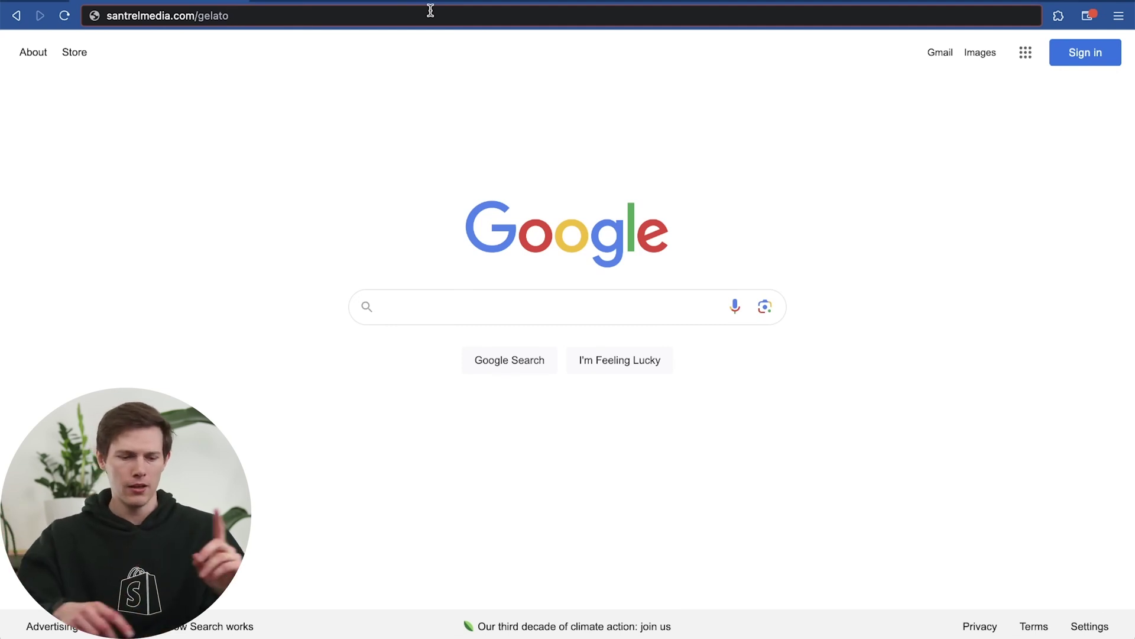
Step: Open santrelmedia.com/gelato and look over the Gelato partner offer page
key(Return)
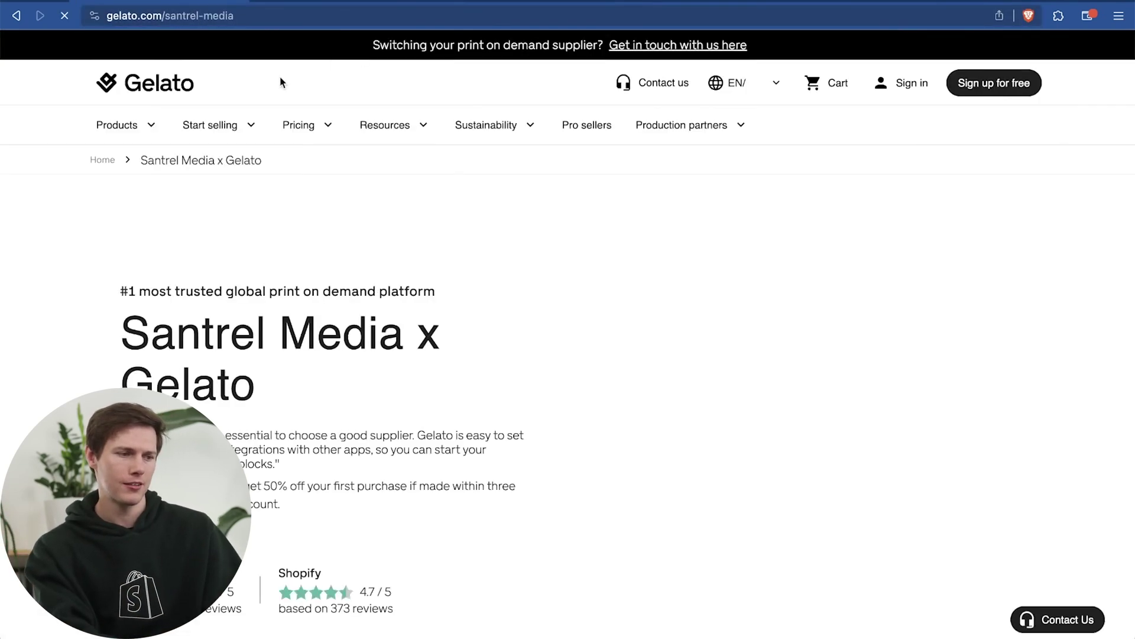
scroll(222, 291, down, 5)
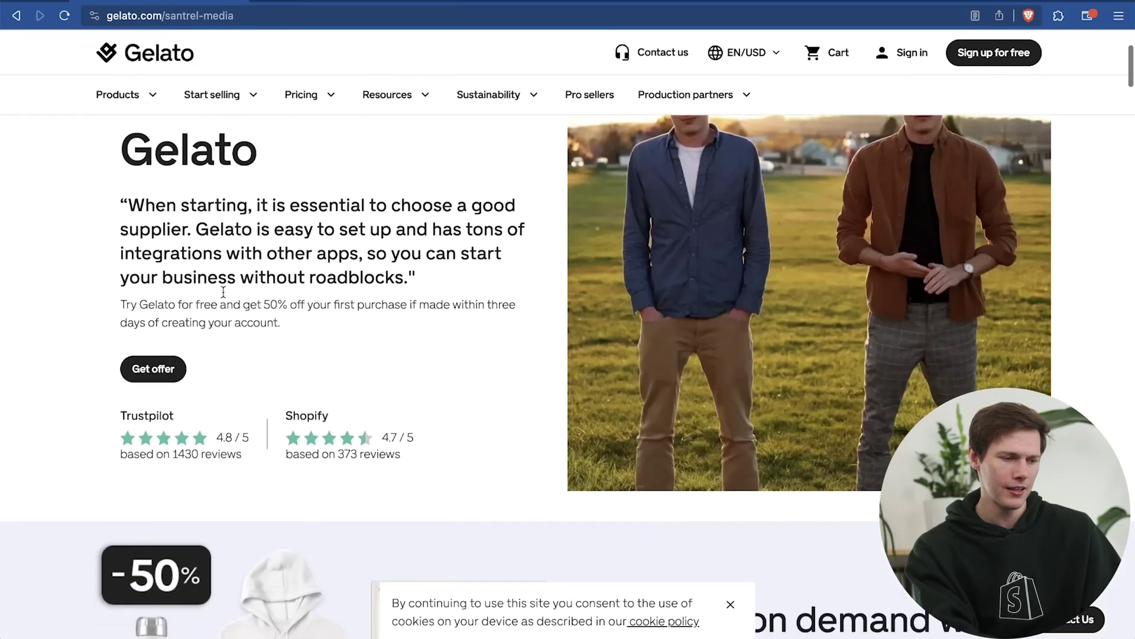
scroll(222, 291, up, 5)
scroll(223, 291, down, 2)
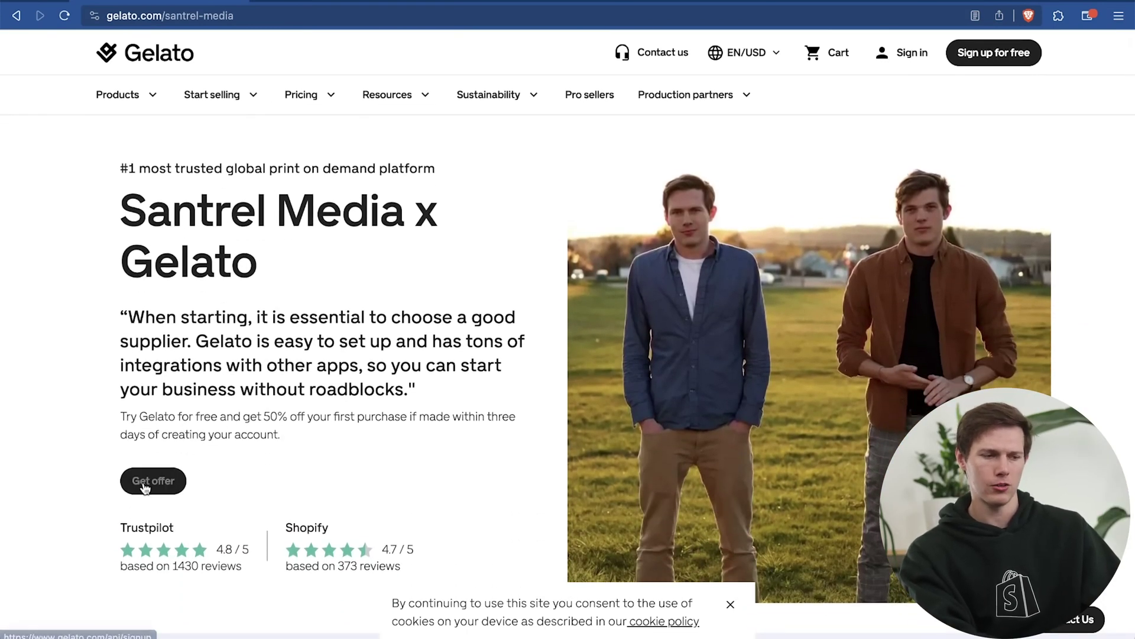
Step: Take the Gelato offer and create an account by email with the full name, email, account password and accepted API User Terms
click(146, 486)
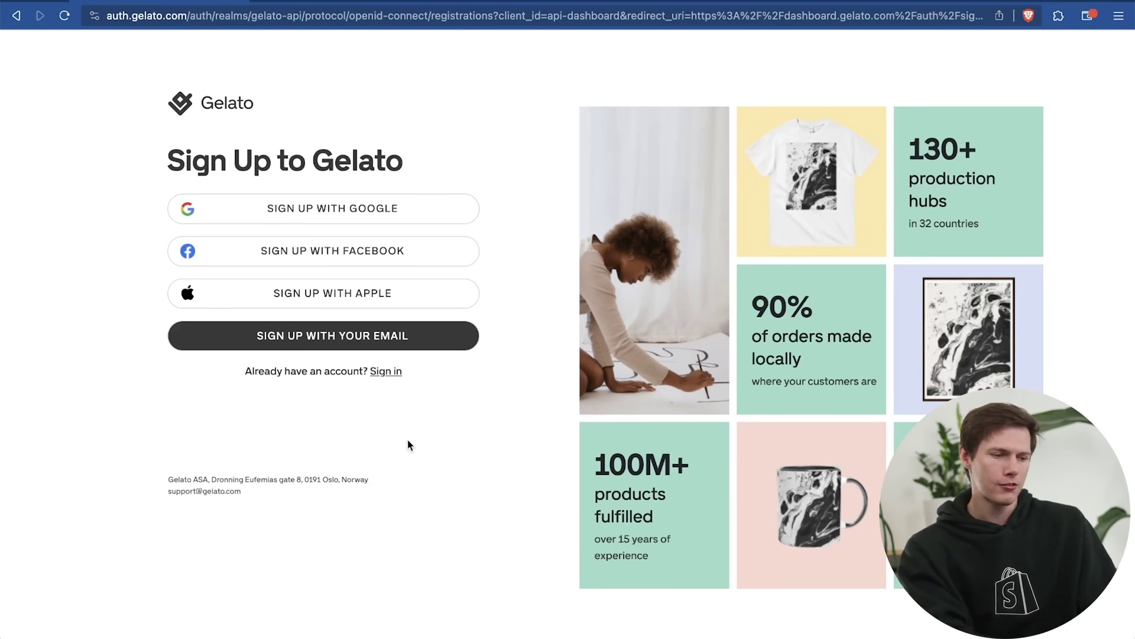
click(311, 335)
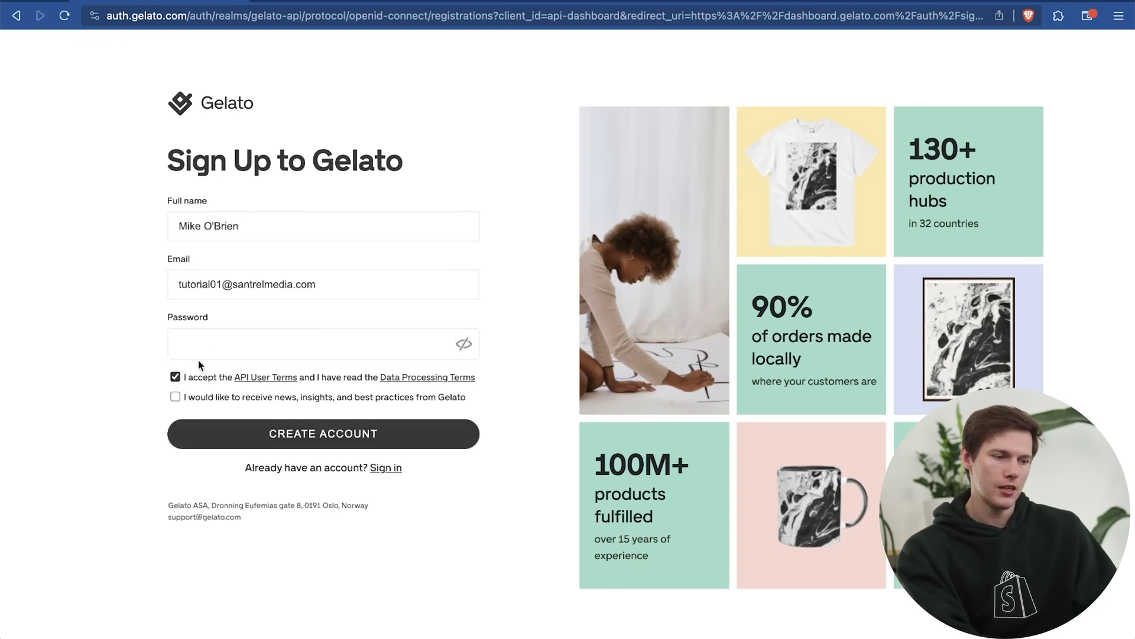
click(217, 346)
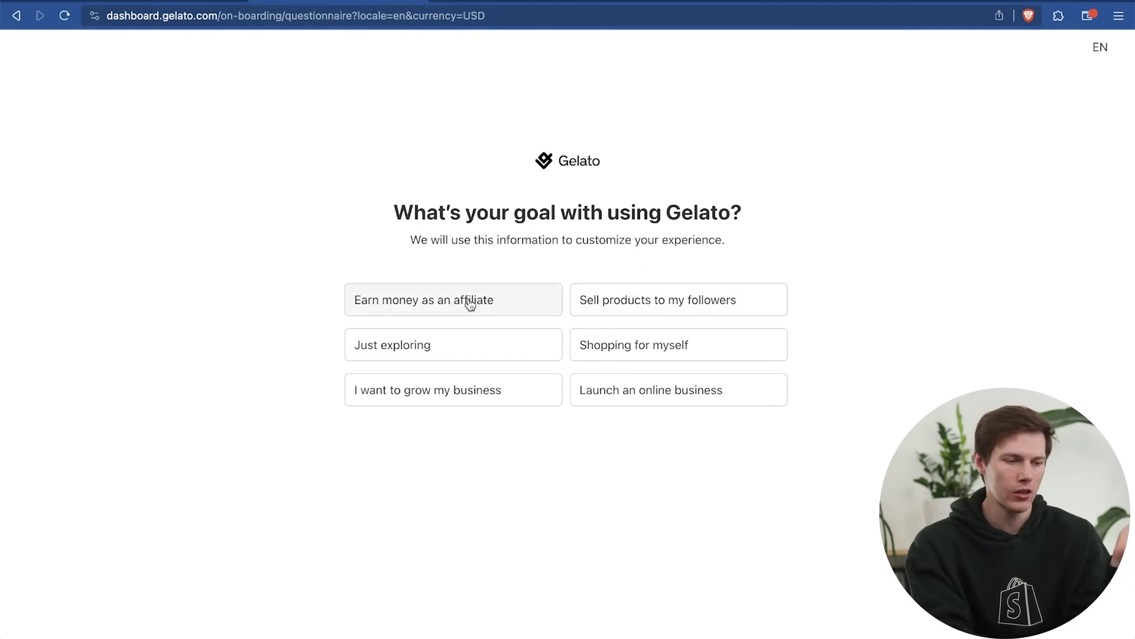
Step: Answer the onboarding questions with Launch an online business, I'm a seasoned ecommerce seller, and Clothing
click(627, 392)
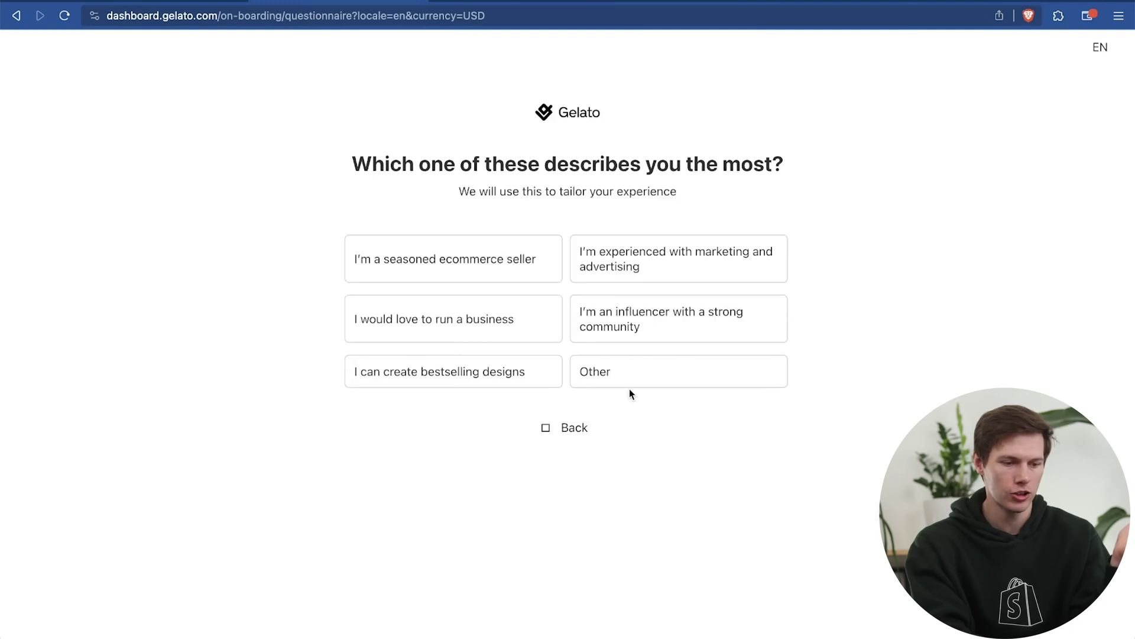
click(470, 271)
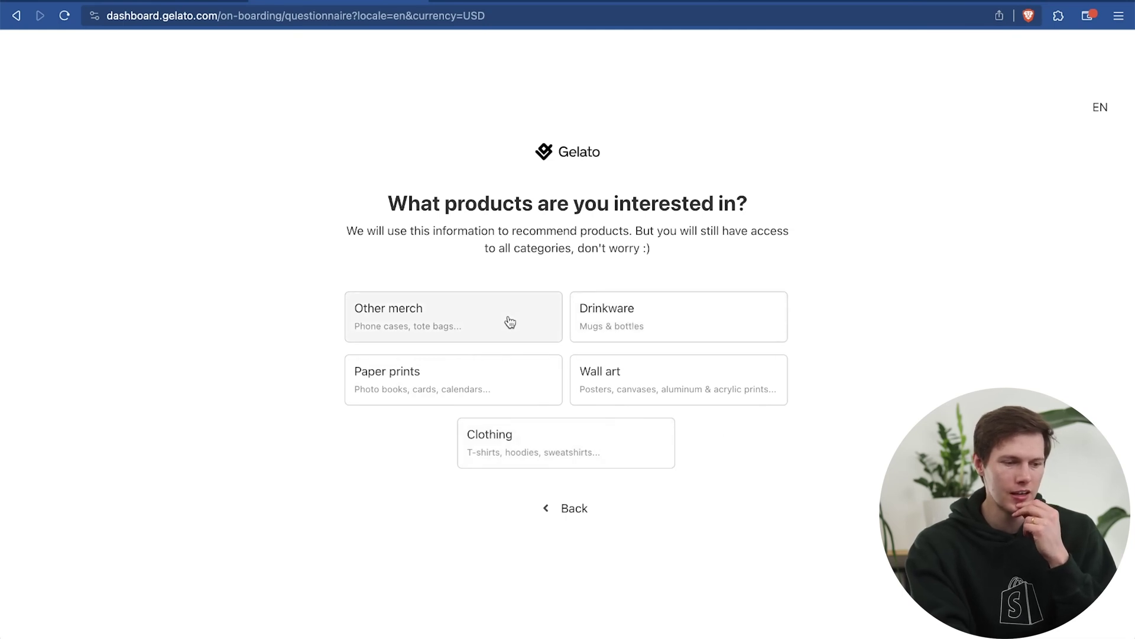
click(578, 431)
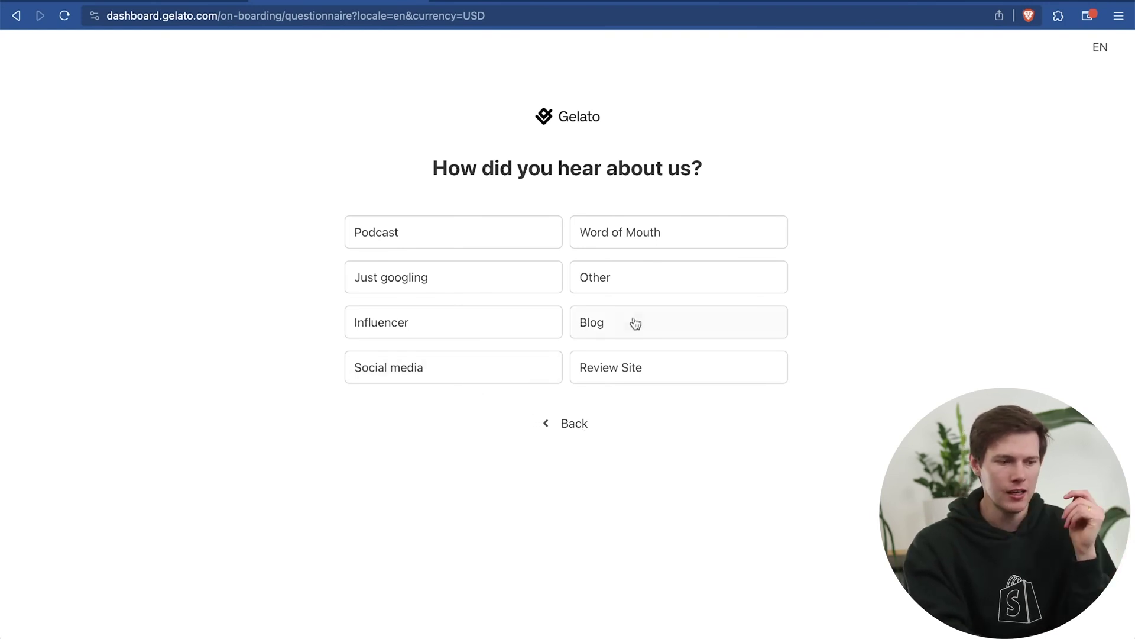
Step: Give Influencer as the referral source, name Santrel Media as the influencer and finish the questionnaire
click(523, 331)
click(514, 316)
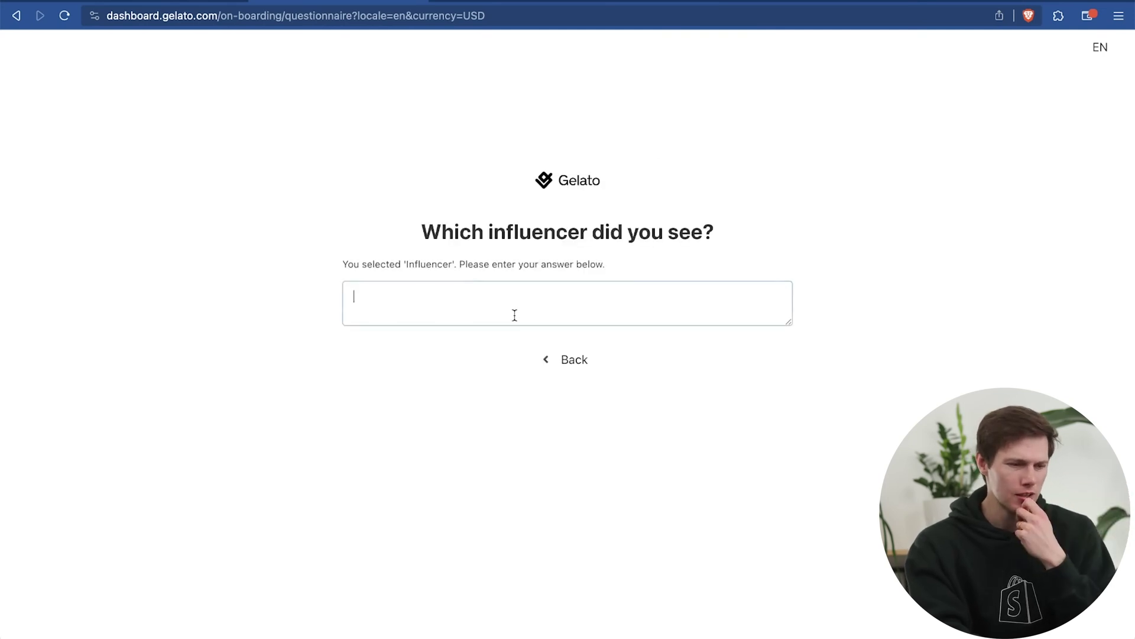
text(Santrel Media)
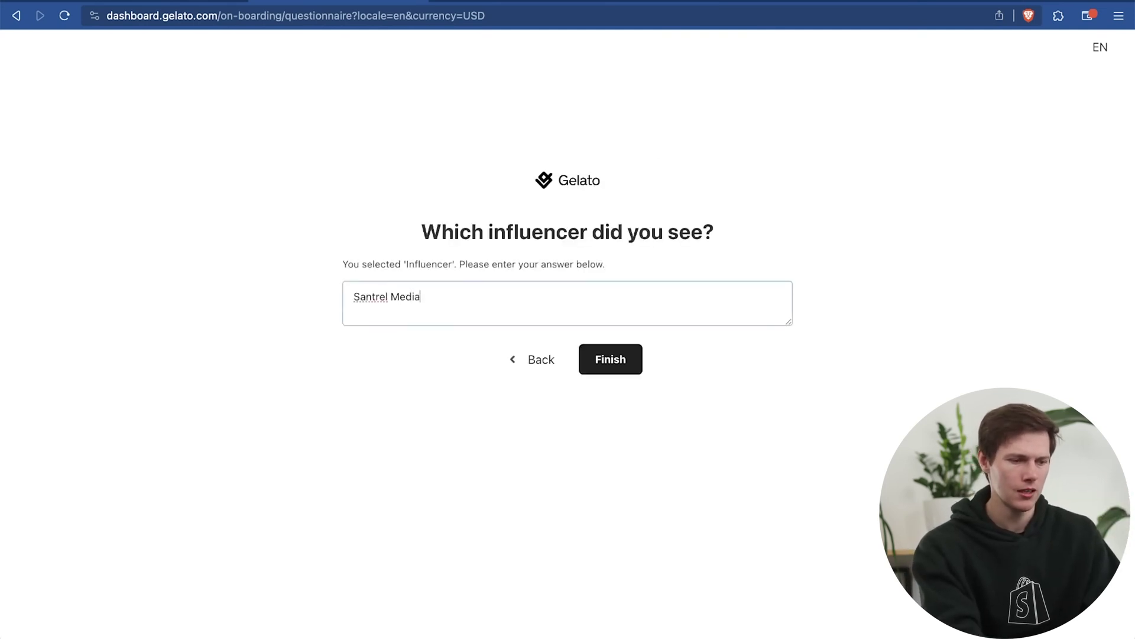
click(616, 355)
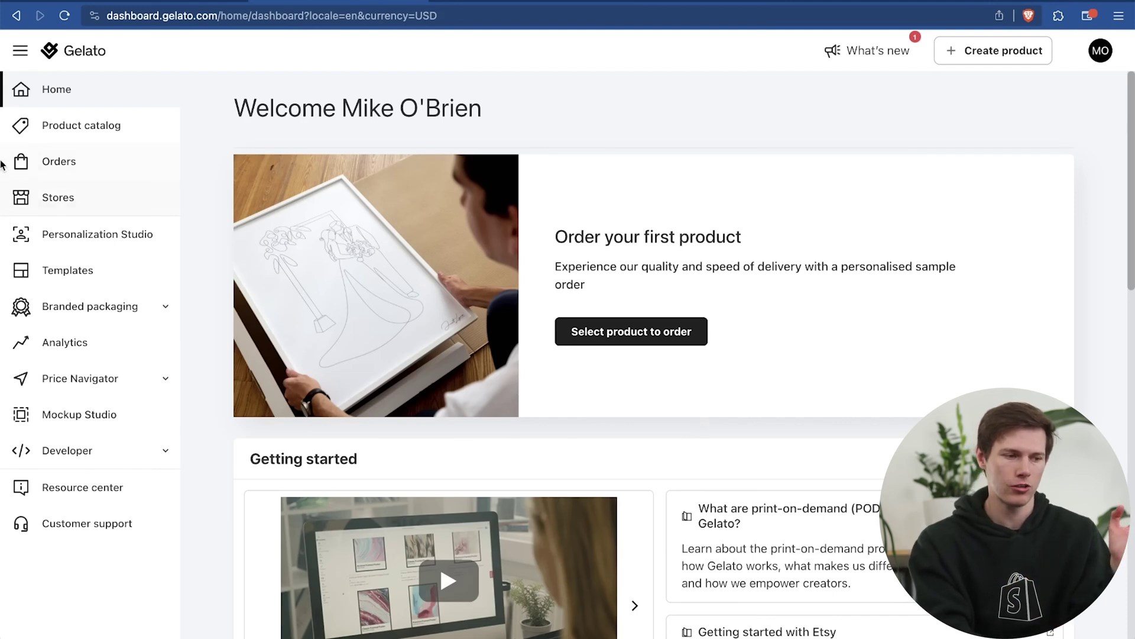
Step: Open the product catalog and look through the men's T-shirts with their colors, sizes and prices
click(83, 137)
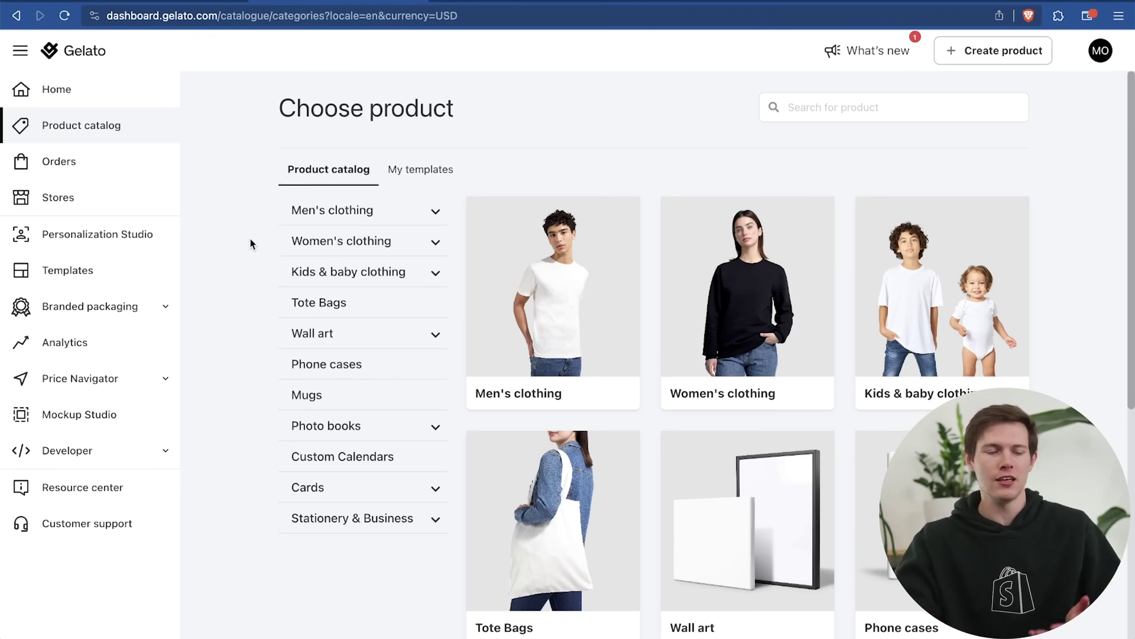
click(549, 340)
scroll(549, 334, down, 1)
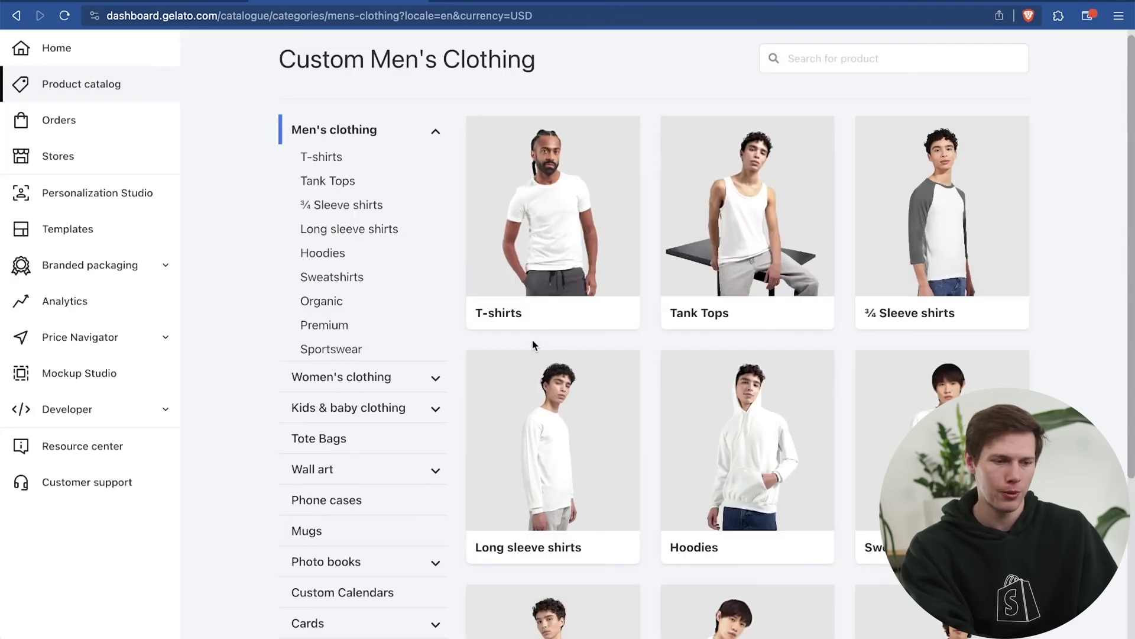
click(547, 287)
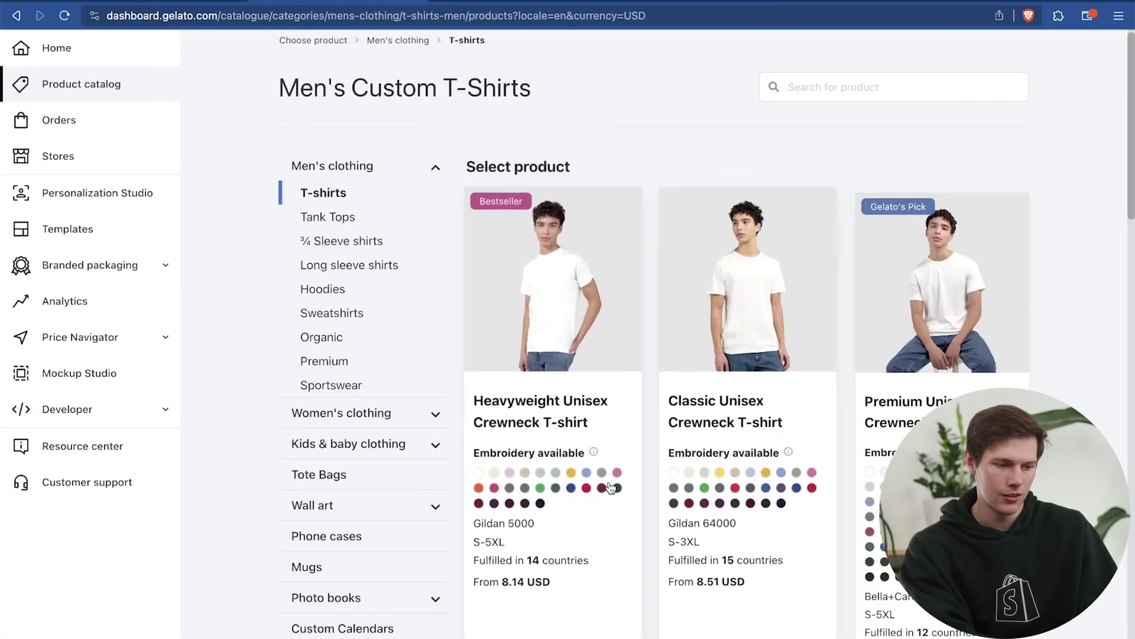
scroll(611, 488, down, 1)
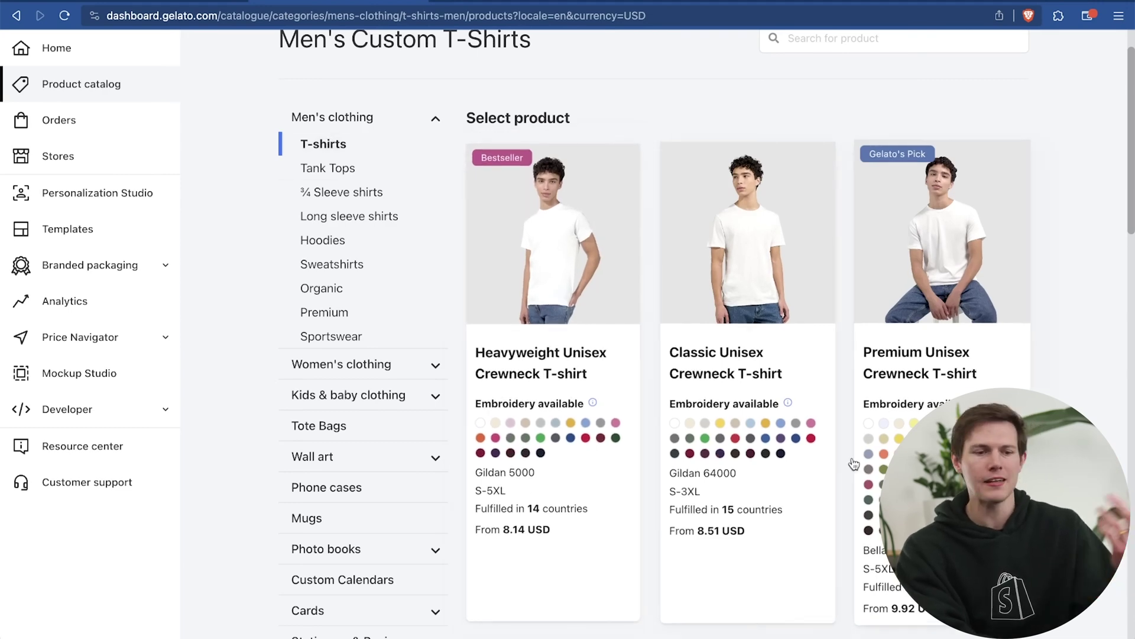
scroll(764, 490, down, 3)
scroll(765, 490, up, 6)
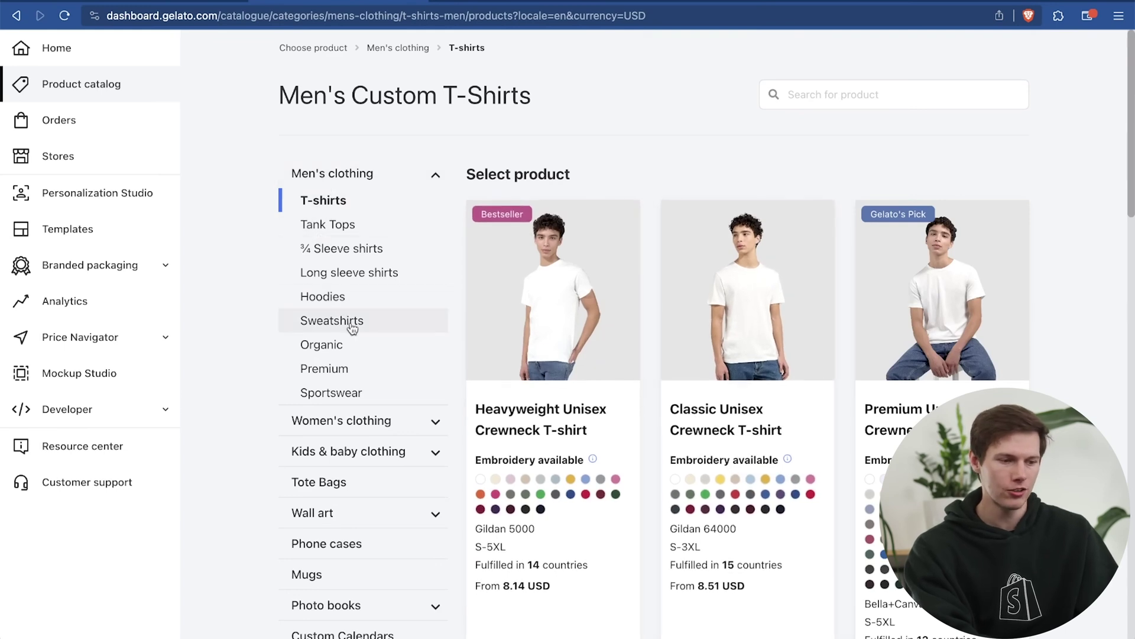
Step: Browse the Kids & baby clothing, Tote Bags, Wall art and Phone cases categories in the product catalog
click(367, 450)
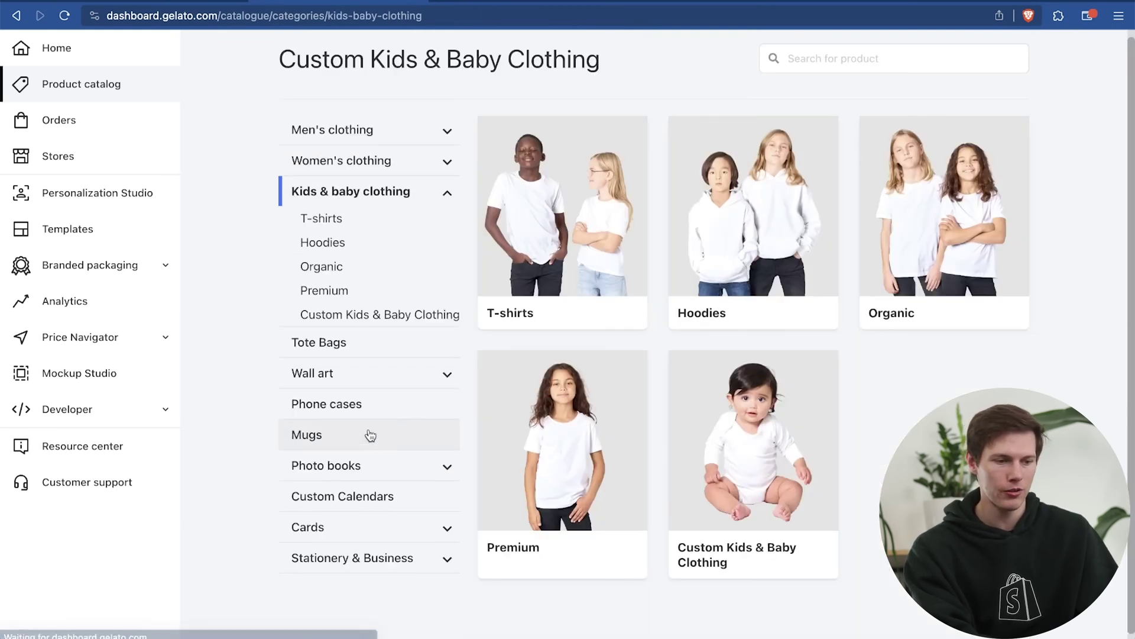
click(347, 350)
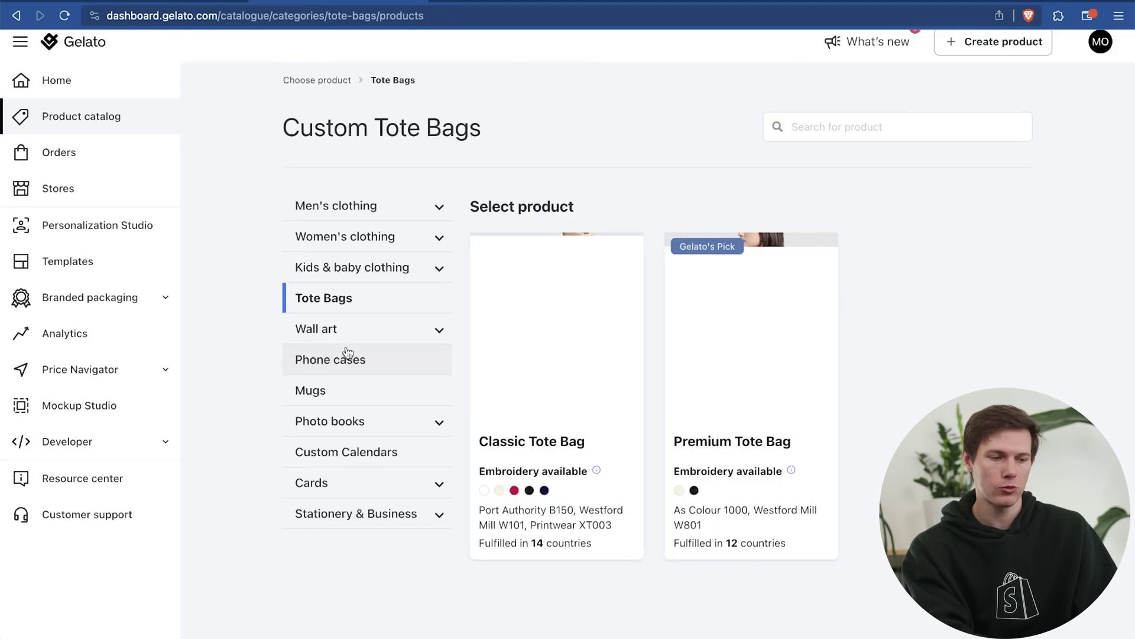
click(334, 317)
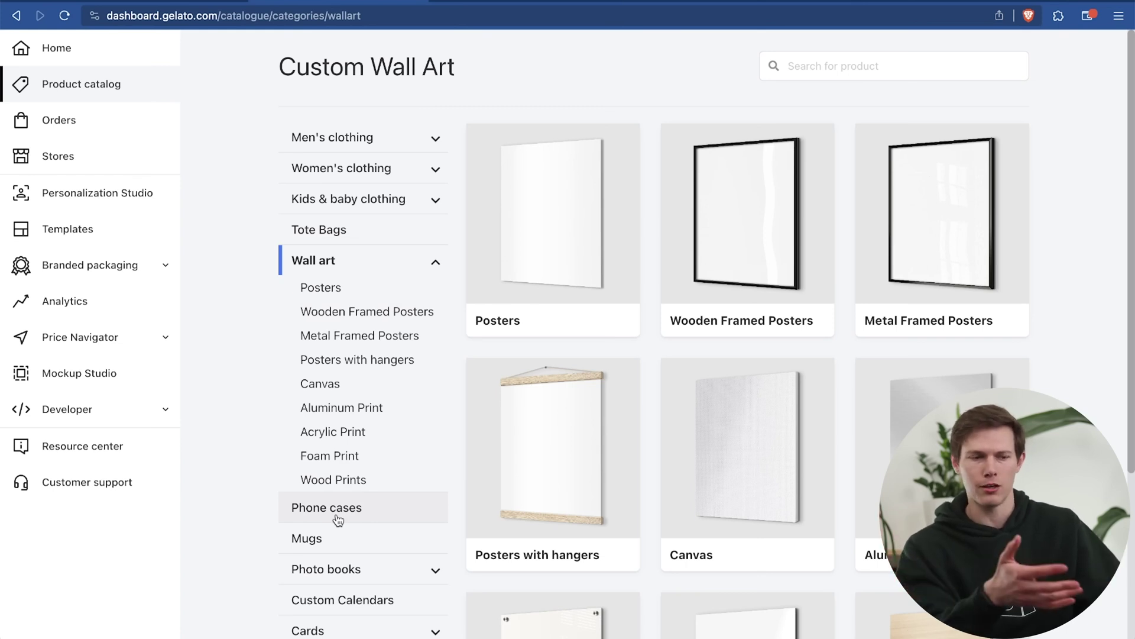
scroll(841, 453, down, 5)
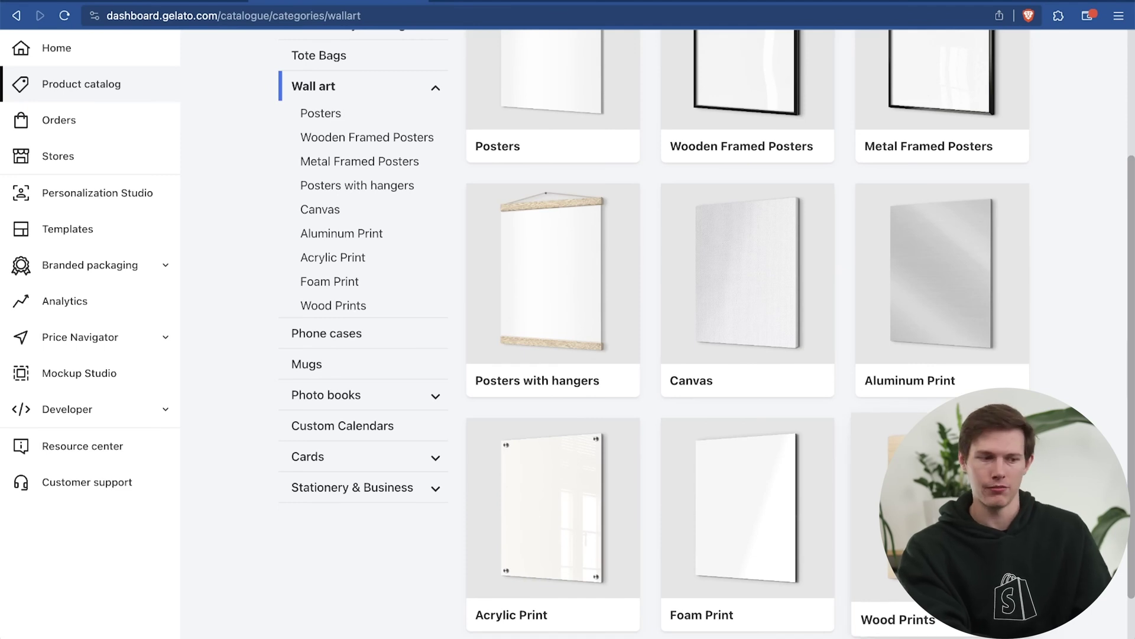
click(362, 341)
Step: Open the Mugs category and look through the available mugs and bottles and their prices
click(317, 353)
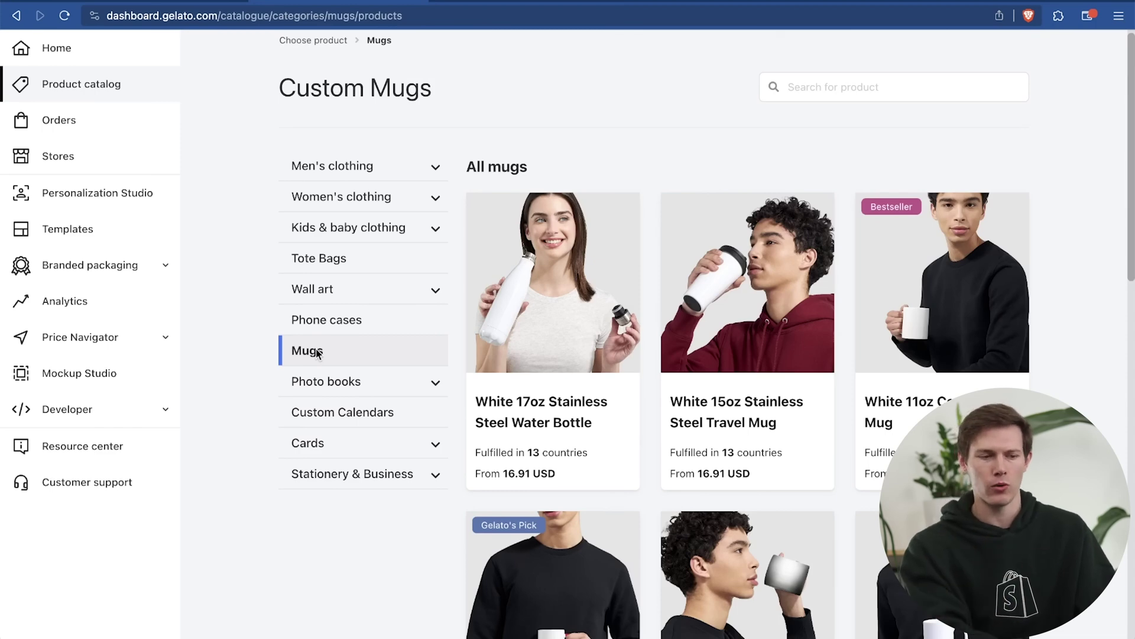
scroll(1071, 395, down, 10)
scroll(1070, 395, up, 2)
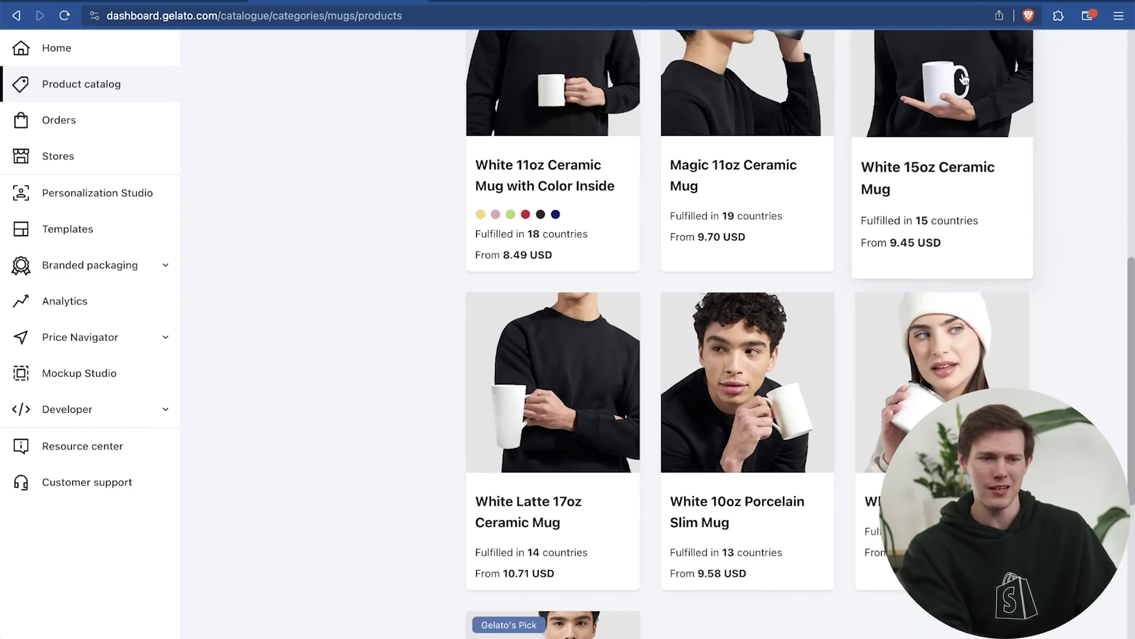
scroll(1065, 329, up, 5)
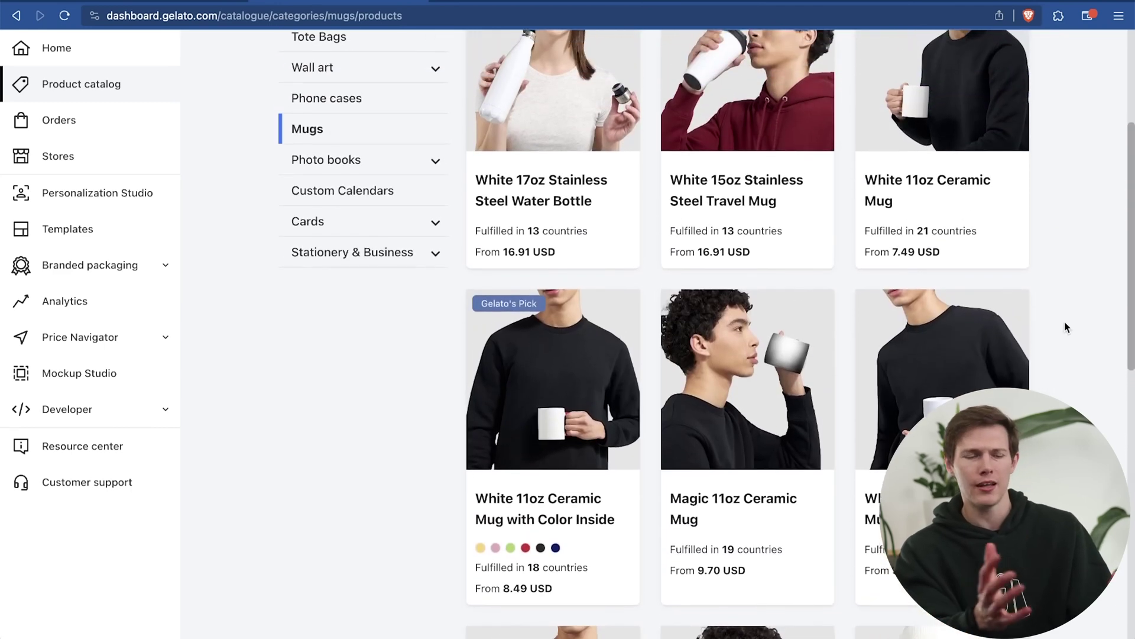
scroll(1067, 327, up, 4)
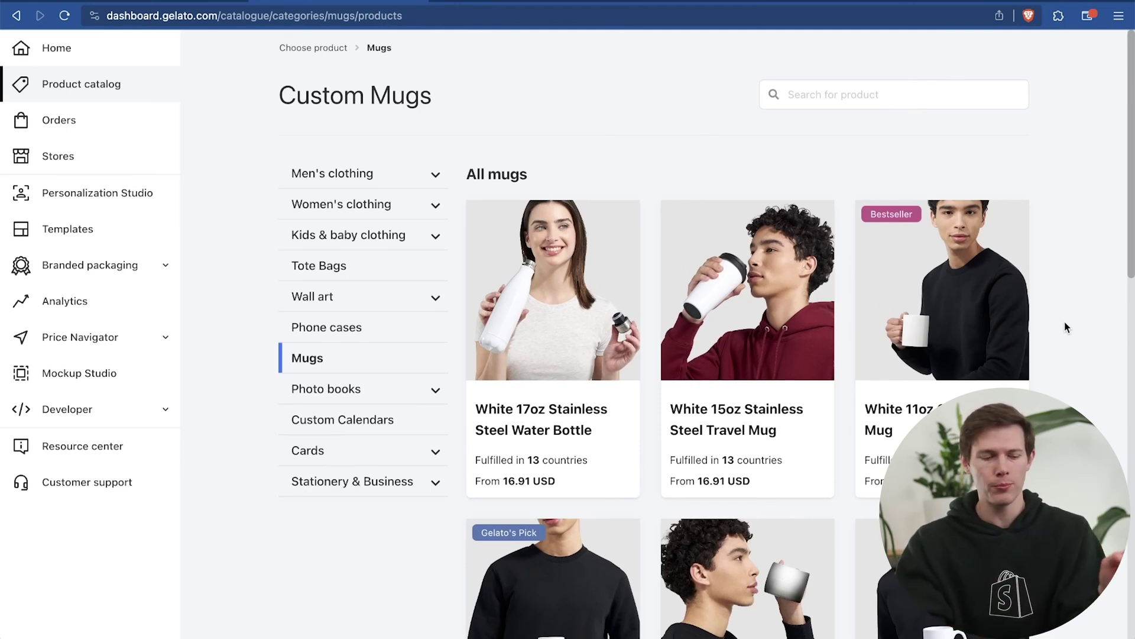
Step: Open santrelmedia.com/shopifypod in a new browser tab and start the Shopify free trial with the email address
key(ctrl+t)
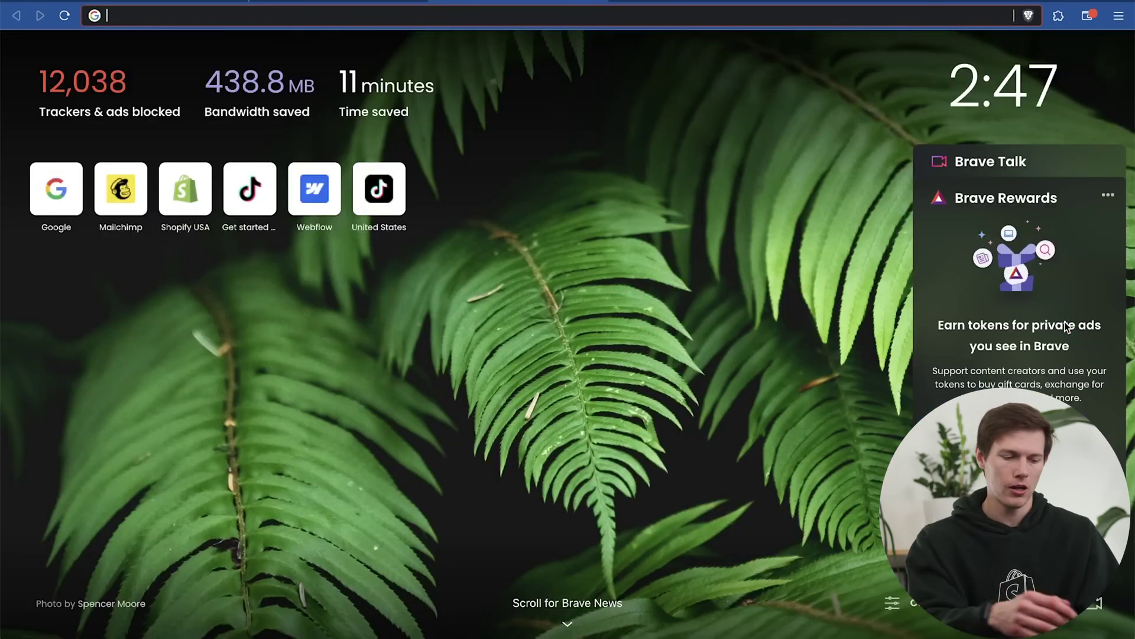
text(santrelmedi)
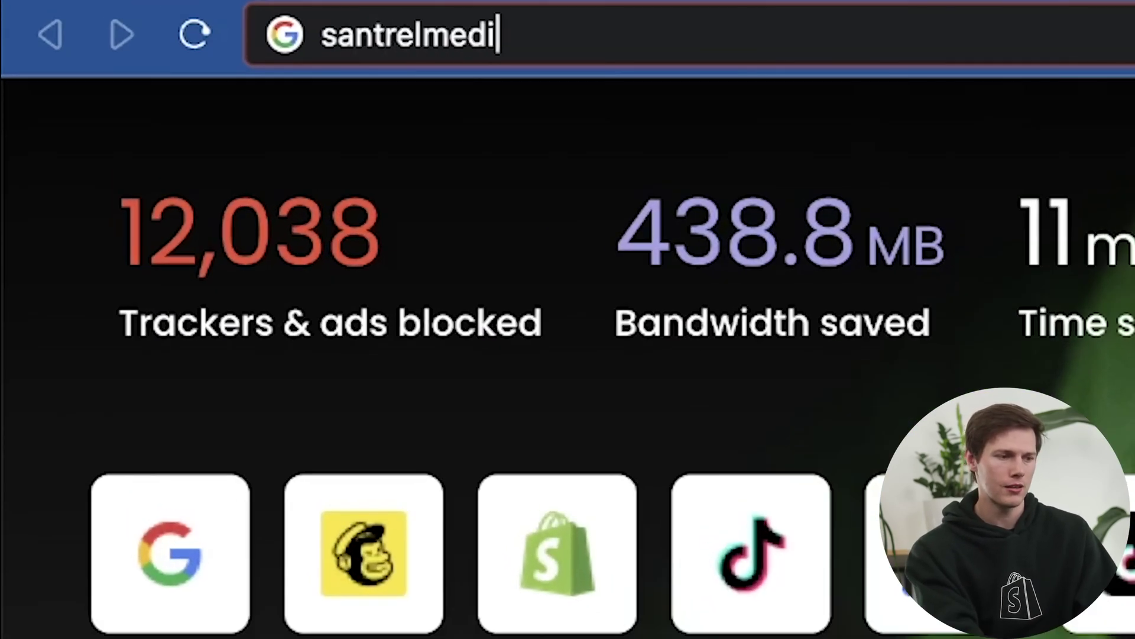
text(a.com/shopify)
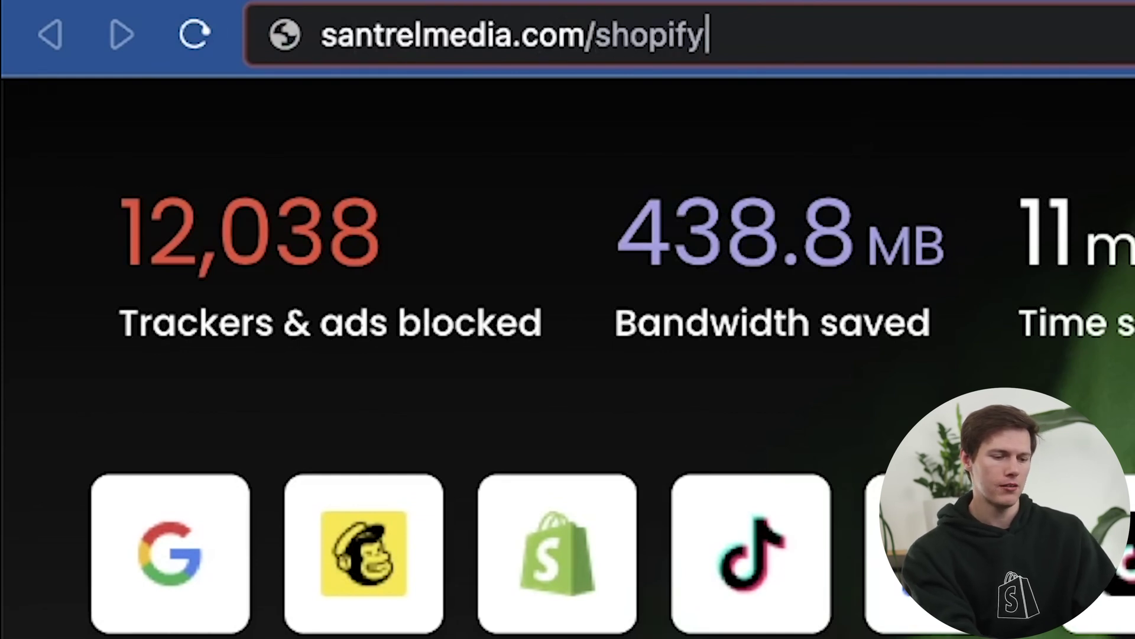
text(pod)
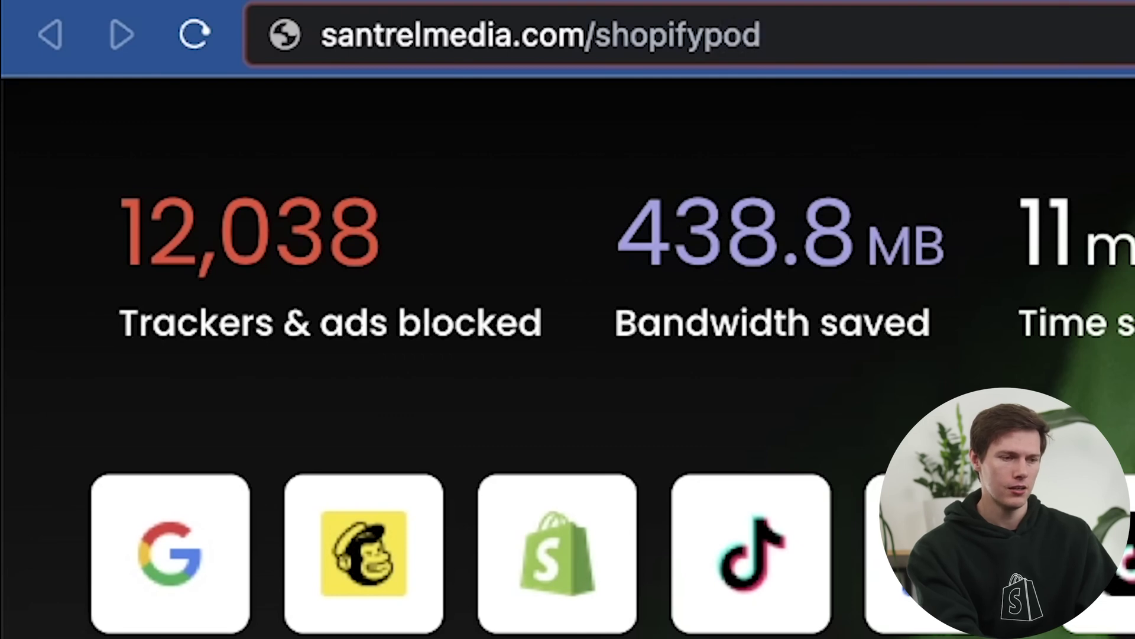
key(Return)
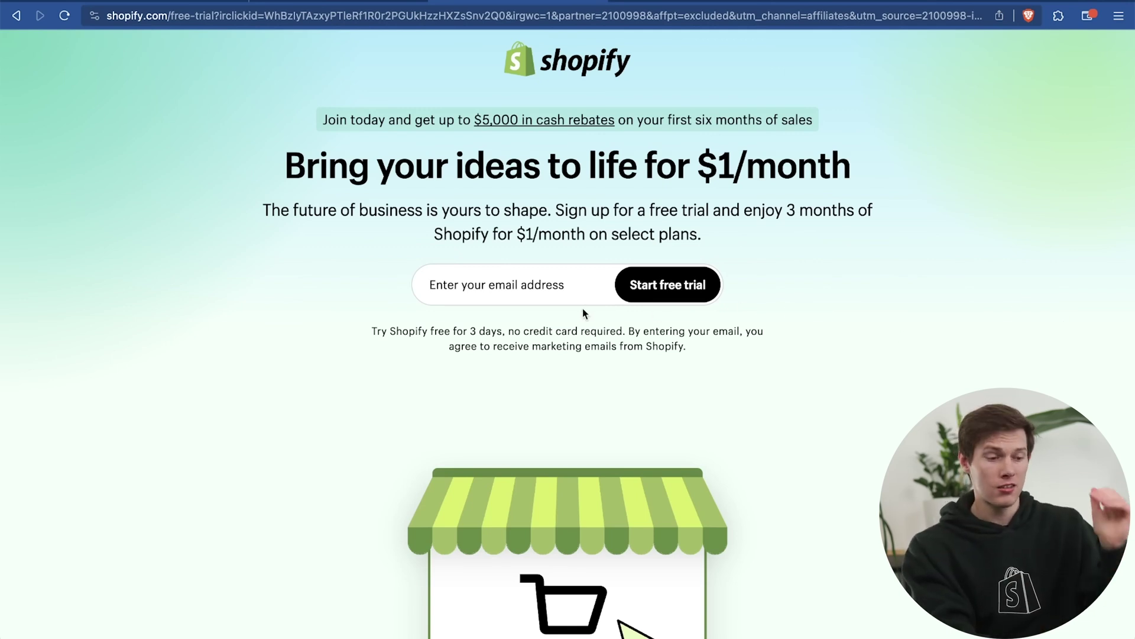
click(533, 296)
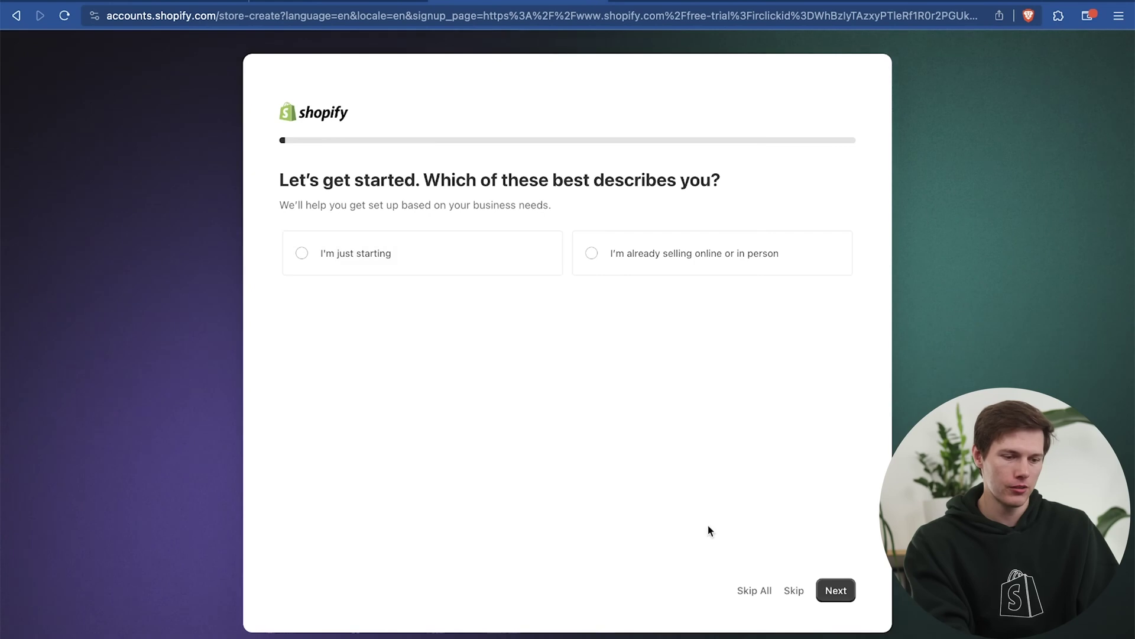
Step: Complete the store questionnaire: skip the experience question, choose An online store as the sales channel and Print-on-demand products as the first products
click(794, 592)
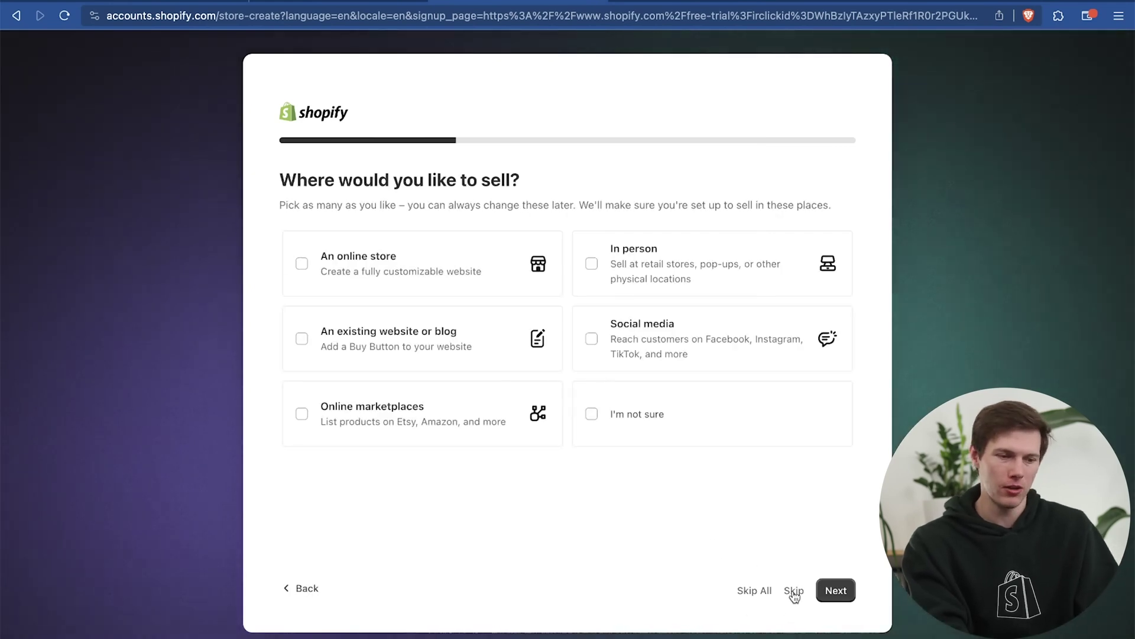
click(303, 266)
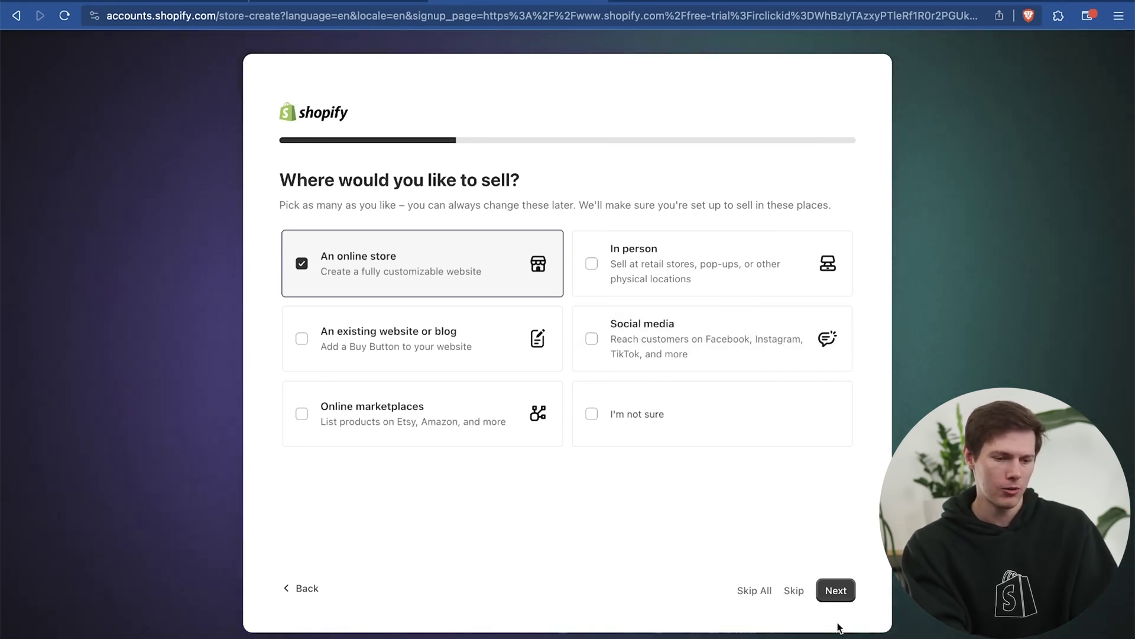
click(836, 592)
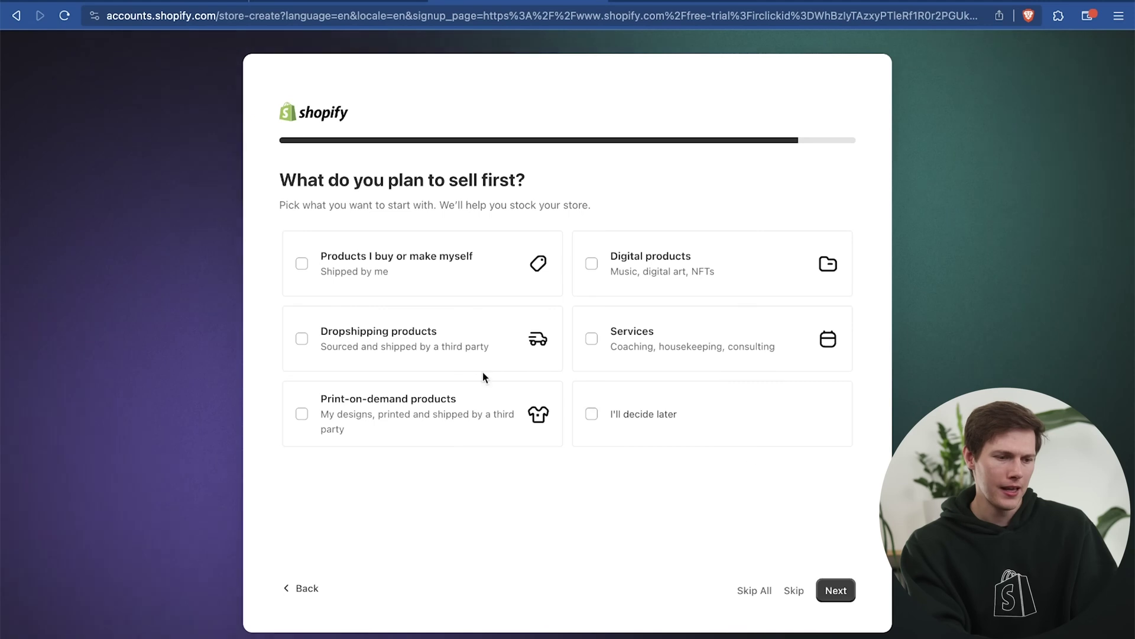
click(311, 416)
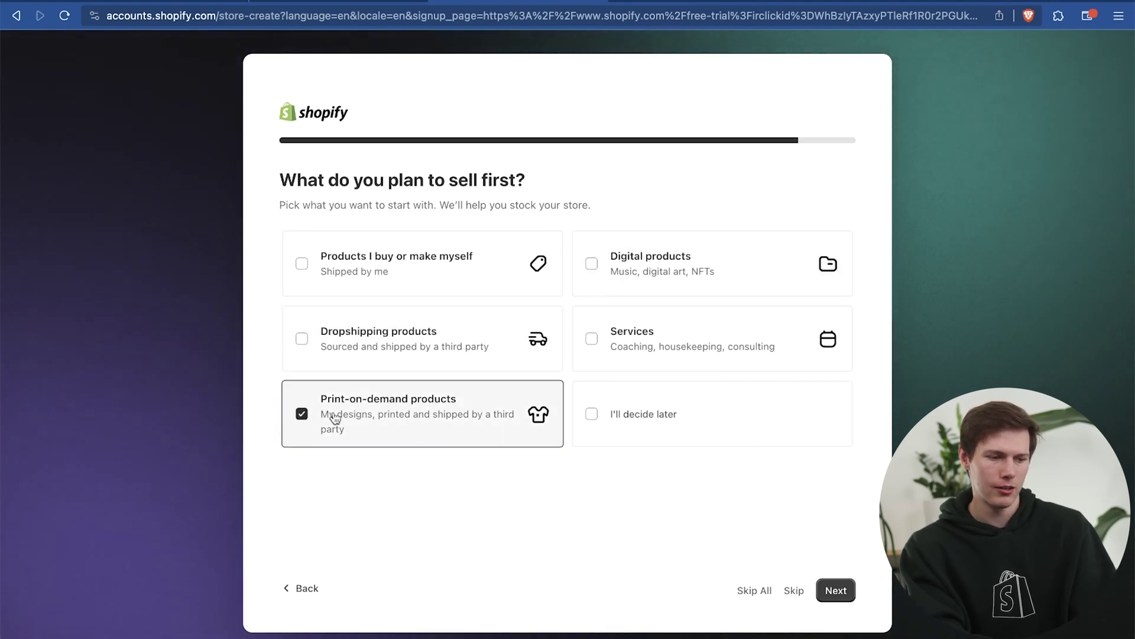
click(838, 591)
click(722, 453)
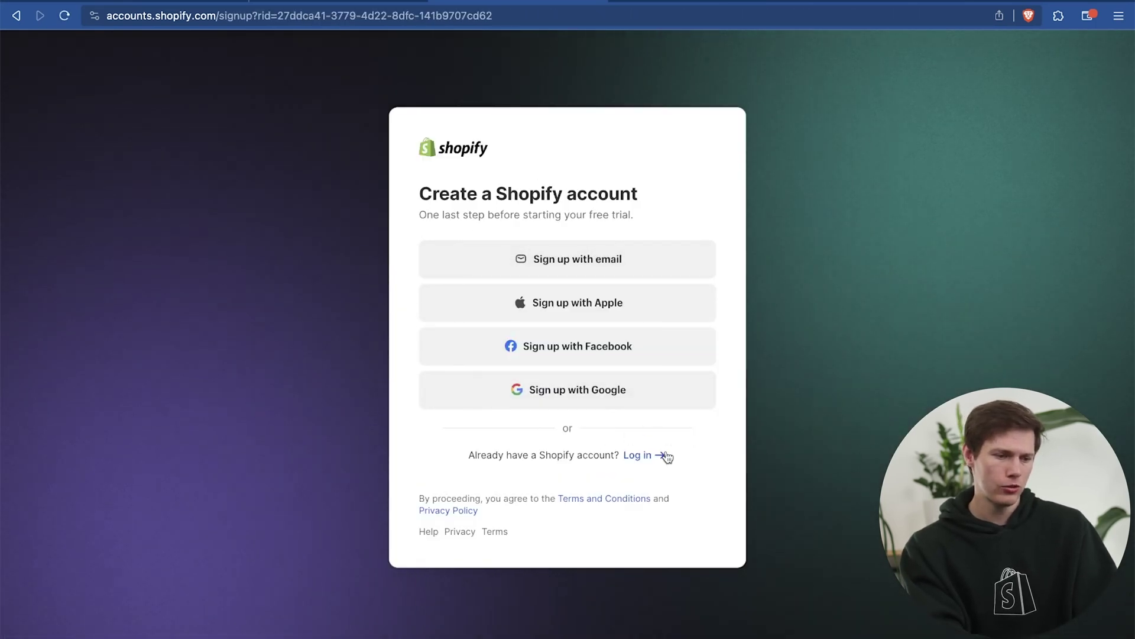
Step: Sign up with the email address, enter the account password and create the Shopify account
click(590, 264)
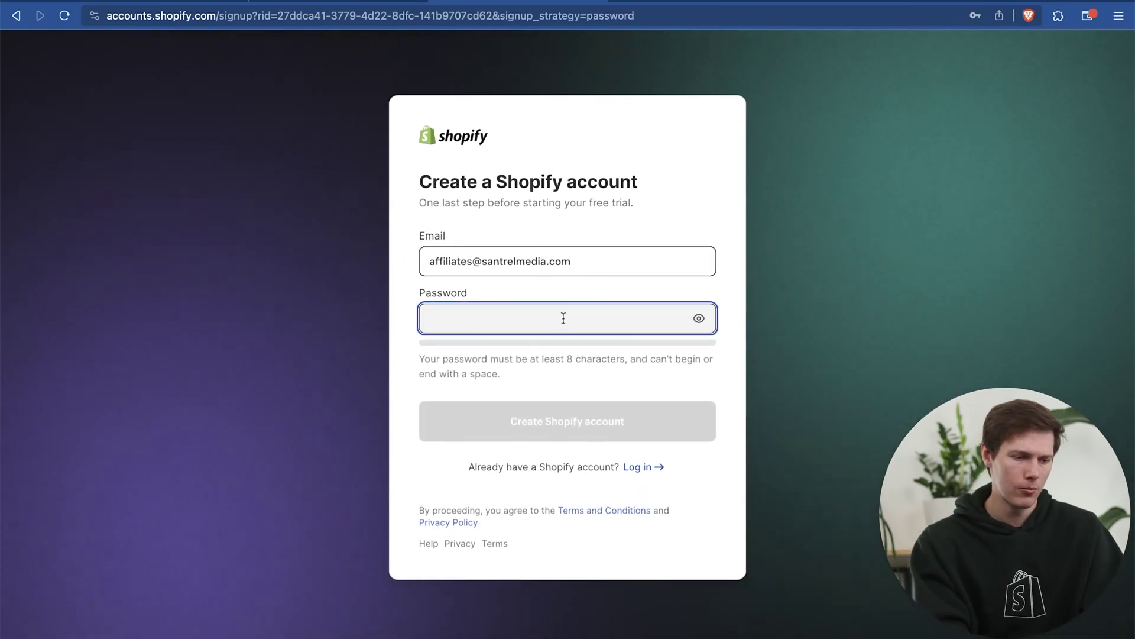
click(566, 413)
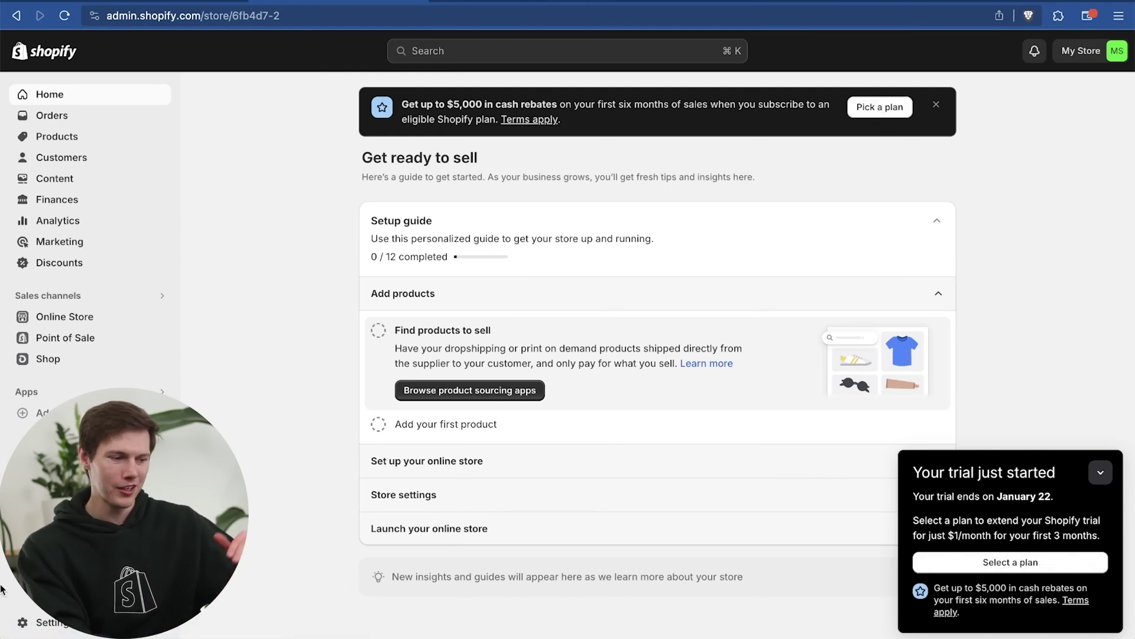
Step: Check the trial's plan details in the store settings and close the settings
click(71, 628)
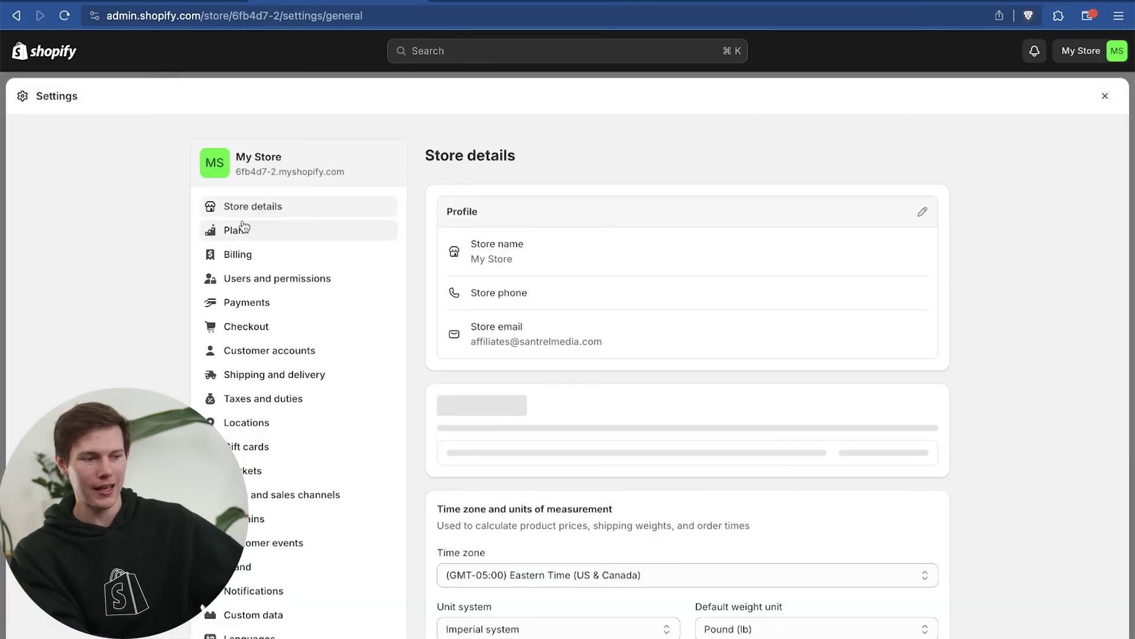
click(253, 234)
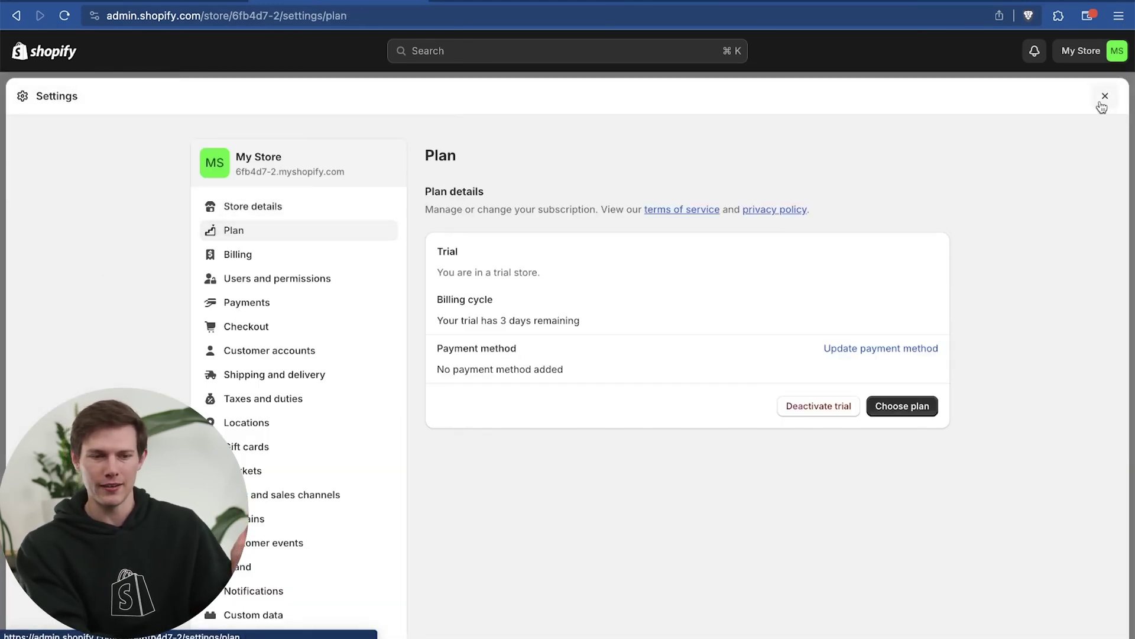
click(1103, 98)
Step: Open the plan selection and compare the prices and online domestic card rates of the Basic, Shopify and Advanced plans
click(1015, 569)
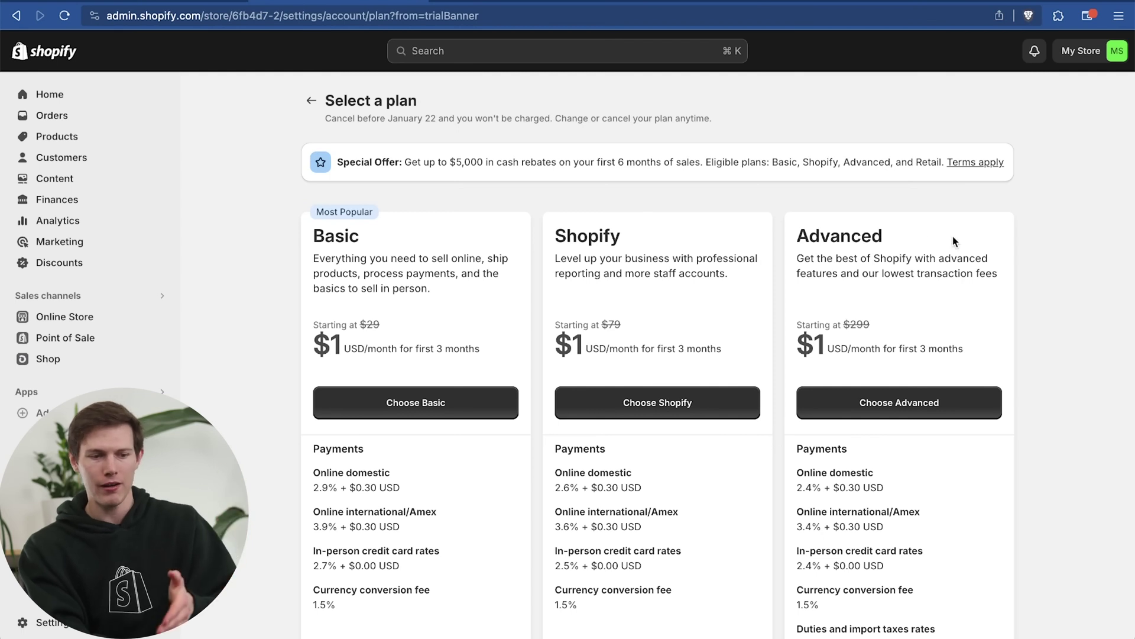
scroll(1029, 297, down, 1)
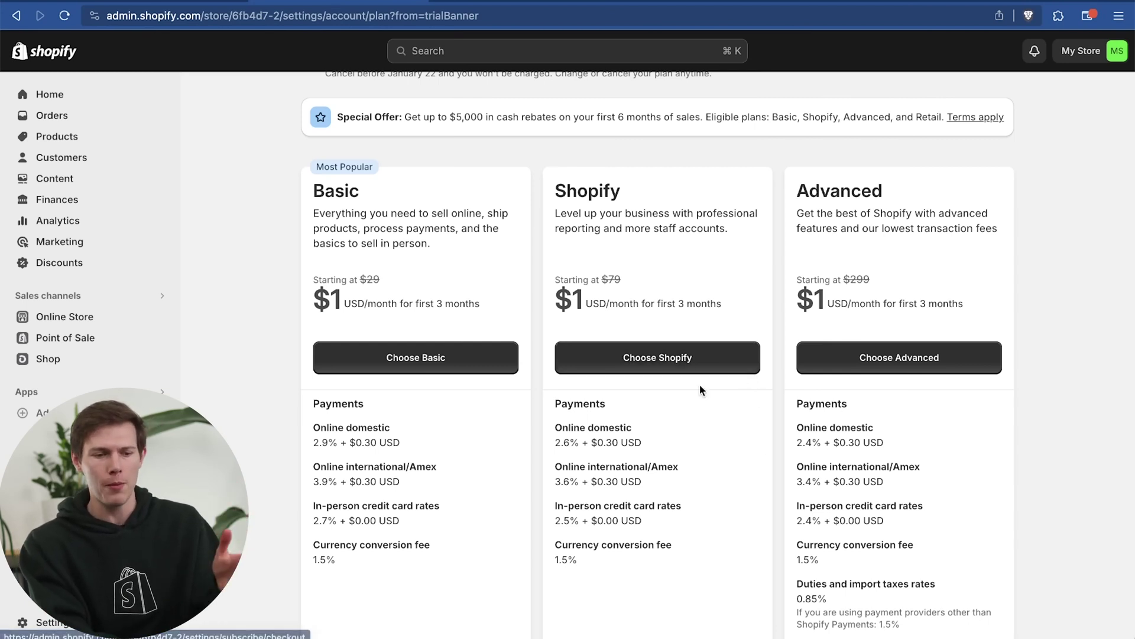
scroll(985, 421, up, 2)
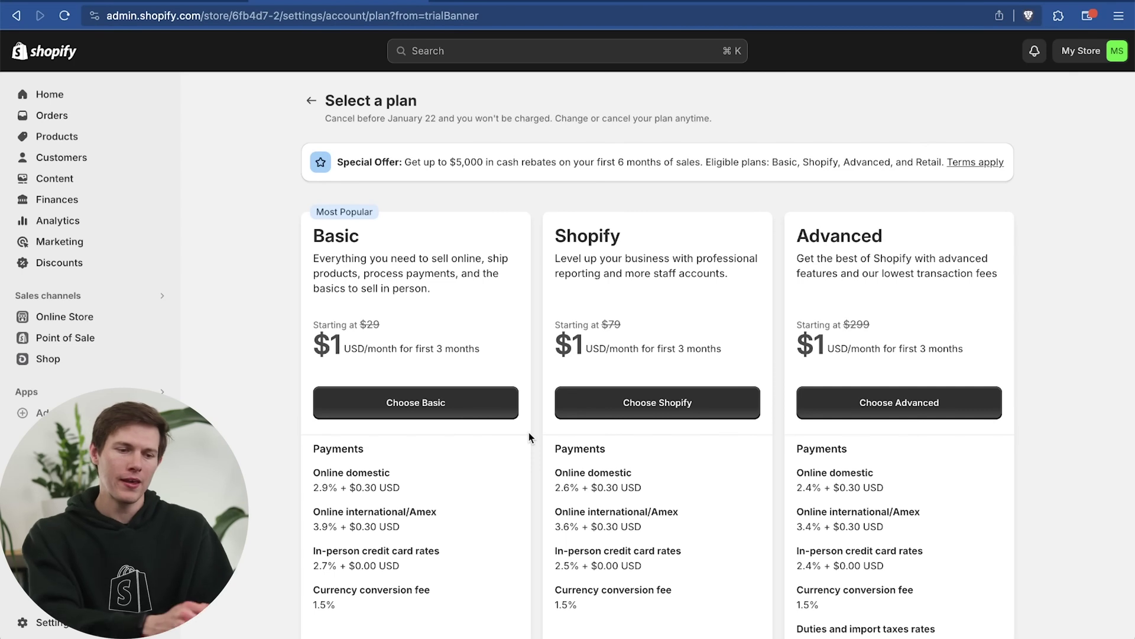
drag(814, 488, 798, 490)
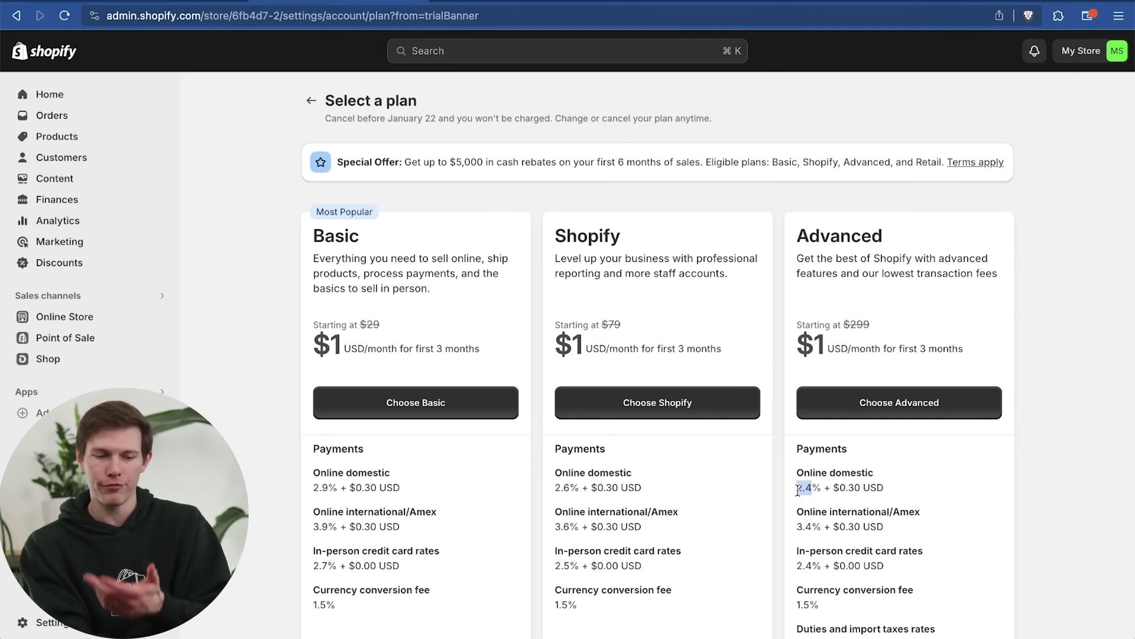
drag(572, 488, 555, 490)
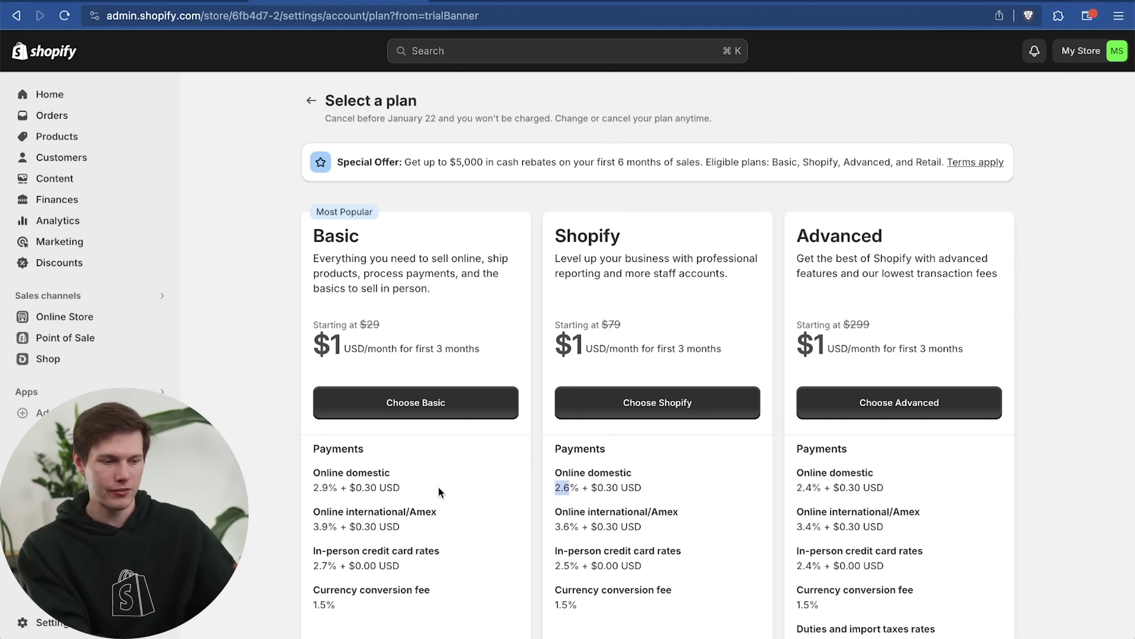
click(326, 488)
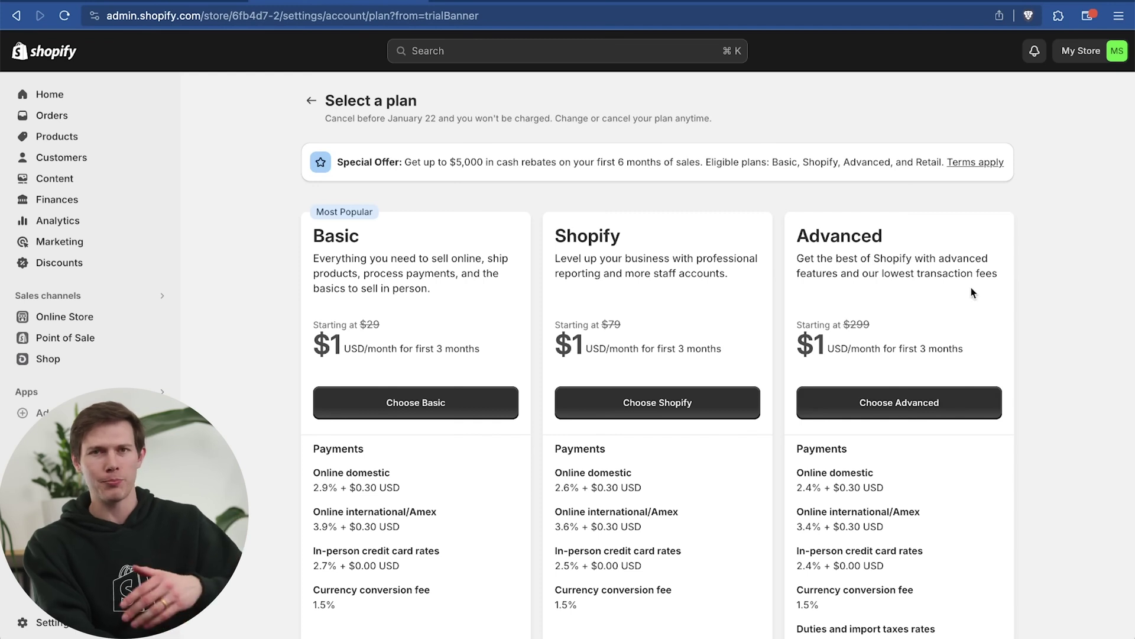
Step: Choose the Basic plan with monthly billing, enter the cardholder's name and the payment card details, and subscribe
click(409, 404)
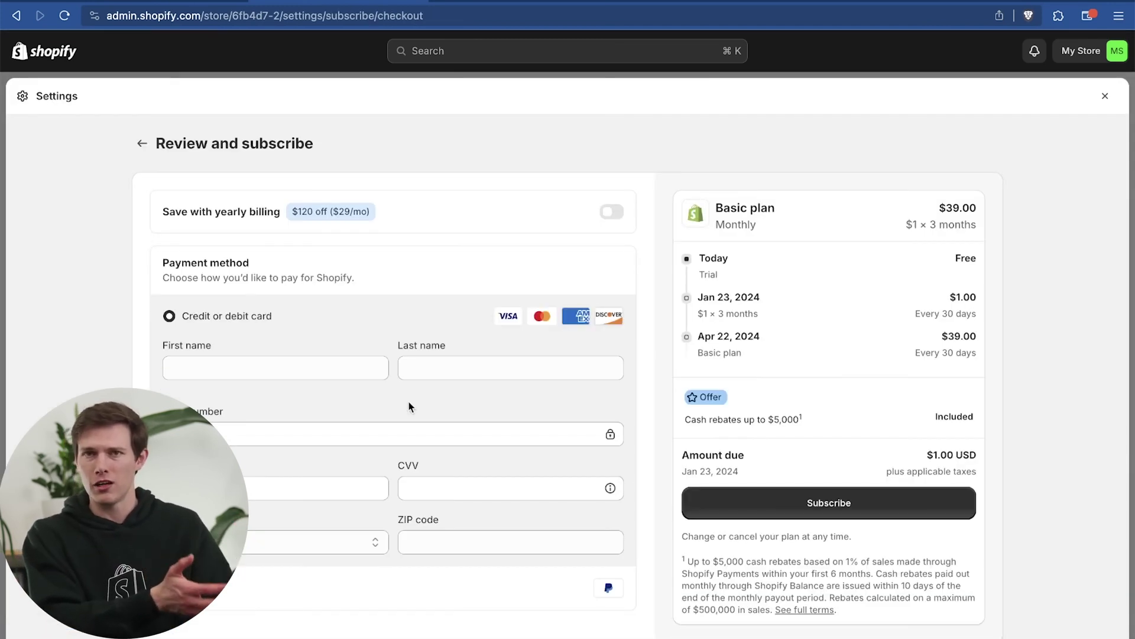
click(279, 368)
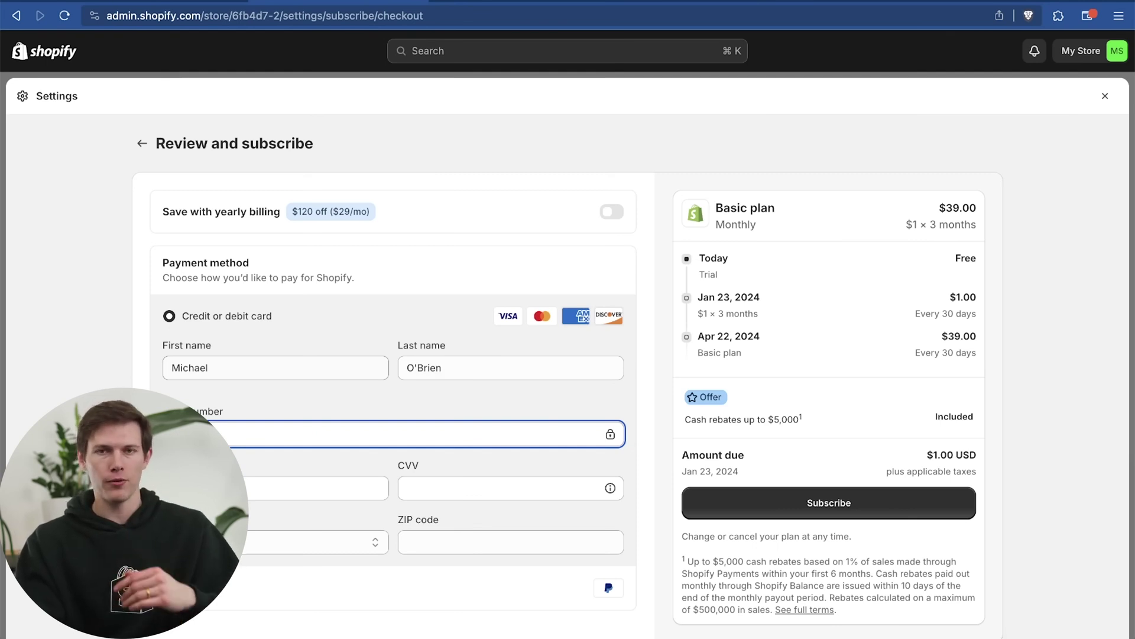
click(838, 503)
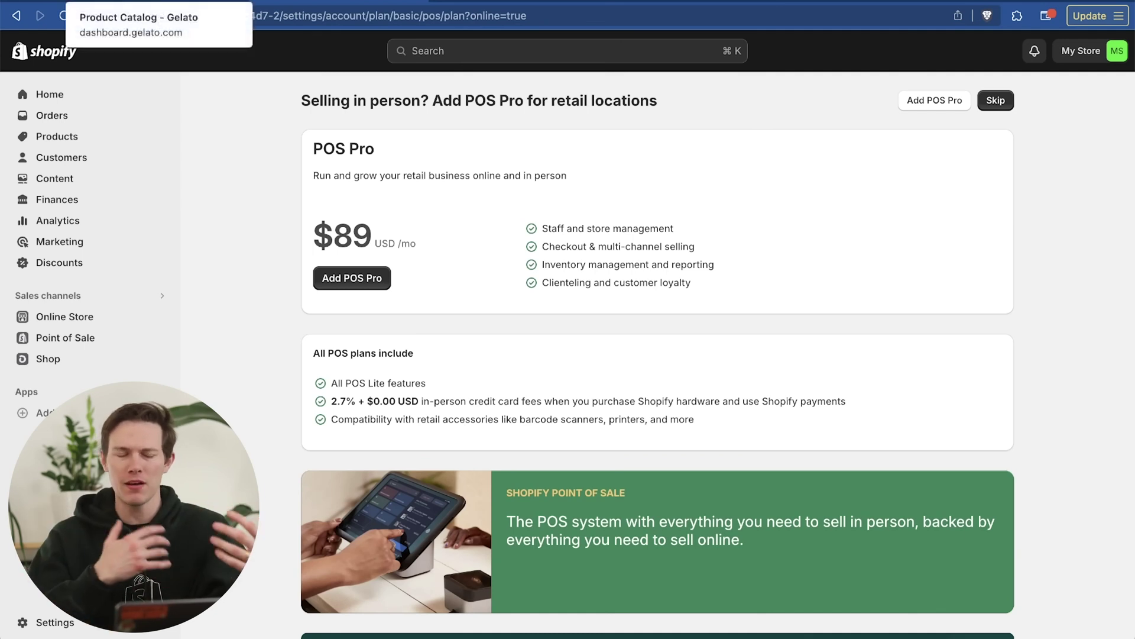
Step: Switch to the Gelato dashboard and connect the Shopify store by installing the Gelato: Print on Demand app
click(157, 4)
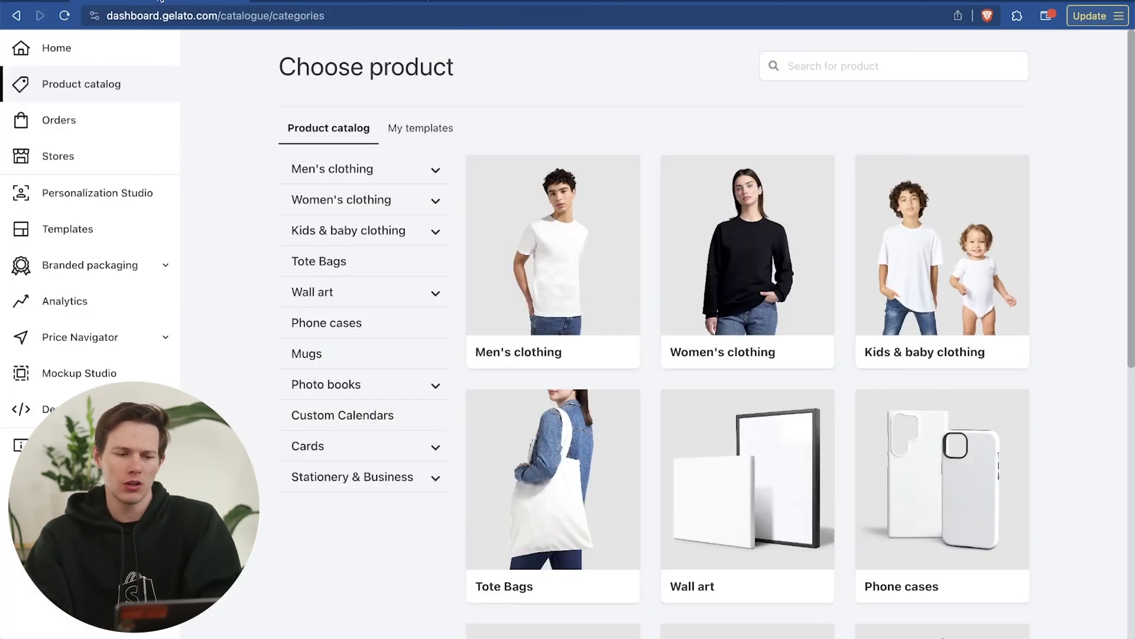
click(71, 159)
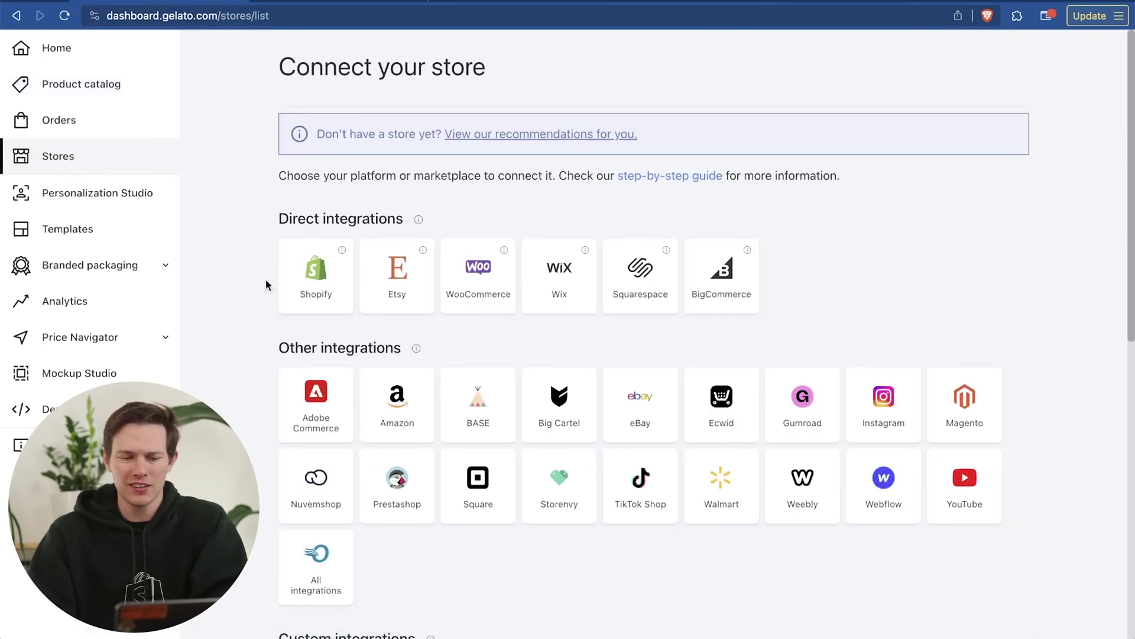
click(324, 289)
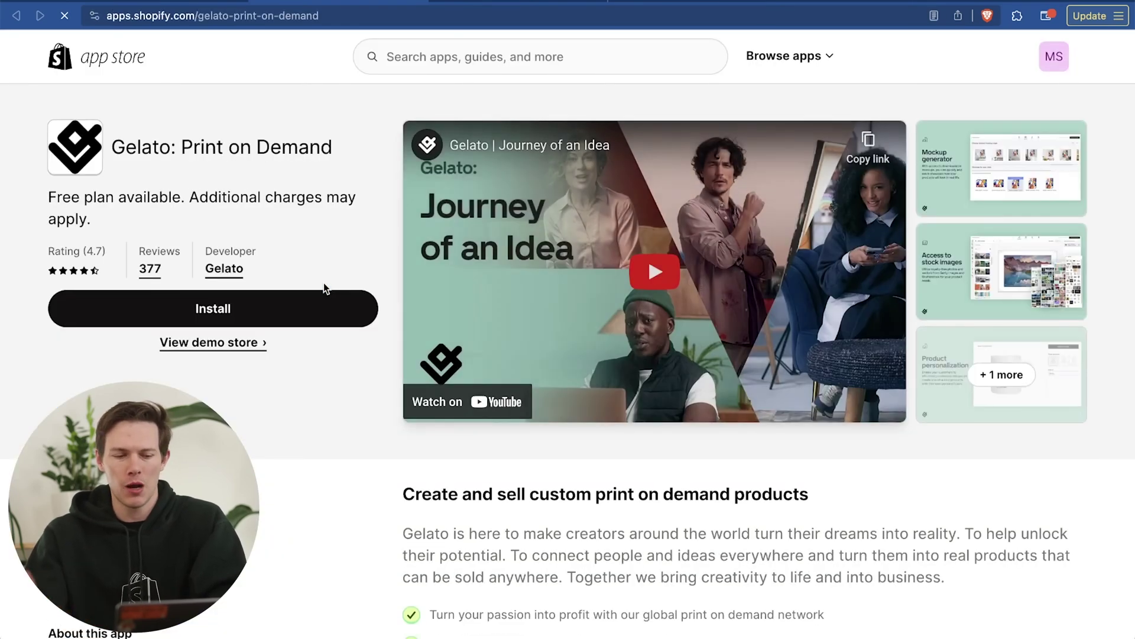
click(368, 301)
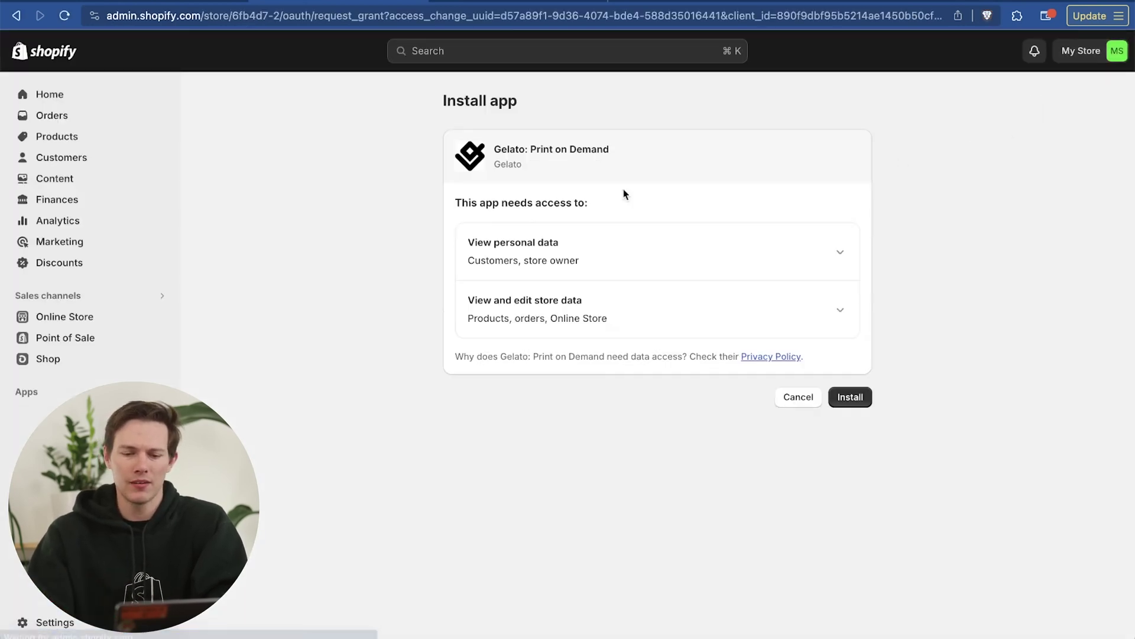
click(850, 397)
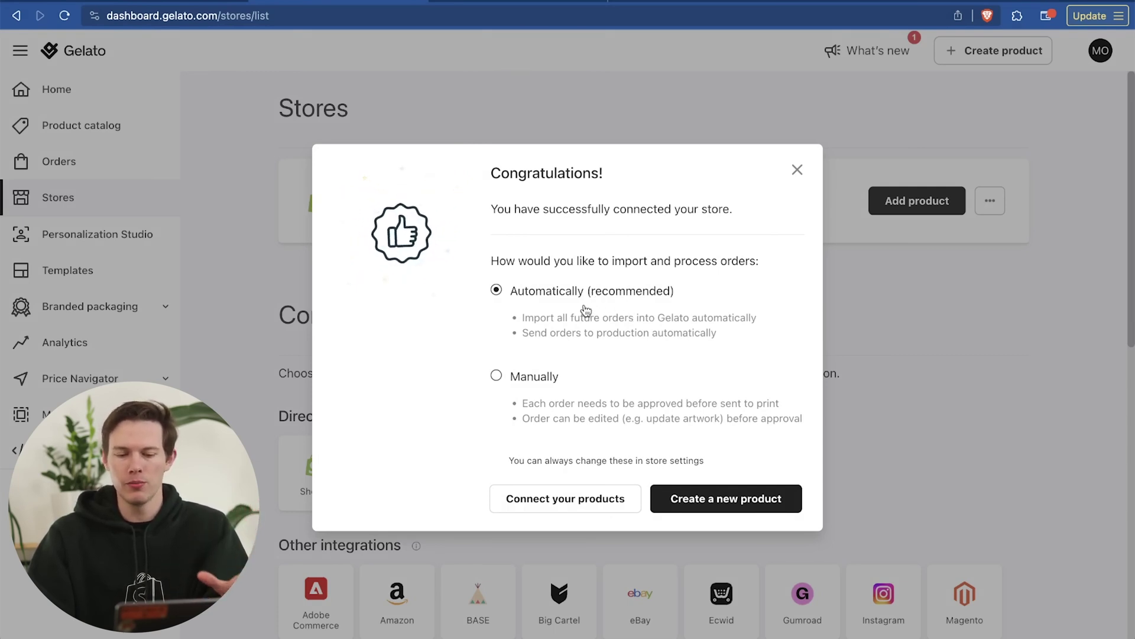
Step: Keep automatic order processing, start creating a new product and open the T-shirts category under Men's clothing
click(718, 500)
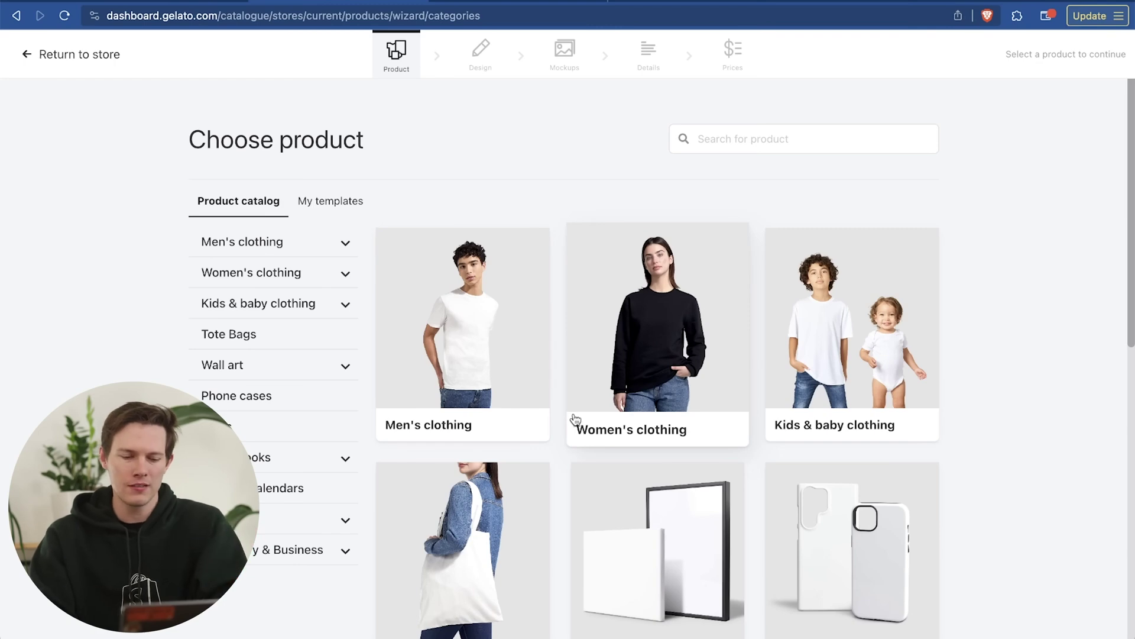
click(485, 408)
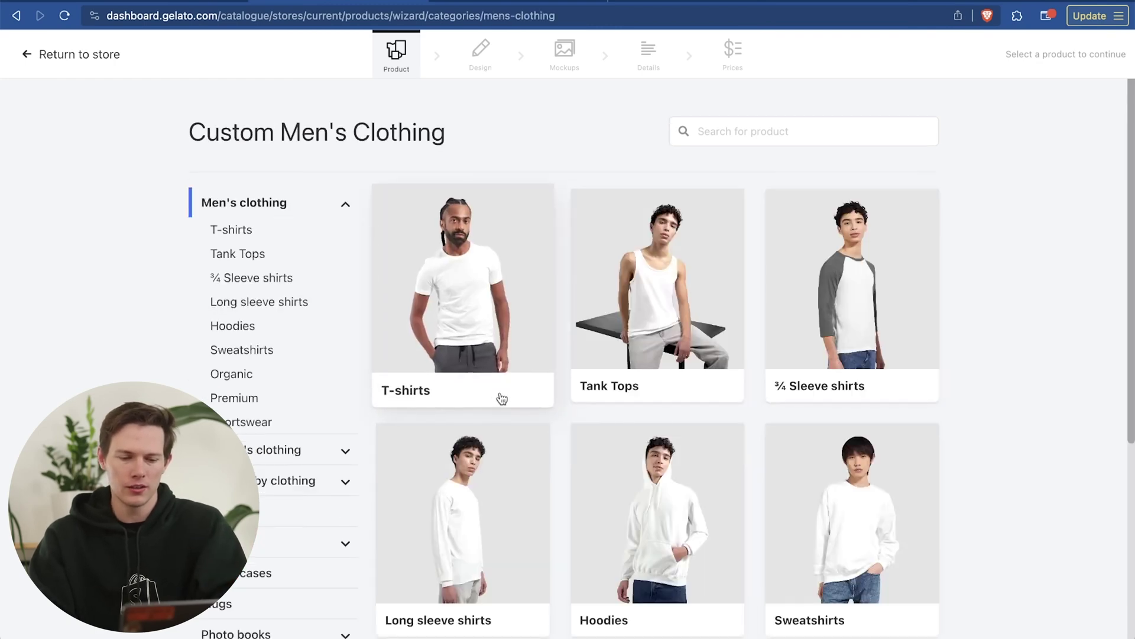
click(501, 397)
Step: Compare the men's T-shirts' colors, sizes and prices, and select the Heavyweight Unisex Crewneck T-shirt
scroll(1006, 327, down, 3)
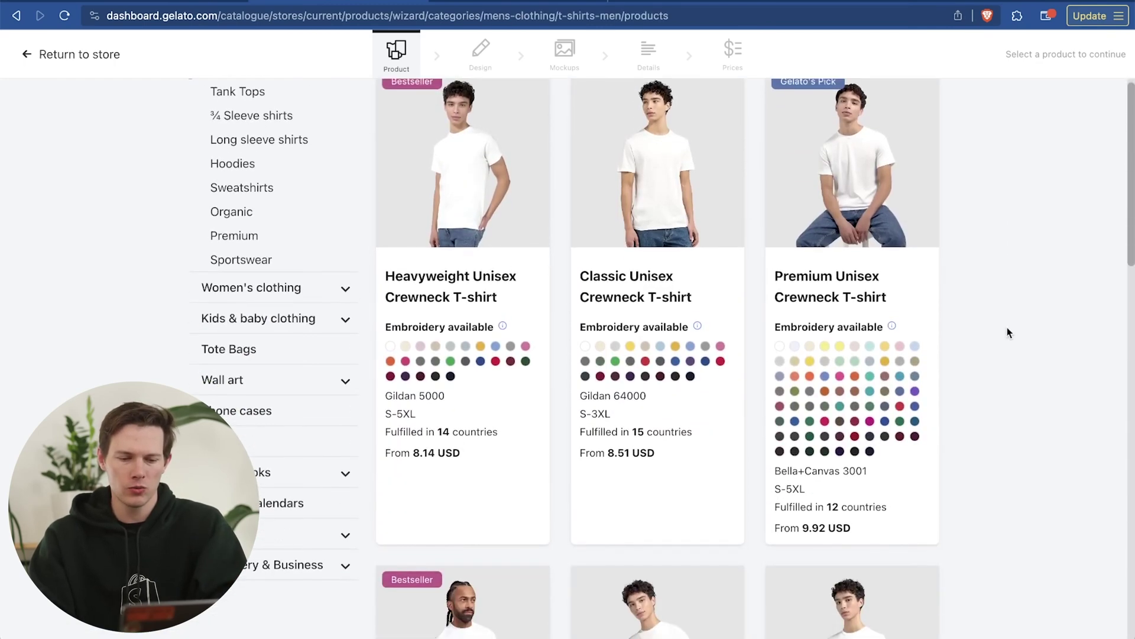
scroll(493, 314, up, 1)
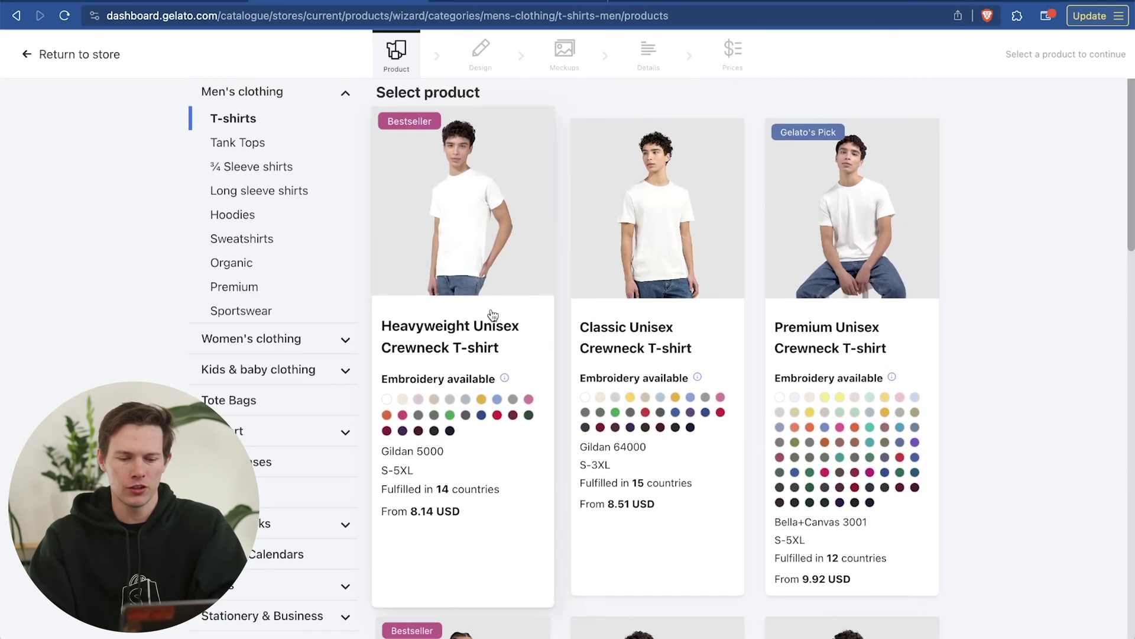
scroll(974, 350, up, 2)
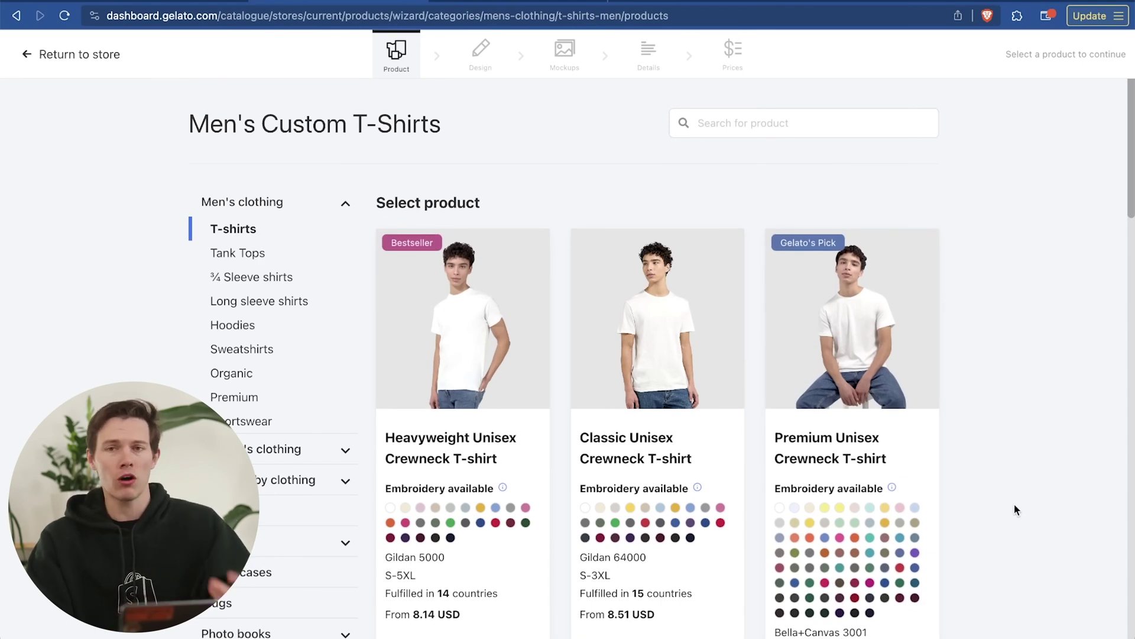
scroll(1014, 506, down, 7)
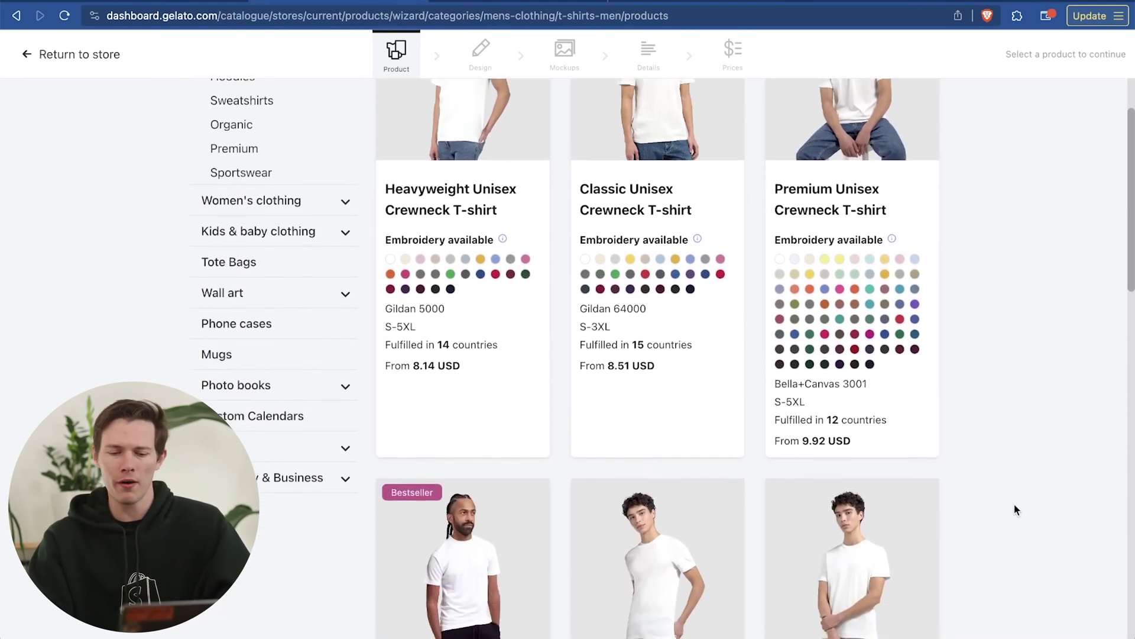
scroll(1015, 505, up, 5)
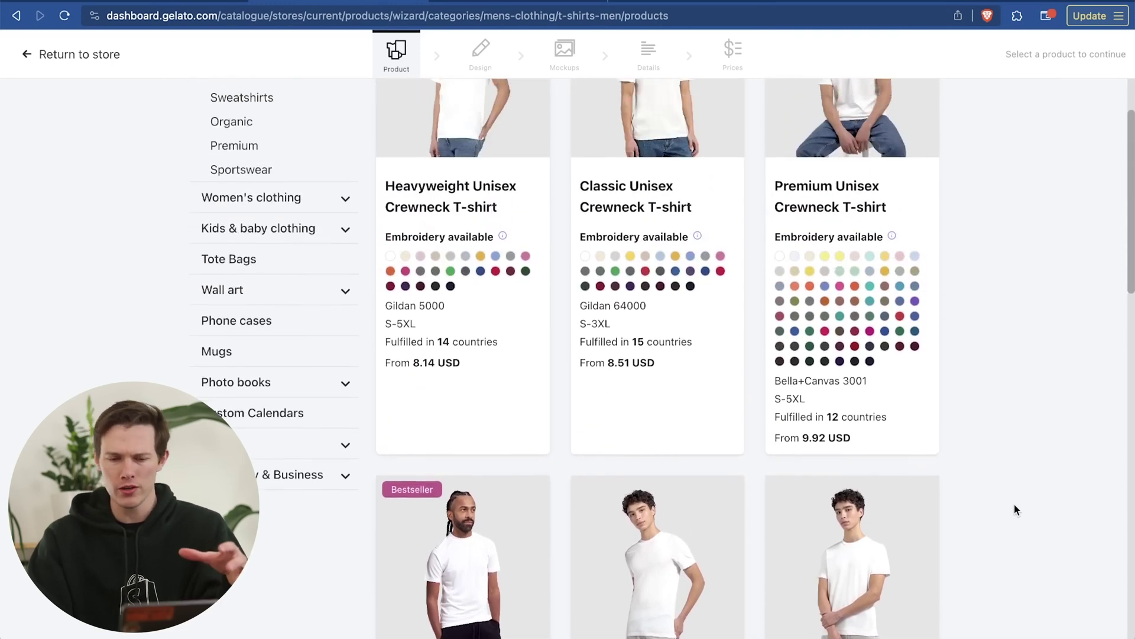
scroll(1013, 510, up, 1)
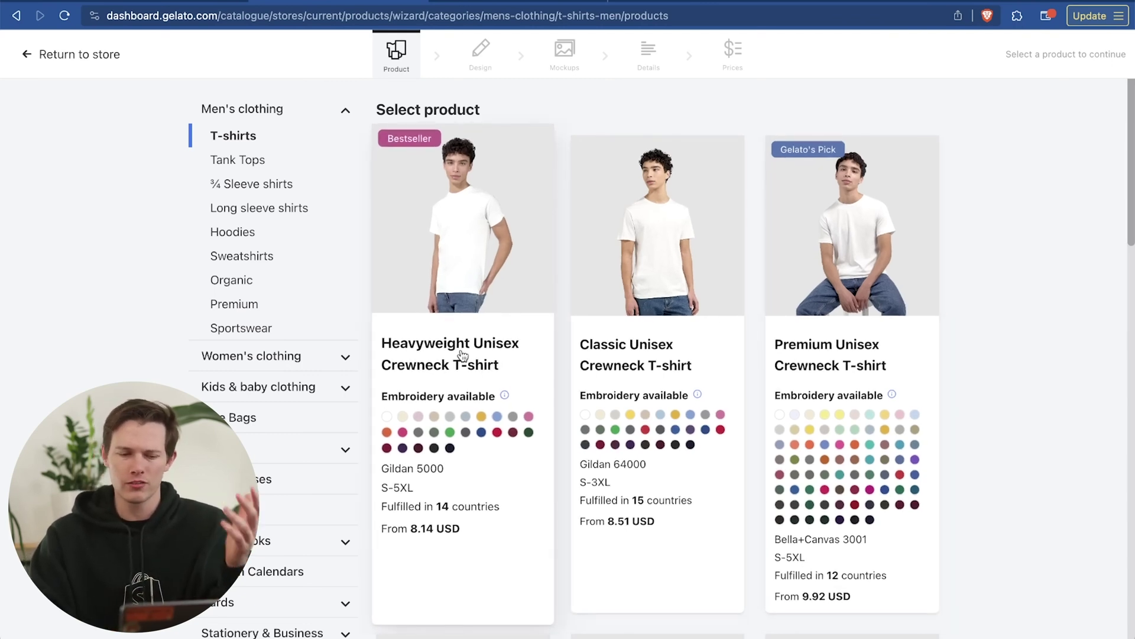
click(484, 312)
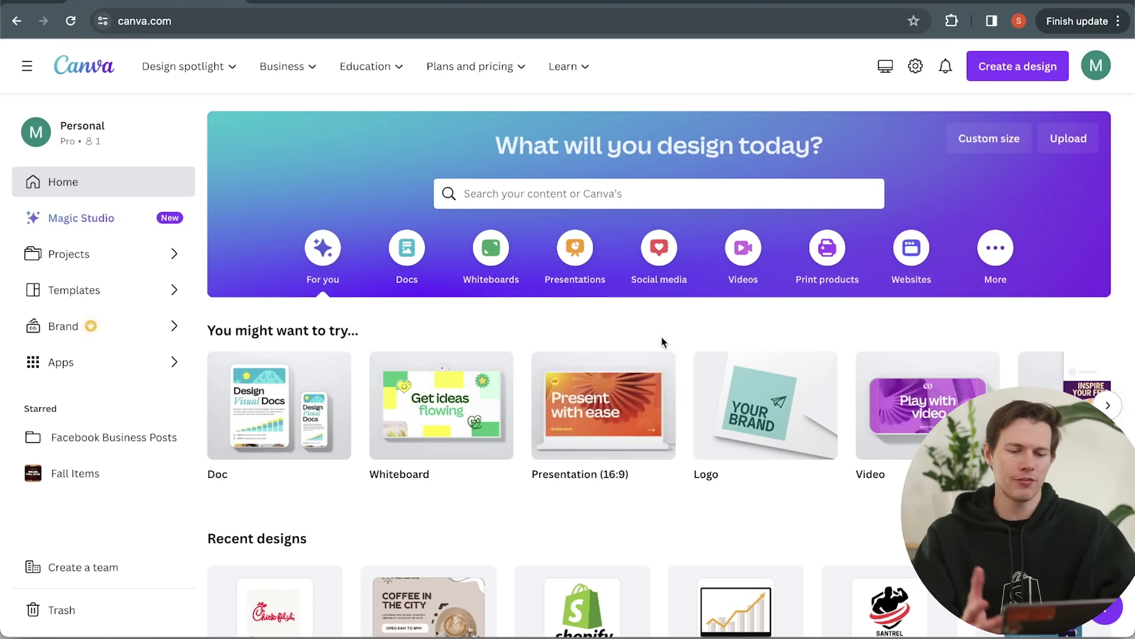
Step: Search Canva's templates for "tshirt" and open the T-Shirt category
scroll(740, 412, down, 3)
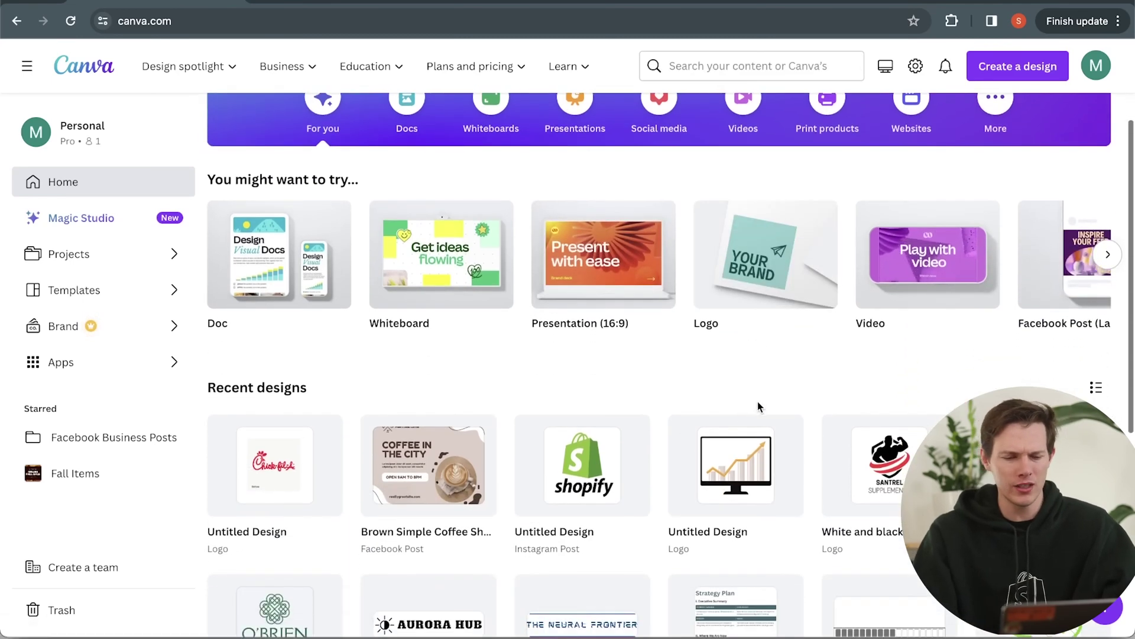
scroll(789, 389, up, 3)
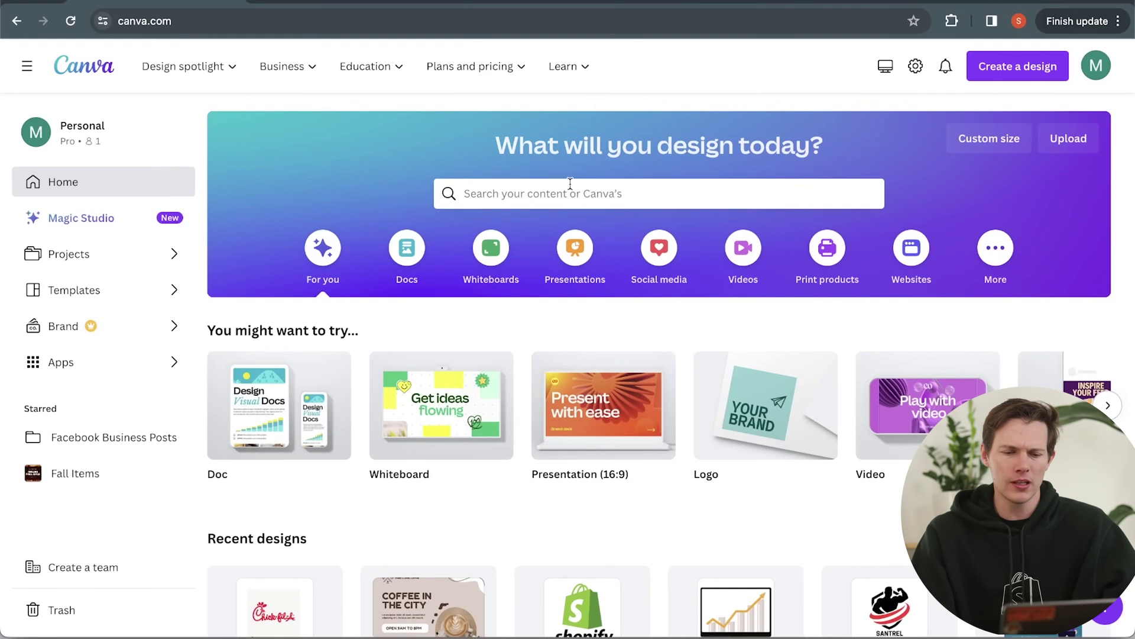
click(569, 186)
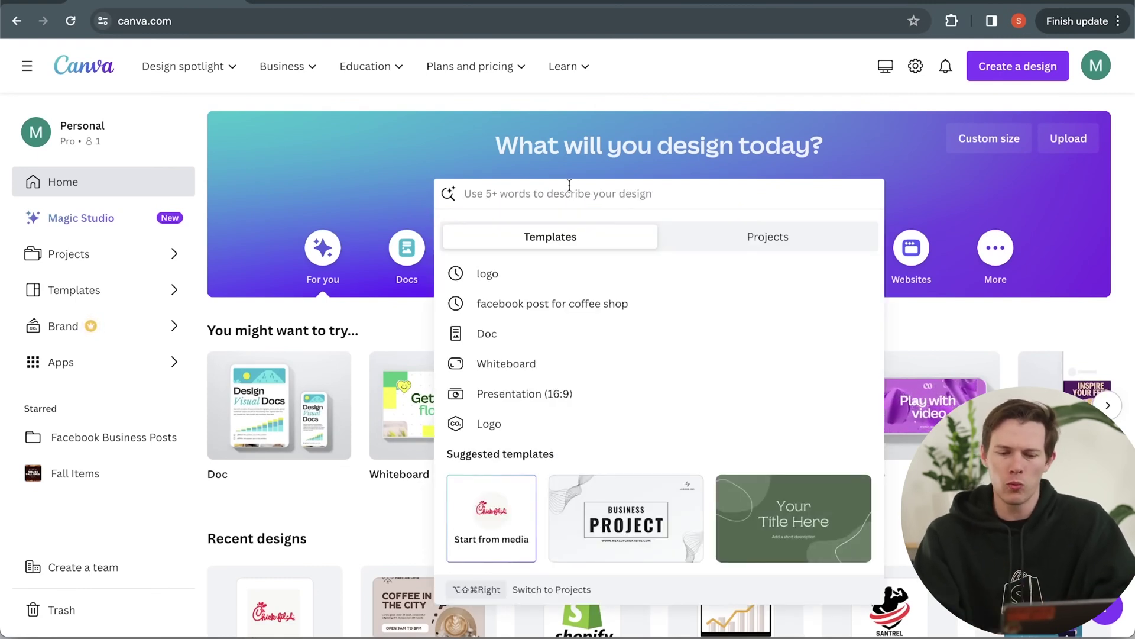
text(tes)
text(irt)
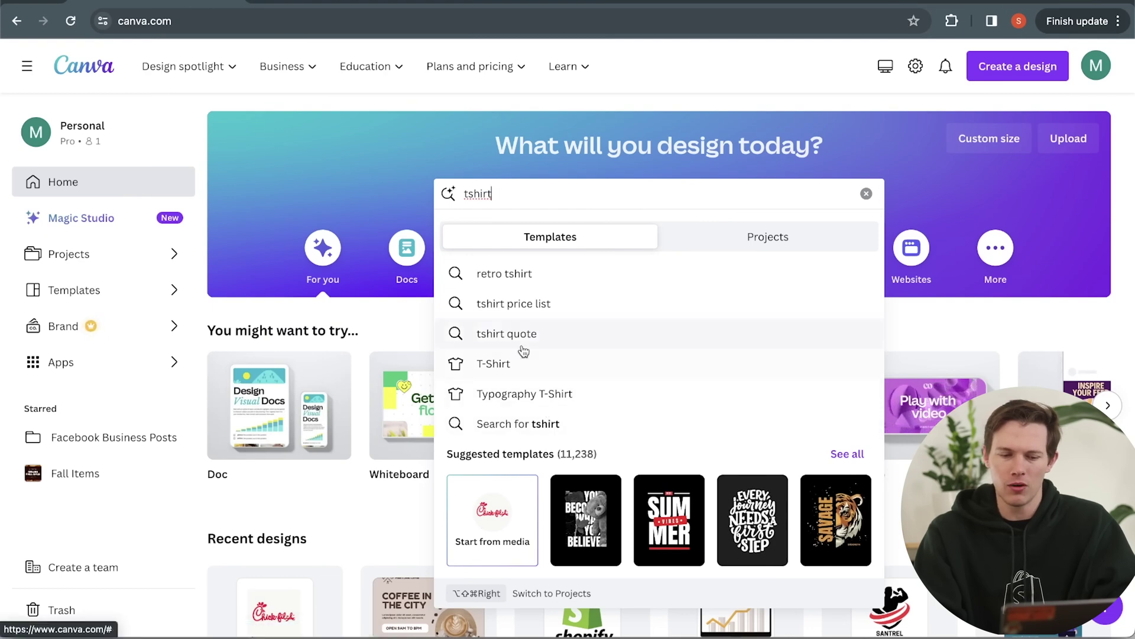
click(494, 367)
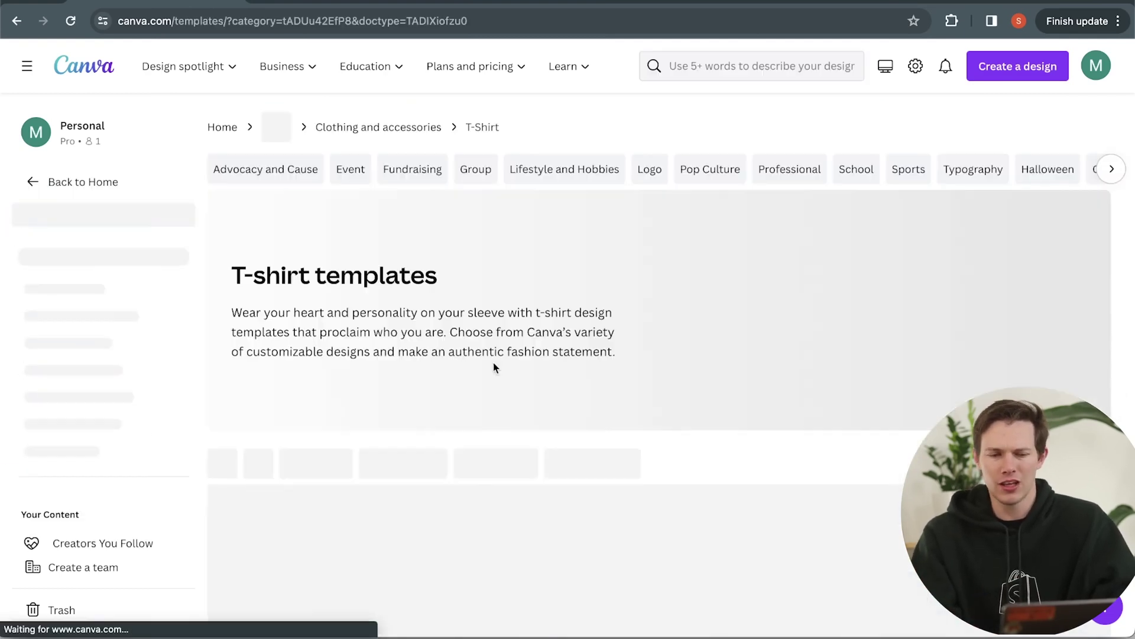
Step: Look over the T-shirt templates and create a blank T-Shirt design
scroll(494, 362, down, 5)
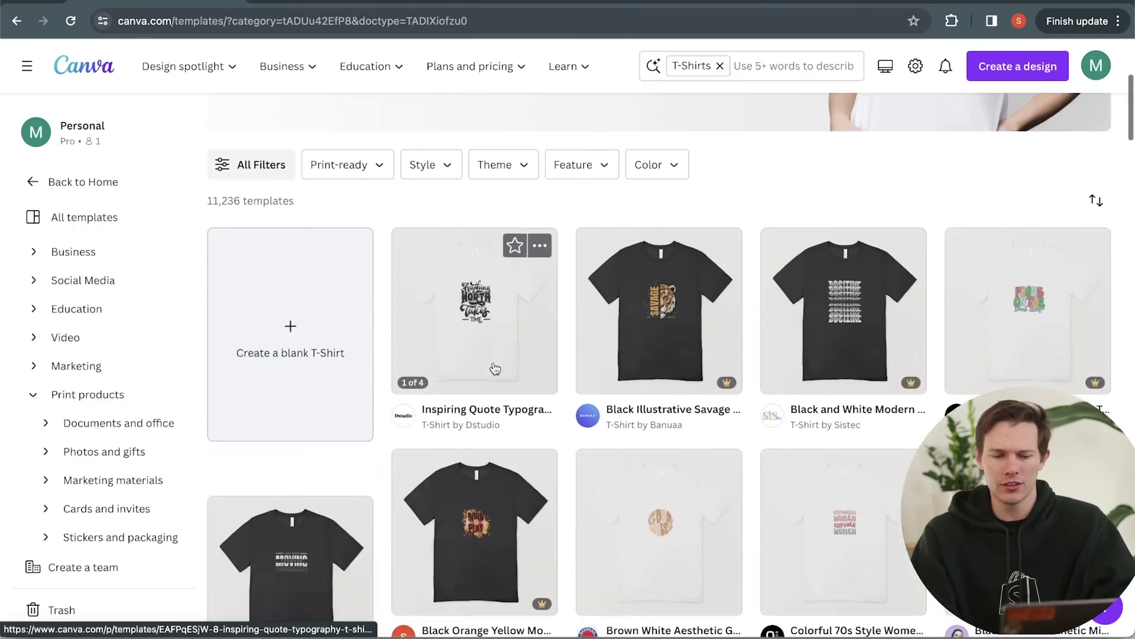
scroll(572, 292, down, 6)
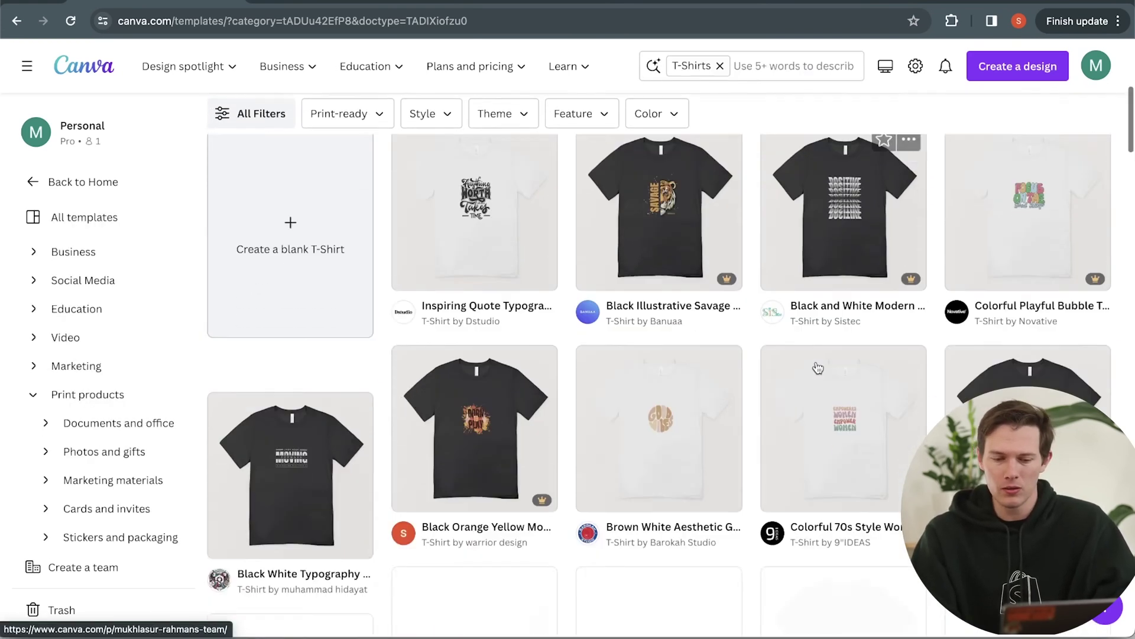
scroll(585, 313, up, 8)
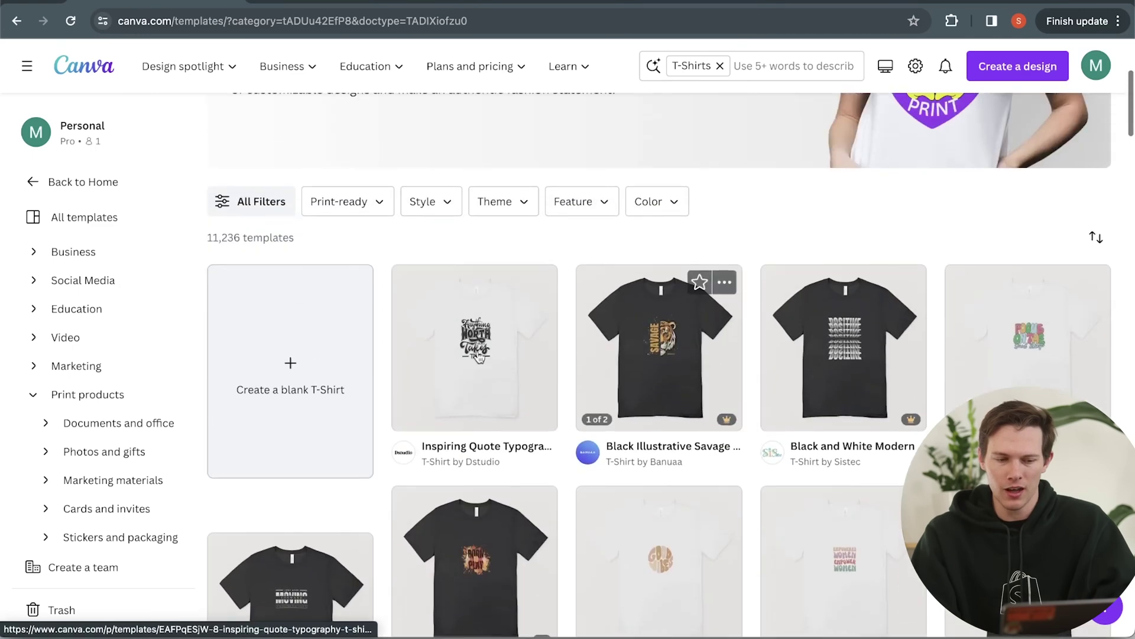
click(269, 357)
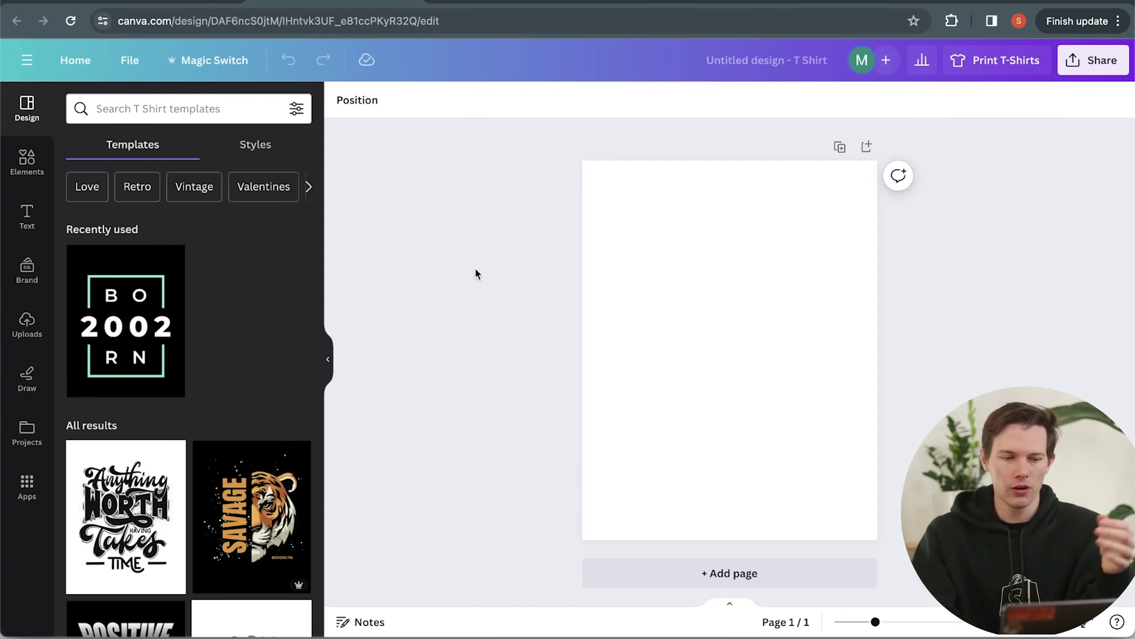
Step: Try the Colorful 70s Style Women Empowerment T-shirt template on the blank page and undo it
scroll(286, 417, down, 10)
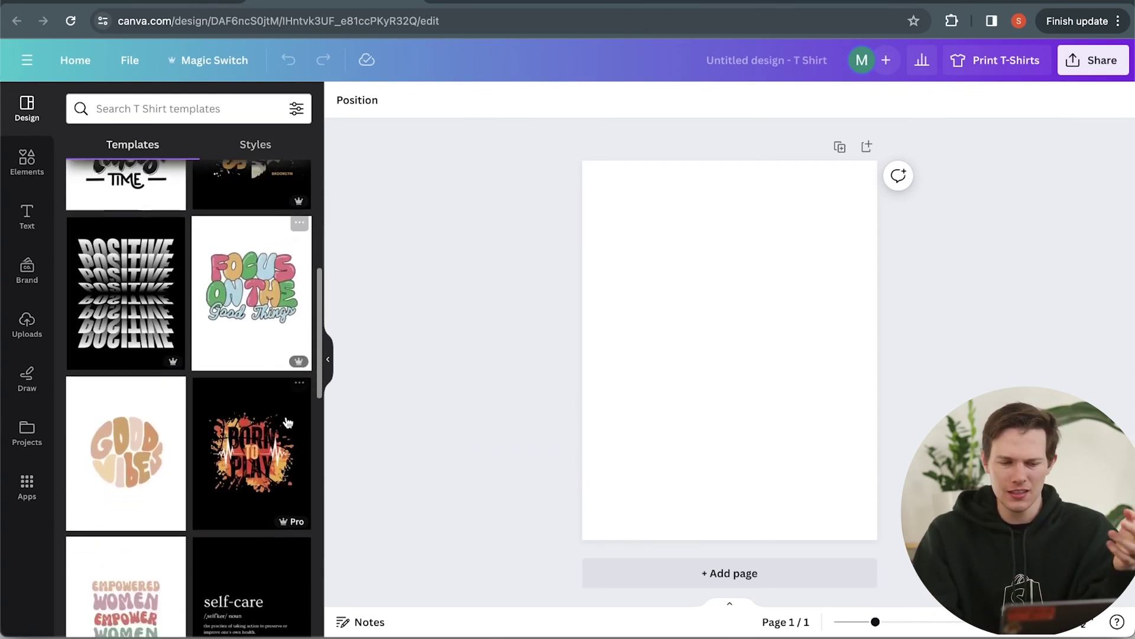
scroll(288, 423, down, 2)
scroll(286, 423, up, 1)
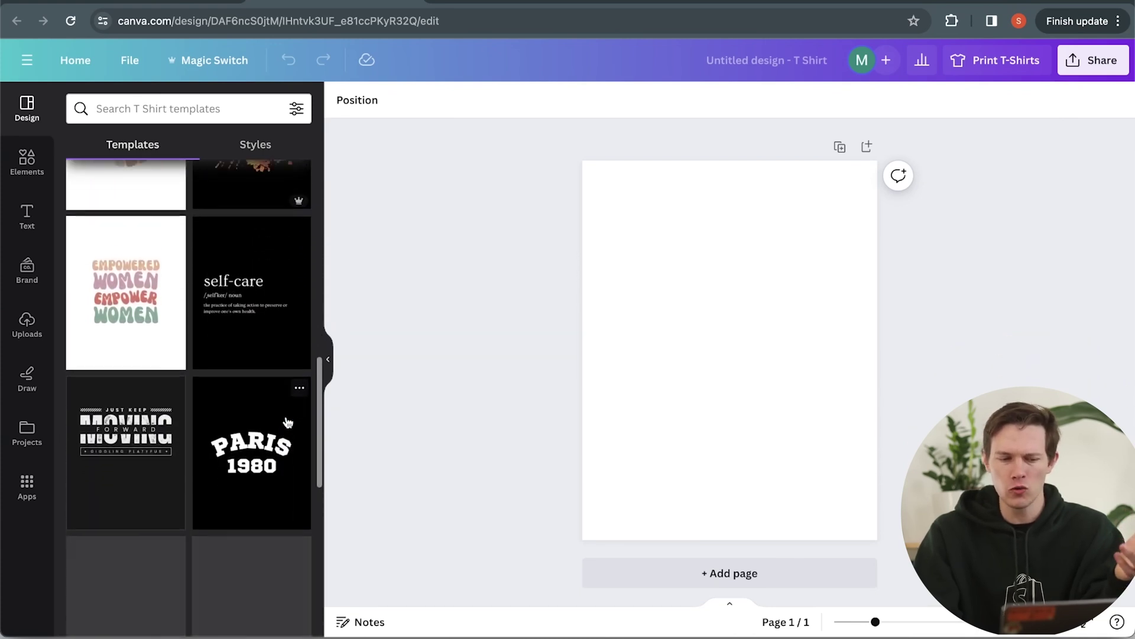
click(121, 287)
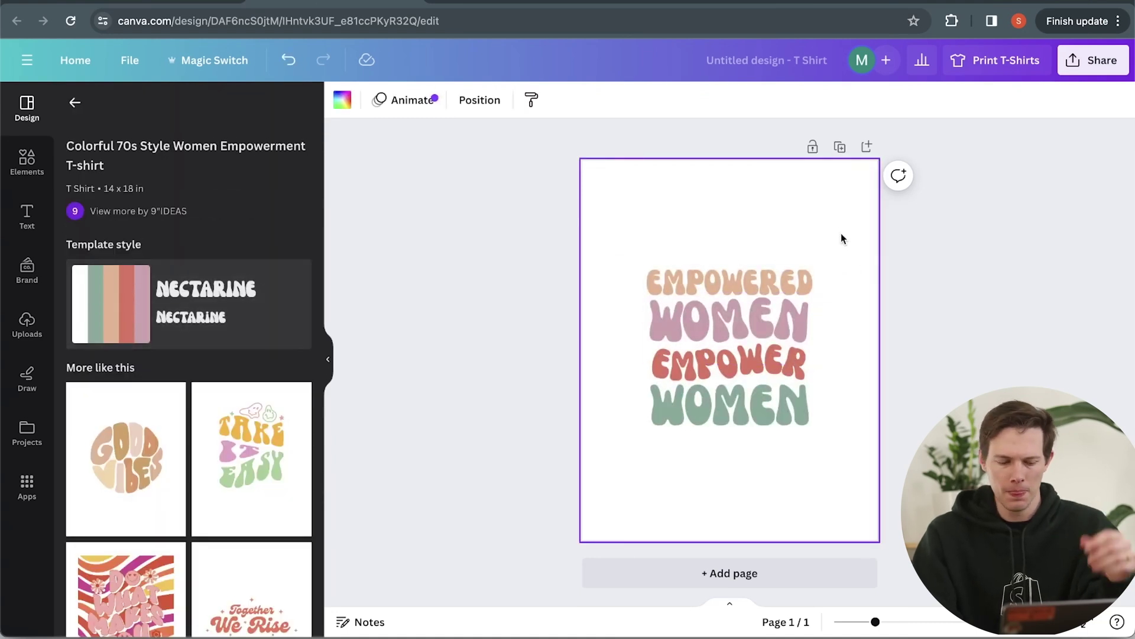
click(288, 61)
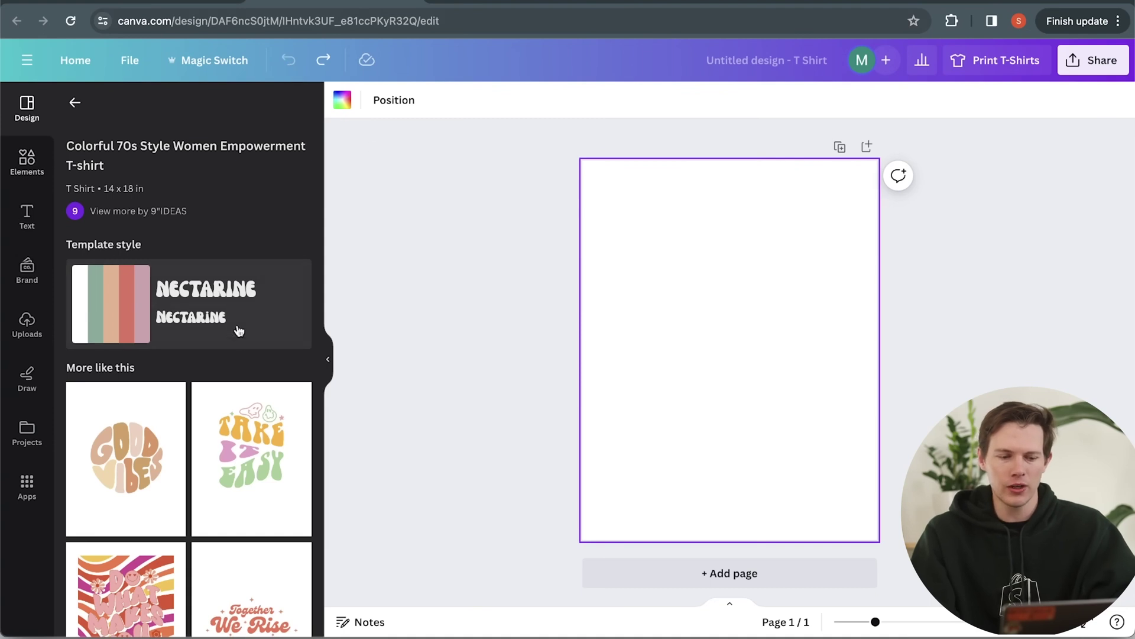
Step: Search the T-shirt templates for "trees" and look over the results, the available elements and the uploads
scroll(236, 328, down, 5)
scroll(245, 337, up, 5)
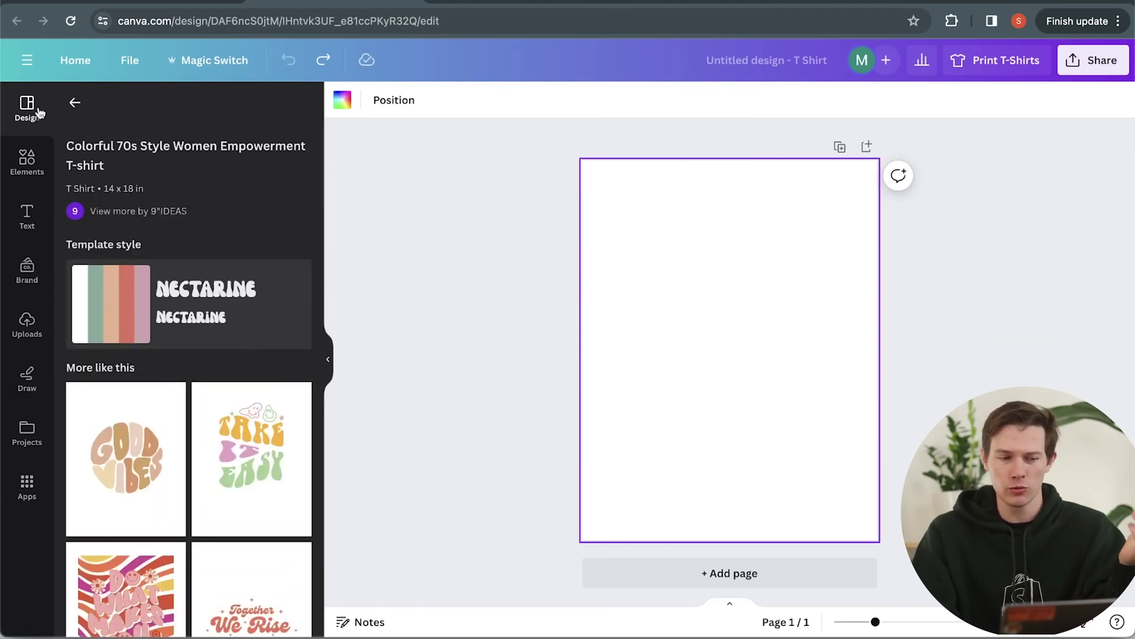
click(75, 102)
click(164, 109)
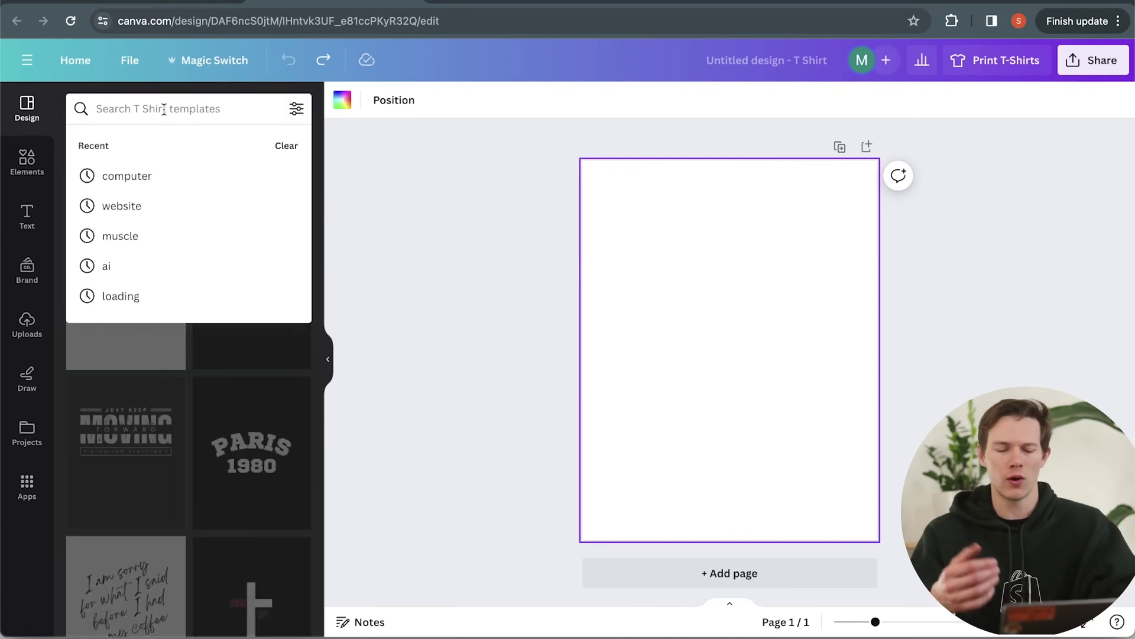
text(trees)
key(Return)
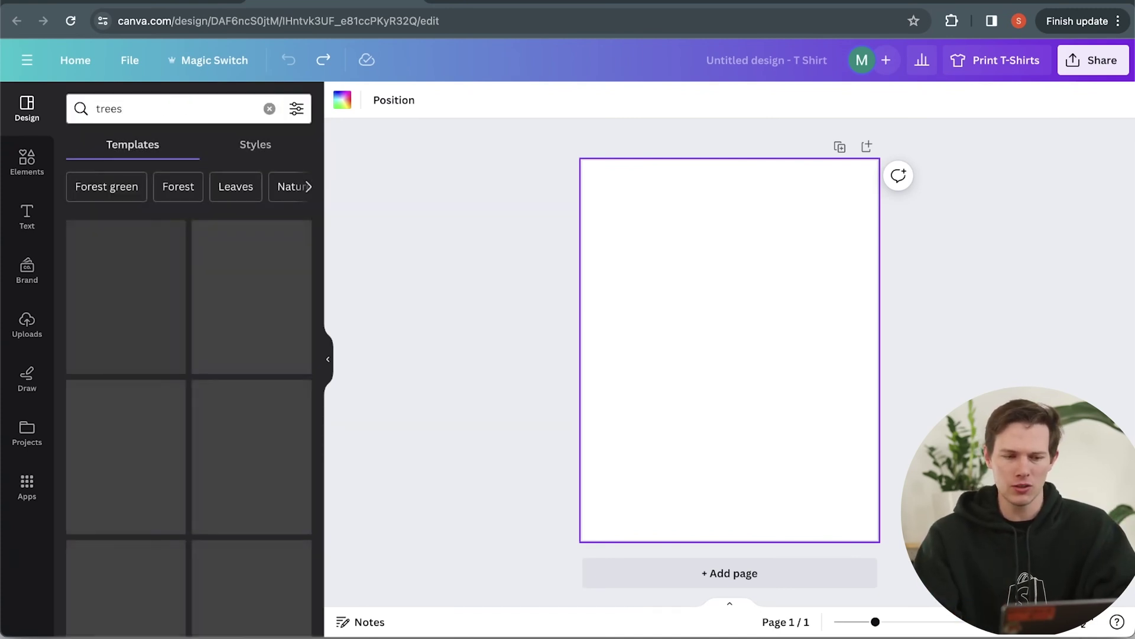
scroll(161, 307, down, 6)
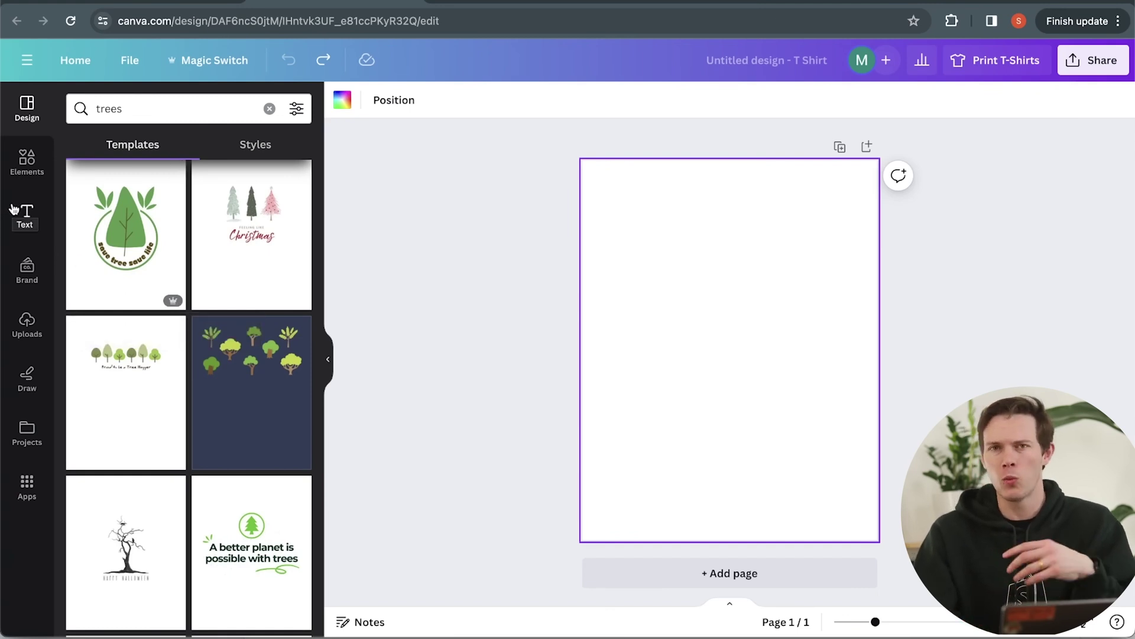
click(24, 168)
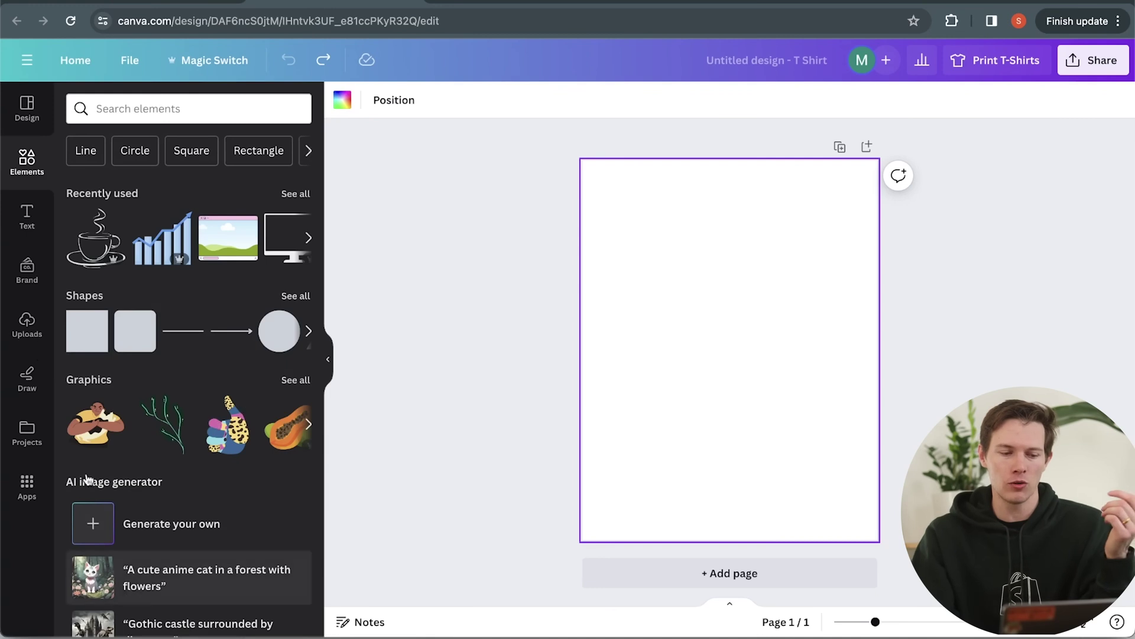
click(27, 325)
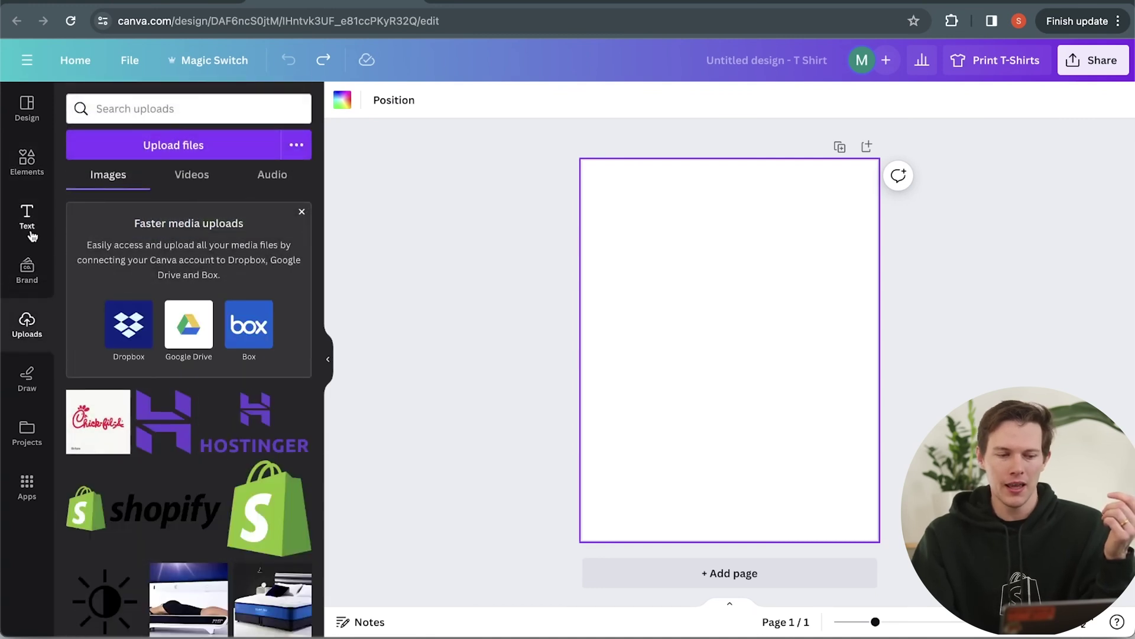
Step: Add a default heading and a subheading to the page, and move the heading slightly higher
click(28, 217)
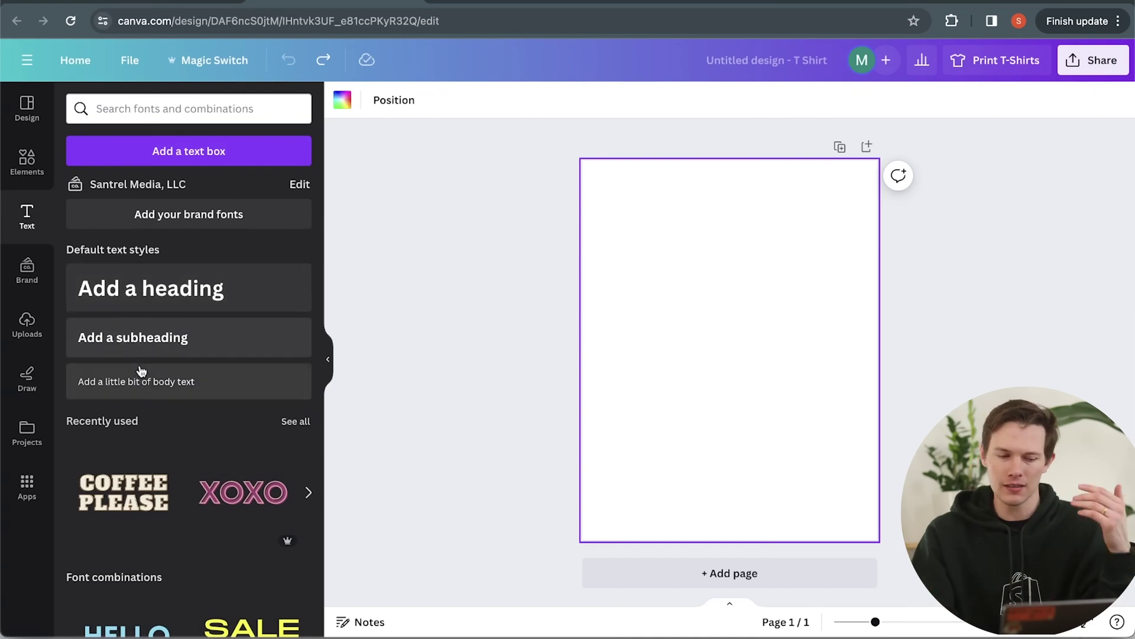
click(199, 289)
drag(178, 339, 795, 477)
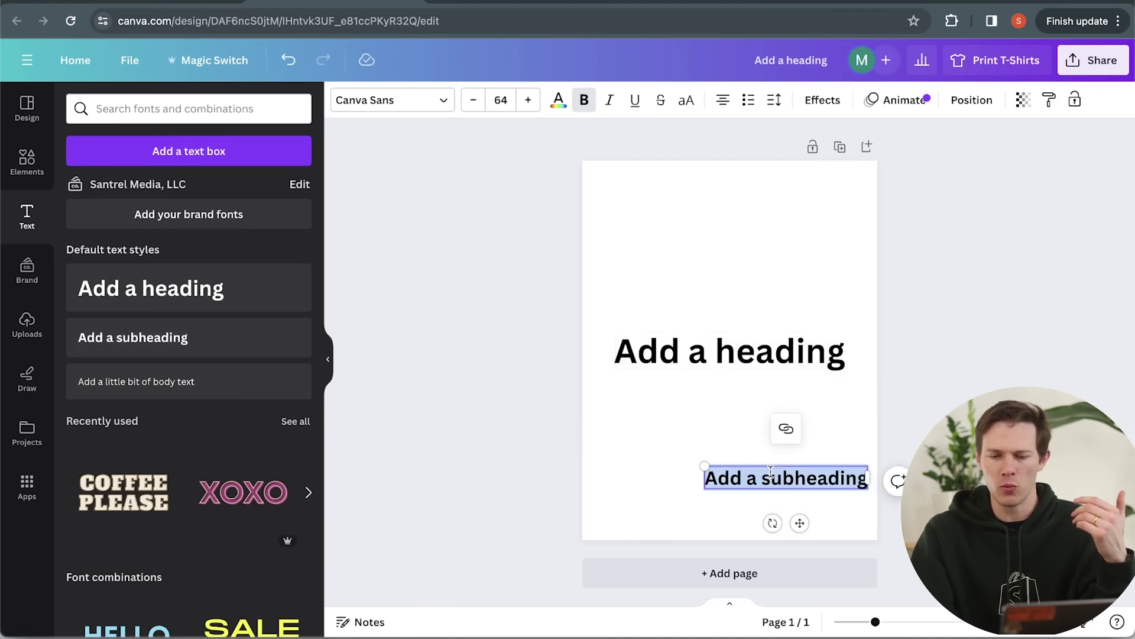
click(726, 359)
drag(726, 359, 717, 331)
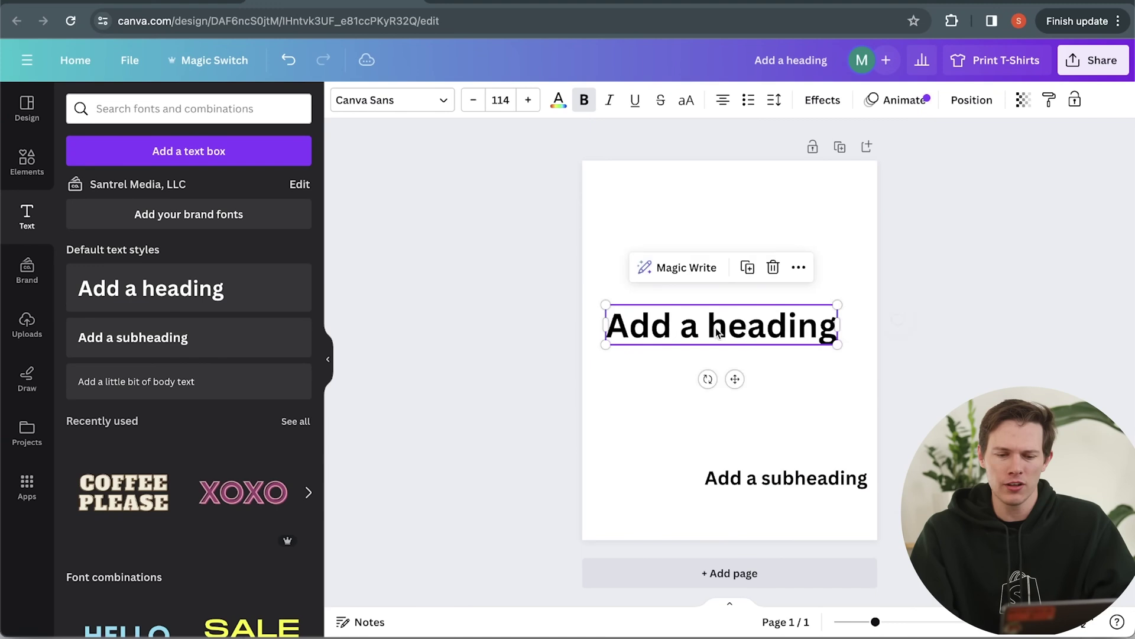
Step: Copy the heading's text style onto the subheading
double_click(773, 323)
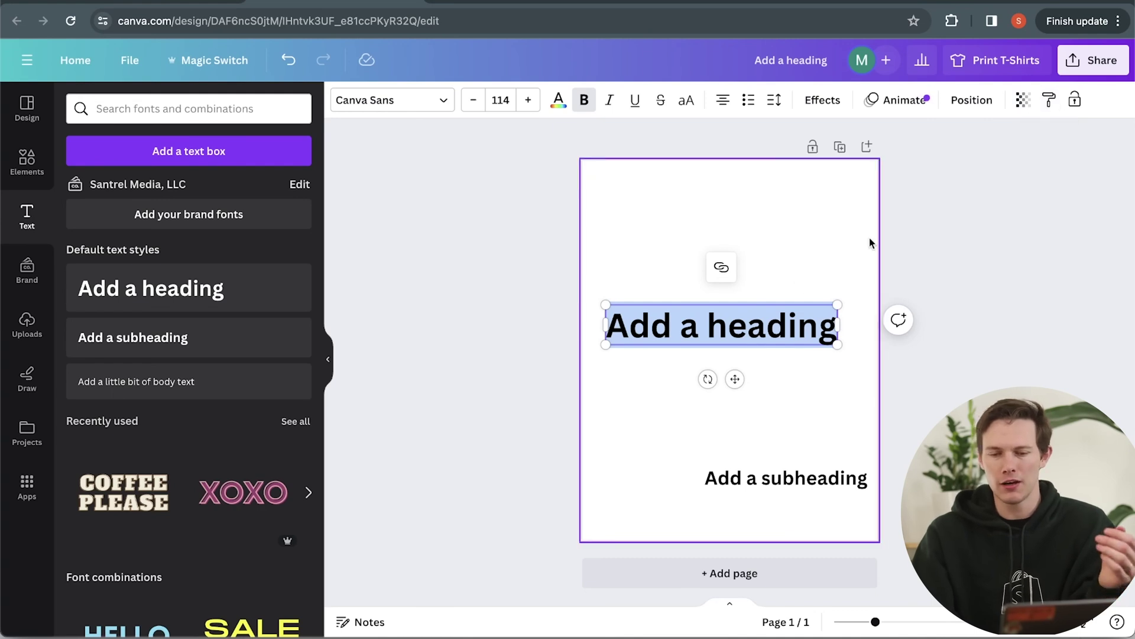
click(1048, 100)
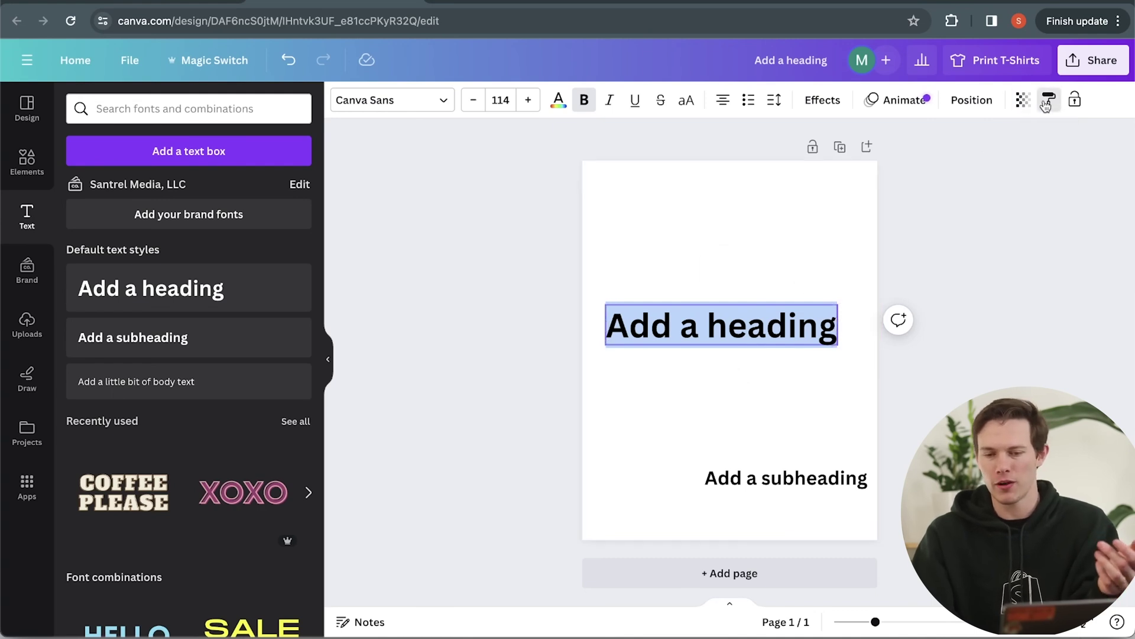
click(716, 482)
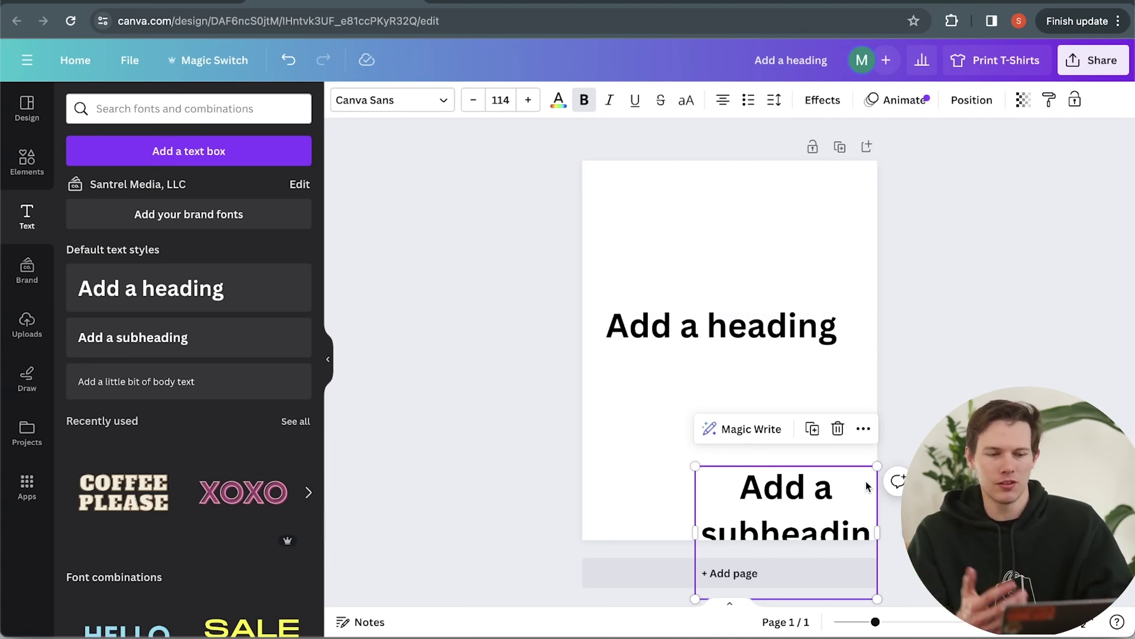
Step: Delete the subheading and the heading from the page
drag(804, 481, 731, 374)
key(Delete)
click(721, 325)
key(Delete)
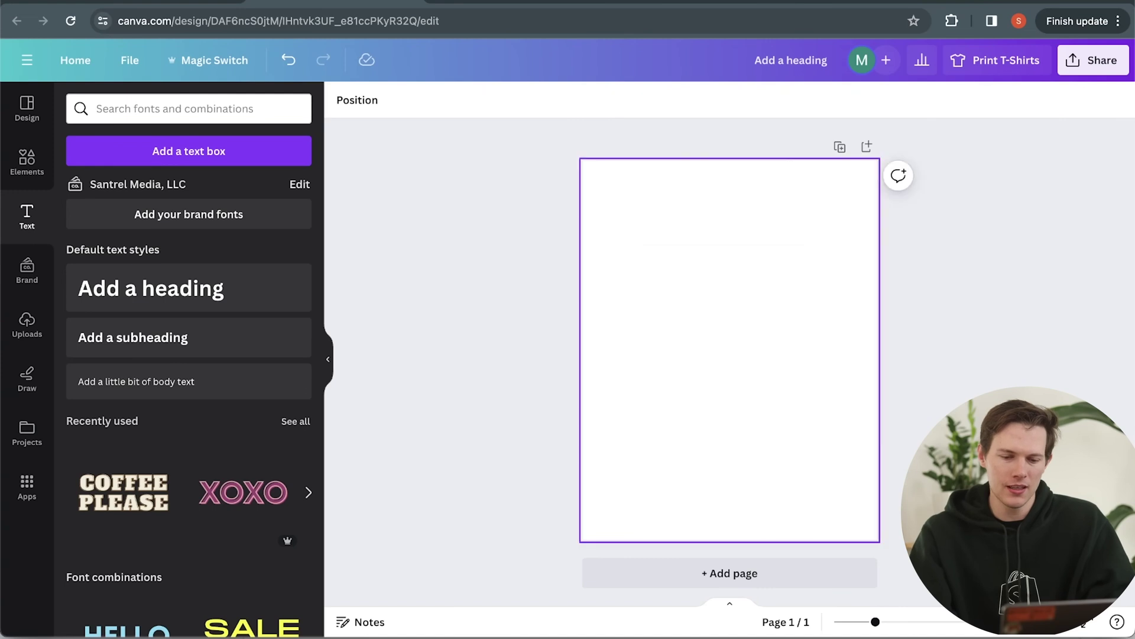
Step: Add a circle shape, enlarge it to nearly the full page width and center it on the page
click(26, 161)
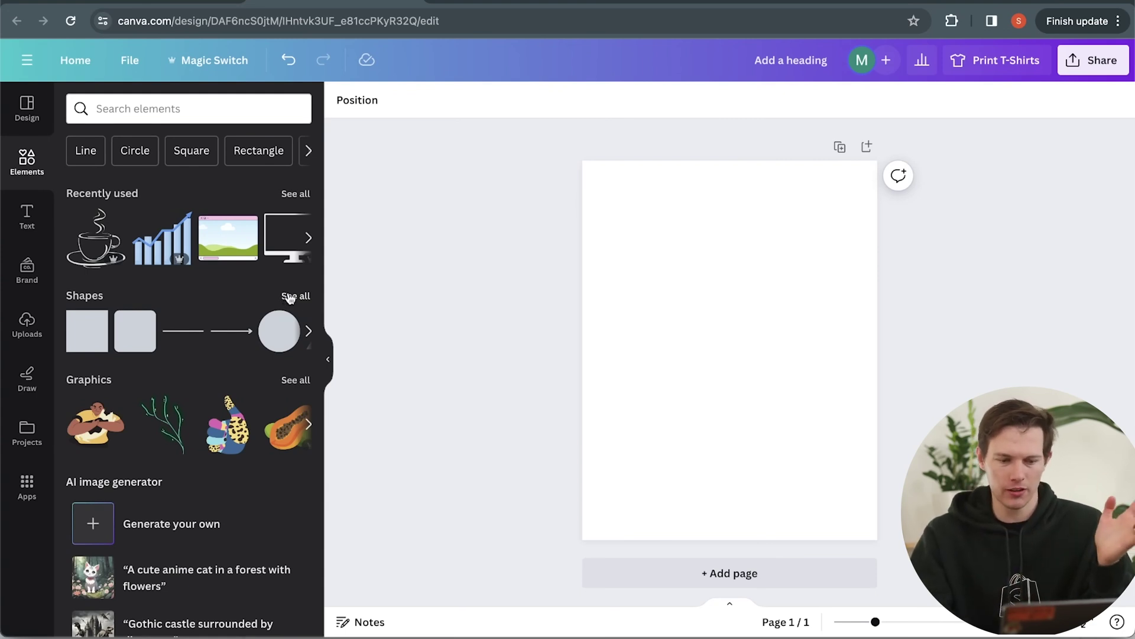
click(290, 296)
scroll(111, 404, down, 4)
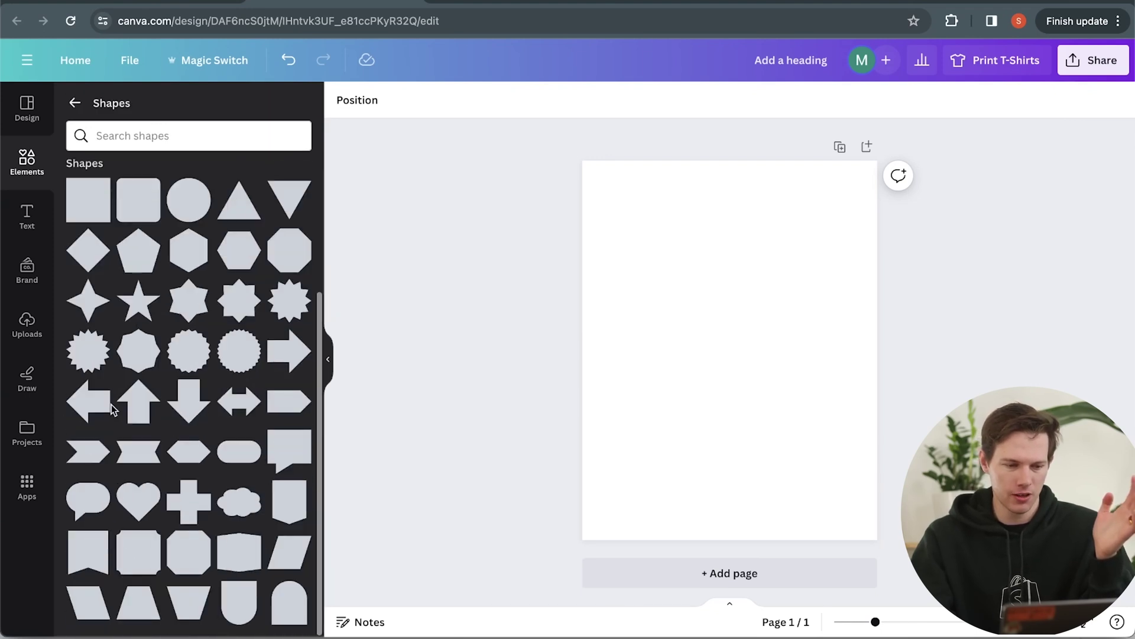
drag(192, 200, 676, 319)
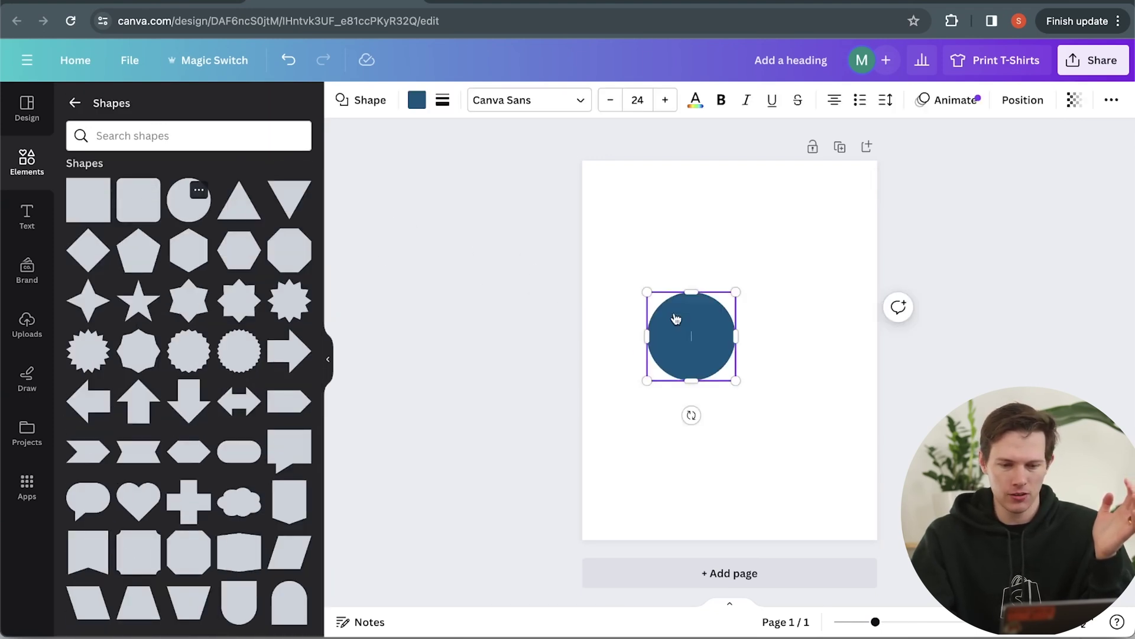
drag(735, 294, 886, 199)
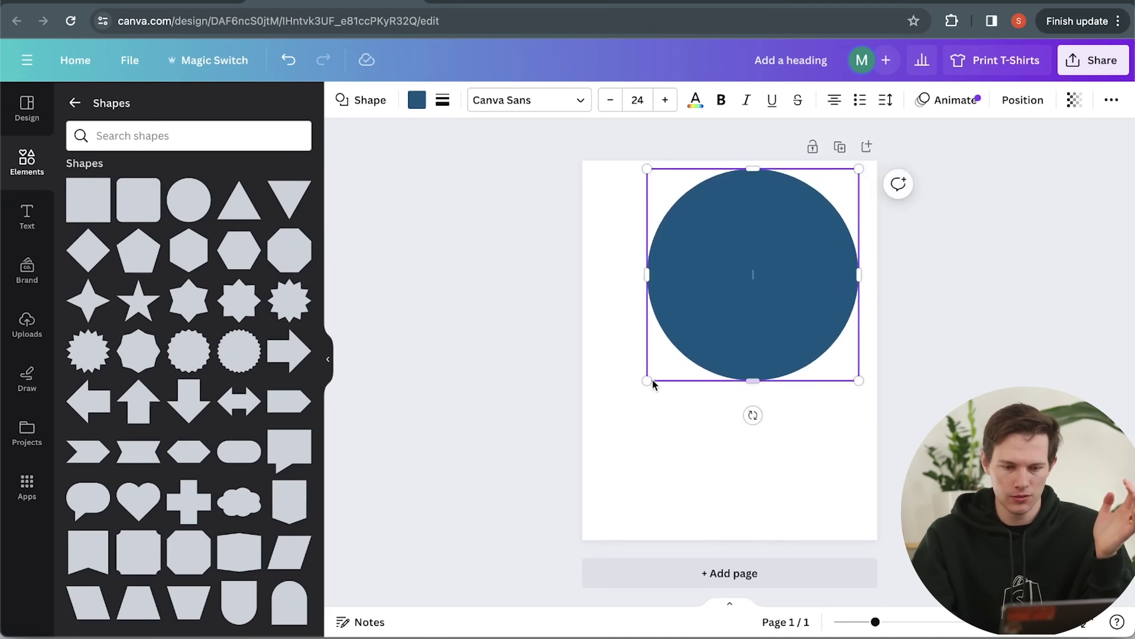
drag(647, 381, 594, 438)
drag(770, 295, 775, 346)
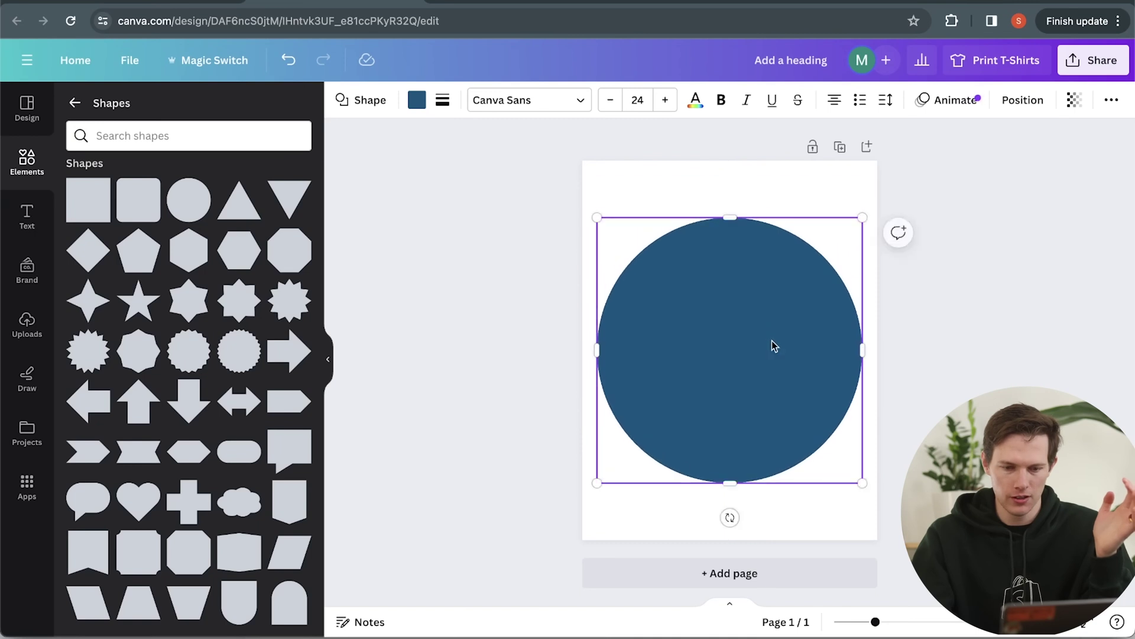
Step: Remove the circle's fill and give it a solid red border with a weight of 63
click(417, 100)
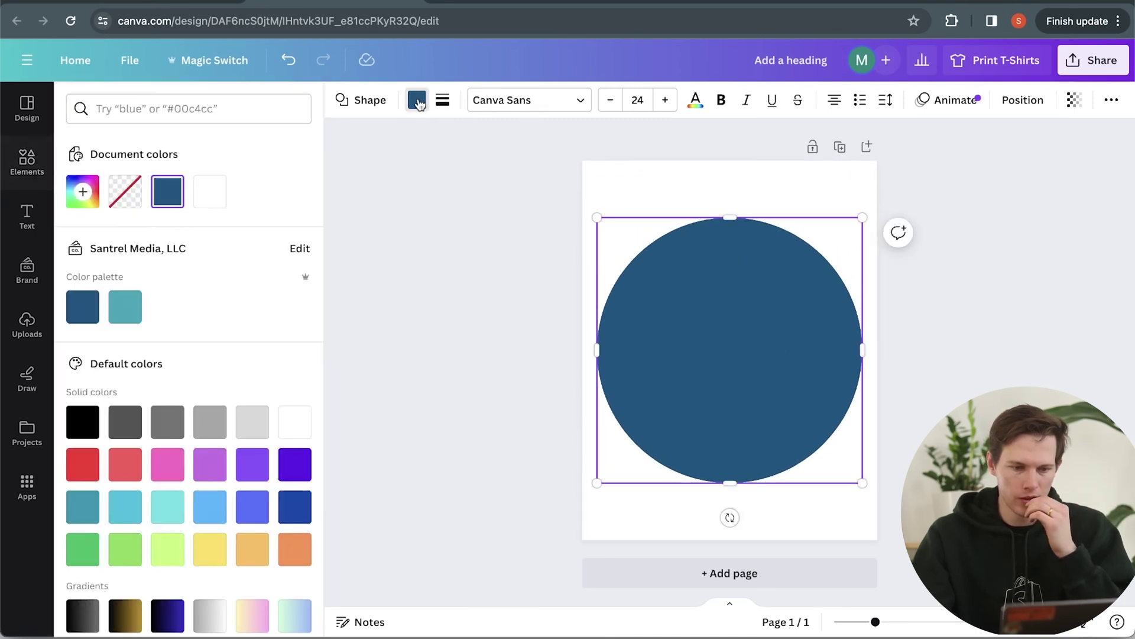
click(124, 191)
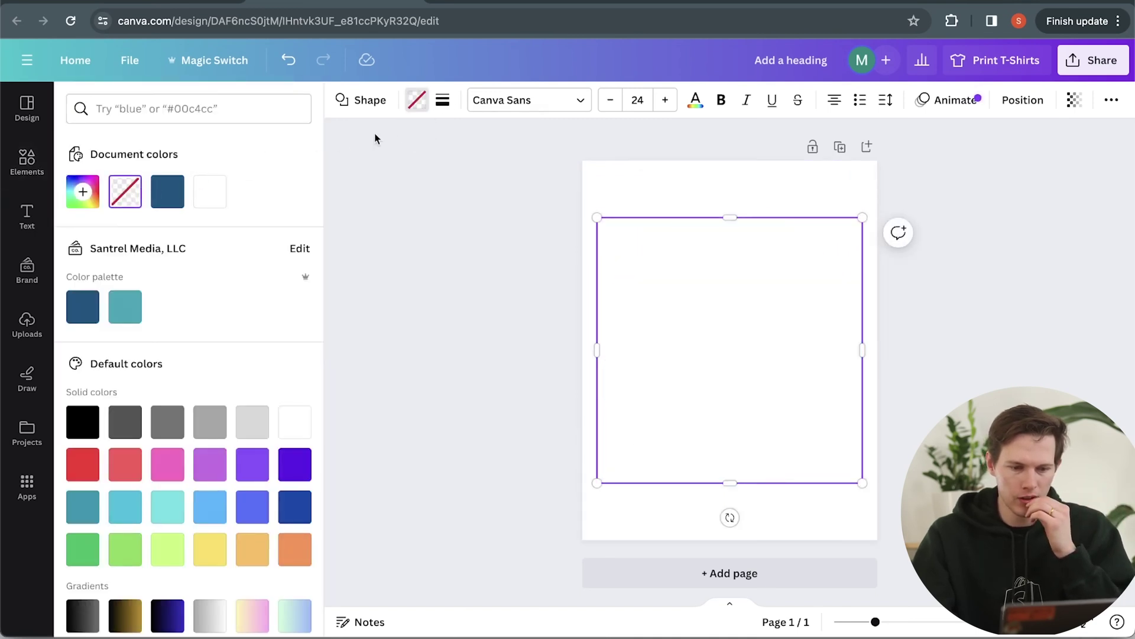
click(442, 100)
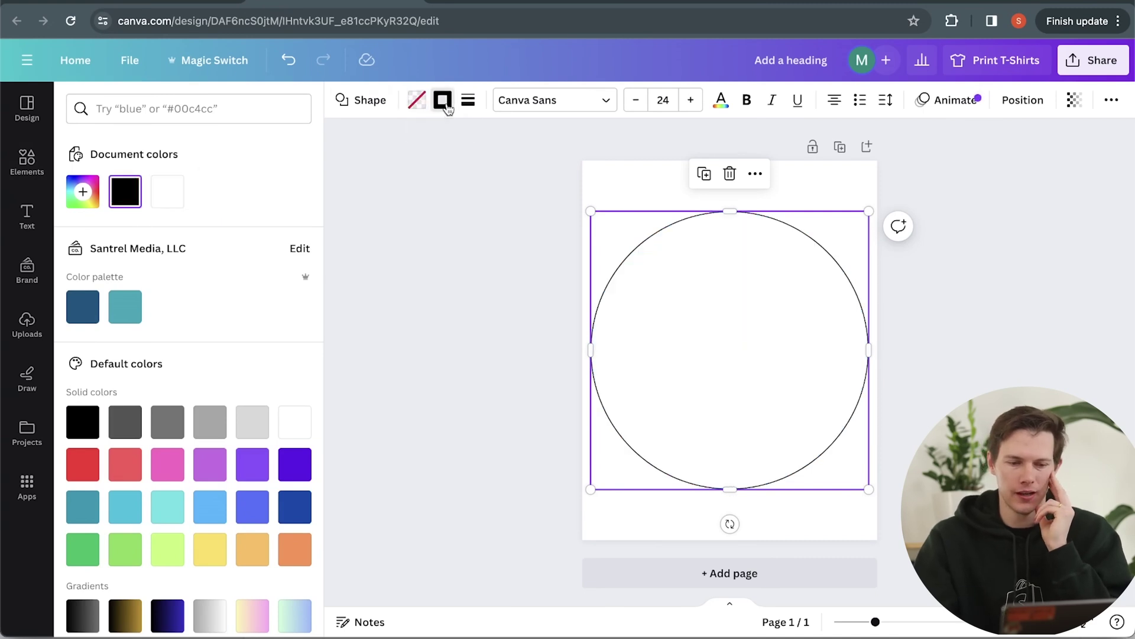
click(88, 471)
click(468, 100)
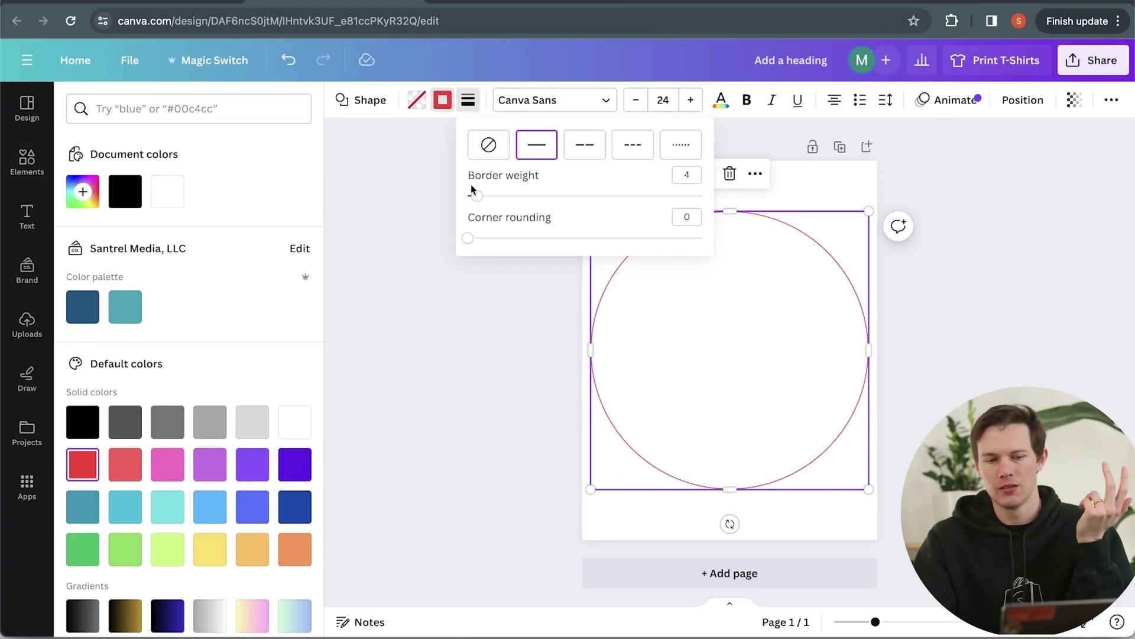
drag(477, 197, 615, 206)
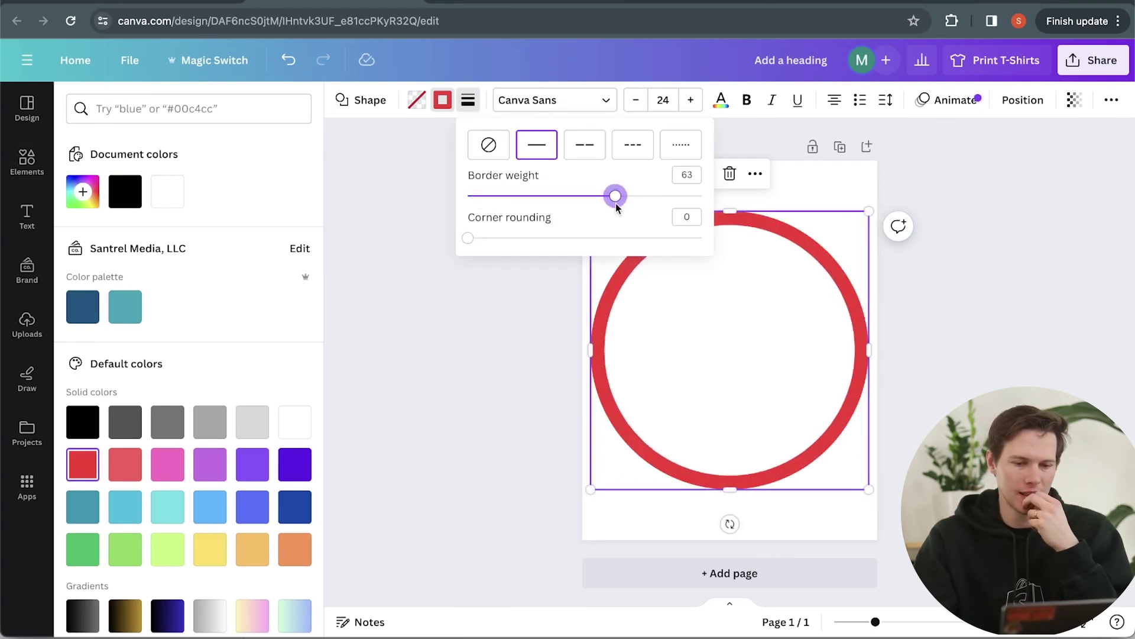
key(Escape)
Step: Add the text "everyday fil-a" across the page in the Feeling Passionate font and color it red
click(27, 216)
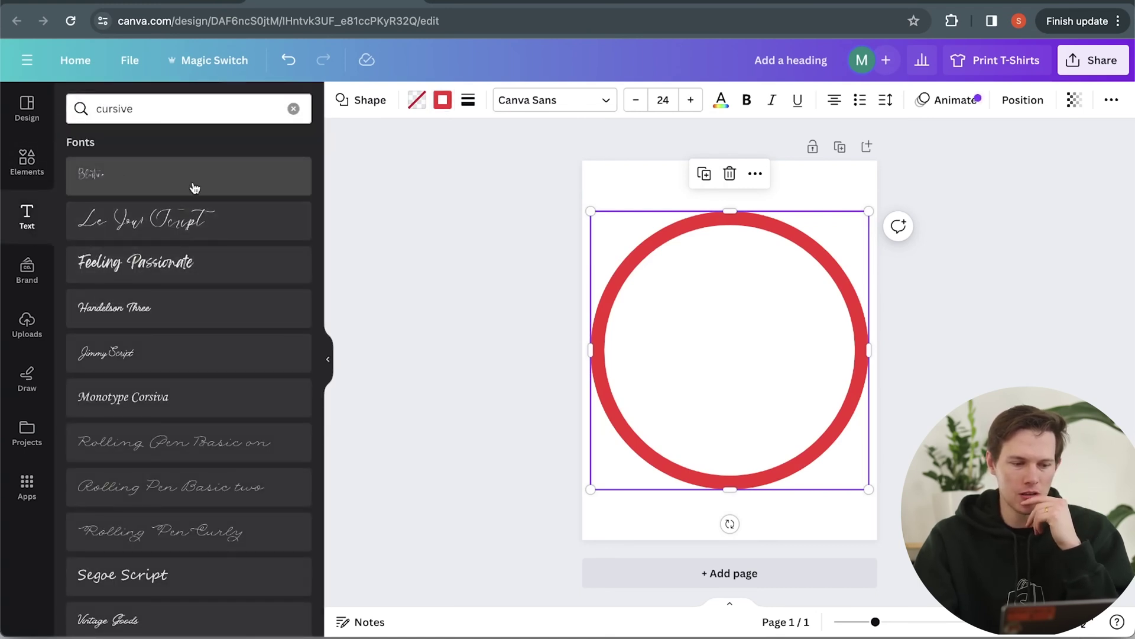
click(174, 263)
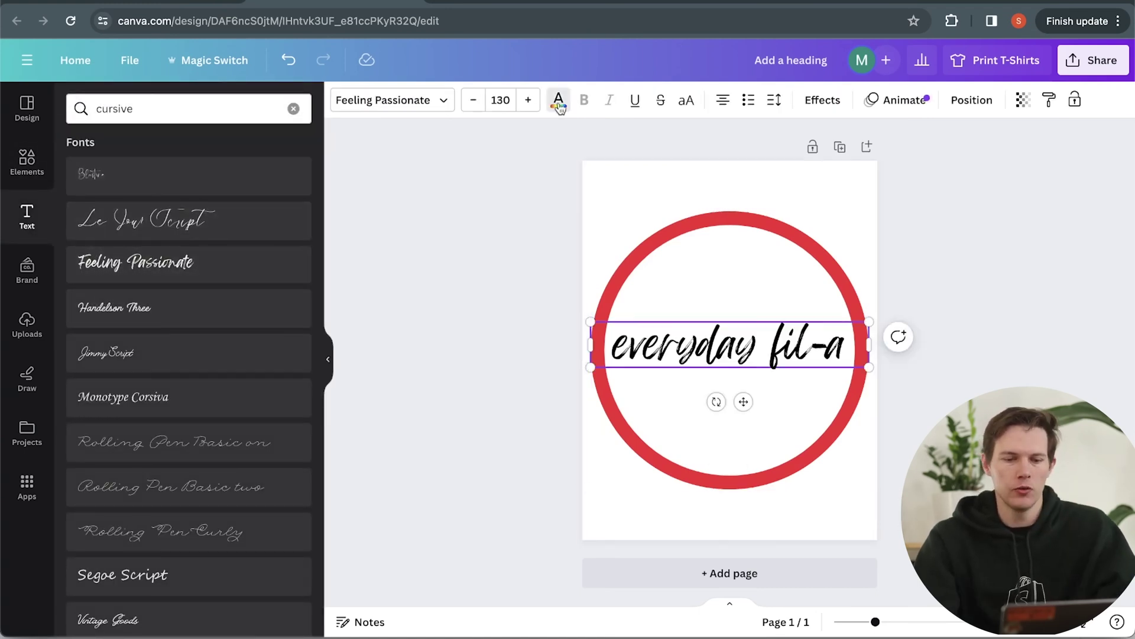
click(558, 100)
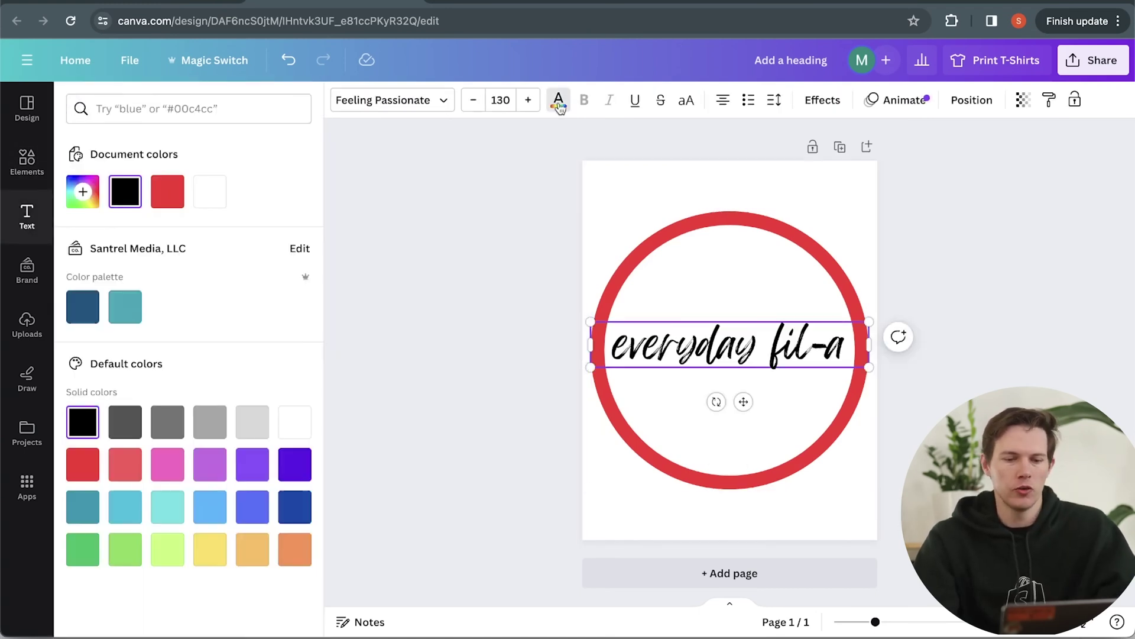
click(173, 193)
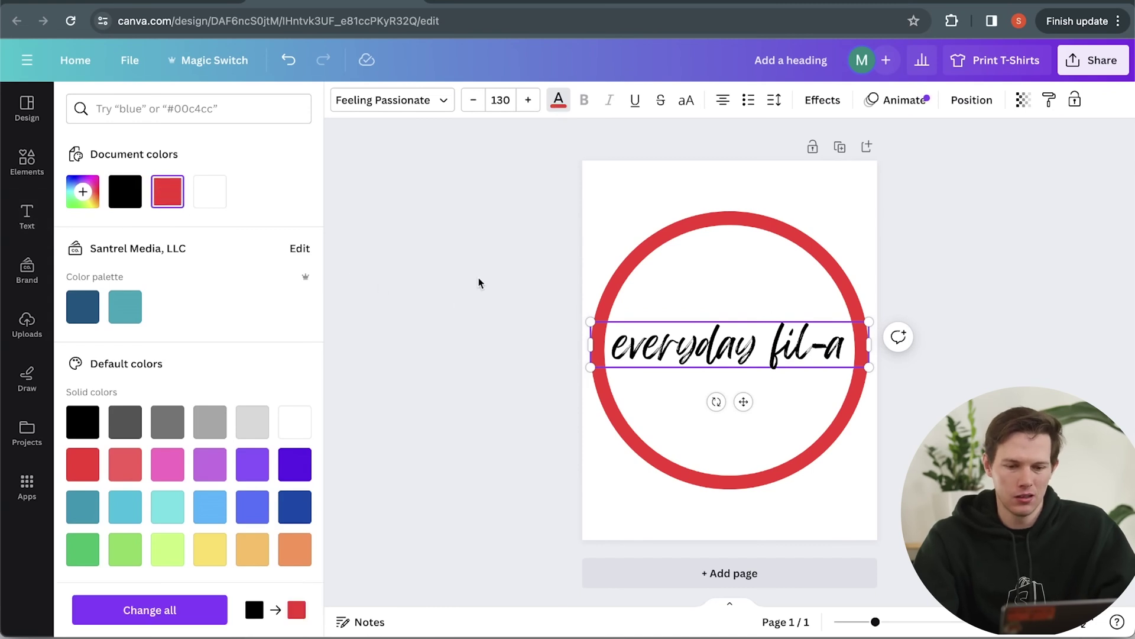
click(675, 341)
key(ctrl+a)
click(558, 100)
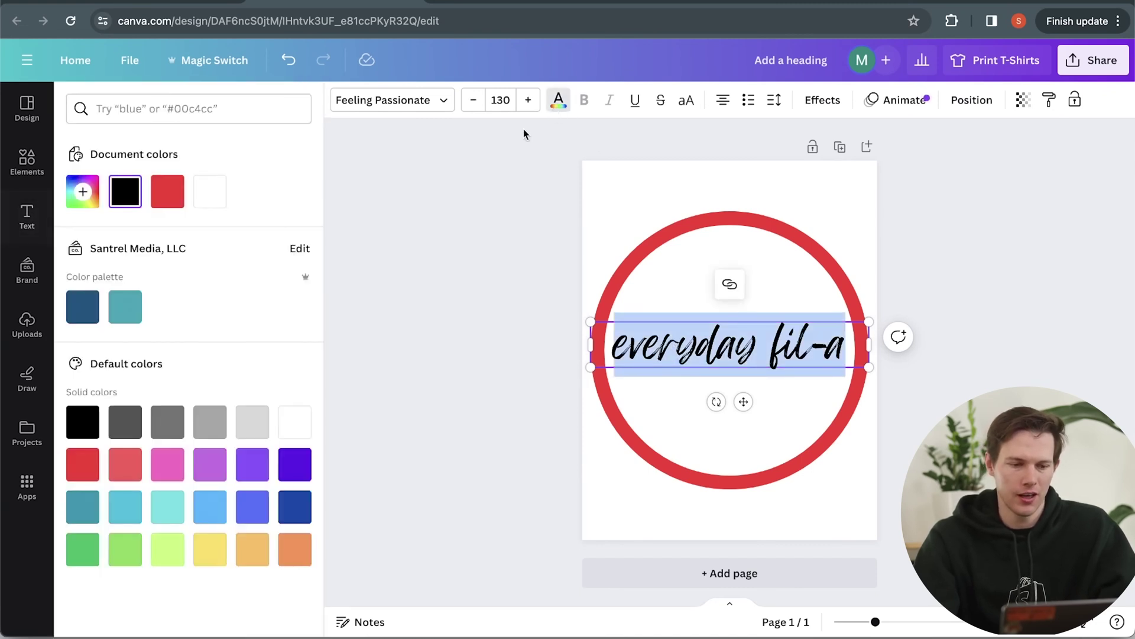
click(167, 191)
click(426, 259)
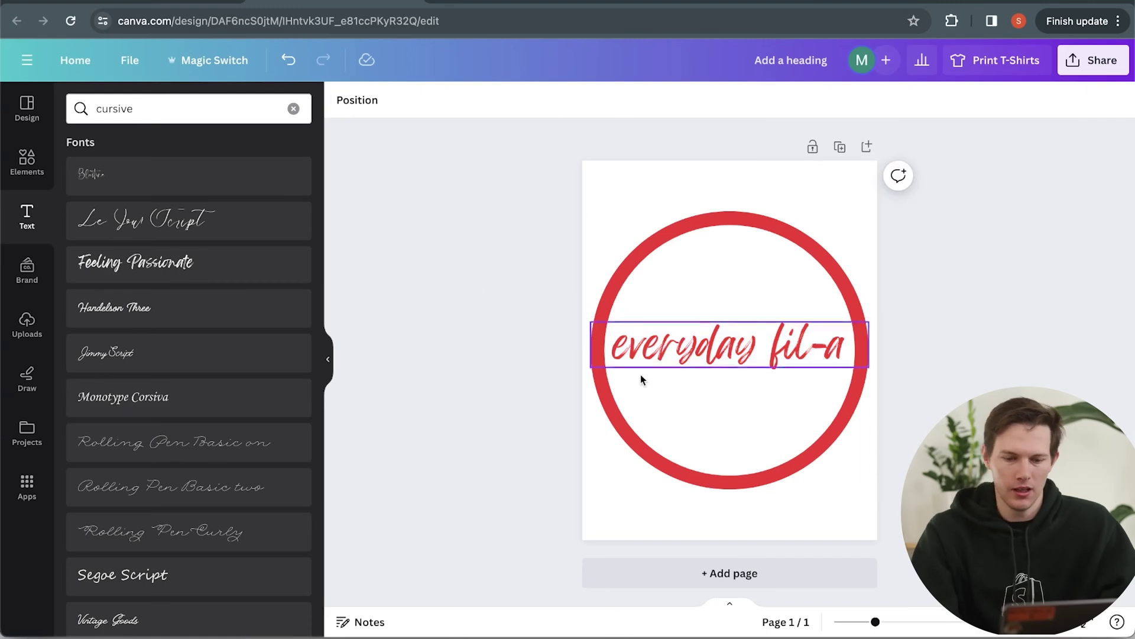
Step: Delete the red circle and center the remaining text vertically on the page
click(757, 453)
key(Delete)
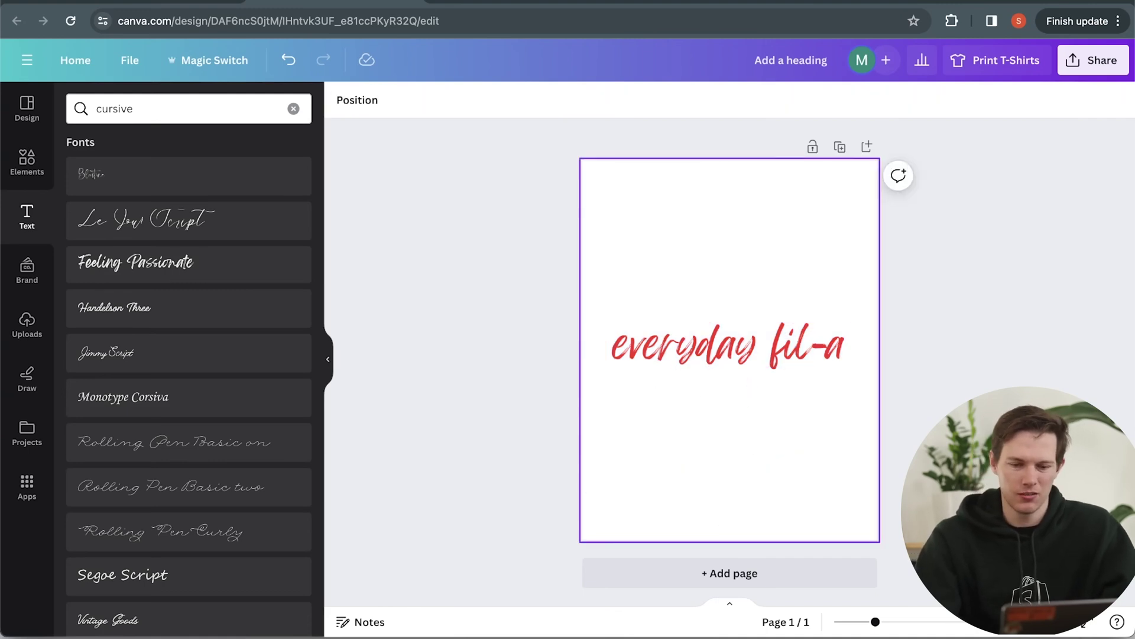
click(697, 352)
Step: Complete the artwork with a graphic found under "chicken sandwich", the title "Sunday fil-a" and the tagline "Open only when you want it most"
click(27, 161)
text(chicke)
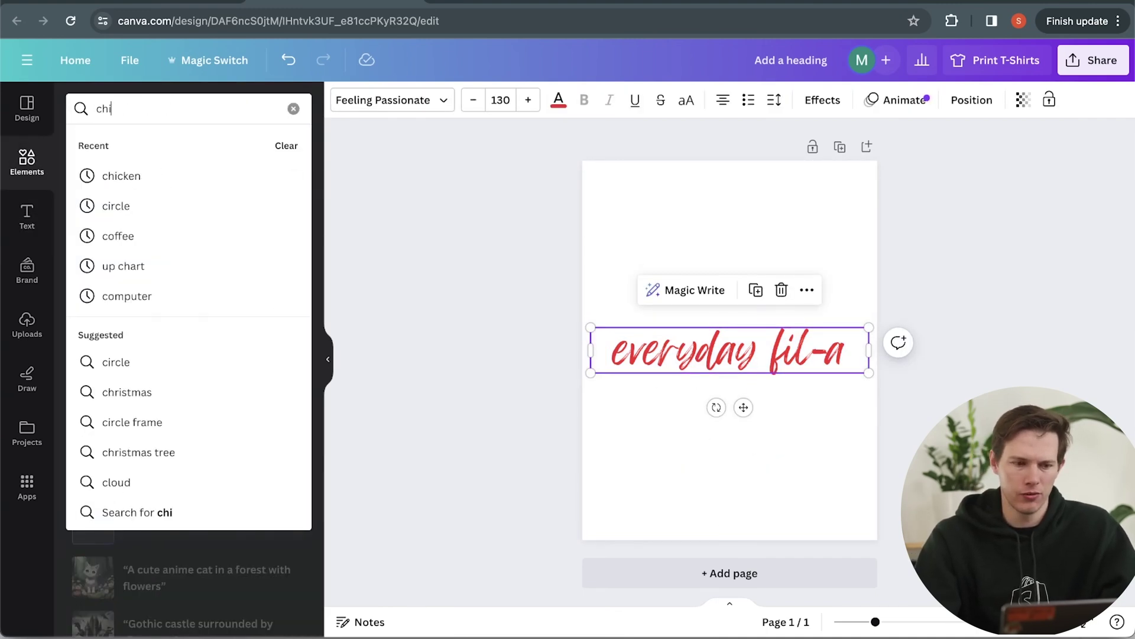
text(n)
key(Return)
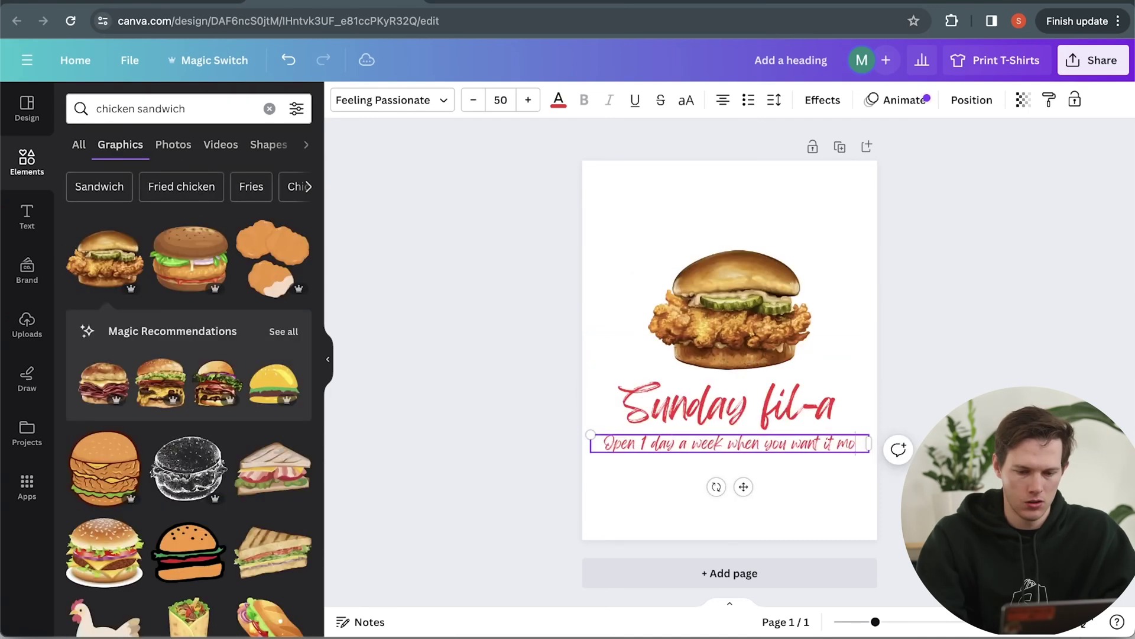
text(t)
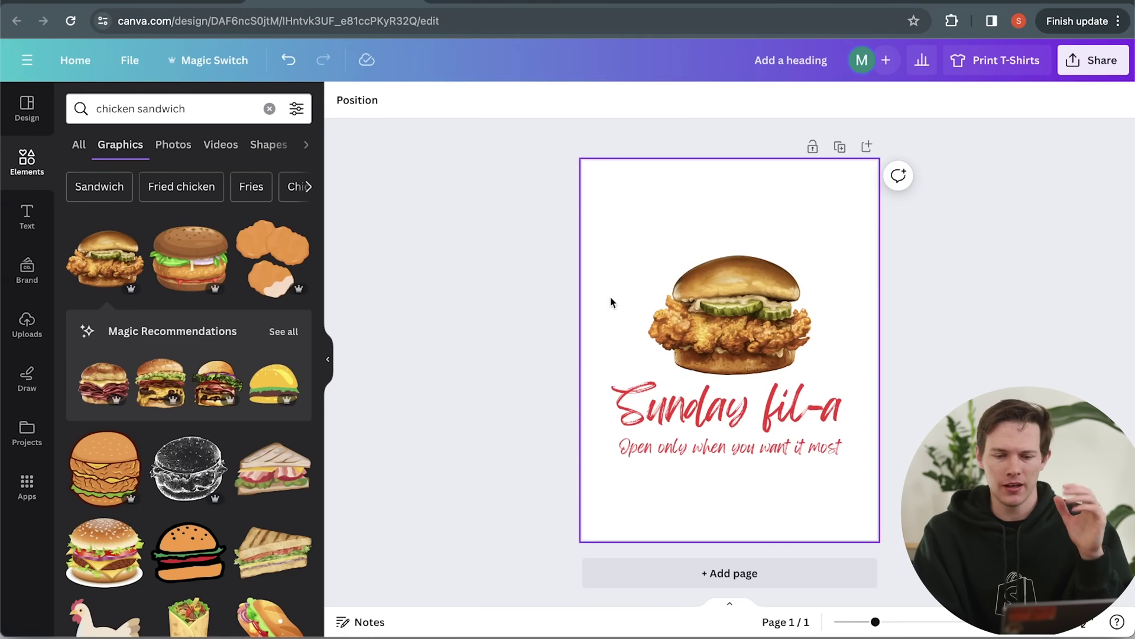
Step: Download the design as a 1,556 × 2,000 px PNG with a transparent background
click(1094, 71)
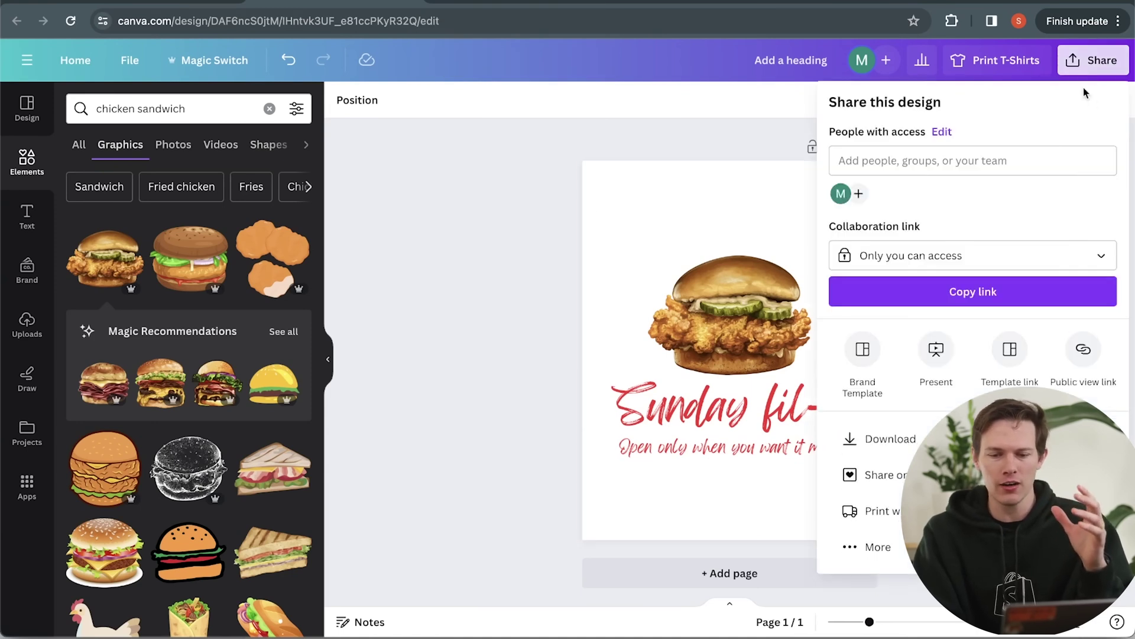
click(913, 440)
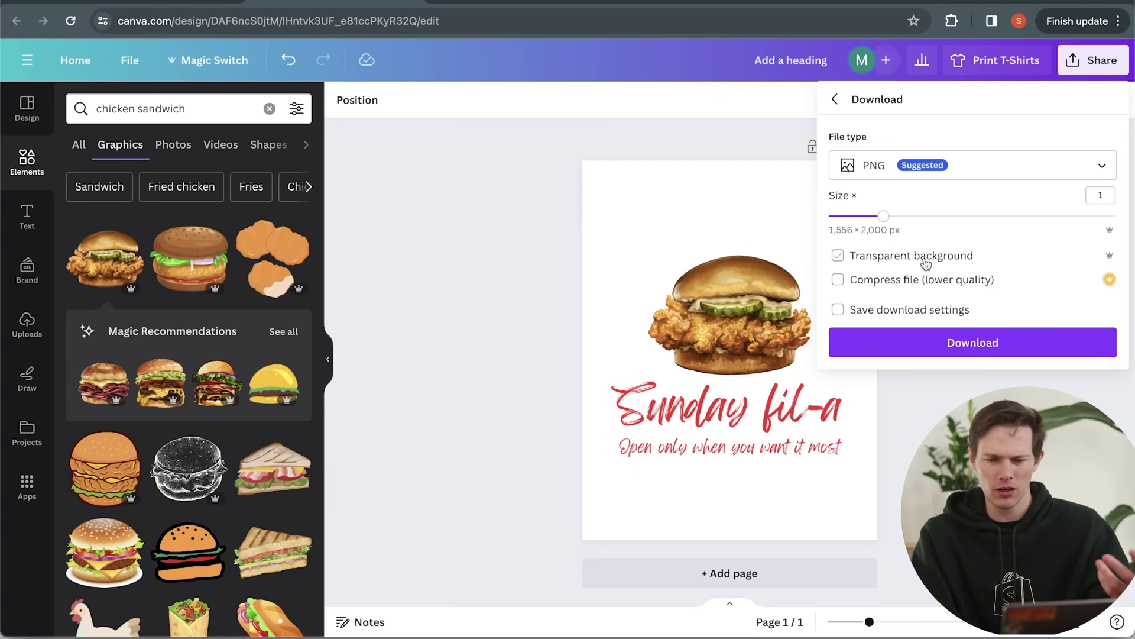
click(899, 260)
click(936, 344)
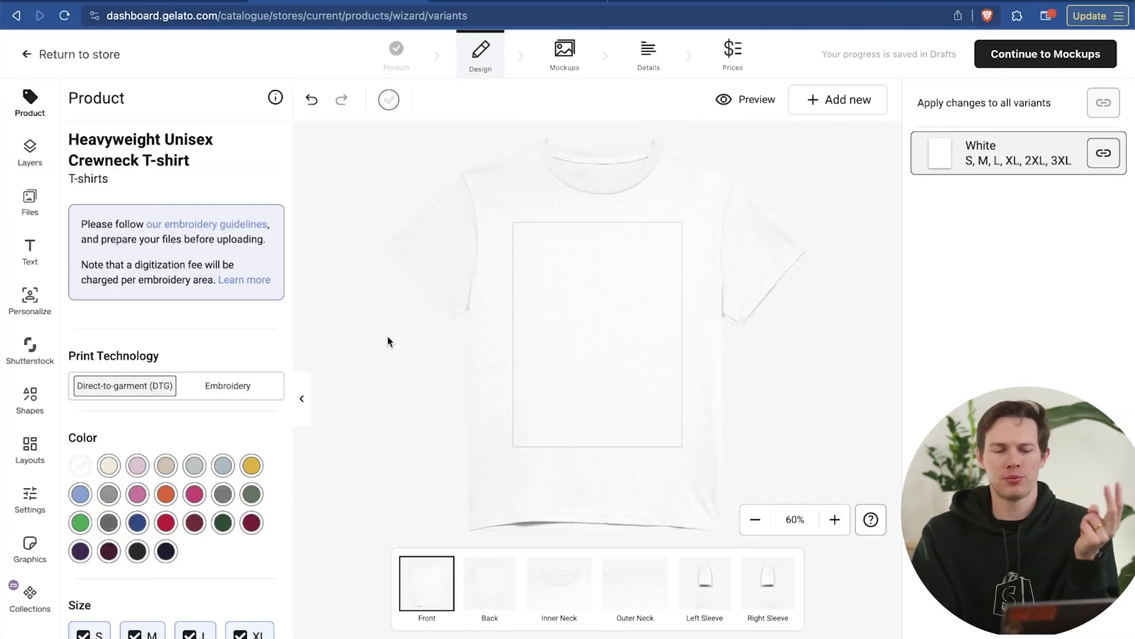
Step: Try embroidery with an added Royal color variant, and return to direct-to-garment printing in white only
click(126, 394)
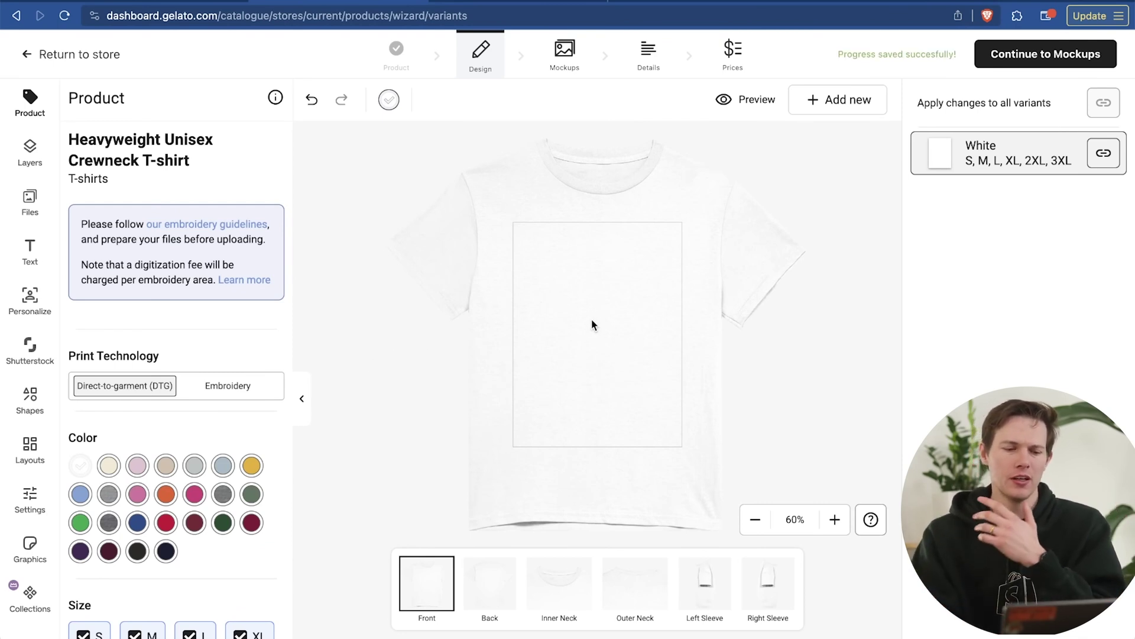
click(221, 396)
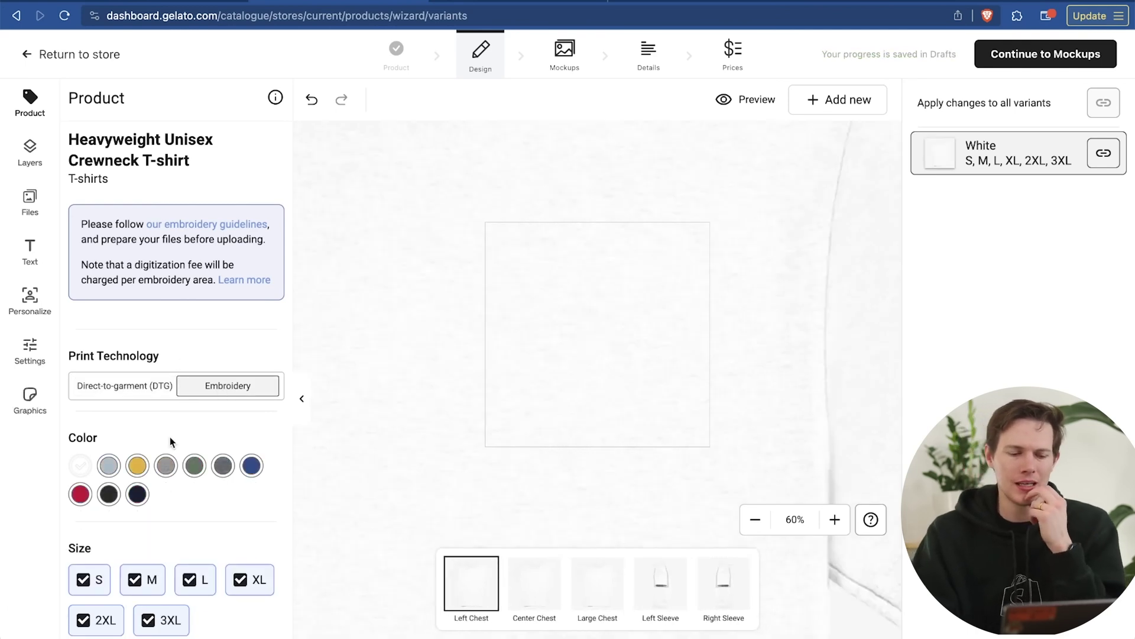
click(251, 466)
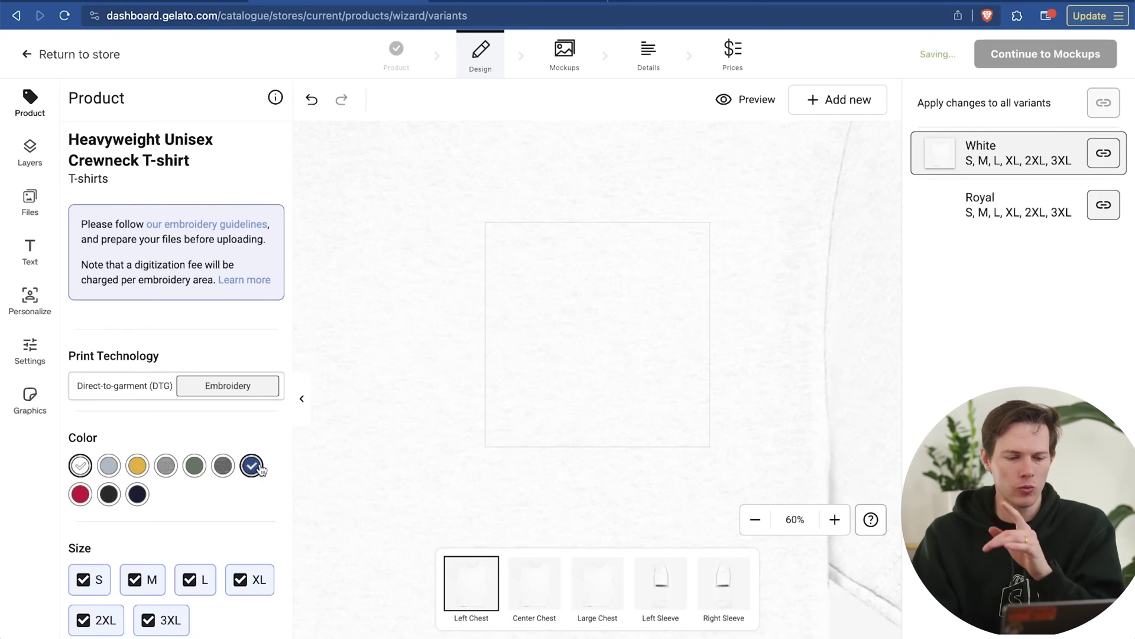
click(251, 465)
click(130, 389)
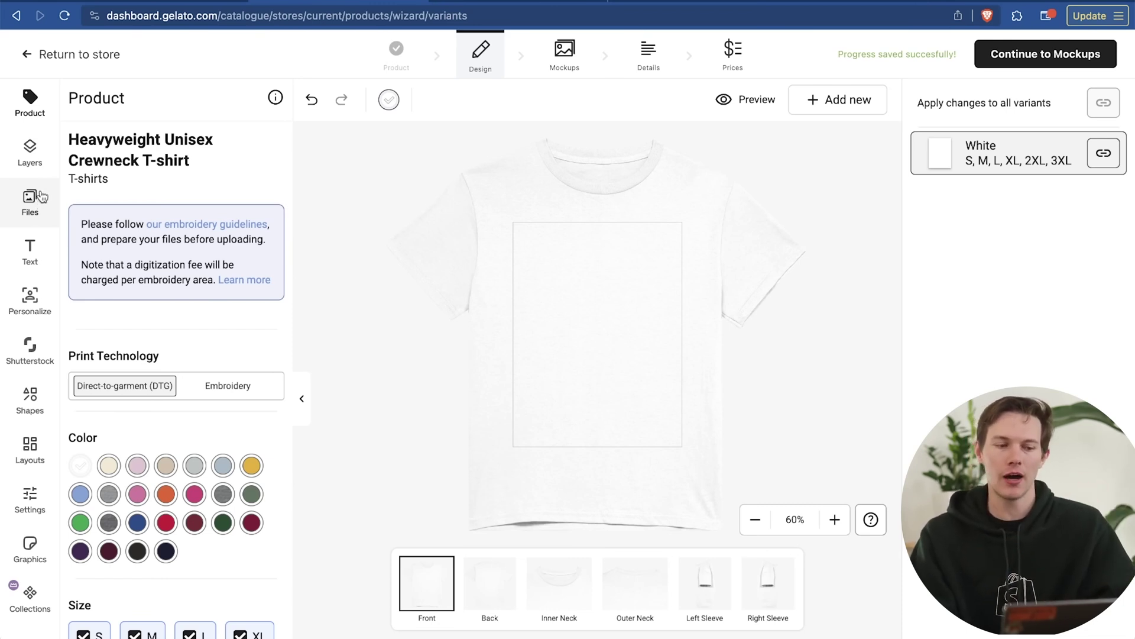
Step: Place the uploaded Sunday fil-a image on the front of the T-shirt
click(28, 157)
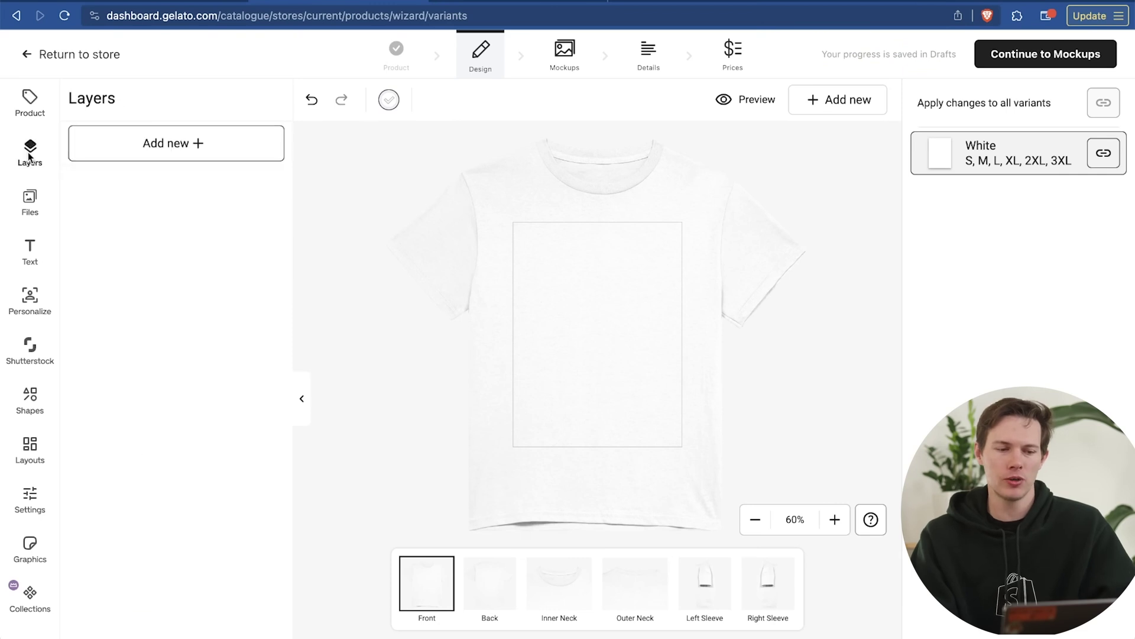
click(31, 200)
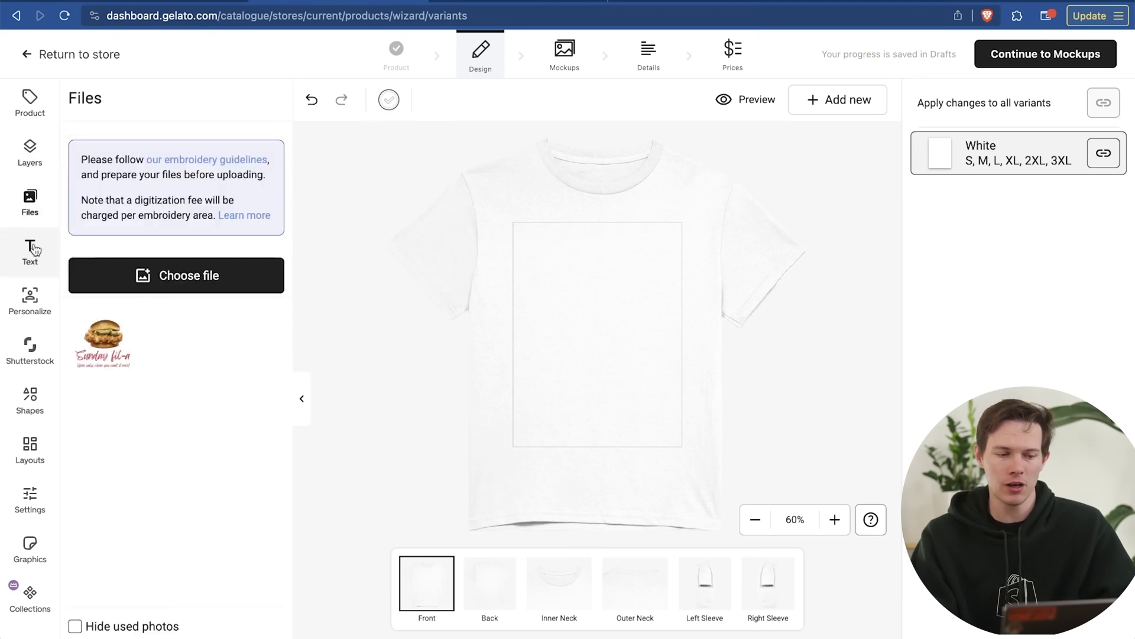
click(34, 248)
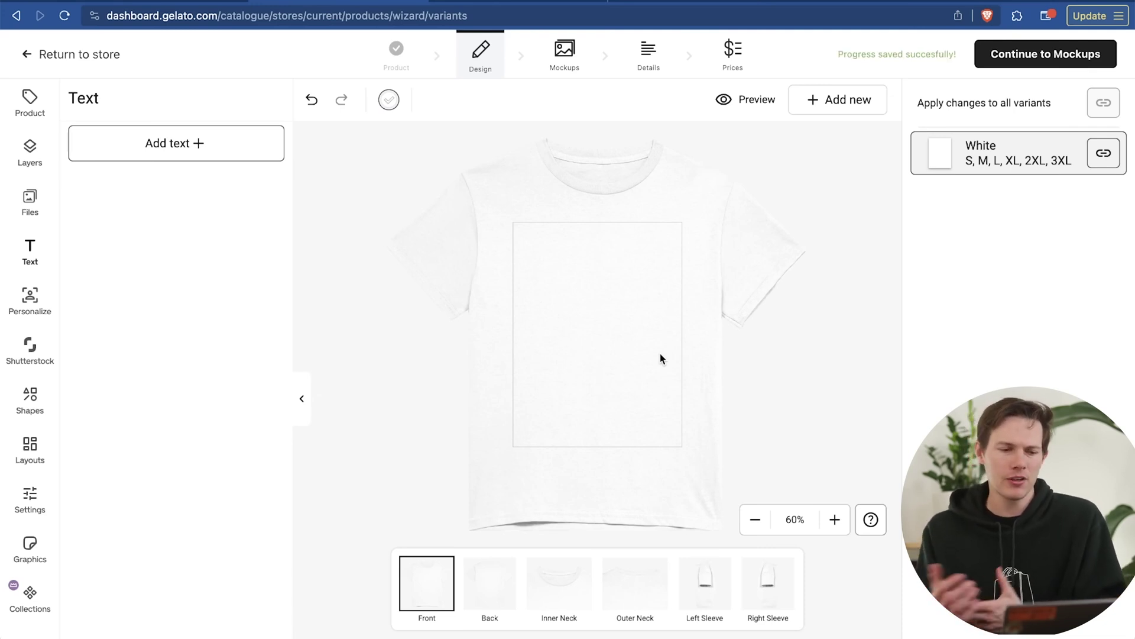
click(31, 201)
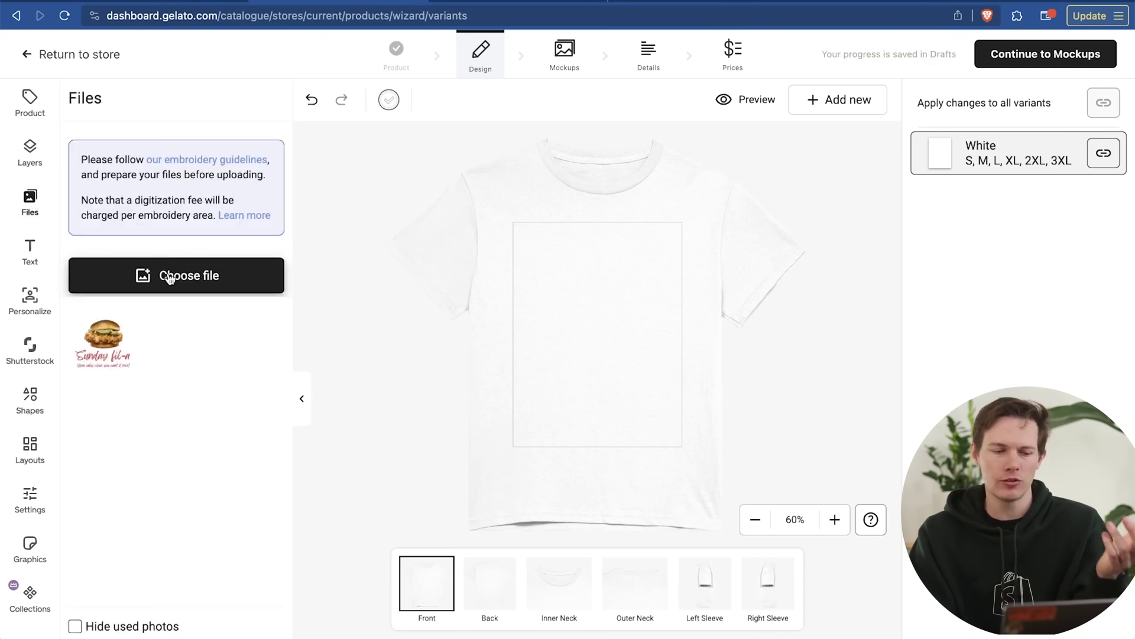
click(114, 344)
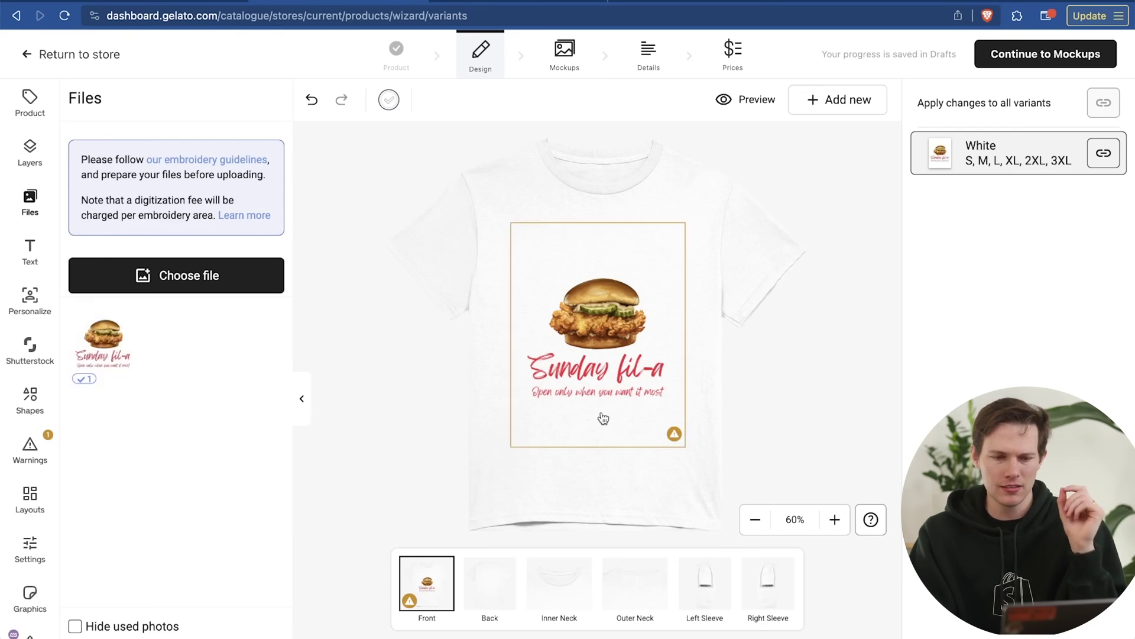
Step: Check the placed image's resolution warning, and shrink the image to 150 dpi, centered horizontally in the upper part of the print area
mouse_move(10, 444)
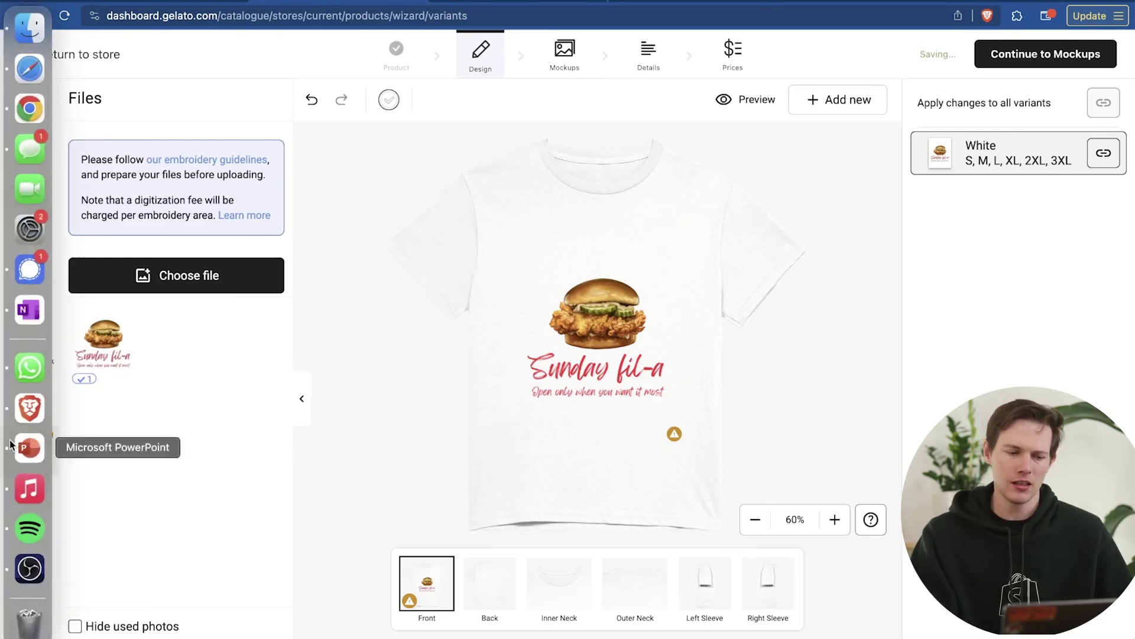
click(550, 350)
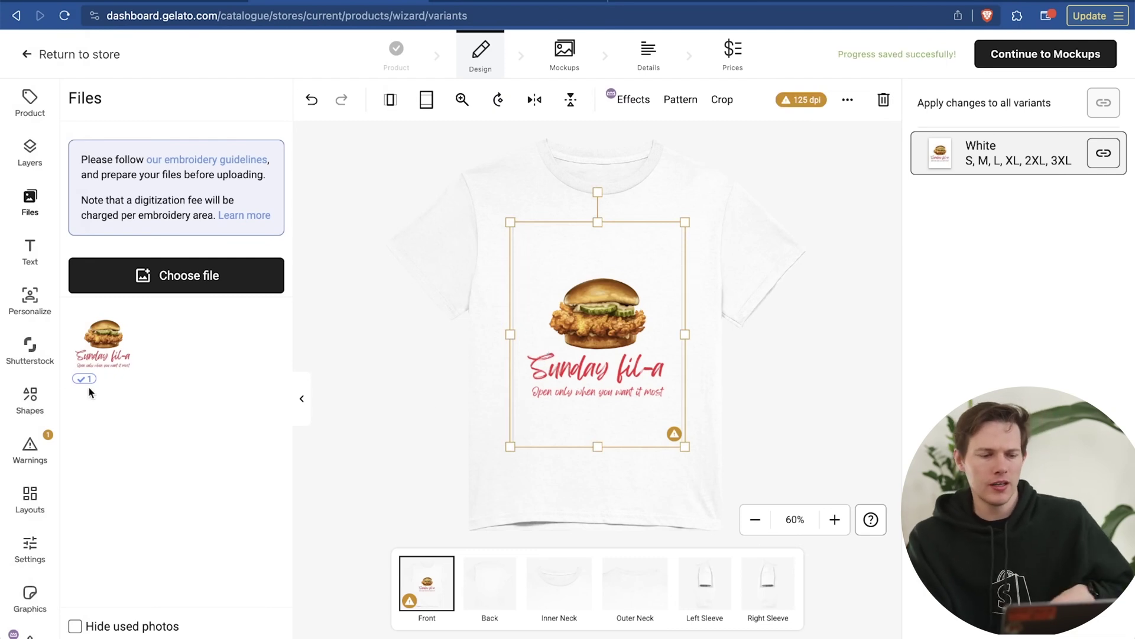
click(29, 447)
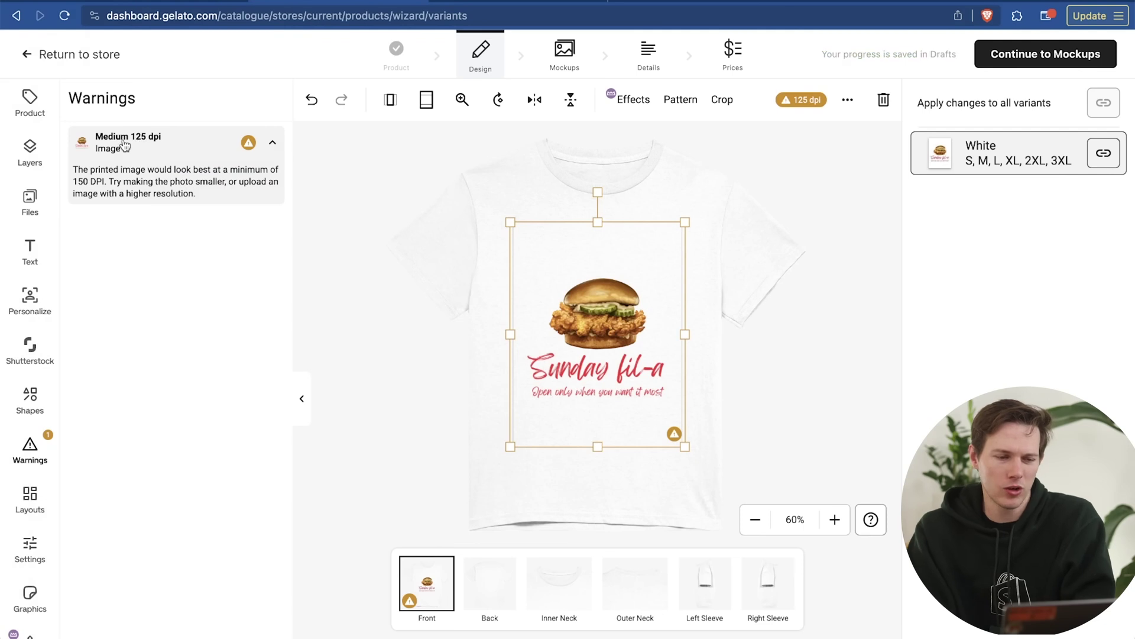
drag(508, 447, 536, 426)
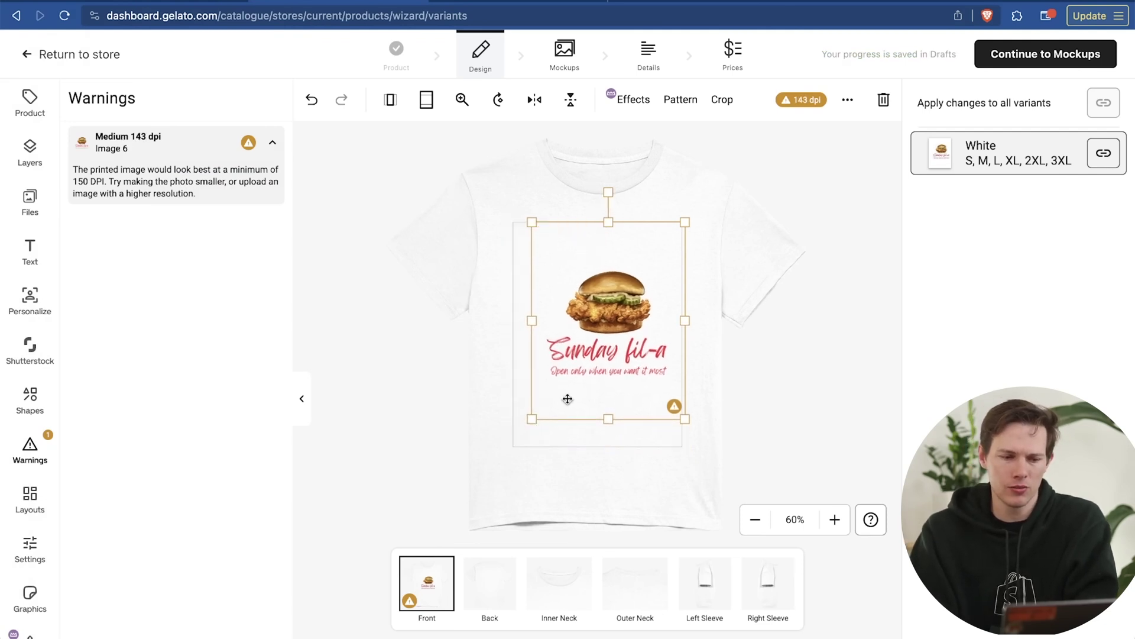
drag(533, 416, 539, 409)
drag(642, 355, 610, 329)
click(818, 374)
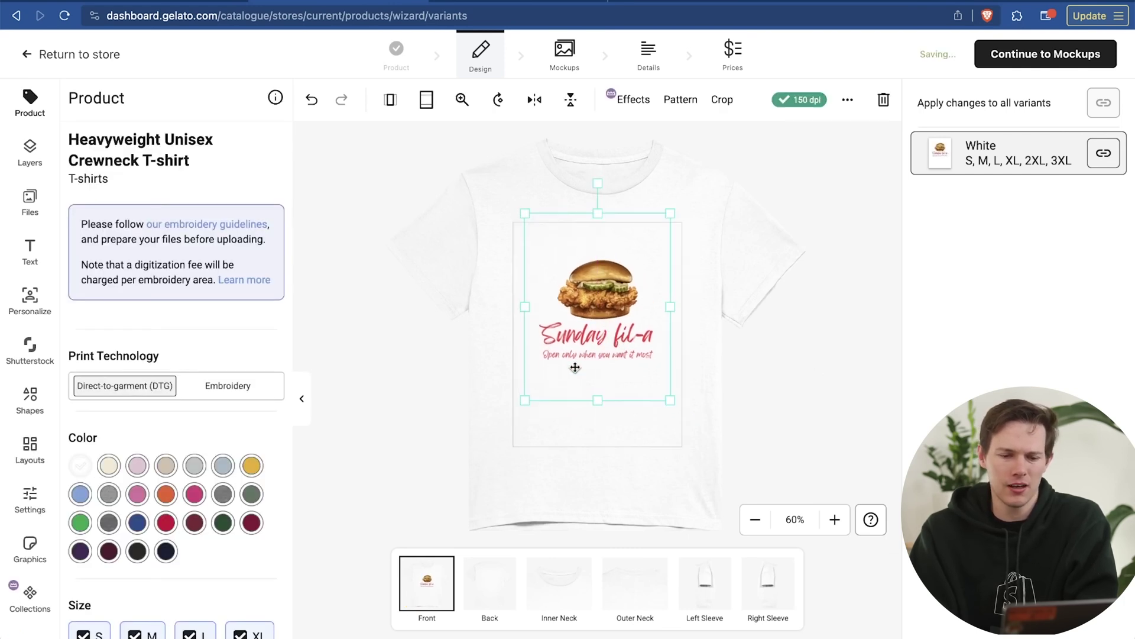
Step: Enlarge the image to the full width of the print area at 130 dpi and move it slightly higher
drag(524, 400, 513, 415)
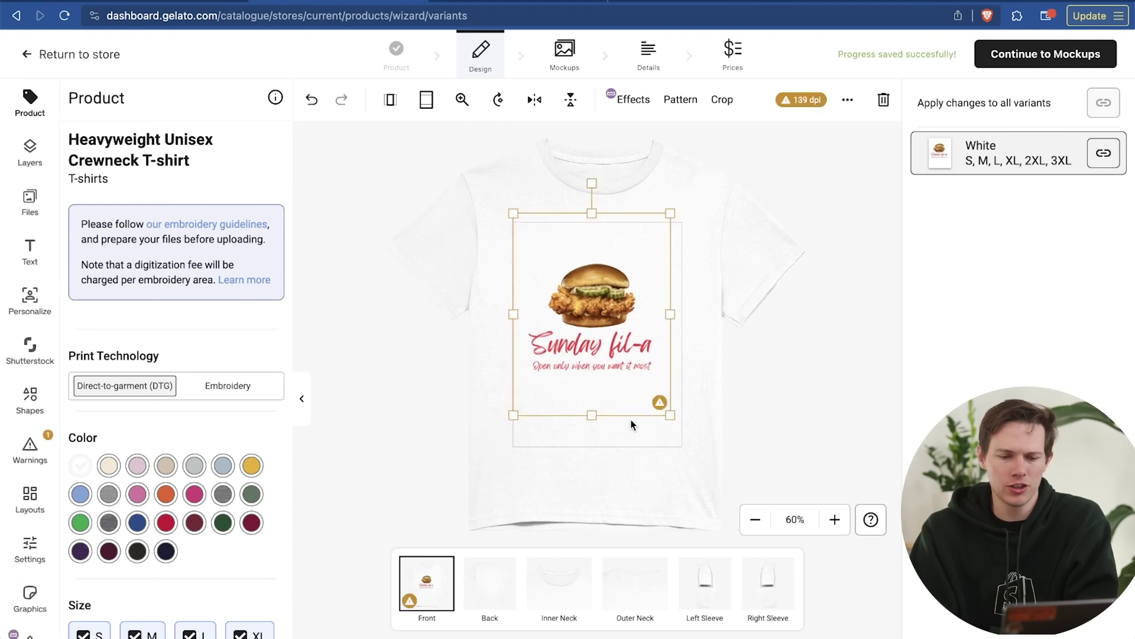
drag(669, 416, 685, 430)
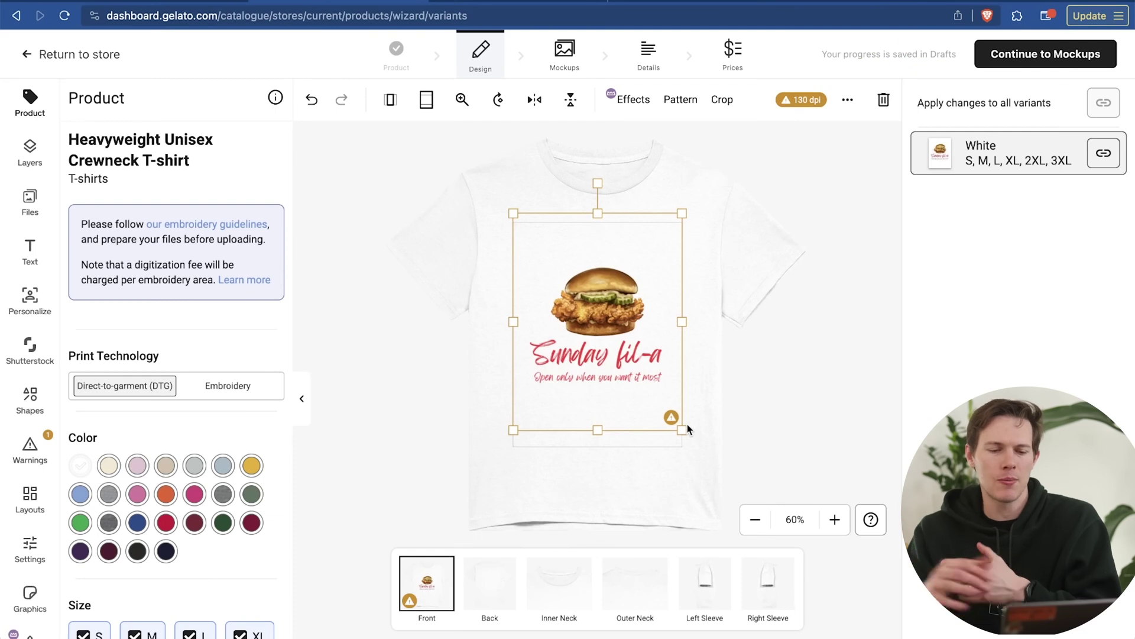
drag(618, 362, 611, 347)
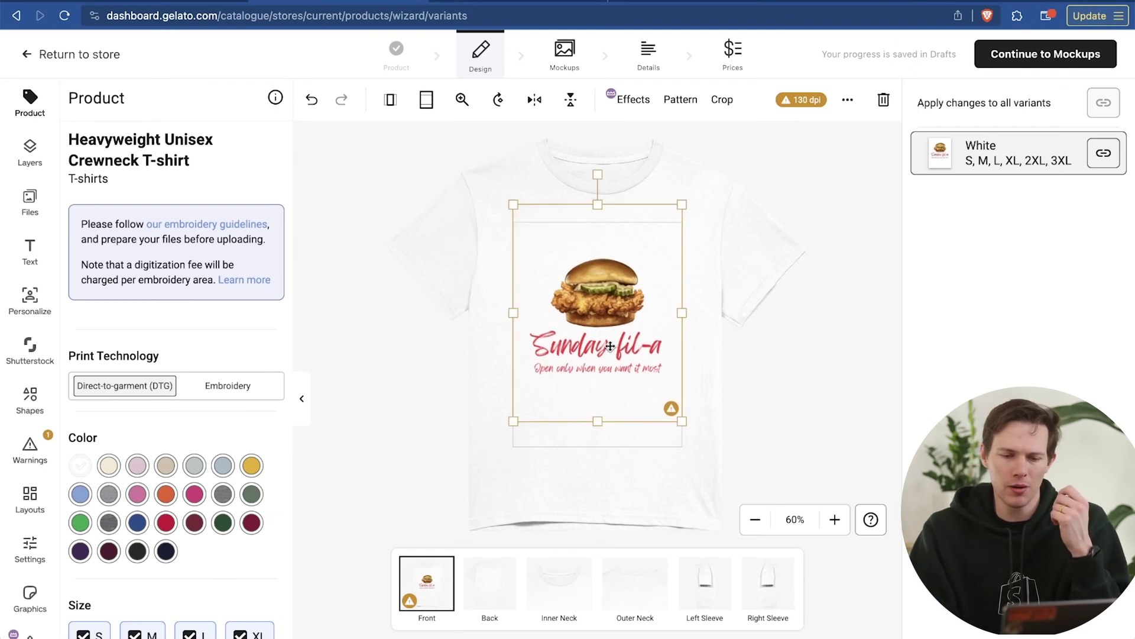
Step: Move the Sunday fil-a image slightly higher on the shirt front and deselect it
click(821, 388)
drag(618, 357, 615, 349)
click(766, 392)
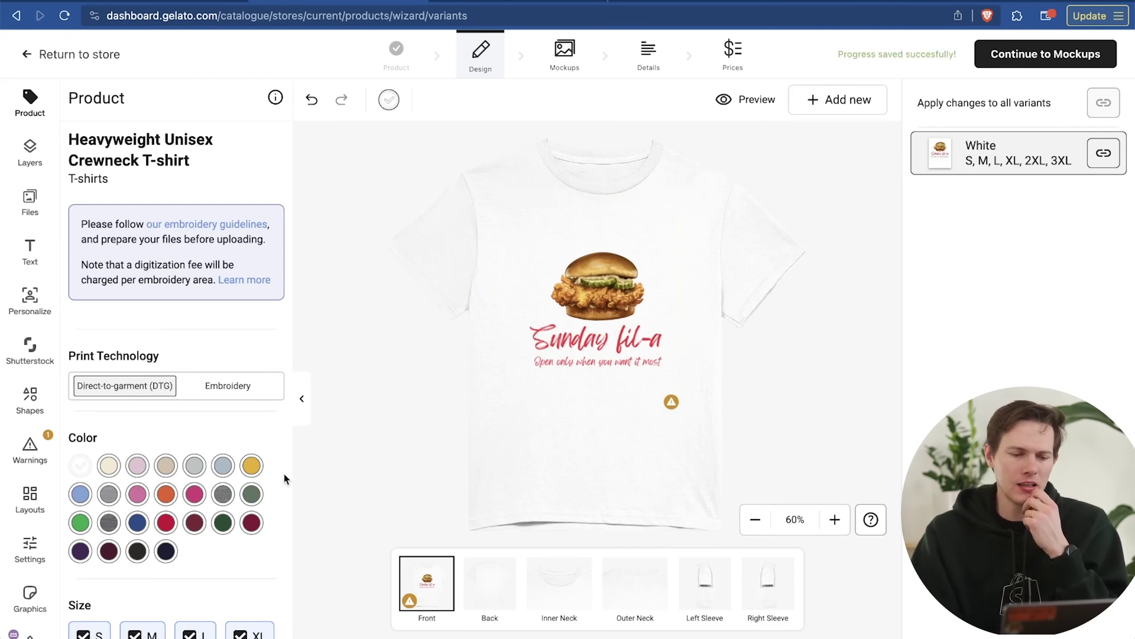
Step: Try the Natural color variant, remove it, and add the Ash color variant instead
scroll(158, 472, down, 3)
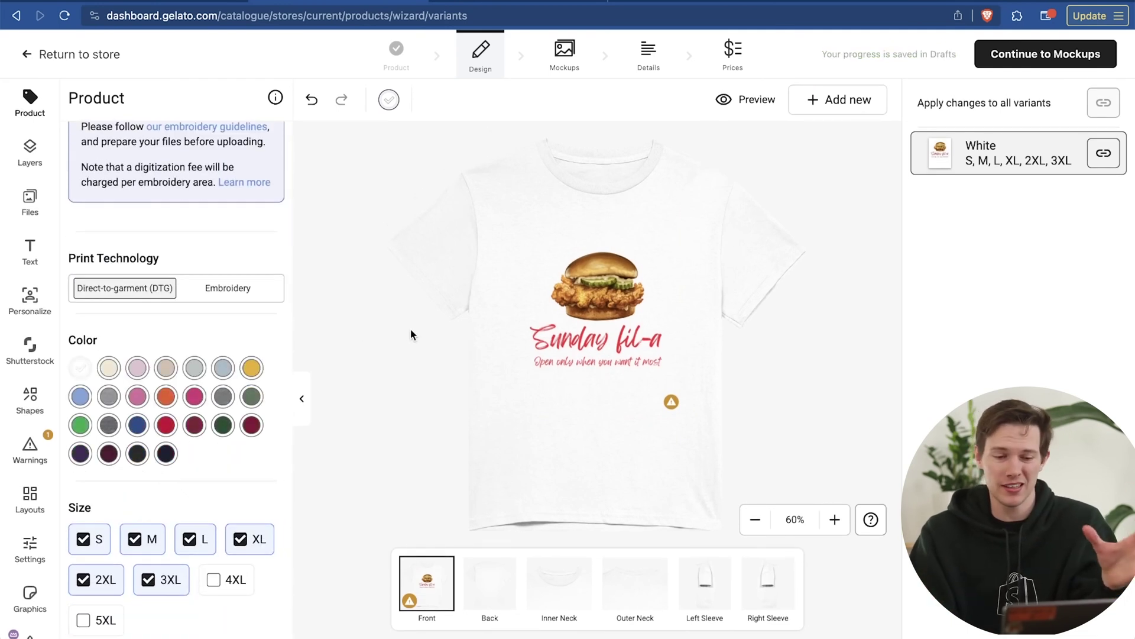
click(110, 368)
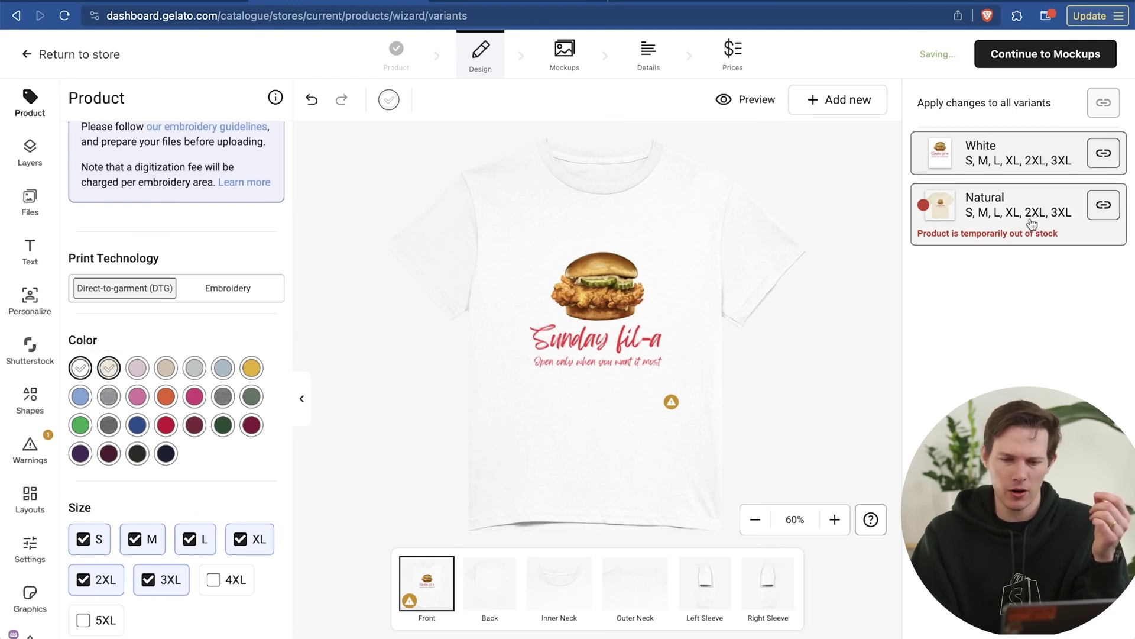
click(107, 377)
click(196, 375)
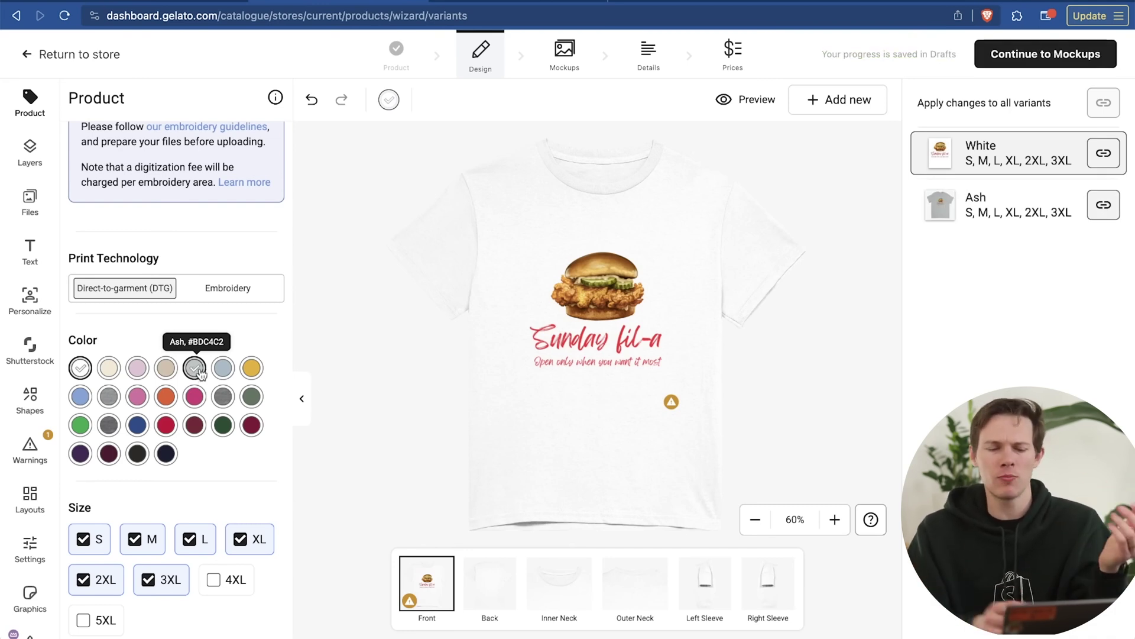
Step: Try adding size 5XL to the White and Ash variants, and remove it again
scroll(170, 489, down, 1)
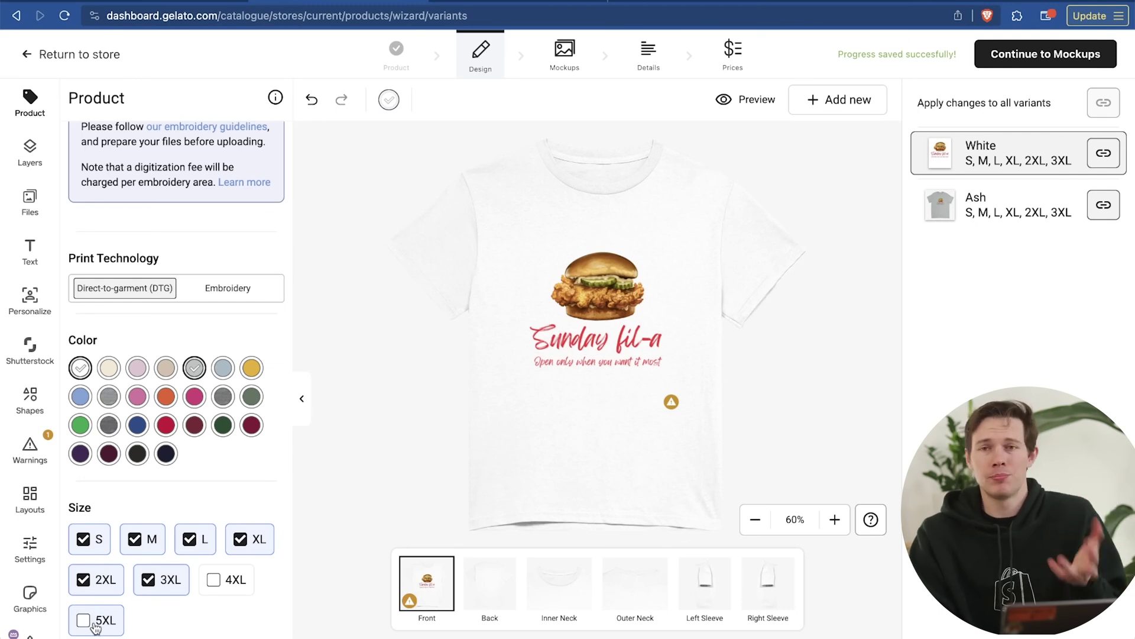
click(95, 626)
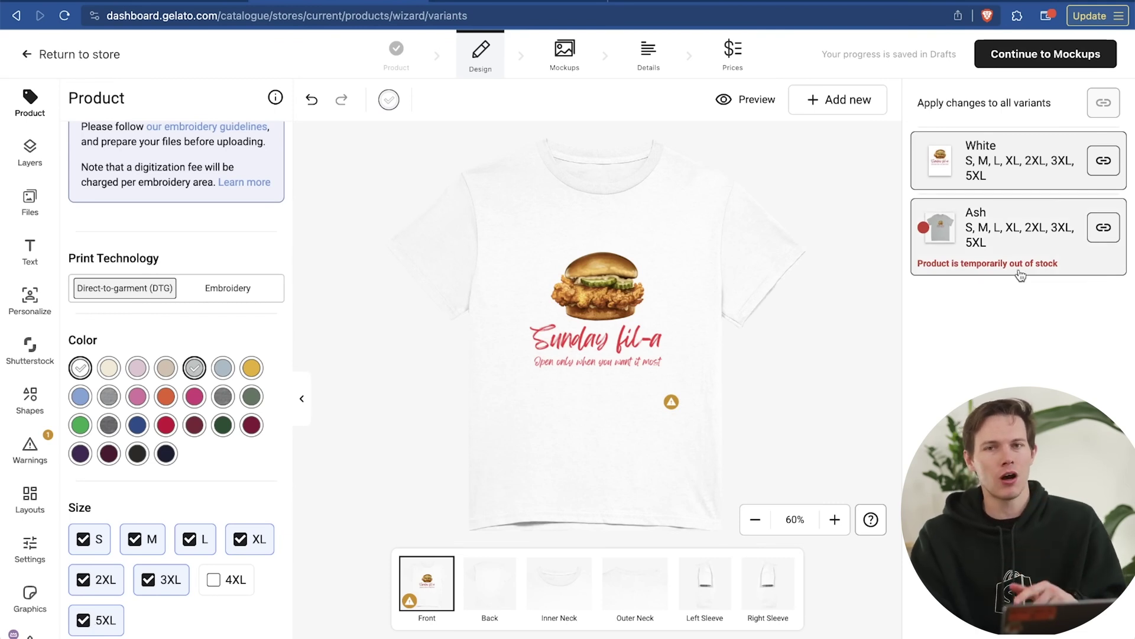
click(99, 624)
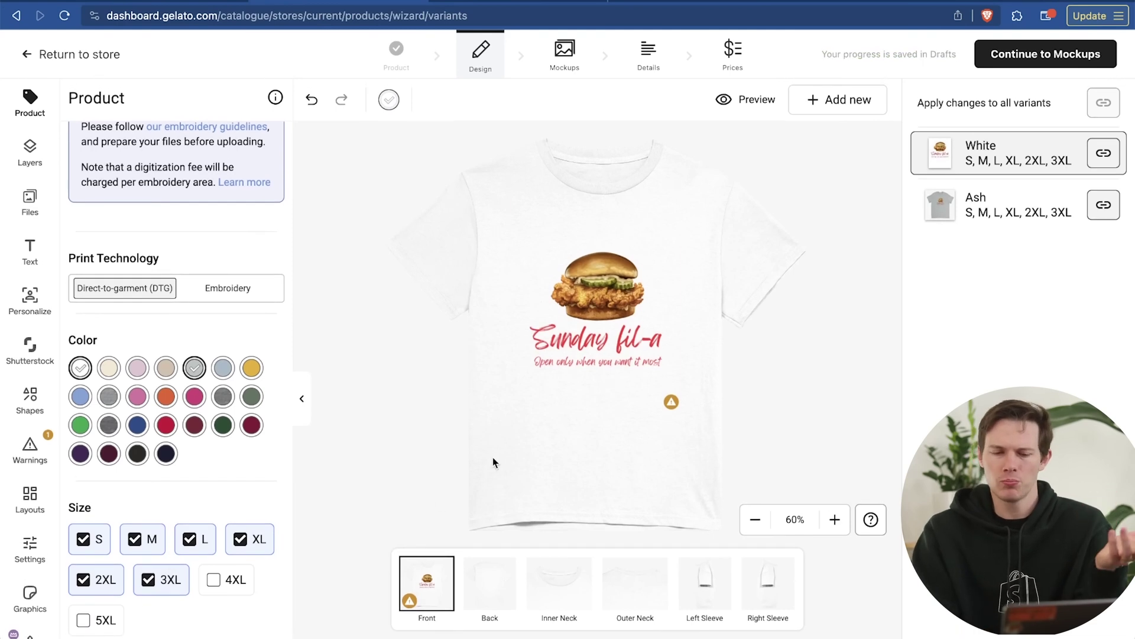
Step: Look through the back, inner neck, outer neck and sleeve print areas, and return to the front
click(488, 593)
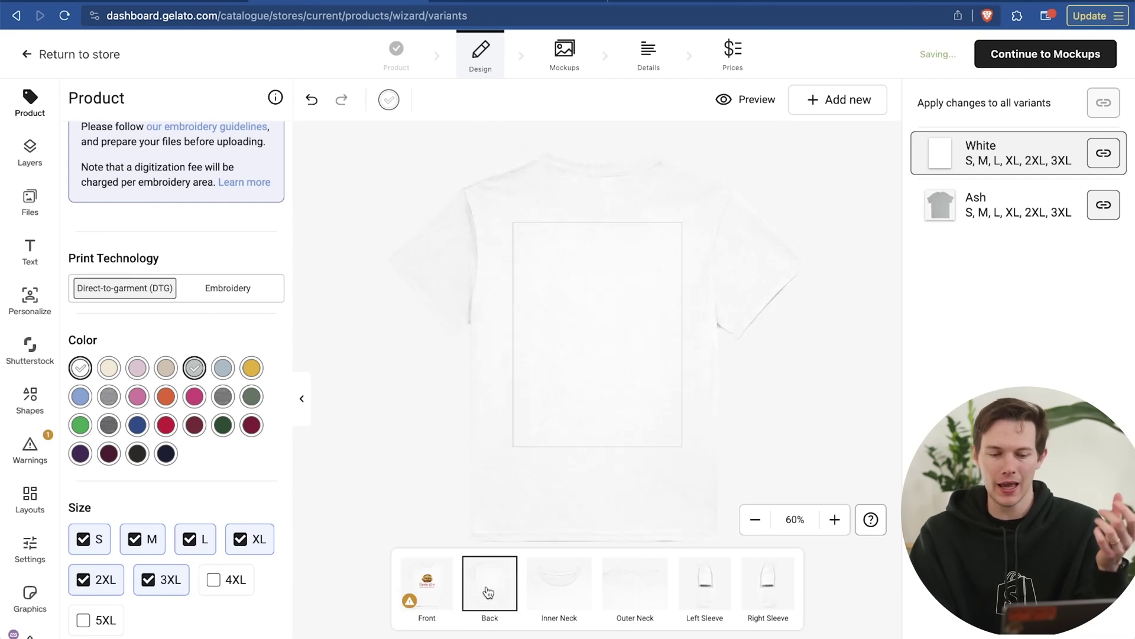
click(558, 593)
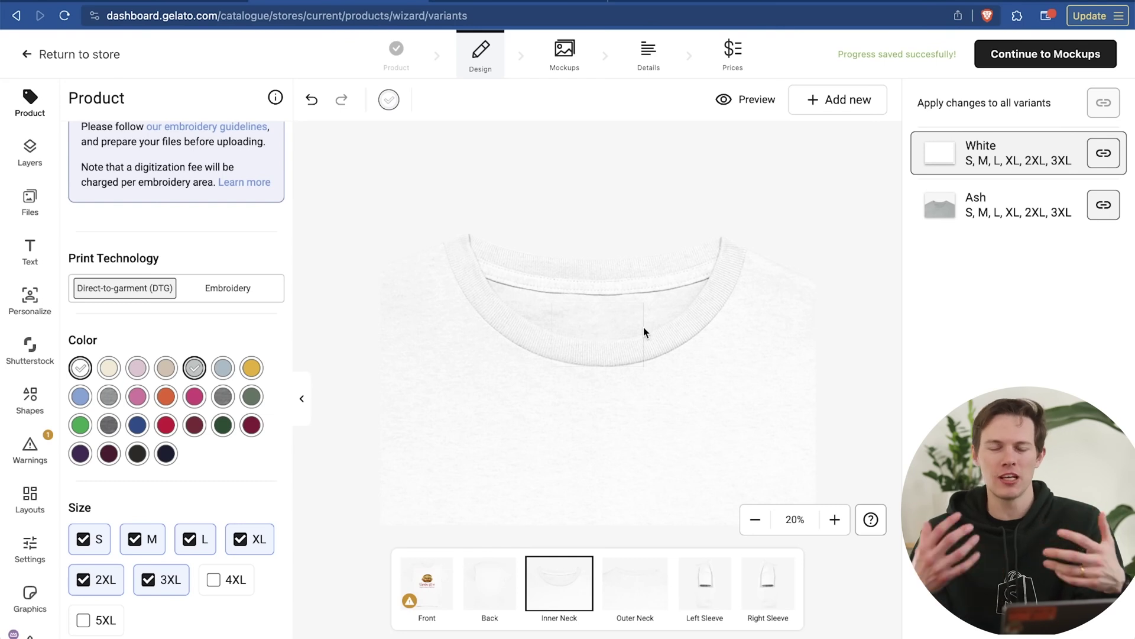
click(660, 565)
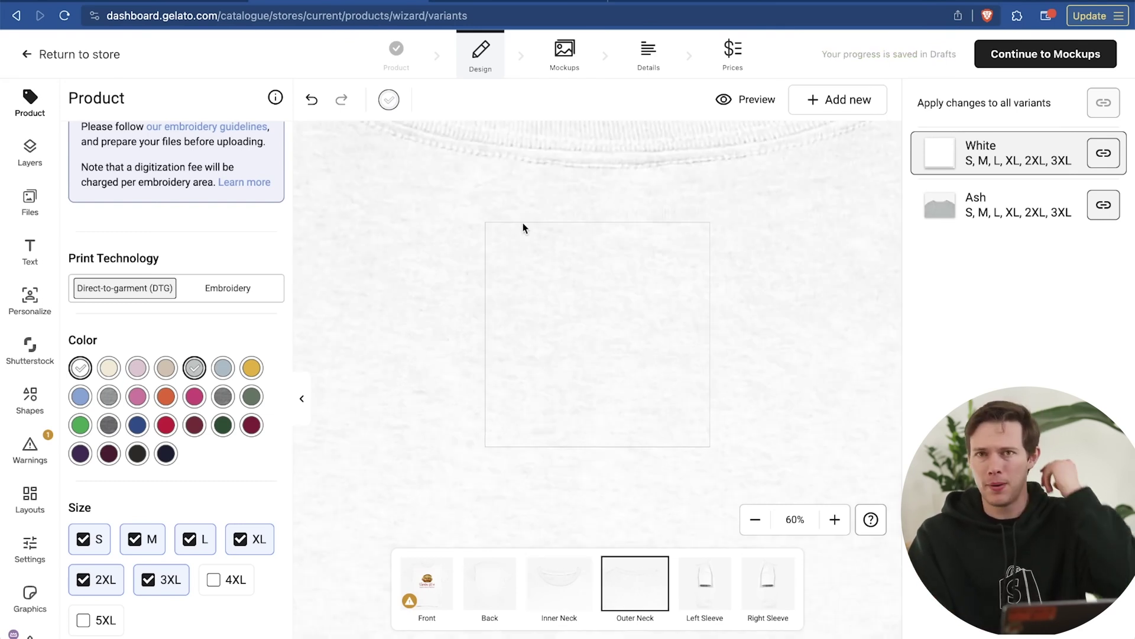
click(683, 624)
click(792, 588)
click(720, 587)
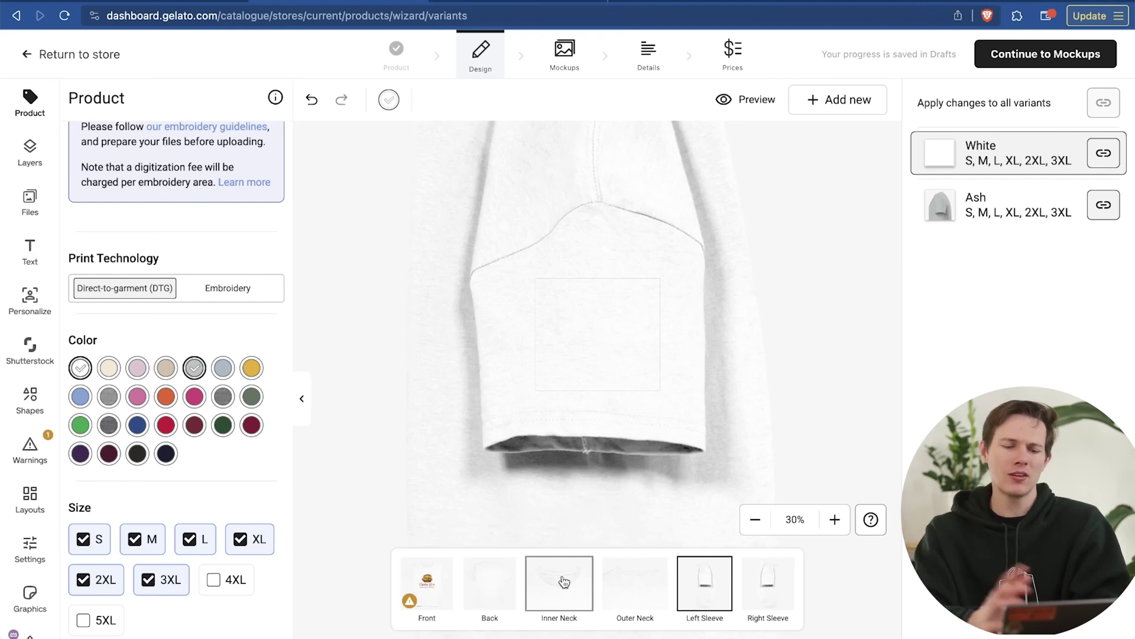
click(445, 596)
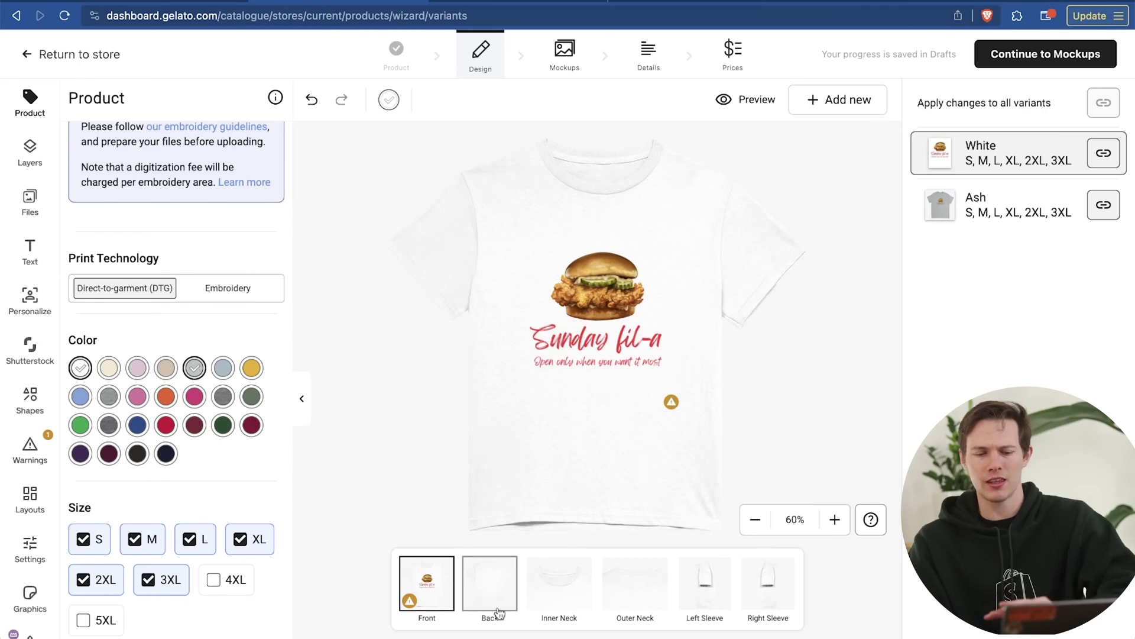
Step: Add the text "Santrel Designs" to the inner neck and widen its text box to fit on one line
click(567, 595)
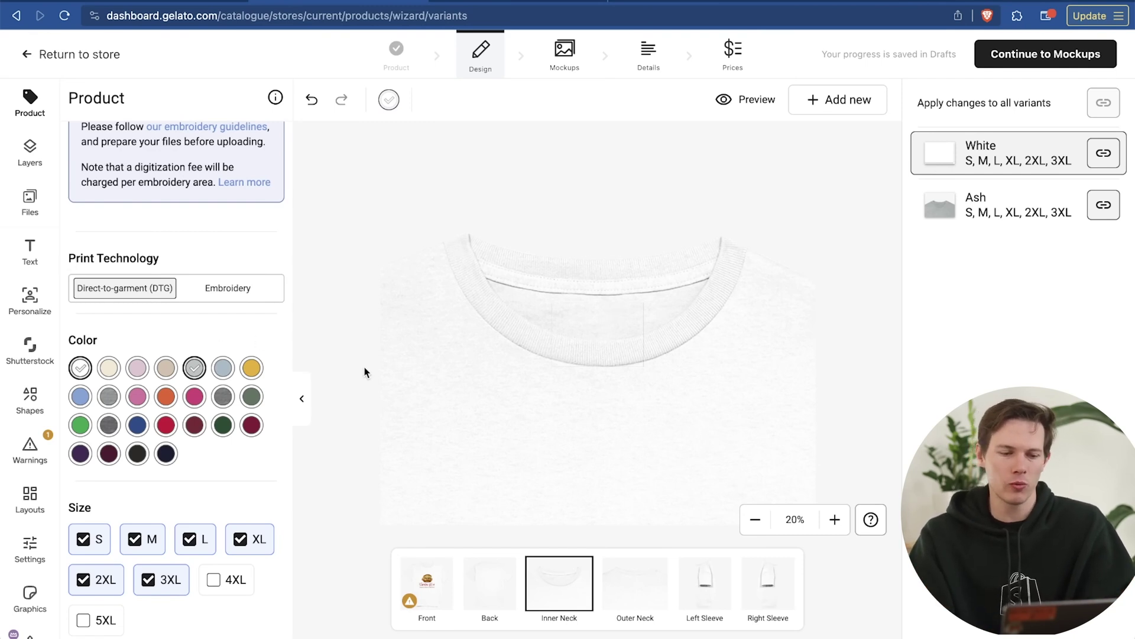
click(14, 253)
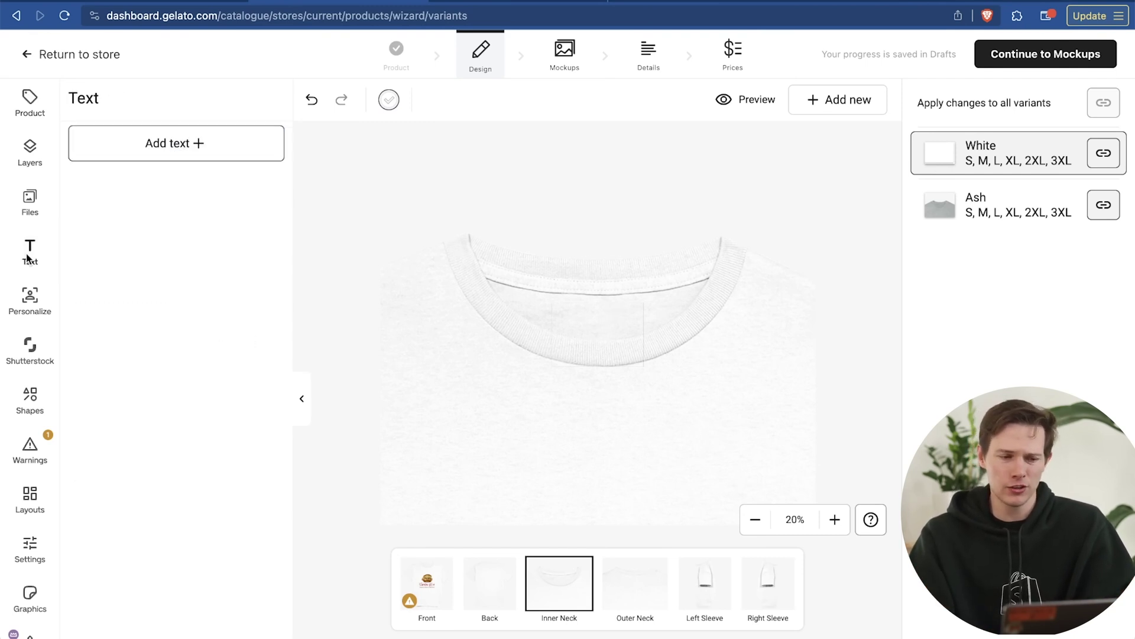
click(193, 144)
text(S)
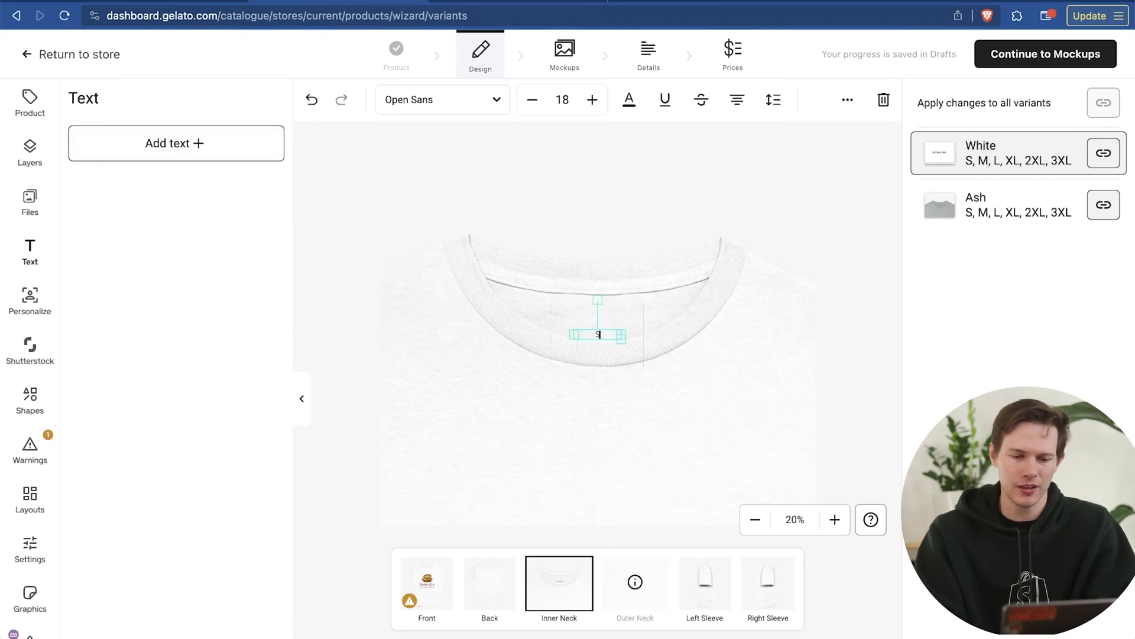
text(antrel Designs)
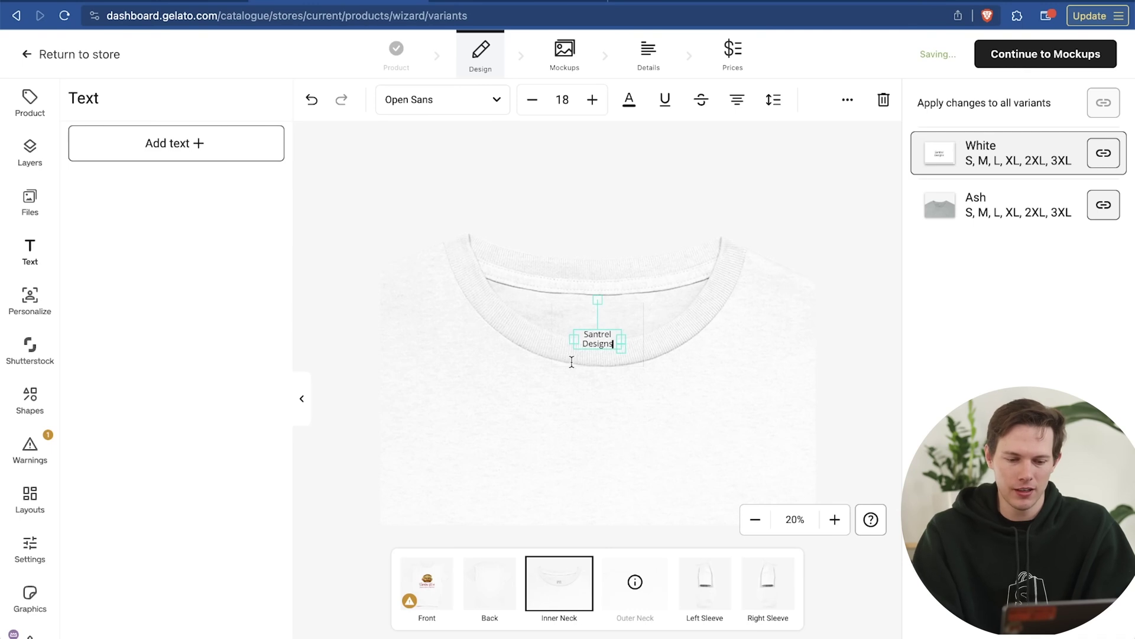
drag(571, 337, 640, 334)
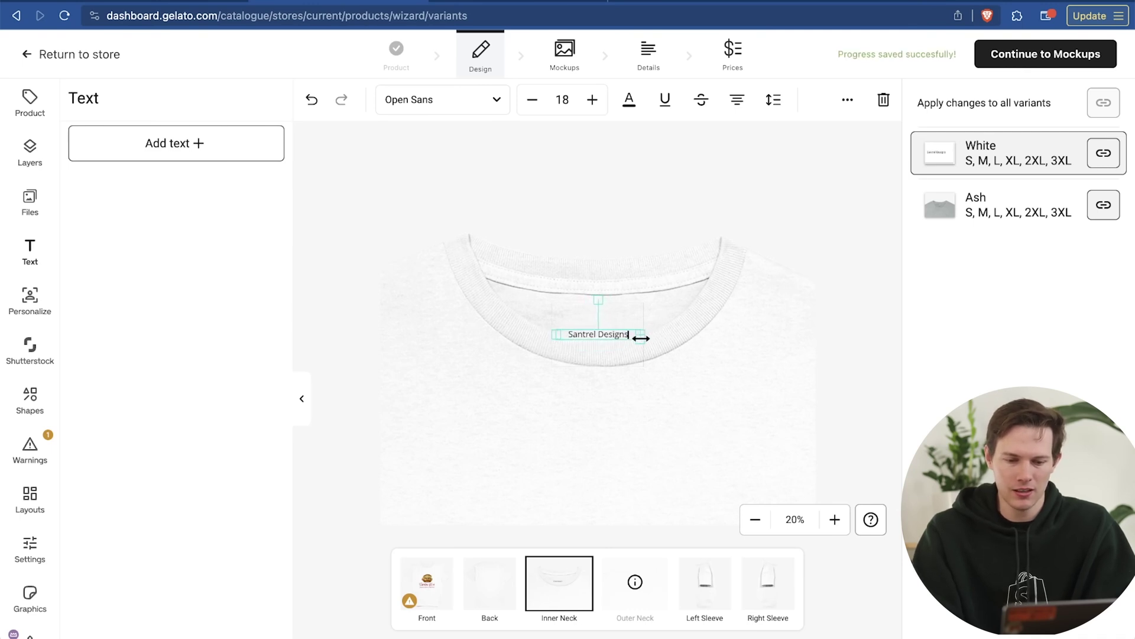
Step: Increase the font size of the inner neck text to 24
key(super+a)
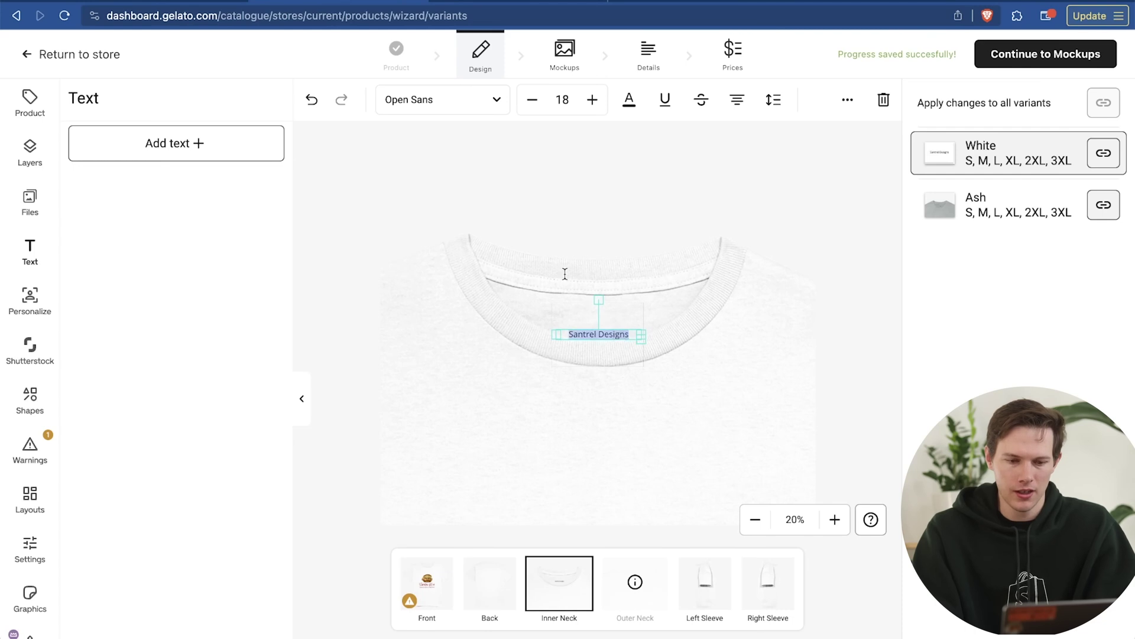
click(591, 99)
click(591, 100)
click(592, 100)
click(592, 99)
click(592, 100)
click(592, 100)
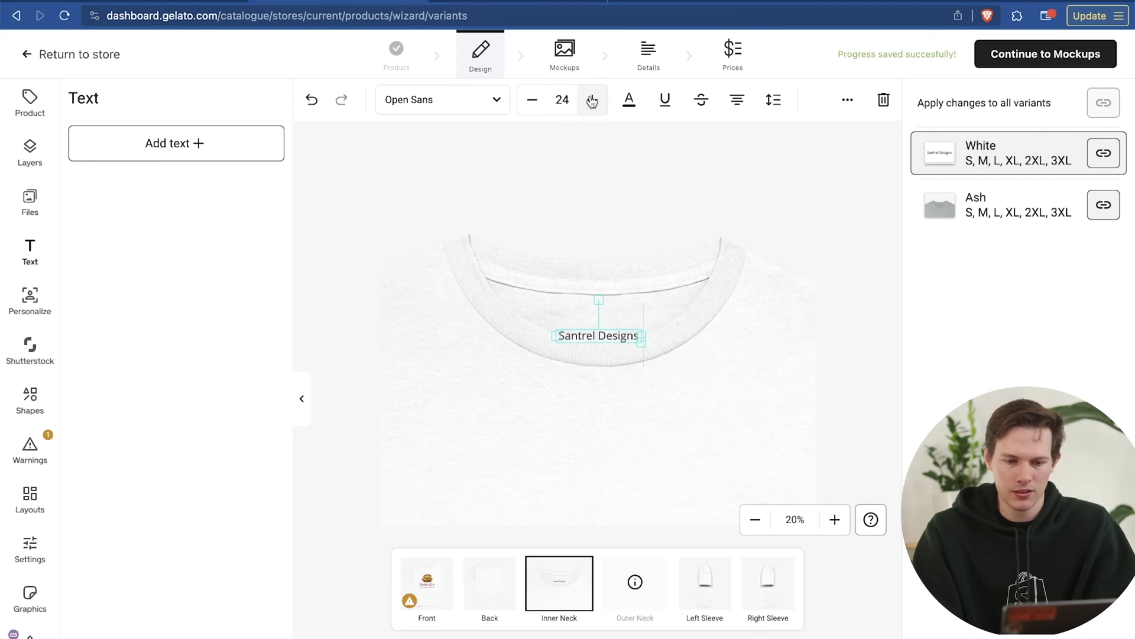
Step: Color the inner neck text dark blue and enlarge it across two lines
click(631, 101)
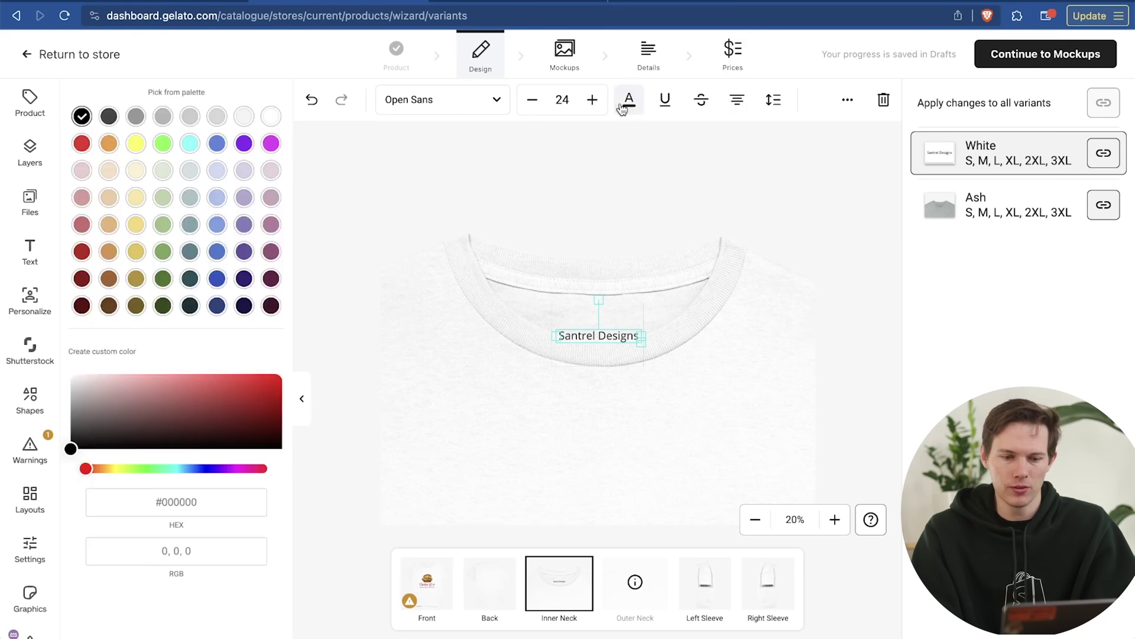
click(217, 306)
click(746, 340)
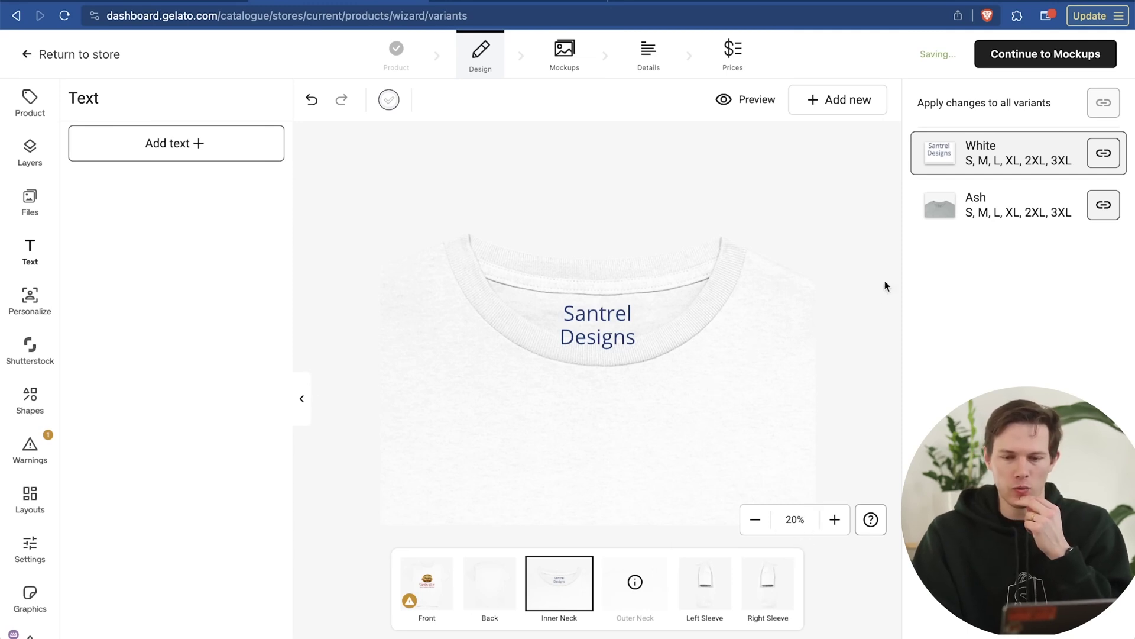
Step: Proceed to the Mockups stage and expand the mockup selection to look through all available images
click(1046, 54)
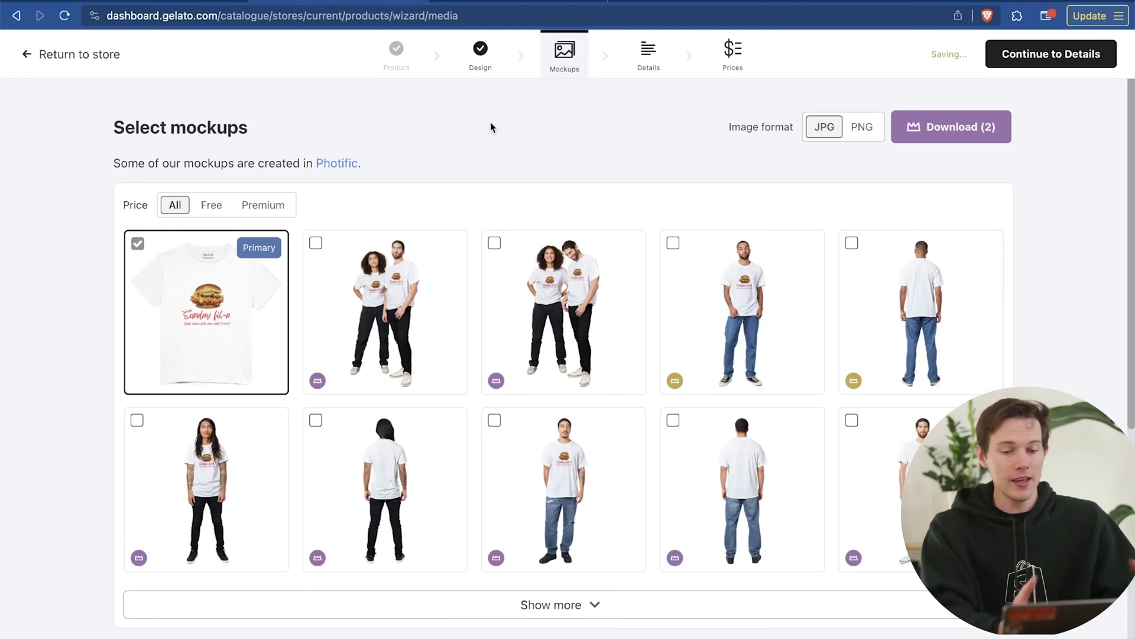
scroll(829, 457, down, 5)
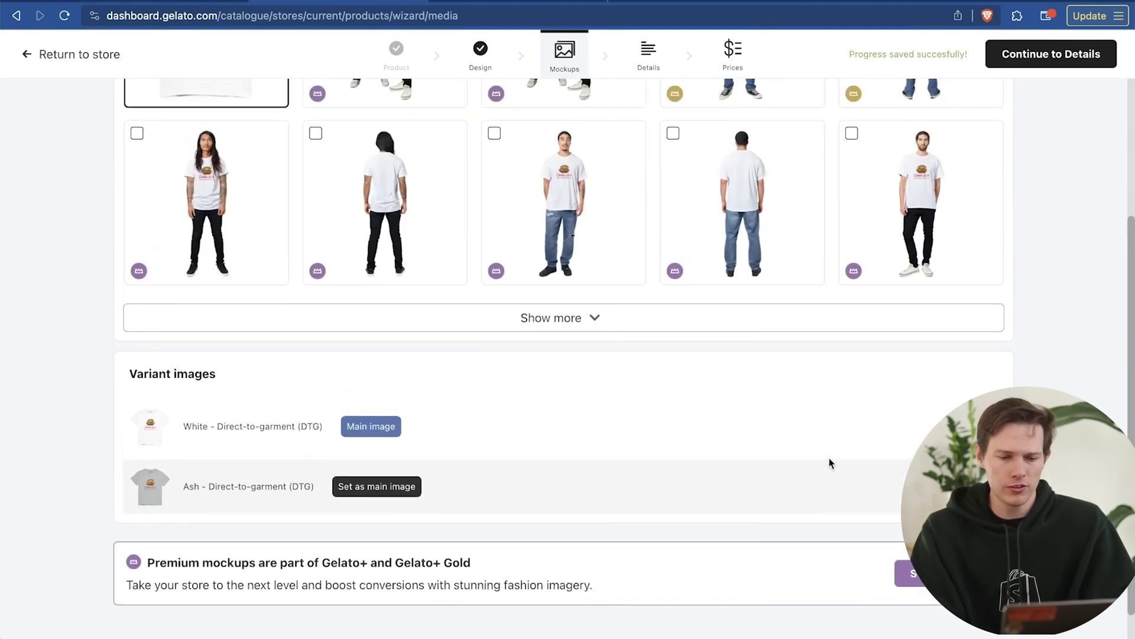
click(580, 319)
scroll(739, 375, down, 5)
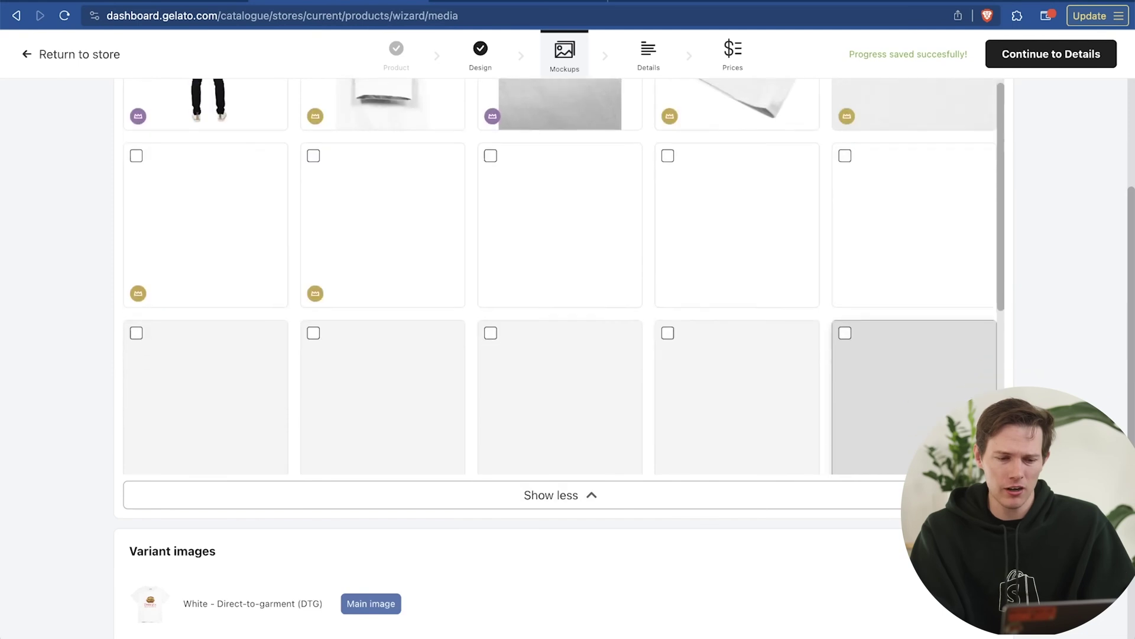
scroll(730, 383, up, 10)
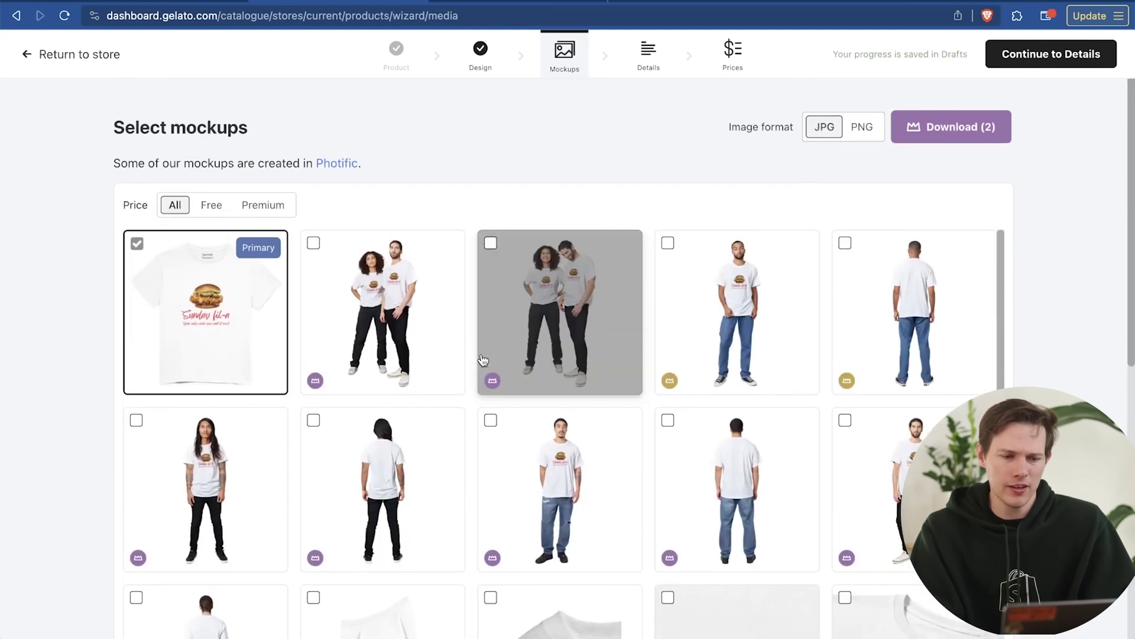
Step: Choose the premium couple mockup and request the free Gelato+ trial with the yearly billing cycle
click(313, 243)
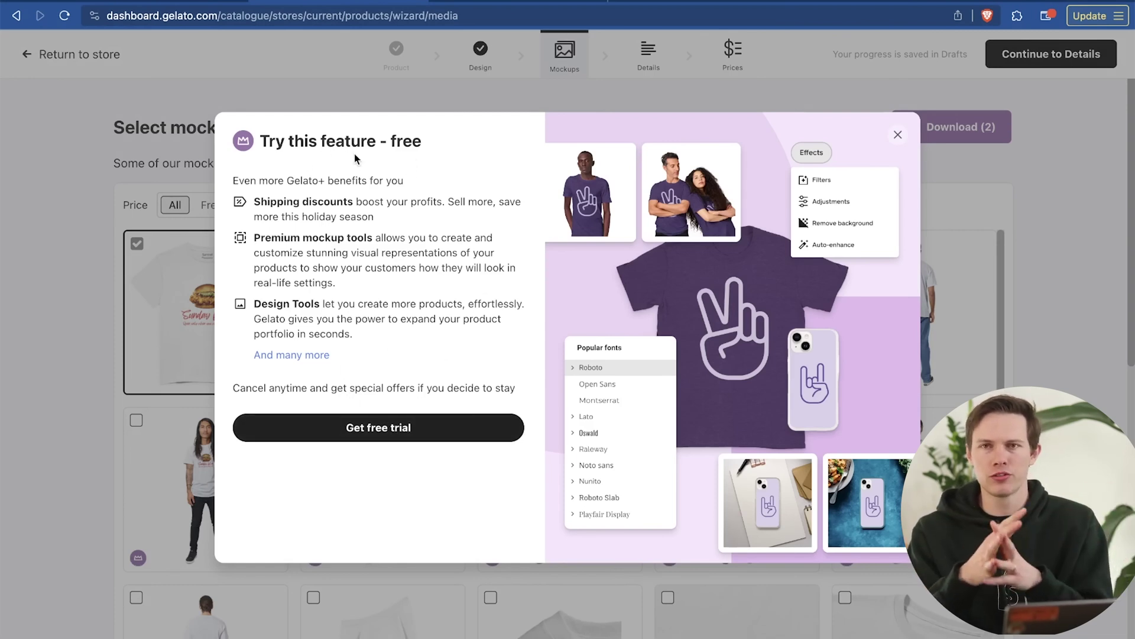
click(353, 440)
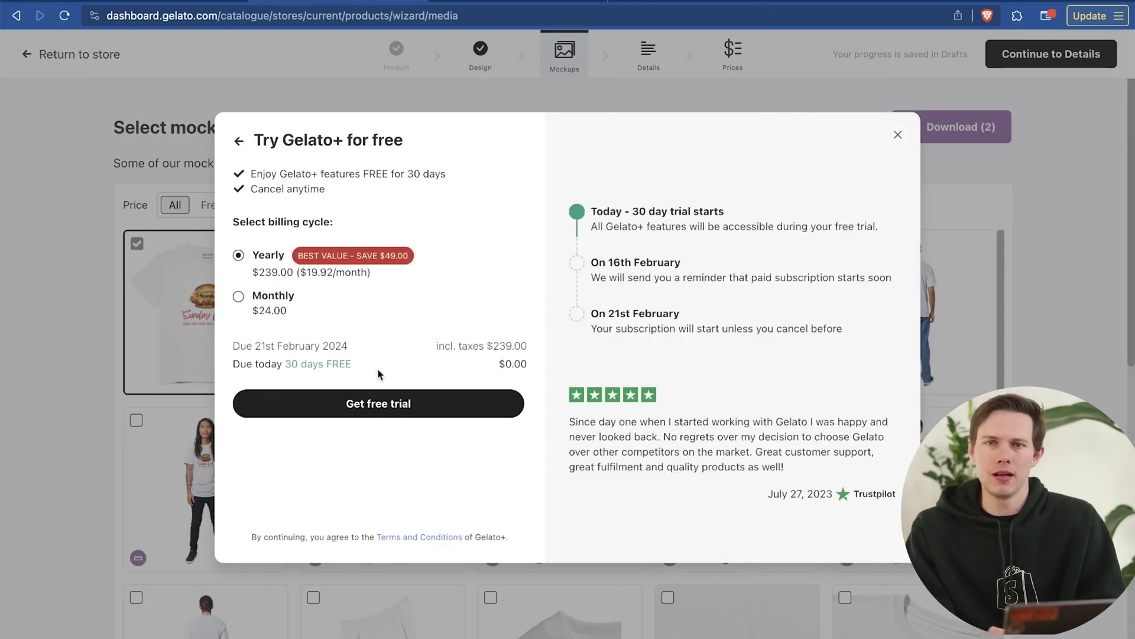
click(414, 412)
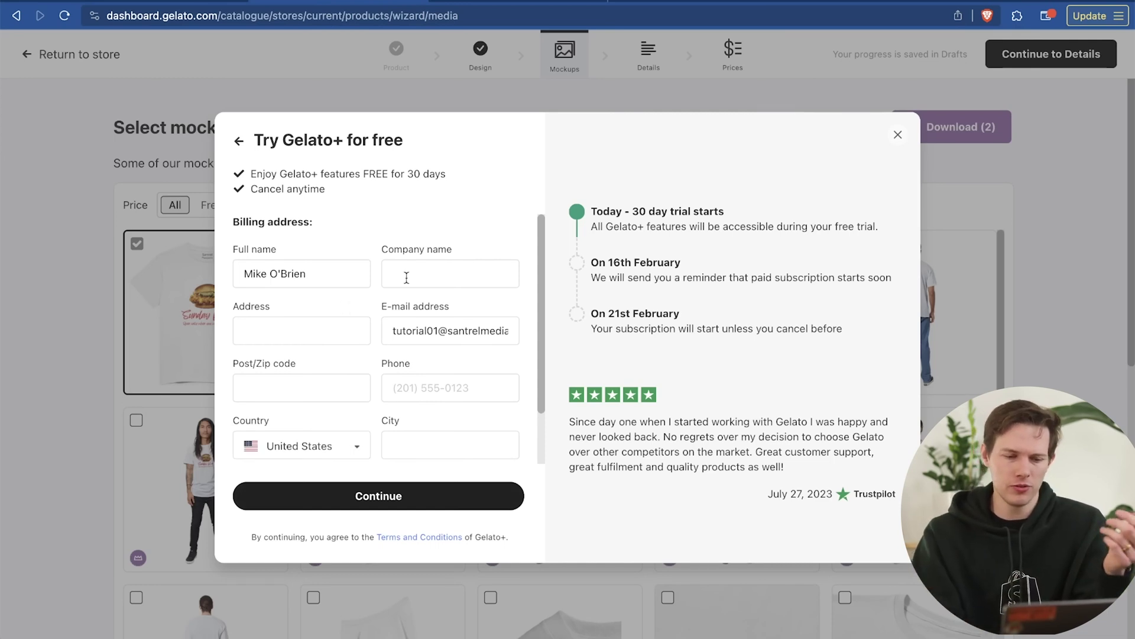
Step: Review and submit the billing details to start the 30-day Gelato+ trial, and return to the mockups
scroll(406, 278, down, 5)
scroll(393, 361, up, 1)
scroll(393, 361, down, 3)
scroll(393, 361, down, 1)
click(385, 495)
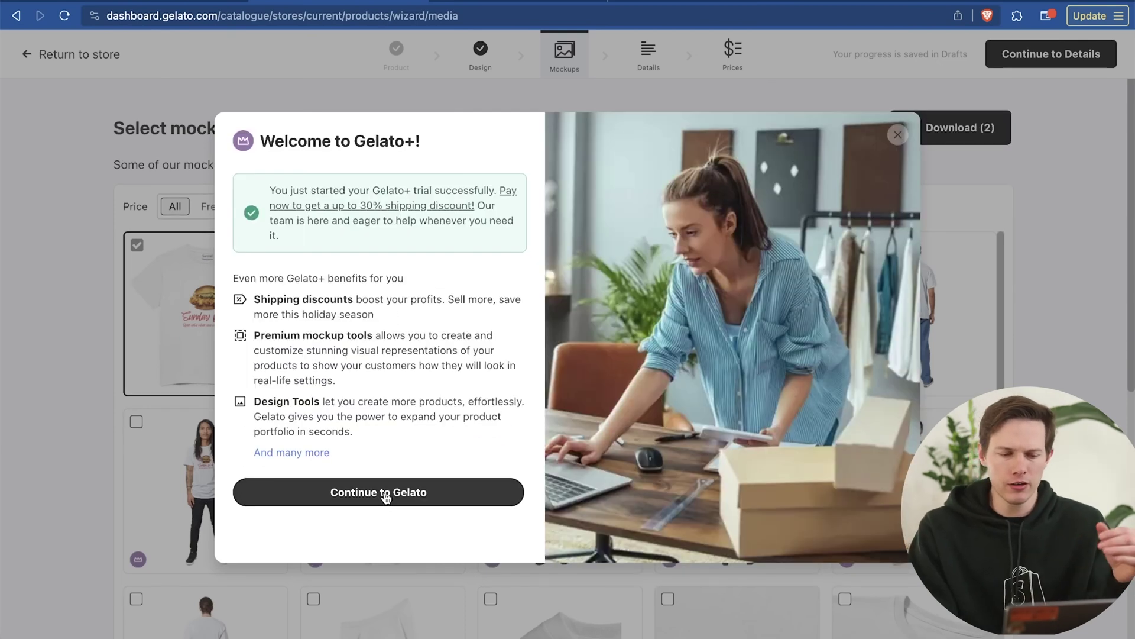
click(385, 496)
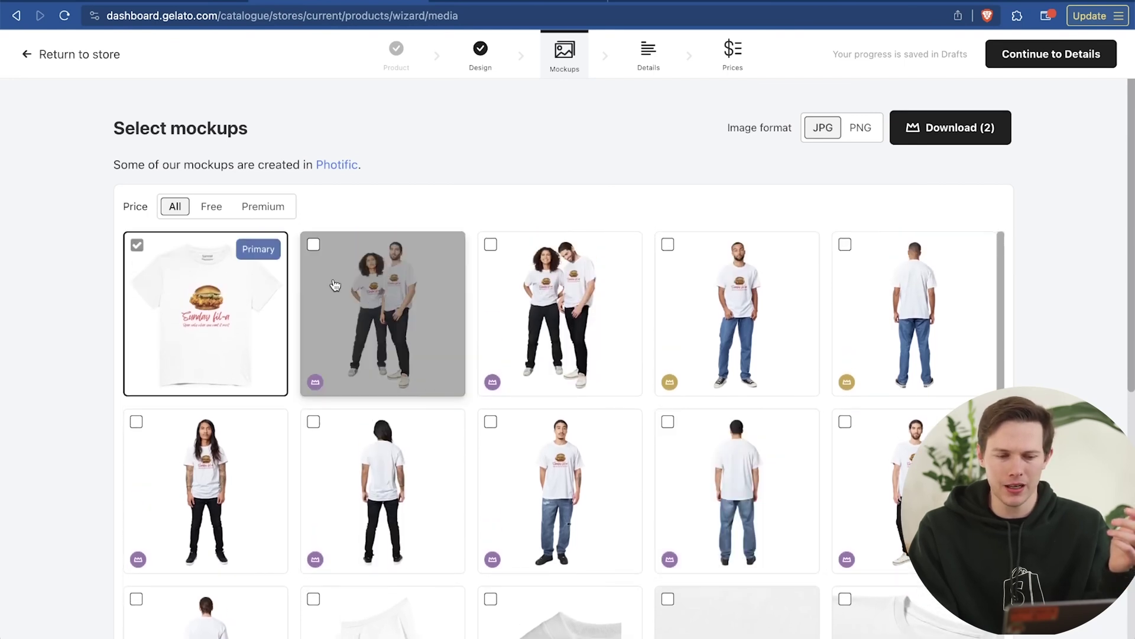
Step: Select the first couple mockup and the front-view mockup of the long-haired model in black pants
click(314, 245)
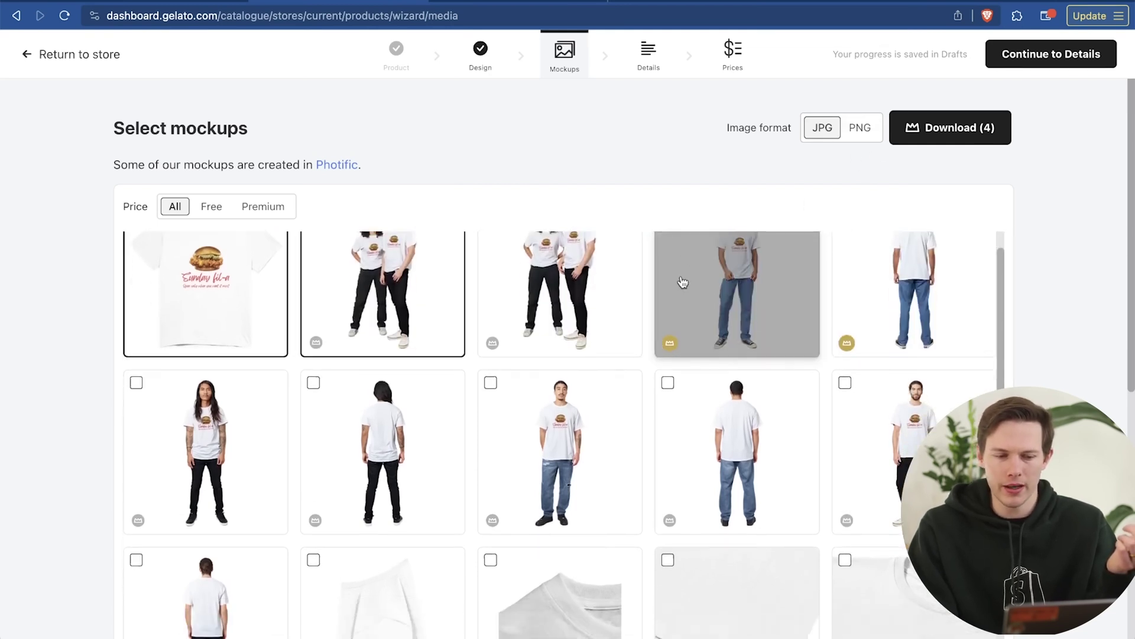
scroll(680, 284, down, 10)
scroll(680, 281, up, 12)
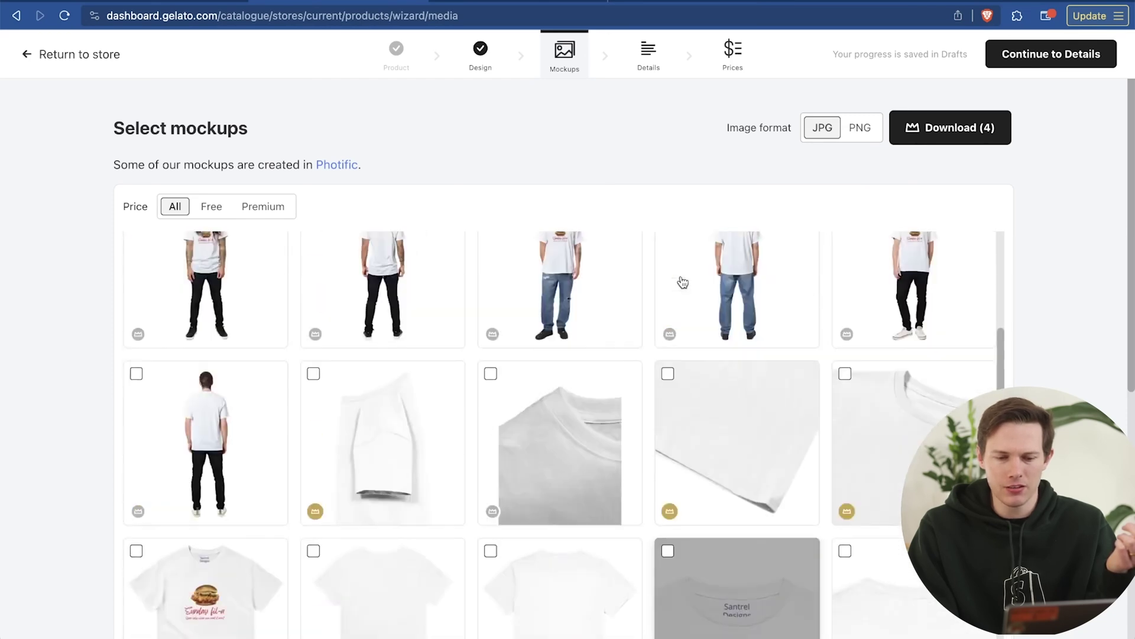
click(243, 477)
Step: Select the last two mockups, the close-up front and back views of a man wearing the T-shirt
scroll(679, 461, down, 5)
scroll(680, 462, down, 2)
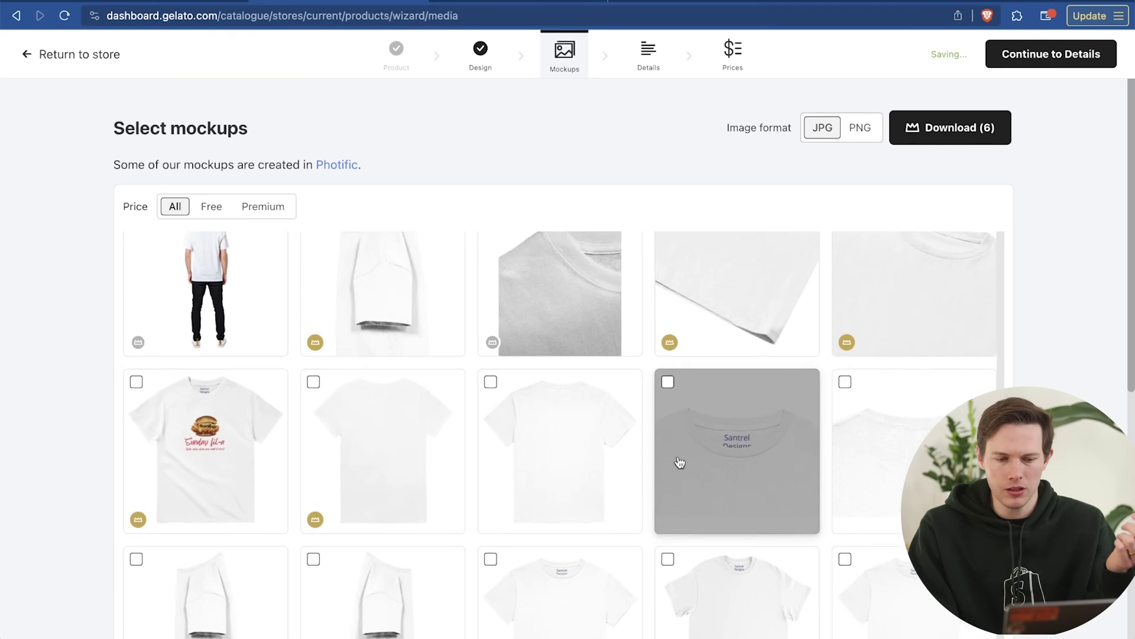
scroll(680, 461, down, 2)
scroll(680, 461, down, 3)
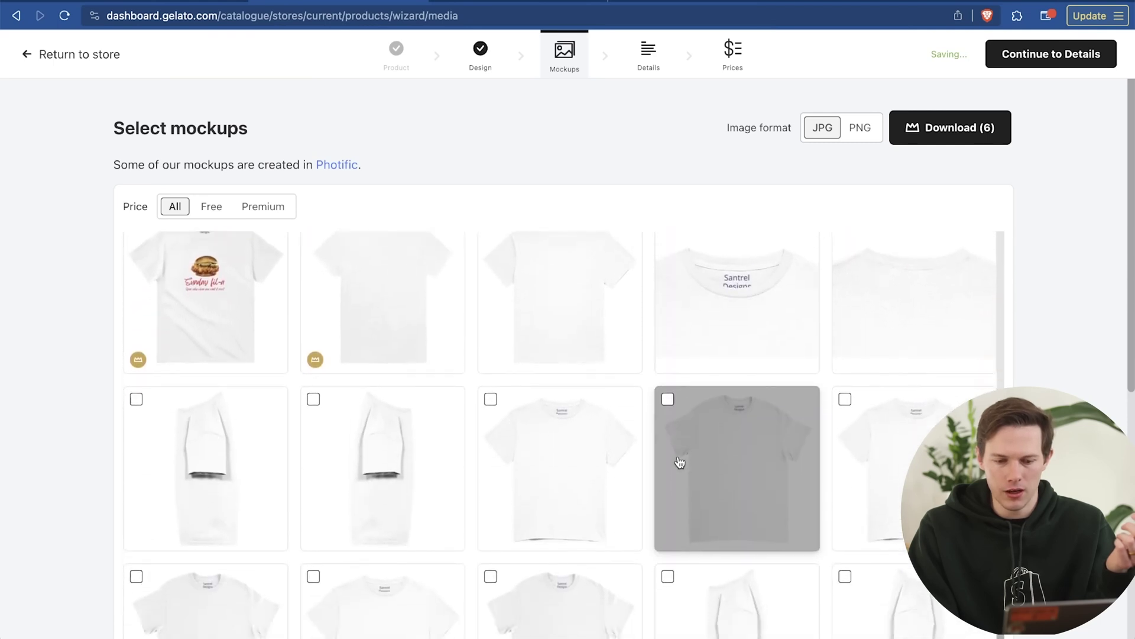
scroll(680, 461, down, 5)
click(233, 240)
click(412, 273)
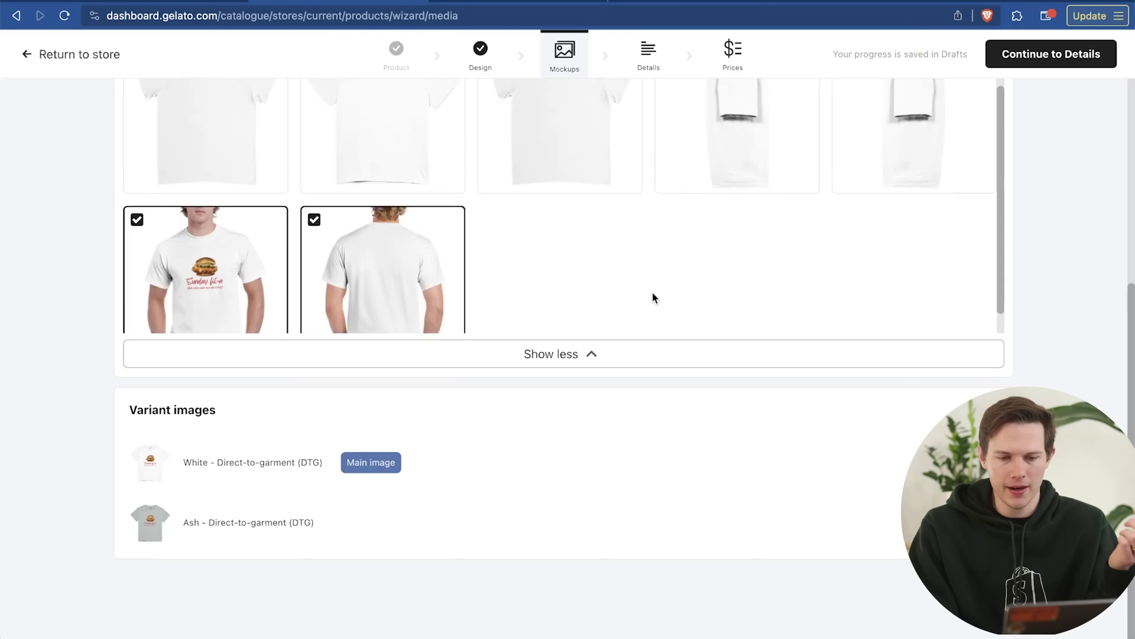
Step: Download the selected mockups in JPG format and continue to the product details
scroll(652, 292, up, 5)
scroll(966, 372, up, 3)
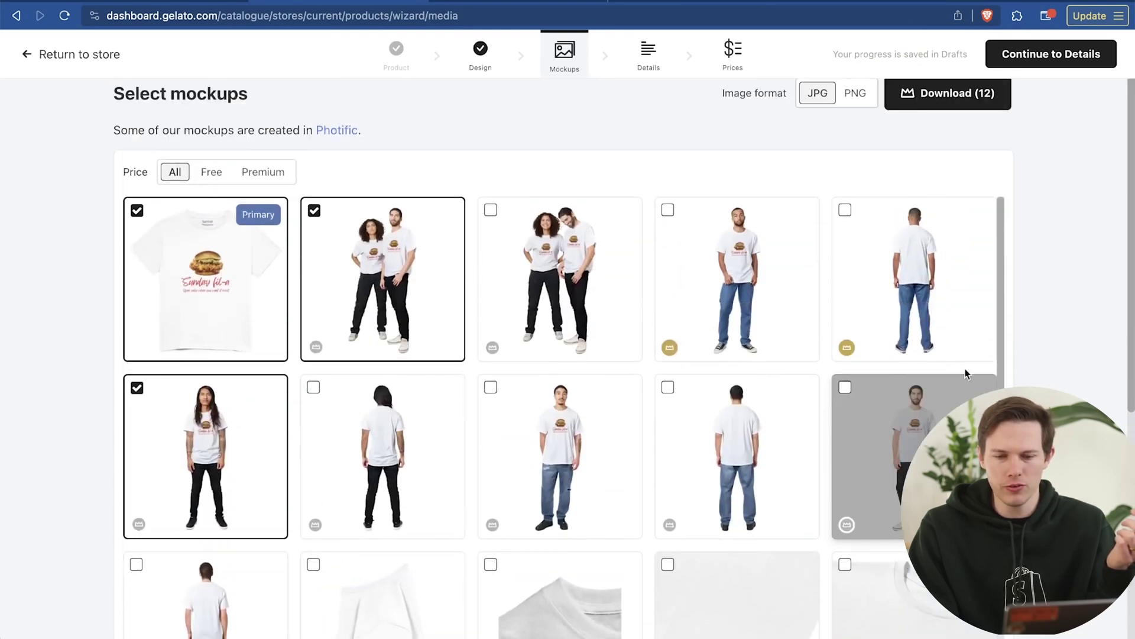
click(955, 126)
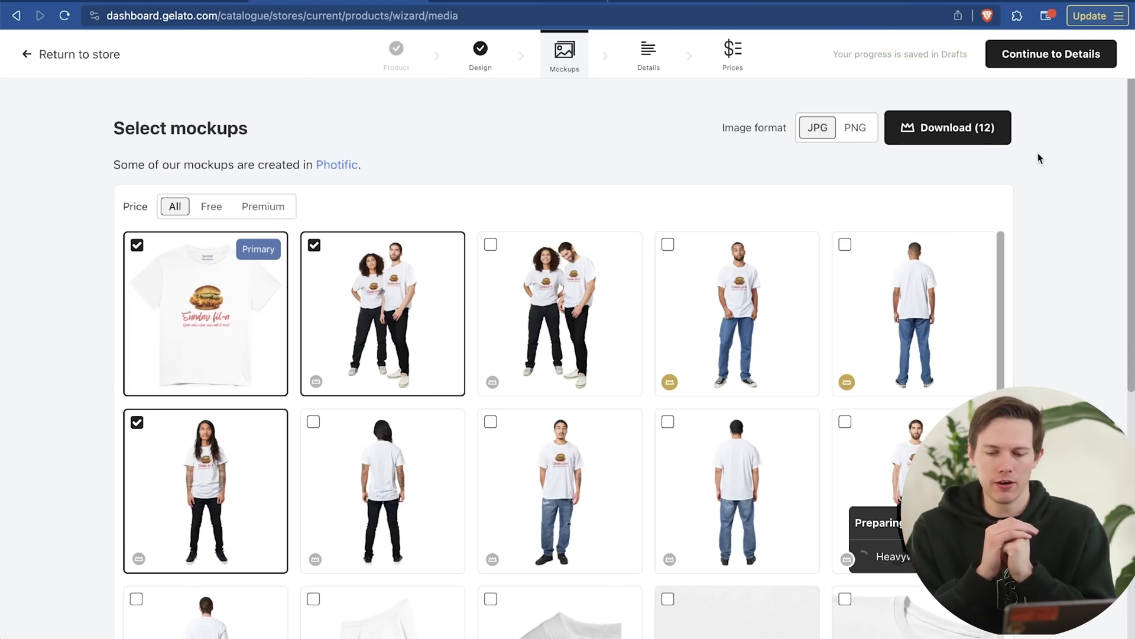
click(1055, 55)
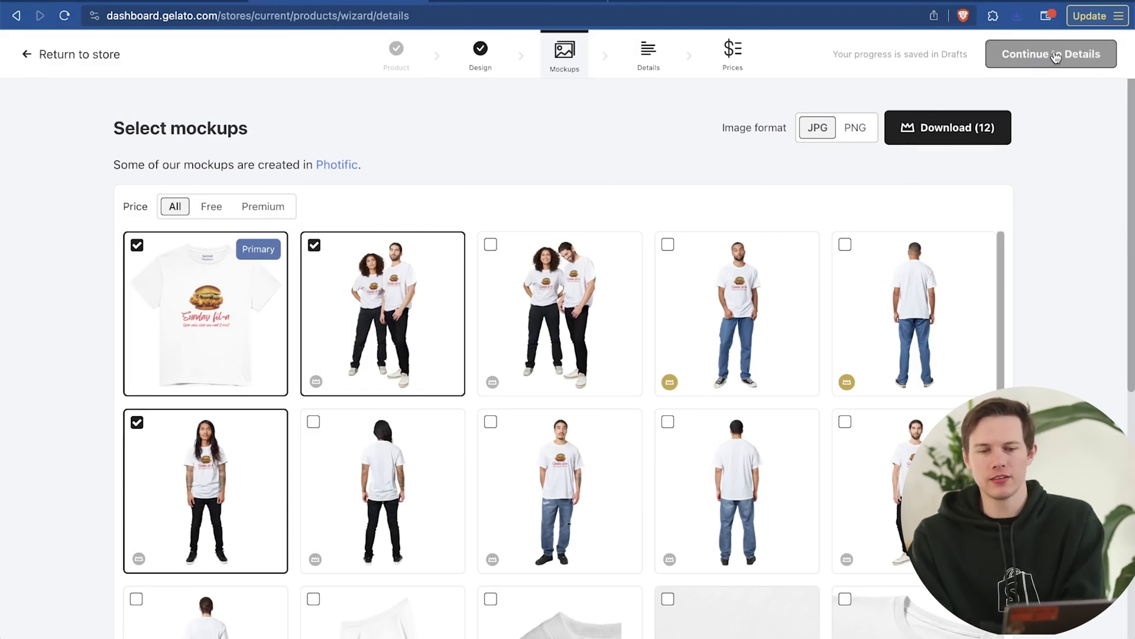
Step: Prefix the product title with "Sunday Fil-A" and start the description with the Sunday chicken sandwich question and the "open only when you want it most" line
scroll(684, 337, down, 10)
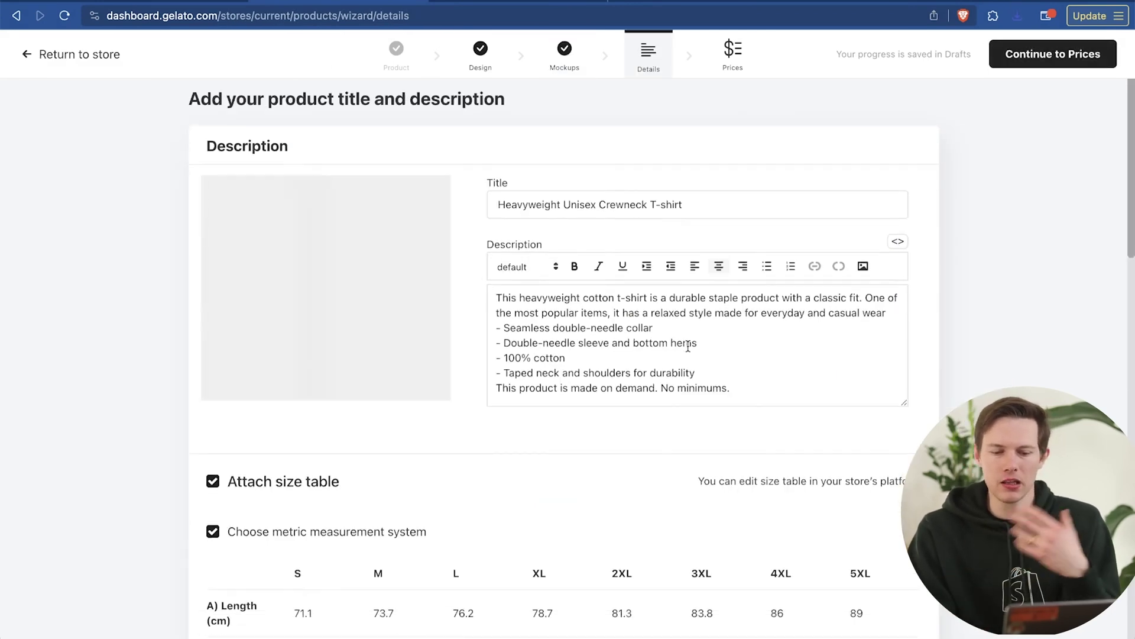
scroll(566, 349, down, 1)
scroll(566, 348, up, 7)
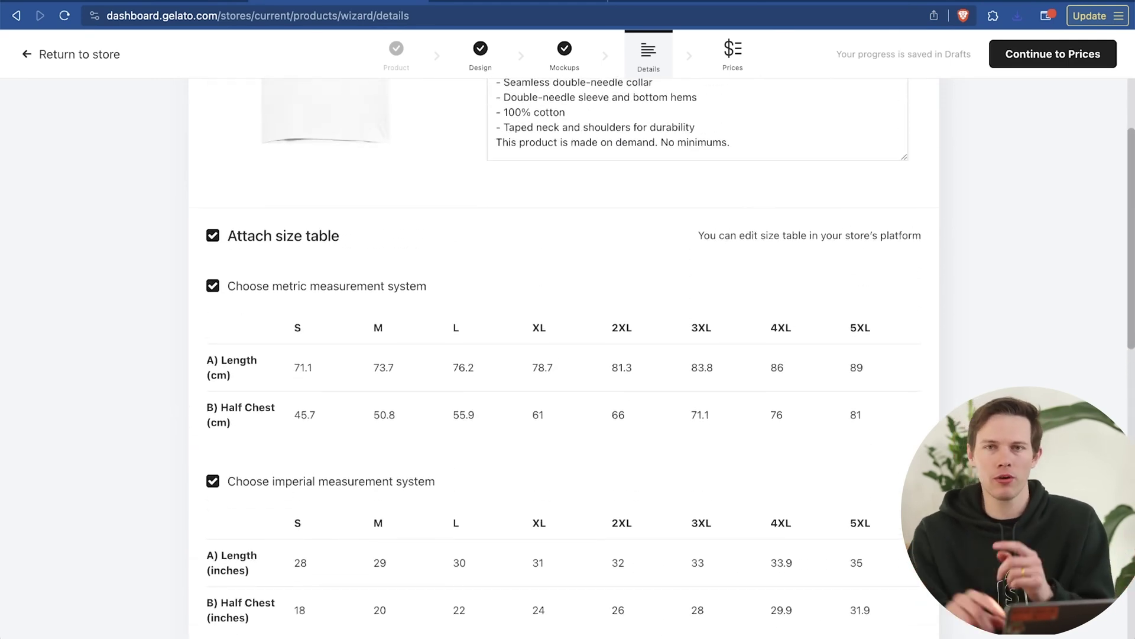
scroll(566, 355, up, 3)
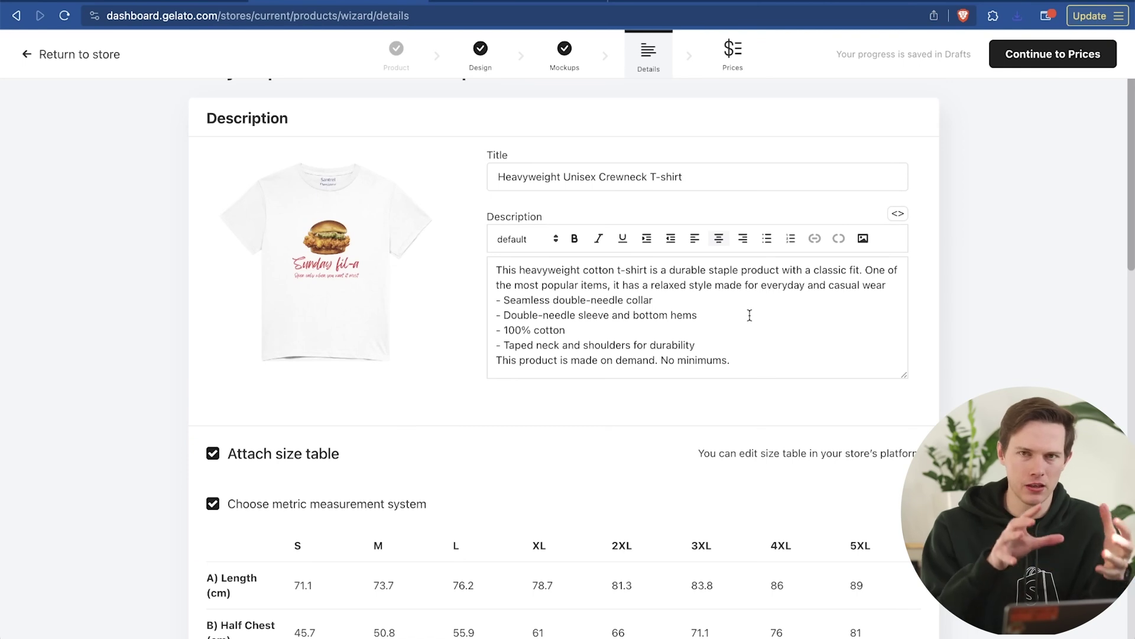
click(544, 176)
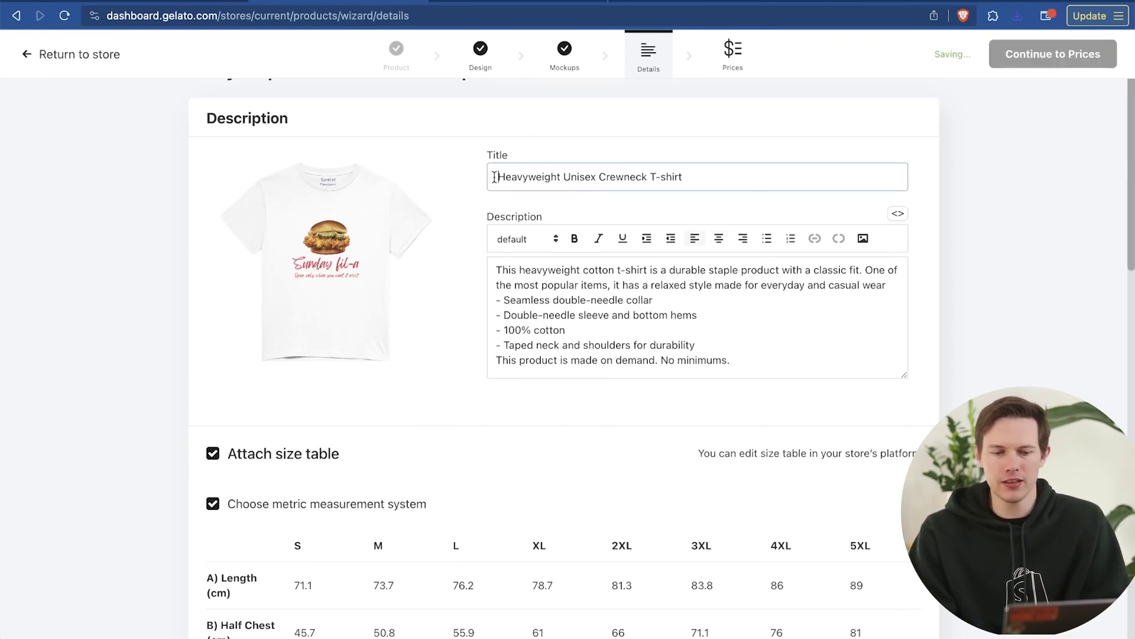
text(Sunday Fil-)
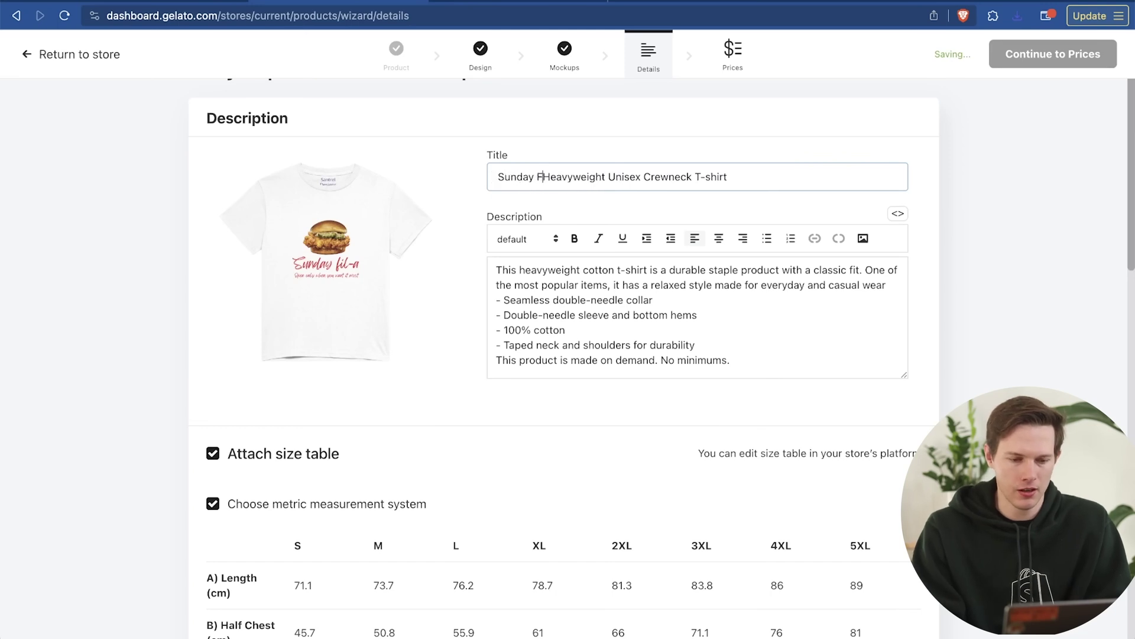
text(A)
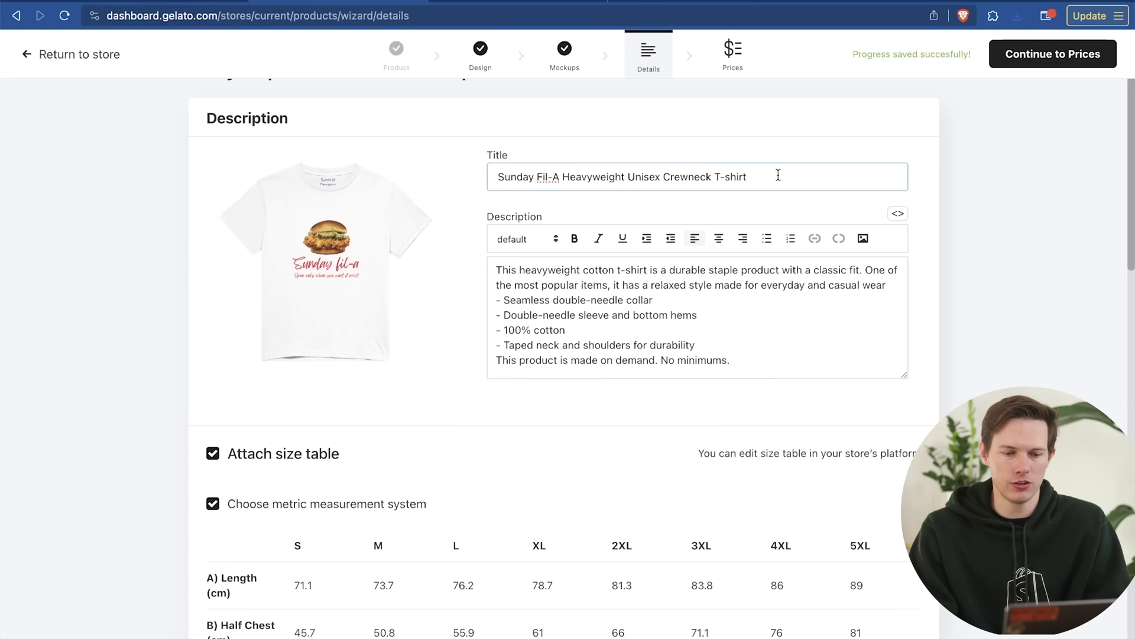
text(Have you ever wanted a chicken sandwich on a Sunday? Yeah, me too. This fictional restaurant is open only when you want it most.)
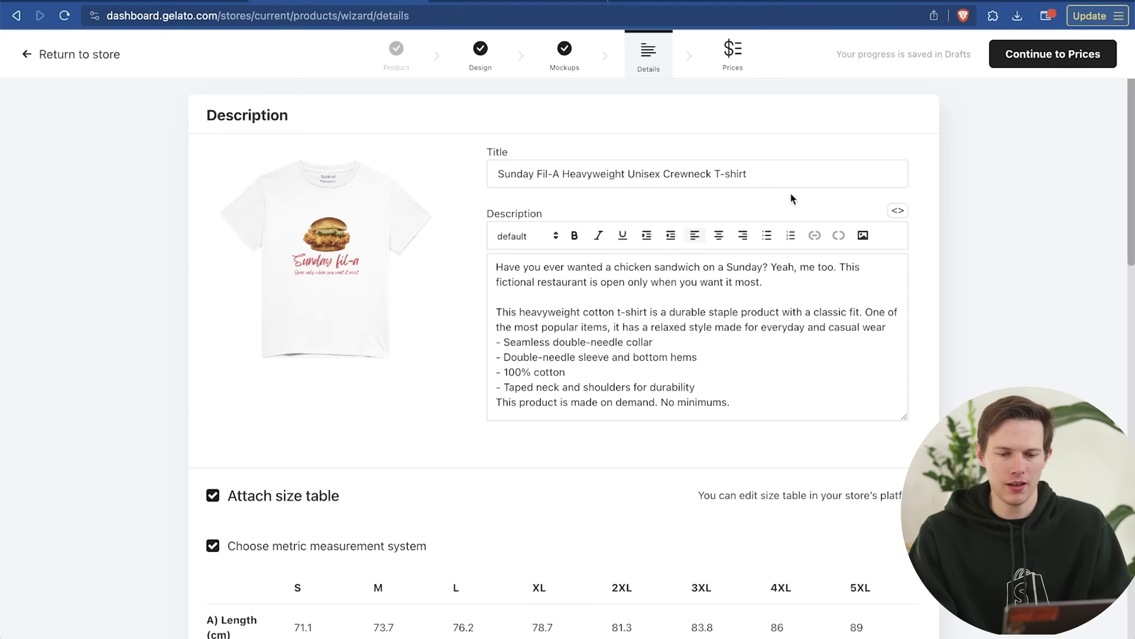
Step: Copy the product title and ask ChatGPT for a description of about 250 words for the Sunday Fil-A Heavyweight Unisex Crewneck T-shirt
click(779, 179)
key(ctrl+a)
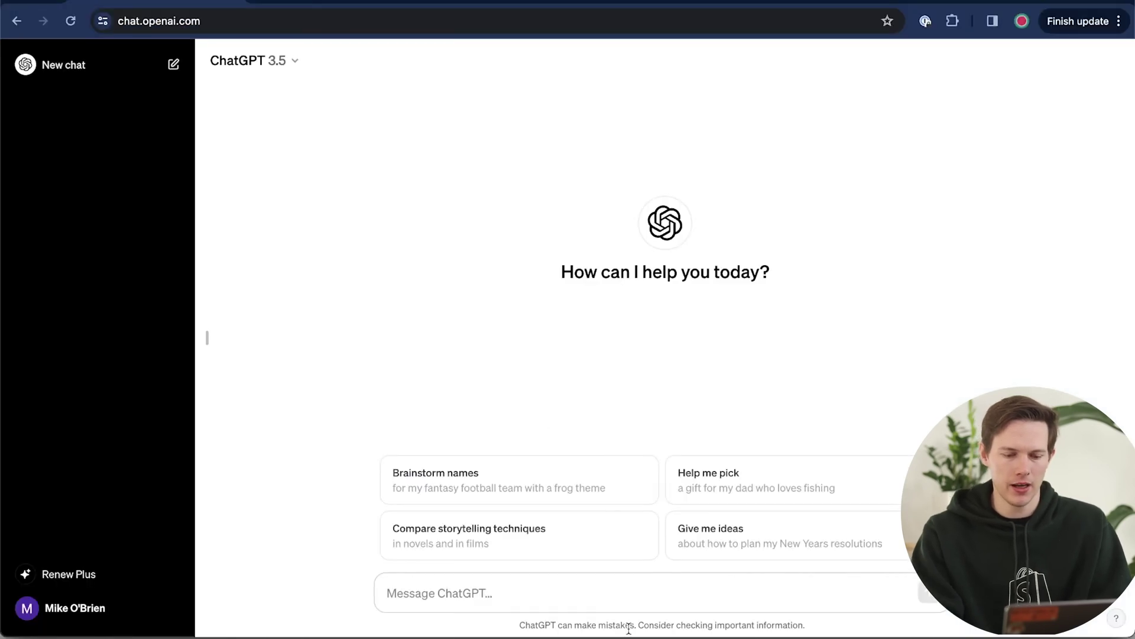
click(514, 585)
text(I am selling this tshirt "Sunday Fil-A Heavyweight Unisex Crewneck T-shirt" )
text(please come)
text( up with a sescription that is about 250 words that I can use below.)
key(Return)
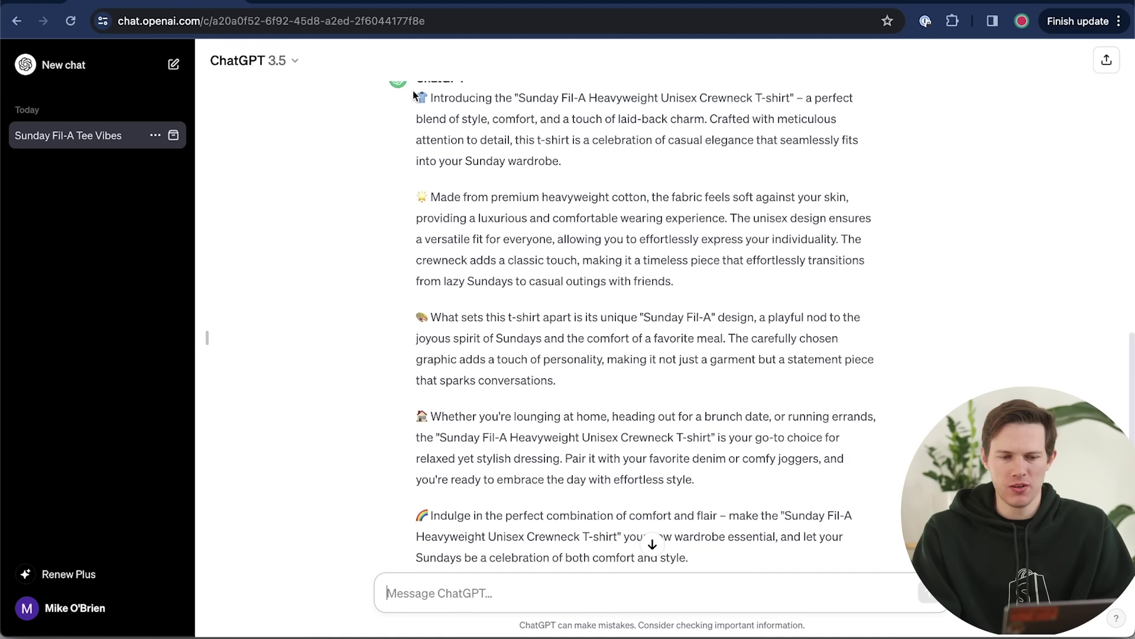
Step: Copy the full generated description and paste it below the existing product description in Gelato
drag(417, 94, 793, 564)
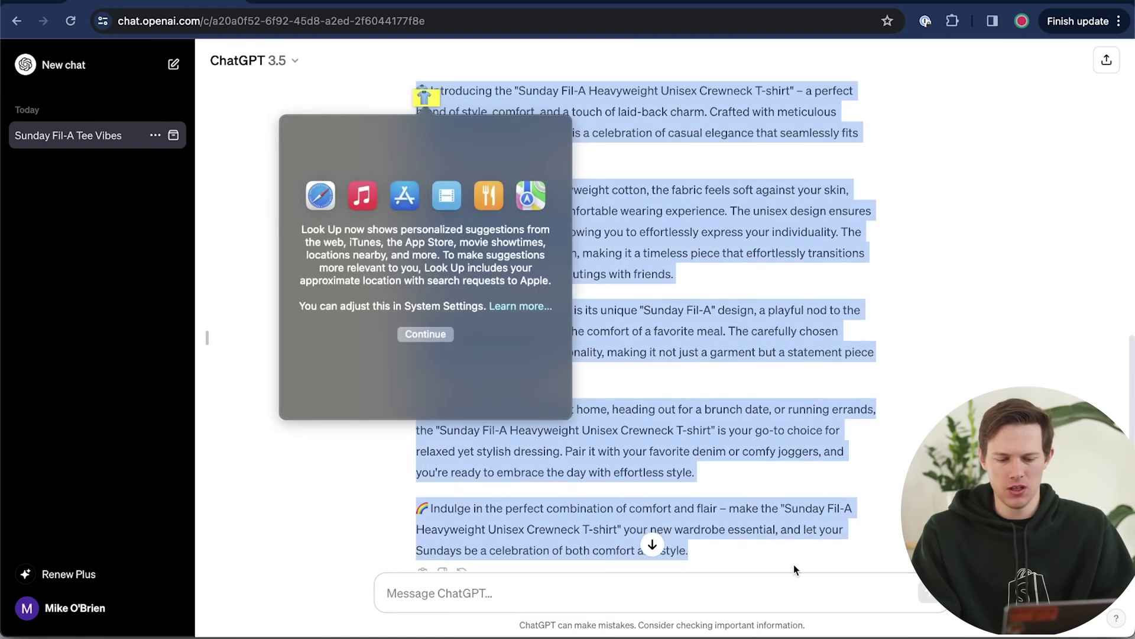
click(794, 564)
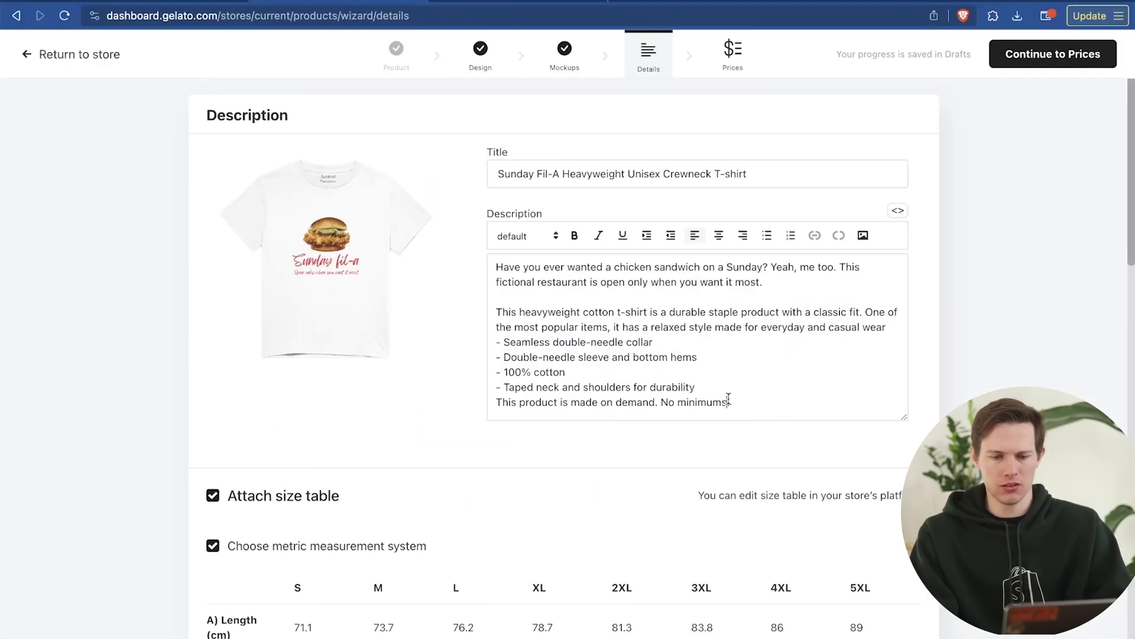
key(Return)
key(Return)
key(super+v)
scroll(733, 408, down, 3)
scroll(735, 409, down, 10)
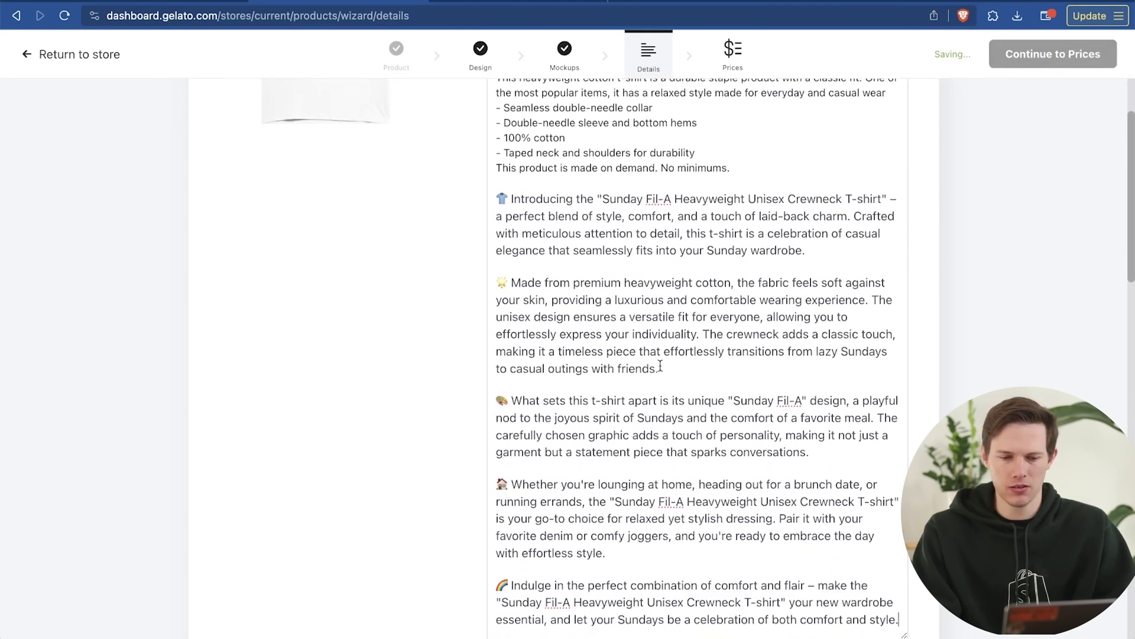
Step: Examine the attached metric and imperial size tables, the care instructions and the product settings
scroll(479, 354, down, 2)
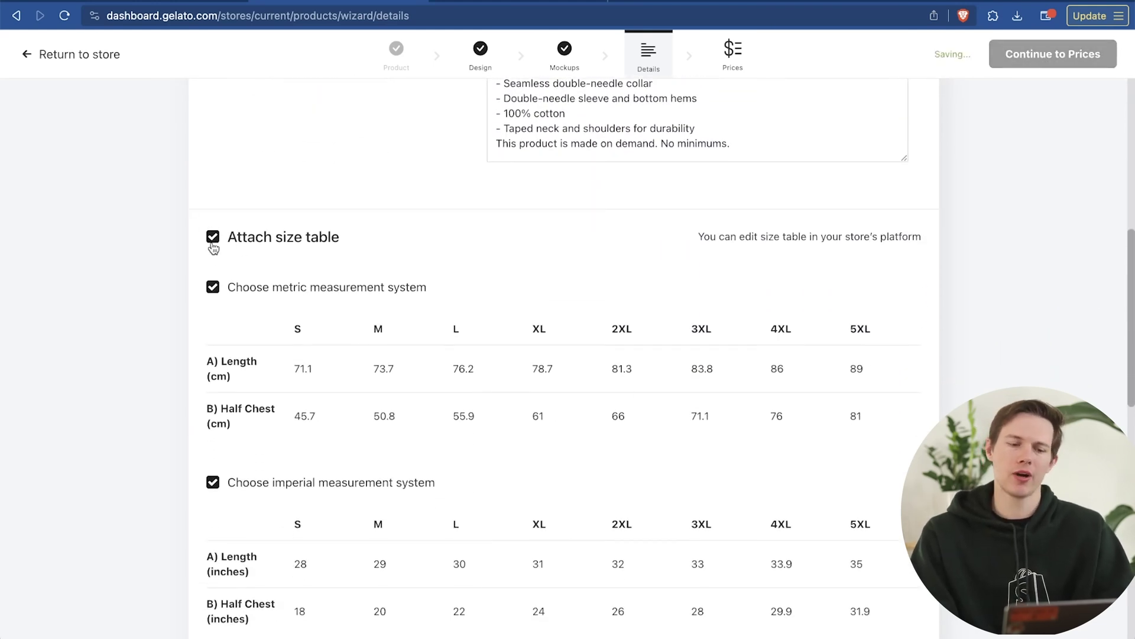
scroll(233, 296, down, 5)
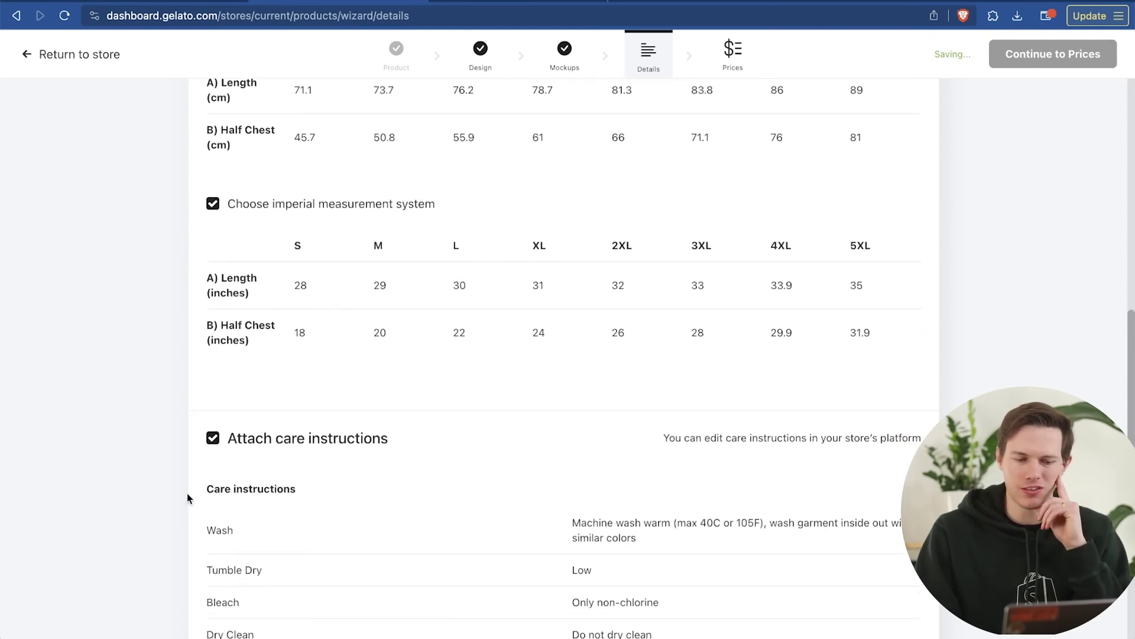
scroll(185, 495, down, 3)
scroll(185, 496, up, 5)
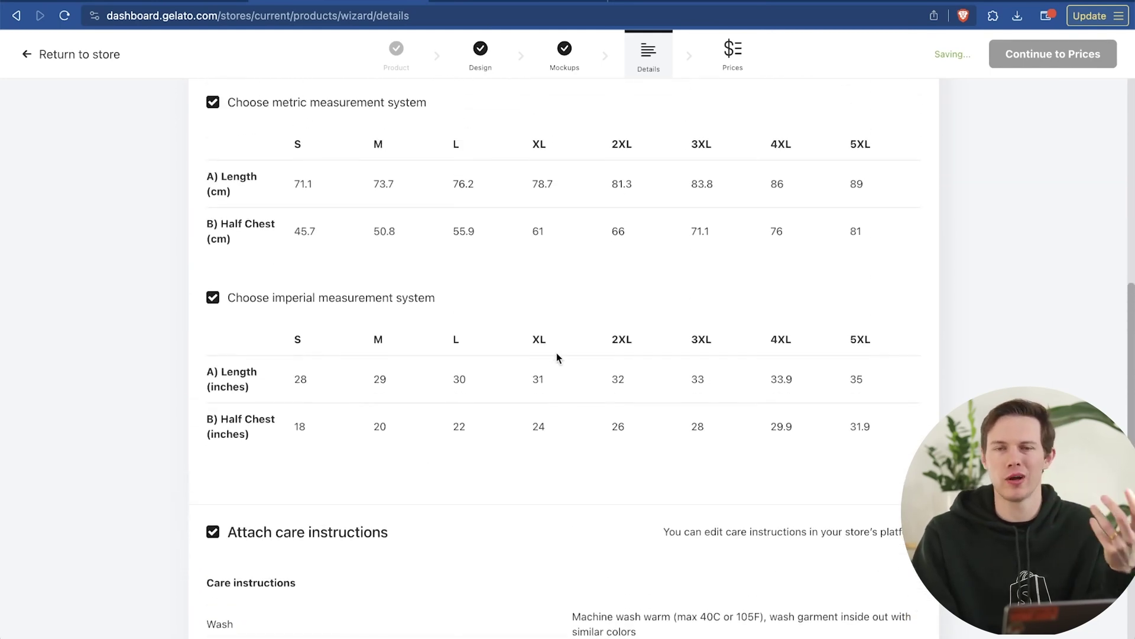
scroll(558, 354, down, 2)
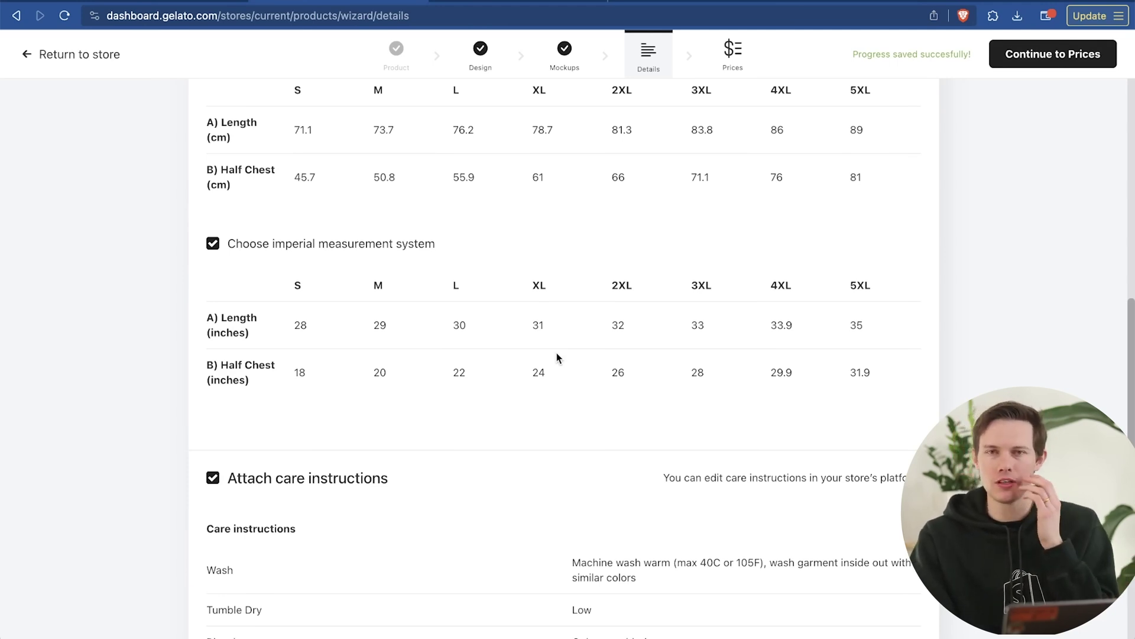
scroll(556, 353, down, 6)
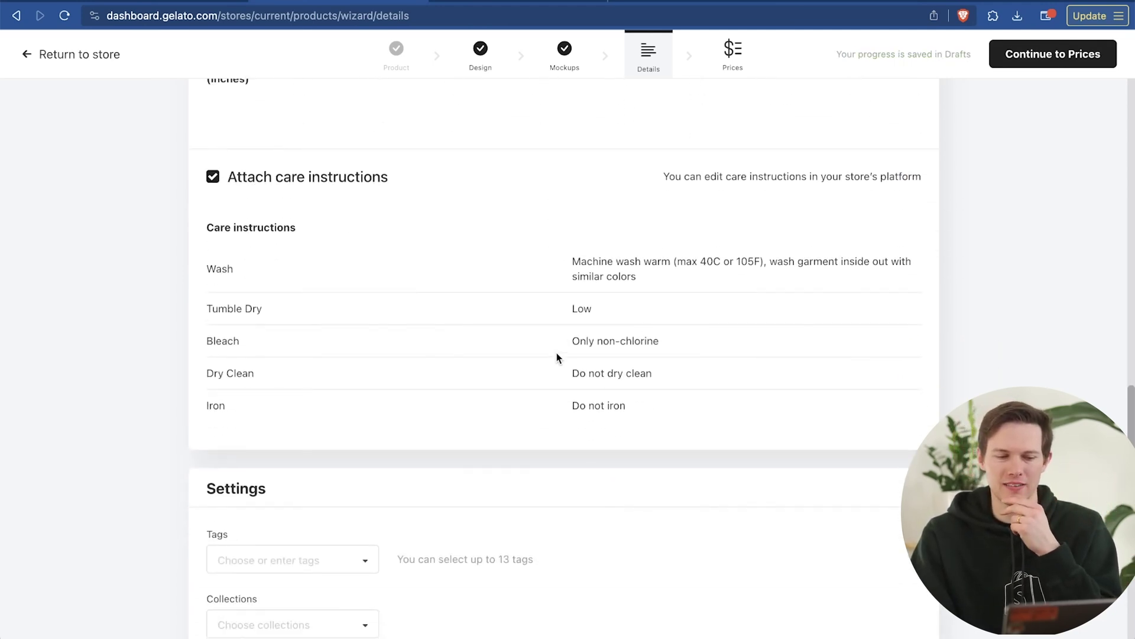
scroll(556, 352, down, 1)
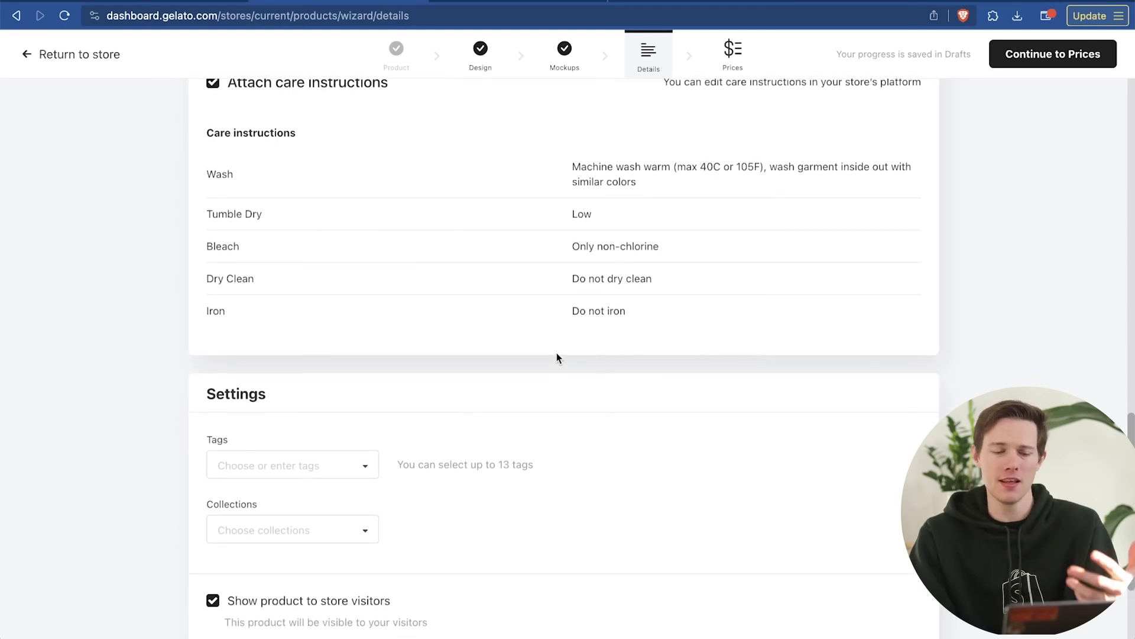
scroll(556, 355, down, 2)
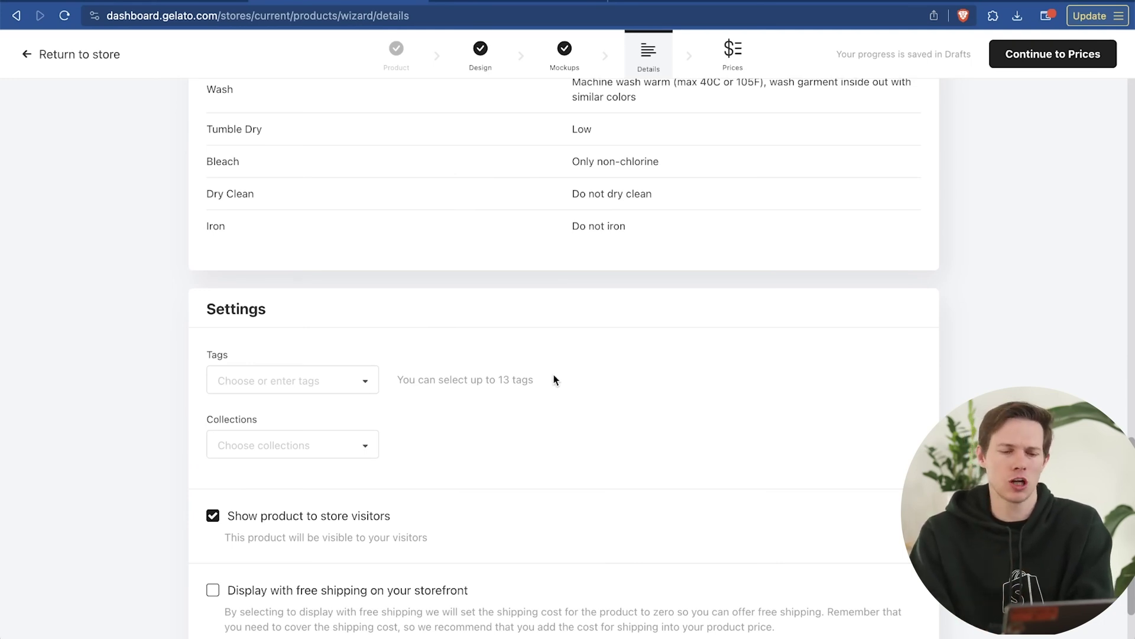
Step: Add the tags "tshirt" and "graphic humor" to the product
scroll(413, 373, down, 2)
click(317, 290)
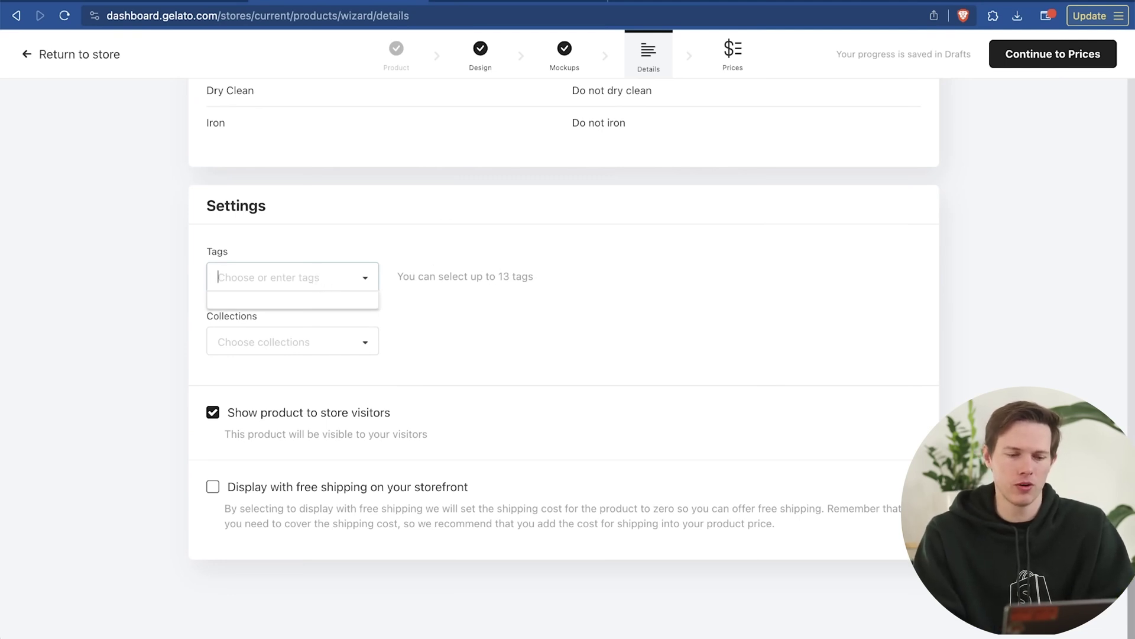
click(438, 349)
click(290, 280)
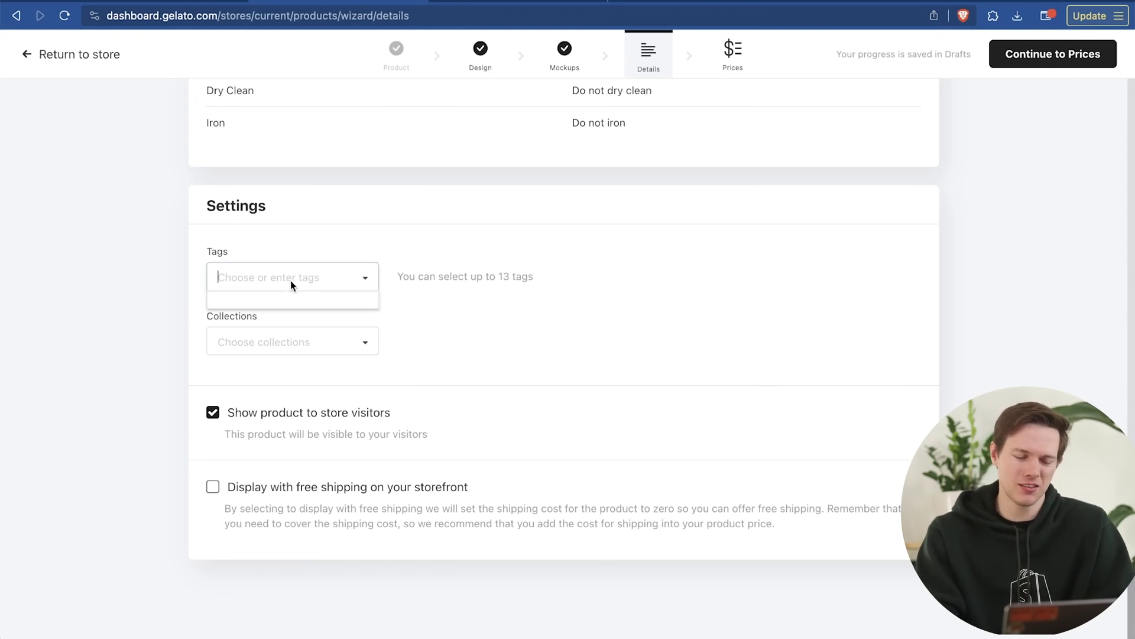
text(this)
text(shirt)
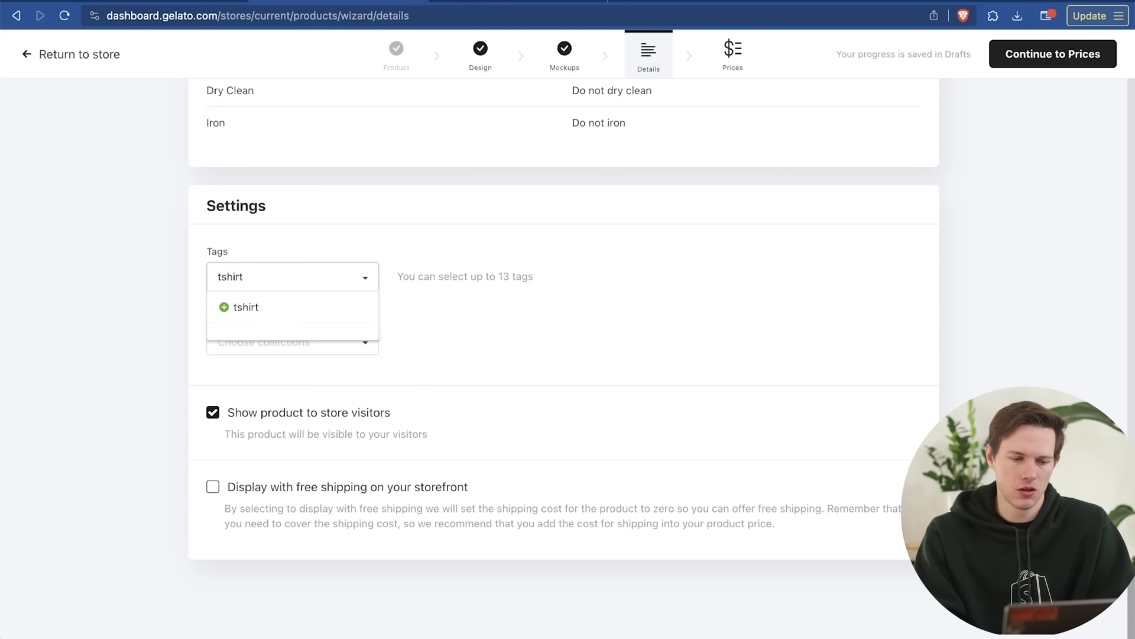
click(256, 308)
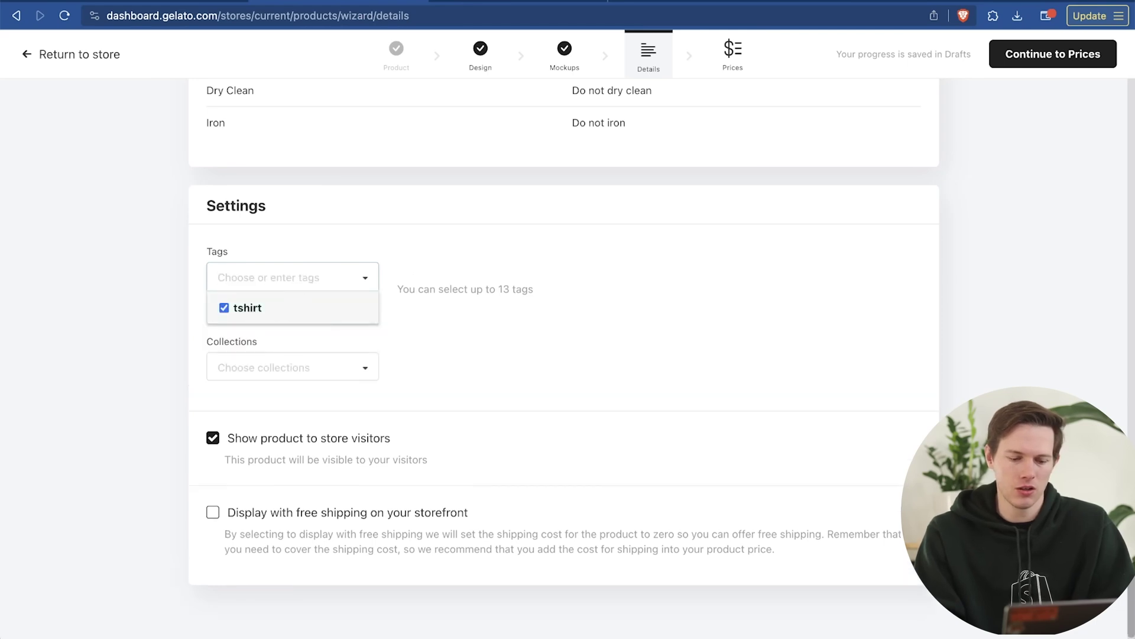
text(graphic humor)
click(236, 307)
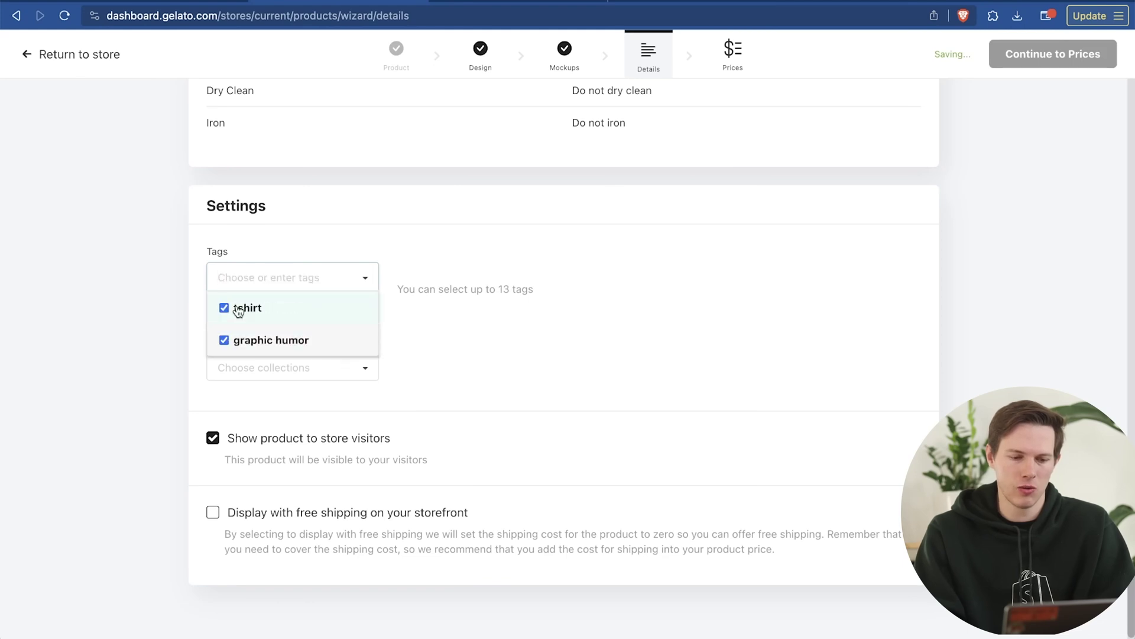
click(446, 377)
Step: Assign the product to the Home page collection and toggle the option to display it with free shipping
click(315, 373)
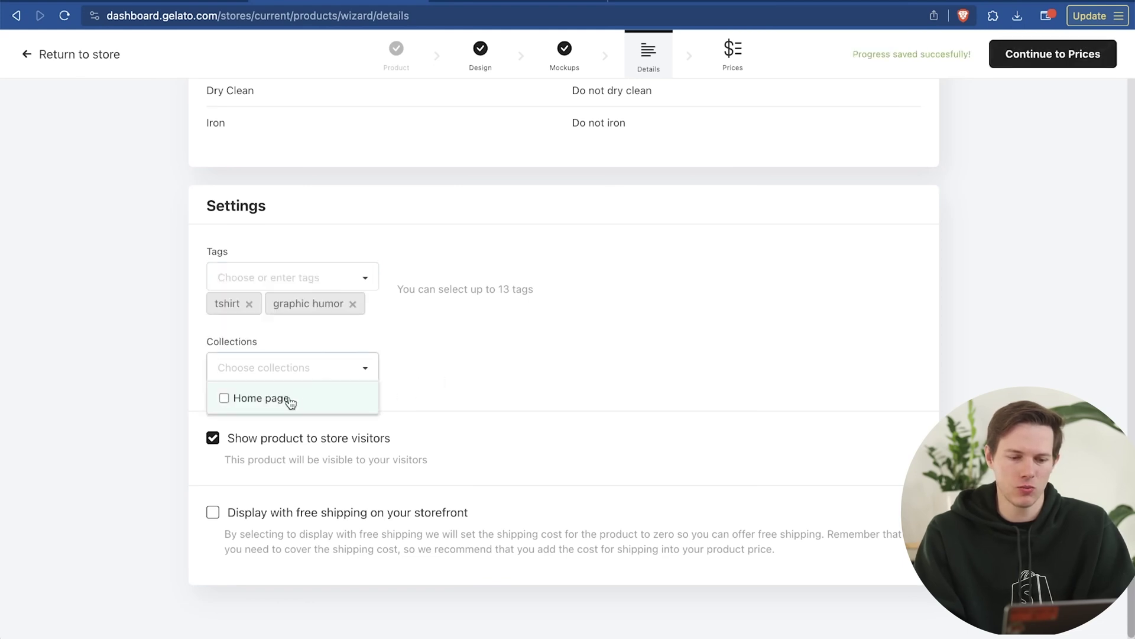
click(290, 399)
click(491, 370)
scroll(491, 370, down, 2)
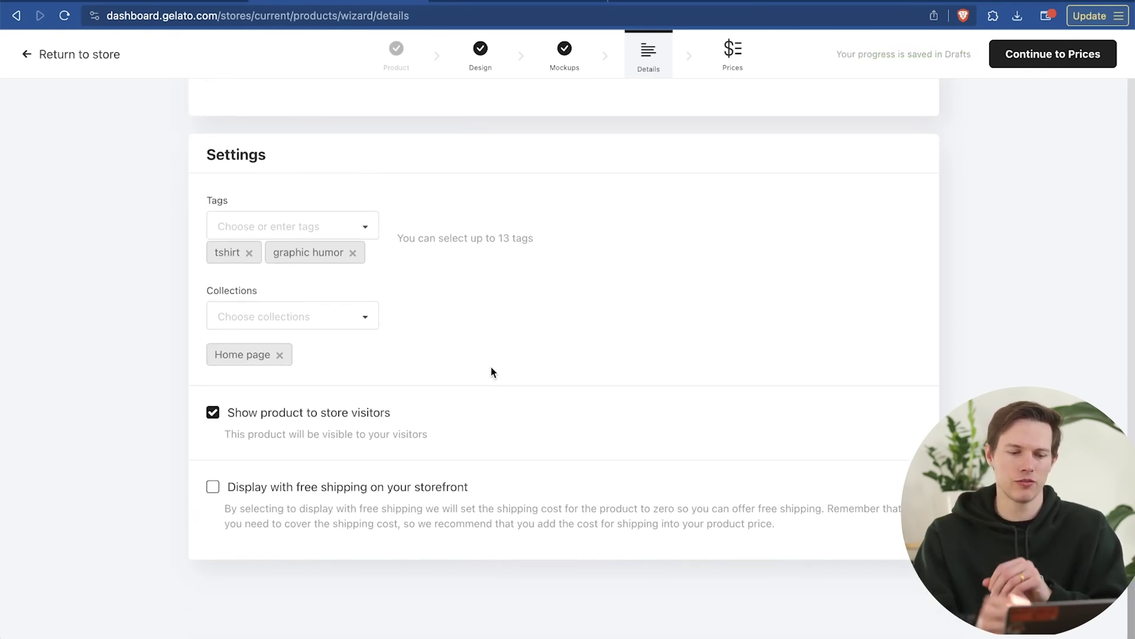
click(213, 488)
Step: Return to the beginning of the product details and continue to the price setup
scroll(538, 490, up, 20)
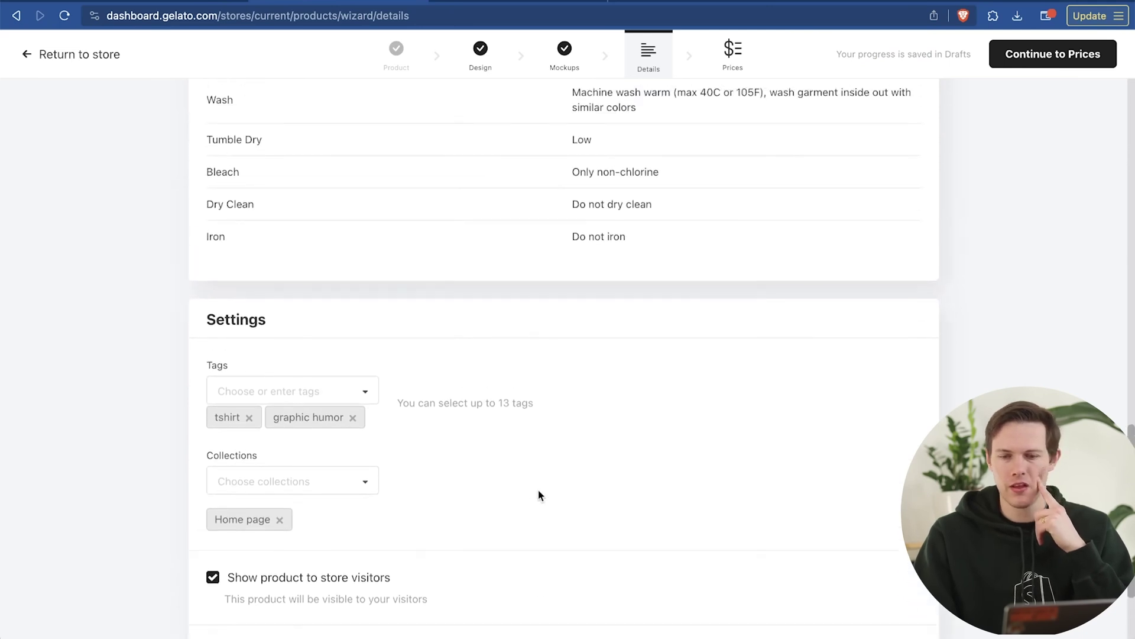
click(1074, 63)
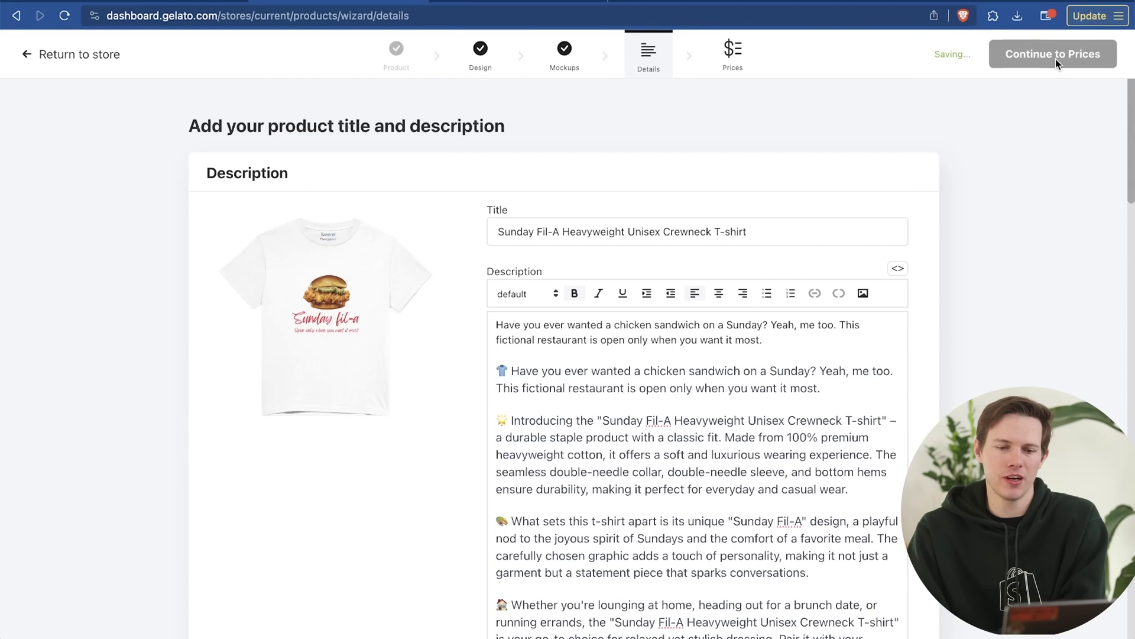
click(1074, 62)
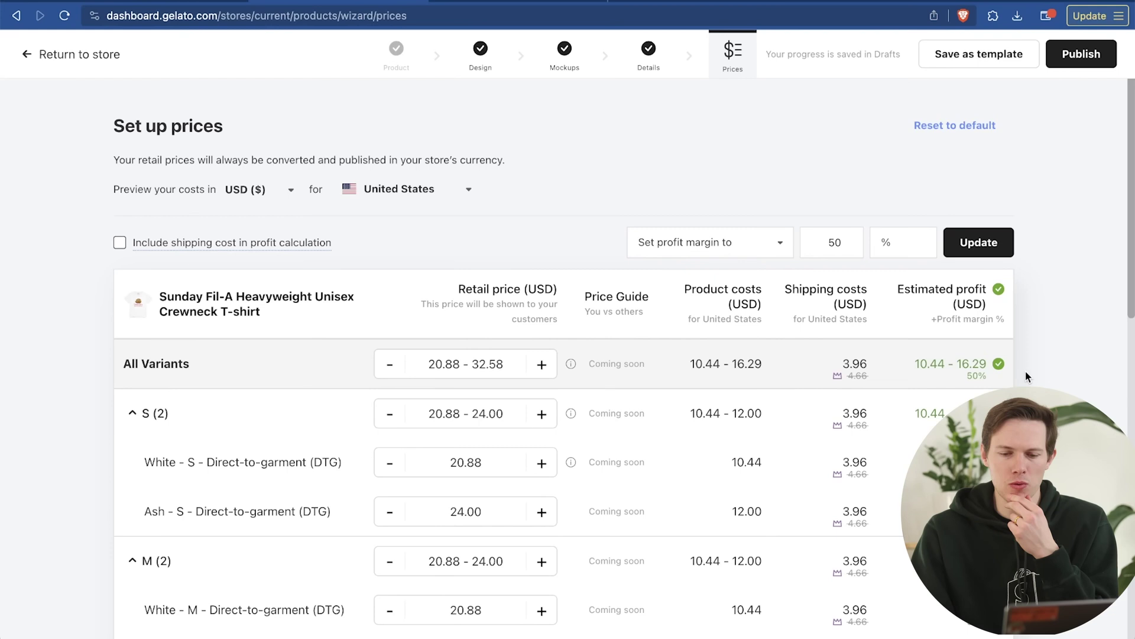
Step: Apply a 30% profit margin to all variants of the Sunday Fil-A T-shirt
scroll(1026, 372, down, 2)
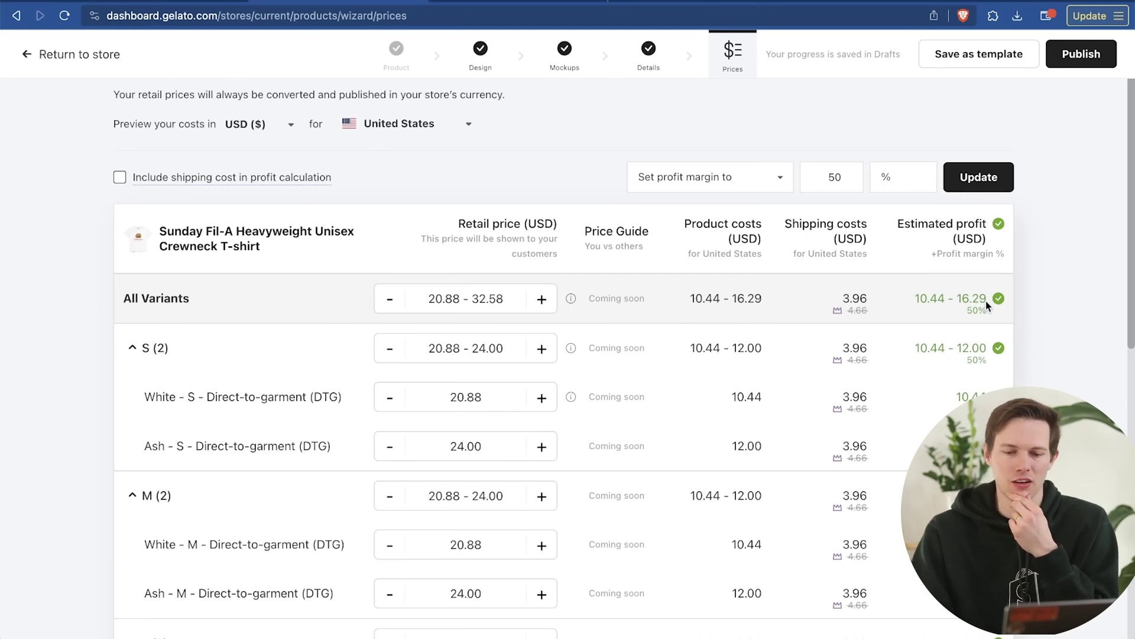
scroll(1039, 332, down, 2)
scroll(1038, 331, up, 2)
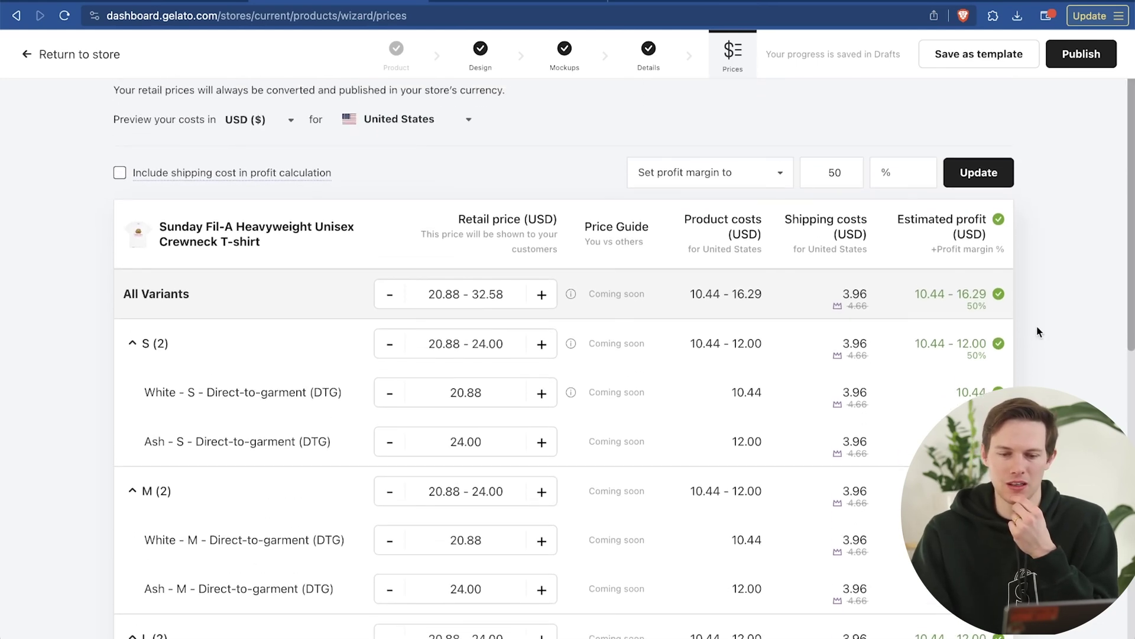
click(816, 171)
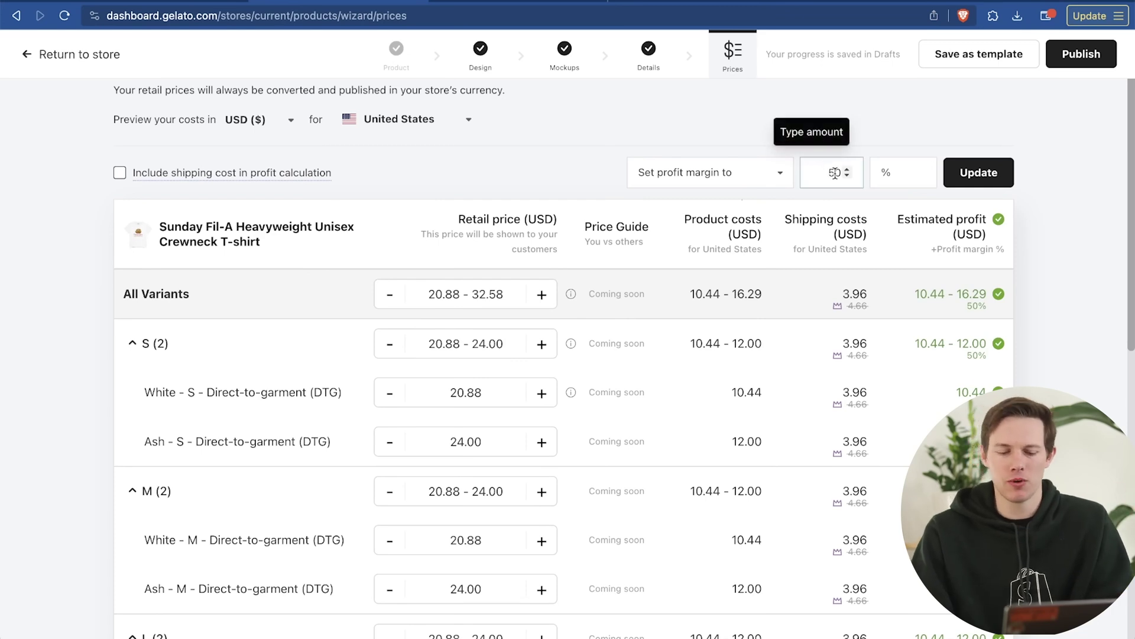
key(Delete)
text(3)
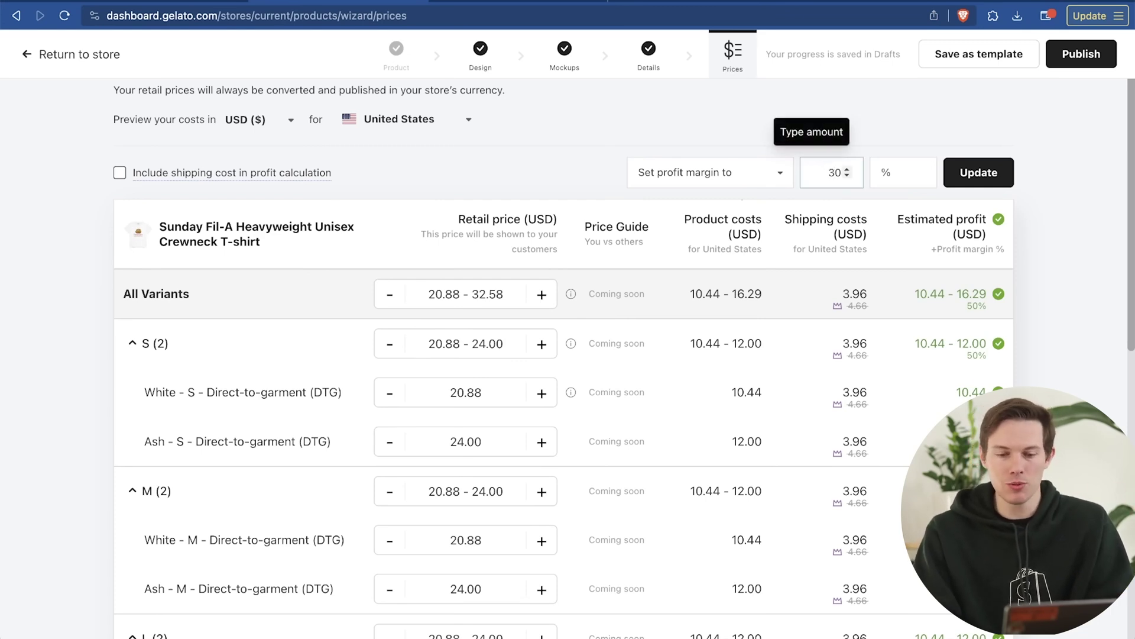
click(972, 179)
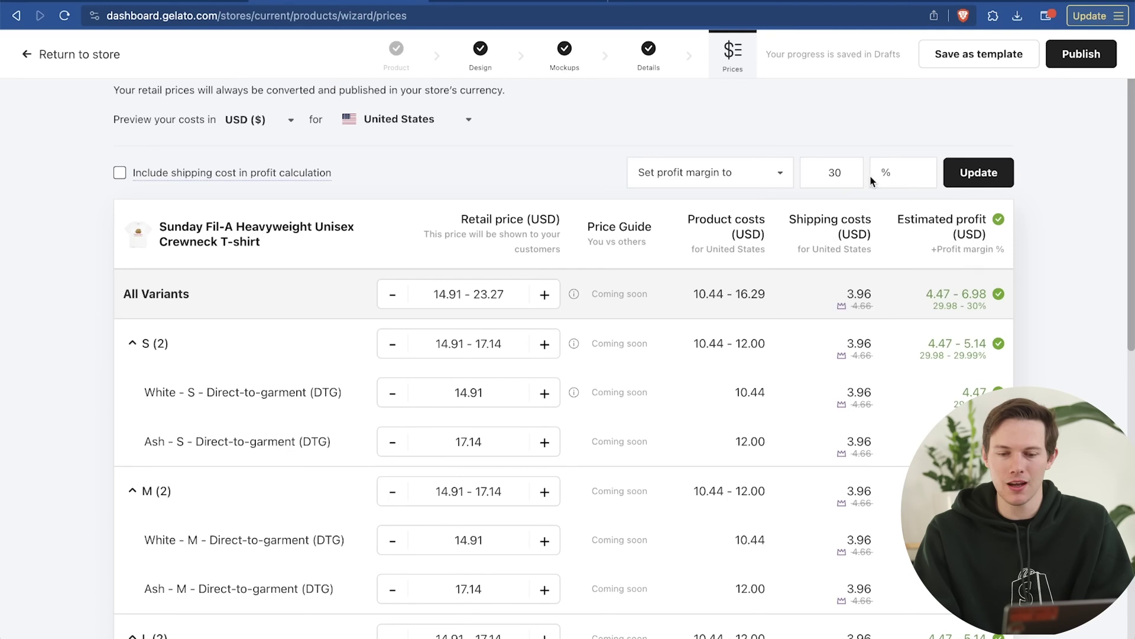
Step: Apply a 60% profit margin to all variants of the T-shirt
double_click(837, 172)
text(60)
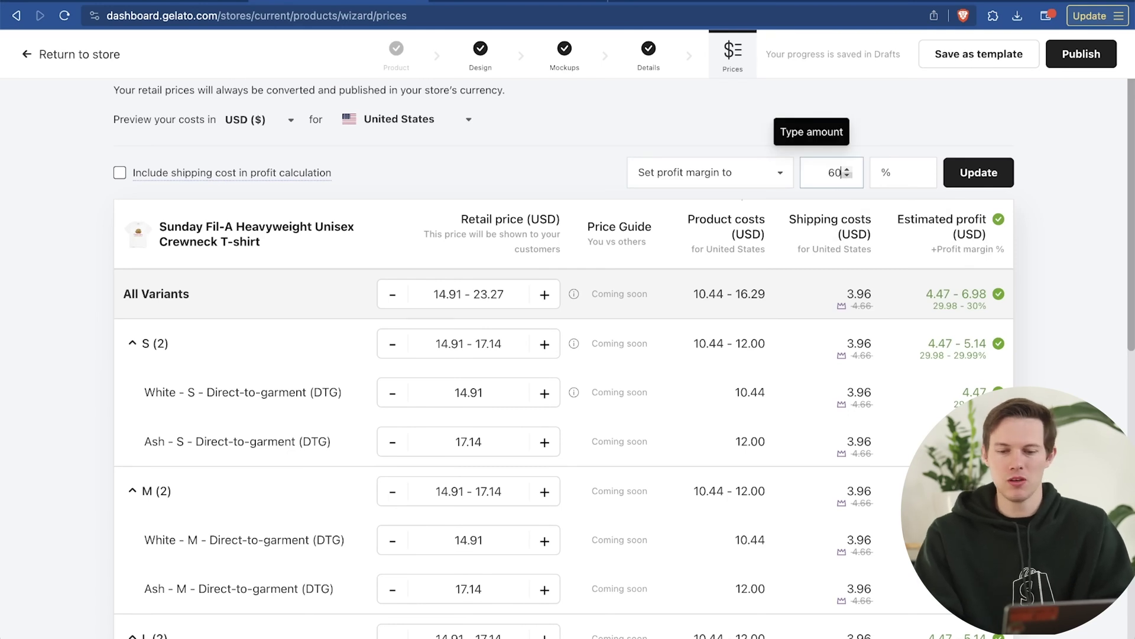
click(991, 179)
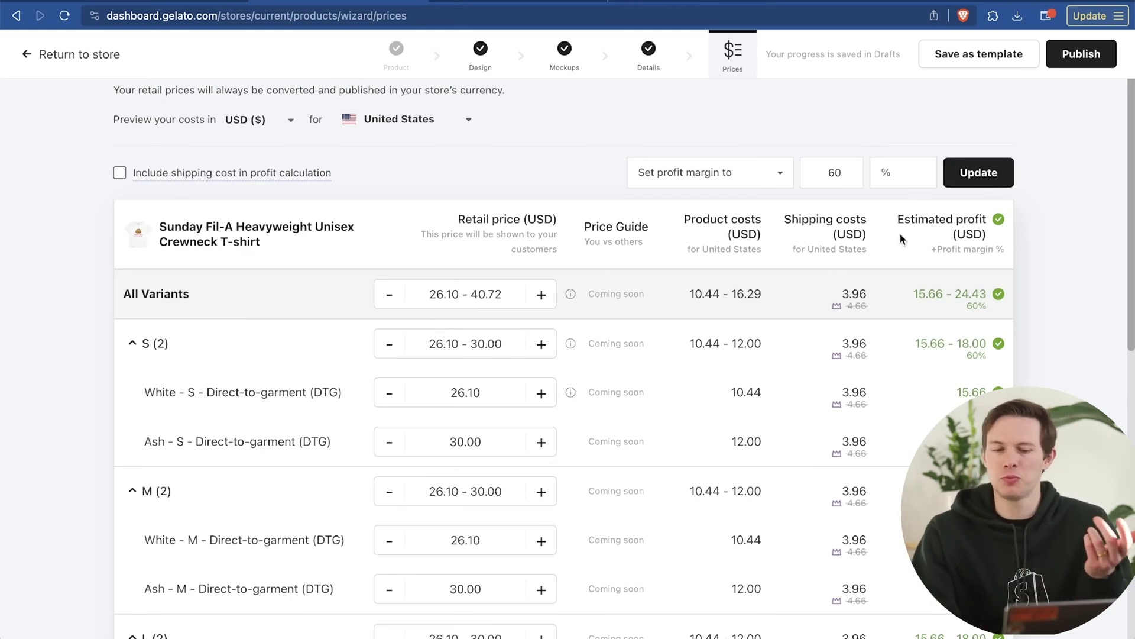
Step: Set the profit margin for all T-shirt variants to 50% and update the retail prices
click(839, 173)
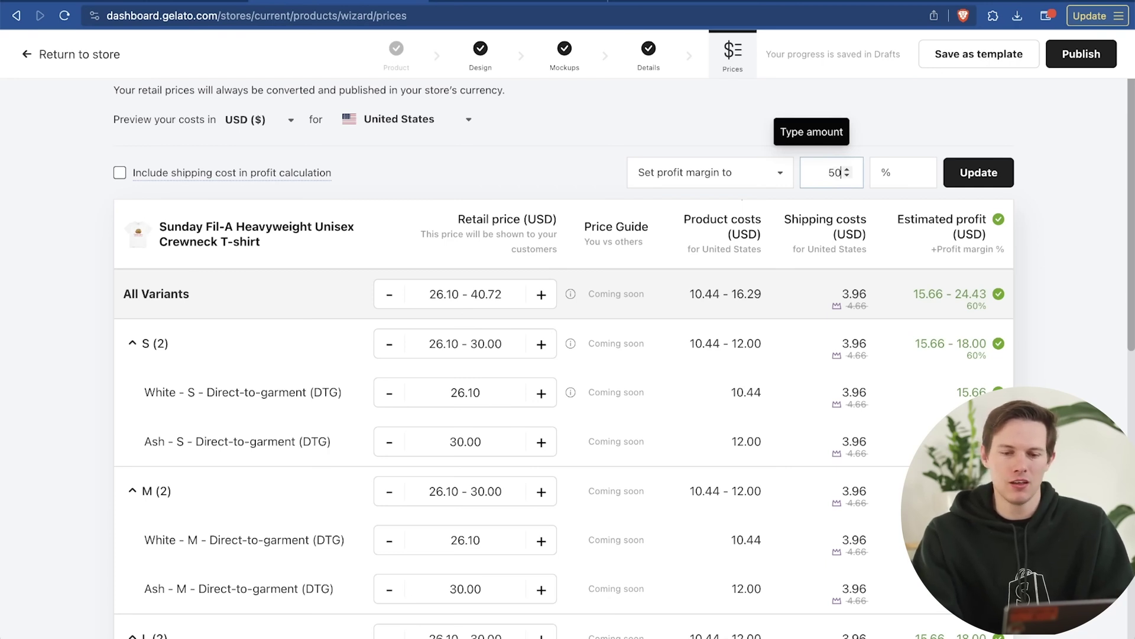
text(50)
click(979, 172)
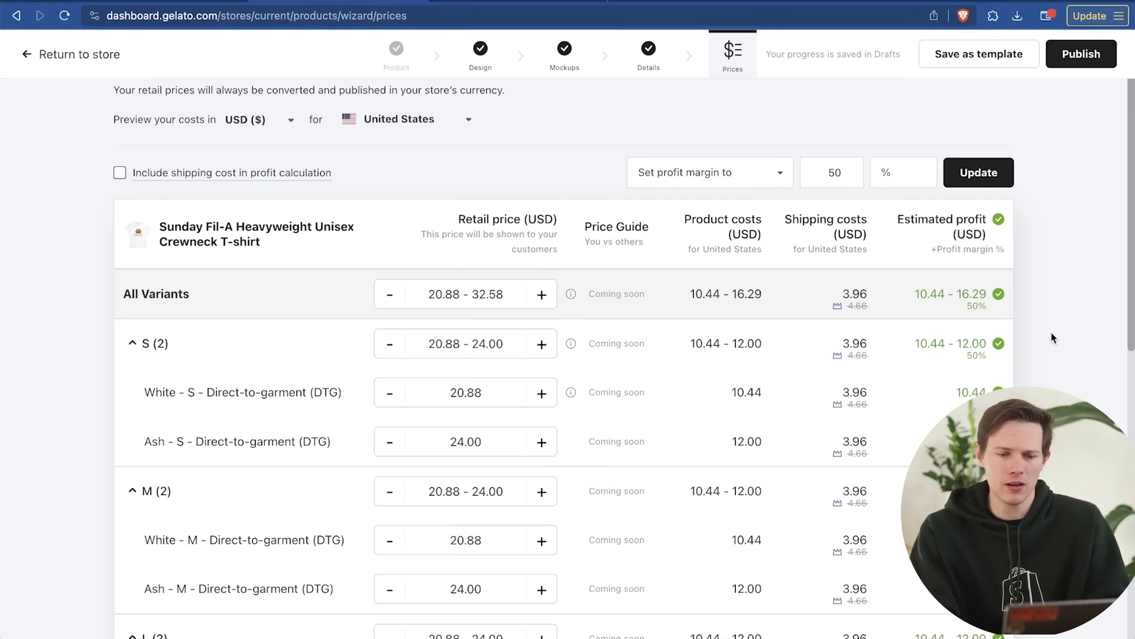
Step: Review the retail prices across all sizes and set the white size S variant's price to 24.00 USD
scroll(467, 286, down, 2)
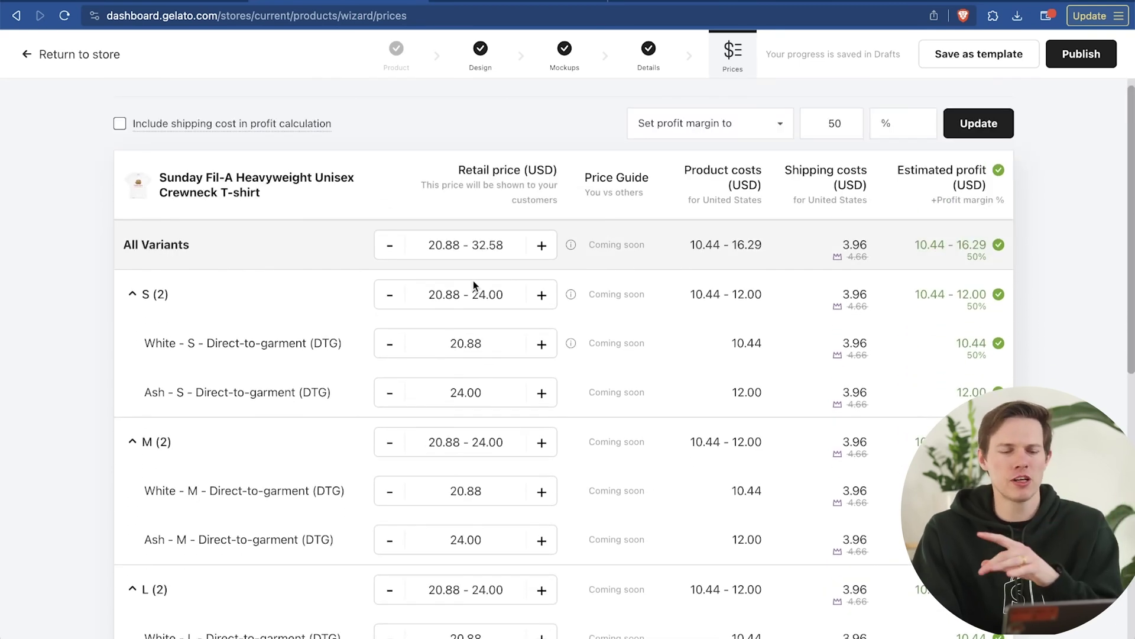
scroll(329, 361, down, 6)
scroll(329, 358, down, 3)
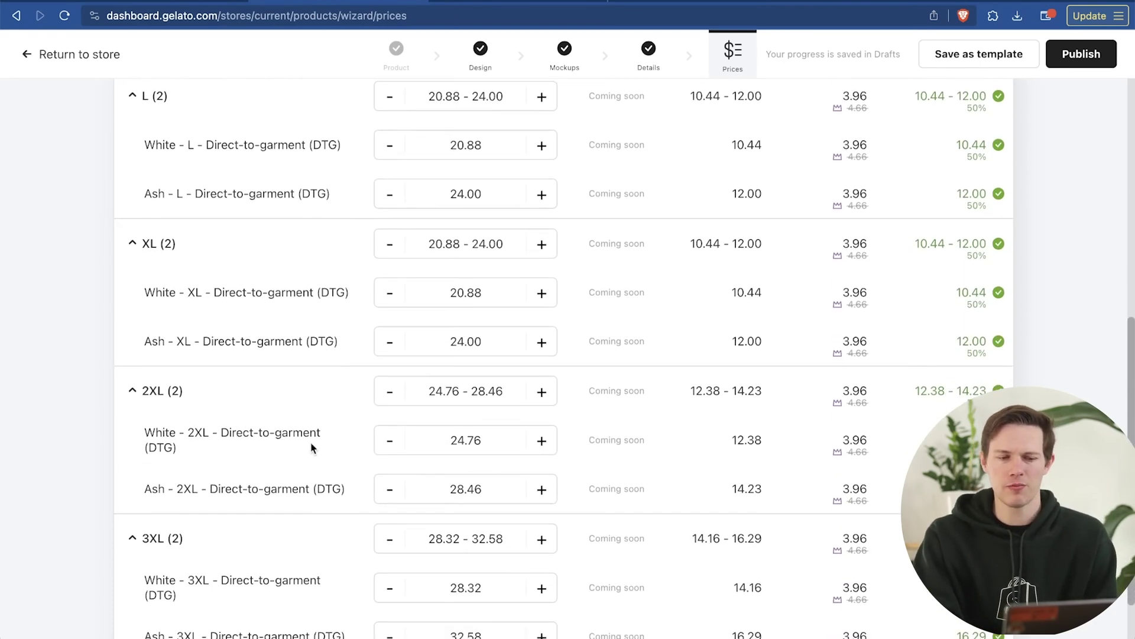
scroll(312, 444, down, 2)
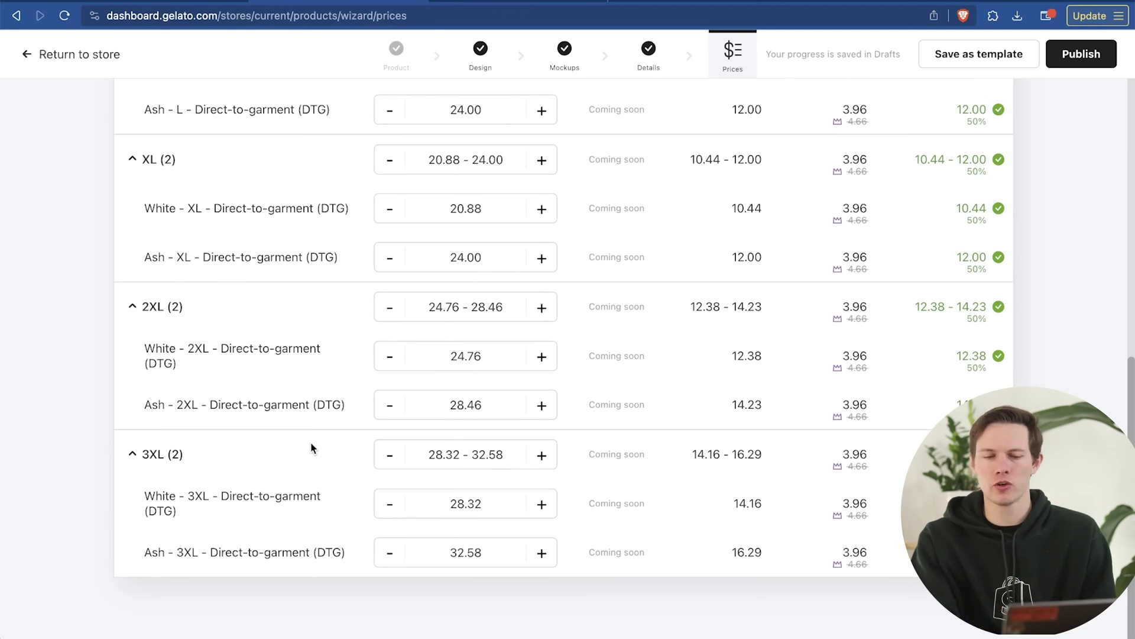
scroll(312, 447, up, 7)
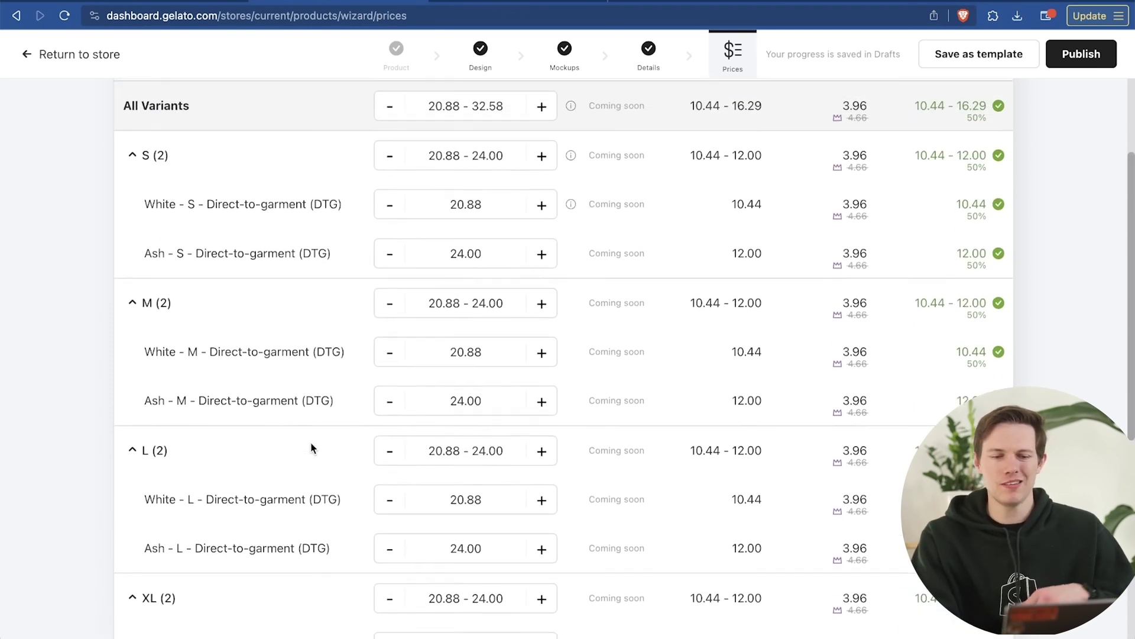
scroll(312, 446, up, 2)
click(475, 284)
drag(464, 284, 414, 289)
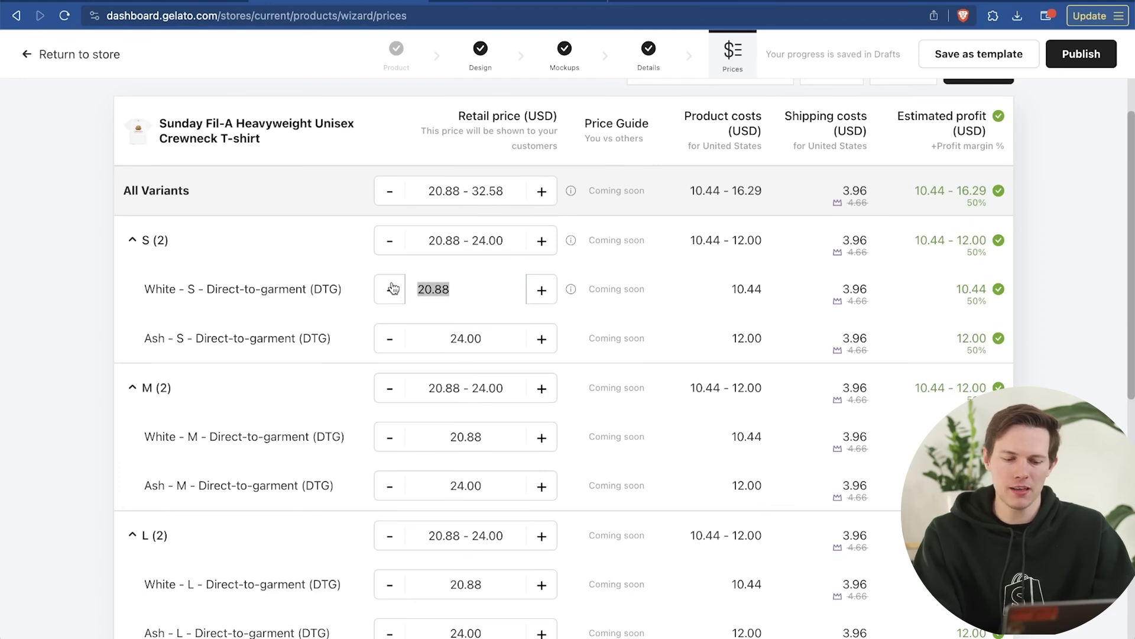
text(24)
click(336, 313)
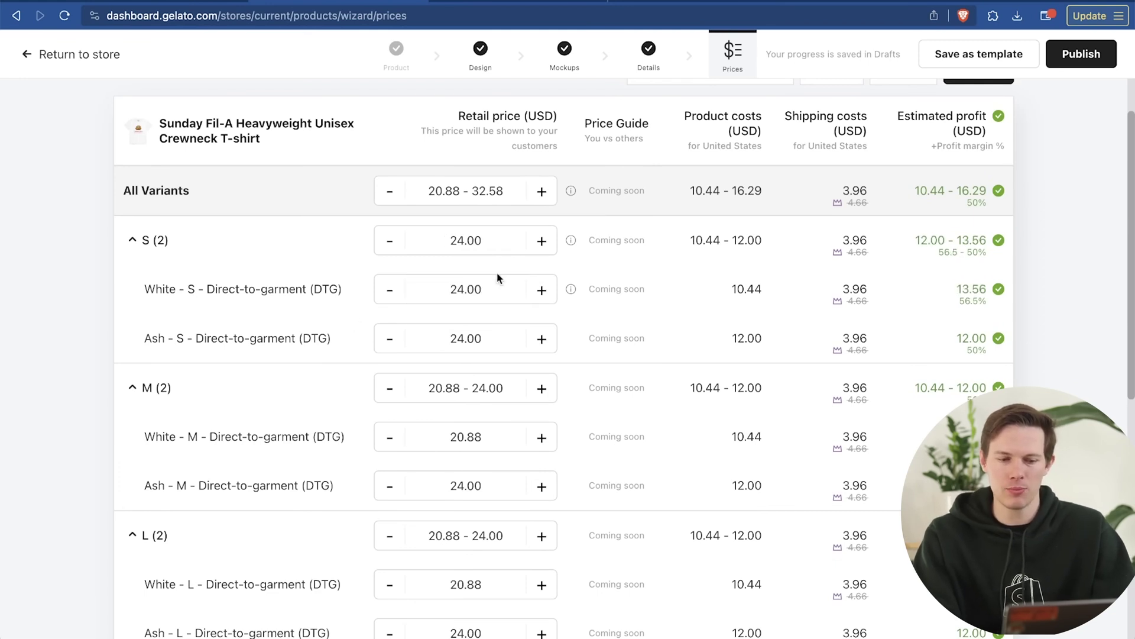
Step: Set the retail prices of the M, L and XL size groups to 24.00 USD each
click(513, 392)
text(24)
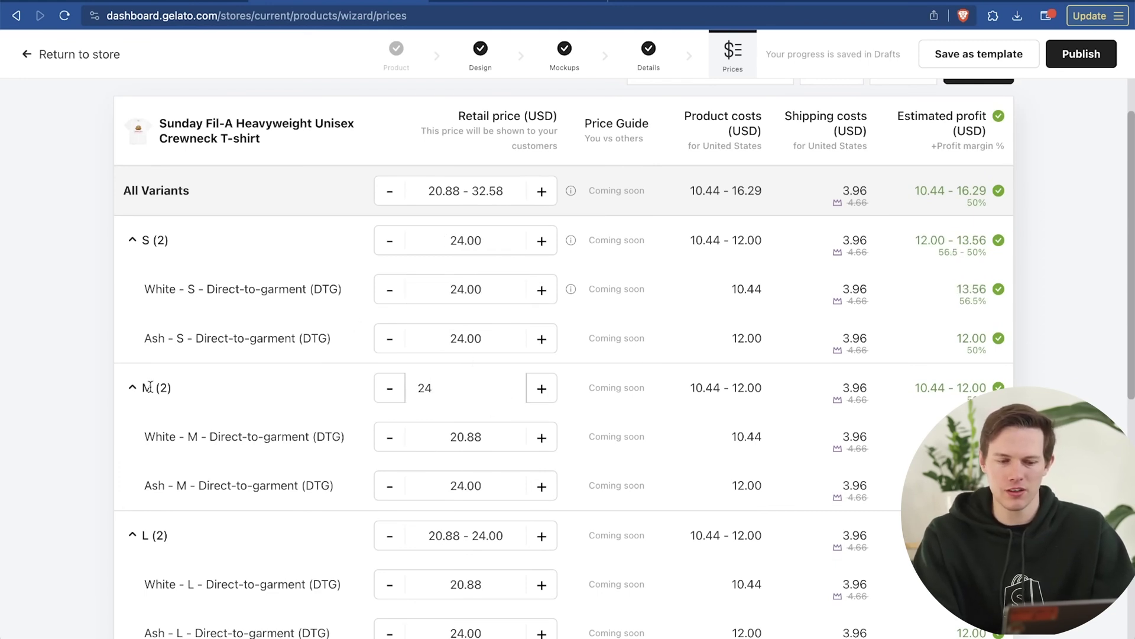
key(Return)
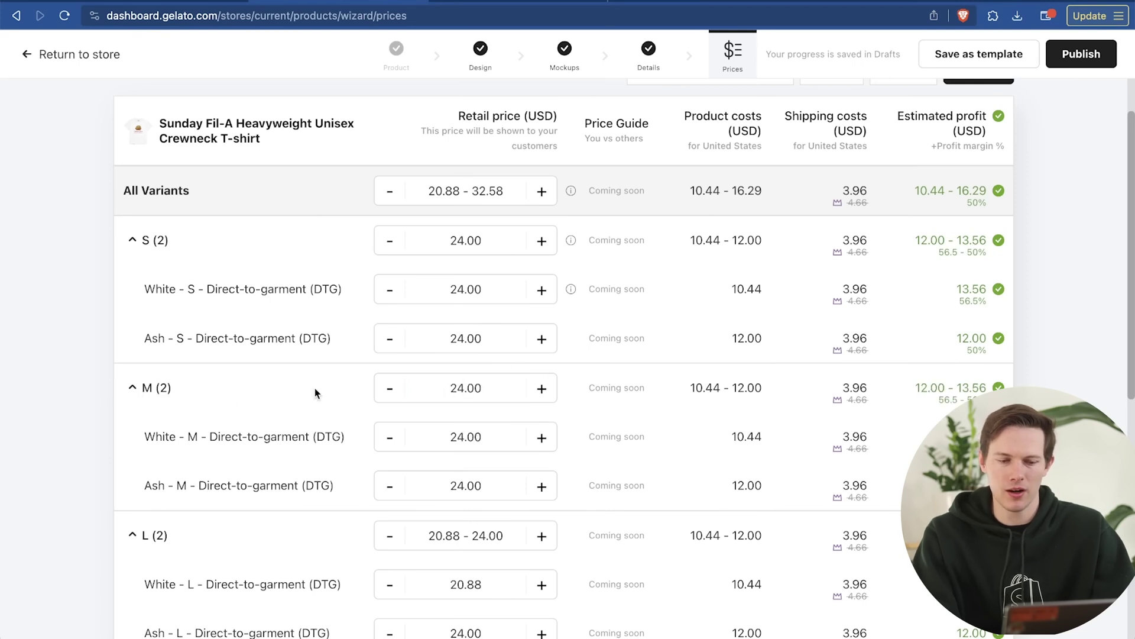
scroll(205, 426, down, 2)
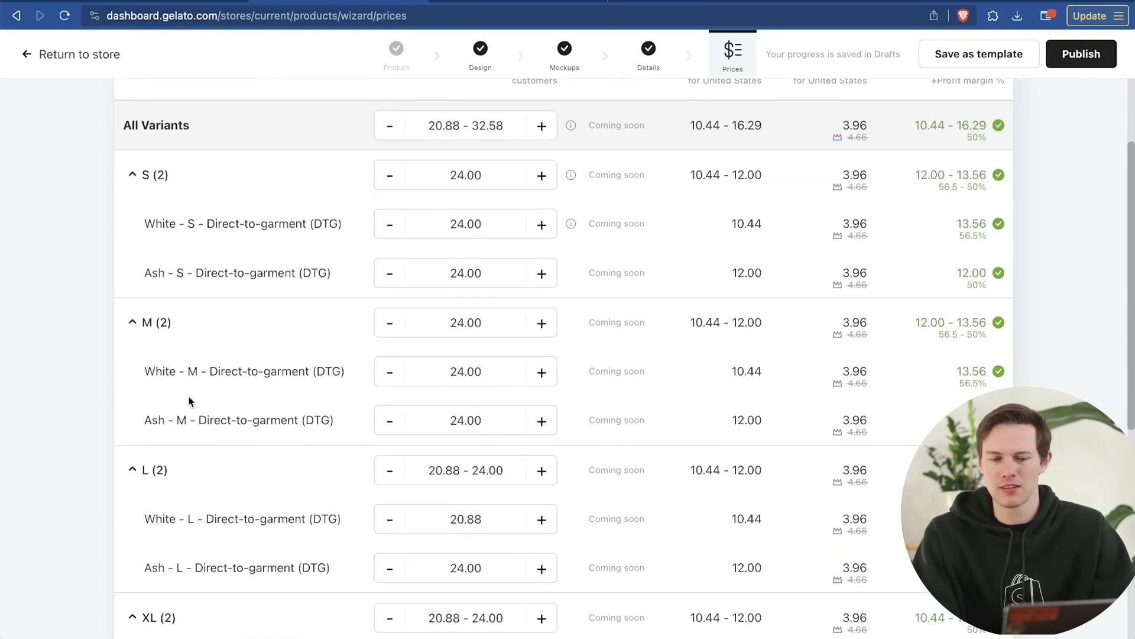
click(473, 467)
text(24)
key(Return)
scroll(414, 473, down, 5)
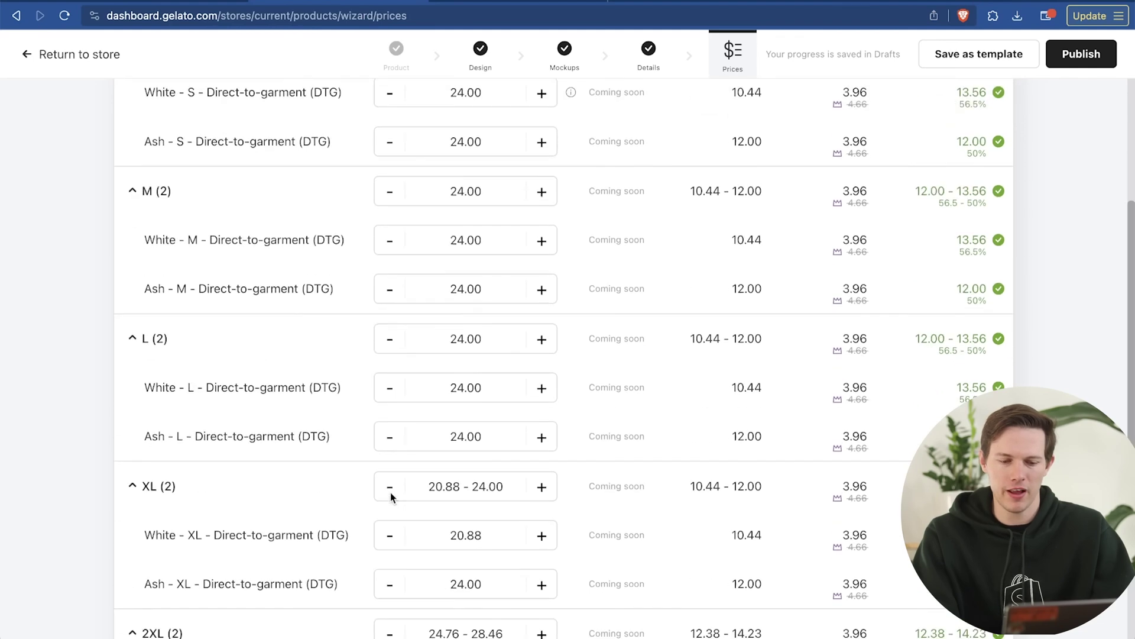
scroll(477, 416, down, 2)
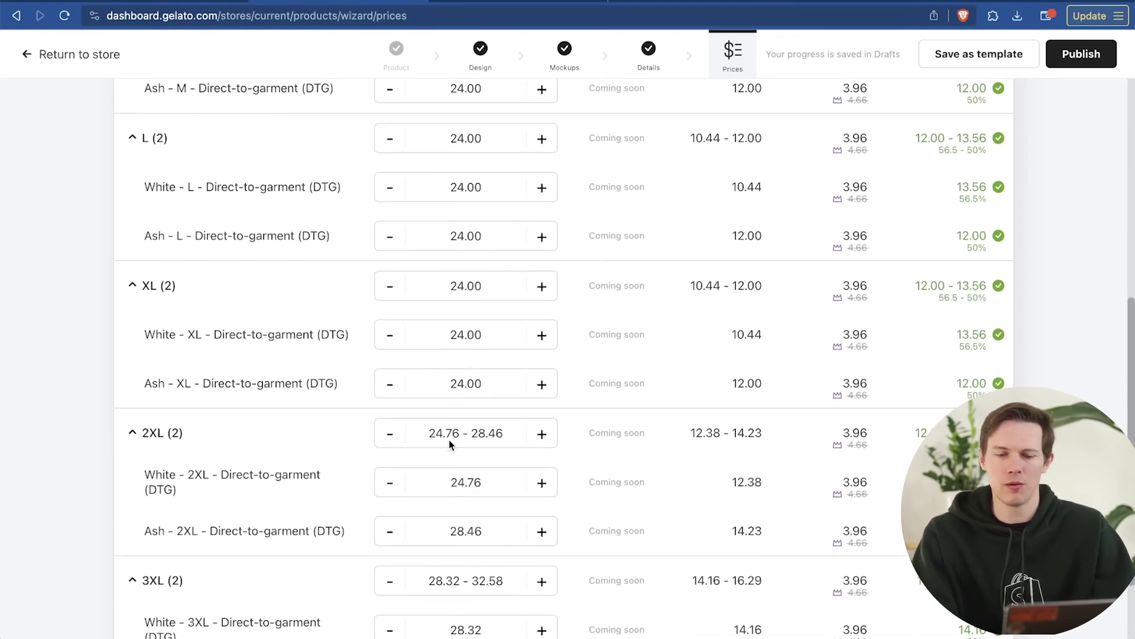
Step: Check the retail prices of all variants and publish the T-shirt to the store
scroll(832, 428, up, 7)
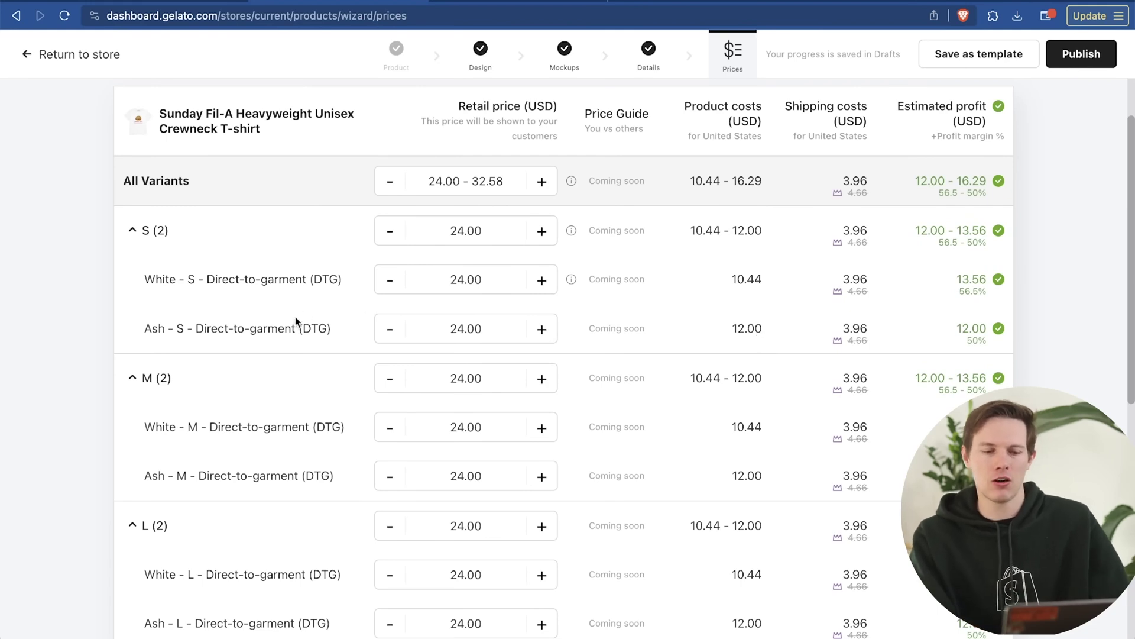
scroll(581, 335, down, 2)
scroll(582, 336, down, 7)
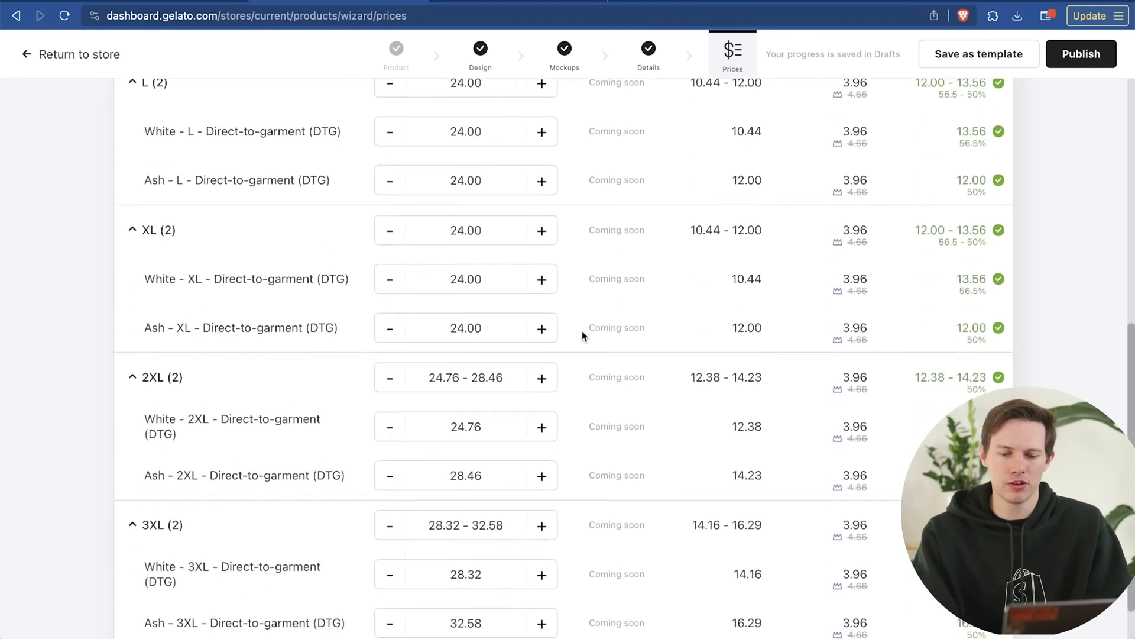
scroll(582, 336, up, 12)
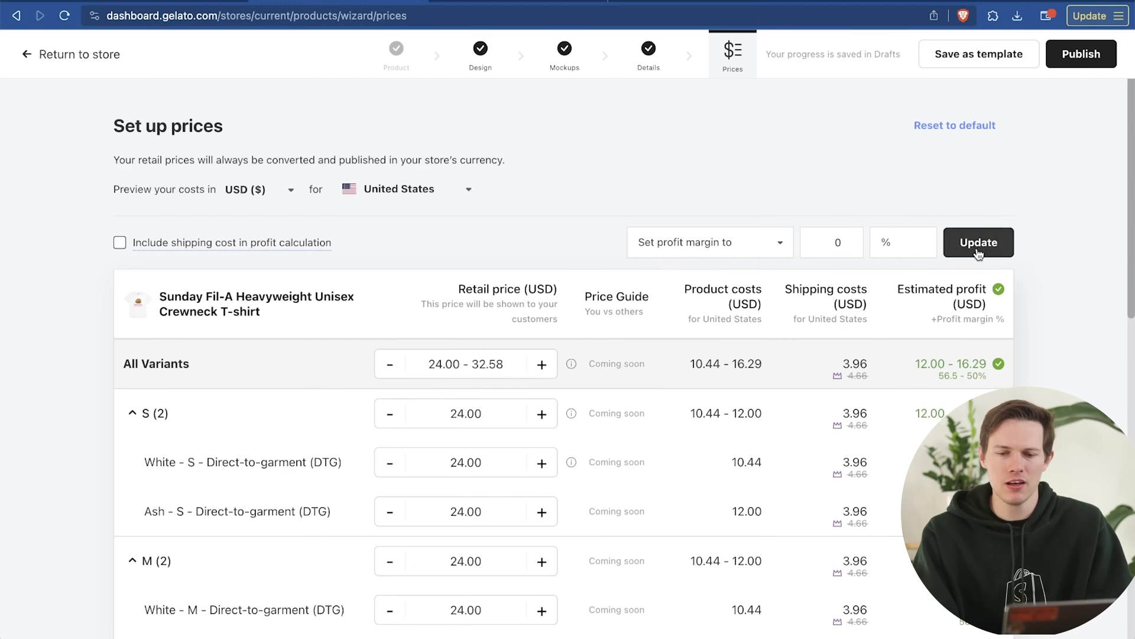
click(1086, 62)
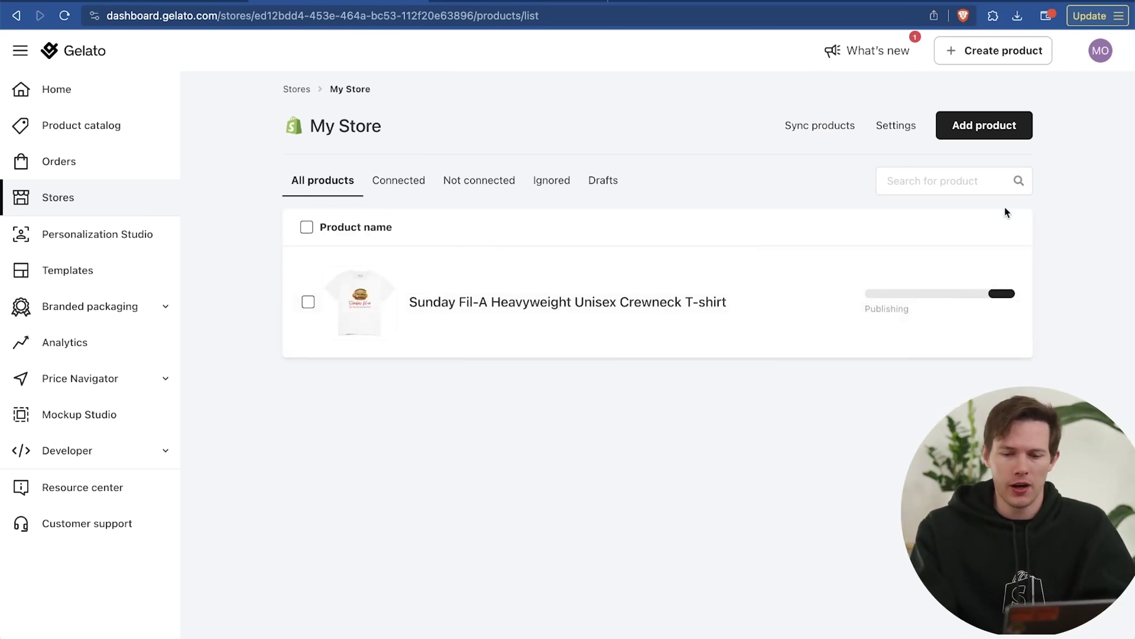
Step: Start adding another single product from the catalog and open the Phone cases category
click(974, 130)
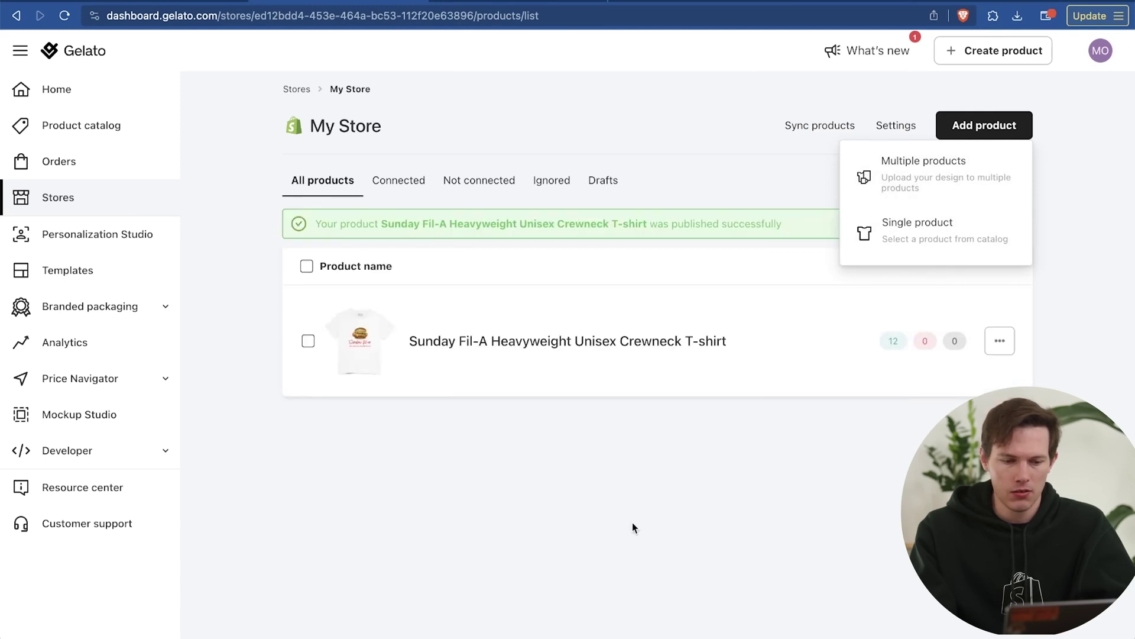
click(633, 523)
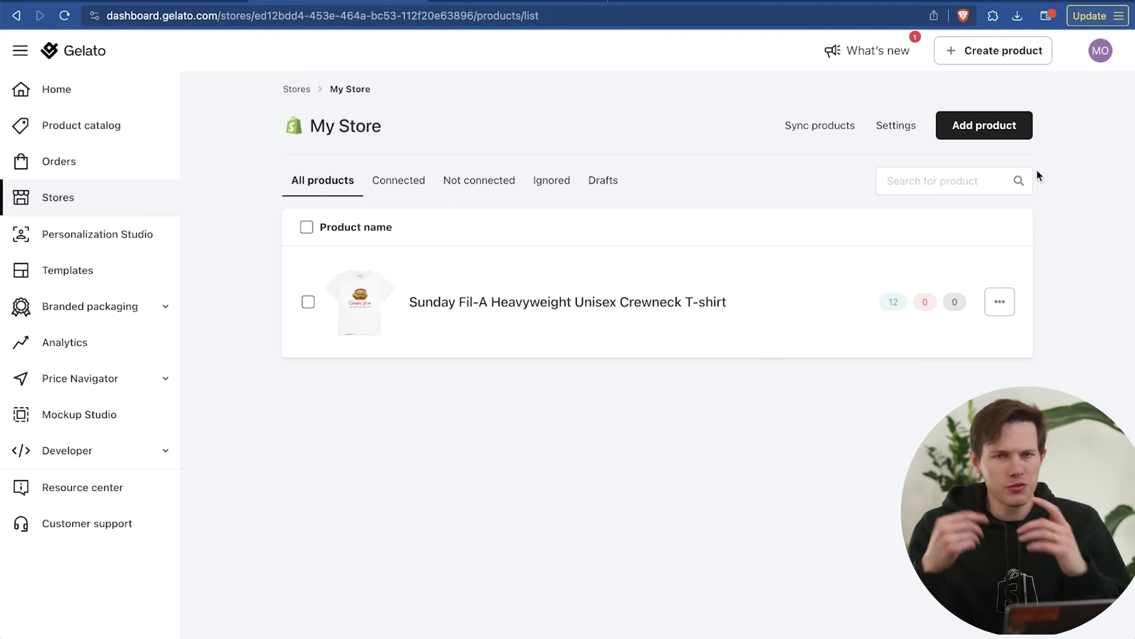
click(984, 125)
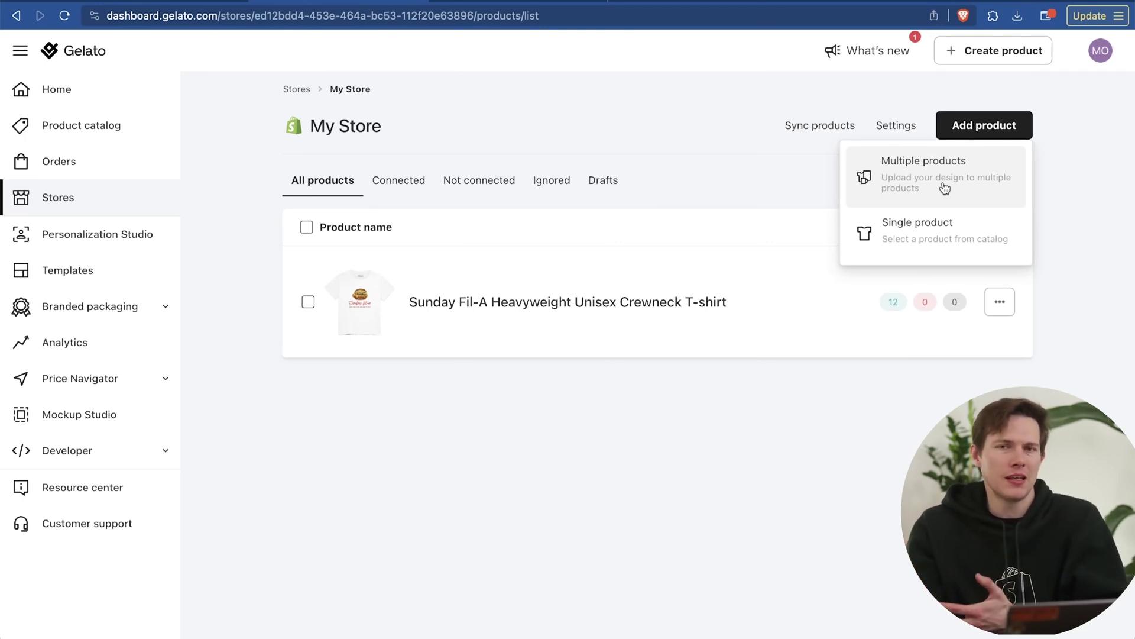
click(955, 254)
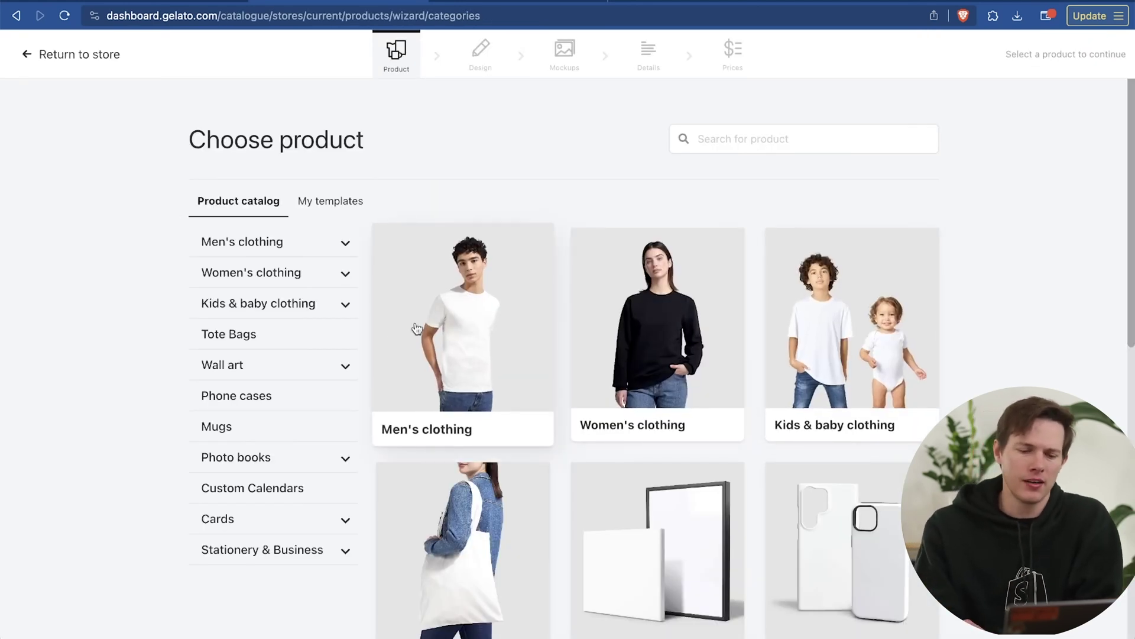
scroll(129, 416, down, 3)
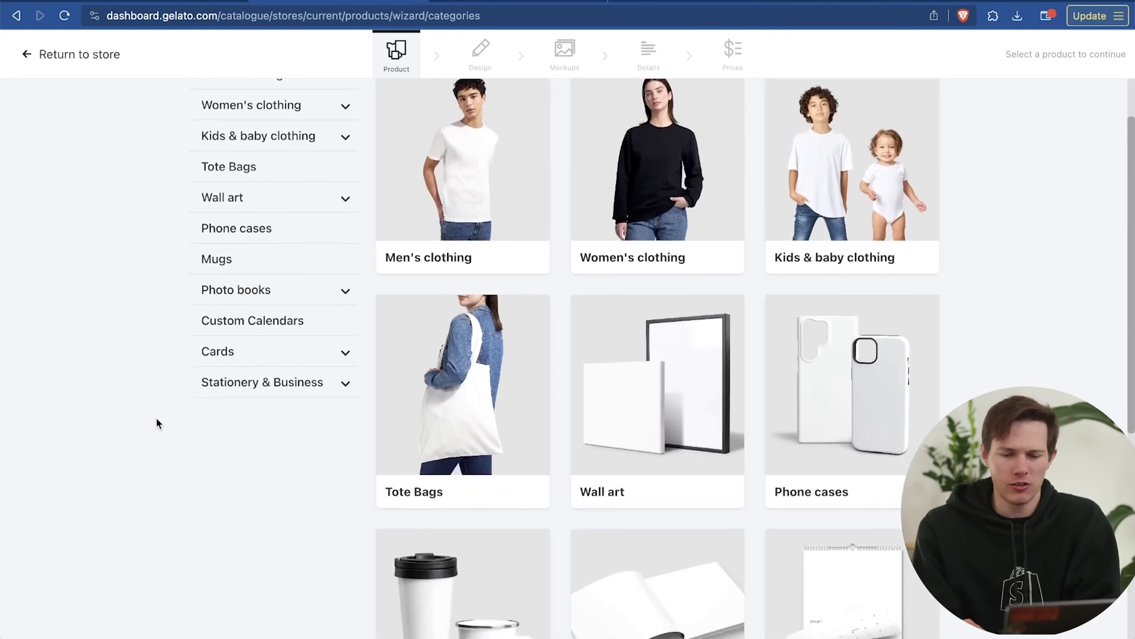
click(876, 458)
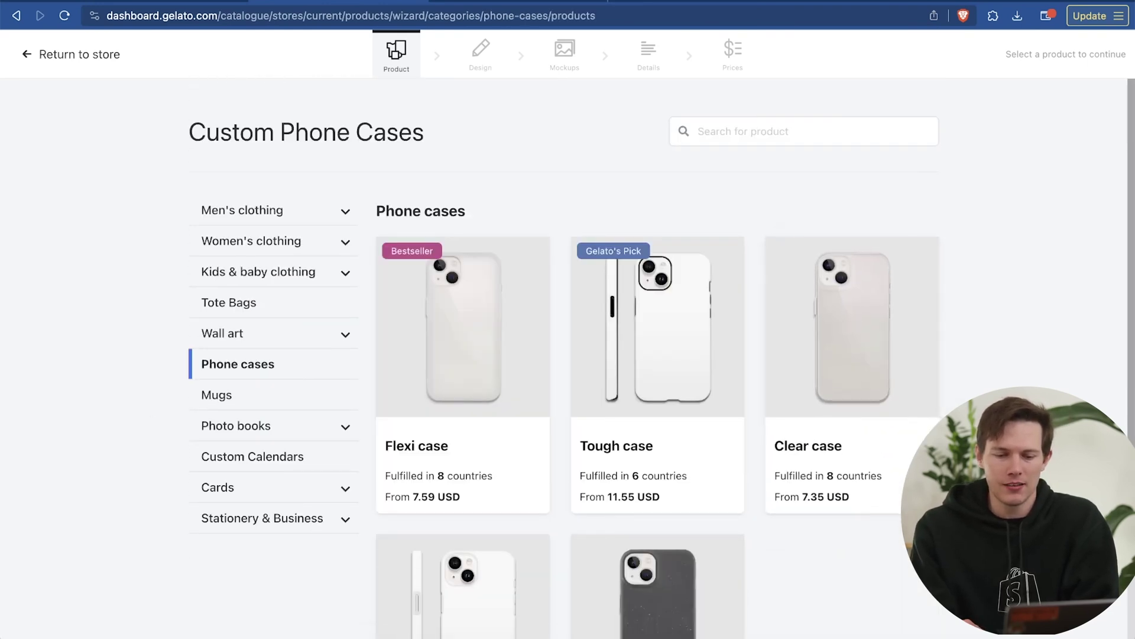
Step: Choose the Tough case as the product and select the Apple iPhone 14 Pro model as a variant
scroll(564, 352, down, 4)
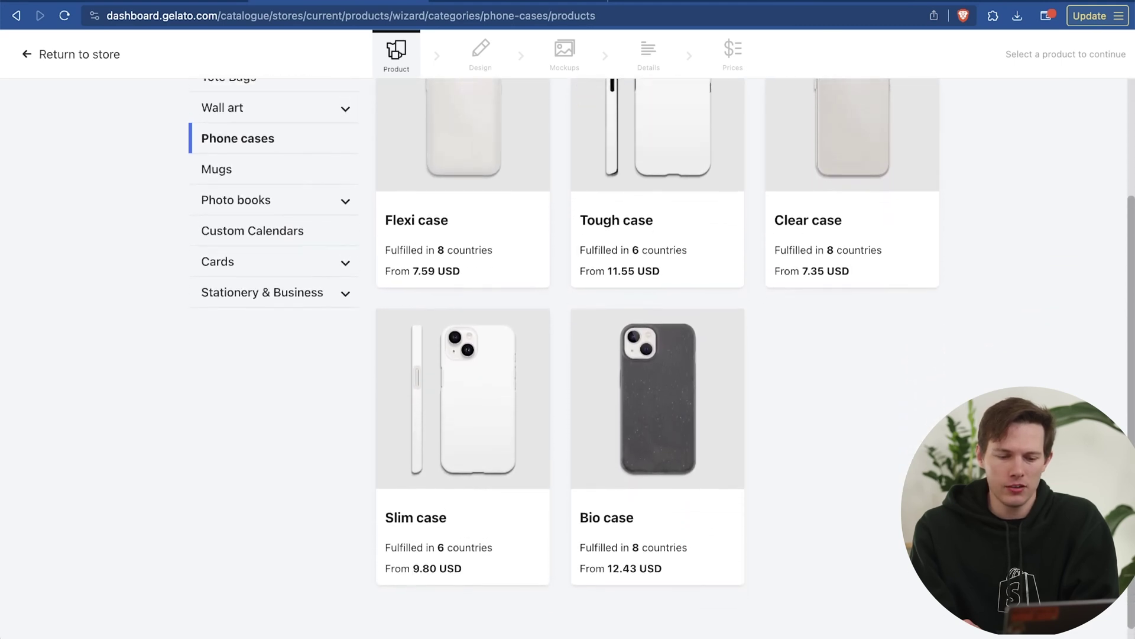
scroll(793, 444, up, 2)
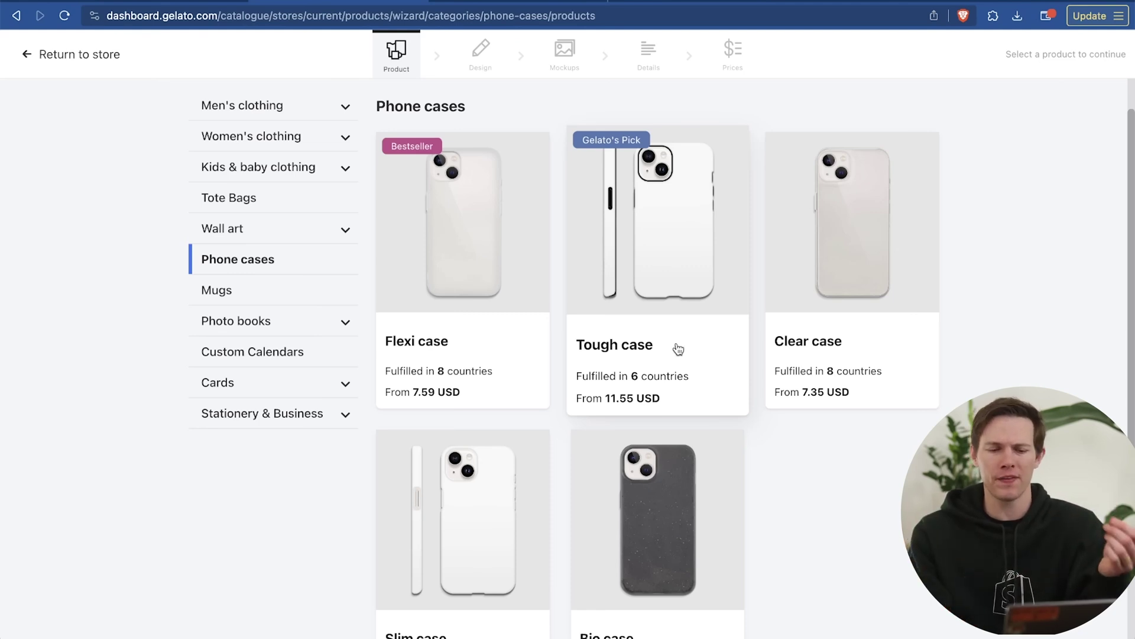
click(682, 296)
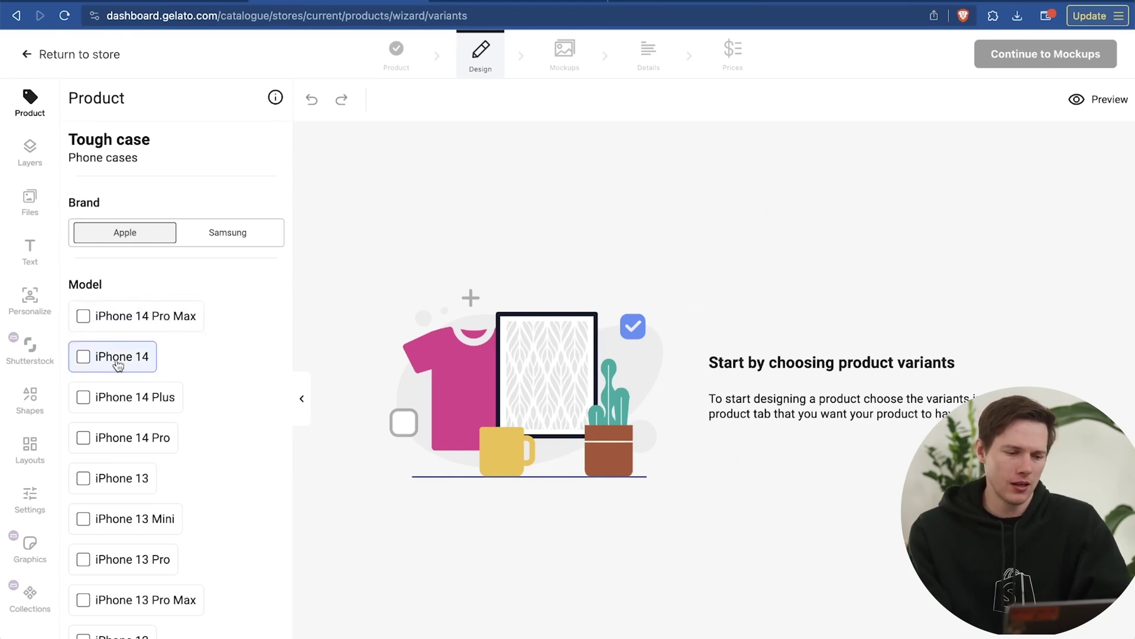
scroll(172, 401, down, 1)
click(145, 409)
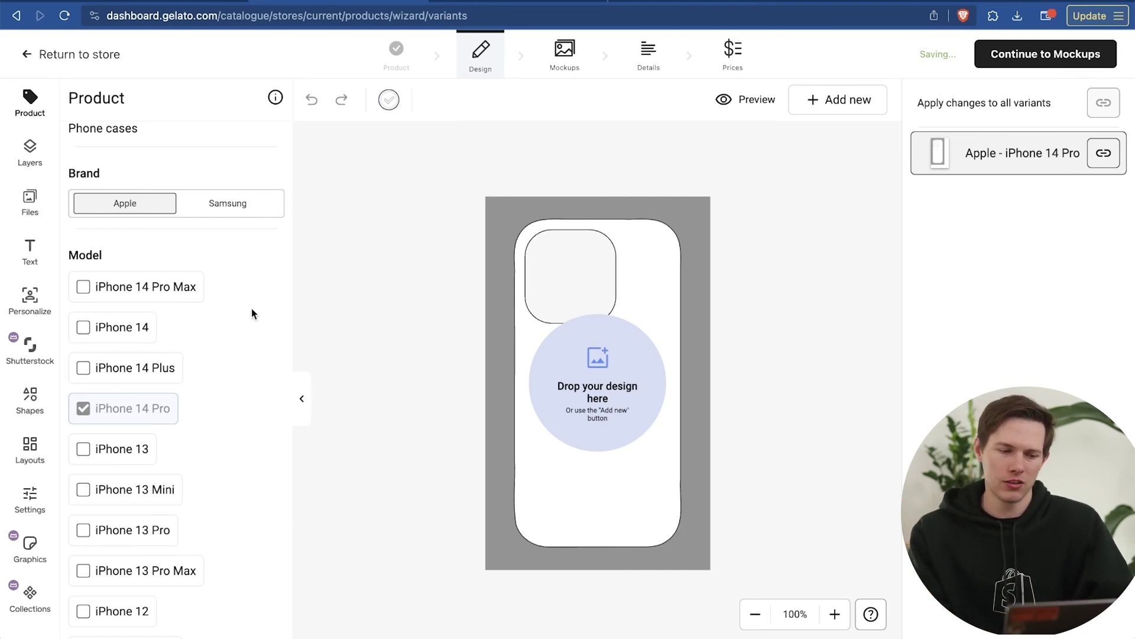
scroll(158, 459, down, 6)
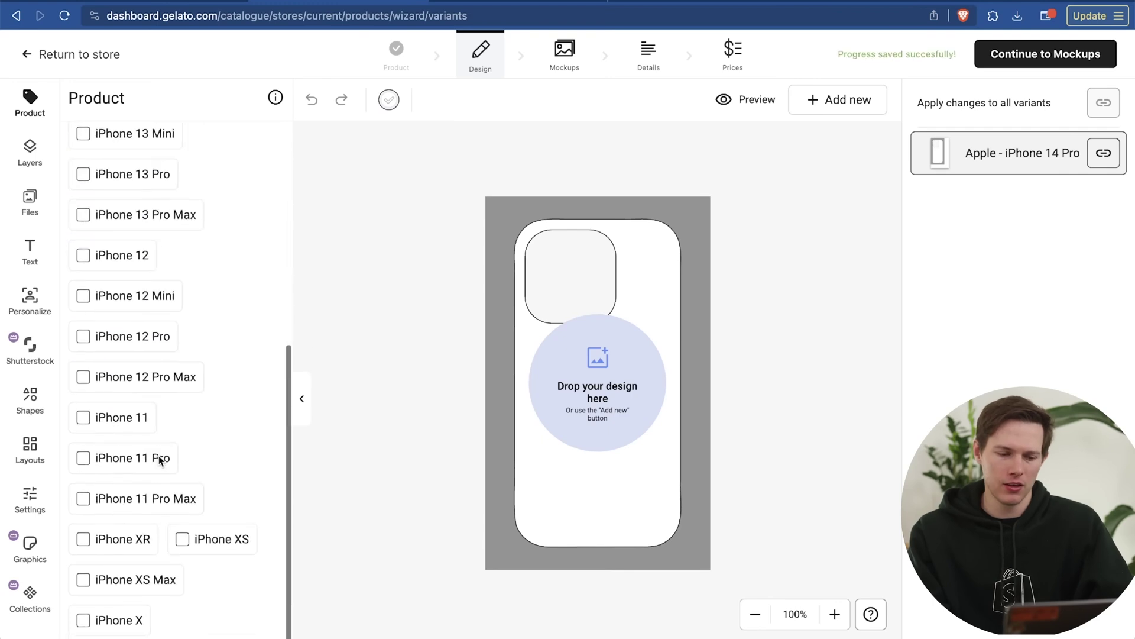
Step: Place the uploaded Sunday fil-a design on the phone case, shrink it to fit and centre it below the camera cutout
scroll(158, 459, up, 7)
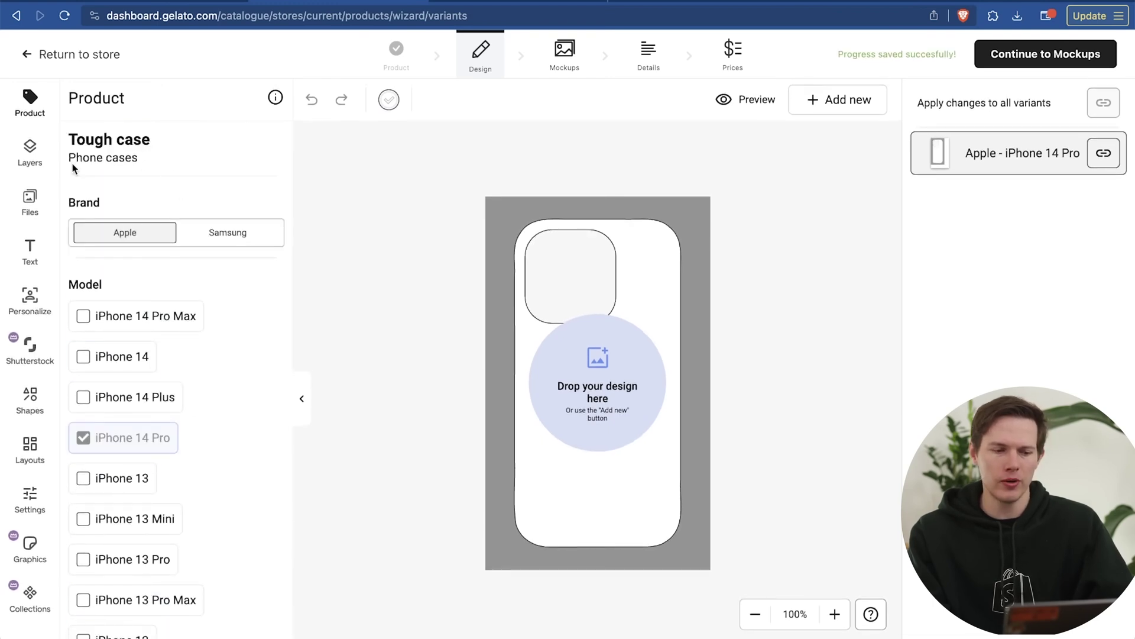
click(29, 201)
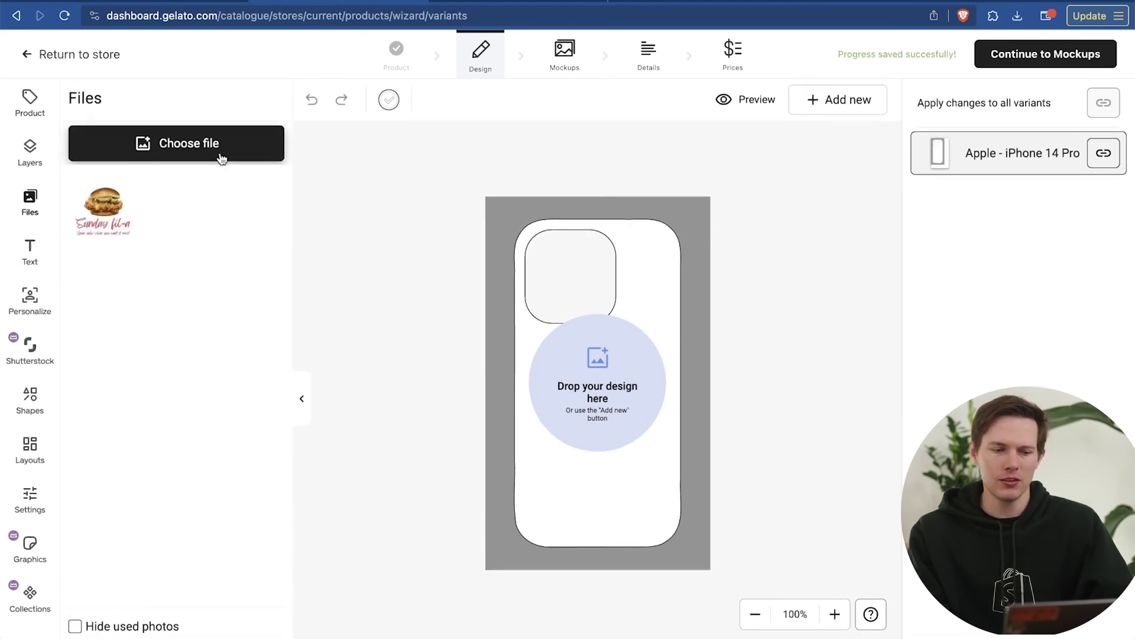
drag(104, 208, 591, 384)
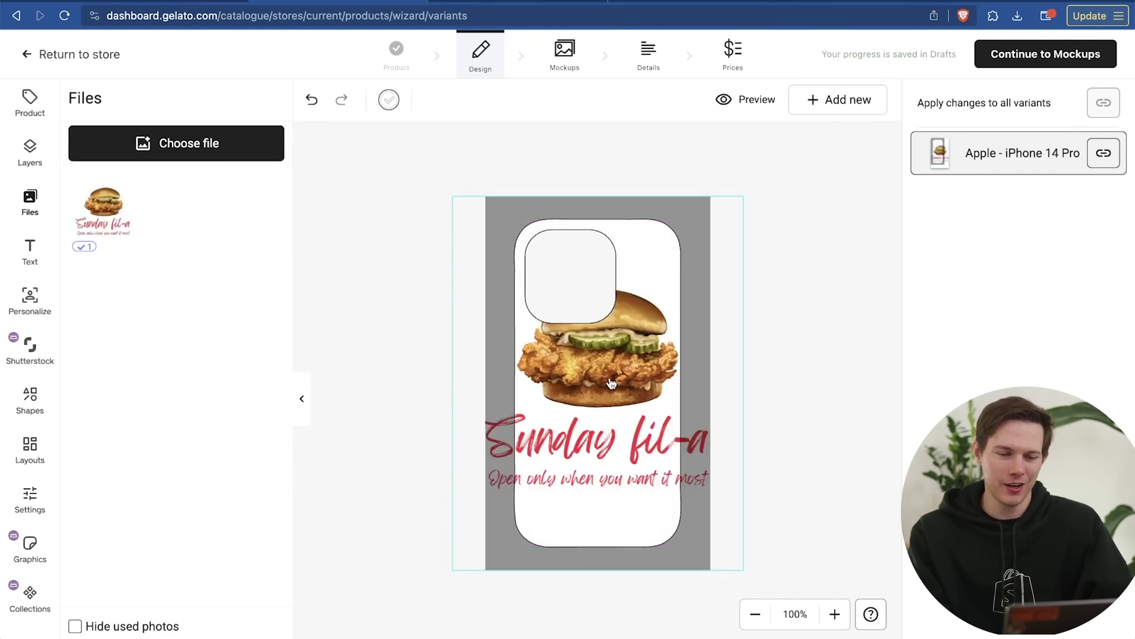
click(615, 389)
drag(765, 218, 641, 317)
drag(608, 407, 622, 372)
click(806, 407)
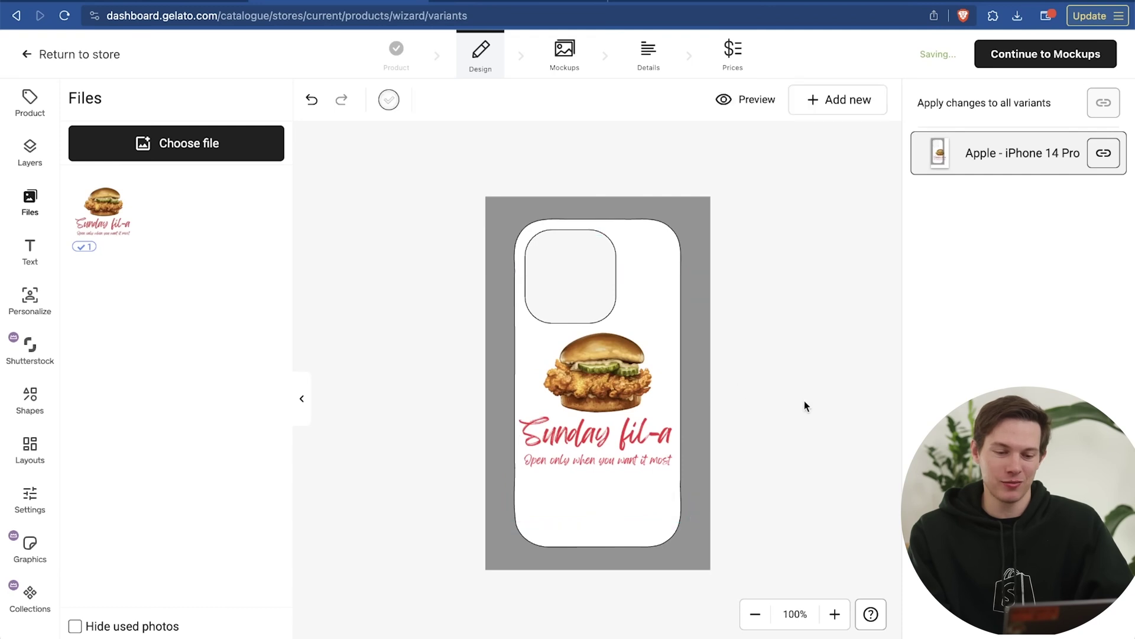
Step: Replace the phone case design with an uploaded Santrel Media wordmark, enlarged and rotated diagonally upward across the case
click(620, 404)
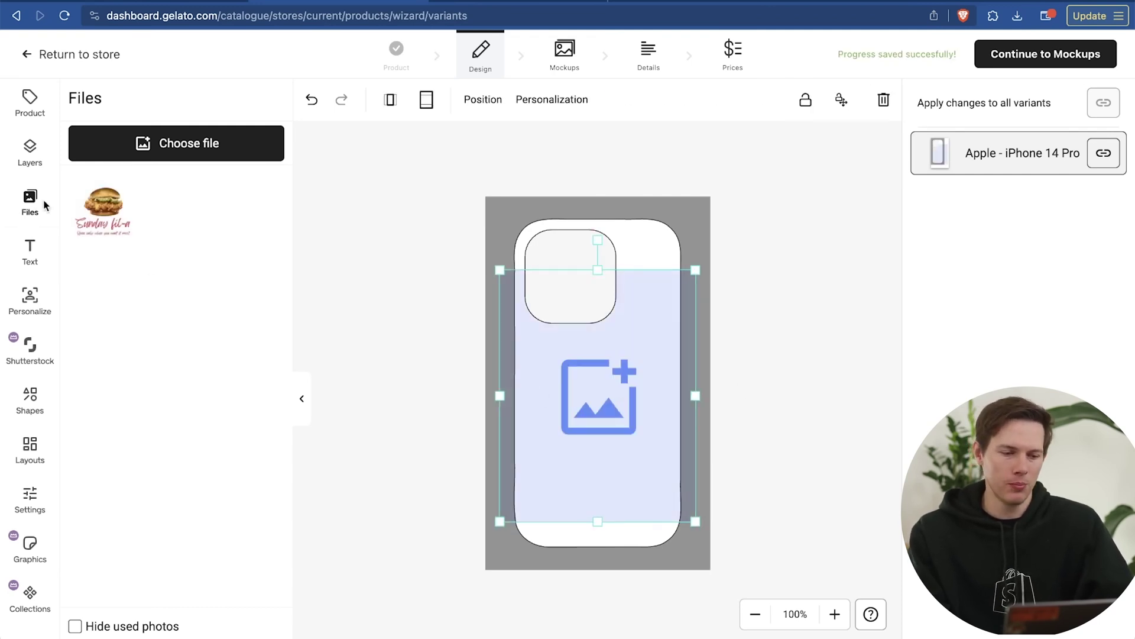
click(182, 142)
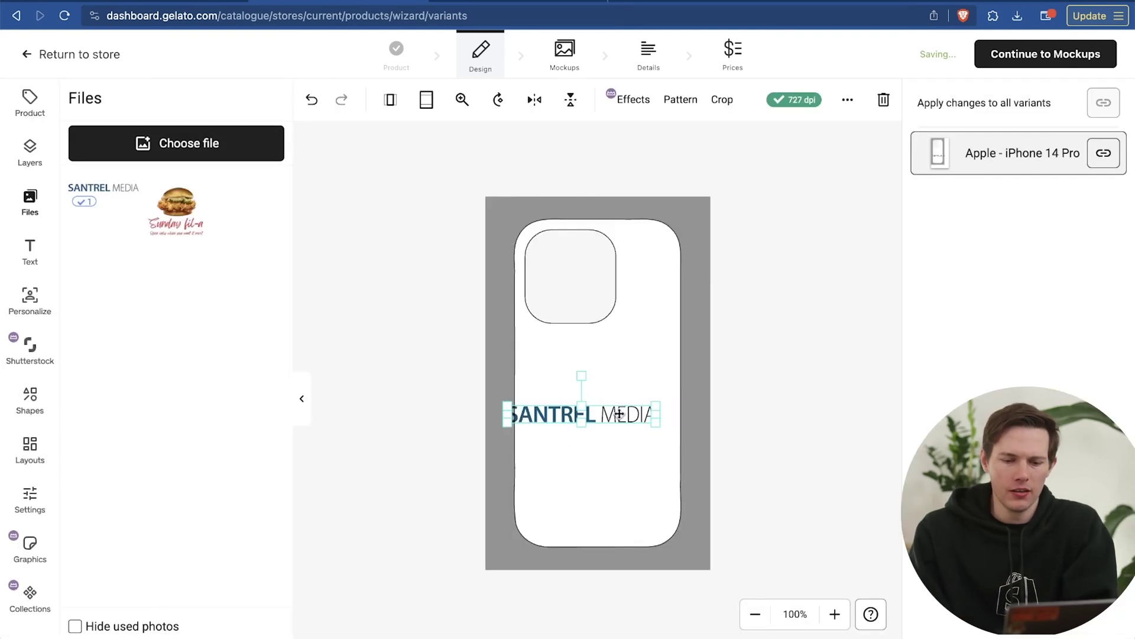
drag(619, 414, 636, 372)
drag(596, 331, 569, 356)
drag(649, 317, 704, 300)
drag(631, 314, 605, 367)
drag(653, 327, 615, 362)
click(707, 378)
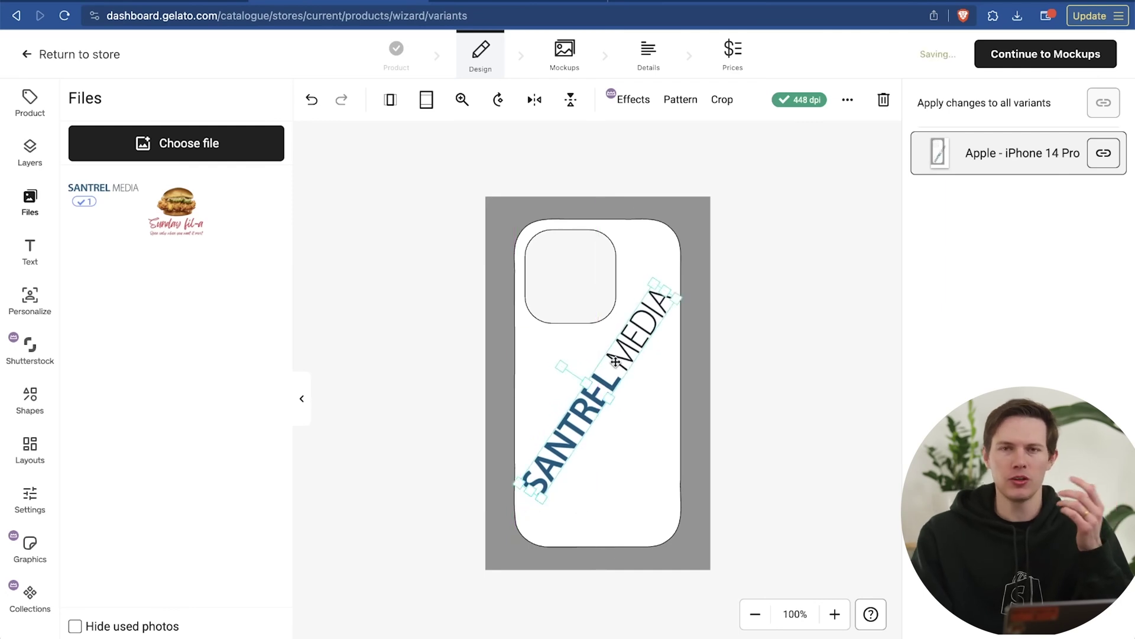
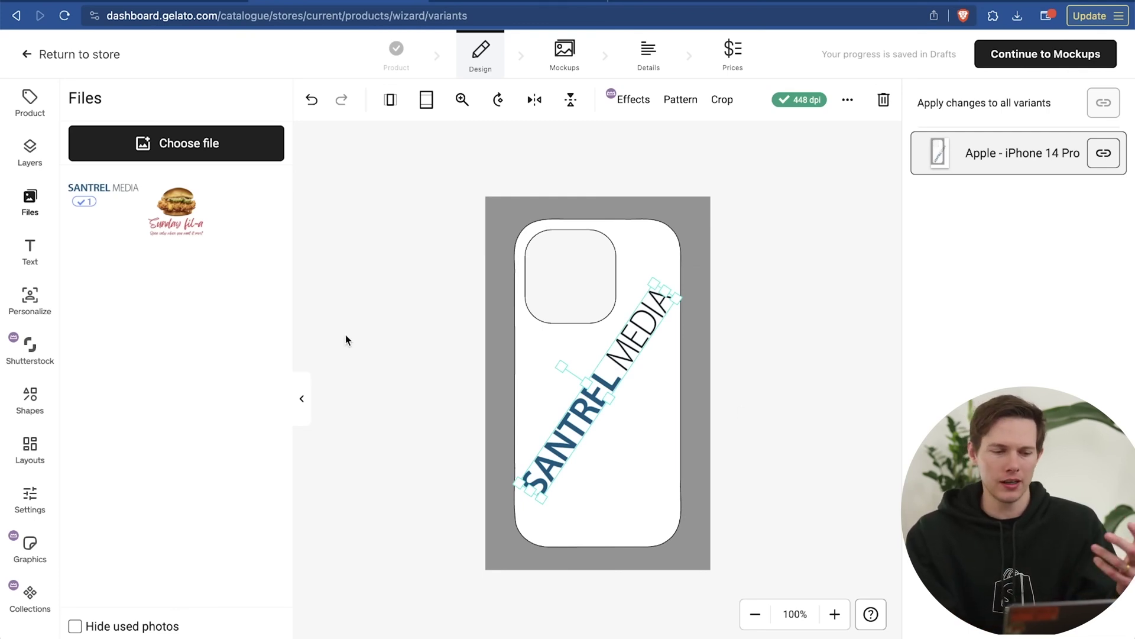
Step: Continue to the mockups, add the beige circle and grey stationery scenes to the selection, and download the selected mockups as JPG
click(1036, 52)
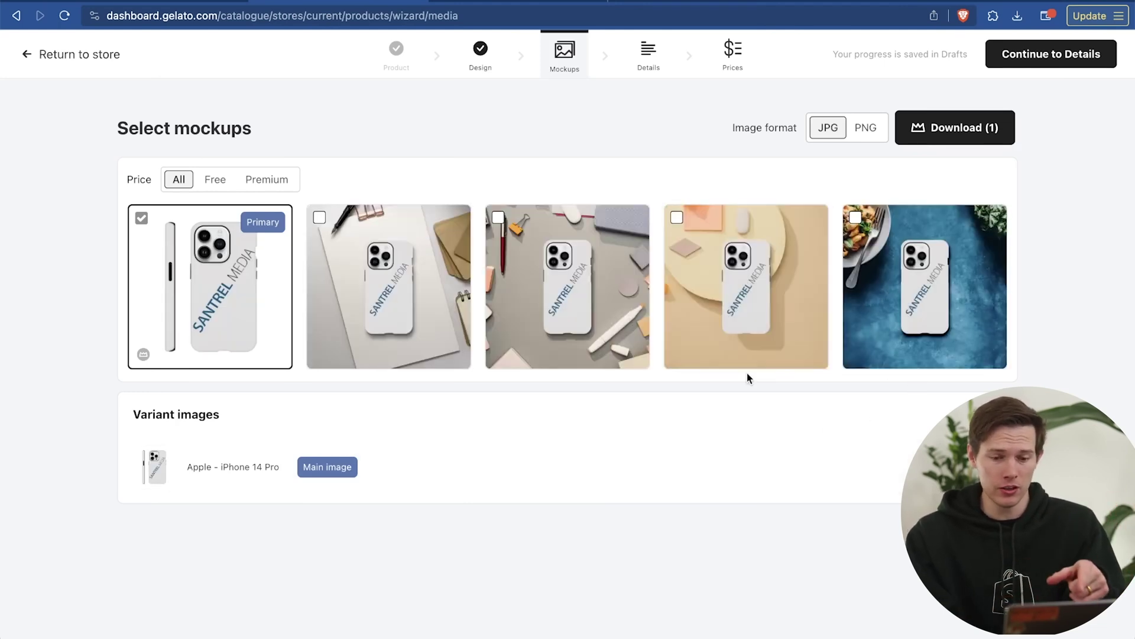
click(677, 218)
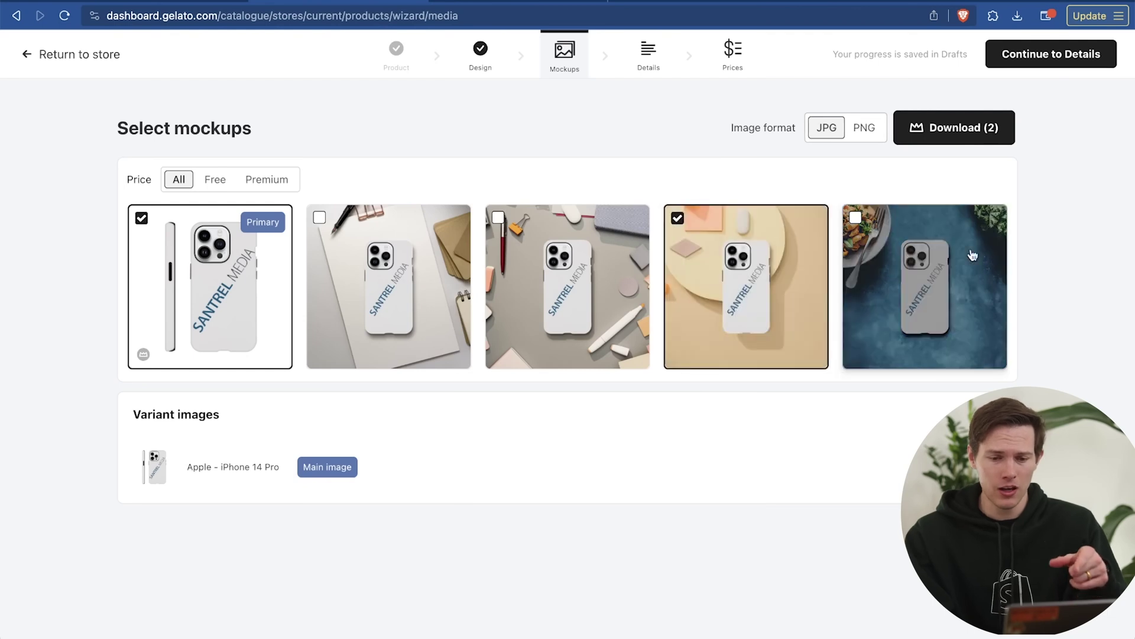
mouse_move(732, 358)
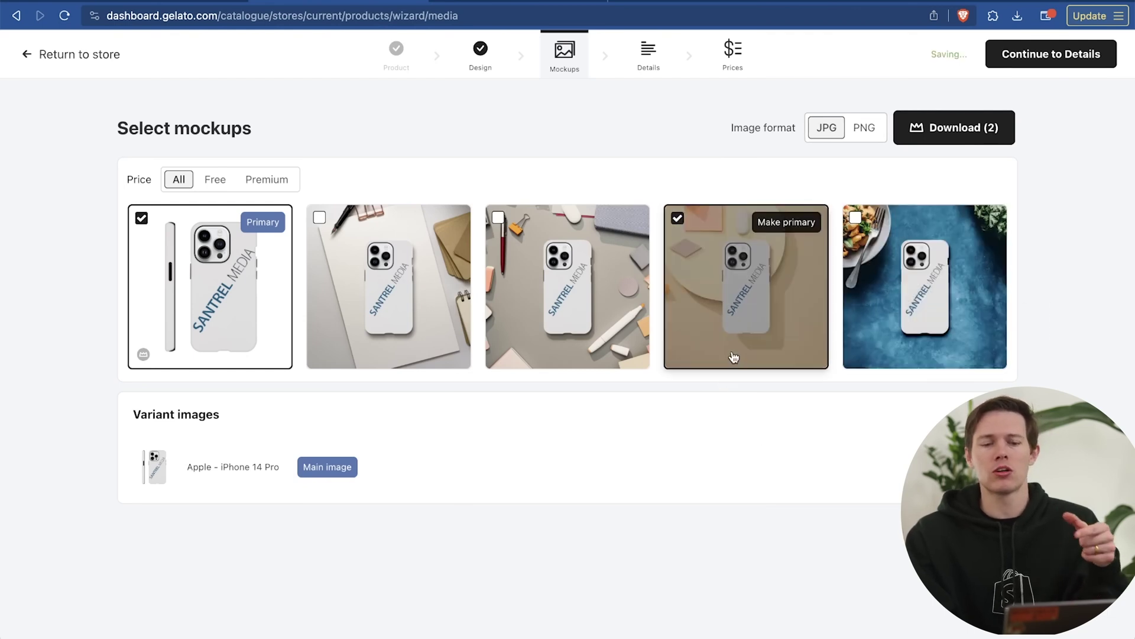
click(499, 218)
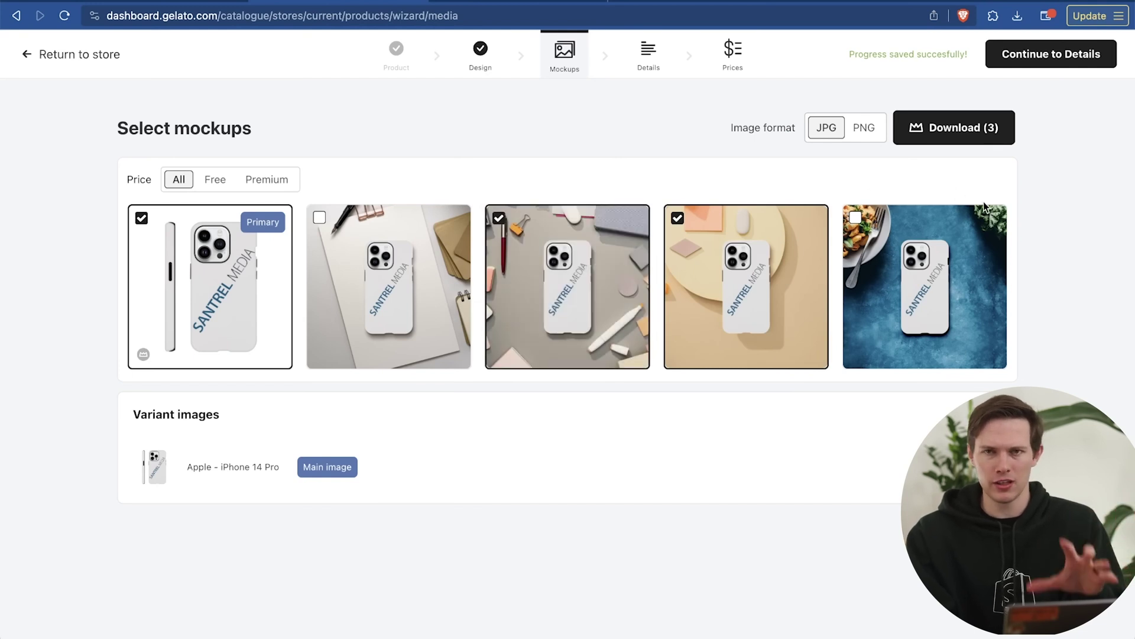
click(959, 126)
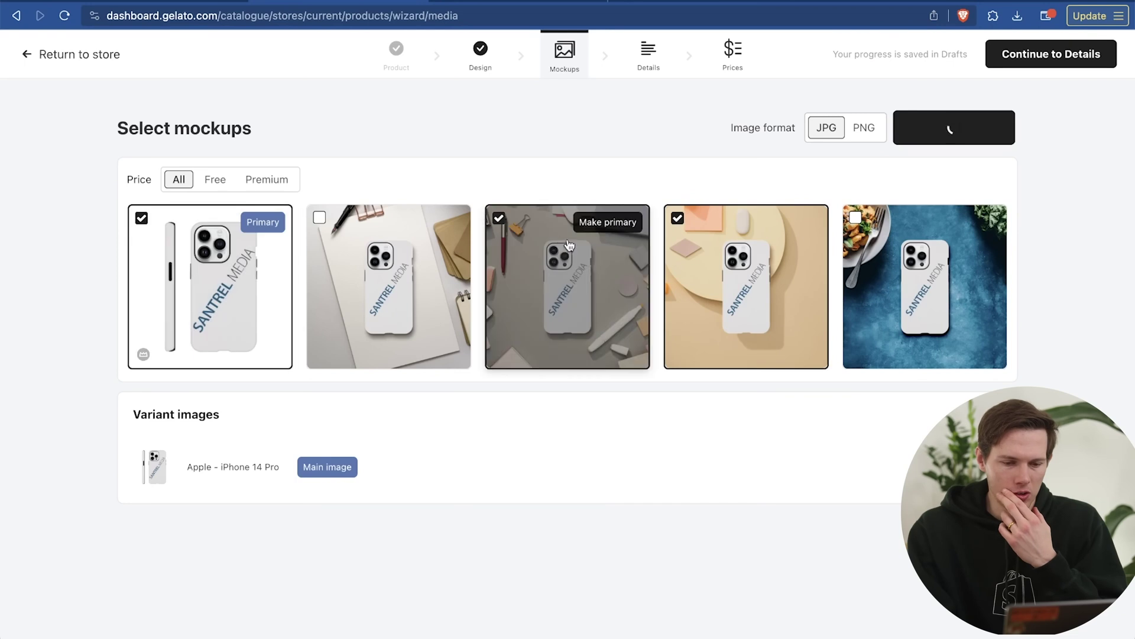
Step: Compare the beige and grey scenes as primary mockup and make the grey stationery scene the primary image
click(615, 227)
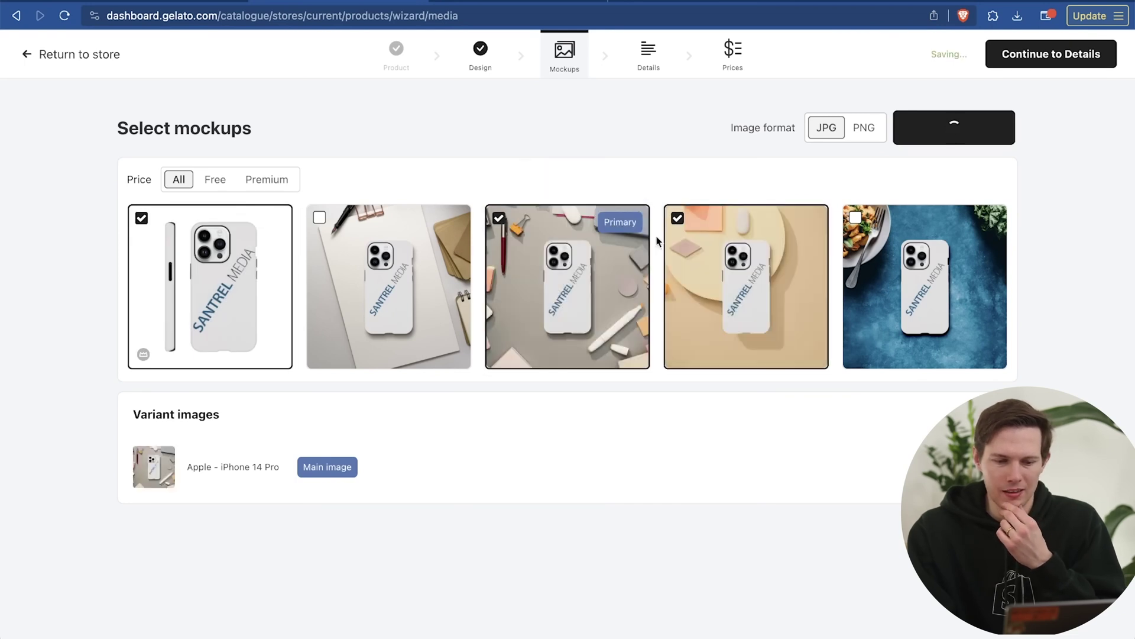
click(787, 224)
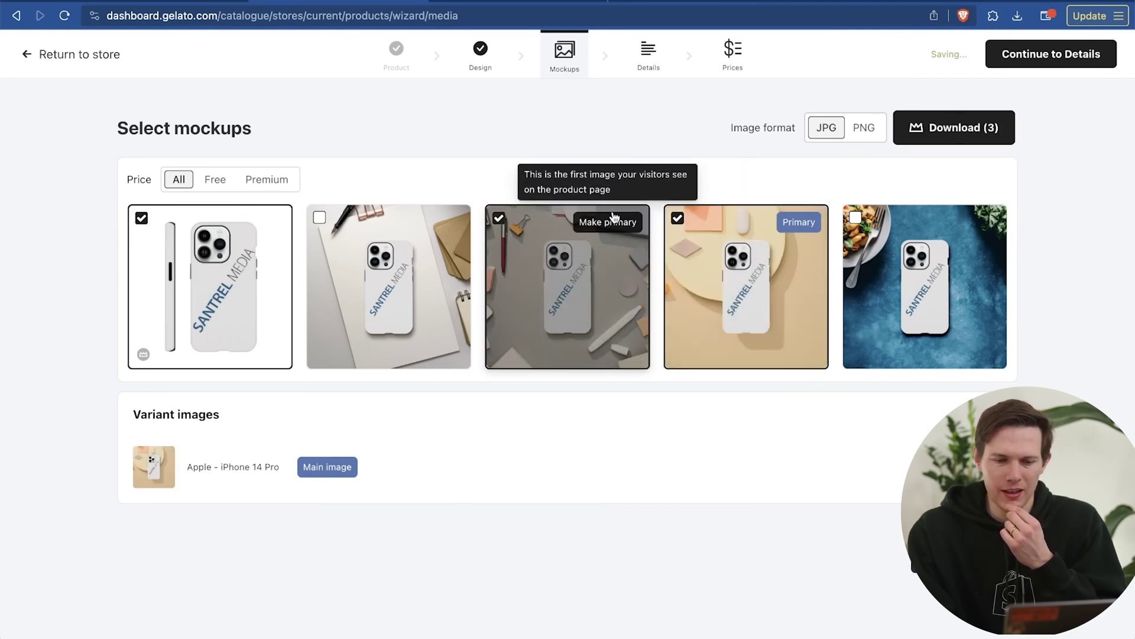
click(622, 224)
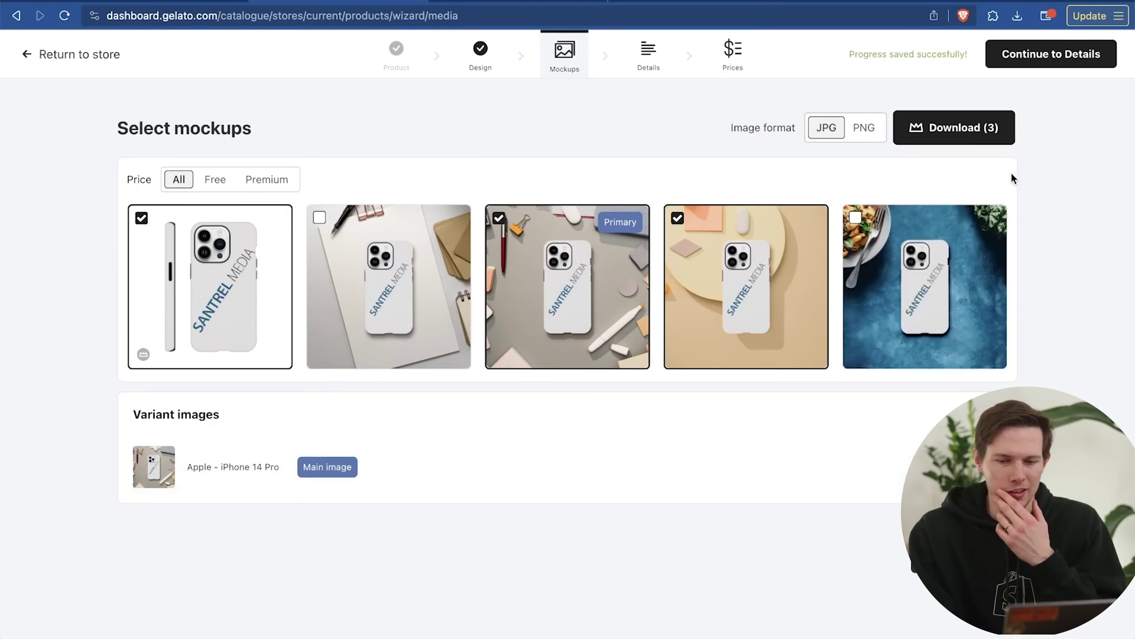
Step: Save the mockup archive in the POD 2024 folder, review the Tough case's title, description and settings, and continue to the prices
click(1060, 63)
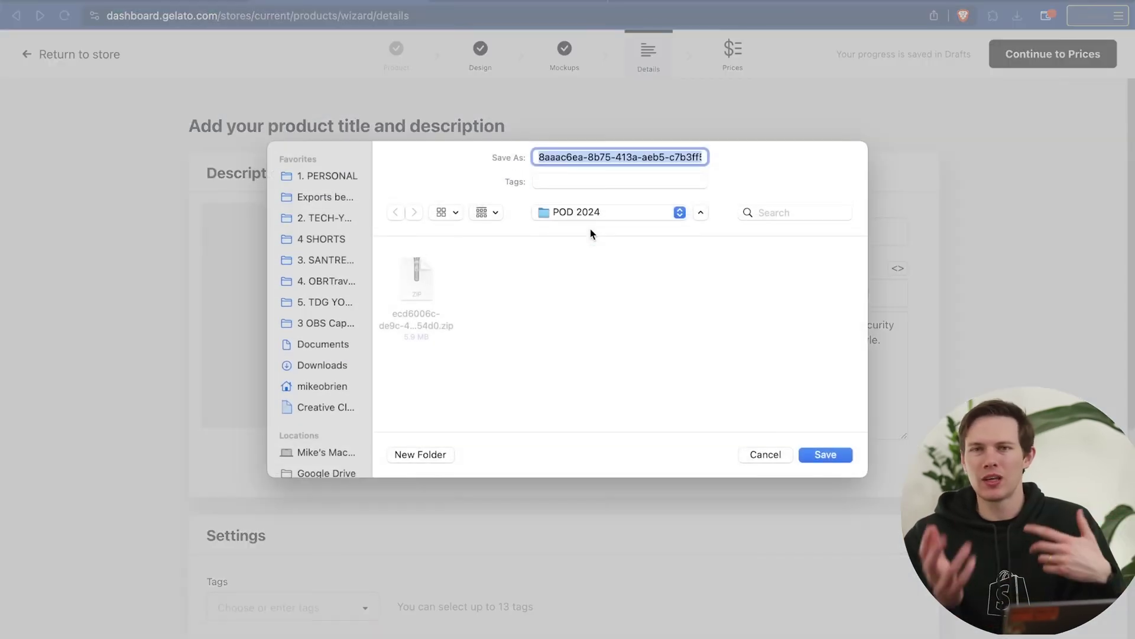
key(Return)
scroll(739, 550, down, 5)
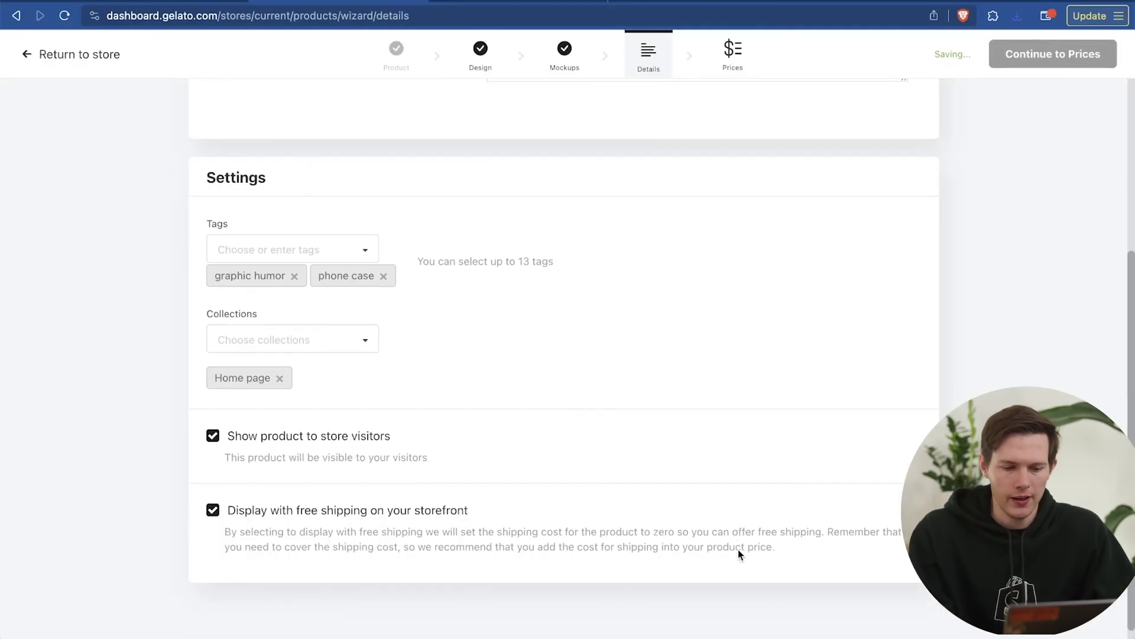
scroll(738, 549, up, 5)
scroll(738, 549, down, 5)
scroll(738, 549, up, 5)
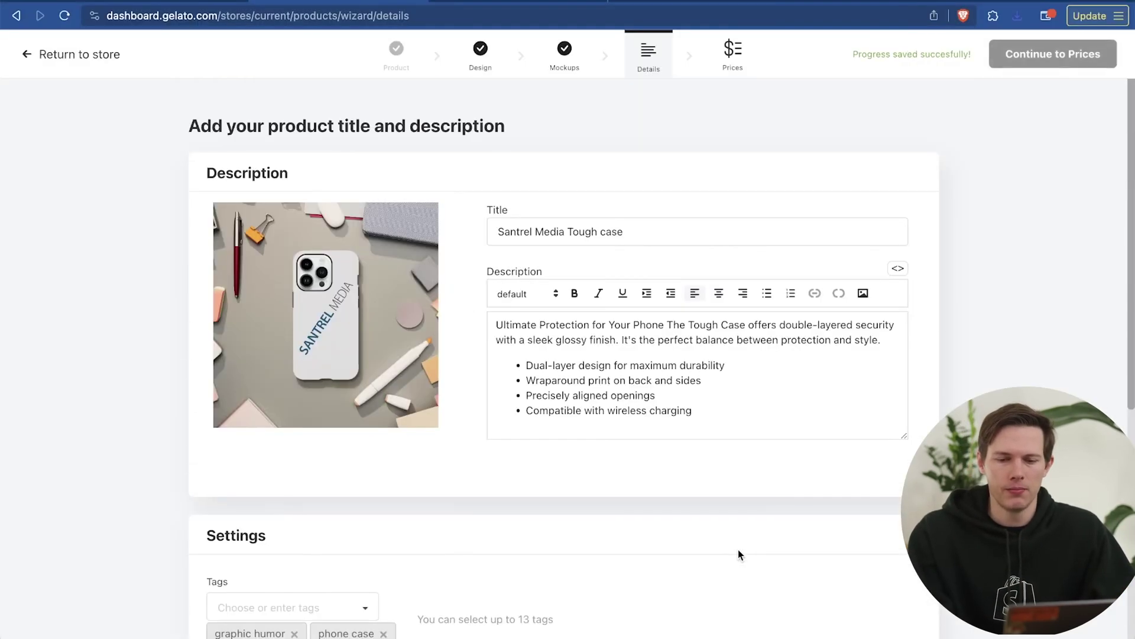
click(1023, 59)
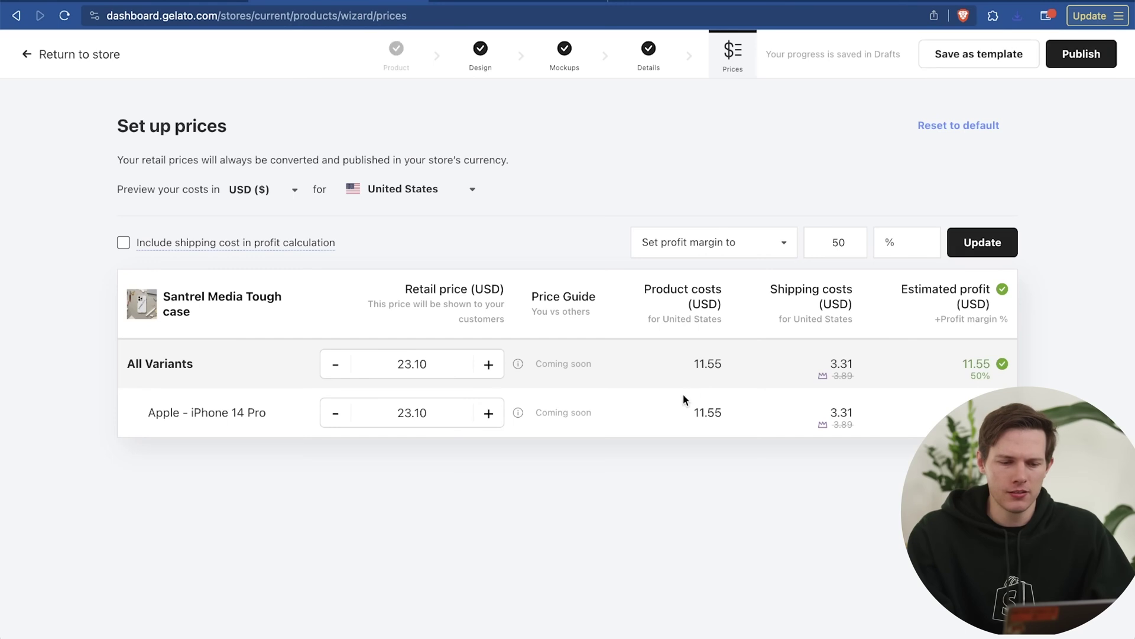
Step: Set the Tough case's retail price for all variants to 35.00 USD and publish it to the store
click(435, 363)
double_click(413, 363)
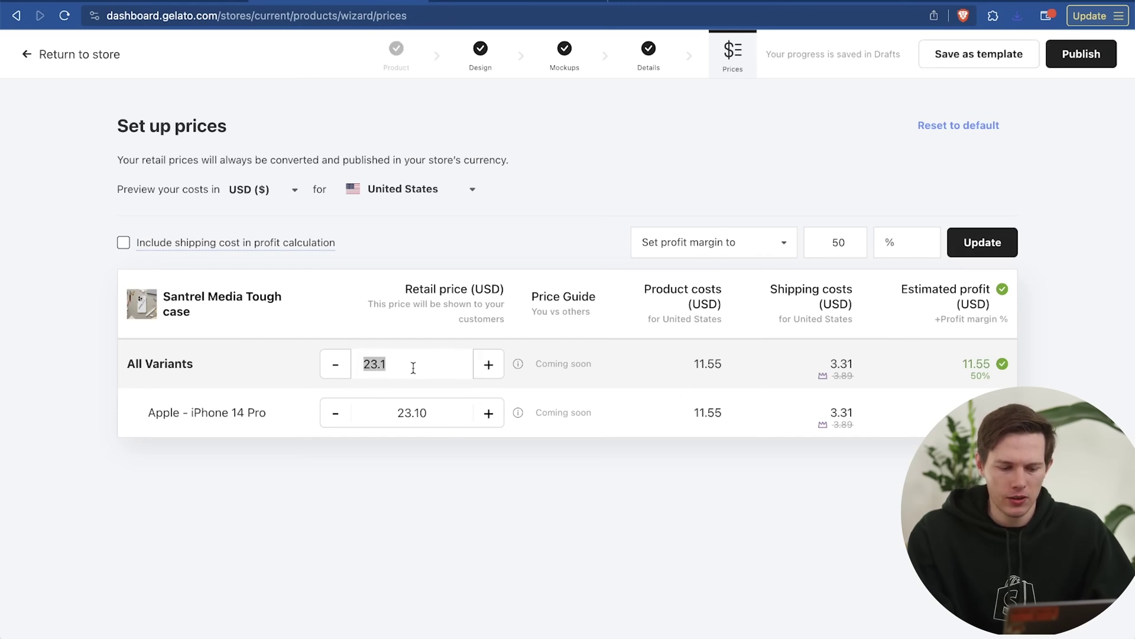
text(40)
key(BackSpace)
key(BackSpace)
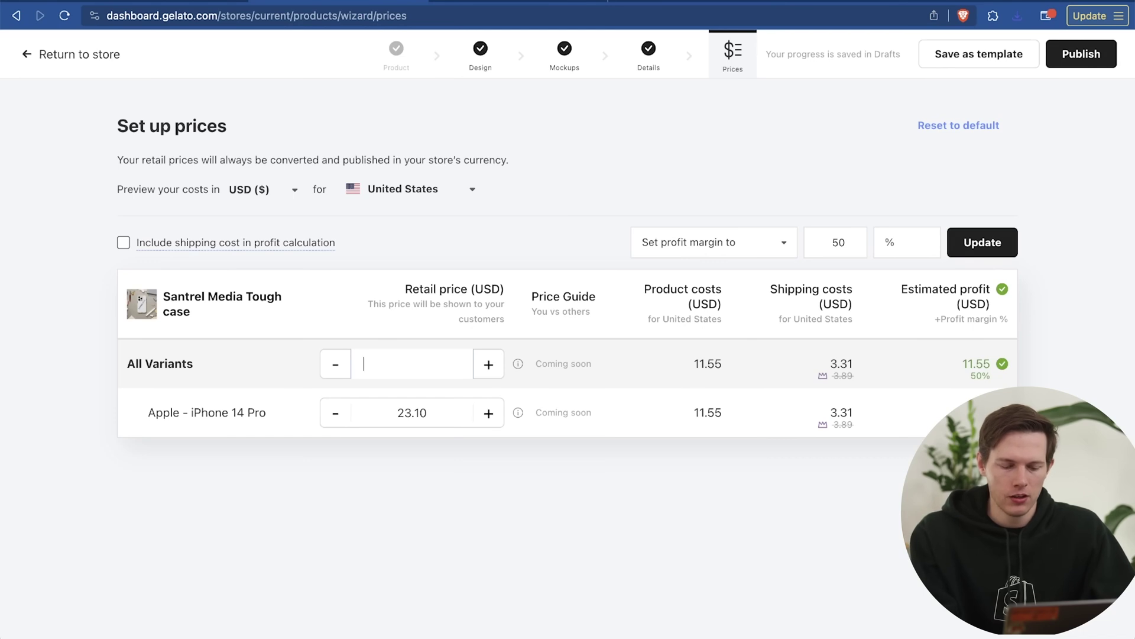
text(35)
click(499, 481)
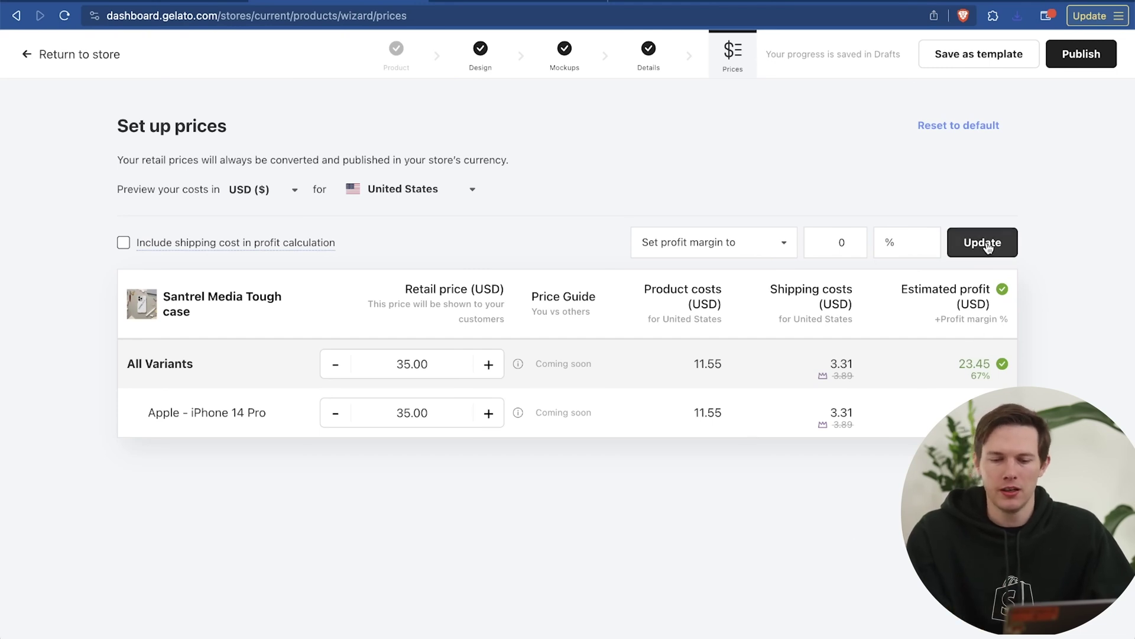
click(1081, 53)
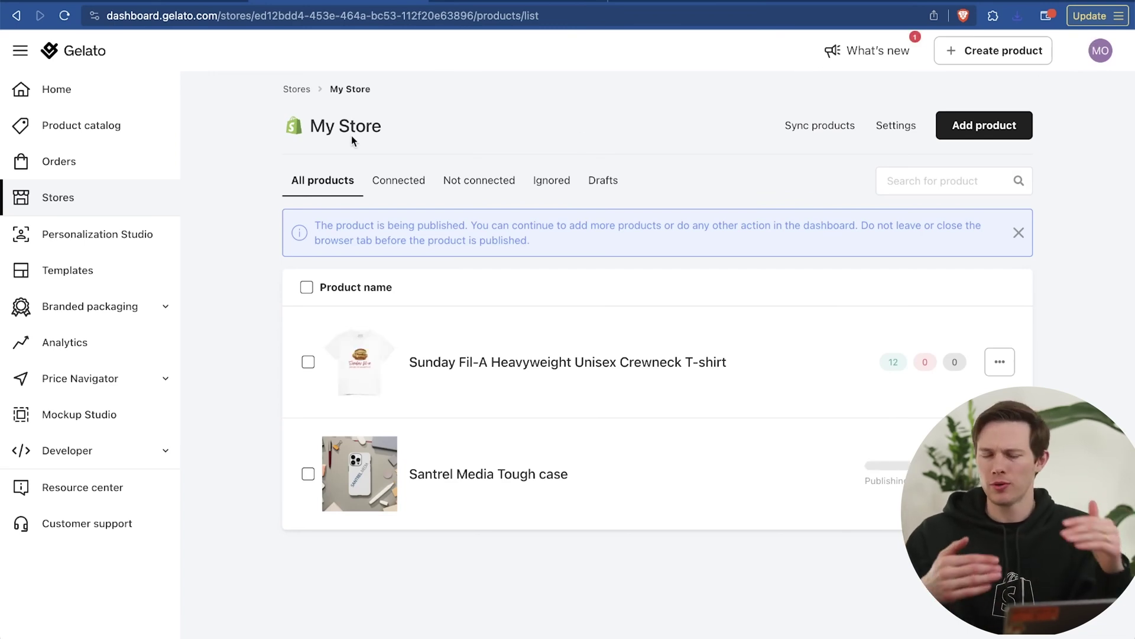
Step: Add another single product, choosing the Premium Unisex Pullover Hoodie from the men's clothing catalog with Embroidery as the print technology
mouse_move(890, 313)
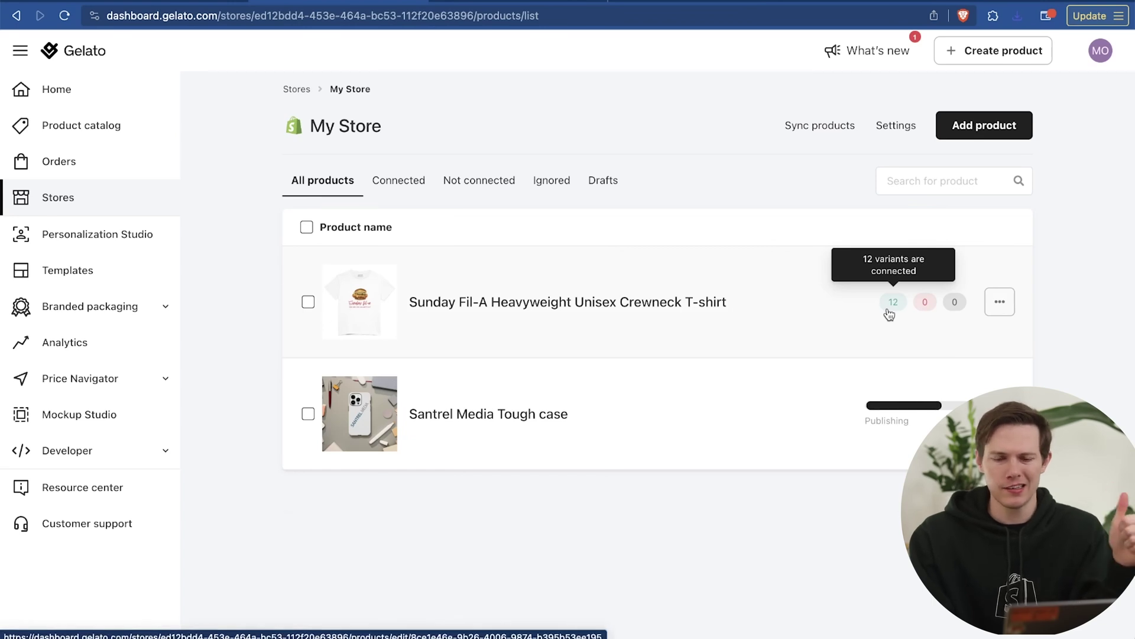
mouse_move(928, 349)
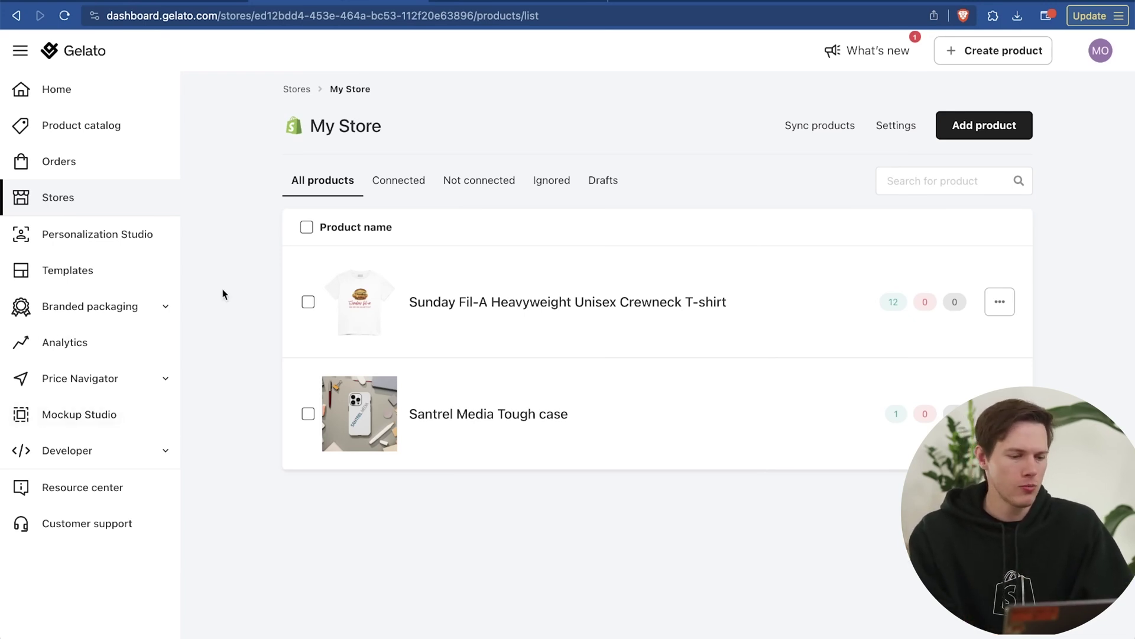
click(984, 124)
click(956, 221)
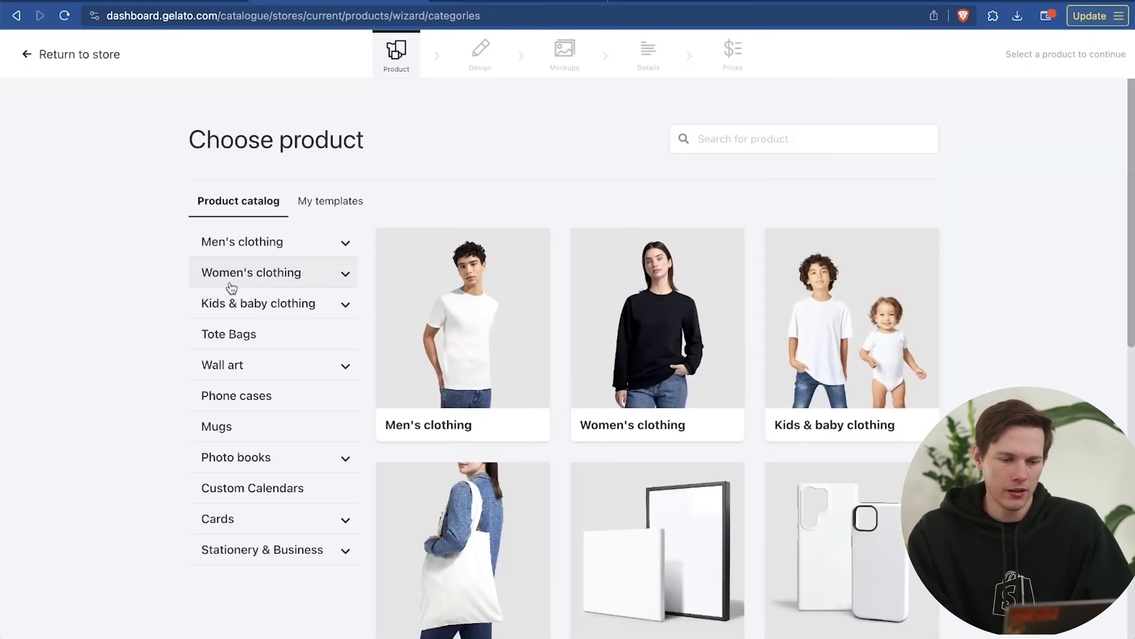
click(256, 243)
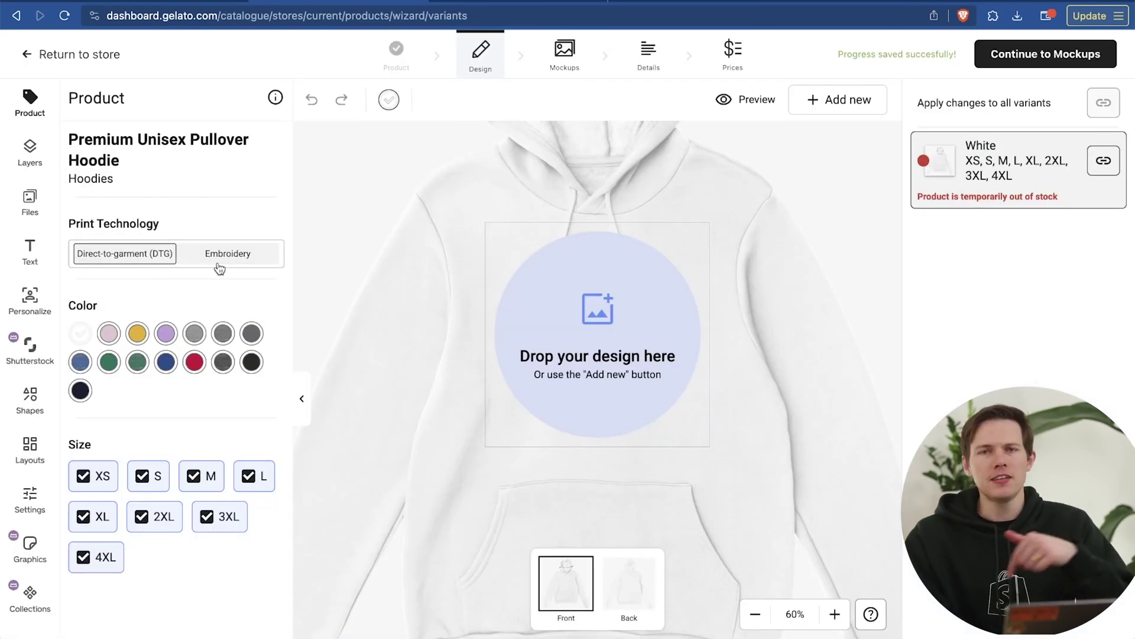
click(225, 253)
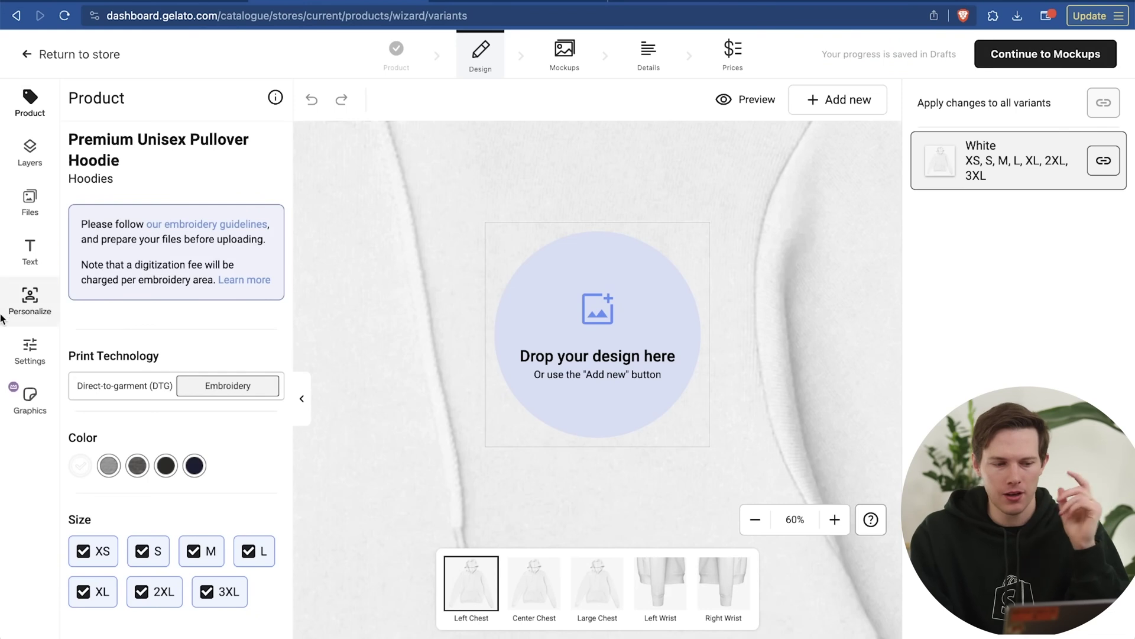
Step: Add the round blue Santrel Media icon to the hoodie's left chest area and position it in the upper middle
mouse_move(1, 313)
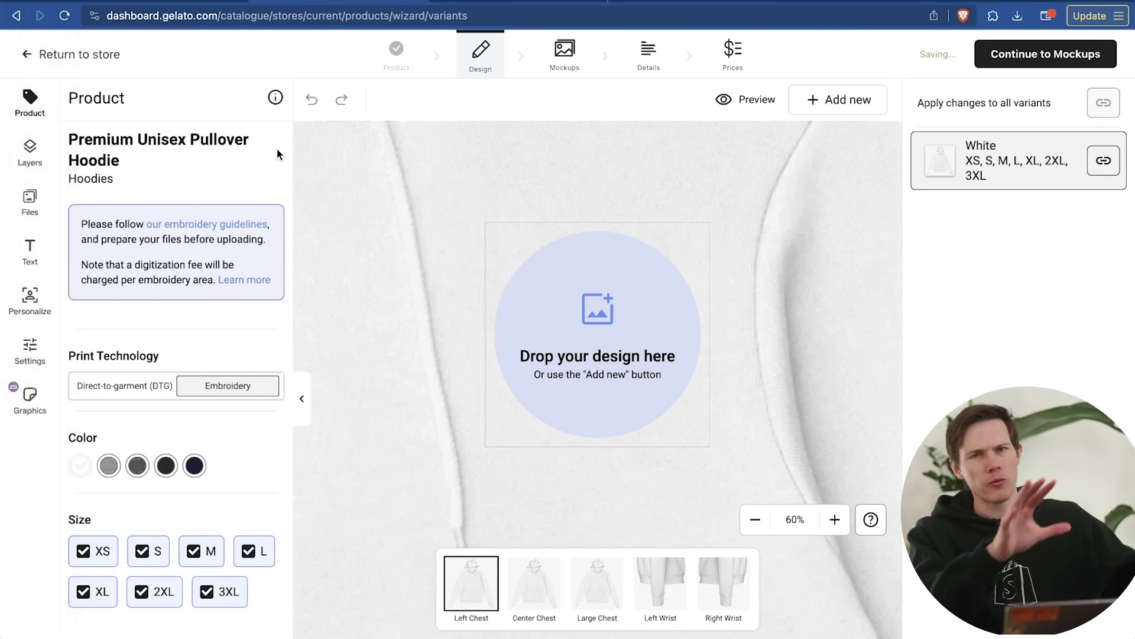
click(29, 201)
mouse_move(107, 330)
drag(106, 330, 616, 307)
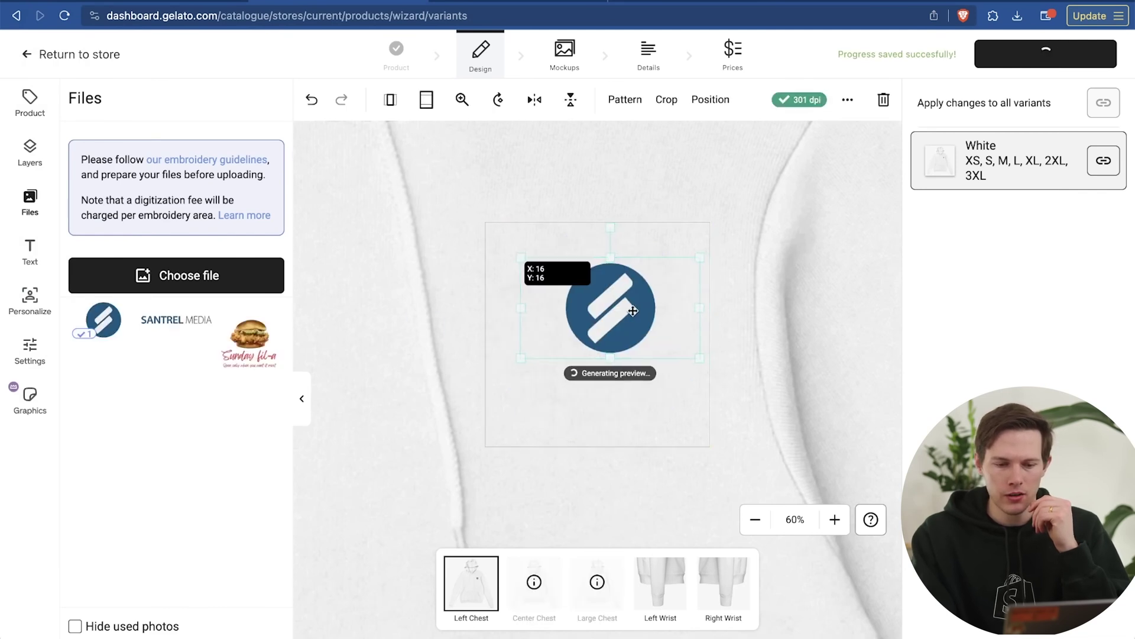
drag(633, 310, 621, 295)
Step: Add the Santrel Media wordmark directly below the round icon, then centre the icon above it and enlarge the icon slightly
mouse_move(158, 320)
drag(158, 320, 650, 369)
mouse_move(620, 300)
mouse_down()
mouse_move(612, 307)
mouse_move(618, 300)
mouse_up()
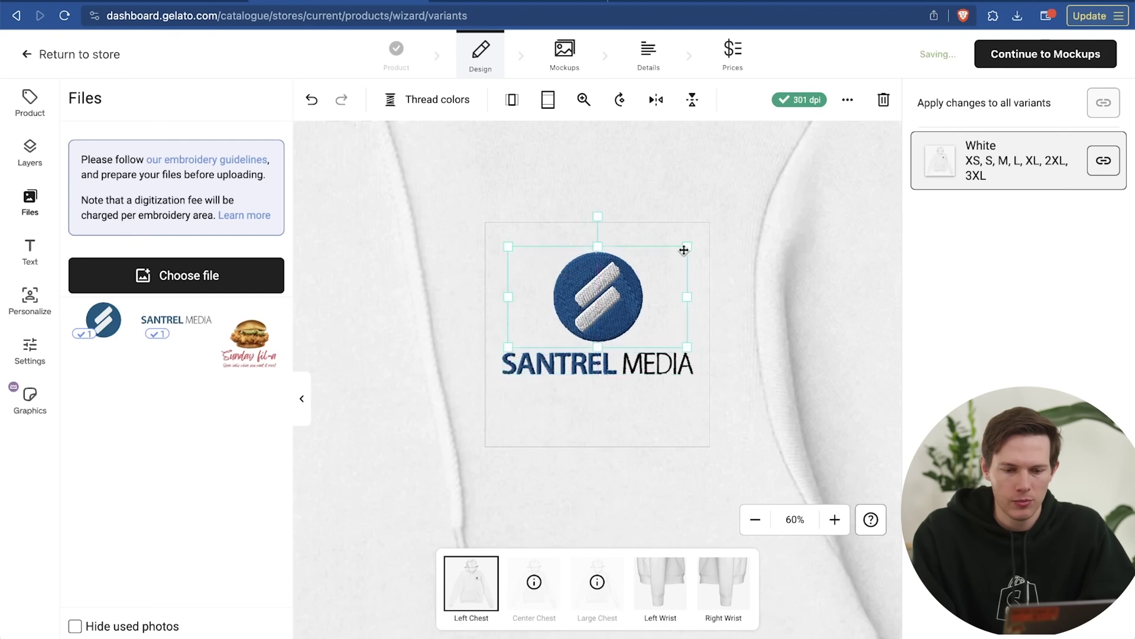
drag(689, 244, 709, 236)
Step: Examine the embroidered logo's size and placement on the whole hoodie and in close-up
click(755, 520)
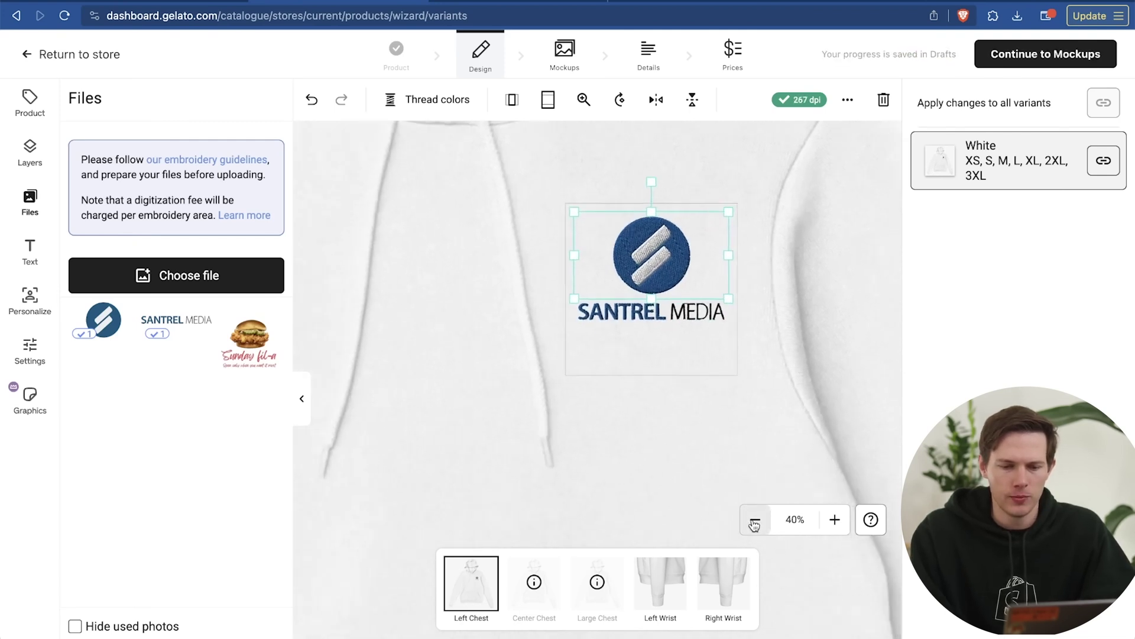
click(755, 519)
click(755, 521)
click(835, 519)
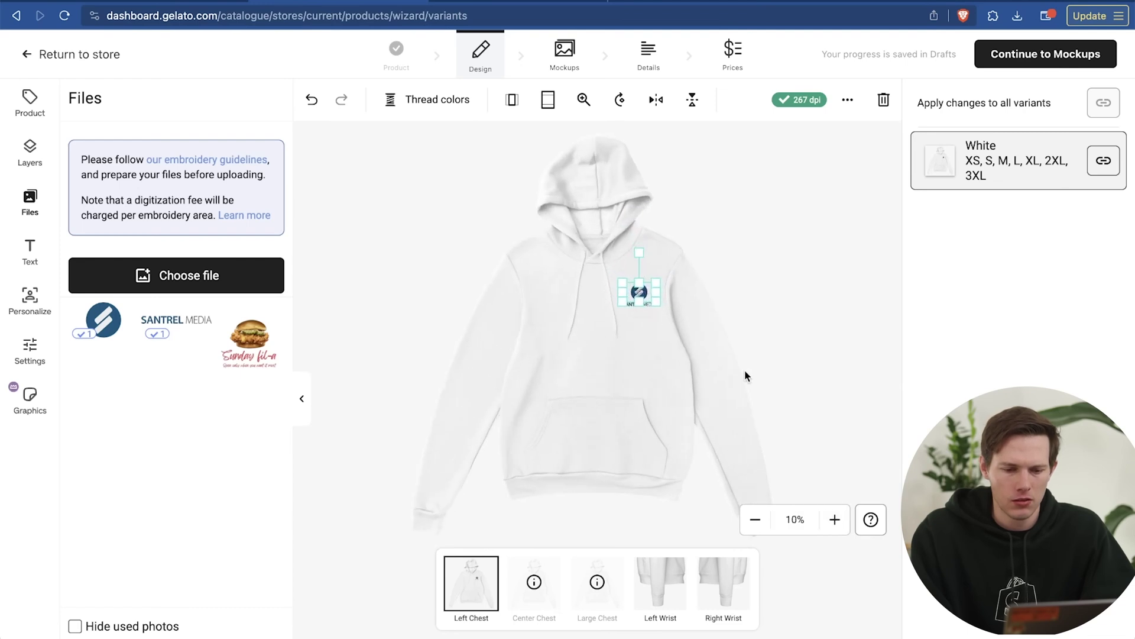
click(788, 407)
click(834, 519)
click(834, 519)
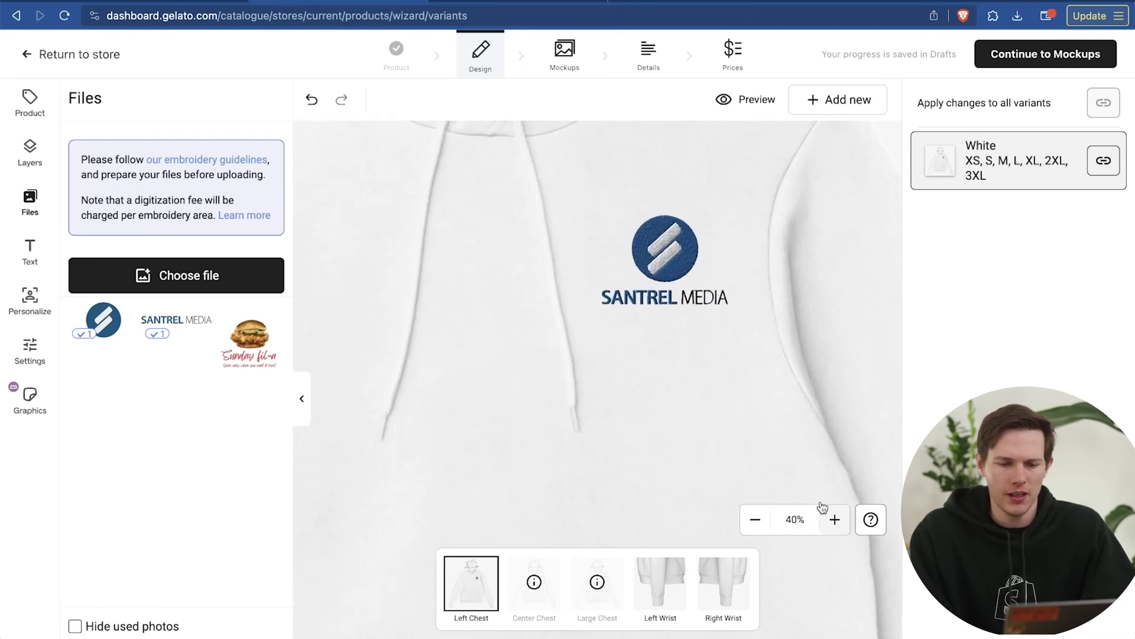
Step: Shift the Santrel Media wordmark and the round icon above it slightly lower within the hoodie's left chest area
click(674, 300)
drag(674, 300, 675, 315)
drag(672, 267, 671, 282)
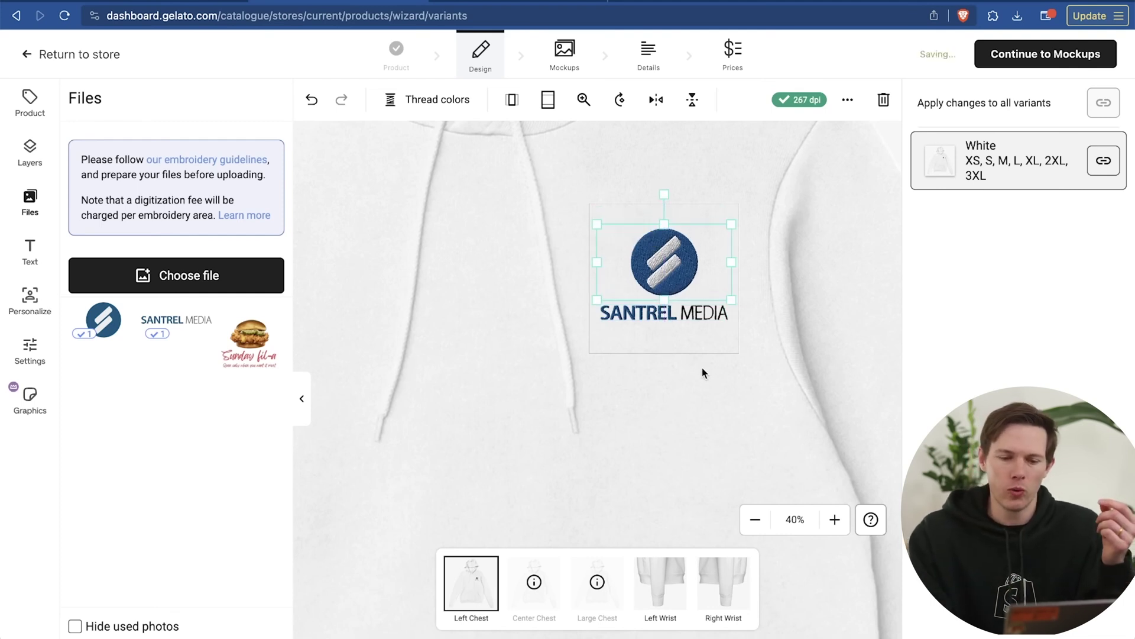
drag(707, 302, 707, 306)
click(686, 281)
click(719, 416)
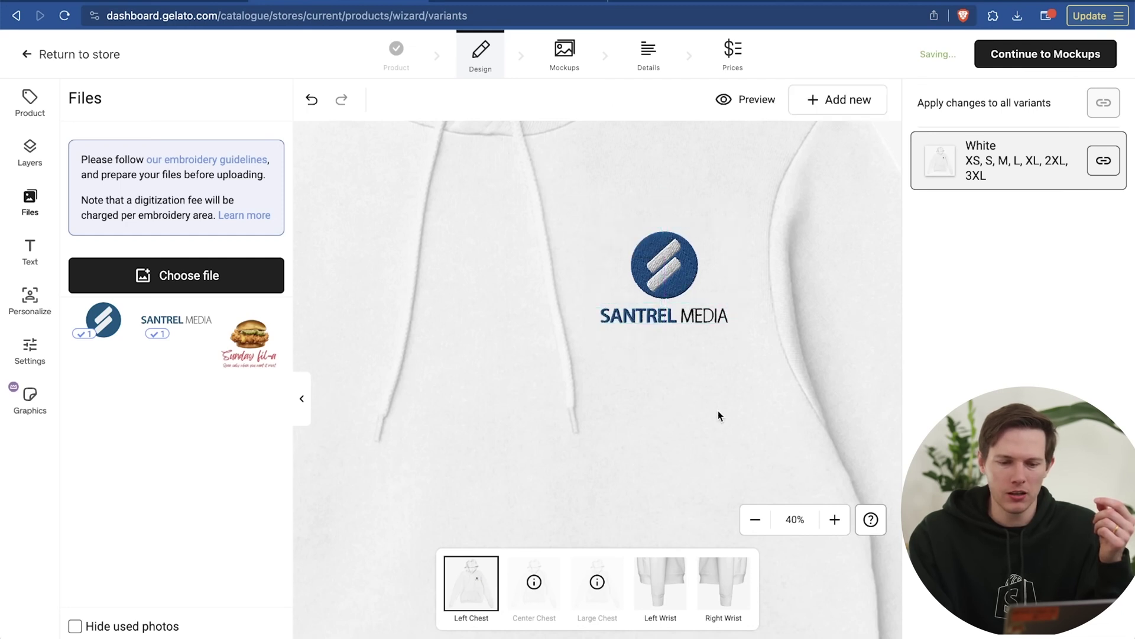
Step: Check the logo placement on the whole hoodie and continue to its mockups
click(755, 519)
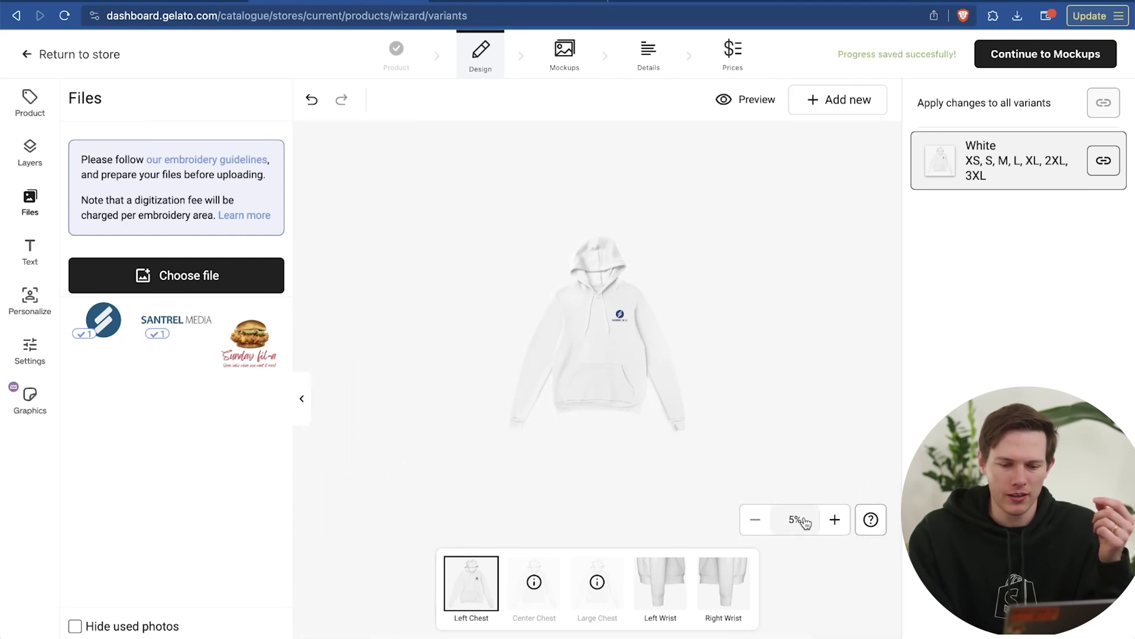
click(835, 520)
click(835, 520)
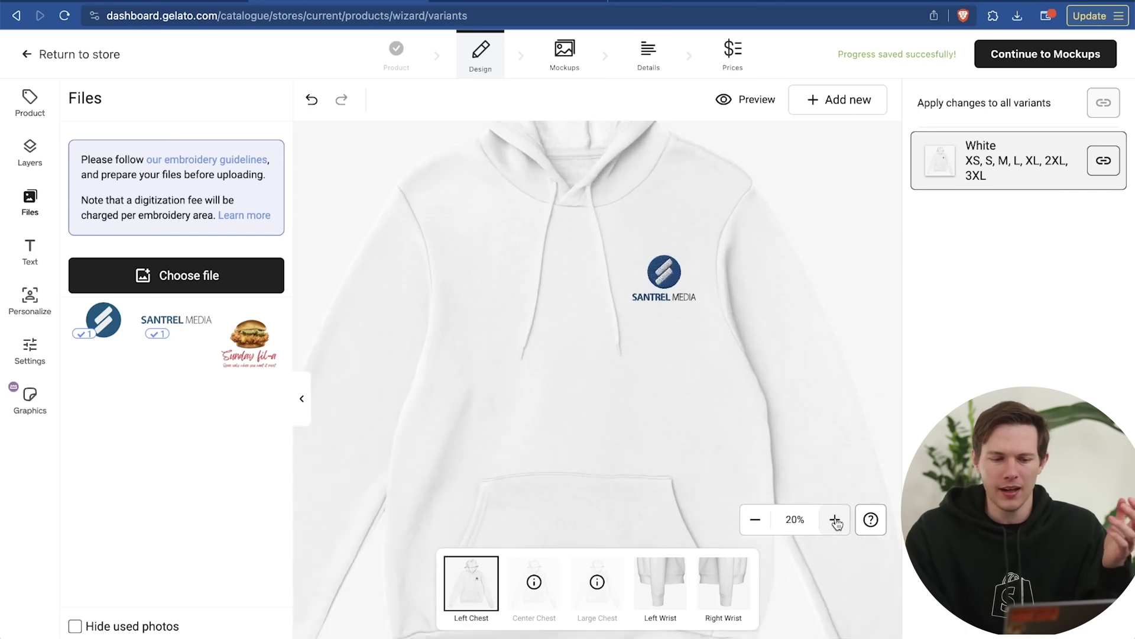
click(1006, 59)
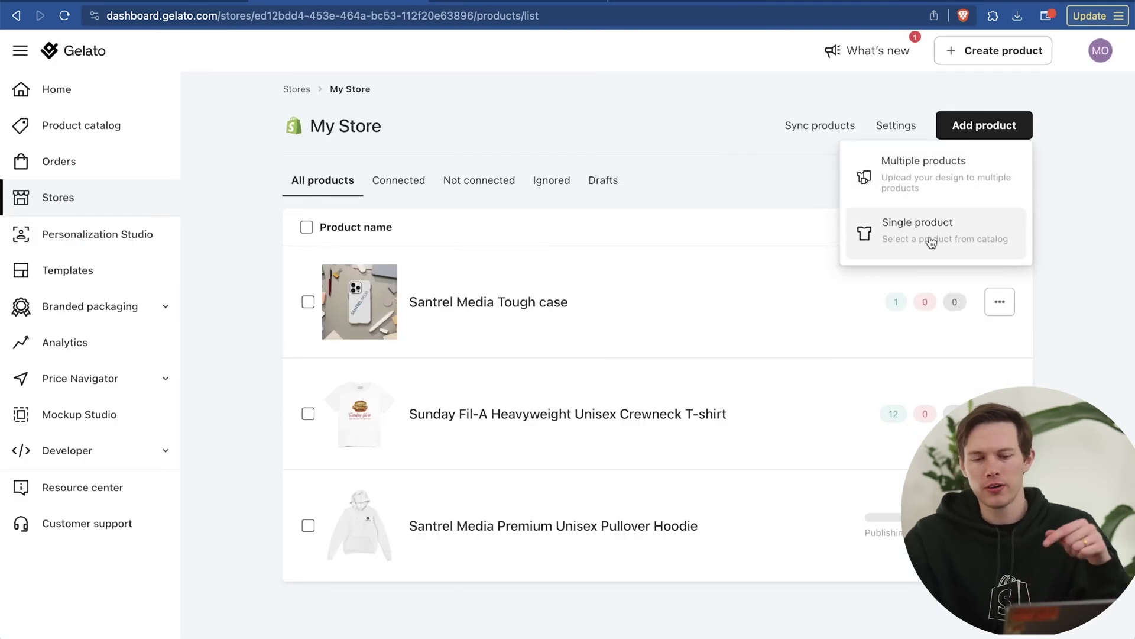
Step: Add another single product, choosing the White 12oz Enamel Mug from the mugs category, and read through its product description
click(930, 241)
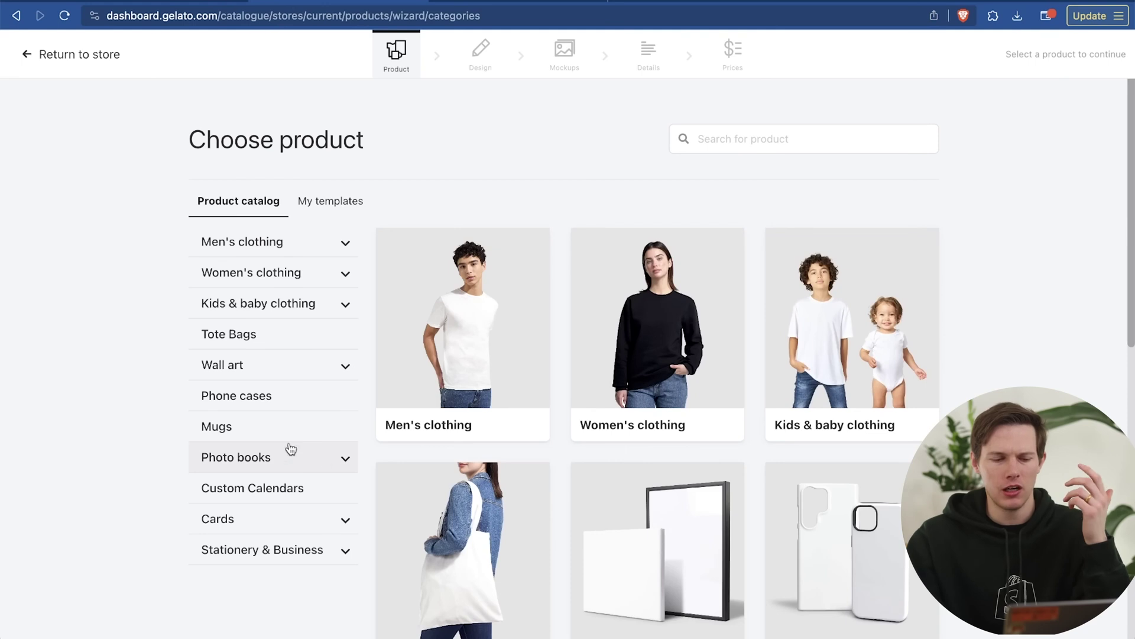
click(218, 426)
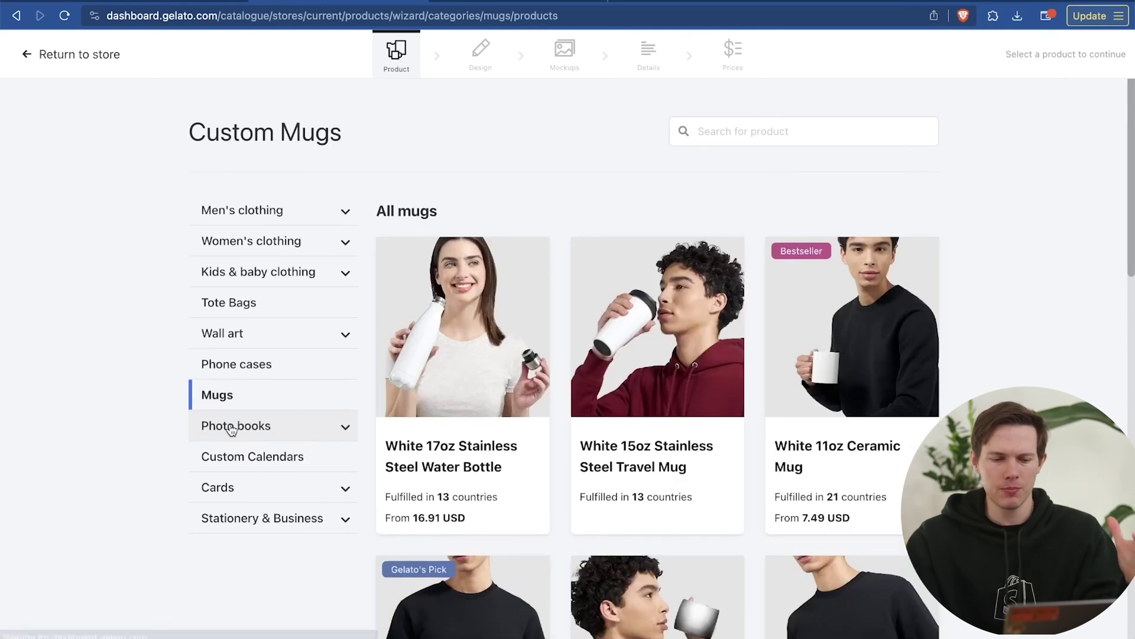
scroll(229, 430, down, 2)
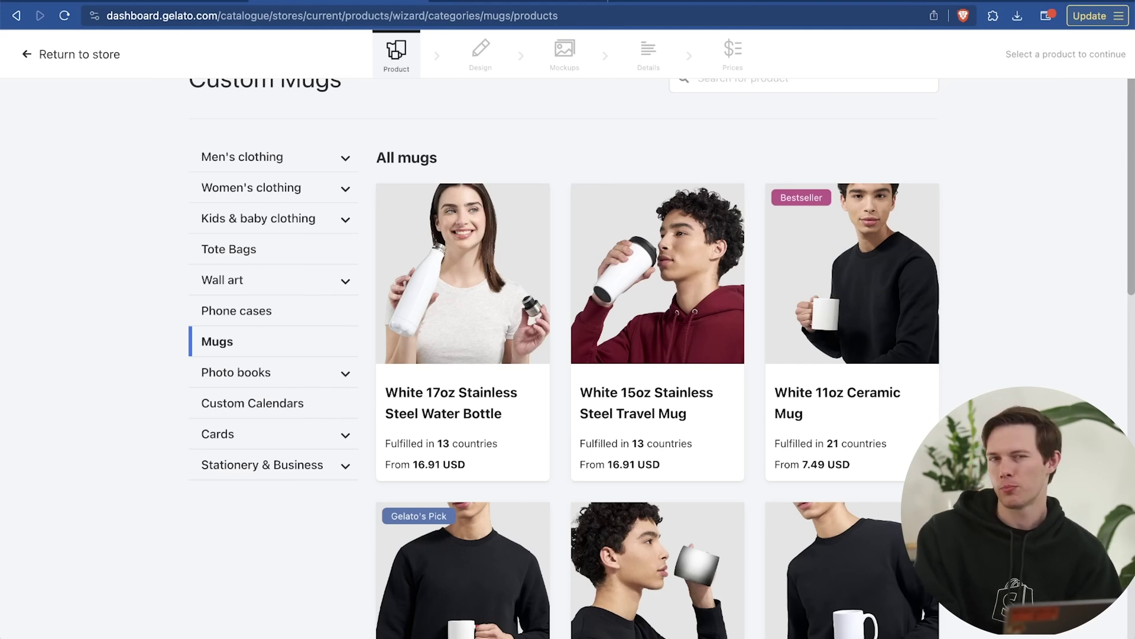
scroll(1019, 373, down, 5)
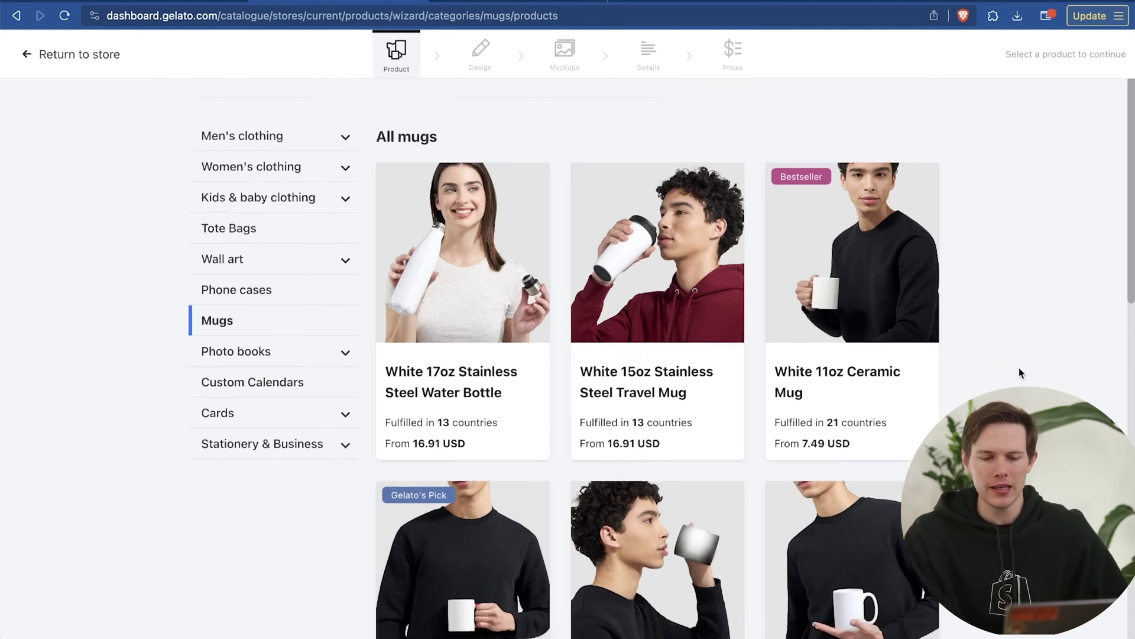
scroll(1020, 373, down, 7)
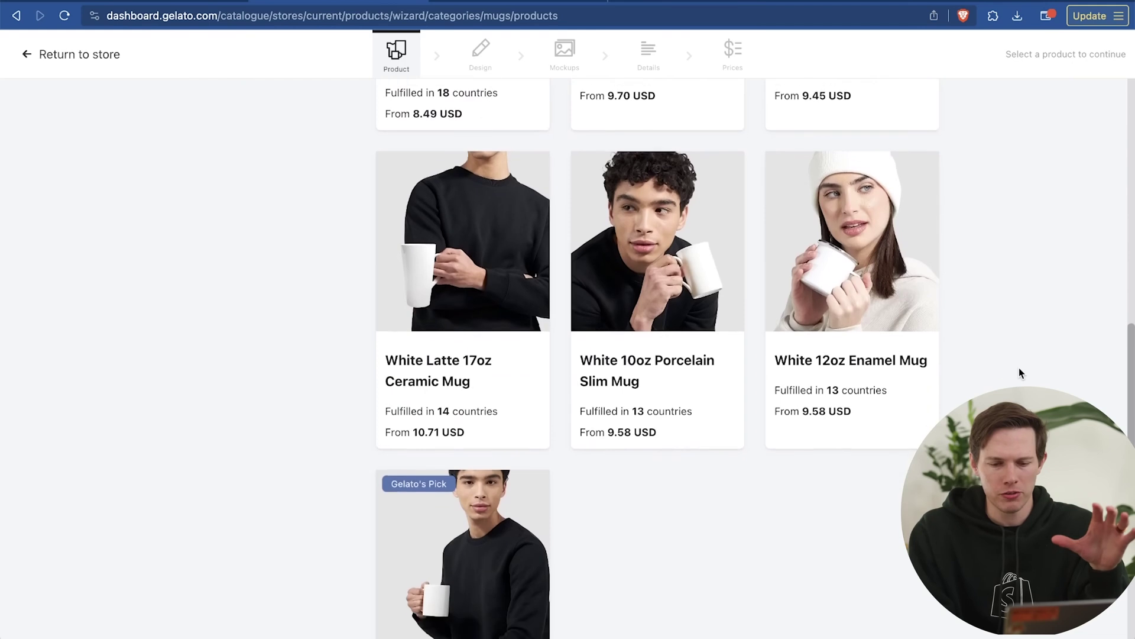
click(853, 368)
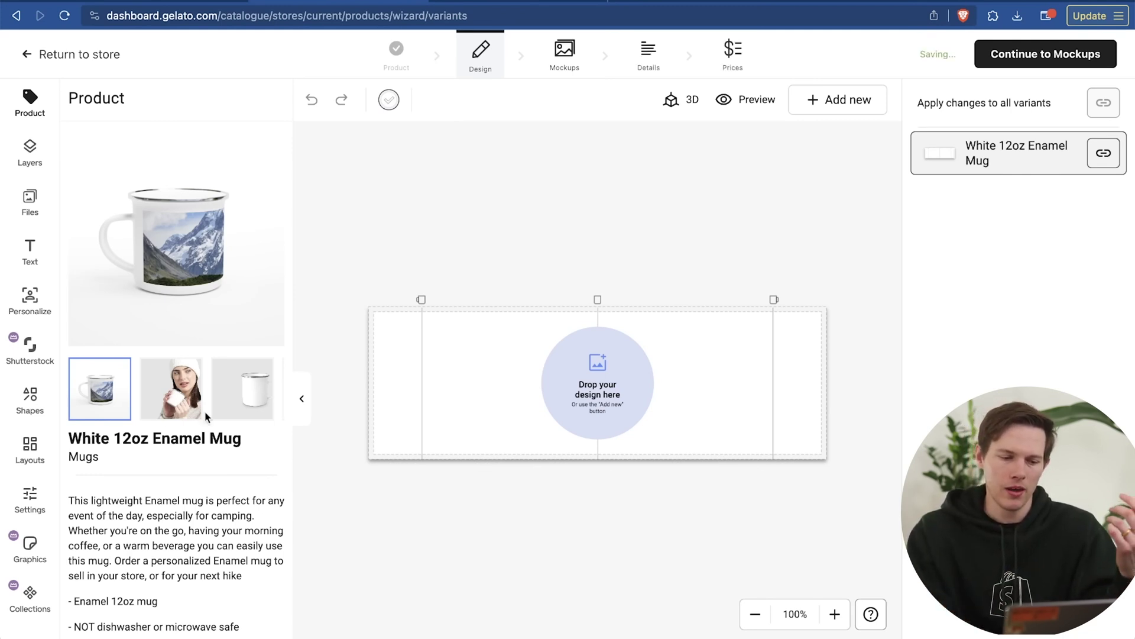
scroll(158, 509, down, 1)
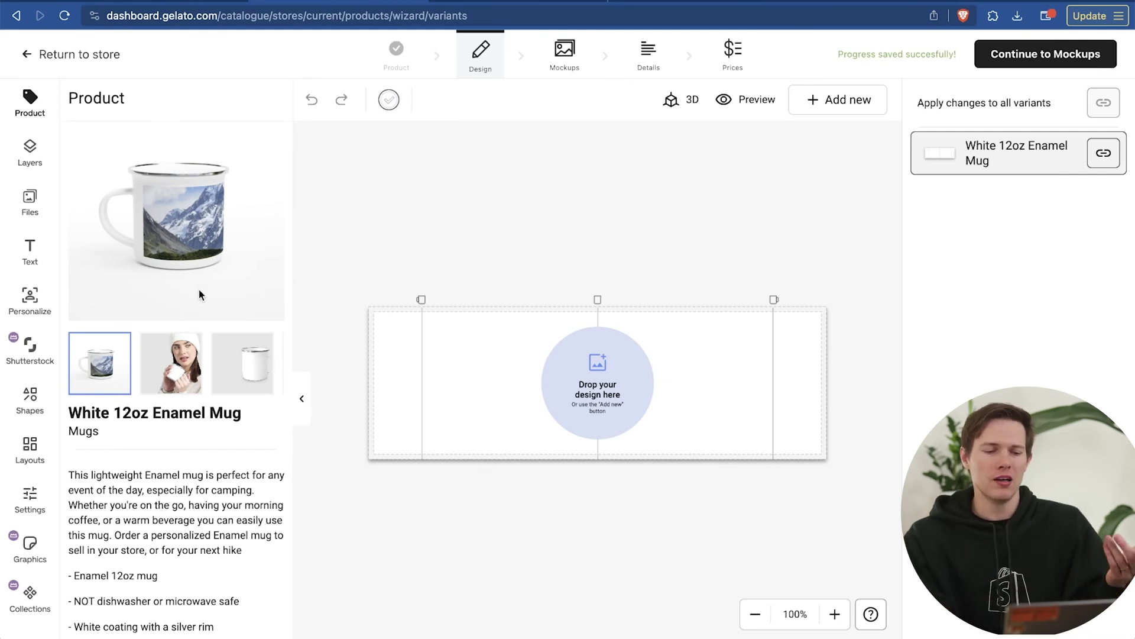
scroll(183, 415, down, 1)
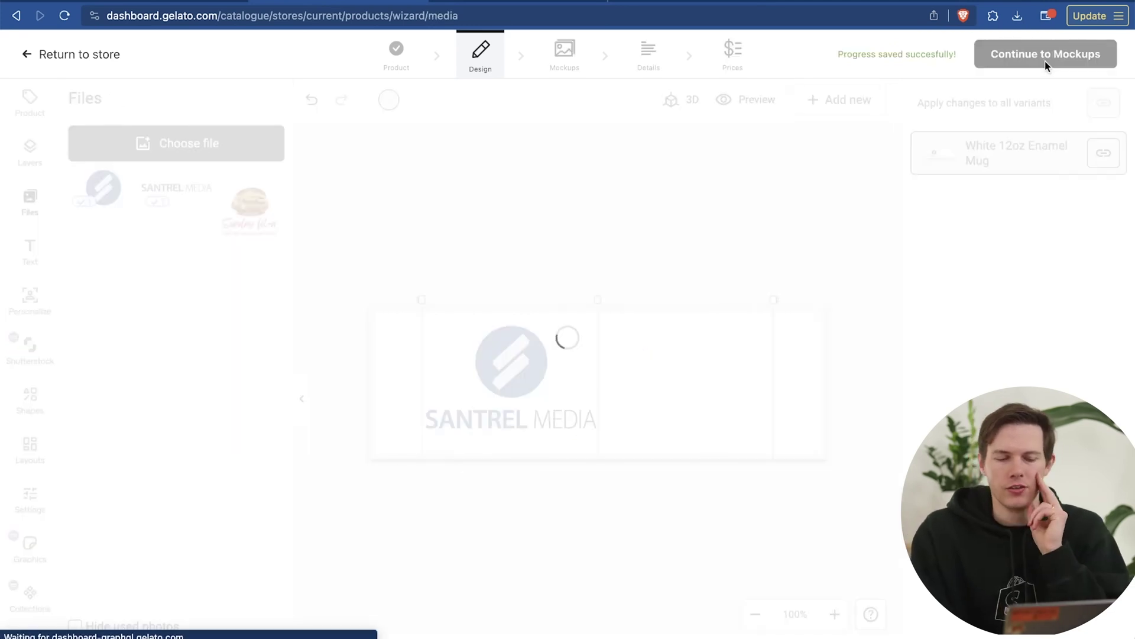
Step: Add the rotated mug, two-mugs-on-table and books-and-vases mockups to the enamel mug's images, then continue through the details to pricing
click(1045, 54)
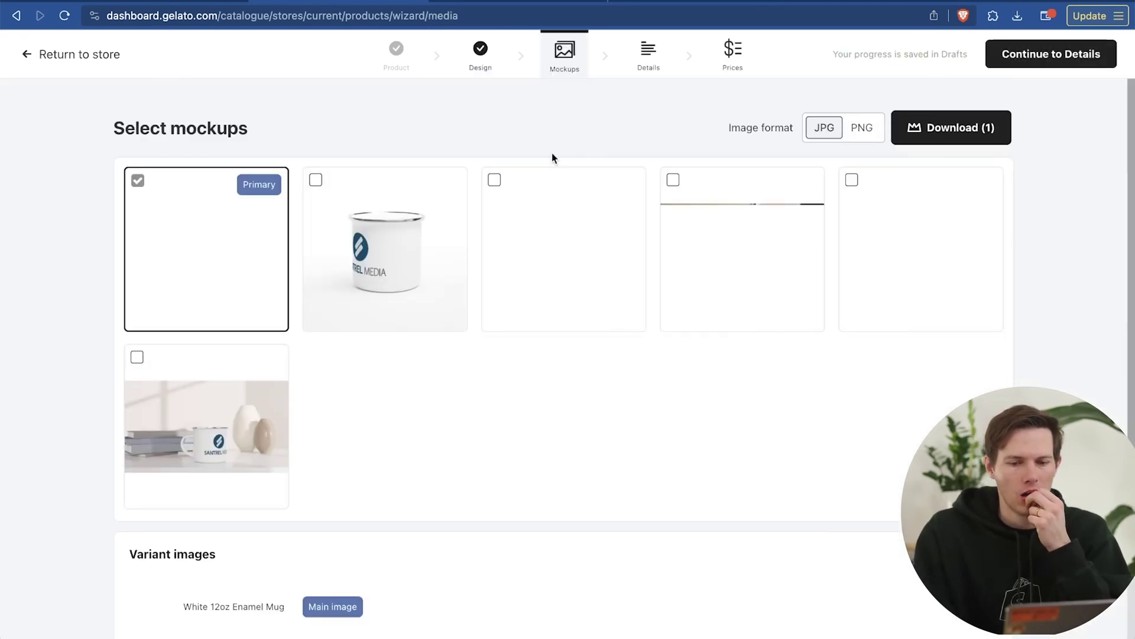
click(460, 301)
click(747, 295)
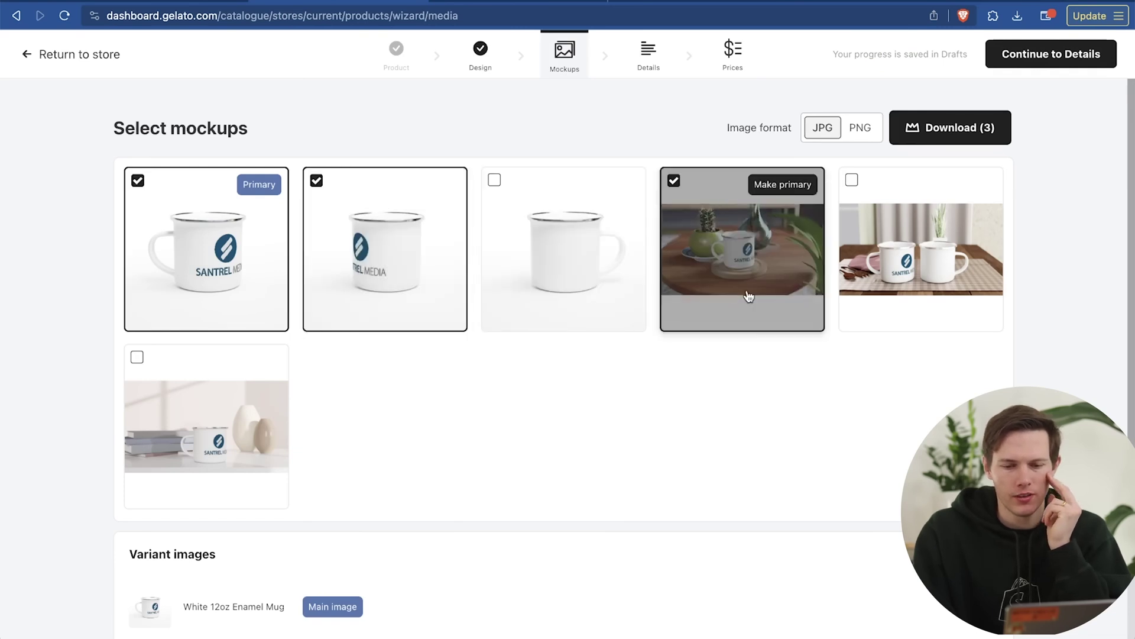
click(920, 263)
click(772, 260)
scroll(605, 475, down, 2)
click(260, 378)
scroll(591, 366, up, 2)
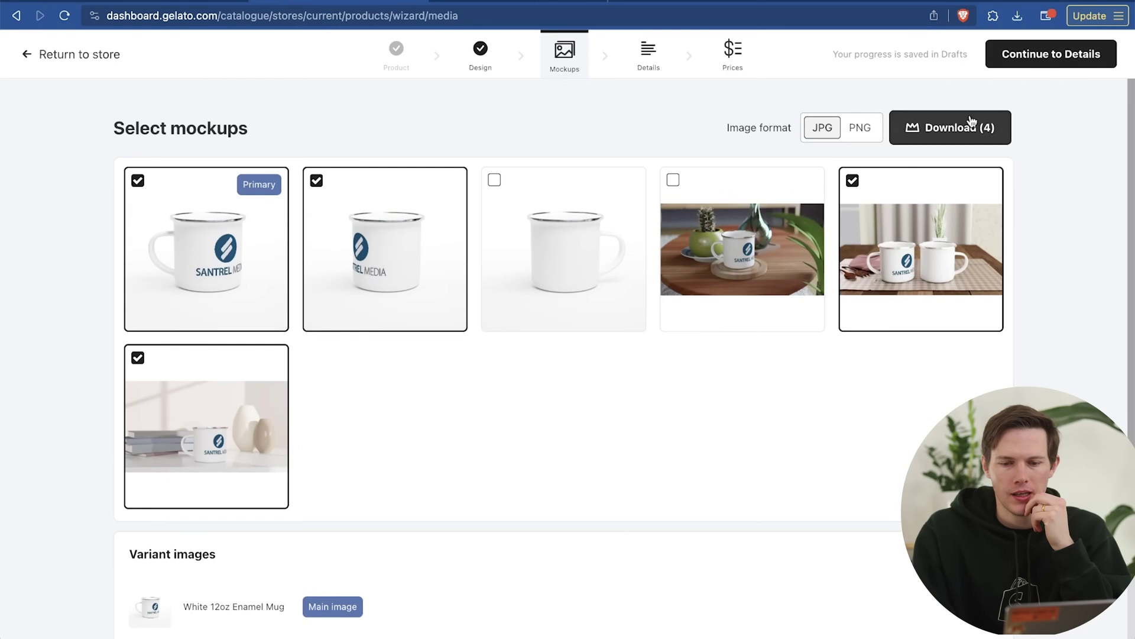
click(1072, 54)
click(1050, 54)
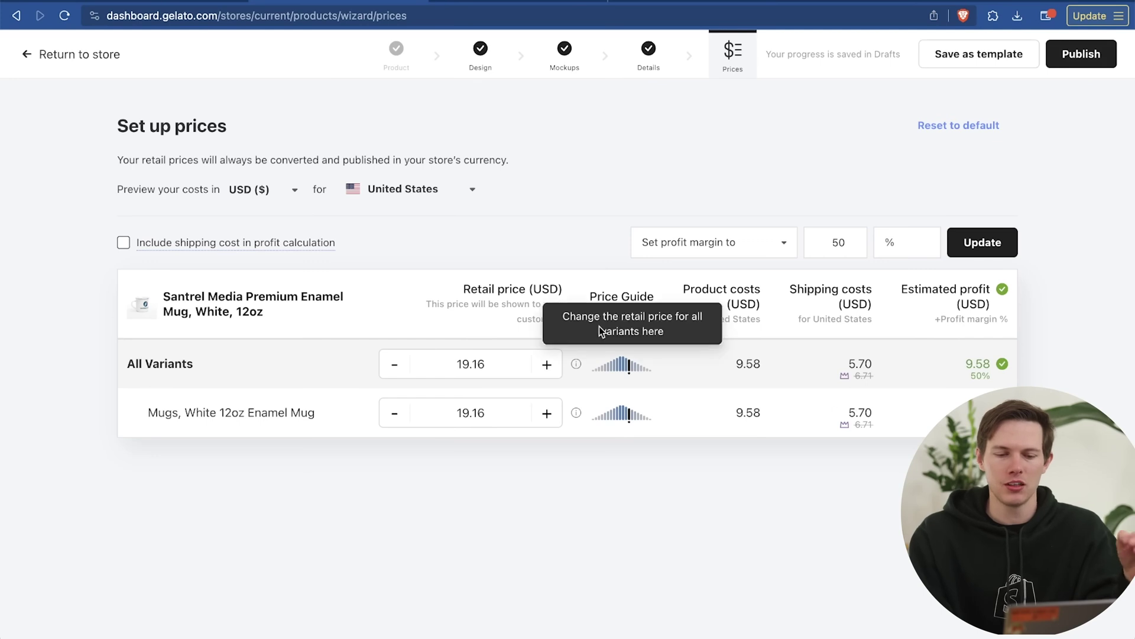
Step: Set the retail price for all enamel mug variants to 17.50 USD and publish the product
mouse_move(621, 368)
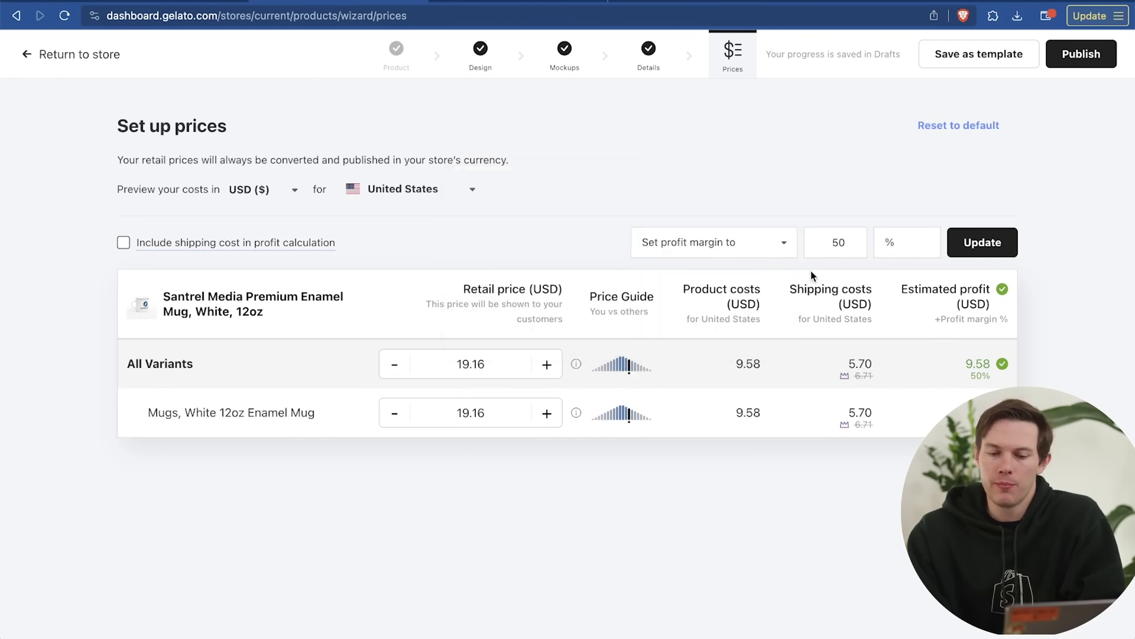
click(508, 358)
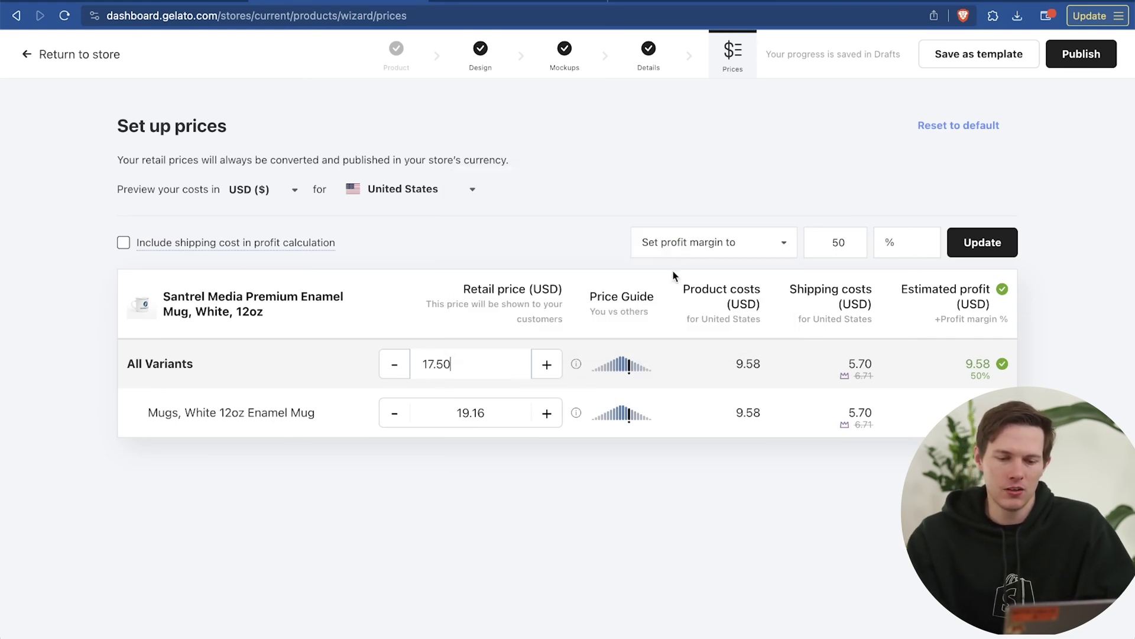
click(624, 386)
mouse_move(641, 370)
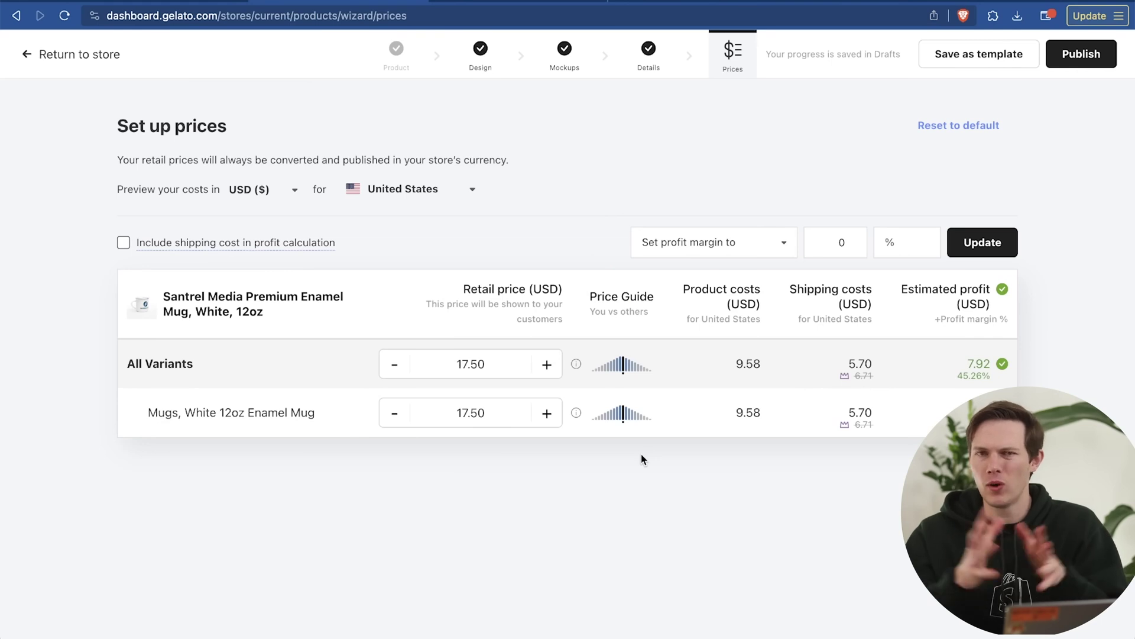
click(1090, 62)
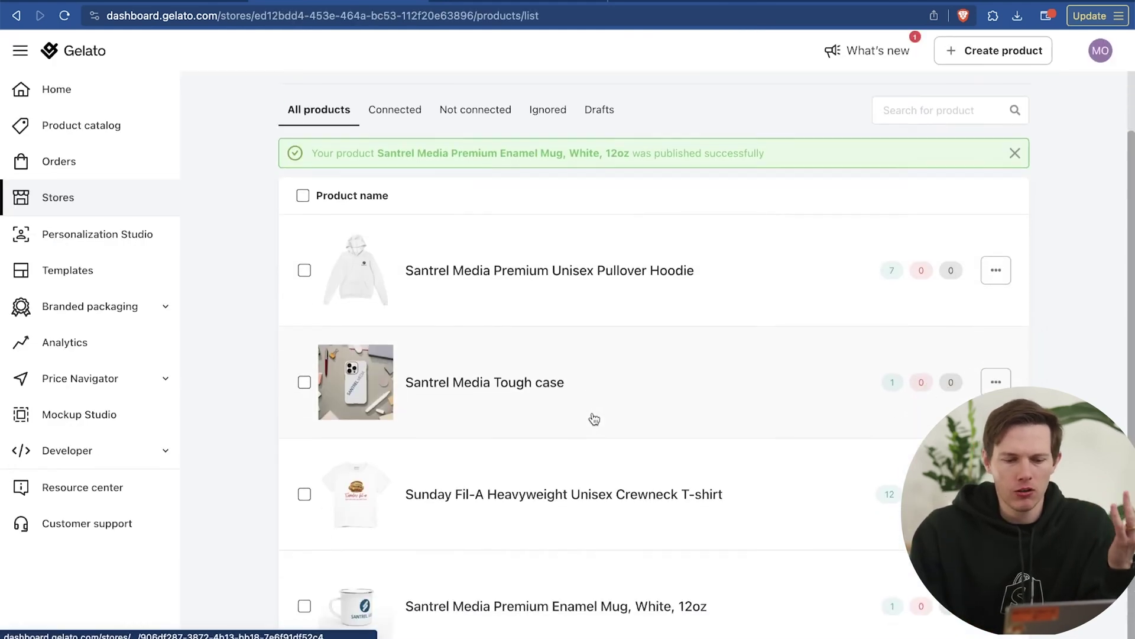
Step: Start a new order in Gelato and open My Store's existing products as the source for the order
click(129, 165)
scroll(647, 276, down, 1)
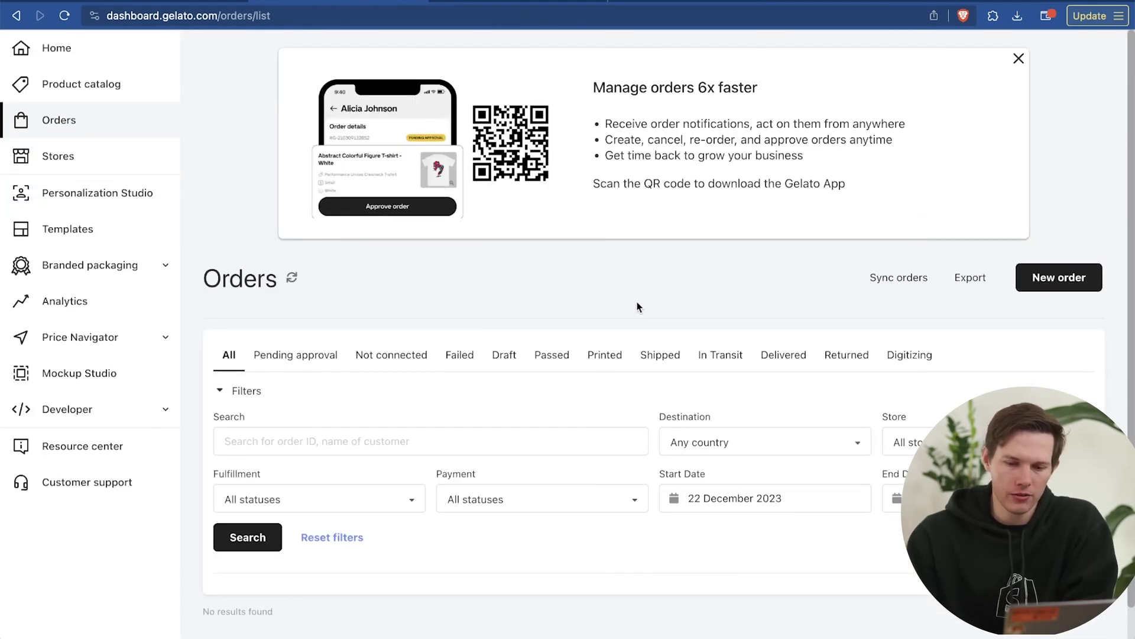
click(1083, 282)
click(663, 436)
click(711, 582)
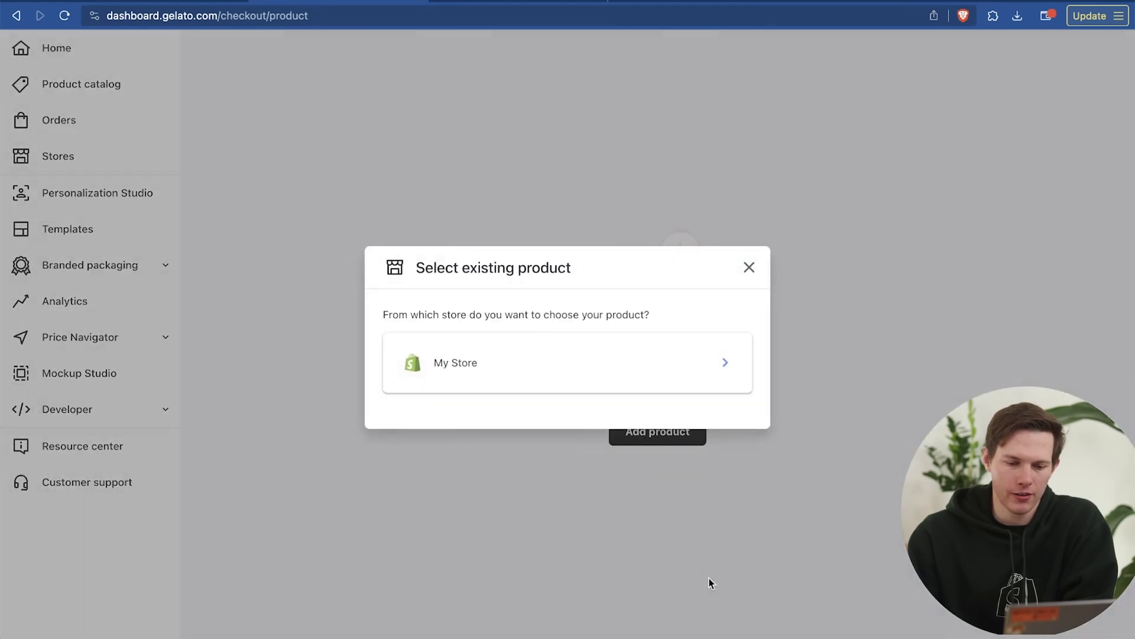
click(472, 379)
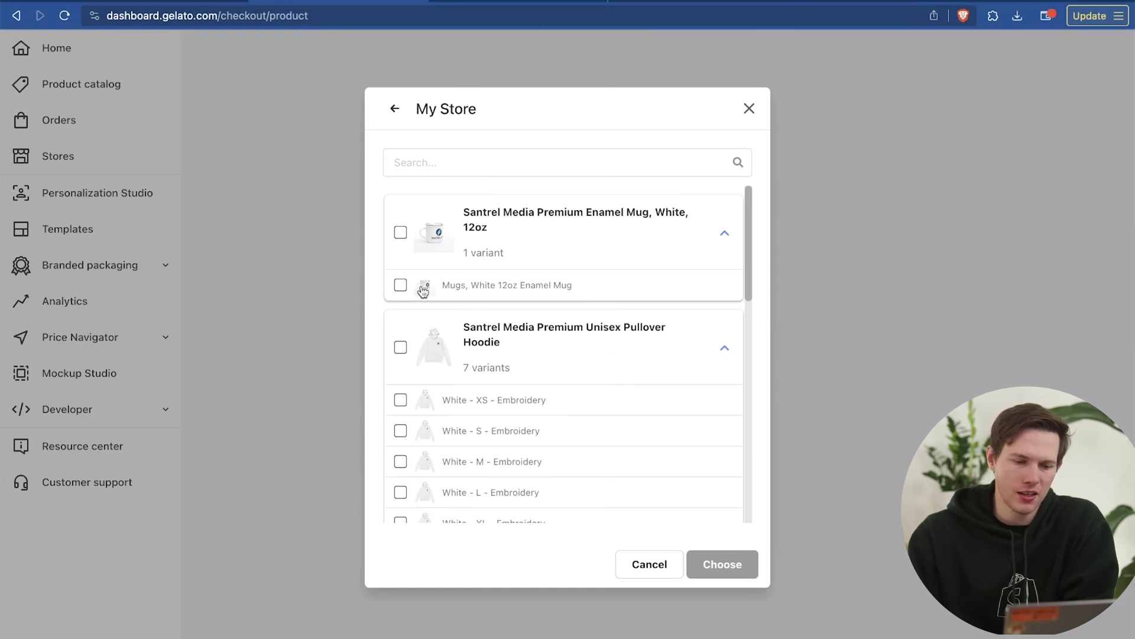
Step: Select the White 12oz Enamel Mug and the White XL embroidered pullover hoodie for the order
click(401, 286)
scroll(540, 300, down, 5)
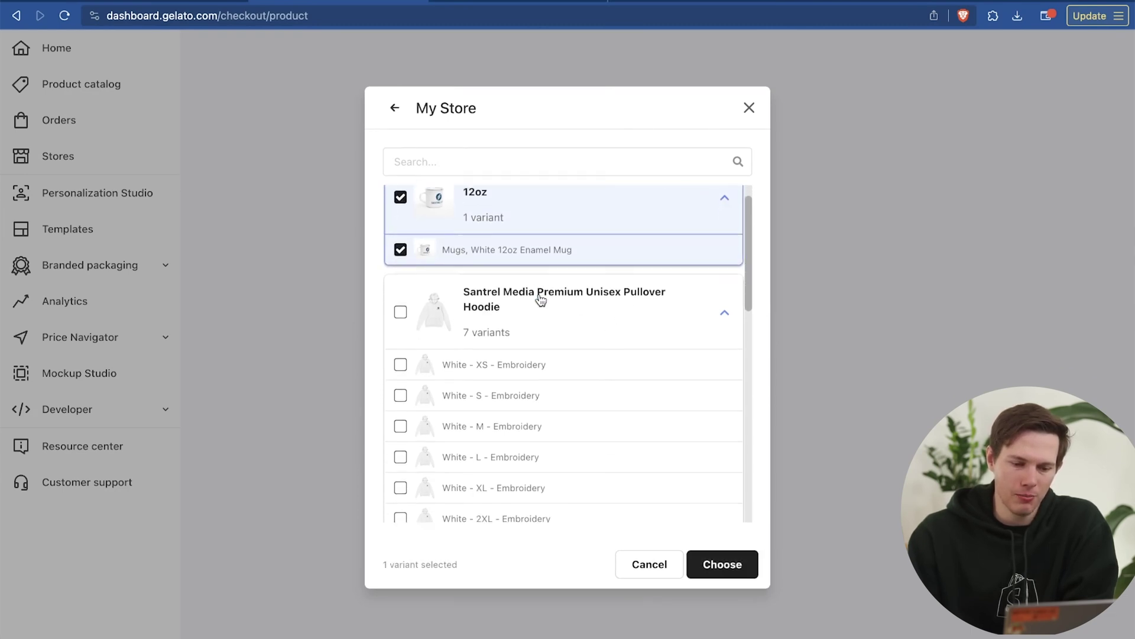
scroll(514, 305, up, 1)
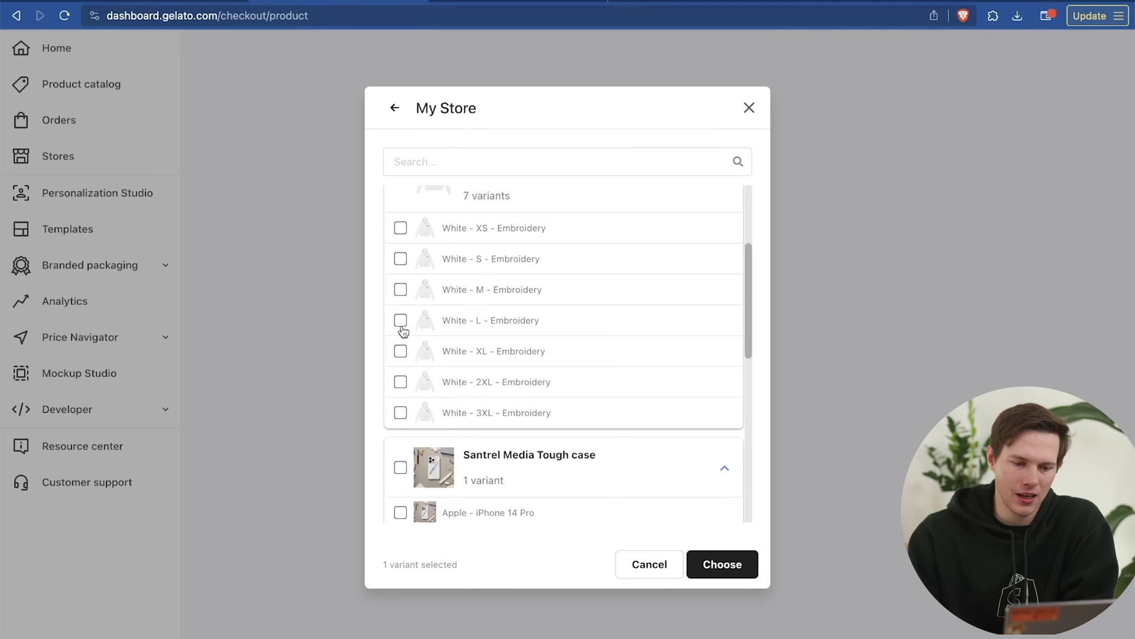
click(400, 352)
scroll(556, 371, up, 2)
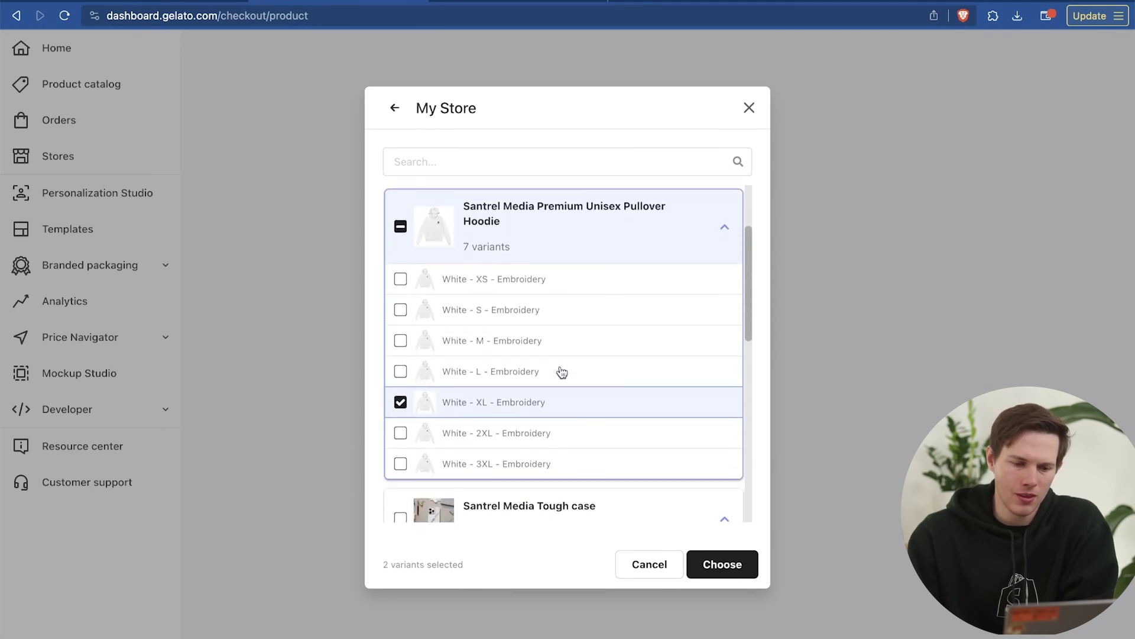
scroll(482, 375, down, 4)
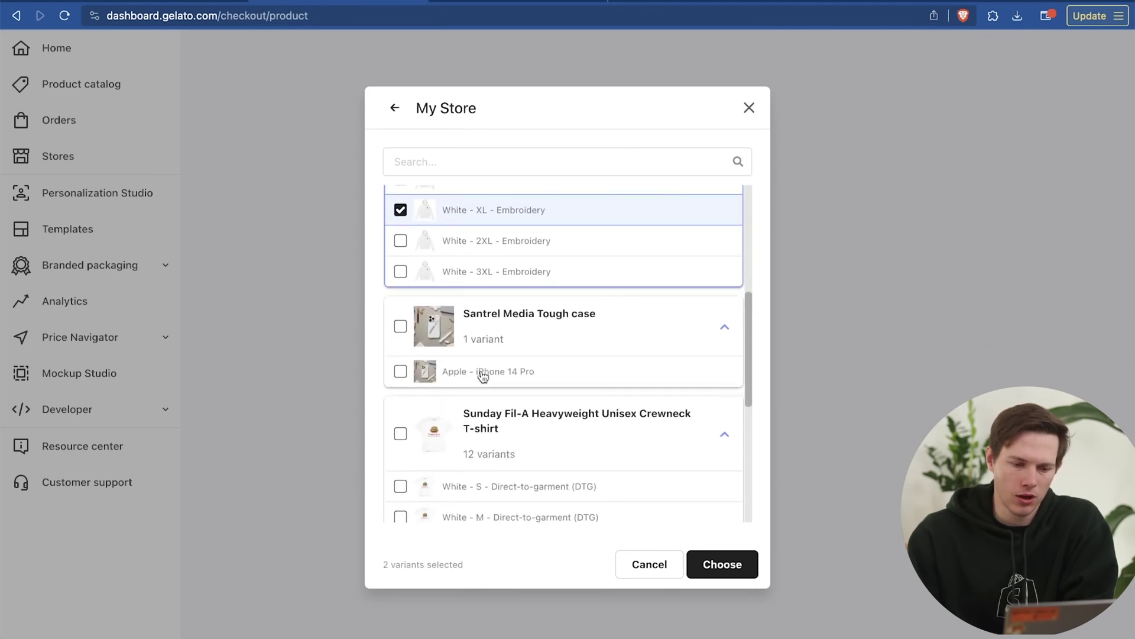
Step: Select the iPhone 14 Pro Tough case and the White L Sunday Fil-A T-shirt, and add all selected products to the order
click(401, 372)
scroll(607, 407, down, 3)
click(400, 393)
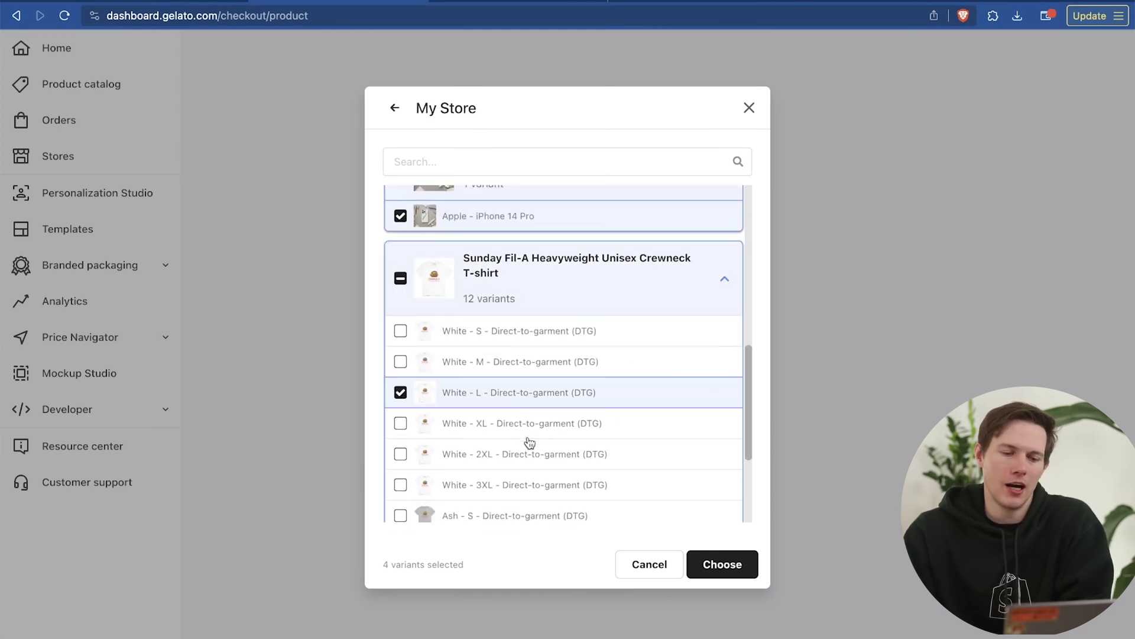
scroll(529, 442, up, 7)
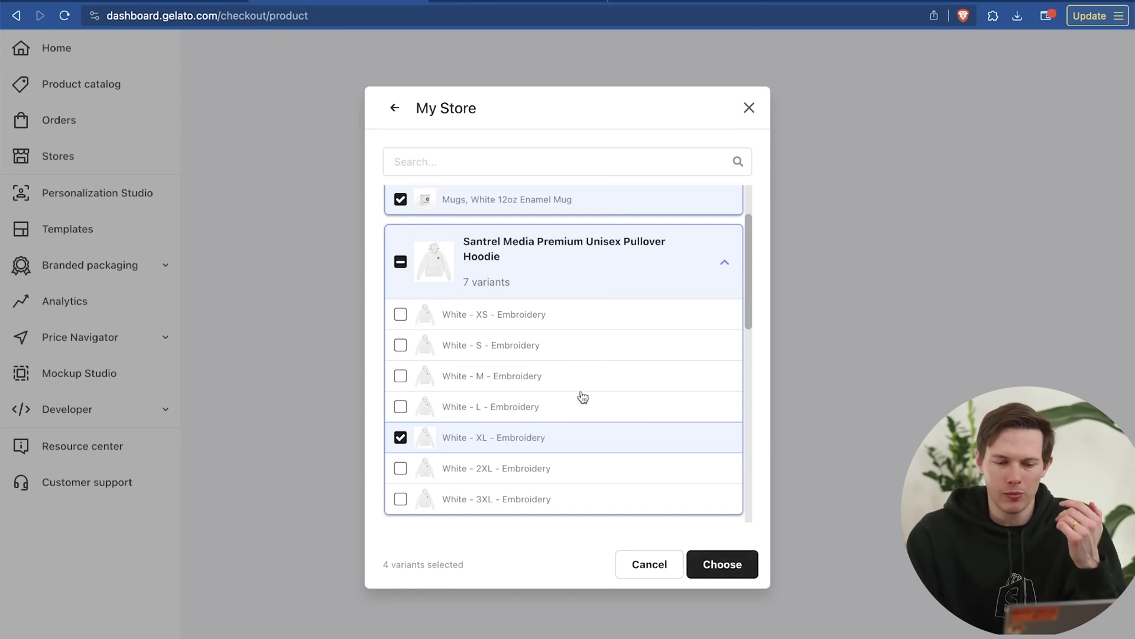
scroll(580, 396, down, 5)
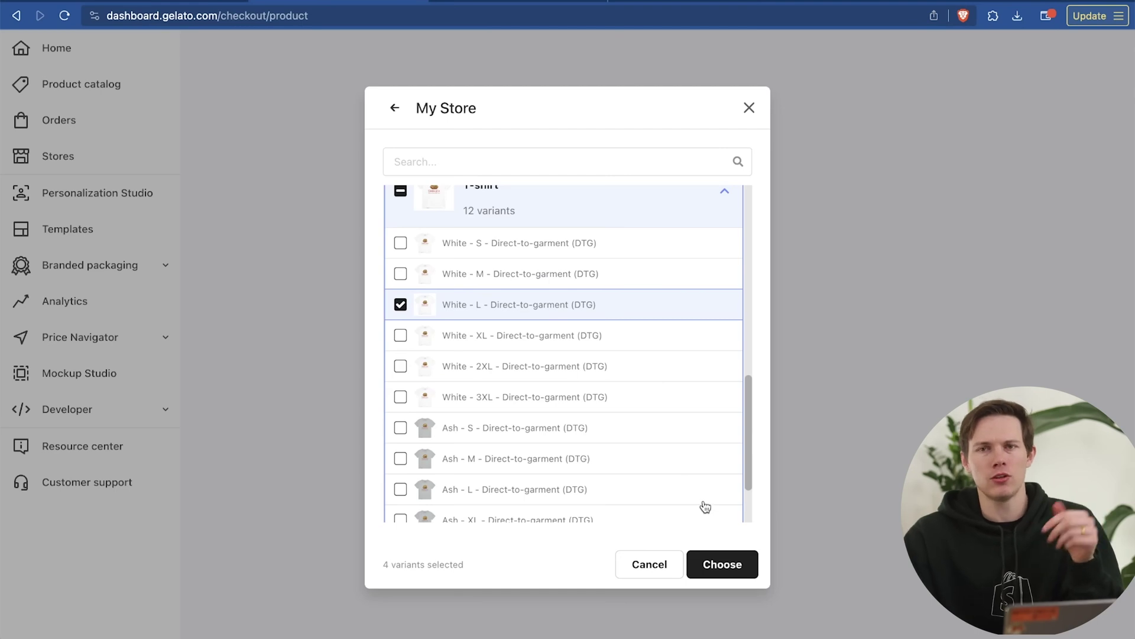
click(715, 566)
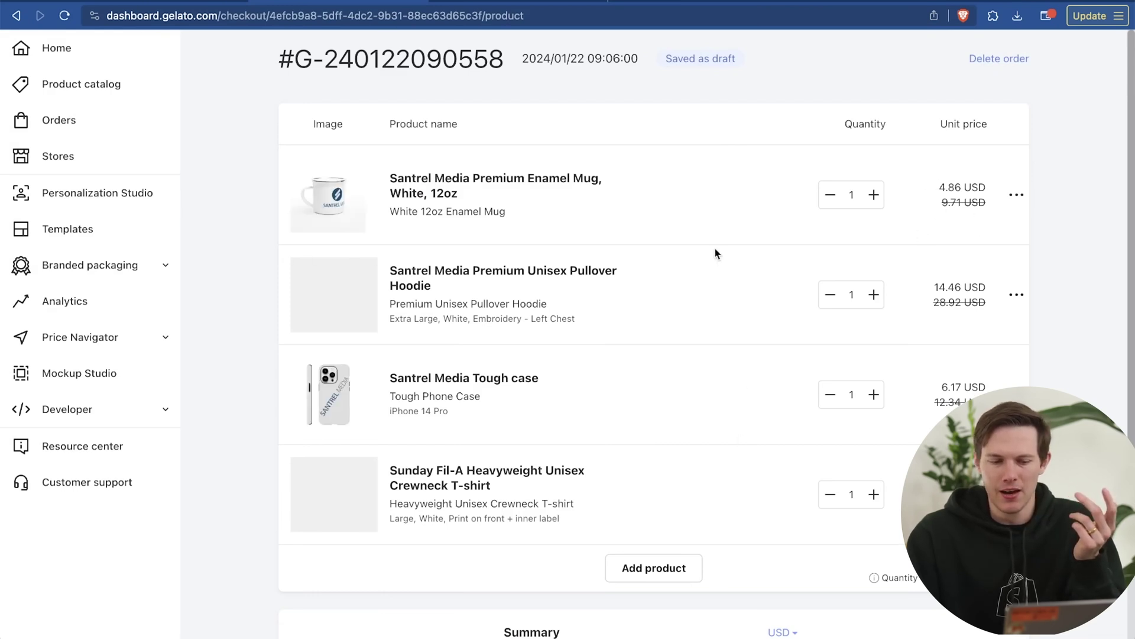
Step: Review the ordered products and the cost summary with its digitization fee and first-order discount, and continue to shipping
scroll(715, 253, down, 5)
drag(499, 456, 623, 456)
click(624, 456)
scroll(836, 451, up, 1)
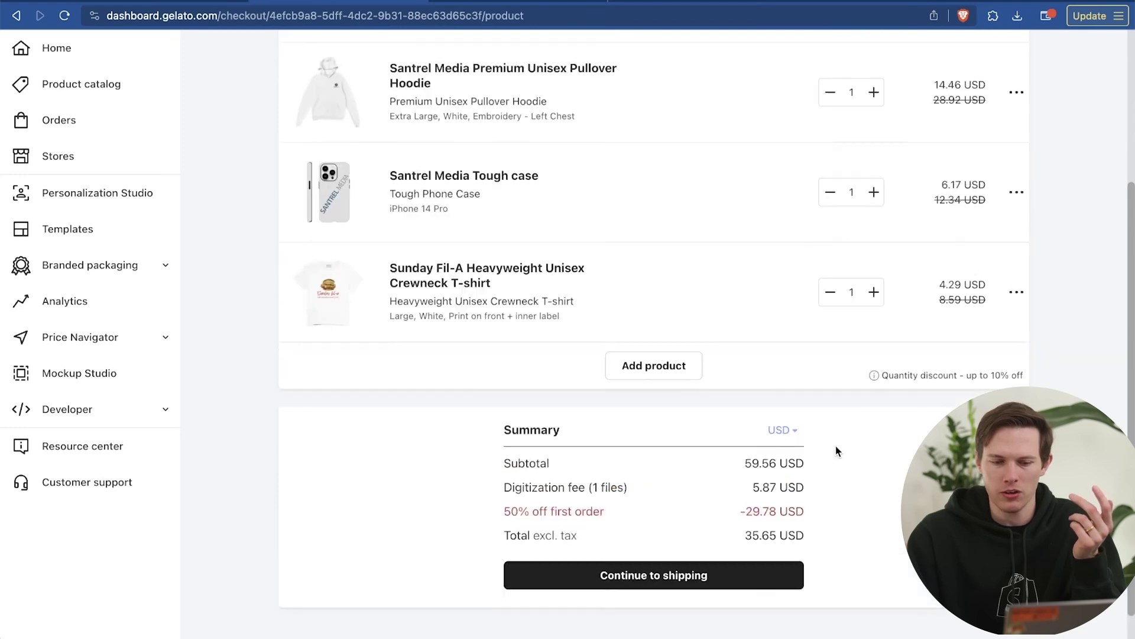
scroll(882, 567, up, 3)
scroll(882, 566, down, 3)
scroll(882, 565, up, 3)
scroll(882, 568, down, 3)
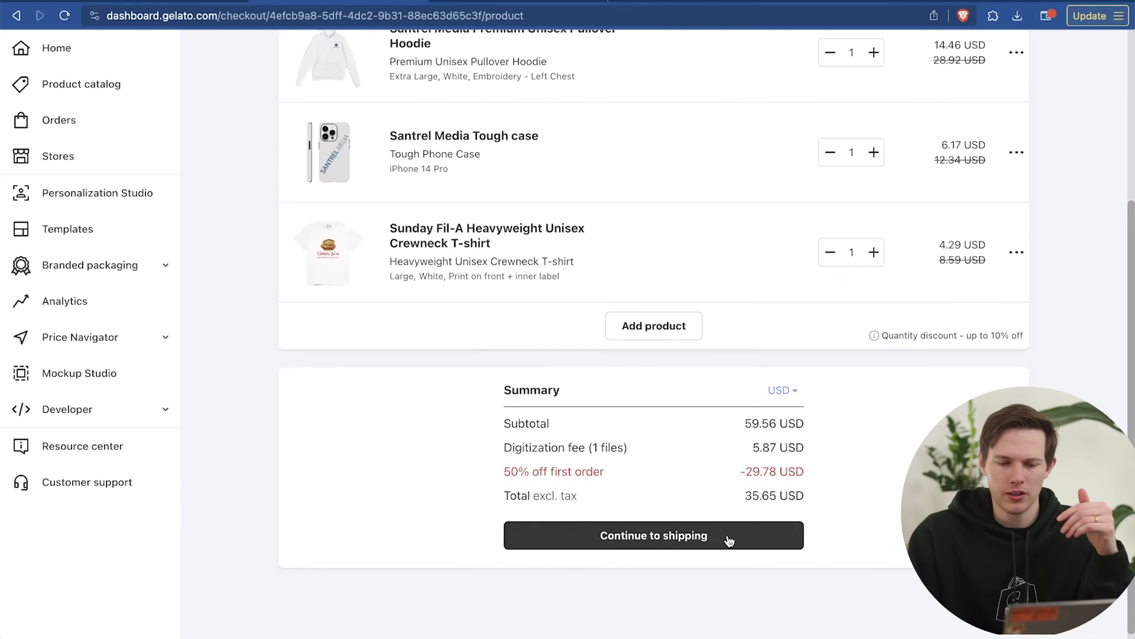
click(729, 541)
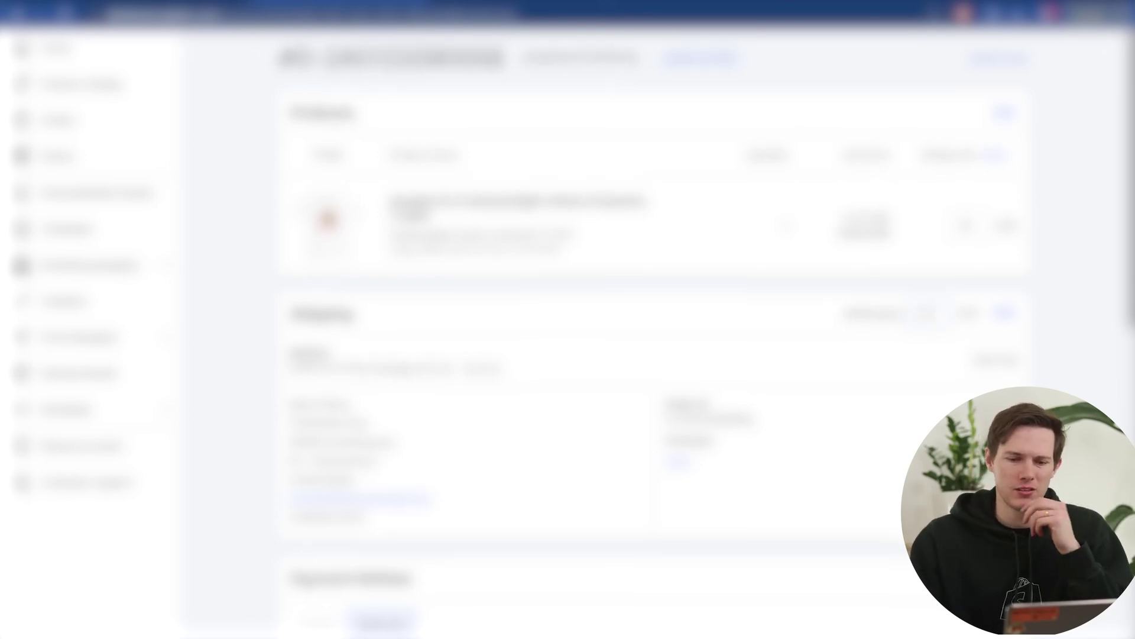
Step: Review the order's shipping, payment and cost summary, place the sample order, and reload the orders list
scroll(650, 331, down, 3)
scroll(672, 502, down, 8)
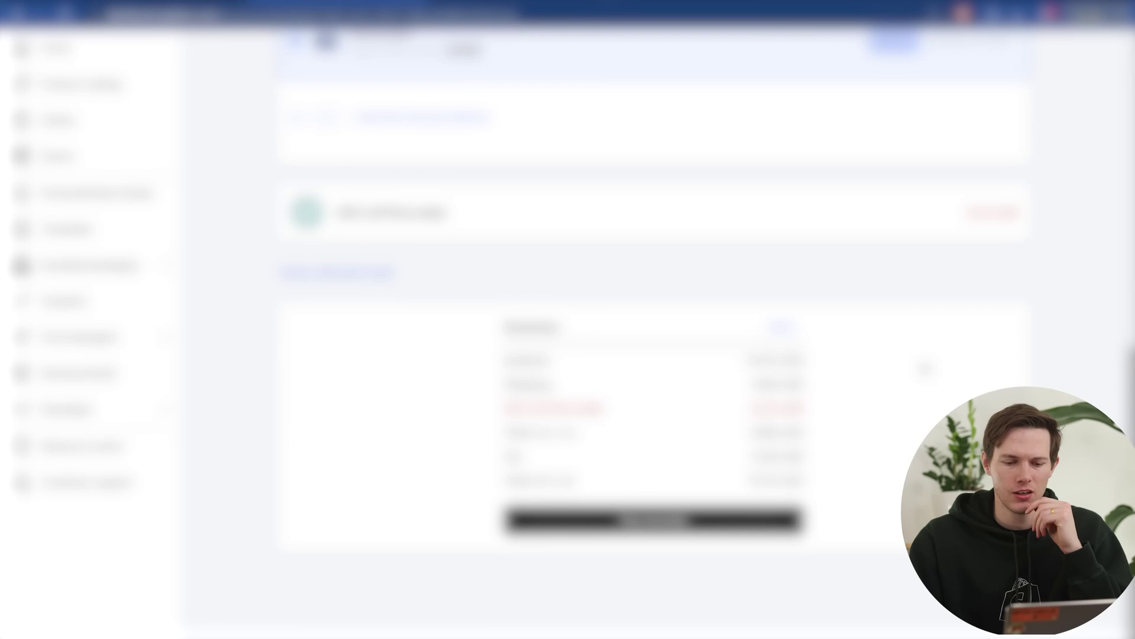
click(657, 521)
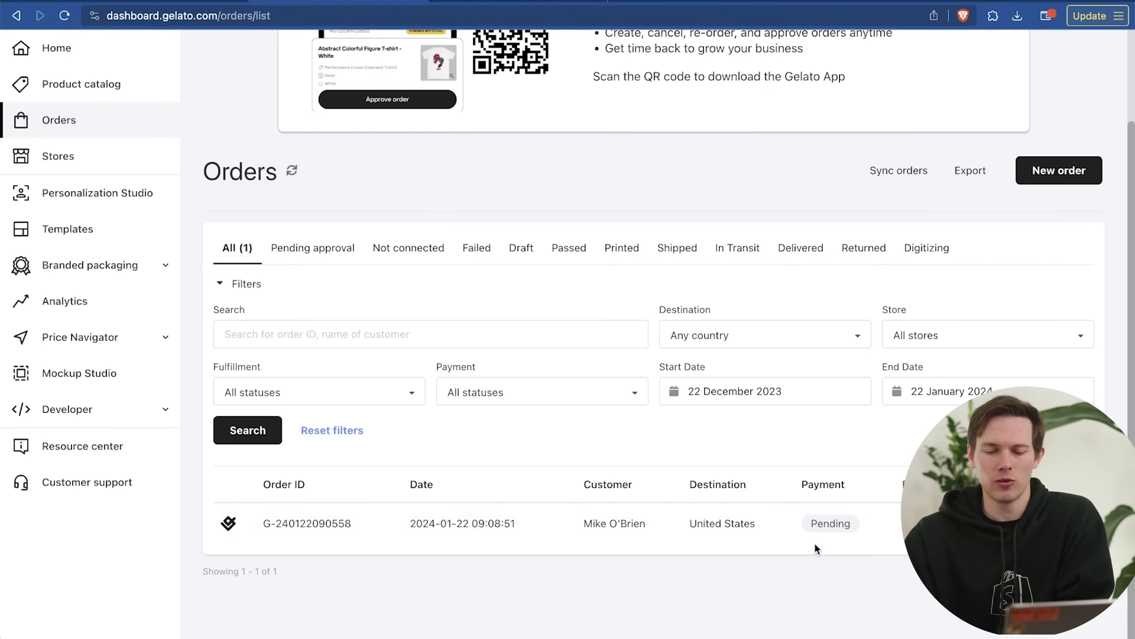
click(65, 20)
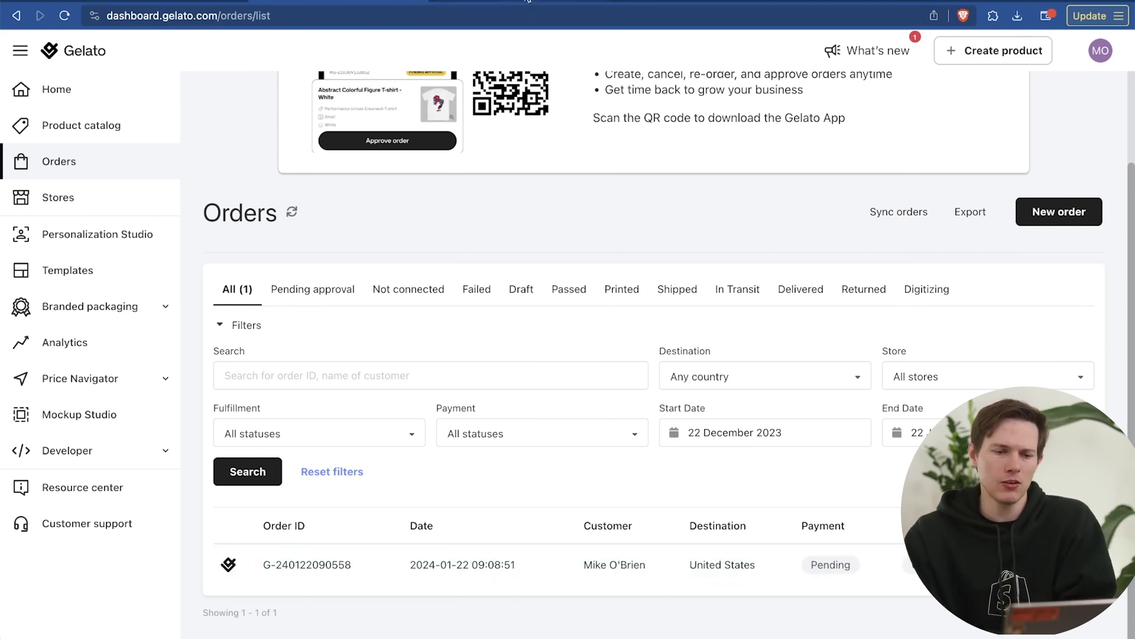
Step: Switch to the Shopify admin and open the online store's themes, looking over the current theme and the popular free themes
click(528, 2)
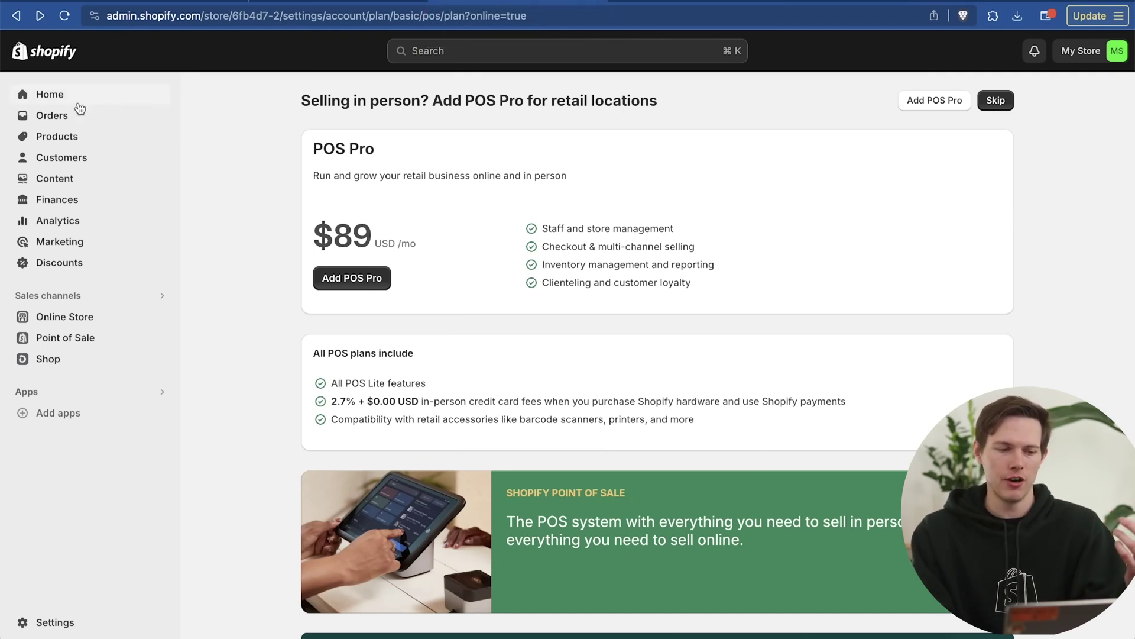
click(81, 315)
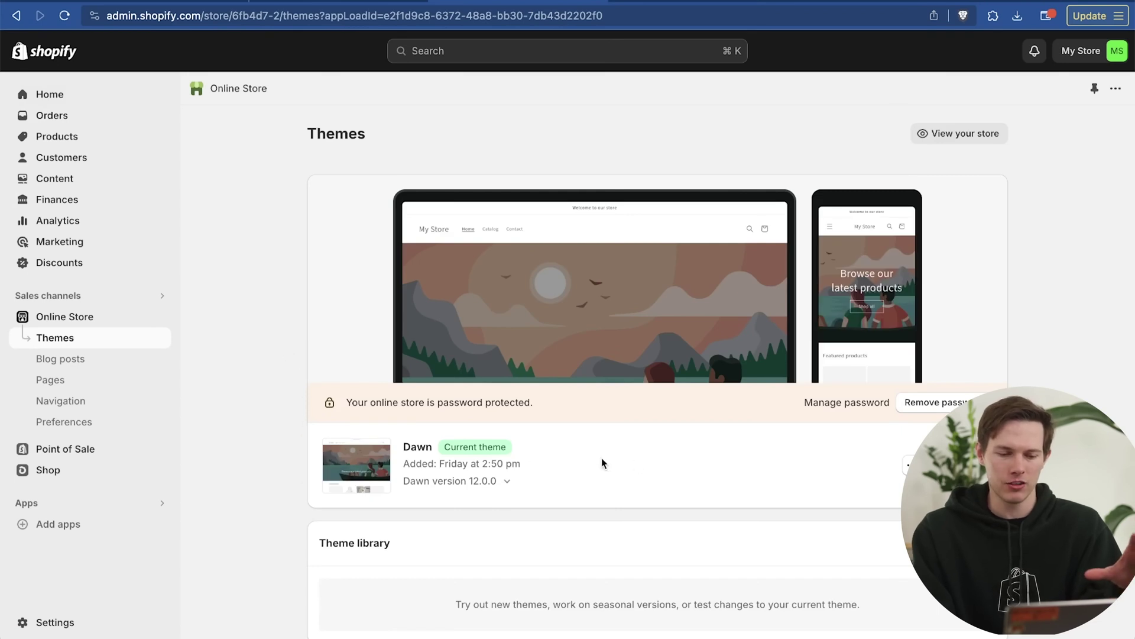
scroll(635, 462, down, 2)
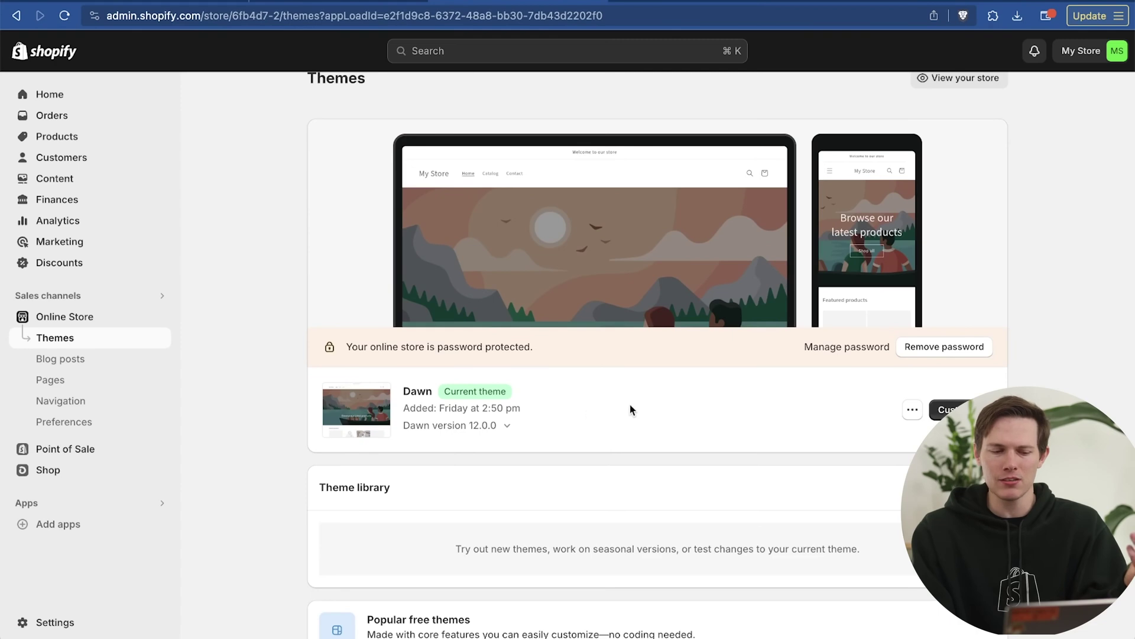
scroll(977, 294, down, 5)
scroll(977, 294, down, 3)
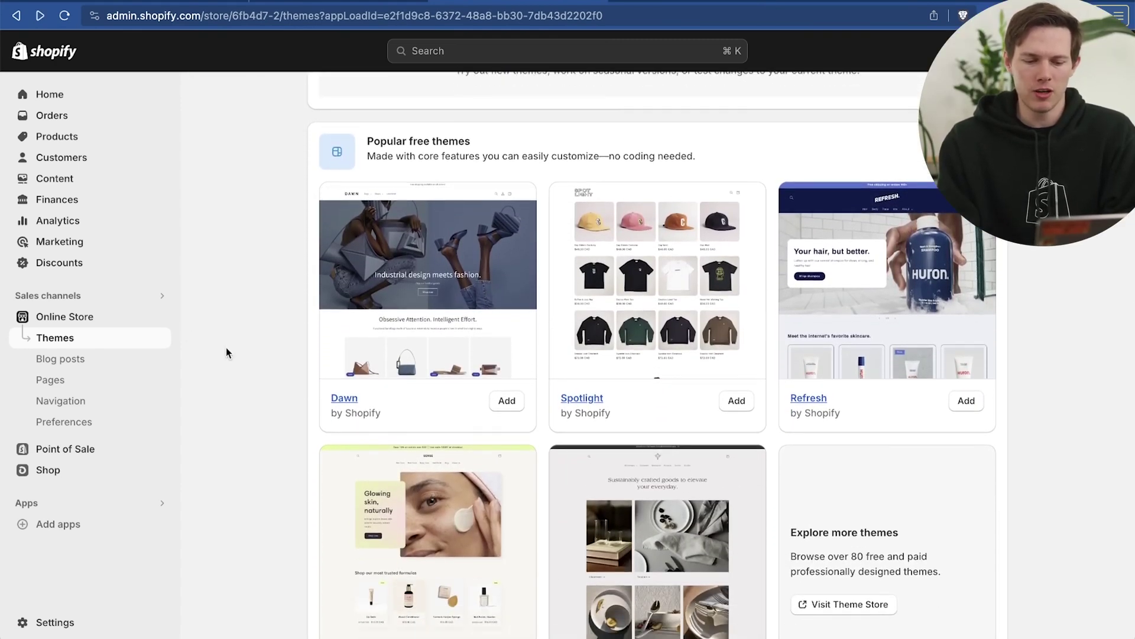
scroll(224, 349, down, 2)
scroll(719, 418, up, 9)
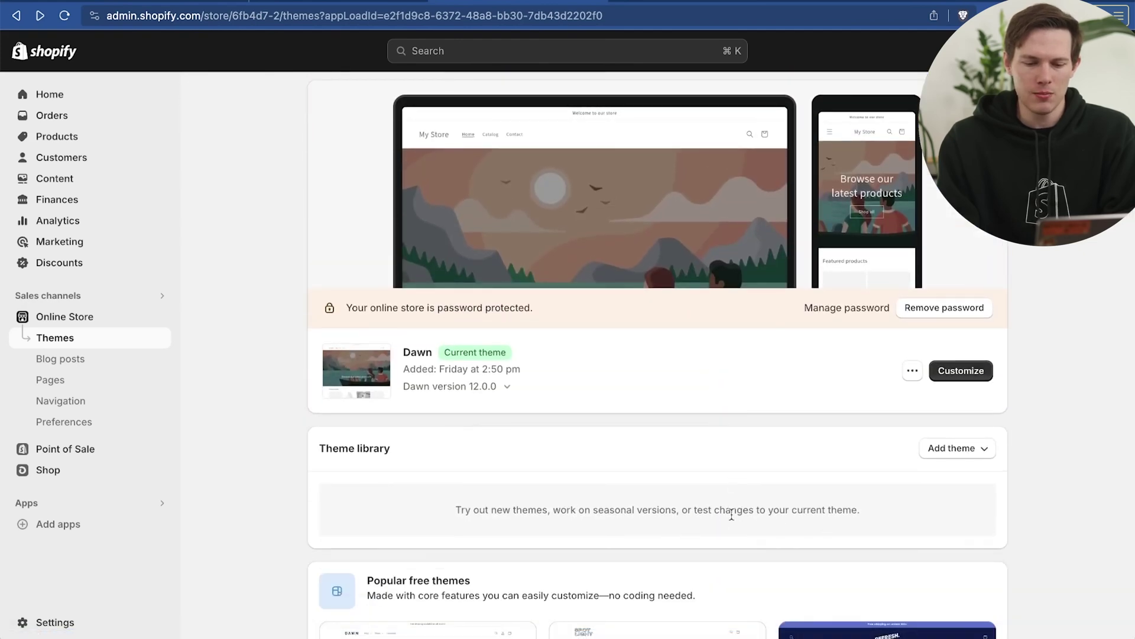
Step: Go to the Shopify Theme Store from the theme library and open the list of all themes
click(963, 458)
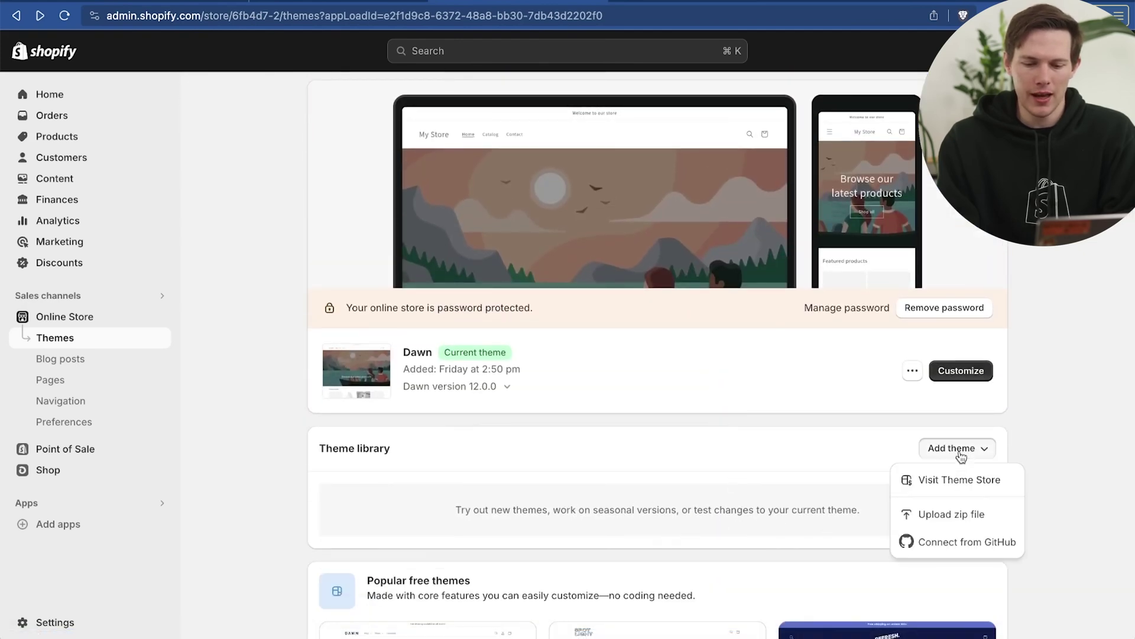
click(962, 482)
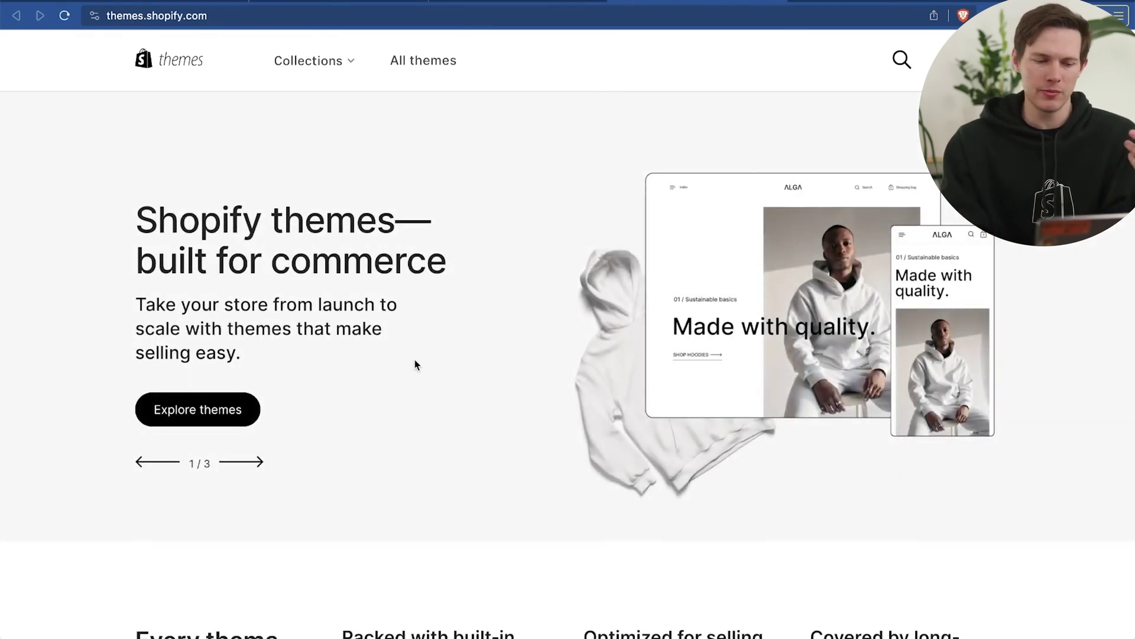
scroll(416, 365, down, 7)
scroll(415, 365, up, 7)
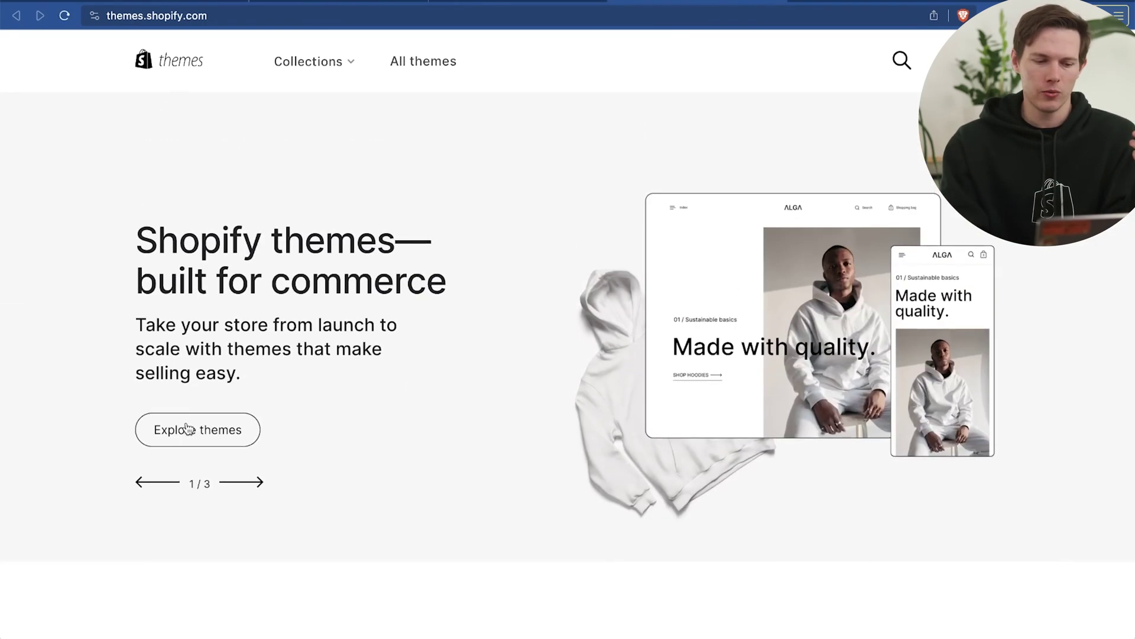
click(188, 430)
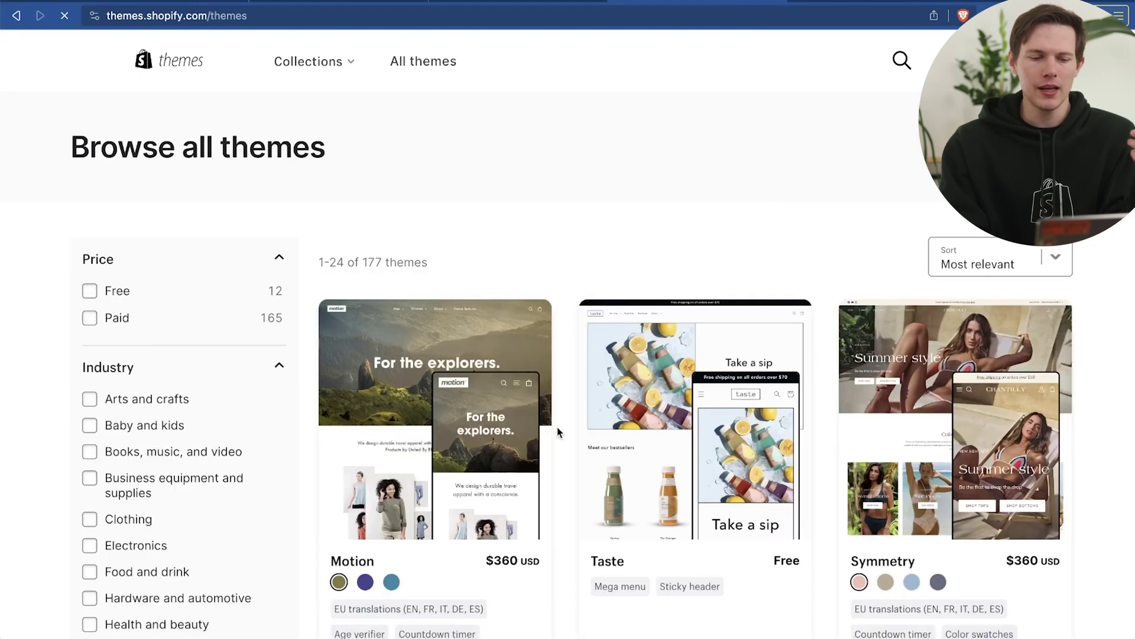
Step: Look over the theme listing and its sorting, and filter it by price to free themes only
scroll(557, 427, down, 1)
scroll(557, 427, up, 1)
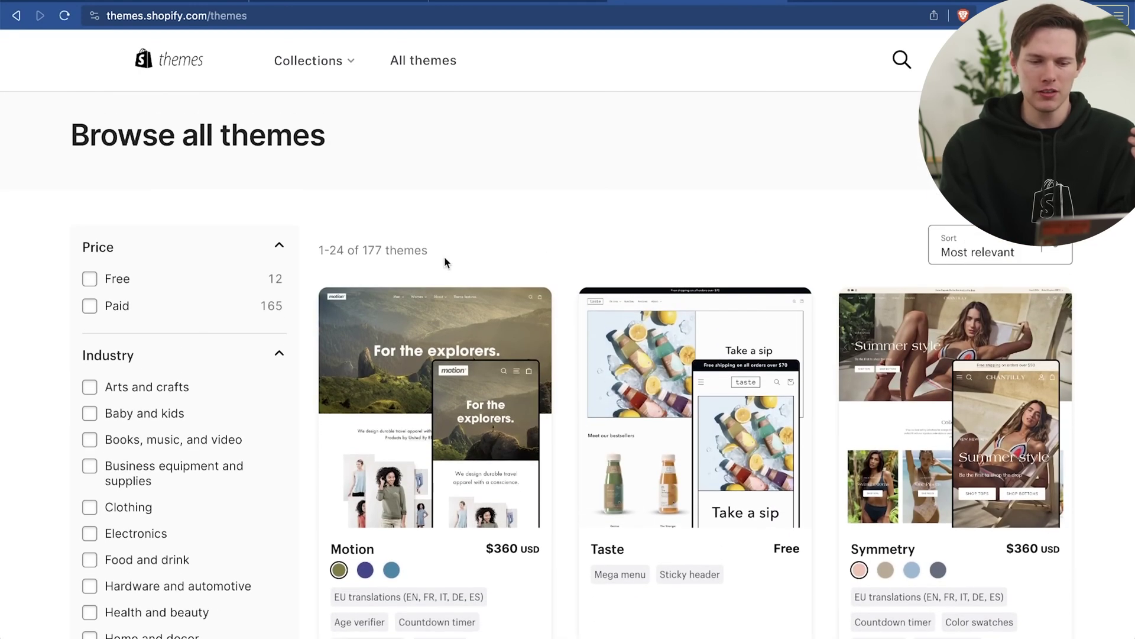
scroll(1104, 323, down, 3)
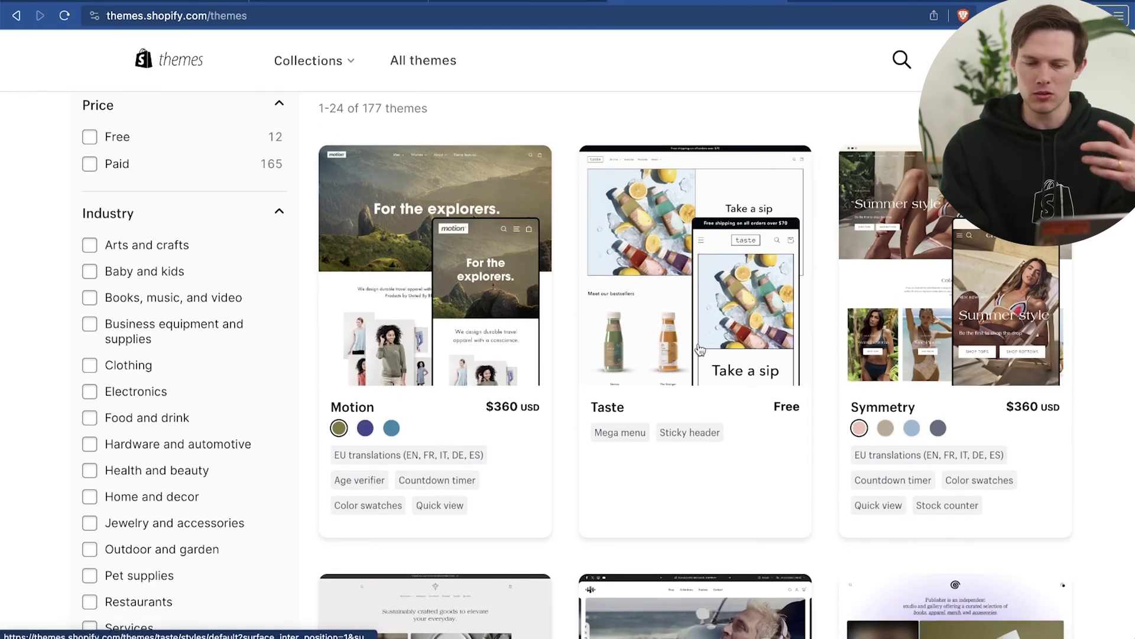
scroll(858, 299, up, 3)
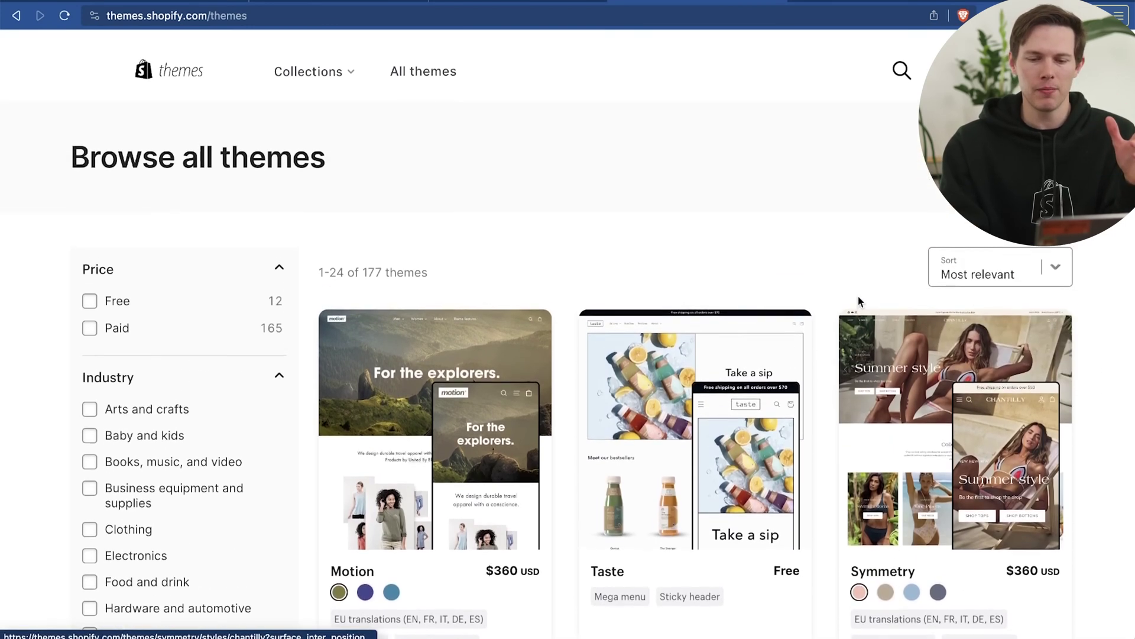
click(1018, 245)
click(796, 260)
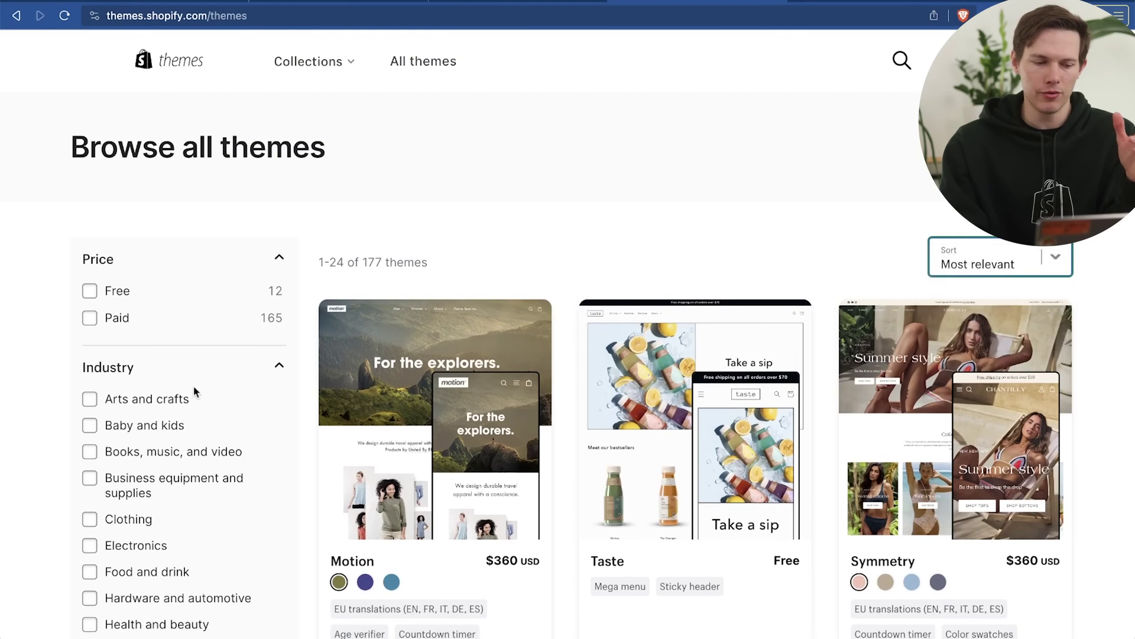
click(89, 292)
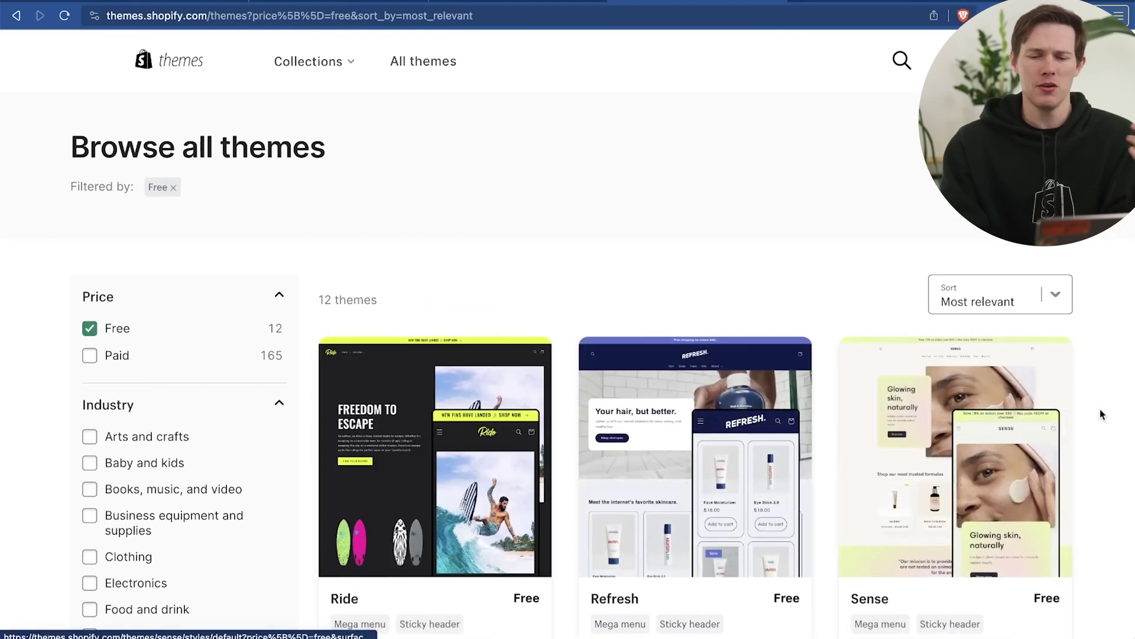
Step: Look through the whole list of free themes to compare their designs and features
scroll(1100, 409, down, 5)
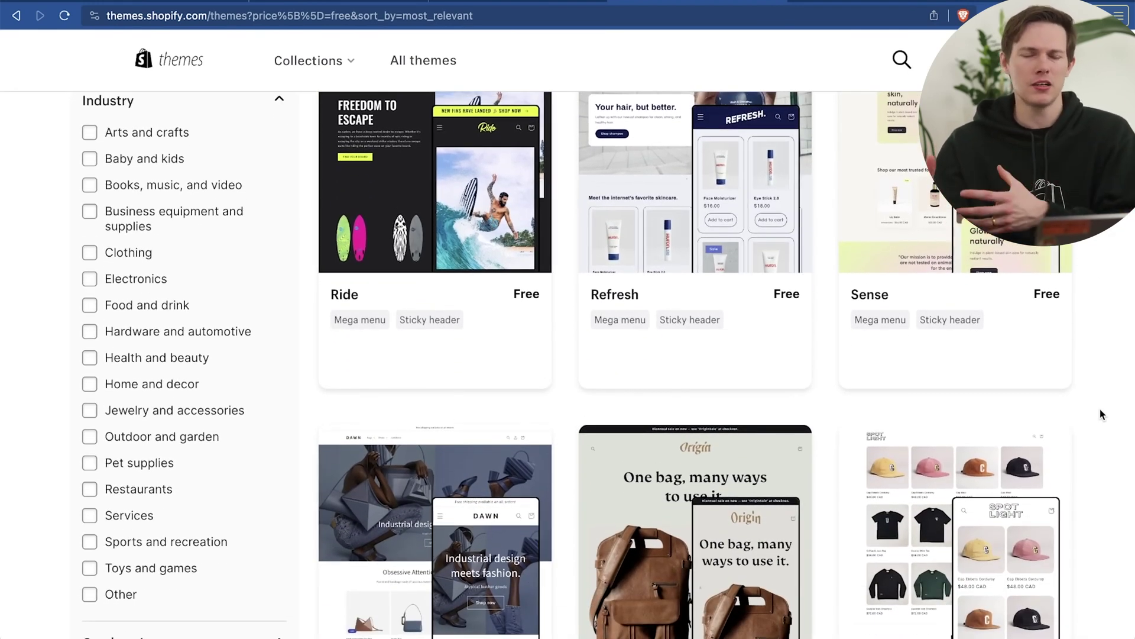
scroll(1100, 409, down, 4)
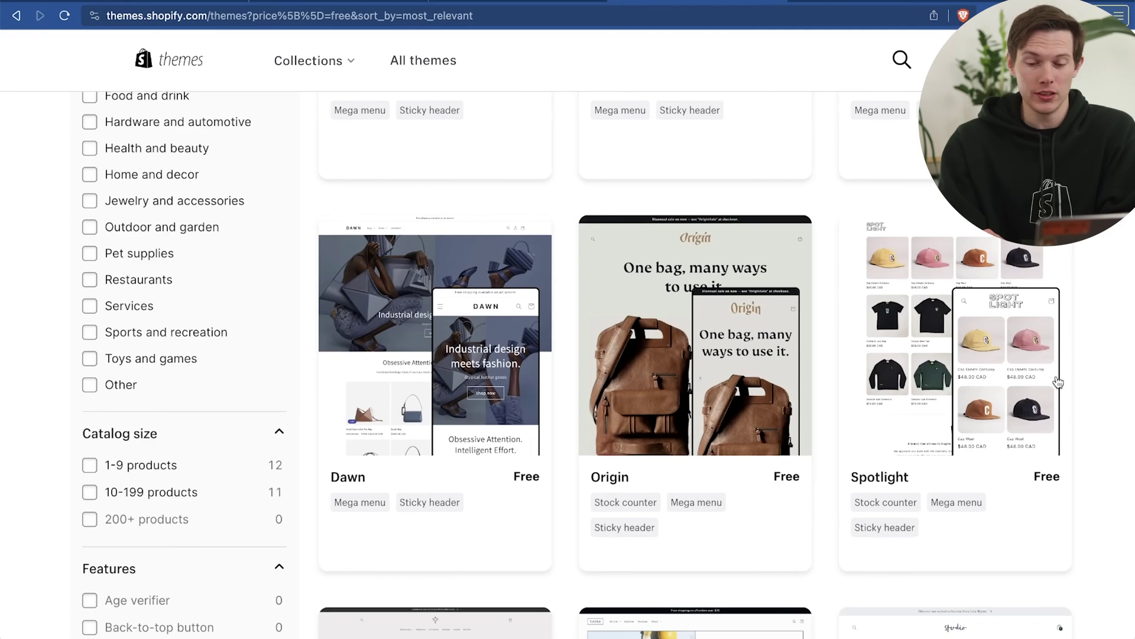
scroll(1088, 393, down, 1)
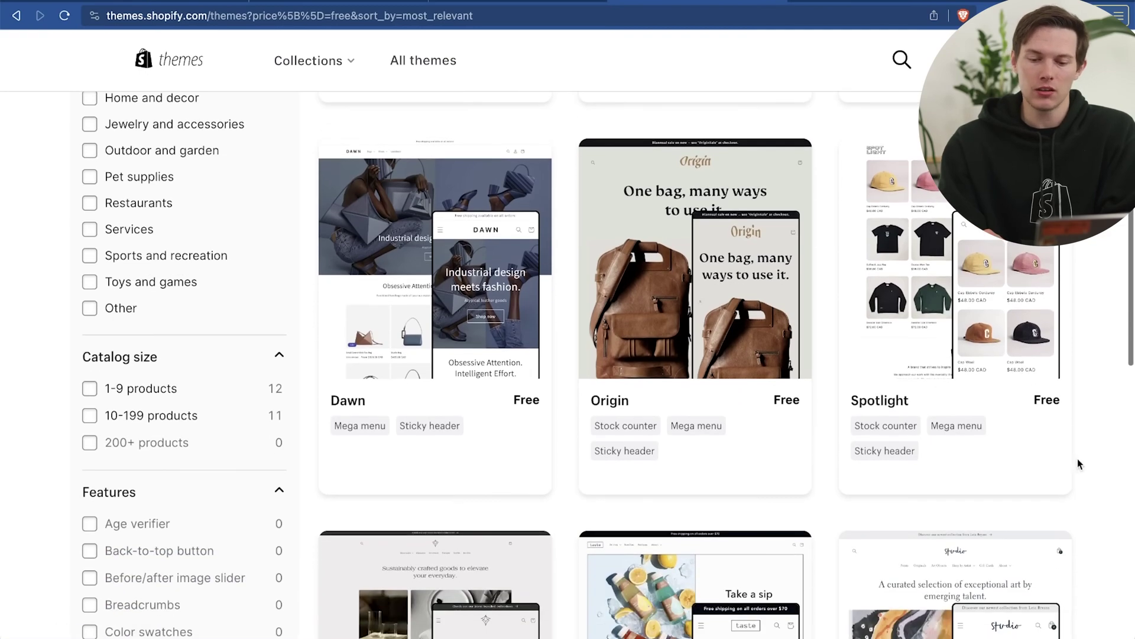
scroll(1070, 476, down, 6)
scroll(1069, 475, down, 4)
scroll(1069, 476, up, 10)
scroll(940, 350, up, 6)
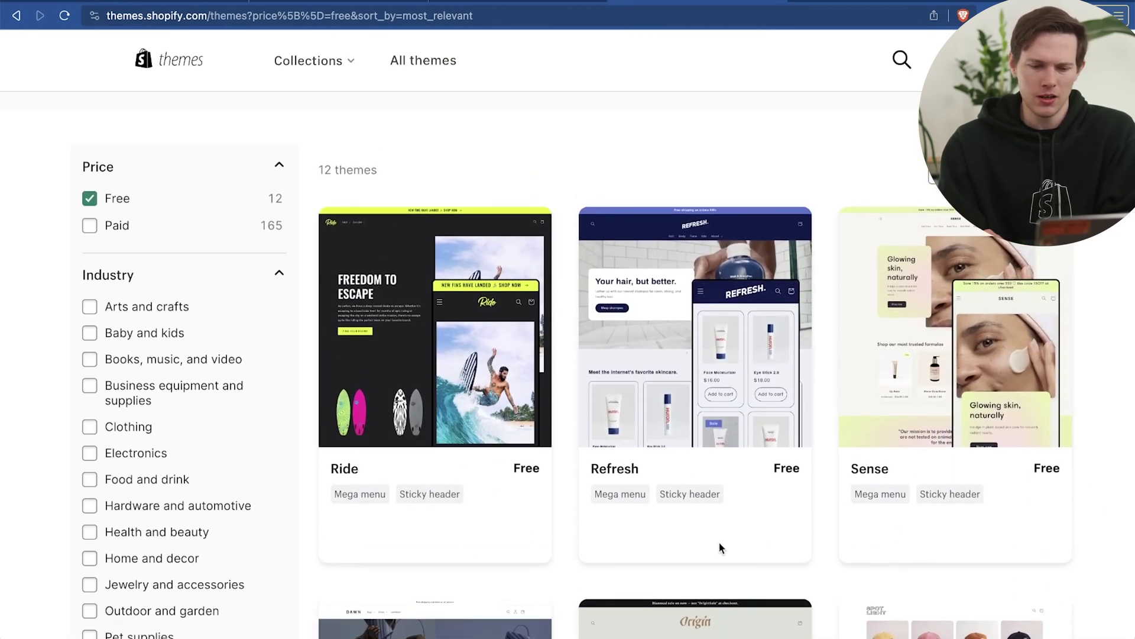
Step: Open the free Refresh theme, preview its desktop demo store, and add the theme to the store's theme library
click(639, 425)
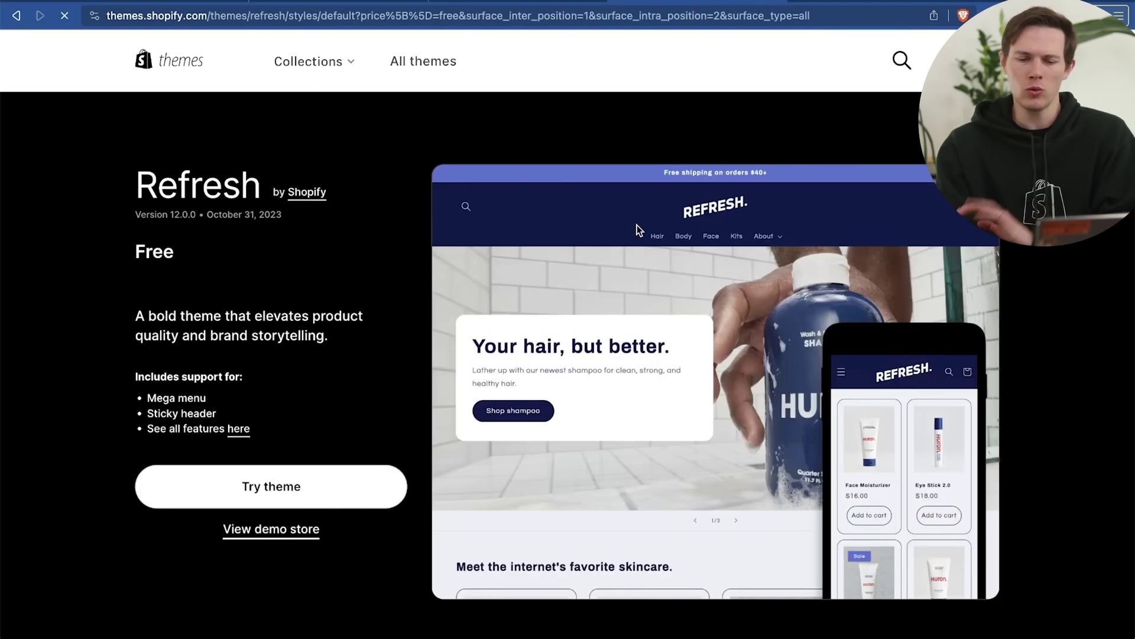
click(335, 497)
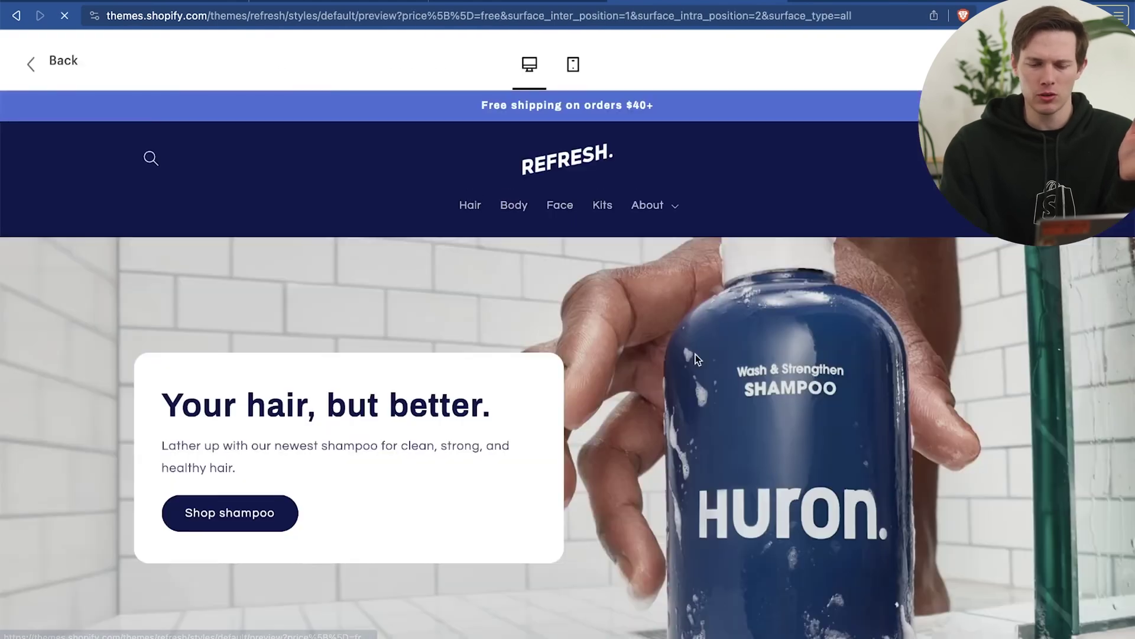
scroll(715, 370, down, 15)
scroll(715, 370, up, 15)
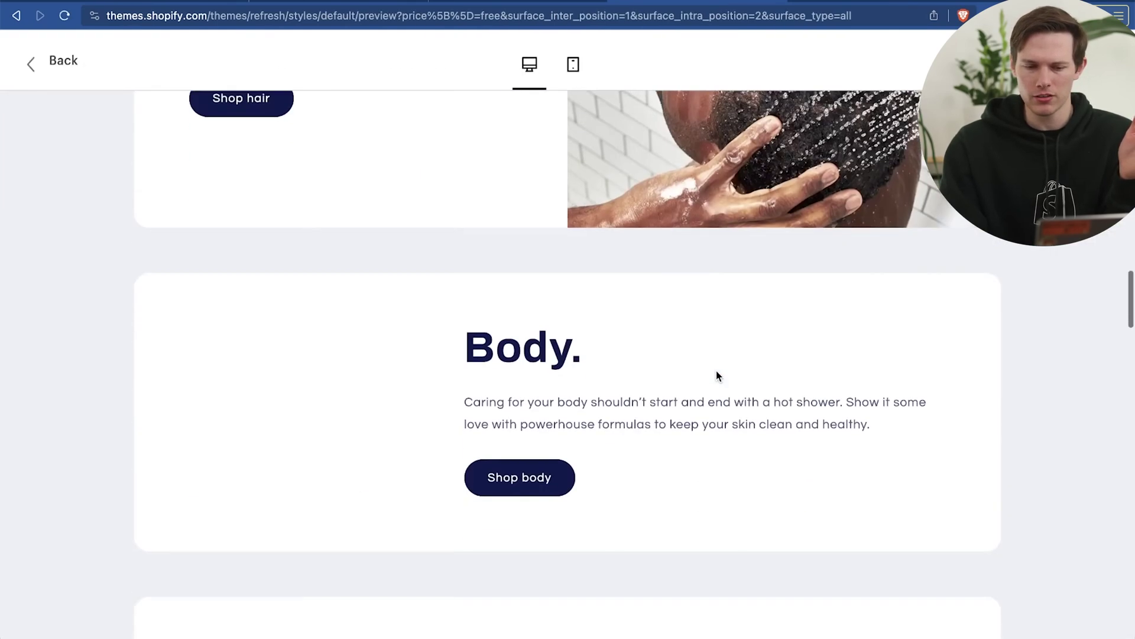
scroll(715, 370, up, 1)
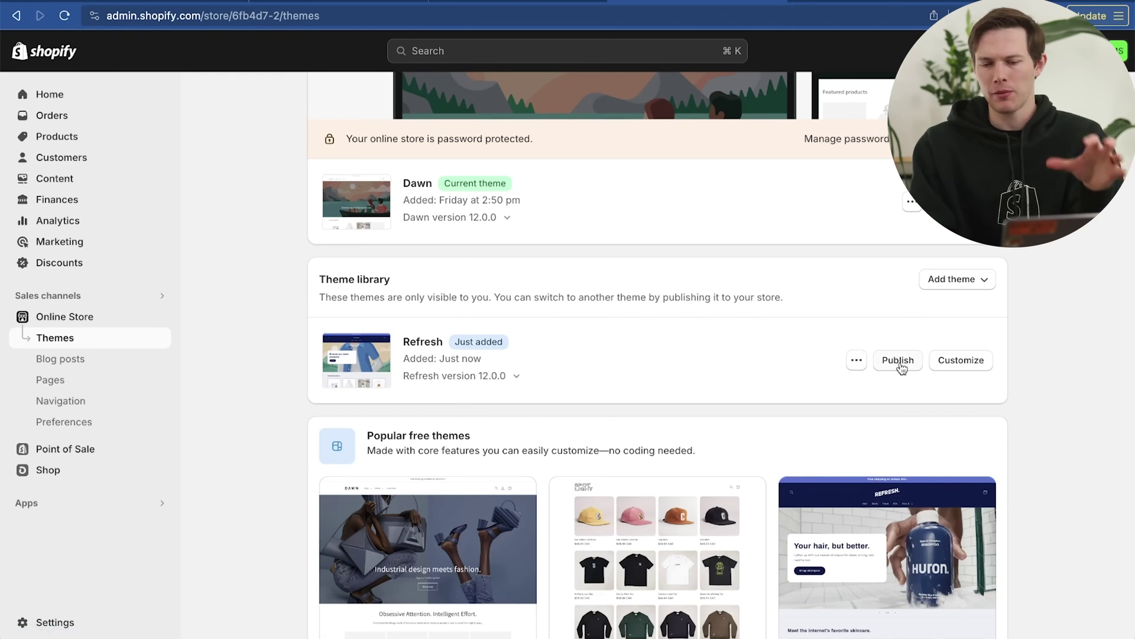
Step: Publish the Refresh theme as the store's current theme in place of Dawn
scroll(562, 251, up, 1)
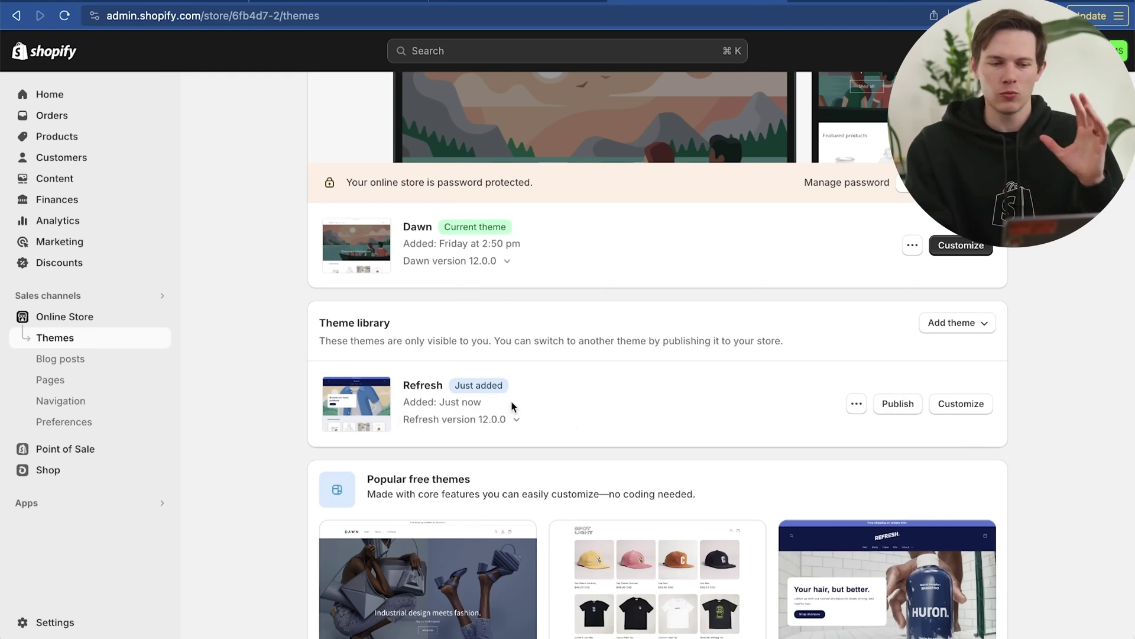
click(898, 407)
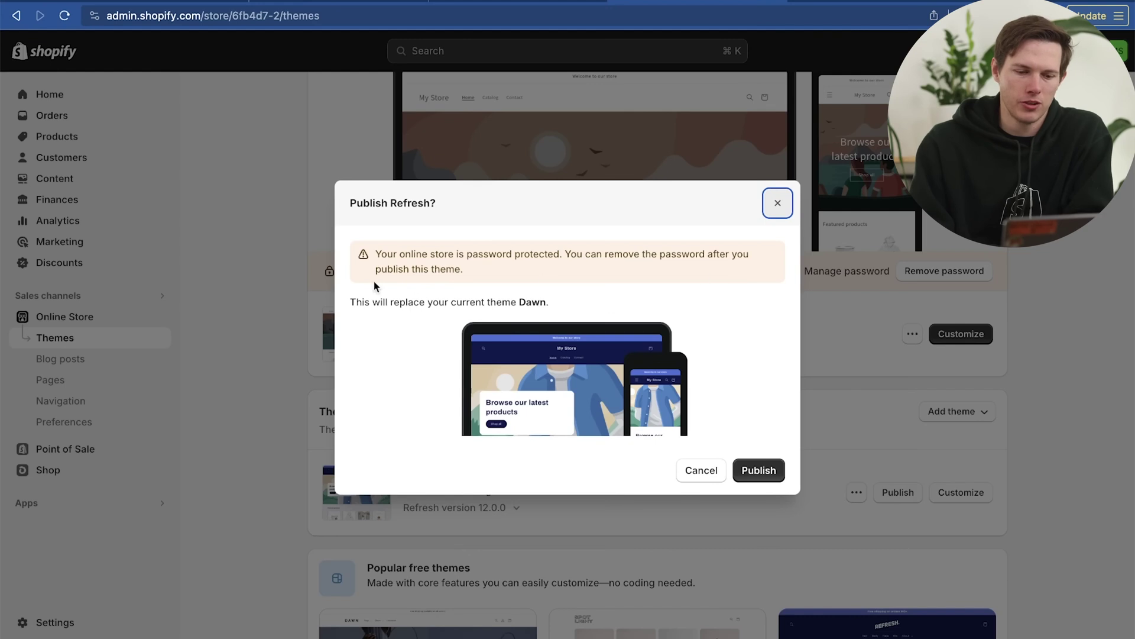
click(769, 469)
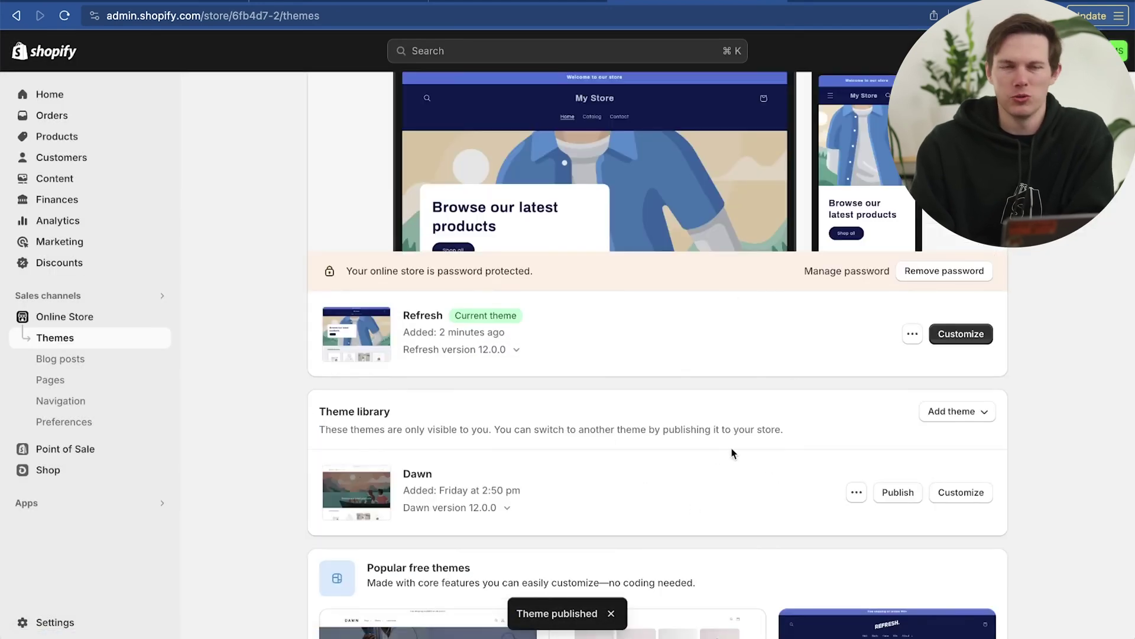
Step: Open the Refresh theme for customization and review its home page slideshow, featured products and email signup sections
scroll(948, 464, up, 3)
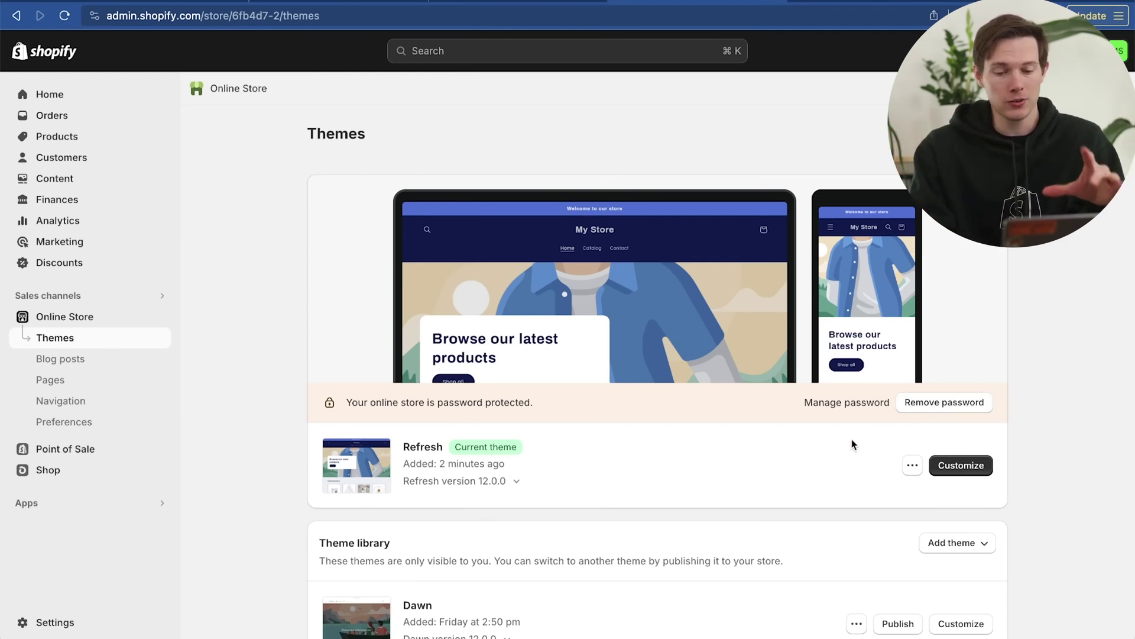
click(975, 466)
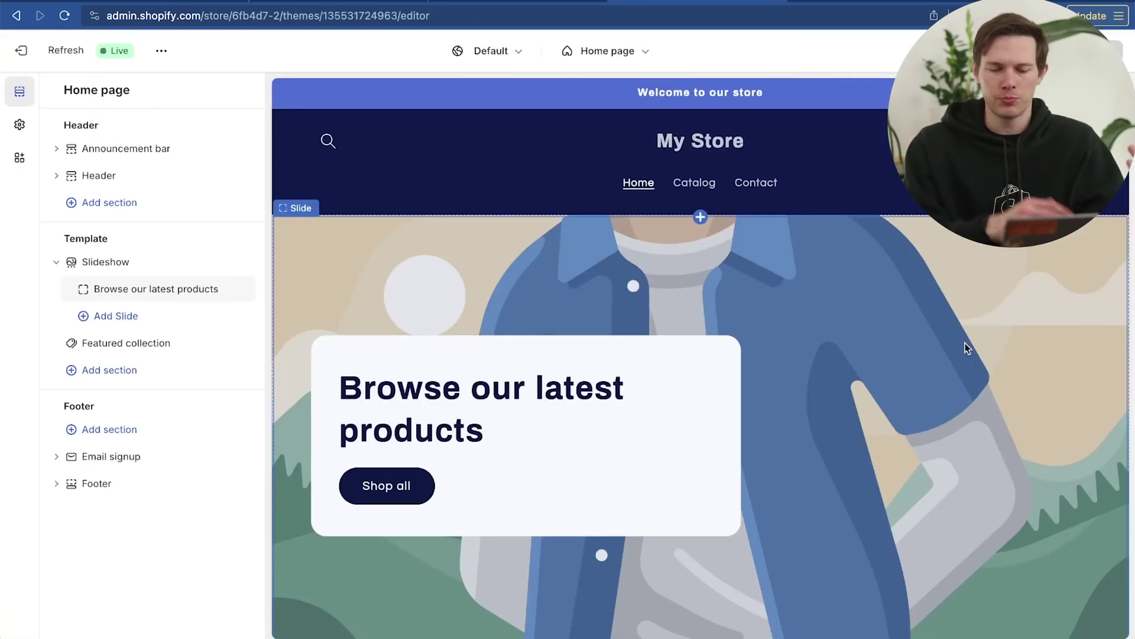
scroll(906, 470, down, 10)
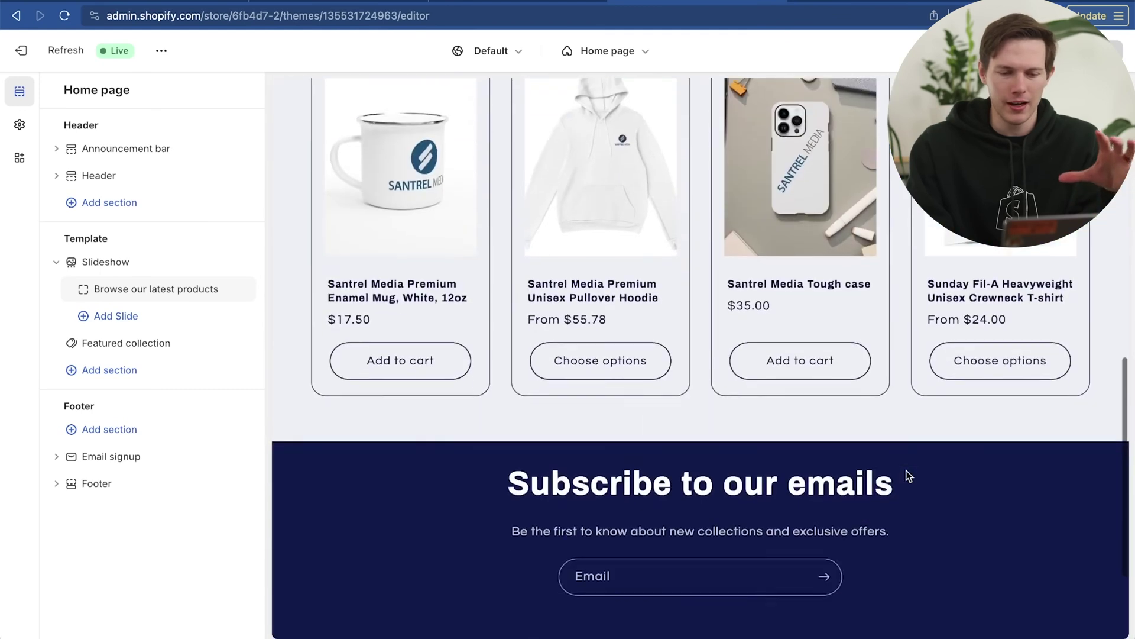
scroll(908, 473, up, 5)
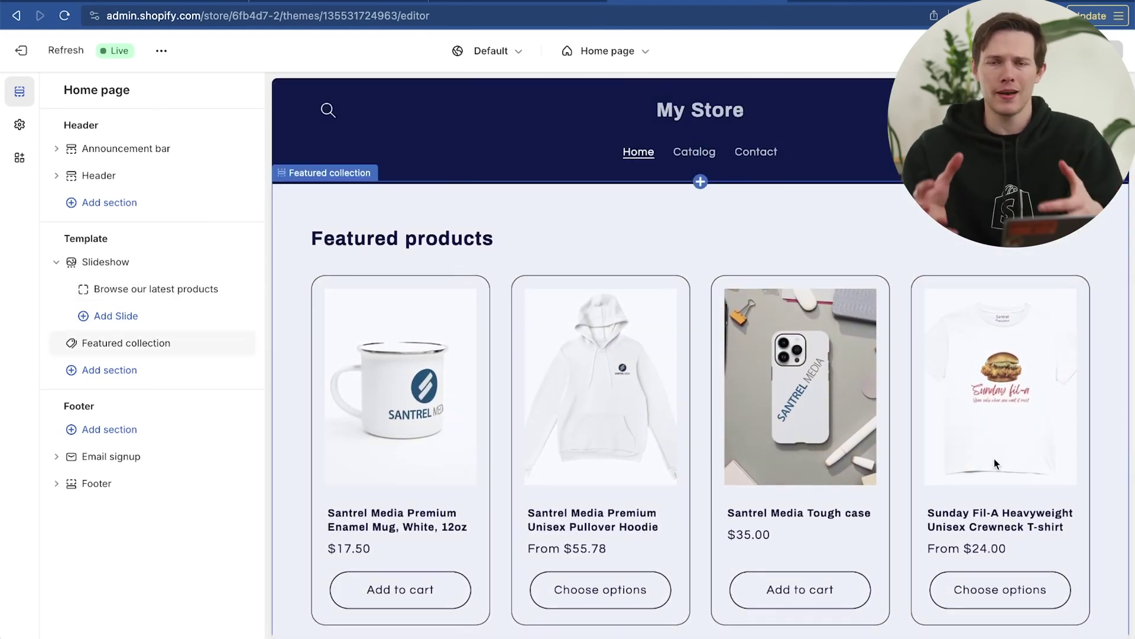
scroll(695, 237, up, 5)
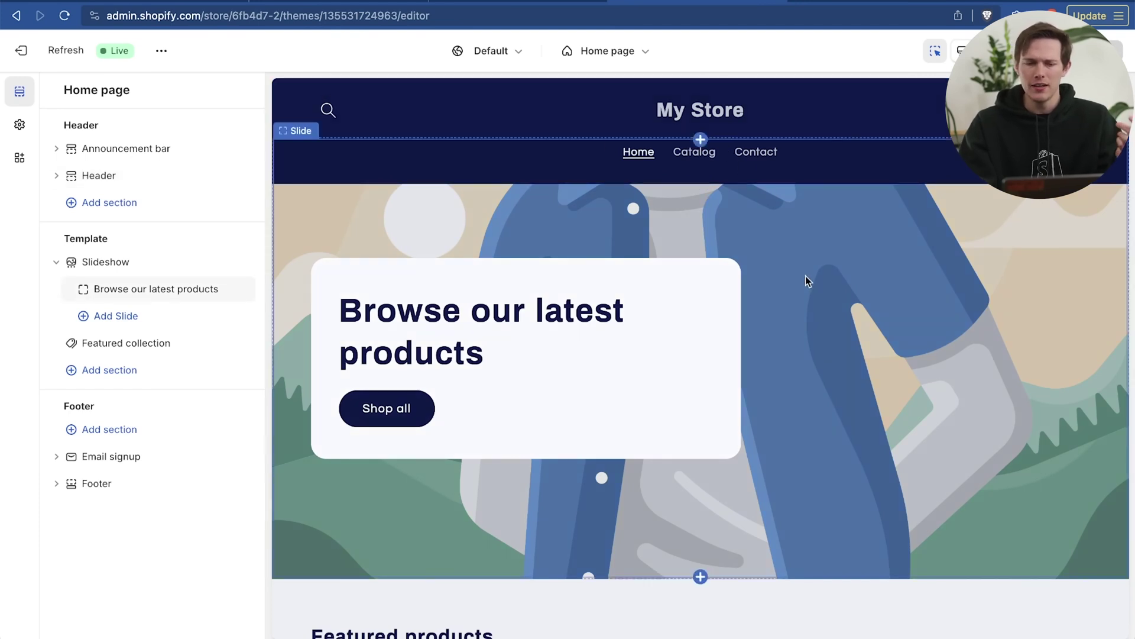
scroll(805, 276, down, 1)
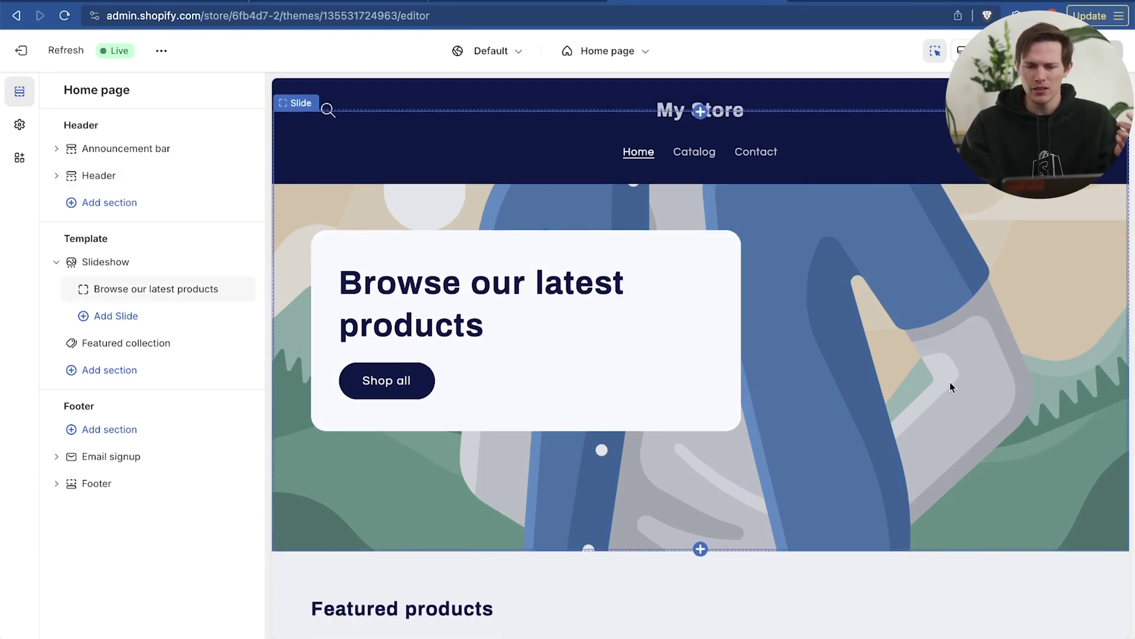
scroll(995, 297, up, 3)
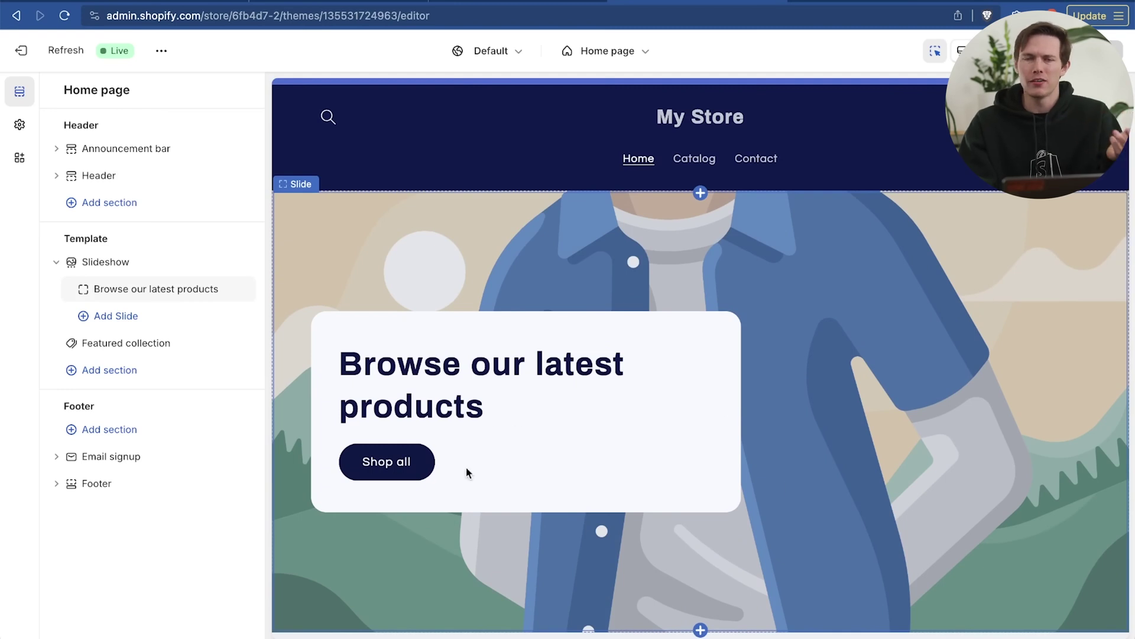
Step: Add a Featured product section to the home page between the slideshow and the featured collection
scroll(856, 454, down, 10)
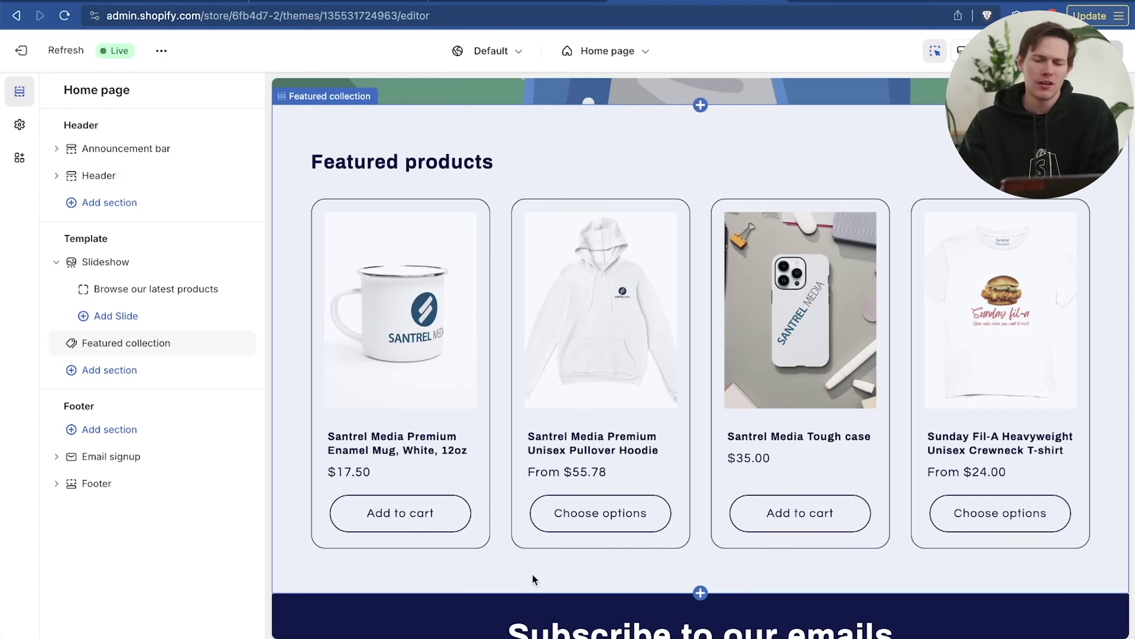
scroll(555, 576, down, 5)
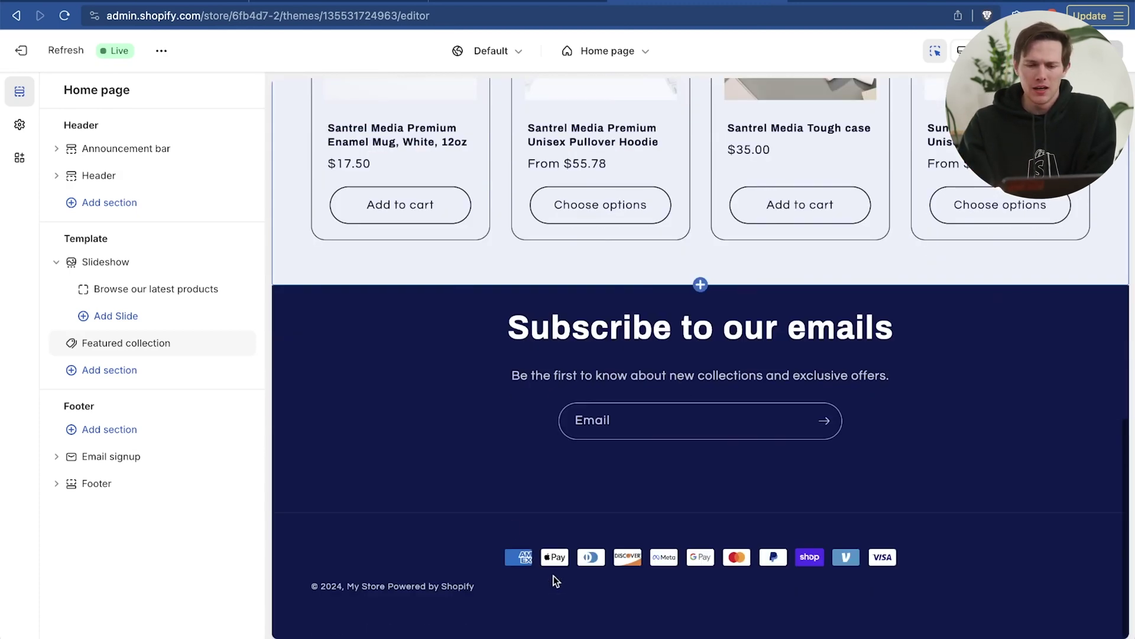
scroll(419, 419, up, 4)
scroll(477, 395, up, 6)
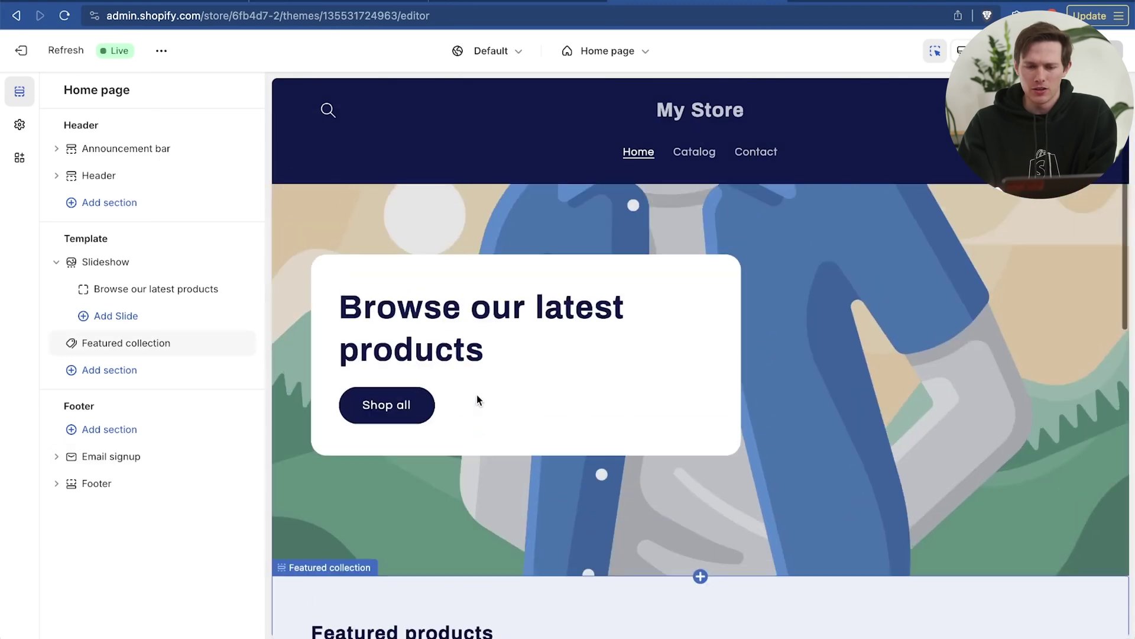
scroll(1017, 473, down, 3)
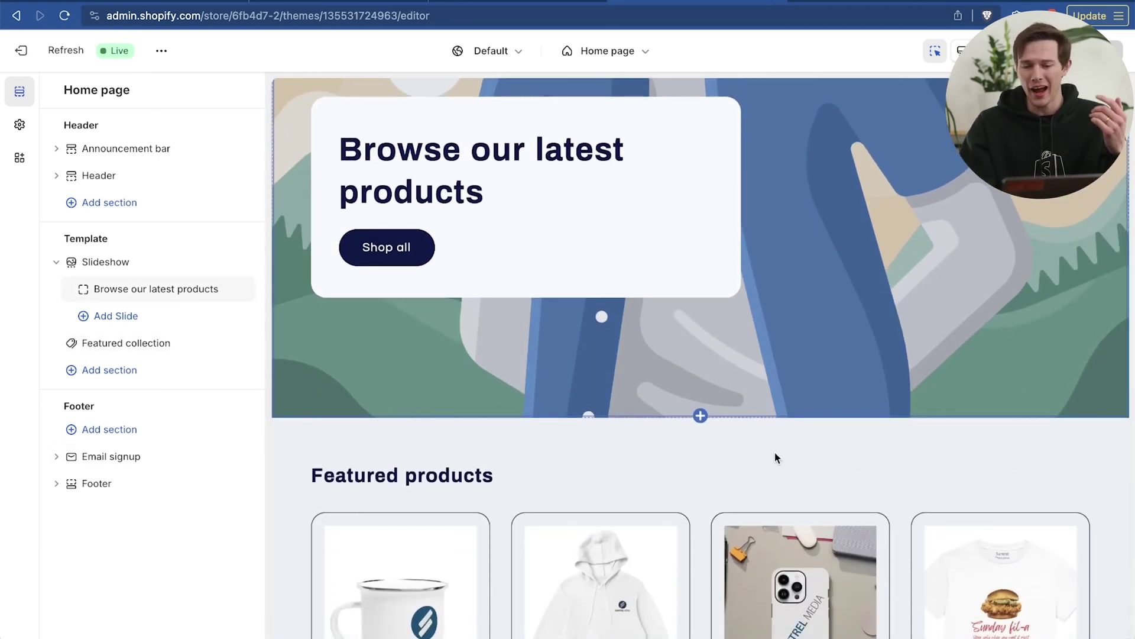
click(700, 419)
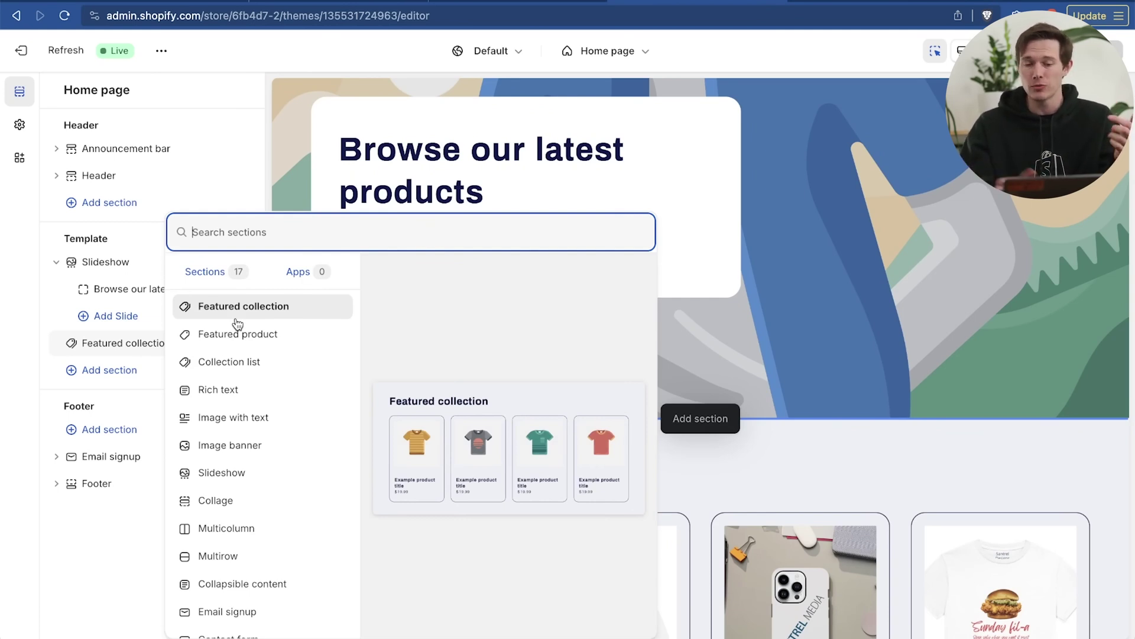
click(236, 322)
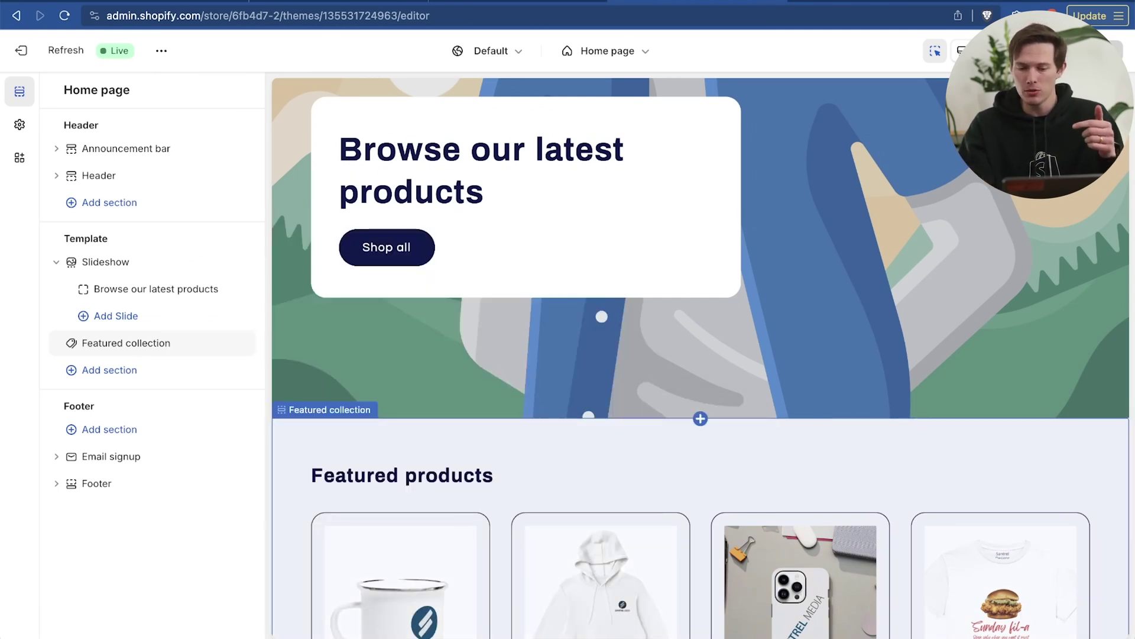
click(700, 418)
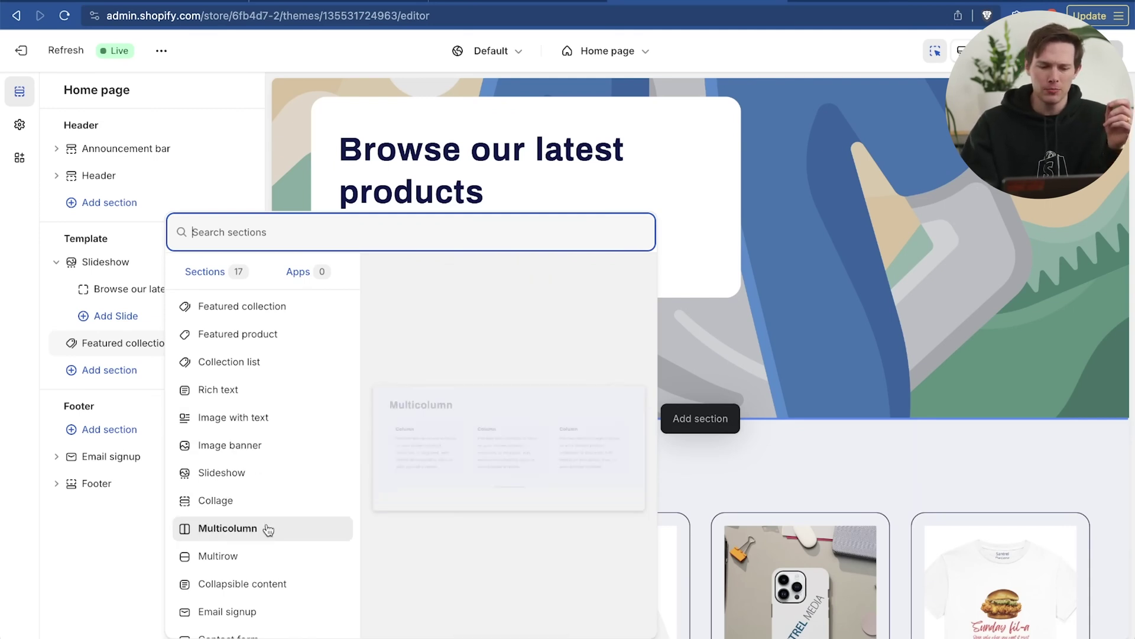
click(263, 335)
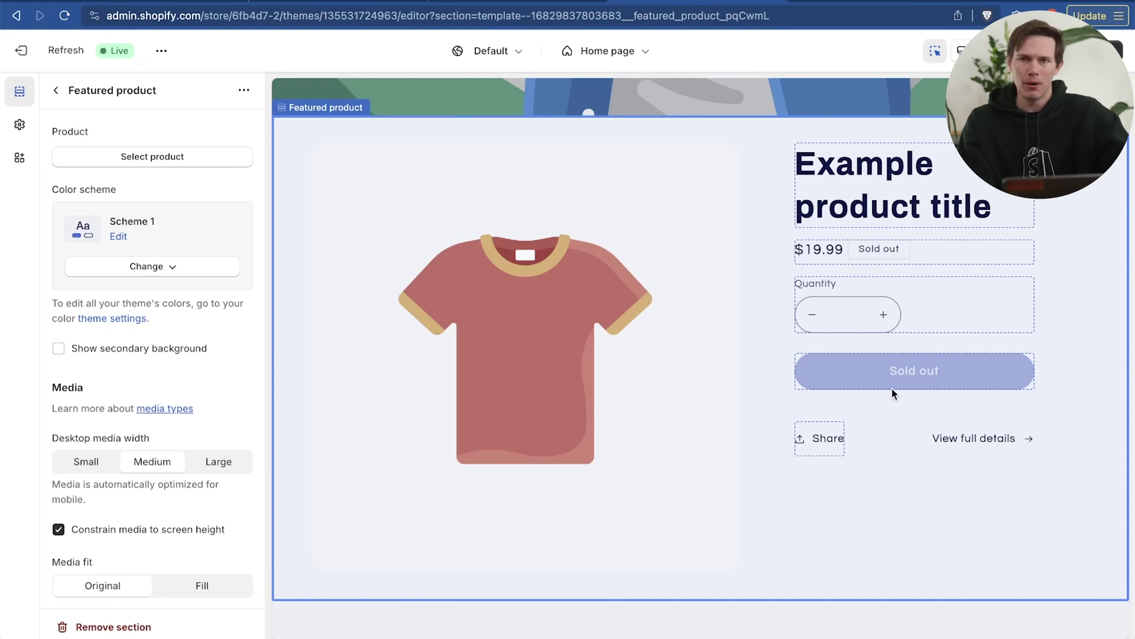
Step: Examine how the new featured product section fits between the home page's slideshow, featured products and email signup
scroll(829, 296, up, 7)
scroll(829, 297, down, 5)
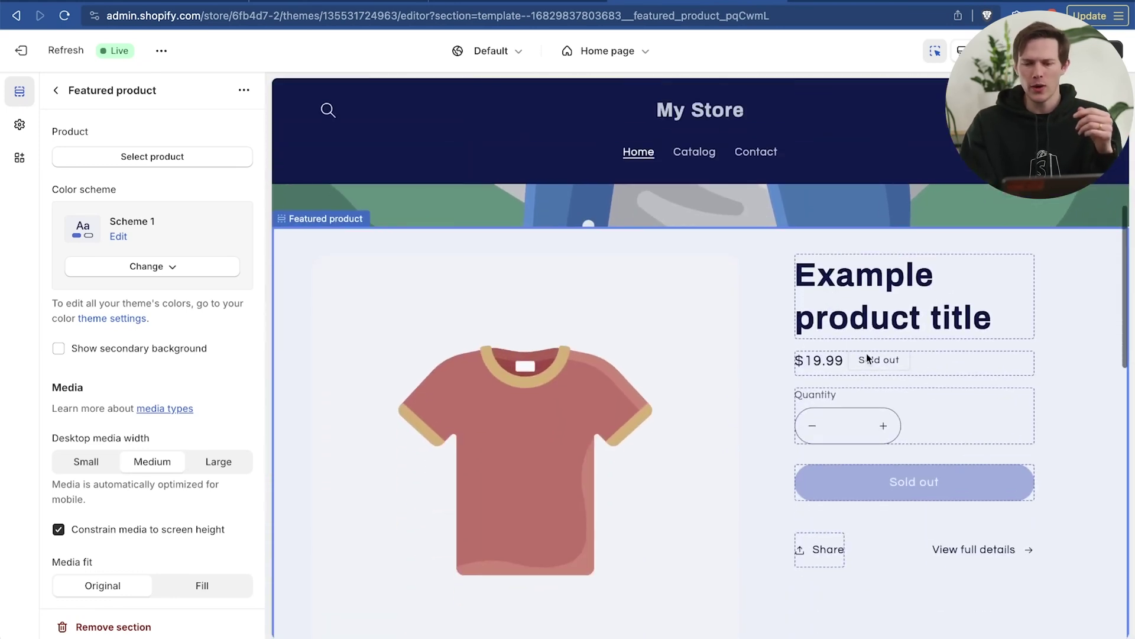
scroll(778, 316, down, 3)
scroll(778, 317, up, 2)
scroll(855, 420, up, 1)
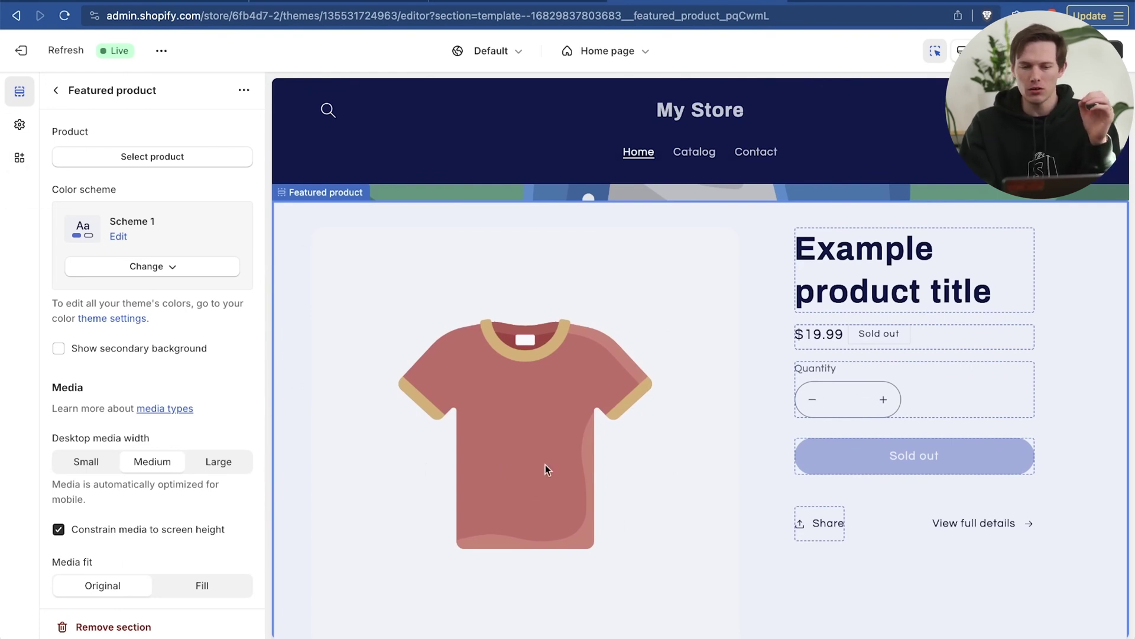
scroll(488, 500, down, 6)
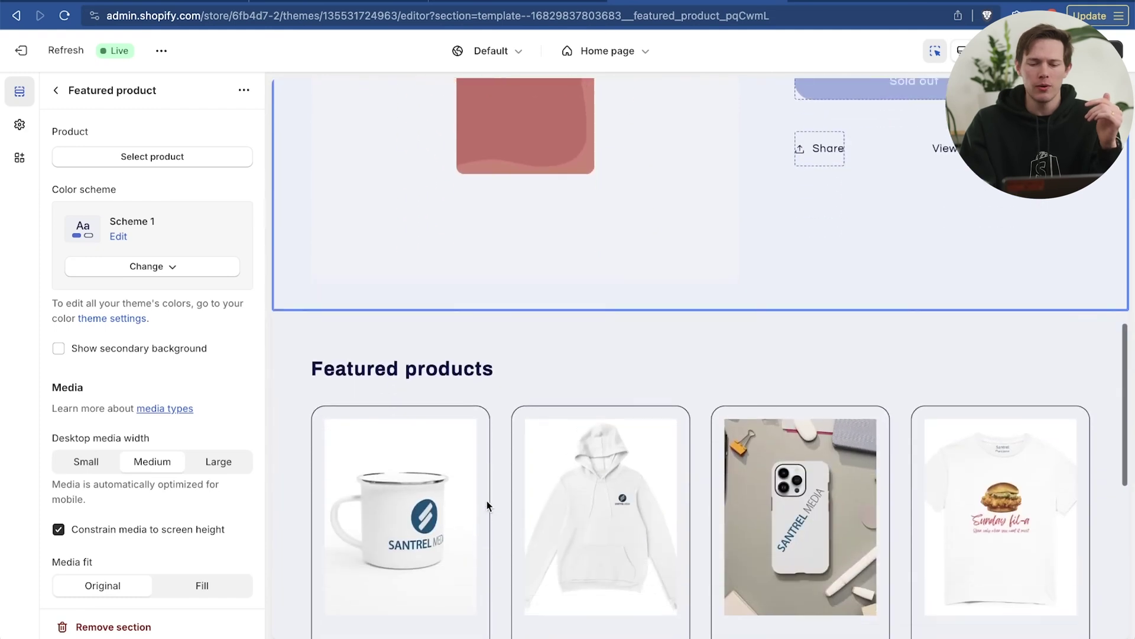
scroll(488, 505, down, 5)
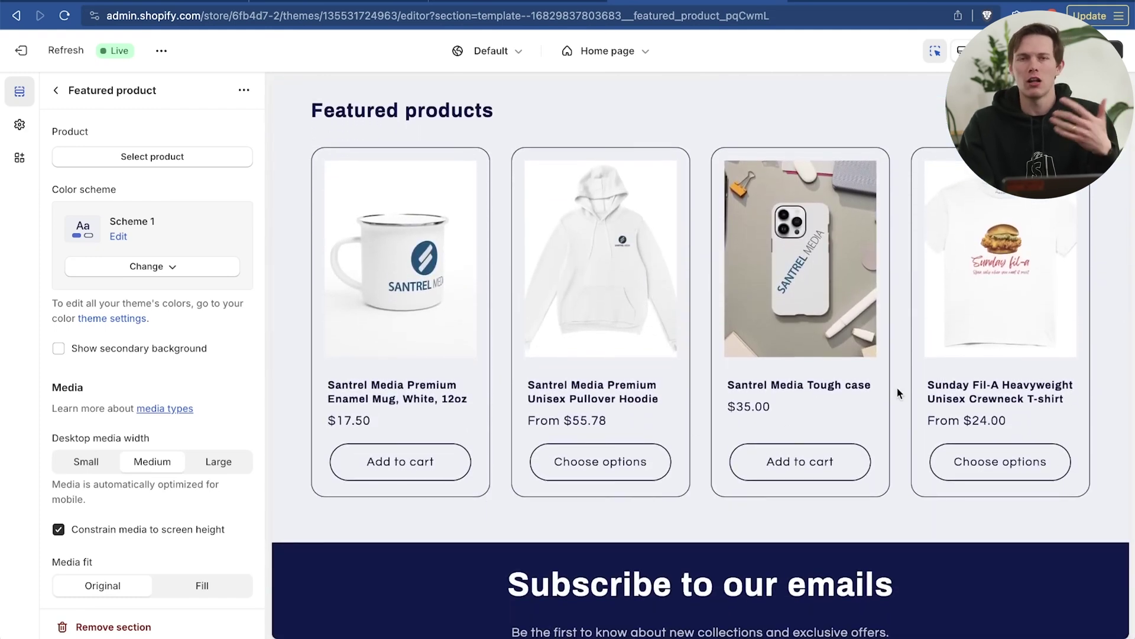
scroll(897, 387, down, 5)
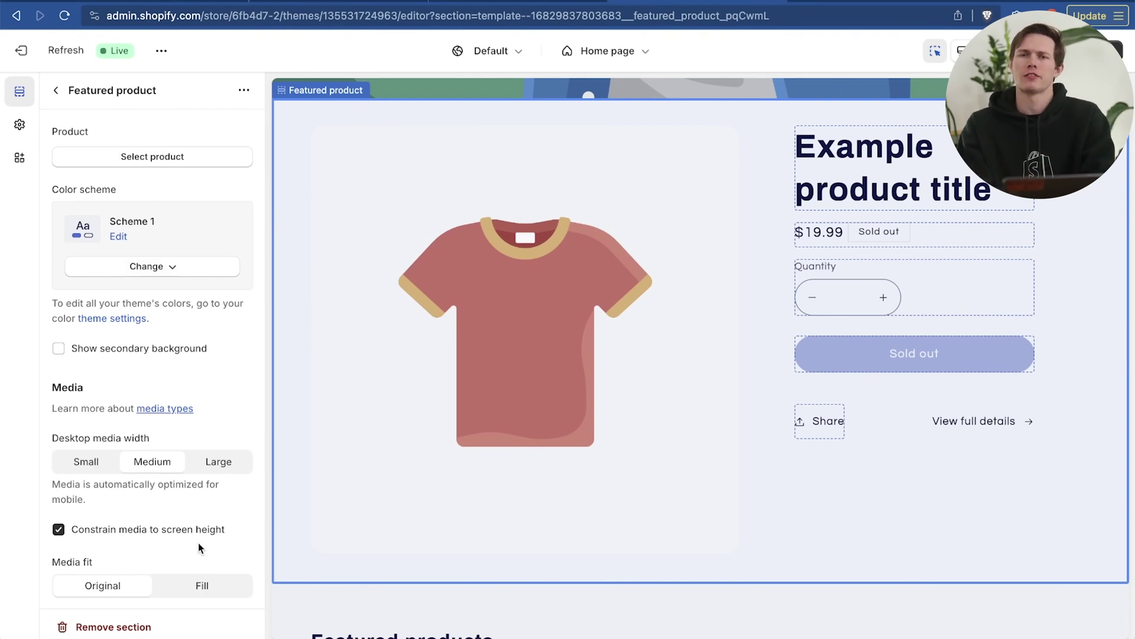
Step: Assign the Santrel Media Tough case as the product shown in the Featured product section
click(165, 160)
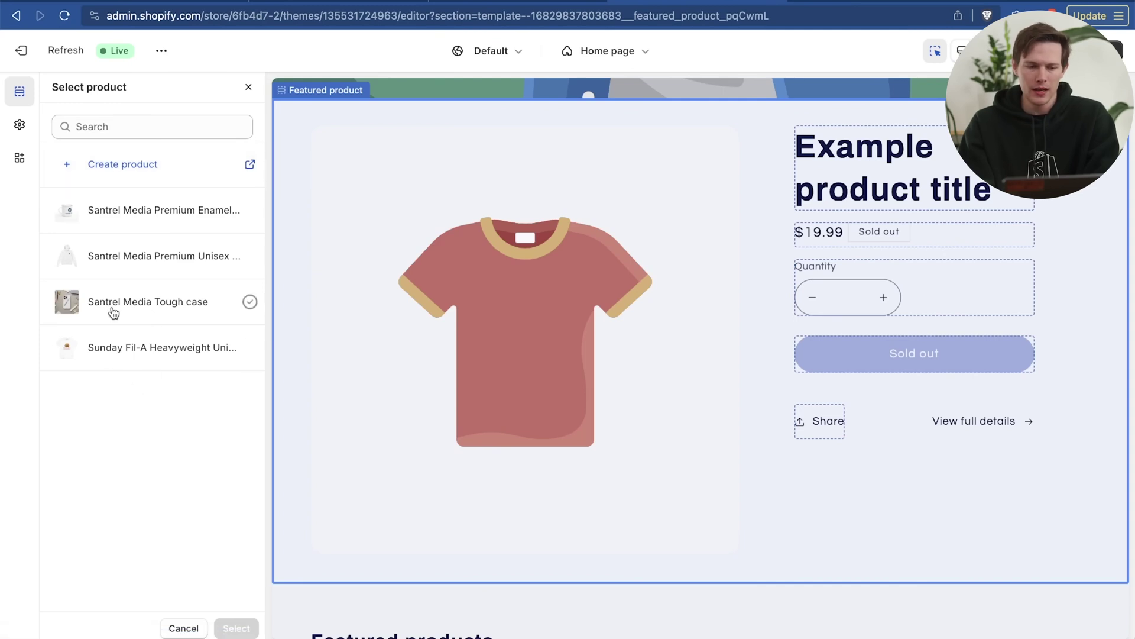
click(148, 314)
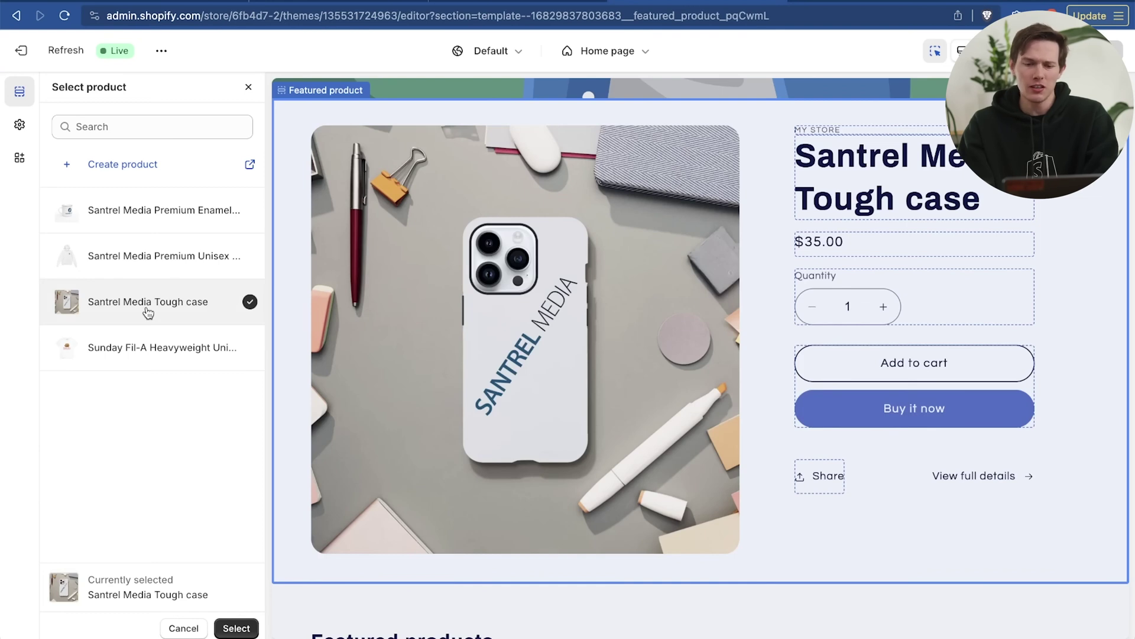
click(234, 624)
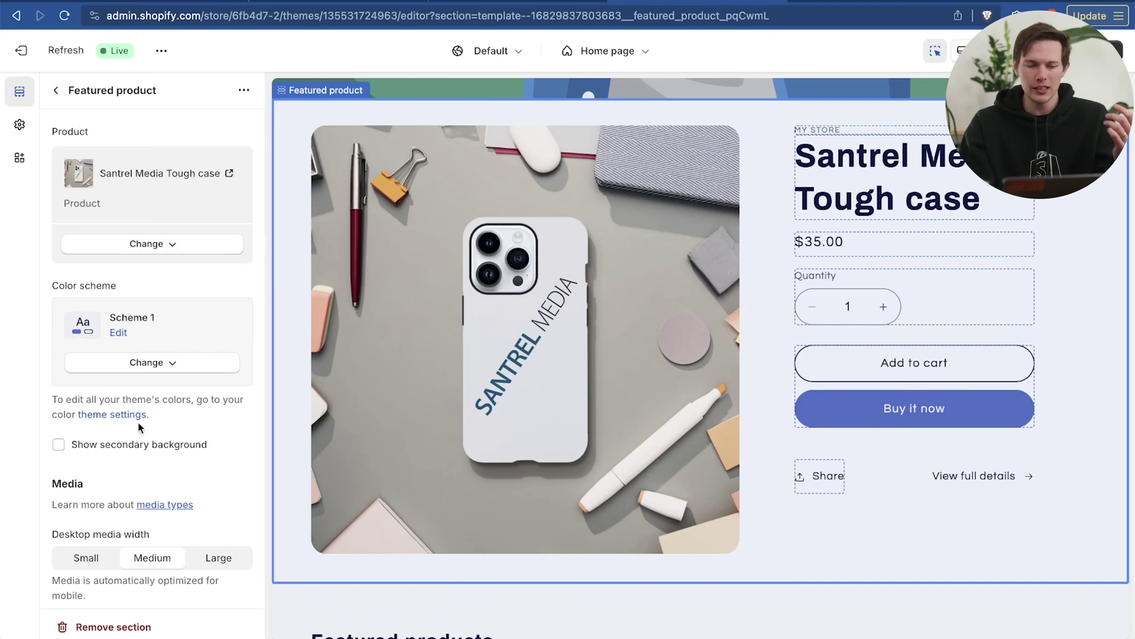
Step: Try the Large and Small desktop media widths for the featured product, then return to Medium
scroll(137, 421, down, 5)
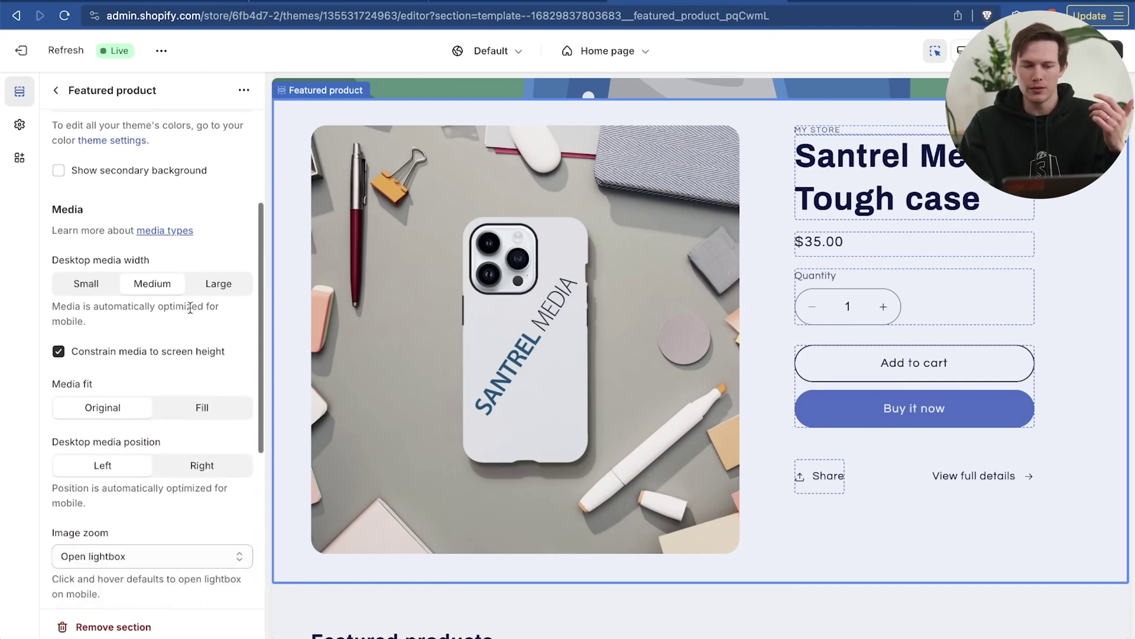
click(216, 284)
click(140, 289)
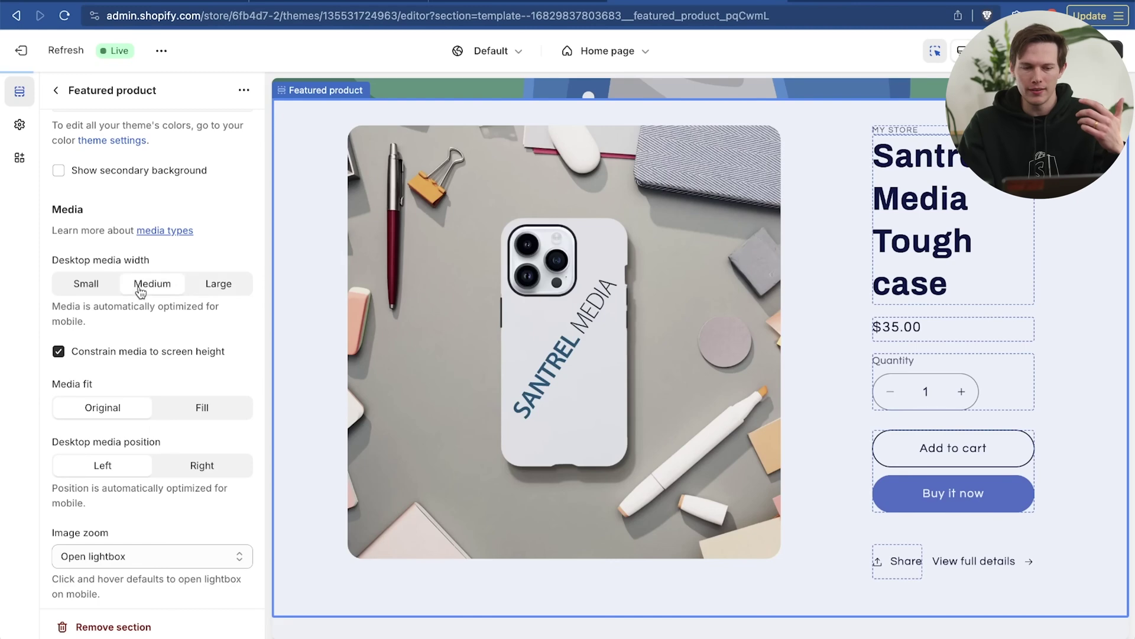
click(92, 288)
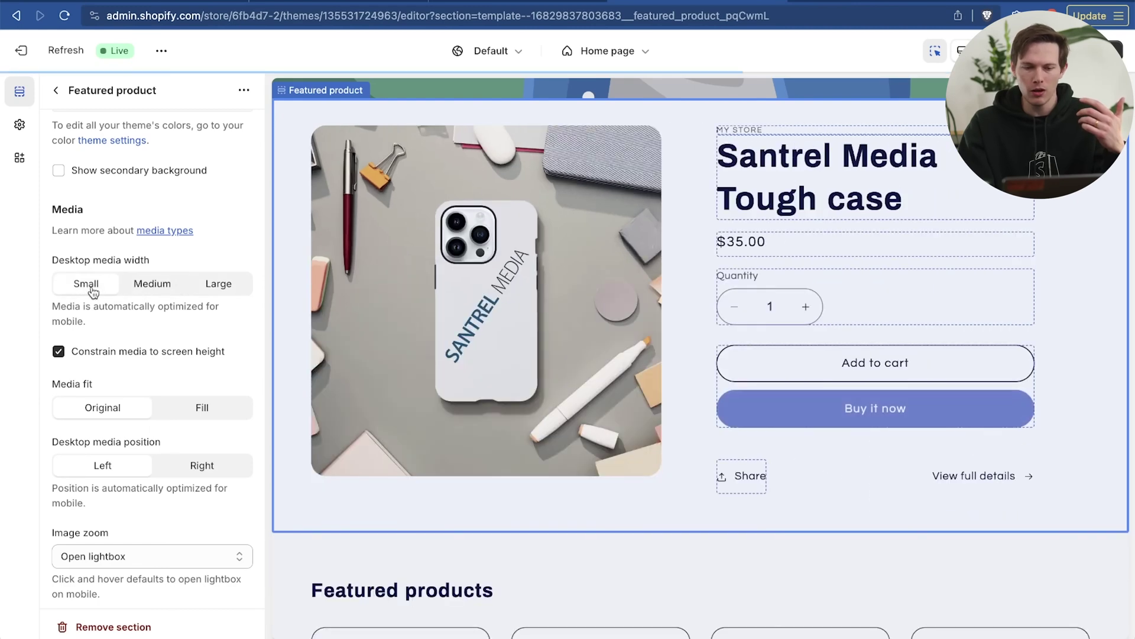
click(140, 289)
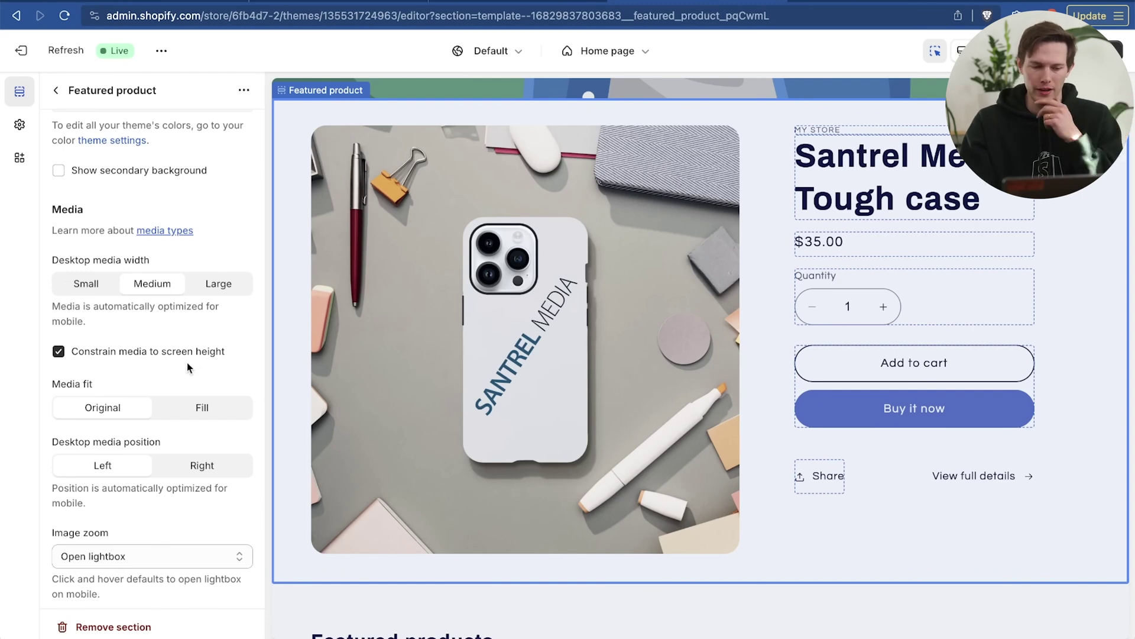
Step: Try the Fill media fit and the Right desktop media position, restoring Original and Left after each trial
scroll(186, 367, down, 3)
click(203, 266)
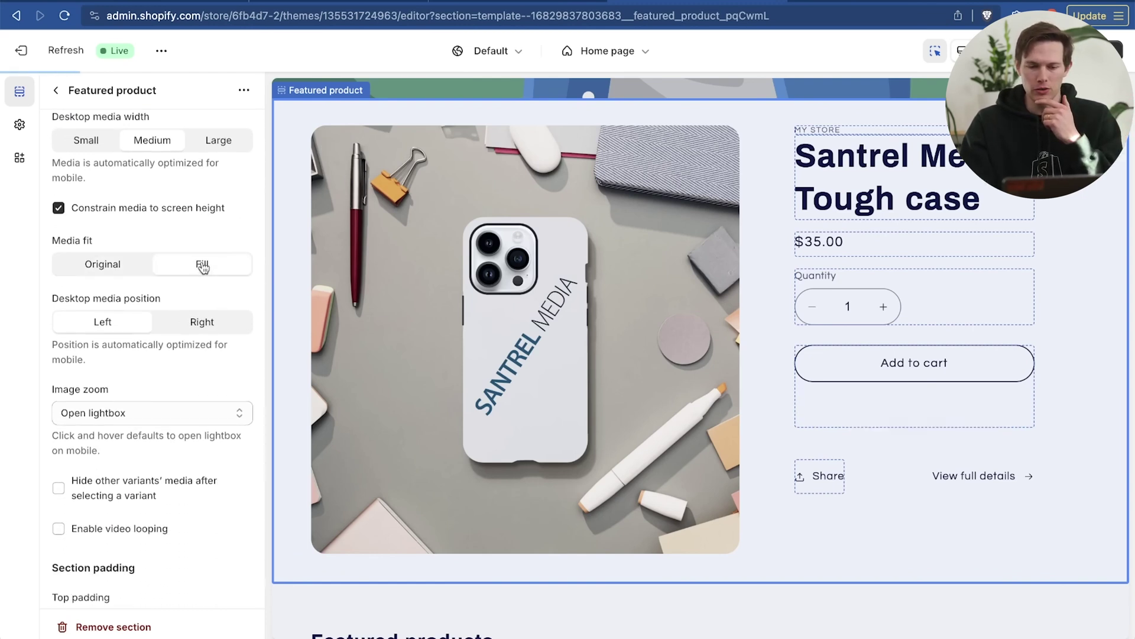
click(112, 264)
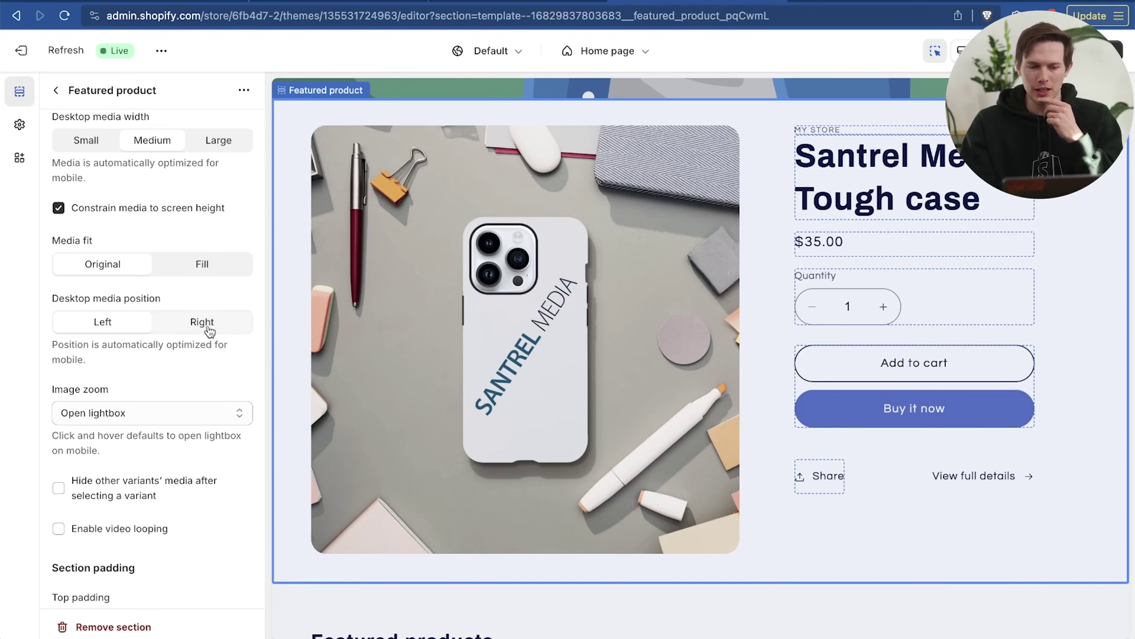
click(183, 331)
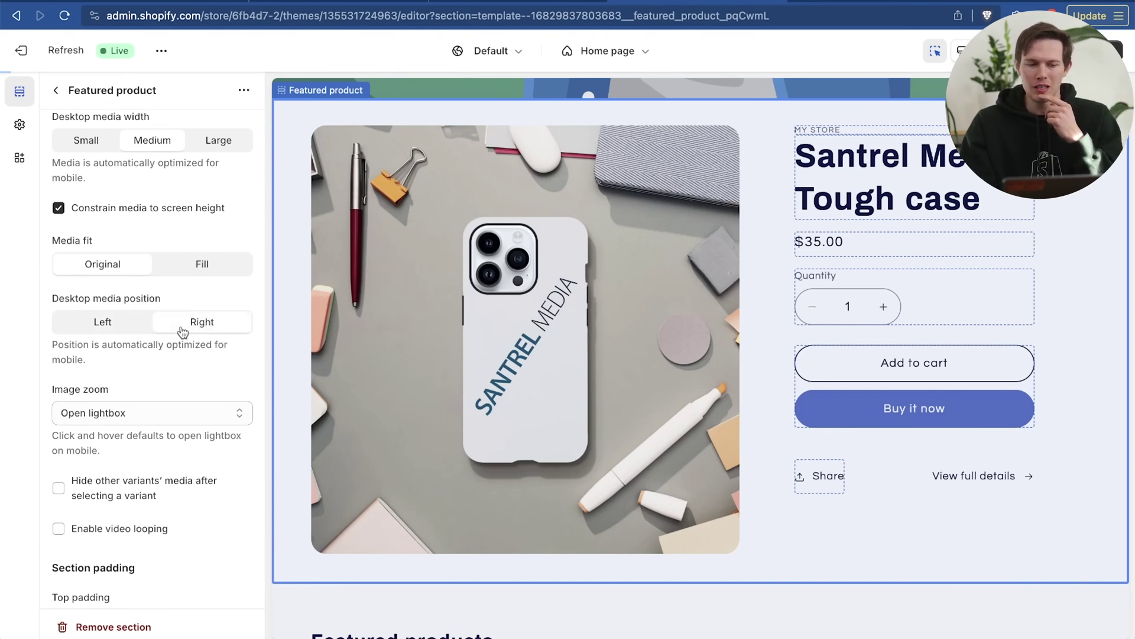
click(110, 324)
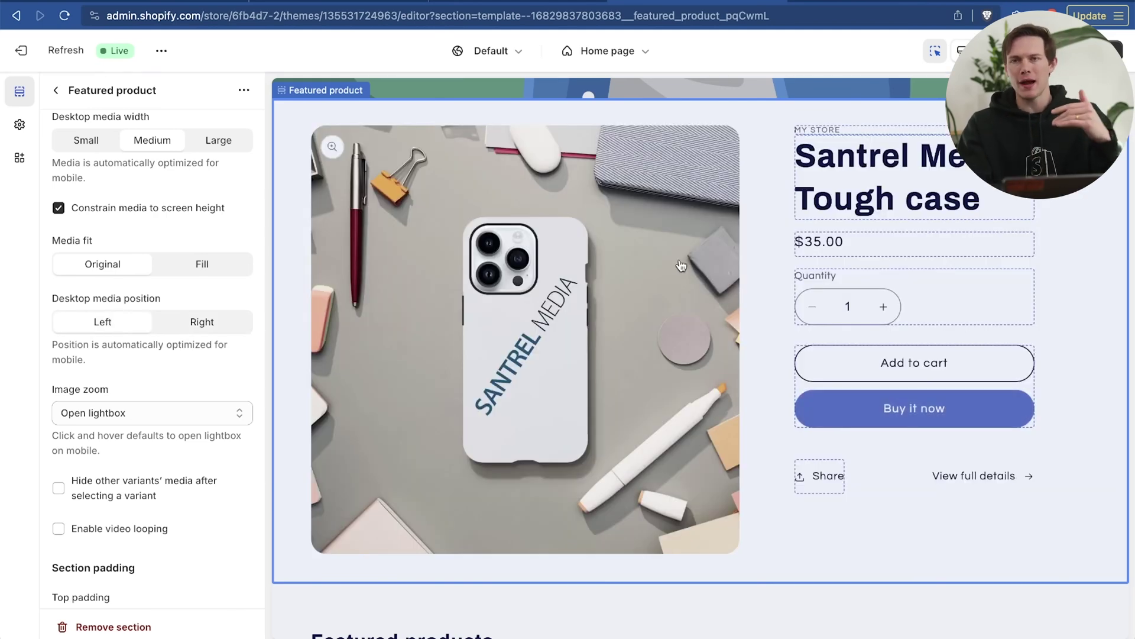
Step: Try top paddings of 80 px and 32 px on the featured product section, then restore it to 36 px
scroll(682, 266, down, 2)
scroll(681, 266, up, 1)
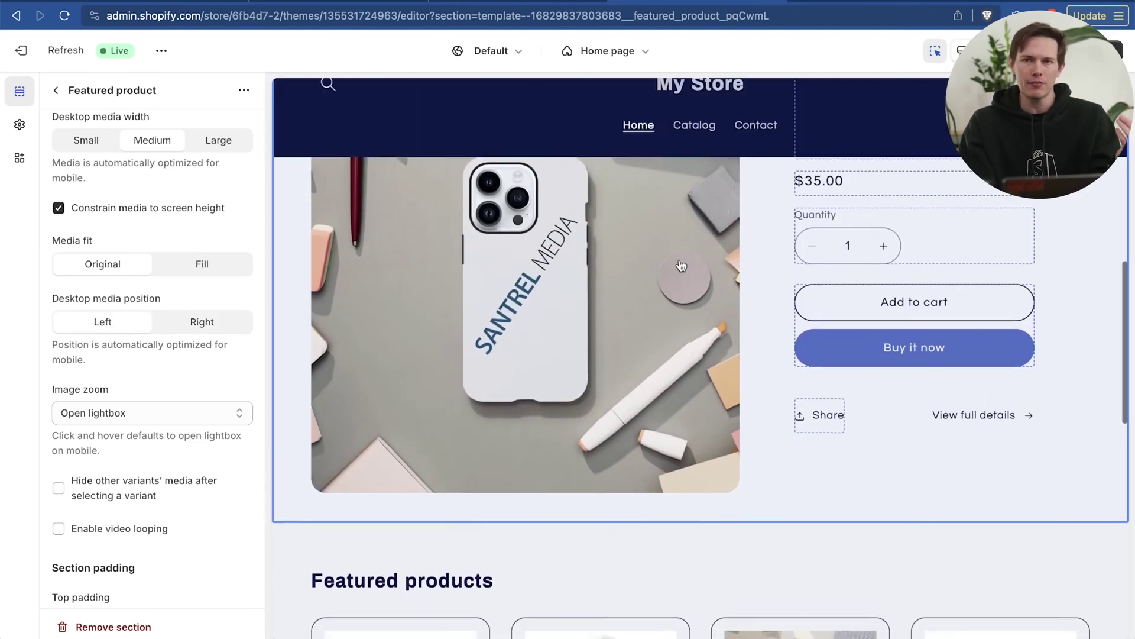
scroll(681, 265, up, 1)
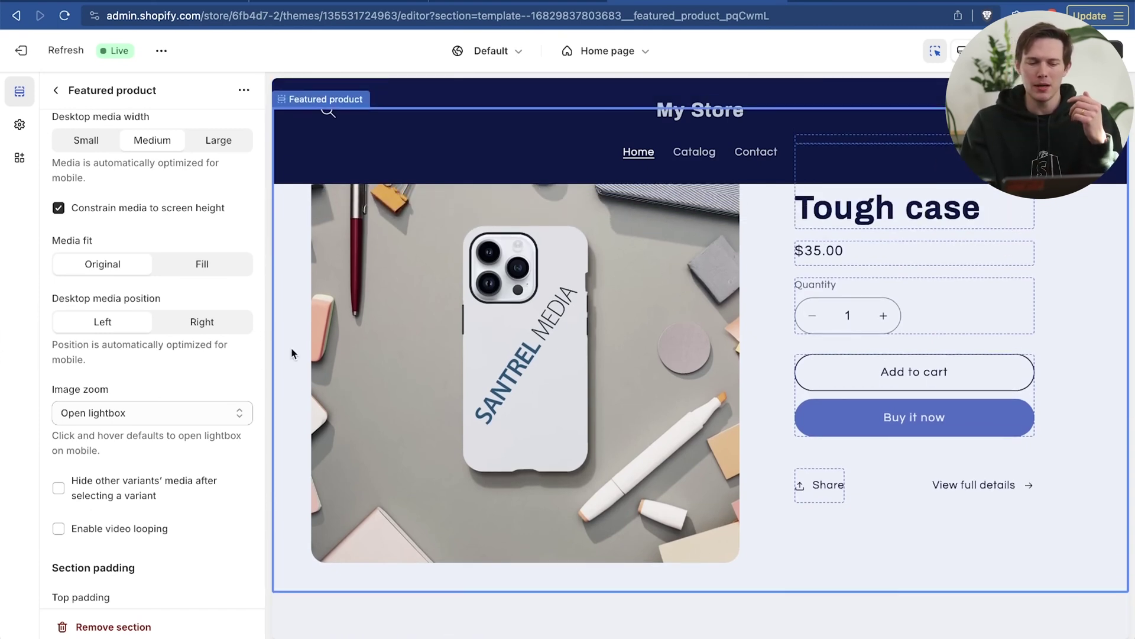
scroll(169, 401, down, 3)
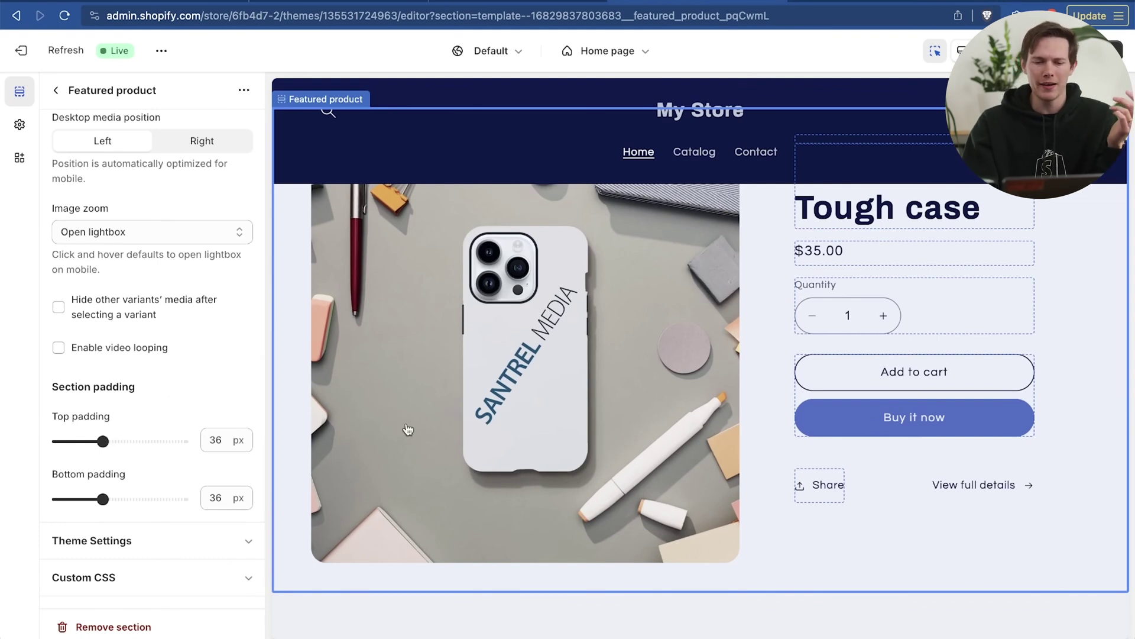
scroll(408, 429, up, 3)
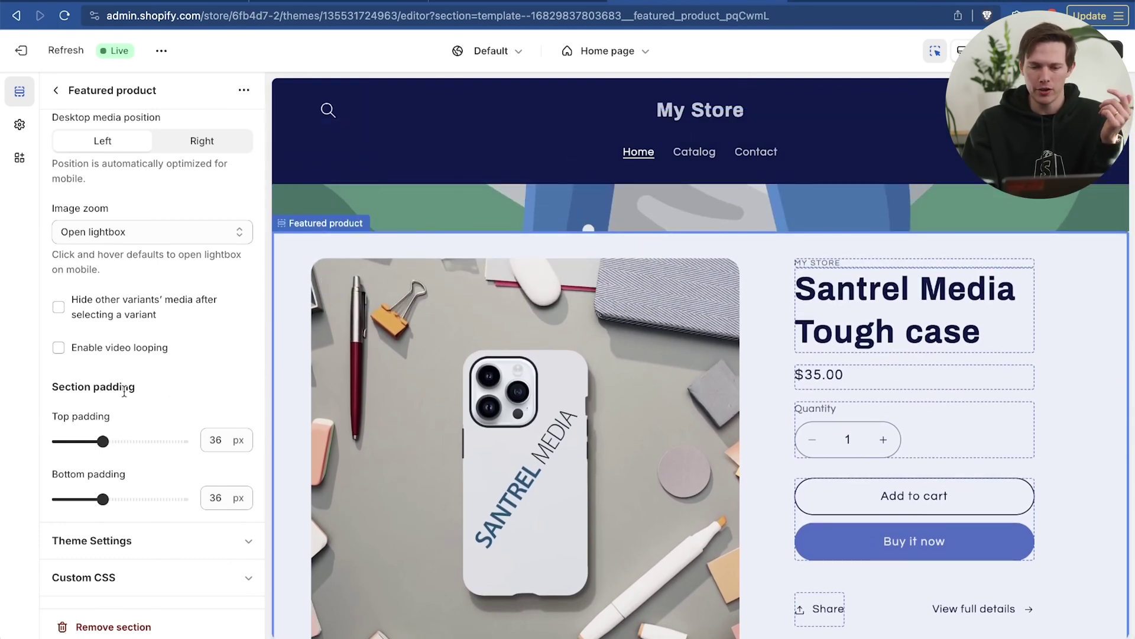
drag(103, 441, 157, 441)
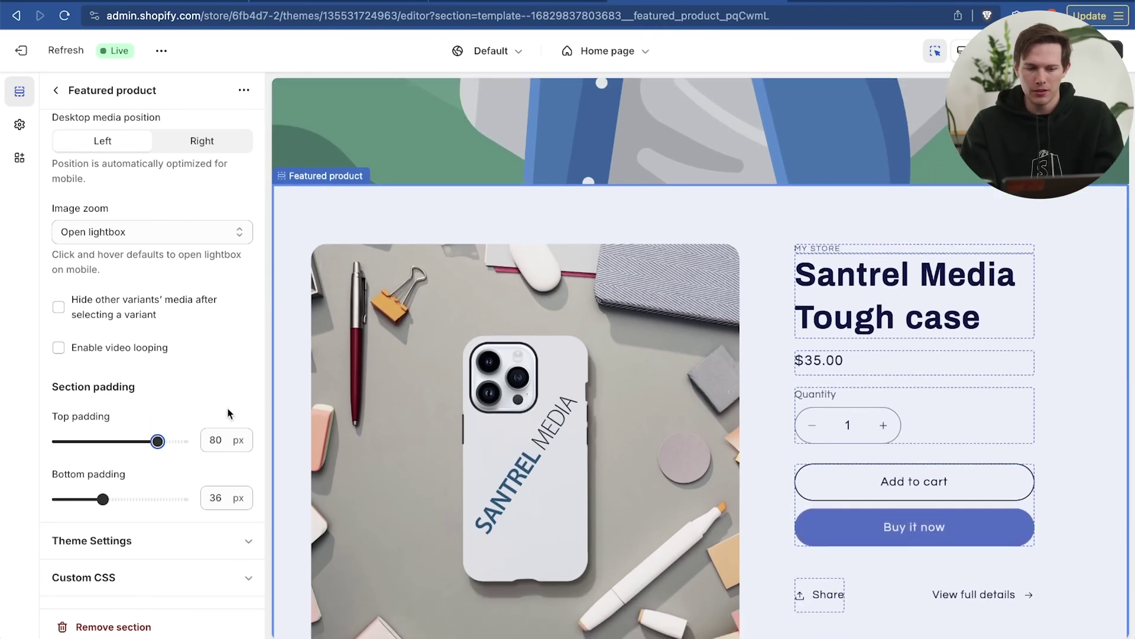
drag(157, 441, 98, 441)
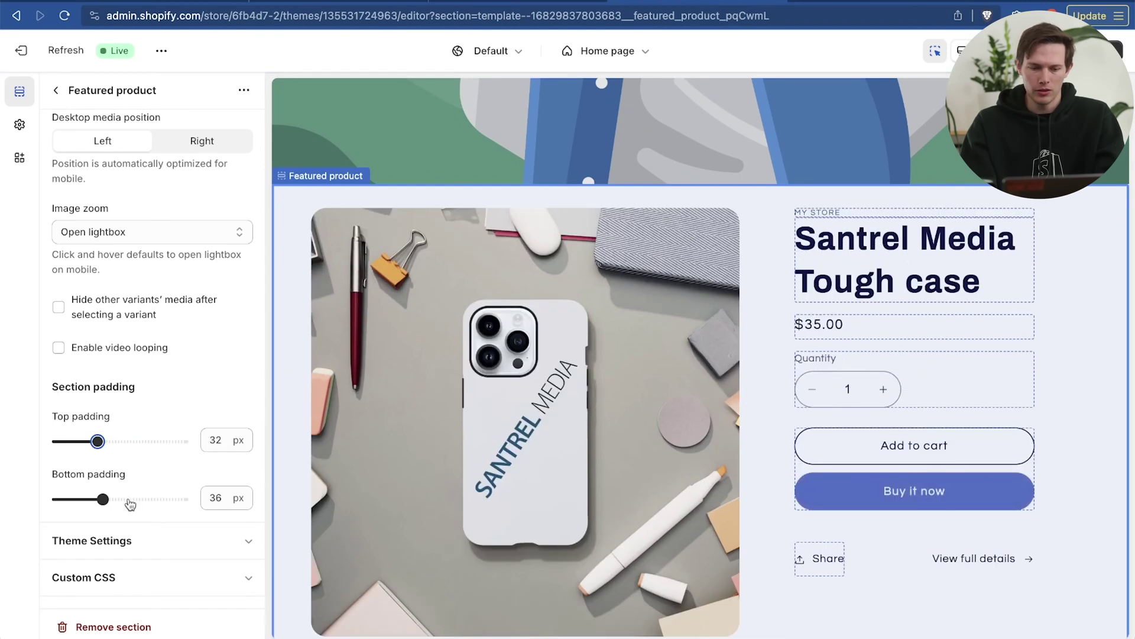
click(221, 441)
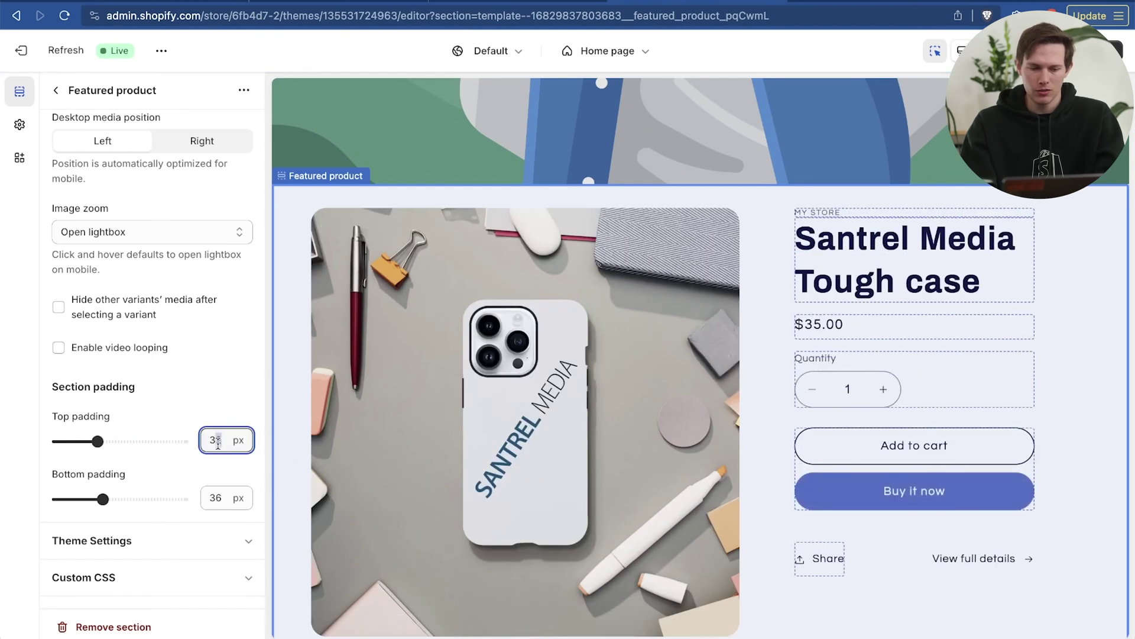
click(211, 476)
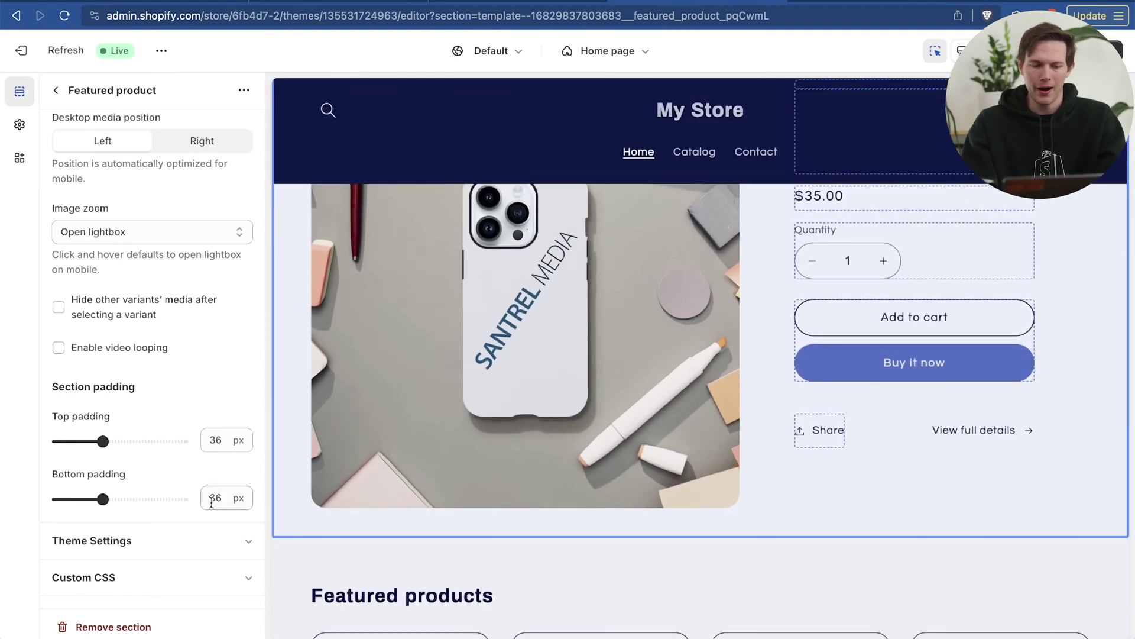
Step: Review the Theme Settings and Custom CSS options available for the featured product section
click(237, 541)
scroll(237, 542, down, 10)
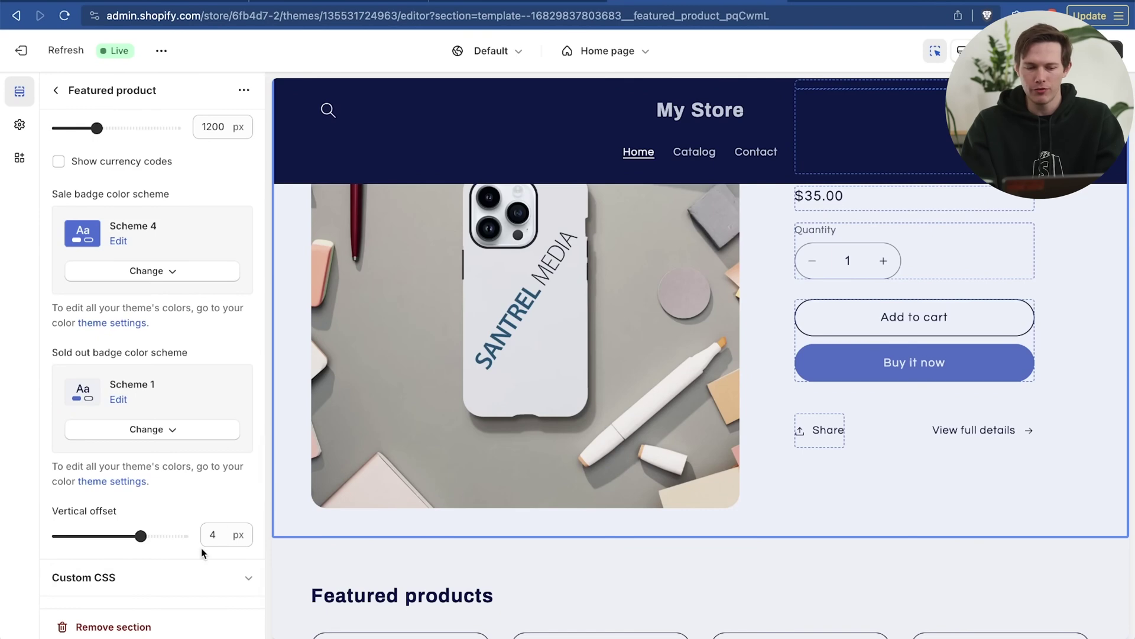
click(223, 583)
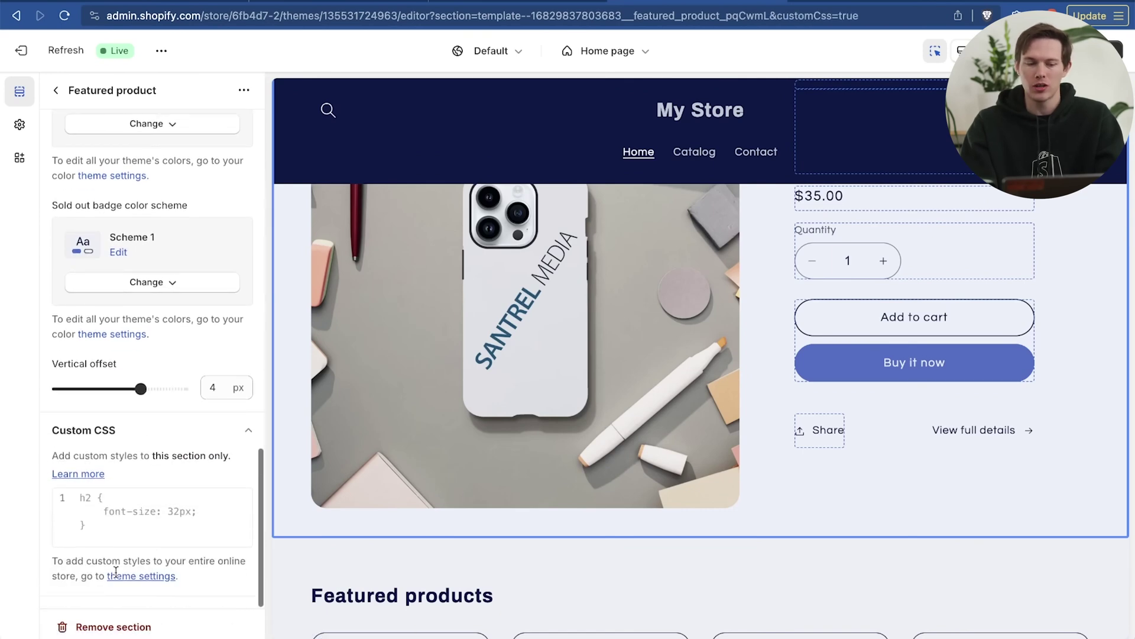
scroll(116, 571, up, 10)
scroll(544, 457, up, 5)
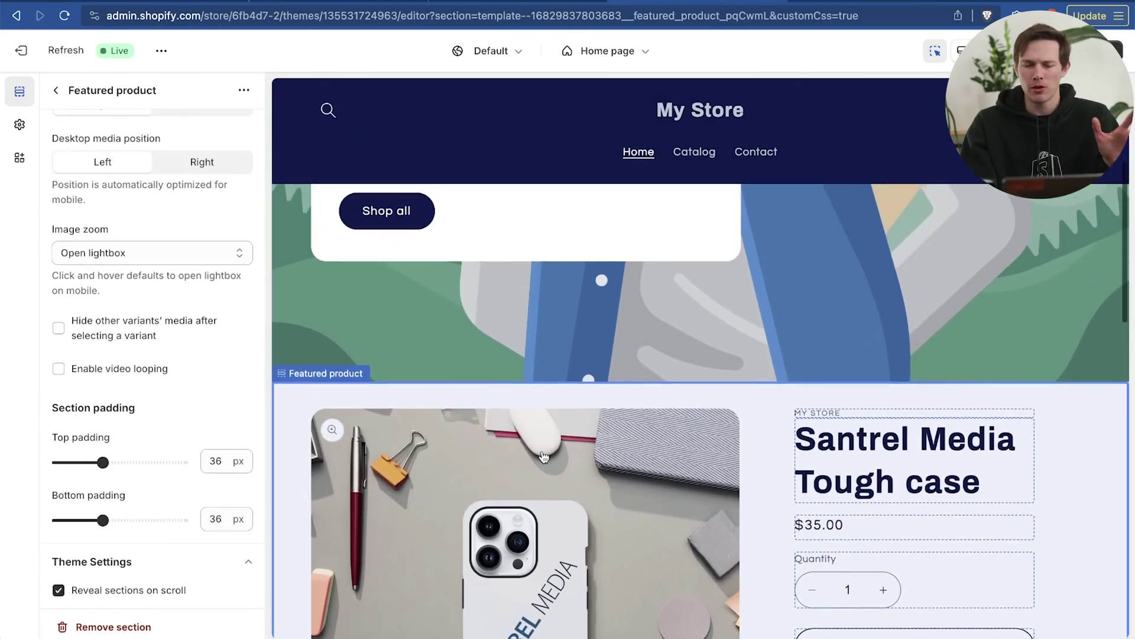
Step: Examine the featured product section in the preview and check its quantity selector and price blocks for customizable settings
scroll(544, 457, up, 2)
scroll(161, 430, up, 6)
scroll(161, 430, up, 4)
scroll(782, 534, down, 8)
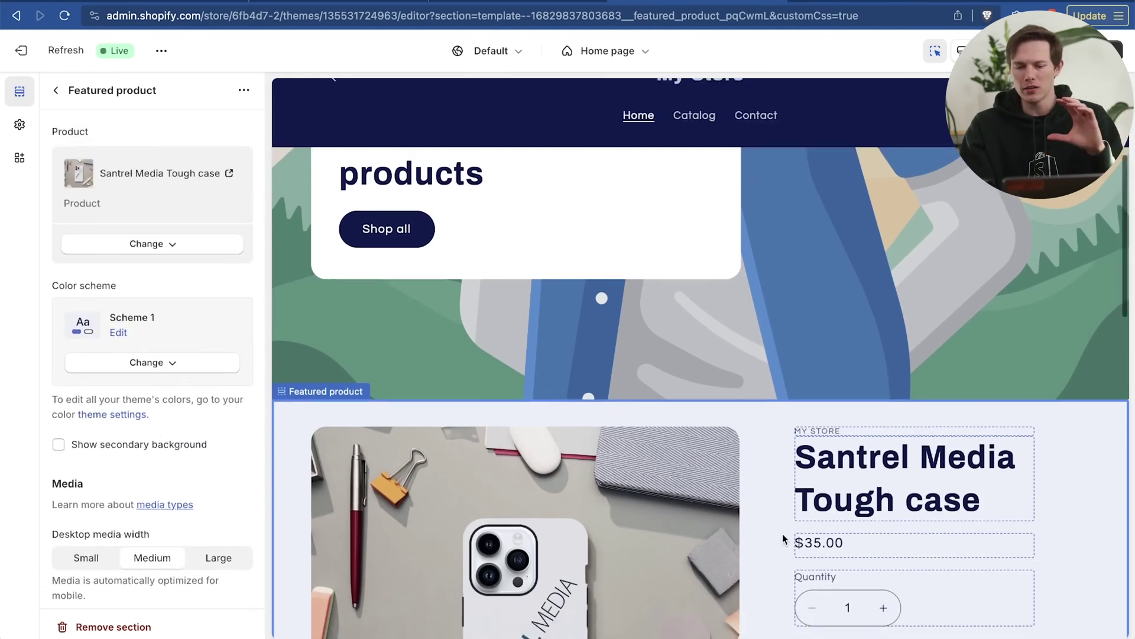
scroll(782, 533, up, 2)
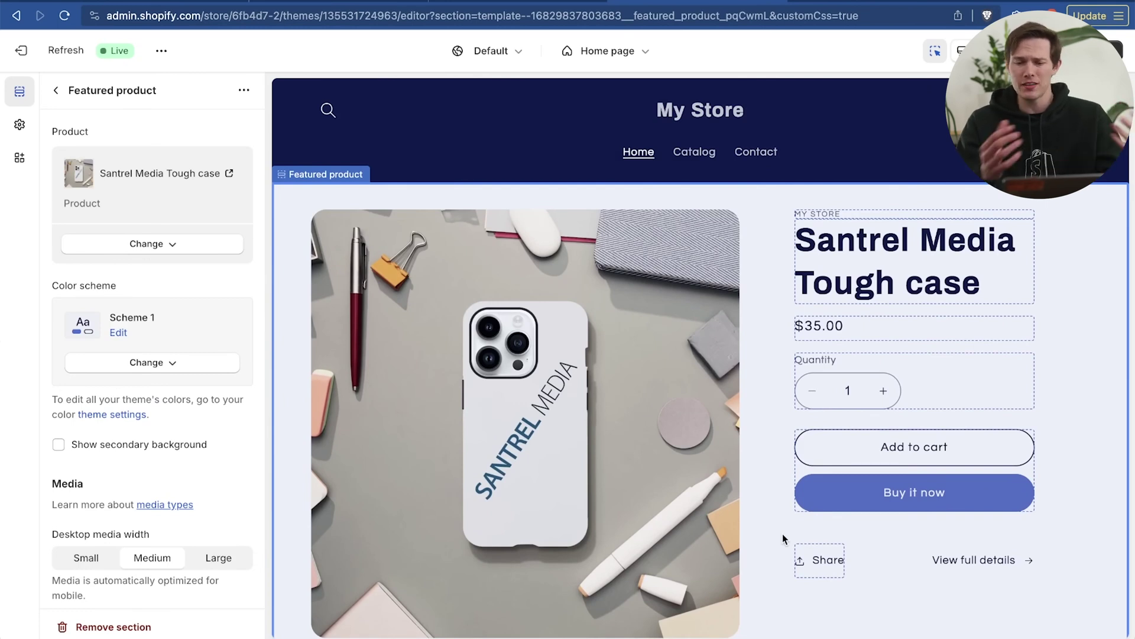
click(940, 395)
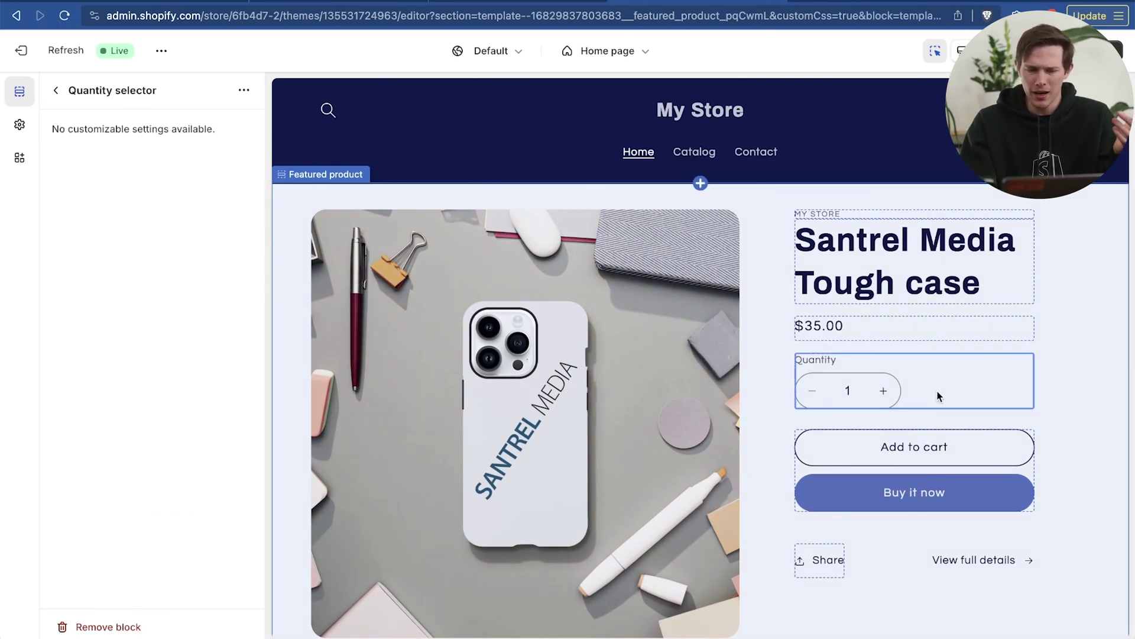
click(924, 326)
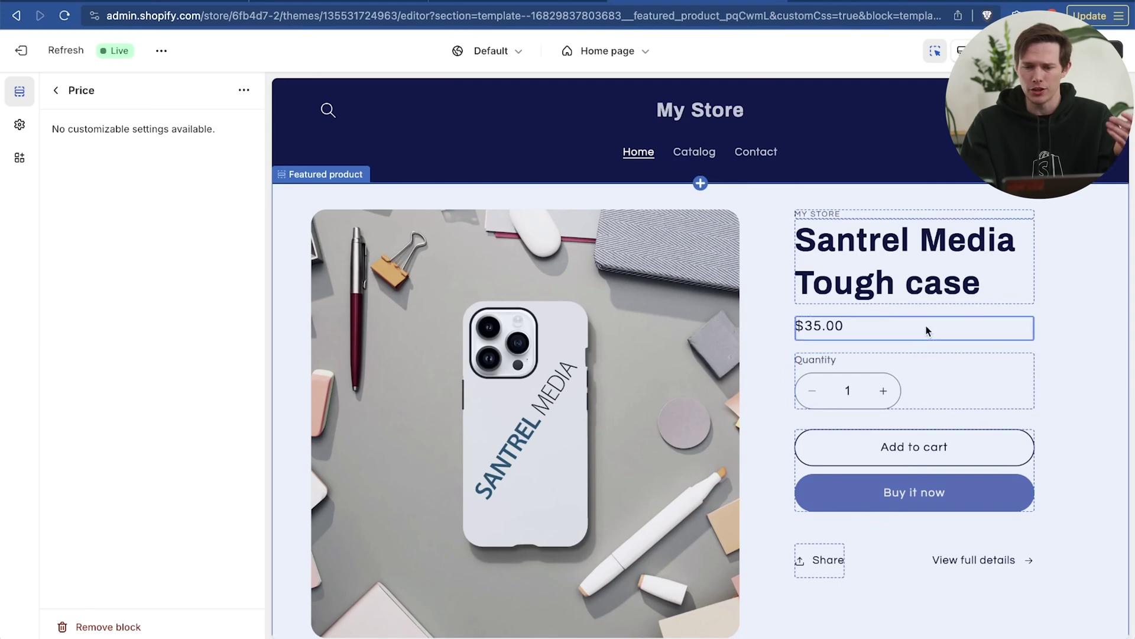
Step: Remove the "Browse our latest products" slide from the home page slideshow
scroll(997, 381, up, 8)
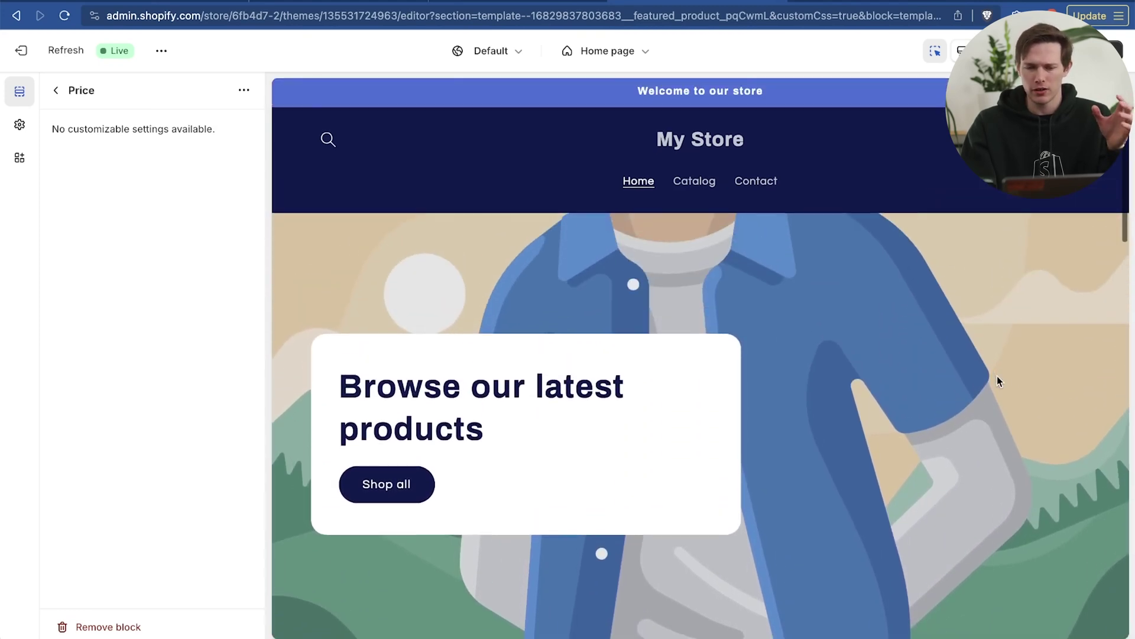
scroll(997, 381, down, 1)
click(698, 421)
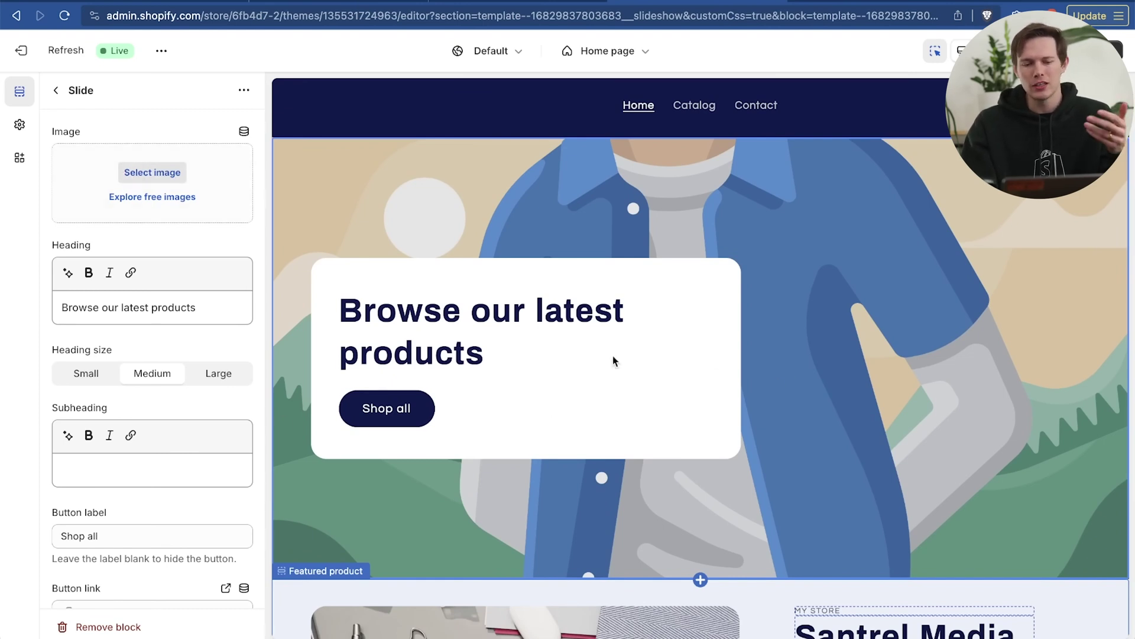
scroll(832, 339, up, 2)
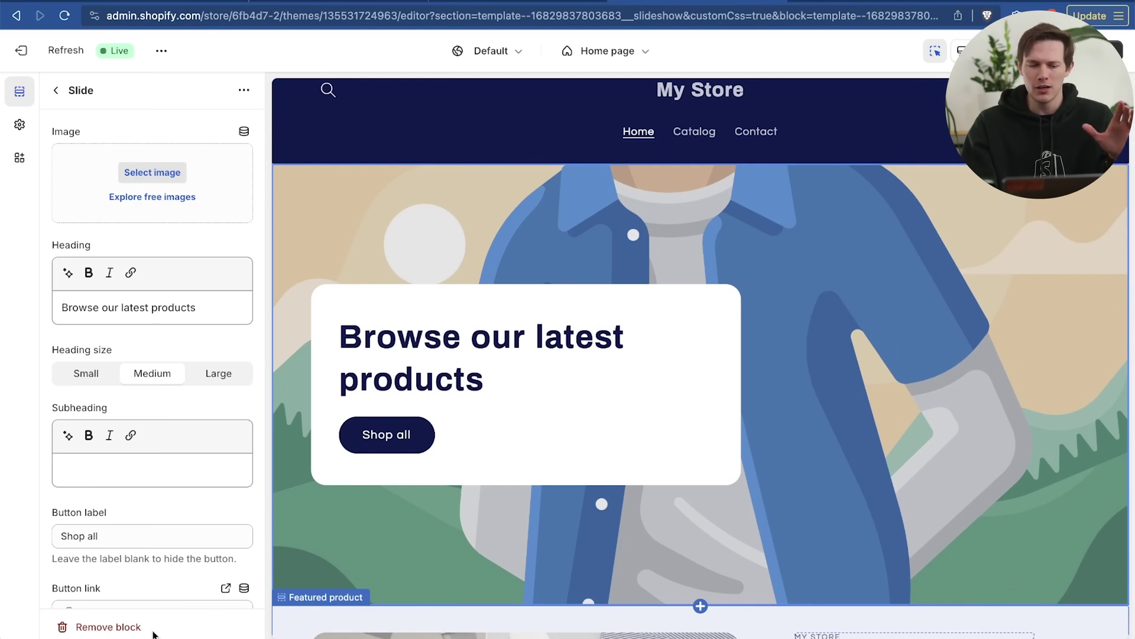
click(121, 630)
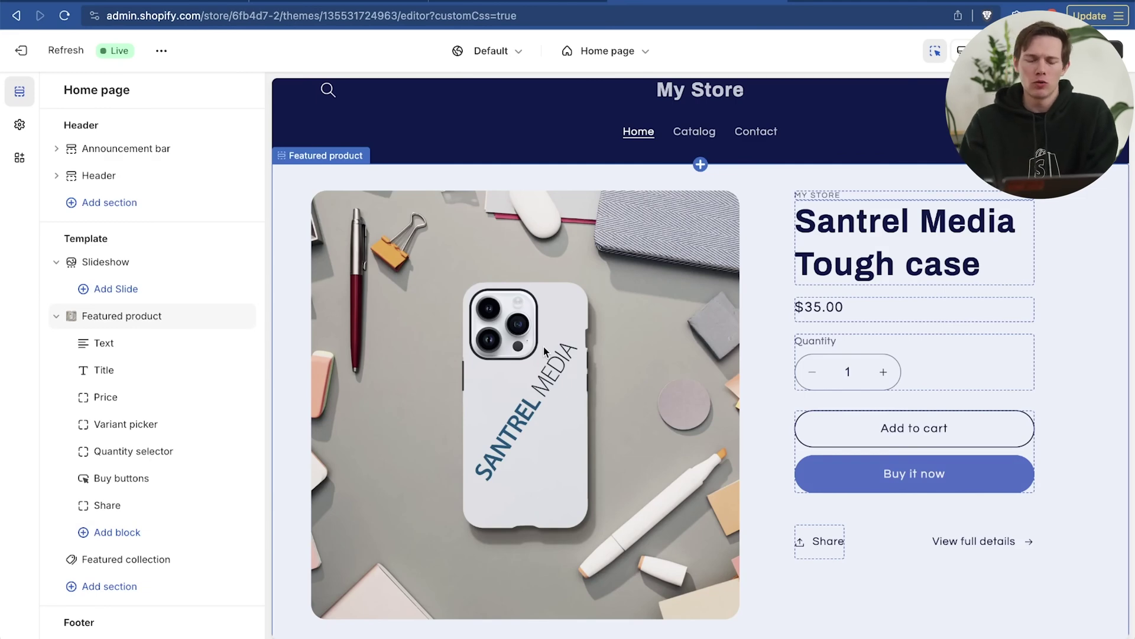
Step: Review the home page preview and its section list from the header down to the footer, staying in the theme editor
scroll(646, 449, up, 2)
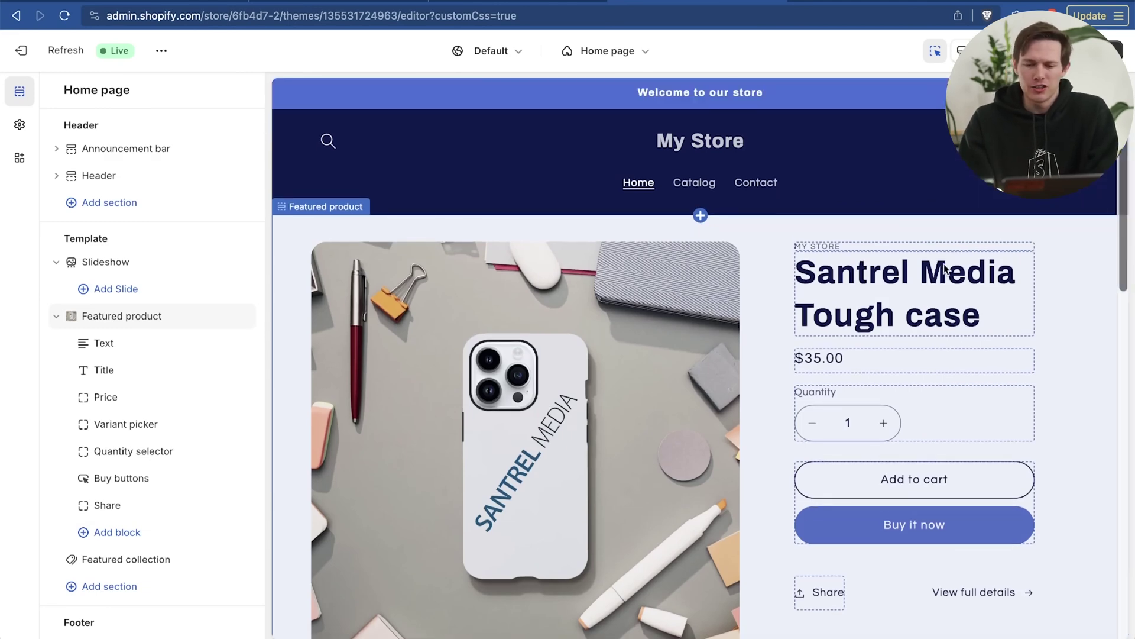
scroll(662, 443, down, 10)
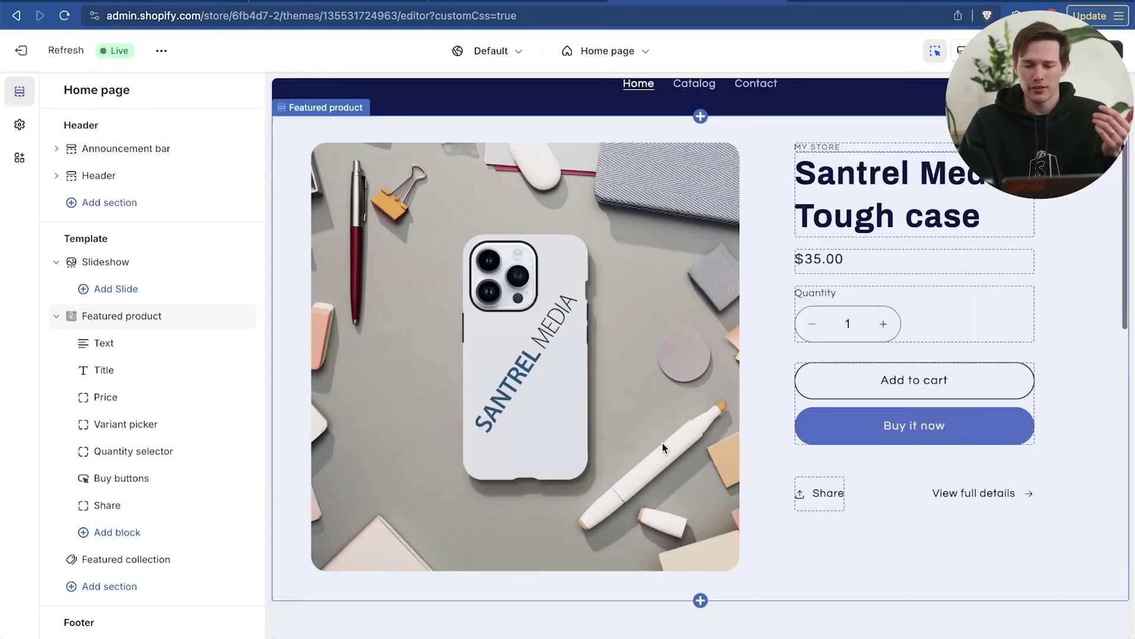
scroll(888, 363, down, 5)
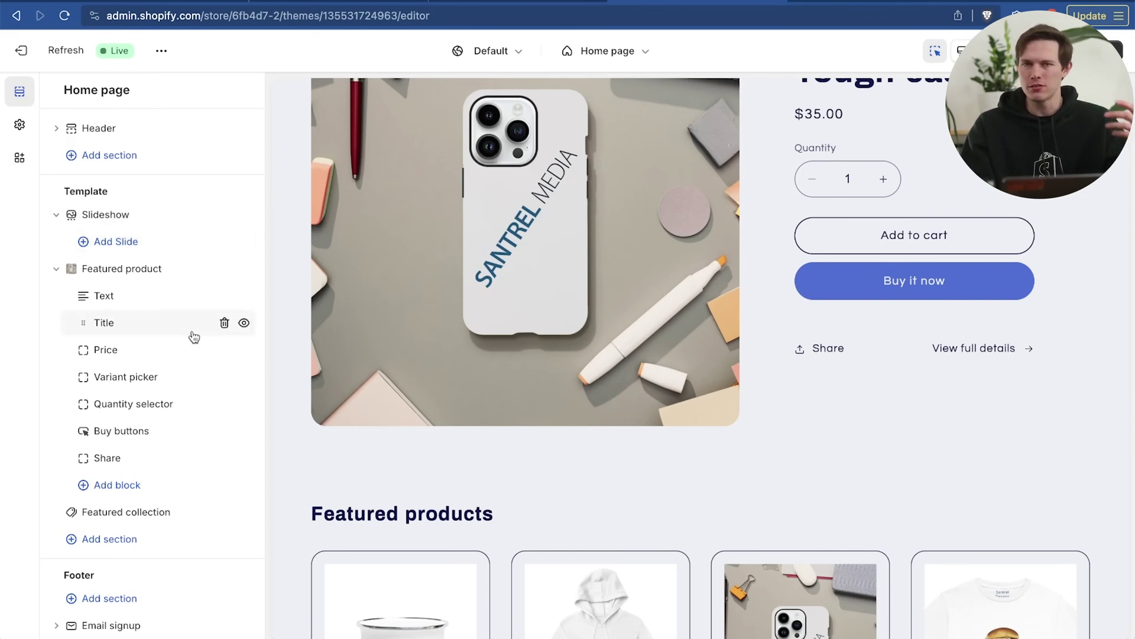
scroll(168, 445, down, 1)
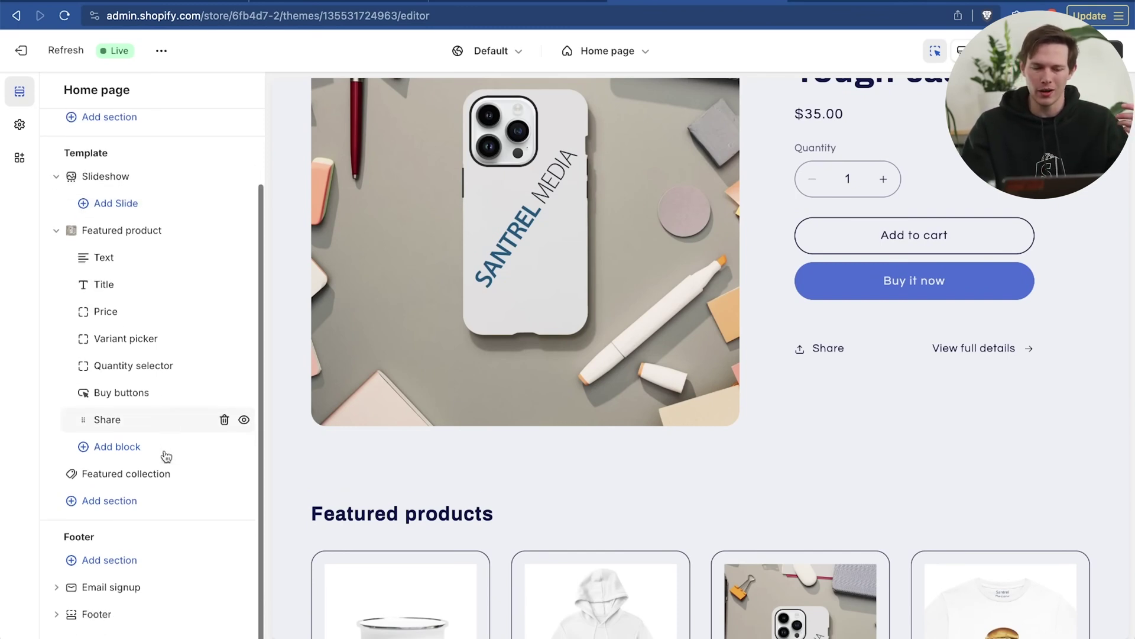
scroll(519, 534, down, 10)
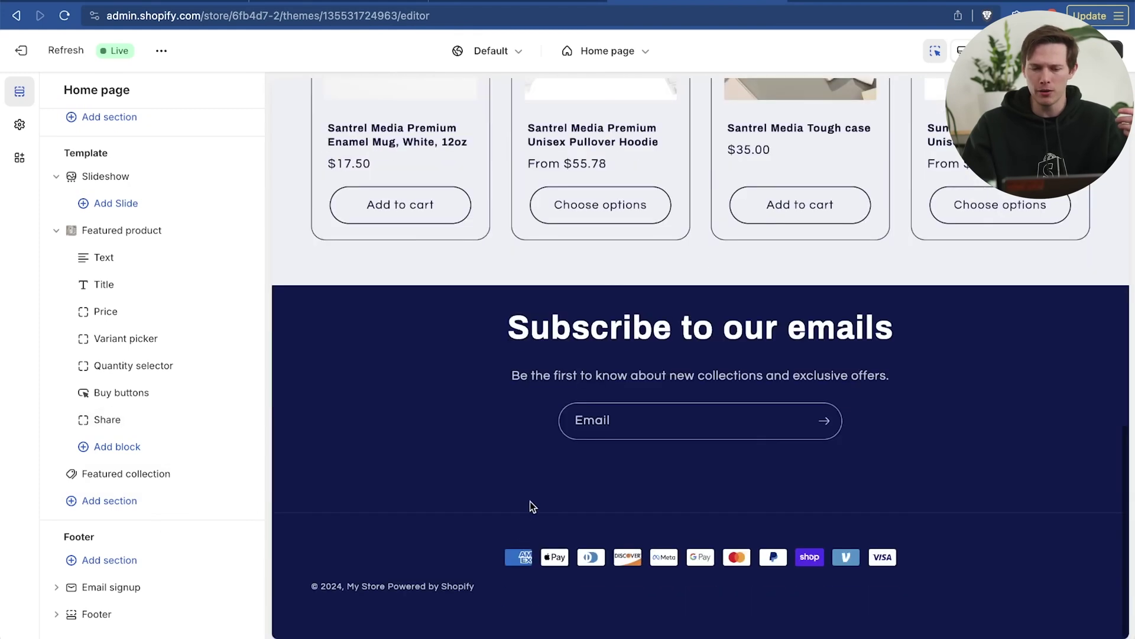
scroll(485, 448, up, 2)
scroll(485, 447, down, 1)
scroll(484, 442, left, 3)
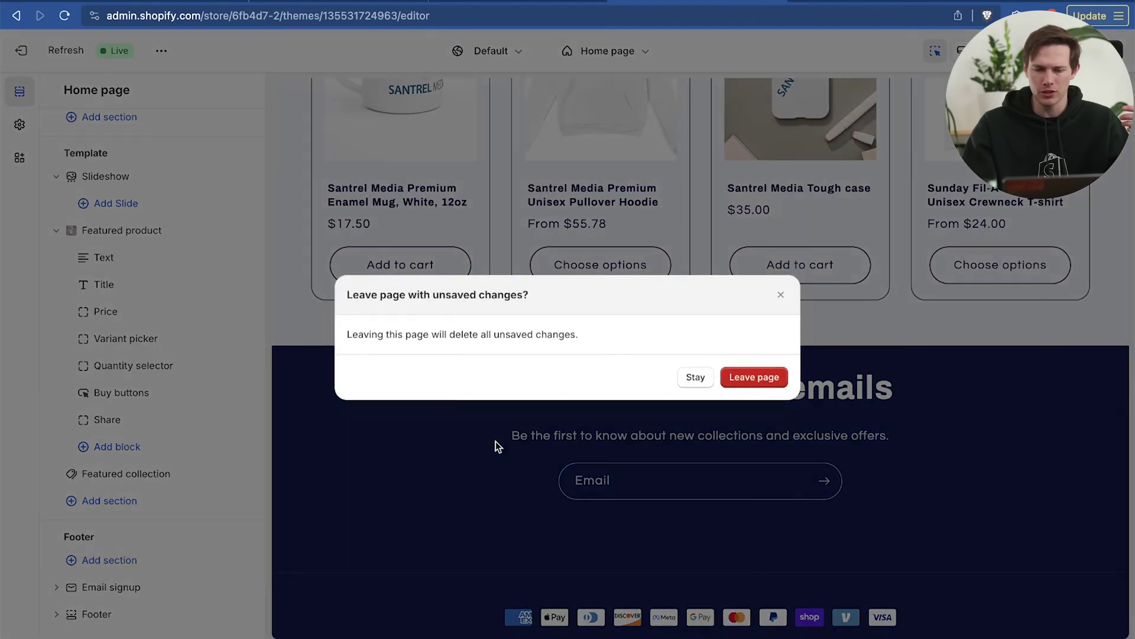
click(696, 377)
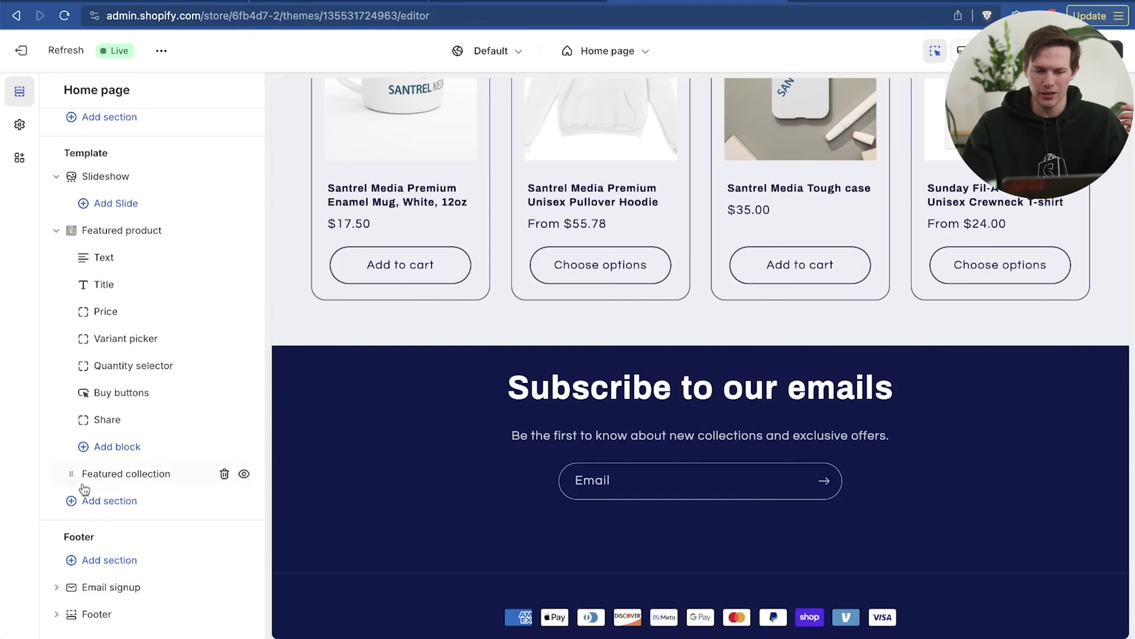
Step: Add a Collapsible content section below the featured collection and set its heading to "Frequently Asked Questions"
click(94, 506)
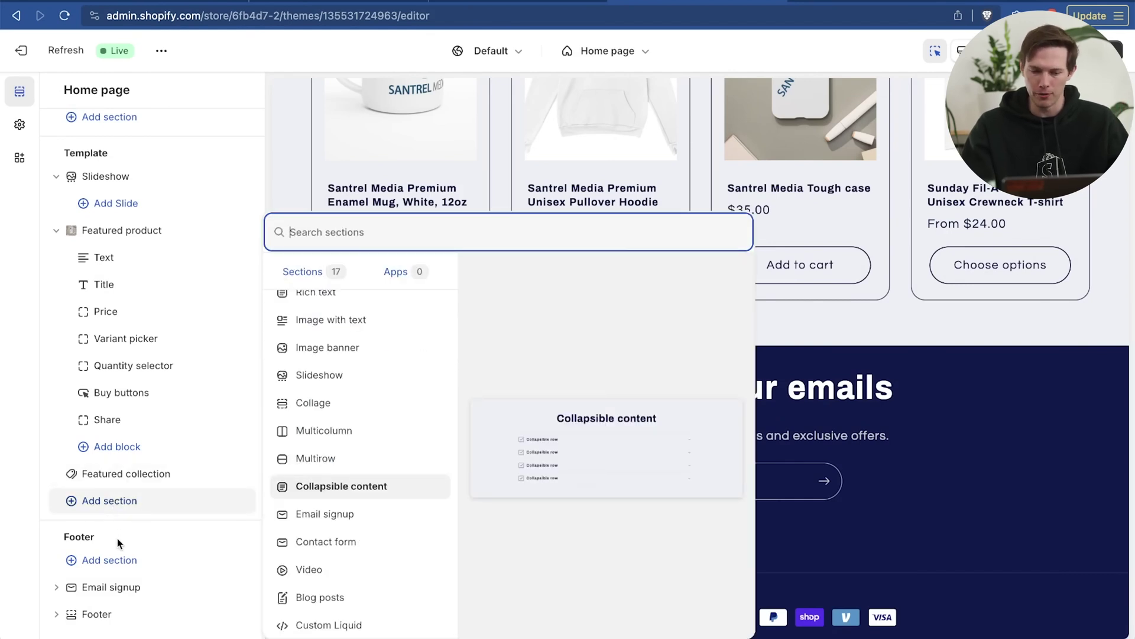
click(378, 491)
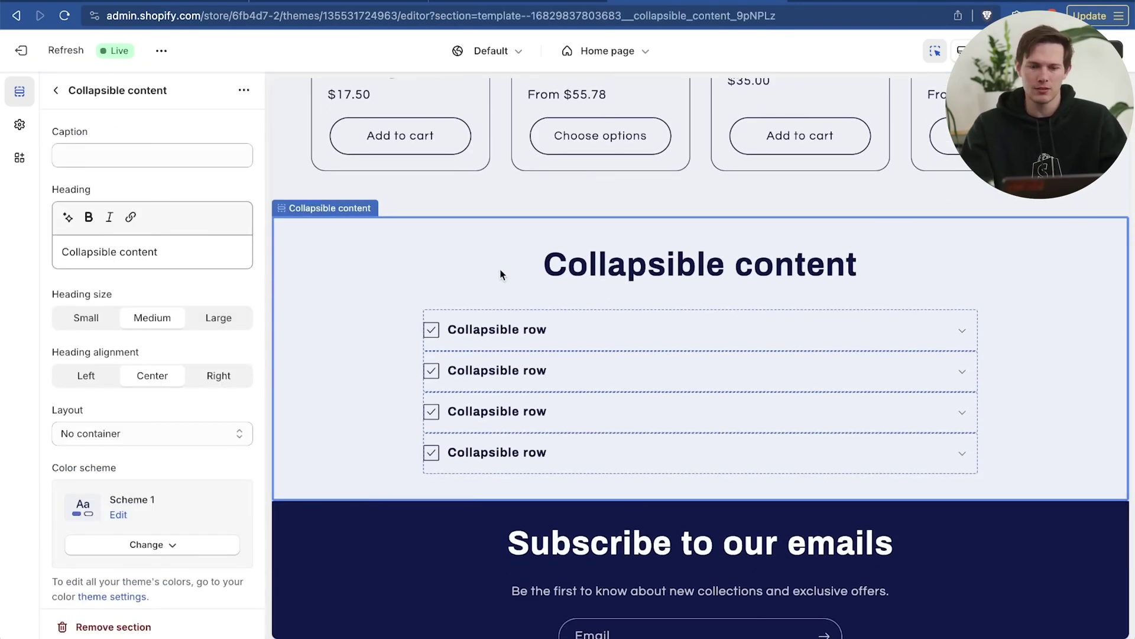
click(102, 157)
click(147, 240)
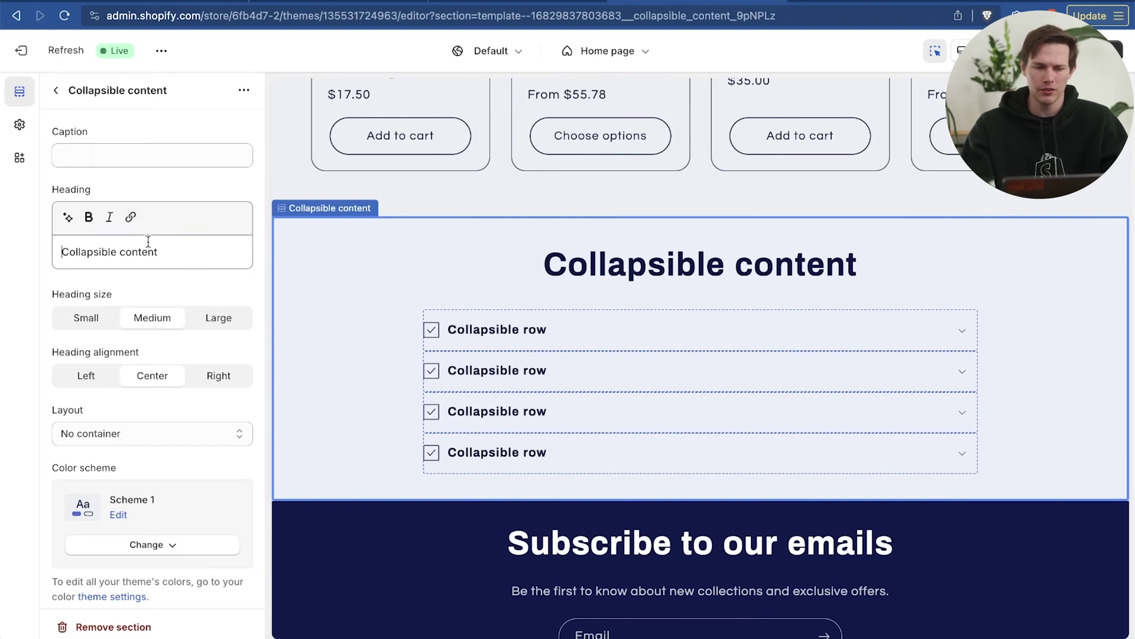
triple_click(171, 263)
text(Fre)
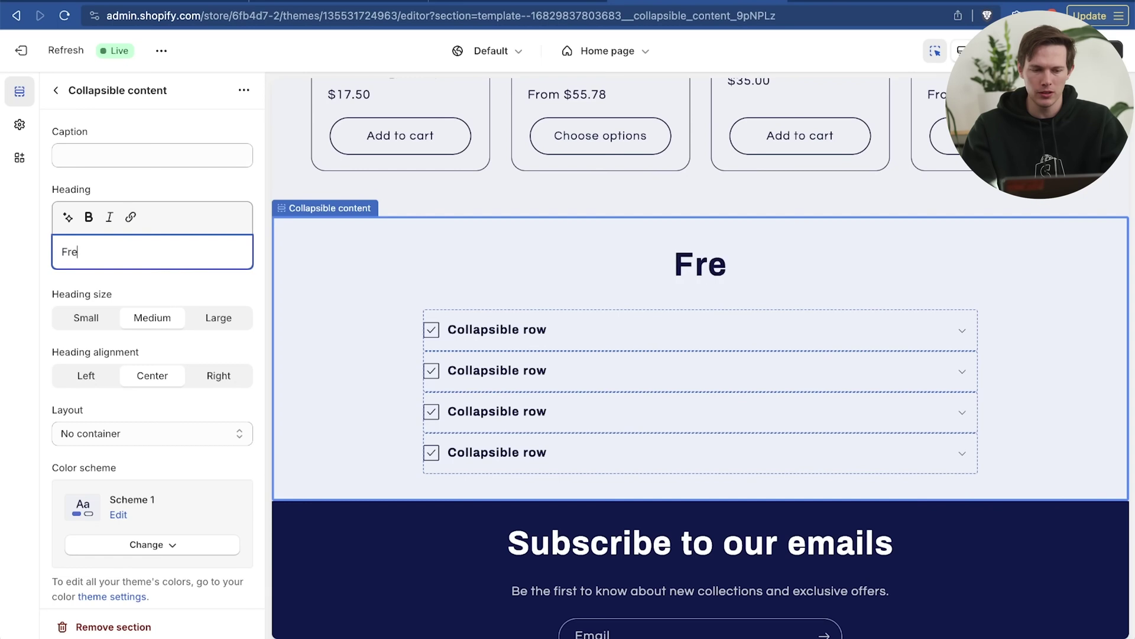
text(quen)
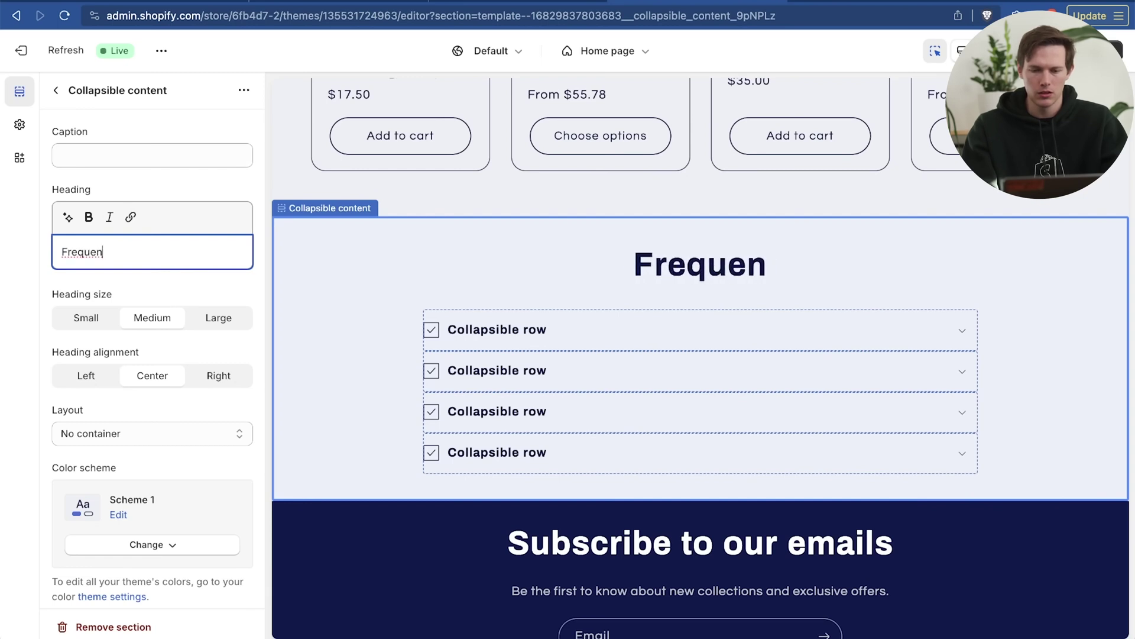
text(tly Asked Questiosn)
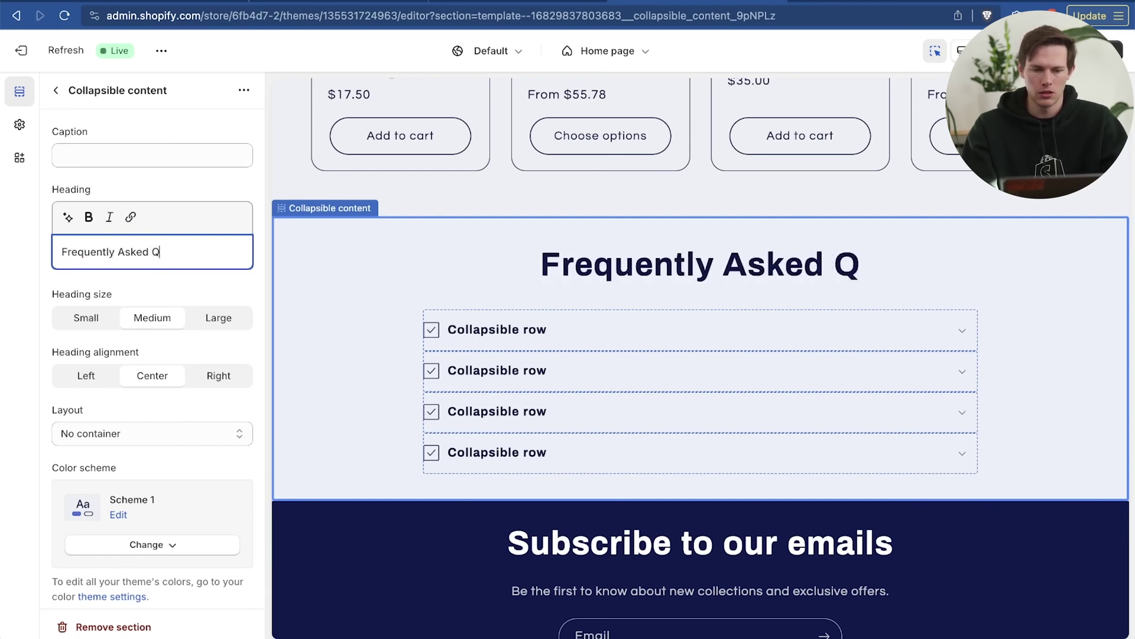
key(BackSpace)
key(BackSpace)
text(ns)
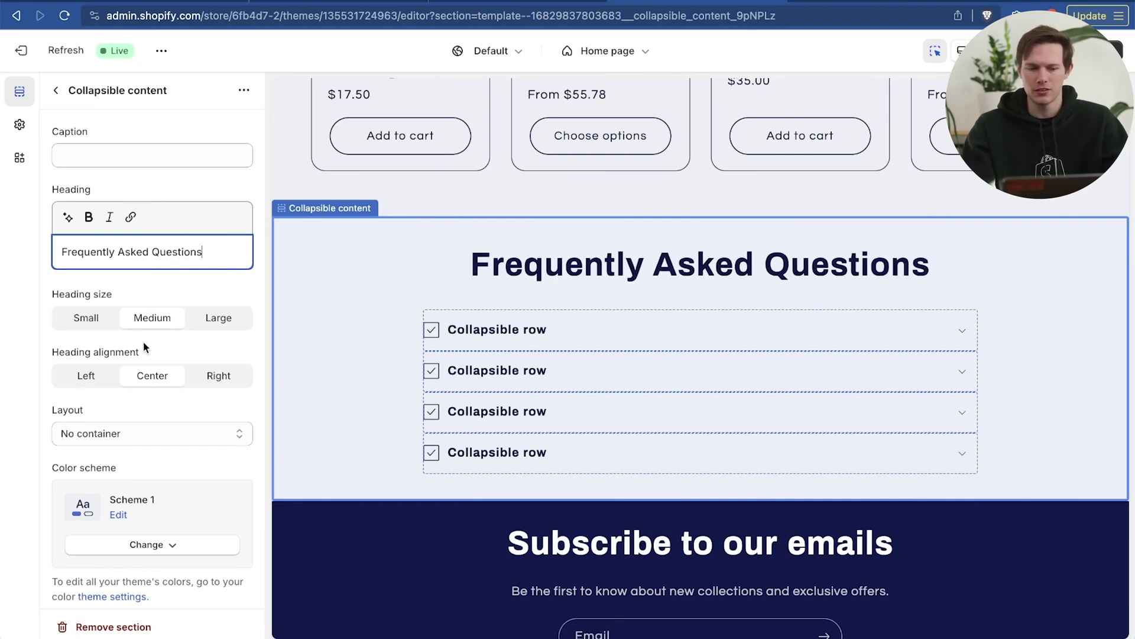
Step: Review the collapsible content section's settings and try opening the first collapsible row by default, turning the option back off
scroll(143, 342, down, 5)
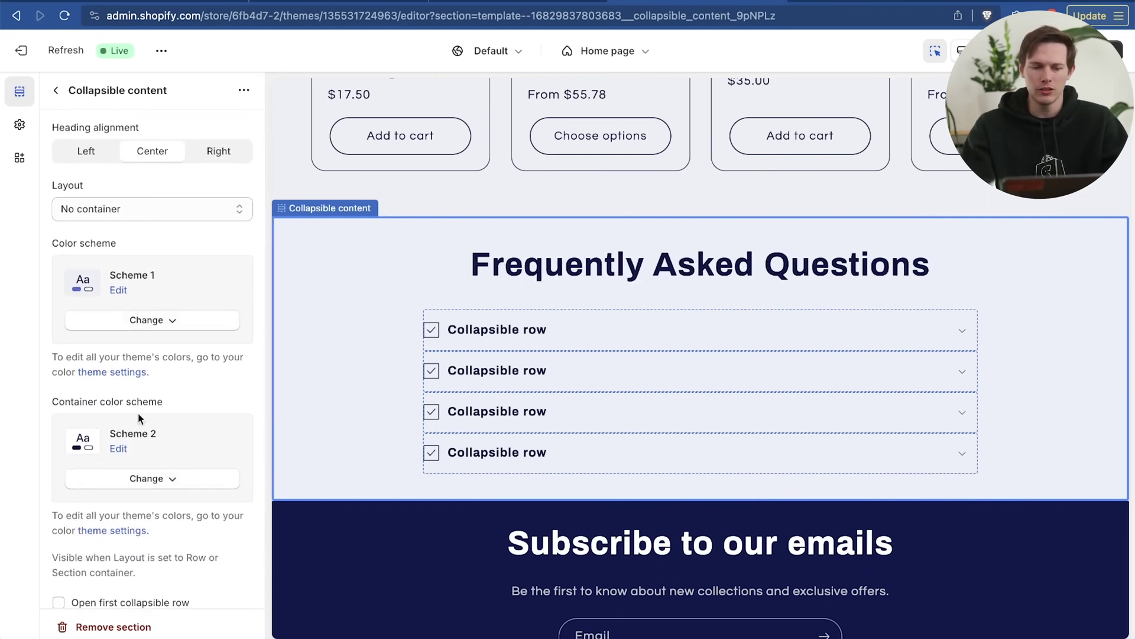
scroll(143, 400, down, 10)
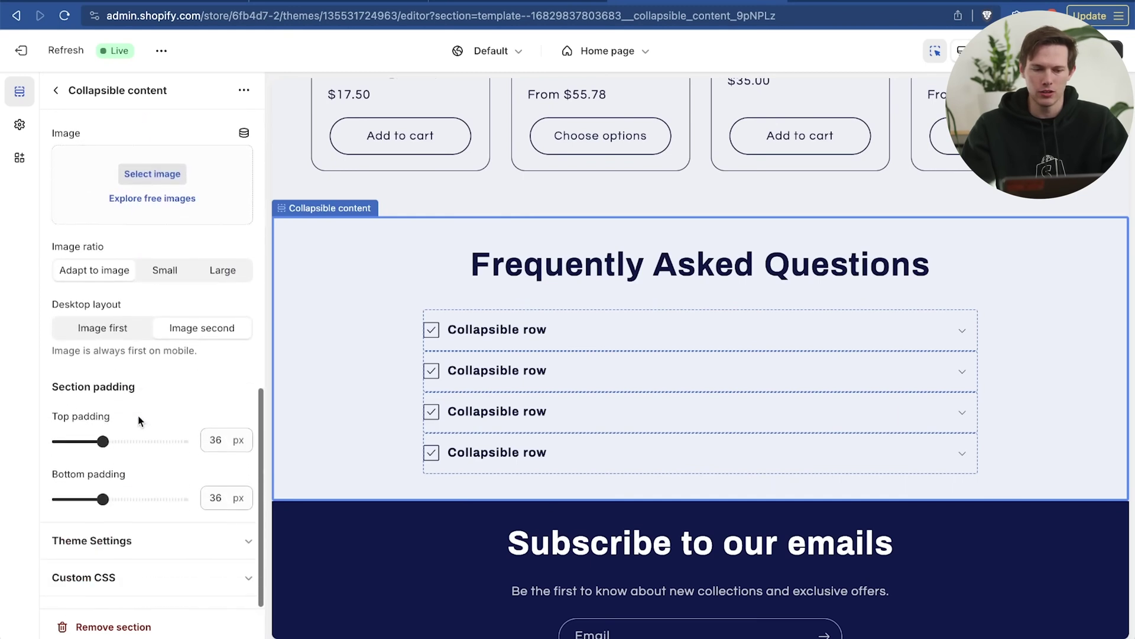
scroll(140, 420, up, 5)
click(59, 290)
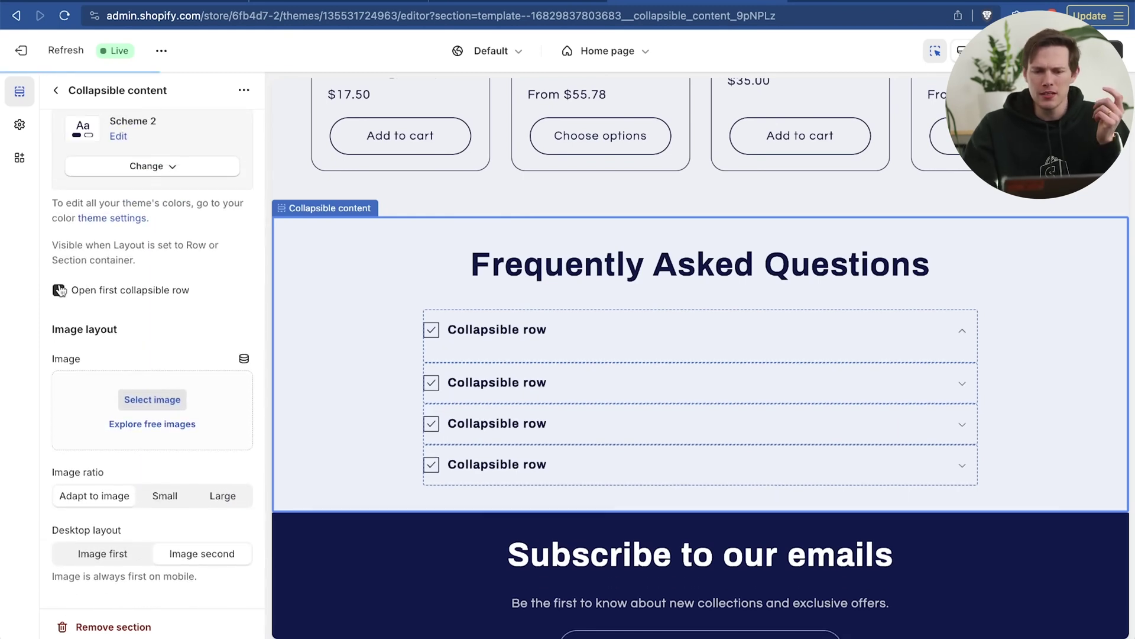
click(60, 289)
scroll(89, 304, down, 5)
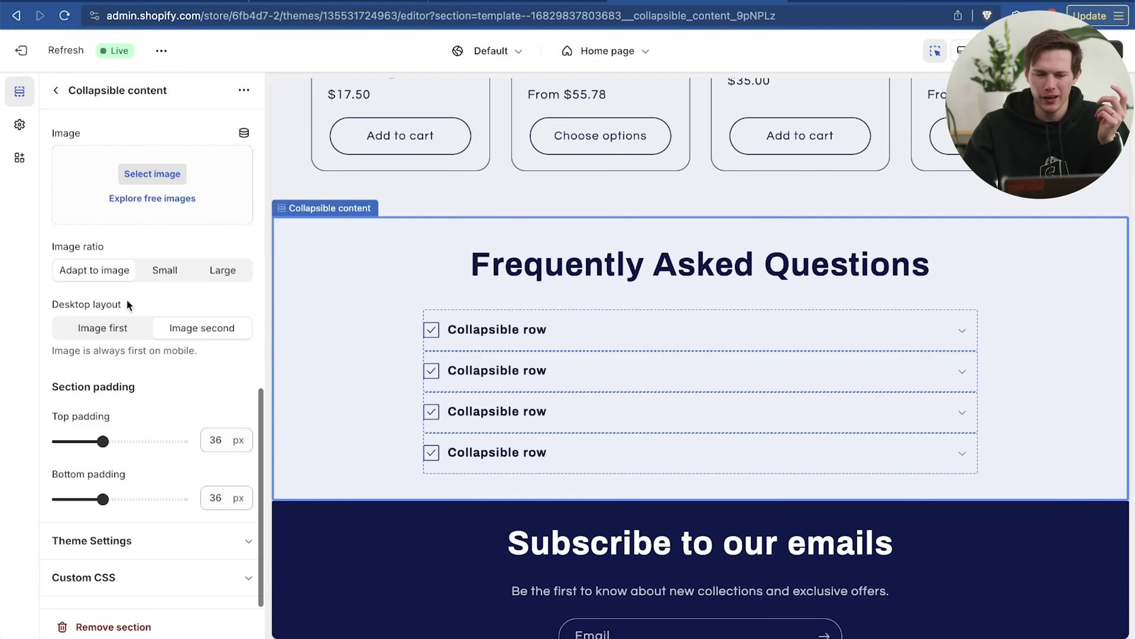
scroll(127, 305, up, 15)
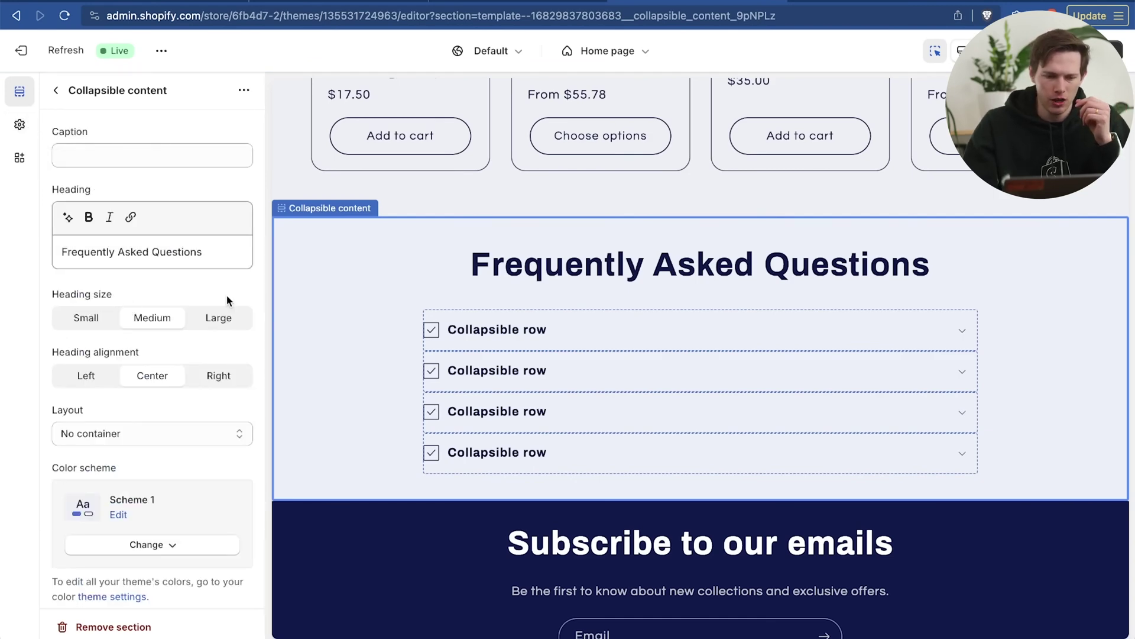
Step: Title the first FAQ row "How much does shipping cost" and enter an answer promising free shipping within the USA, CA and UK
click(532, 339)
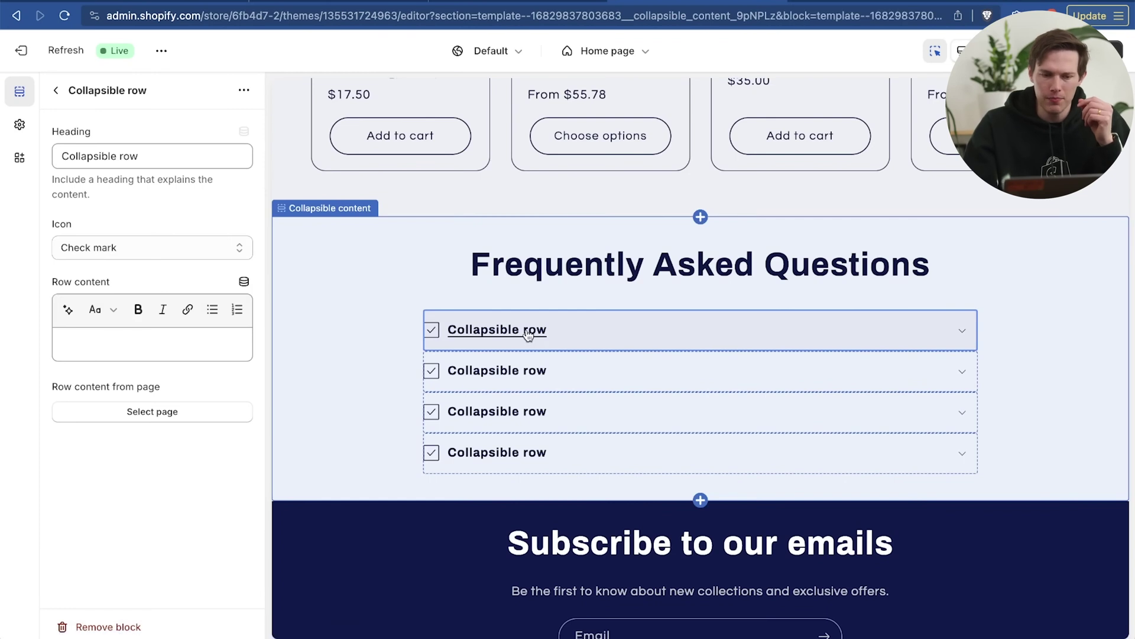
click(573, 336)
click(162, 157)
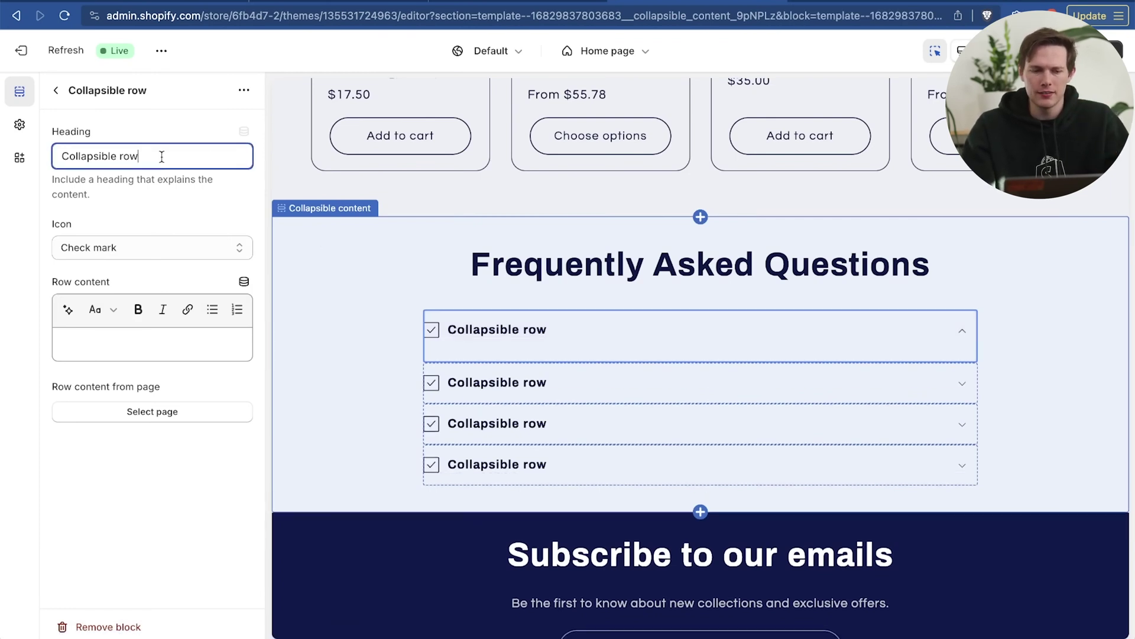
triple_click(161, 157)
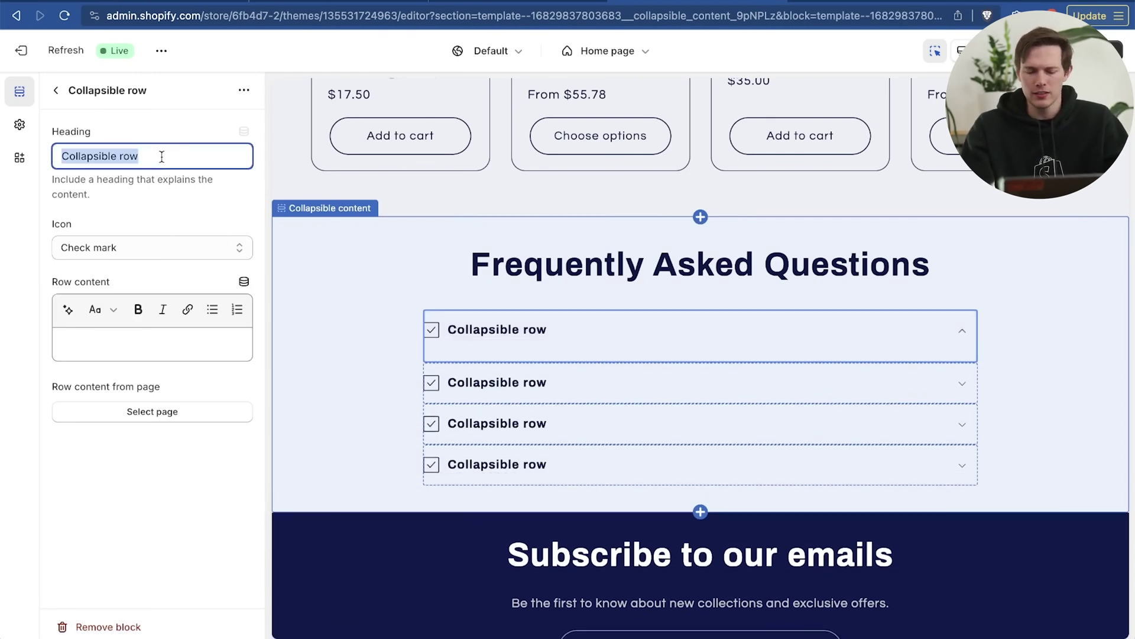
text(H)
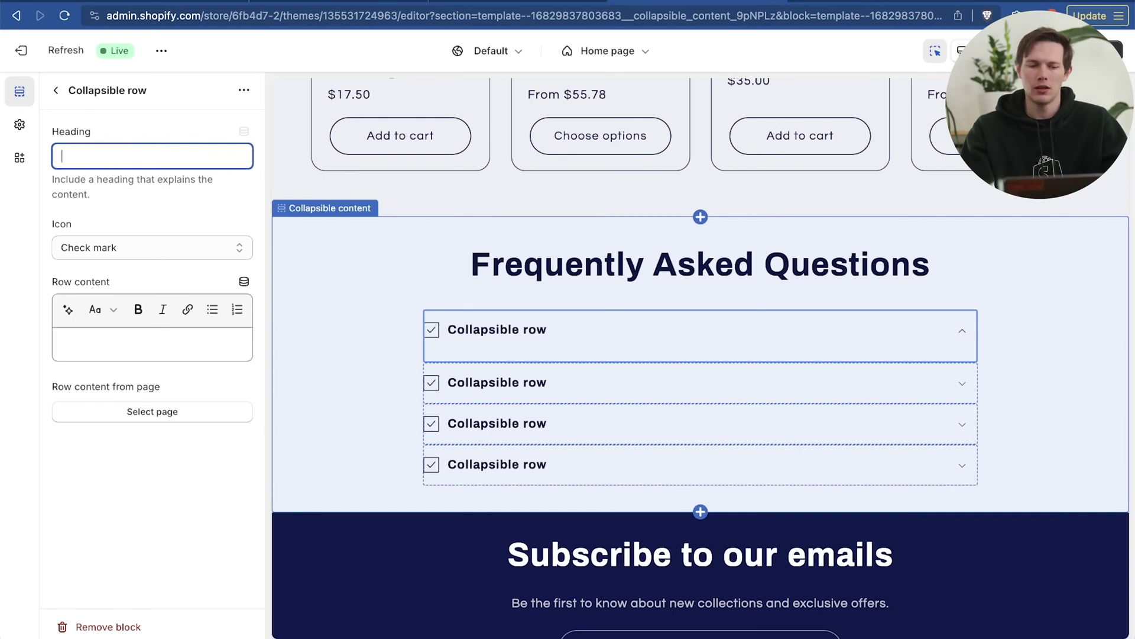
text(a)
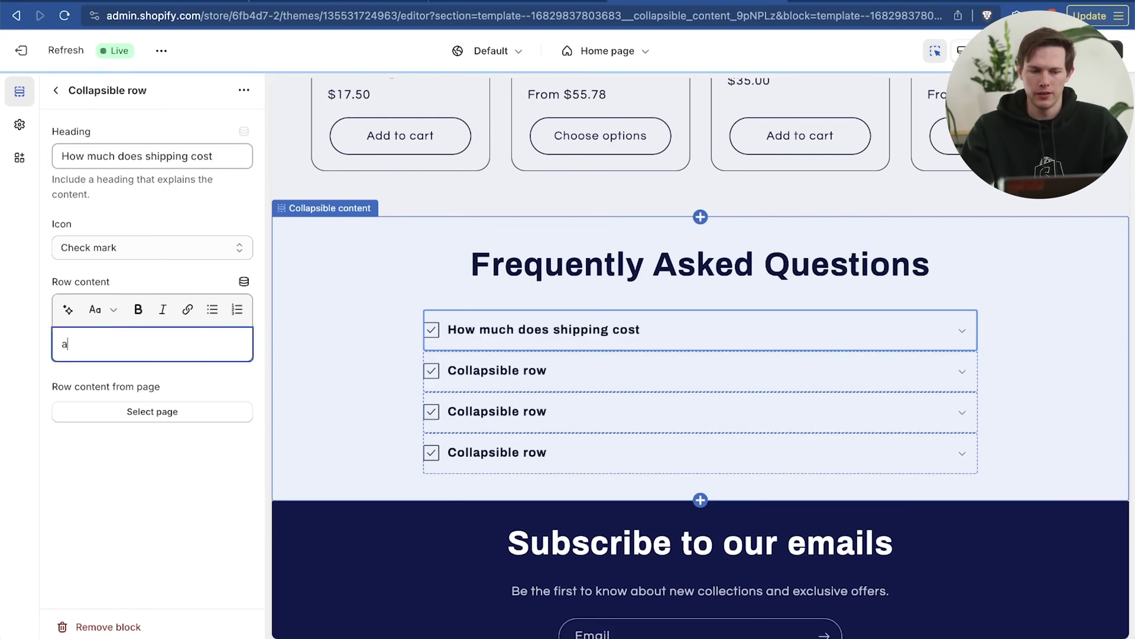
key(BackSpace)
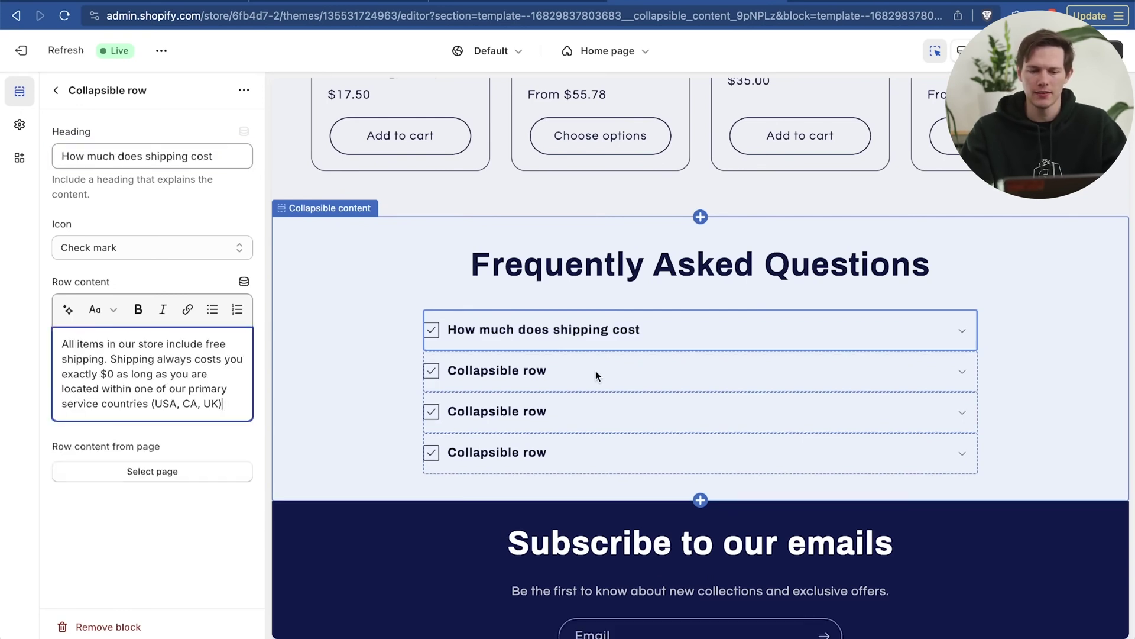
Step: Fill in the next FAQ rows as "Are the shirts good quality?" and "Will the phone case fit my phone?" and remove the spare fourth row
click(595, 375)
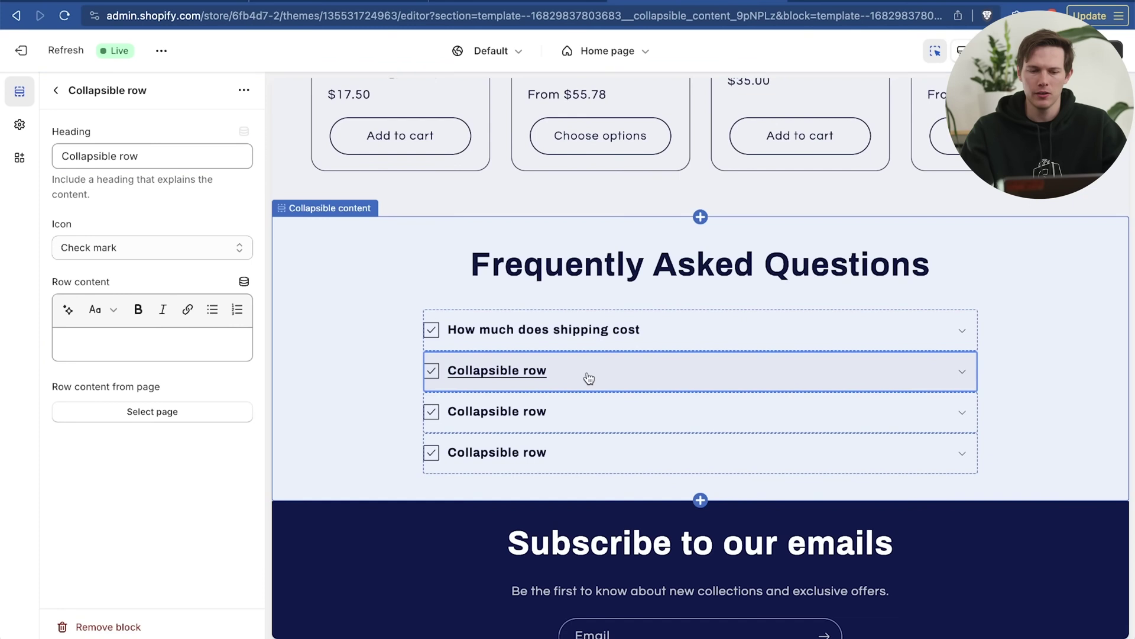
click(130, 246)
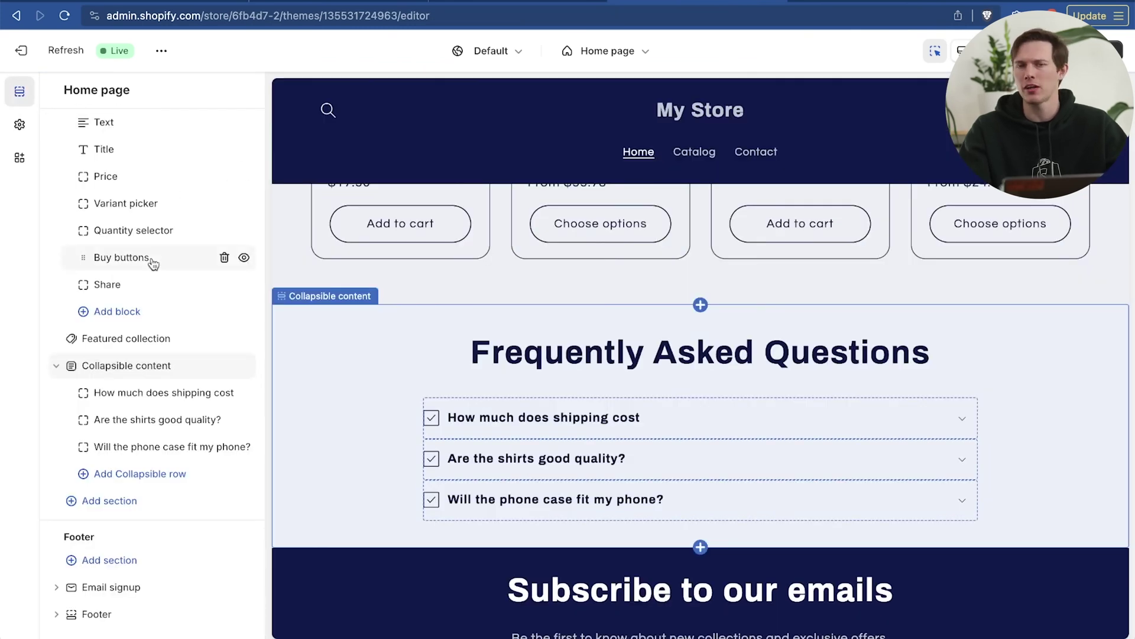
Step: Add an extra collapsible row to the FAQ section and remove it again
click(126, 475)
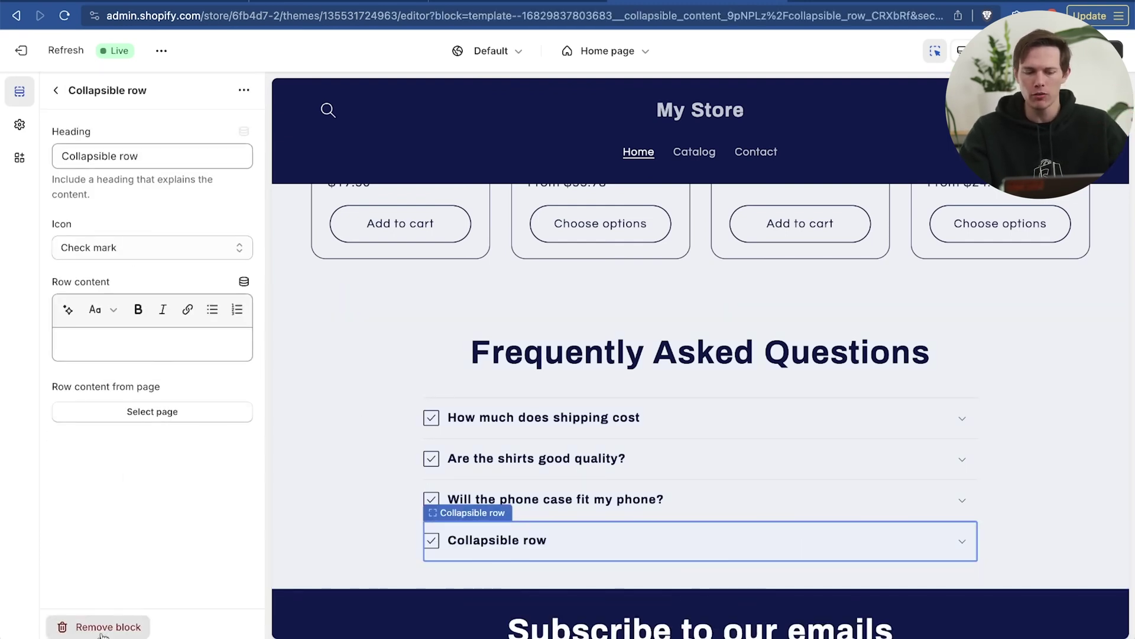
click(120, 618)
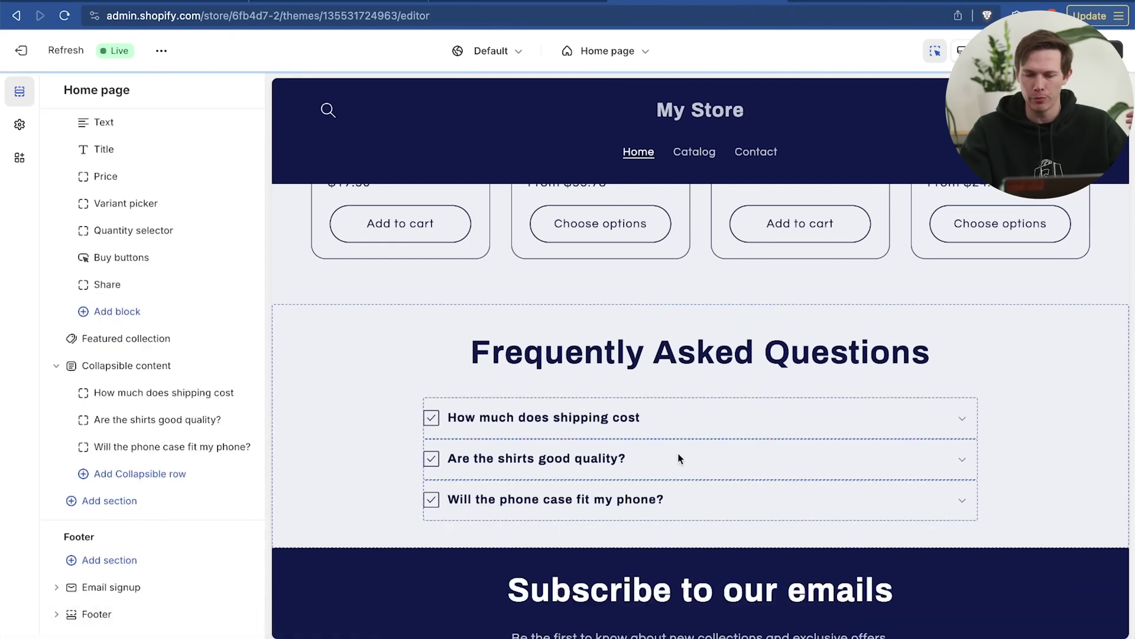
Step: Expand the "Are the shirts good quality?" row in the preview to check its answer, and collapse it again
click(963, 464)
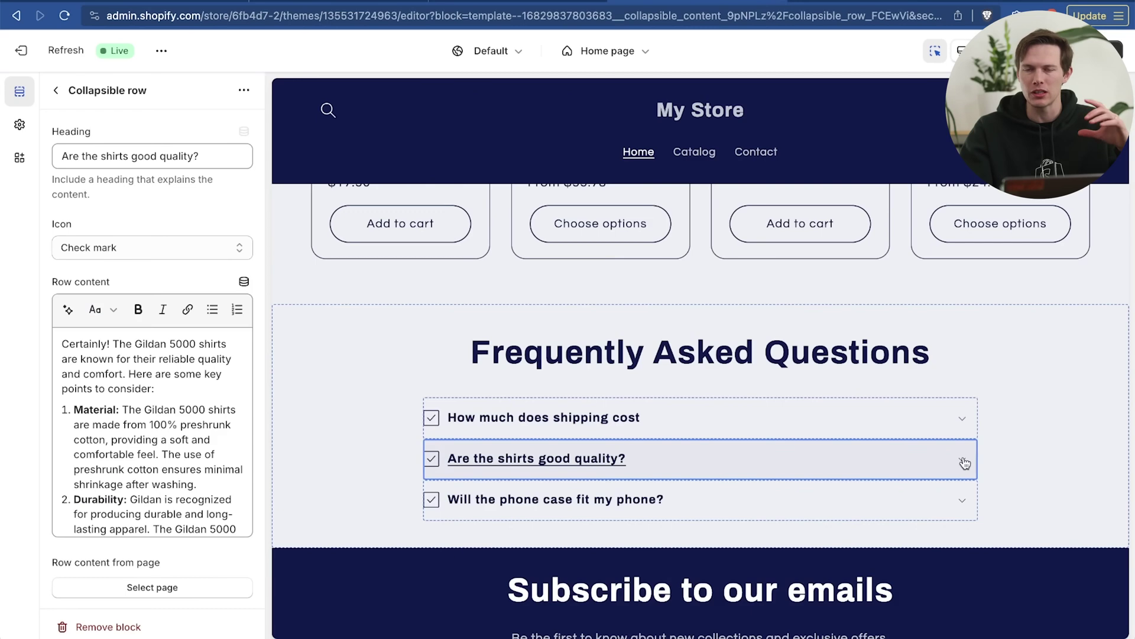
click(965, 463)
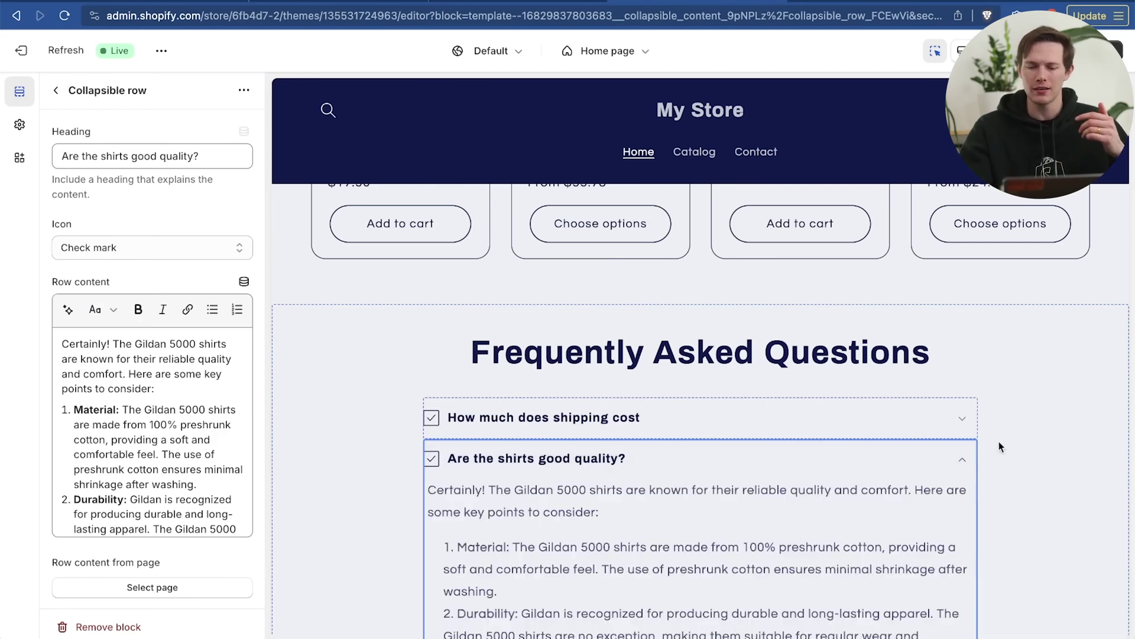
scroll(1005, 438, down, 6)
scroll(1005, 438, up, 3)
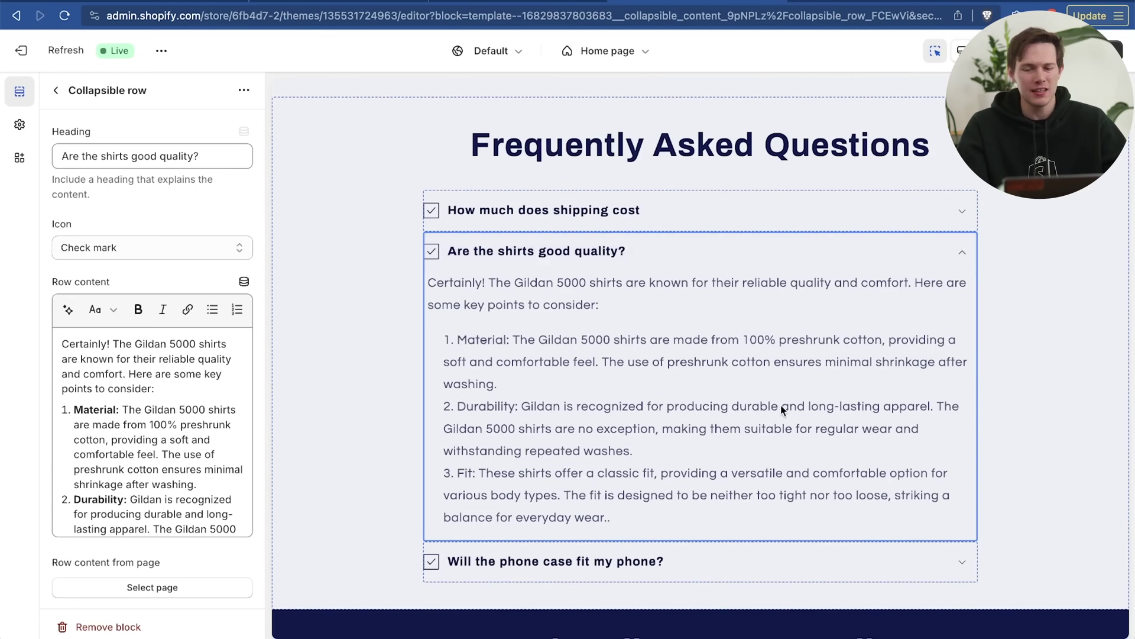
click(964, 254)
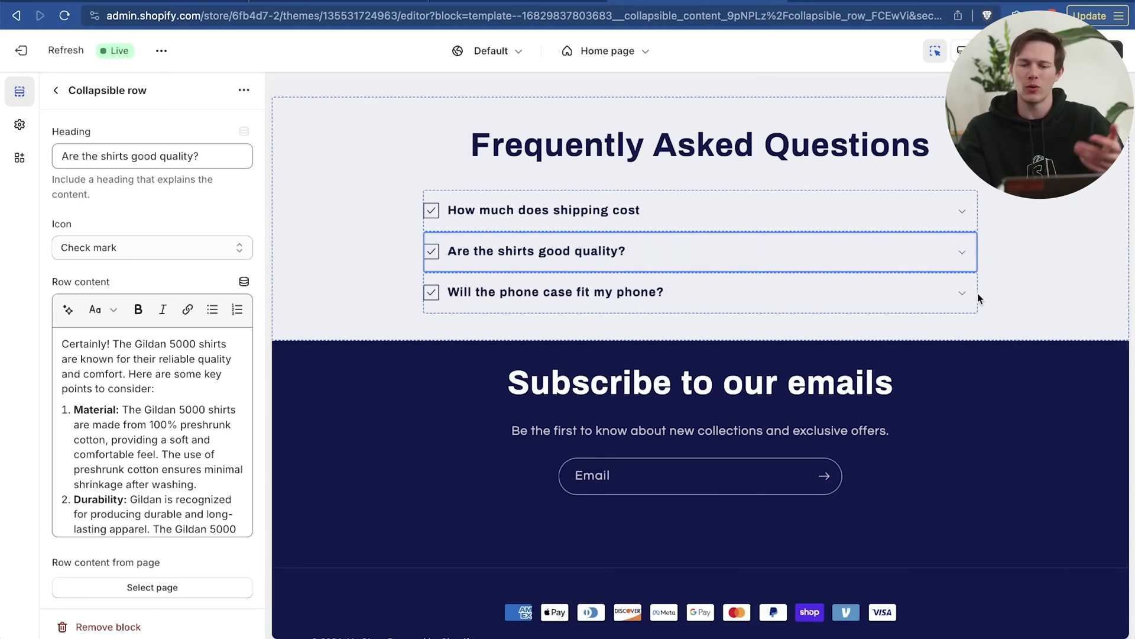
scroll(854, 370, up, 2)
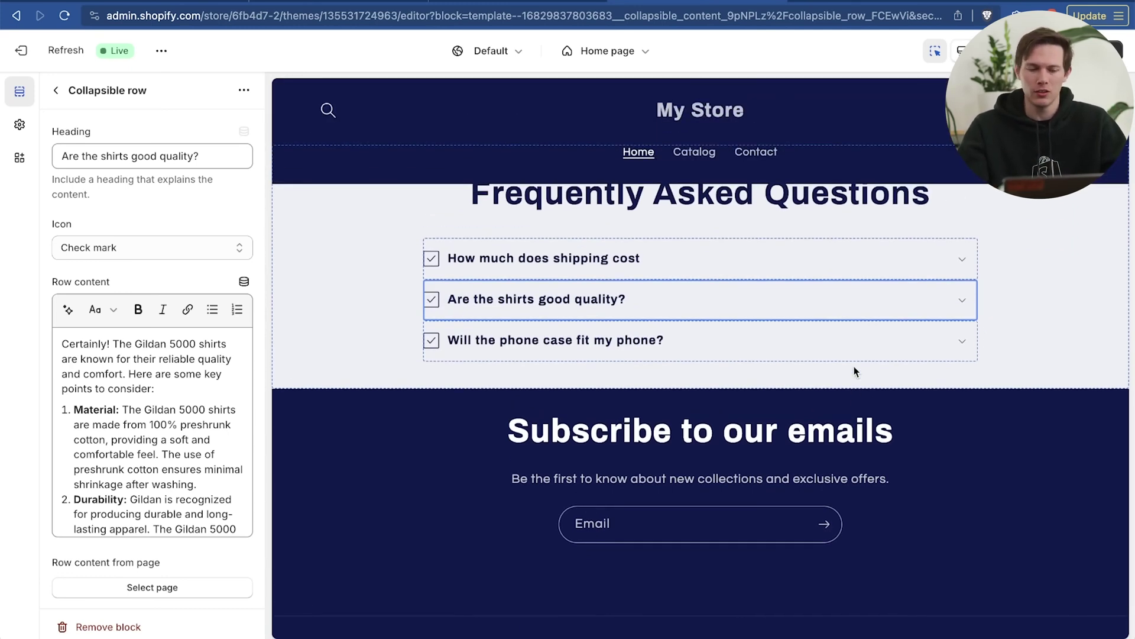
Step: Add an Image with text section to the home page template below the FAQ section
click(55, 90)
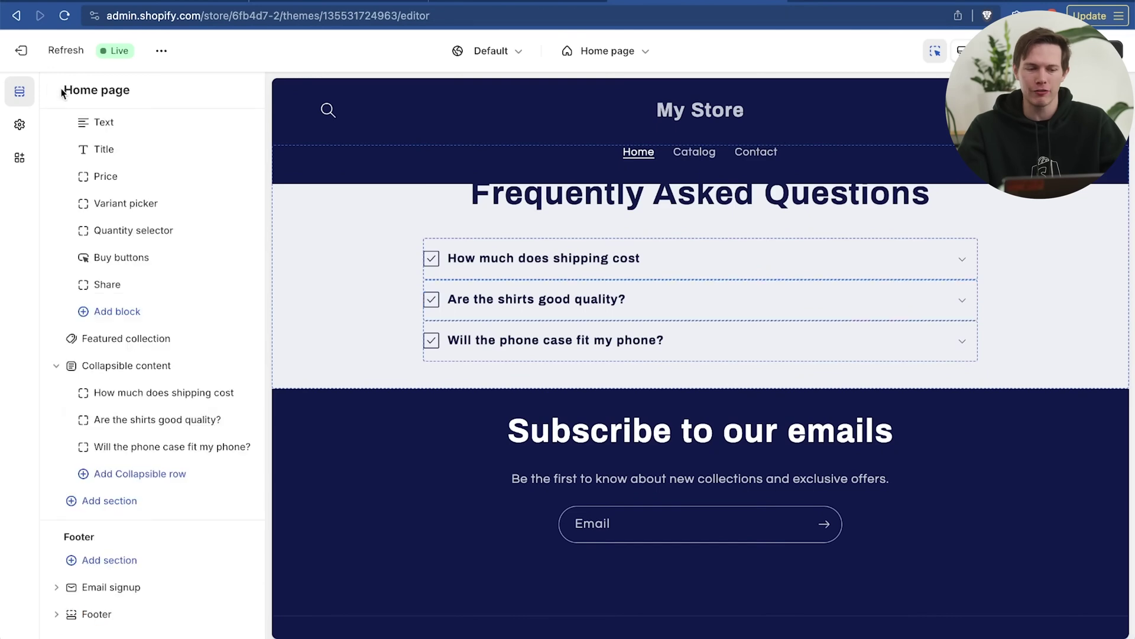
click(89, 502)
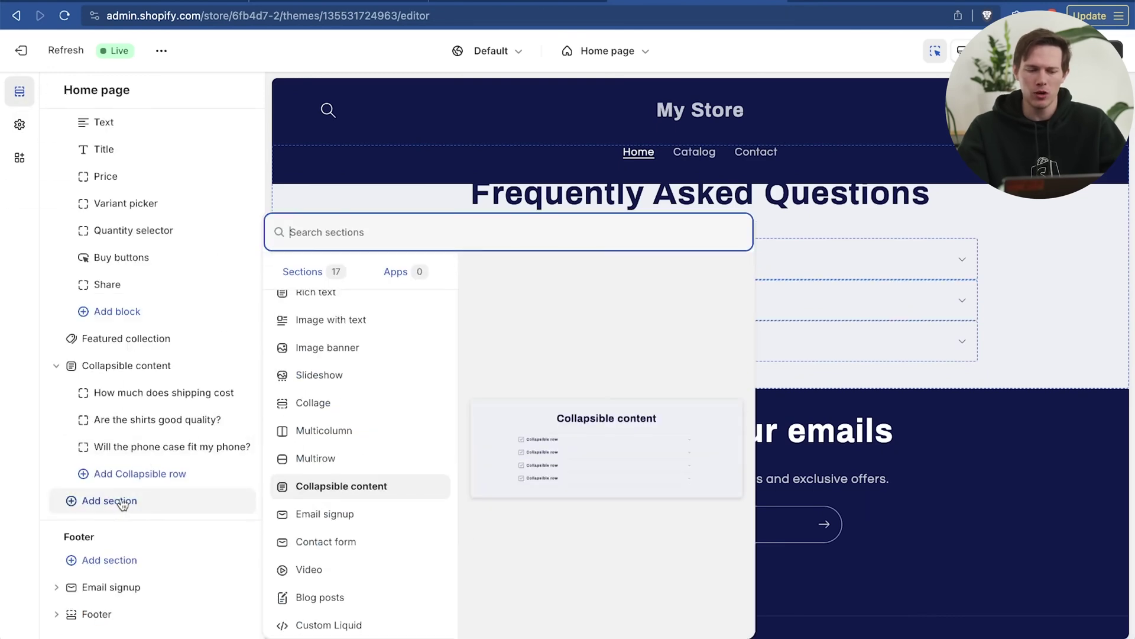
scroll(363, 428, down, 1)
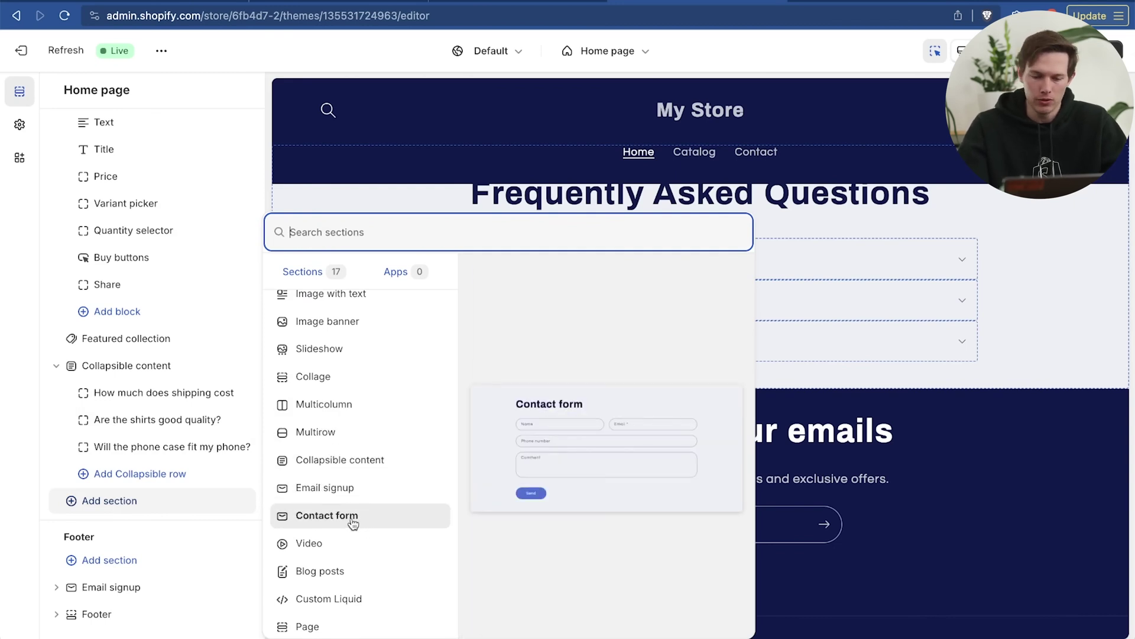
scroll(349, 467, up, 4)
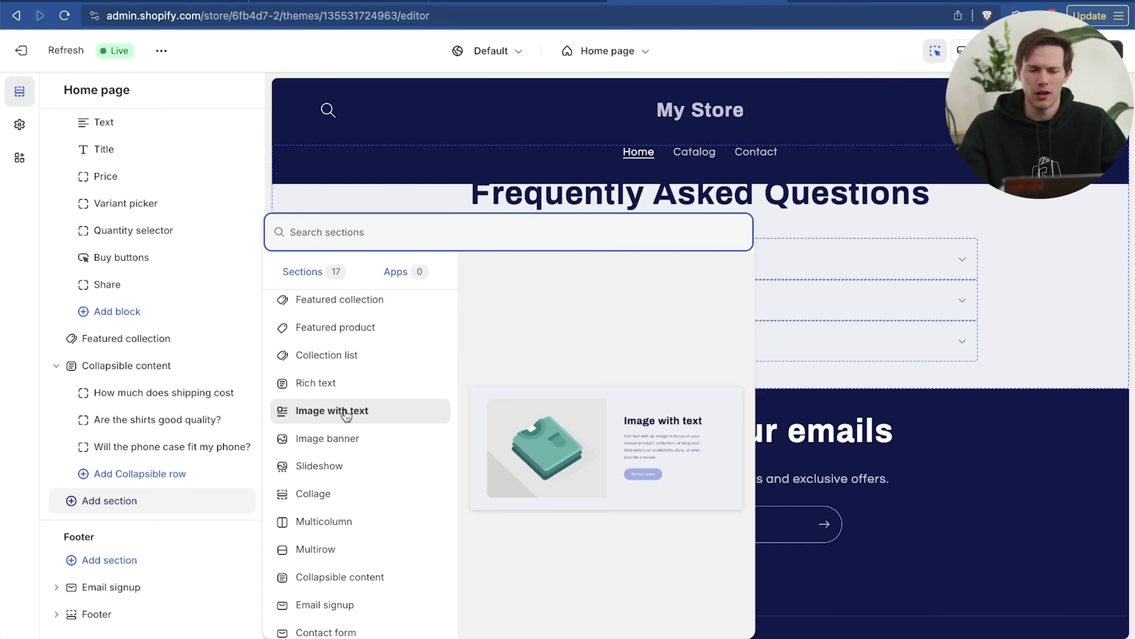
click(346, 414)
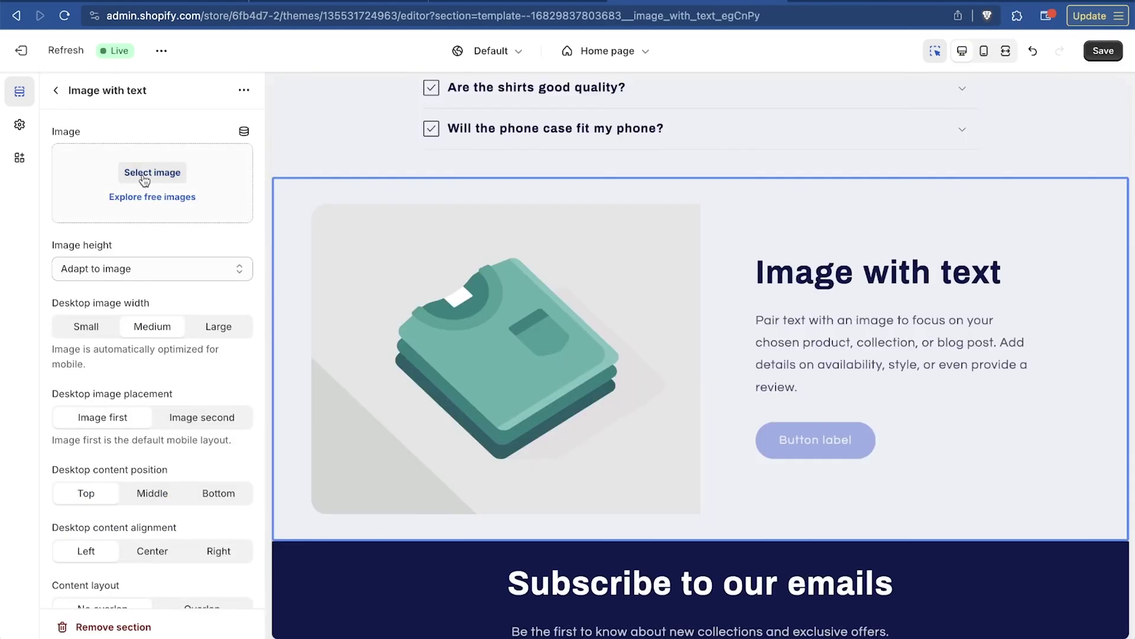
Step: Set the section's image to the store library photo of a man and a woman wearing burger T-shirts
click(144, 173)
scroll(757, 371, down, 5)
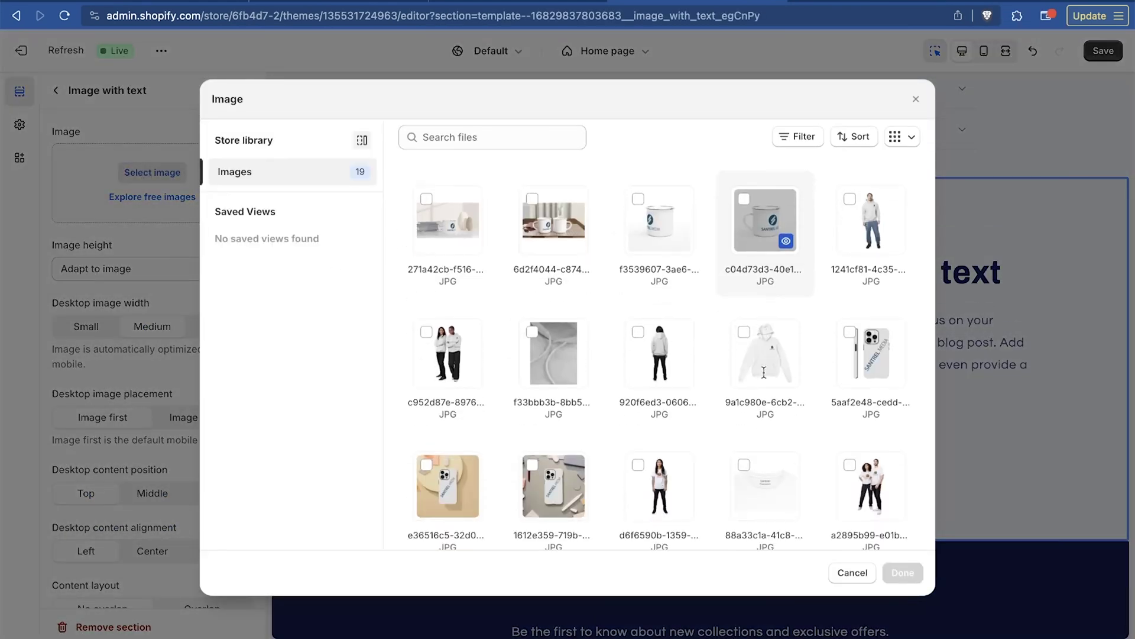
click(871, 326)
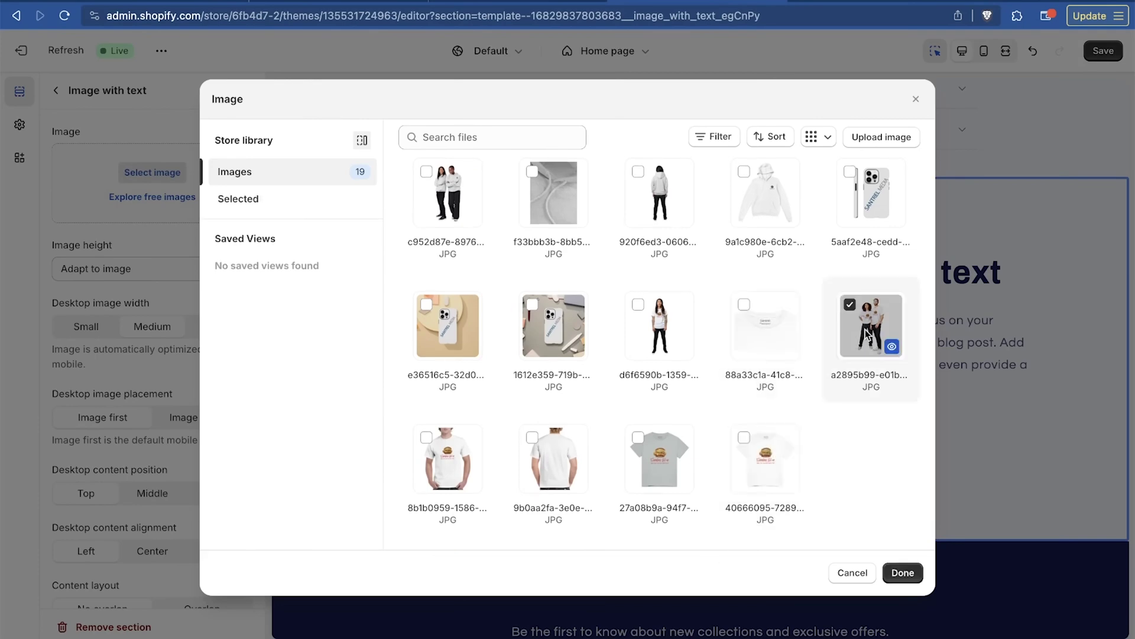
click(902, 573)
Step: Head the new section "Who are we?" and replace its placeholder text with the paragraph beginning "At Santrel Shops, we are more than just an online store"
click(774, 365)
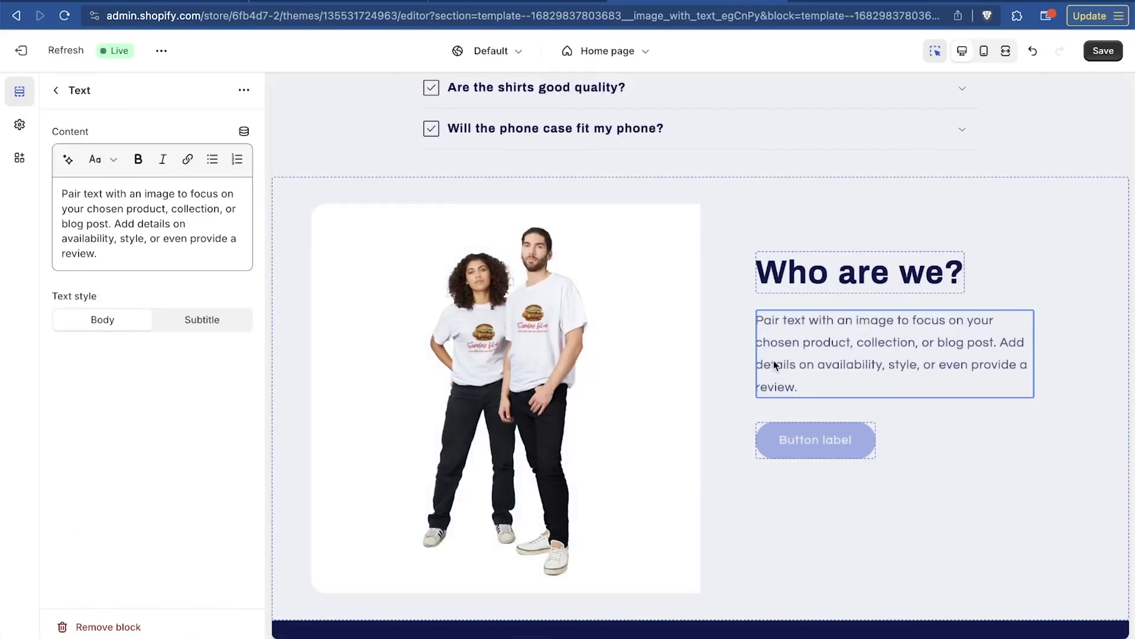
triple_click(122, 233)
text(Santrel)
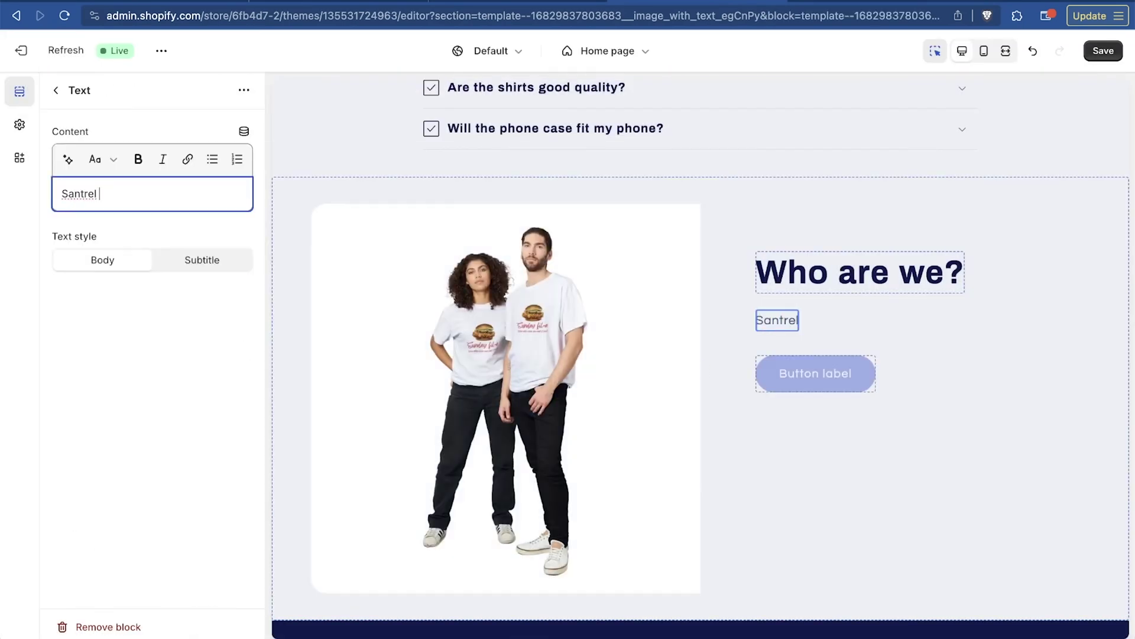
key(super+a)
key(super+v)
scroll(732, 383, down, 10)
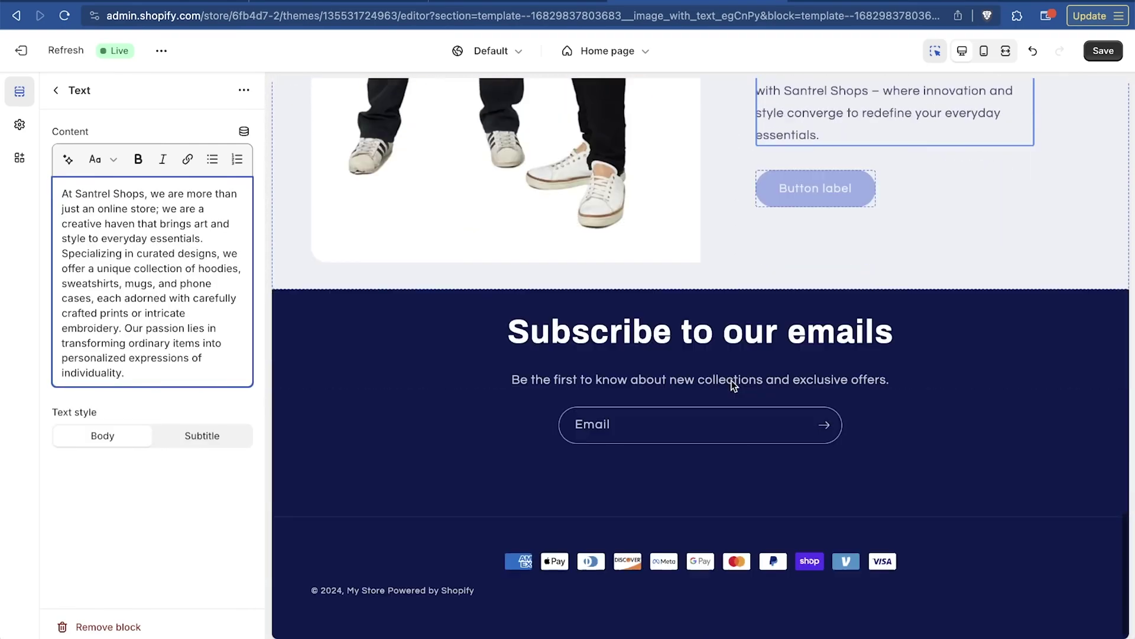
click(57, 91)
Step: Review the whole home page preview, from the featured product and featured collection down to the email signup and footer
scroll(768, 446, up, 15)
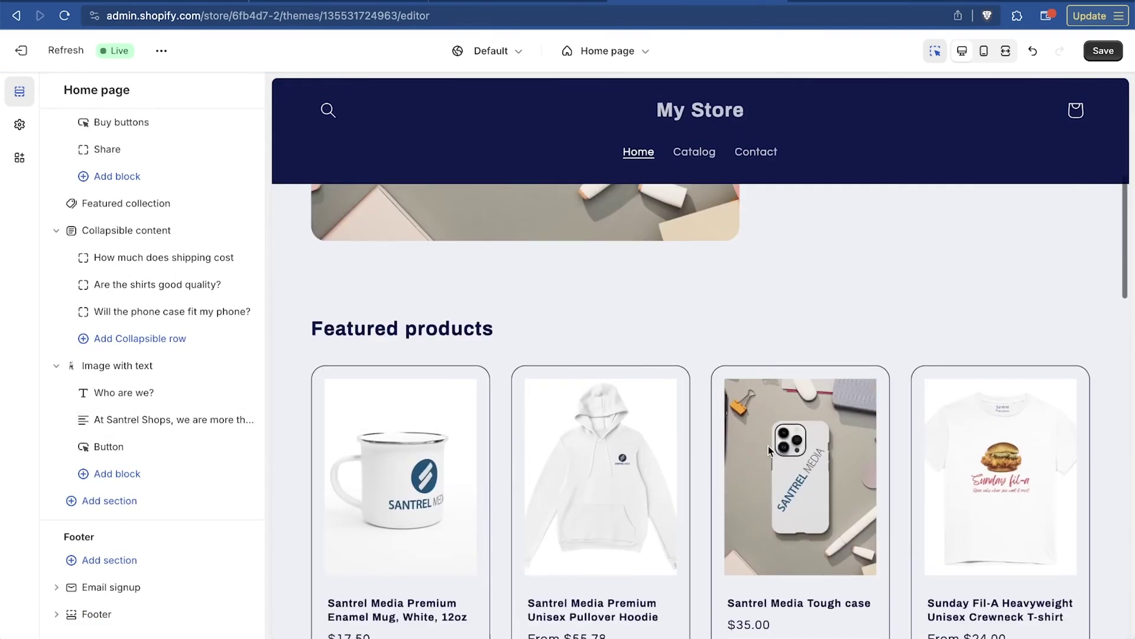
scroll(785, 509, down, 3)
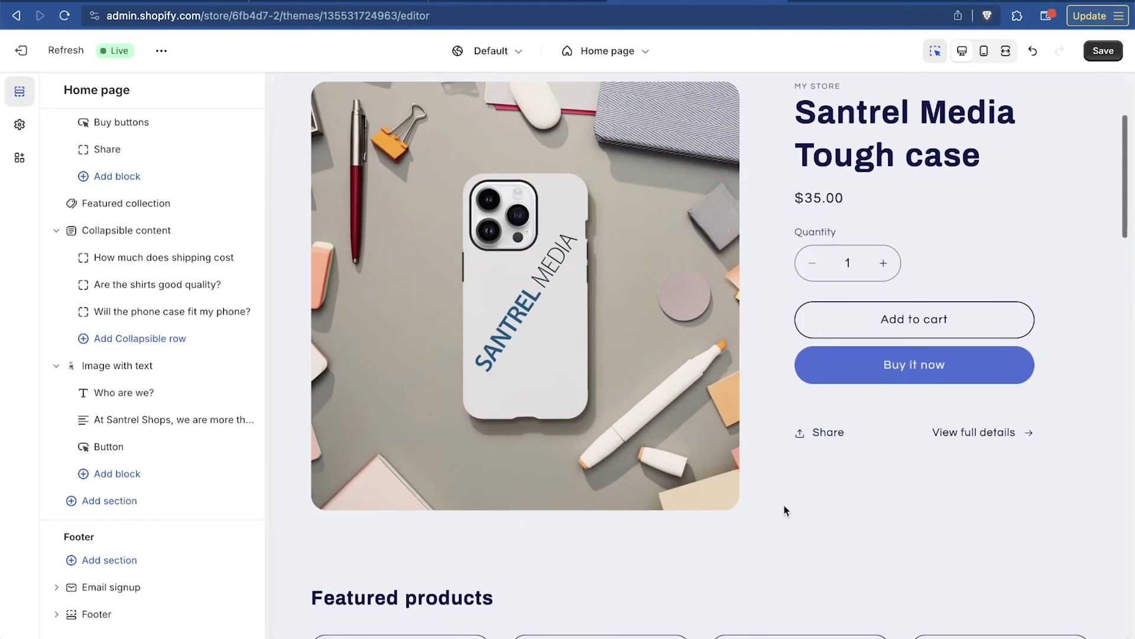
scroll(785, 509, up, 2)
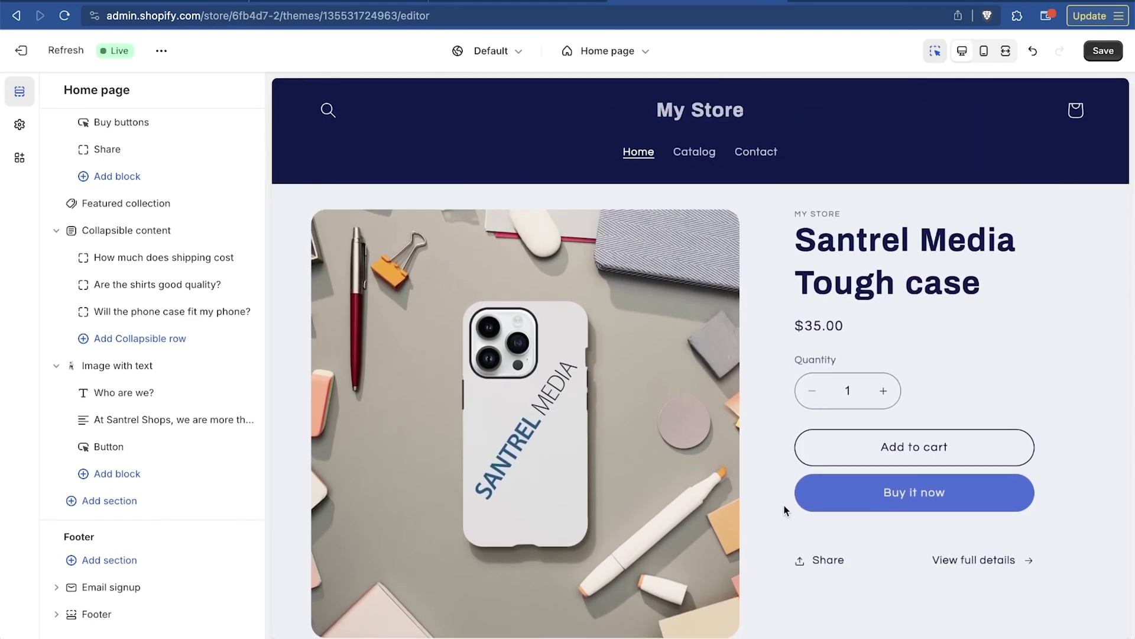
scroll(785, 509, down, 8)
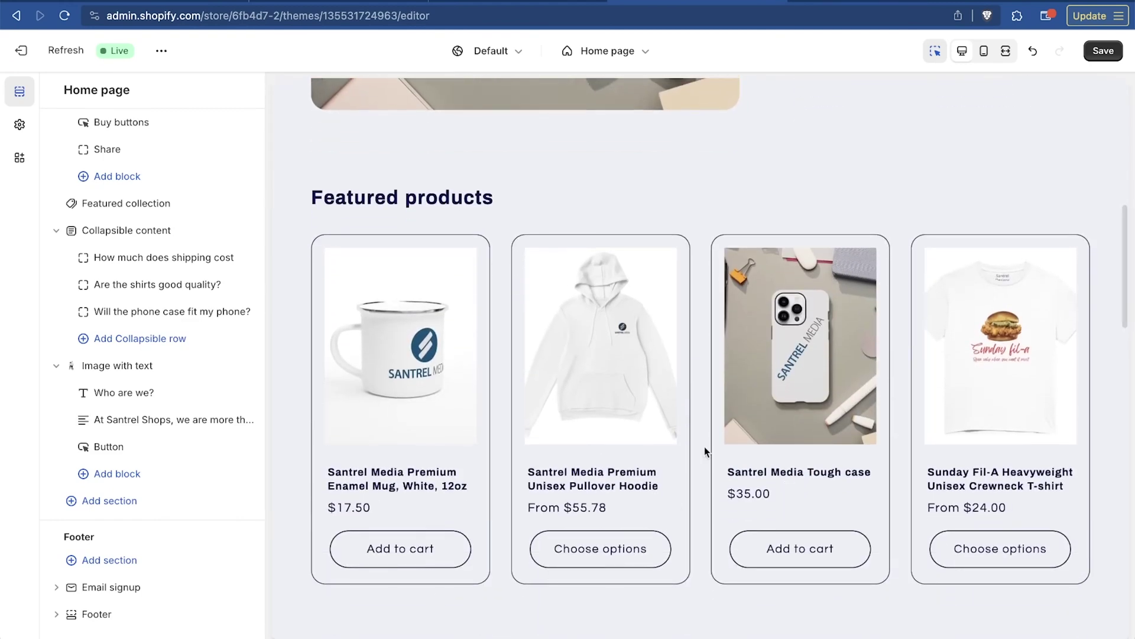
scroll(705, 446, down, 2)
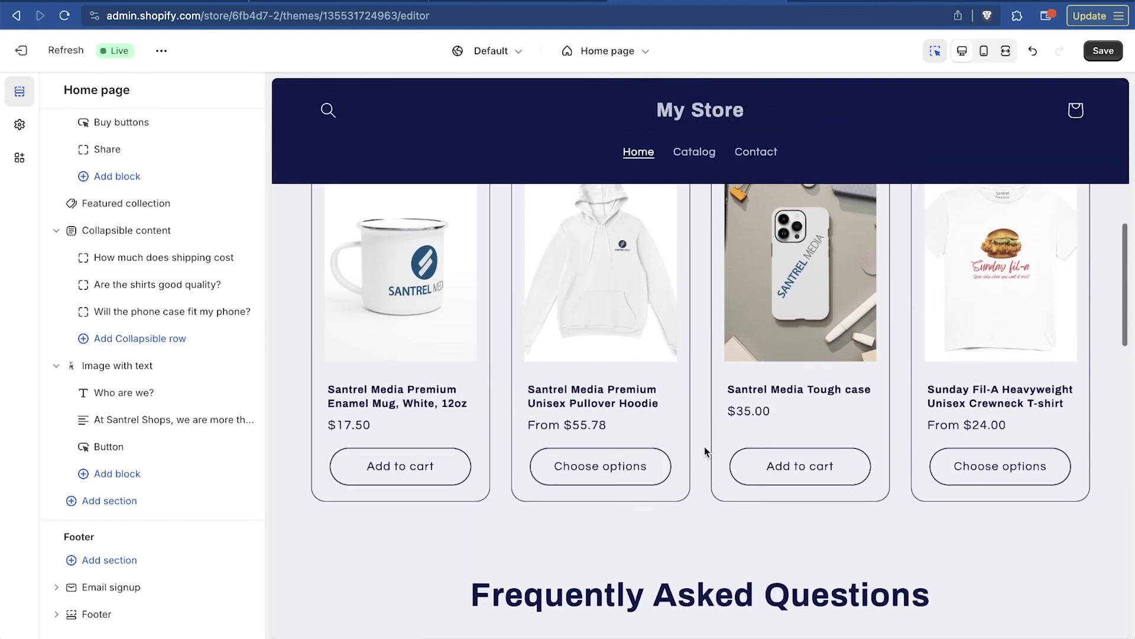
scroll(704, 445, up, 10)
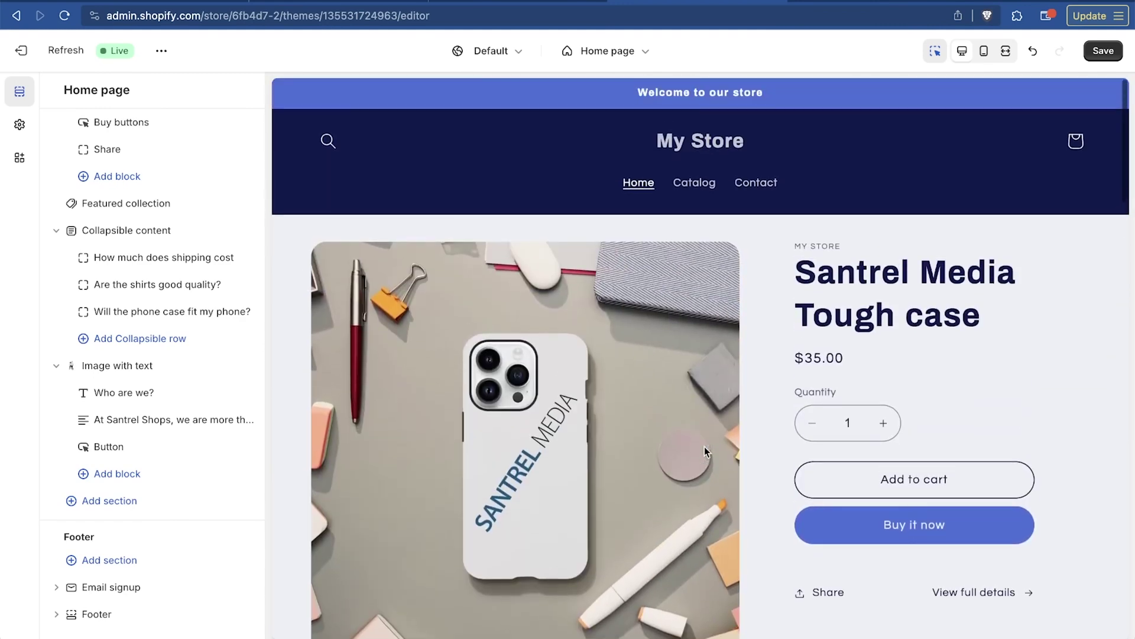
scroll(704, 446, down, 2)
scroll(705, 446, up, 2)
scroll(705, 447, down, 20)
scroll(704, 452, down, 3)
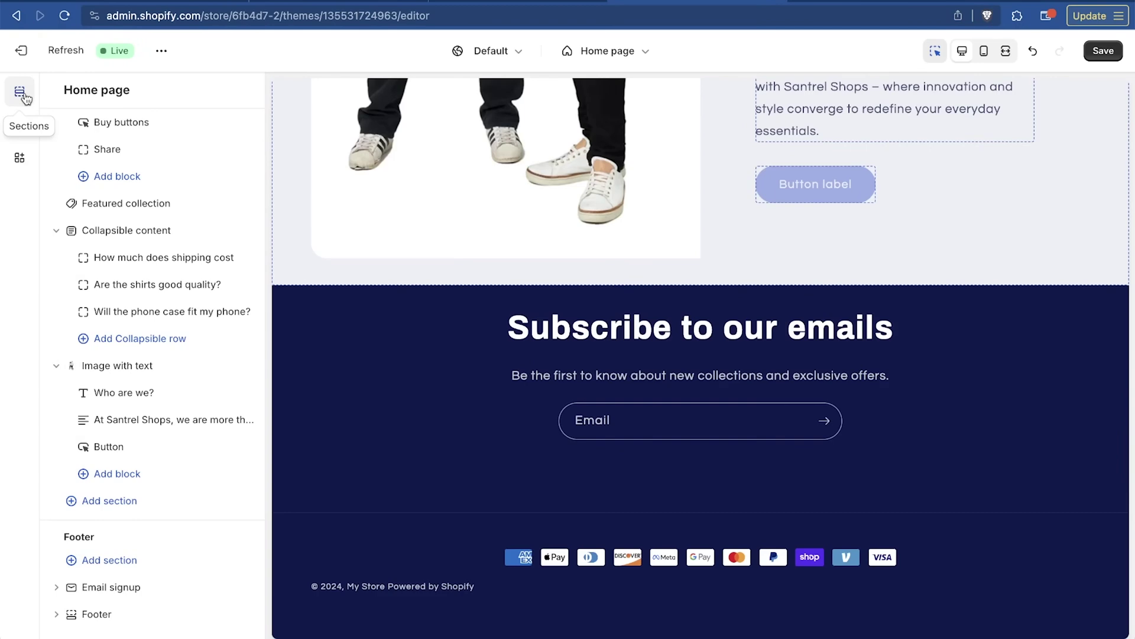
Step: Open the settings of the announcement bar in the home page header
scroll(195, 225, up, 6)
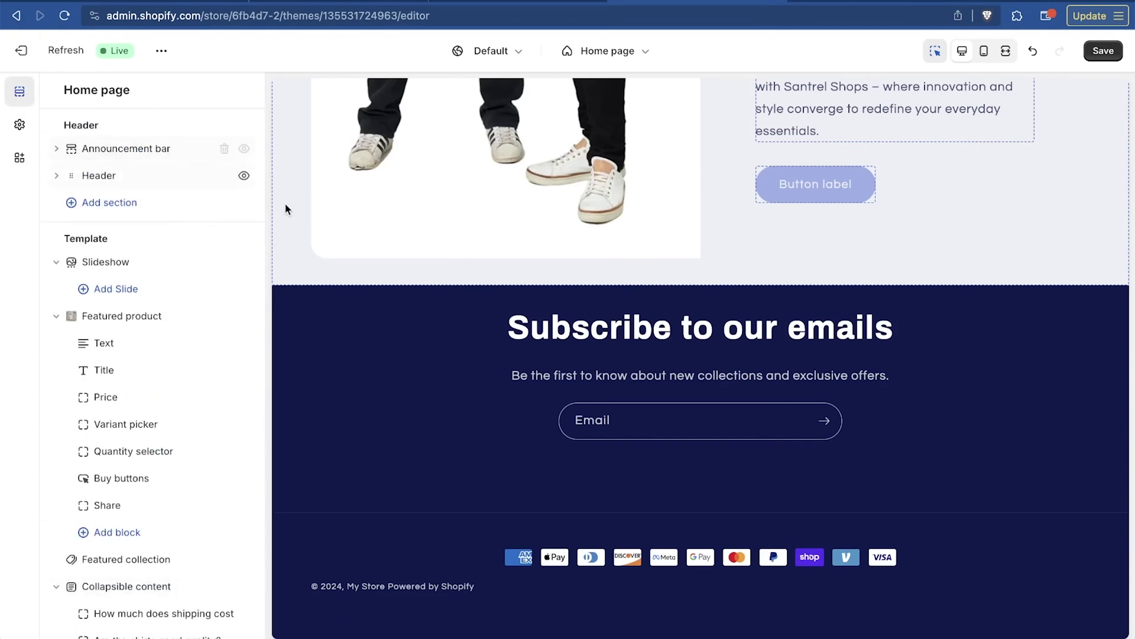
scroll(498, 277, up, 15)
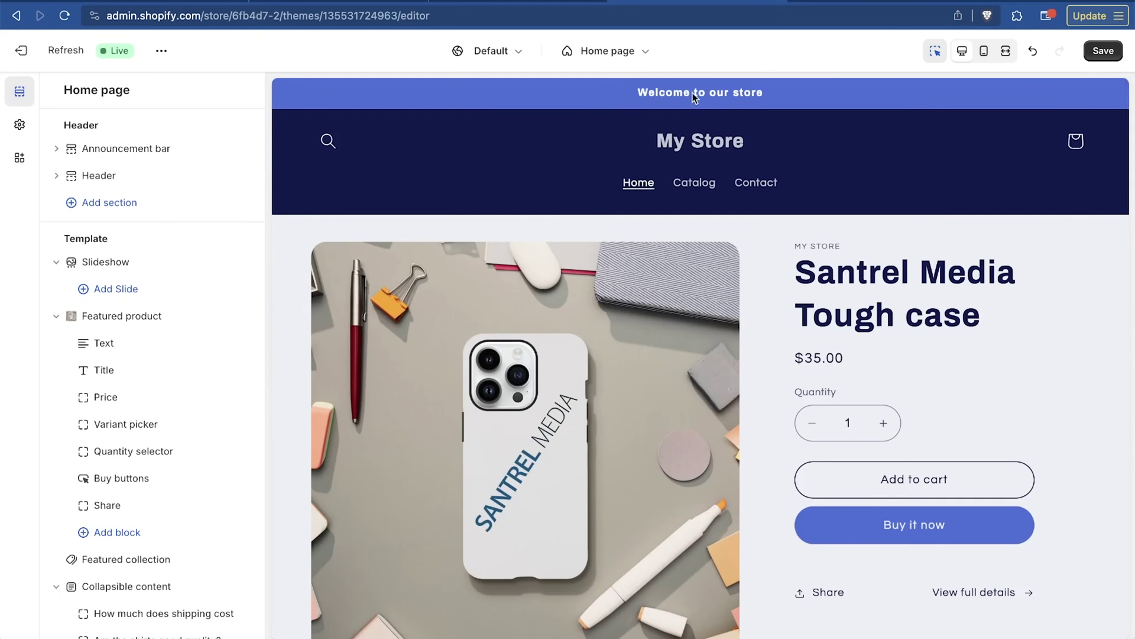
click(125, 155)
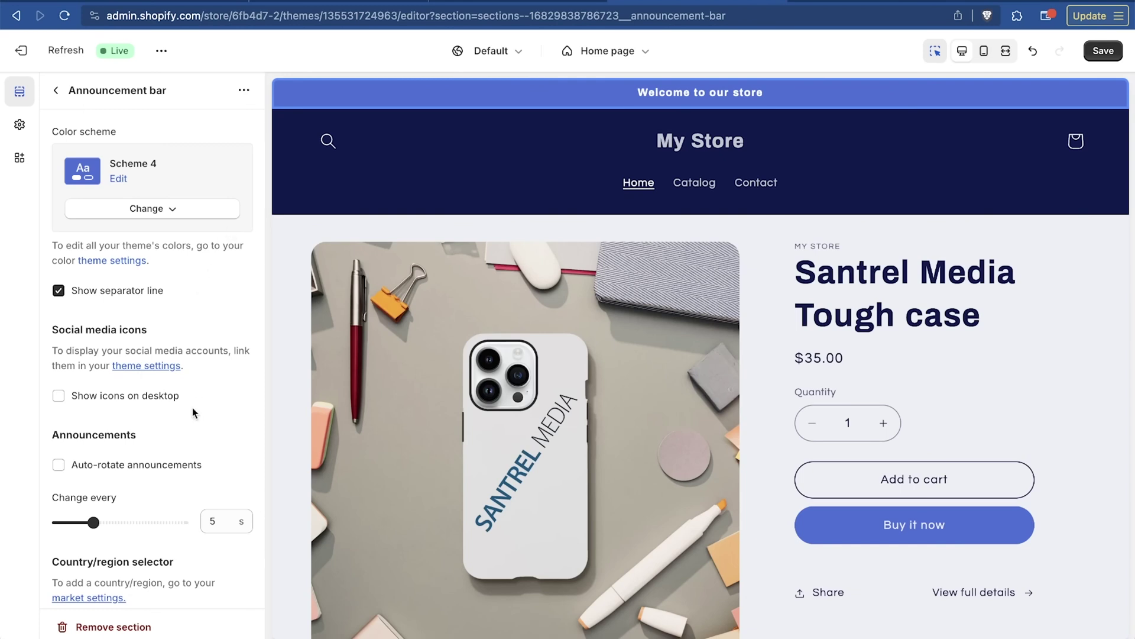
Step: Replace the announcement bar's existing announcement text with "Get 10% Off With Code MIKE"
scroll(193, 408, down, 3)
scroll(193, 406, up, 3)
click(55, 89)
click(53, 149)
click(54, 149)
click(155, 178)
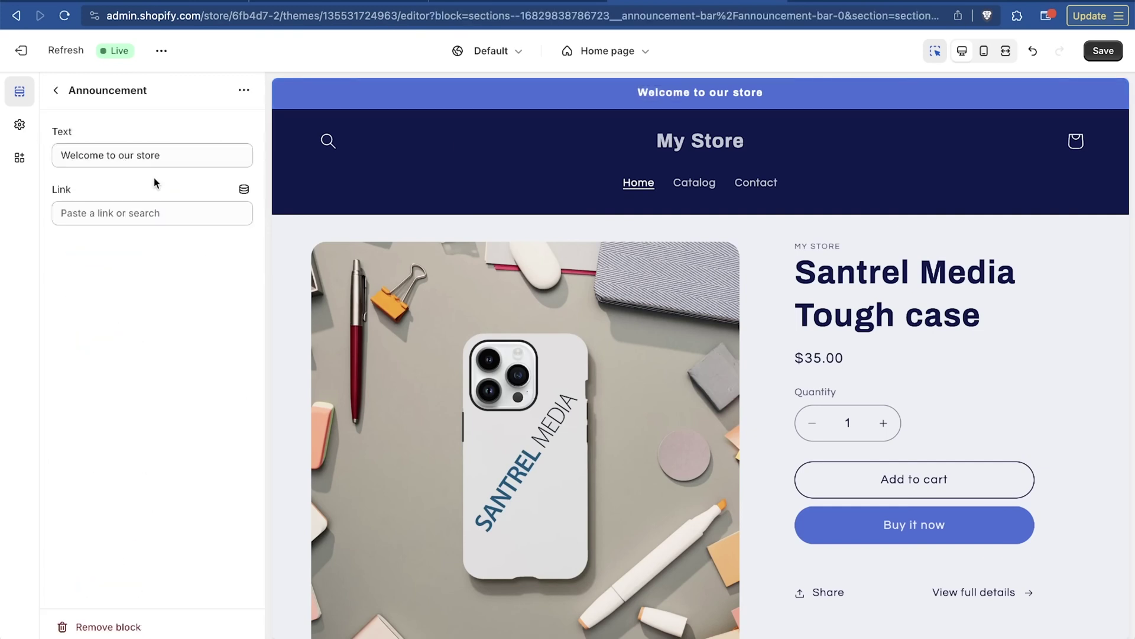
click(151, 156)
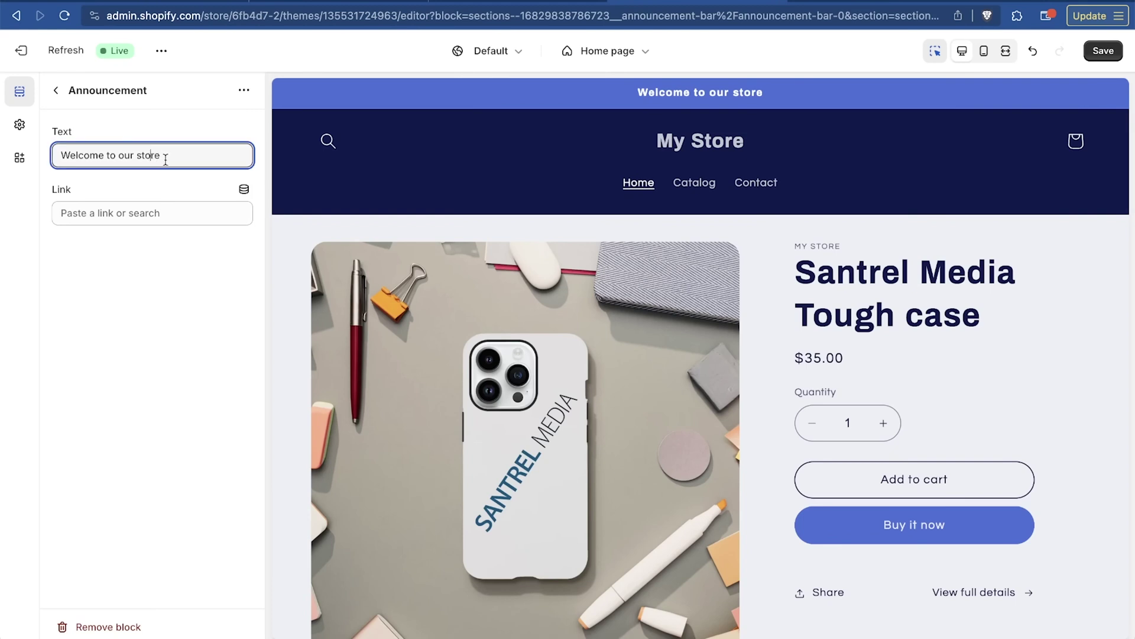
triple_click(166, 160)
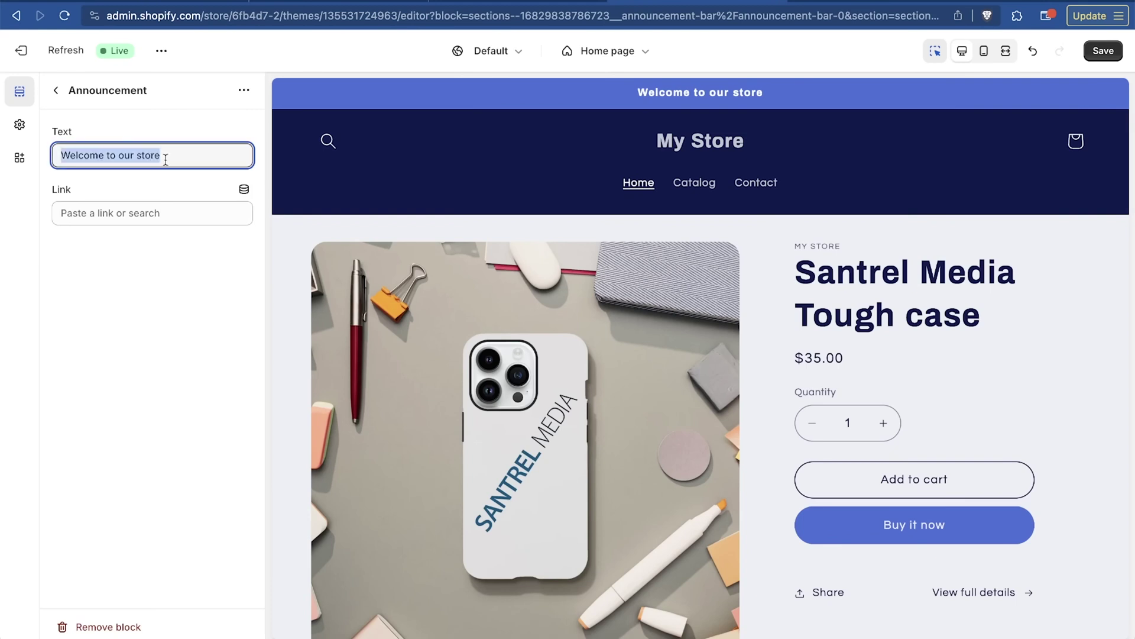
text(Get 10)
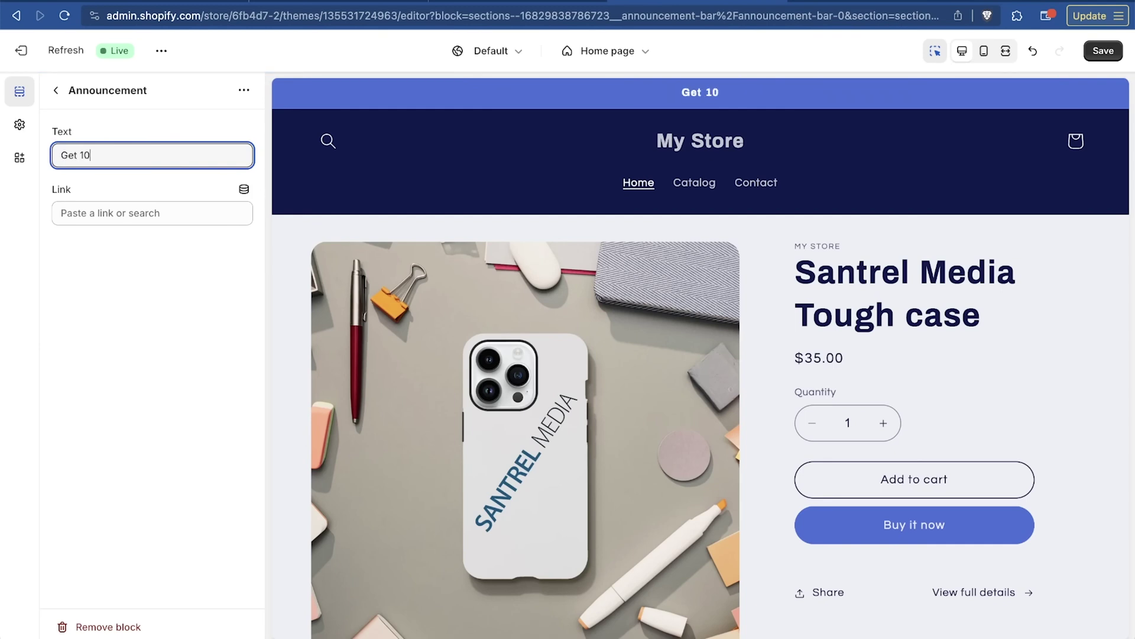
text(% Off With Code )
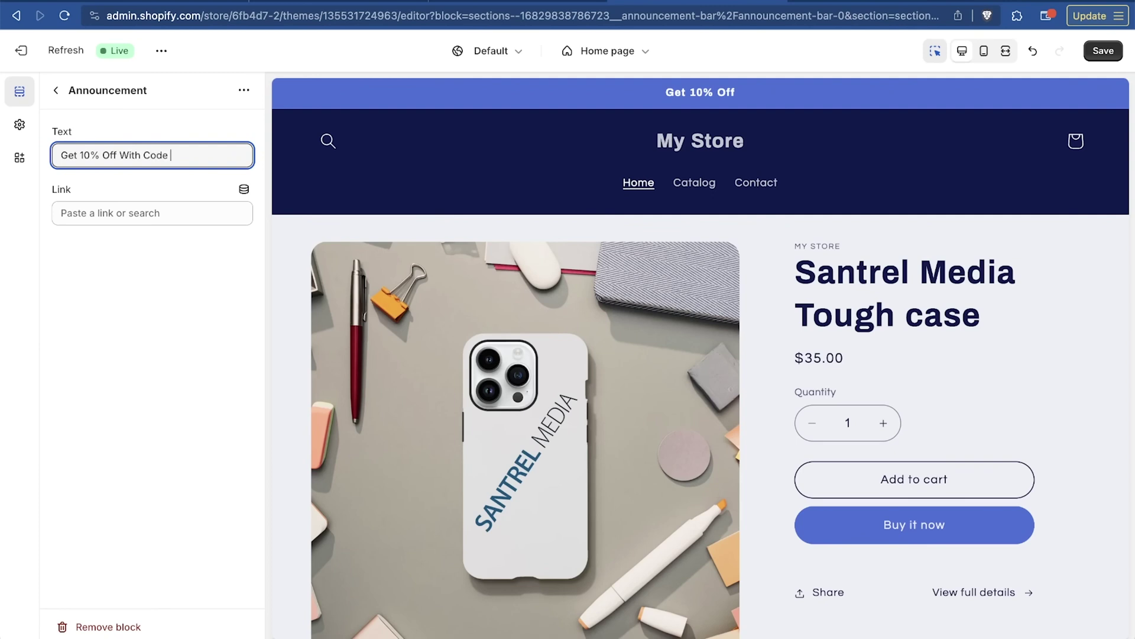
text(MIKE)
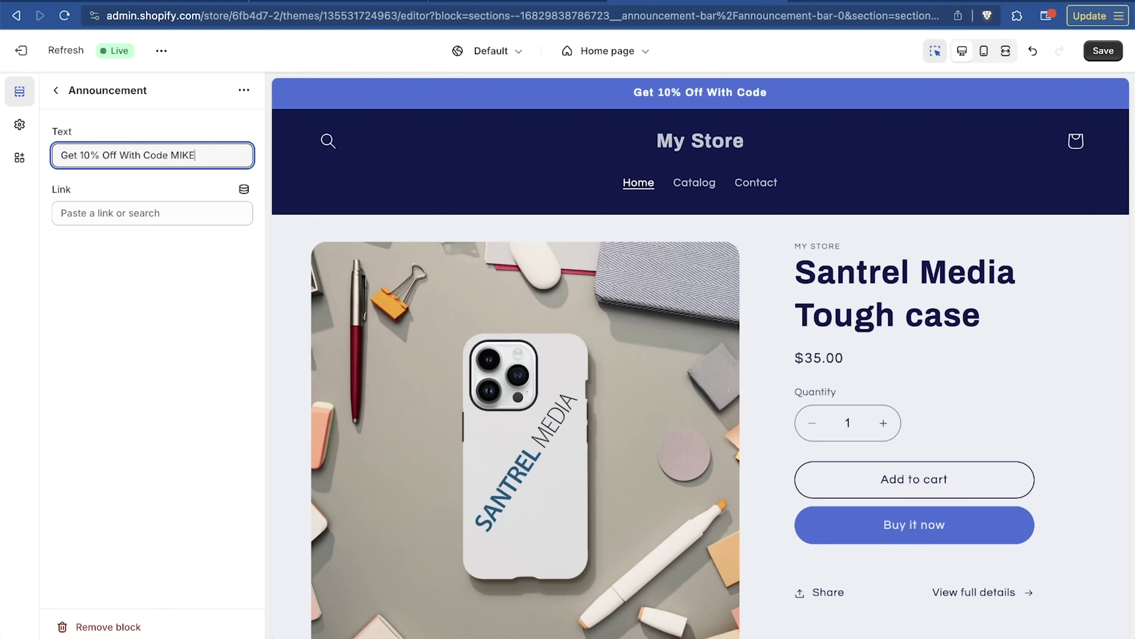
Step: Link the discount announcement to All products
click(133, 212)
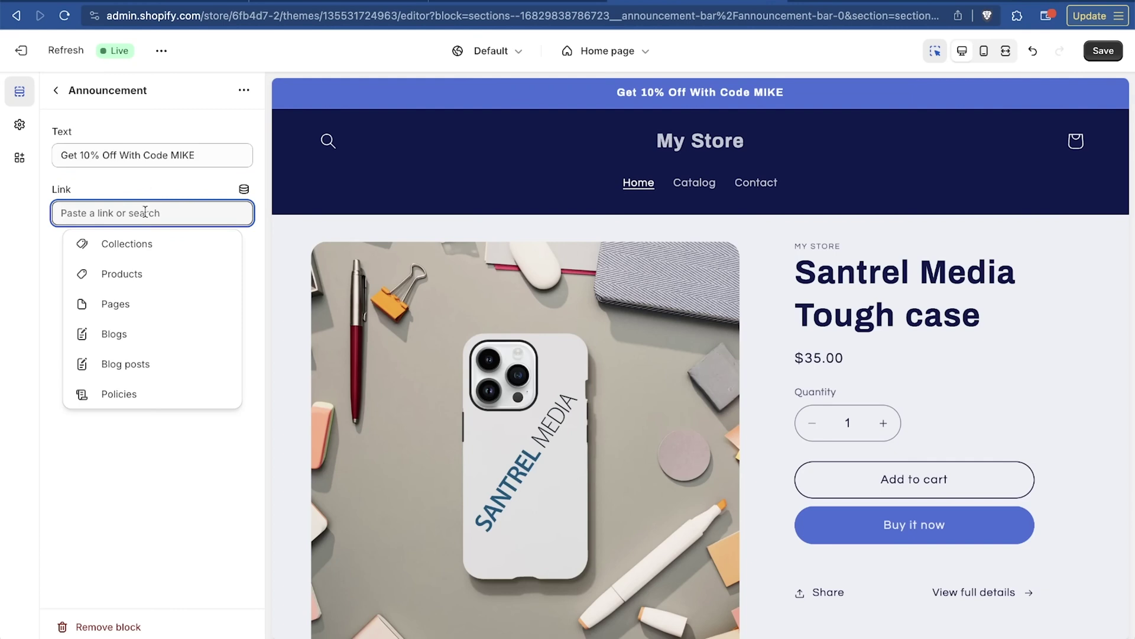
click(154, 276)
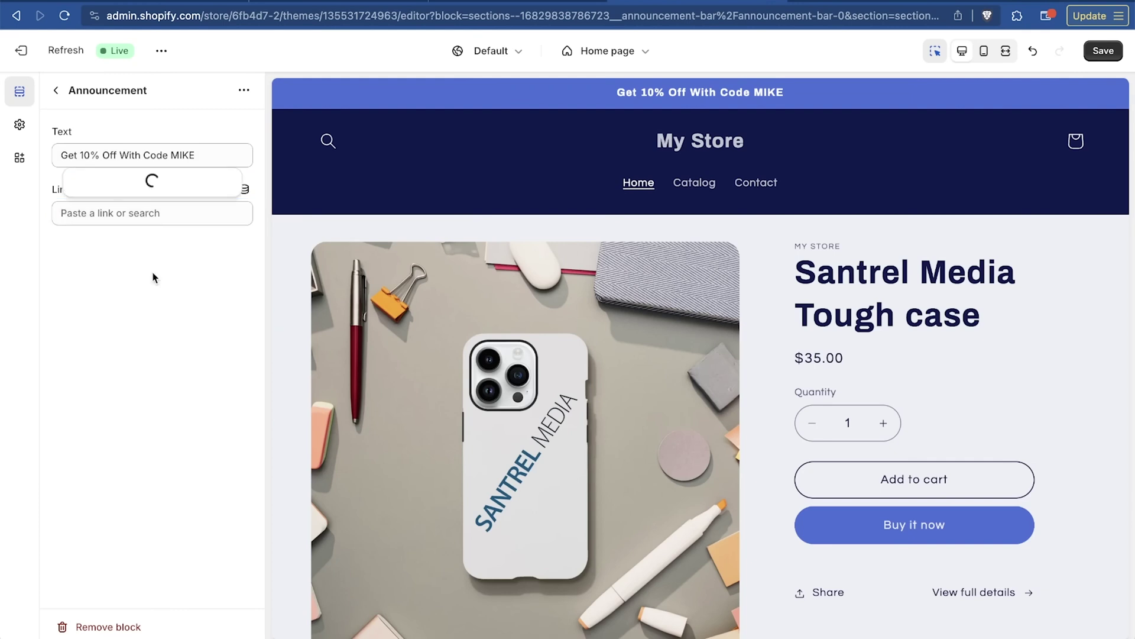
click(134, 271)
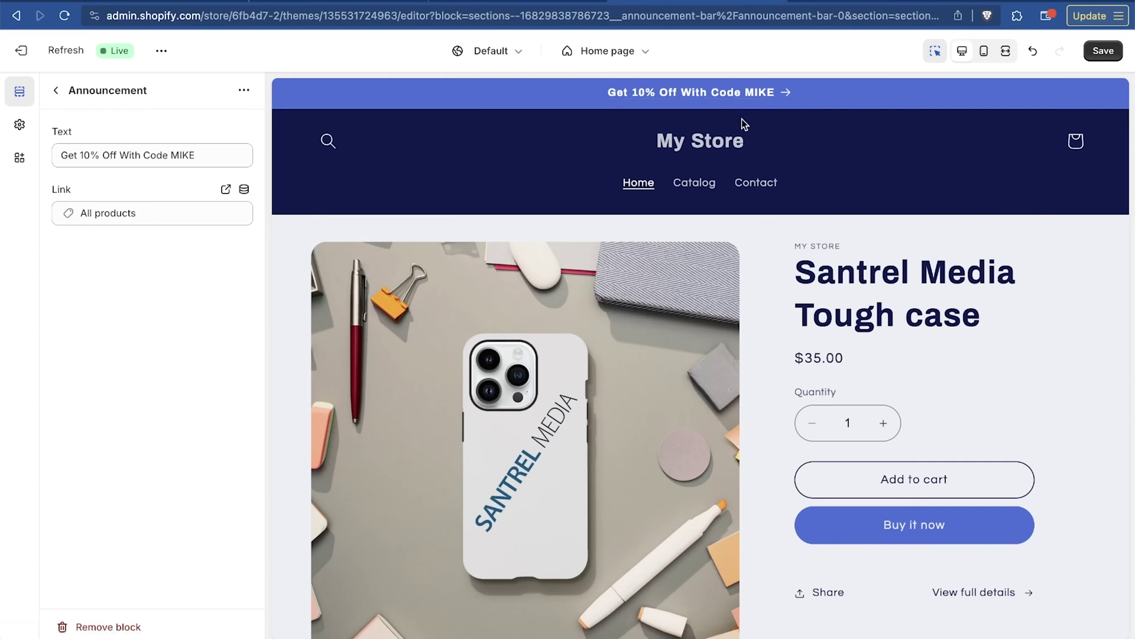
Step: Follow the discount announcement's link in the preview and look over the Products page it leads to
click(717, 99)
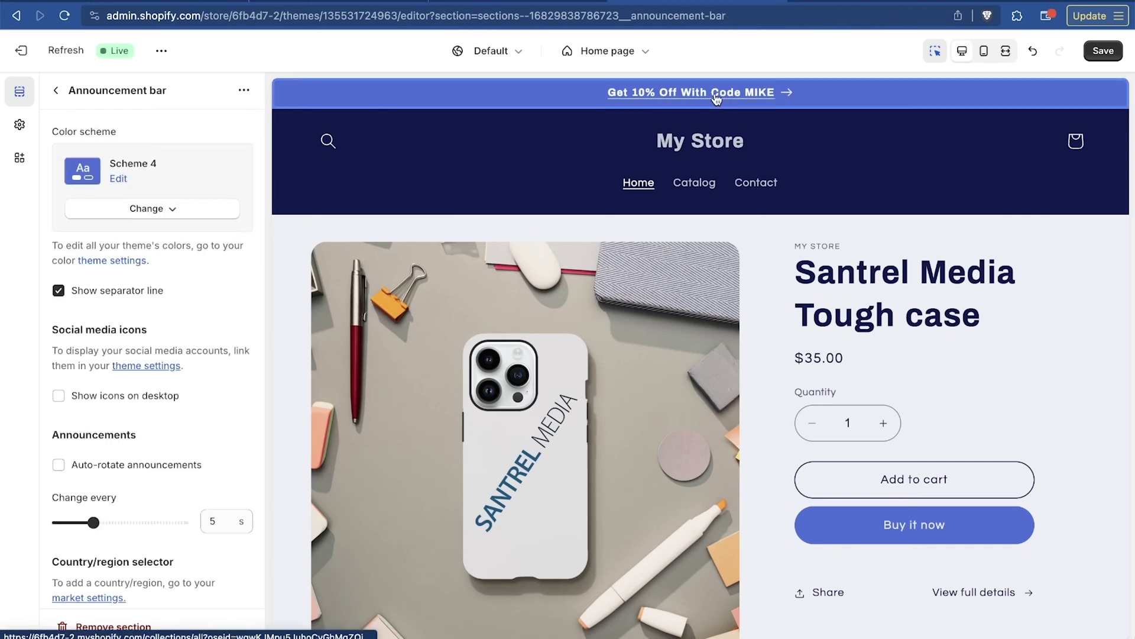
click(717, 99)
scroll(769, 521, down, 6)
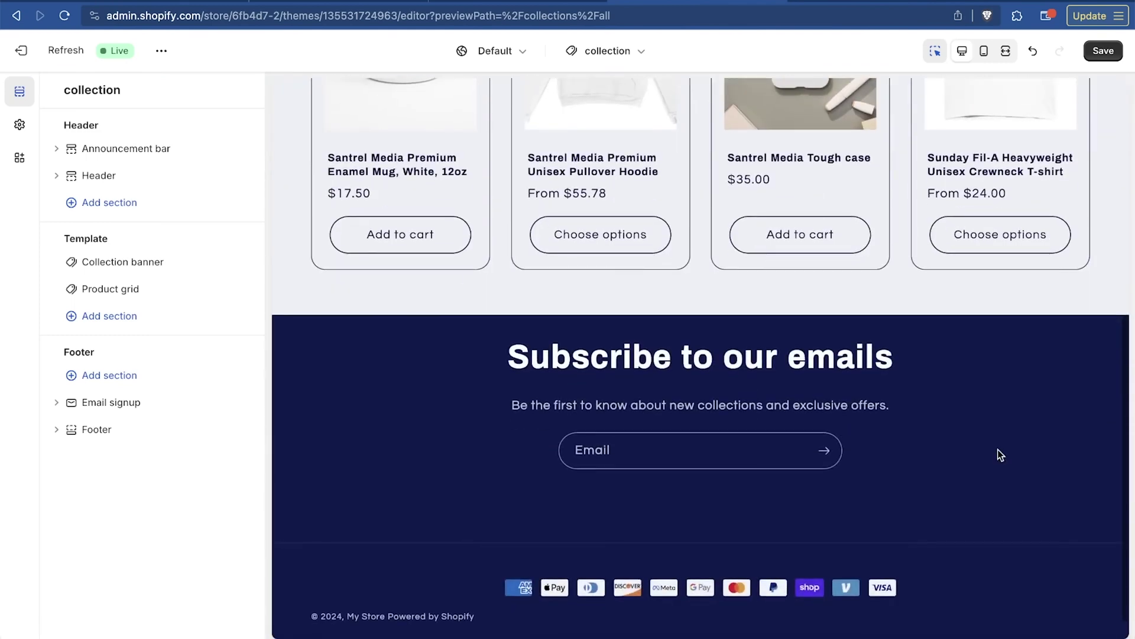
scroll(998, 450, up, 6)
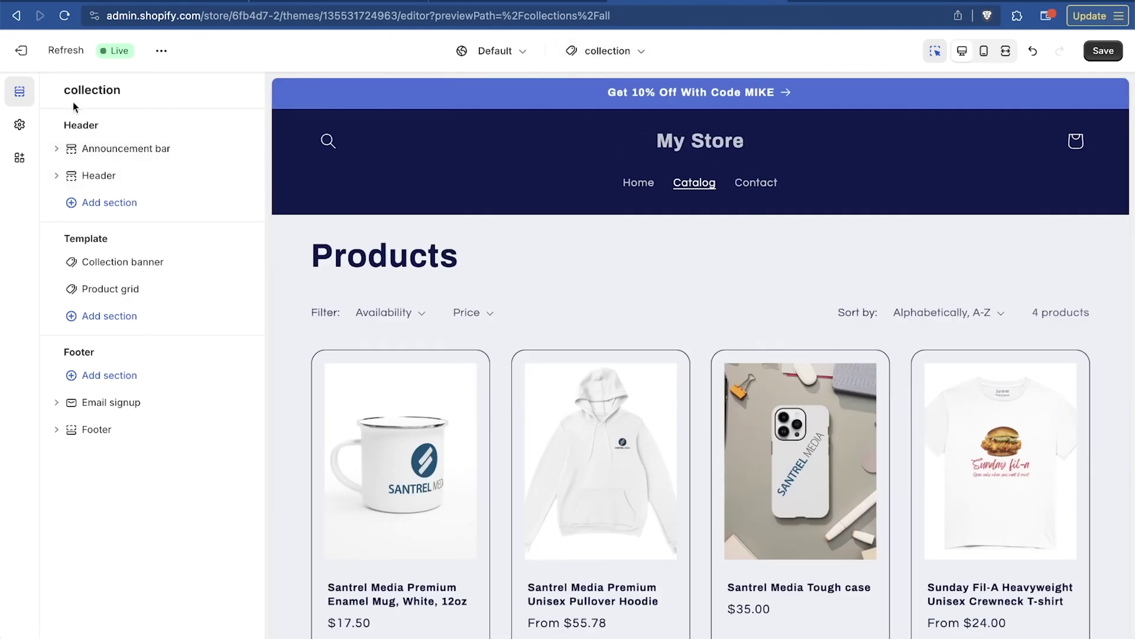
Step: Add a second announcement to the announcement bar with text beginning "FREE Shipping for all customers this"
click(56, 149)
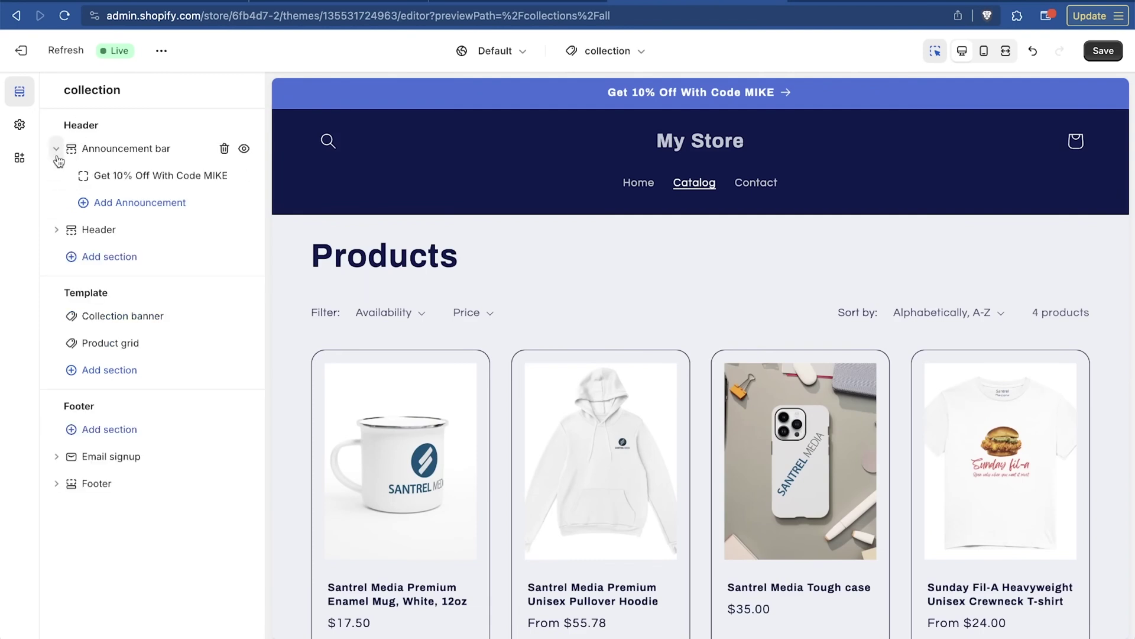
click(99, 204)
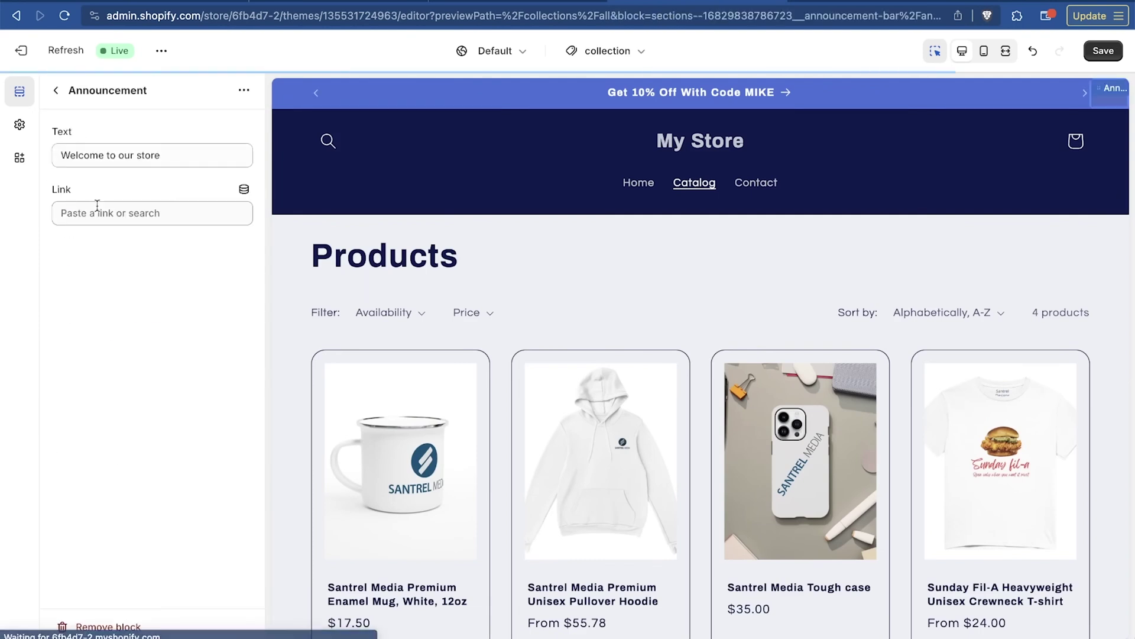
click(173, 155)
text(aF)
key(ctrl+a)
text(FRE)
Step: Link the free shipping announcement to the Home page collection and return to the section list
click(152, 213)
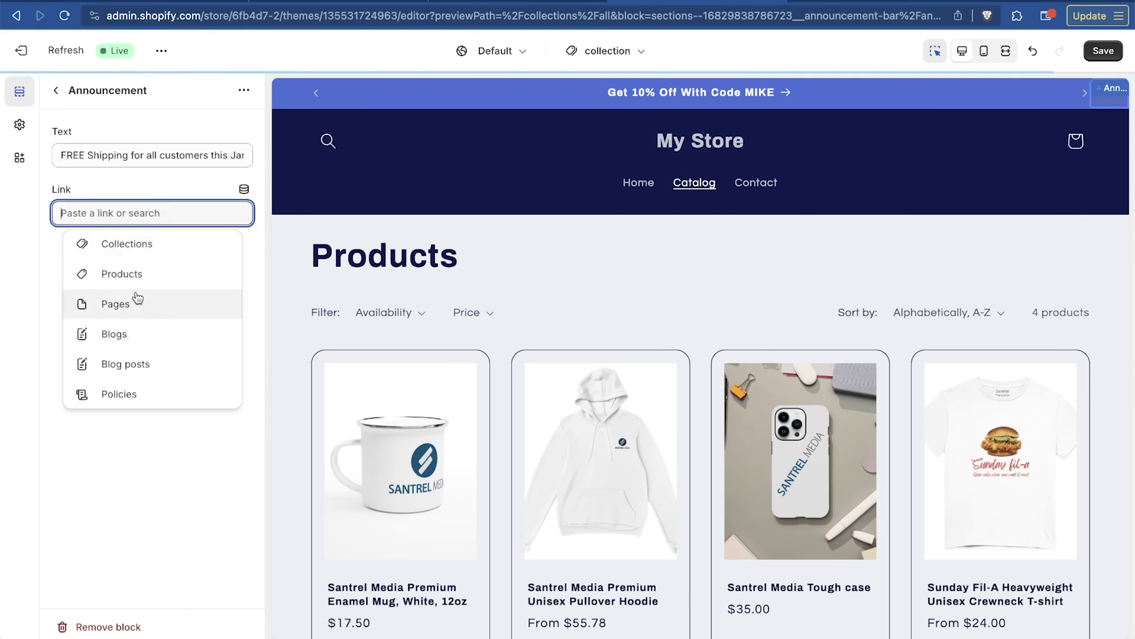
click(164, 252)
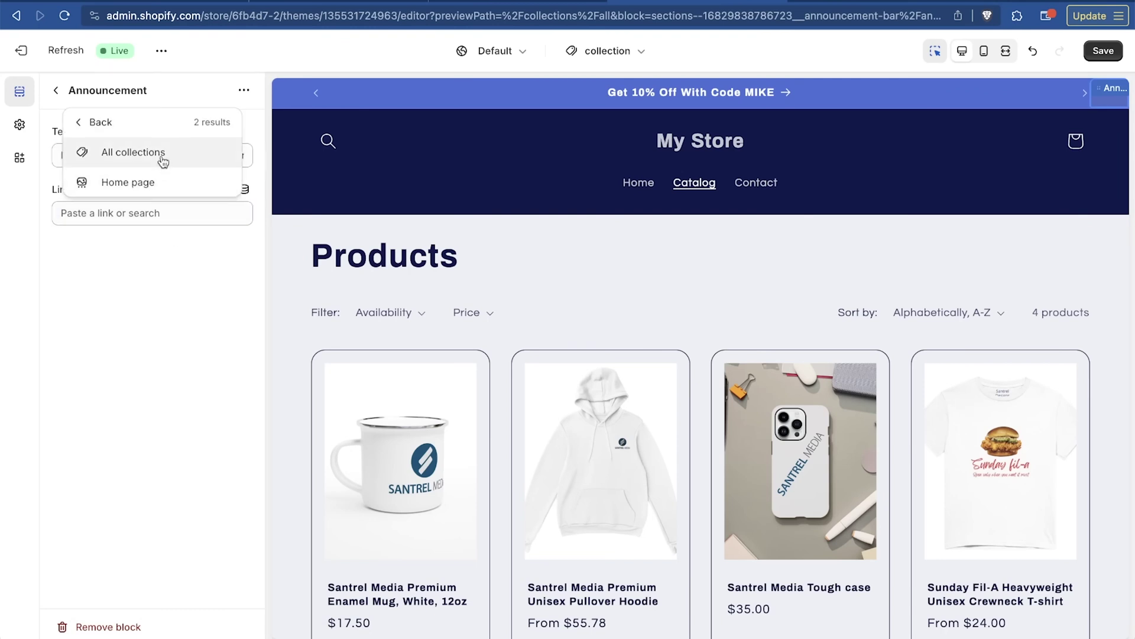
click(161, 182)
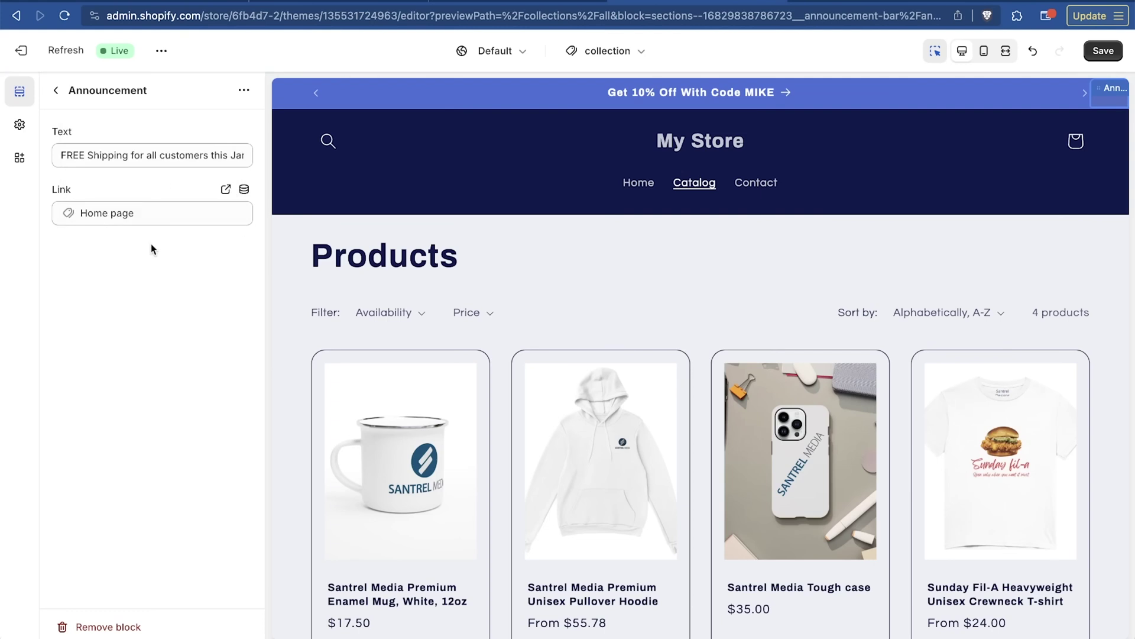
click(55, 90)
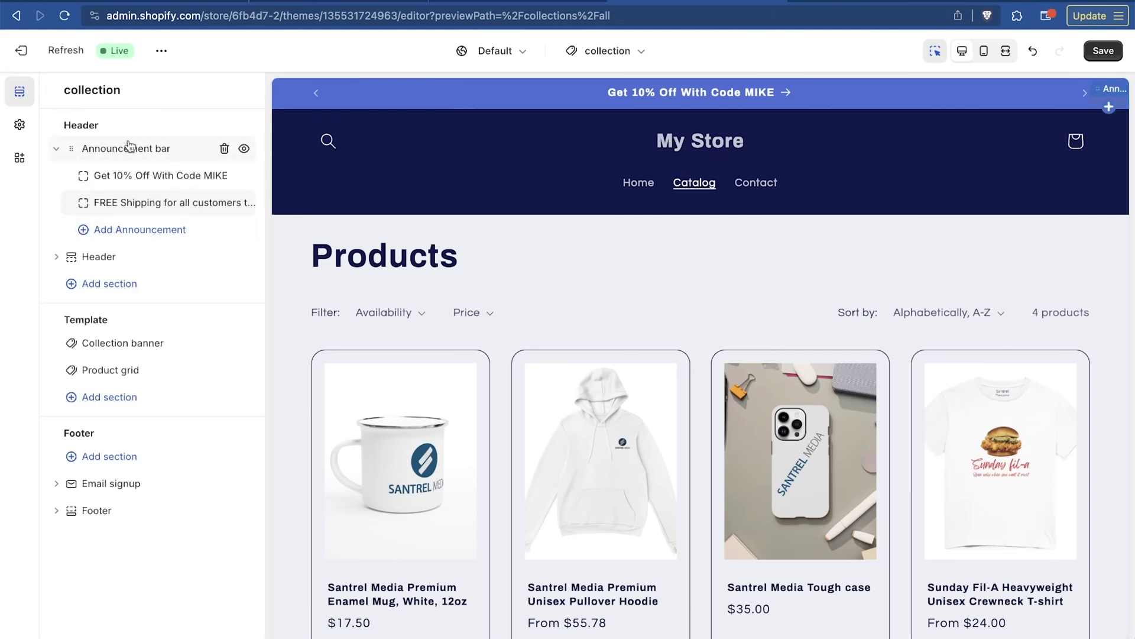
Step: Lengthen the announcement bar's change interval slightly in its section settings
click(153, 146)
scroll(183, 402, down, 2)
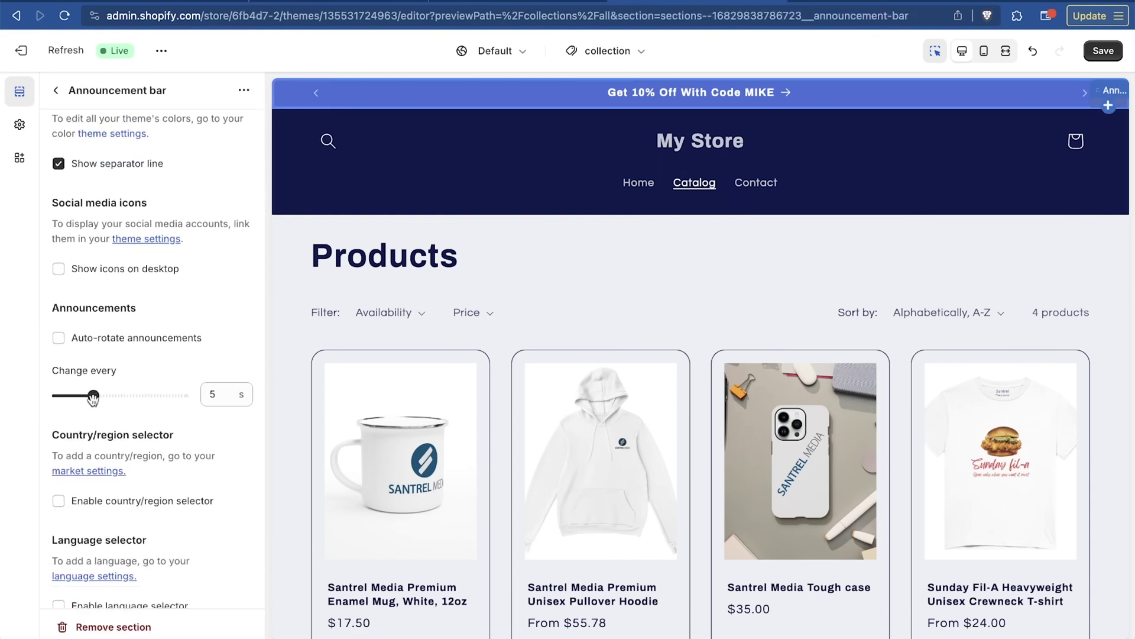
drag(94, 396, 106, 397)
click(57, 92)
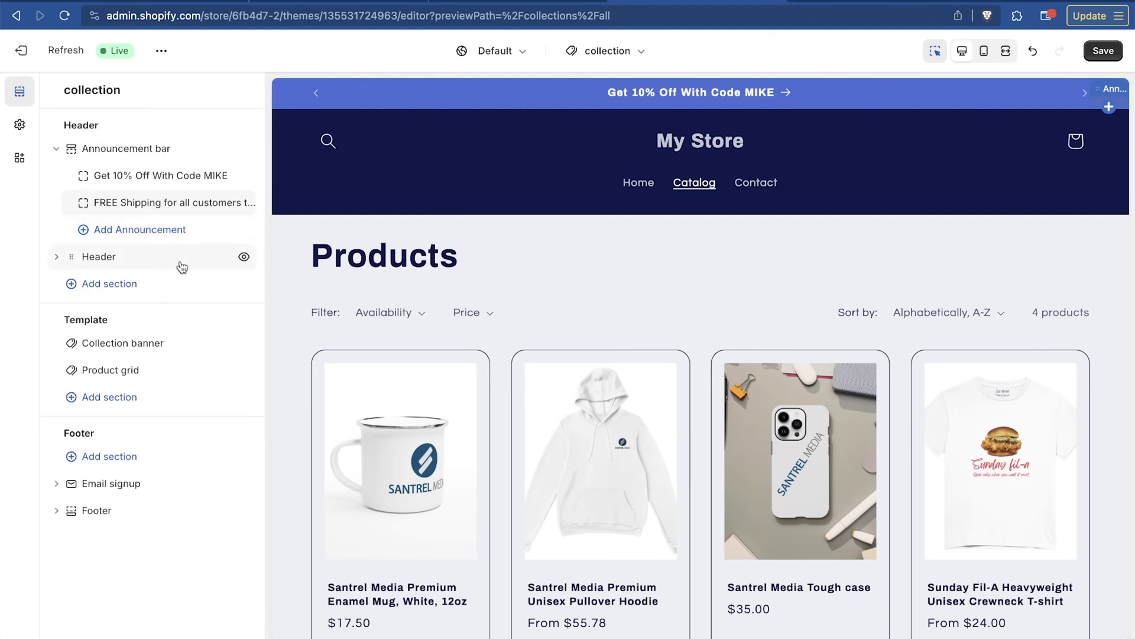
Step: Check which blocks can be added to the Header section and view the change options for its menu
click(56, 256)
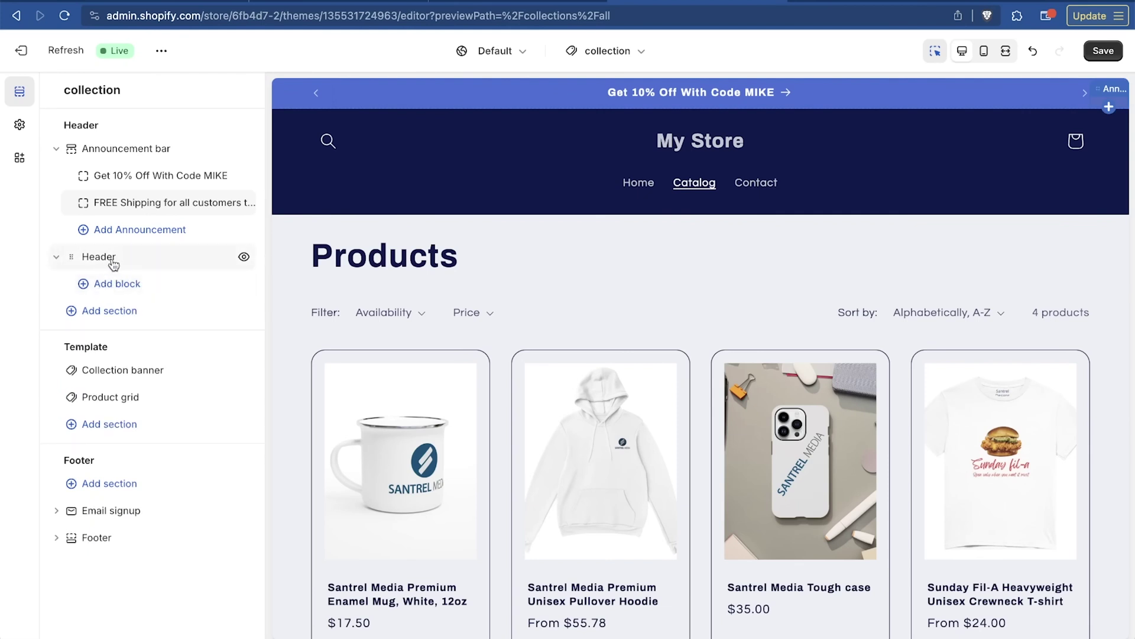
click(121, 283)
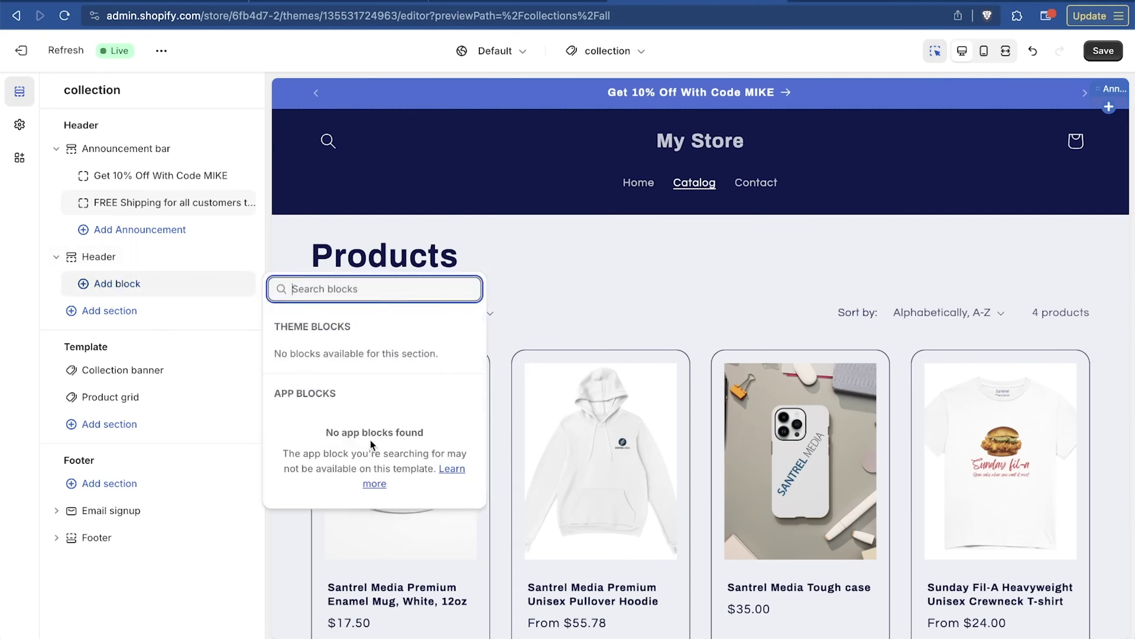
click(120, 257)
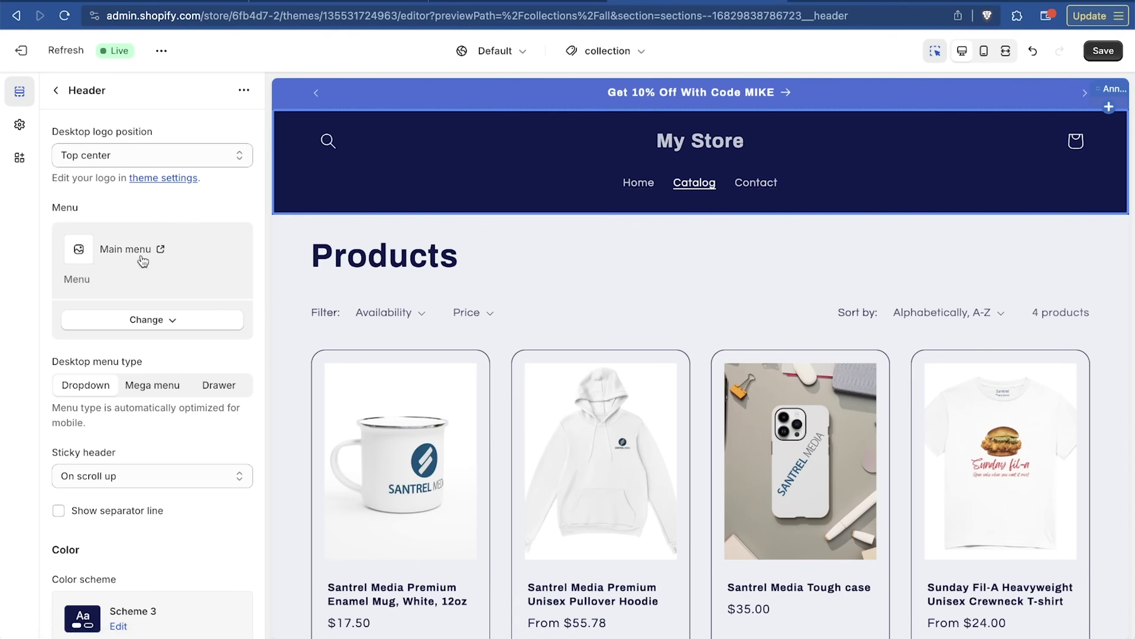
click(148, 325)
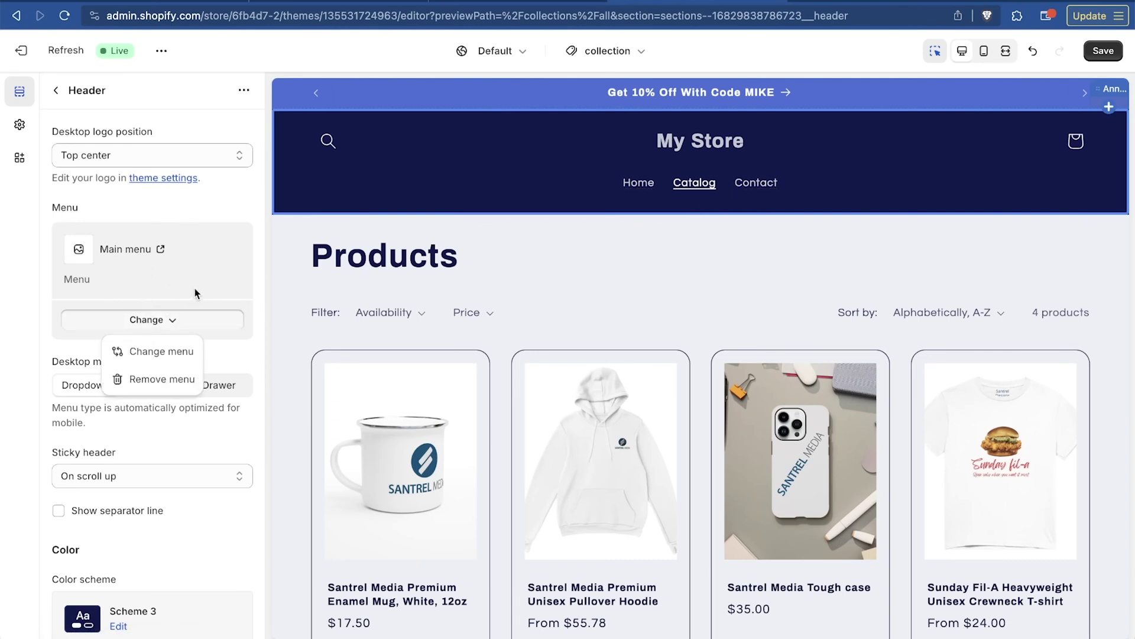
click(145, 319)
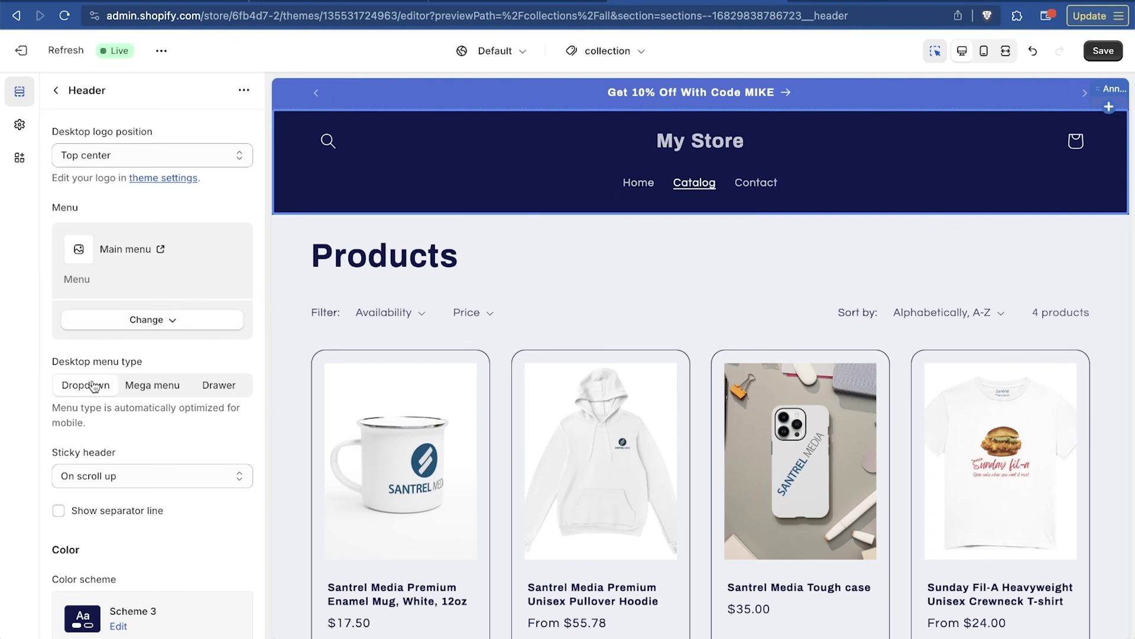
Step: Try the Mega menu and Drawer desktop menu types for the header, and go back to Dropdown
click(146, 389)
click(210, 392)
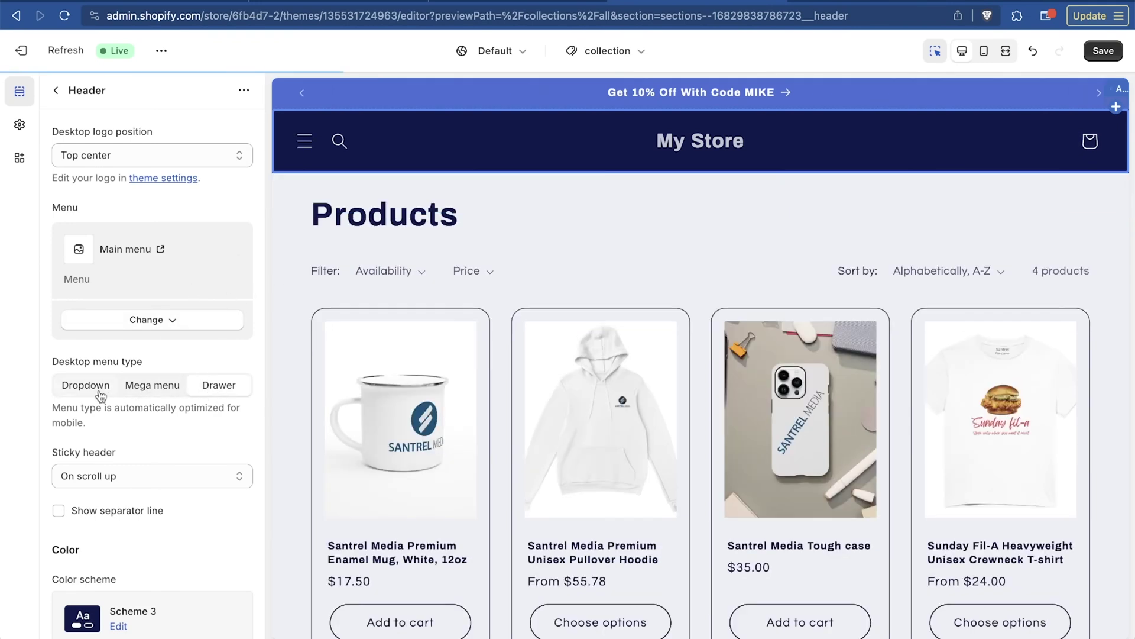
click(305, 145)
click(307, 148)
click(158, 387)
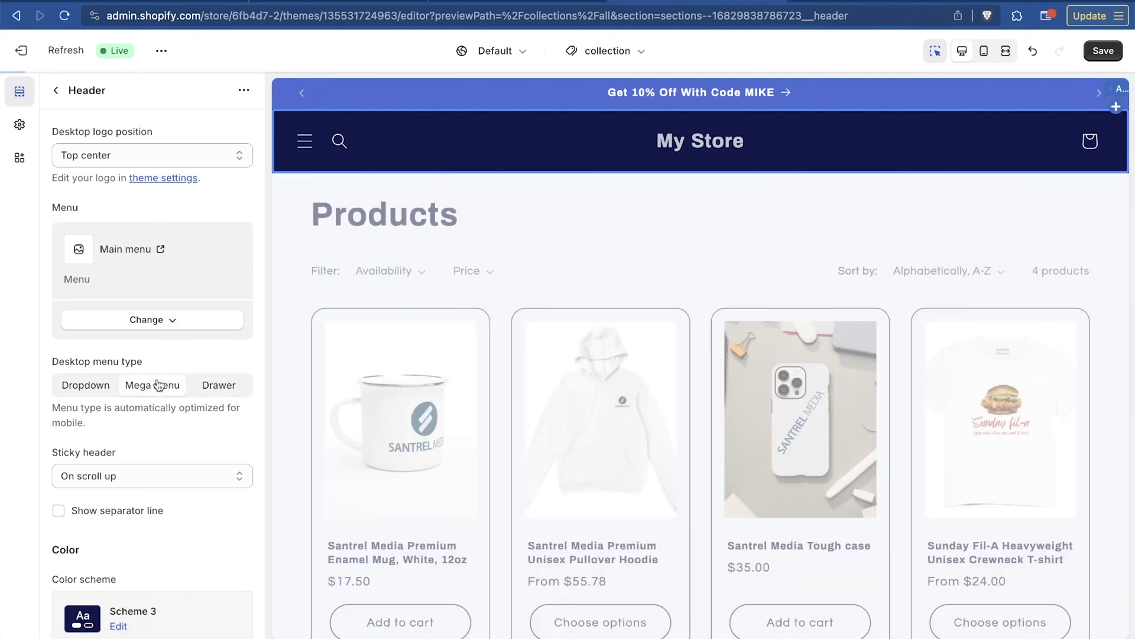
click(79, 392)
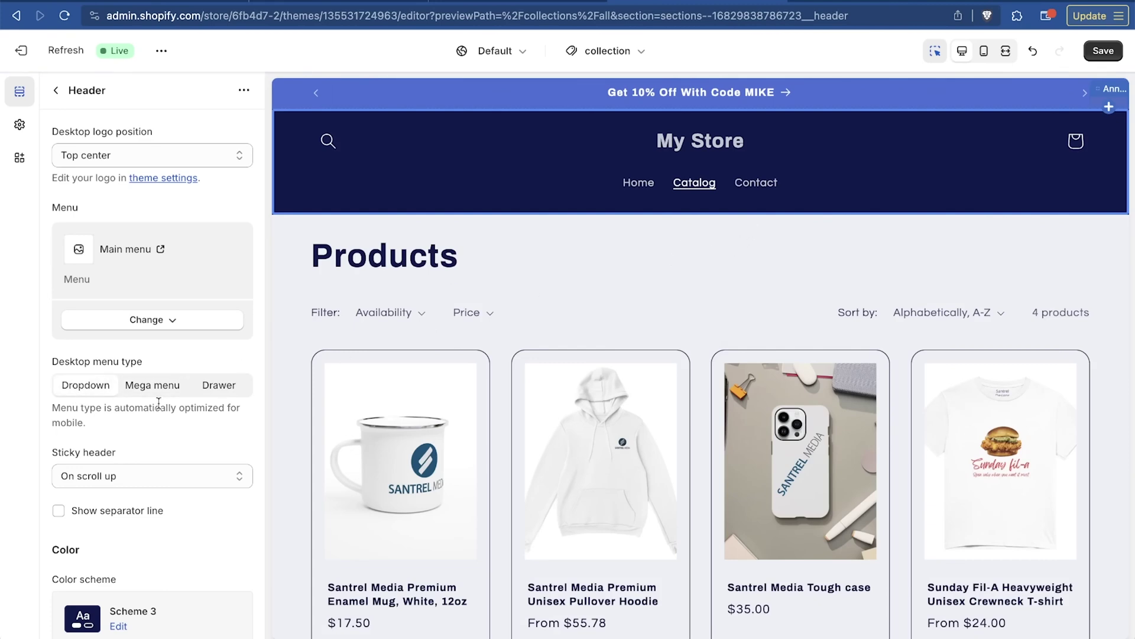
Step: Test the header's scrolling behaviour in the preview, set Sticky header to Always, and test the new behaviour on the Products page
scroll(159, 402, down, 5)
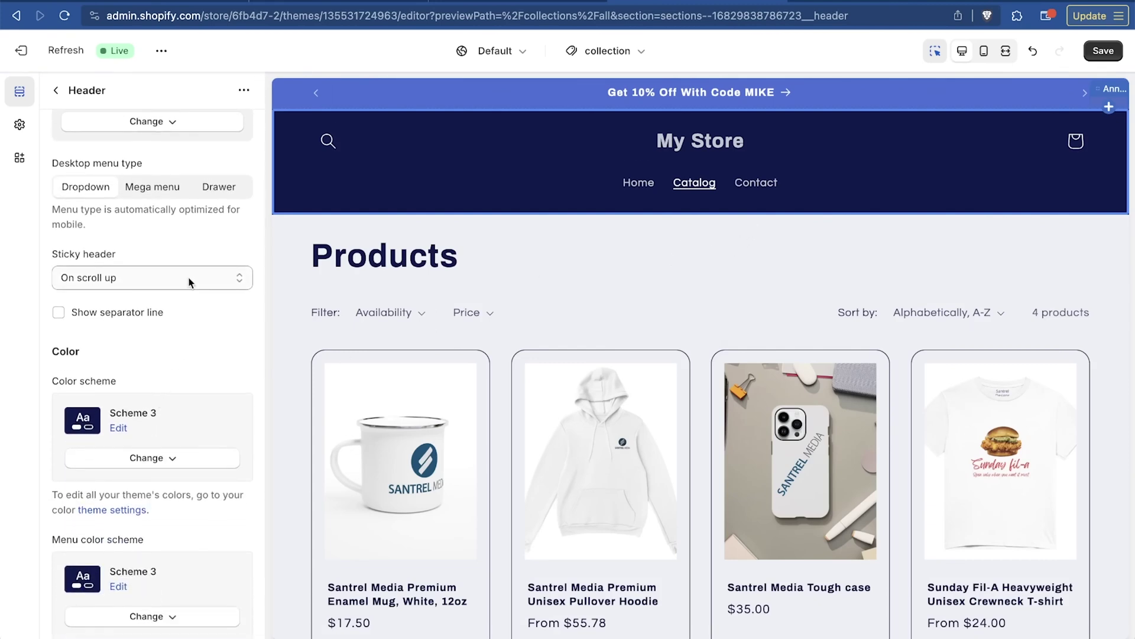
scroll(621, 300, down, 8)
scroll(621, 301, up, 2)
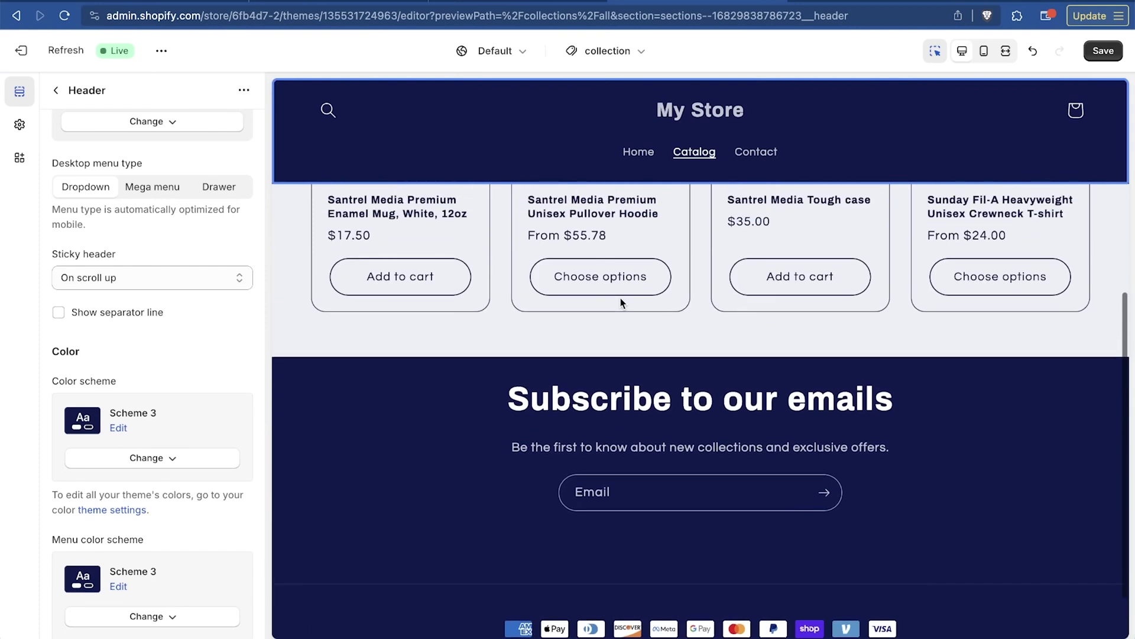
scroll(620, 301, down, 1)
scroll(621, 303, up, 1)
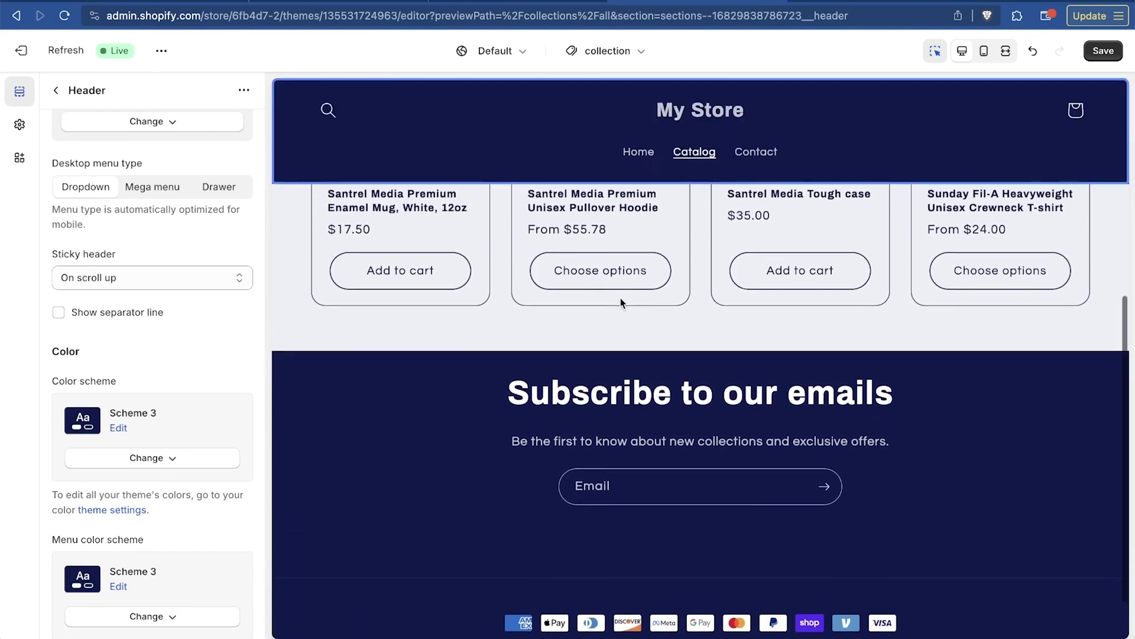
scroll(620, 301, up, 8)
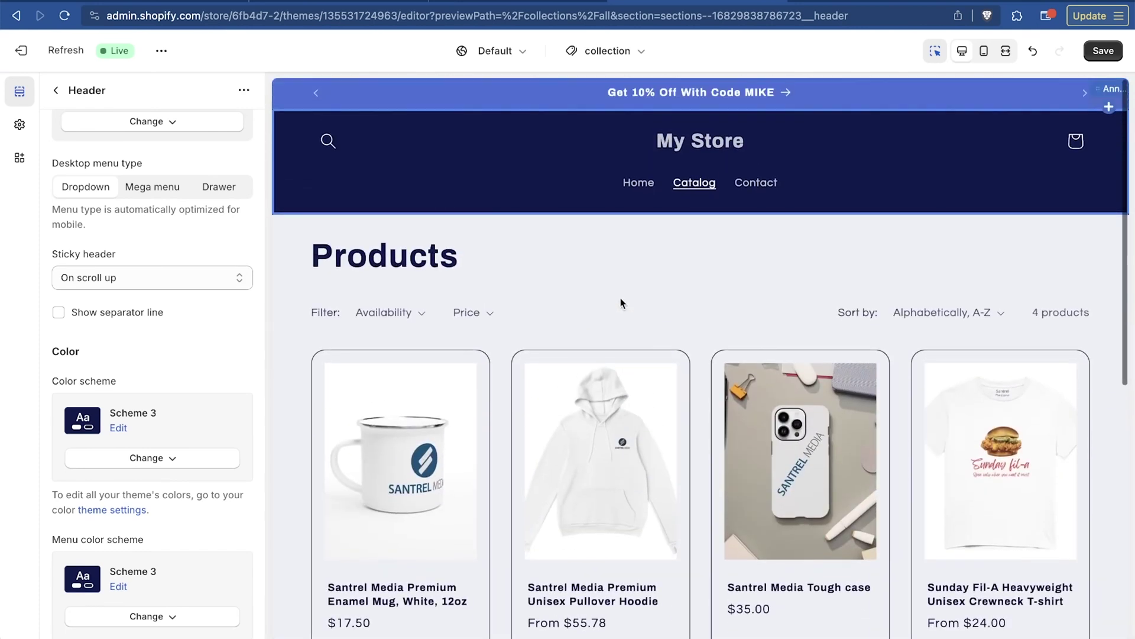
click(193, 280)
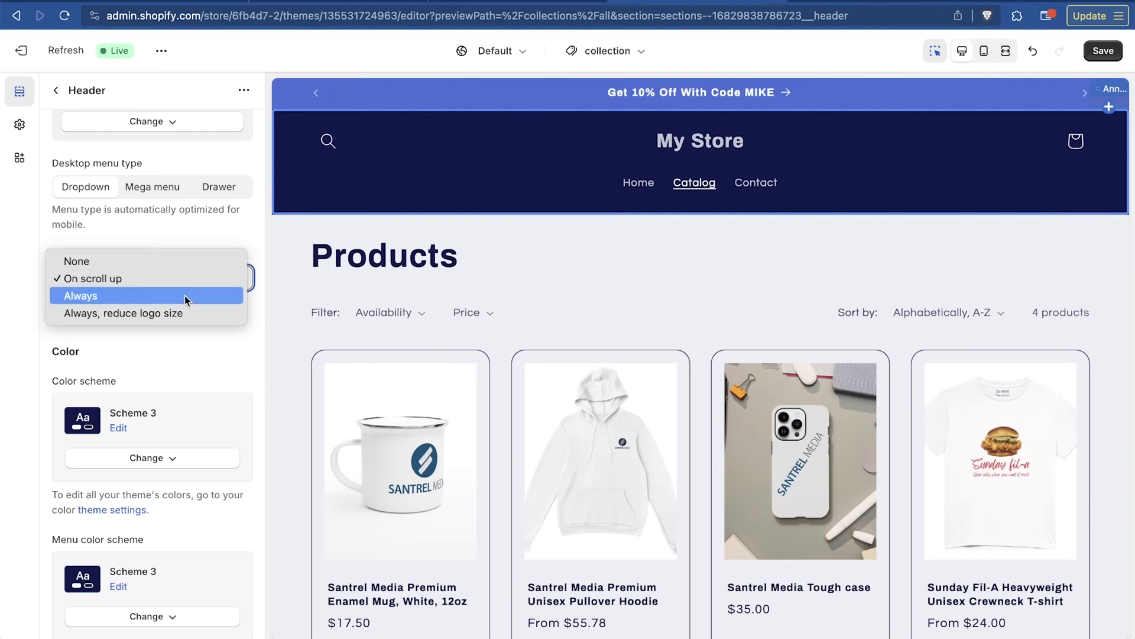
click(184, 296)
scroll(753, 223, down, 10)
scroll(753, 228, up, 8)
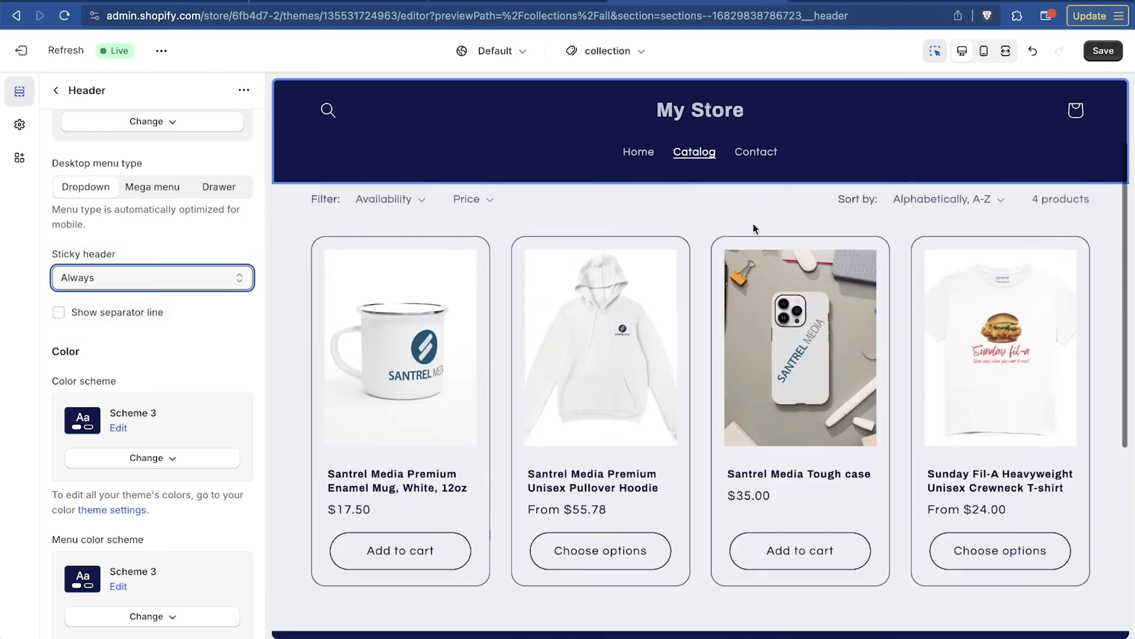
scroll(754, 228, up, 3)
Step: Try the Sticky header option "Always, reduce logo size" and test its scrolling behaviour in the Products page preview
click(136, 282)
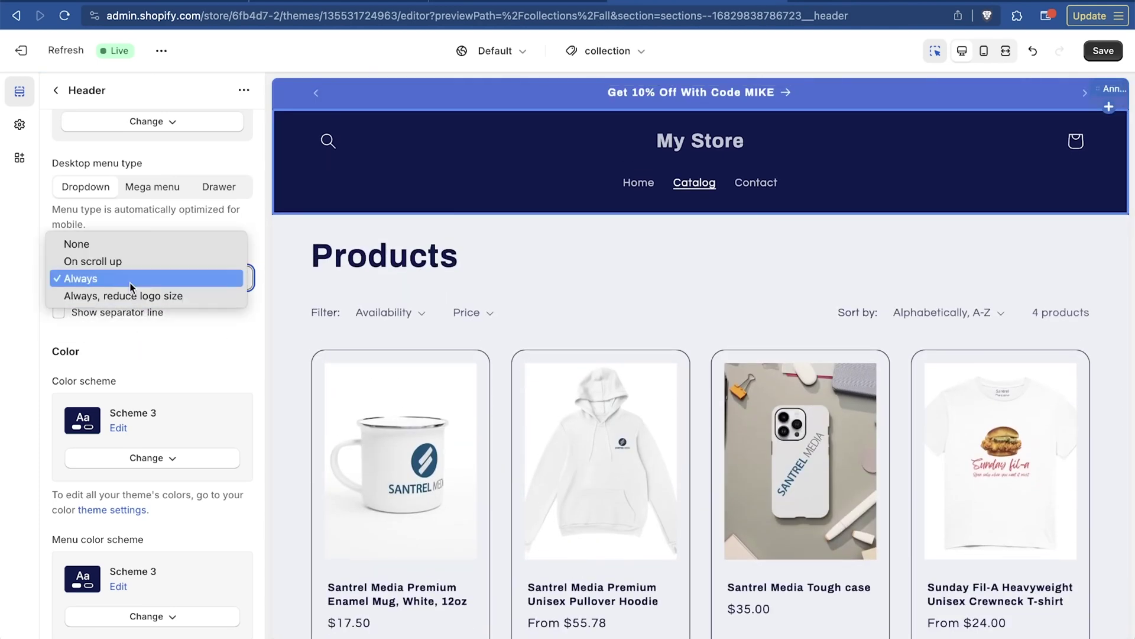
click(131, 297)
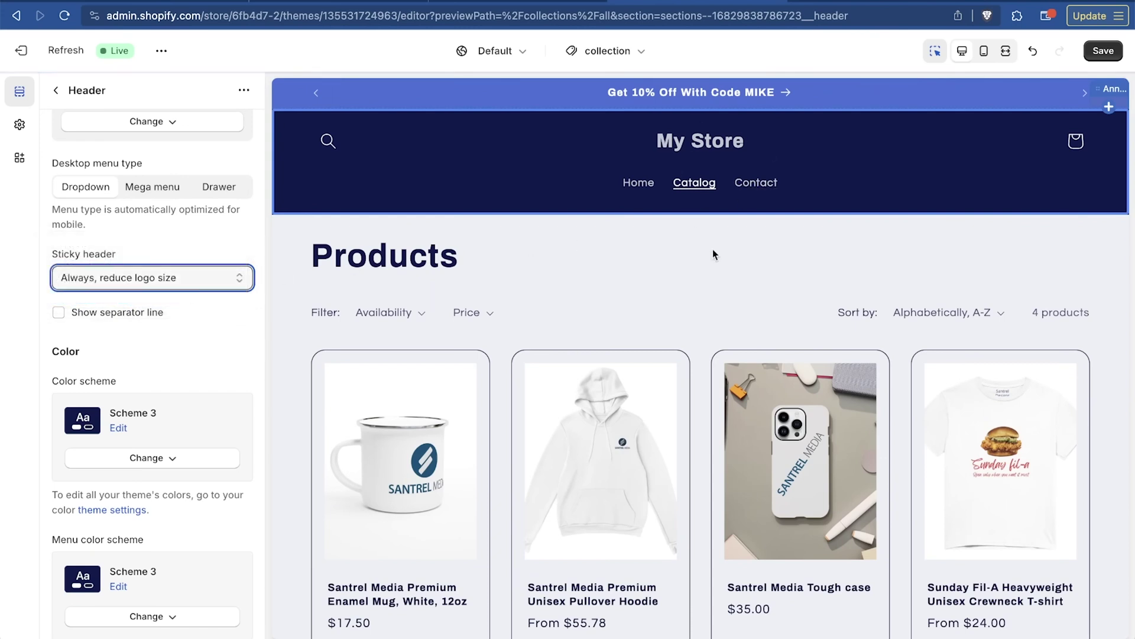
scroll(712, 250, down, 5)
scroll(712, 249, up, 5)
Step: Set Sticky header to On scroll up and test the header's scrolling behaviour in the Products page preview
click(193, 283)
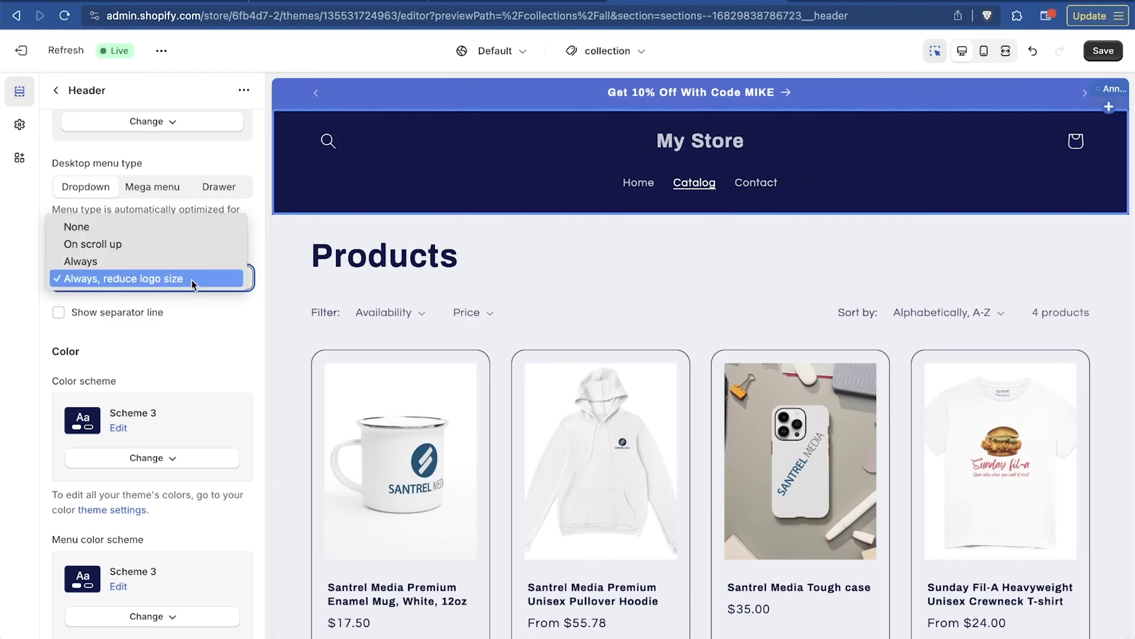
click(172, 244)
scroll(759, 269, down, 2)
scroll(758, 268, down, 3)
scroll(759, 267, up, 3)
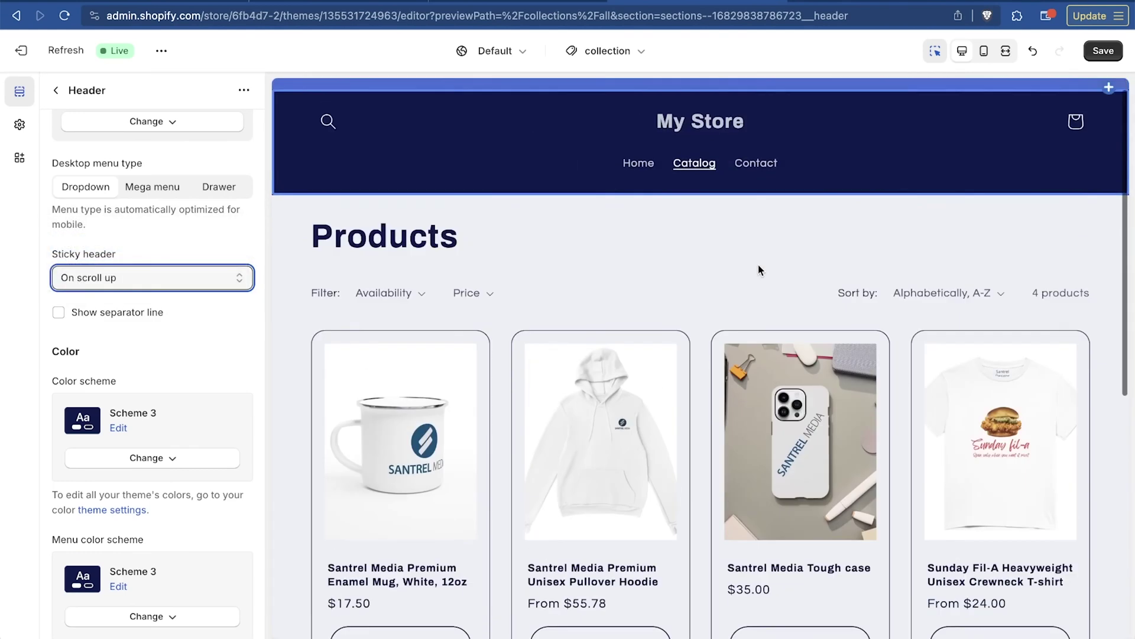
scroll(758, 267, down, 2)
scroll(758, 264, down, 2)
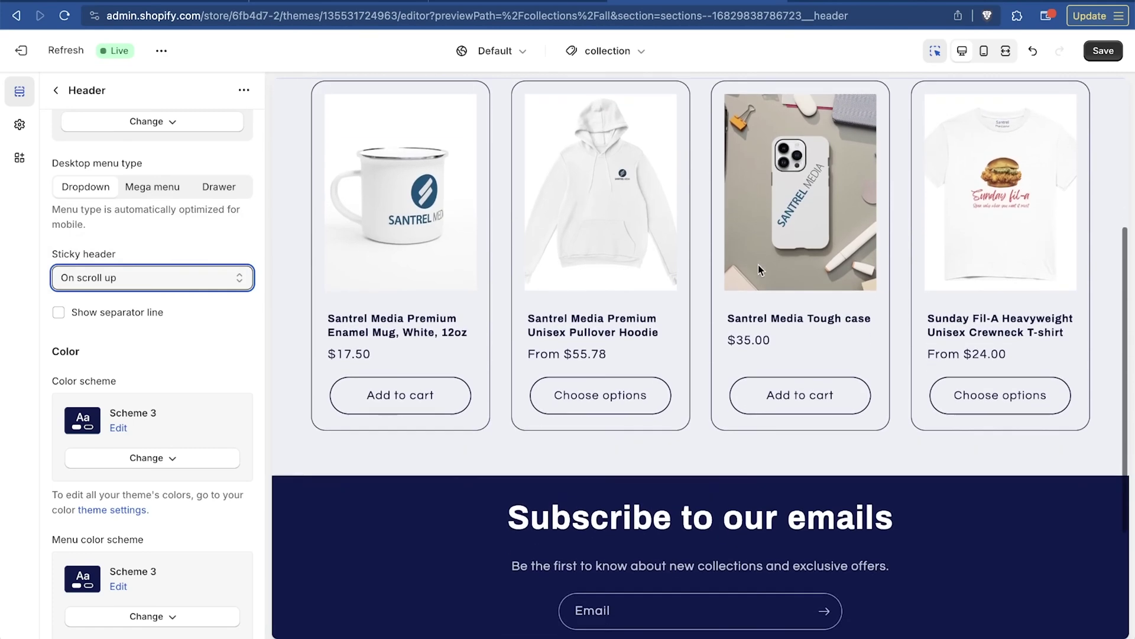
scroll(758, 264, up, 2)
scroll(758, 264, up, 1)
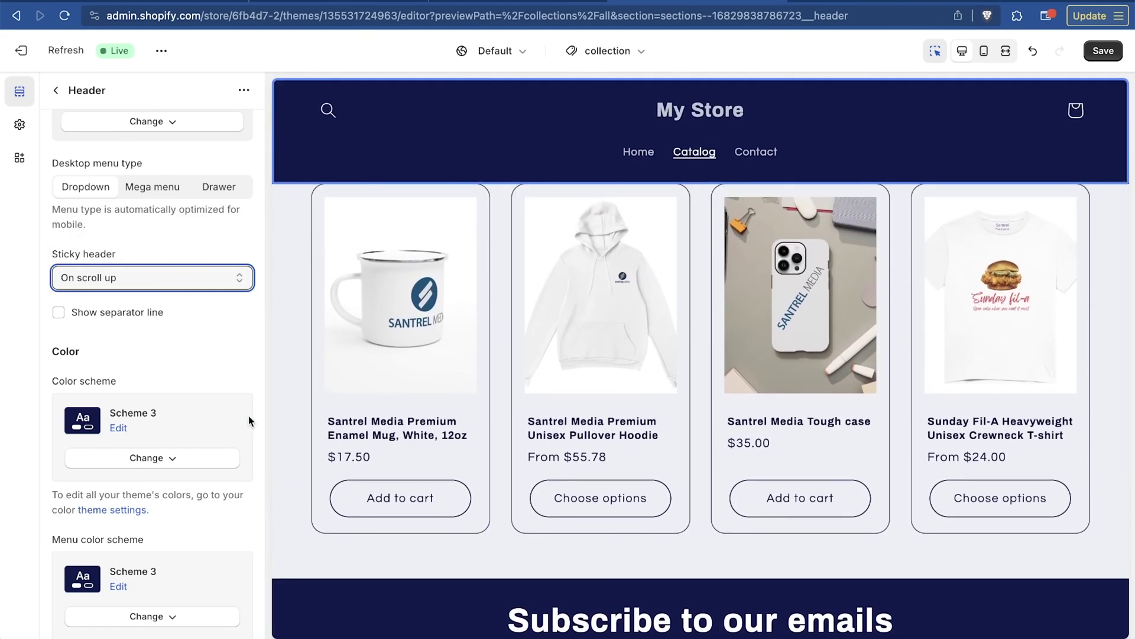
Step: Review the header's remaining color, selector, layout and padding settings, and save the theme changes
scroll(136, 331, down, 10)
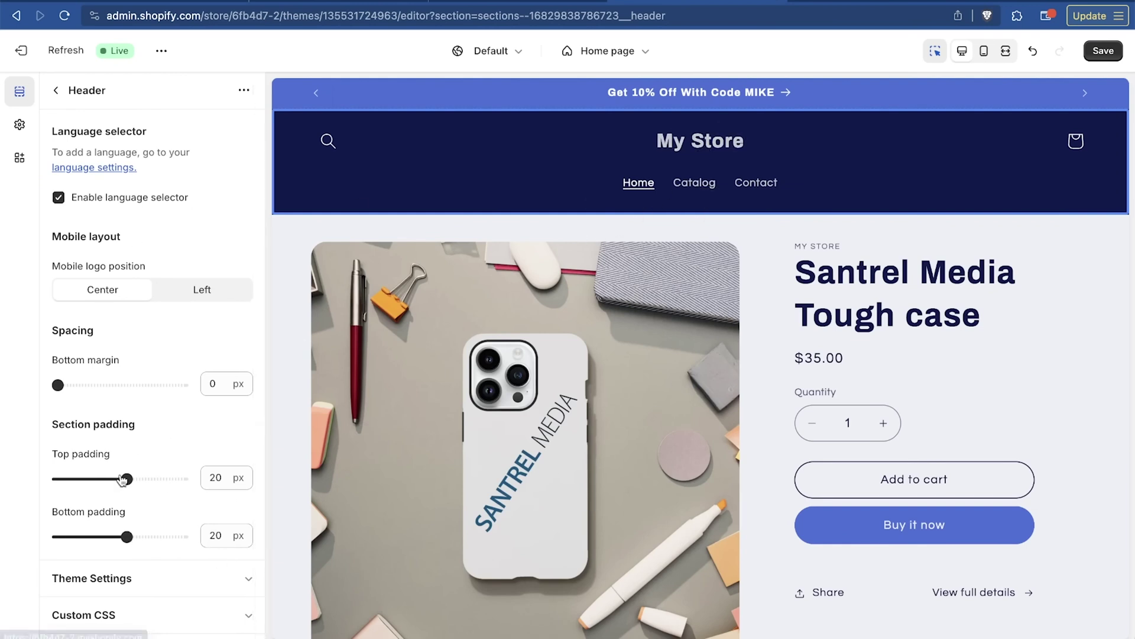
scroll(122, 480, up, 8)
scroll(123, 480, up, 2)
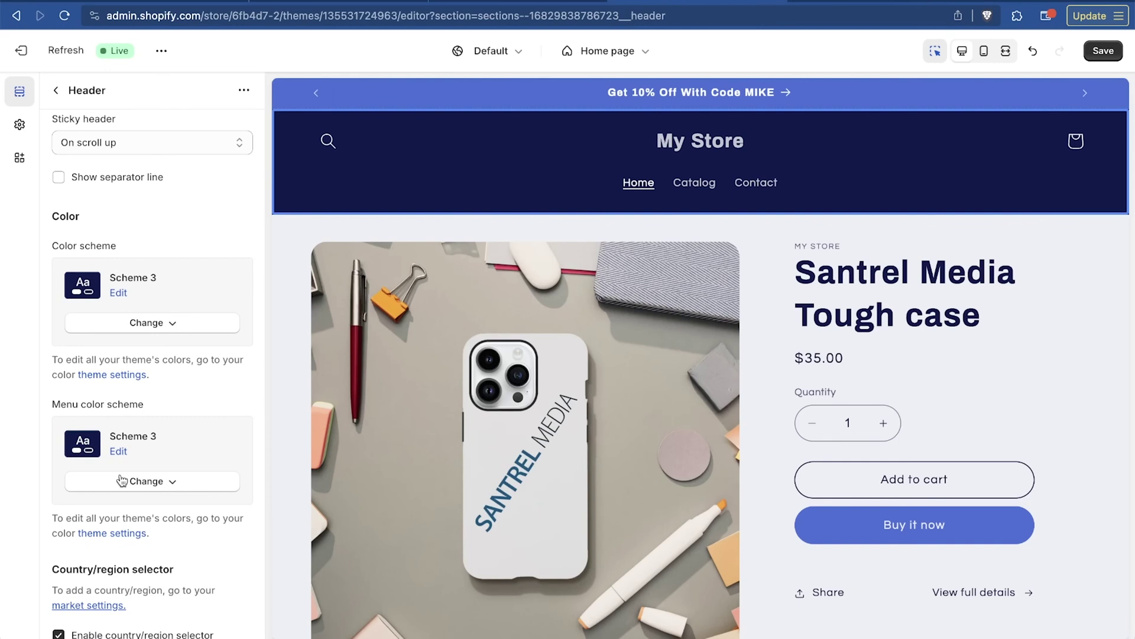
scroll(121, 480, up, 8)
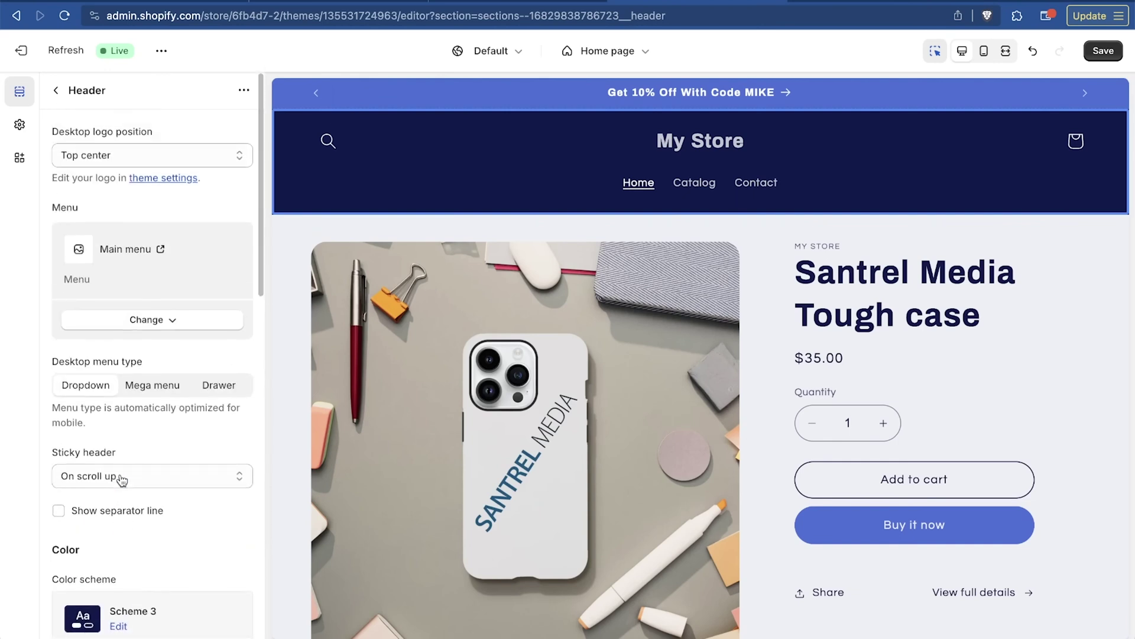
click(1109, 53)
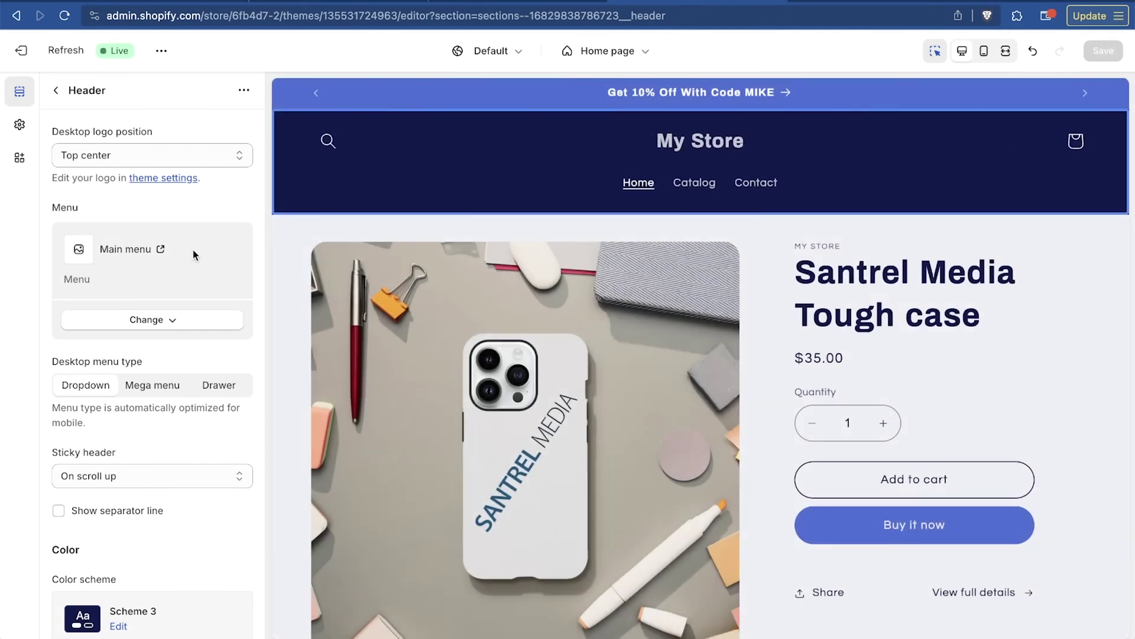
Step: Open the theme's logo settings from the header section, upload Santrel_Logo_A.png and apply it as the store logo
click(155, 179)
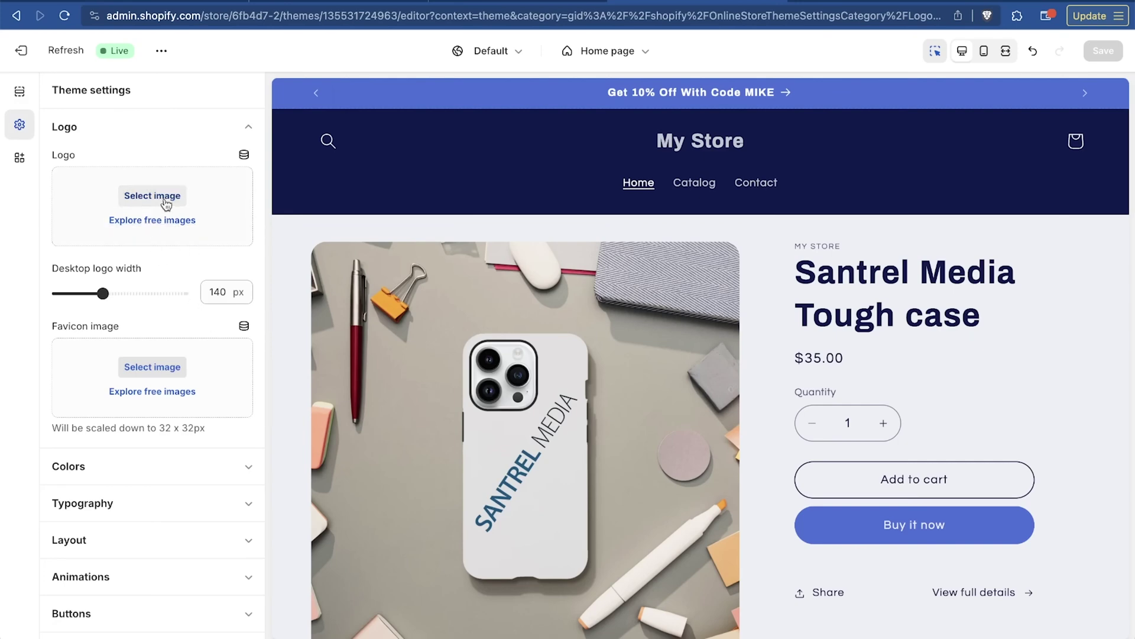
click(166, 204)
scroll(690, 346, down, 3)
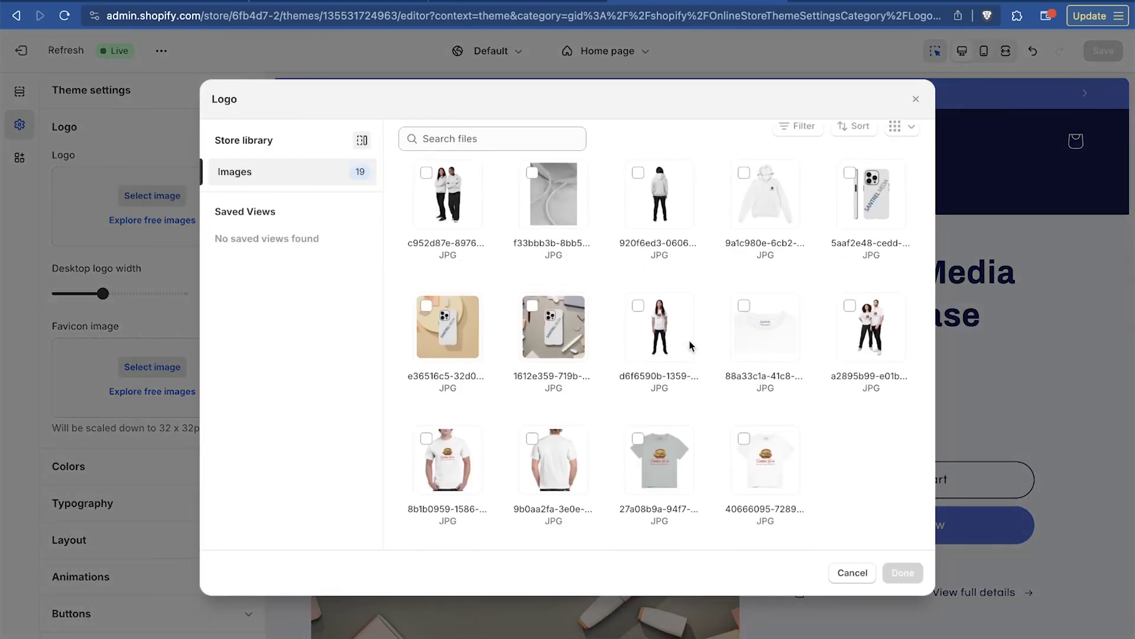
scroll(690, 343, up, 4)
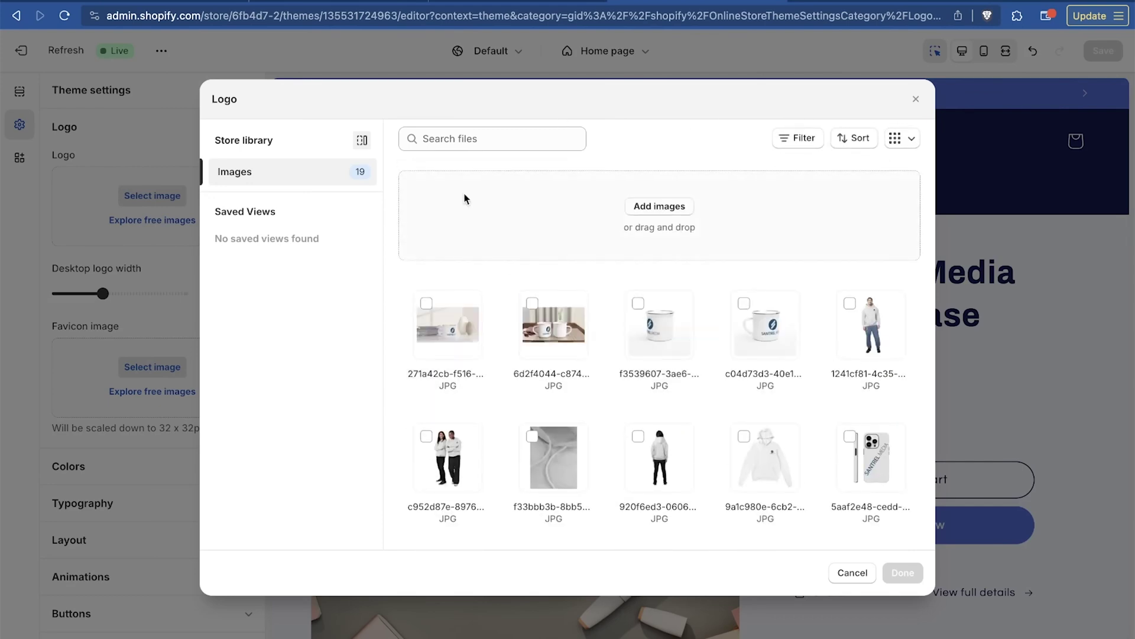
click(646, 208)
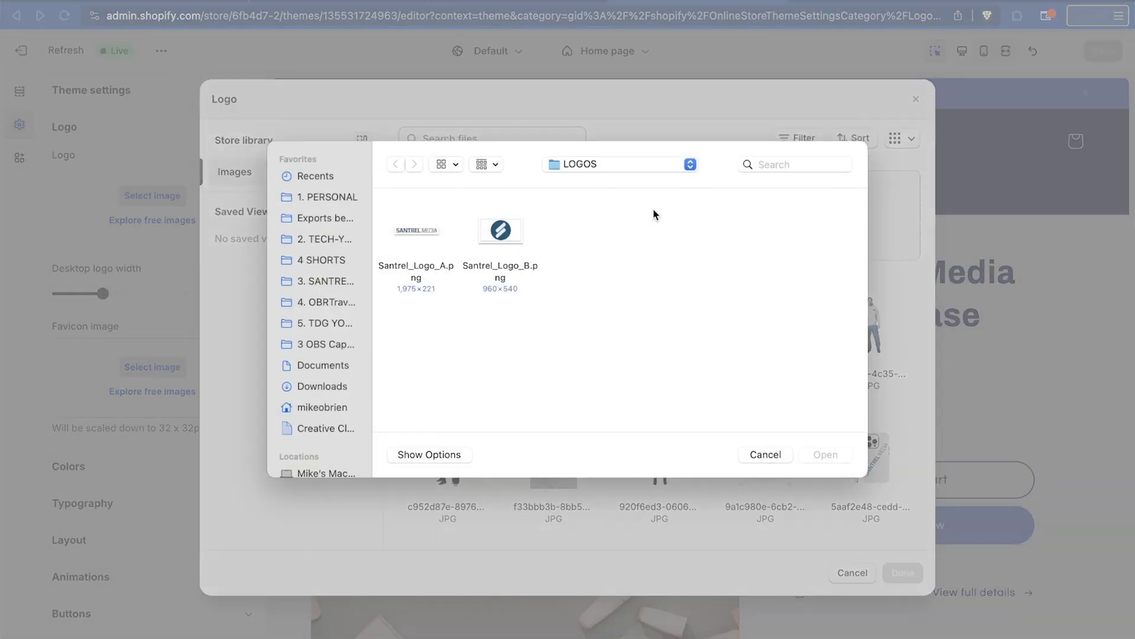
double_click(412, 234)
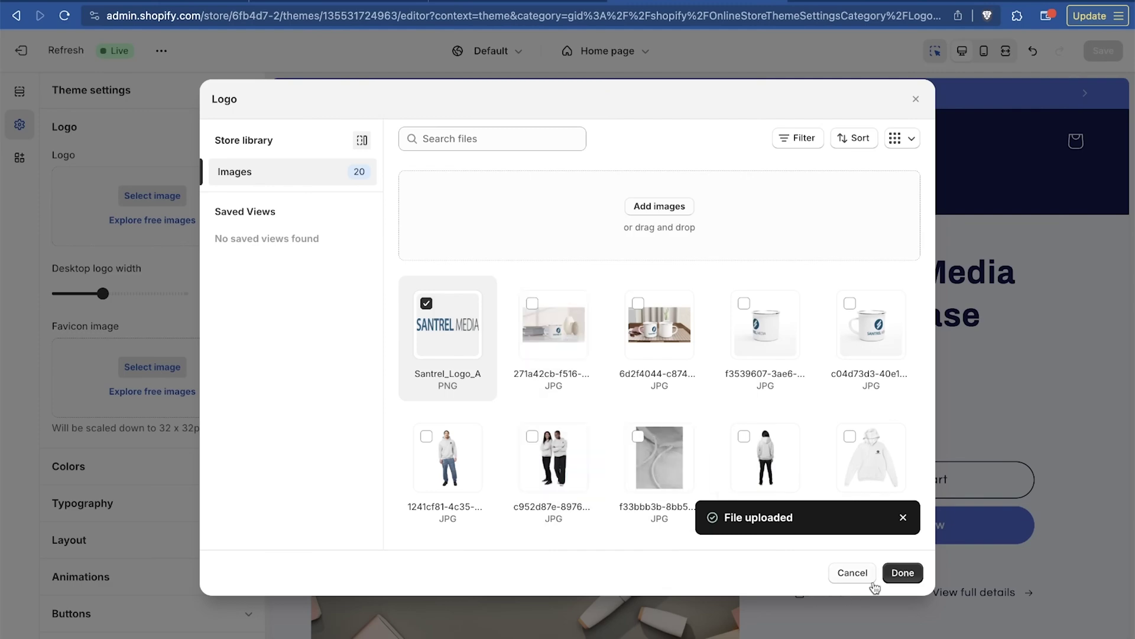
click(903, 573)
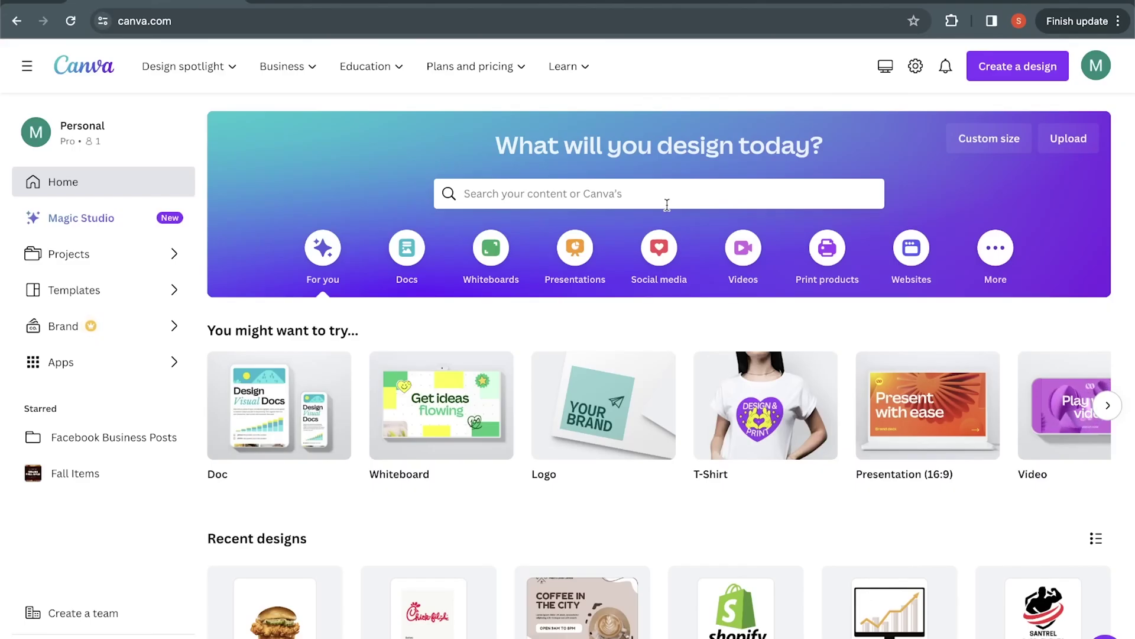
Step: Switch to Canva, search the templates for "logo" and browse the logo designs
click(667, 201)
text(la)
key(BackSpace)
text(ogo)
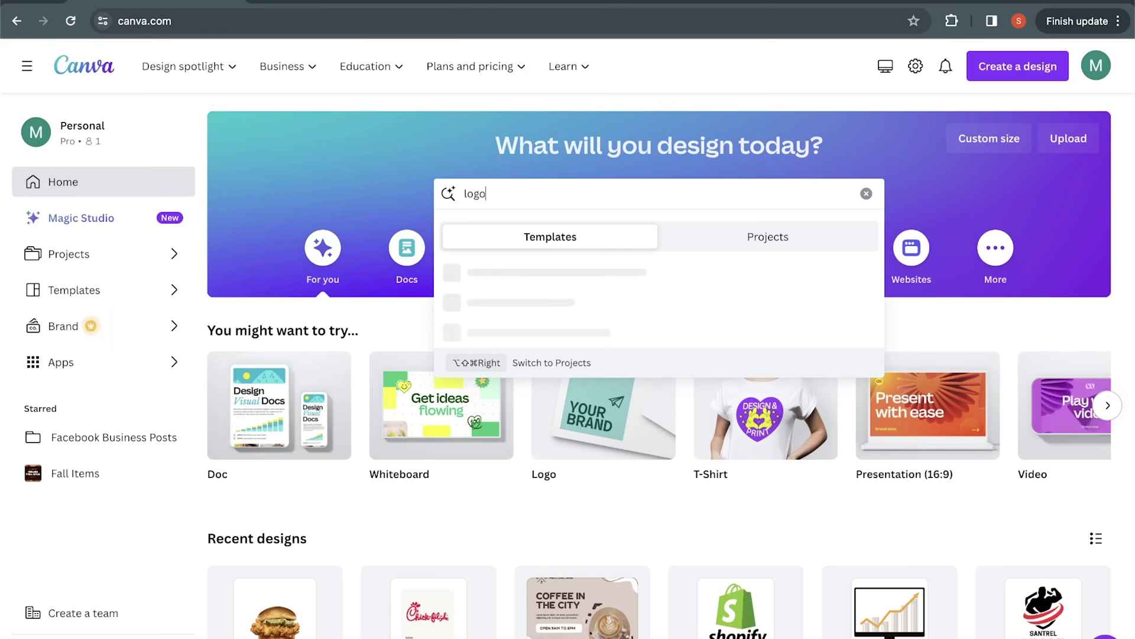
key(Return)
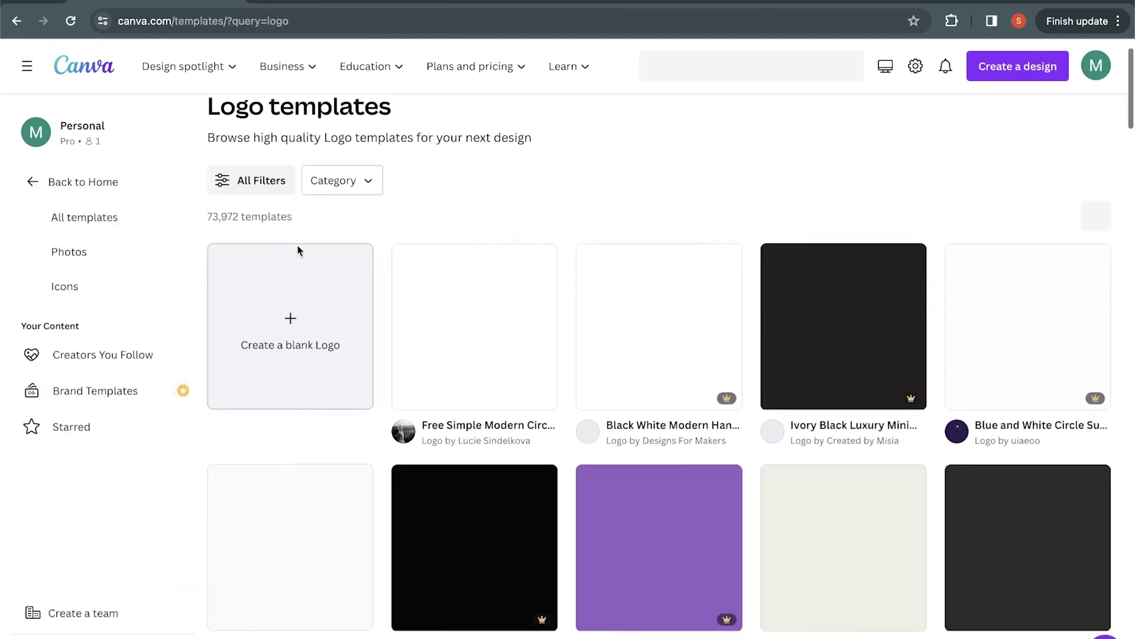
scroll(298, 250, down, 2)
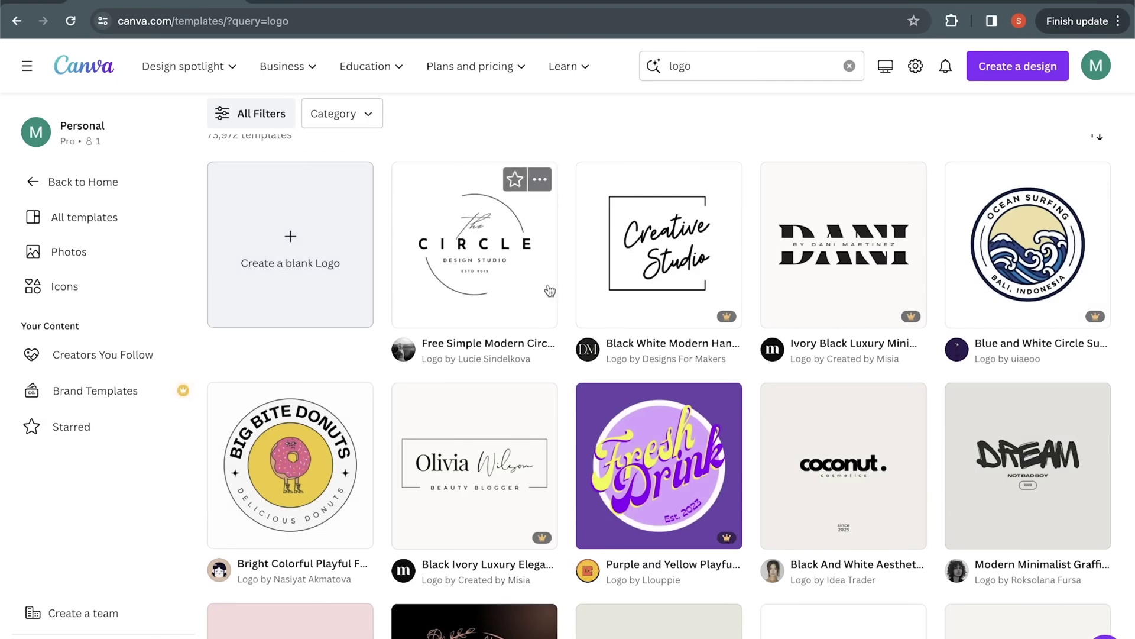
scroll(753, 344, down, 1)
scroll(754, 343, down, 4)
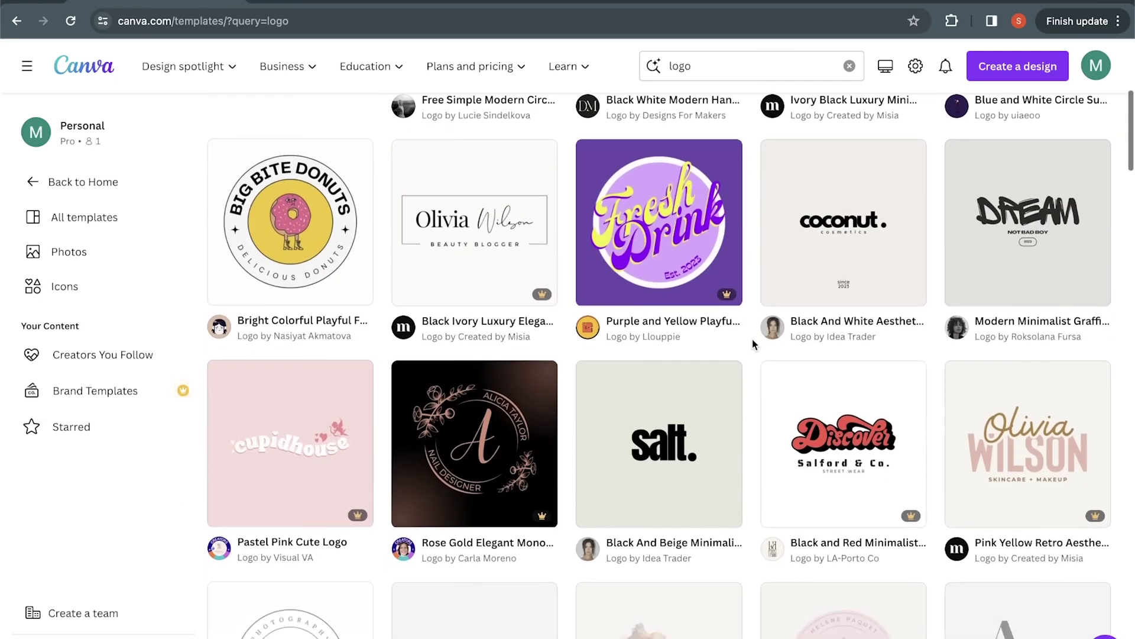
scroll(466, 515, up, 6)
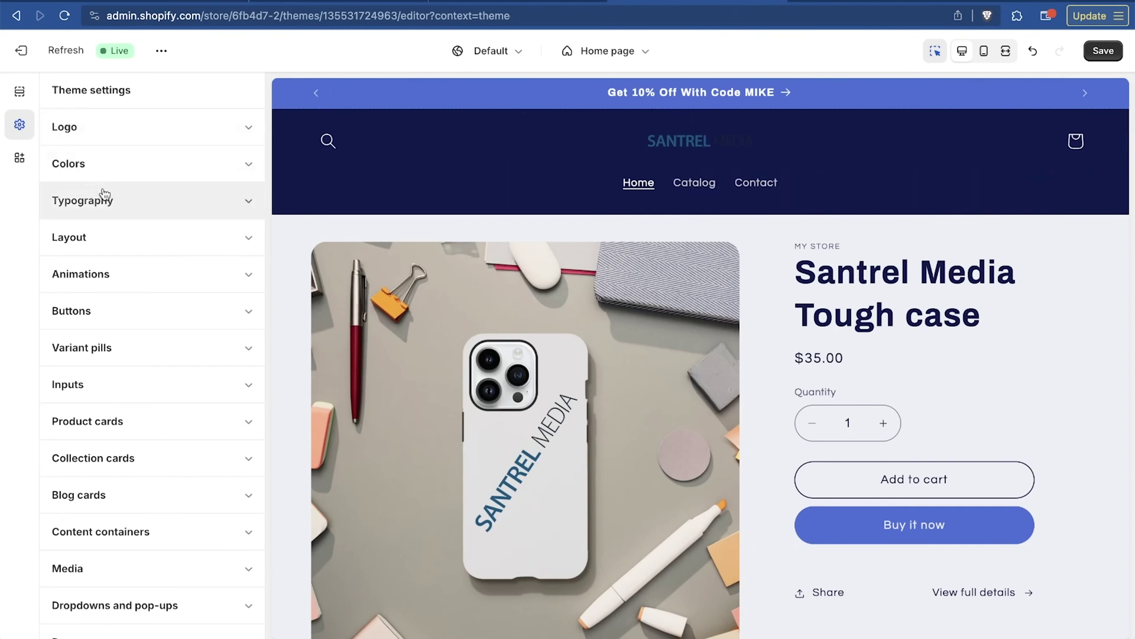
Step: Back in the Shopify theme editor, look over the home page preview and the header's color, layout, spacing and social media settings
click(155, 134)
scroll(158, 612, down, 3)
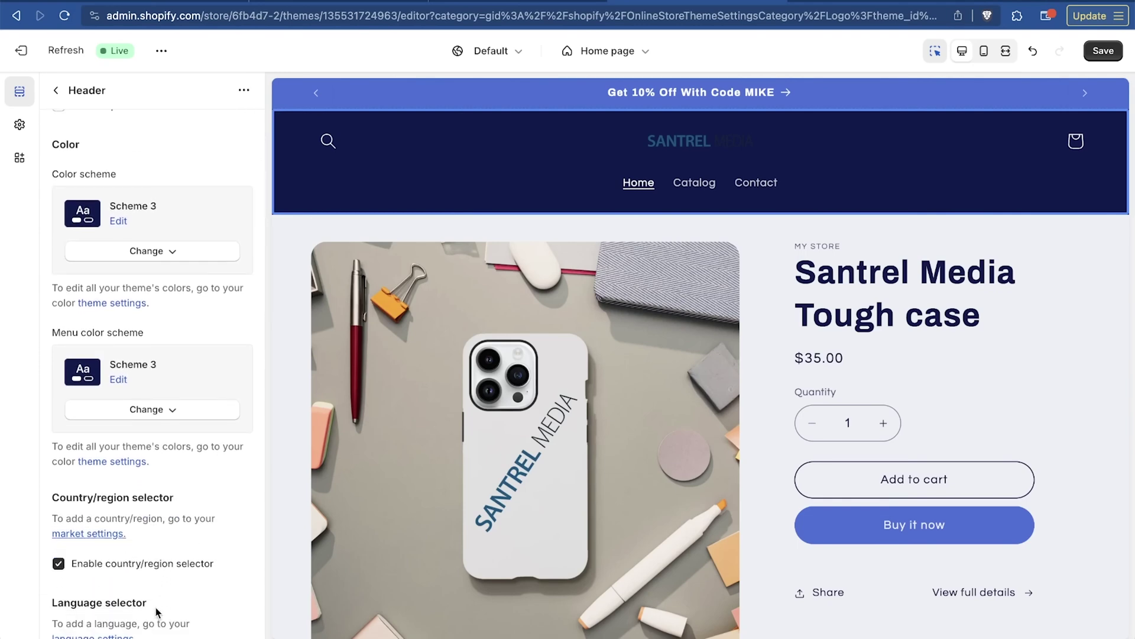
scroll(849, 497, down, 15)
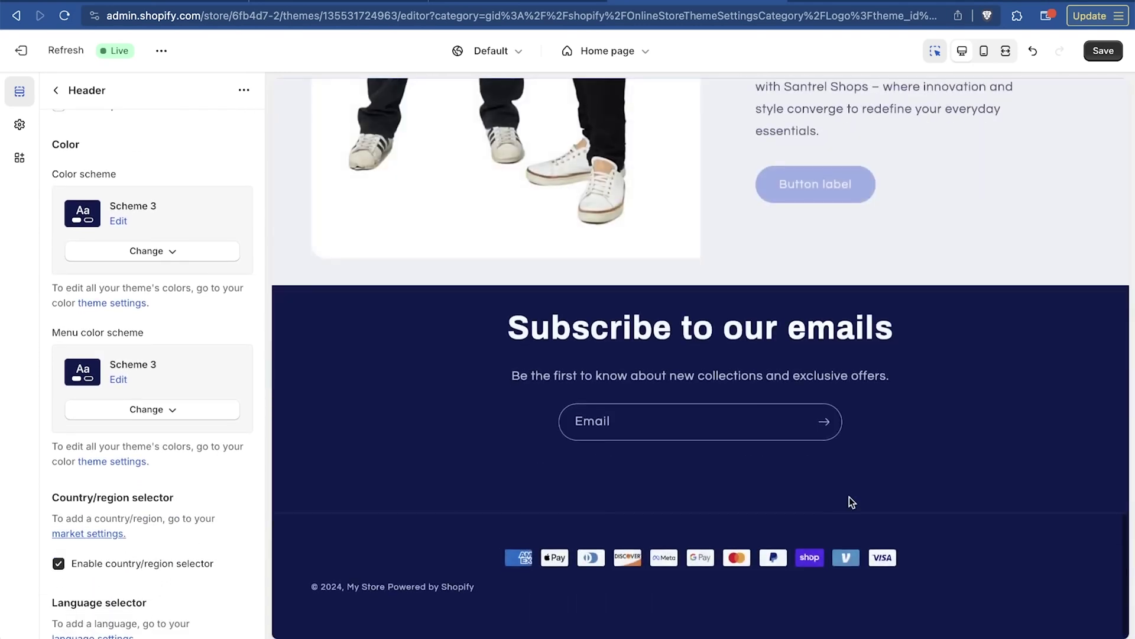
scroll(818, 498, up, 15)
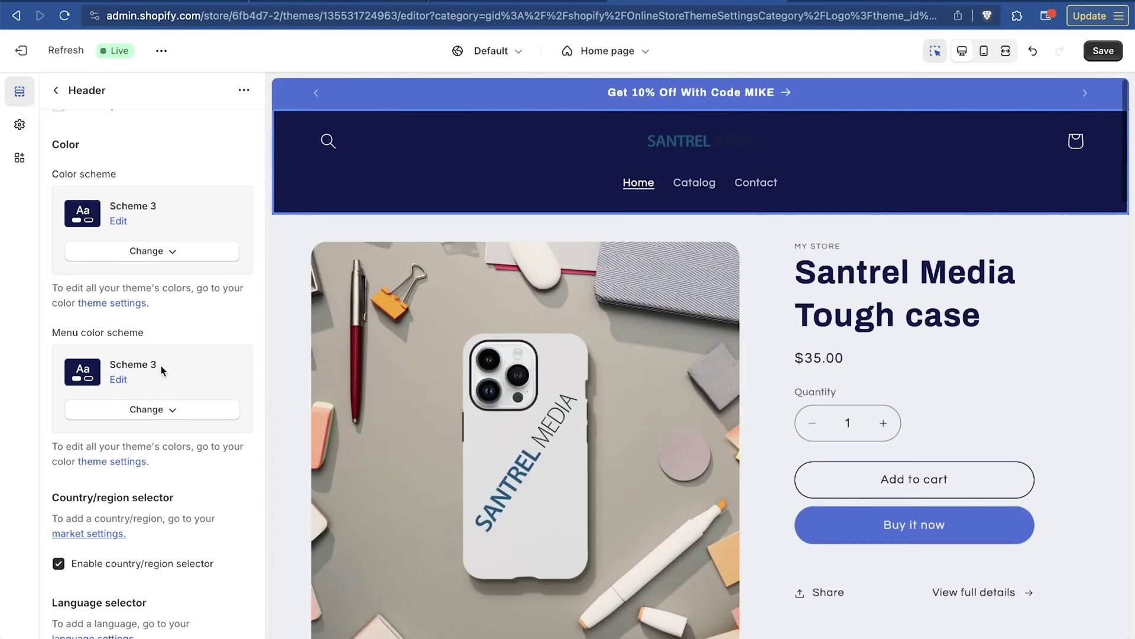
scroll(183, 385, down, 9)
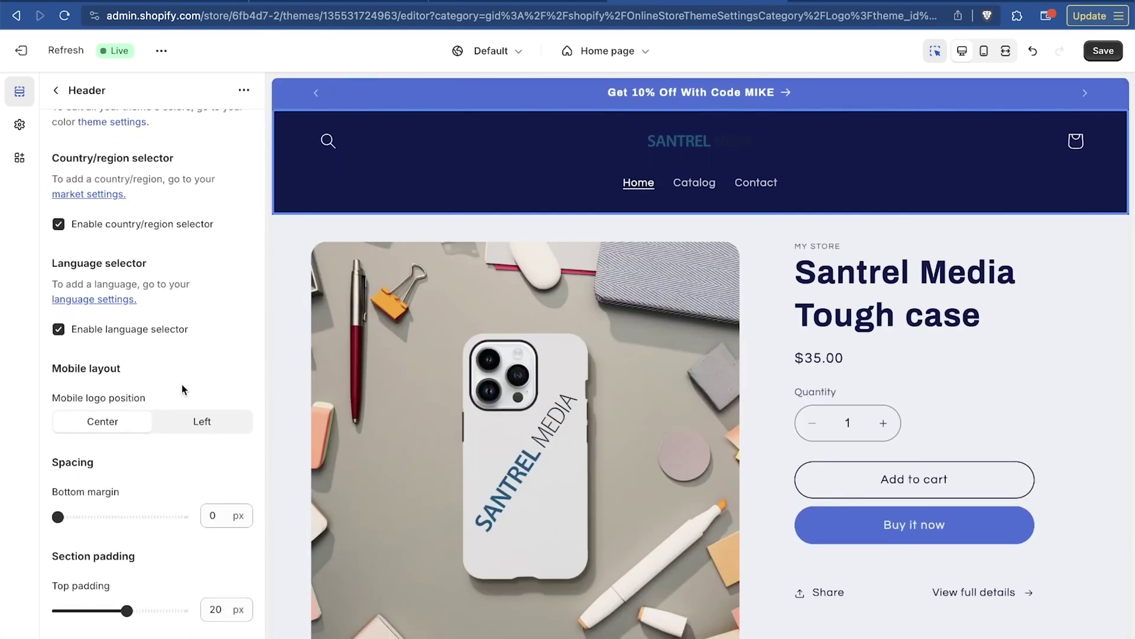
scroll(182, 384, down, 12)
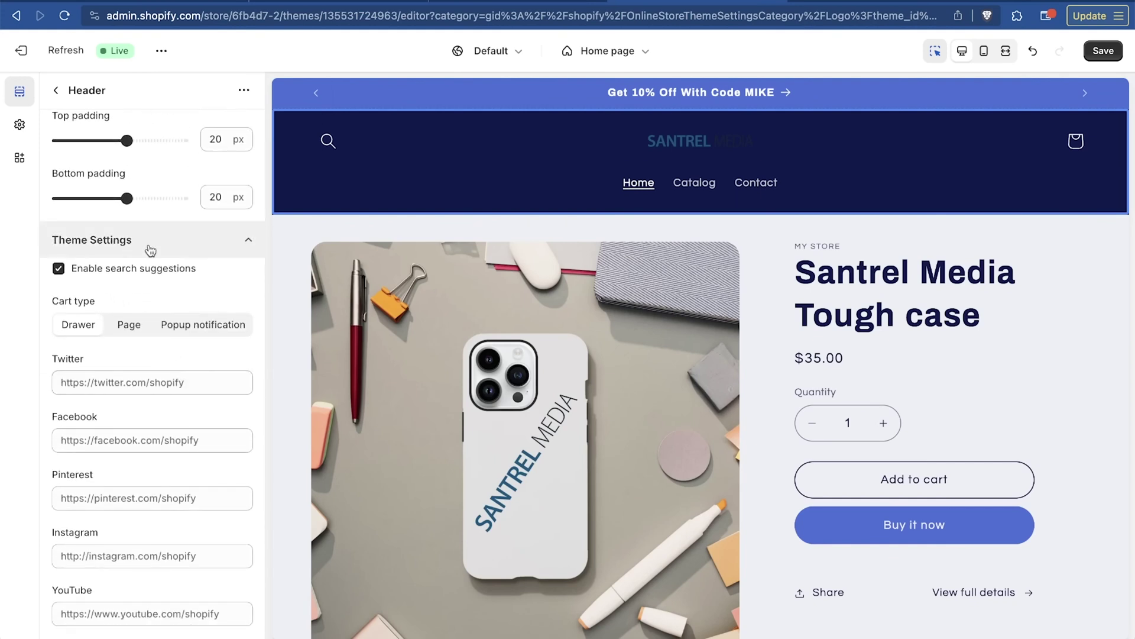
click(251, 247)
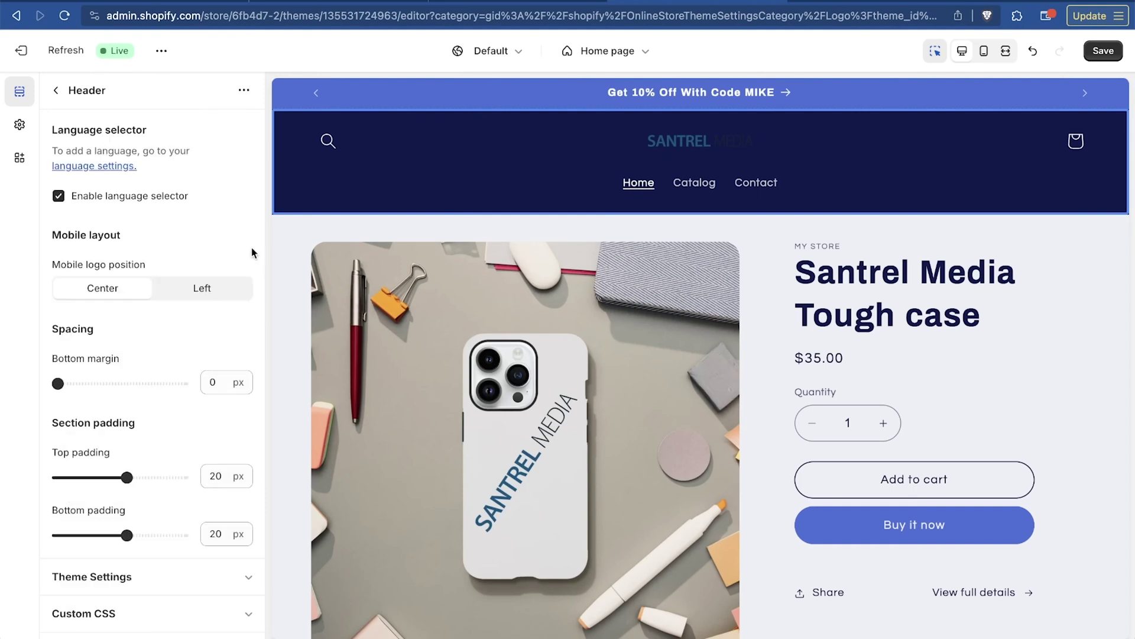
Step: Expand the header's theme settings and enter the store owner's twitter.com profile link in the Twitter field
click(248, 580)
scroll(225, 473, down, 8)
click(178, 249)
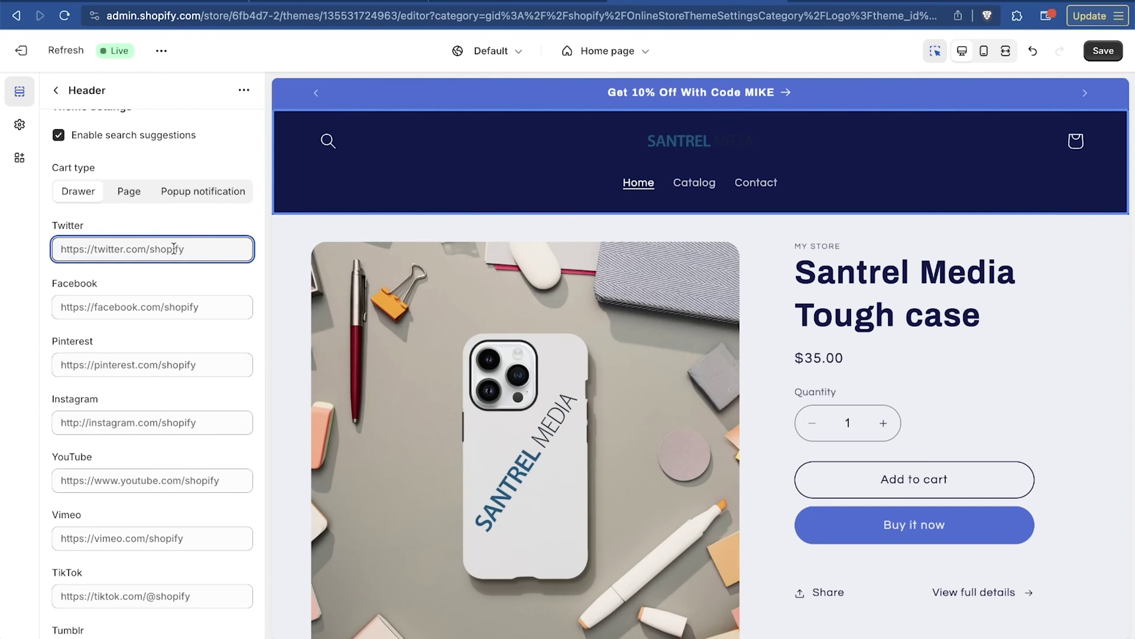
text(https://twitter.com)
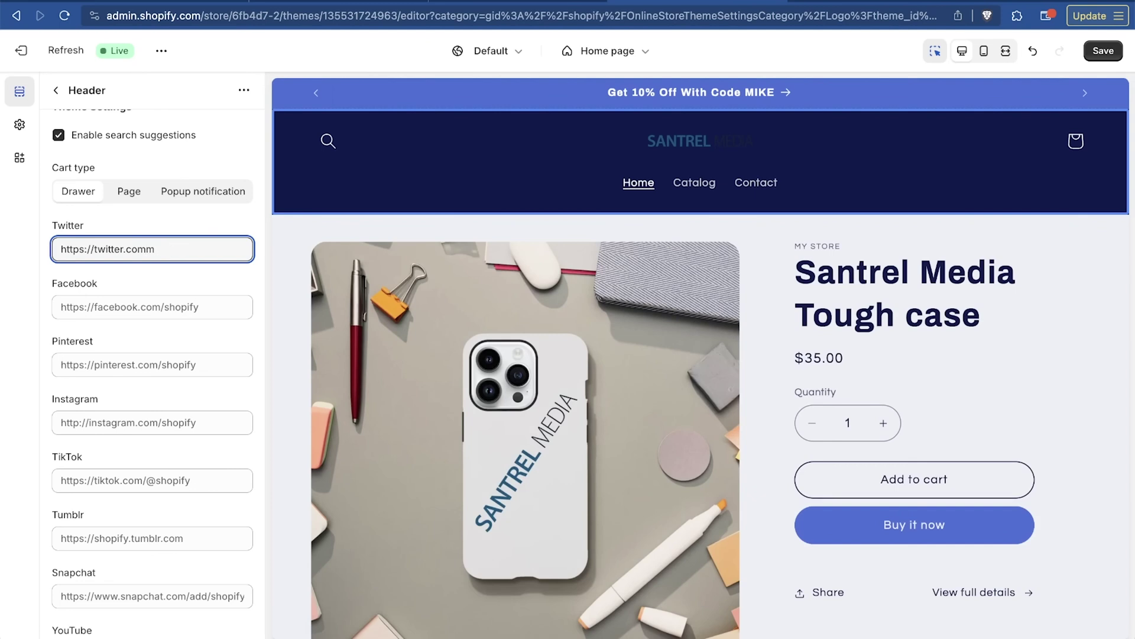
text(/mikeobrienn)
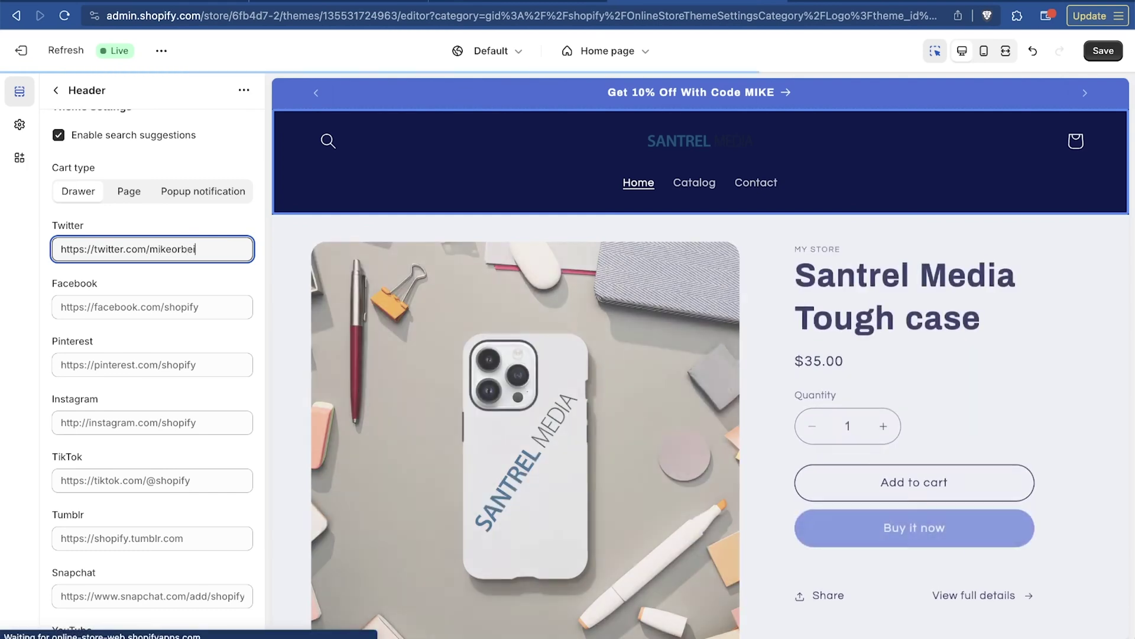
Step: Enter the store owner's instagram.com profile link in the Instagram field
click(131, 421)
text(httos)
key(BackSpace)
key(BackSpace)
text(ps://instagram.com/mikeobrienn)
Step: Enter the store owner's tiktok.com profile link in the TikTok field and save the theme changes
click(151, 480)
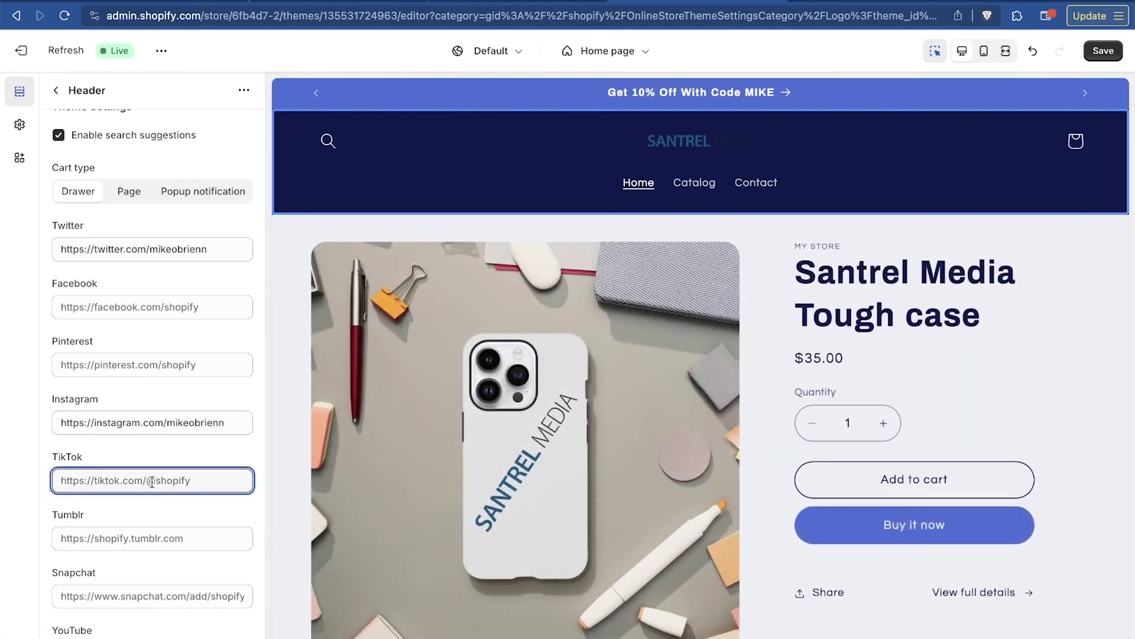
text(httpt://tiktok.com/)
text(@)
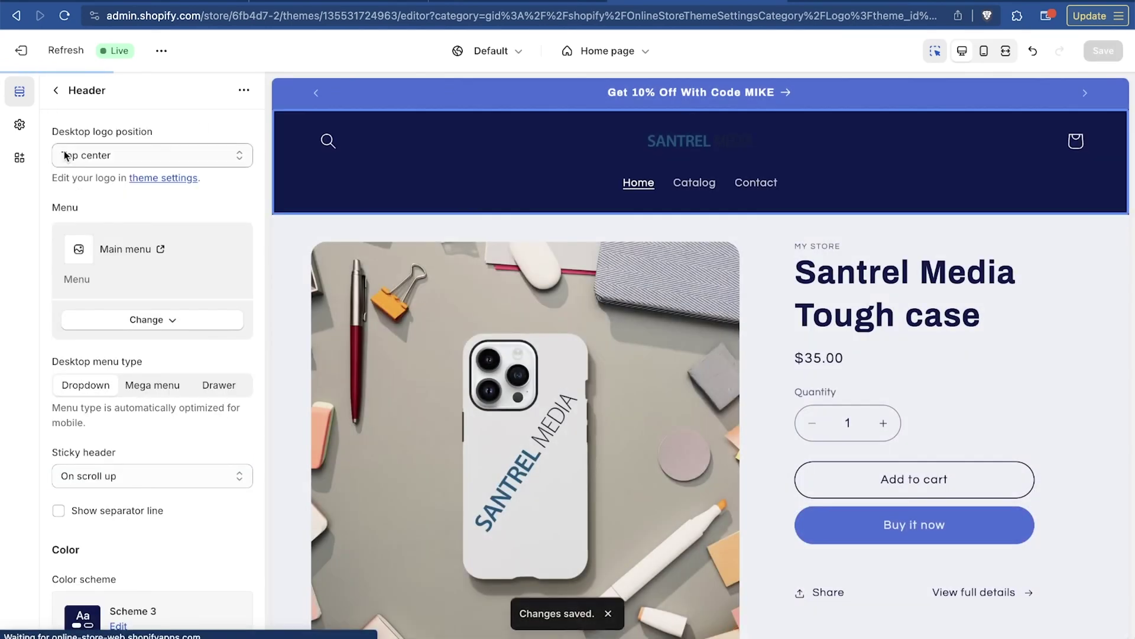
Step: Open the theme settings and bring up the logo and favicon options
click(19, 124)
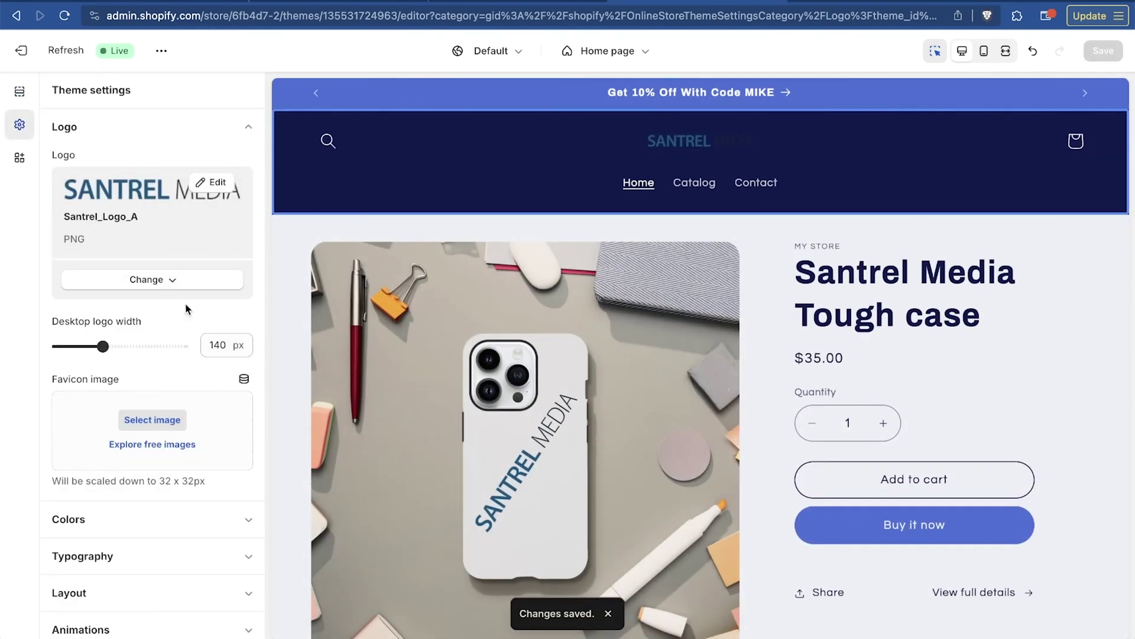
scroll(185, 305, down, 3)
scroll(185, 308, up, 3)
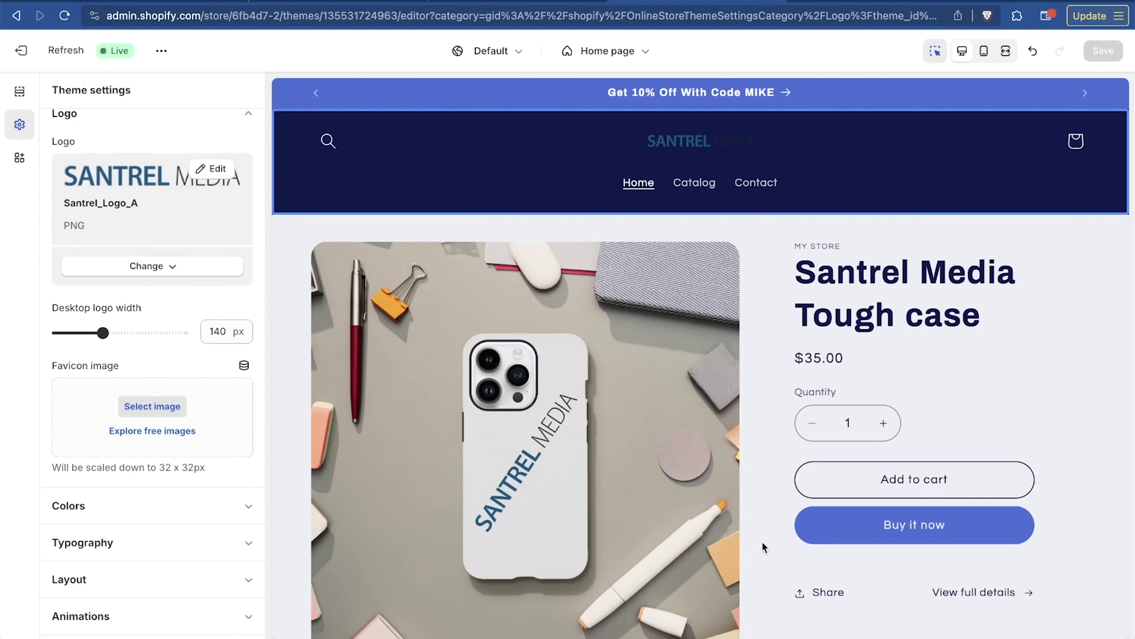
key(super+Tab)
key(super+Tab)
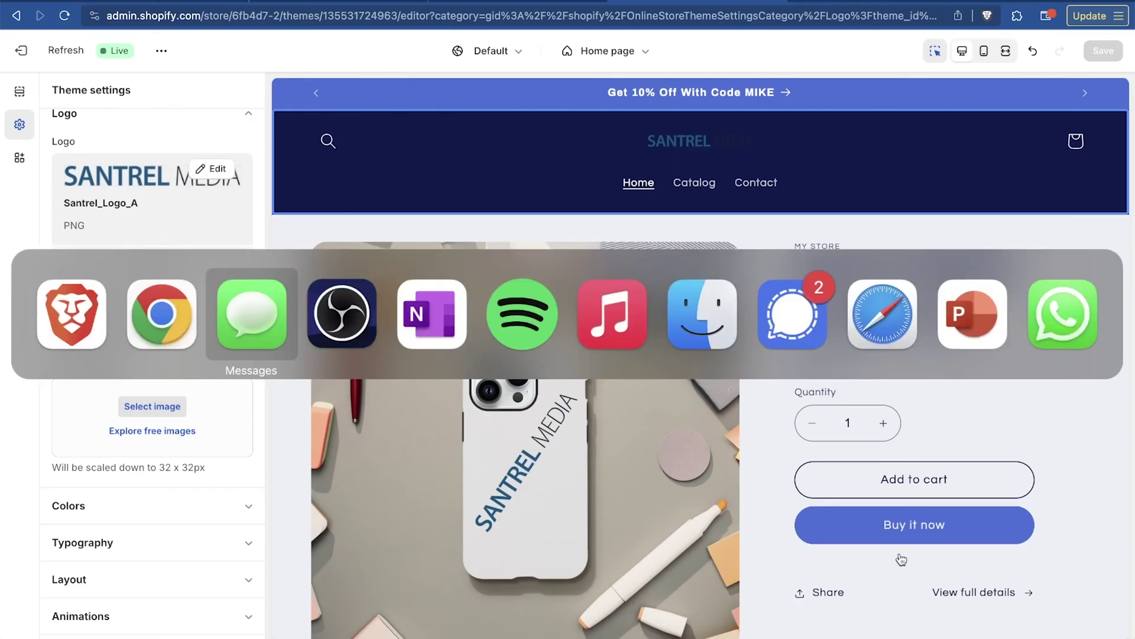
key(Escape)
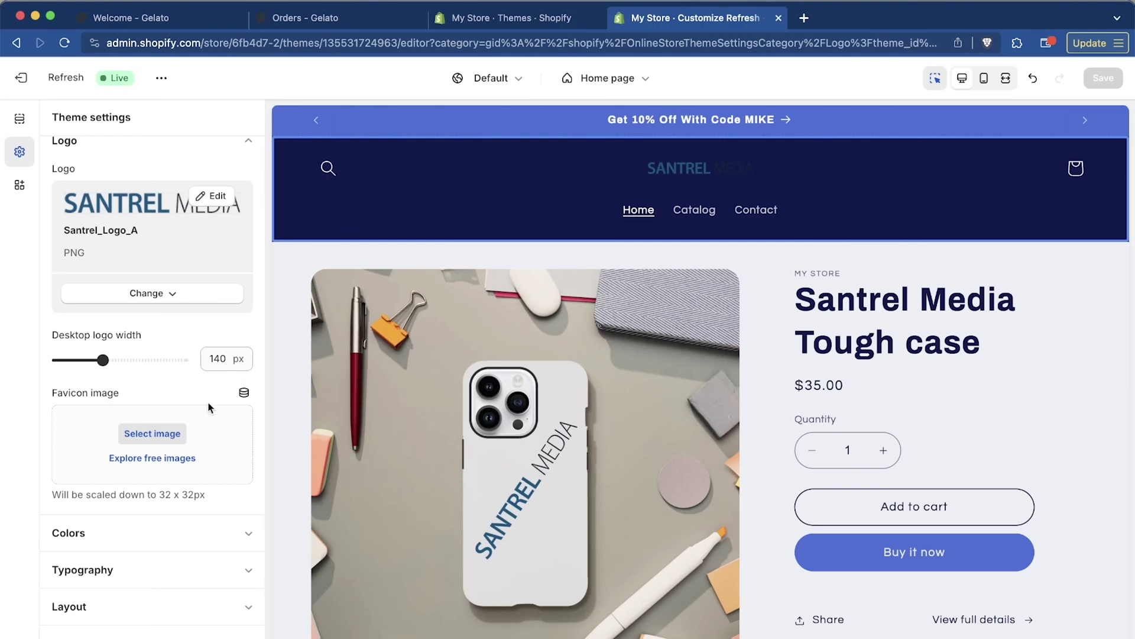
Step: Upload Santrel_Logo_B.png to the store library and set it as the favicon image
click(153, 432)
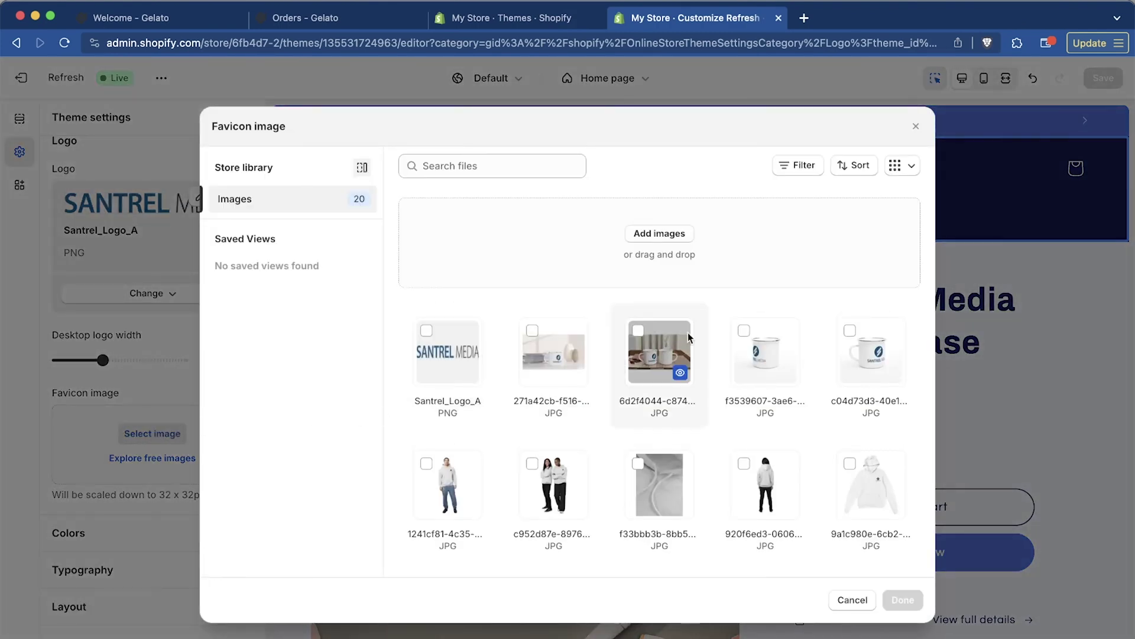
click(672, 236)
click(502, 266)
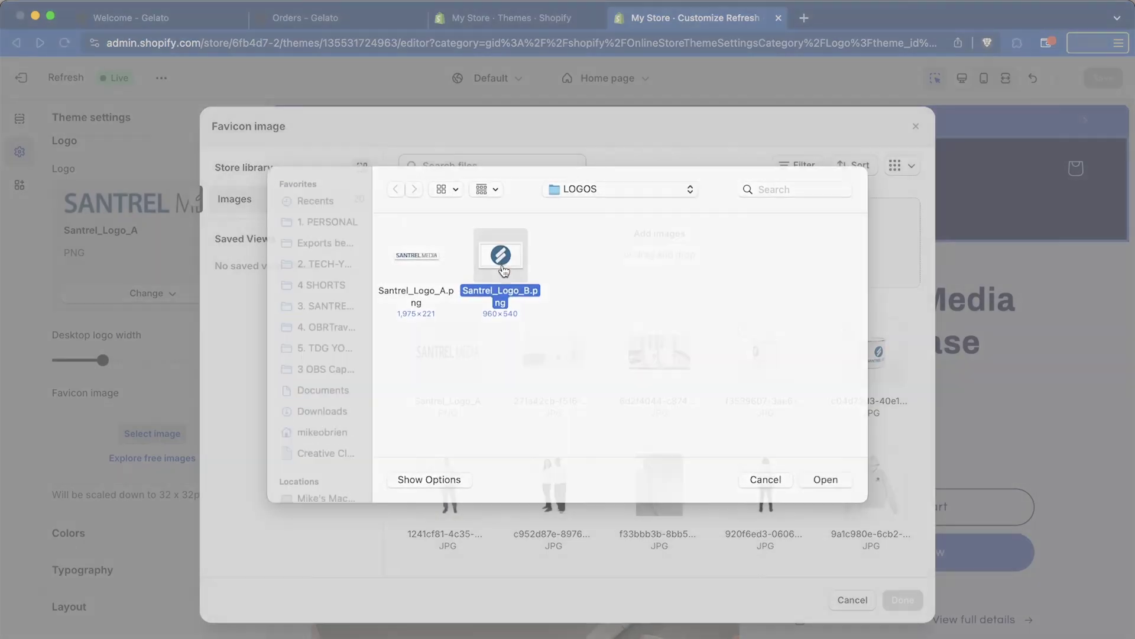
double_click(504, 271)
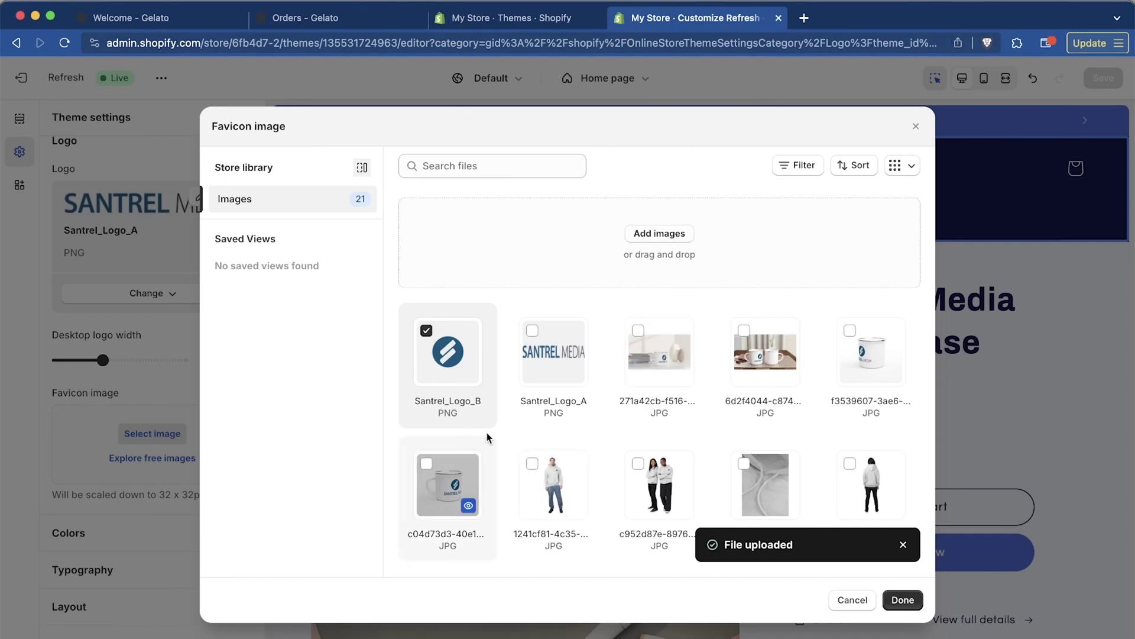
click(898, 599)
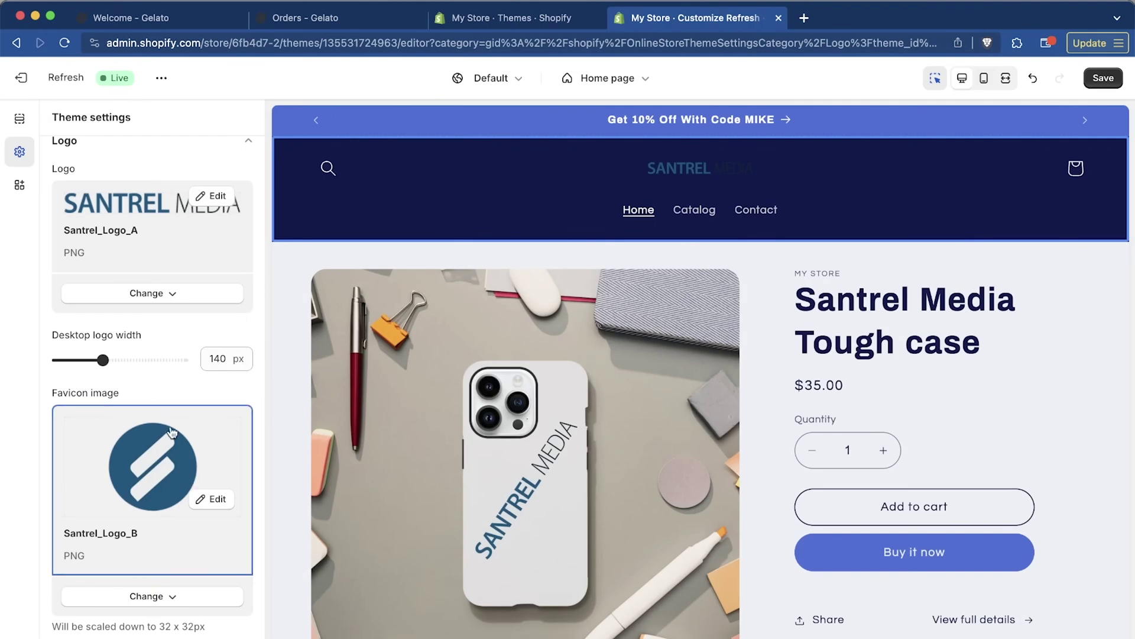
Step: Examine the theme's color schemes, including the colors of Scheme 2, and the typography settings
scroll(63, 471, down, 10)
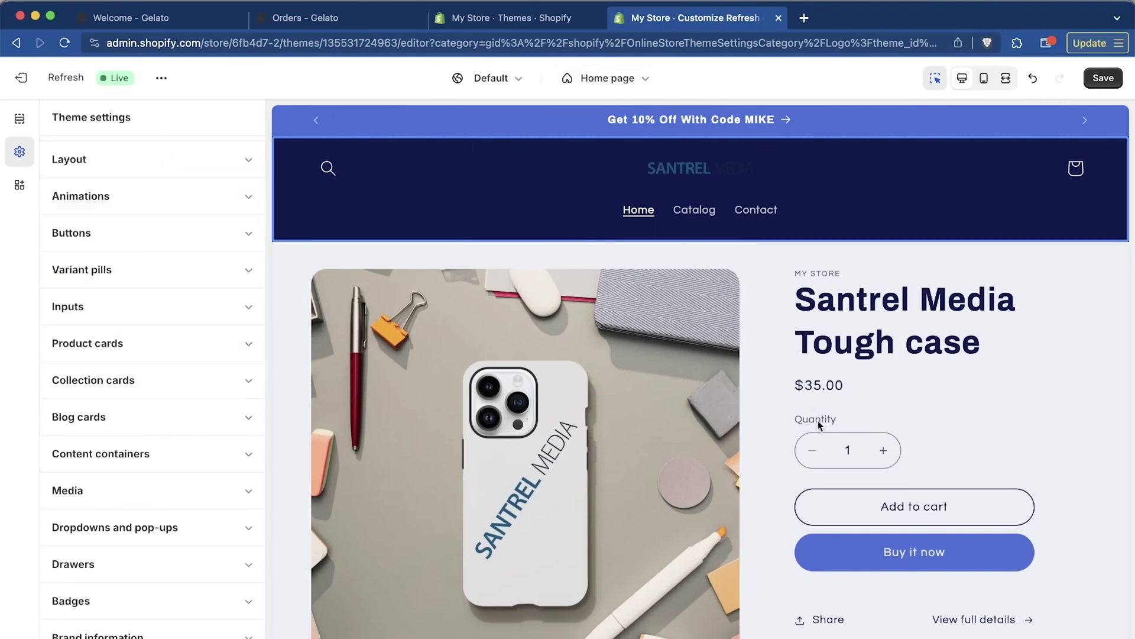
scroll(811, 438, down, 15)
scroll(811, 438, up, 5)
scroll(811, 443, up, 5)
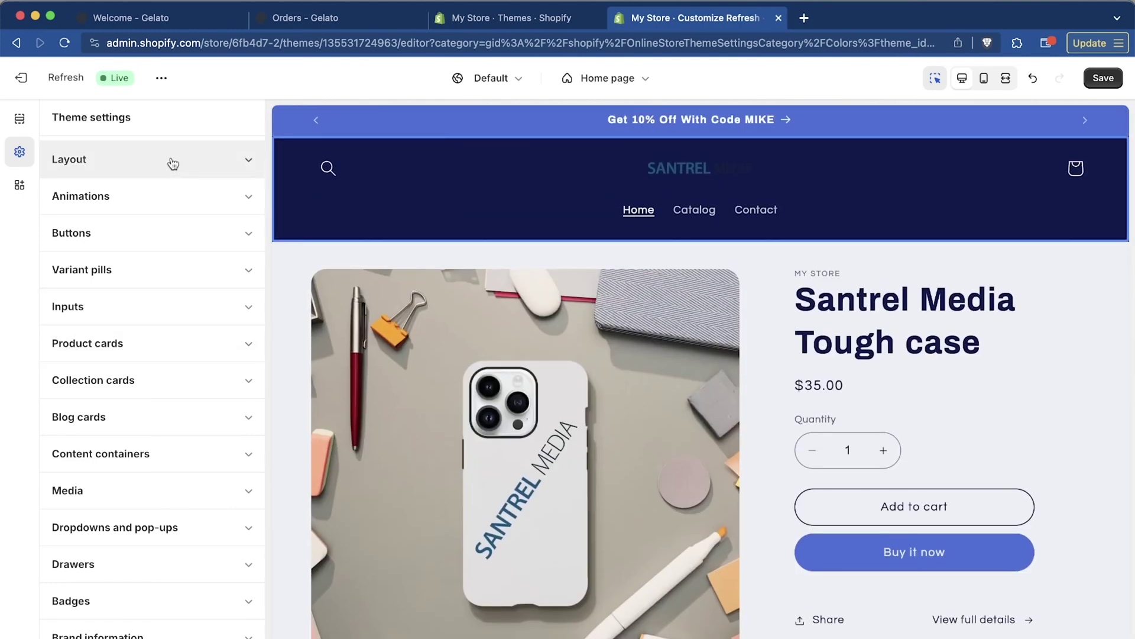
scroll(163, 385, up, 6)
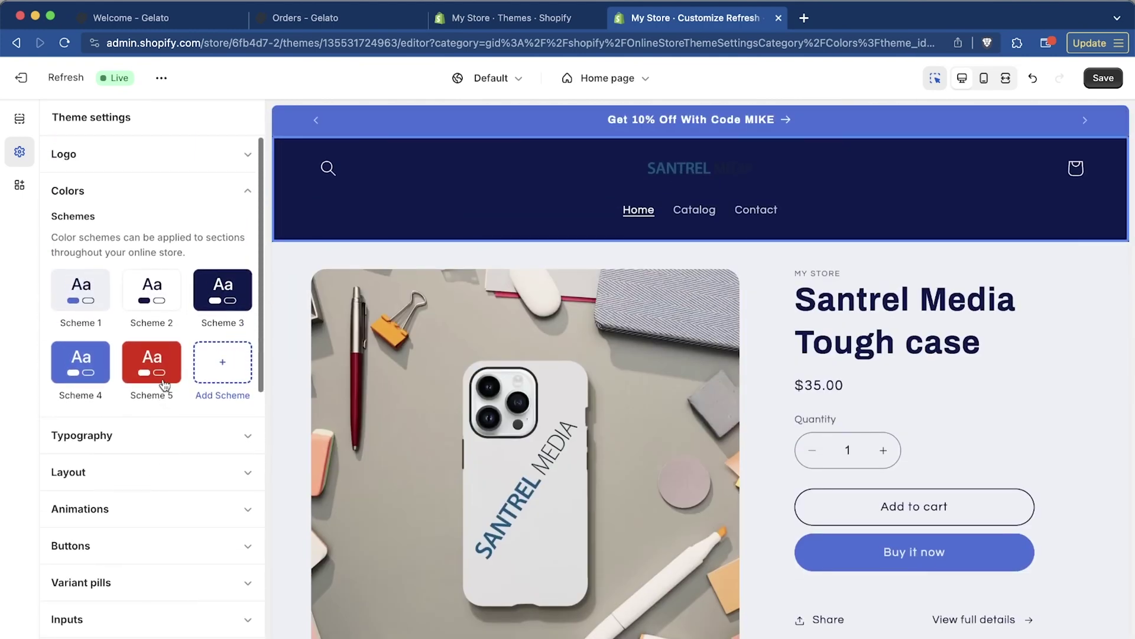
click(155, 298)
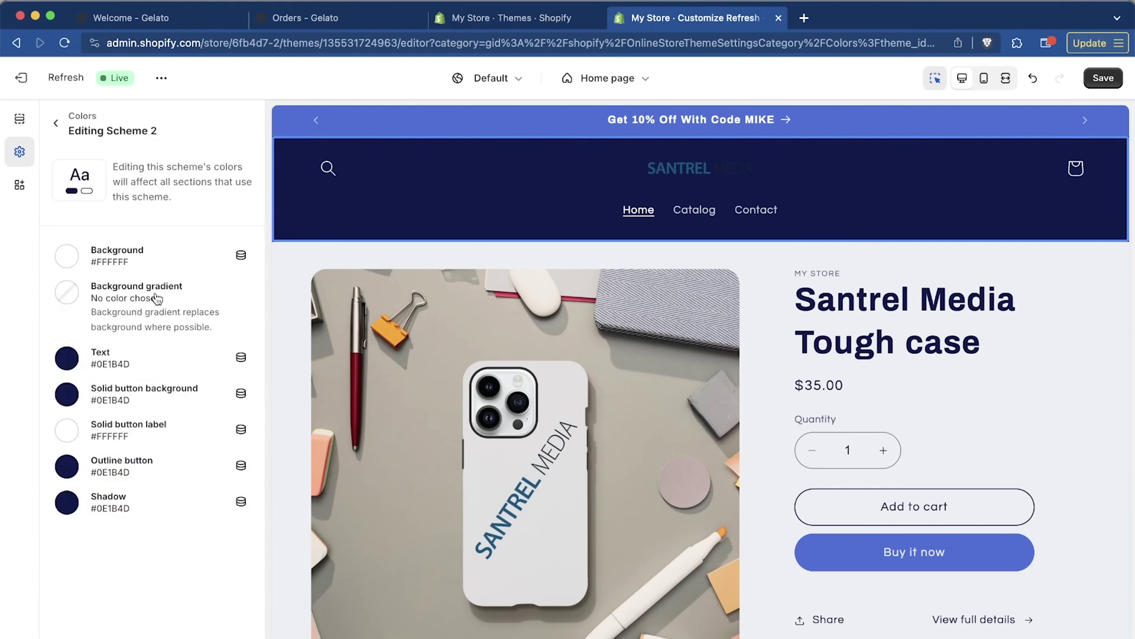
click(52, 121)
click(247, 190)
click(250, 231)
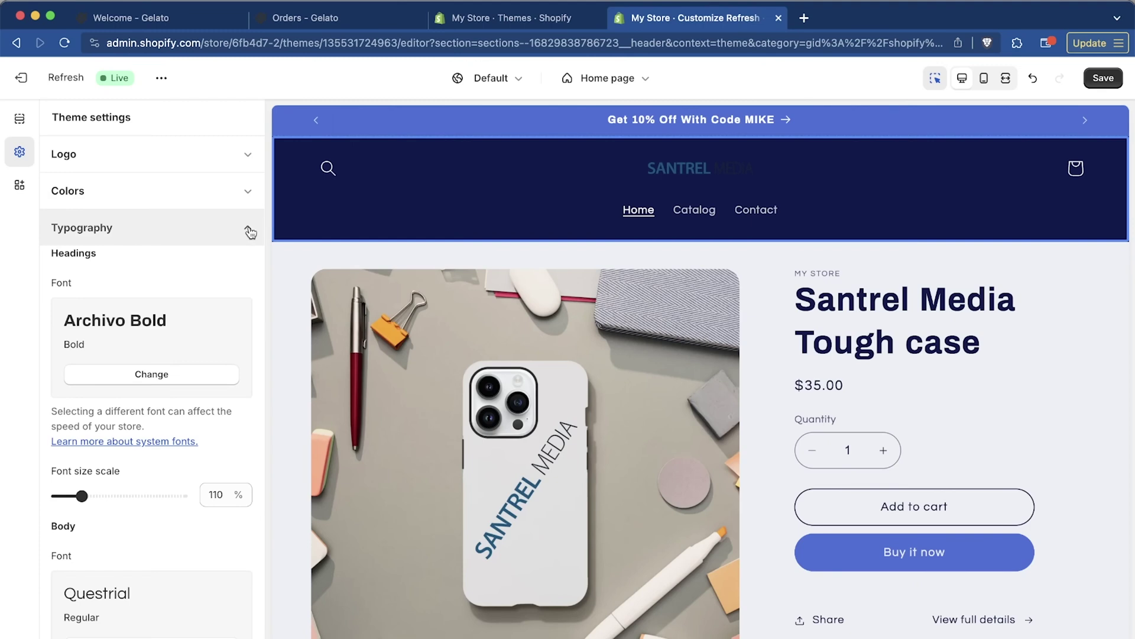
click(248, 229)
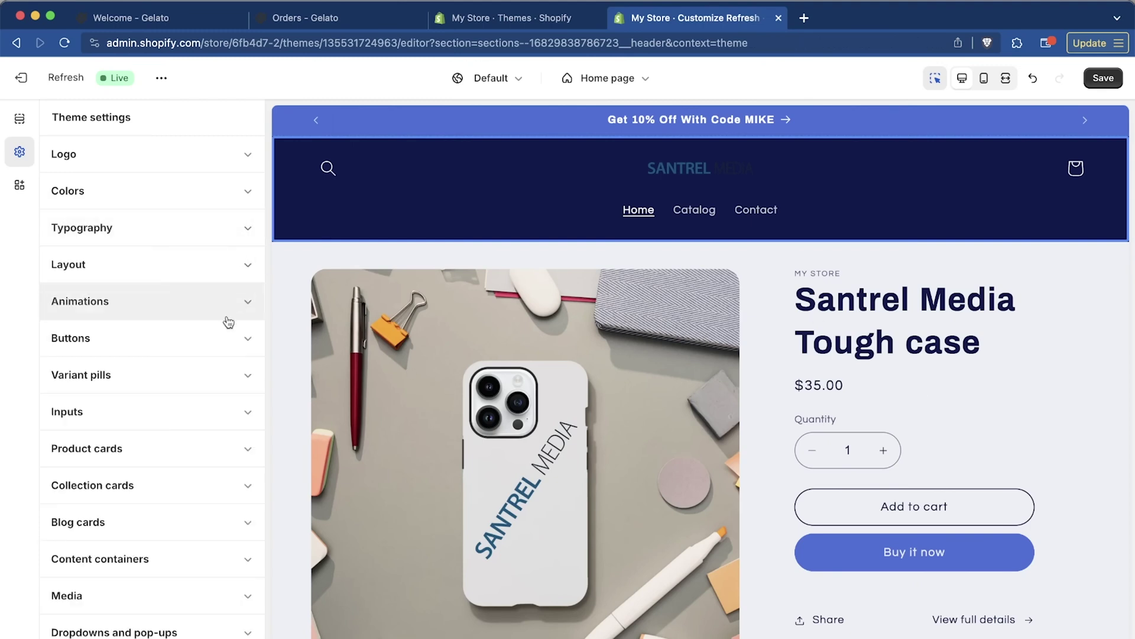
Step: Examine the layout, animations and buttons settings and skim the remaining theme setting categories
click(223, 269)
click(222, 269)
click(215, 305)
click(229, 304)
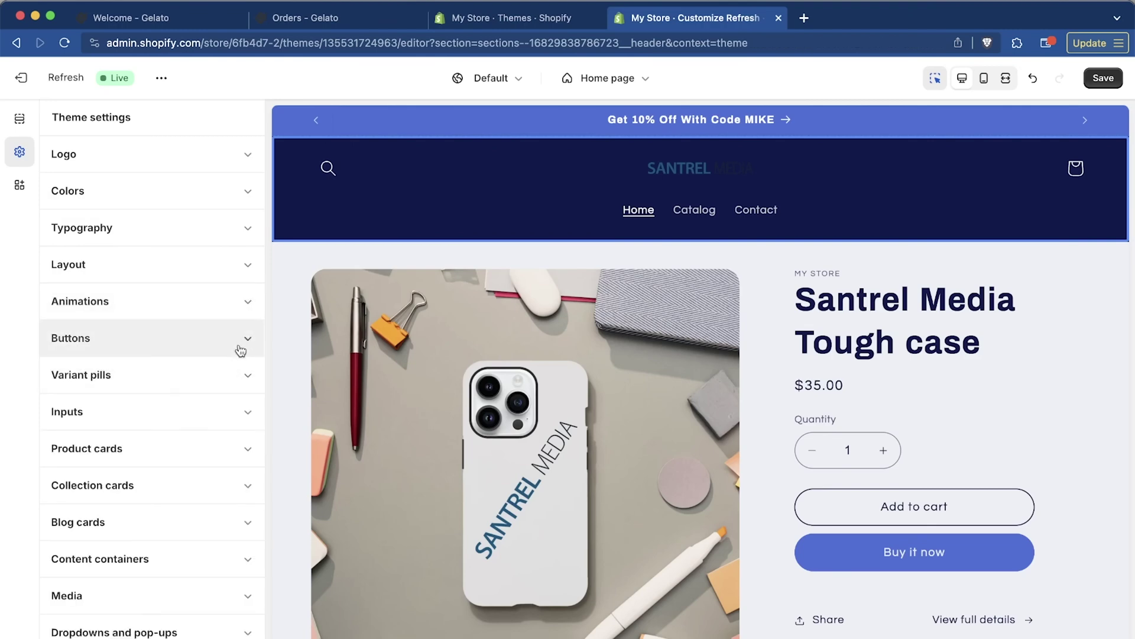
click(244, 346)
click(245, 348)
scroll(240, 456, down, 5)
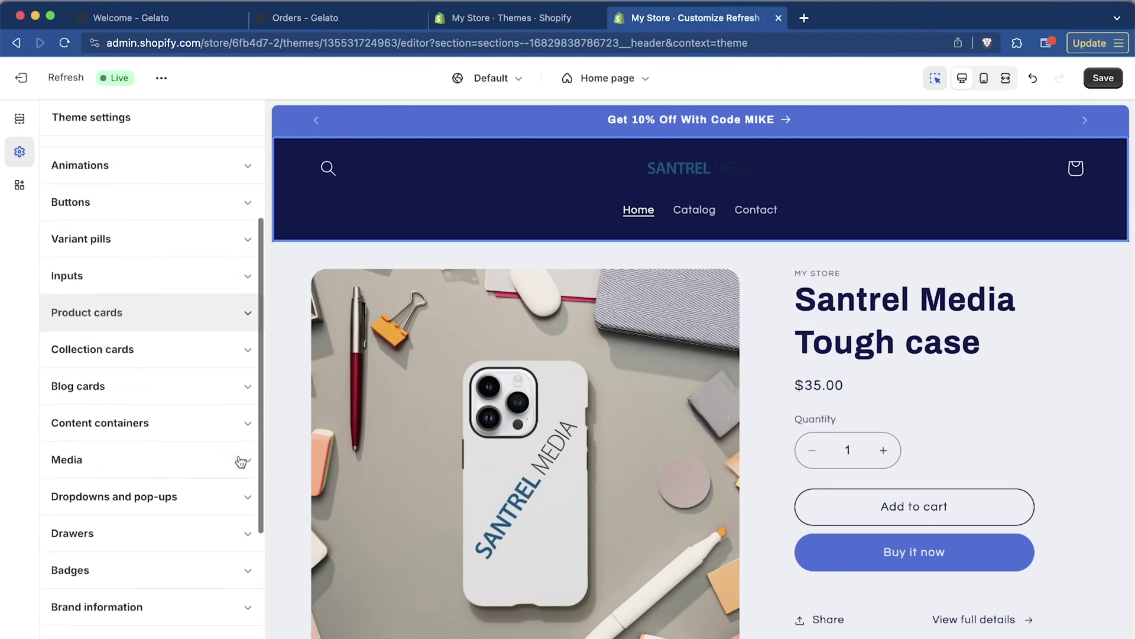
scroll(908, 452, down, 5)
scroll(908, 453, up, 5)
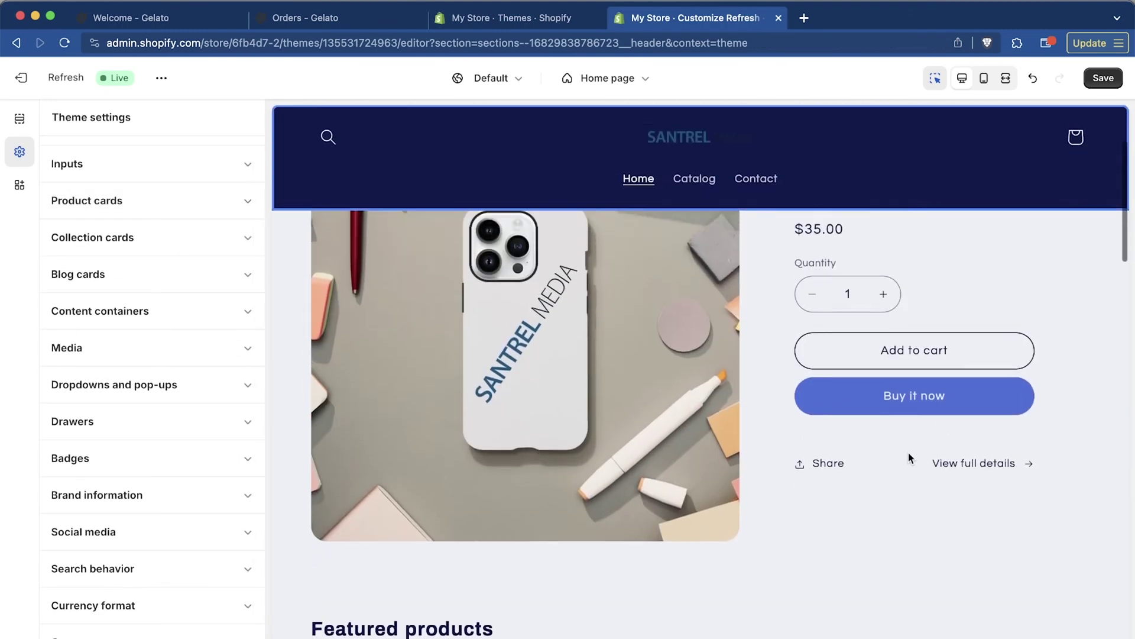
Step: Look over the featured products and Frequently Asked Questions sections in the home page preview
scroll(761, 400, down, 8)
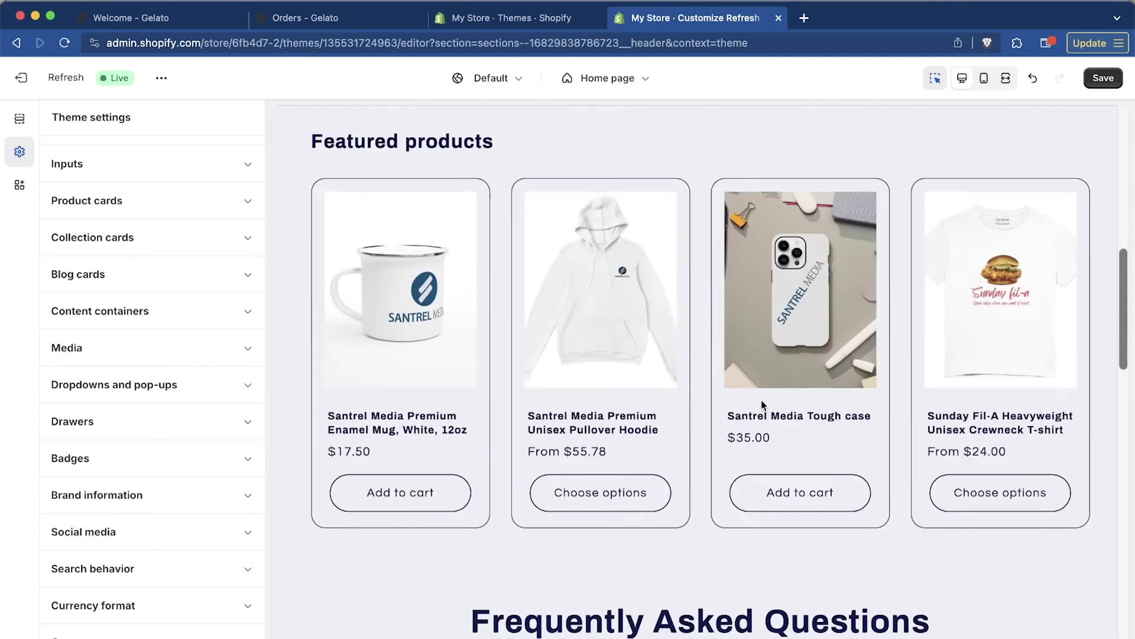
scroll(773, 385, up, 1)
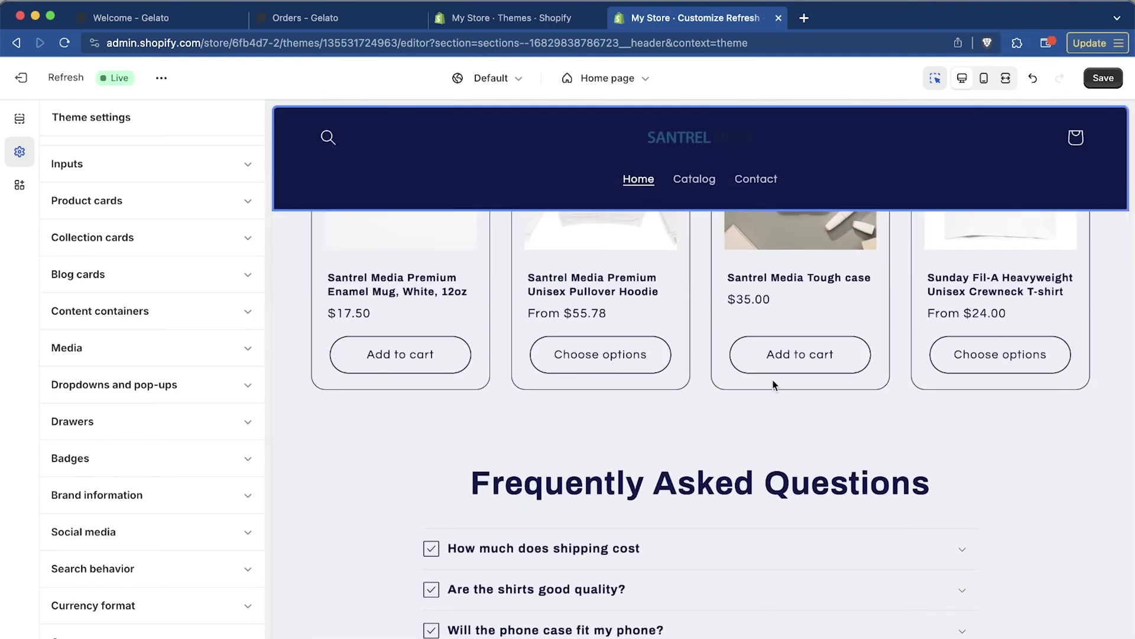
scroll(773, 386, up, 4)
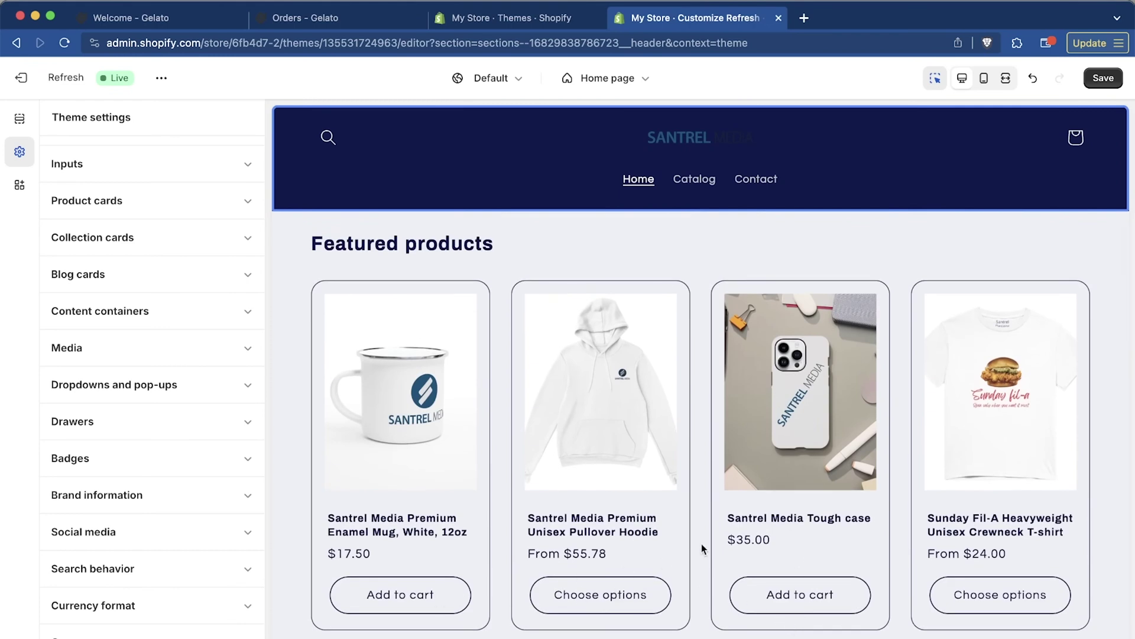
scroll(701, 544, up, 2)
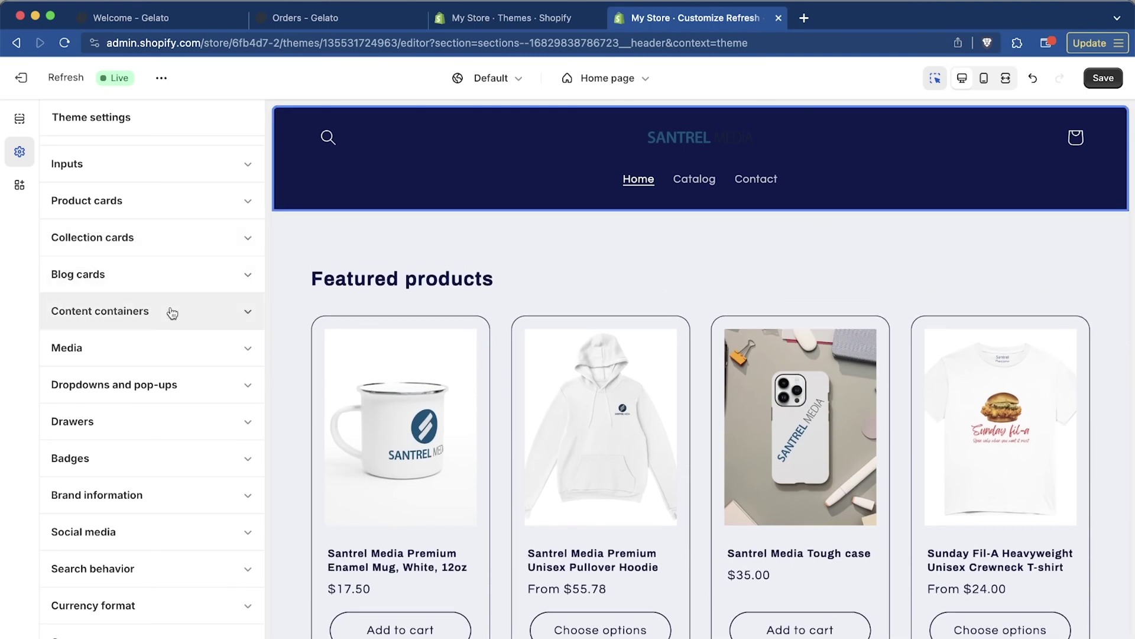
Step: Examine the theme's media settings for border, corner radius and shadow, and collapse them again
scroll(172, 427, down, 1)
scroll(171, 427, down, 3)
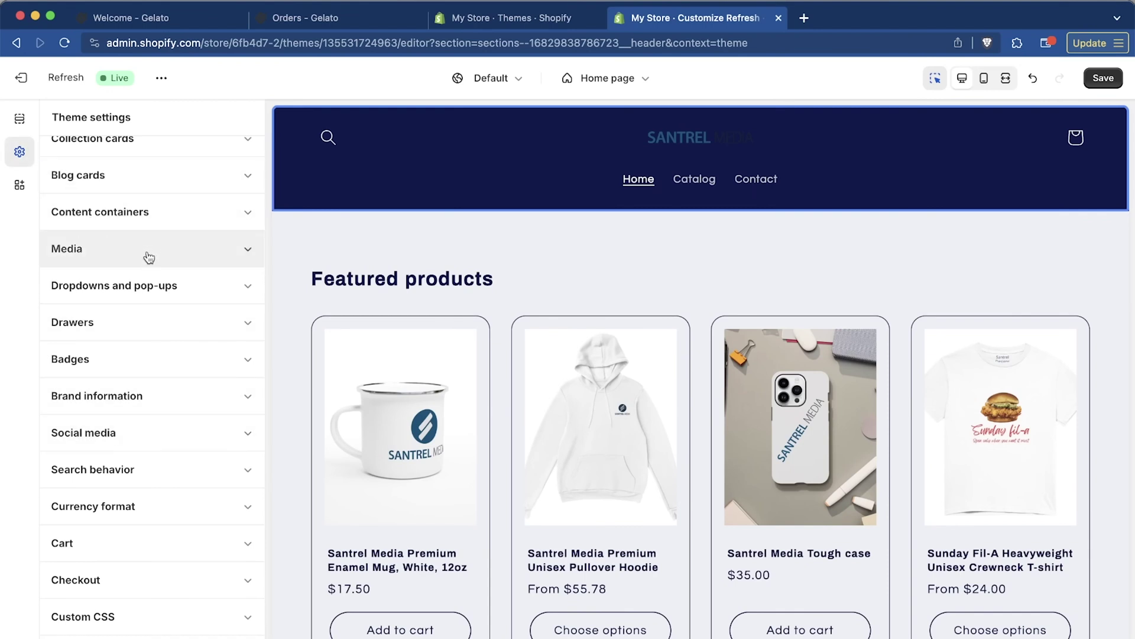
click(167, 247)
scroll(185, 329, down, 8)
scroll(185, 330, up, 4)
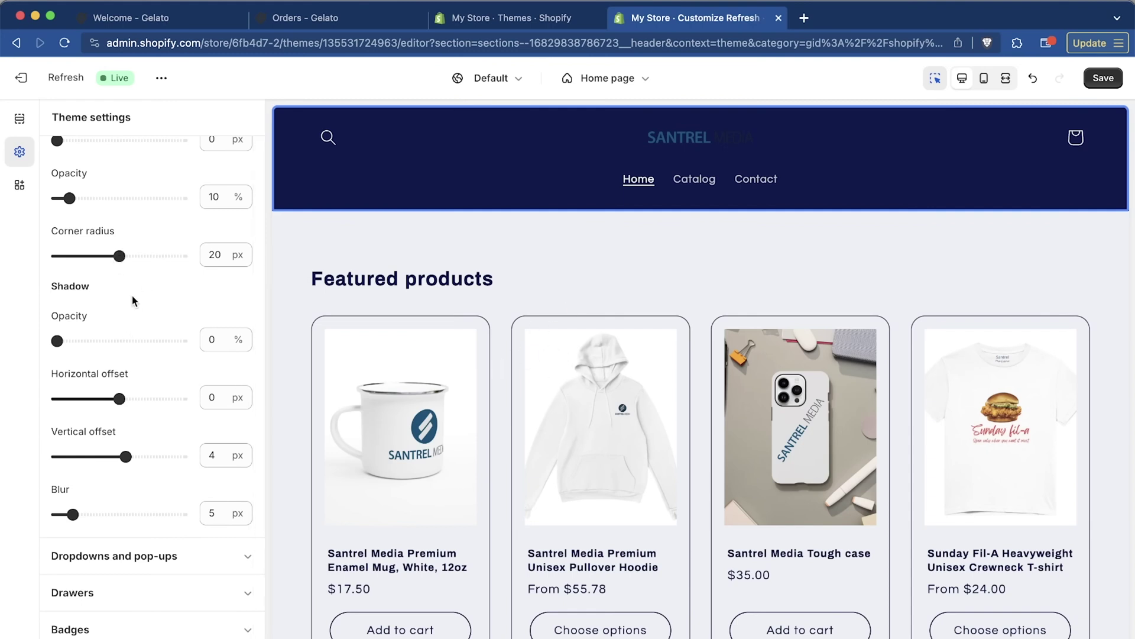
scroll(135, 298, up, 3)
scroll(134, 300, up, 2)
click(155, 378)
scroll(118, 414, down, 2)
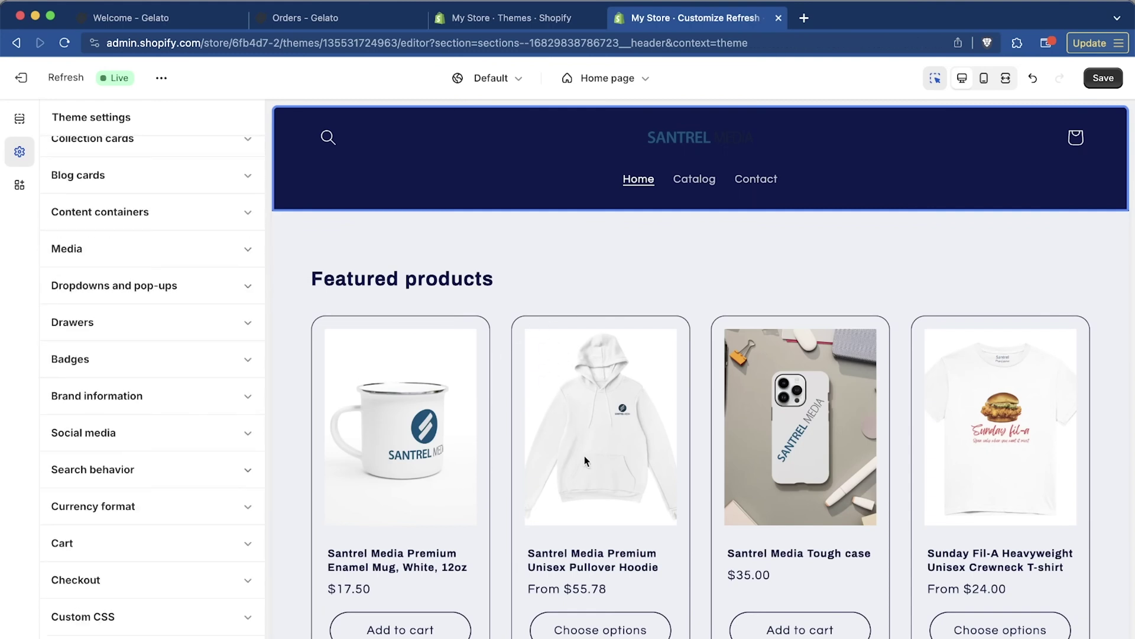
Step: Examine the theme's cart type options and the checkout banner and logo settings
click(118, 550)
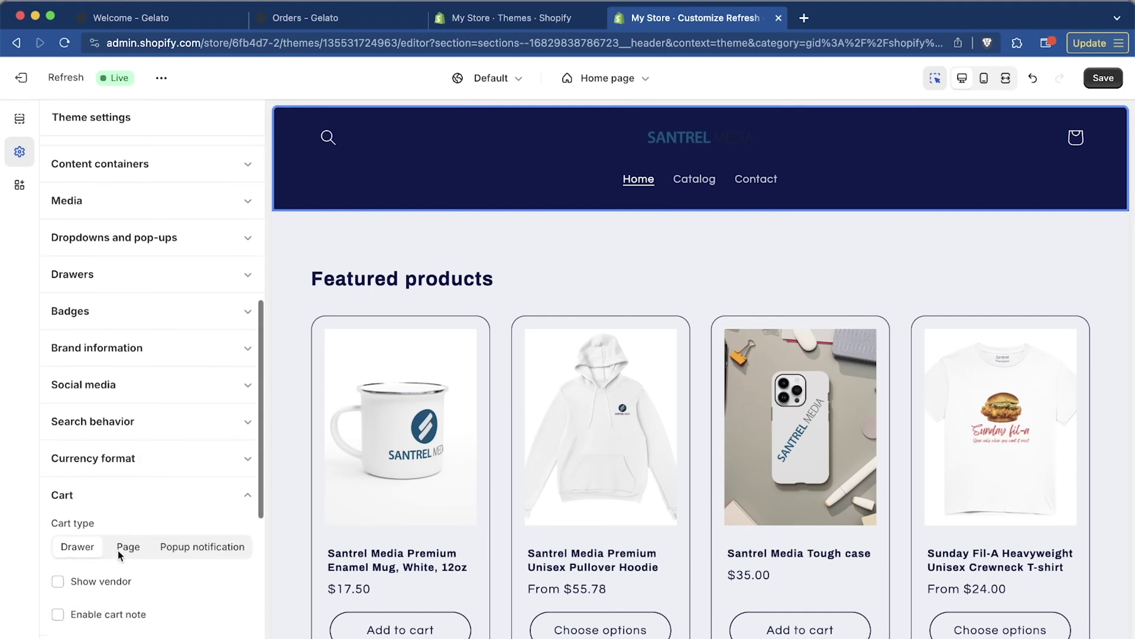
click(175, 587)
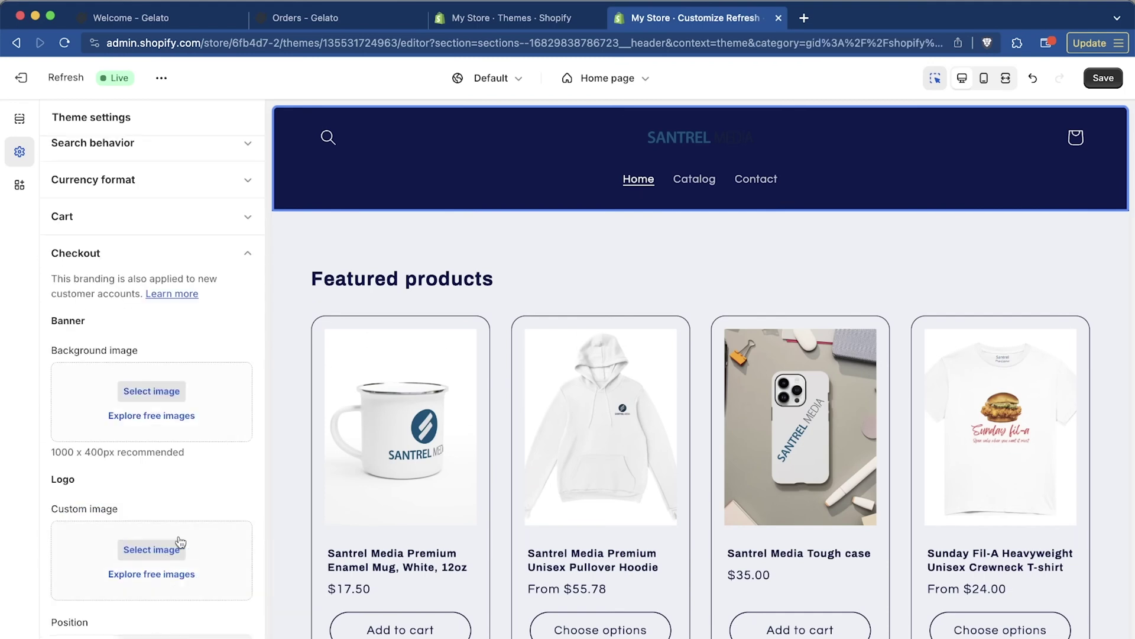
click(247, 255)
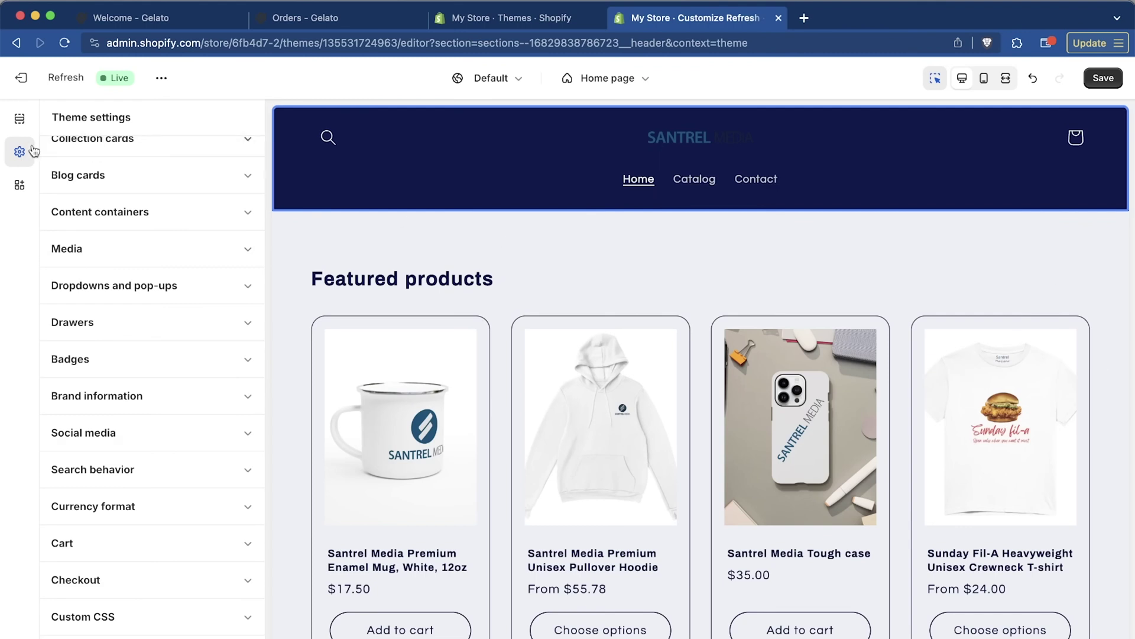
Step: Check the theme's app embeds and return to the header section's settings
click(23, 188)
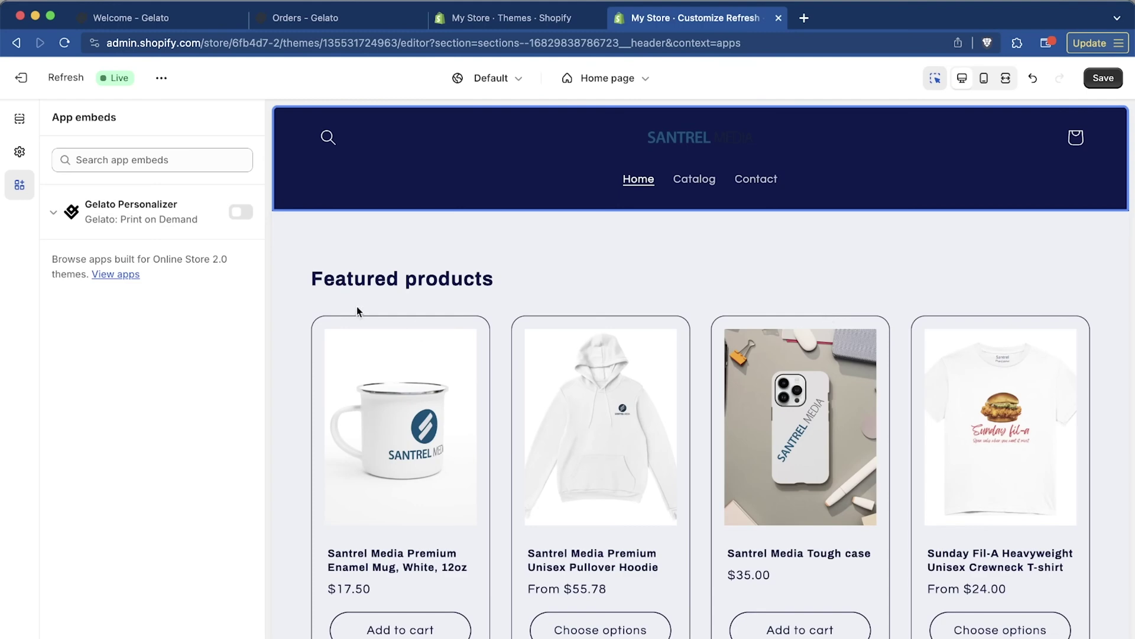
scroll(630, 472, down, 20)
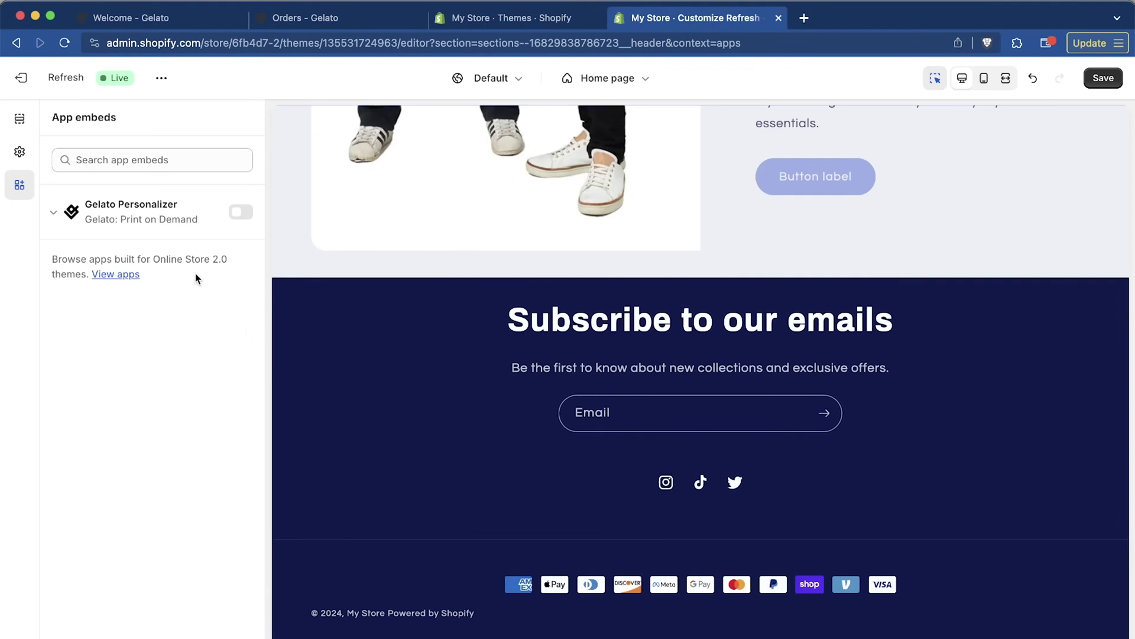
click(412, 385)
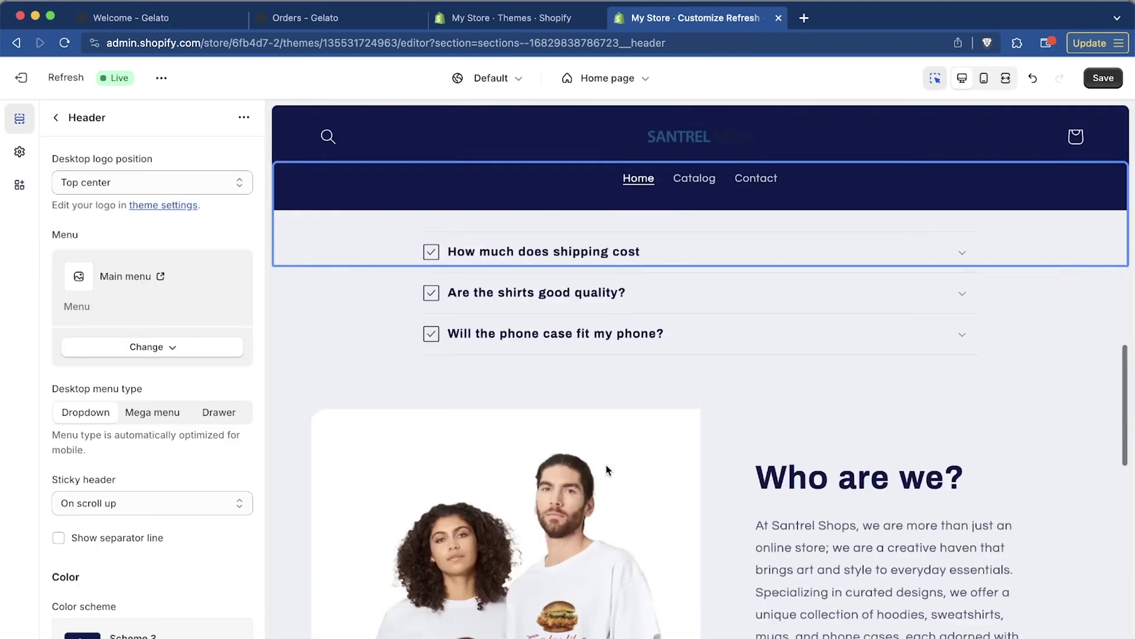
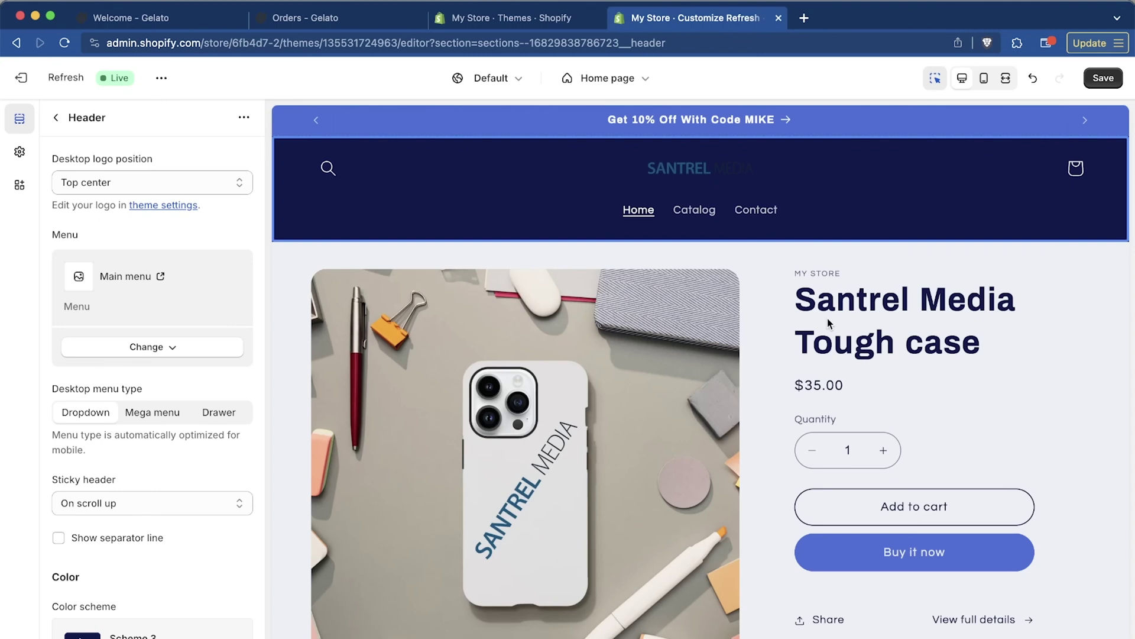
Step: Switch the home page preview to the mobile view and check how the header and featured product look
click(983, 79)
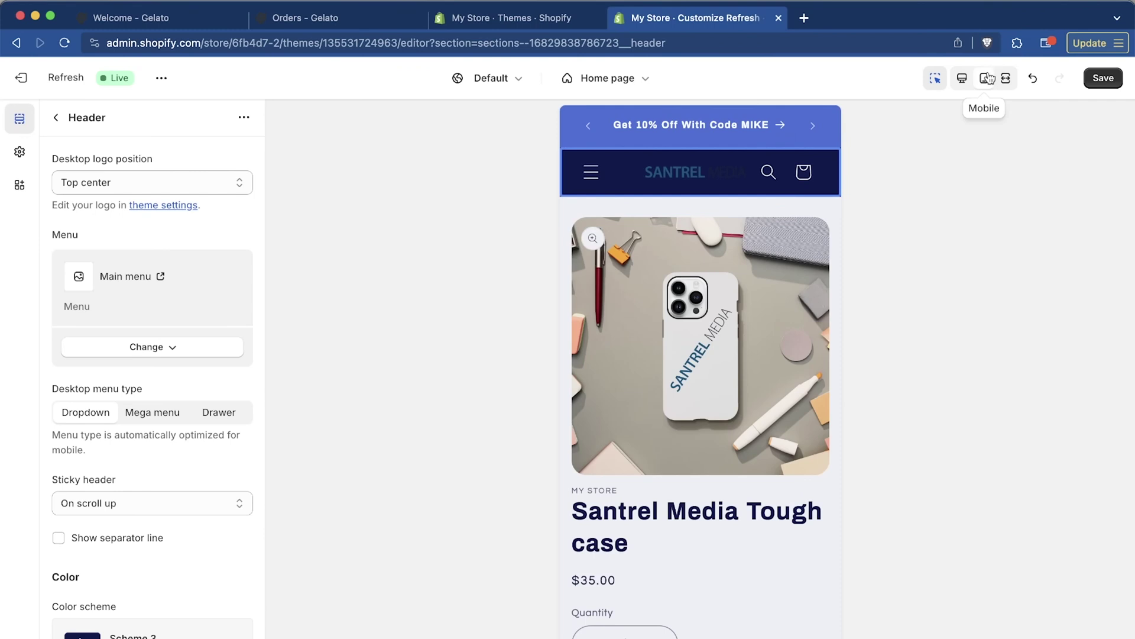
scroll(704, 355, down, 2)
scroll(703, 354, down, 5)
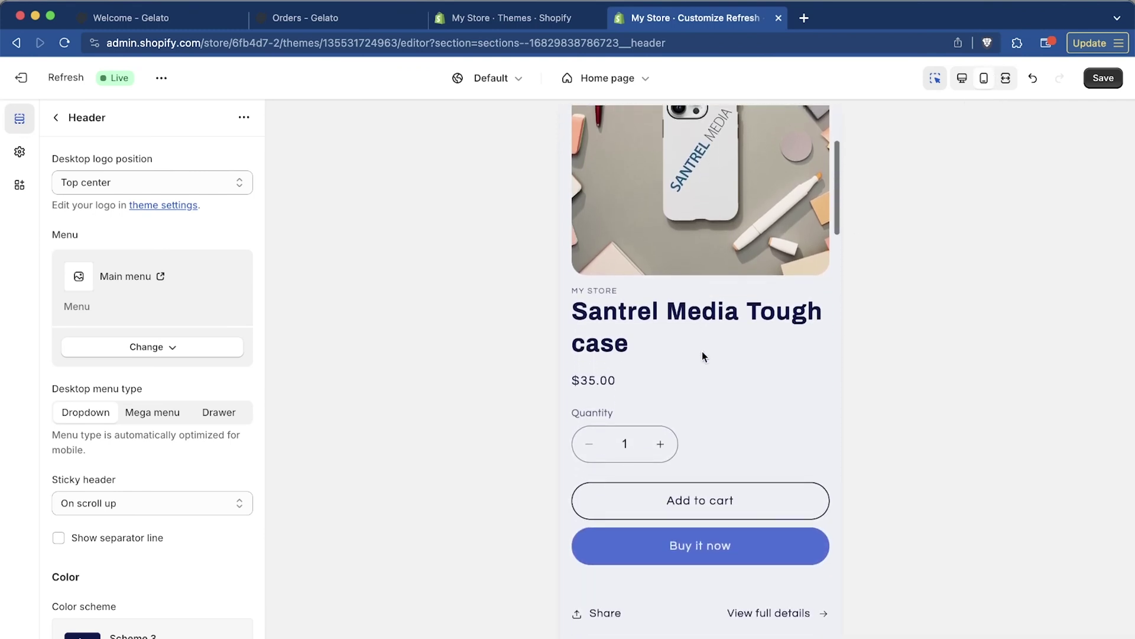
scroll(703, 356, down, 2)
scroll(702, 355, up, 1)
scroll(702, 355, up, 8)
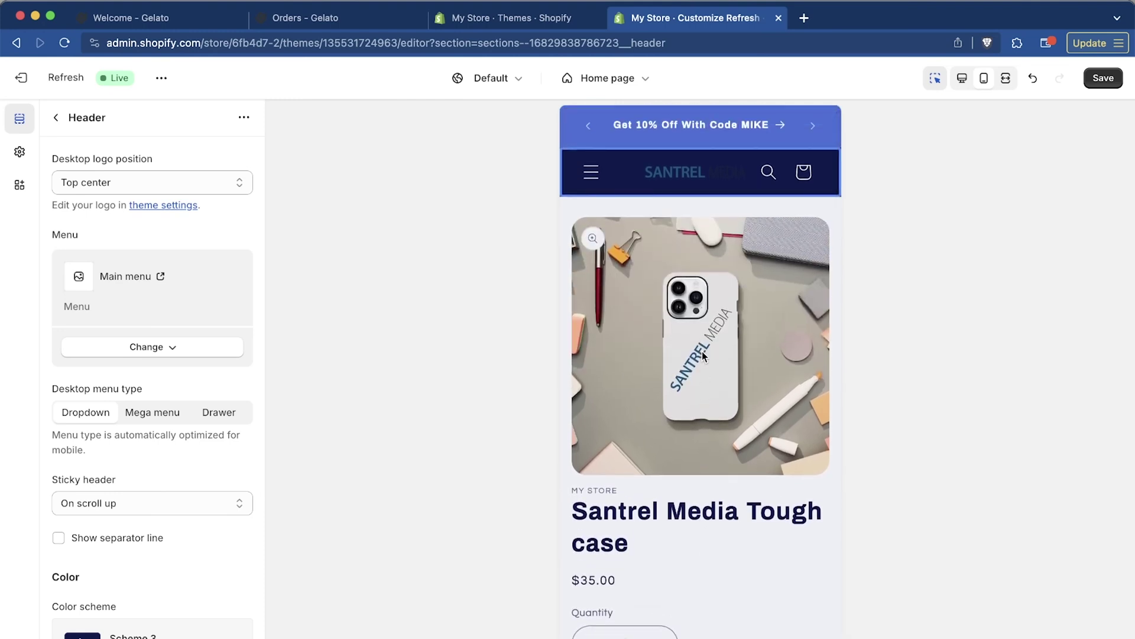
scroll(702, 355, down, 3)
scroll(701, 351, down, 2)
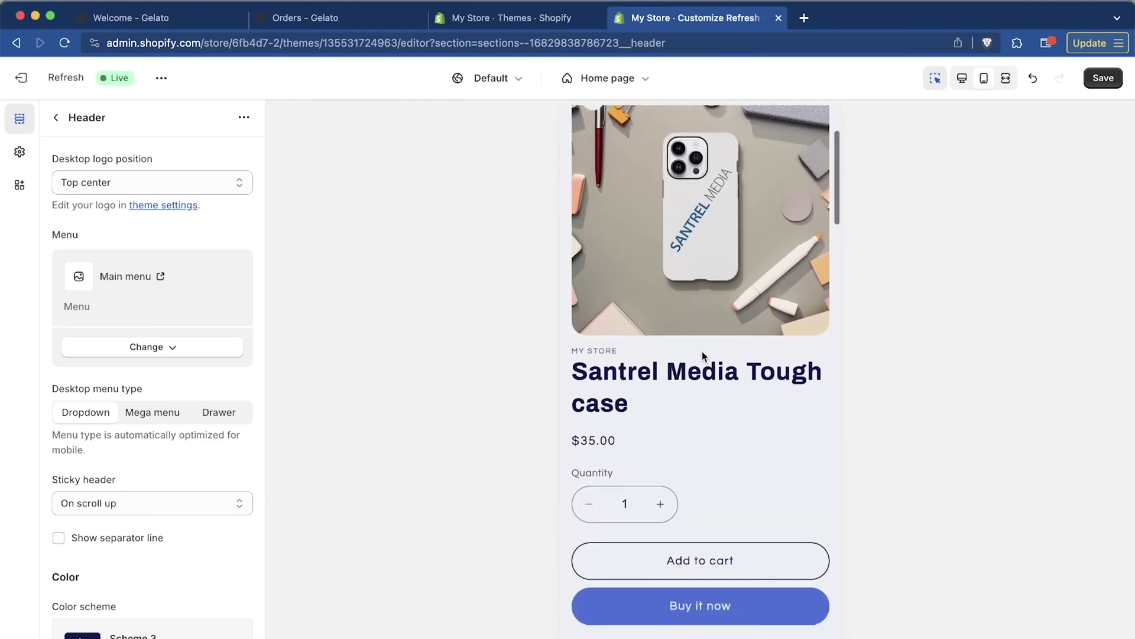
Step: Examine the rest of the home page in mobile view, from the featured products and FAQ down to the footer
scroll(723, 371, up, 2)
scroll(723, 370, down, 2)
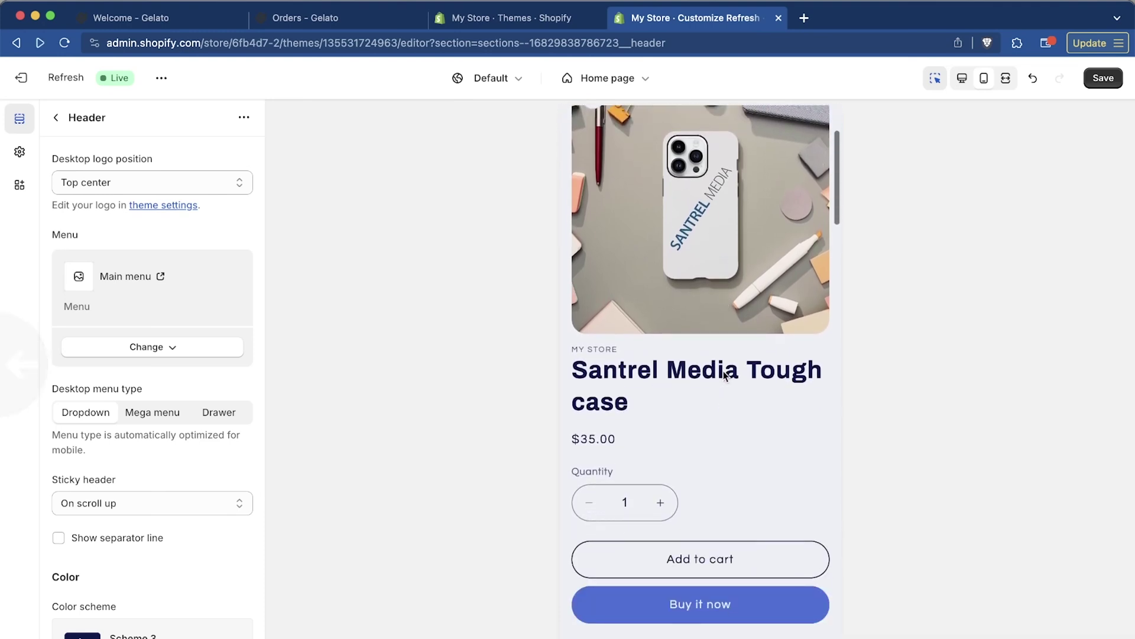
scroll(723, 371, up, 1)
scroll(723, 371, down, 10)
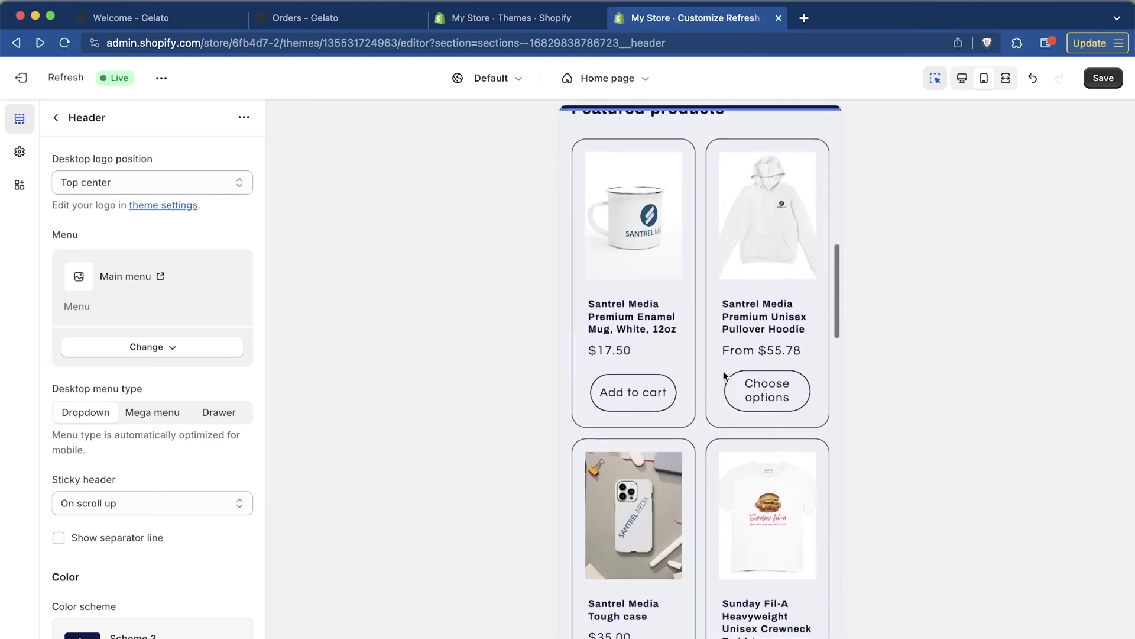
scroll(724, 374, up, 1)
scroll(724, 375, down, 10)
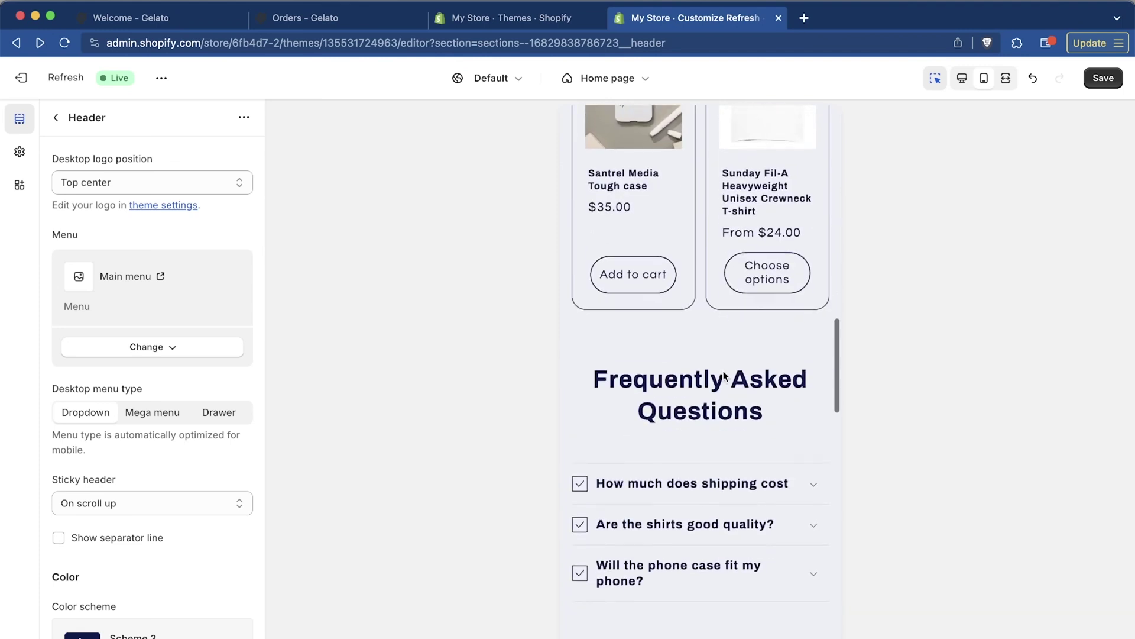
scroll(723, 373, down, 12)
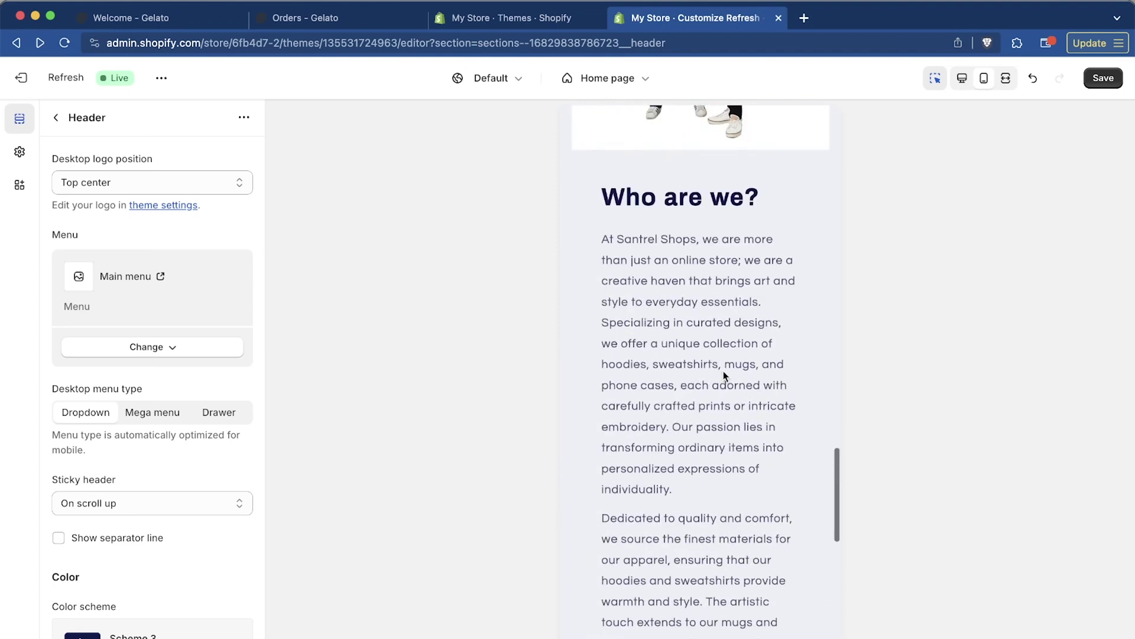
scroll(723, 371, down, 8)
scroll(723, 370, up, 5)
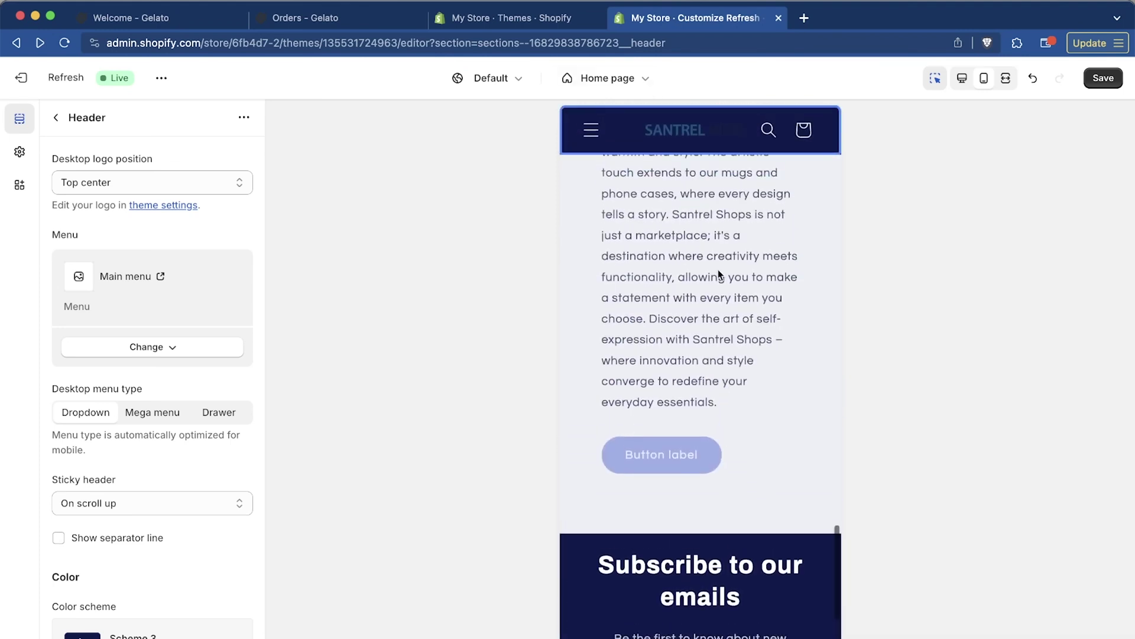
scroll(726, 340, up, 1)
scroll(725, 340, down, 7)
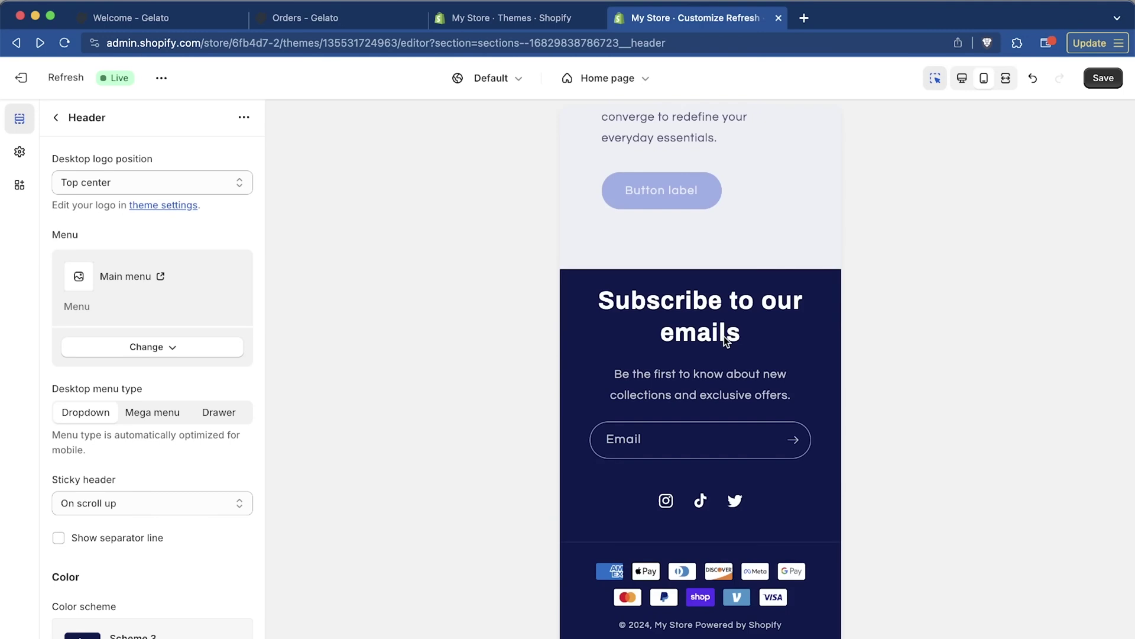
scroll(726, 381, up, 15)
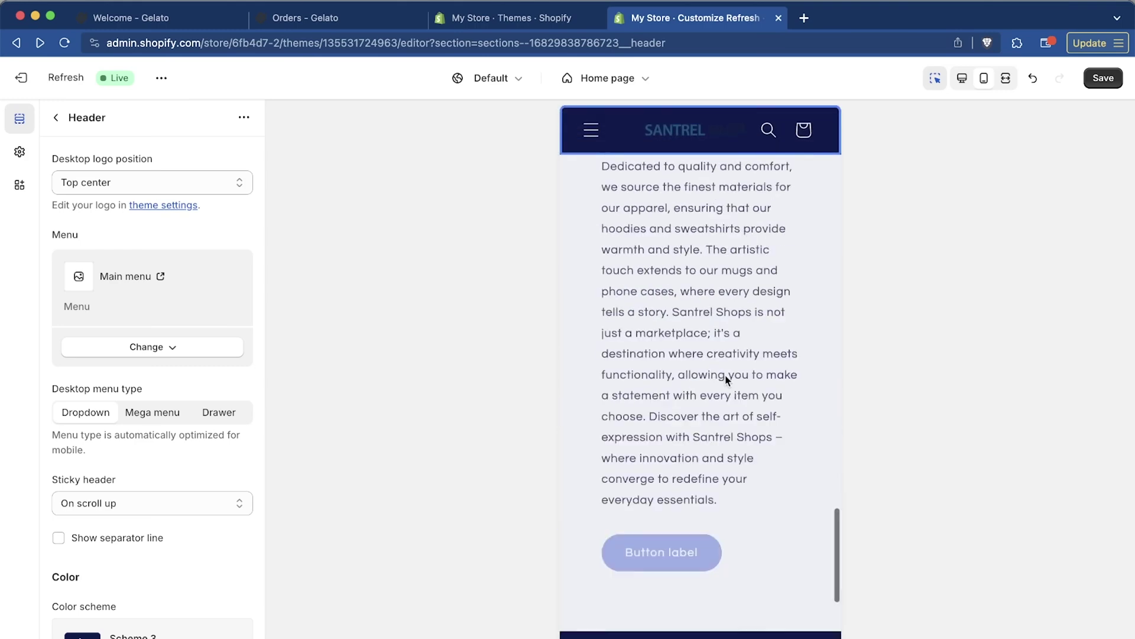
scroll(727, 380, up, 5)
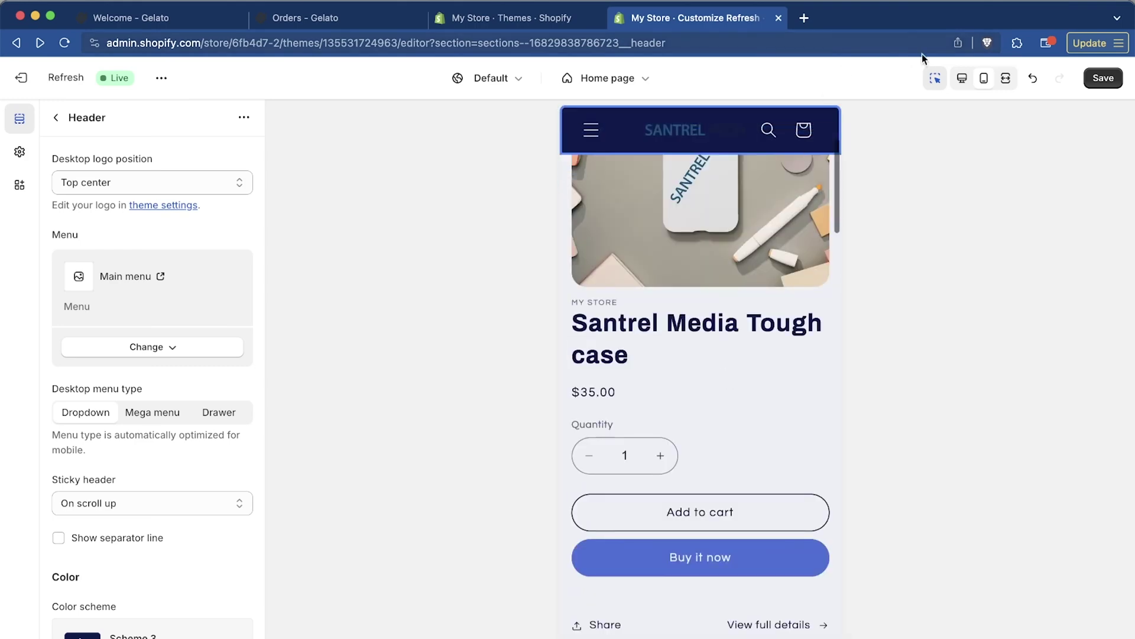
Step: Check the home page in the full-width and desktop previews and save the theme
click(1006, 79)
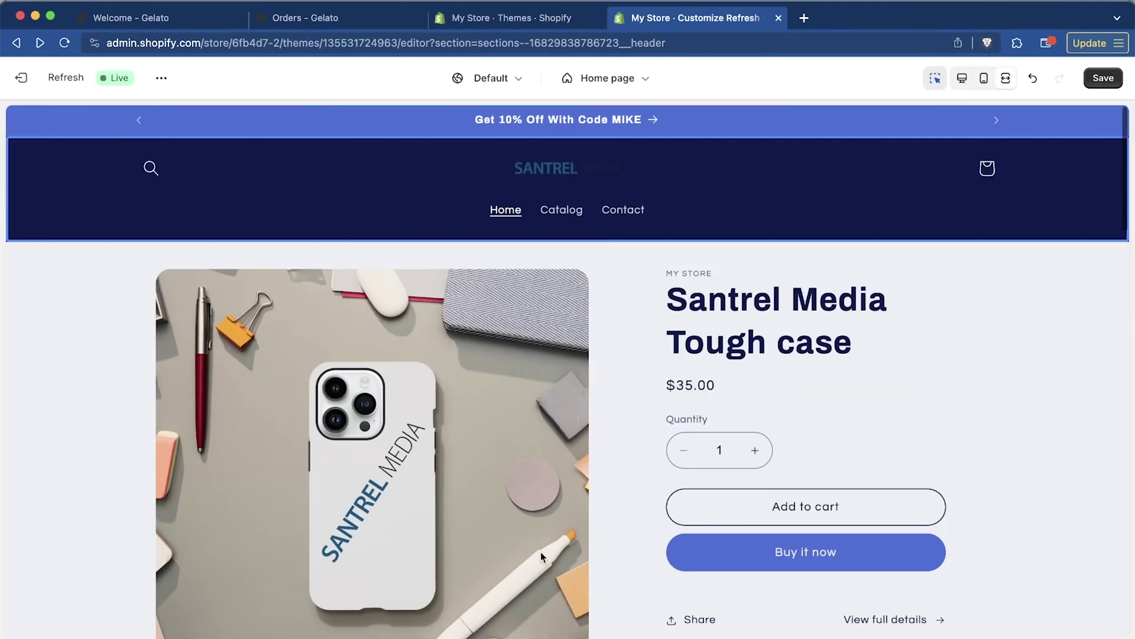
scroll(541, 551, down, 12)
scroll(541, 564, up, 15)
click(962, 78)
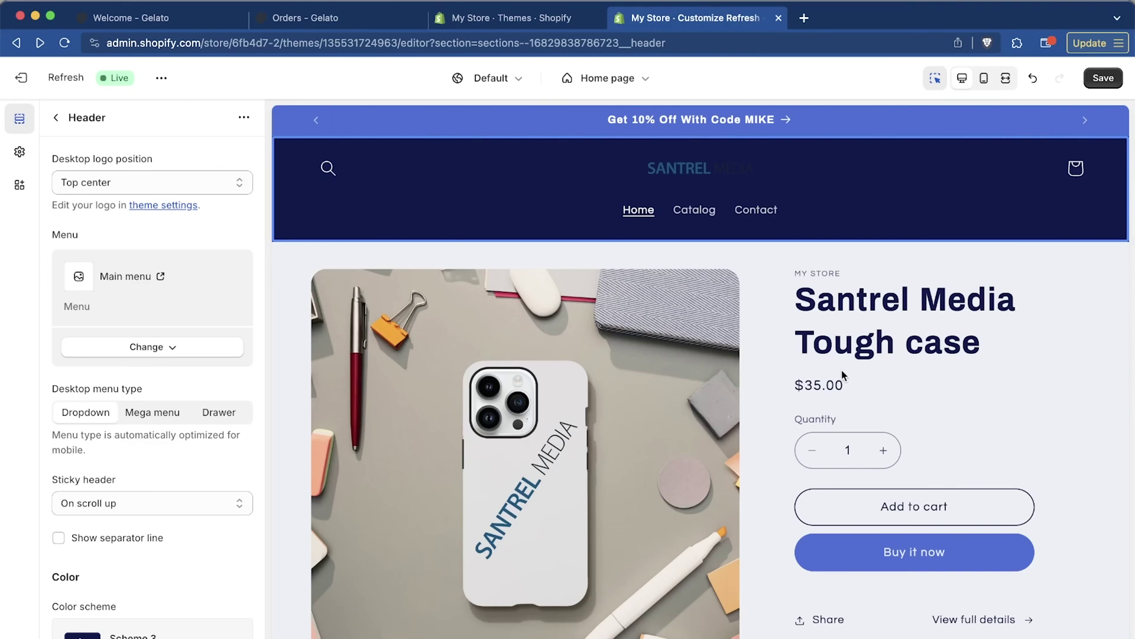
scroll(842, 370, down, 15)
scroll(842, 370, down, 5)
scroll(842, 370, up, 20)
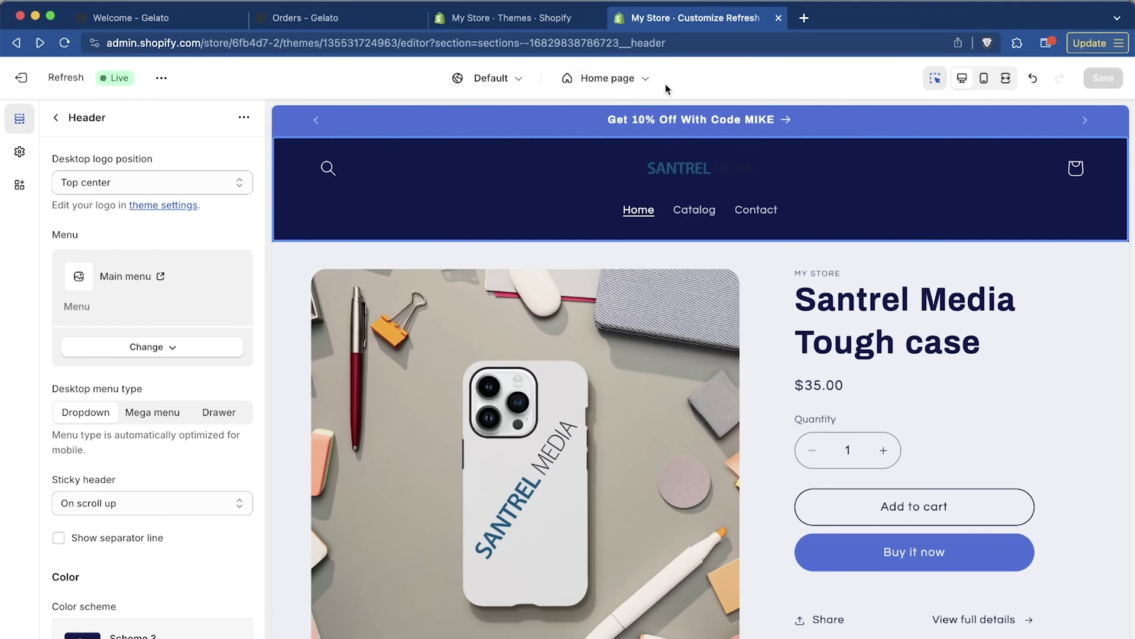
Step: Look through the store's page templates, open the Default product template and review the enamel mug's product page
click(643, 85)
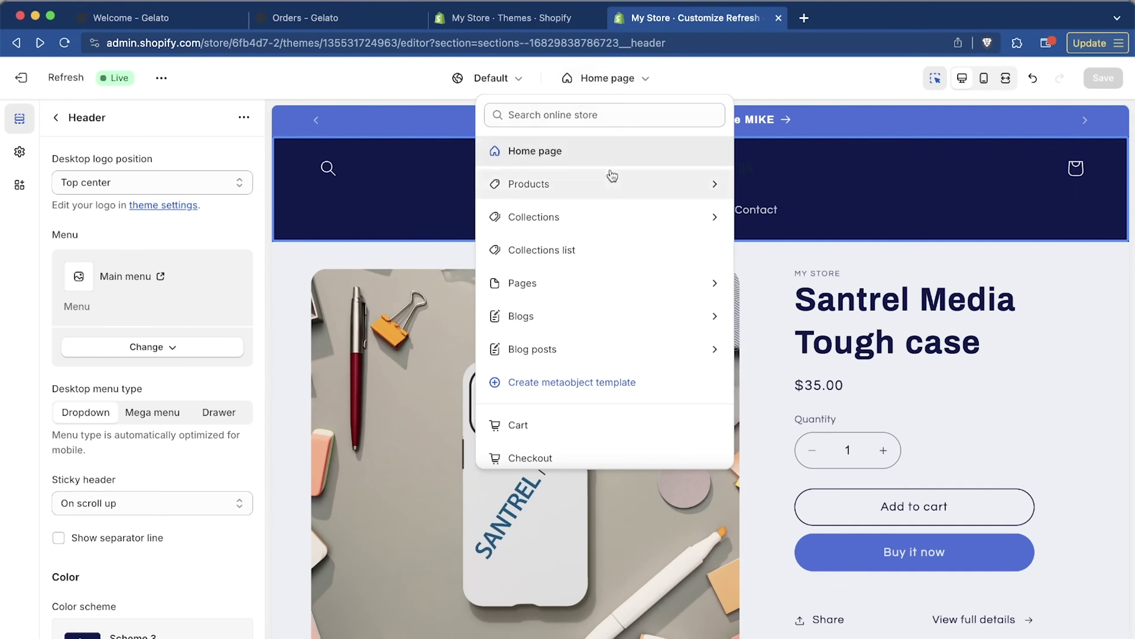
scroll(606, 325, down, 3)
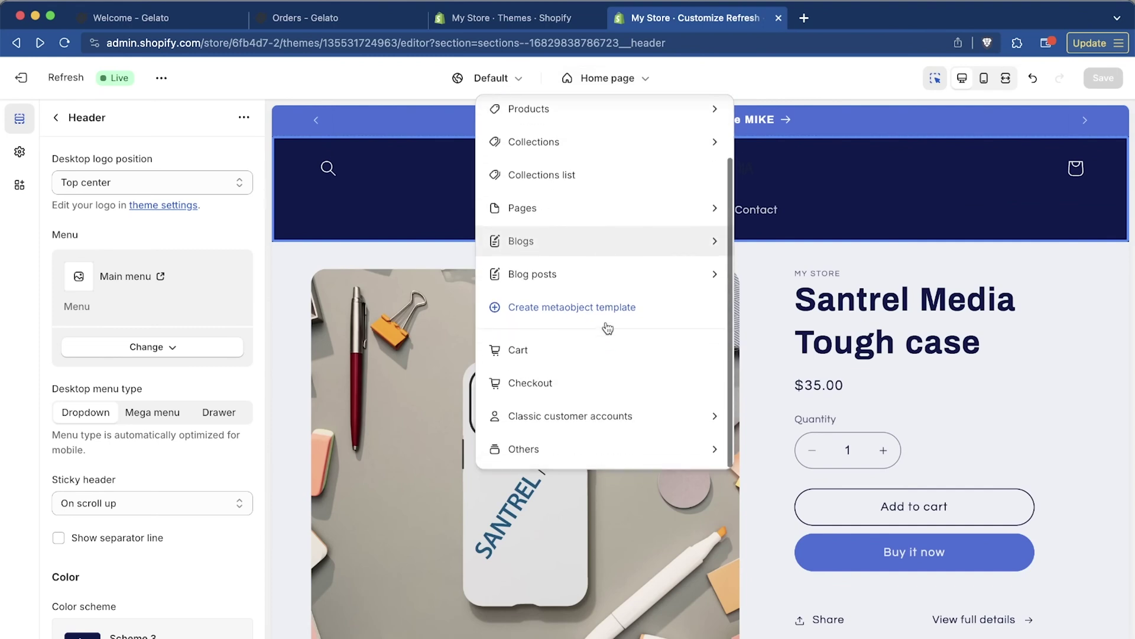
scroll(606, 325, up, 3)
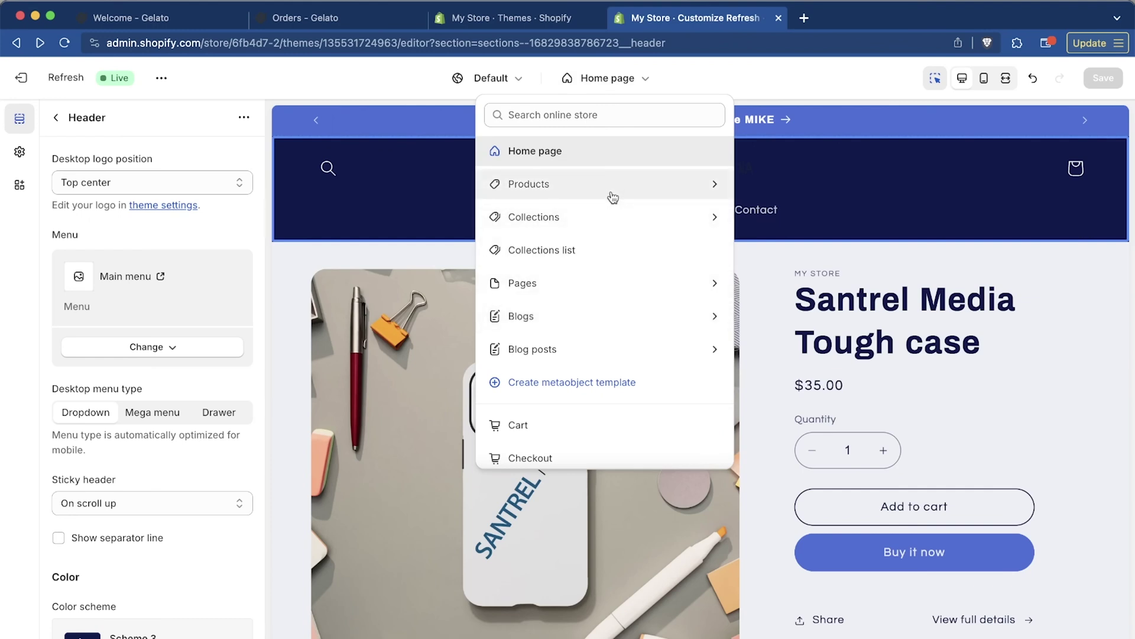
scroll(599, 370, down, 3)
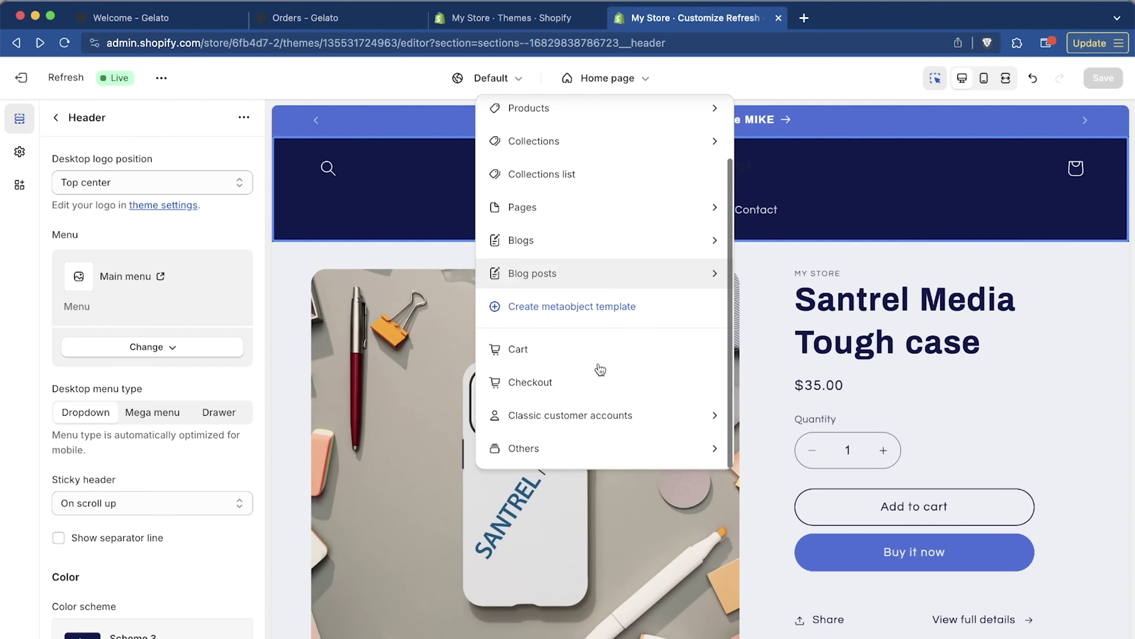
scroll(591, 383, up, 3)
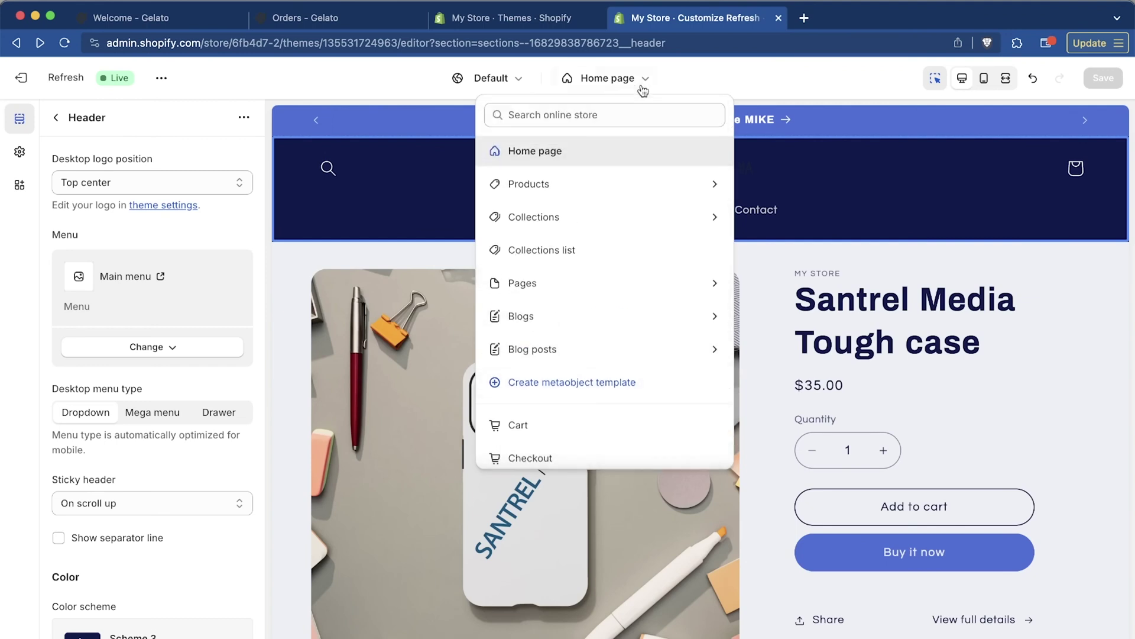
click(611, 188)
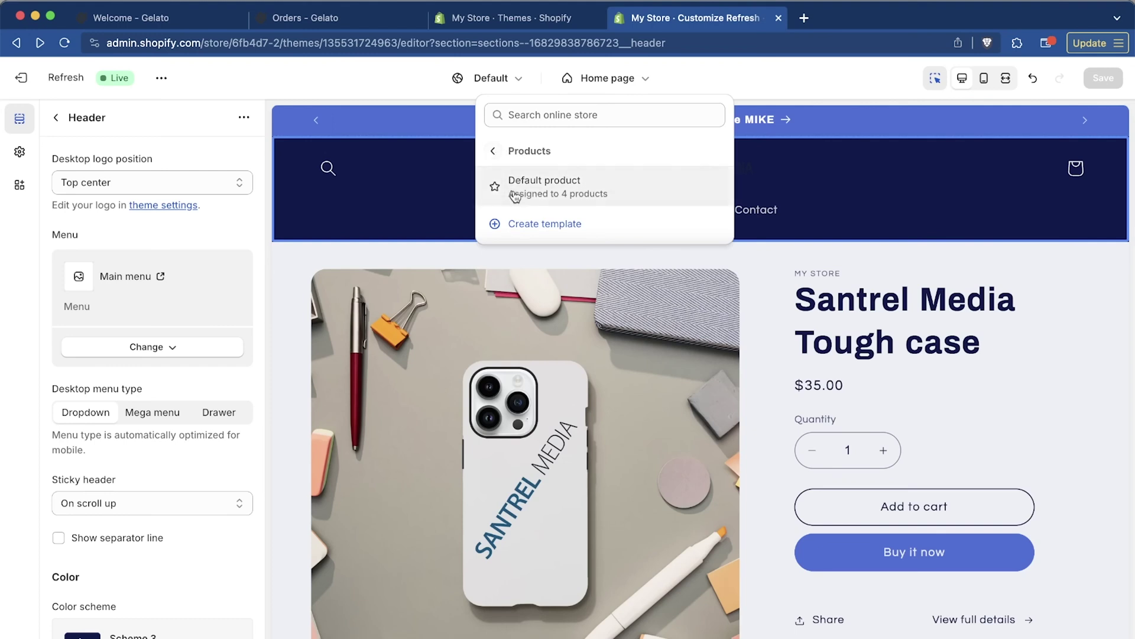
click(535, 190)
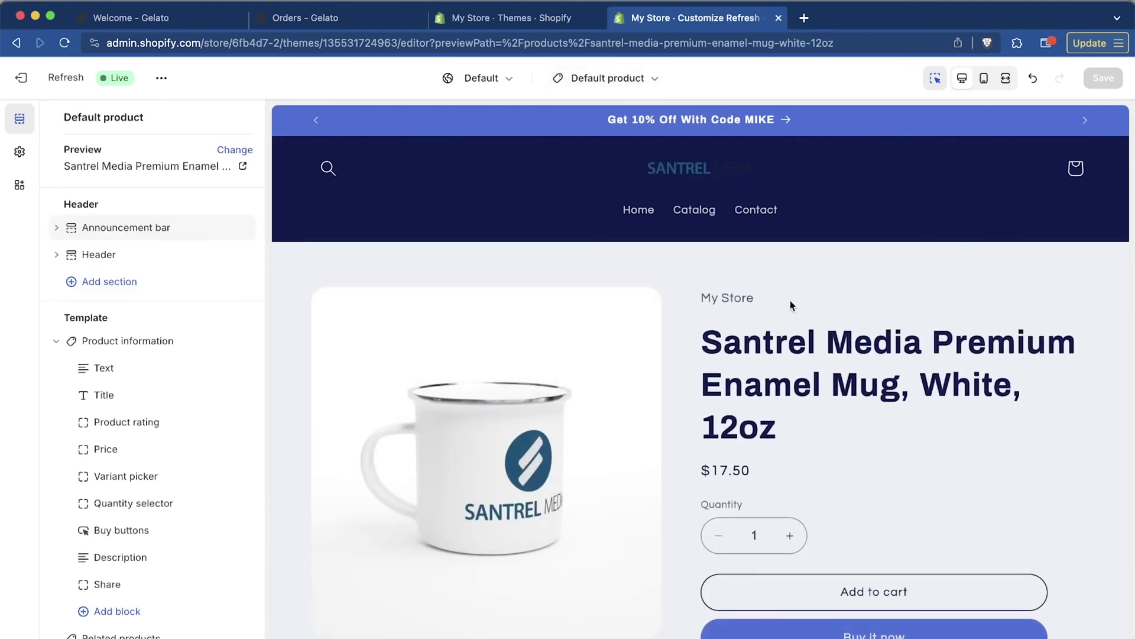
scroll(792, 304, down, 6)
scroll(792, 304, down, 10)
scroll(793, 304, up, 15)
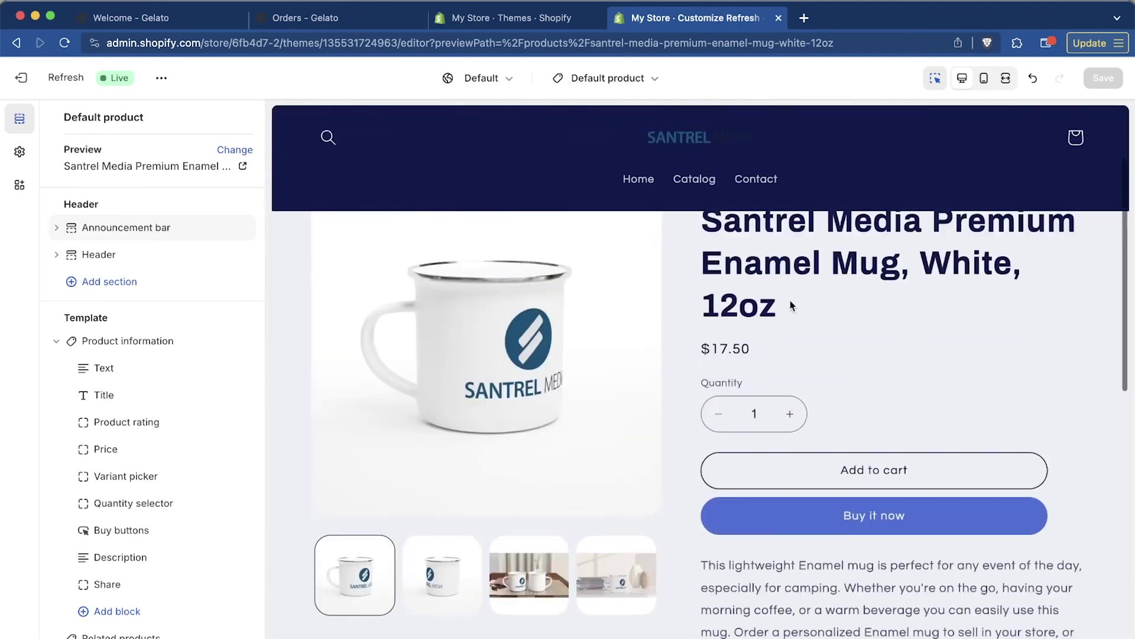
scroll(792, 304, down, 3)
scroll(792, 305, down, 5)
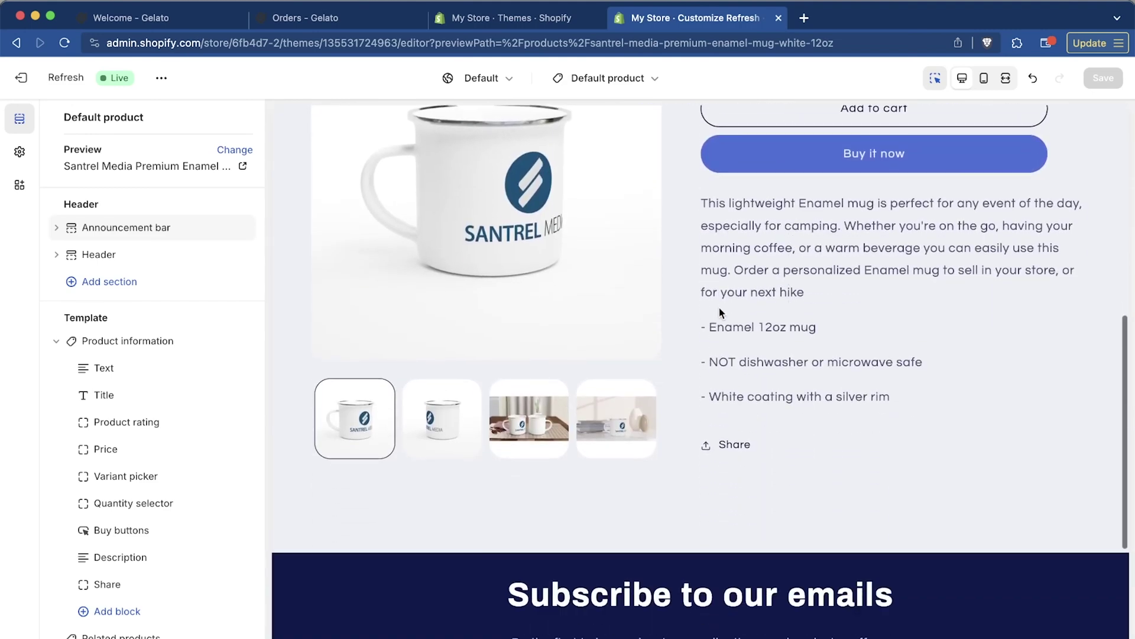
Step: Add a Featured collection section to the product template and have it show the Home page collection
scroll(99, 393, down, 3)
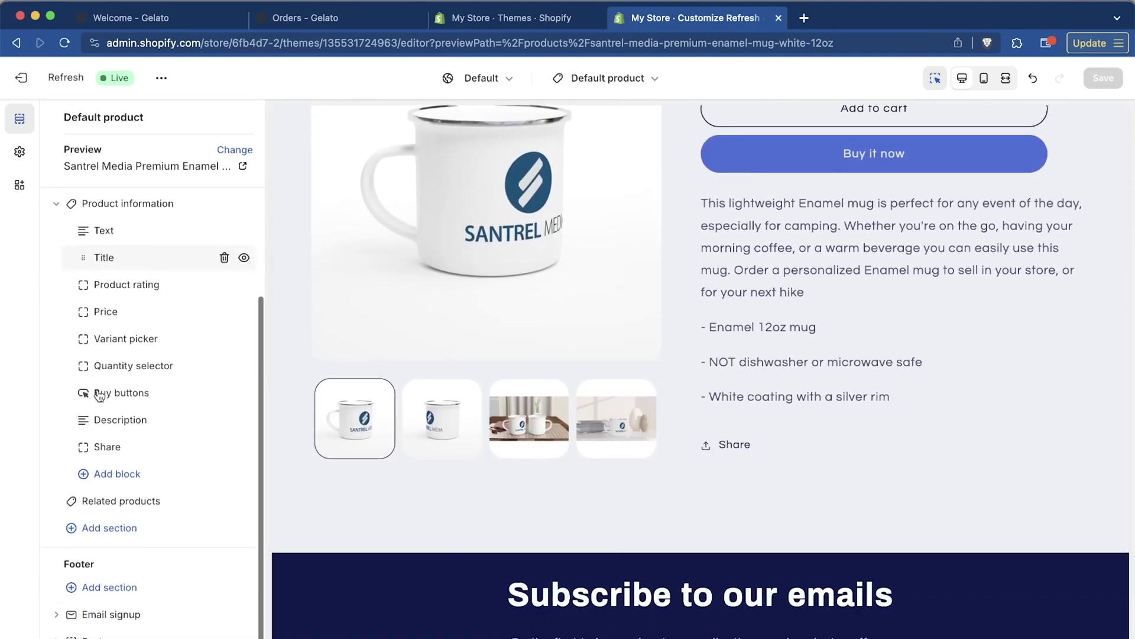
click(121, 530)
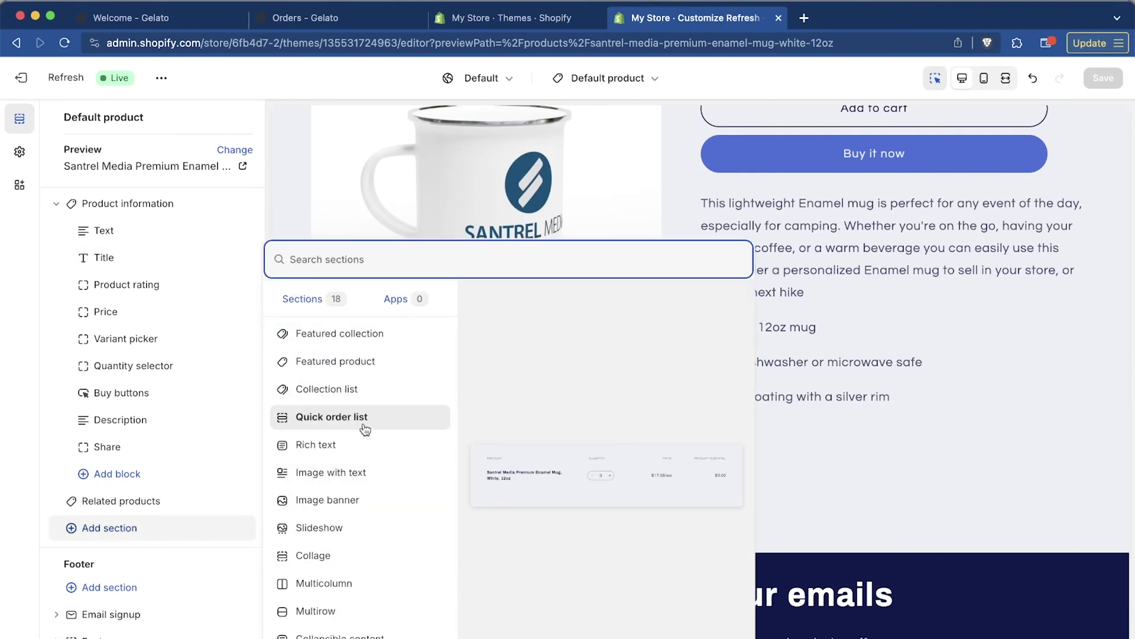
click(361, 346)
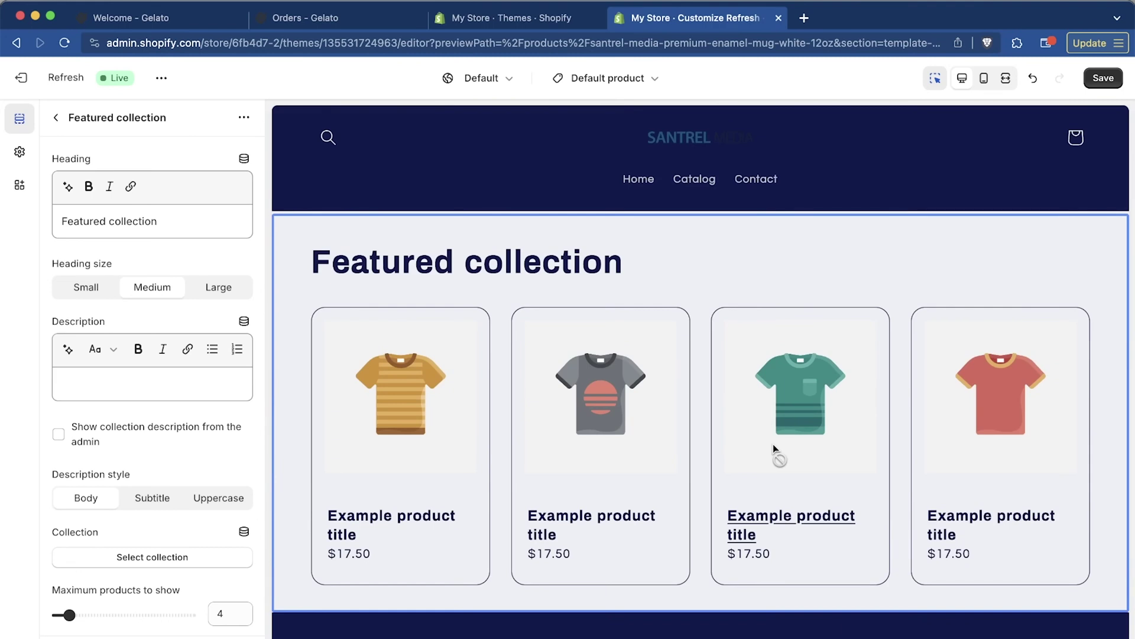
click(151, 556)
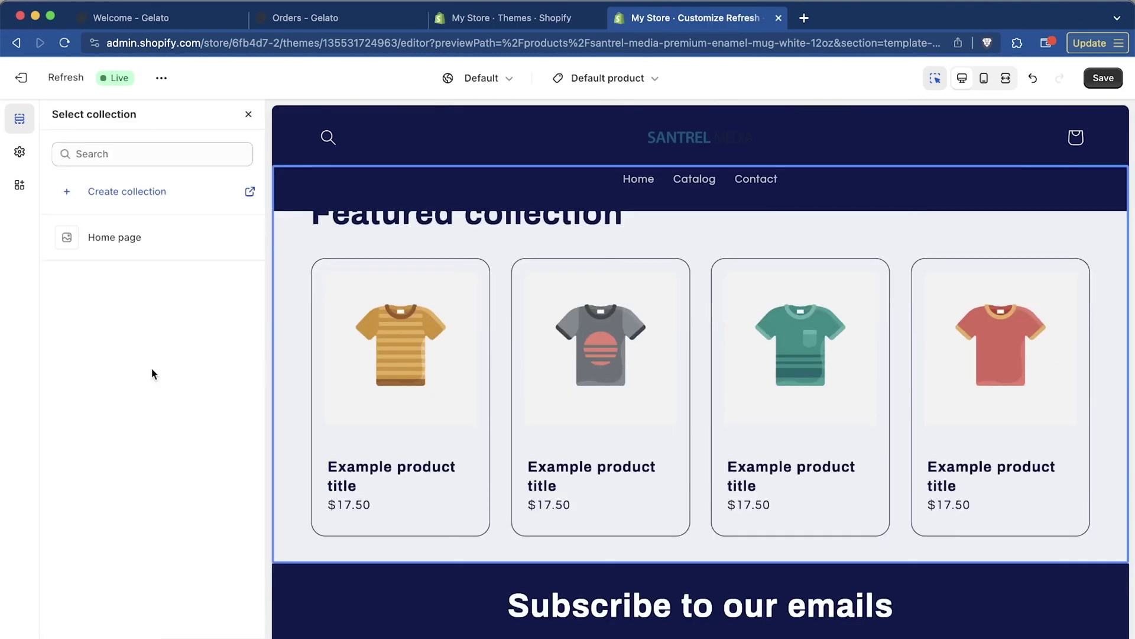
click(106, 248)
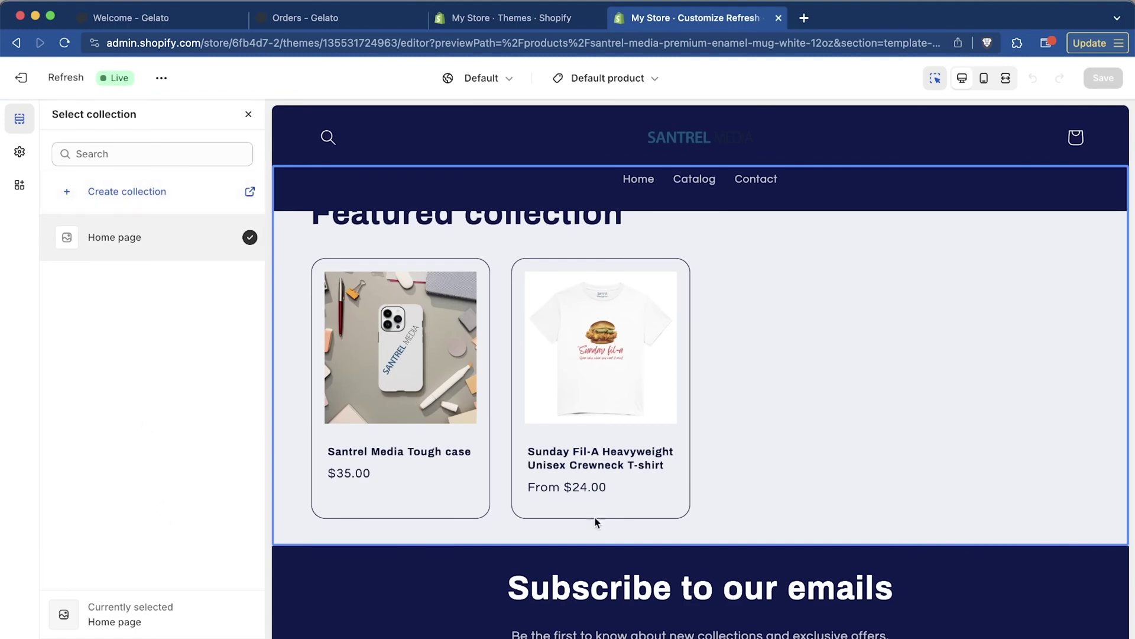
scroll(819, 477, up, 1)
scroll(819, 478, up, 6)
scroll(820, 478, down, 2)
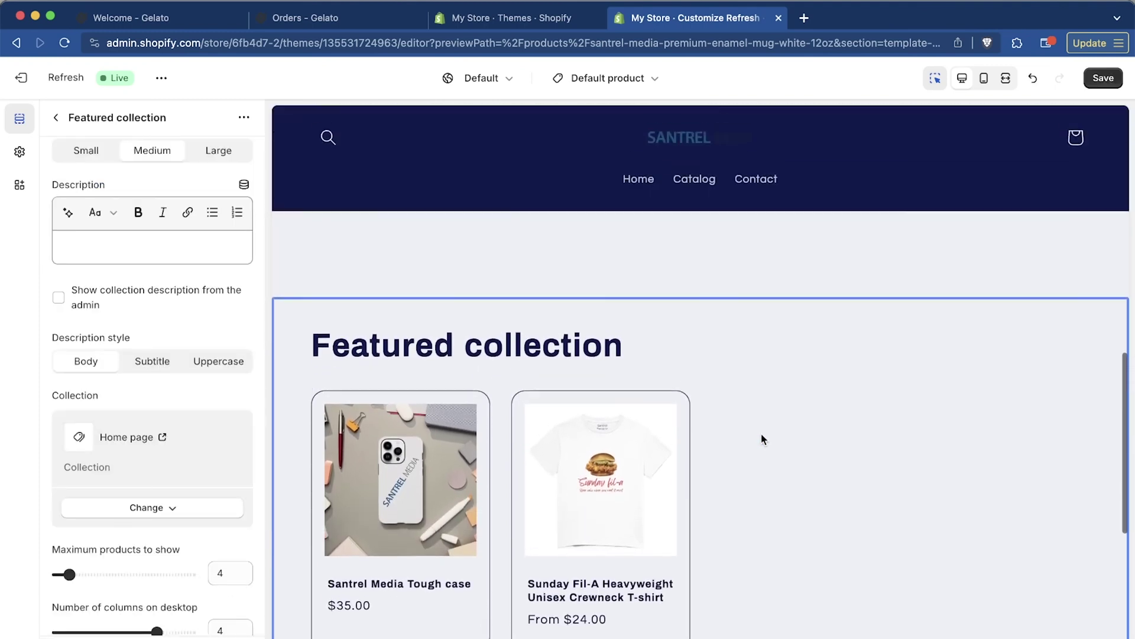
scroll(761, 437, up, 7)
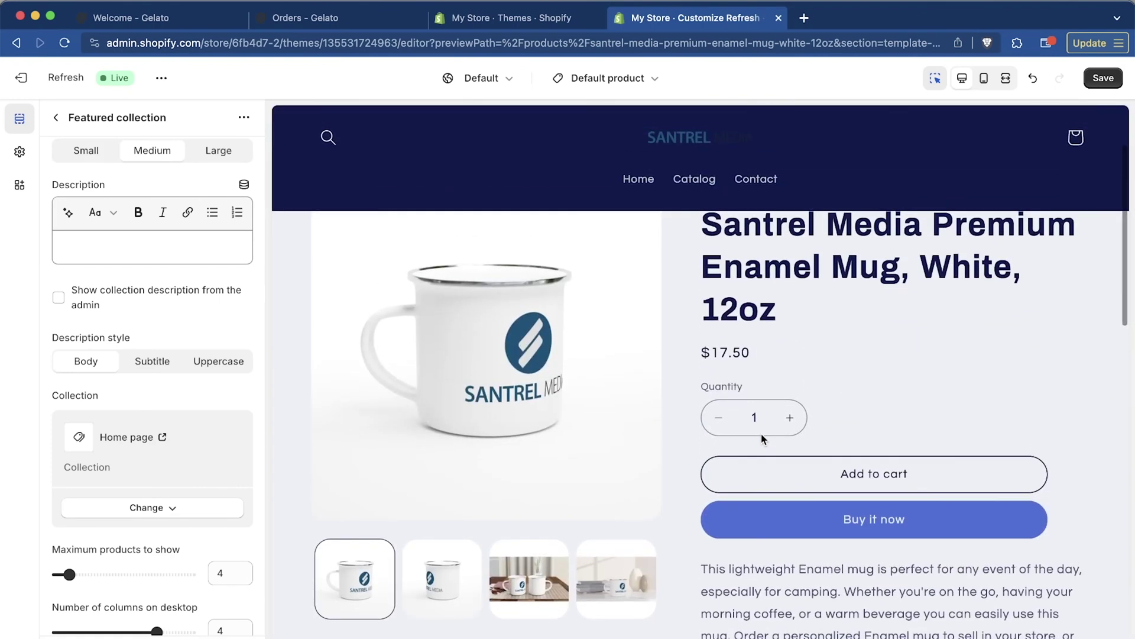
Step: Save the product template changes and exit the theme editor
click(607, 78)
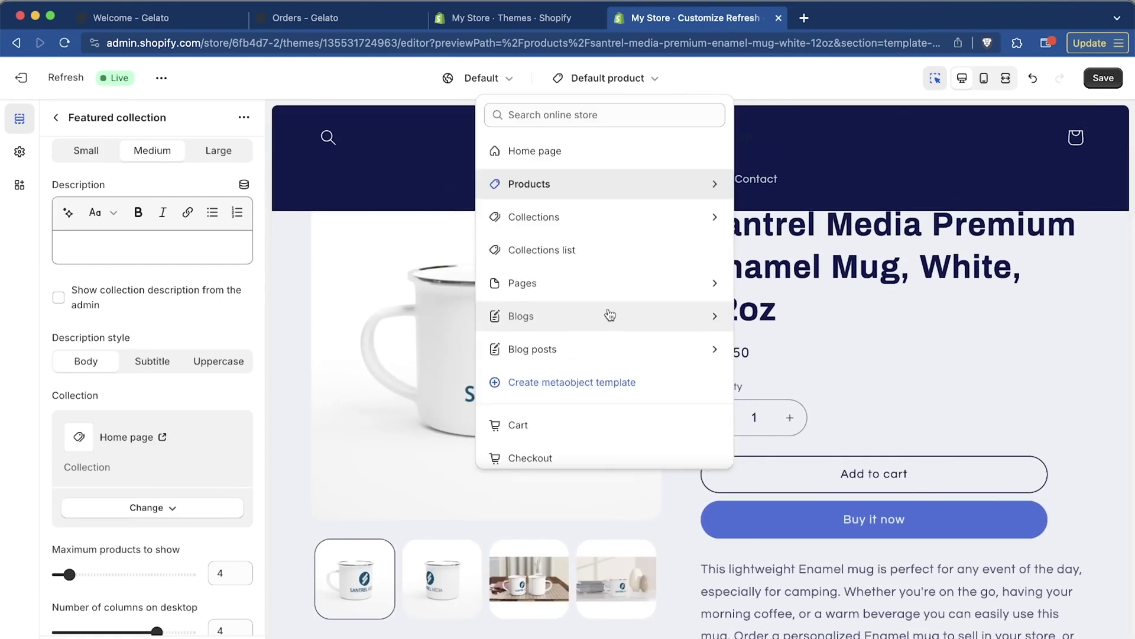
scroll(610, 314, down, 2)
scroll(609, 314, up, 2)
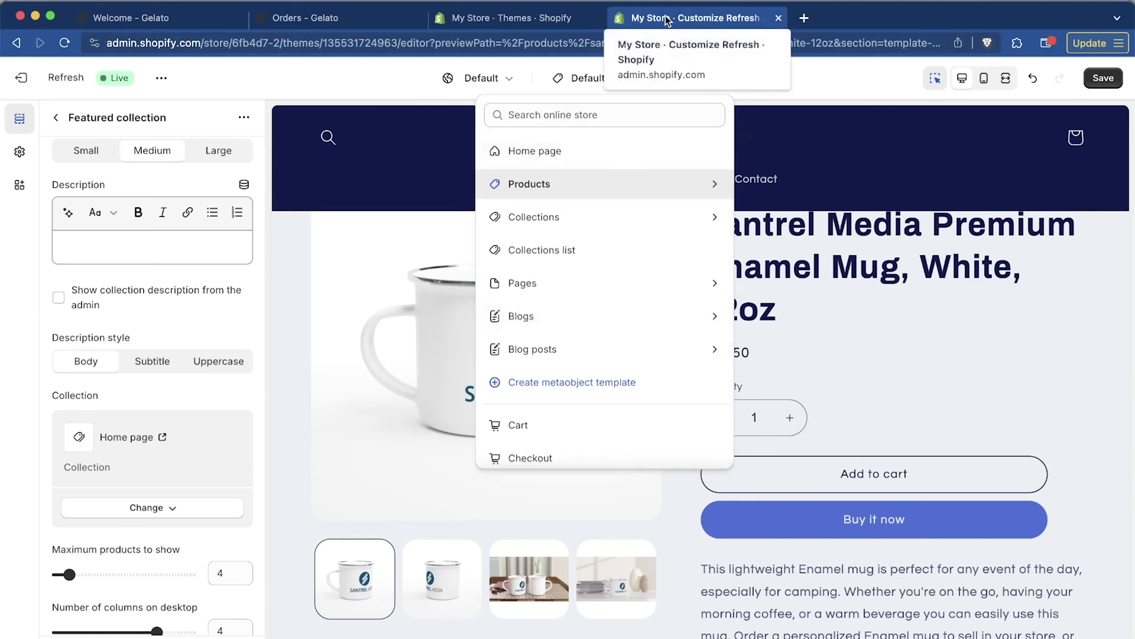
click(1104, 78)
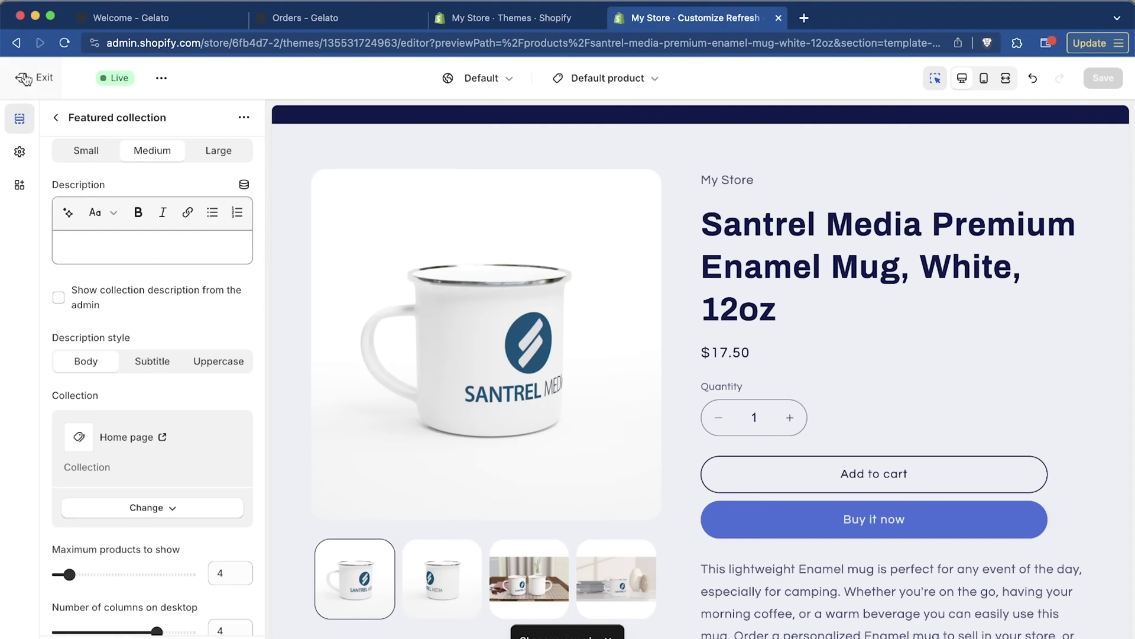
click(24, 79)
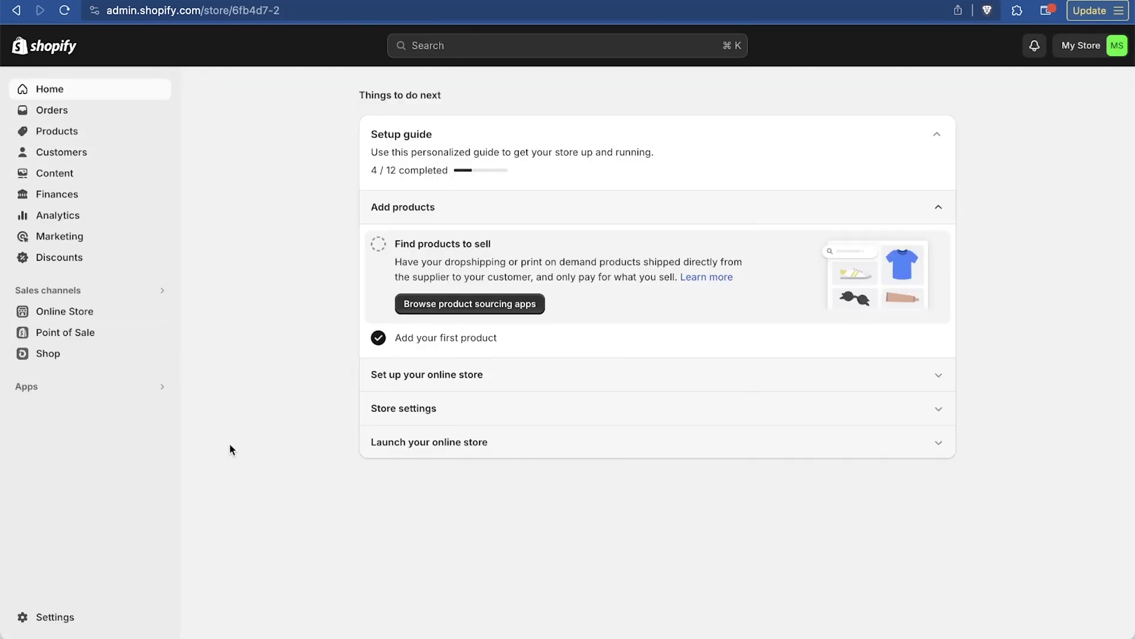
Step: Change the store name in the store details profile to Santrel Shop and save it
click(58, 616)
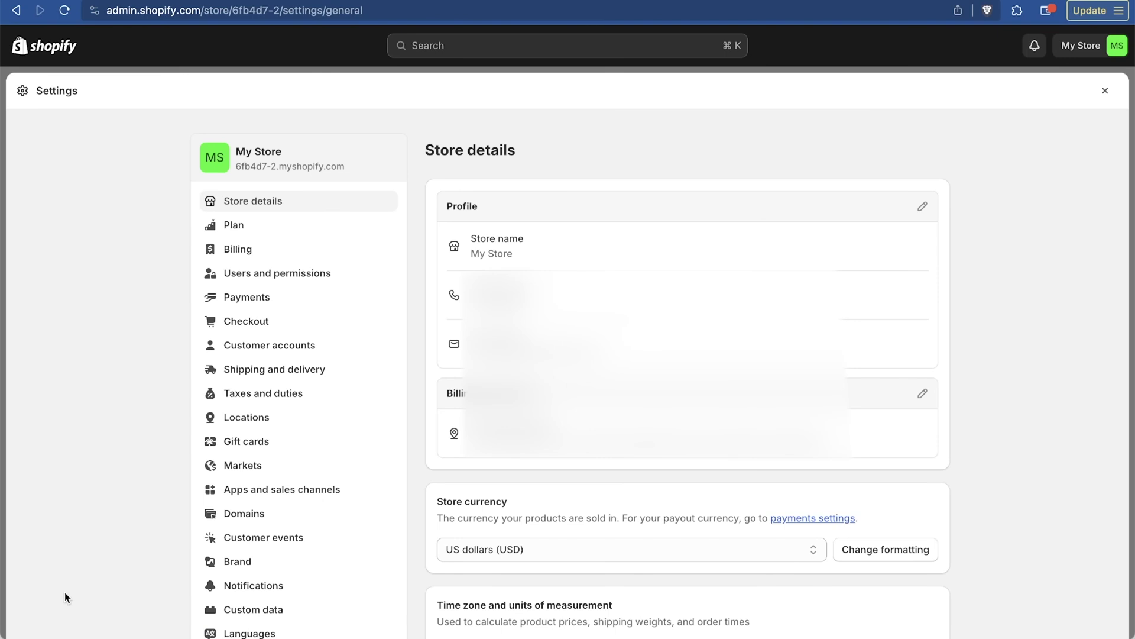
click(924, 207)
click(464, 300)
triple_click(464, 300)
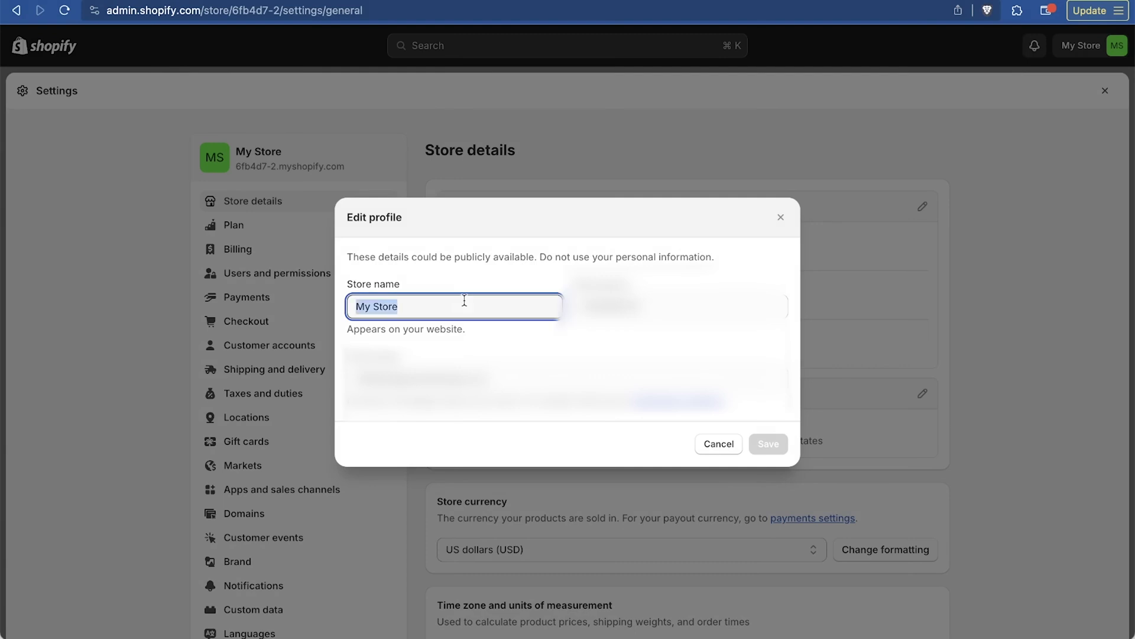
text(Santrel Shop)
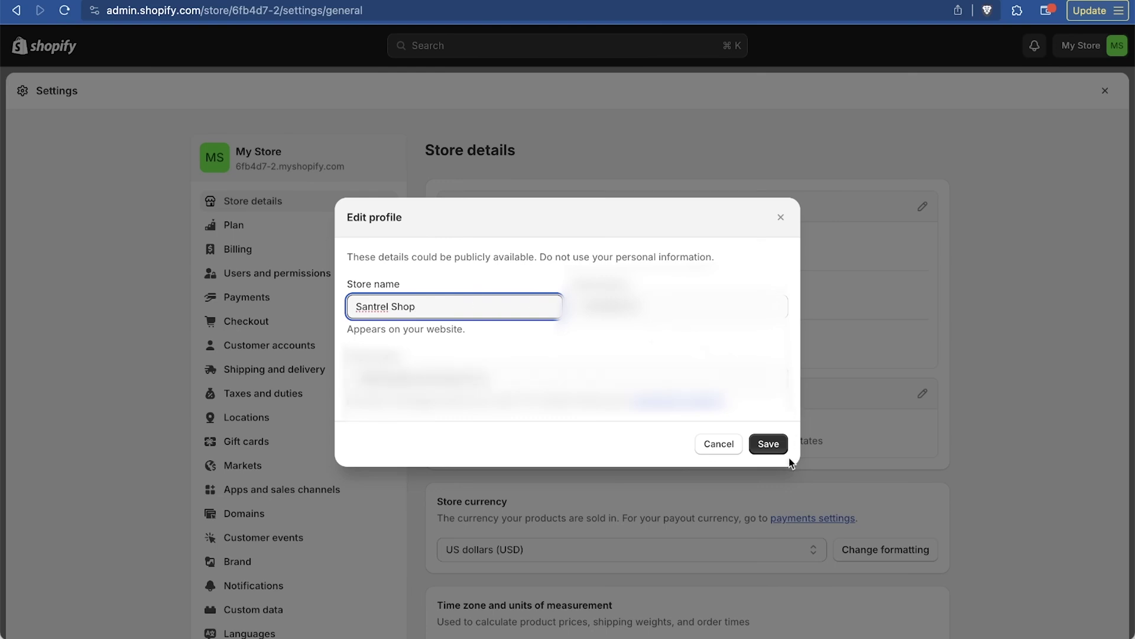
click(772, 447)
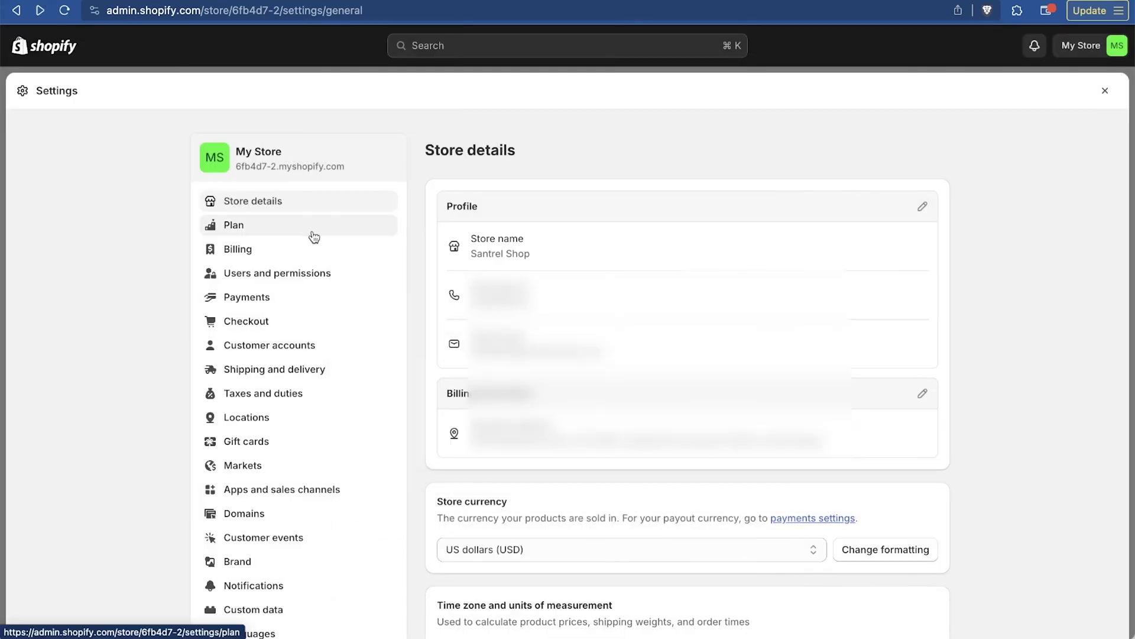
Step: Review the store's user permissions, including the store owner, staff and collaborator request settings
click(309, 278)
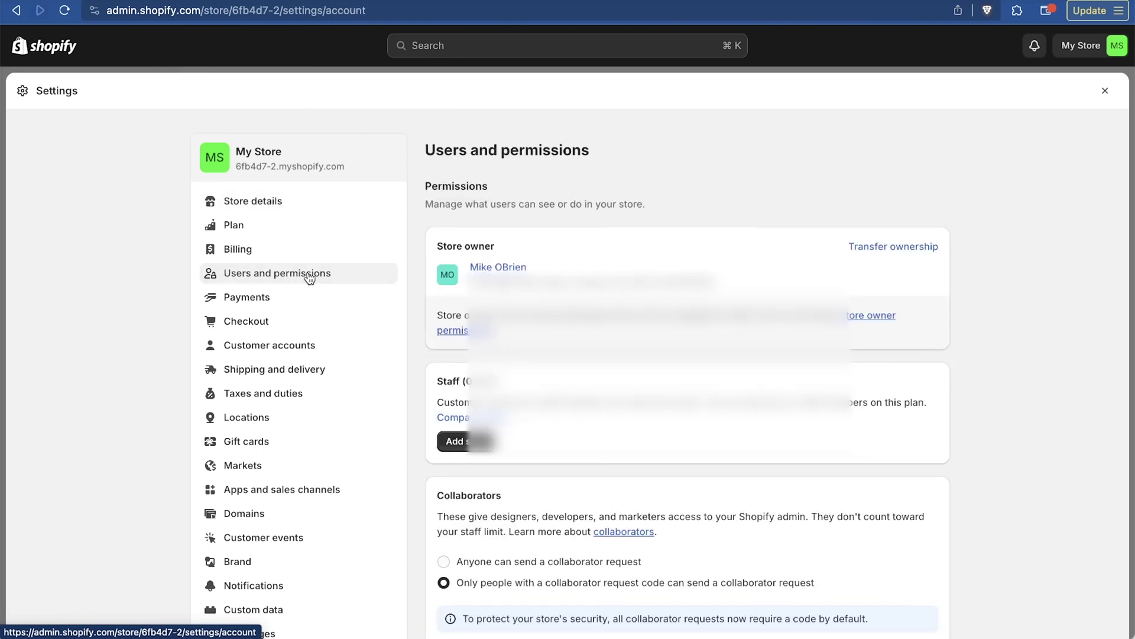
scroll(1008, 379, down, 2)
scroll(1008, 379, down, 3)
scroll(1005, 376, up, 2)
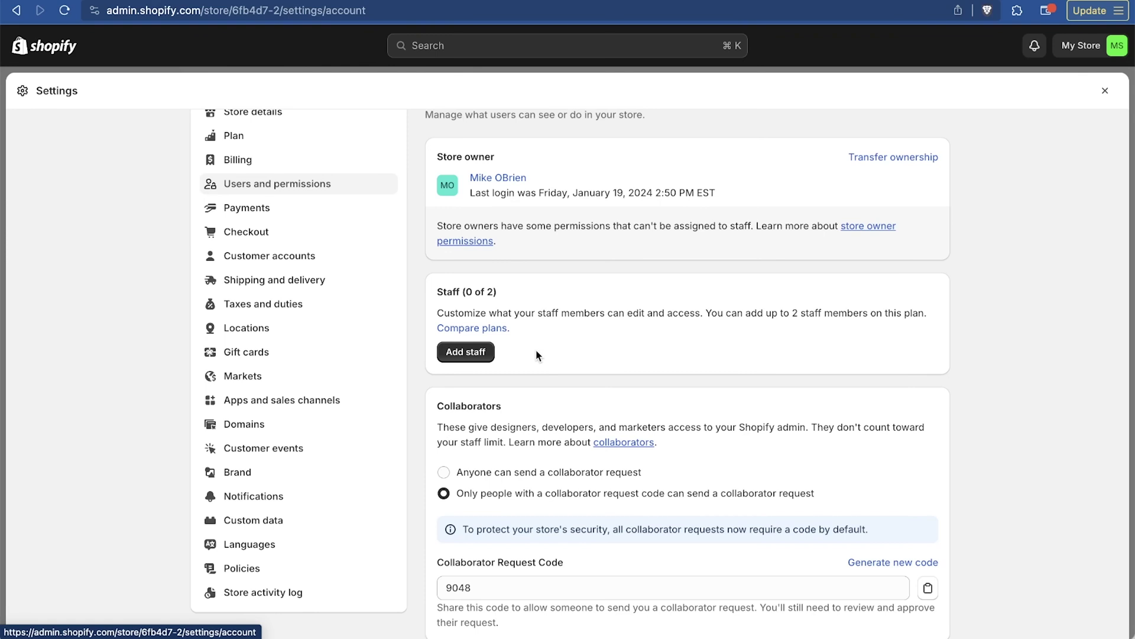
Step: Review the store's payment methods, open the Shopify Payments account setup and begin submitting the business details
click(307, 215)
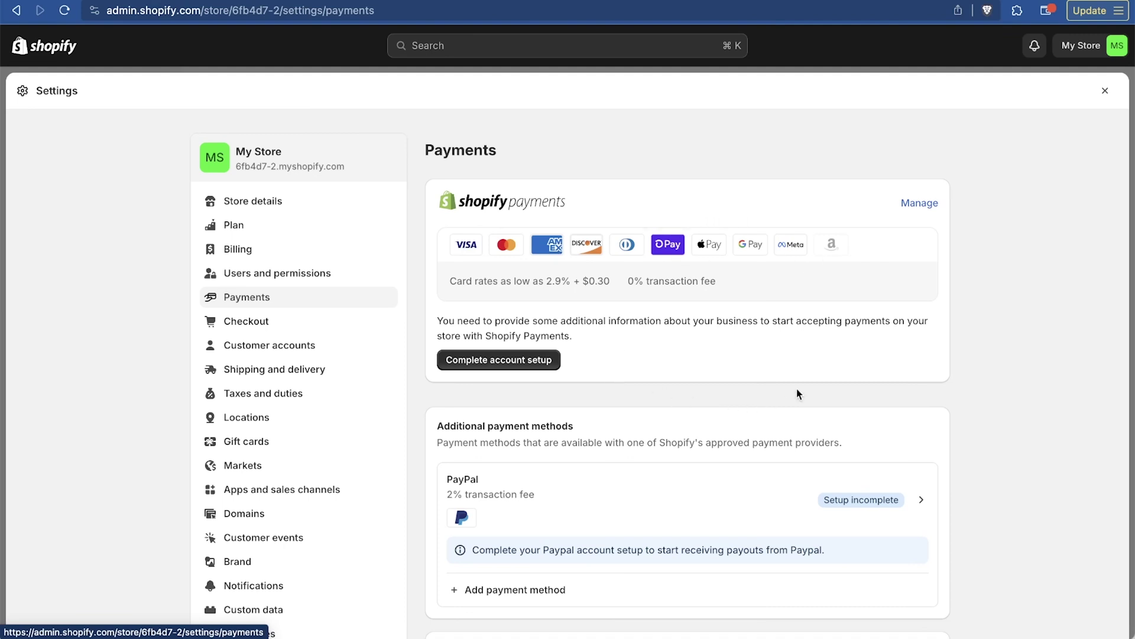
scroll(797, 391, down, 5)
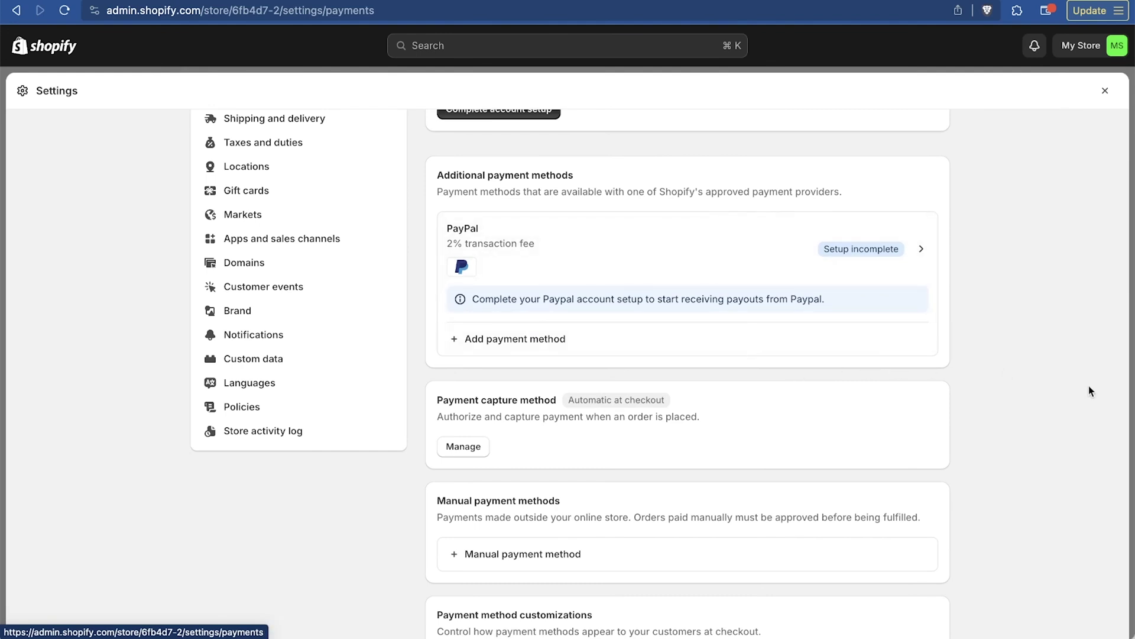
scroll(1091, 391, down, 3)
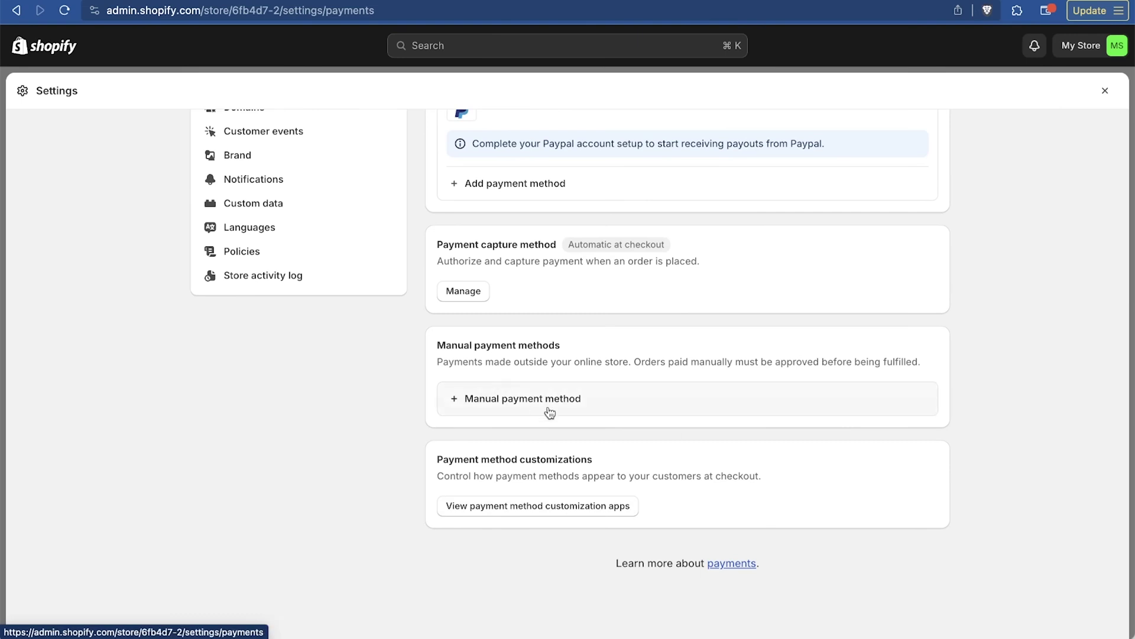
scroll(830, 470, up, 5)
scroll(830, 469, up, 1)
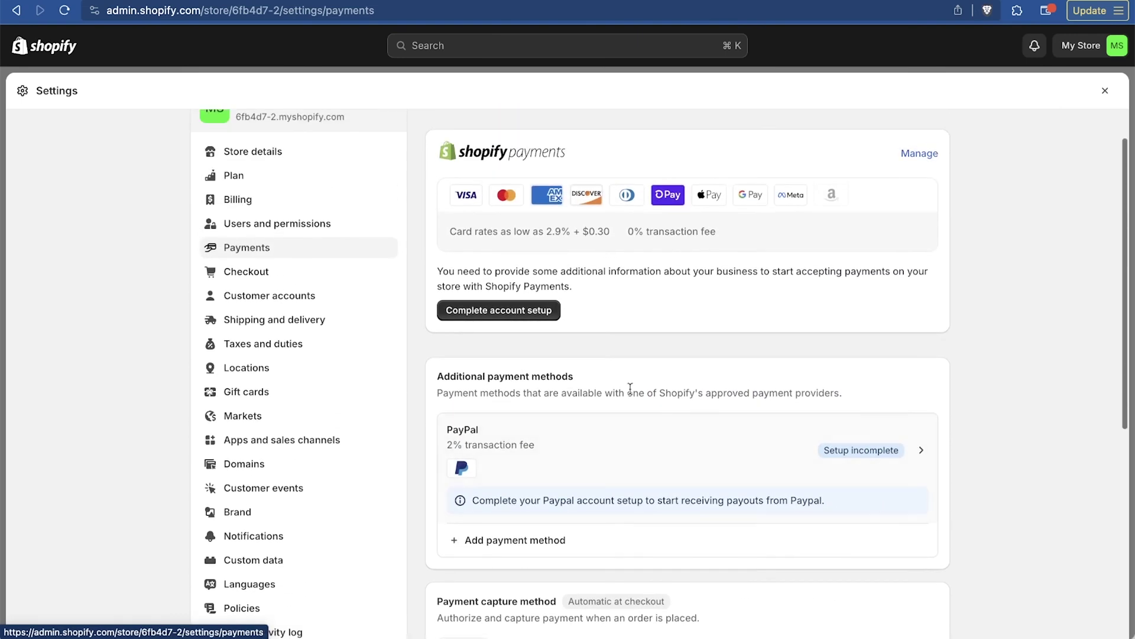
scroll(532, 322, up, 2)
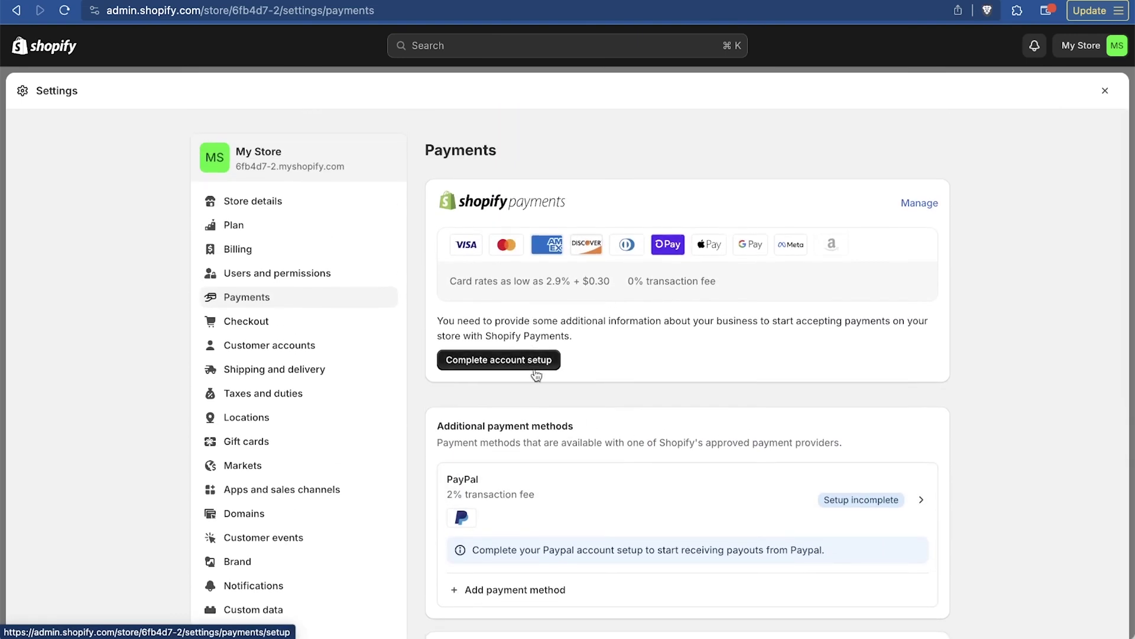
click(456, 361)
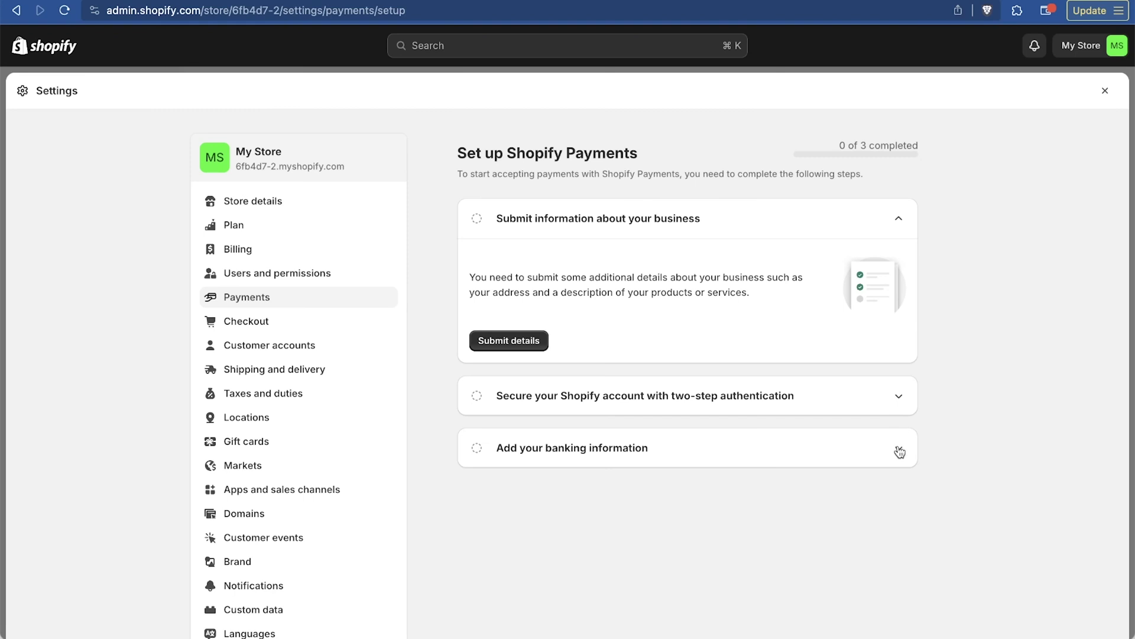
click(529, 340)
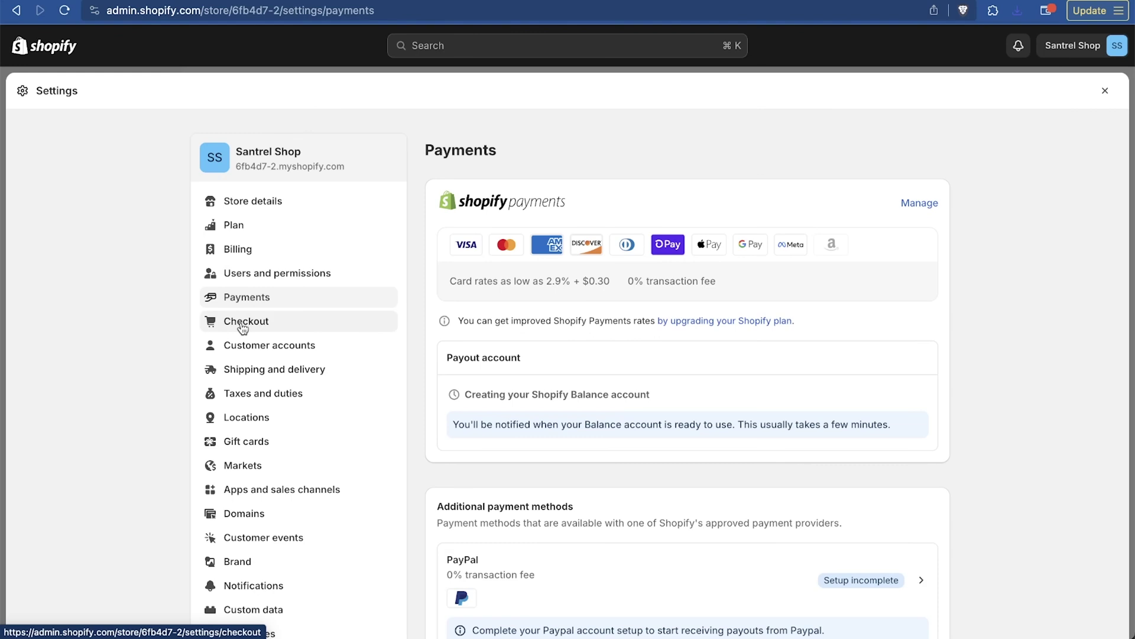
Step: Look through the checkout settings and set the customer contact method to Email
click(242, 325)
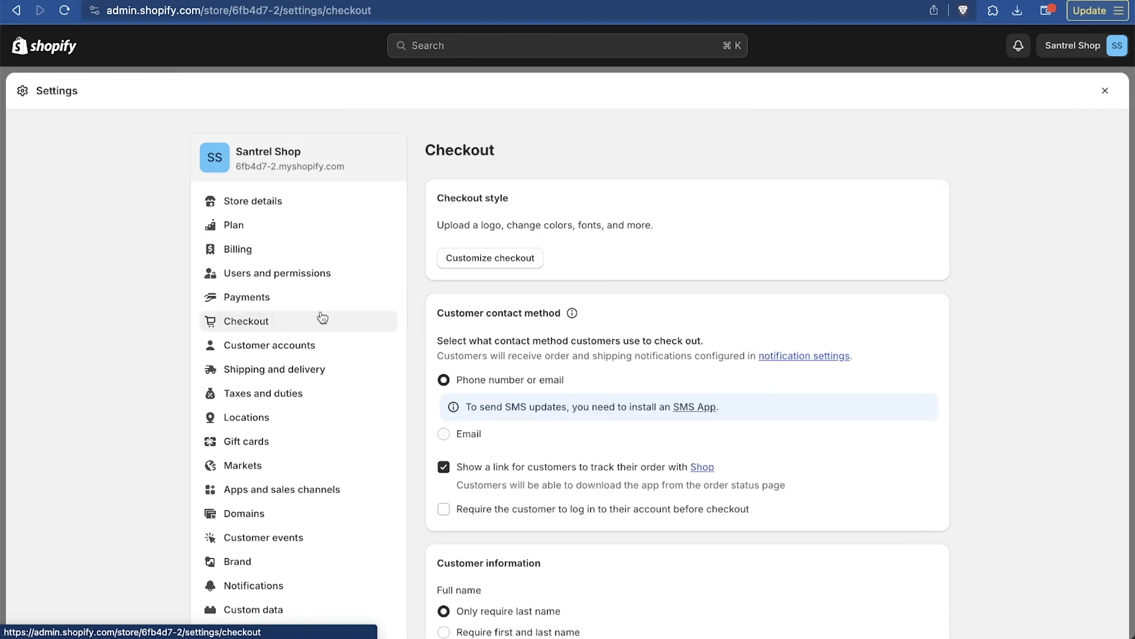
scroll(792, 355, down, 5)
scroll(792, 355, down, 4)
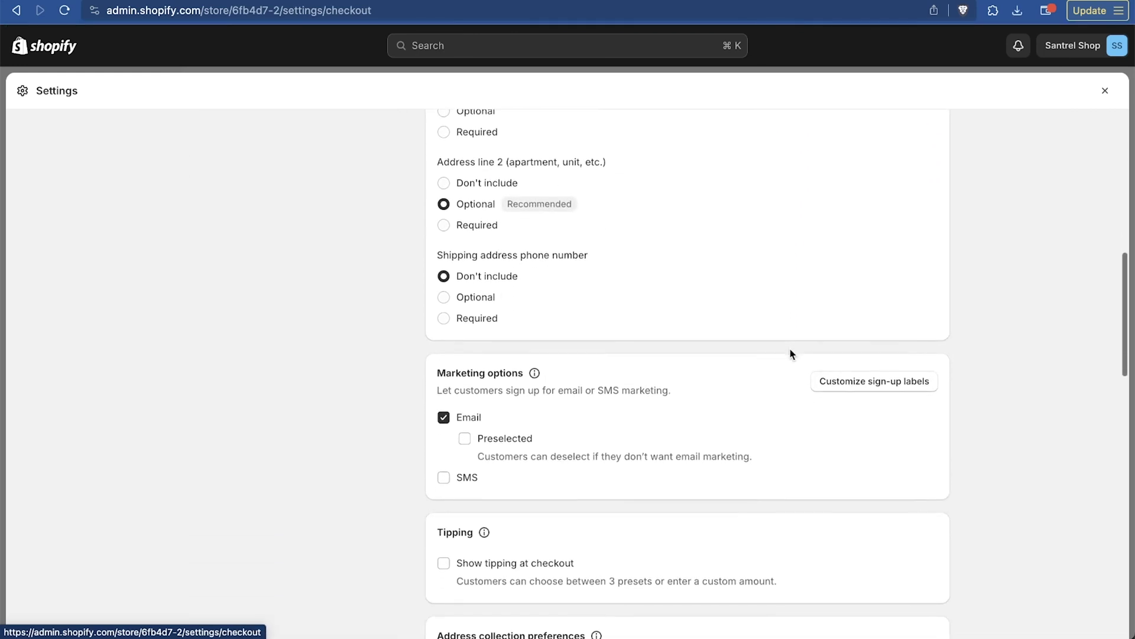
scroll(792, 355, up, 2)
scroll(792, 355, up, 8)
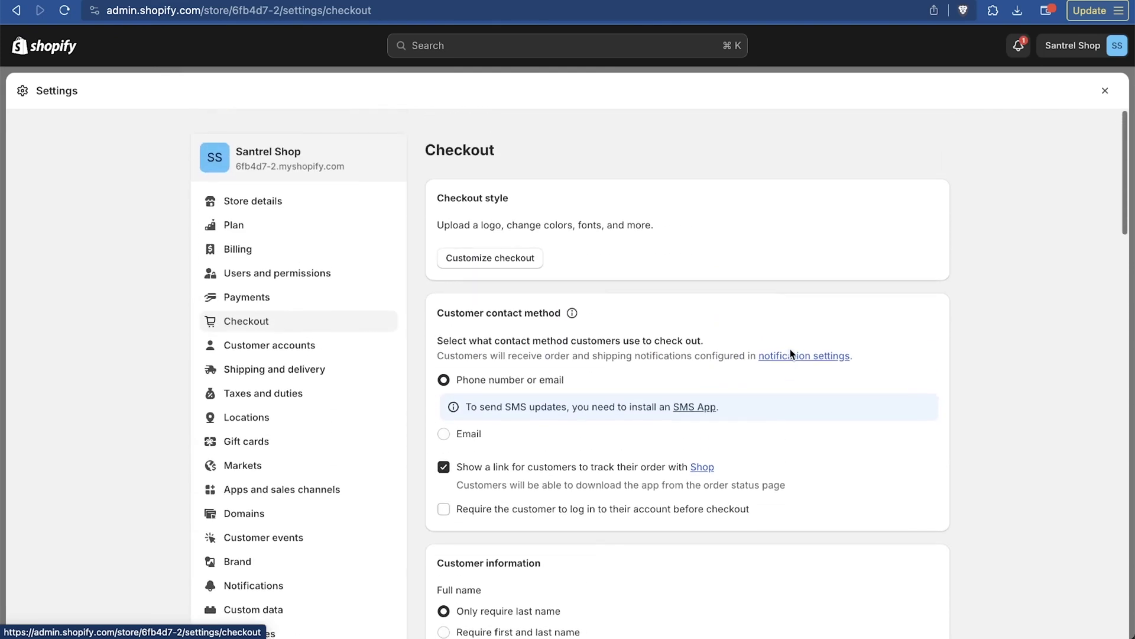
scroll(791, 355, down, 3)
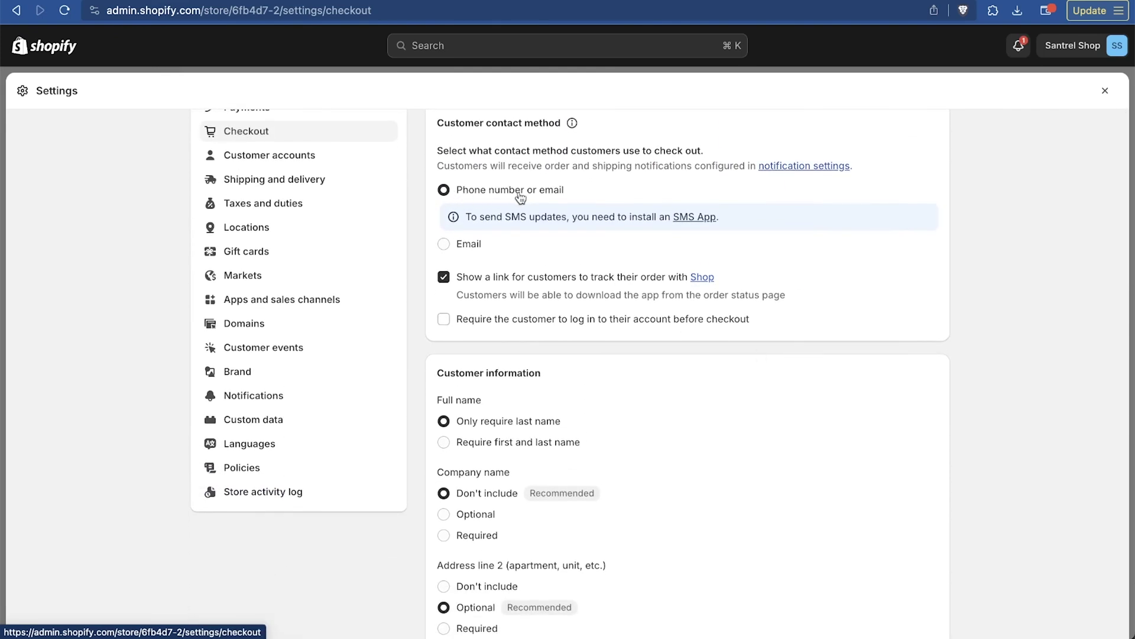
click(465, 250)
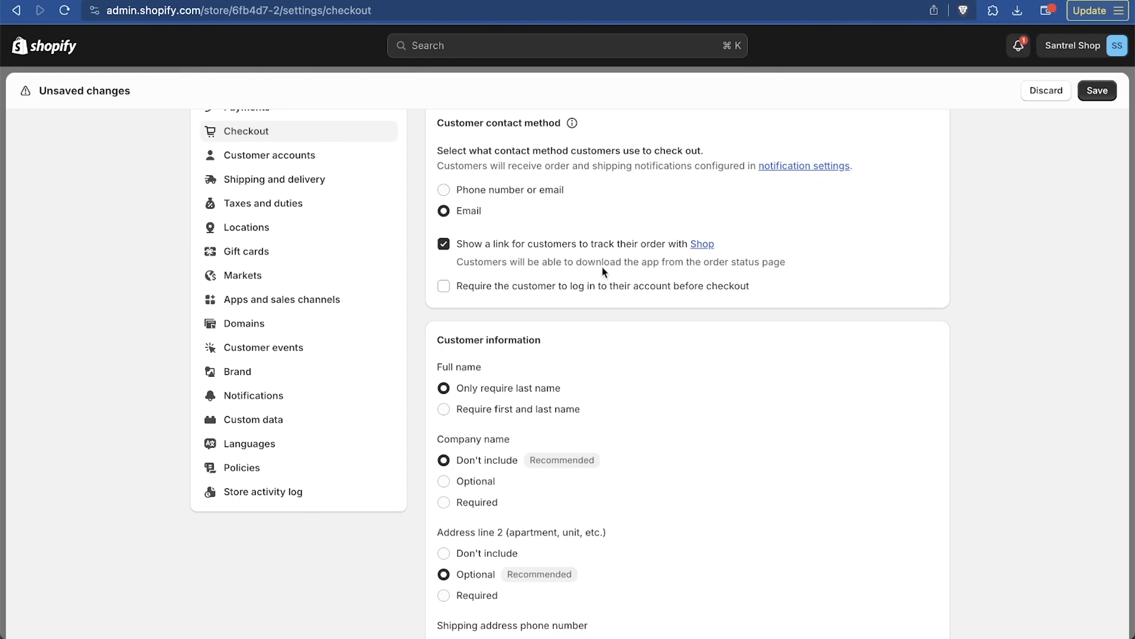
Step: Try the Optional setting for the company name at checkout, and return it to Don't include
scroll(737, 299, down, 5)
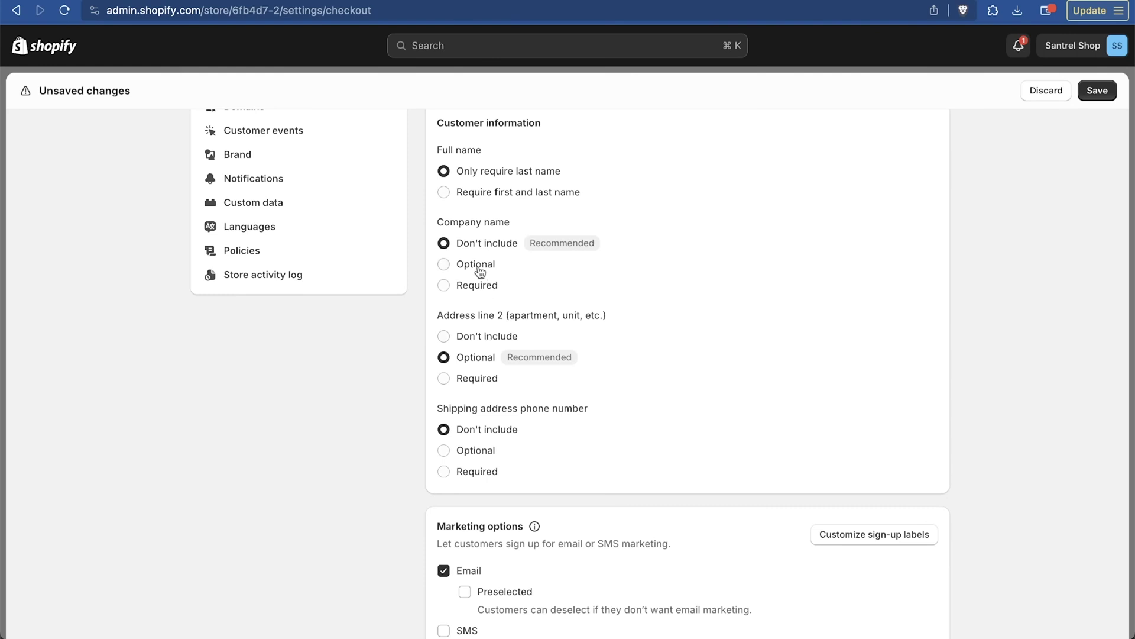
click(477, 264)
click(480, 245)
scroll(722, 325, down, 2)
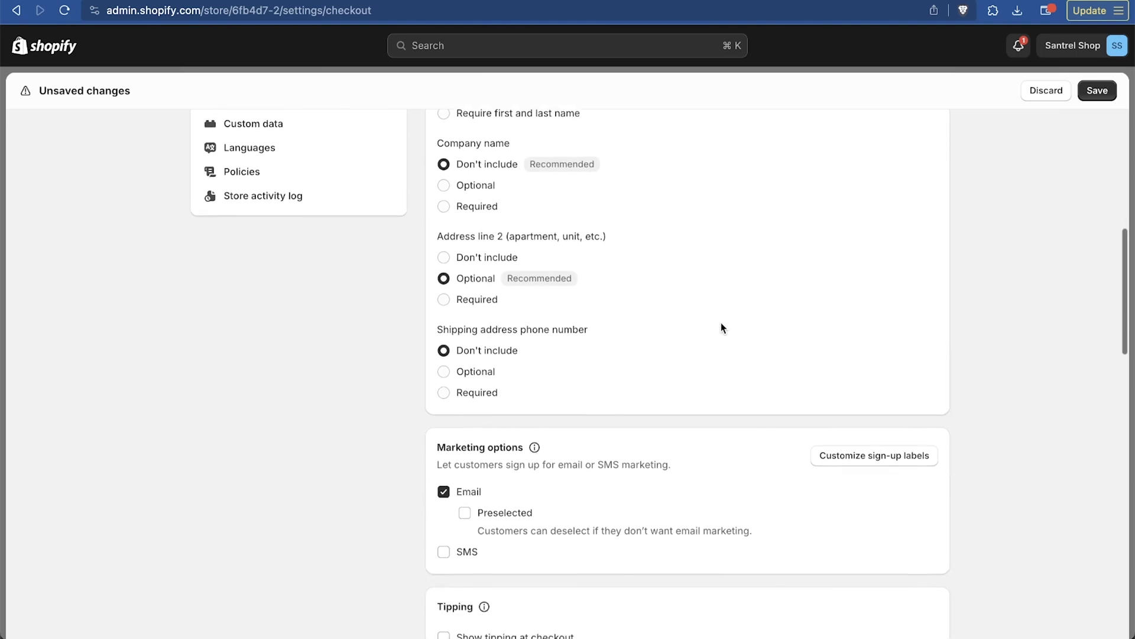
Step: Review the marketing, tipping, address collection, order processing and language options for checkout, and go back to the payments settings
scroll(721, 325, down, 3)
scroll(721, 328, down, 10)
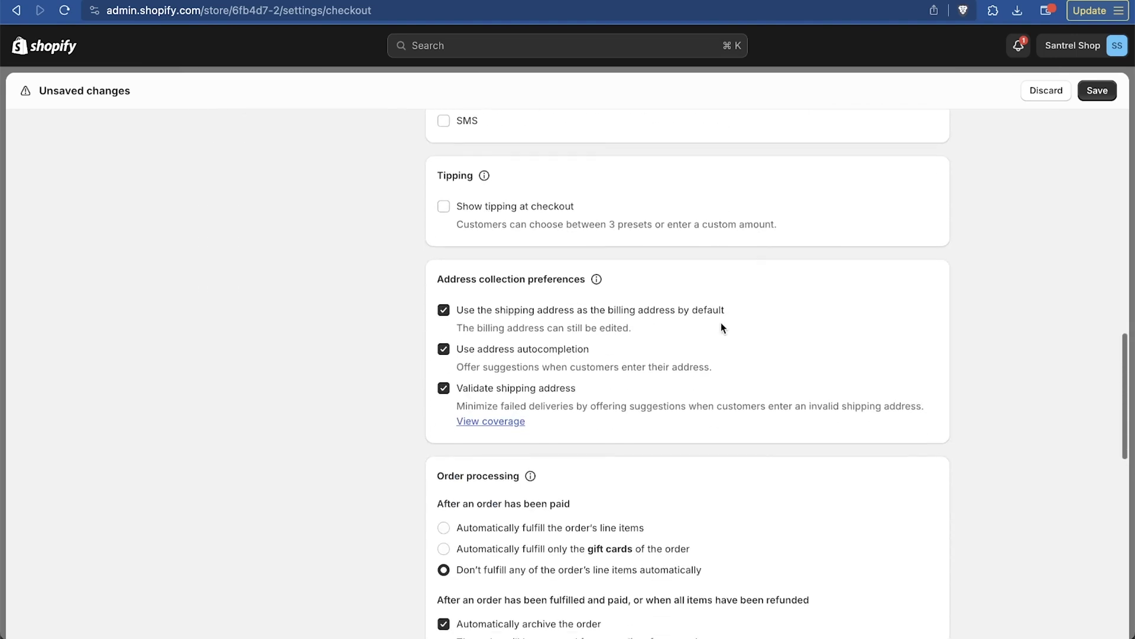
scroll(721, 327, down, 3)
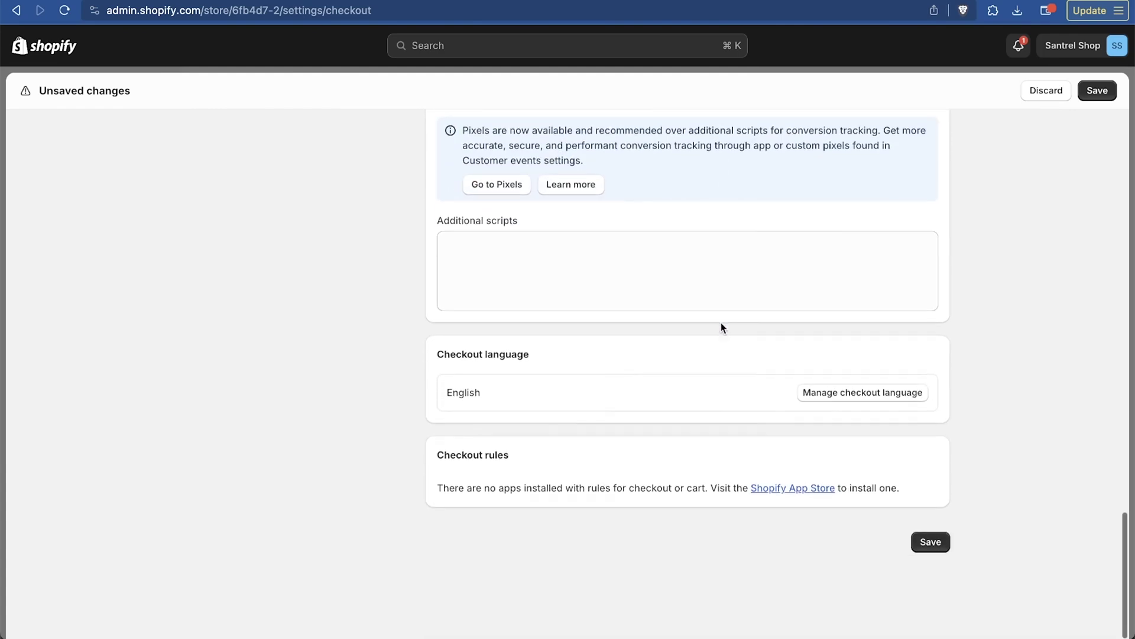
scroll(721, 327, up, 20)
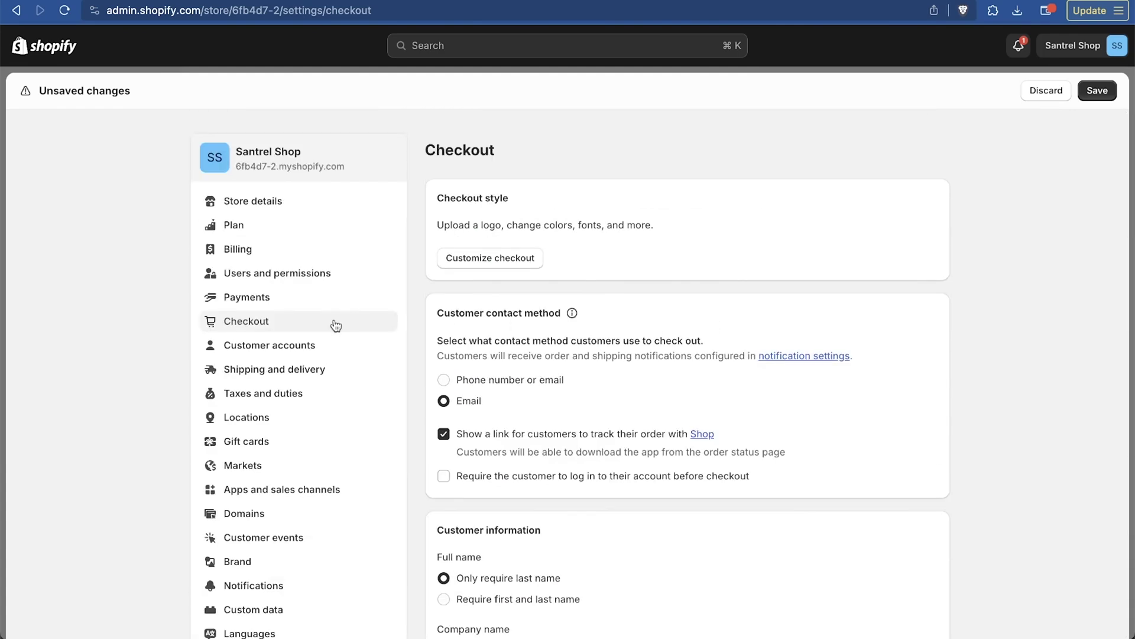
click(314, 306)
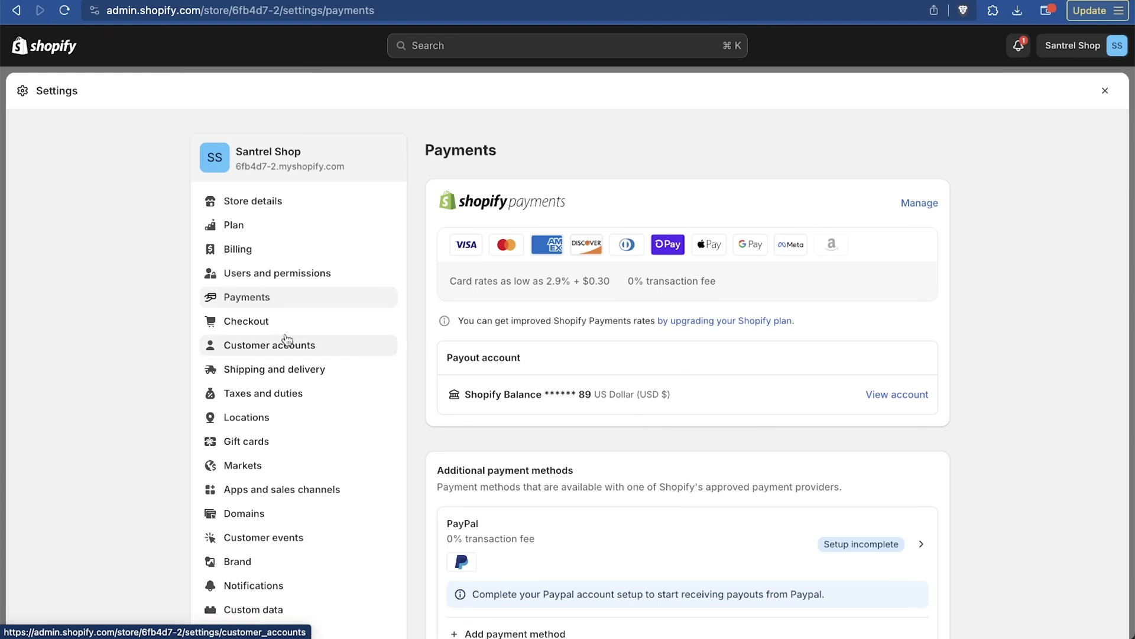
Step: Review the customer accounts settings, including the login experience, branding, self-serve returns and account URL
click(286, 343)
scroll(991, 317, up, 2)
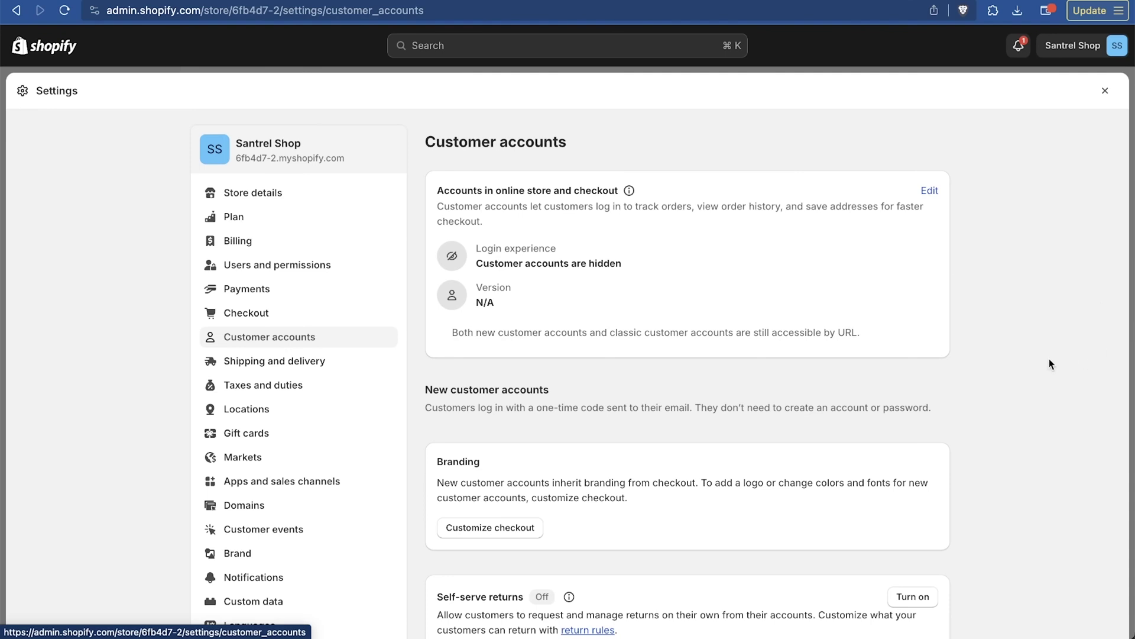
scroll(1050, 363, down, 3)
scroll(1050, 360, up, 2)
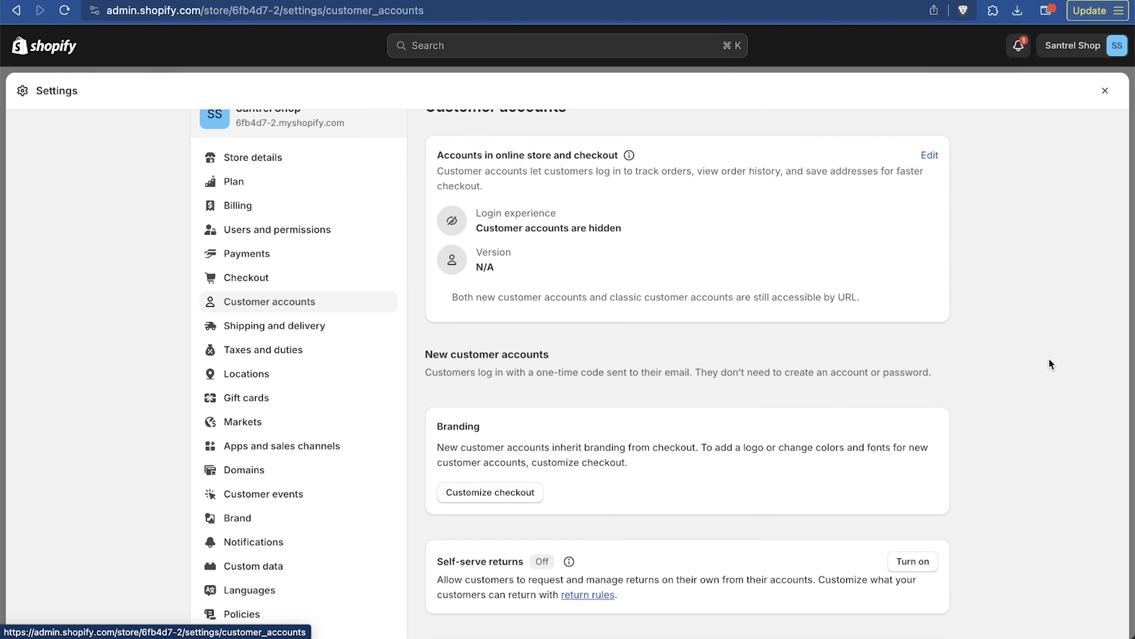
scroll(1058, 435, down, 3)
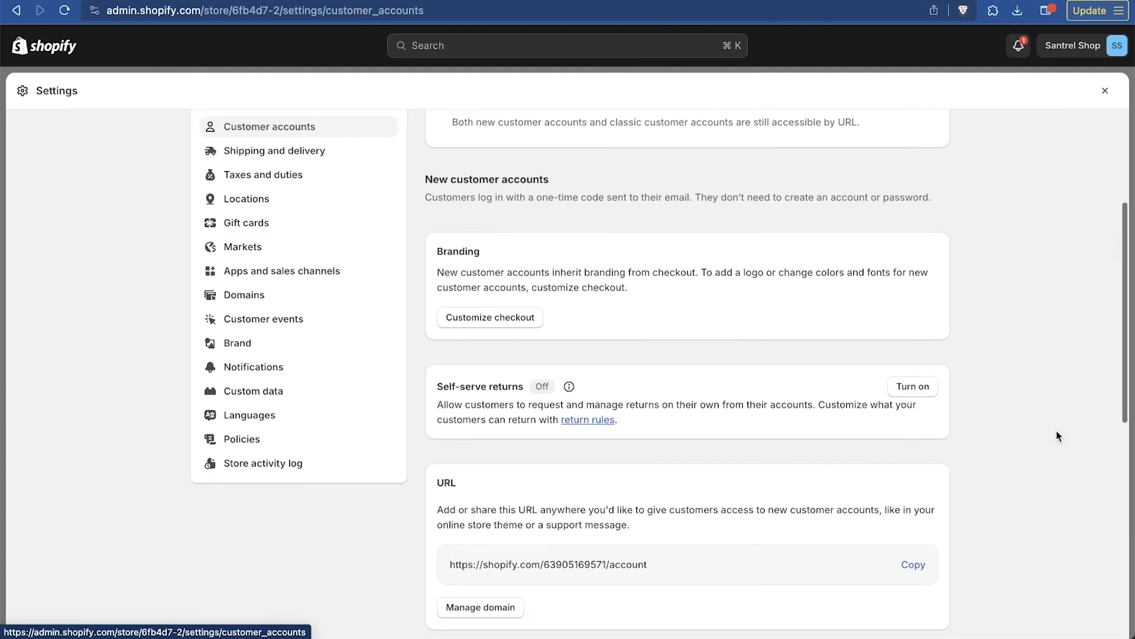
scroll(1058, 435, up, 1)
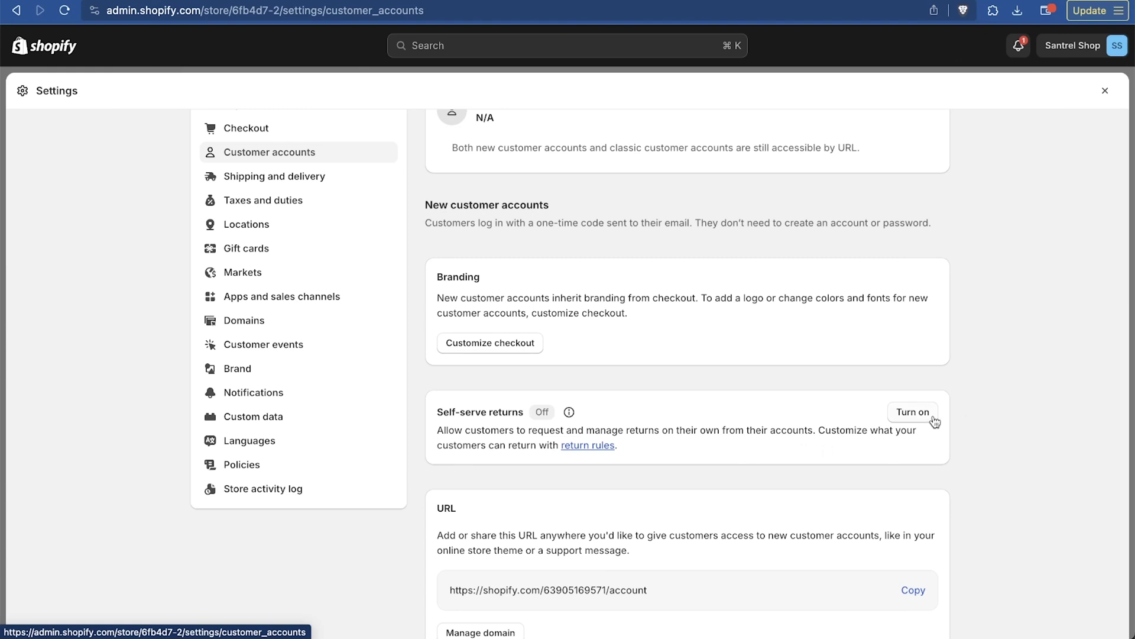
scroll(968, 396, down, 3)
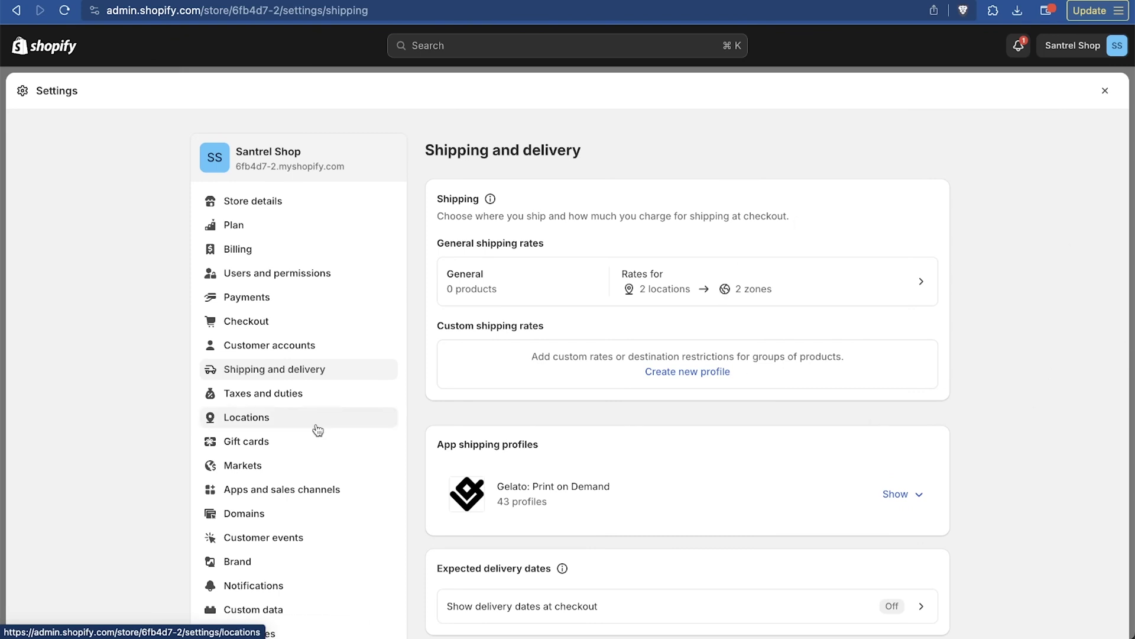
Step: Review the taxes and duties settings, covering sales tax regions, import duties and how tax is charged
click(239, 396)
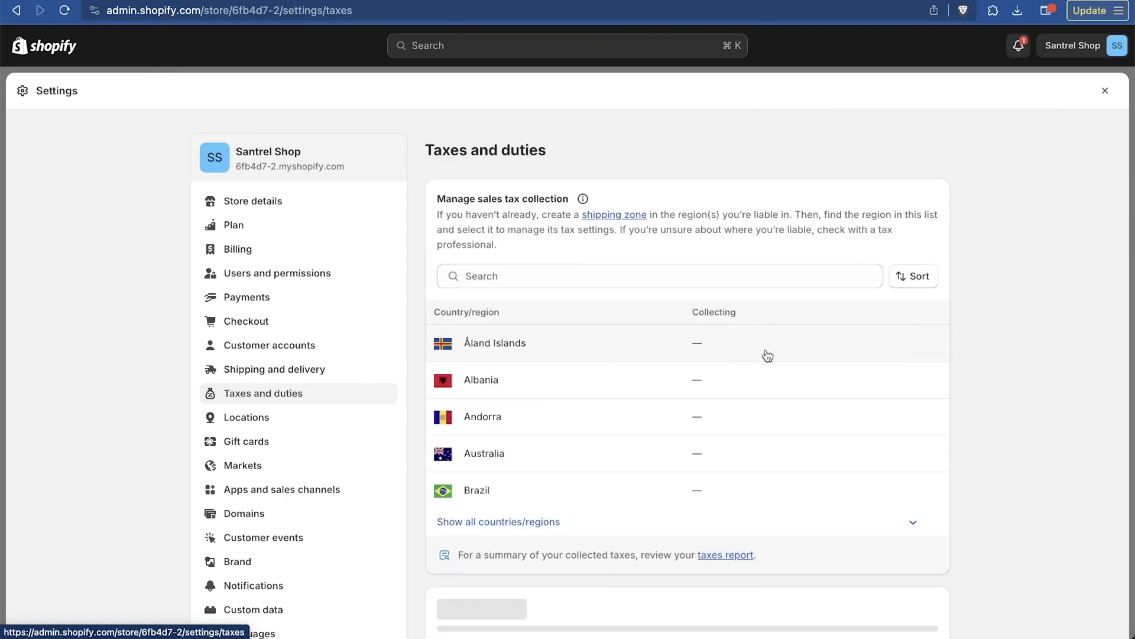
scroll(1015, 399, down, 3)
scroll(1015, 396, down, 10)
scroll(1013, 395, down, 2)
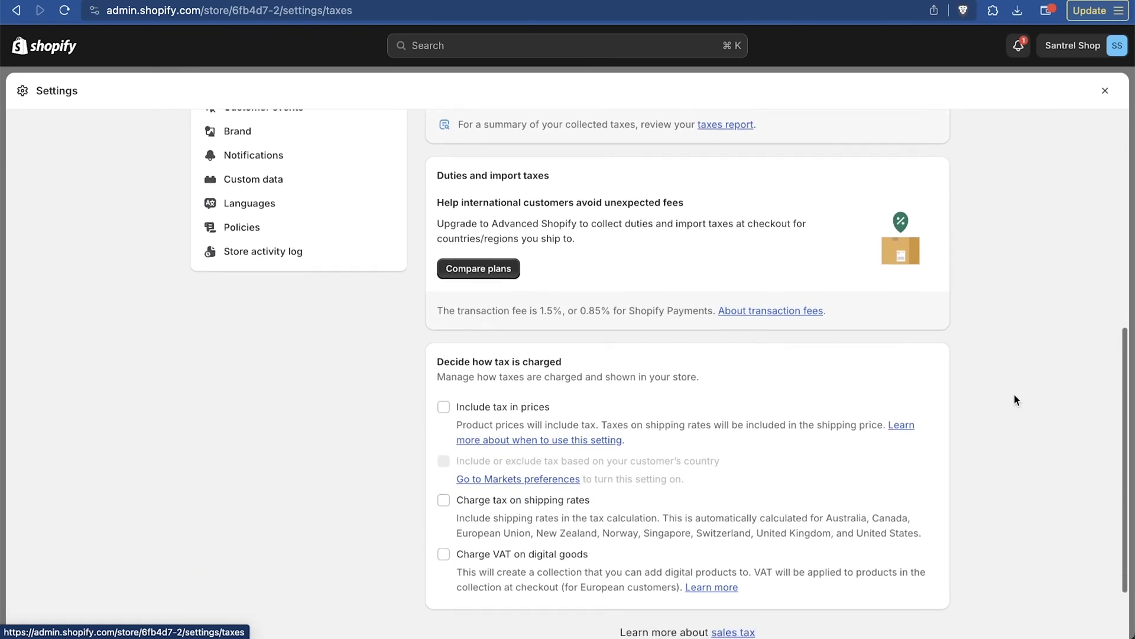
scroll(1014, 395, up, 6)
scroll(1014, 395, up, 1)
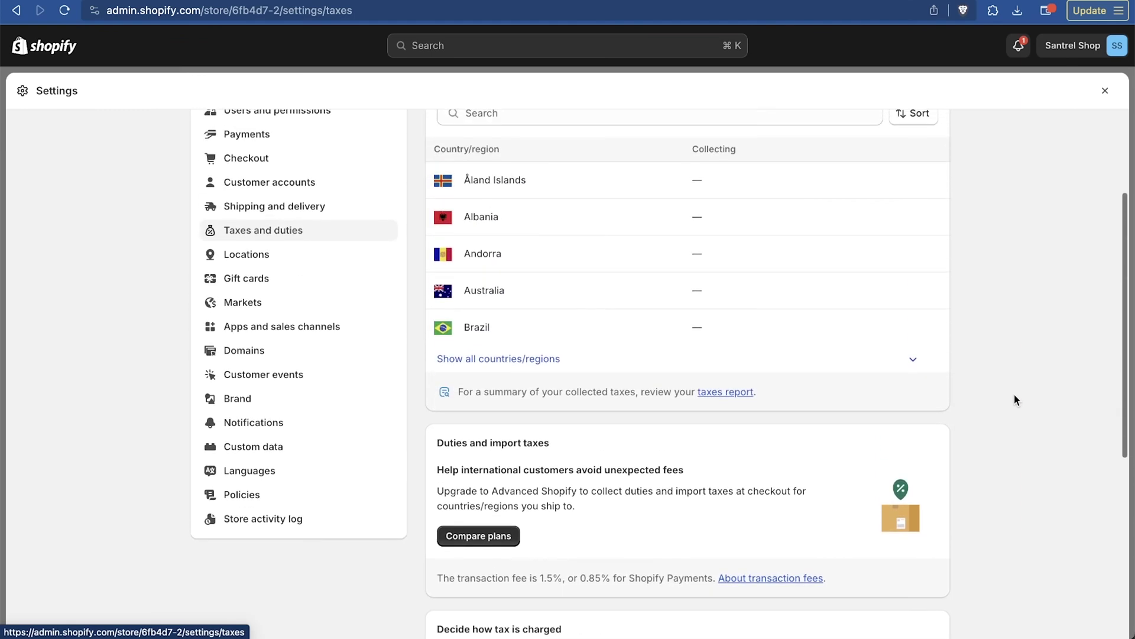
scroll(1014, 395, up, 5)
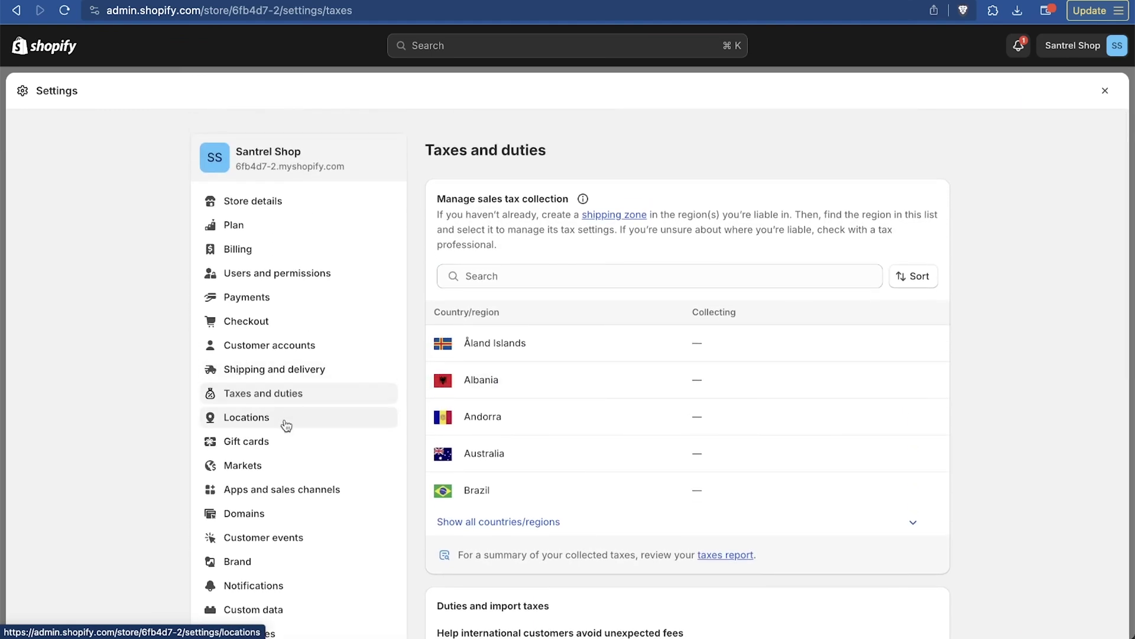
Step: Check the gift card expiration, sending and Apple Wallet settings, and close the store settings
click(301, 446)
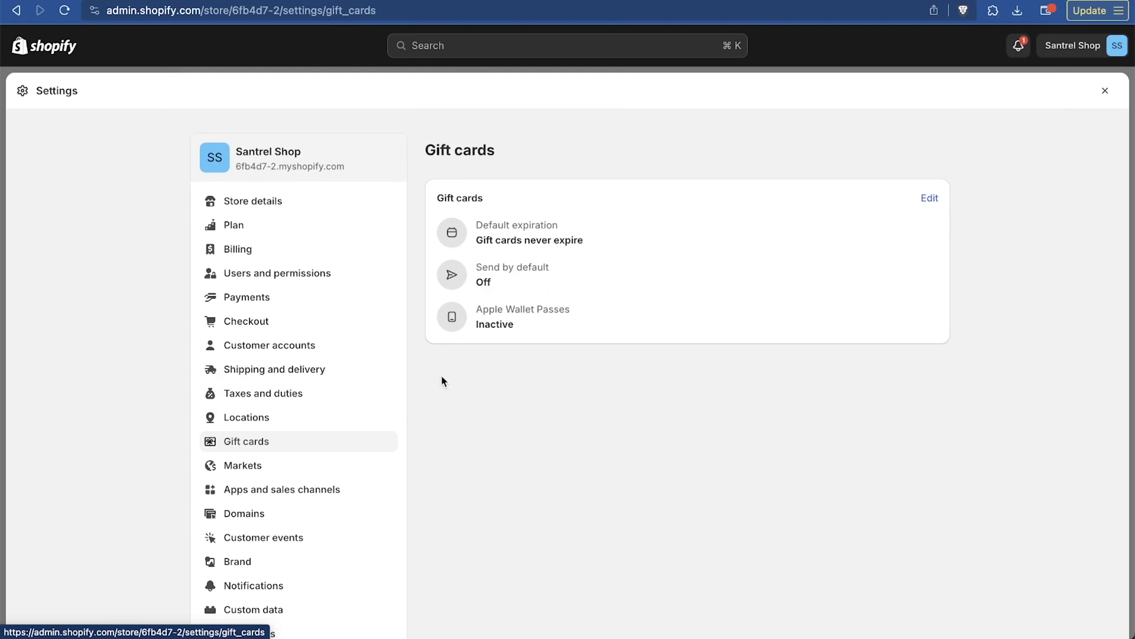
scroll(442, 378, down, 3)
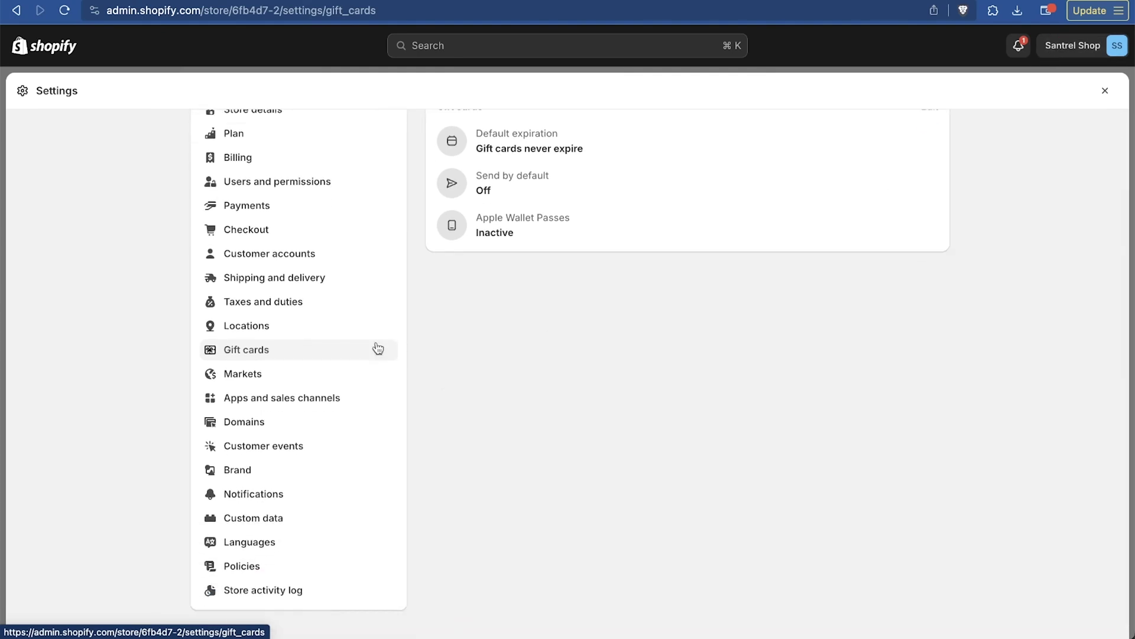
click(1099, 93)
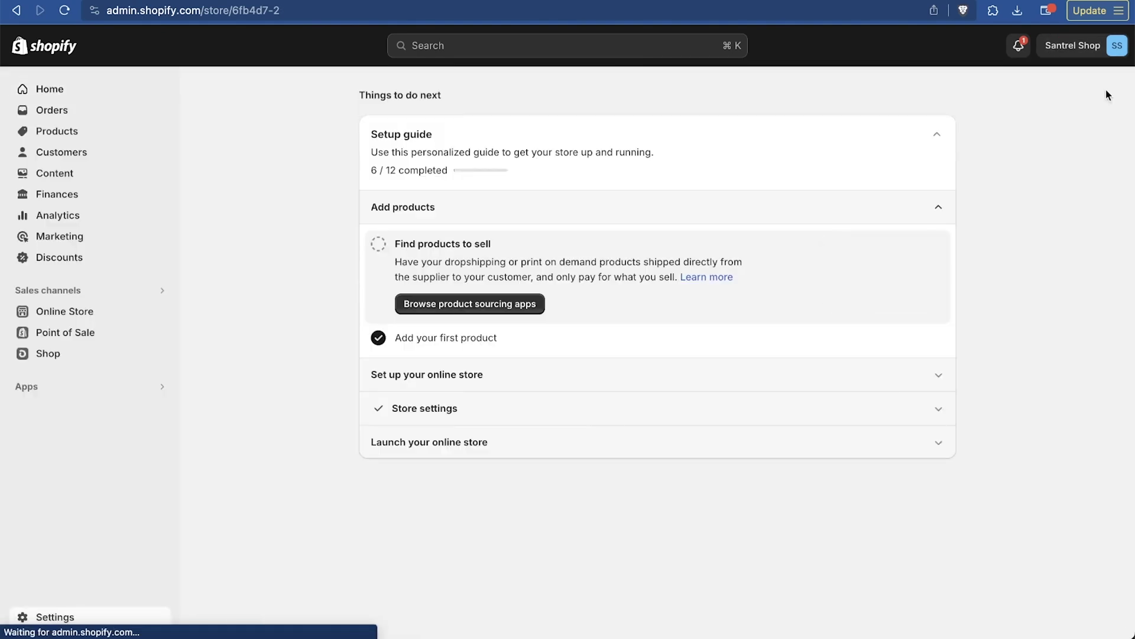
Step: Open the gift cards page, check the form for creating a single gift card, and return without saving
click(77, 134)
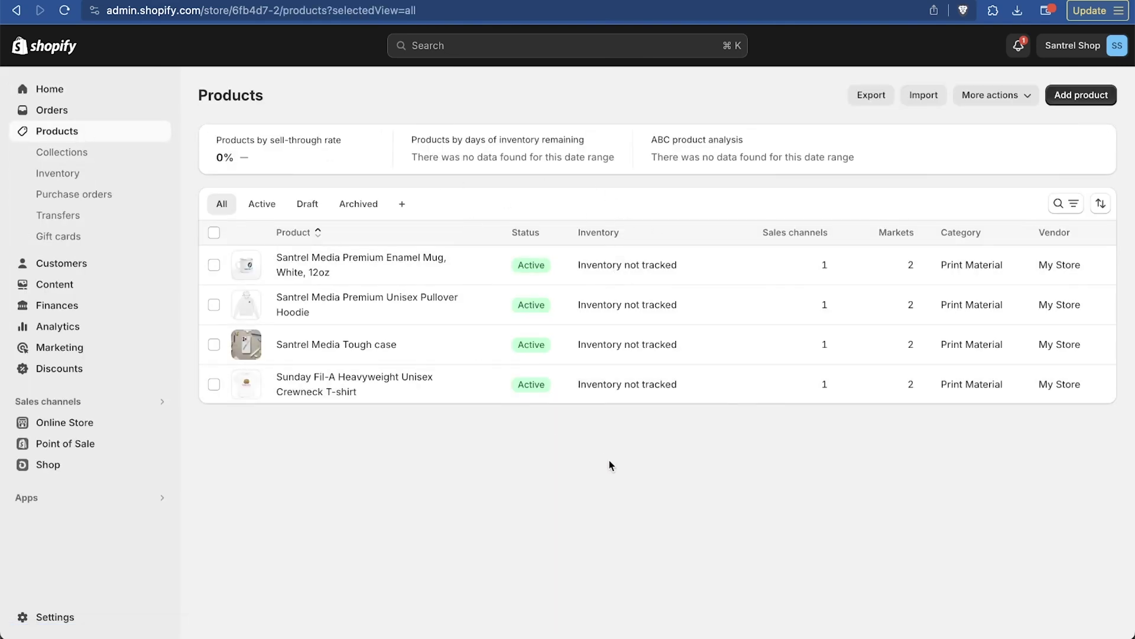
click(57, 239)
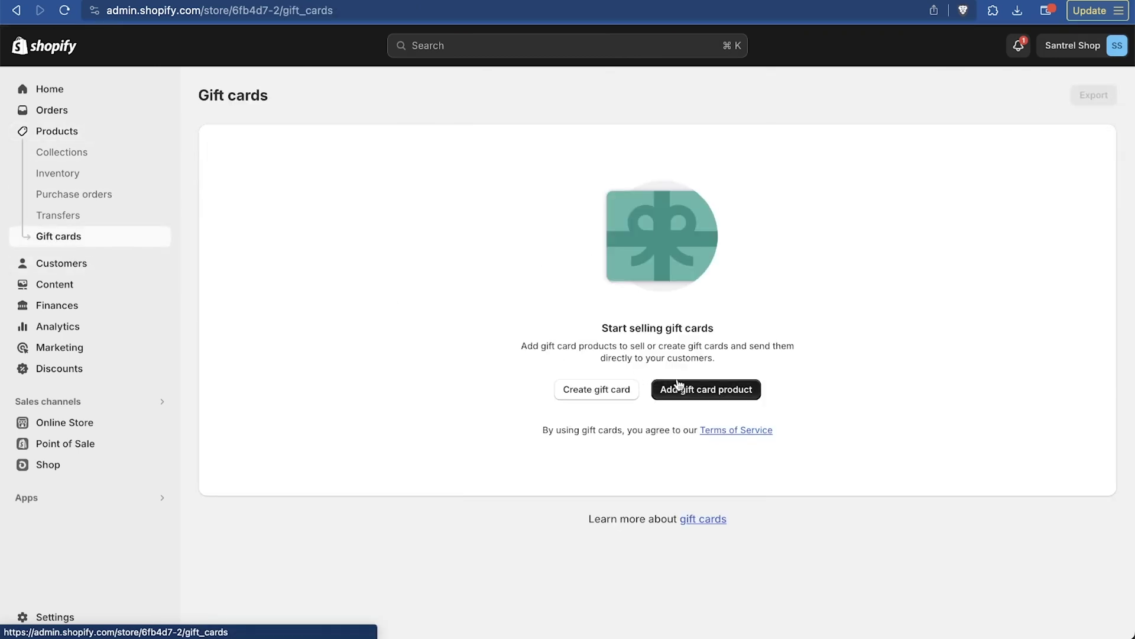
click(615, 396)
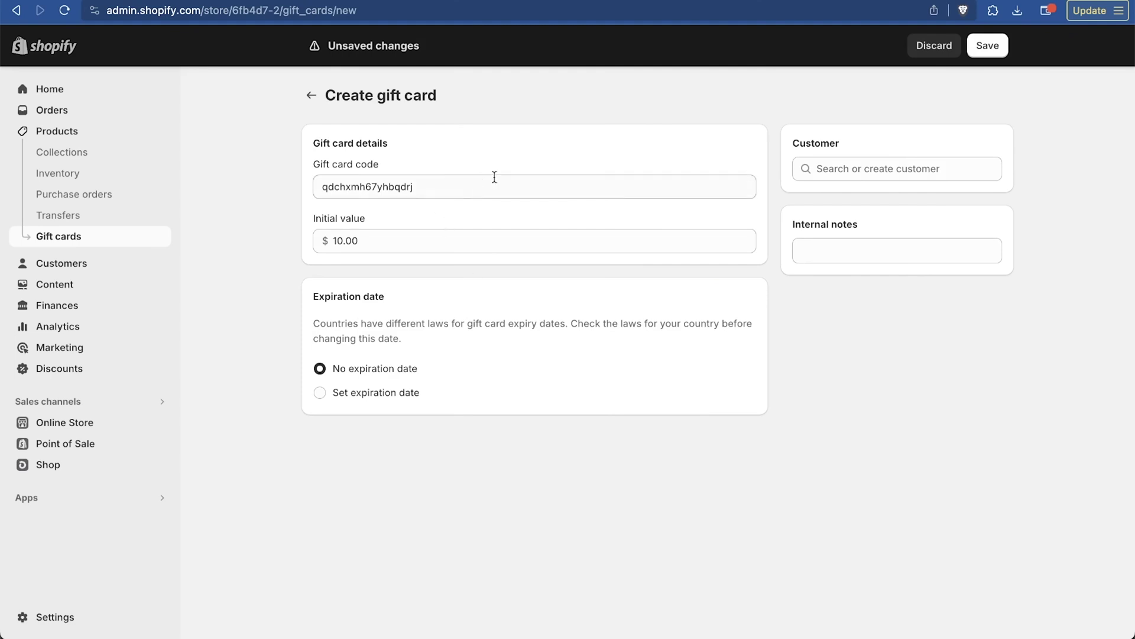
double_click(456, 182)
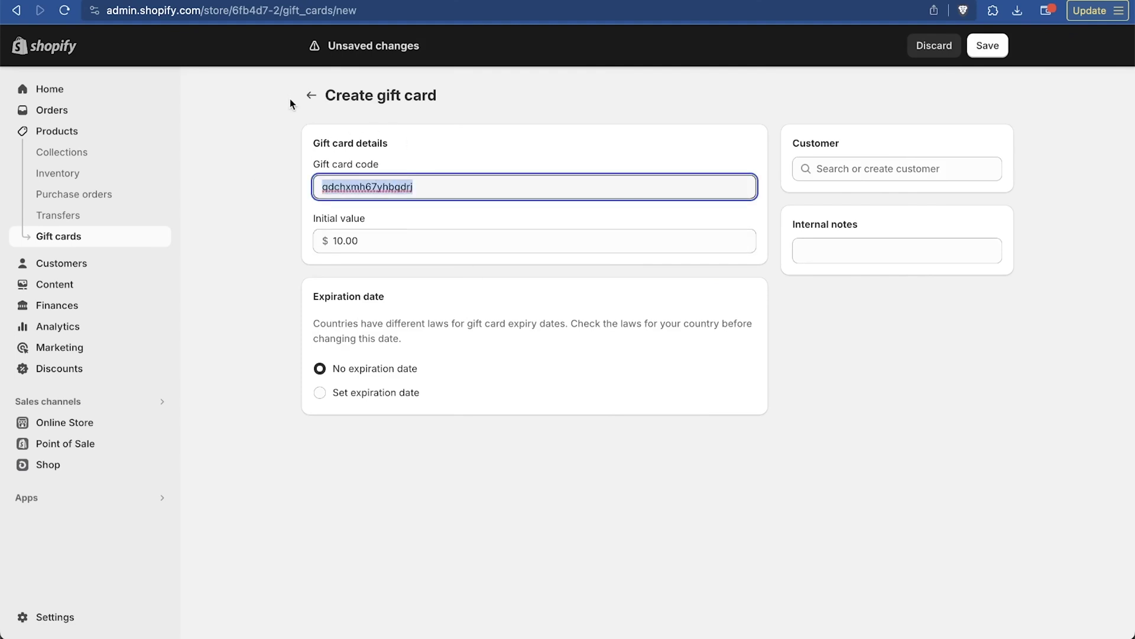
click(313, 96)
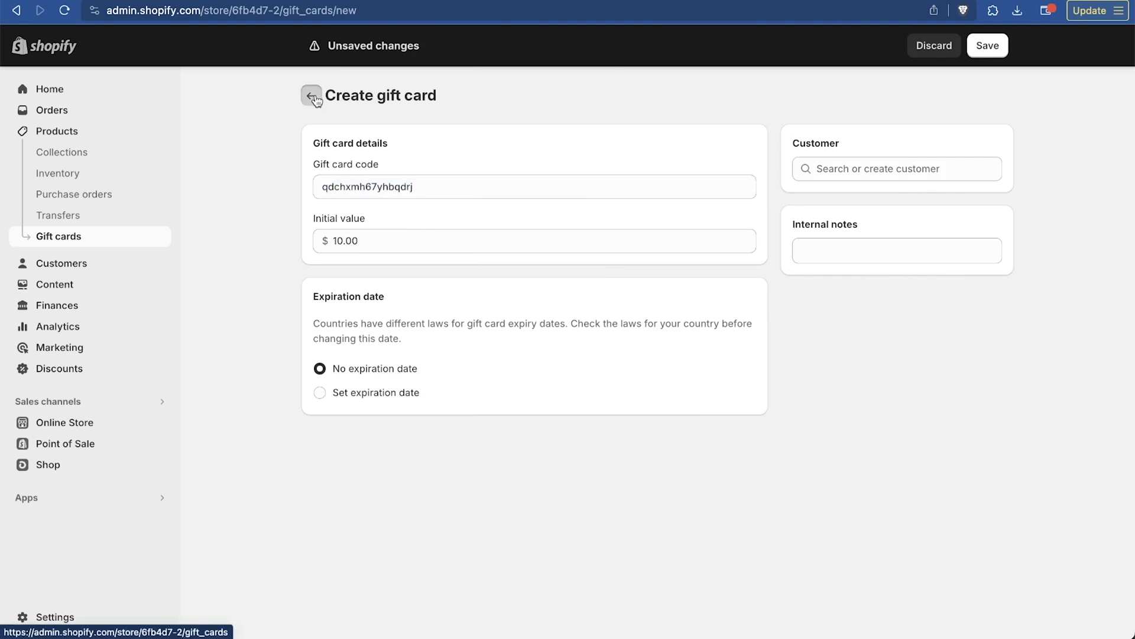
Step: Start a new gift card product and set its highest denomination to $500.00
click(702, 390)
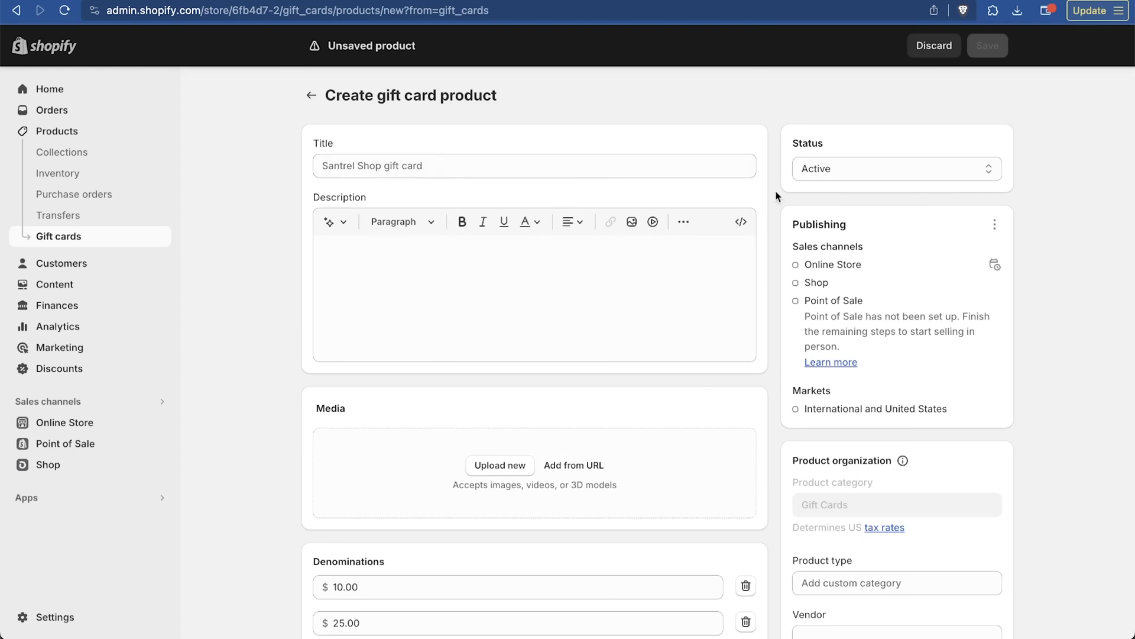
scroll(552, 449, down, 4)
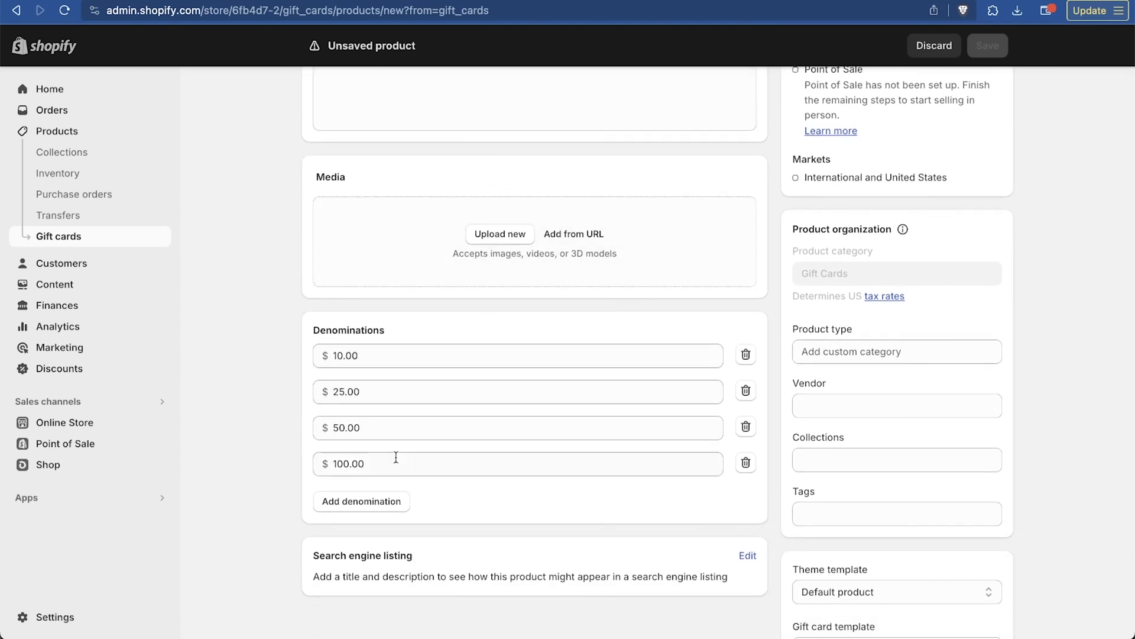
double_click(376, 463)
click(339, 464)
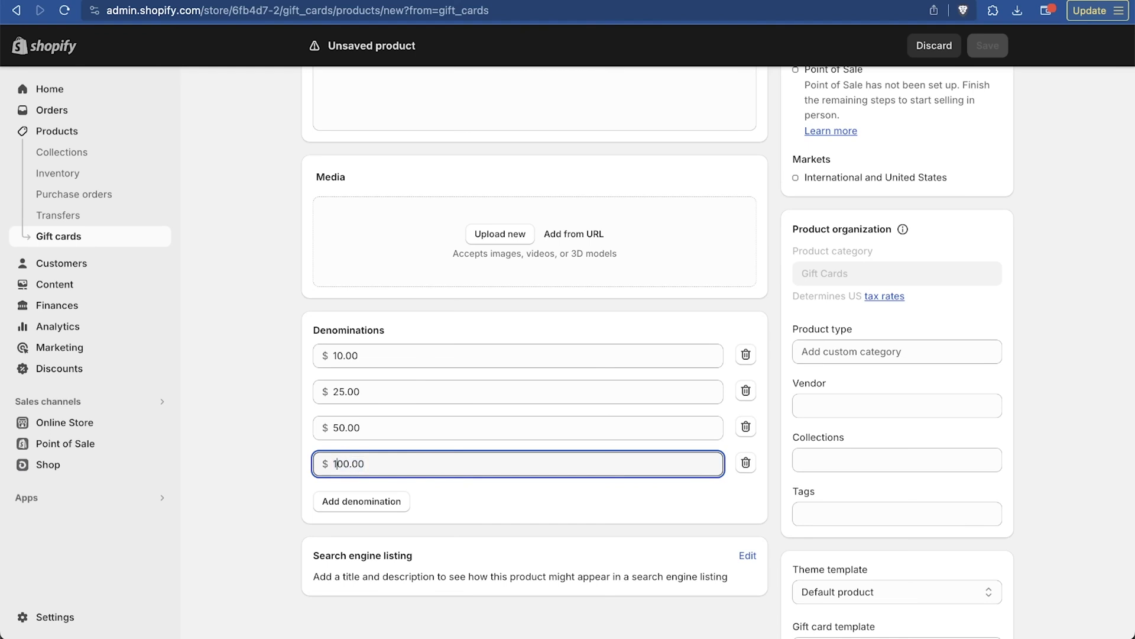
key(BackSpace)
text(5)
scroll(467, 499, up, 5)
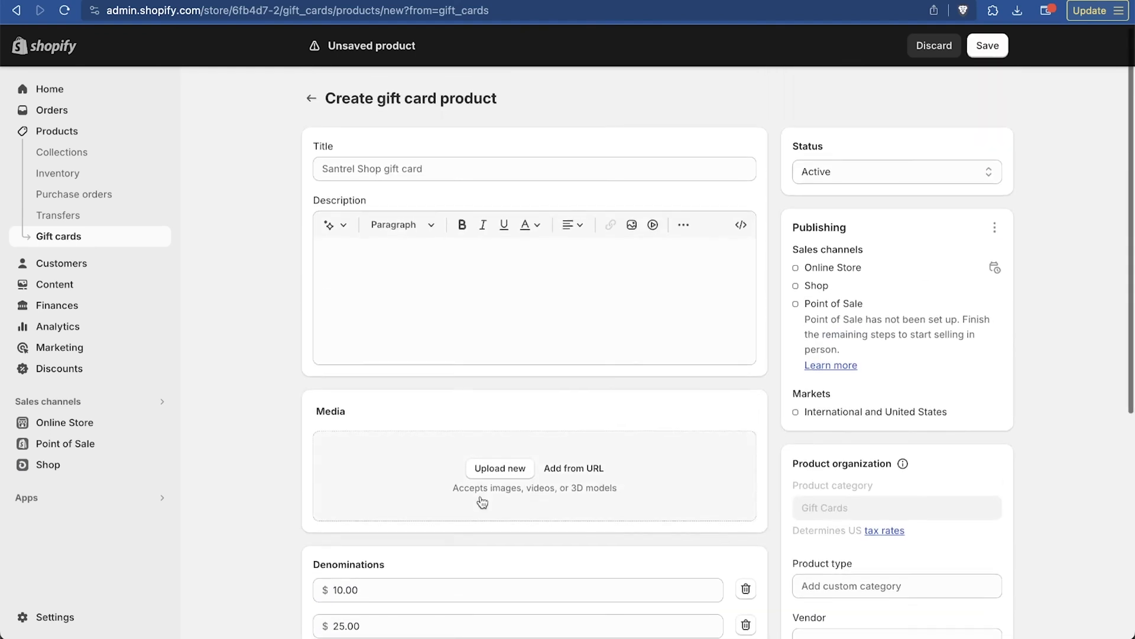
Step: Title the gift card product Gift Card and enter sdfsdf as its description
click(408, 163)
text(sdfsdf)
click(397, 261)
text(sdfsdf)
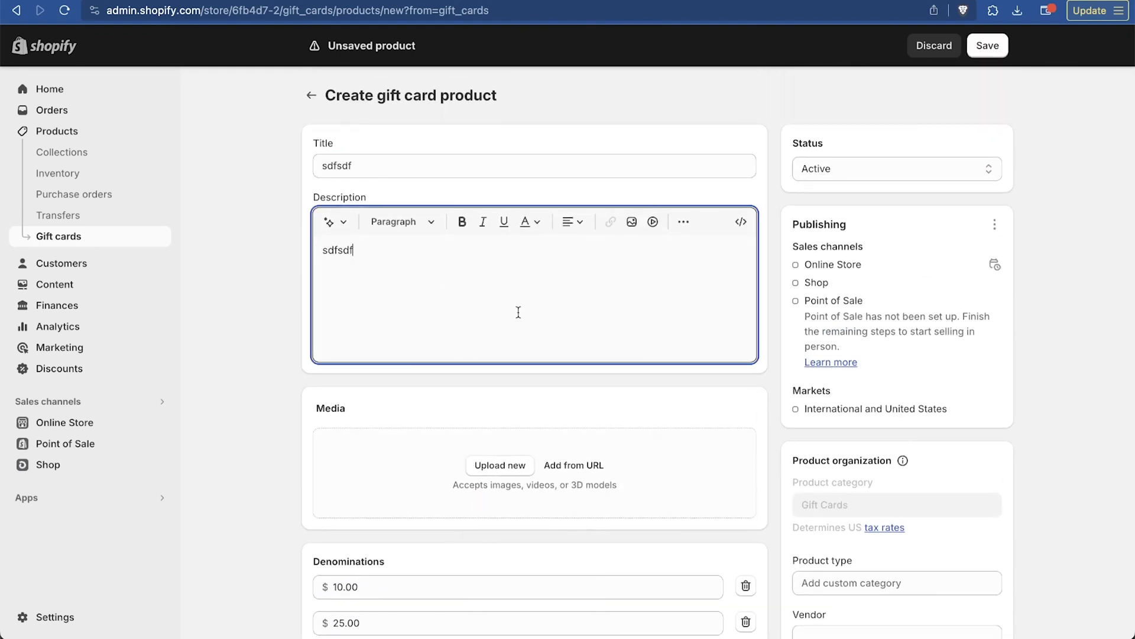
double_click(443, 168)
text(Gift G)
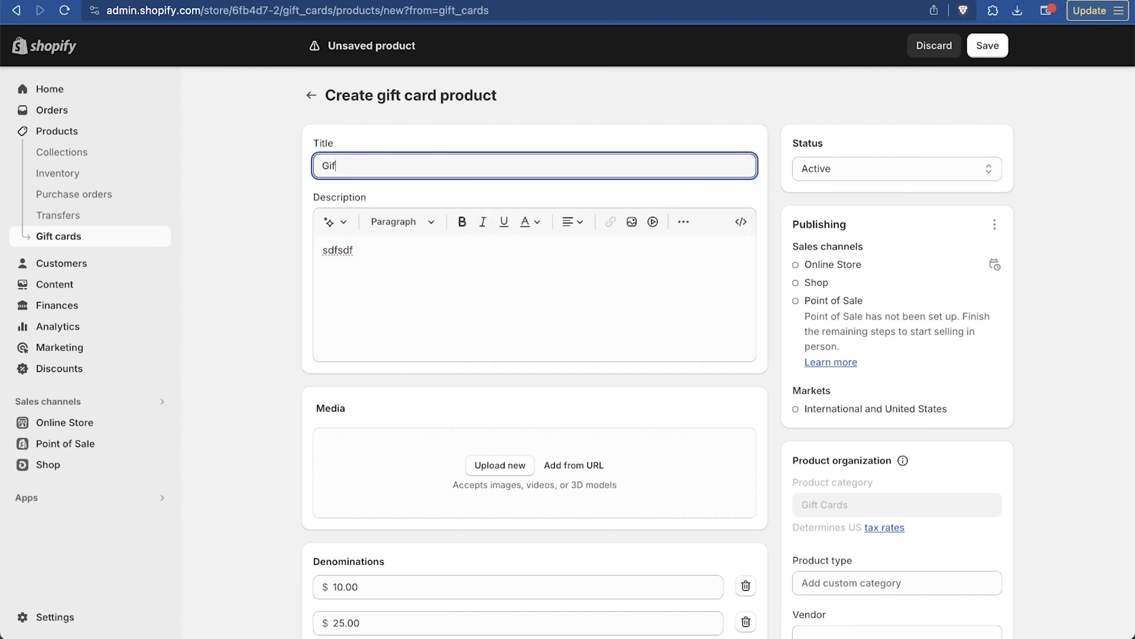
key(BackSpace)
text(Card)
Step: Upload Santrel_Logo_B.png as the gift card product's media and save the product
scroll(601, 367, down, 3)
click(485, 279)
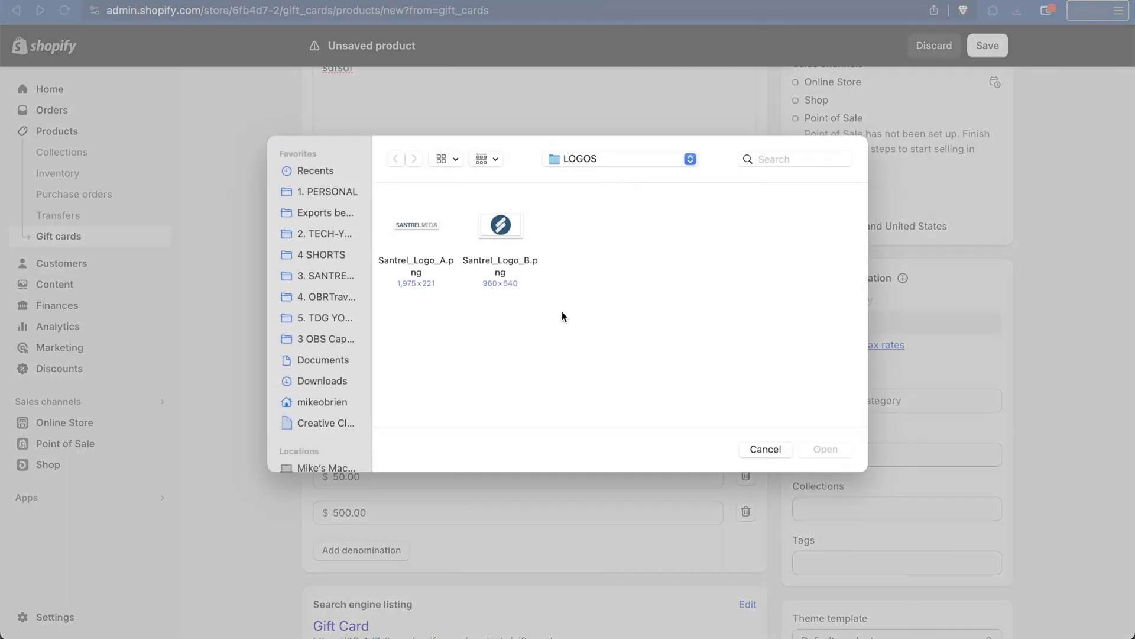
click(513, 233)
click(825, 449)
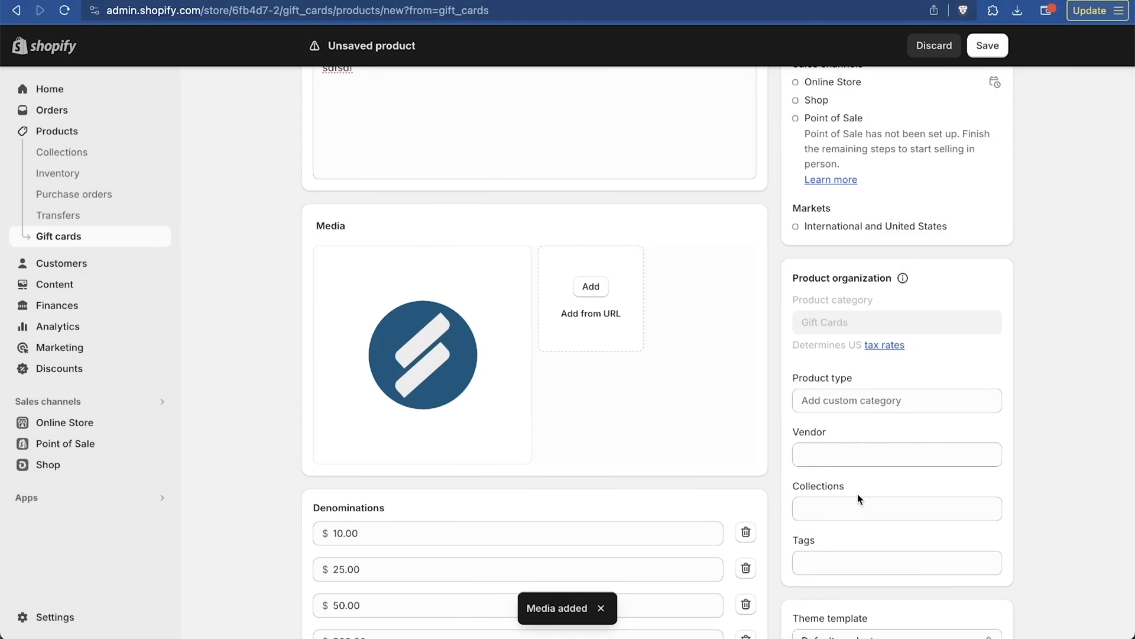
click(987, 46)
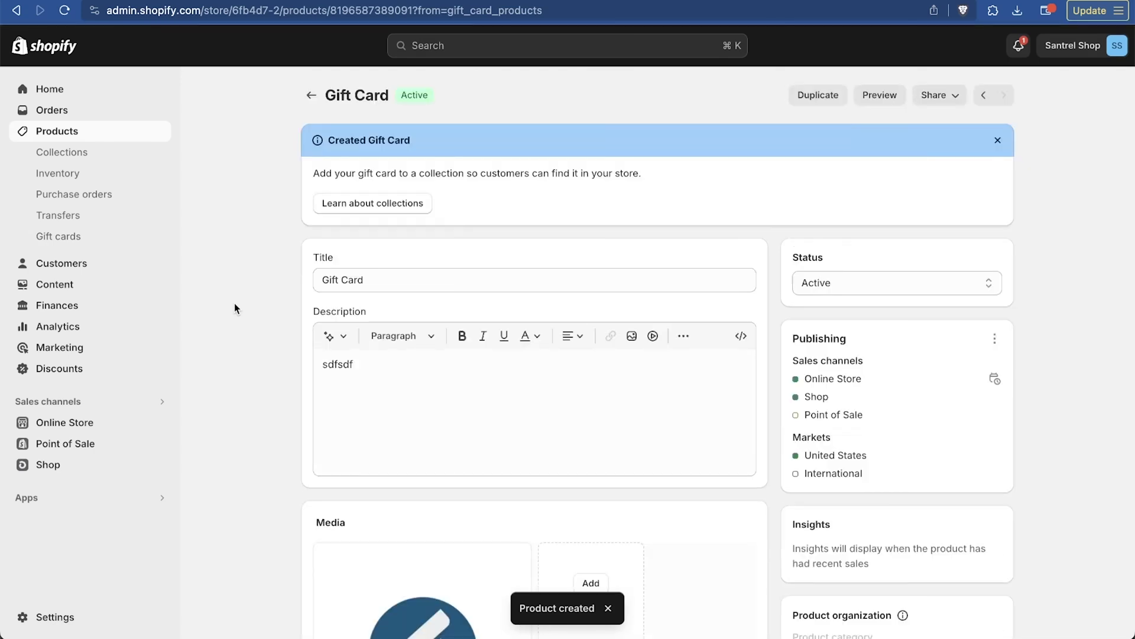
Step: Check the installed apps and sales channels in the store settings, and close the settings
click(64, 615)
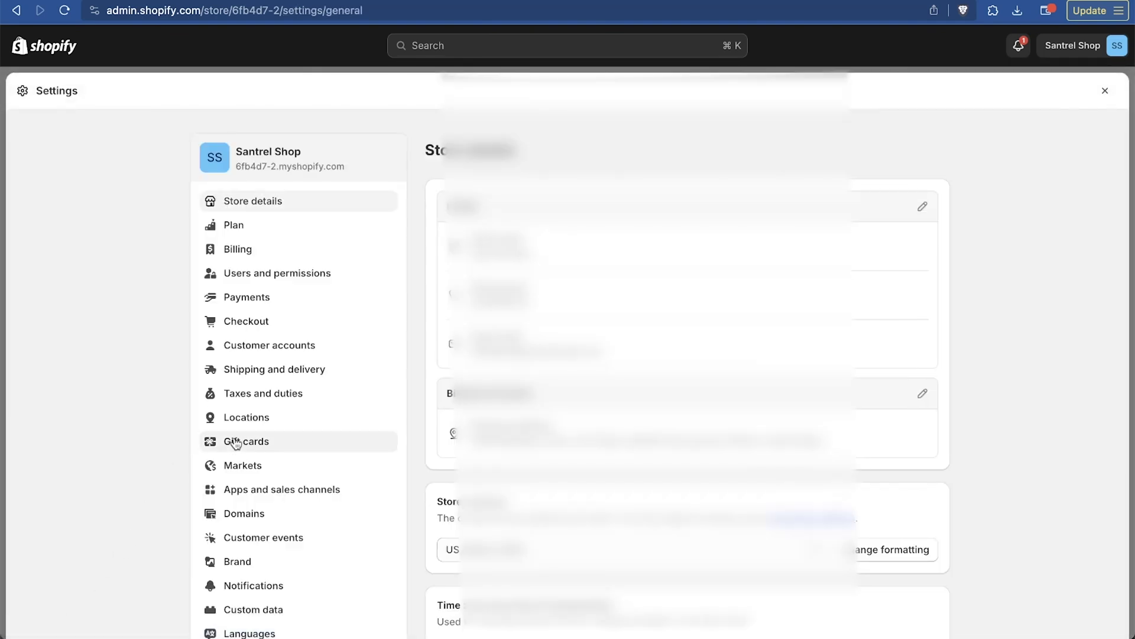
scroll(213, 402, down, 3)
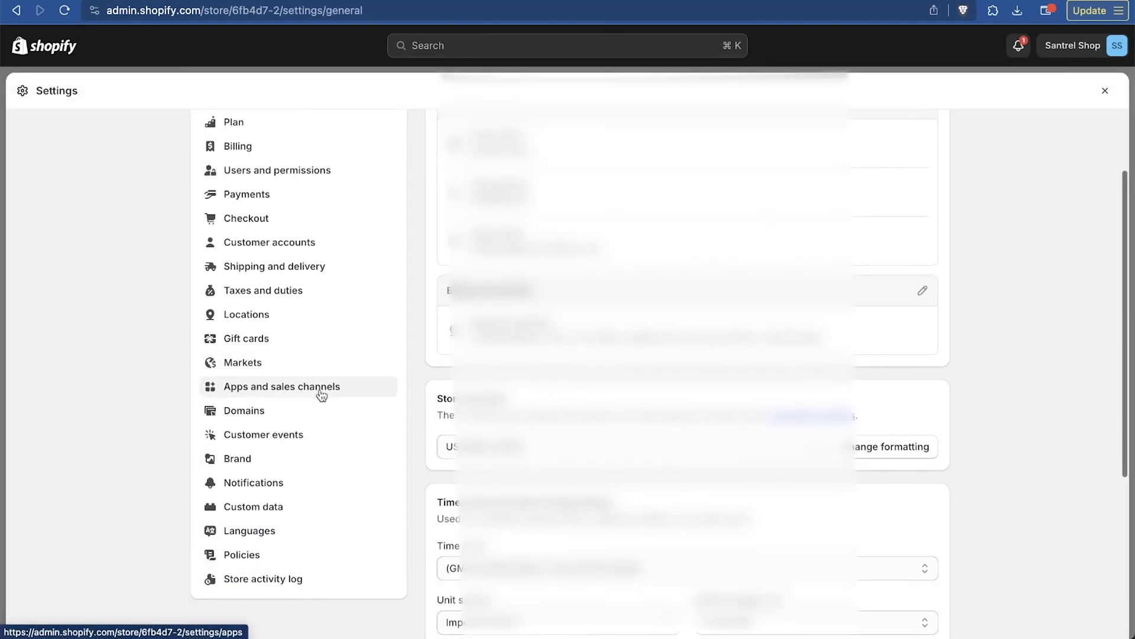
click(321, 389)
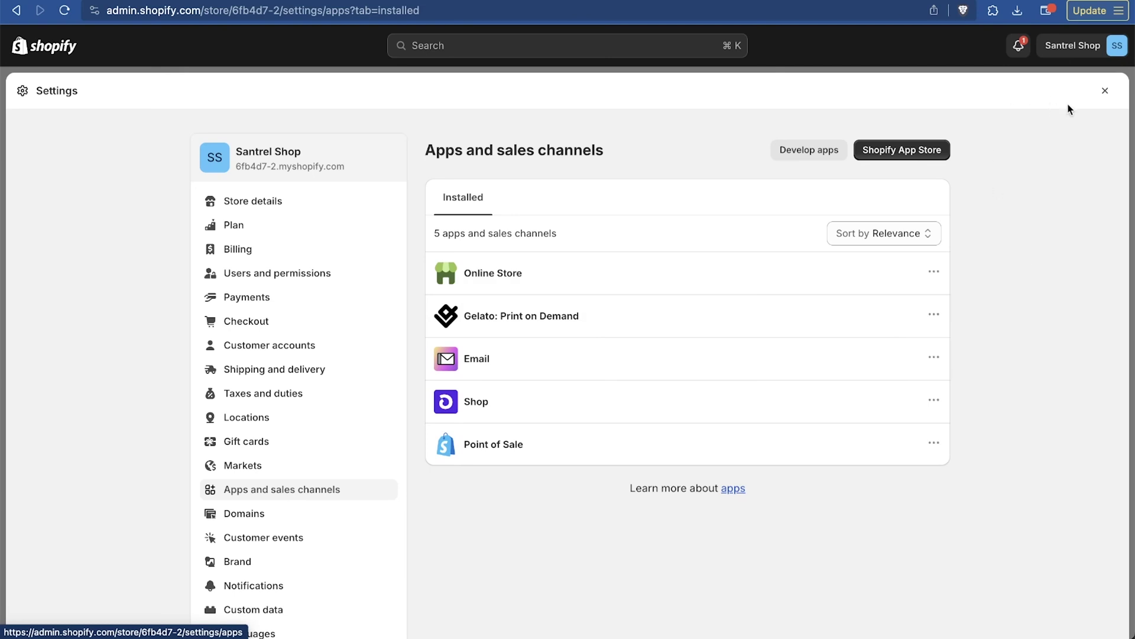
click(1105, 91)
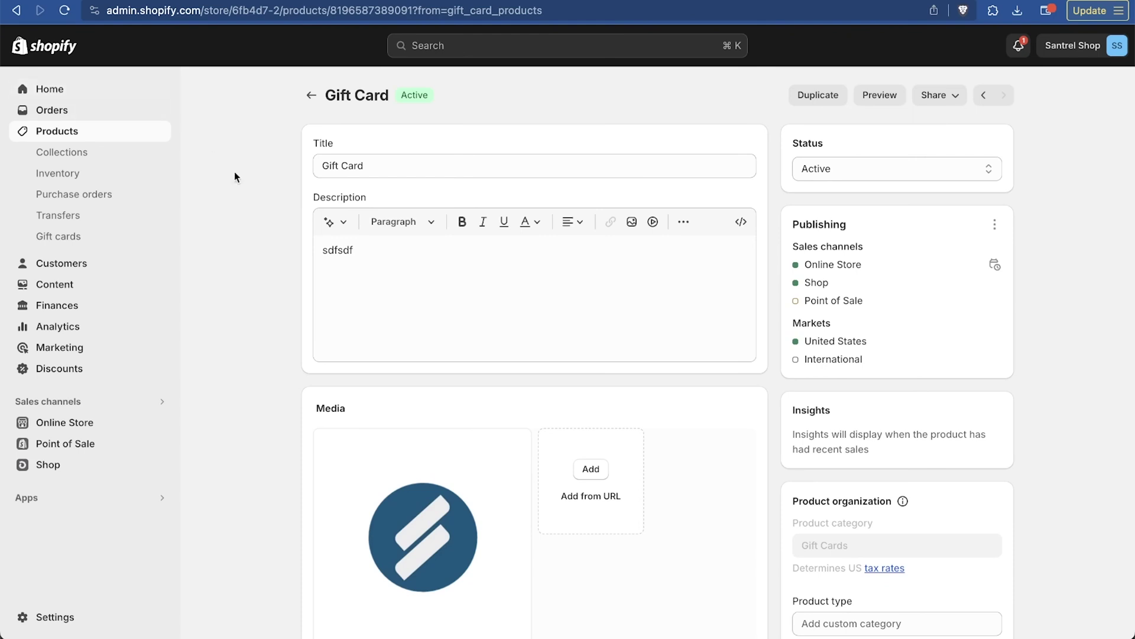
Step: From the admin home page, review the installed and recommended sales channels, and dismiss the list
click(47, 90)
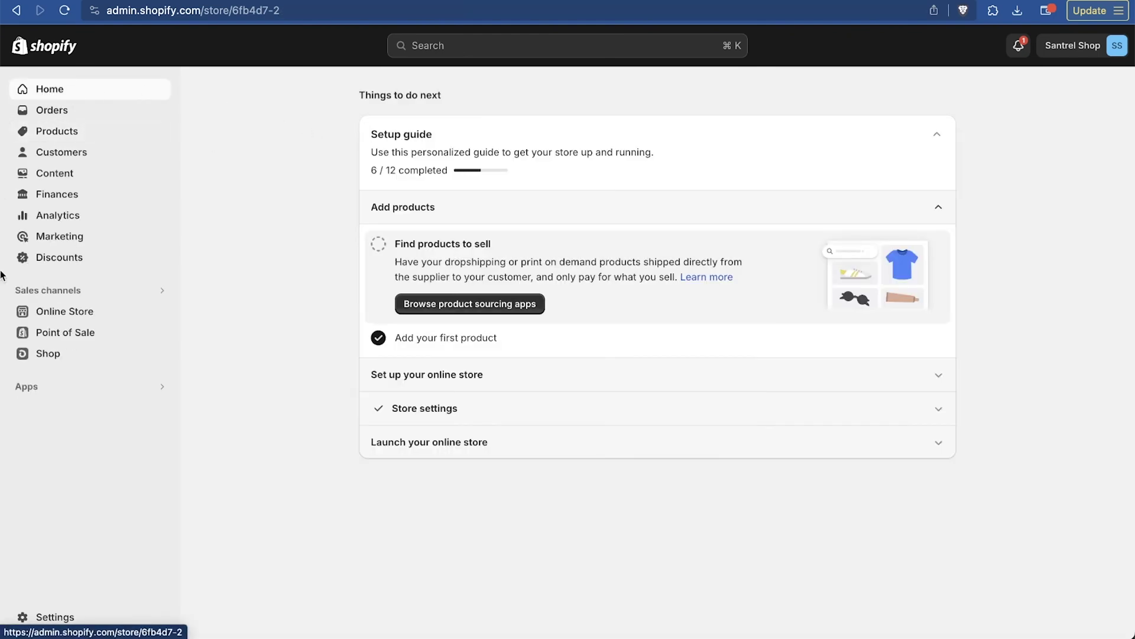
click(162, 290)
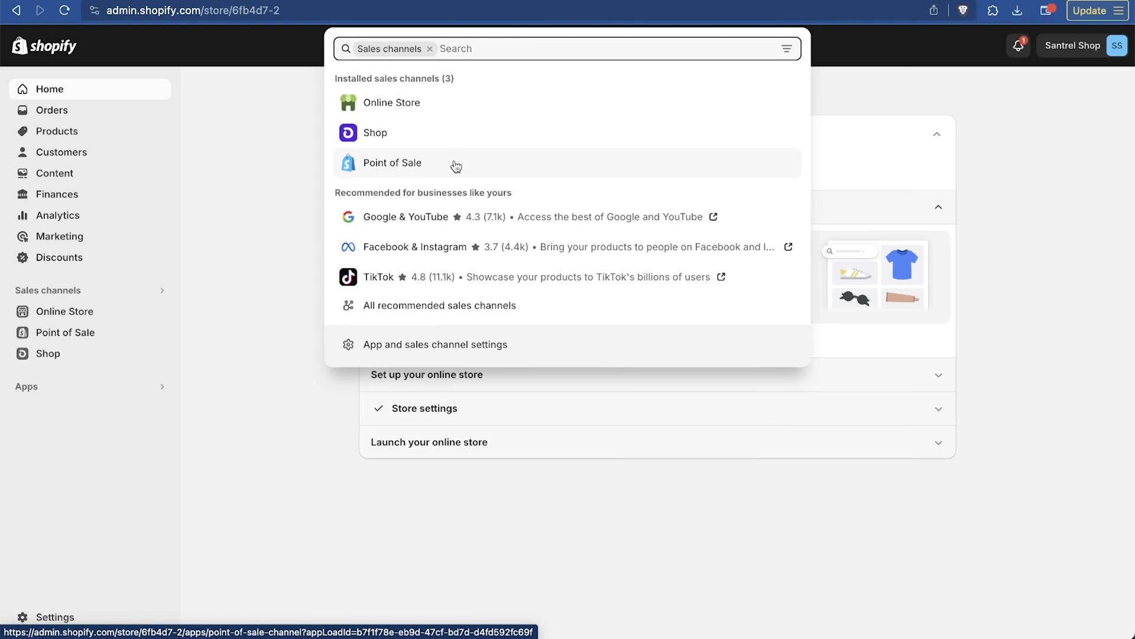
click(252, 188)
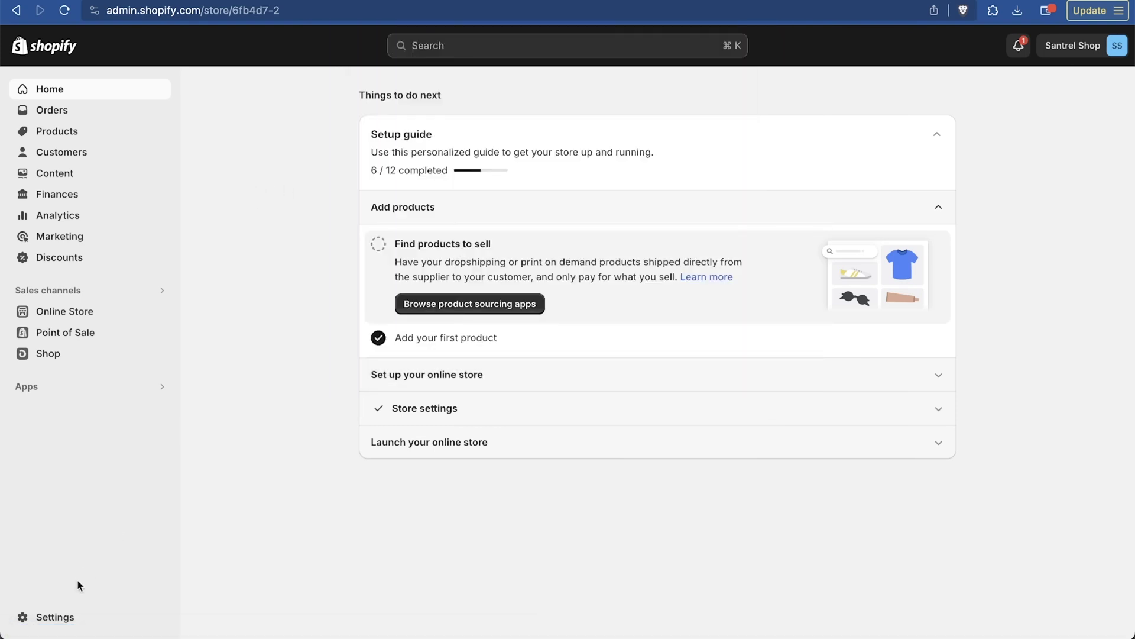
Step: Open the domain settings of the store
click(55, 616)
scroll(339, 379, down, 5)
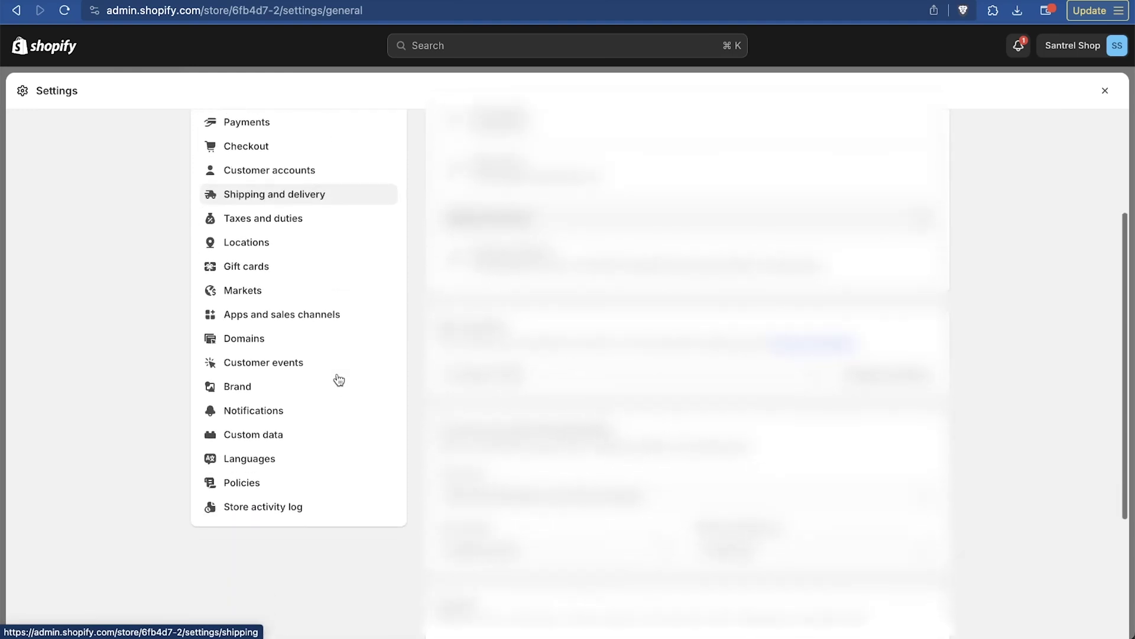
scroll(328, 334, up, 3)
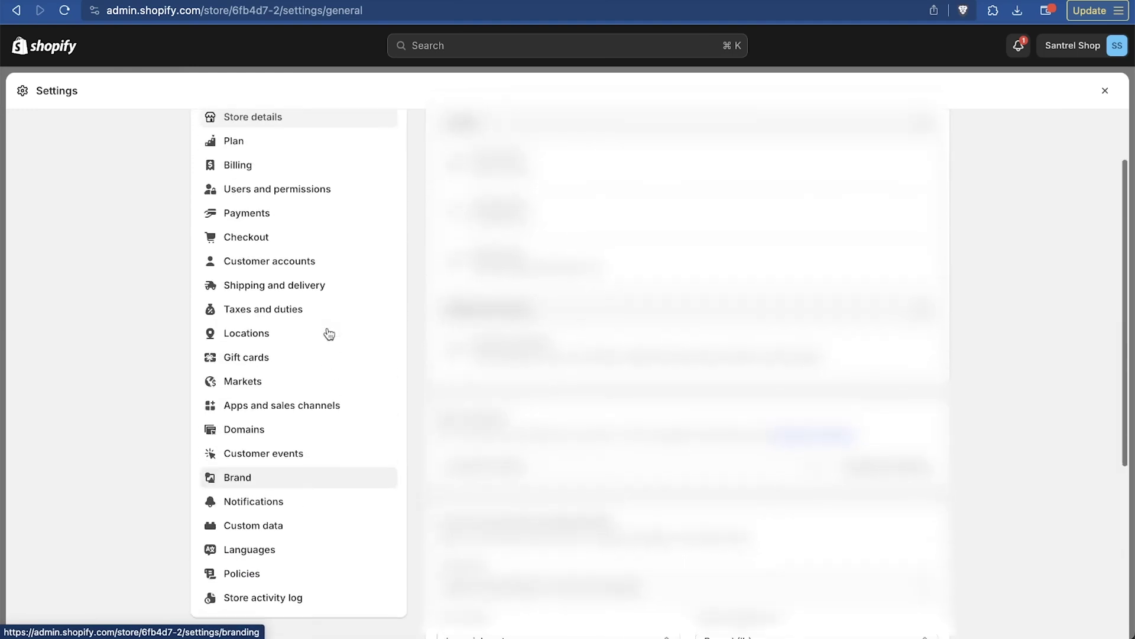
click(261, 428)
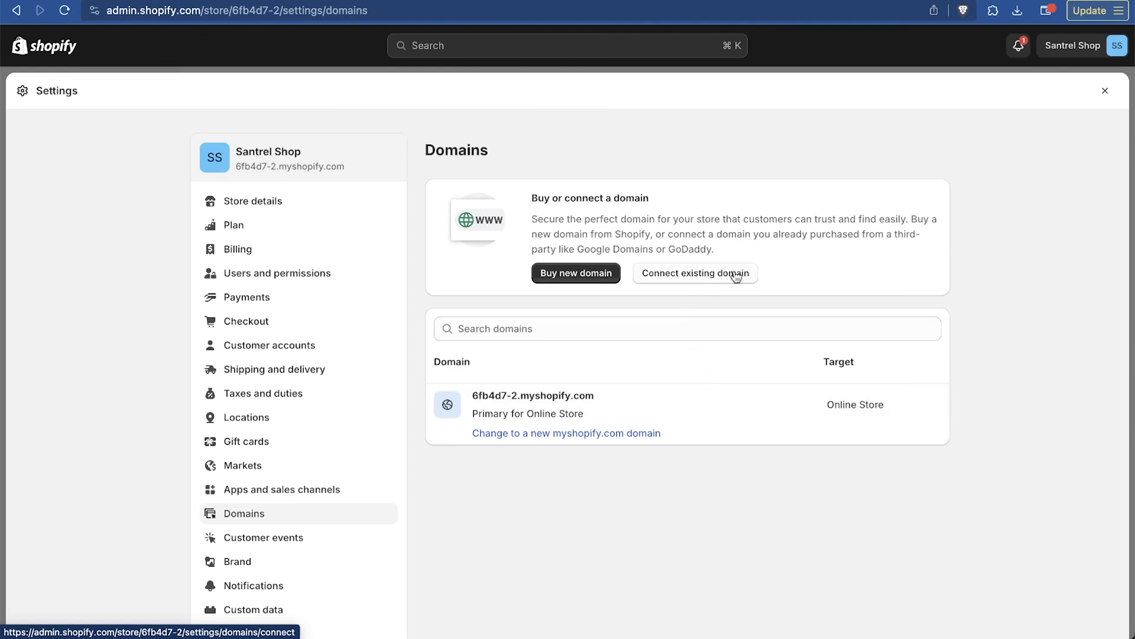
Step: Look up Namecheap in a new browser tab
key(super+t)
text(name)
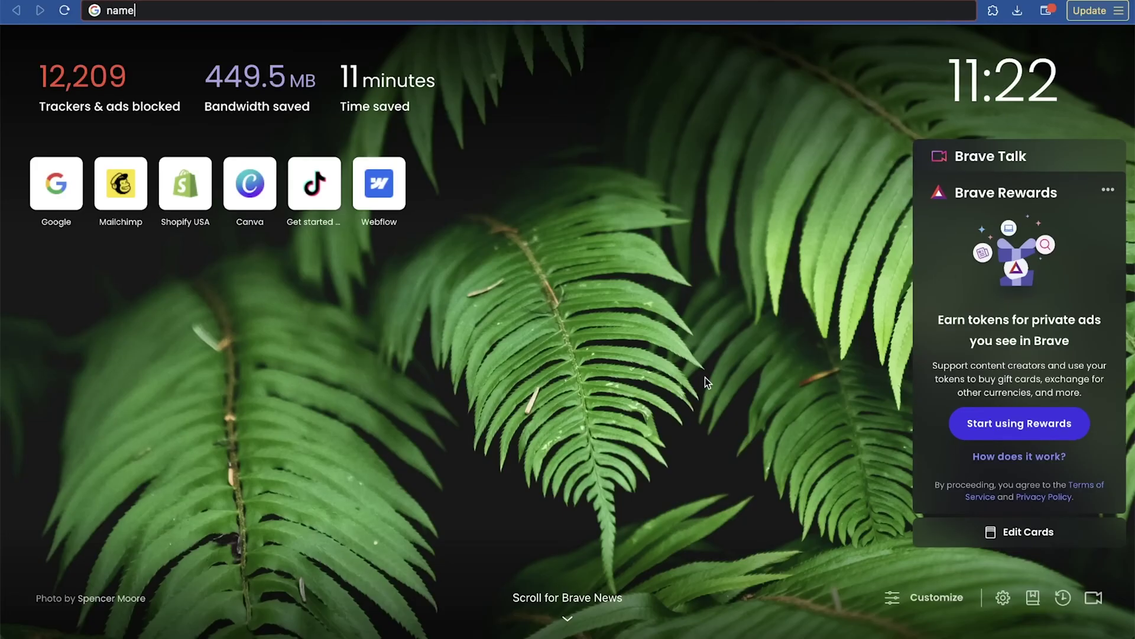
text(cheap)
key(Return)
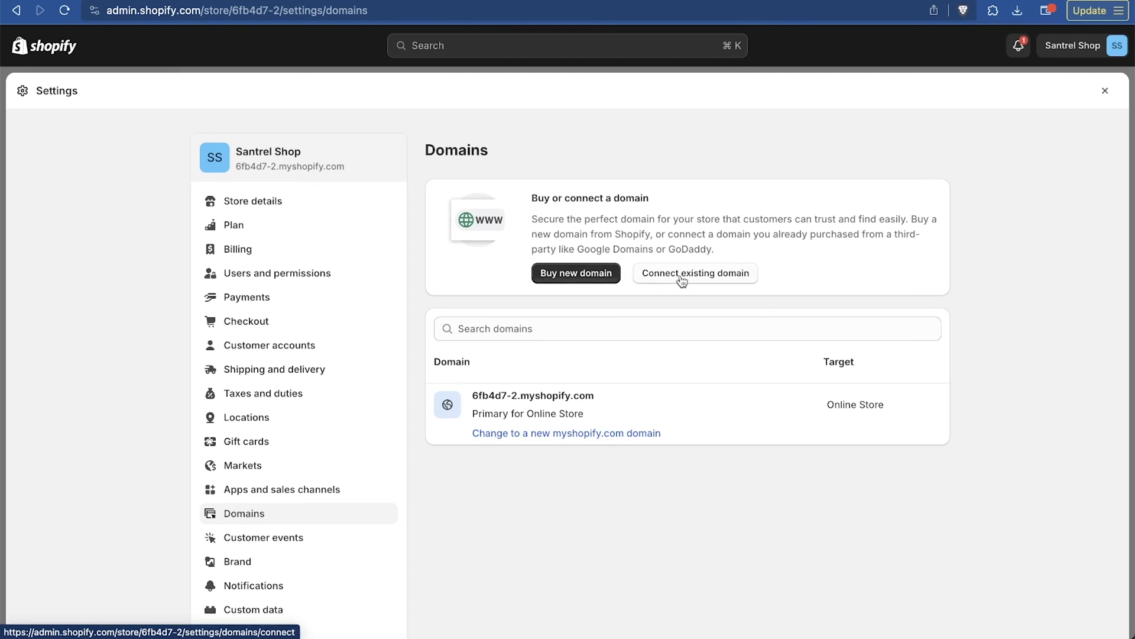
Step: Start buying a new domain and check the availability of santrelmerchshop
click(591, 274)
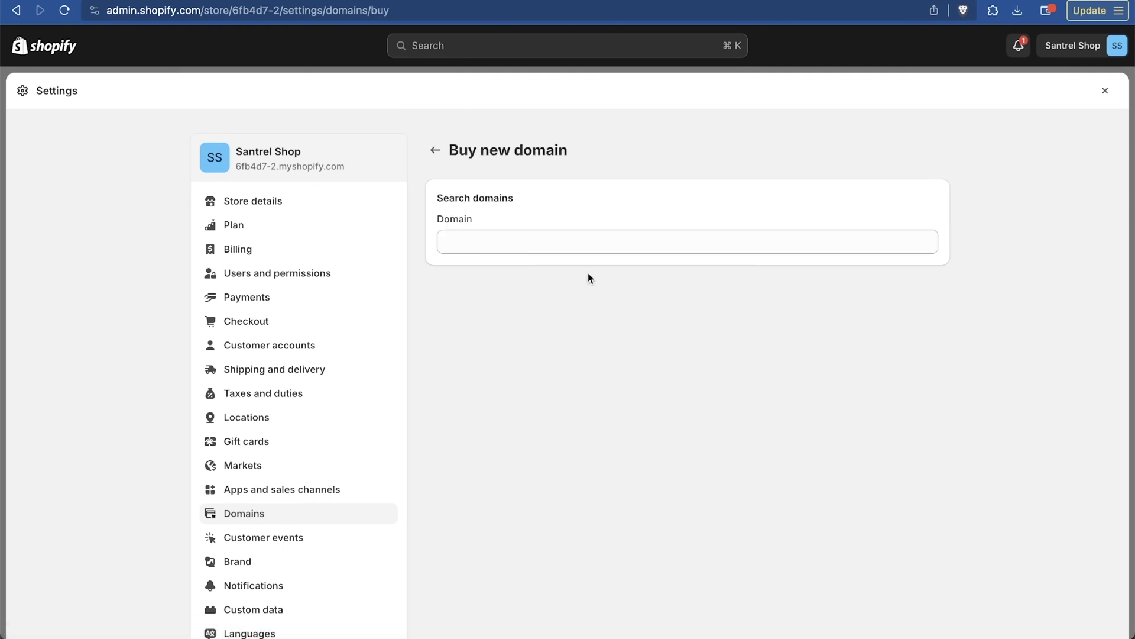
click(555, 242)
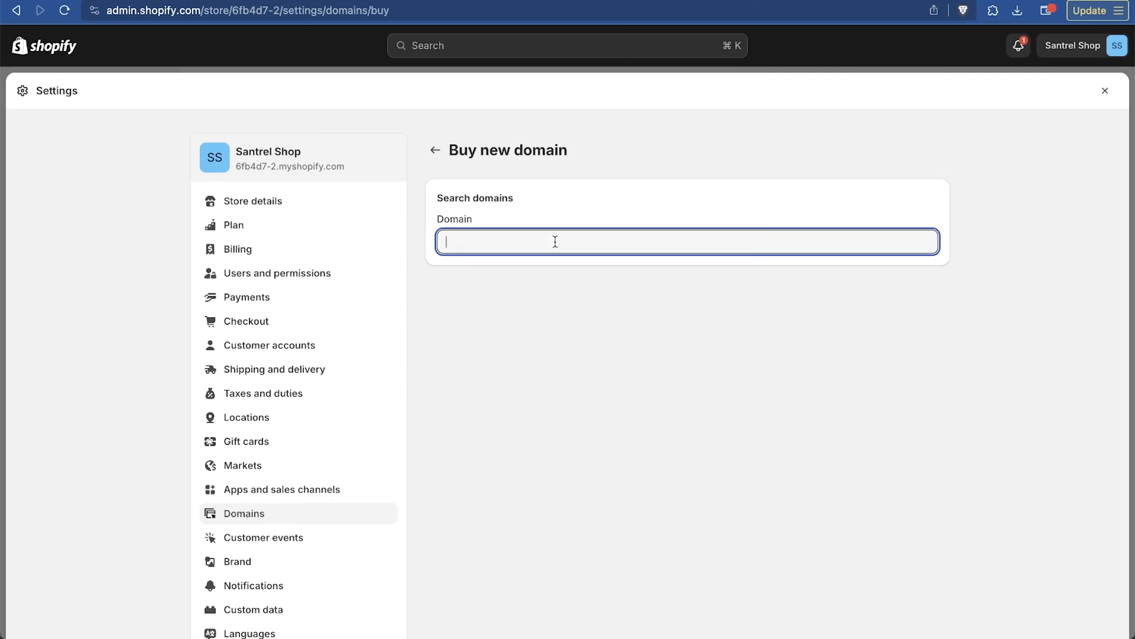
text(santrelmerchshop)
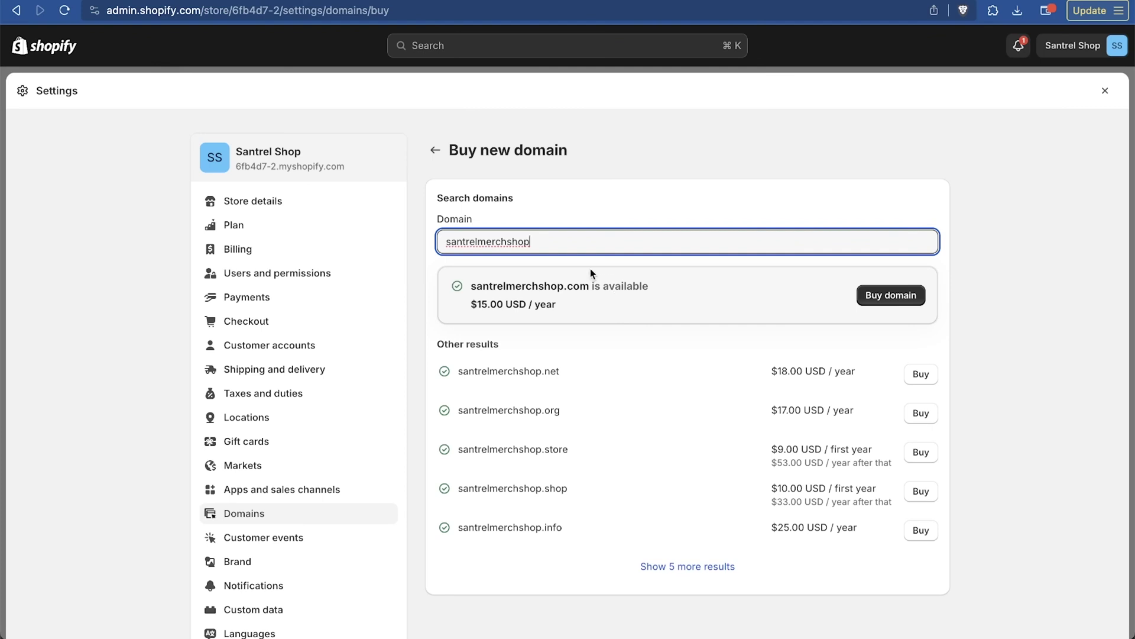
Step: Check the availability of the shorter domain names santreshop and santrel
drag(475, 243, 515, 246)
key(BackSpace)
text(s)
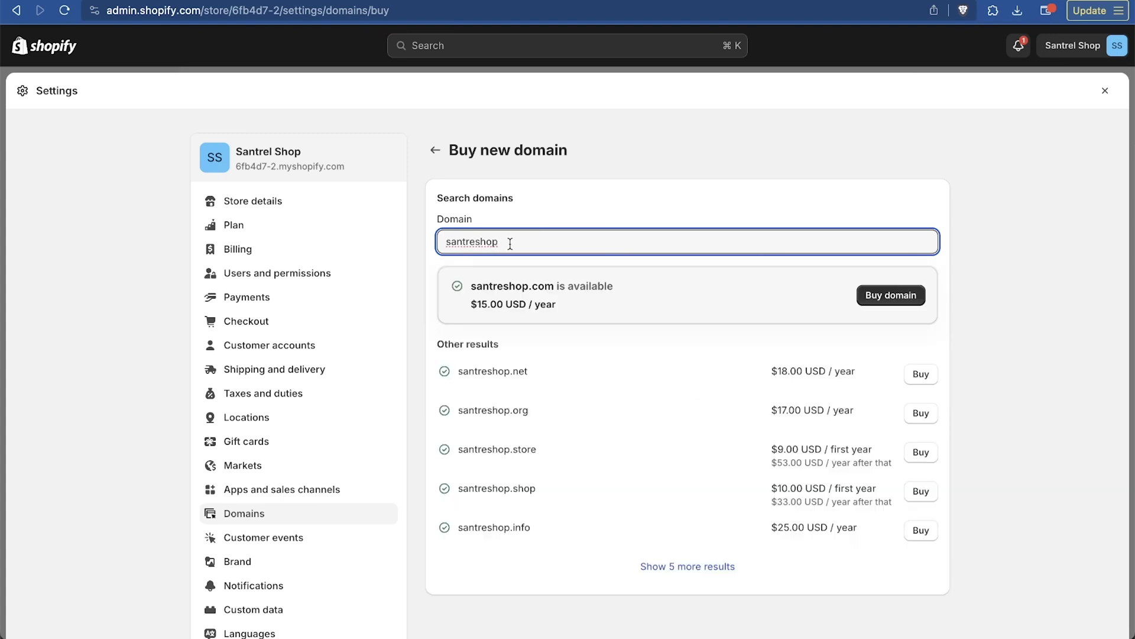
drag(507, 242, 476, 243)
key(BackSpace)
text(l)
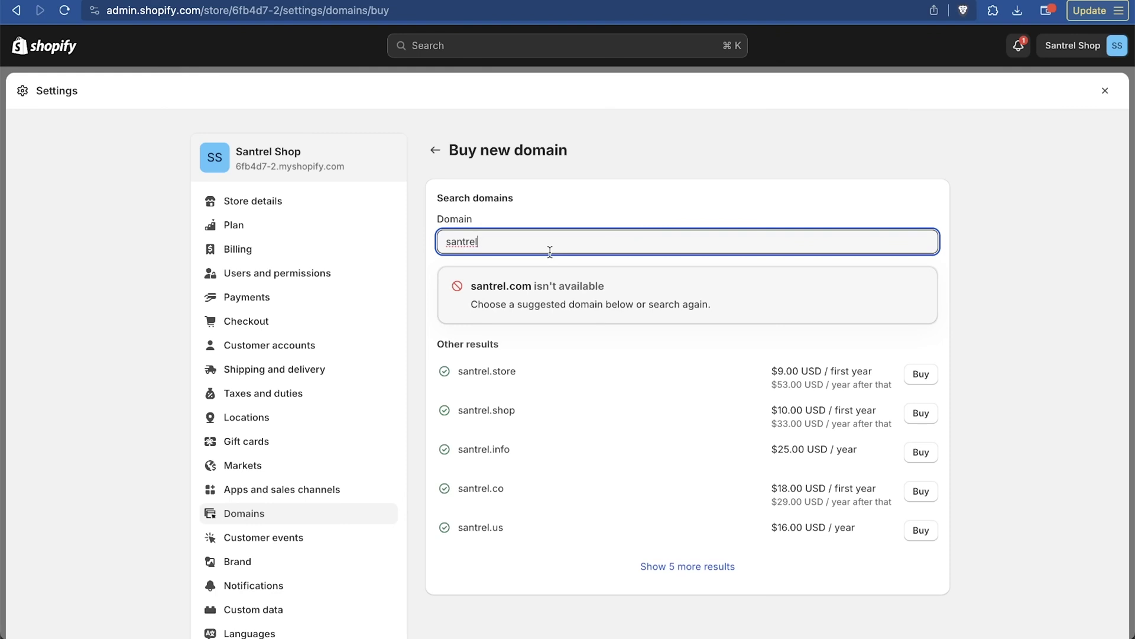
Step: Search for the domain name santrelmerch, choose santrelmerch.com for purchase, and review its order and contact information
text(merchsh)
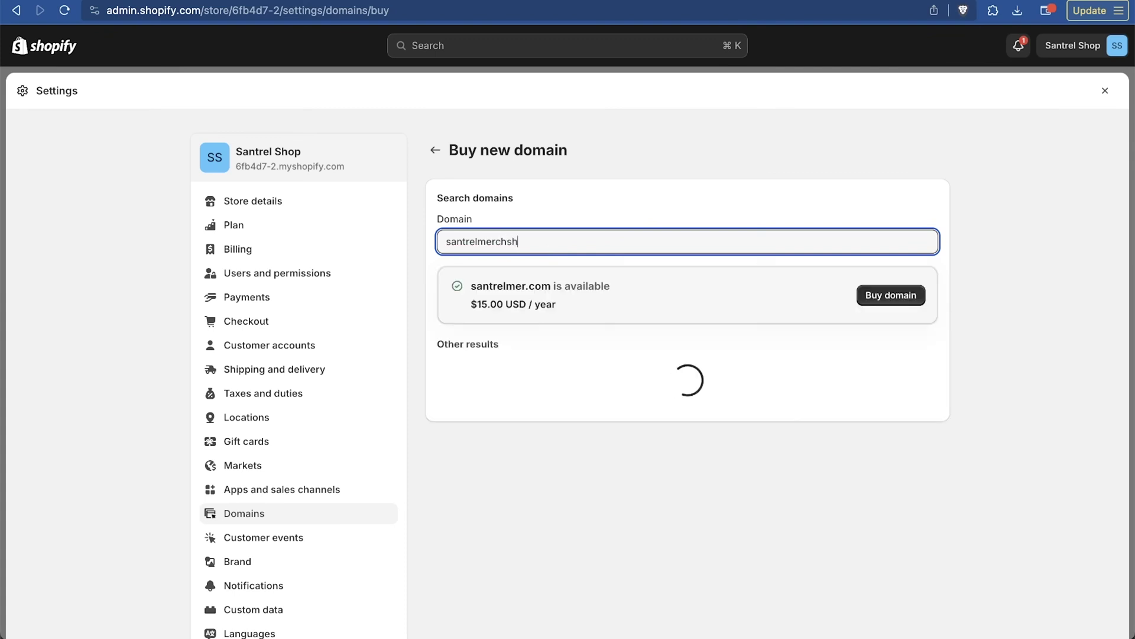
text(op)
key(BackSpace)
key(BackSpace)
key(BackSpace)
key(BackSpace)
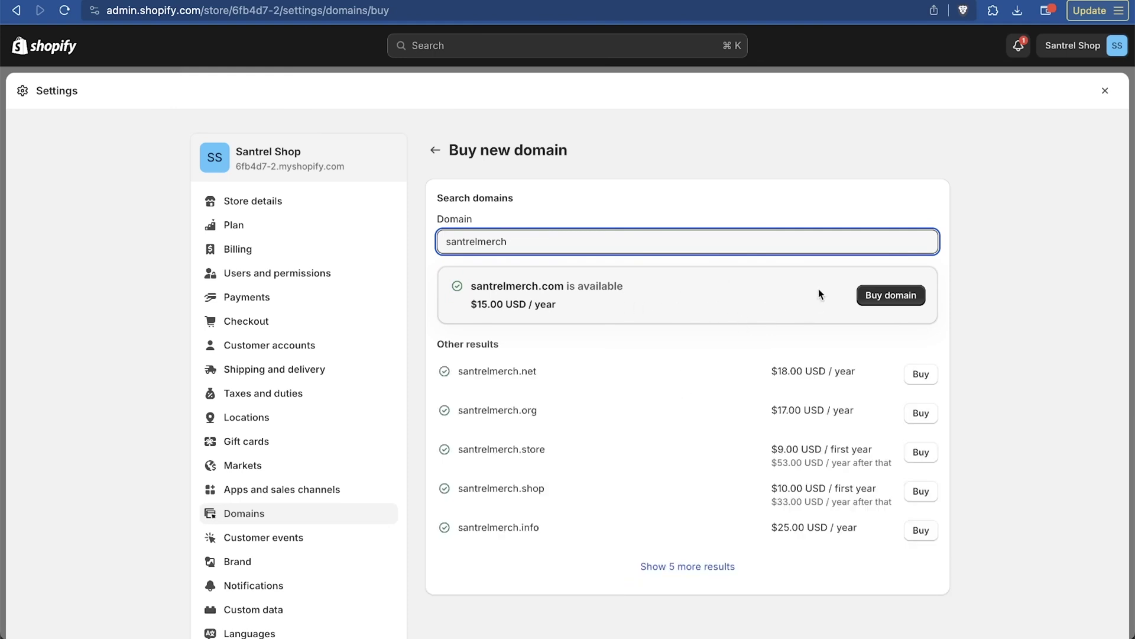
click(896, 297)
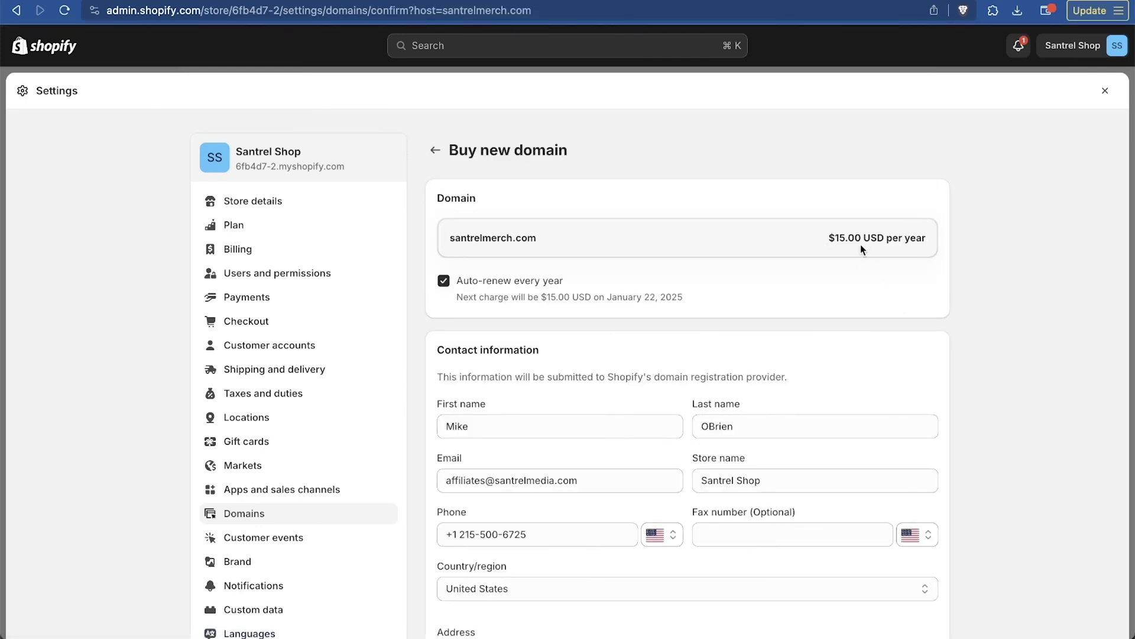
scroll(991, 287, down, 3)
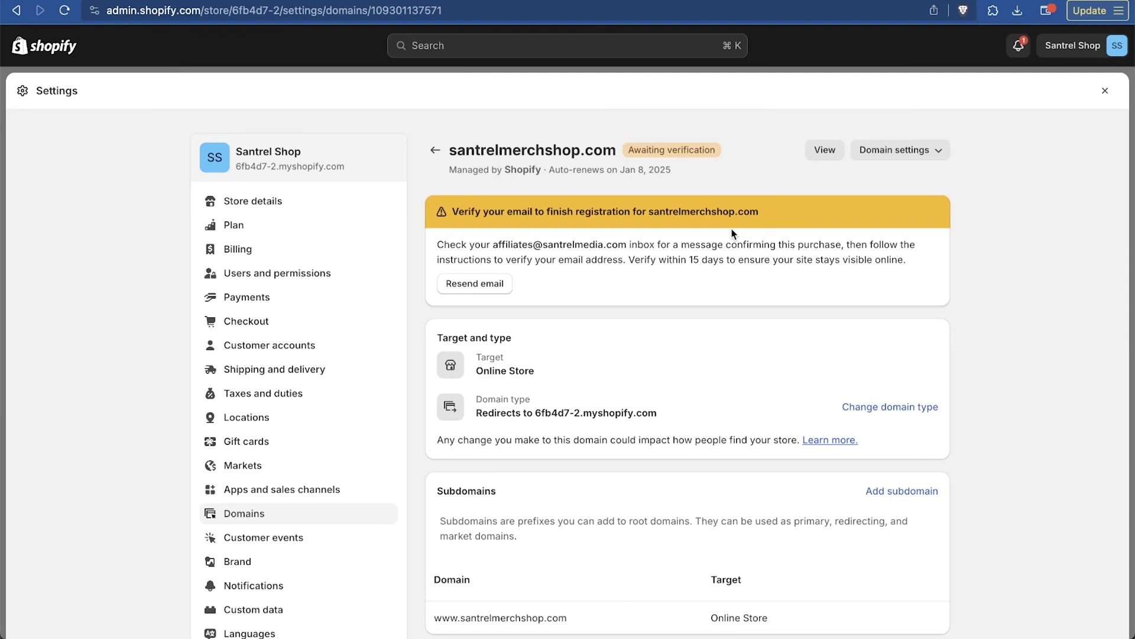
Step: Review the domain type options, email forwarding and auto-renewal of santrelmerchshop.com, and look at the store's customer events settings
scroll(1041, 277, down, 8)
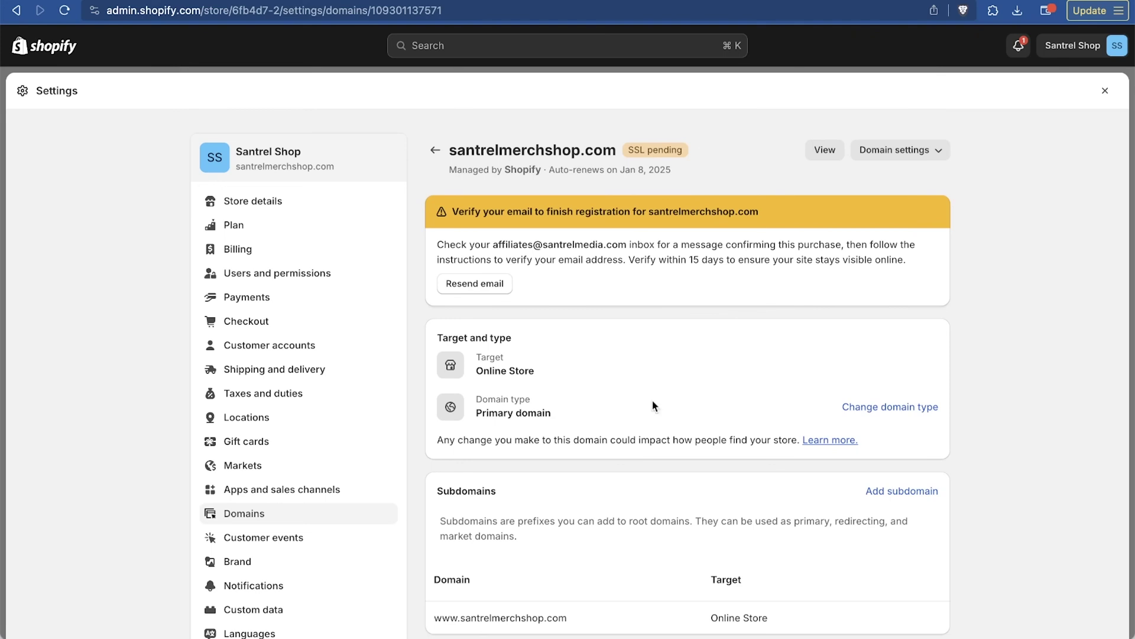
click(454, 10)
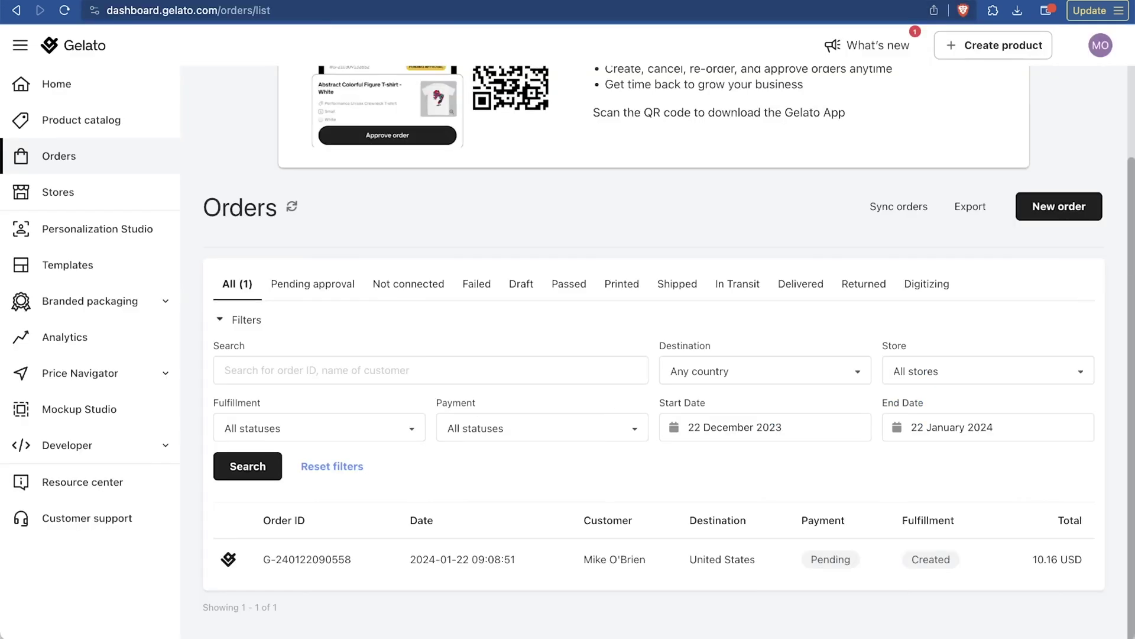
click(94, 11)
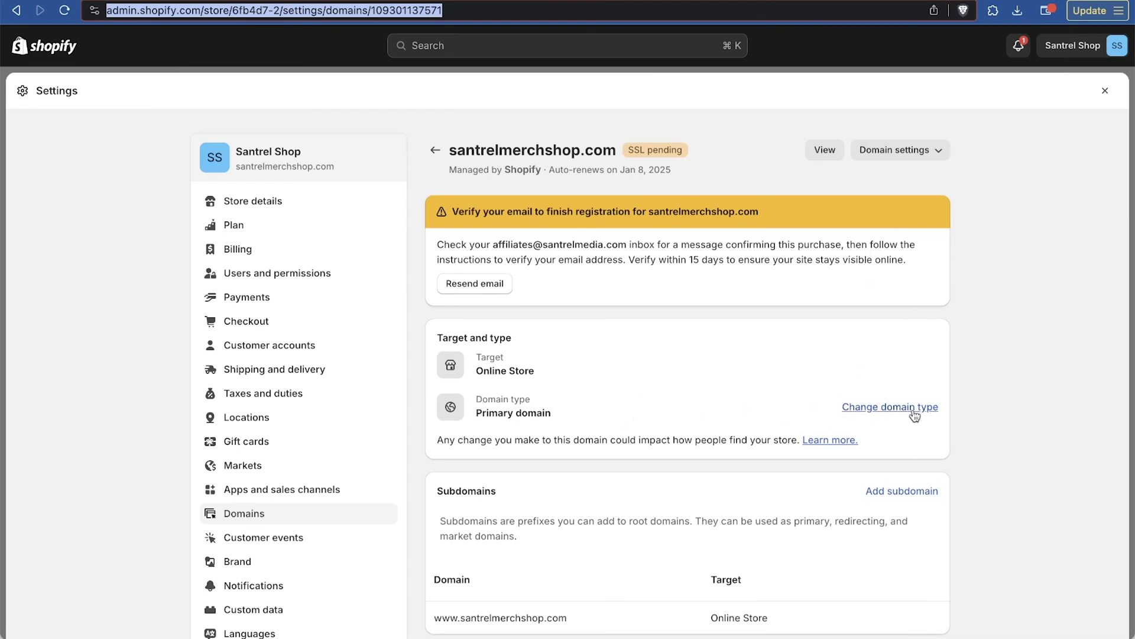
click(871, 407)
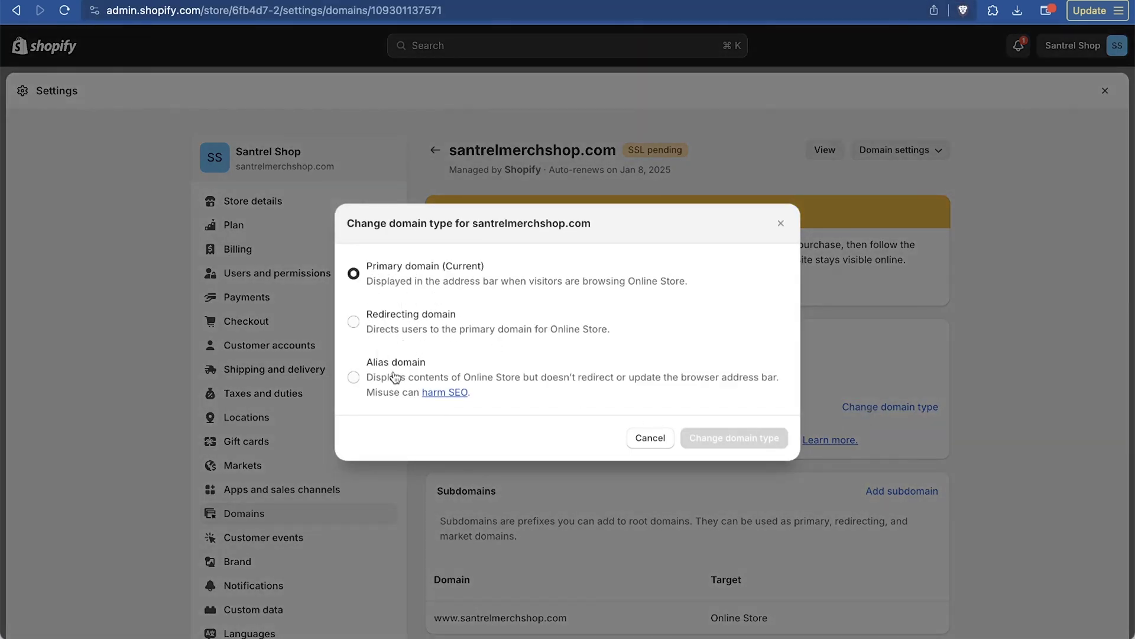
click(650, 437)
scroll(956, 391, down, 7)
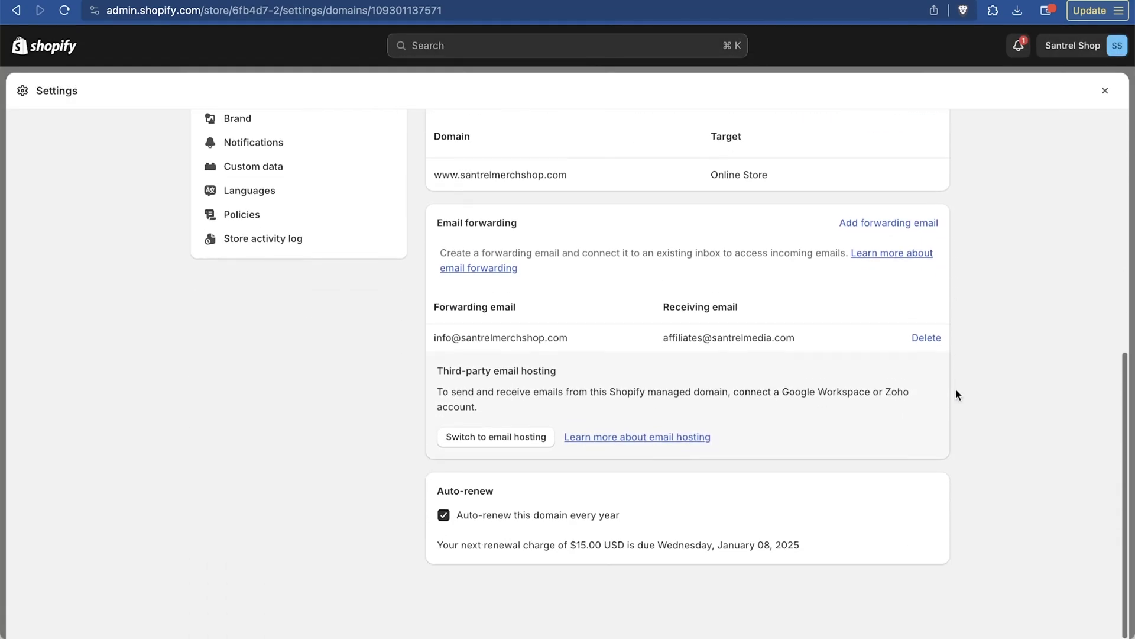
scroll(956, 393, up, 7)
scroll(315, 512, down, 1)
scroll(315, 512, down, 3)
click(304, 402)
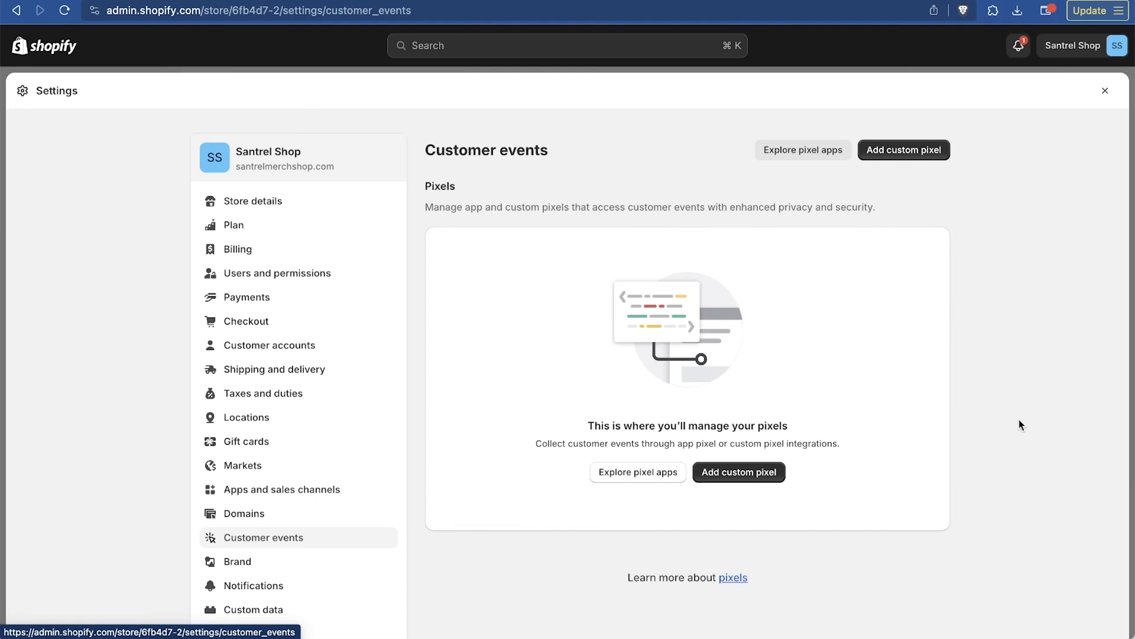
scroll(335, 471, down, 3)
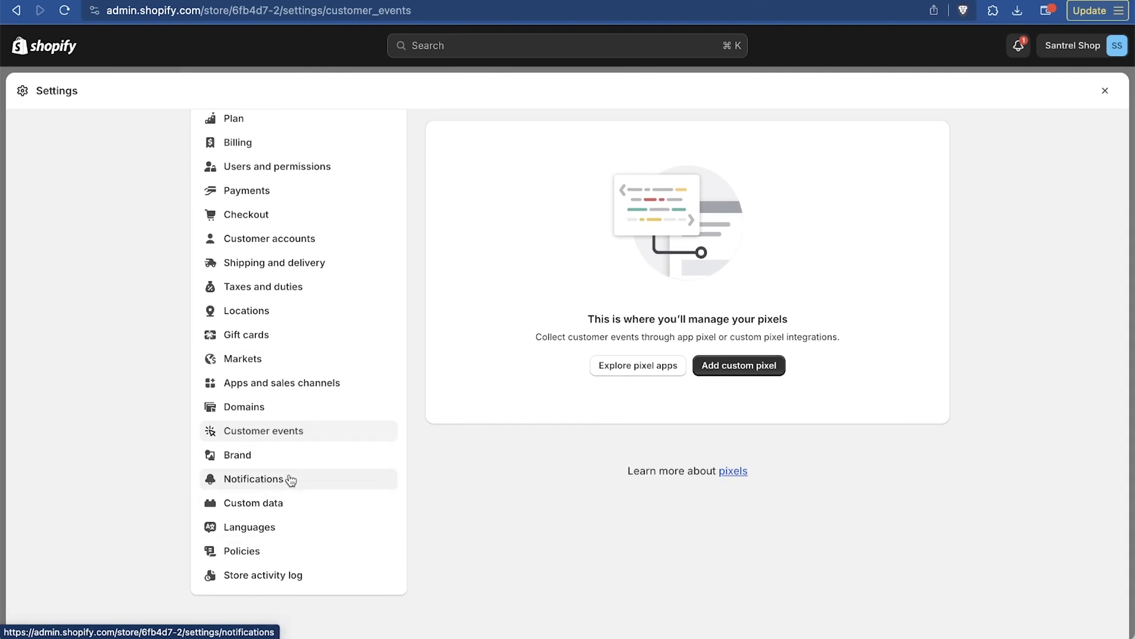
Step: Fill in the store's written return and refund policy from the template and read through it
click(287, 554)
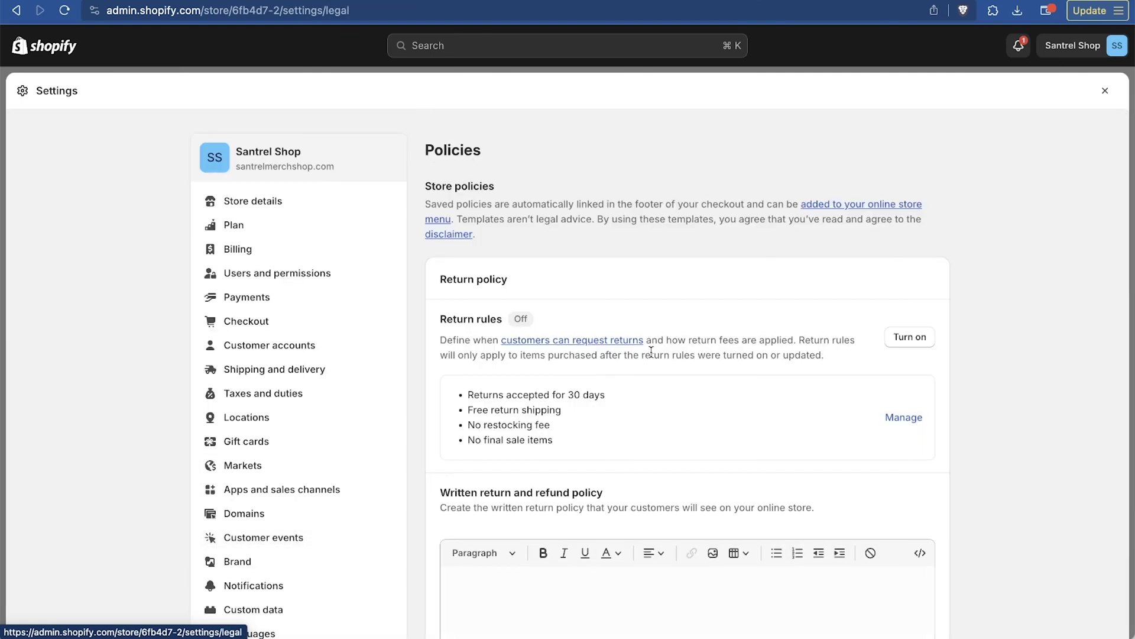
scroll(983, 385, down, 5)
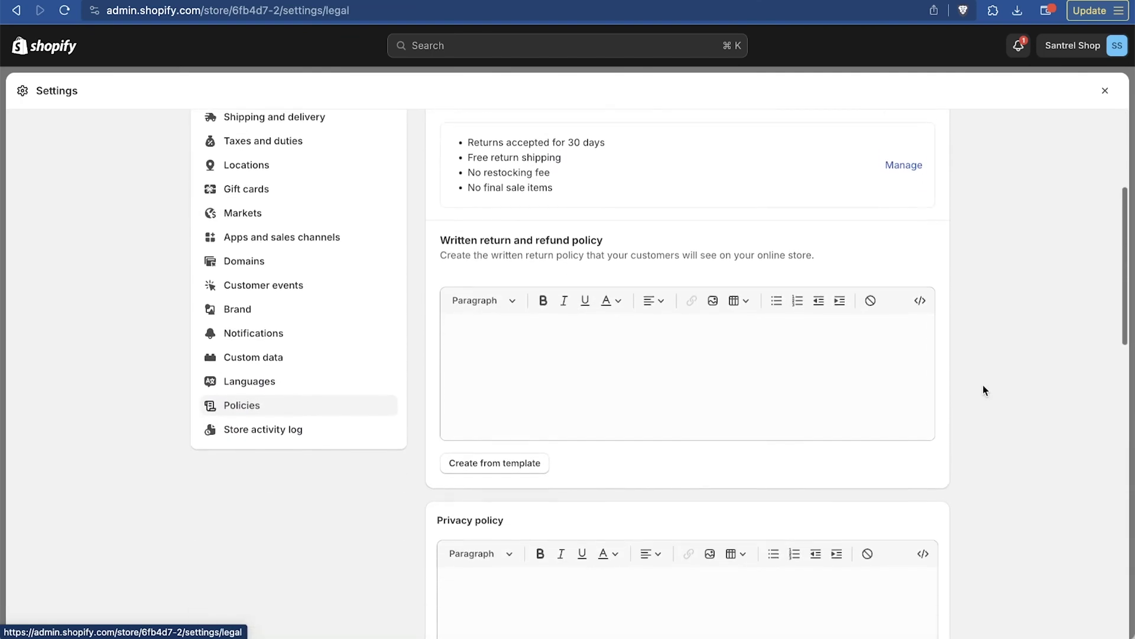
scroll(983, 385, up, 2)
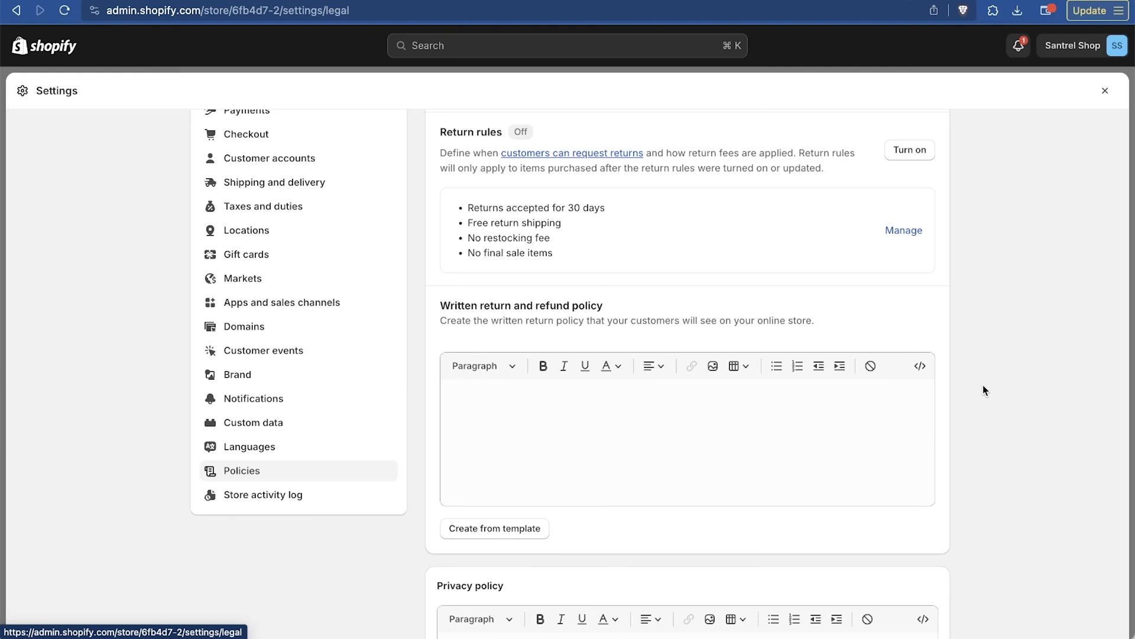
click(520, 528)
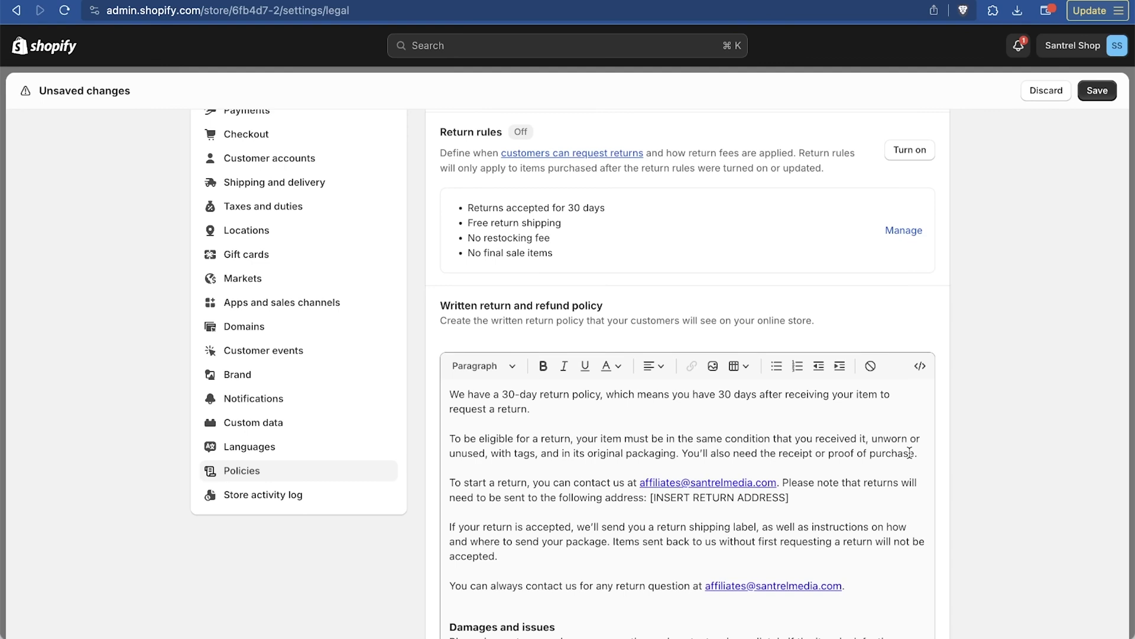
scroll(1011, 416, up, 2)
scroll(1011, 415, down, 5)
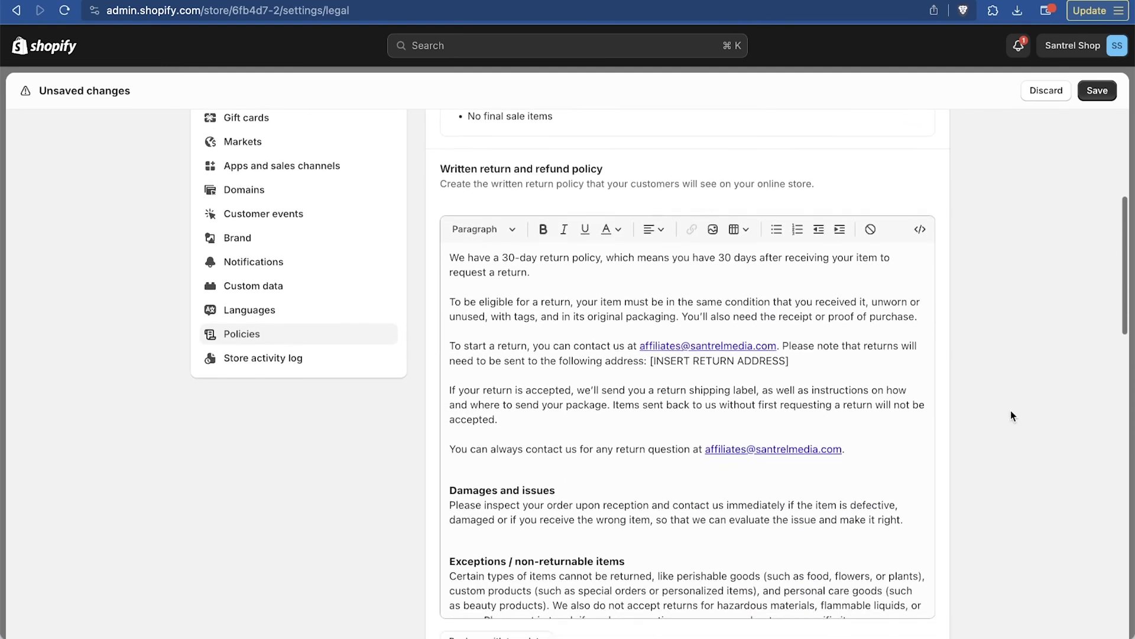
Step: Fill in the privacy policy and the terms of service from their templates
scroll(1011, 300, down, 4)
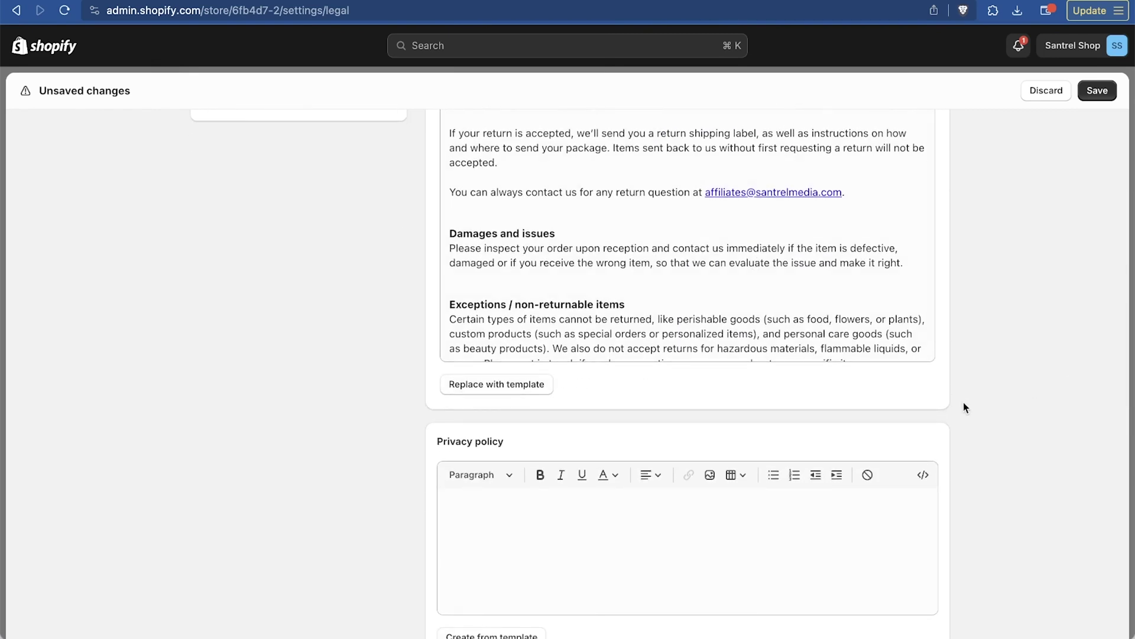
scroll(963, 407, down, 4)
click(513, 420)
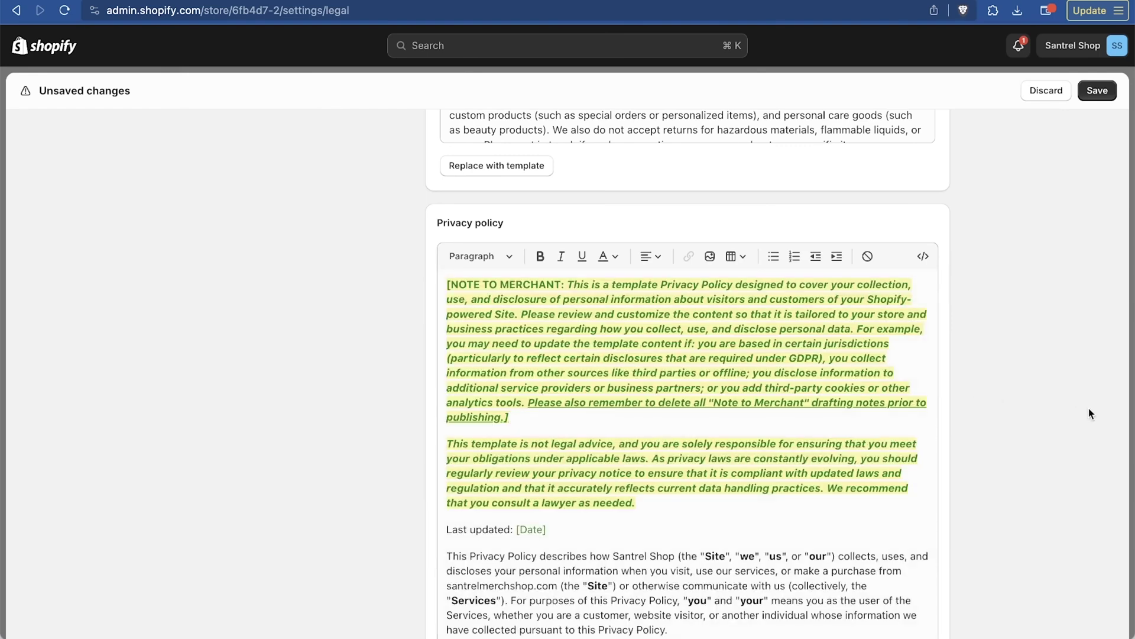
scroll(1090, 412, down, 5)
scroll(1088, 408, down, 2)
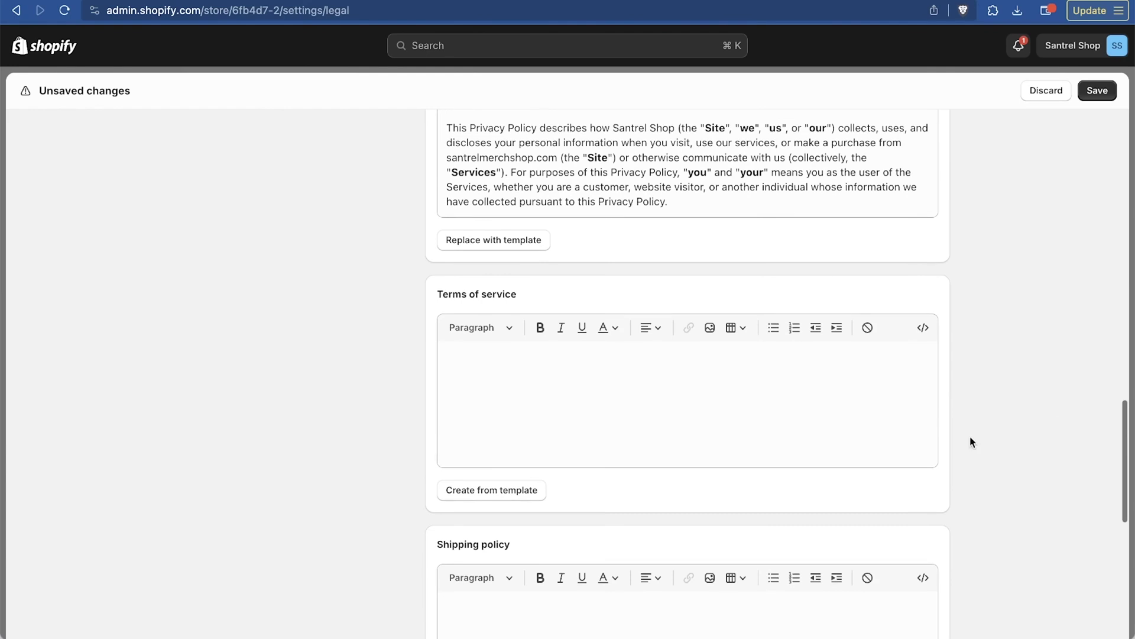
click(467, 490)
Step: Fill in the contact information policy from its template, save the store policies and leave the settings
scroll(1048, 463, down, 9)
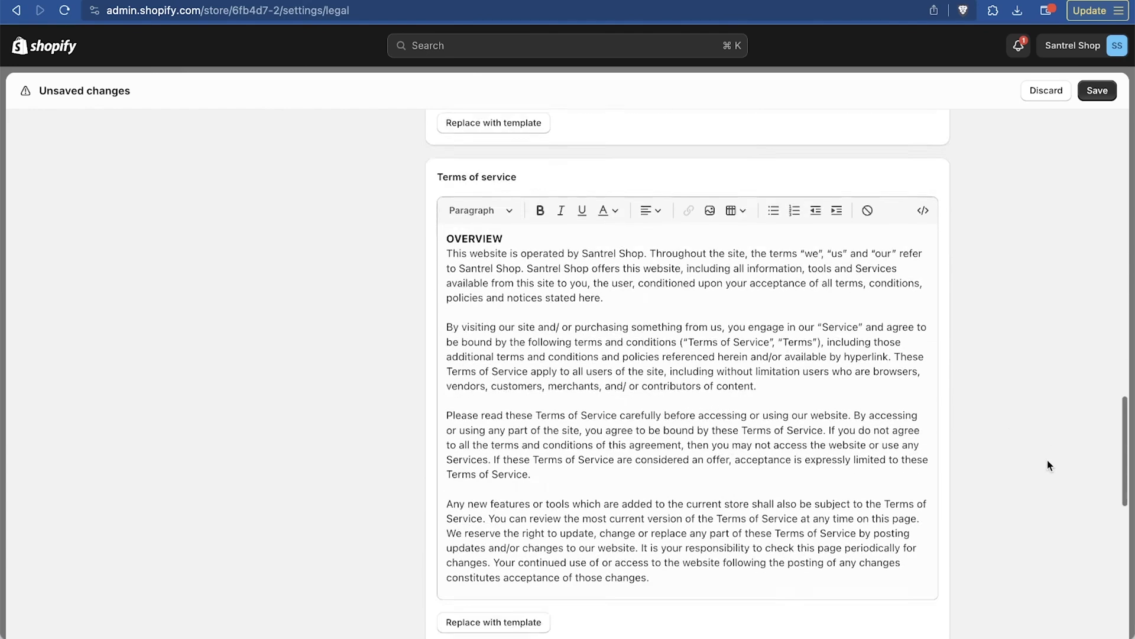
scroll(1048, 465, down, 1)
click(654, 262)
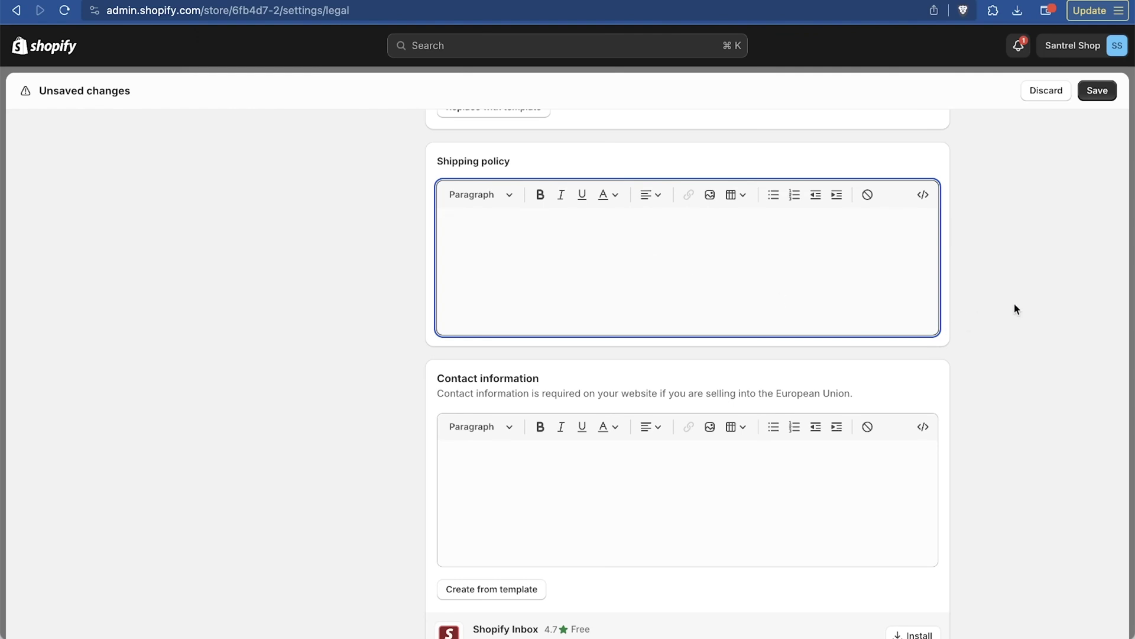
scroll(1014, 303, down, 2)
click(477, 494)
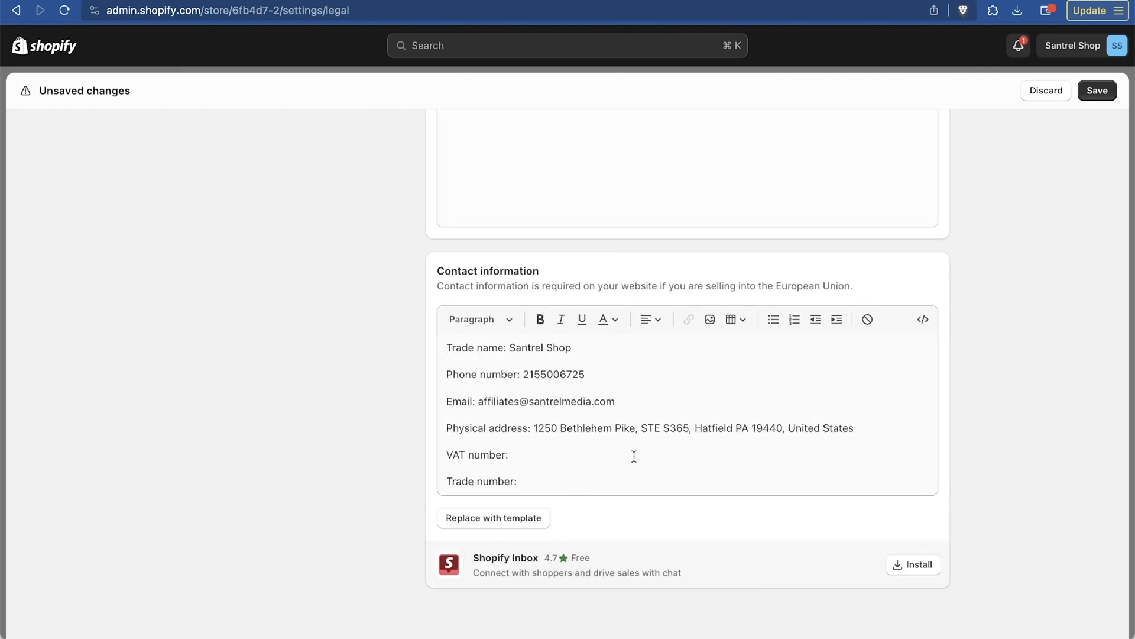
key(super+z)
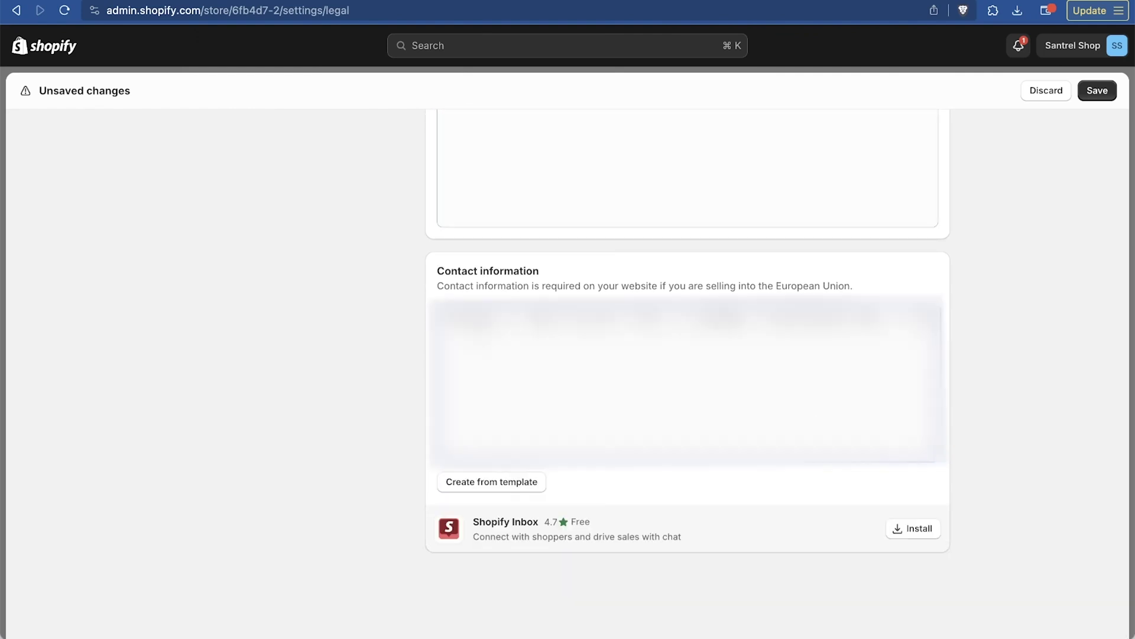
click(525, 488)
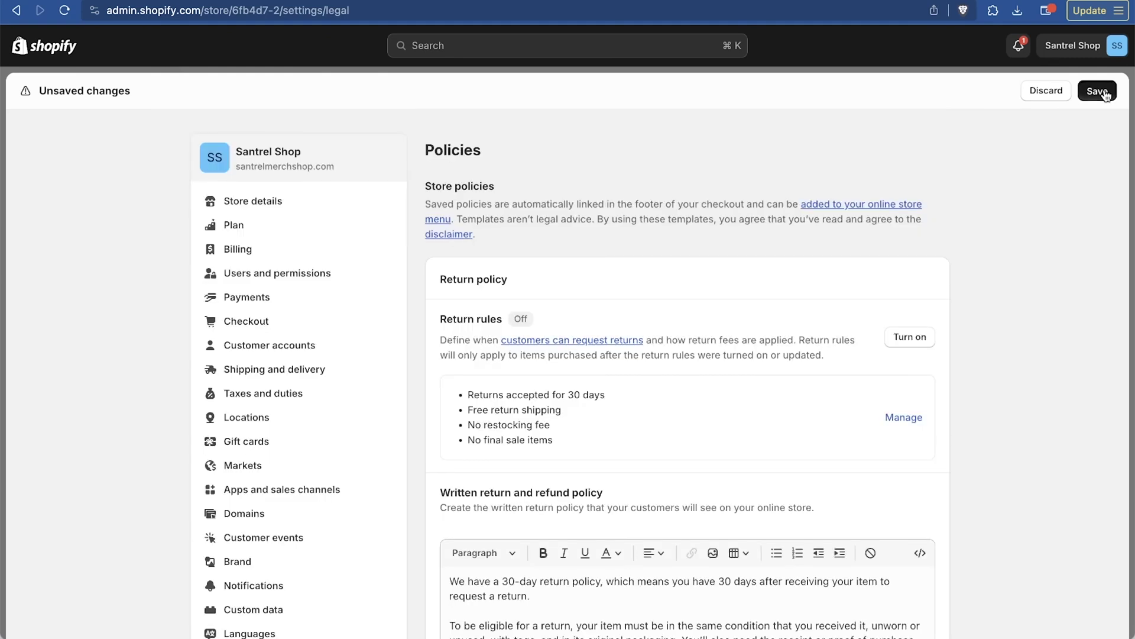
click(1098, 90)
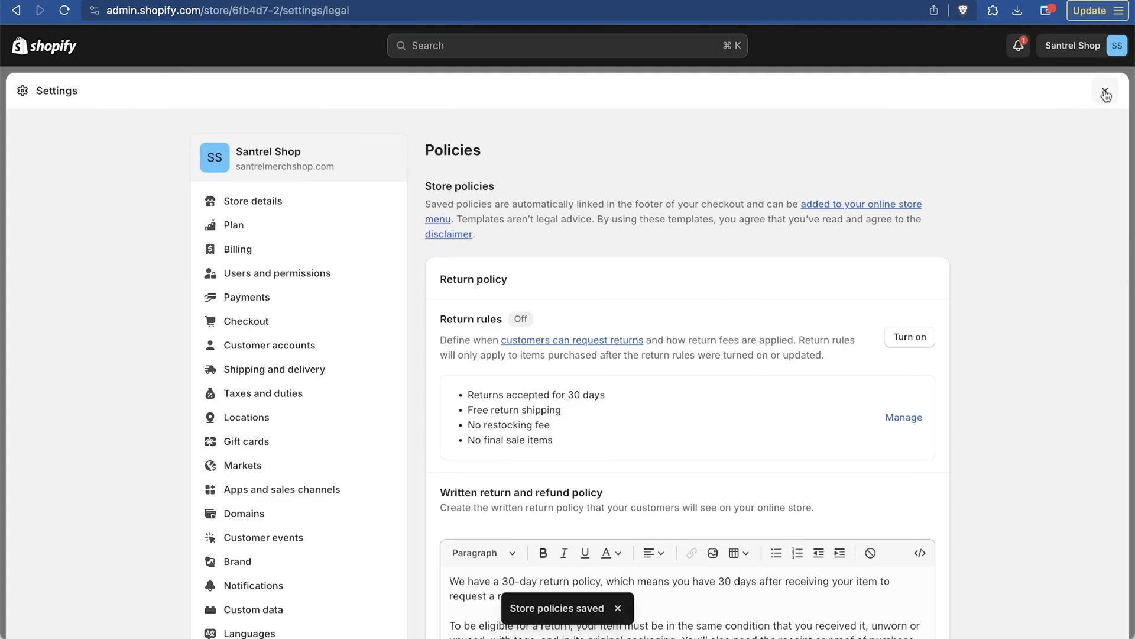
click(1105, 93)
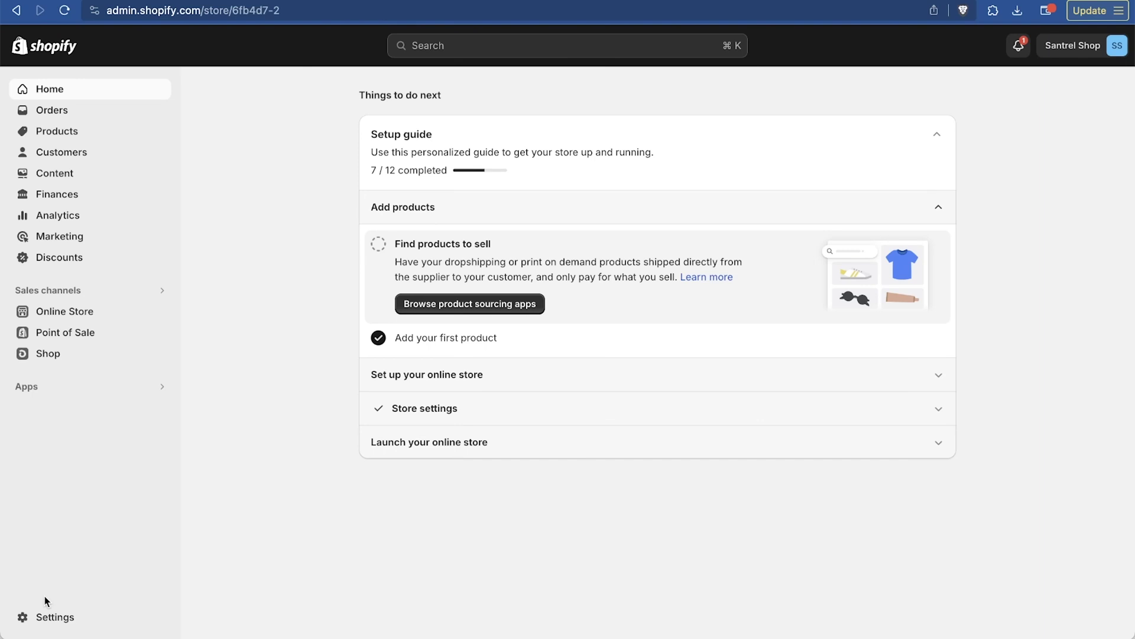
Step: Load santrelmerchshop.com in a new browser tab and look over the page served there
key(super+t)
text(san)
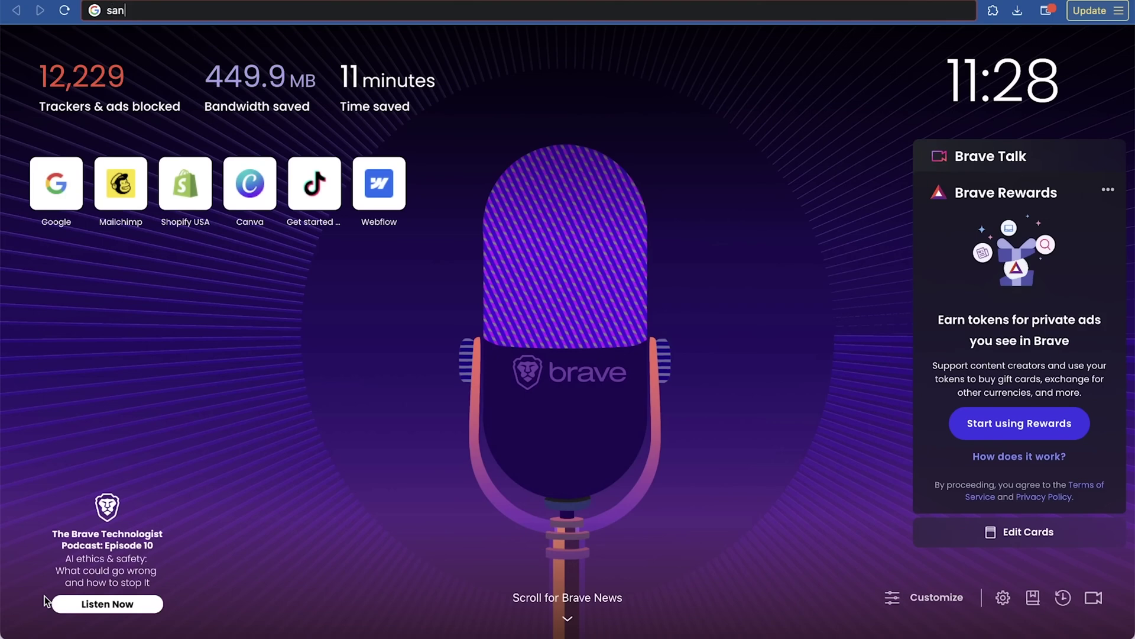
text(trelmerchshop.c)
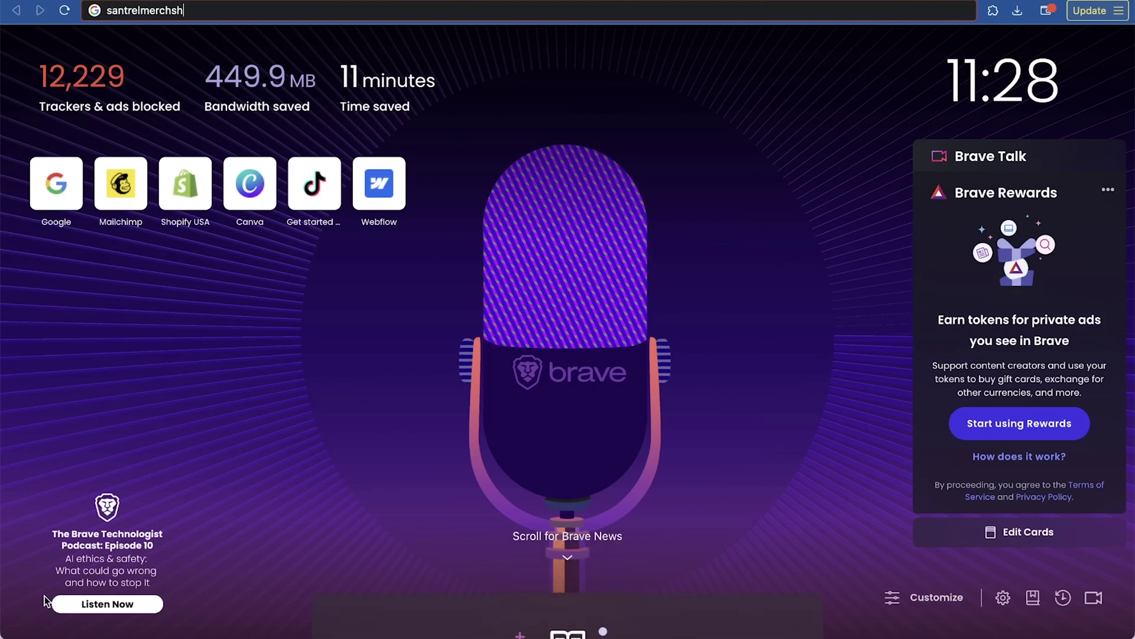
text(om)
key(Return)
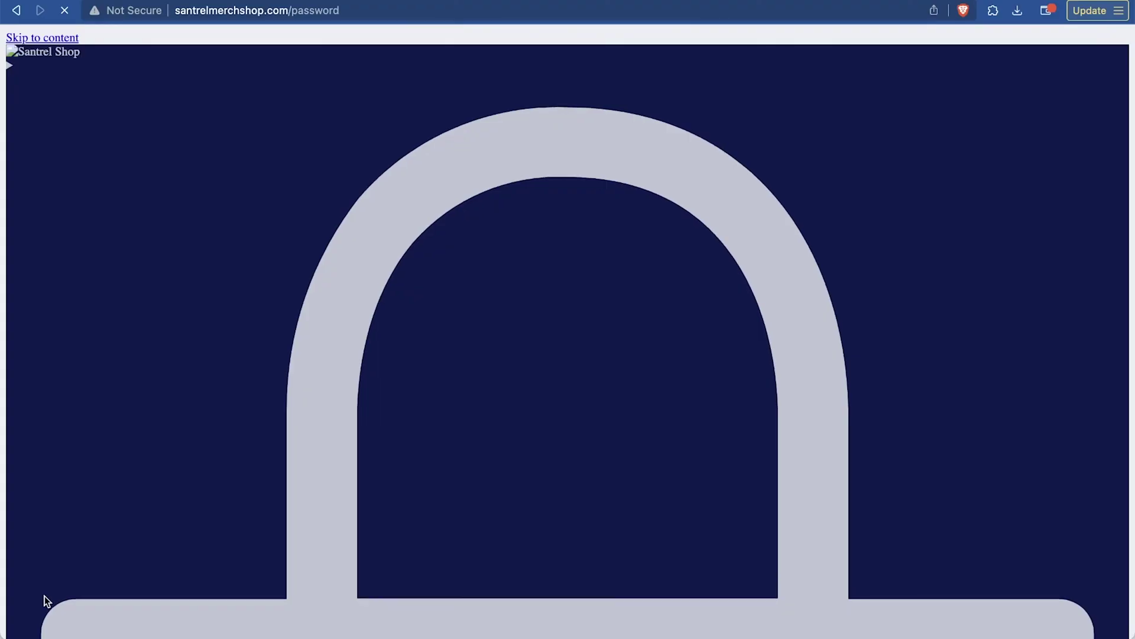
scroll(833, 297, down, 10)
scroll(847, 312, down, 20)
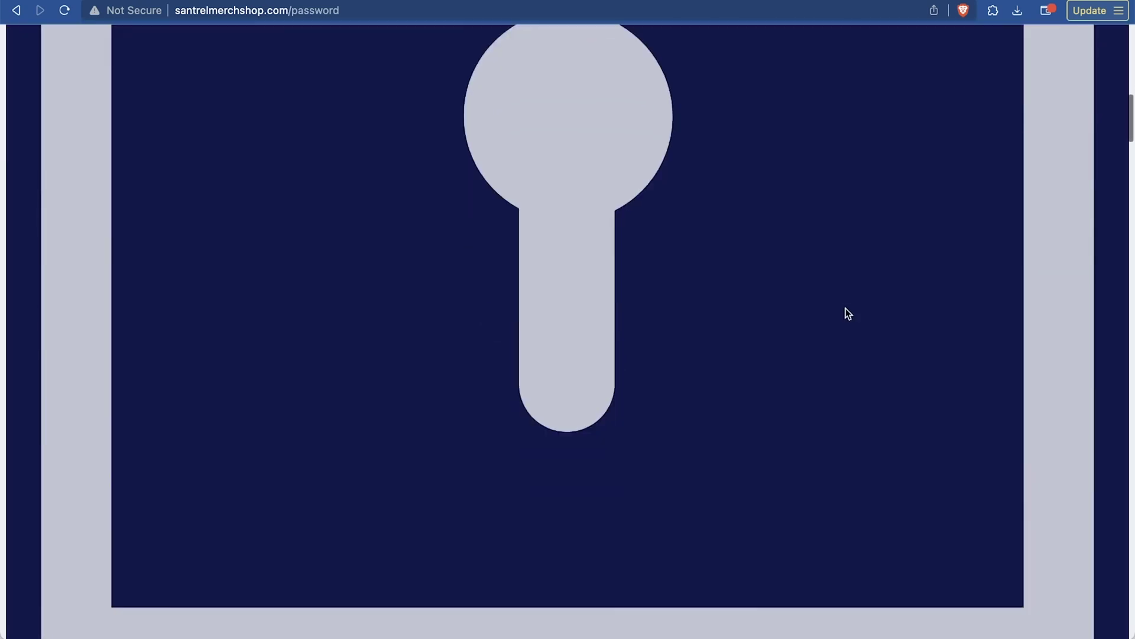
scroll(846, 308, down, 10)
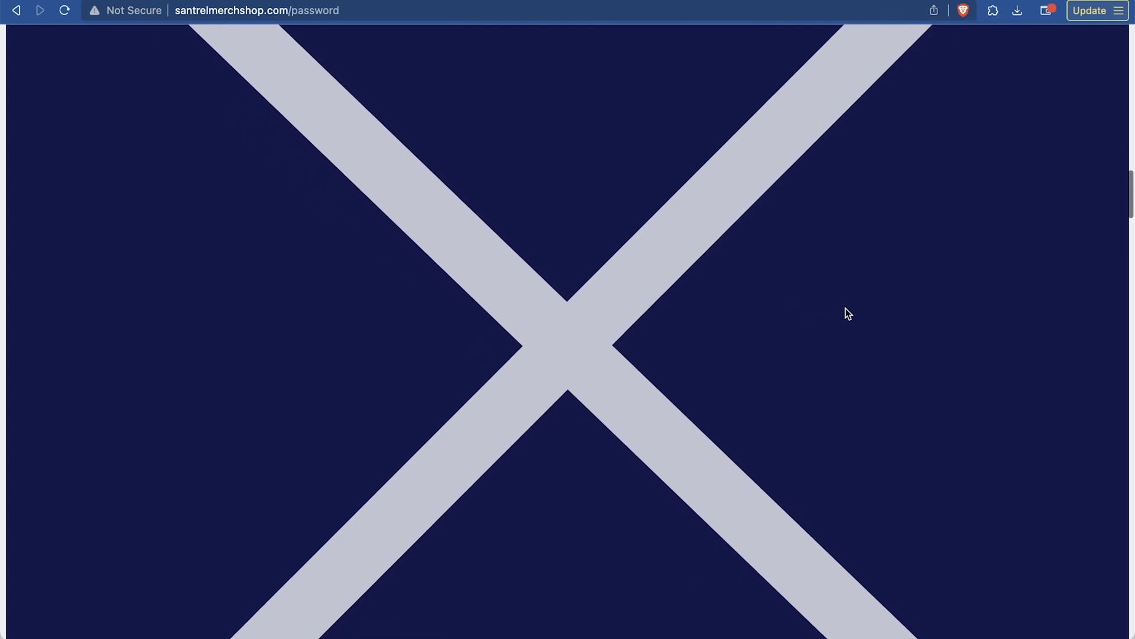
scroll(845, 307, up, 20)
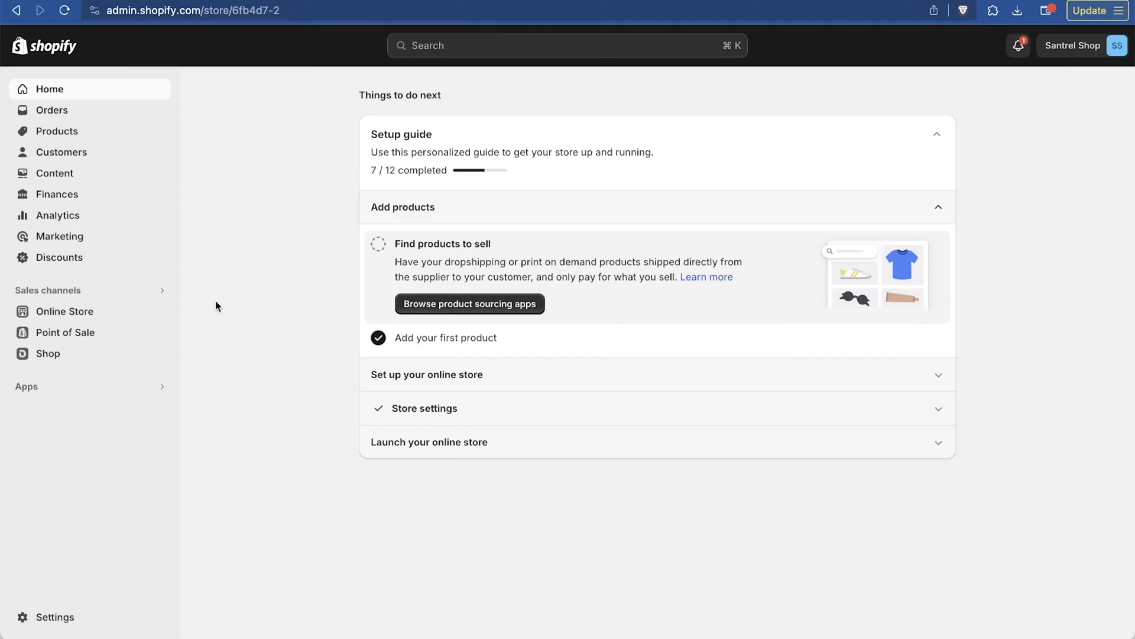
Step: Remove the password protection from the online store so it is open to everyone
click(55, 314)
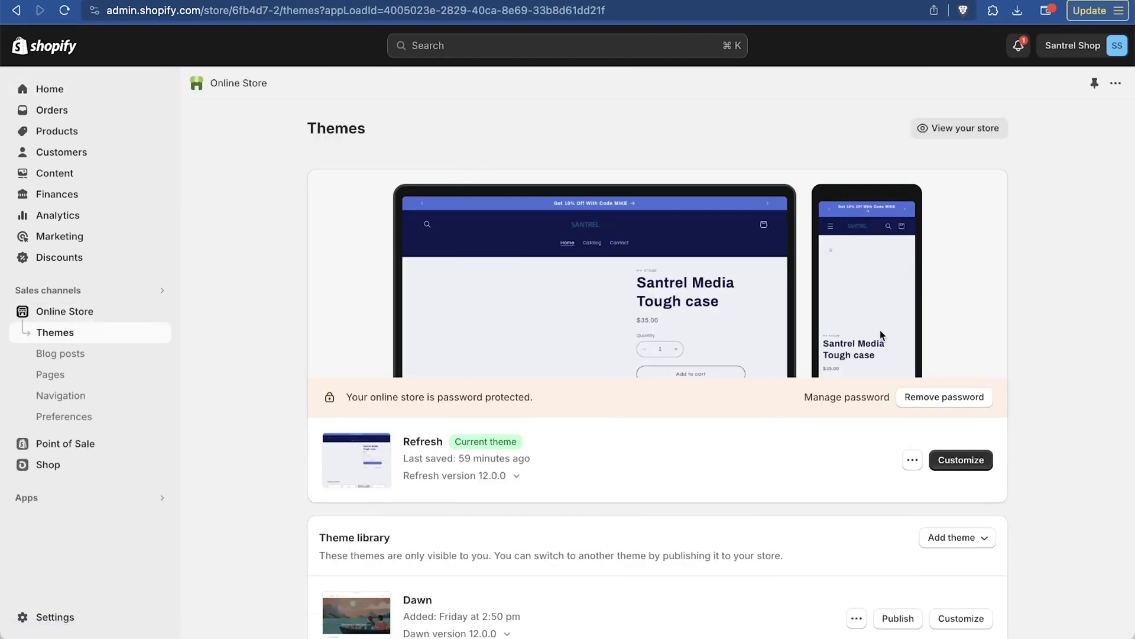
click(932, 399)
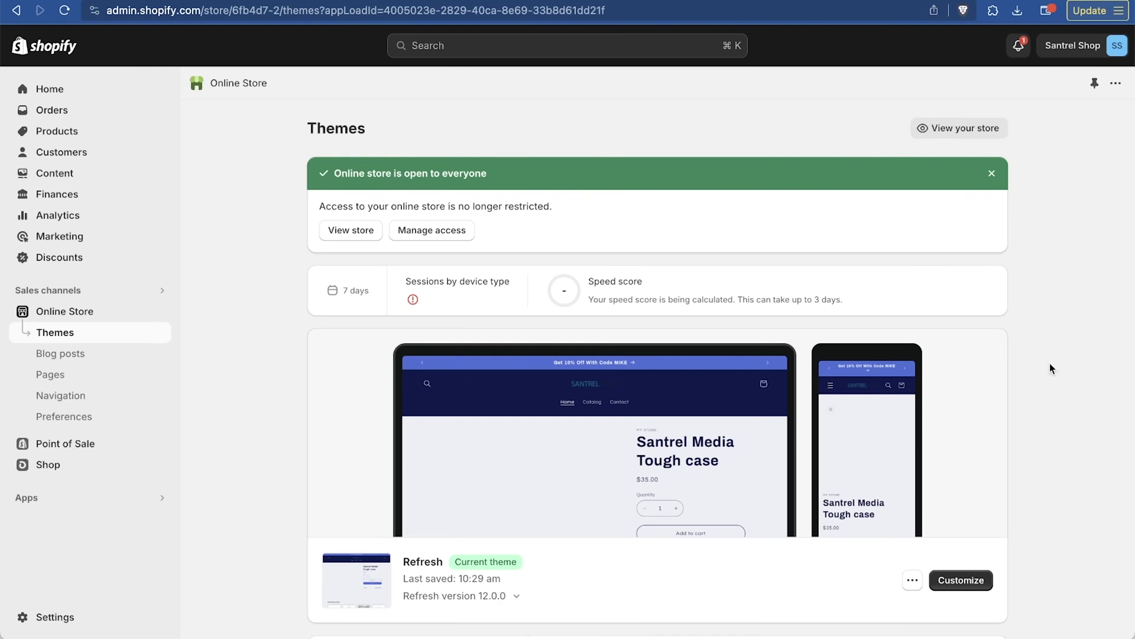
Step: Visit santrelmerchshop.com in another new browser tab and look over the home page and its featured products
key(super+t)
text(san)
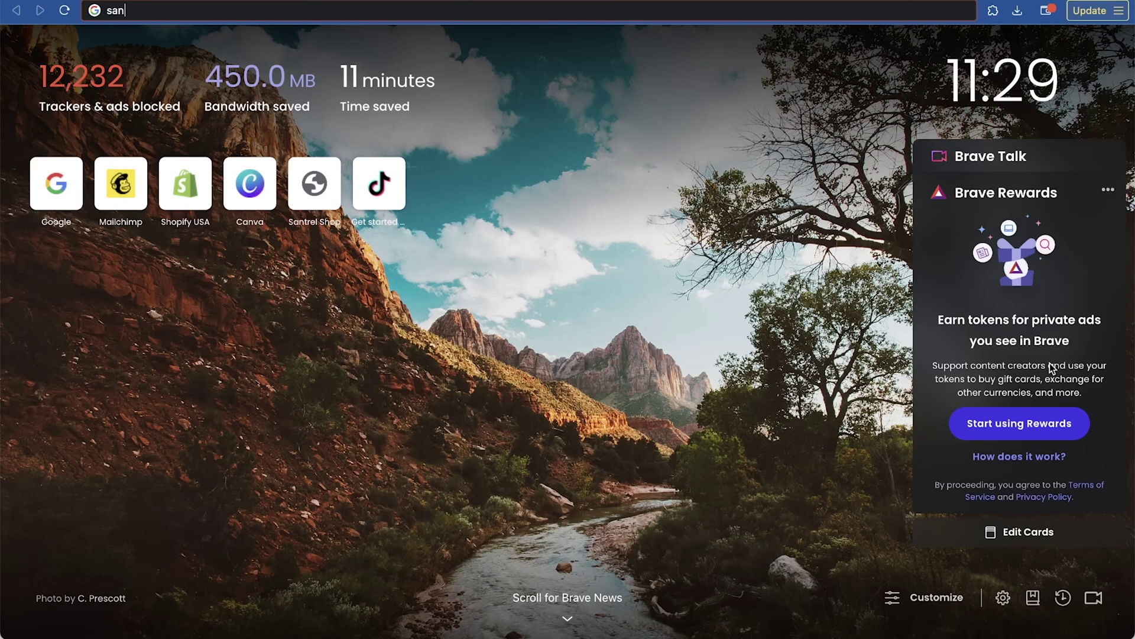
text(trelmerchs)
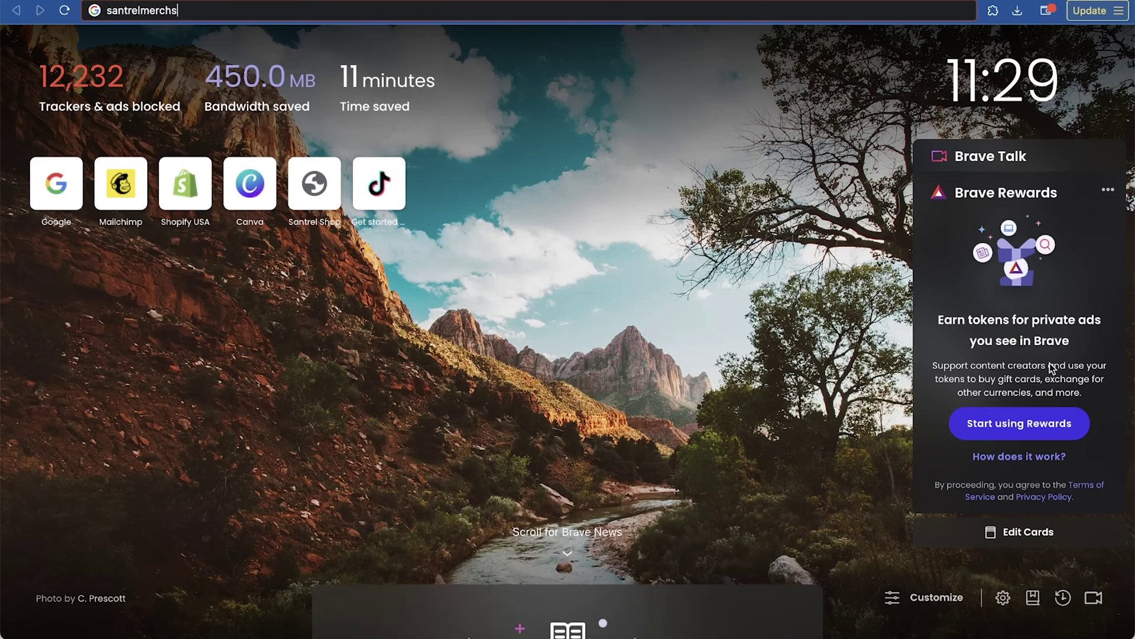
text(hop.com)
key(Return)
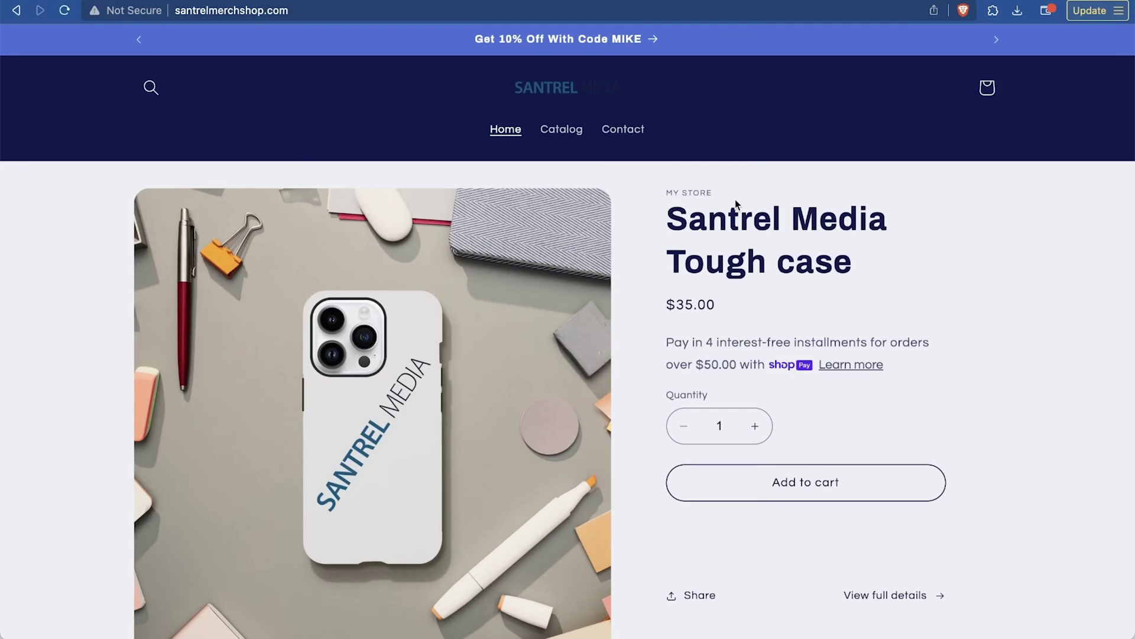
scroll(854, 344, down, 4)
scroll(854, 344, down, 9)
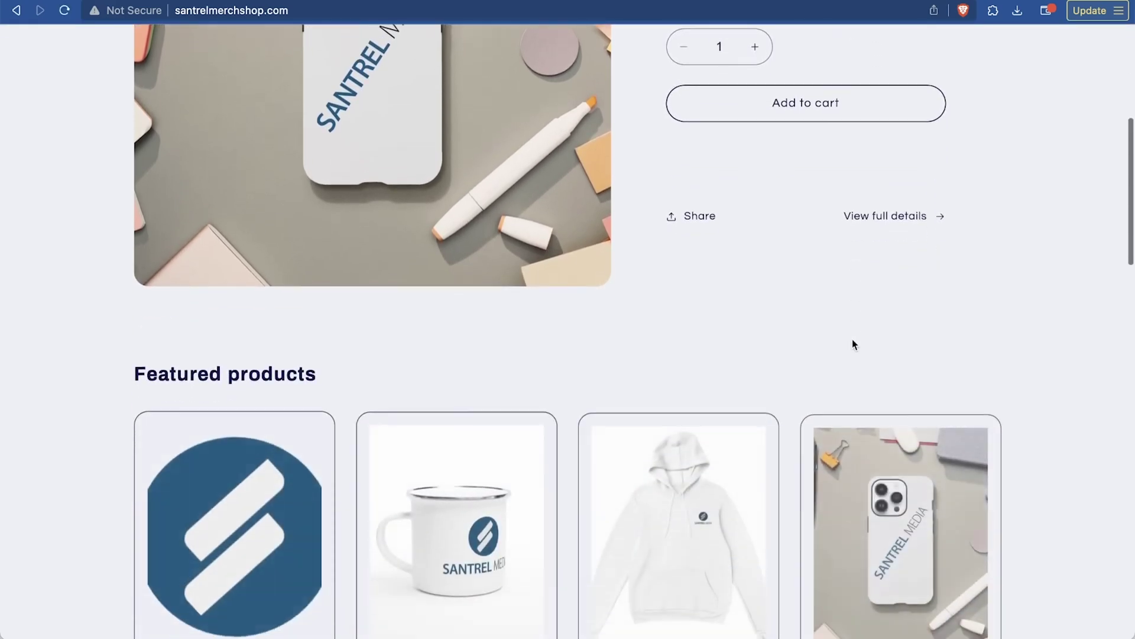
scroll(854, 344, up, 2)
scroll(854, 344, up, 1)
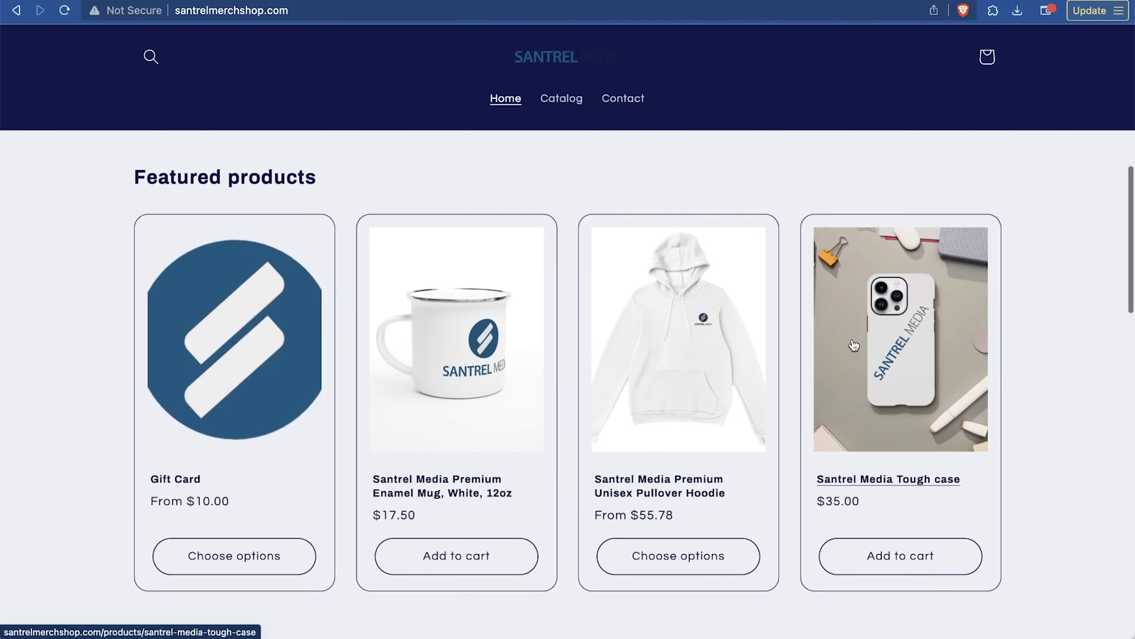
Step: View the Santrel Media Premium Enamel Mug product page and the featured collection beneath it
click(450, 494)
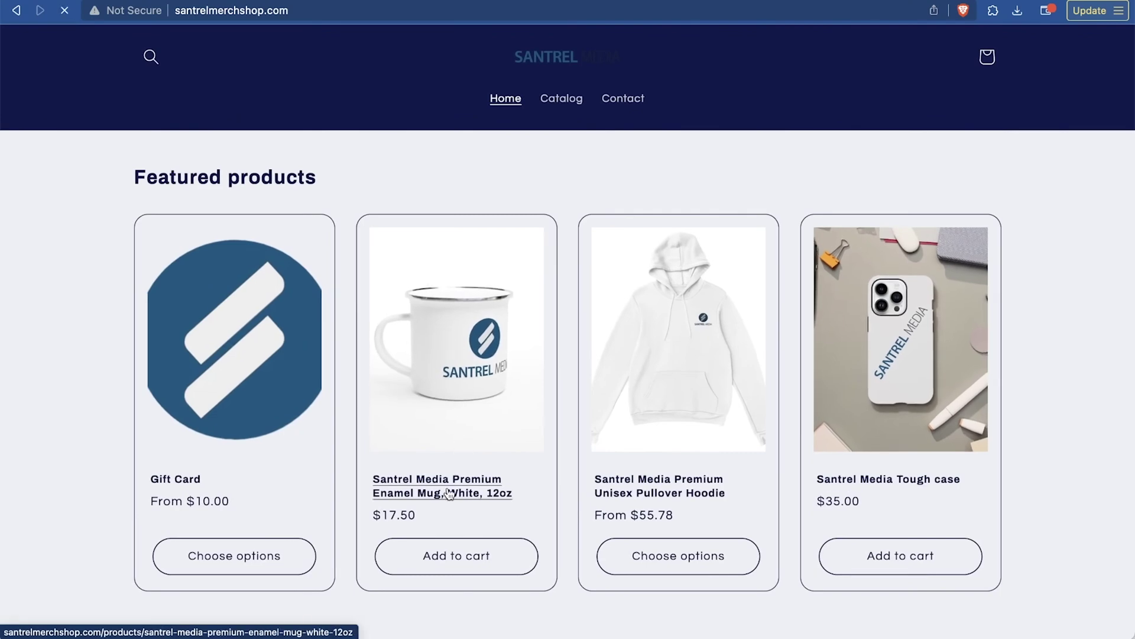
scroll(770, 350, down, 1)
scroll(768, 344, down, 8)
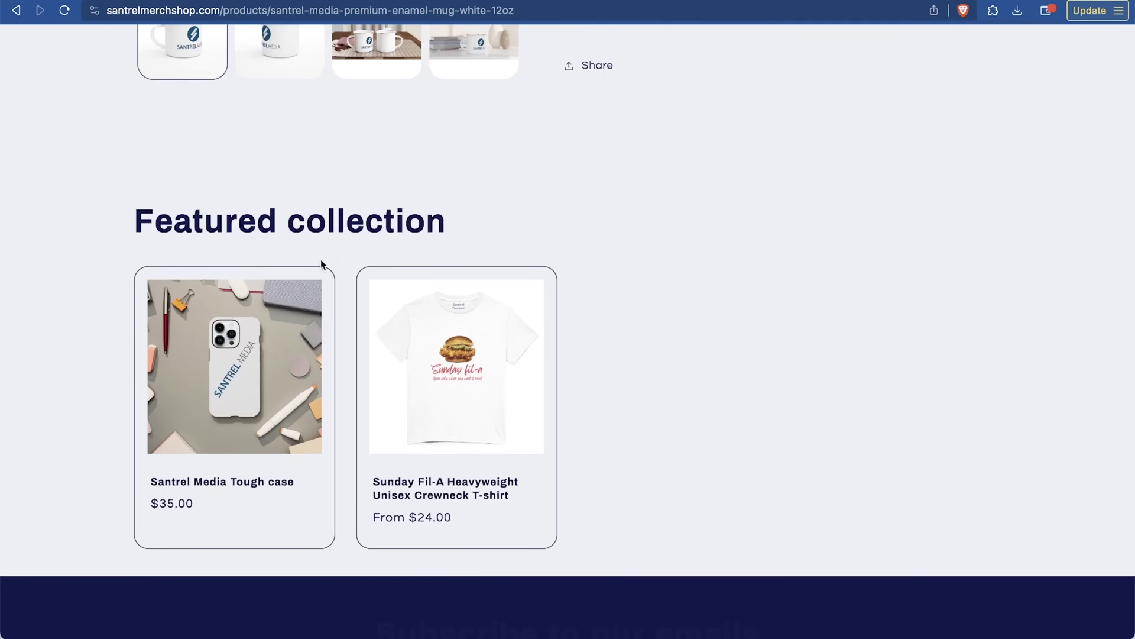
scroll(554, 237, up, 10)
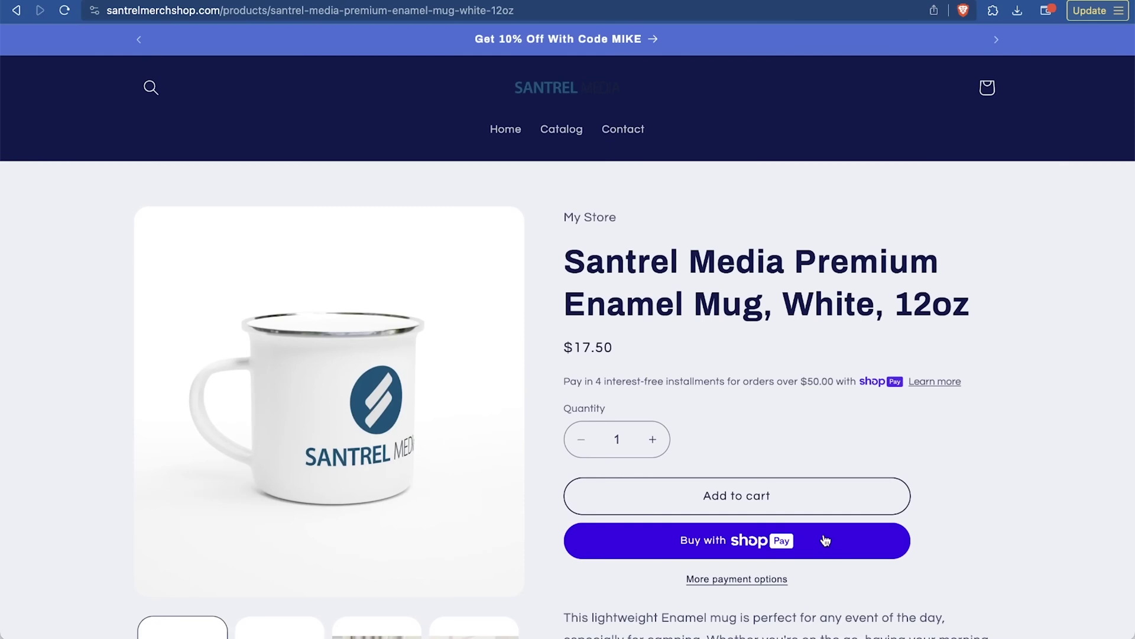
Step: Add one enamel mug to the cart, proceed to checkout to review its contact, delivery and payment sections, and return to the product page
click(764, 493)
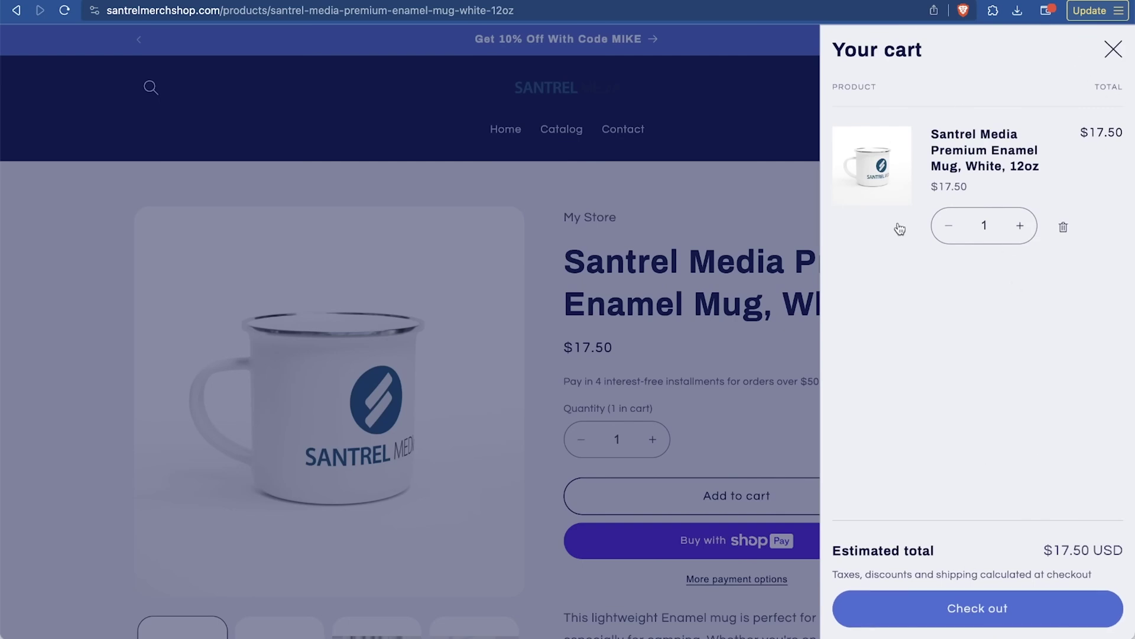
click(954, 620)
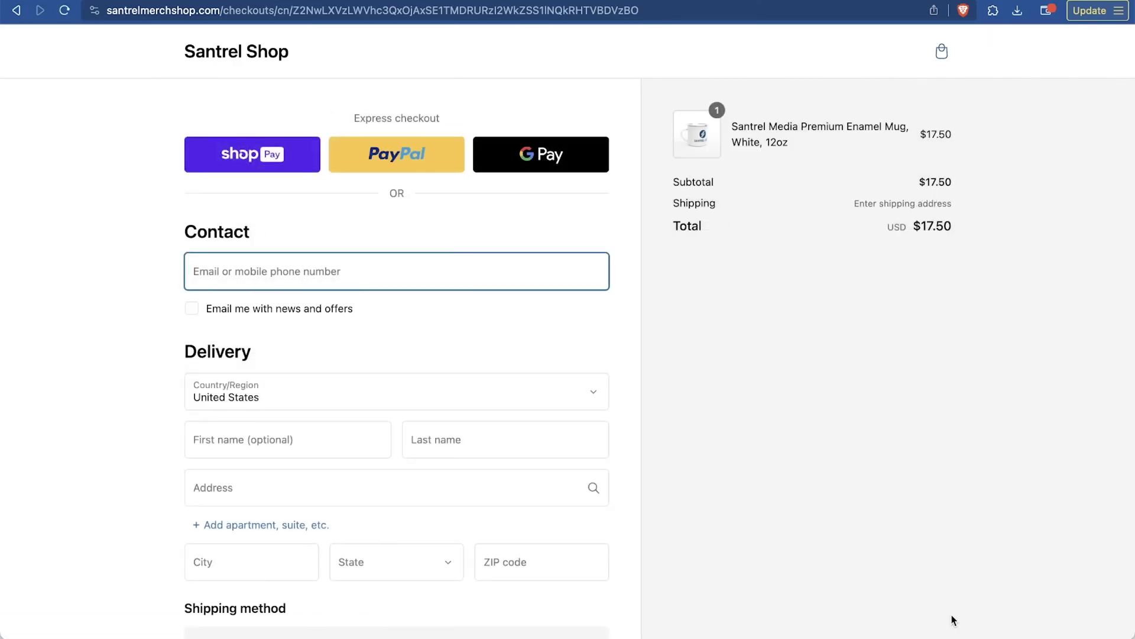
scroll(699, 428, down, 10)
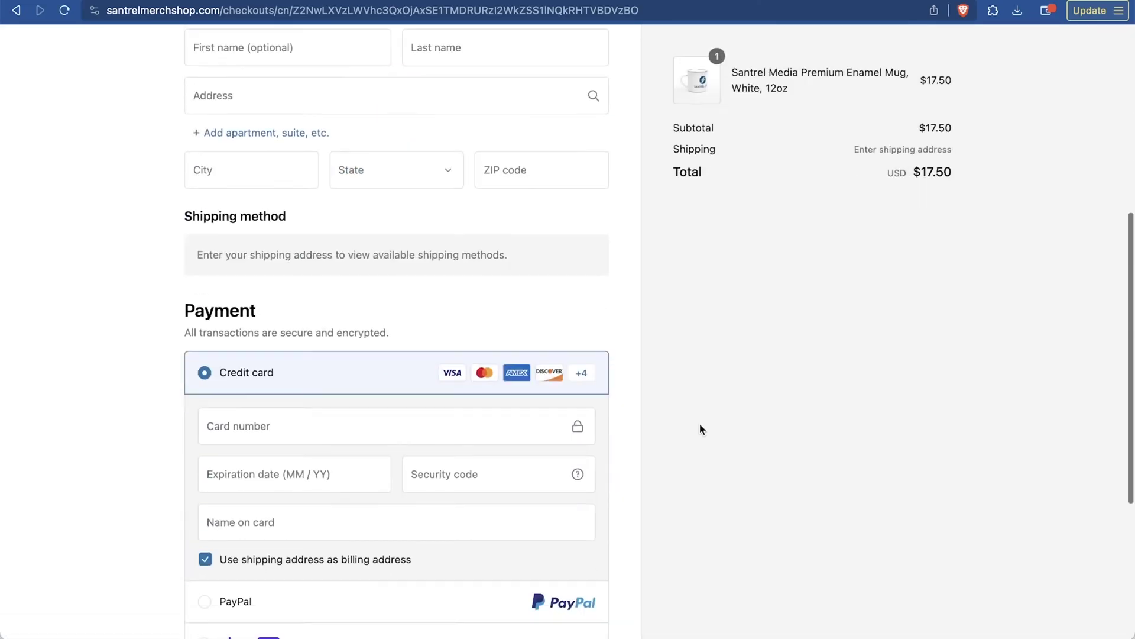
scroll(699, 428, down, 3)
scroll(700, 428, up, 12)
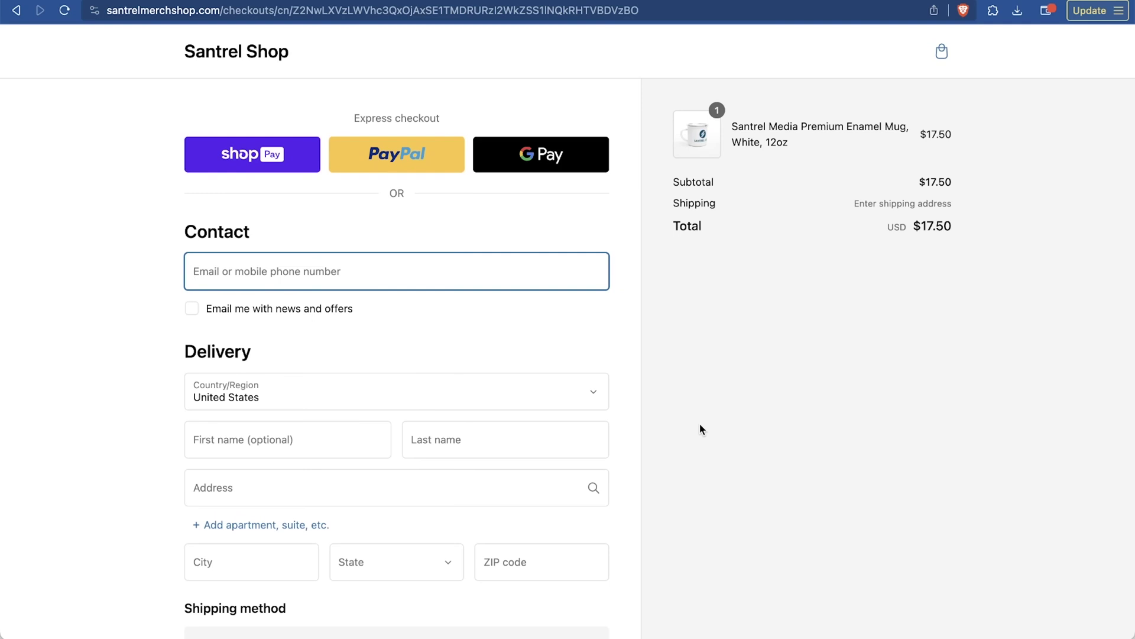
scroll(700, 429, down, 10)
scroll(700, 429, up, 10)
scroll(766, 414, down, 10)
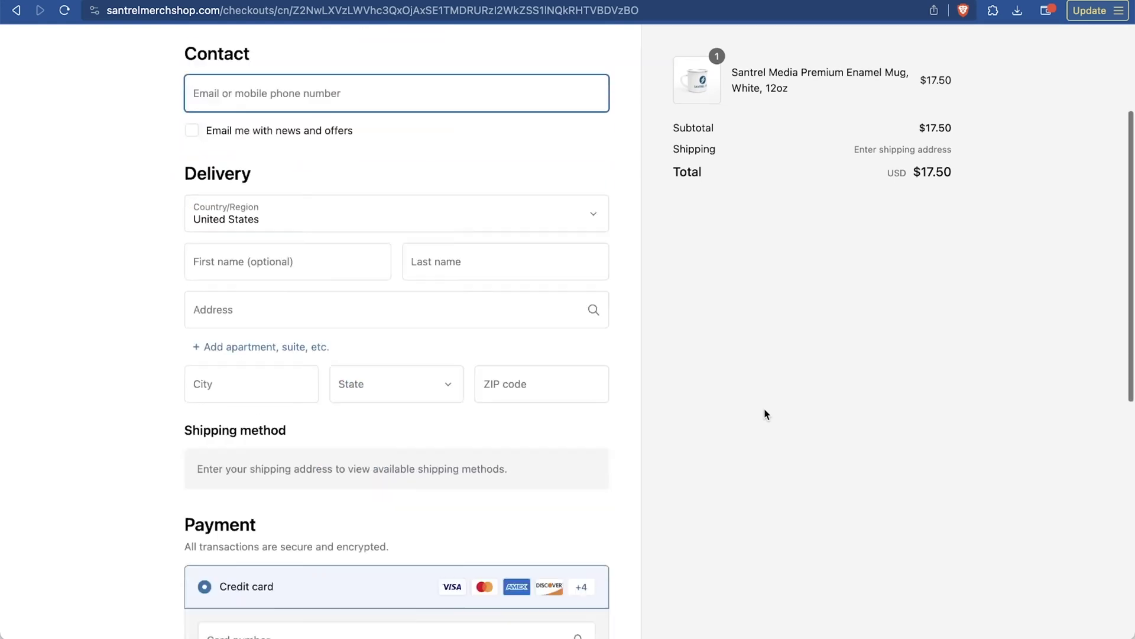
scroll(766, 414, up, 12)
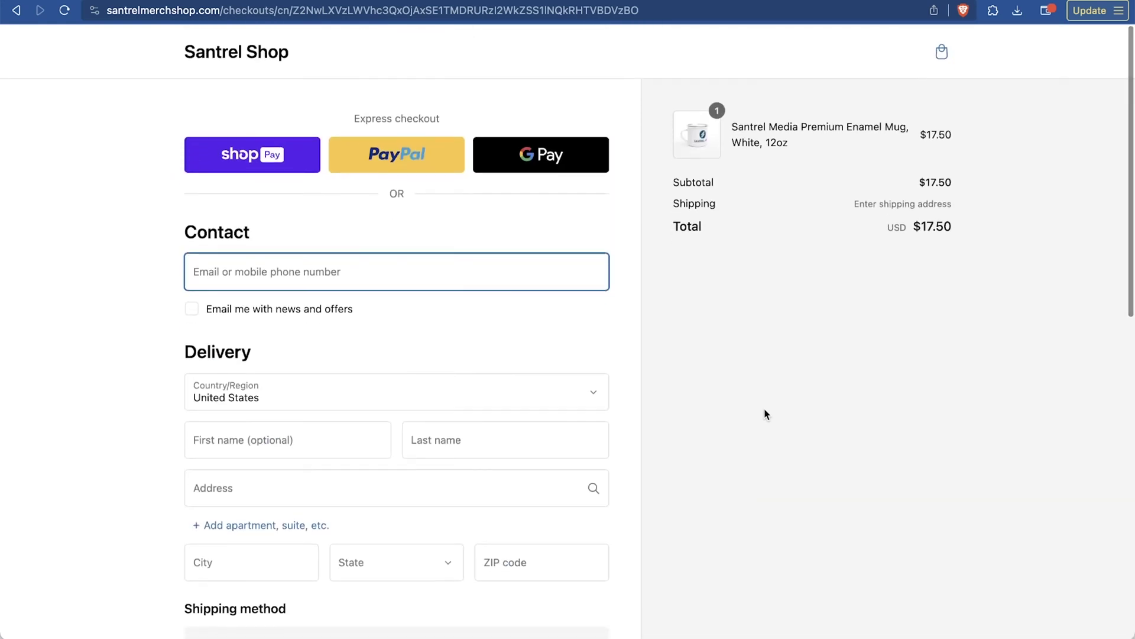
key(super+bracketleft)
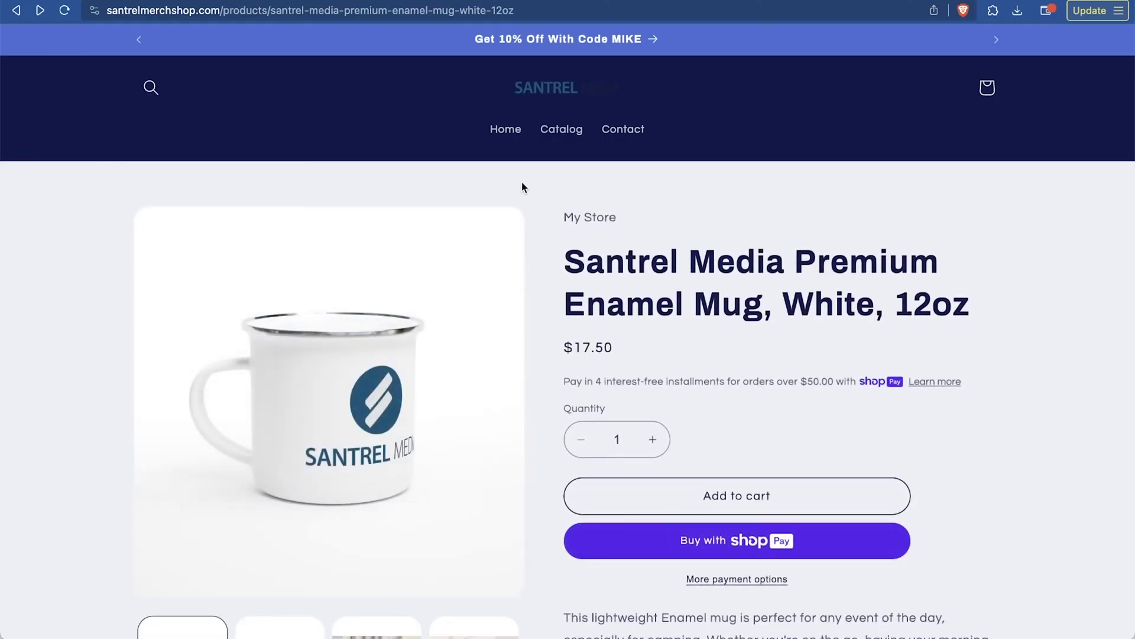
Step: Look through all the products listed on the storefront's catalog page
click(570, 127)
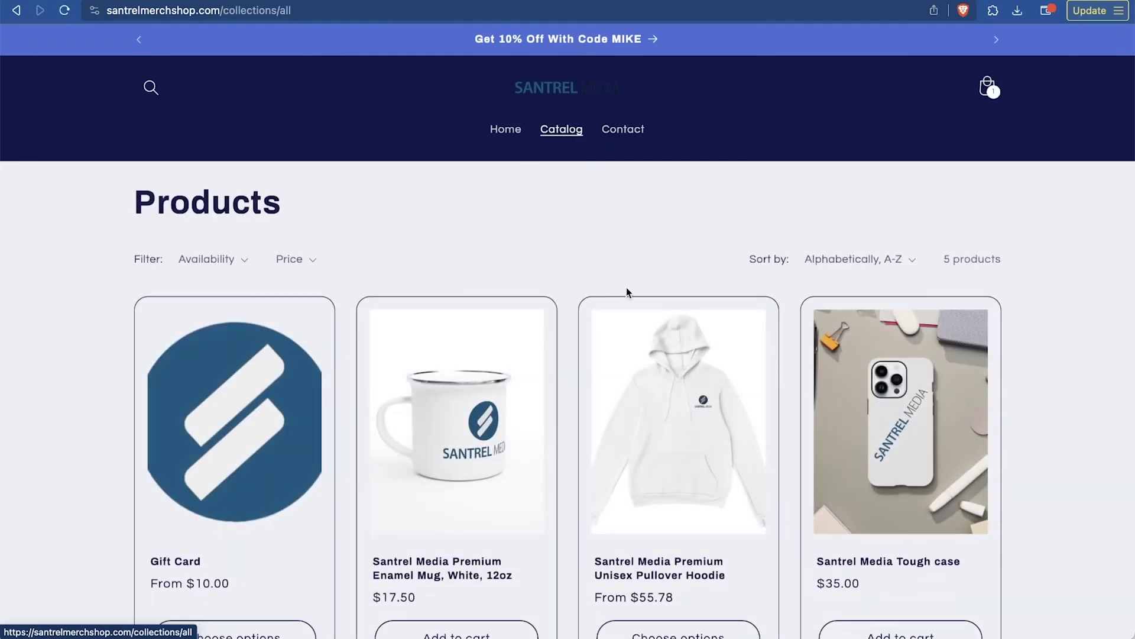
scroll(704, 231, down, 10)
scroll(704, 236, up, 8)
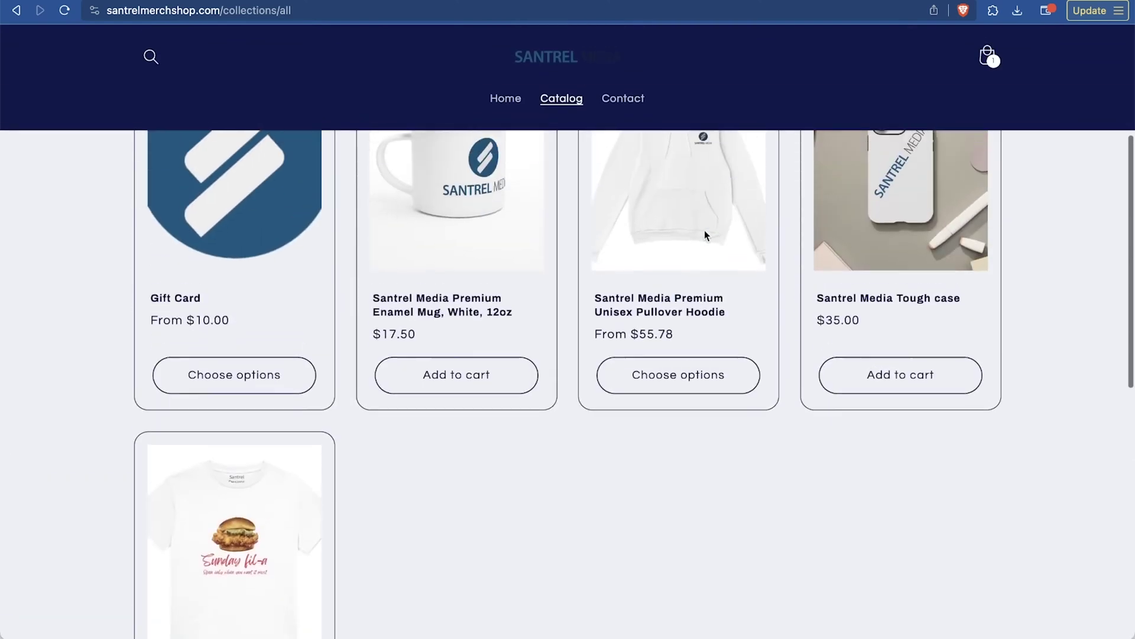
scroll(995, 204, down, 1)
scroll(996, 207, down, 6)
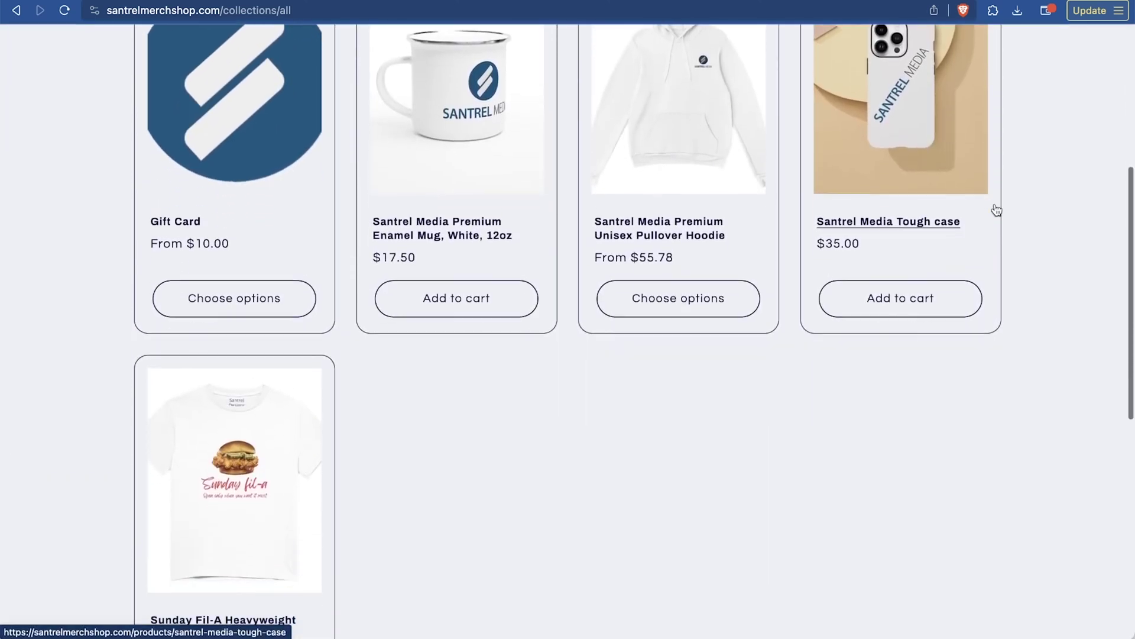
Step: Check the Sunday Fil-A Heavyweight Unisex Crewneck T-shirt product page and the storefront's Contact and Home pages
click(300, 353)
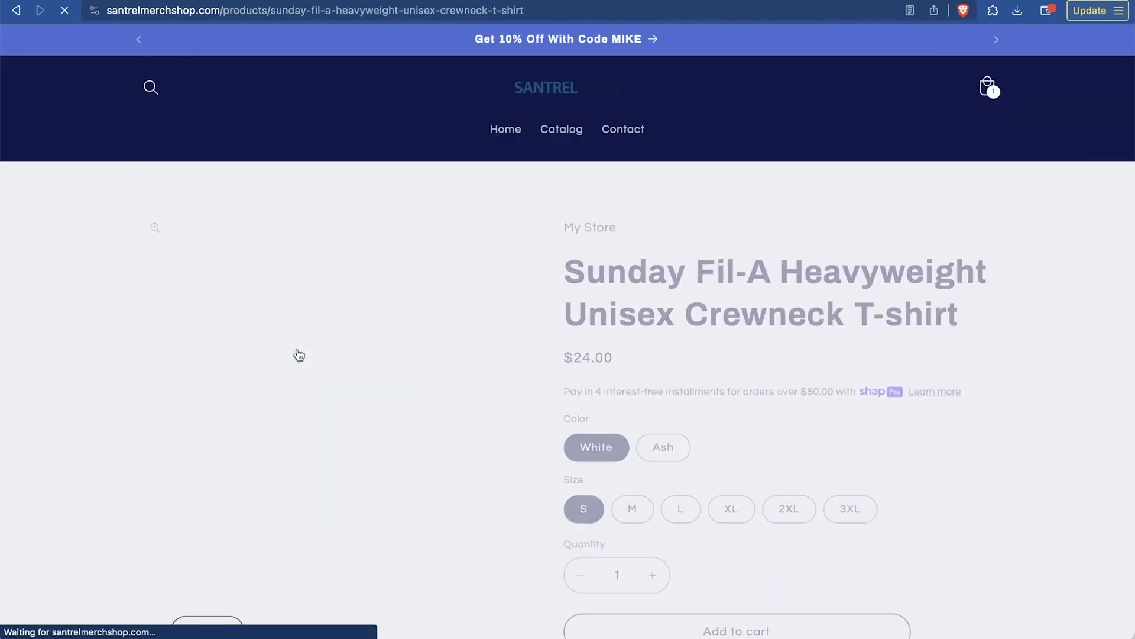
scroll(892, 414, down, 3)
scroll(891, 414, up, 3)
scroll(891, 414, left, 3)
scroll(868, 409, up, 6)
click(635, 129)
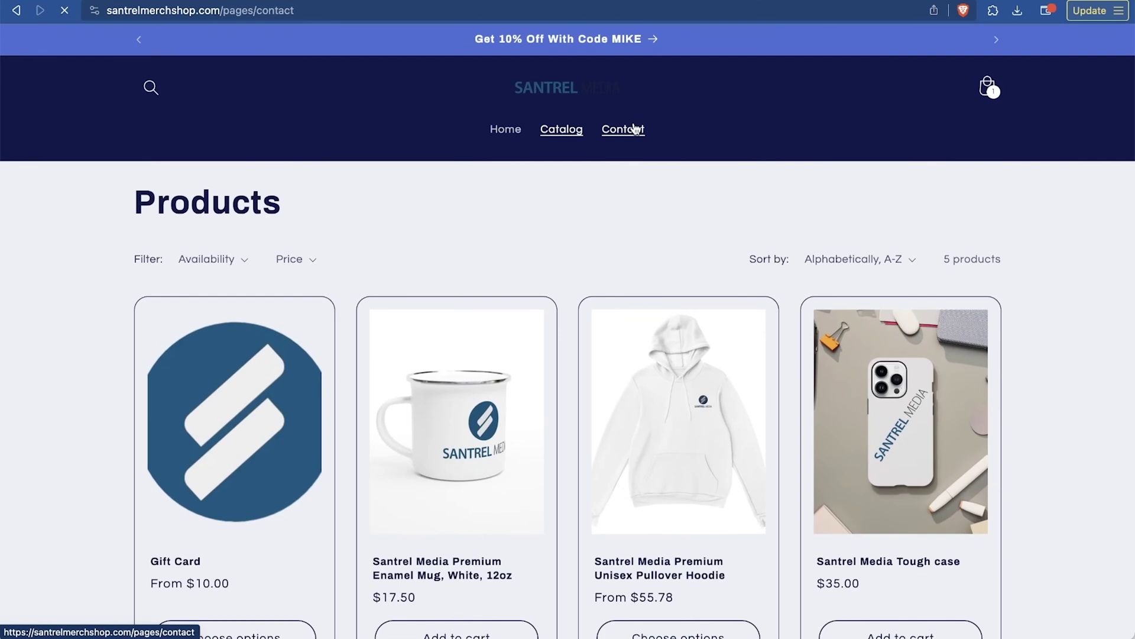
click(499, 133)
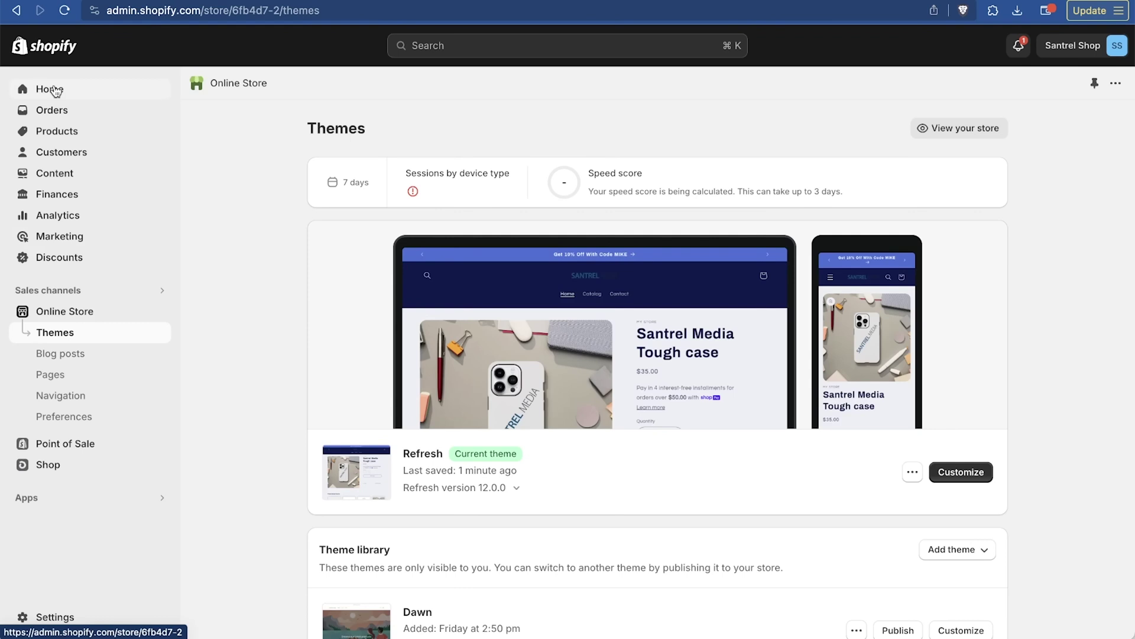
Step: Open the main menu for editing in the online store's navigation settings of the Shopify admin
click(55, 91)
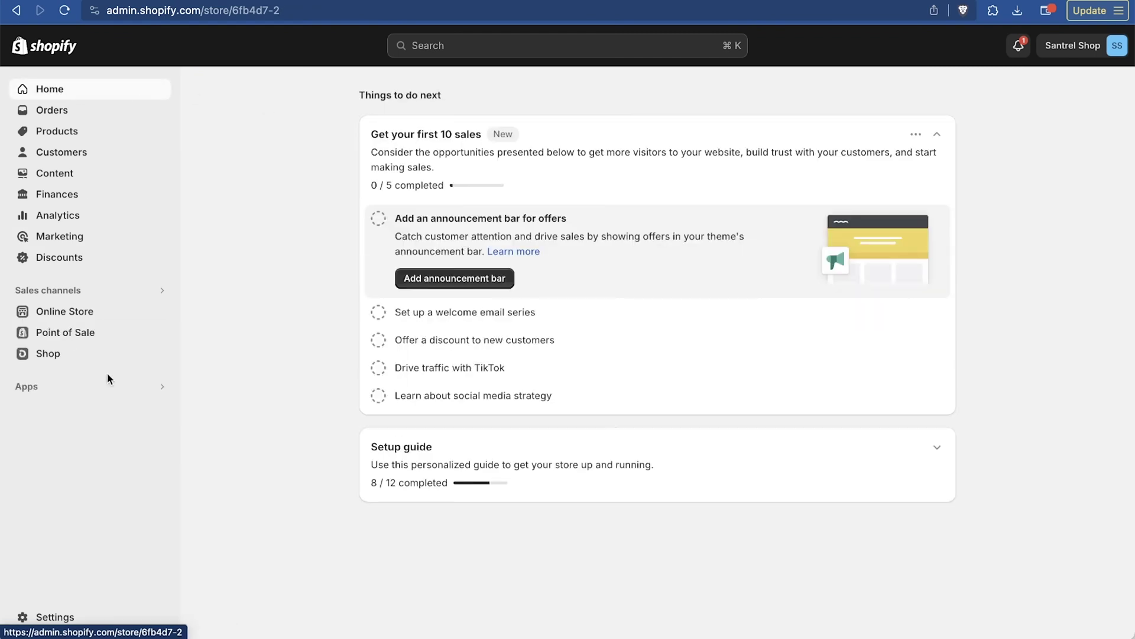
click(65, 313)
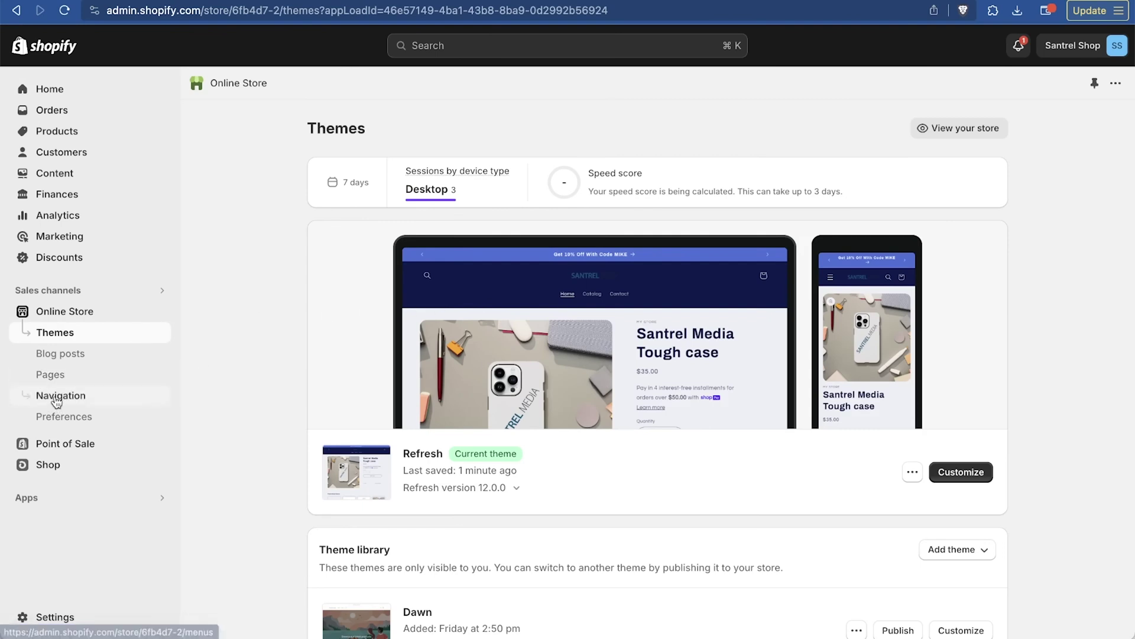
click(66, 396)
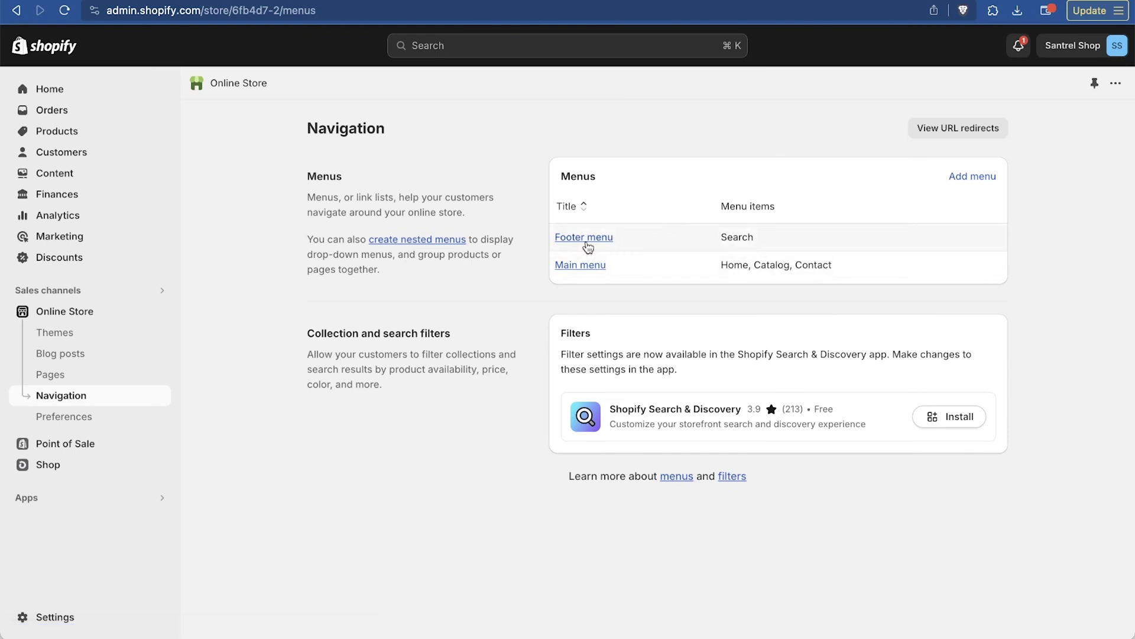
click(584, 265)
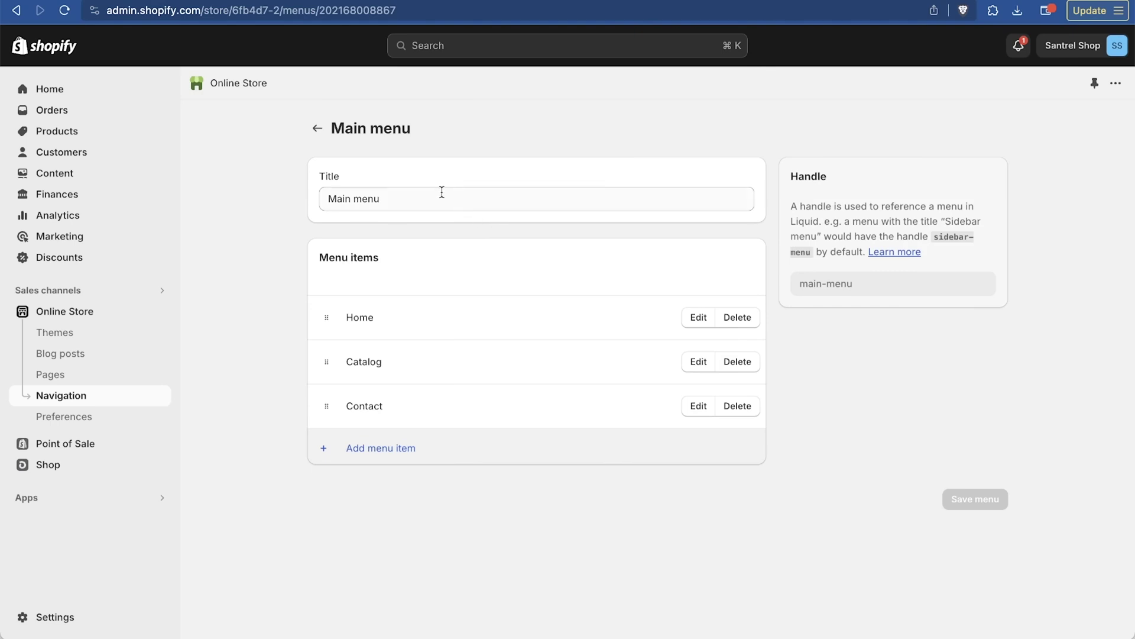
Step: Add a Privacy Policy item linked to the store's privacy policy to the main menu
click(363, 447)
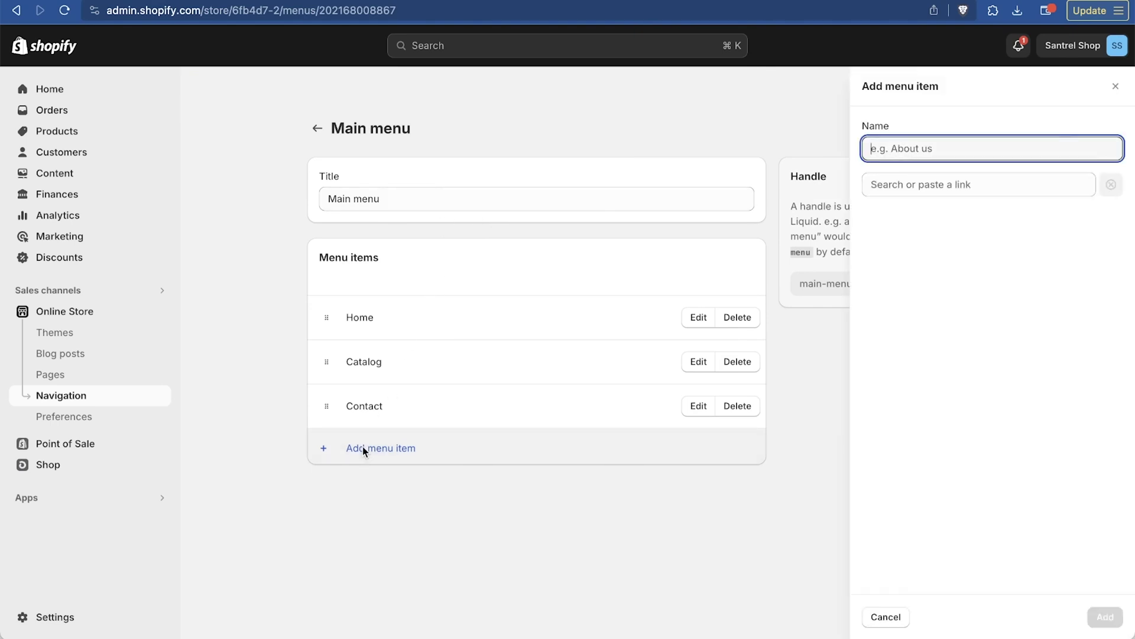
click(940, 183)
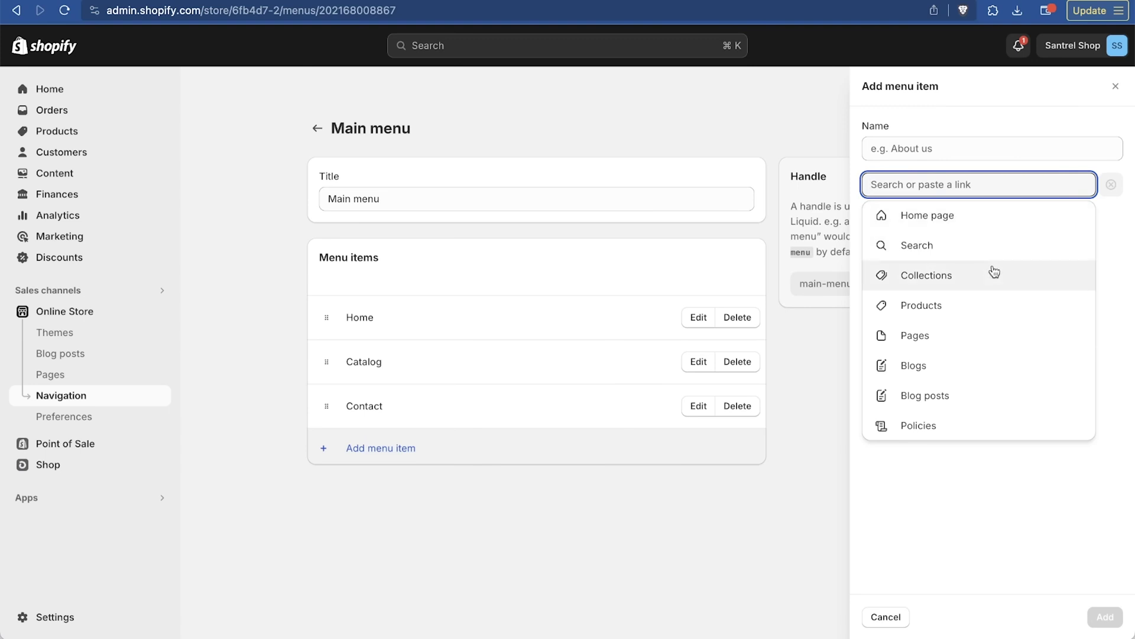
click(944, 438)
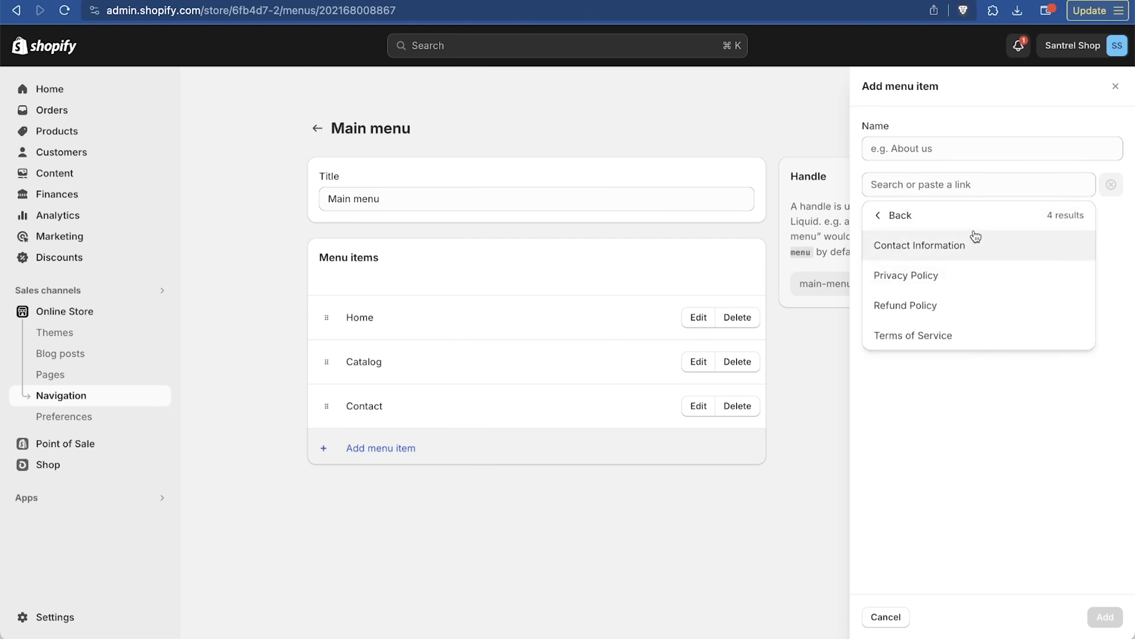
click(952, 276)
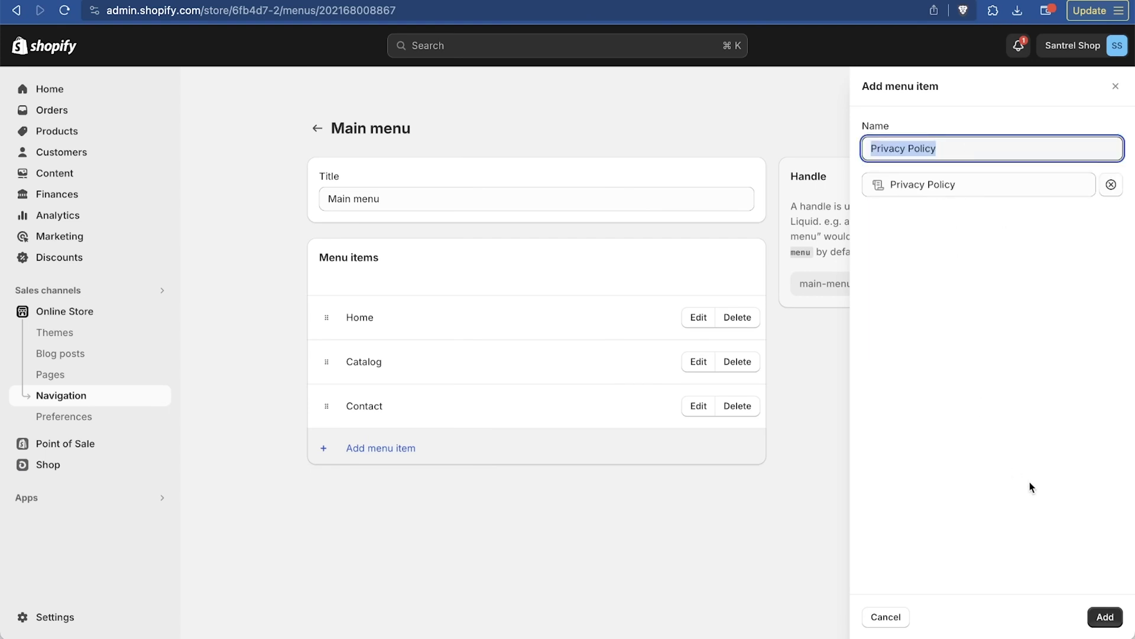
click(1105, 618)
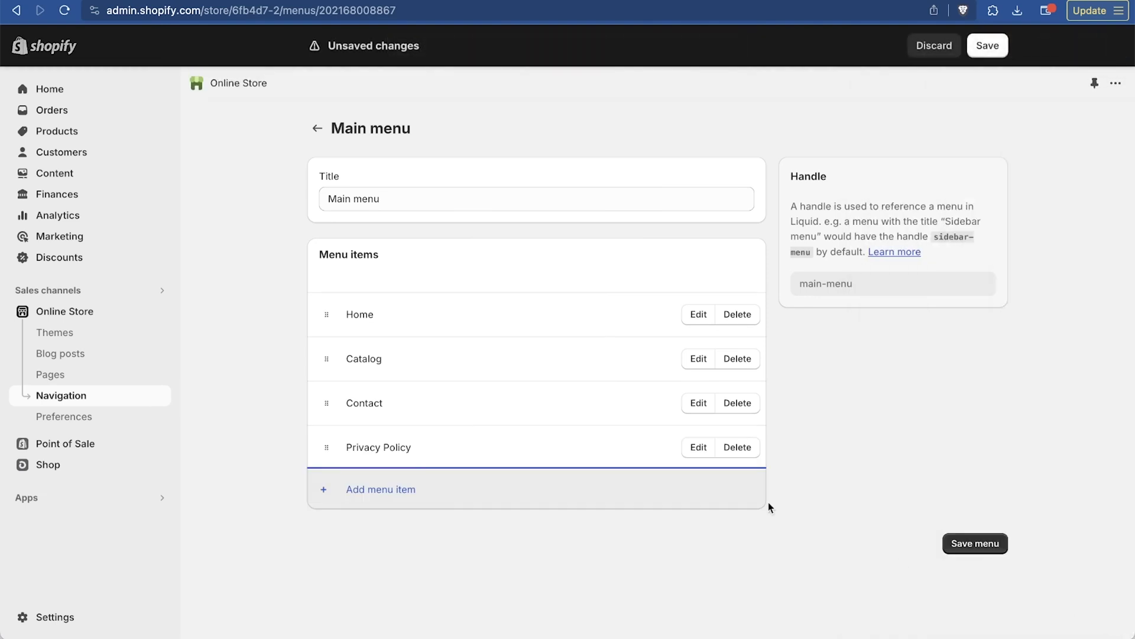
Step: Remove the Privacy Policy item from the main menu and return to the list of menus
click(736, 450)
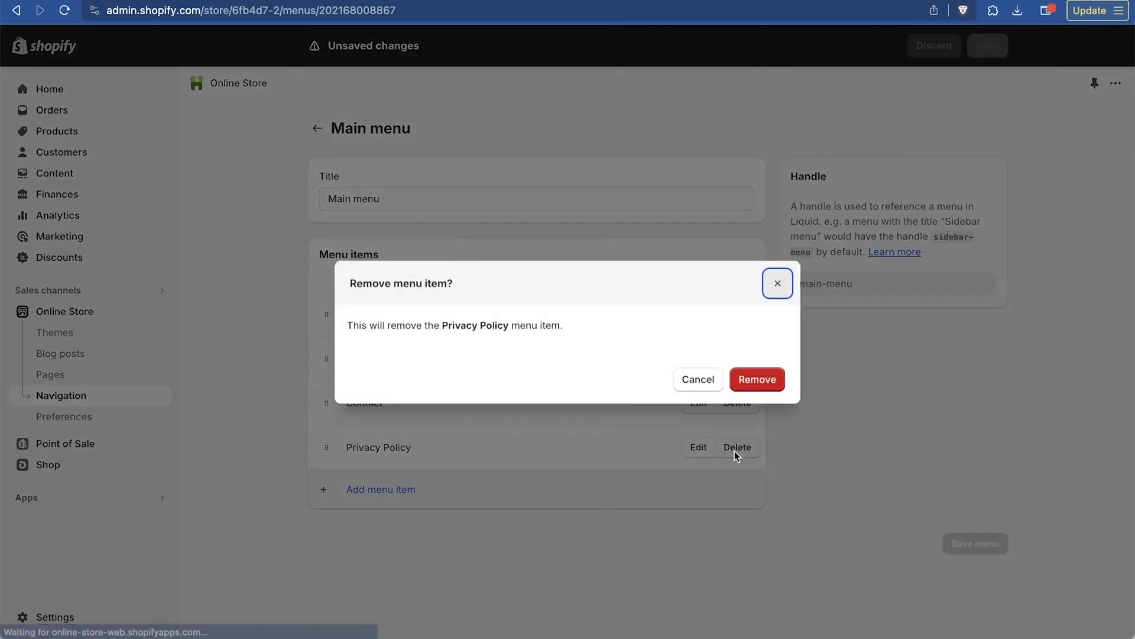
click(769, 385)
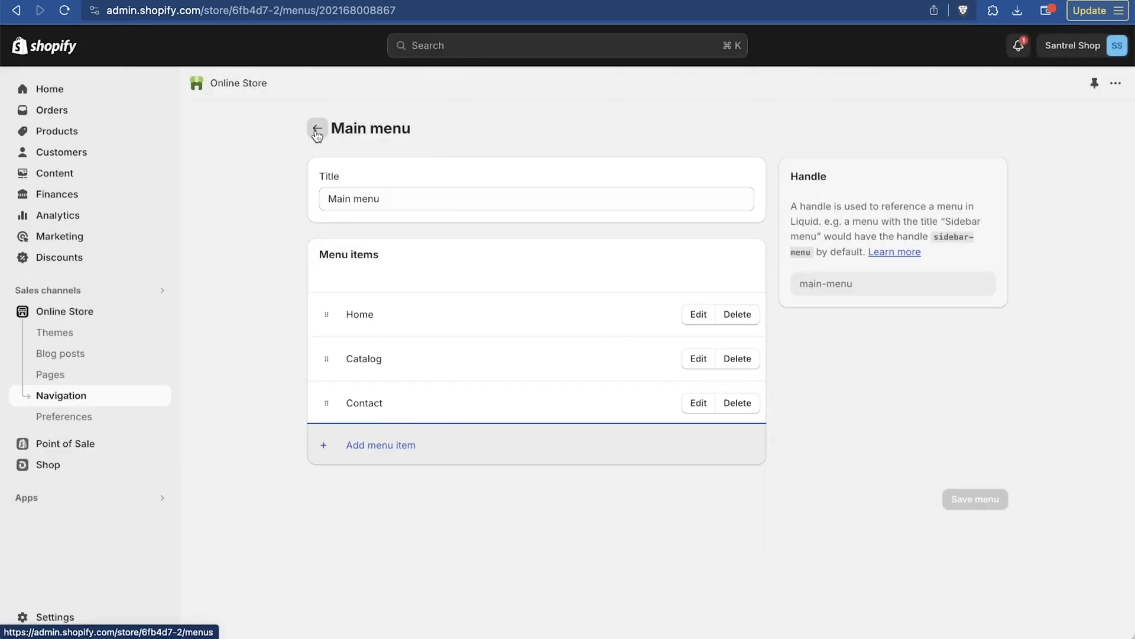
click(317, 136)
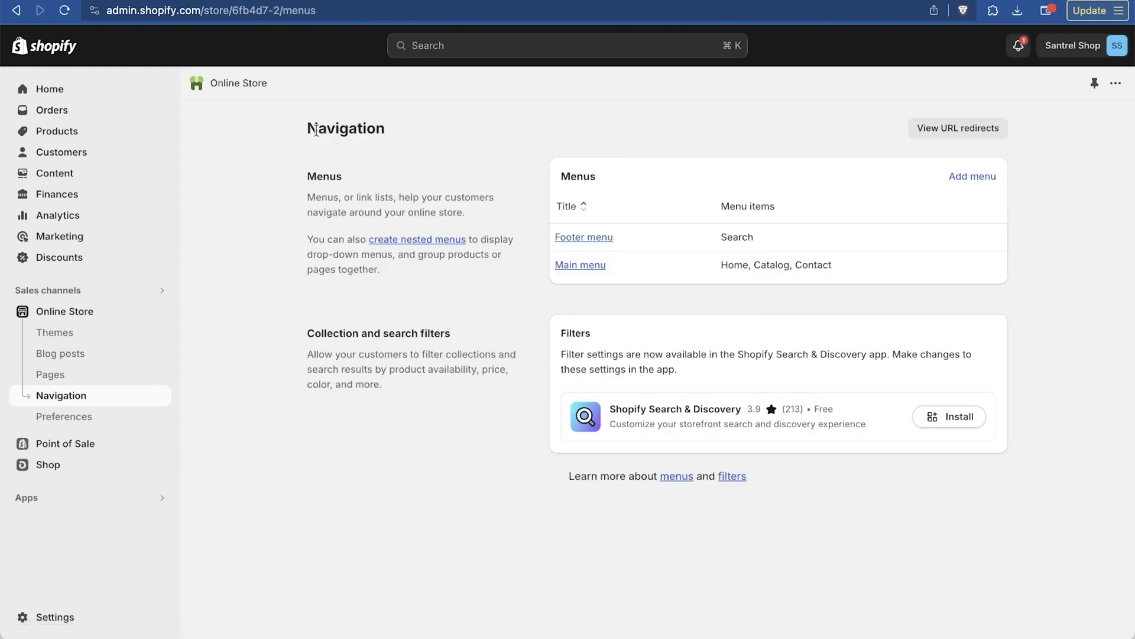
click(580, 270)
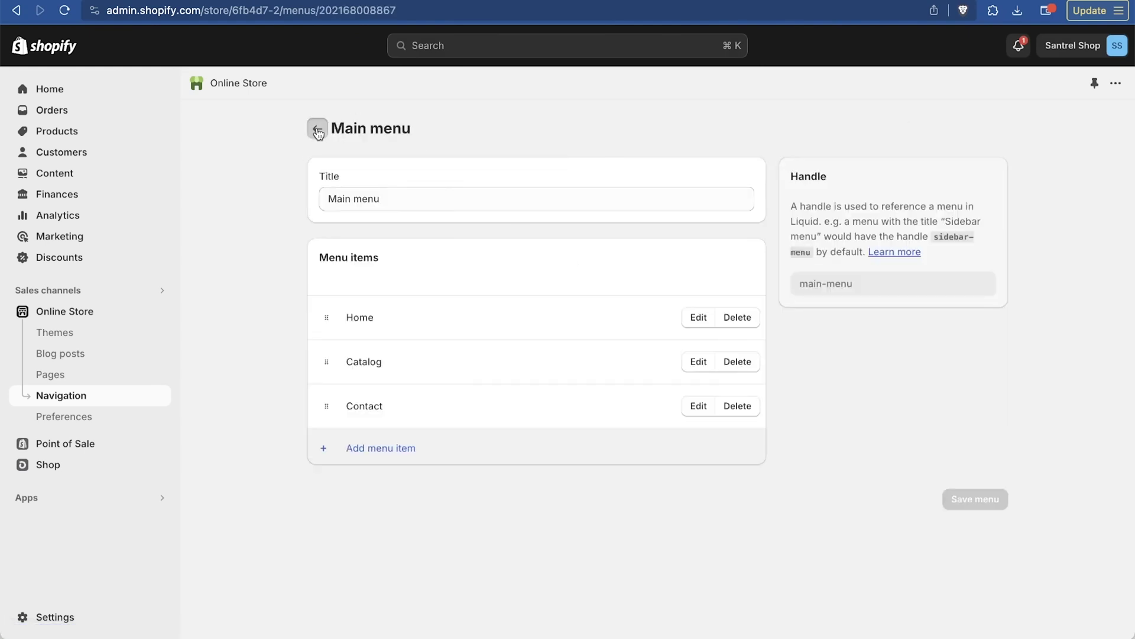
click(317, 128)
Step: Add a Privacy Policy item linked to the store's privacy policy to the footer menu
click(592, 238)
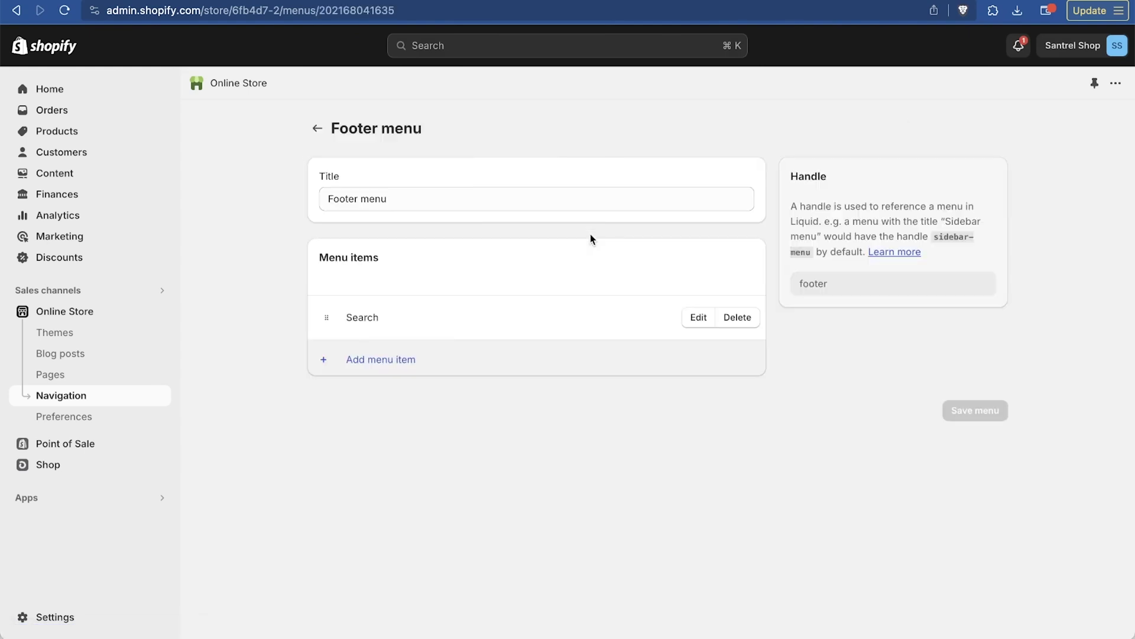
click(347, 361)
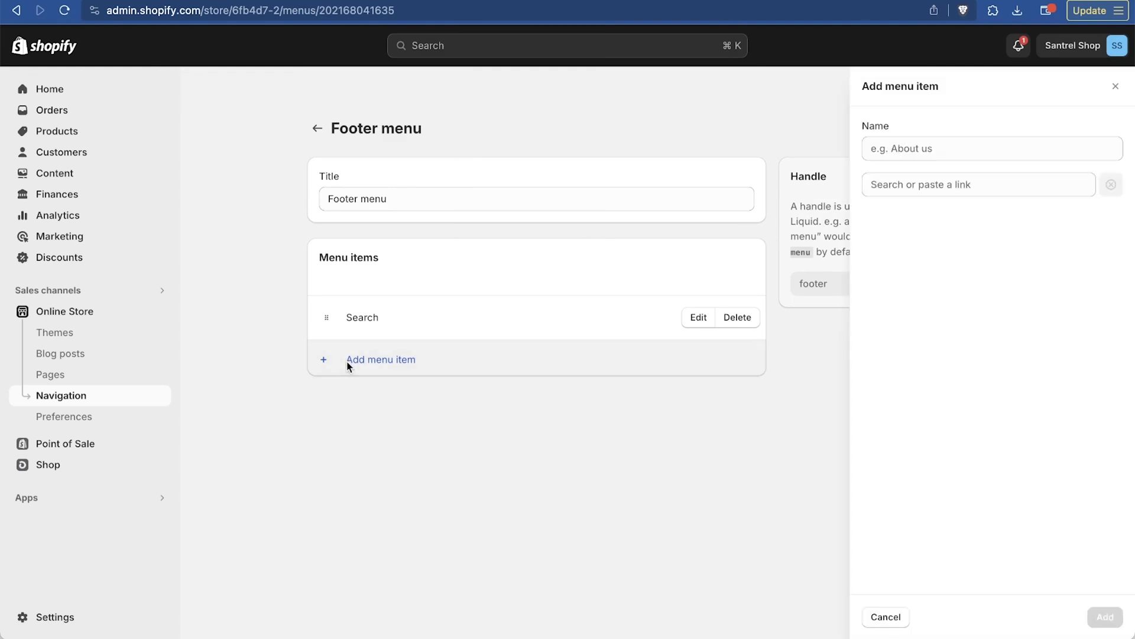
click(970, 184)
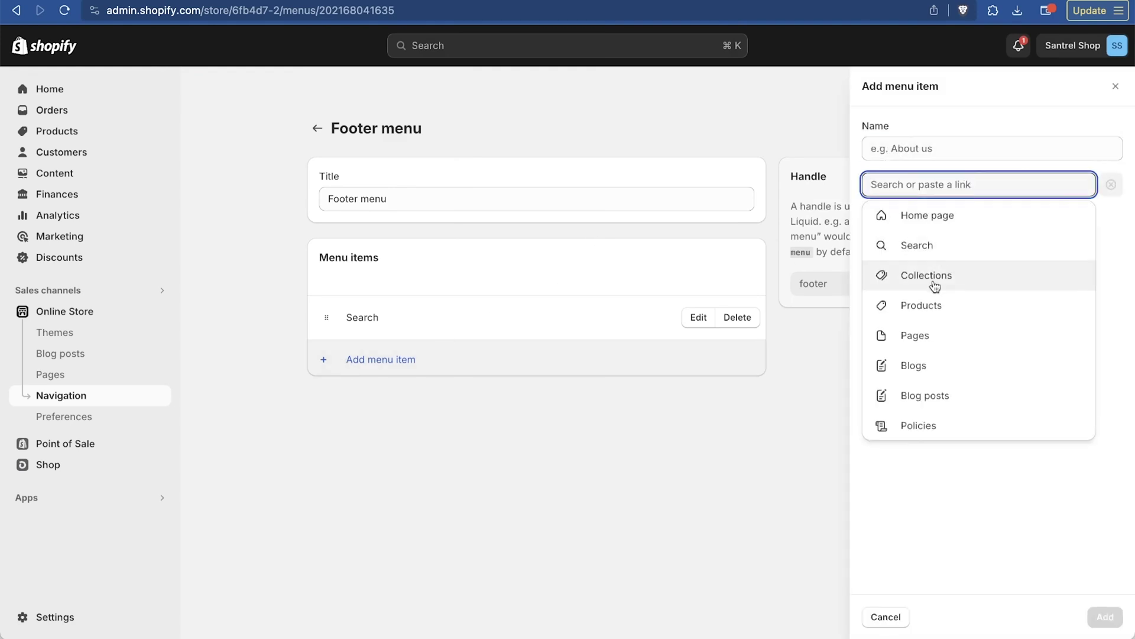
click(918, 425)
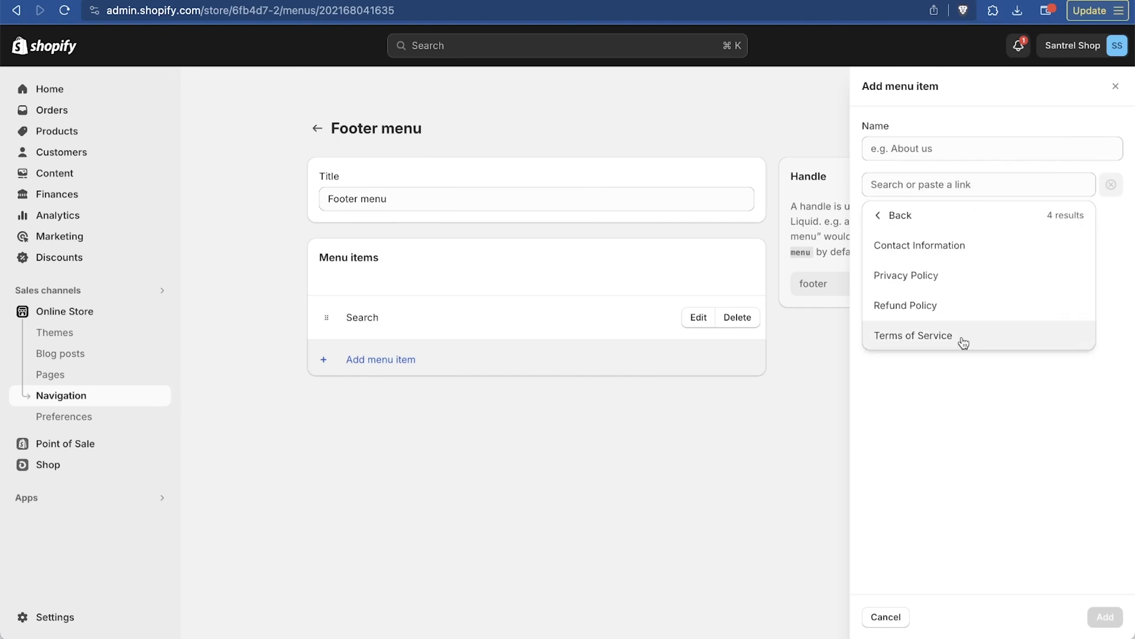
click(917, 276)
click(1105, 617)
Step: Add a Refund Policy item linked to the store's refund policy to the footer menu
click(495, 401)
click(993, 184)
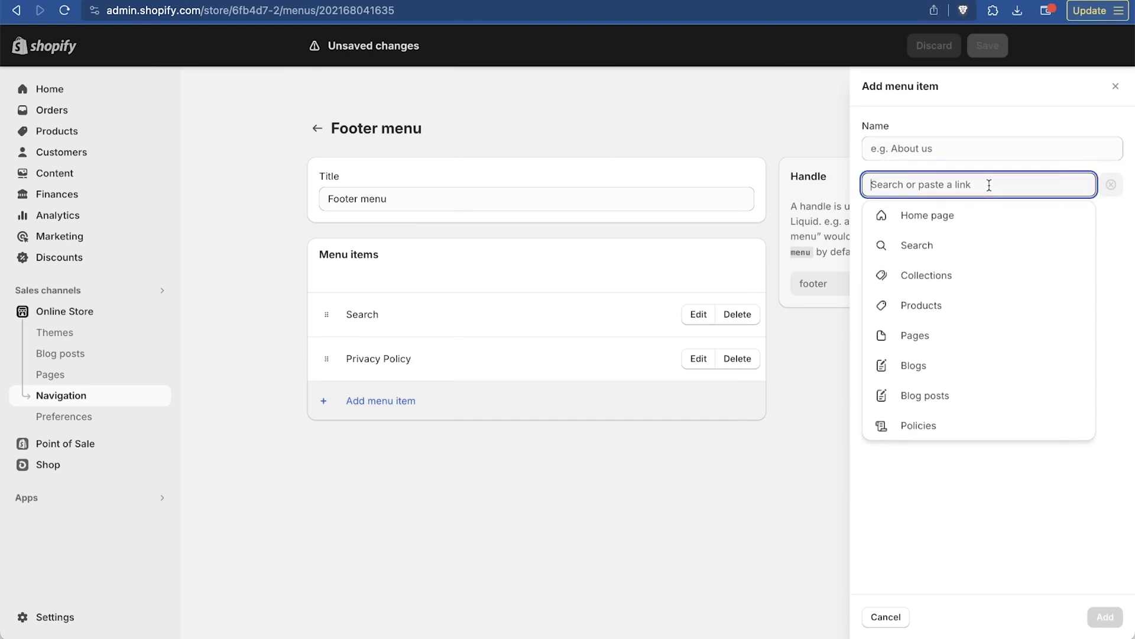
click(933, 426)
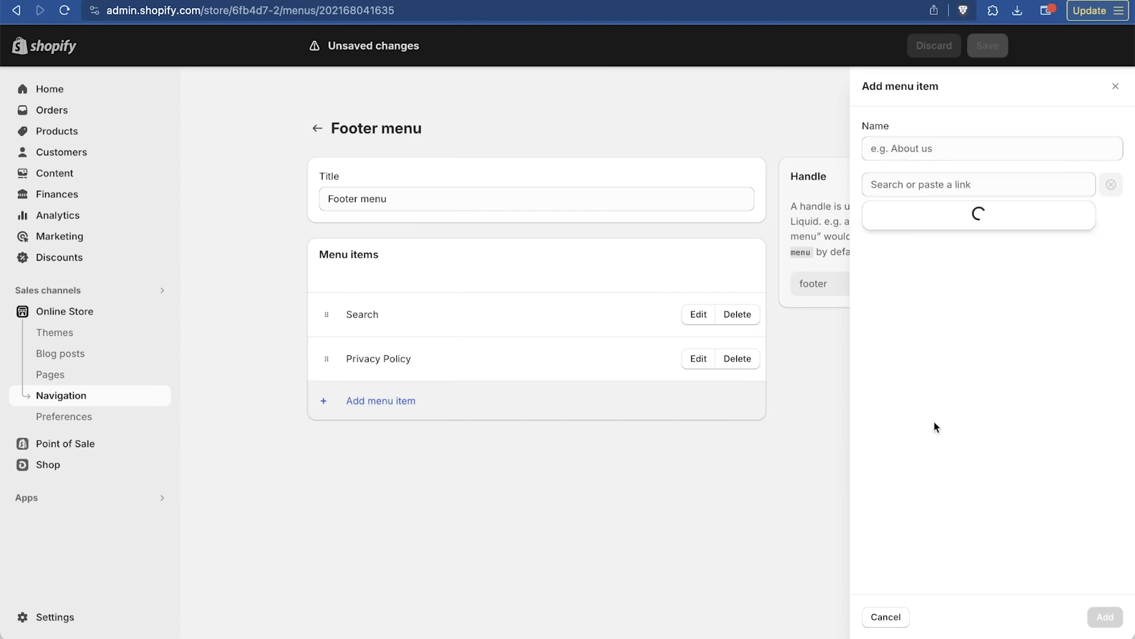
click(984, 311)
click(1103, 615)
Step: Add a Terms of Service item linked to the store's terms of service to the footer menu and save the menu
click(466, 445)
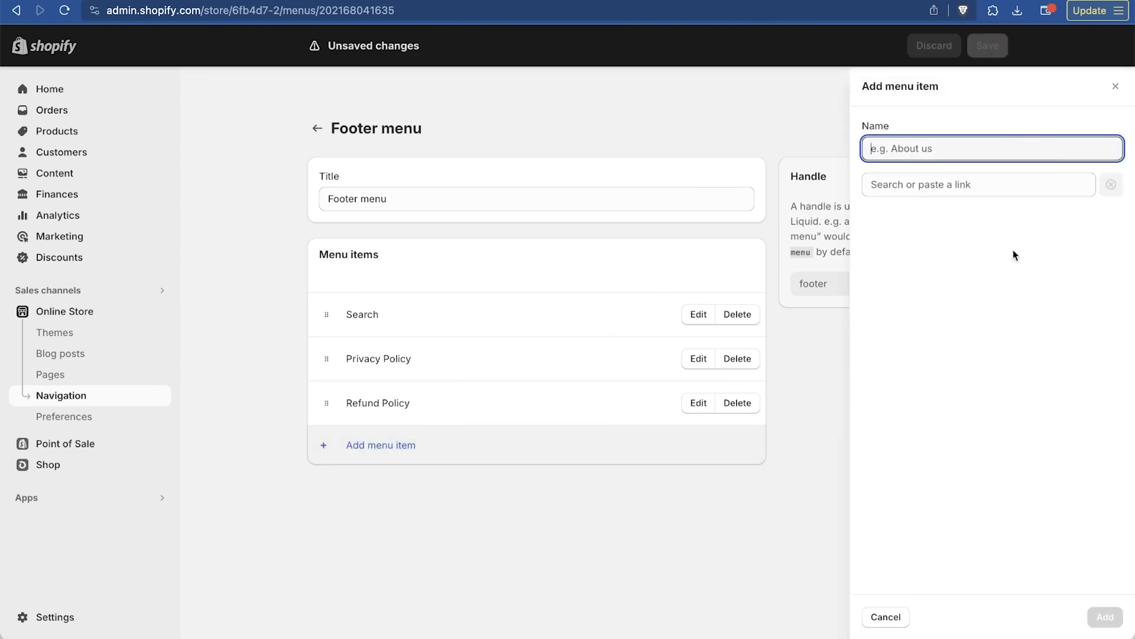
click(949, 190)
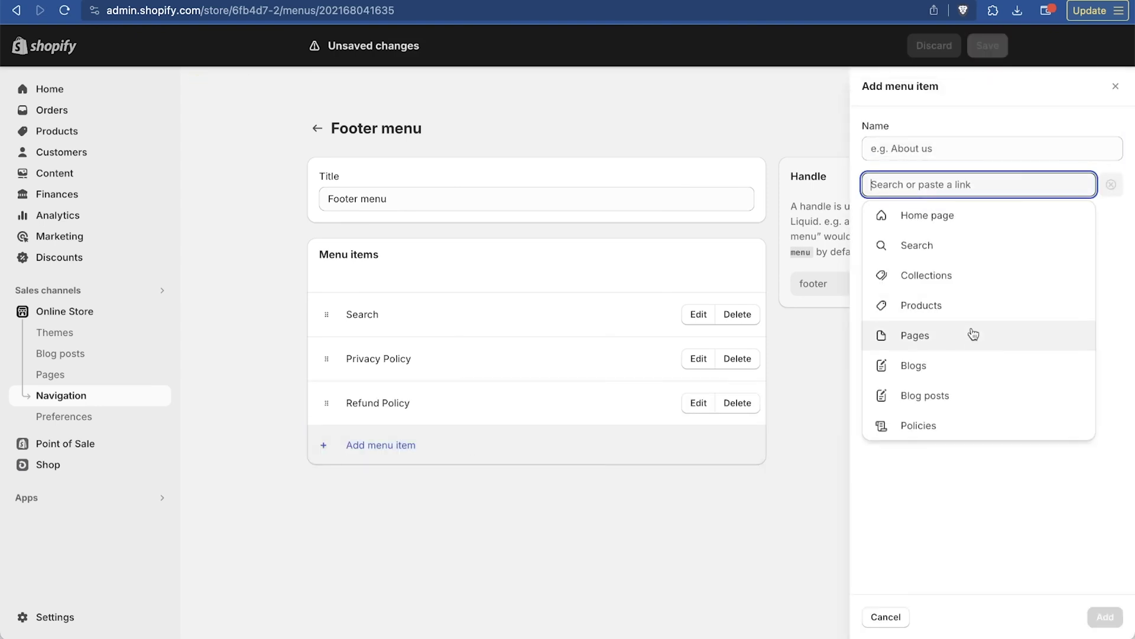
click(922, 423)
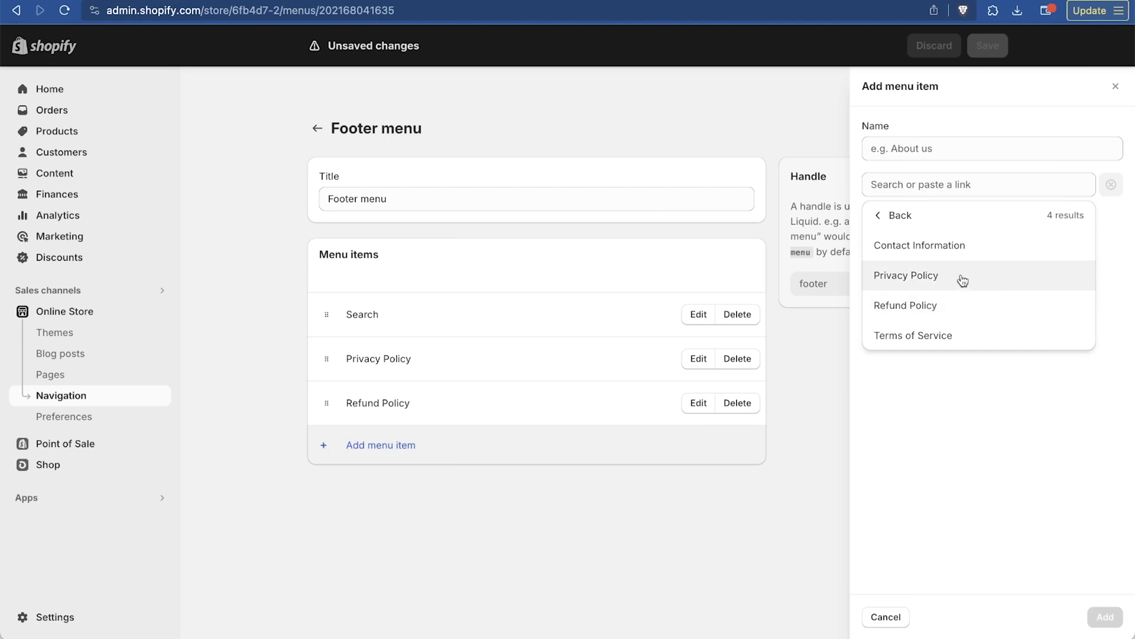
click(963, 336)
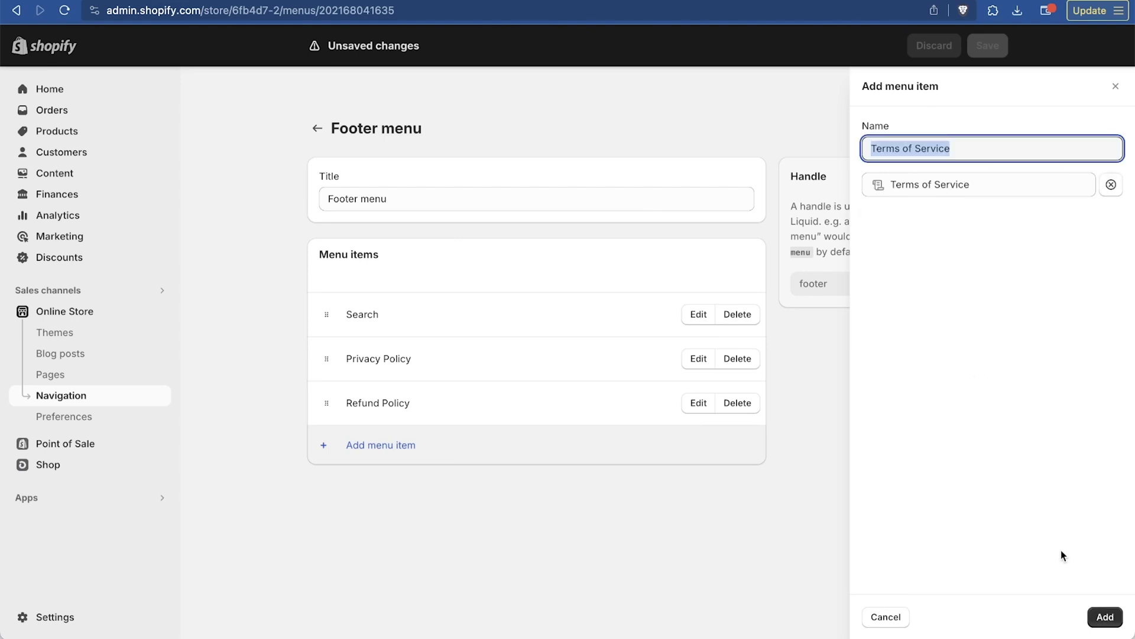
click(1104, 616)
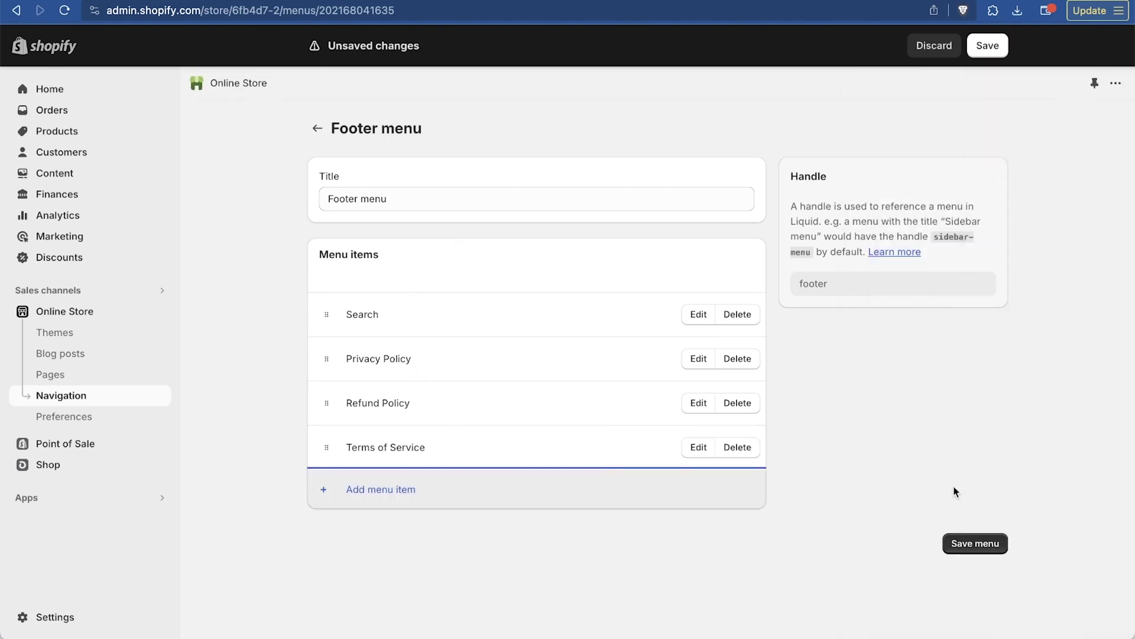
click(975, 542)
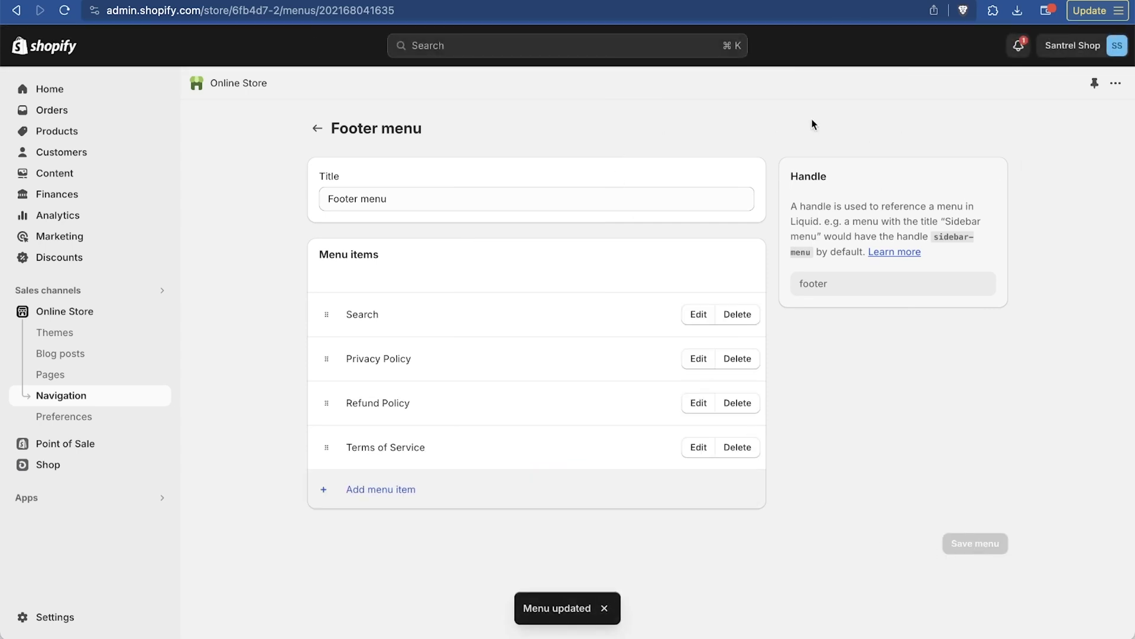
click(392, 498)
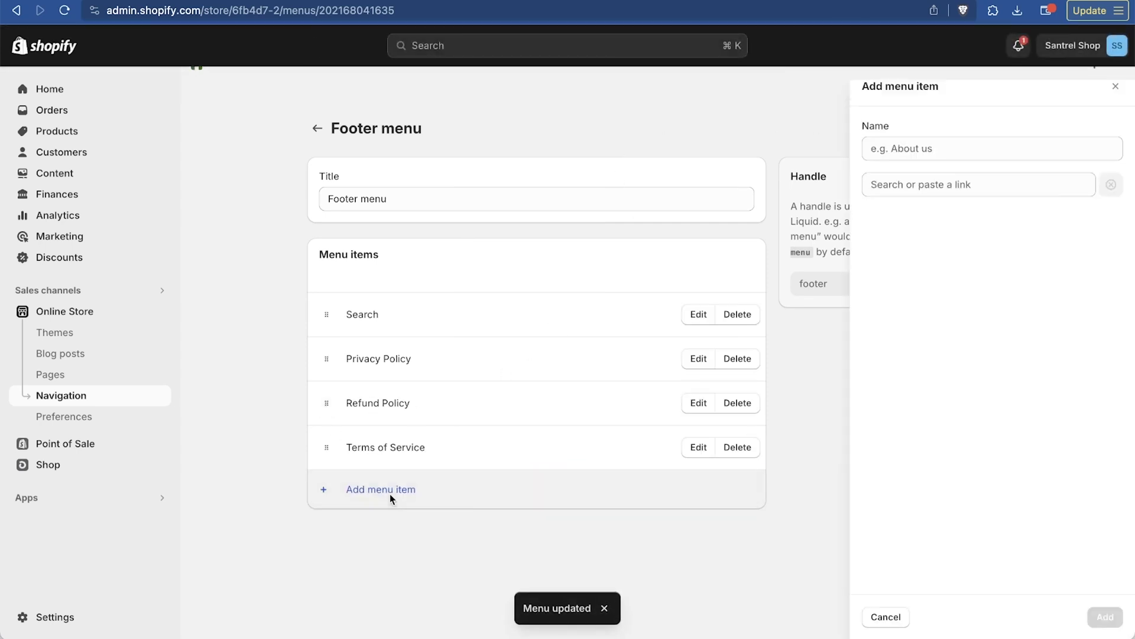
click(931, 188)
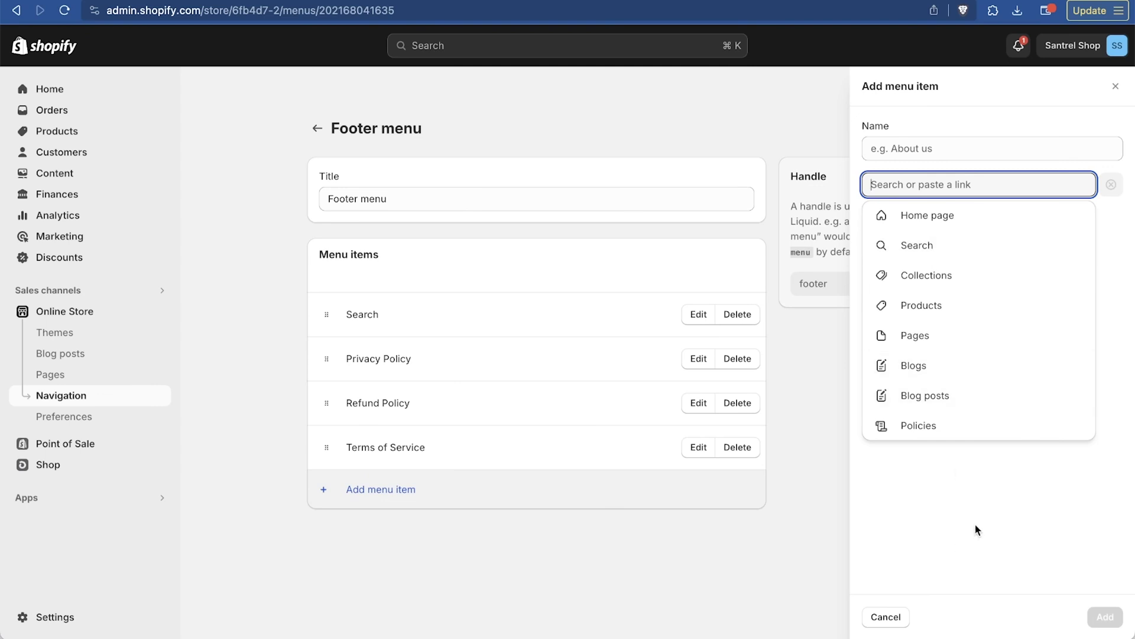
text(htt)
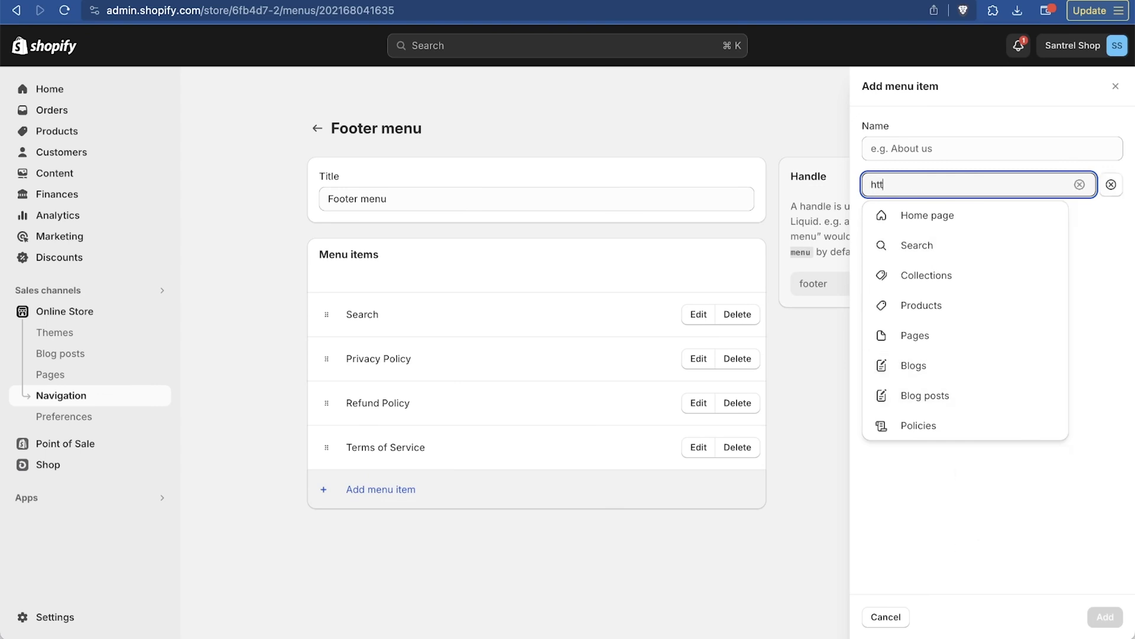
text(ps://youtube.com/santrelmedia)
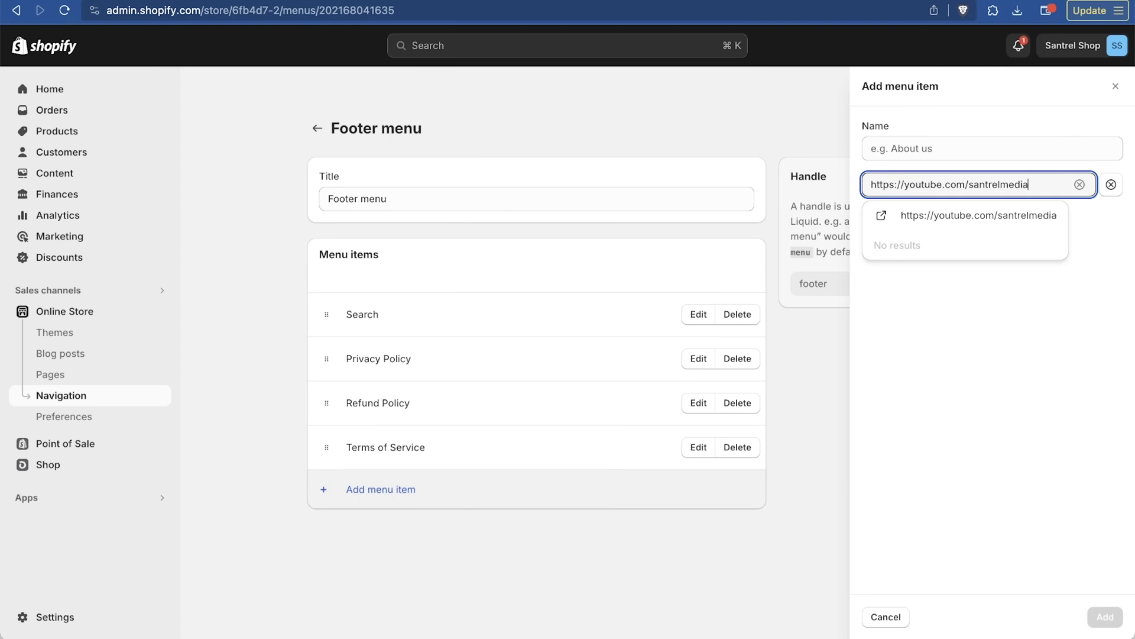
click(965, 217)
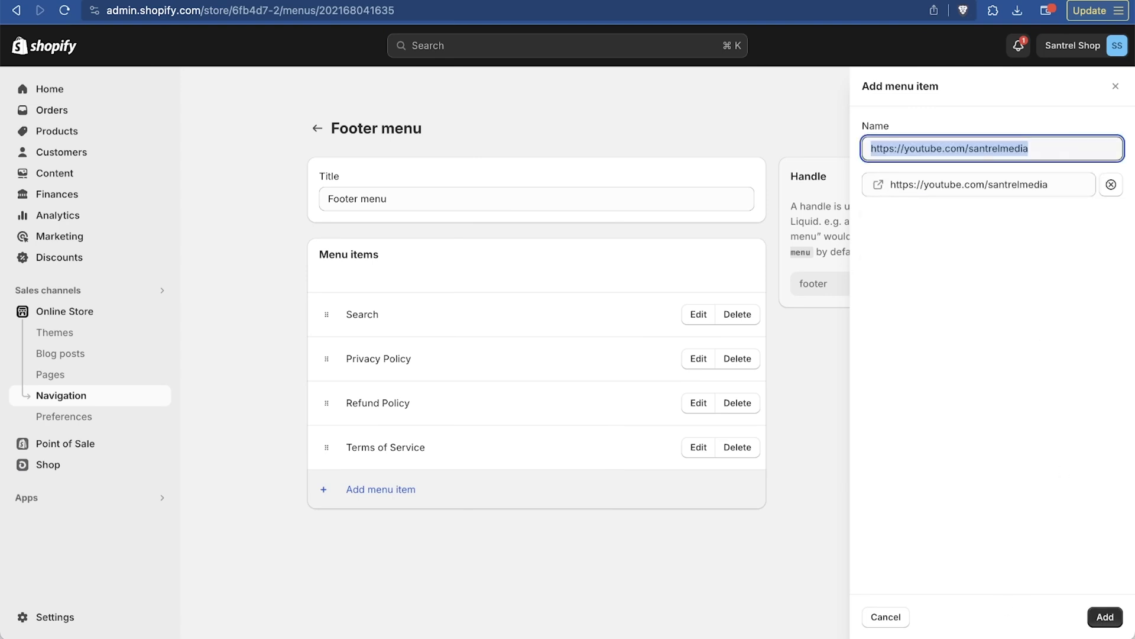
text(Yout)
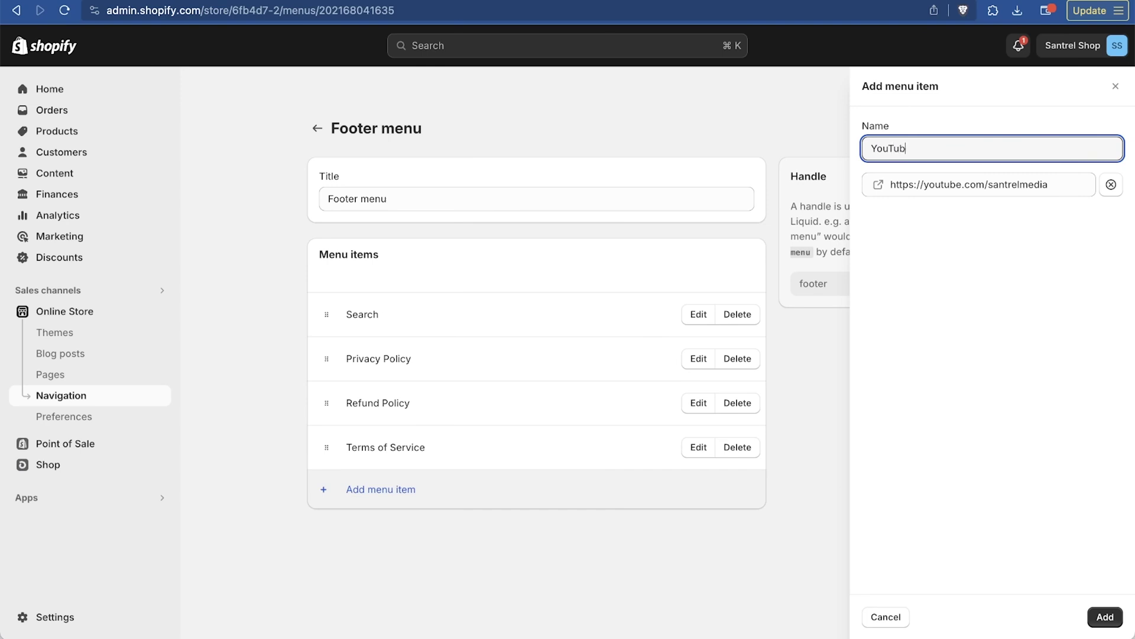
click(1106, 616)
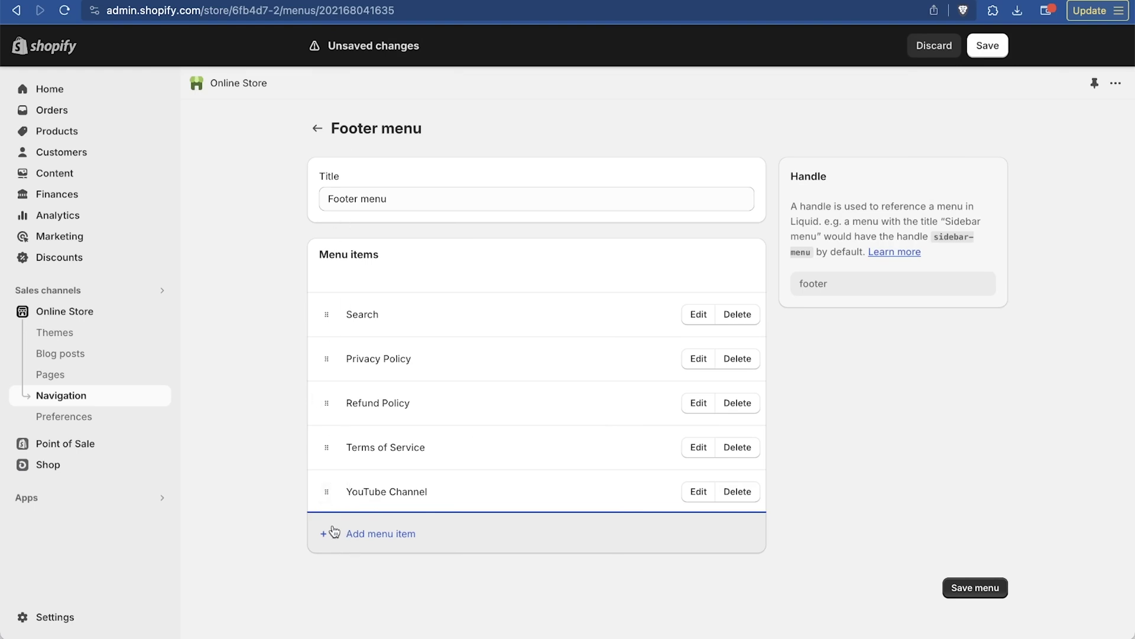
drag(324, 490, 317, 318)
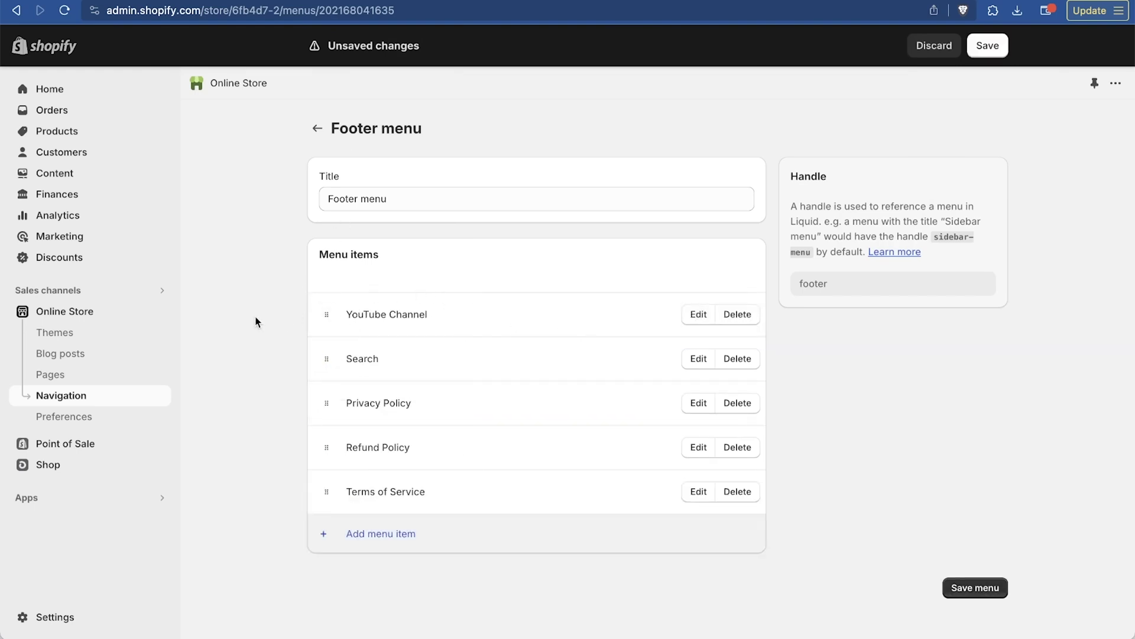
click(975, 589)
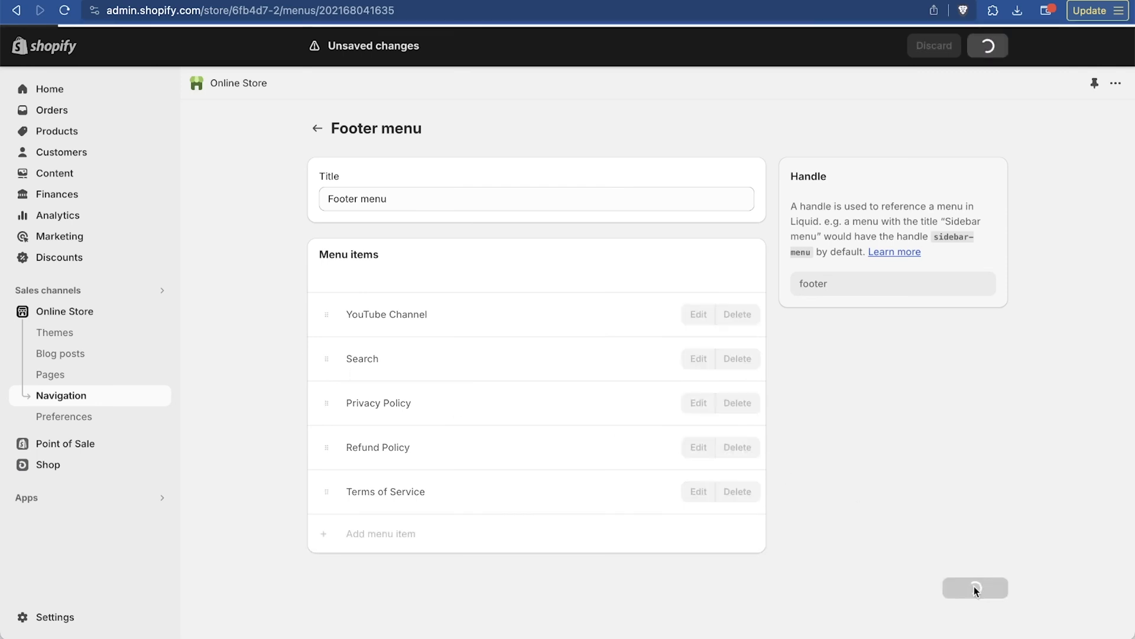
Step: Start creating an amount off order discount in the store's discounts section
click(39, 91)
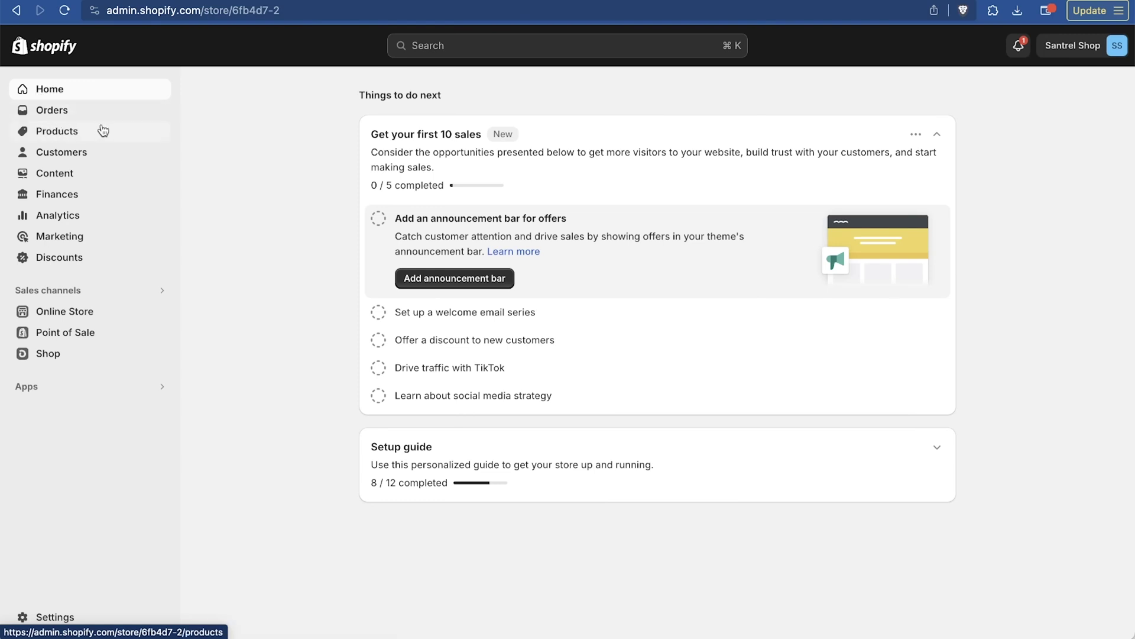
click(70, 262)
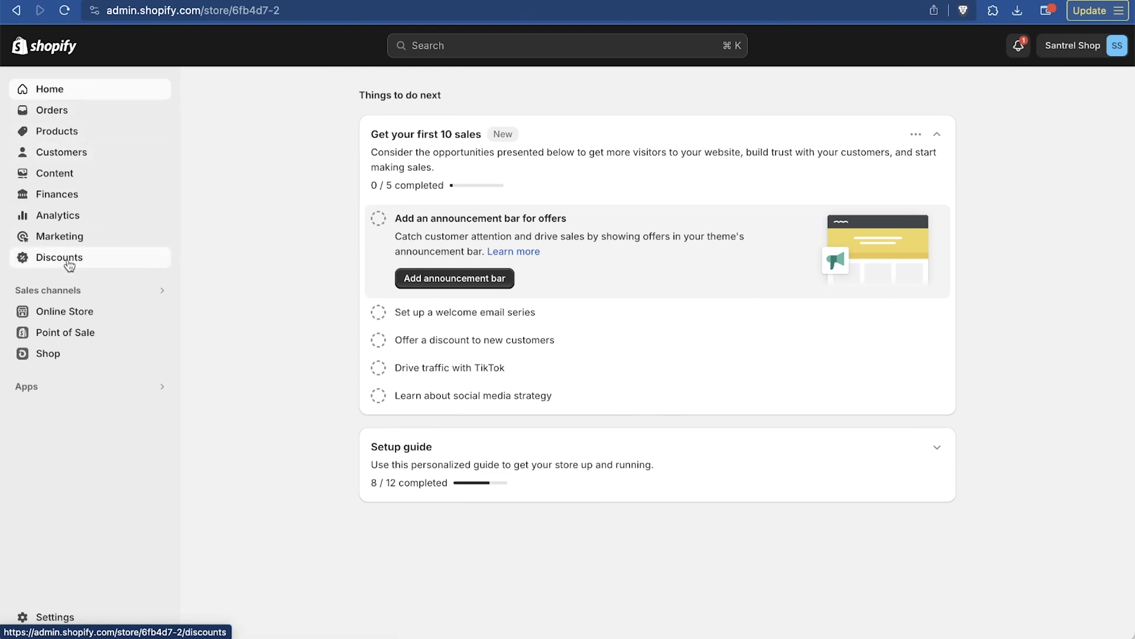
click(647, 387)
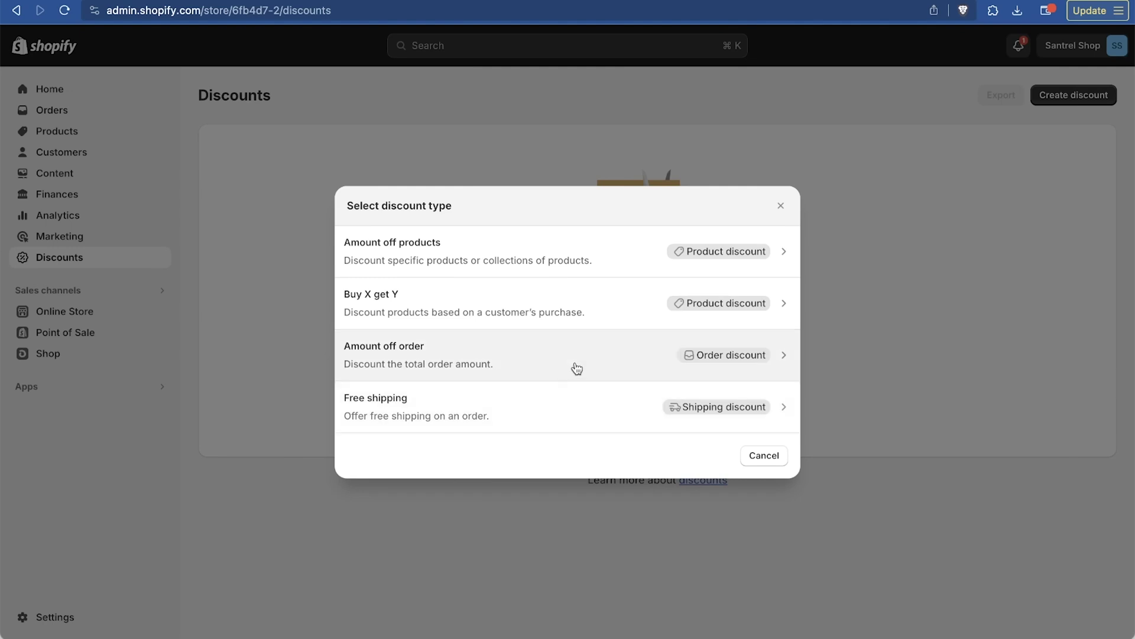
click(652, 356)
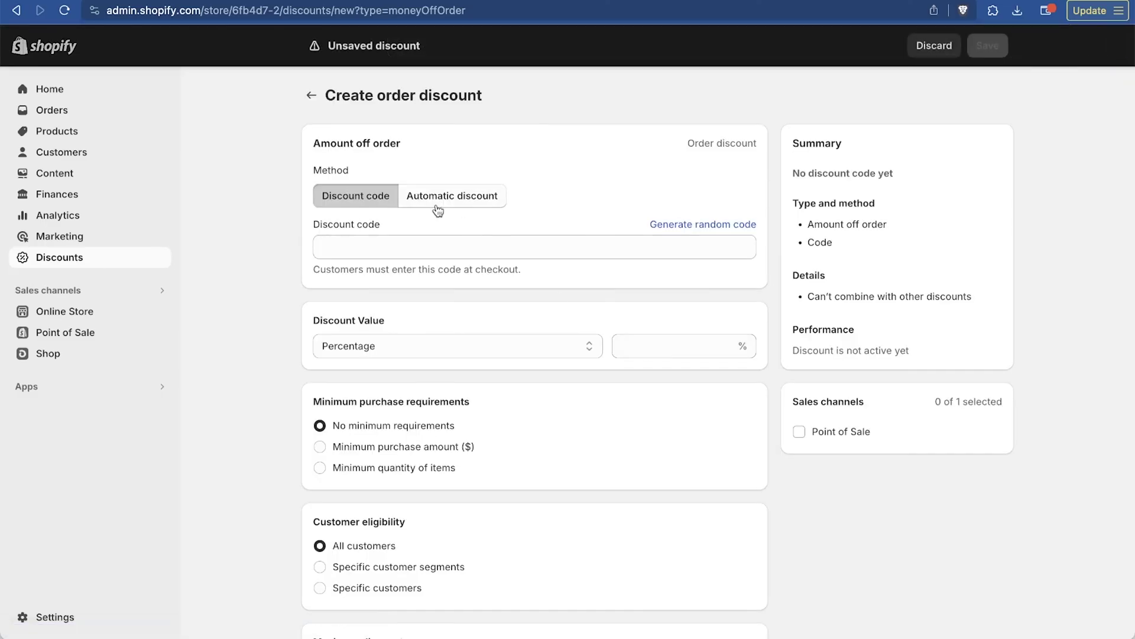
Step: Enter the store owner's first name in capitals as the discount code and set the percentage discount value to 10%
click(374, 243)
text(MIKE)
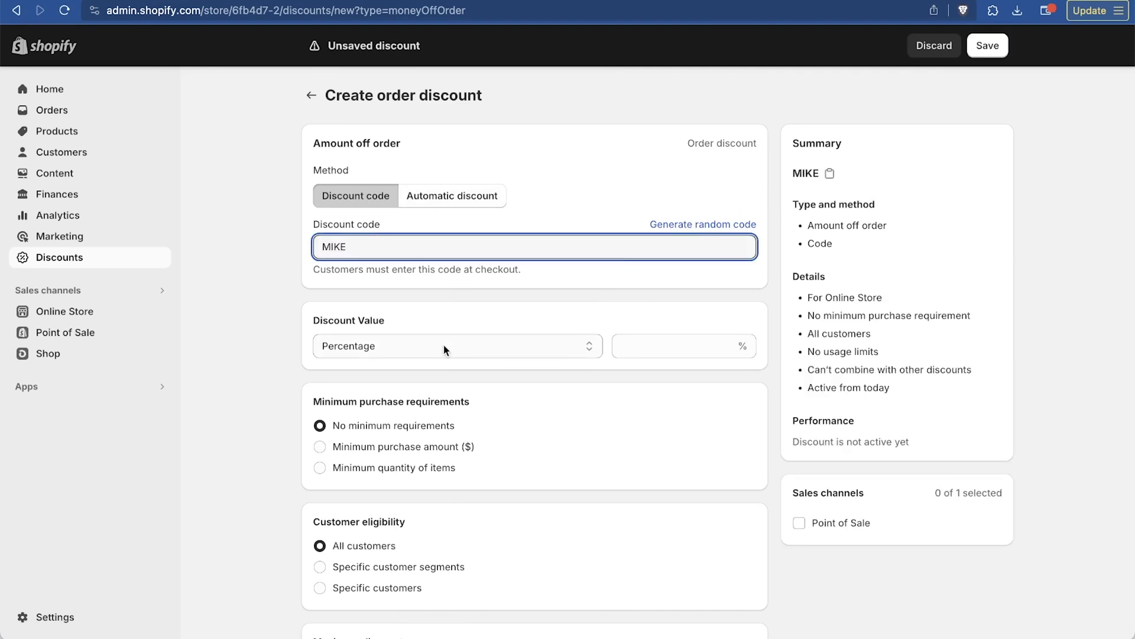
click(647, 354)
text(10)
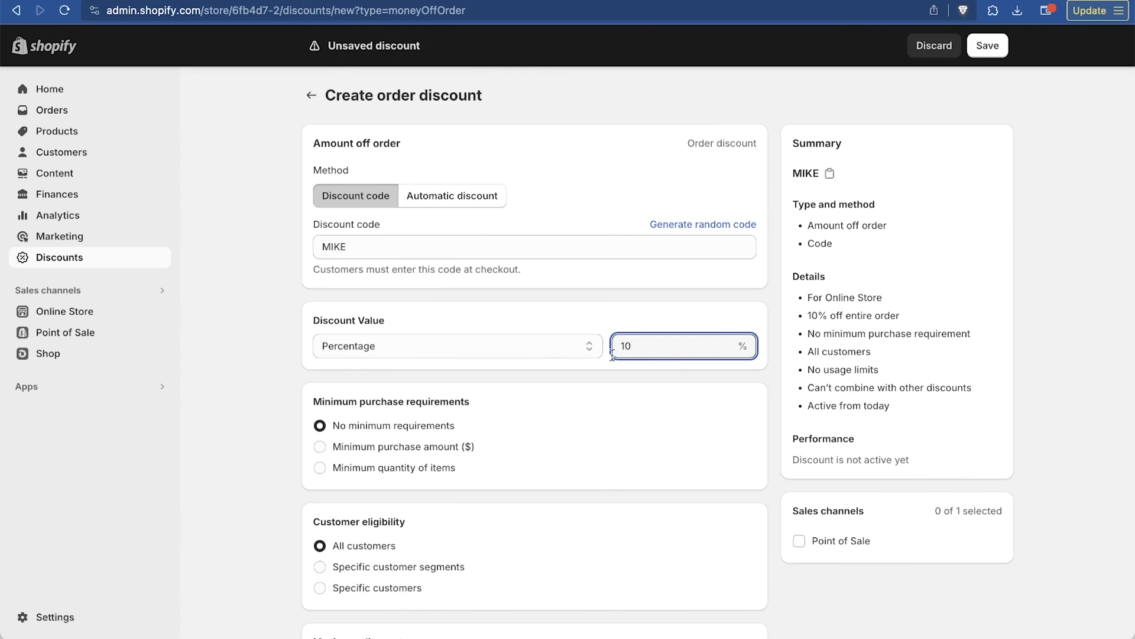
click(535, 355)
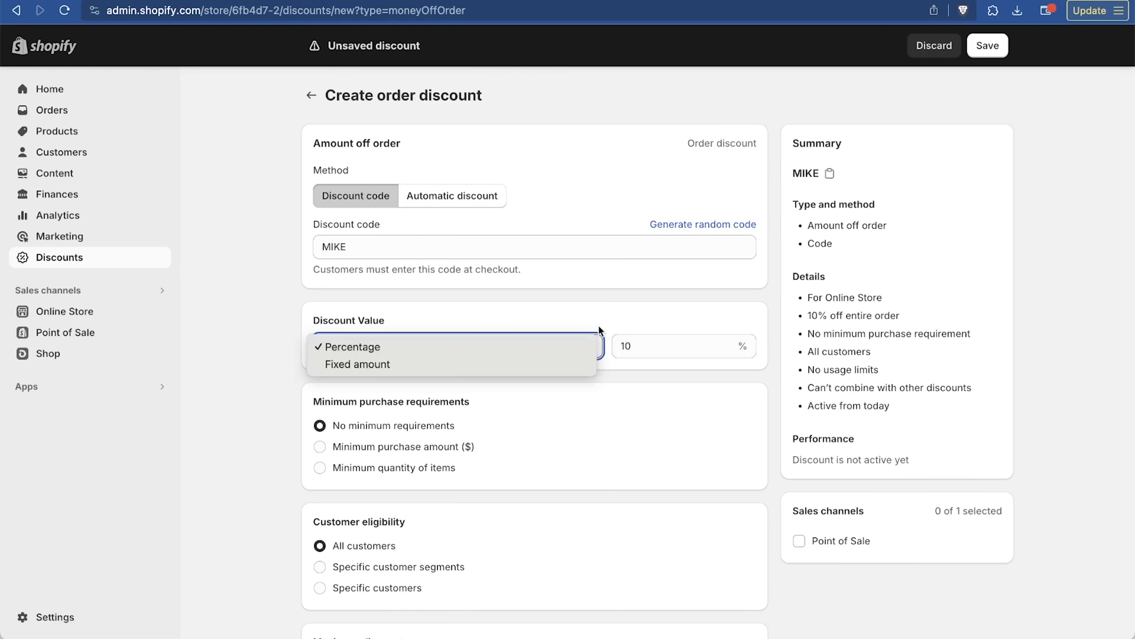
click(620, 325)
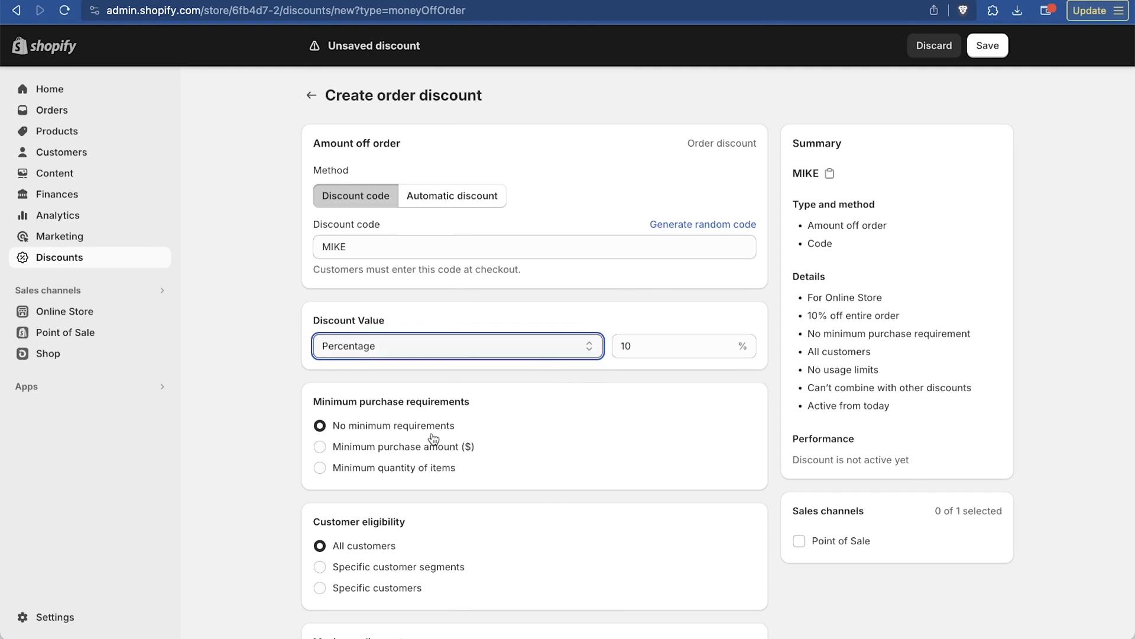
Step: Allow the order discount to be combined with shipping discounts
scroll(479, 451, down, 1)
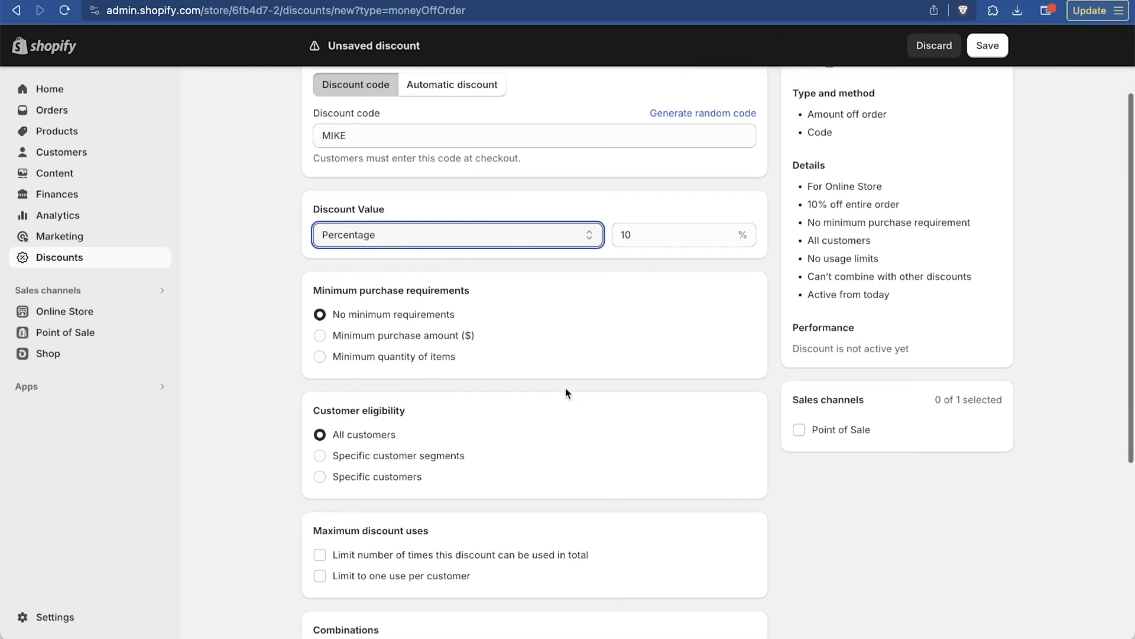
scroll(523, 422, down, 3)
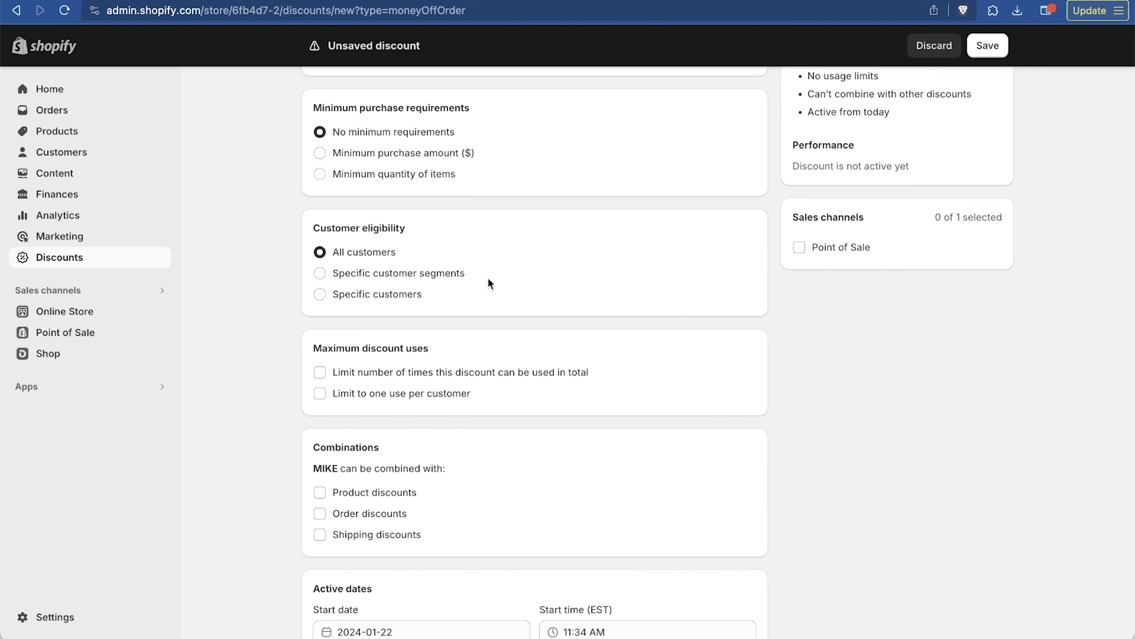
scroll(473, 311, down, 1)
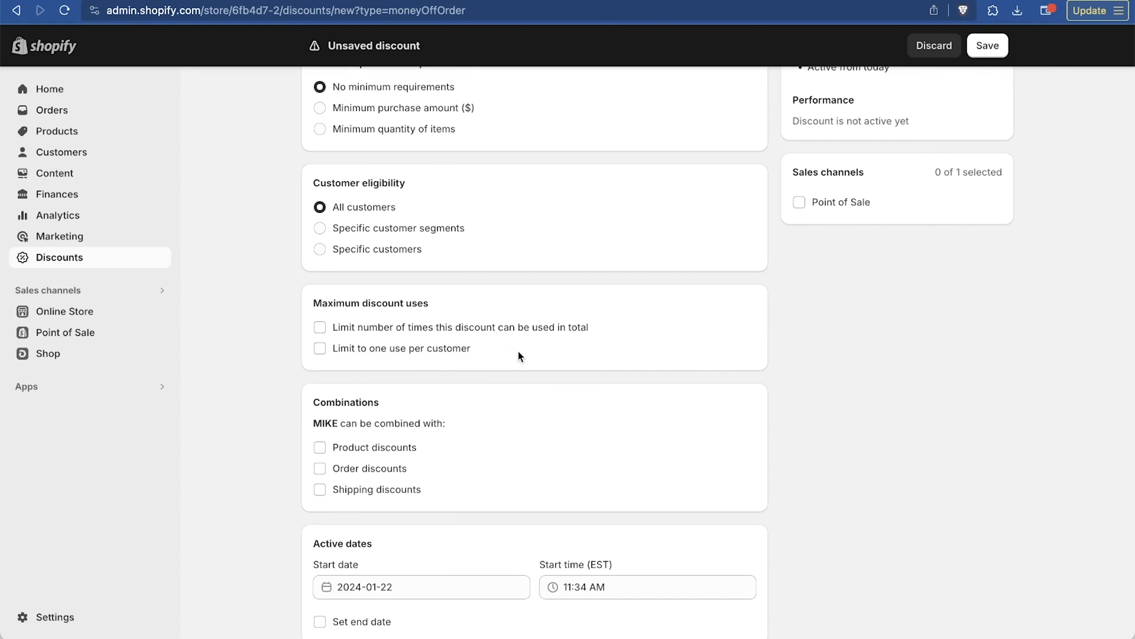
scroll(518, 350, down, 2)
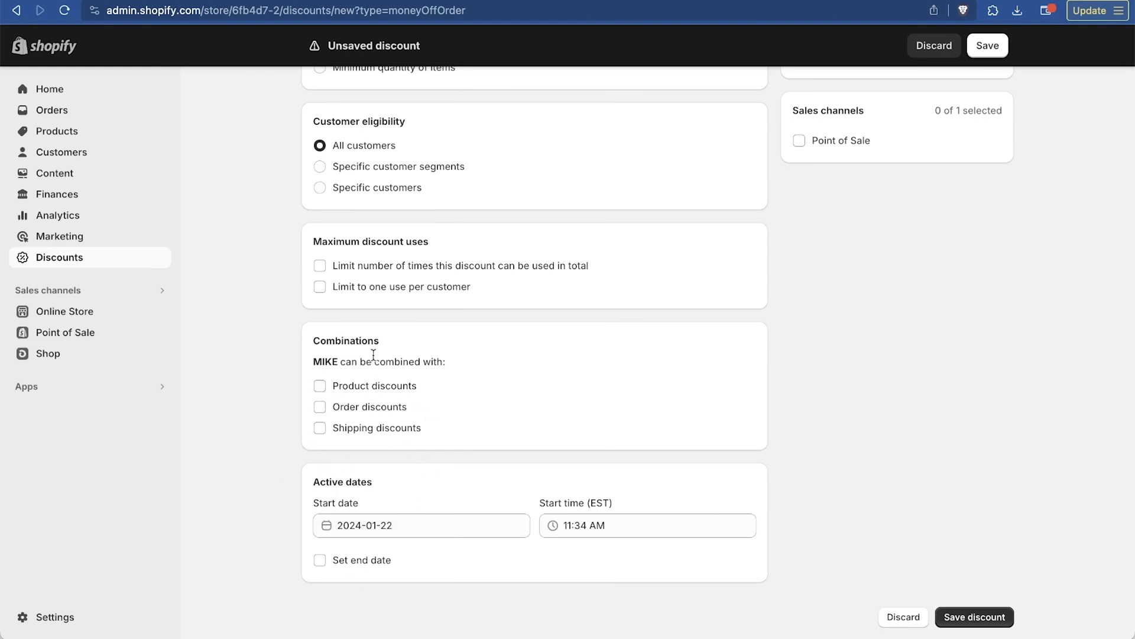
click(319, 427)
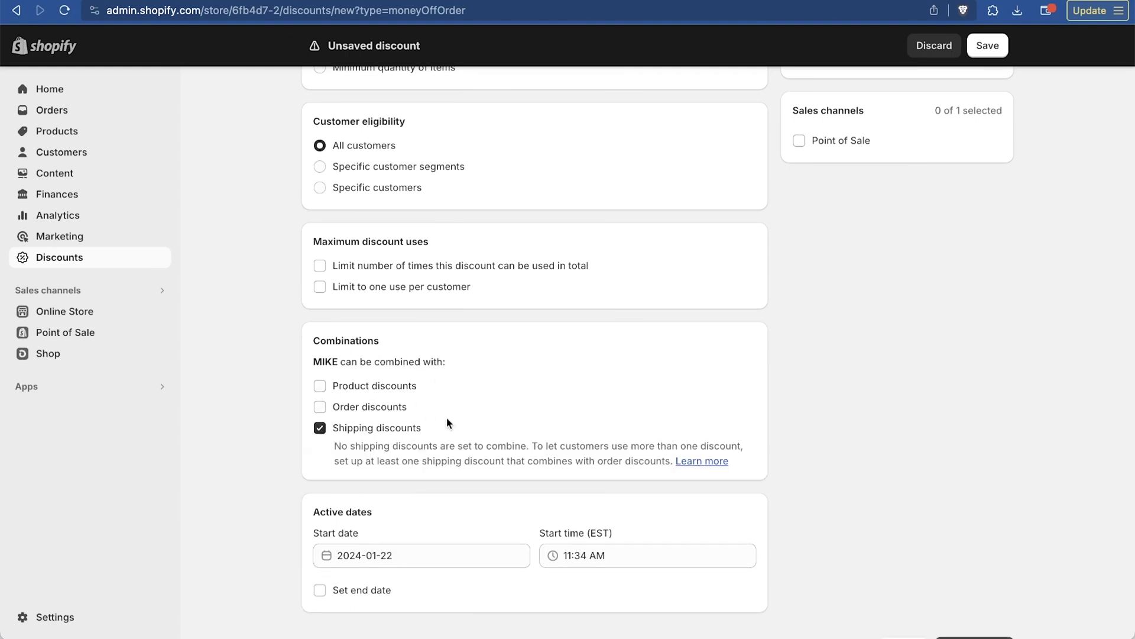
Step: Give the order discount an end date of 2024-01-31, save the discount and return to the discounts list
scroll(527, 412, down, 1)
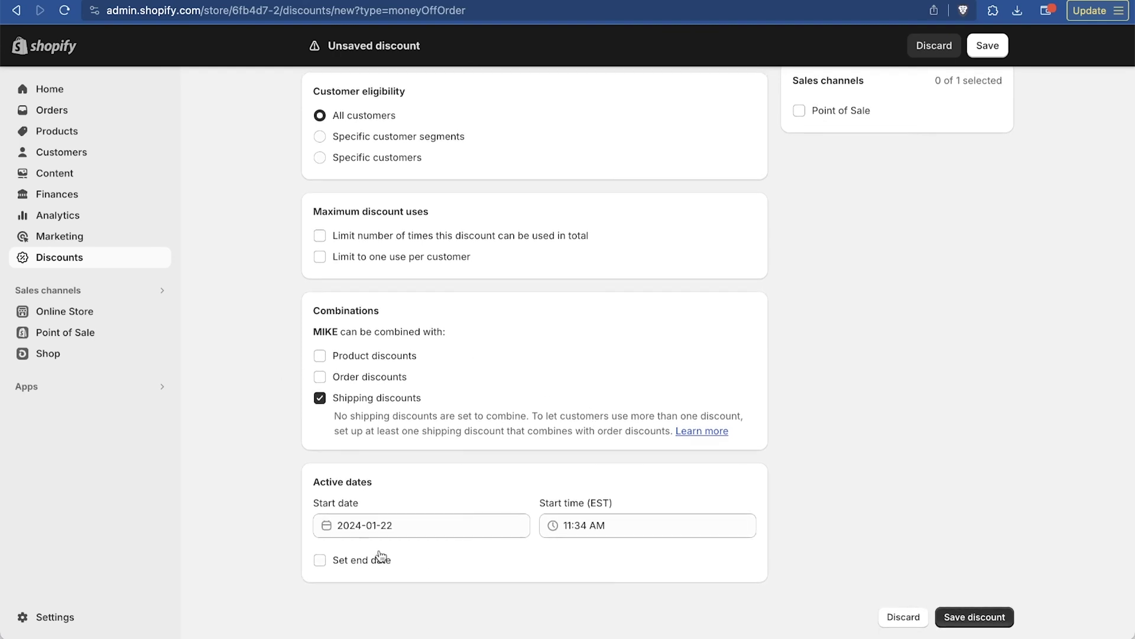
click(319, 561)
scroll(416, 579, down, 1)
click(392, 553)
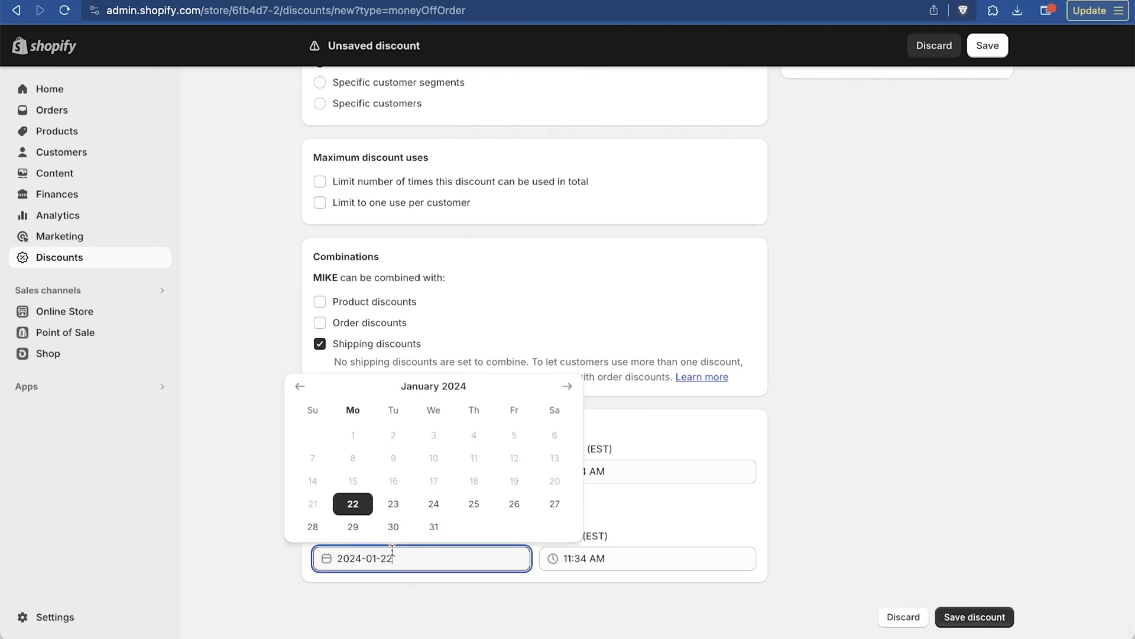
click(435, 527)
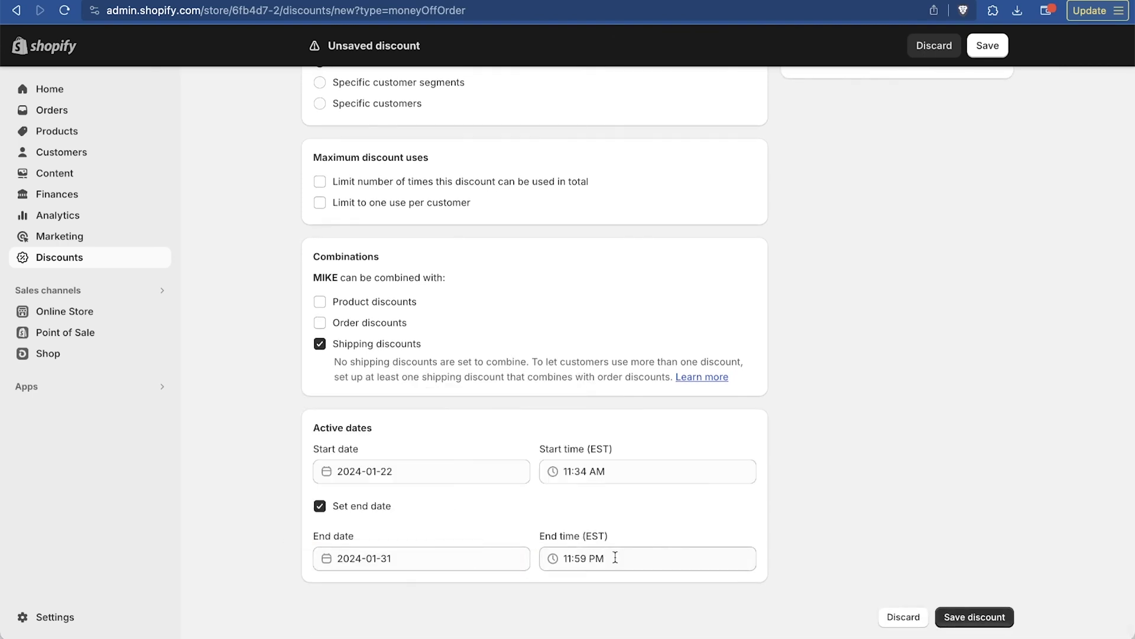
click(979, 618)
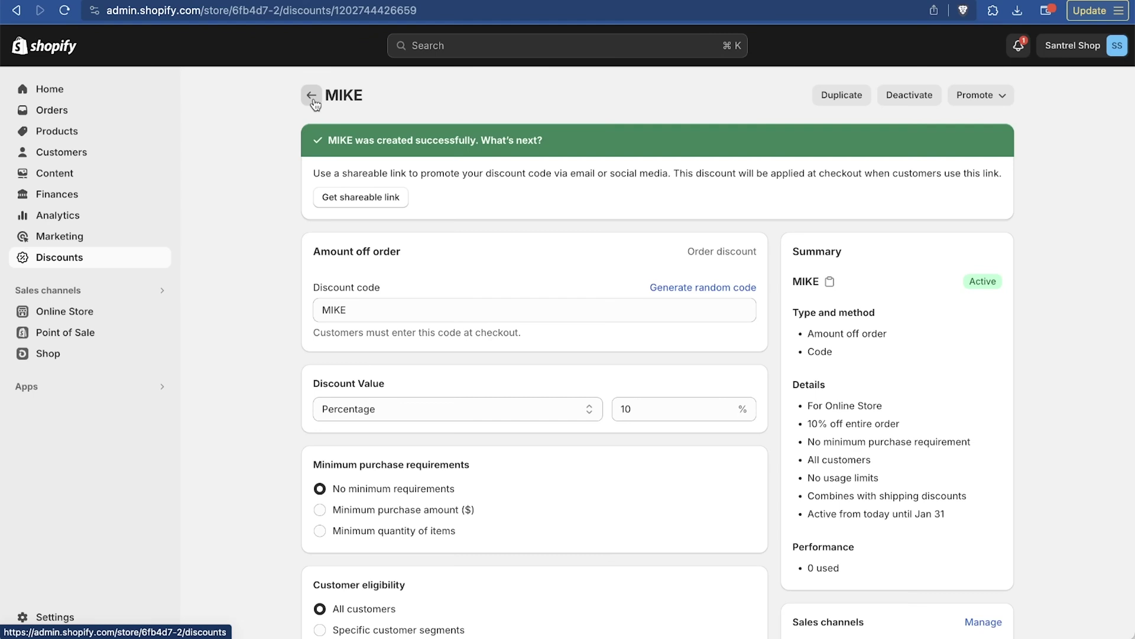
click(312, 96)
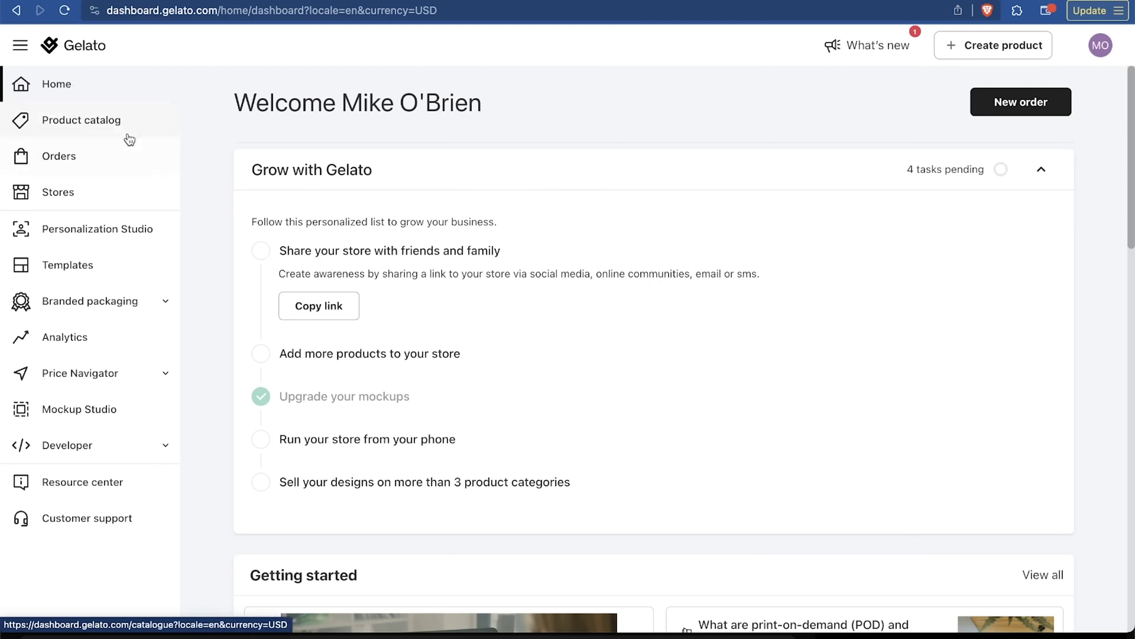
Step: Look through the product catalog, the orders list and the connected stores with the available store integrations in the Gelato dashboard
click(111, 126)
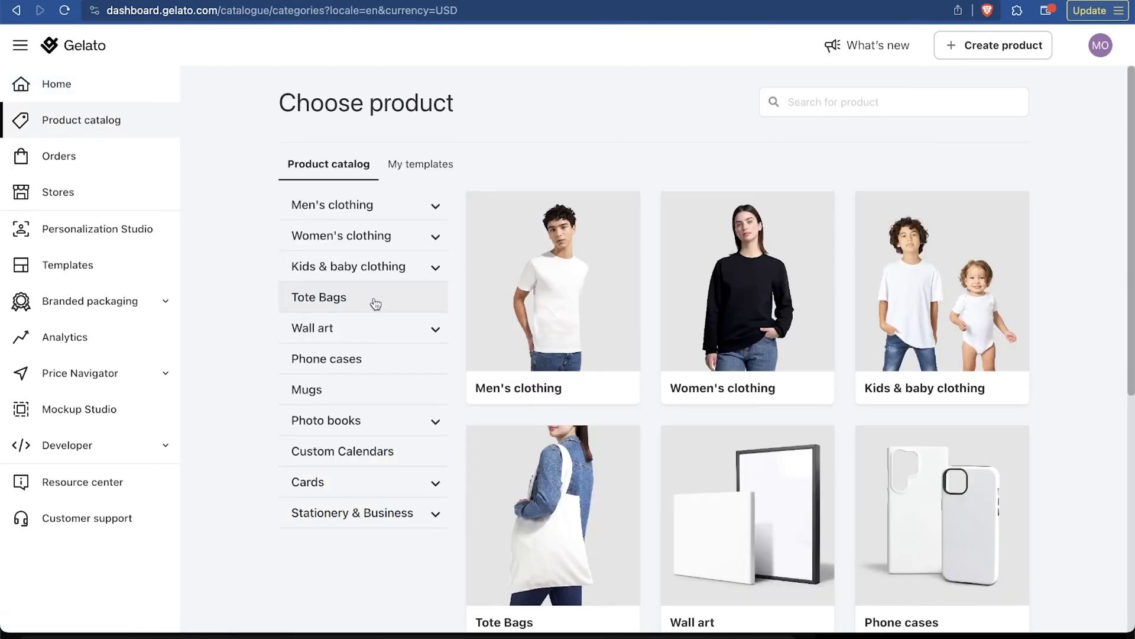
click(72, 162)
scroll(285, 375, down, 2)
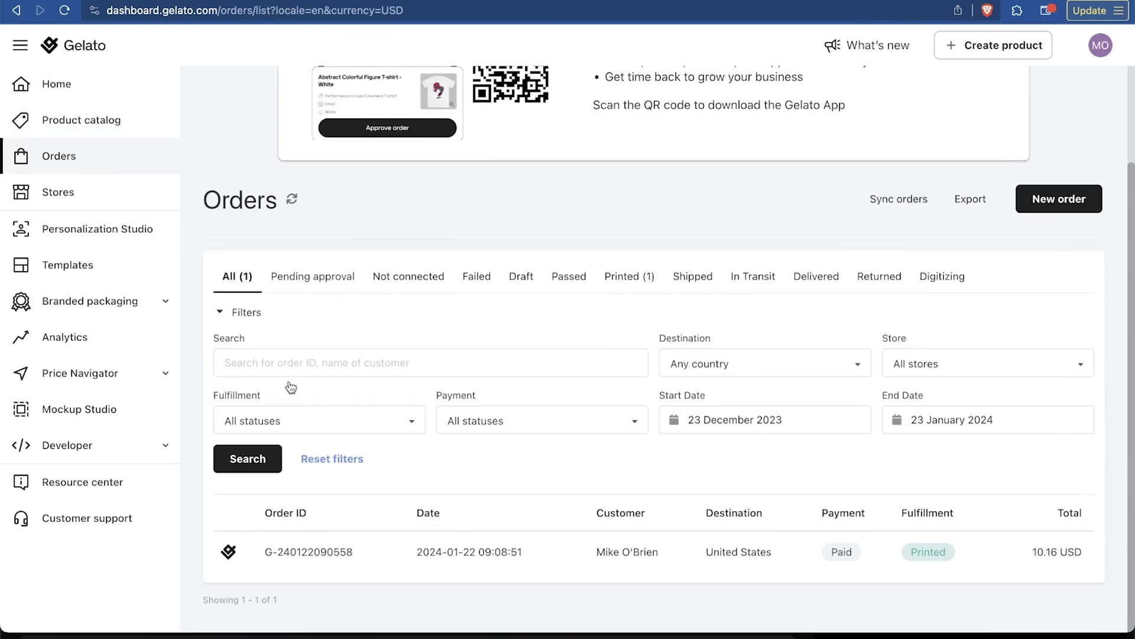
scroll(314, 288, up, 2)
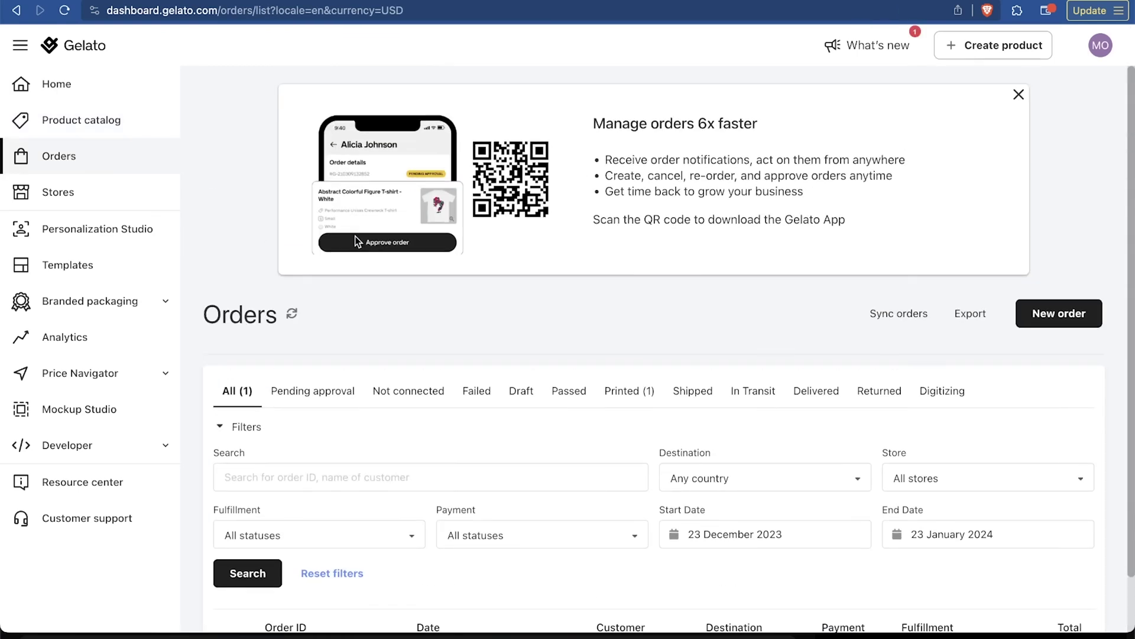
click(62, 196)
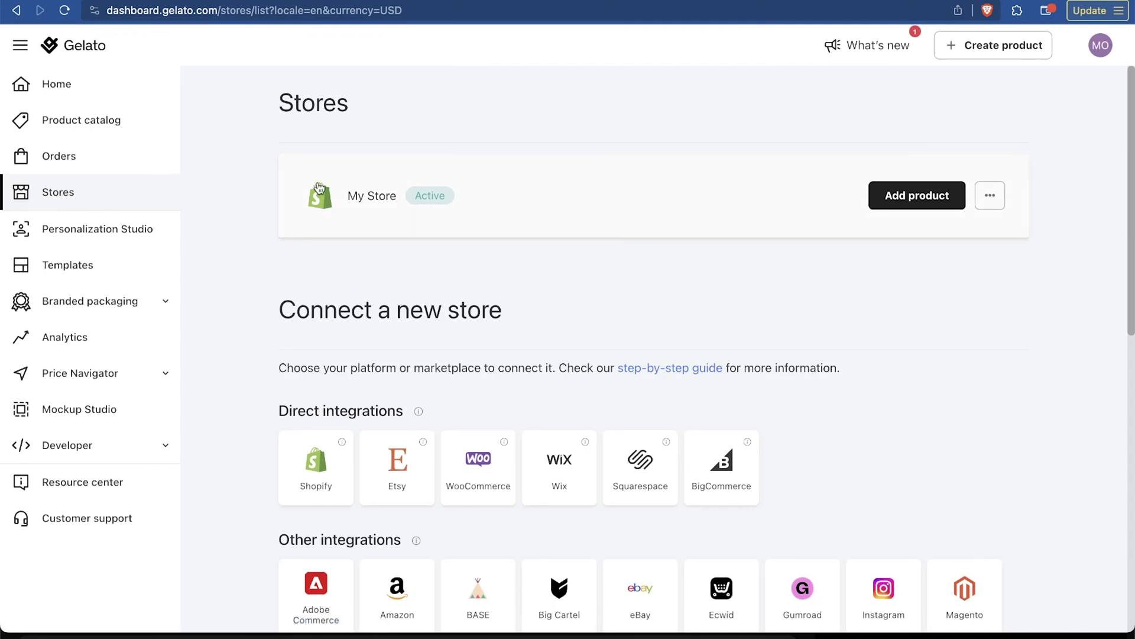
scroll(806, 407, down, 1)
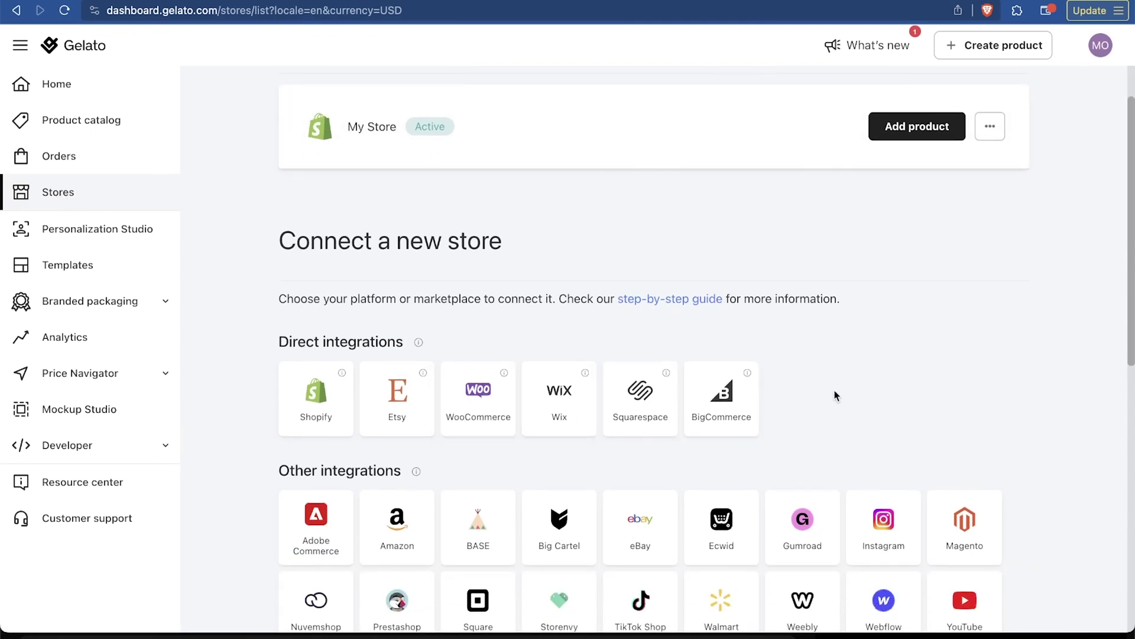
scroll(329, 287, up, 1)
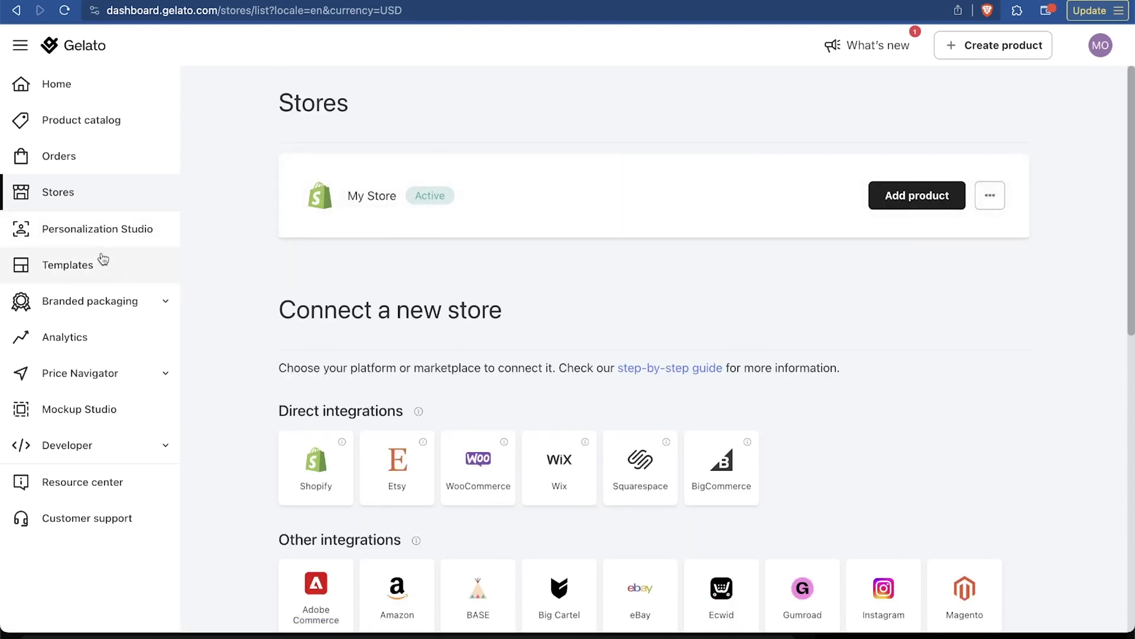
Step: Start a personalized product for the Shopify store My Store from Gelato's Personalization Studio
click(98, 235)
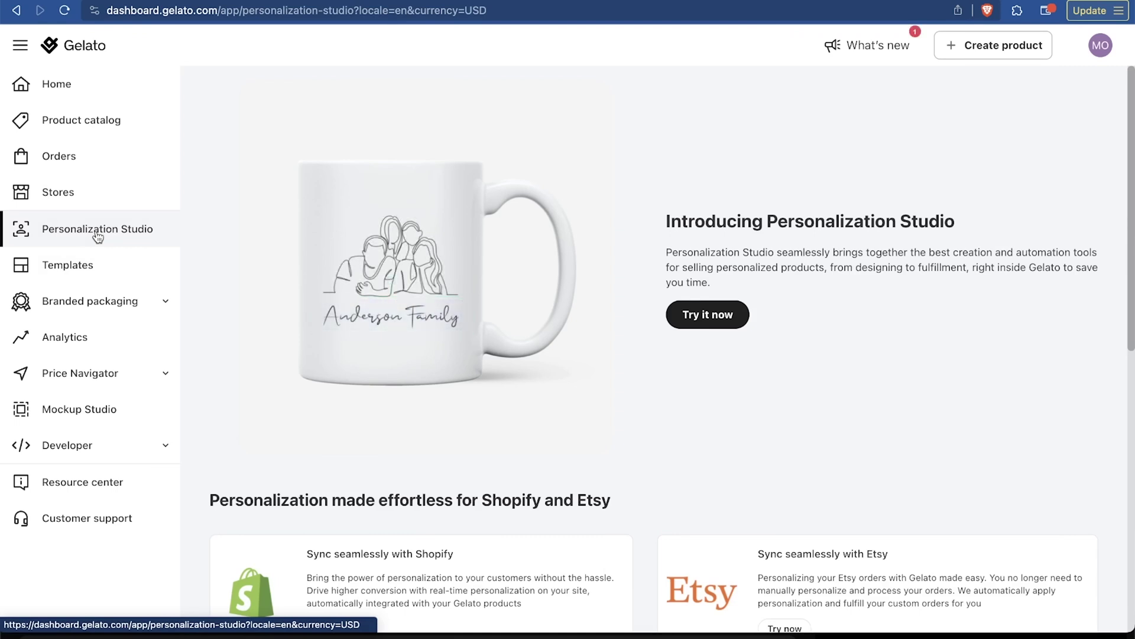
scroll(703, 416, down, 2)
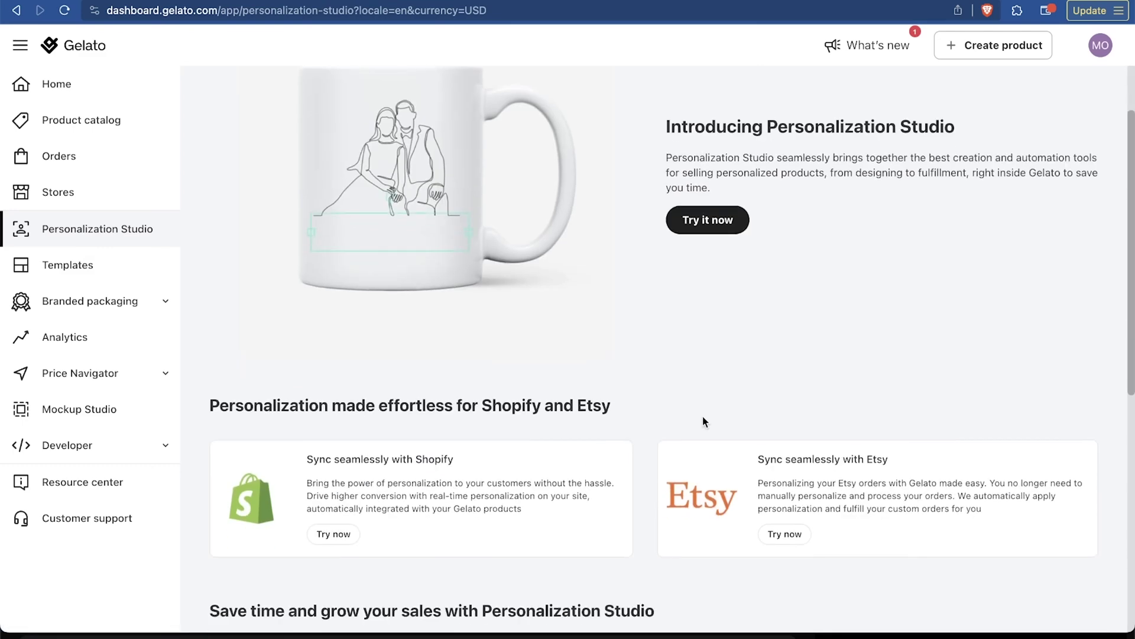
scroll(703, 417, up, 1)
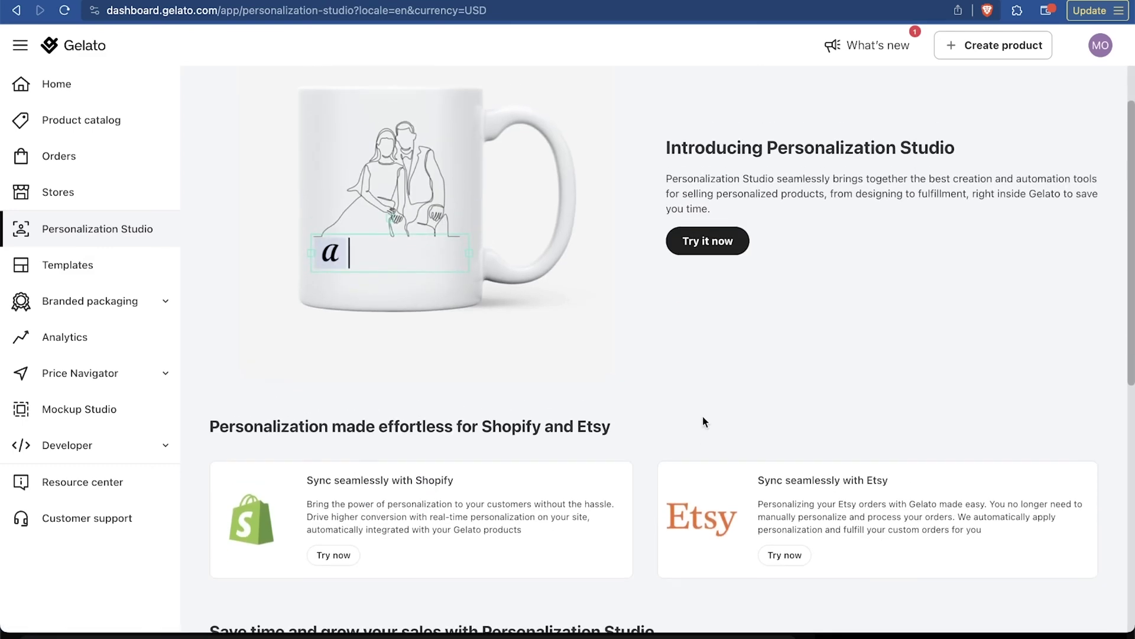
click(333, 559)
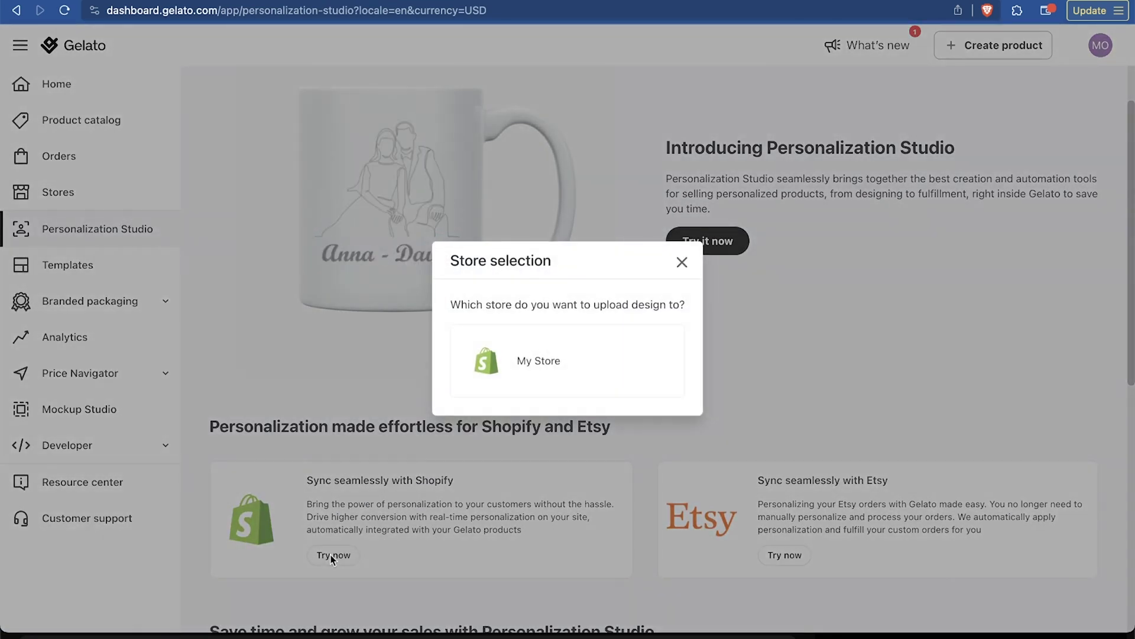
click(539, 368)
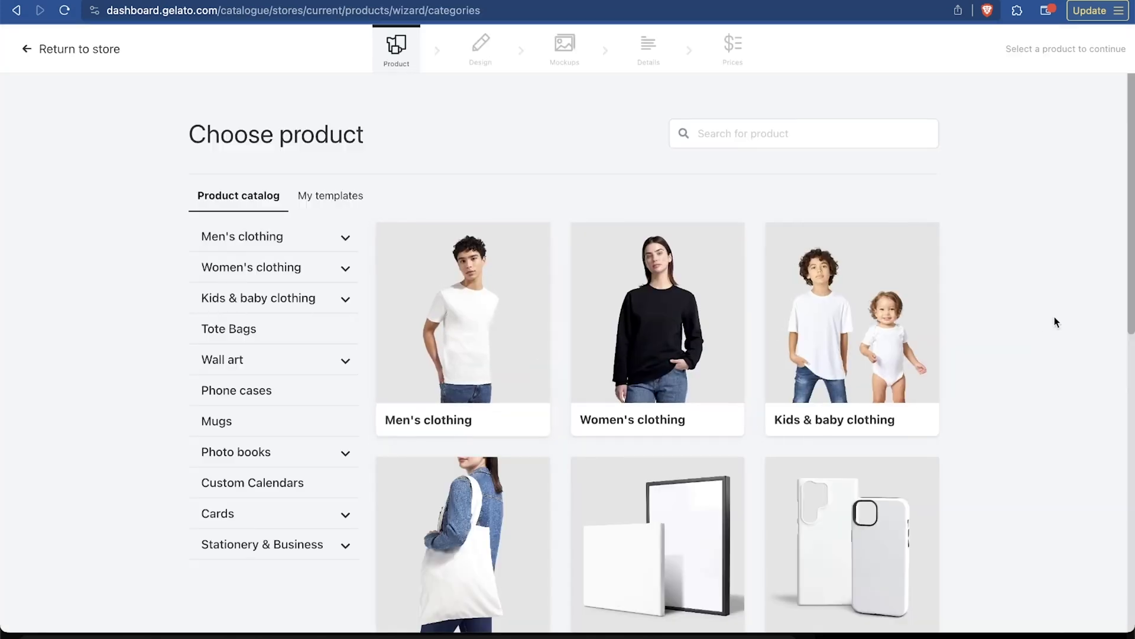
Step: Choose the White 11oz Ceramic Mug with Color Inside from the mugs category as the product to design
scroll(992, 353, down, 7)
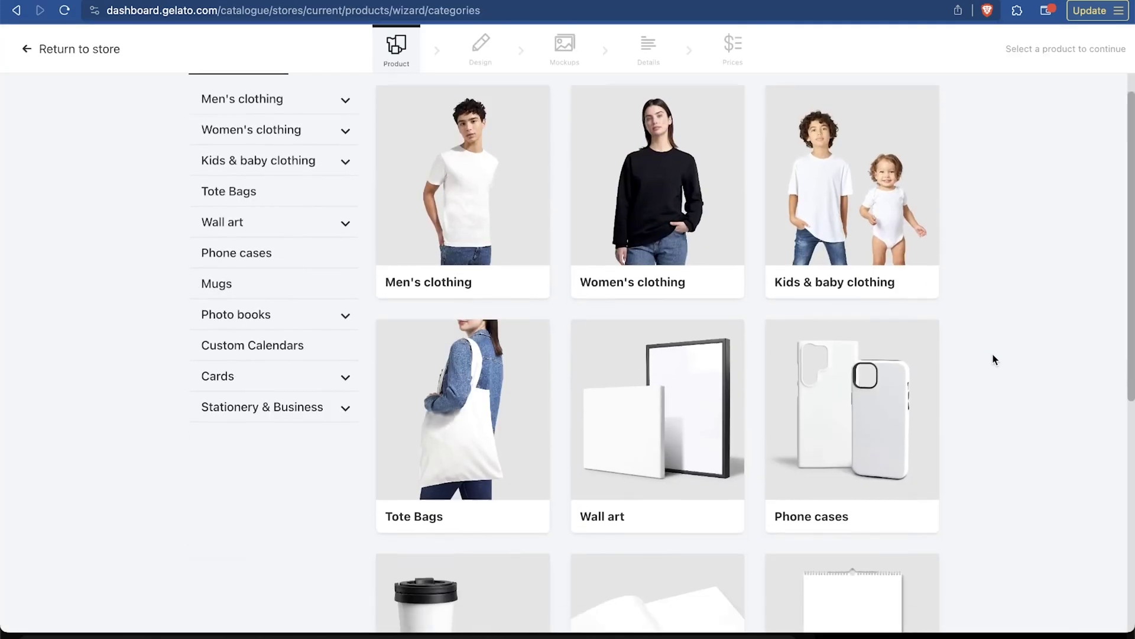
click(439, 451)
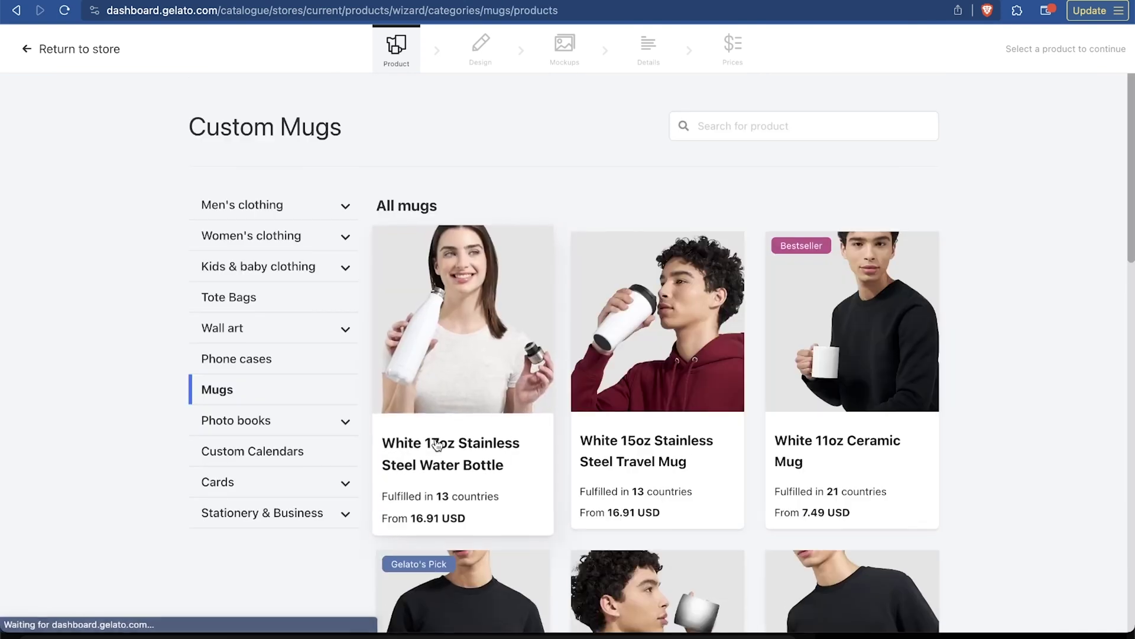
scroll(966, 332, down, 4)
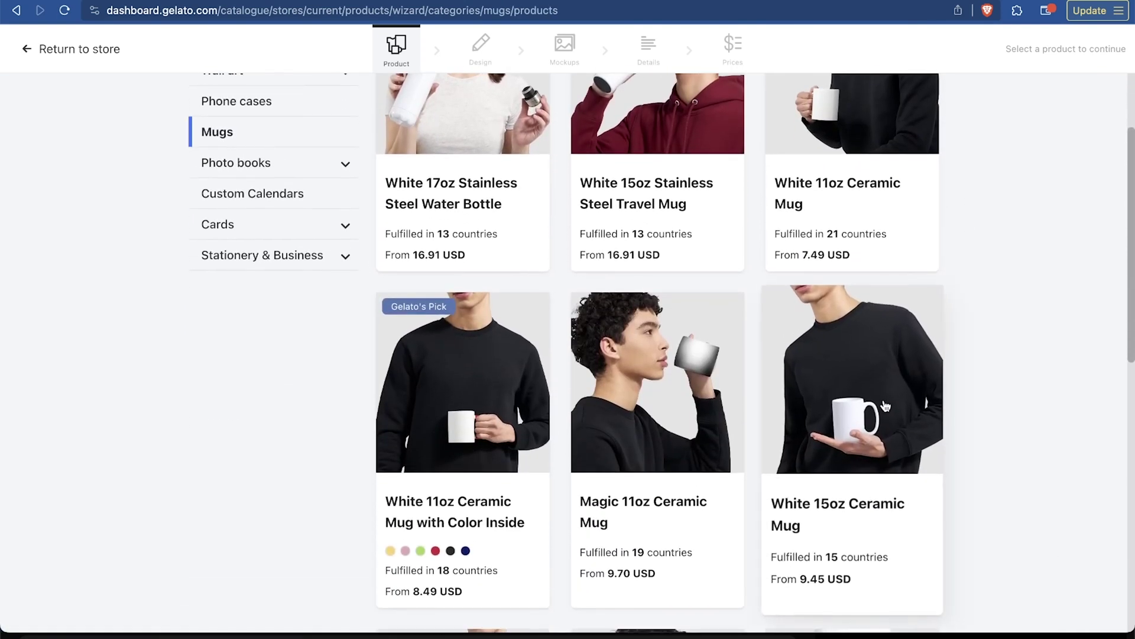
scroll(863, 222, up, 2)
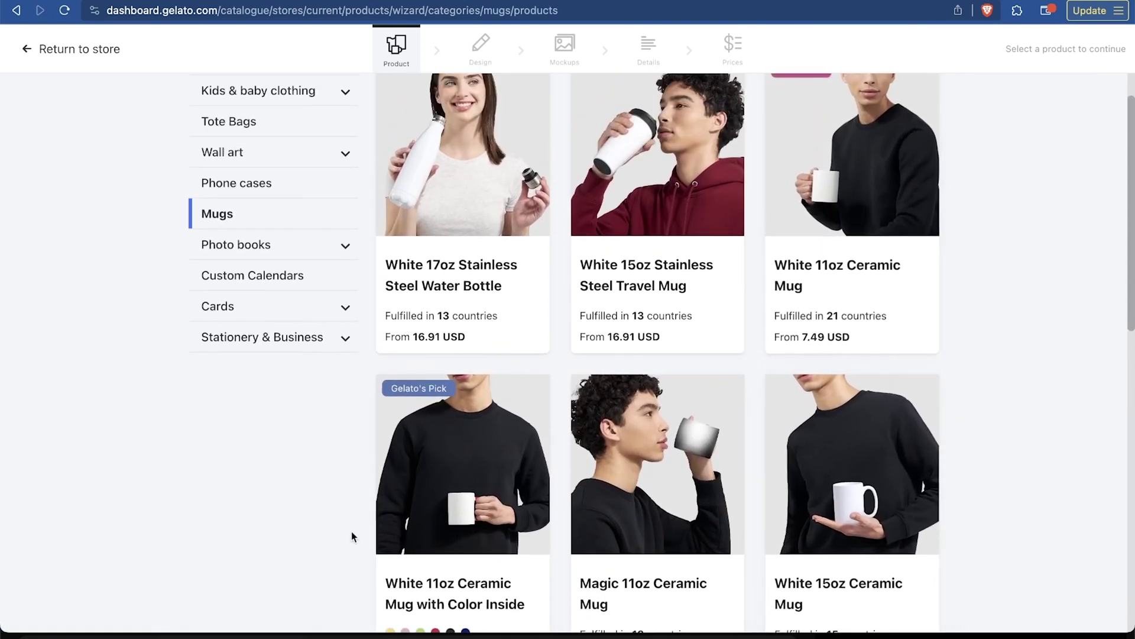
click(471, 514)
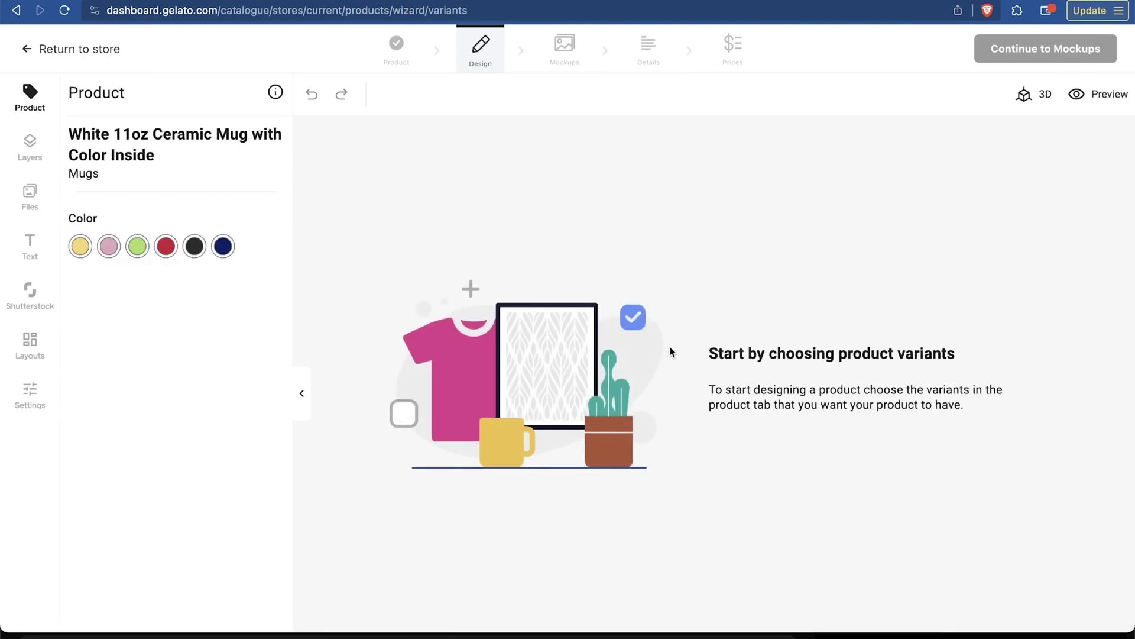
Step: Select the yellow, pink and green color variants for the ceramic mug
click(80, 246)
click(109, 246)
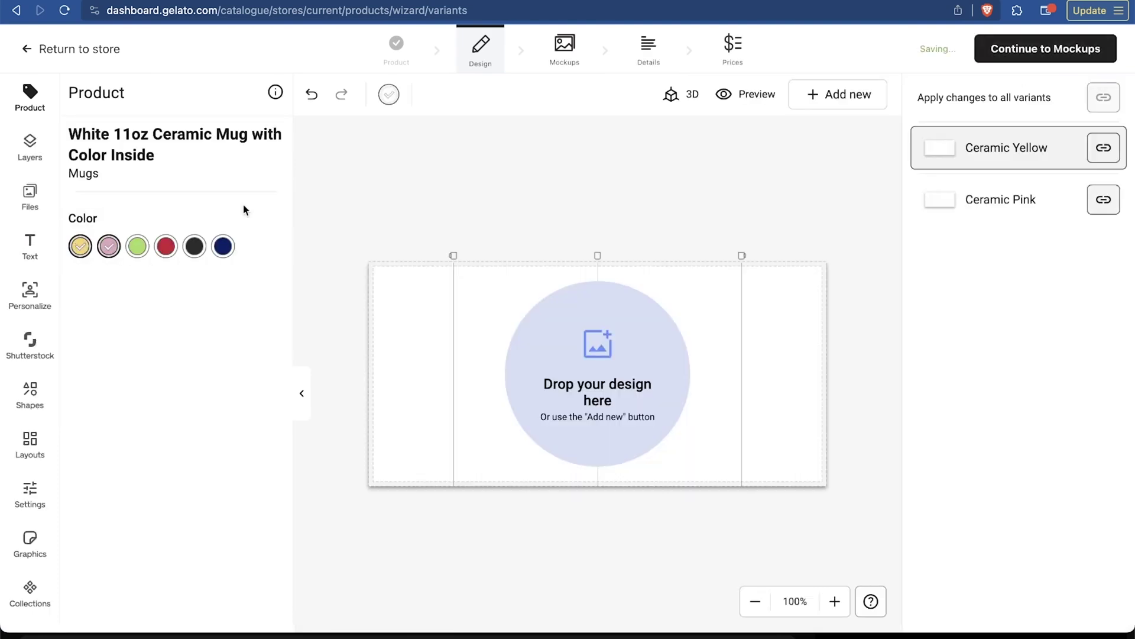
click(137, 255)
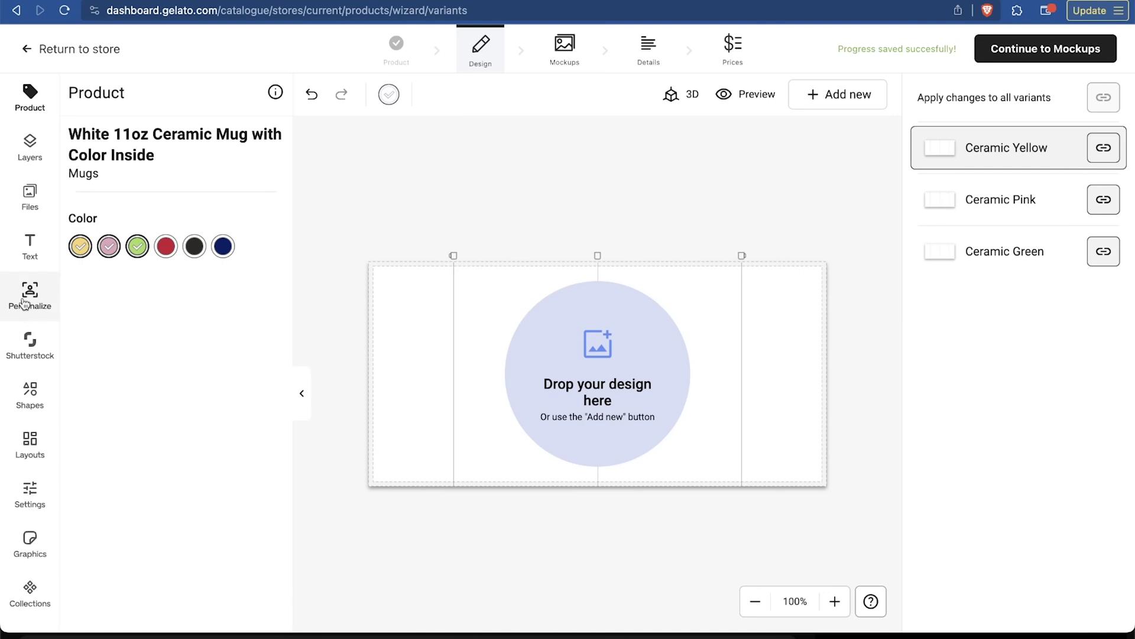
Step: Look through the uploaded design files and the available line and rectangle shapes in the mug editor
click(30, 196)
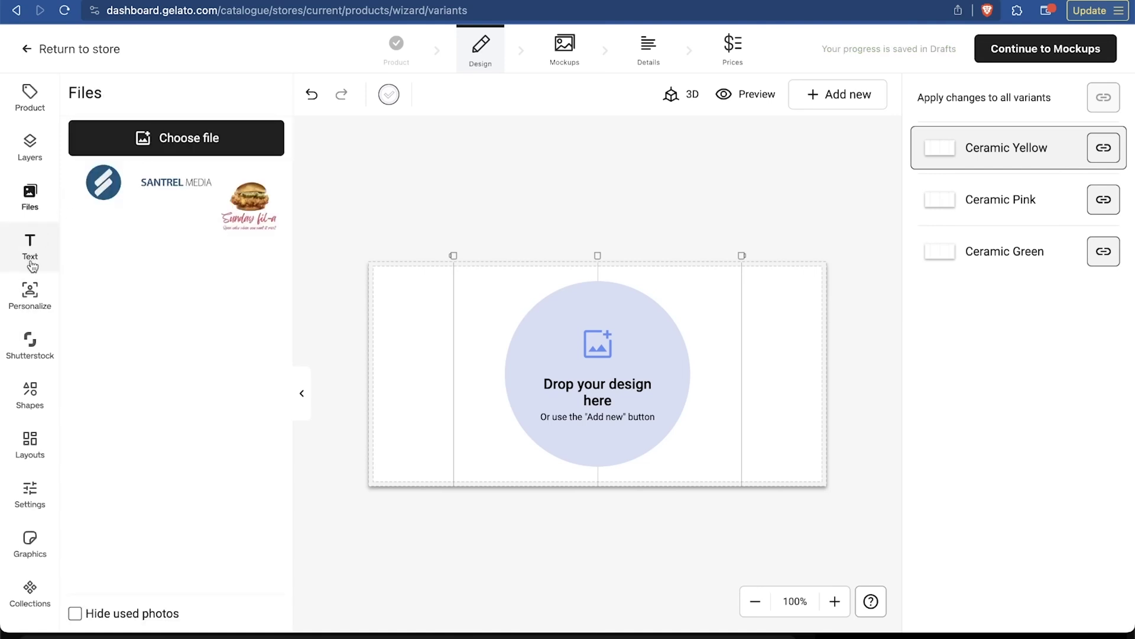
click(31, 401)
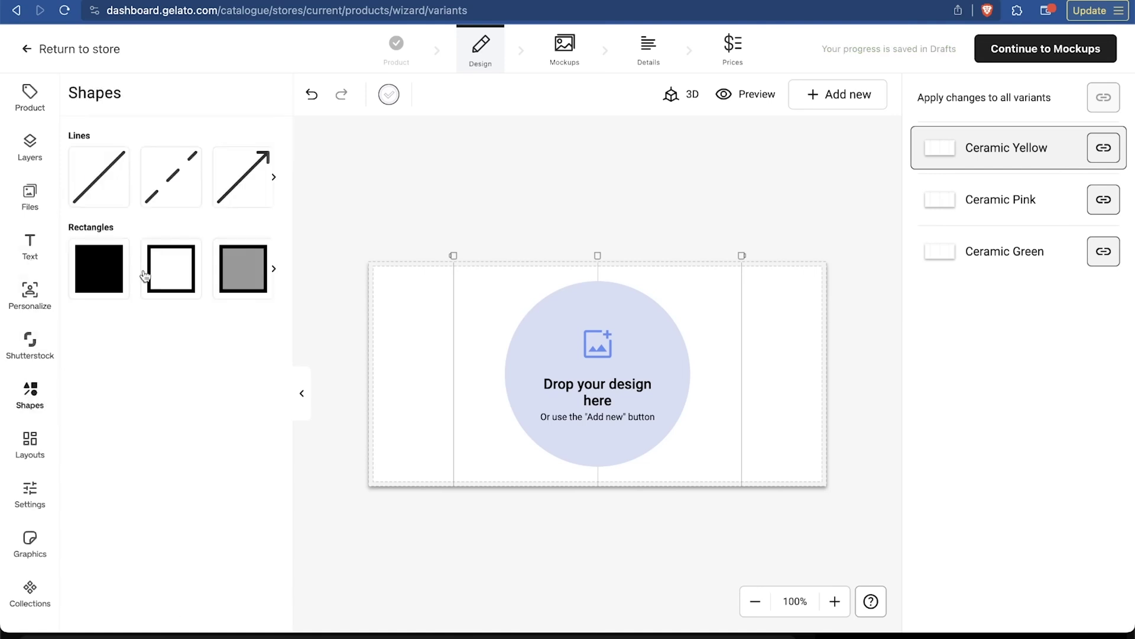
click(274, 268)
click(275, 178)
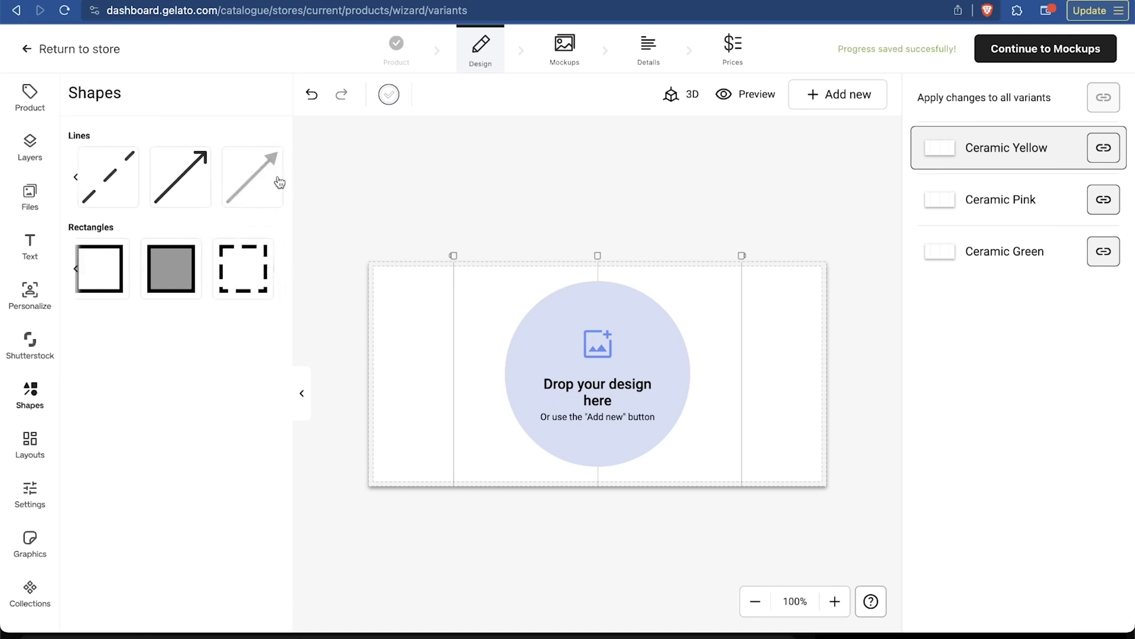
Step: Place the round blue logo on the mug design and upload heart.png from the POD 2024 folder
click(29, 195)
click(101, 198)
click(181, 146)
click(436, 346)
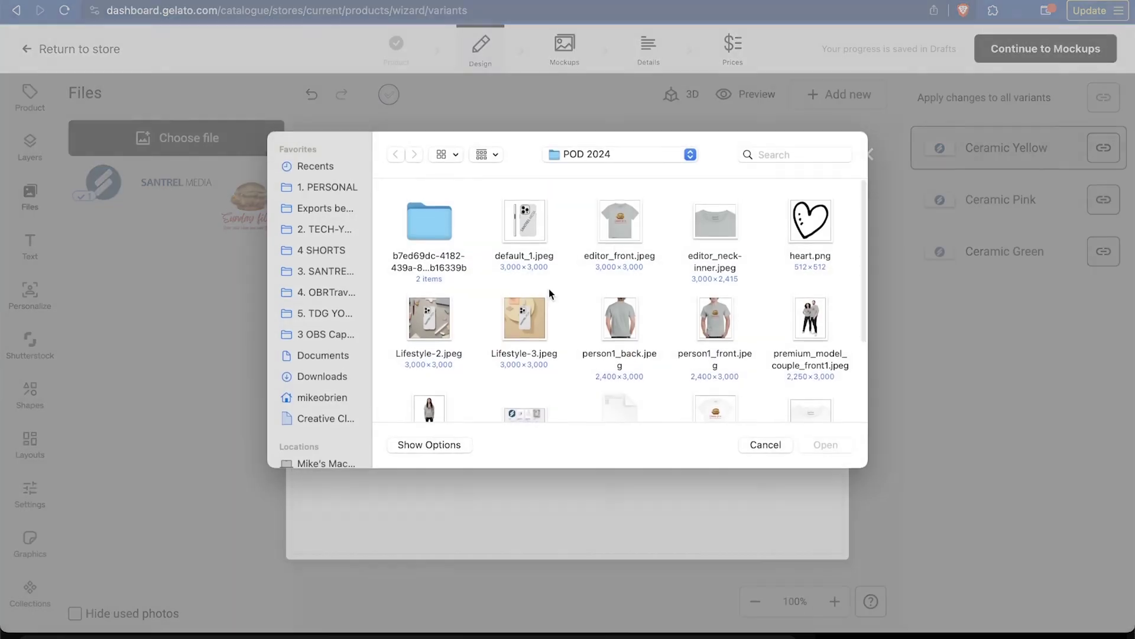
double_click(806, 220)
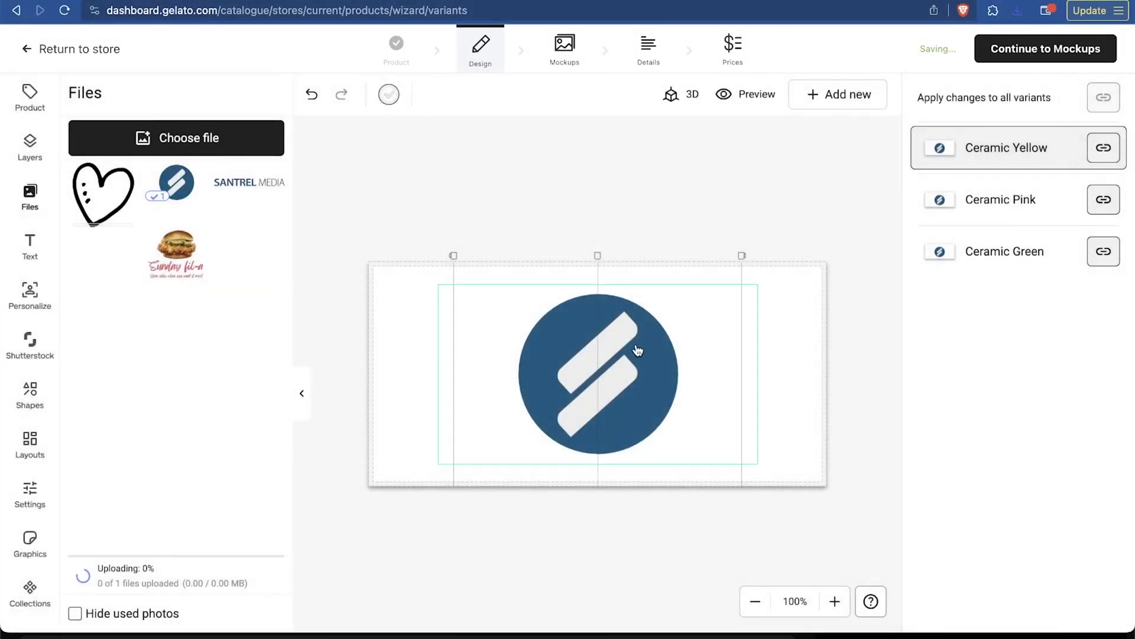
Step: Remove the blue logo from the mug design and fill its placeholder with the heart image
click(575, 366)
key(Delete)
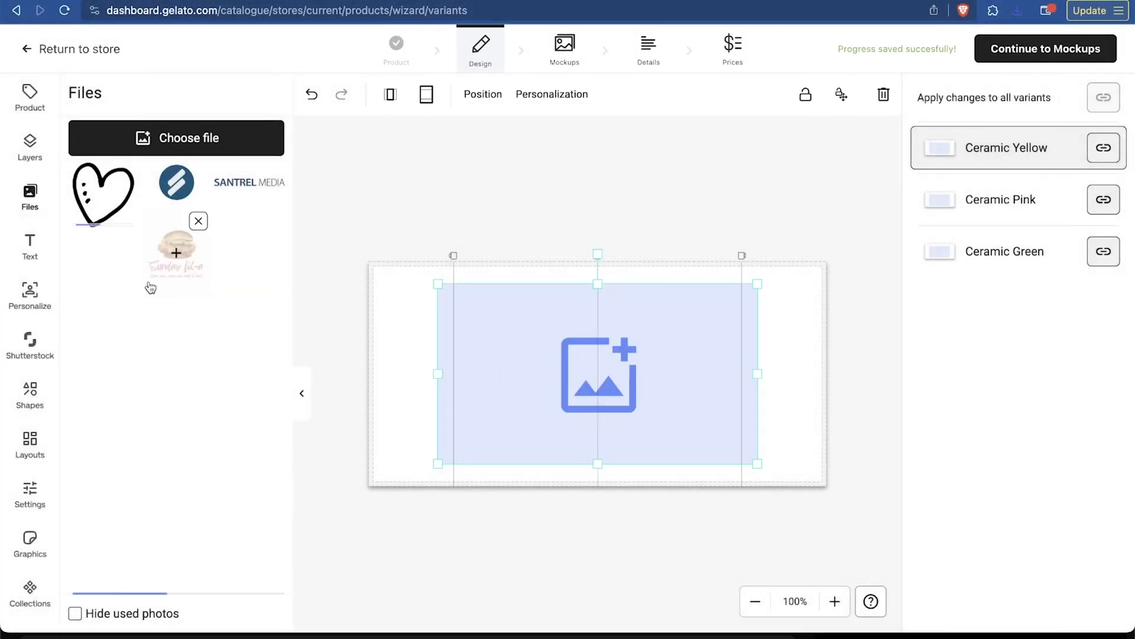
click(109, 201)
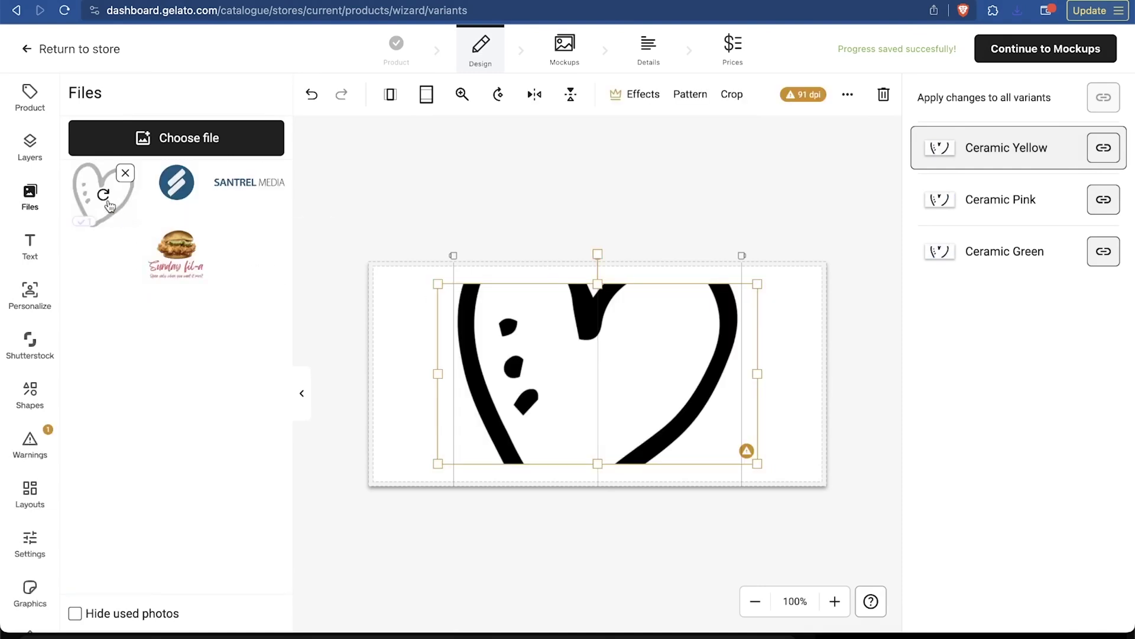
Step: Shrink the heart image, extend its frame to show the whole heart, and center it in the upper part of the mug's print area
drag(758, 284, 609, 358)
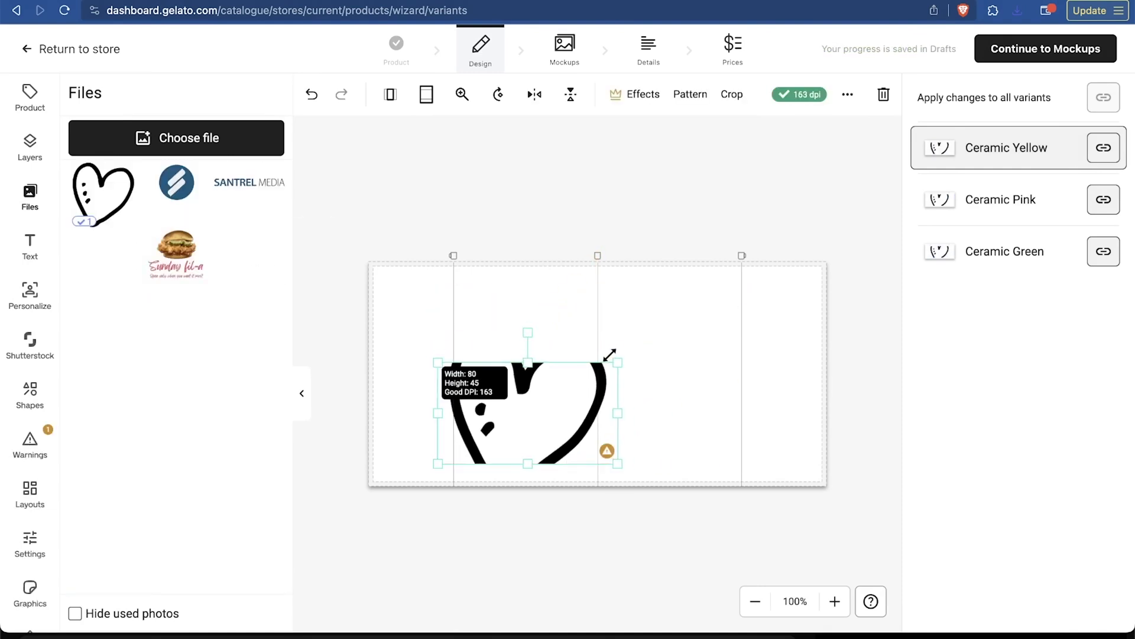
drag(540, 392, 610, 323)
drag(598, 390, 598, 435)
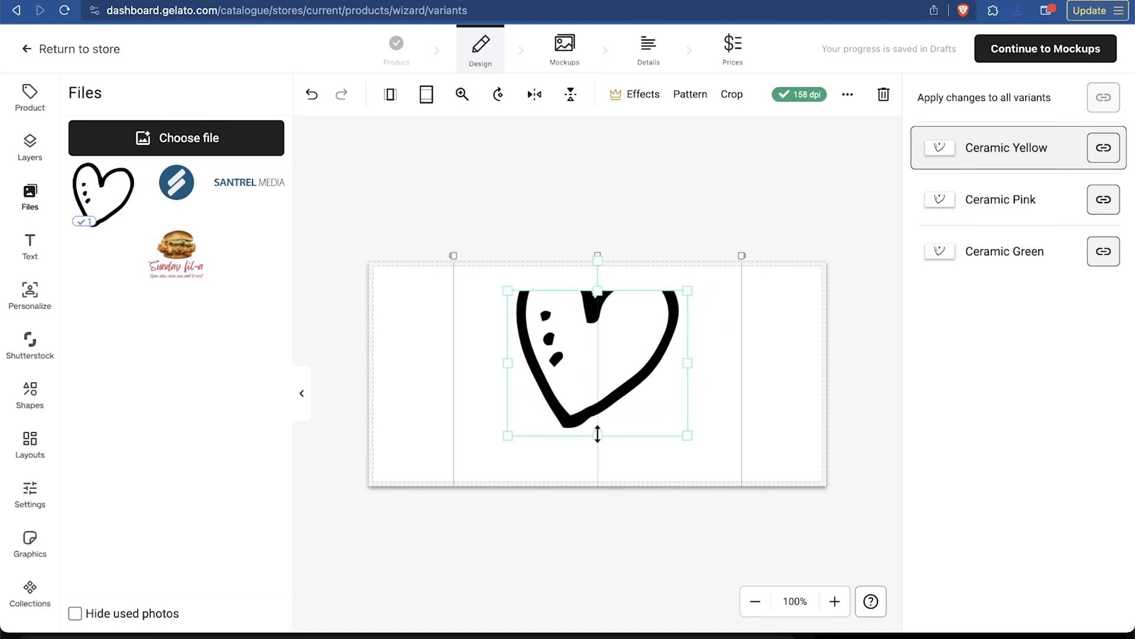
drag(598, 290, 598, 267)
drag(688, 461, 609, 381)
drag(567, 350, 606, 361)
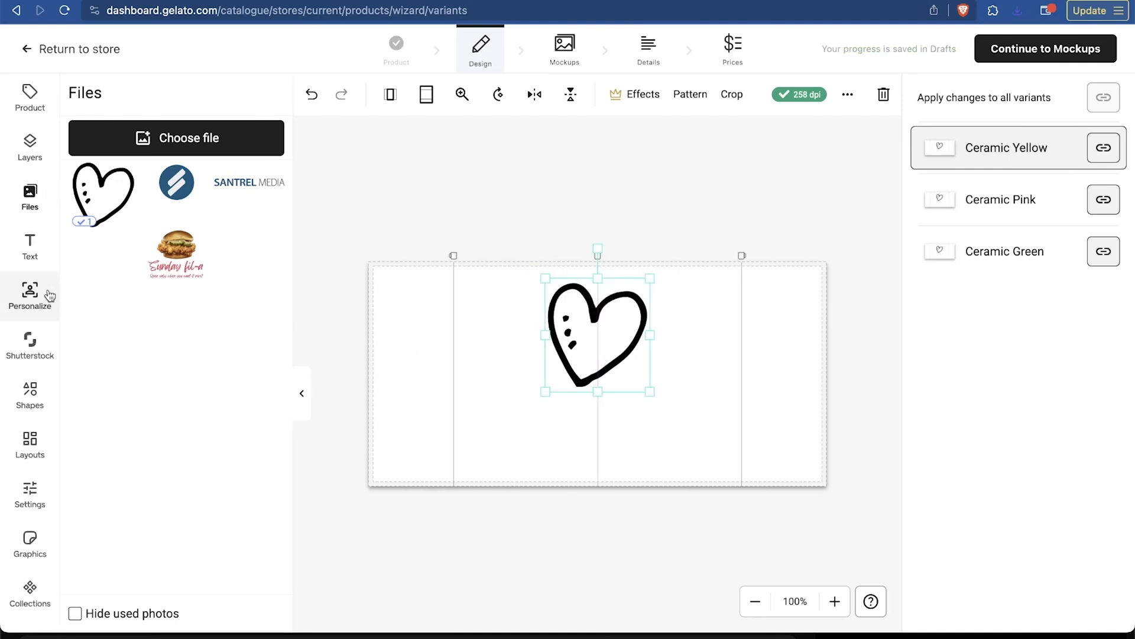
Step: Add a personalized text layer to the mug design, leaving personalization off for the heart image
click(29, 299)
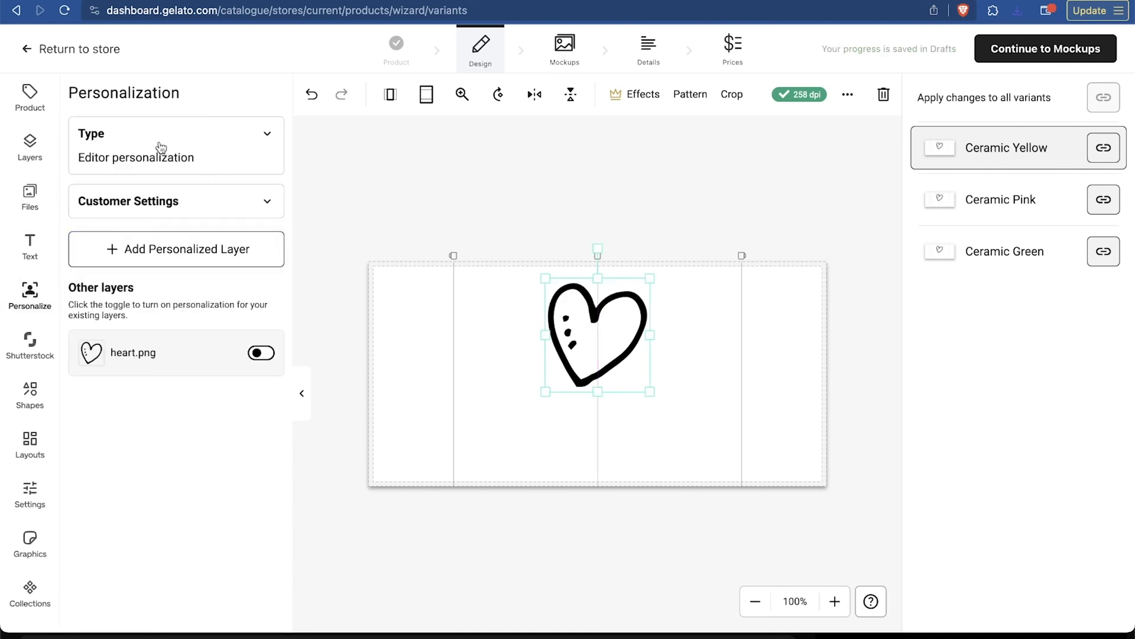
click(272, 350)
click(261, 354)
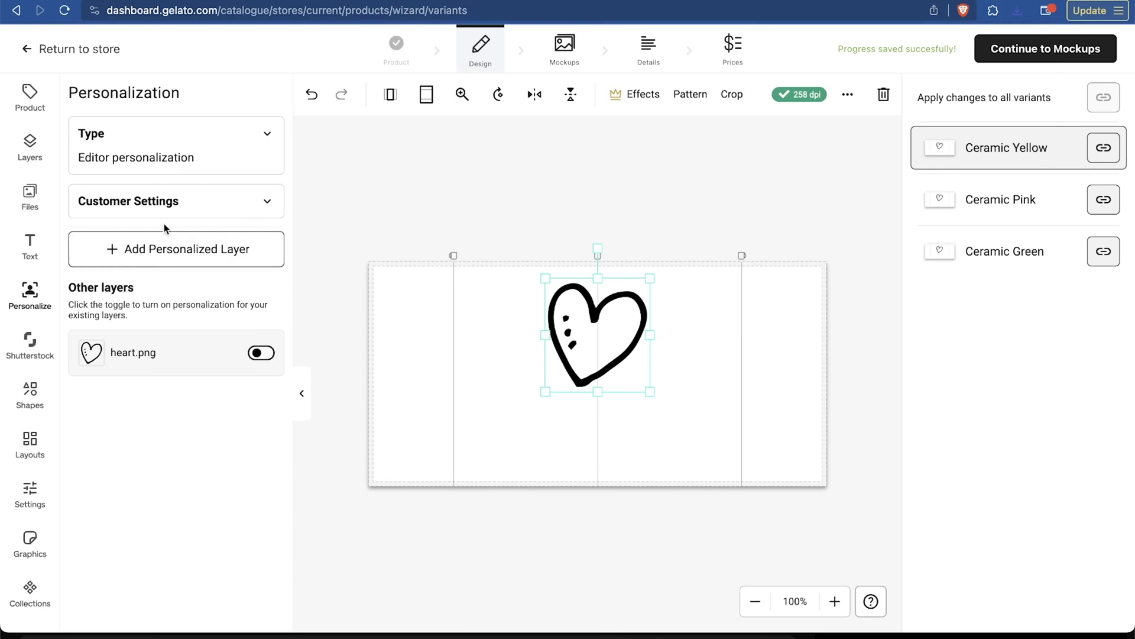
click(163, 252)
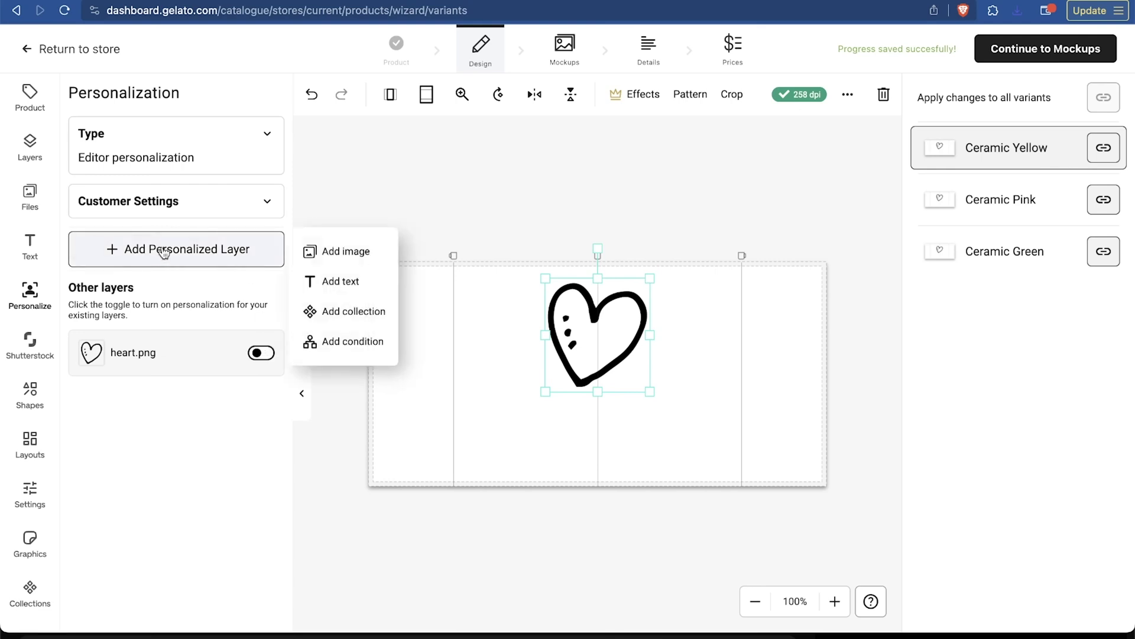
click(339, 286)
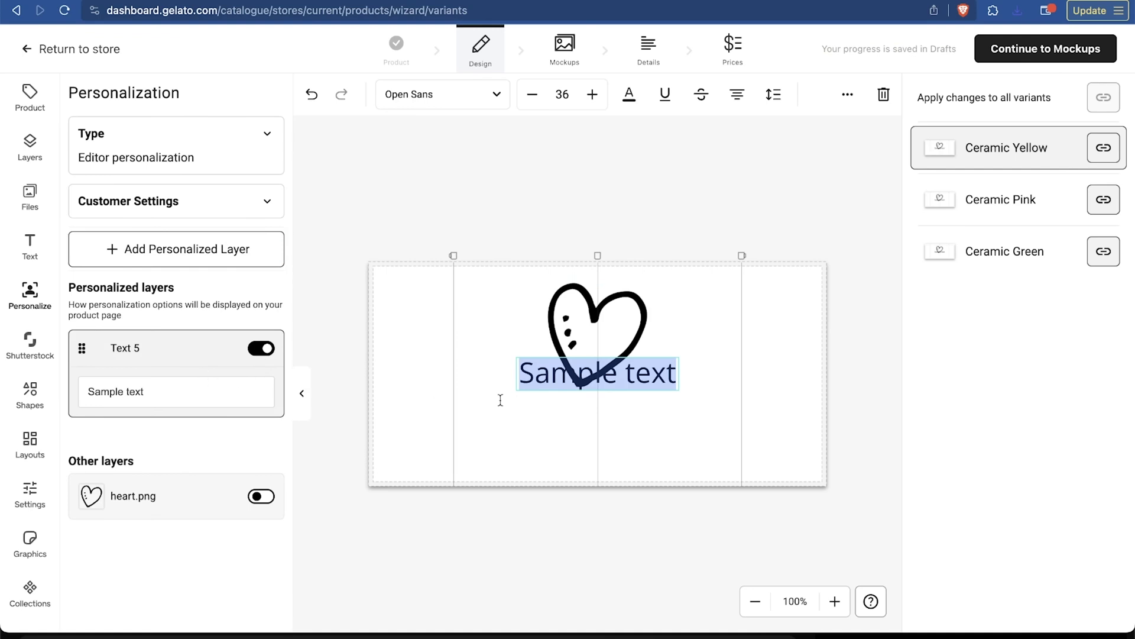
Step: Replace the personalized layer's sample text with the couple's first names joined by an ampersand
click(133, 392)
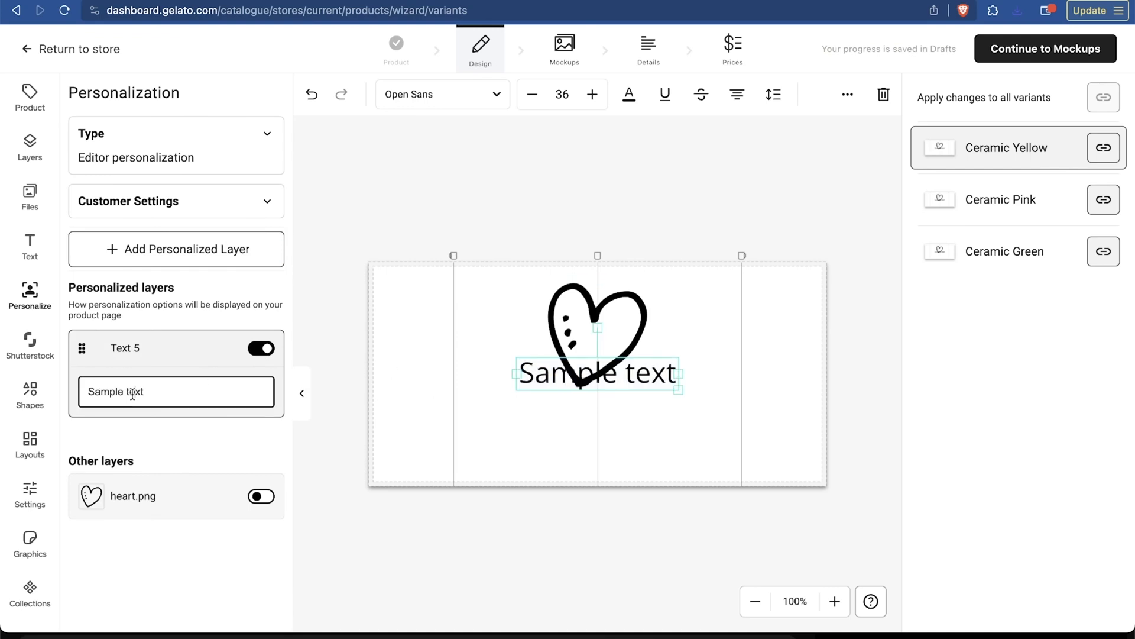
text(a)
key(super+a)
text(Mik)
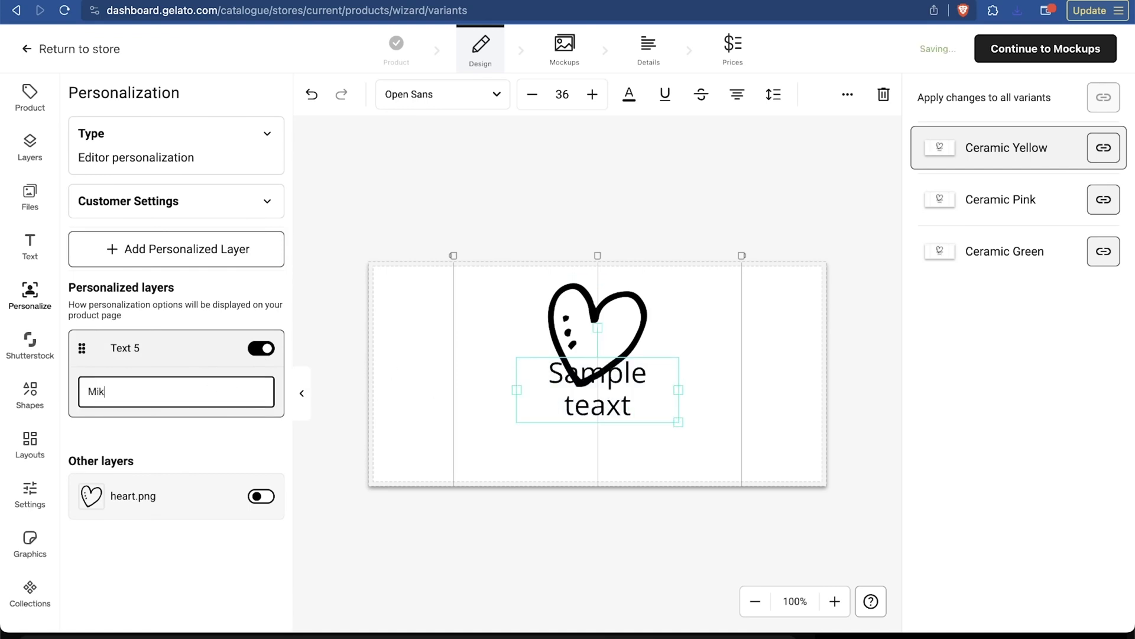
text(e & ellen)
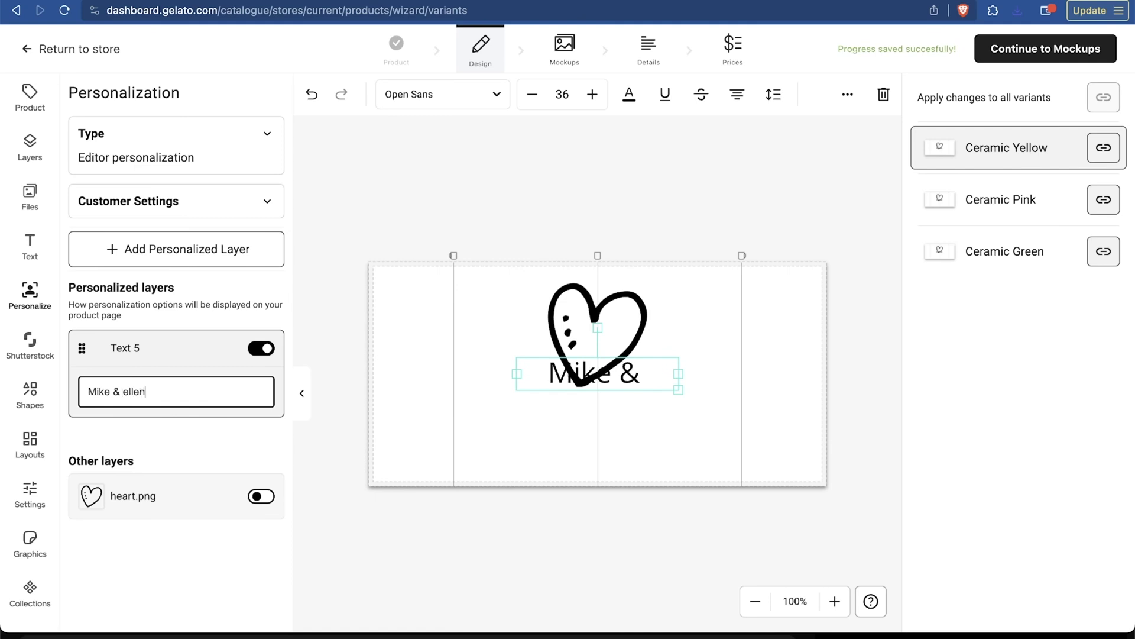
Step: Capitalize the second name in the personalized layer's text
key(BackSpace)
key(BackSpace)
key(BackSpace)
key(BackSpace)
text(Ellen)
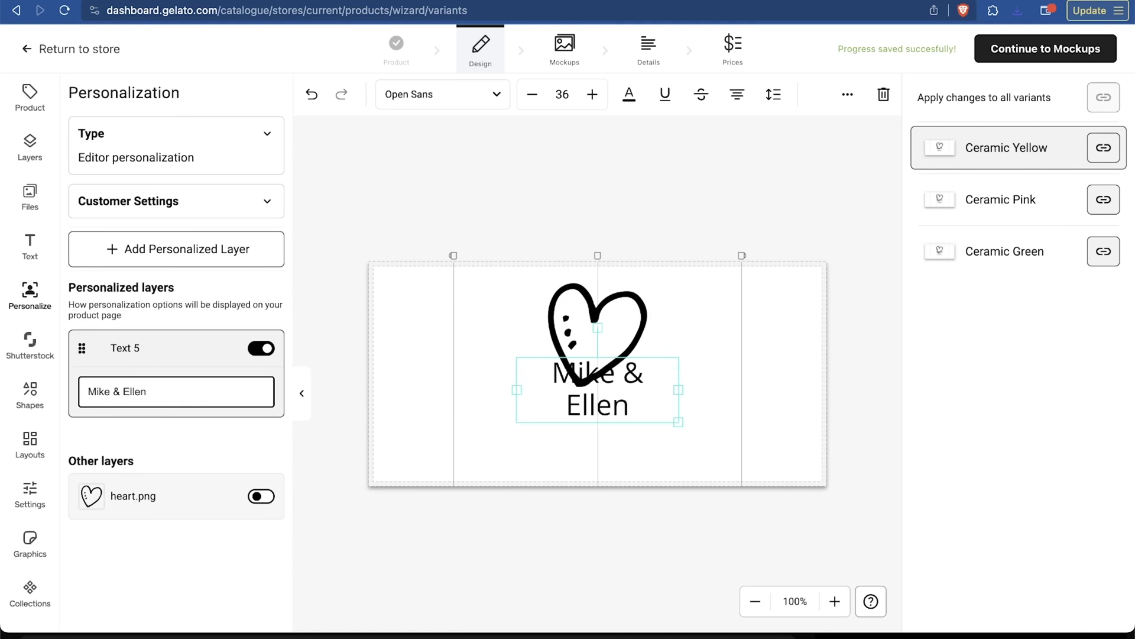
Step: Replace the personalized layer's text with "June 4, 2022", widen its frame to fit one line, and place it centered below the heart
triple_click(155, 394)
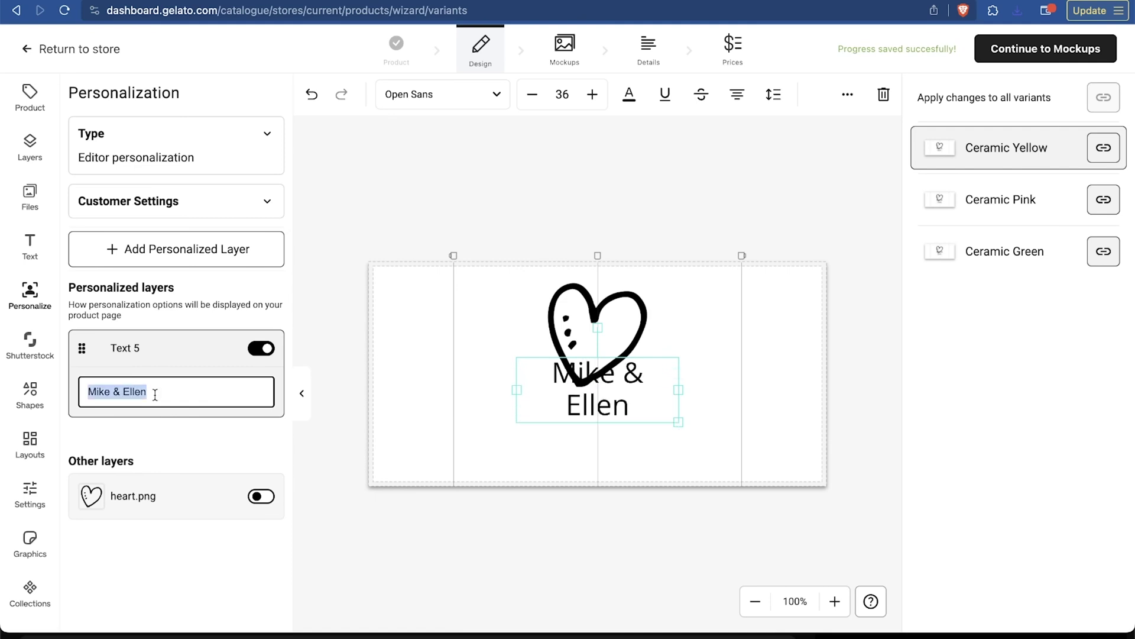
text(June )
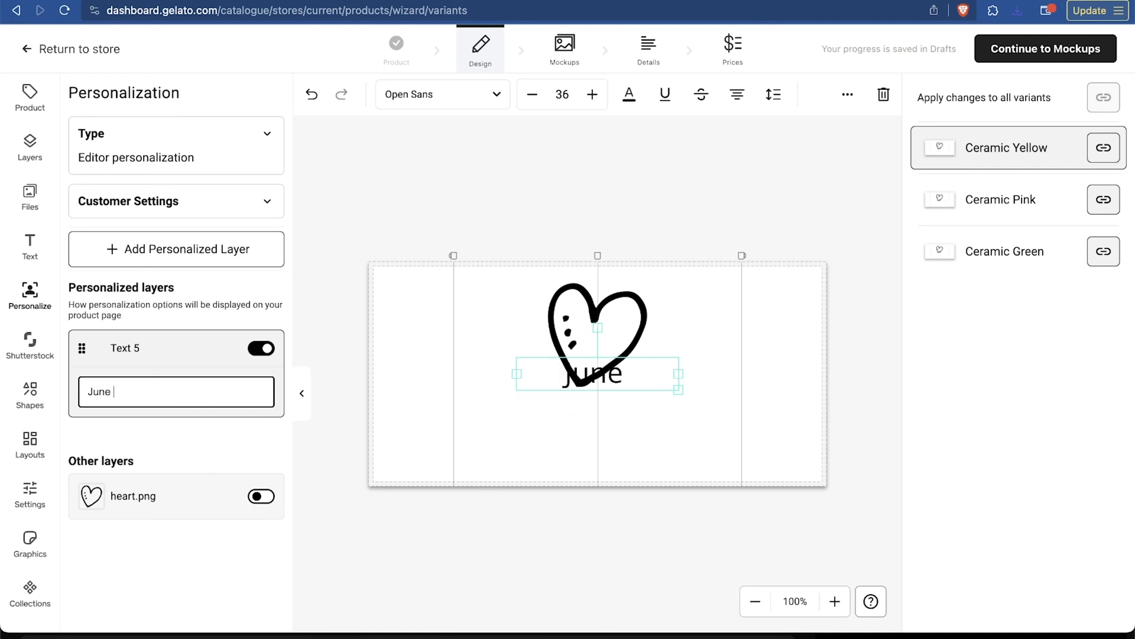
text(4, 2022)
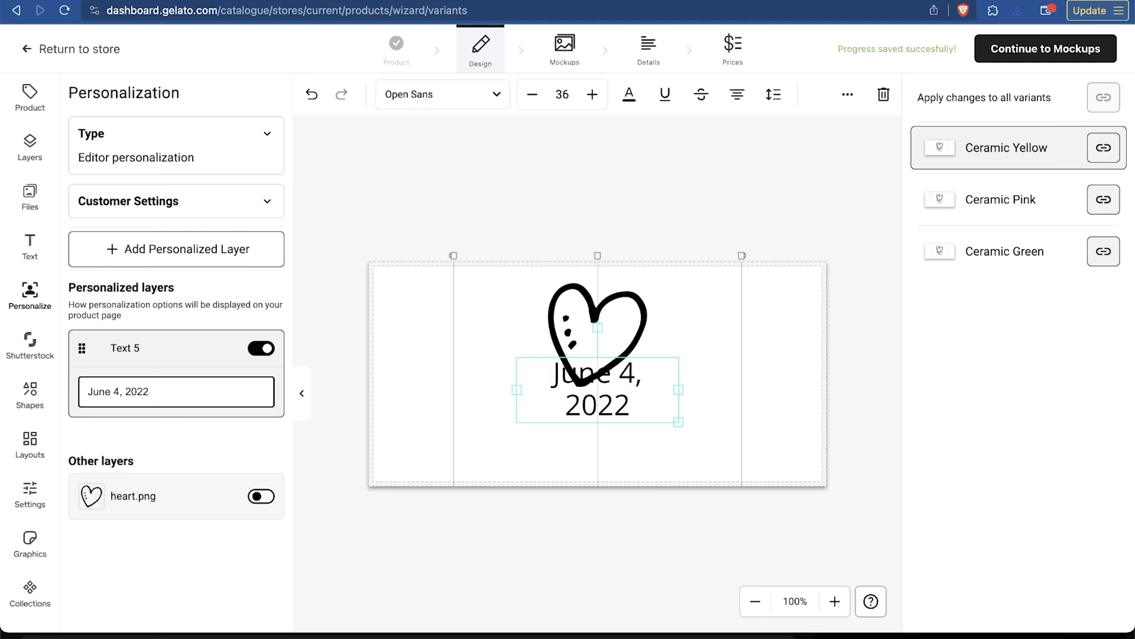
drag(515, 391, 486, 390)
drag(637, 367, 652, 449)
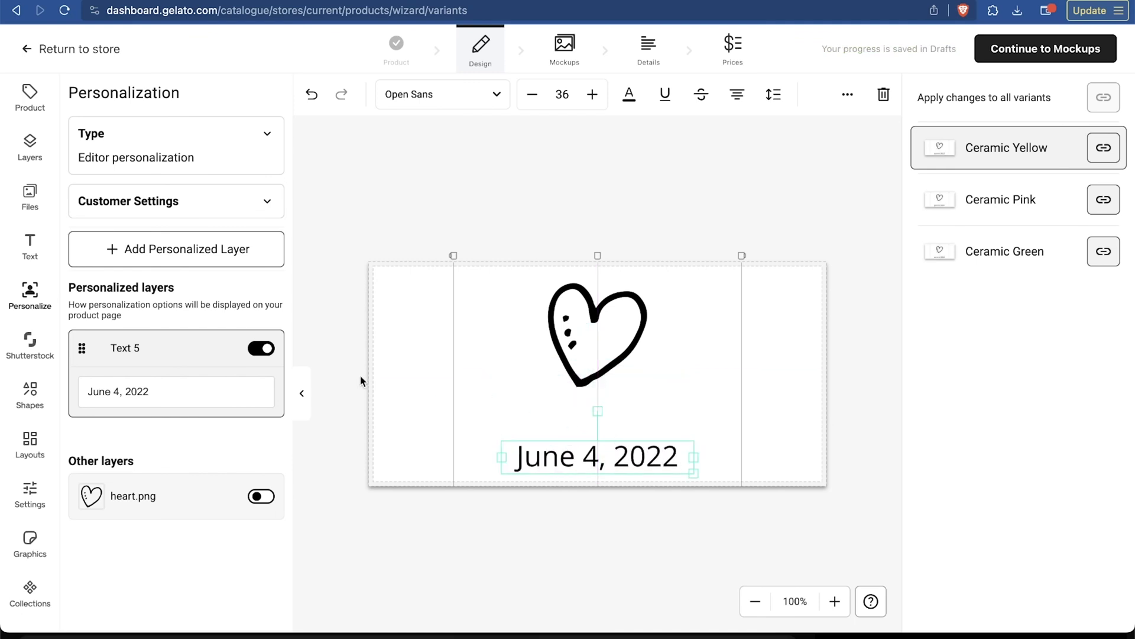
Step: Delete the day number in the date layer's text and re-enter it as 4
double_click(118, 392)
key(BackSpace)
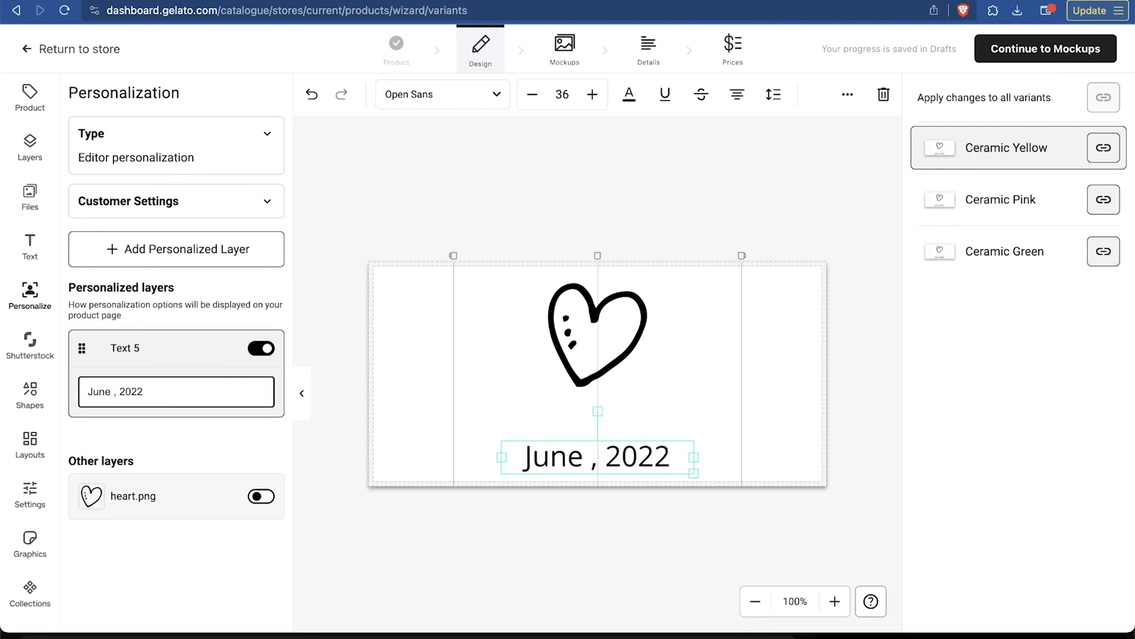
text(4)
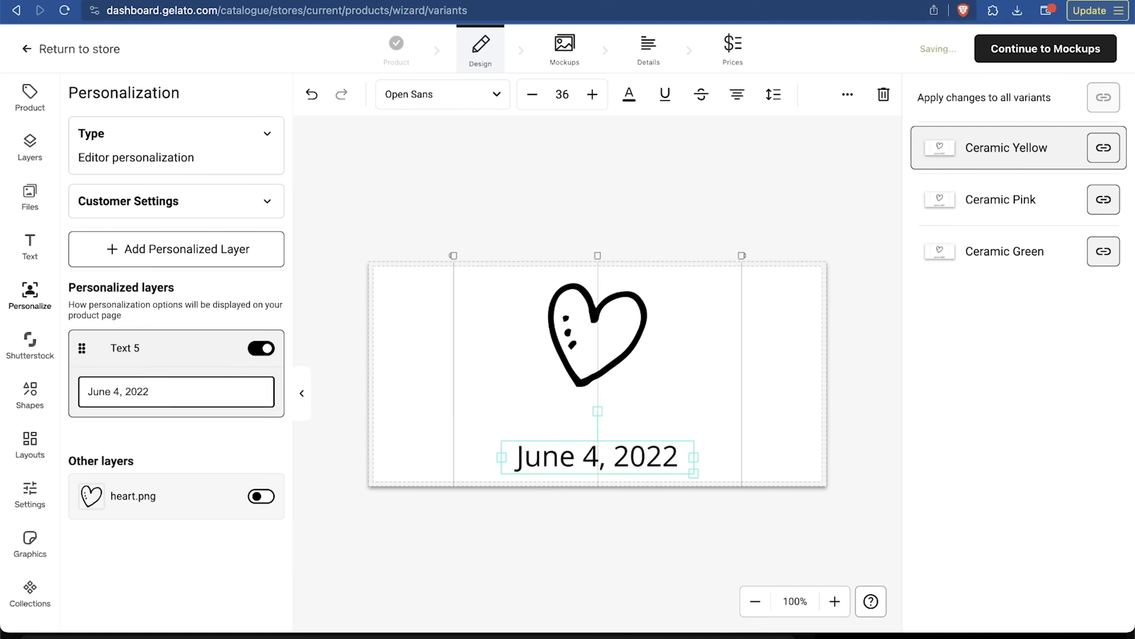
Step: Add a second personalized text layer with the couple's capitalized first names joined by an ampersand
click(128, 262)
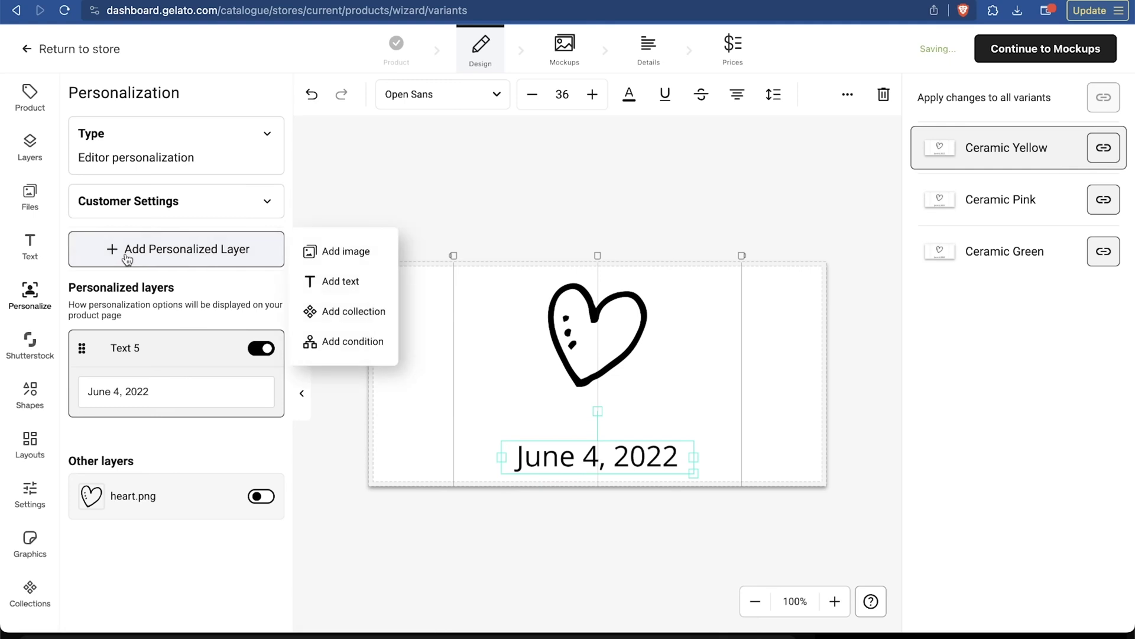
click(317, 282)
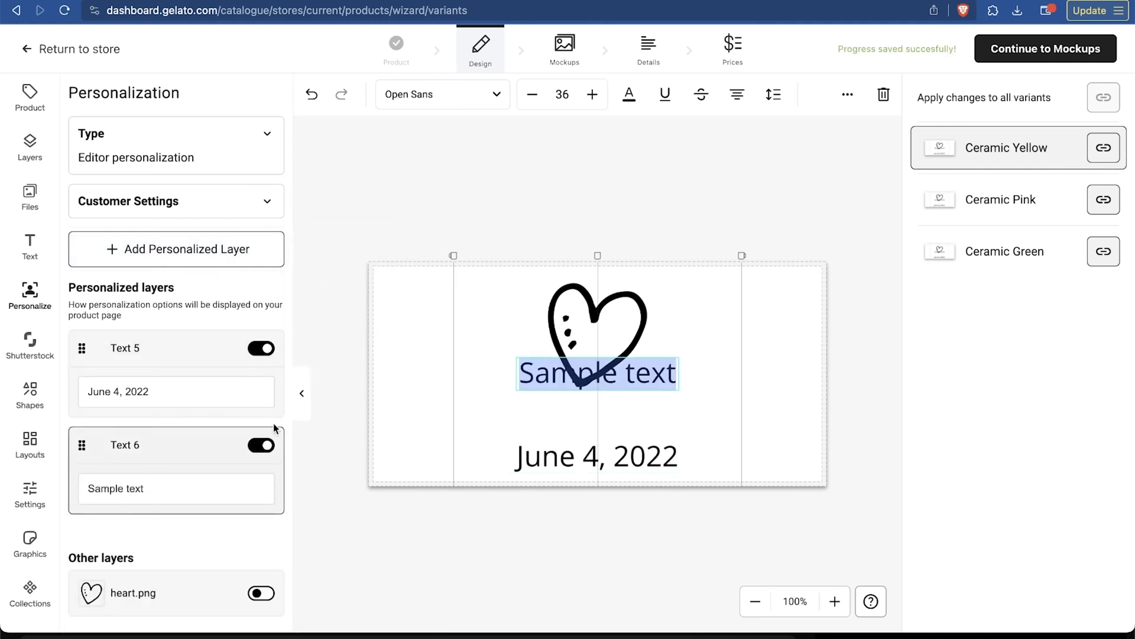
click(161, 488)
key(super+a)
text(Mik)
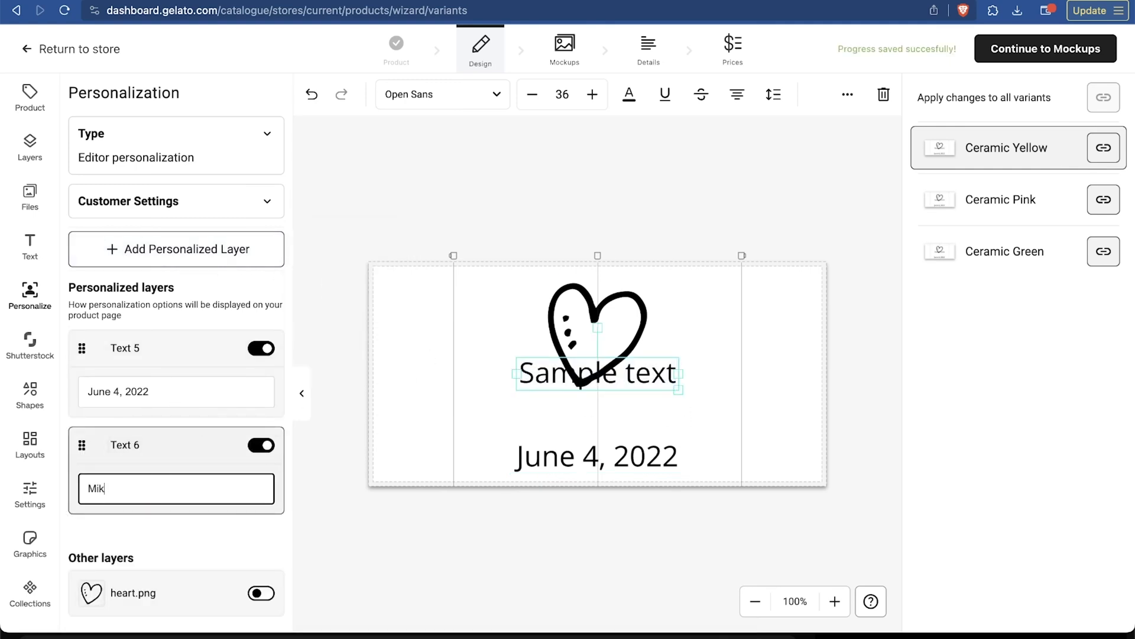
text(e & ellen)
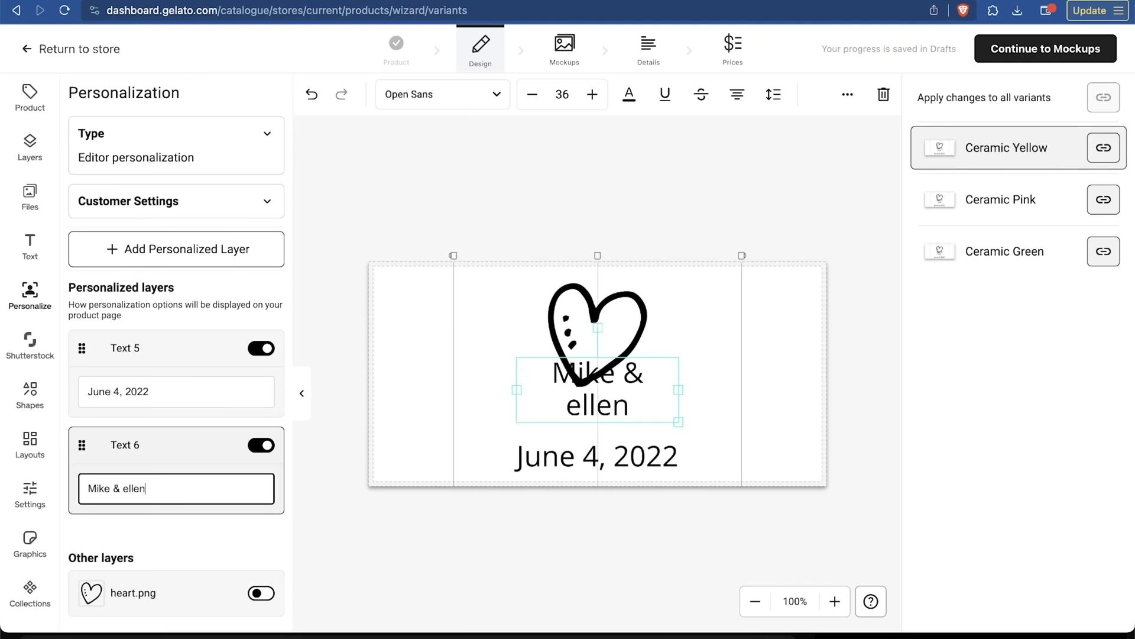
text(Ellen)
Step: Widen the names' text frame to fit one line and center it below the heart, with the date directly underneath
drag(516, 390, 465, 374)
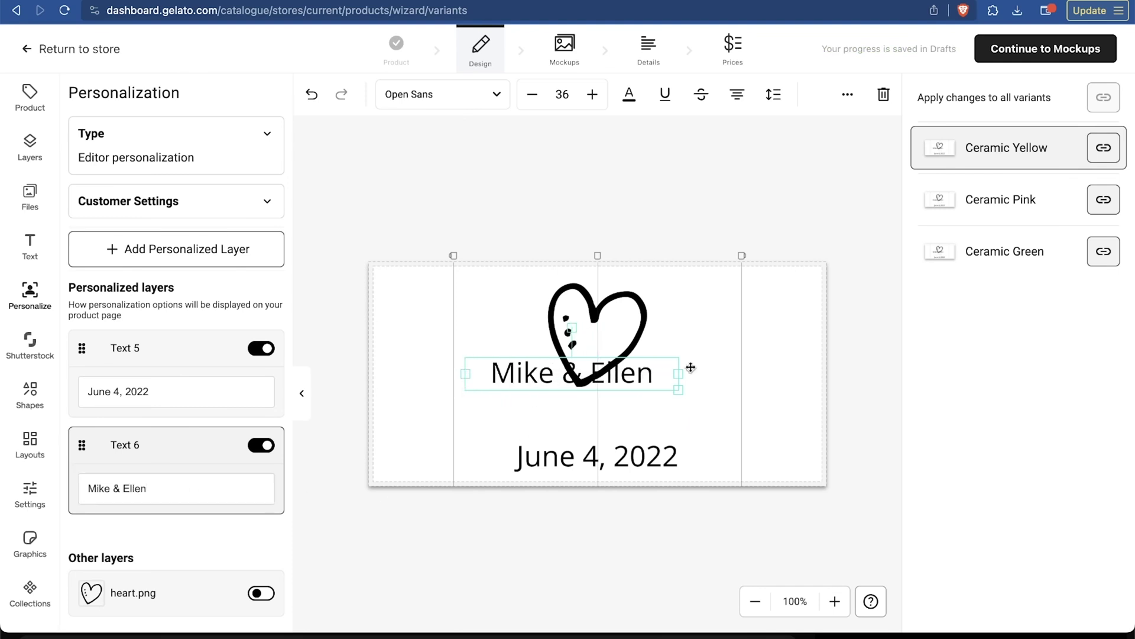
drag(678, 373, 646, 437)
click(645, 450)
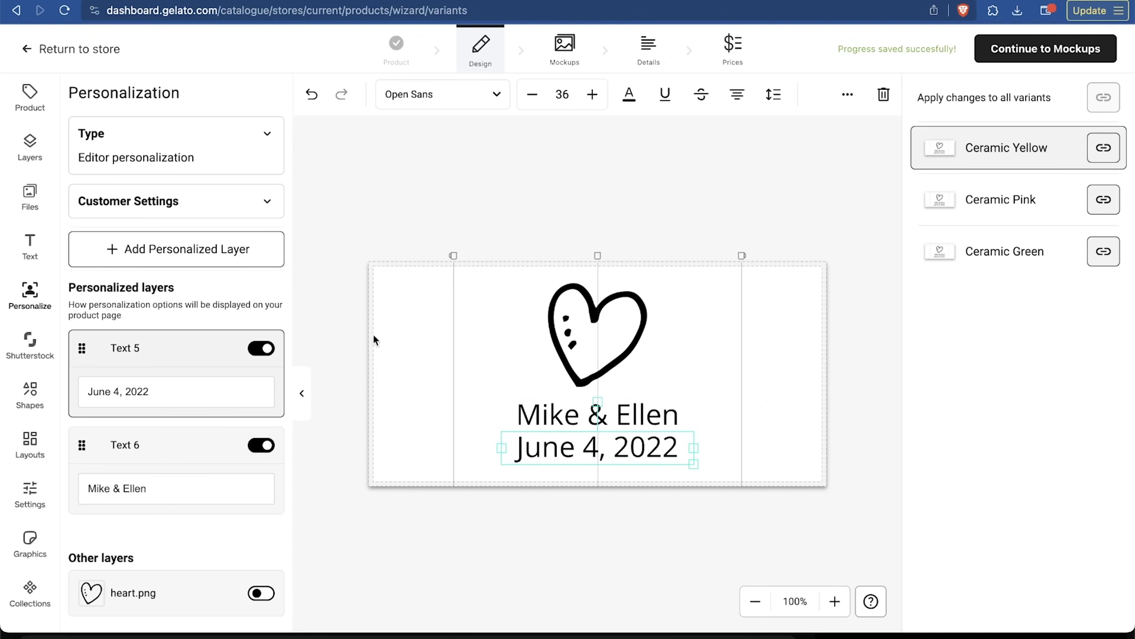
Step: Reduce the date text's size to 25 and change its font to Allexis, leaving the names in Open Sans
triple_click(532, 94)
triple_click(532, 94)
triple_click(533, 94)
double_click(533, 94)
click(497, 96)
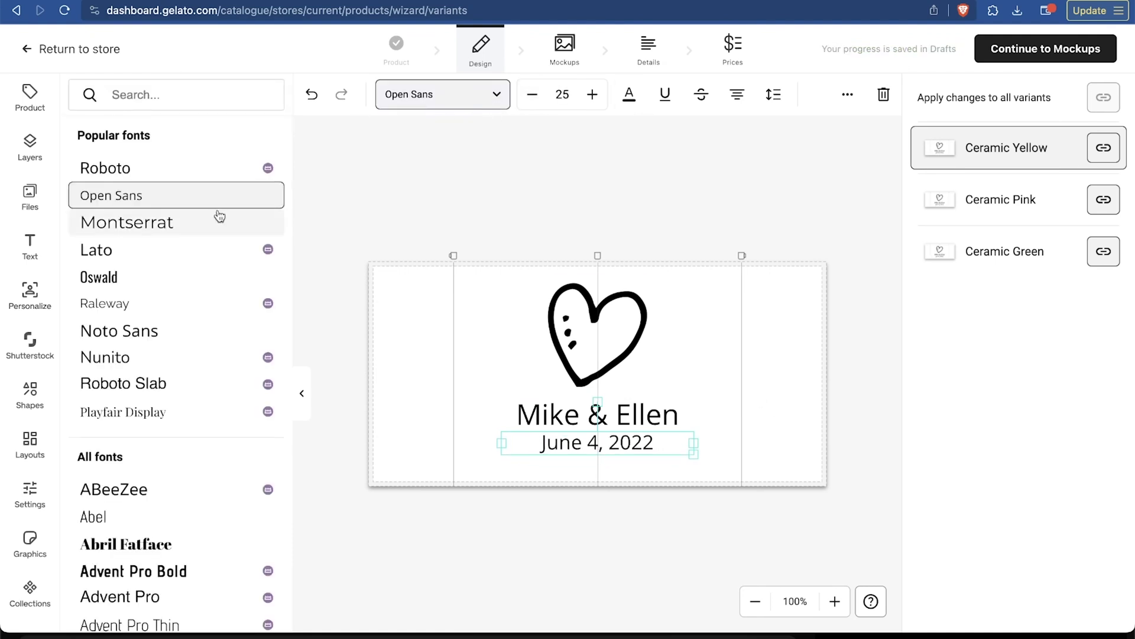
scroll(162, 378, down, 5)
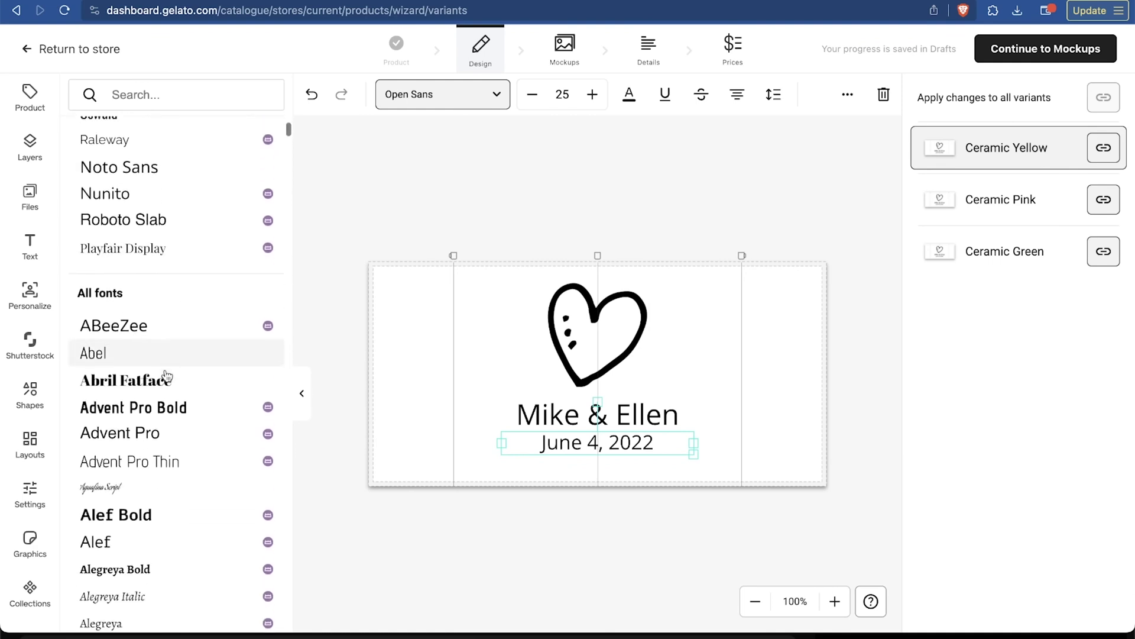
scroll(166, 457, down, 4)
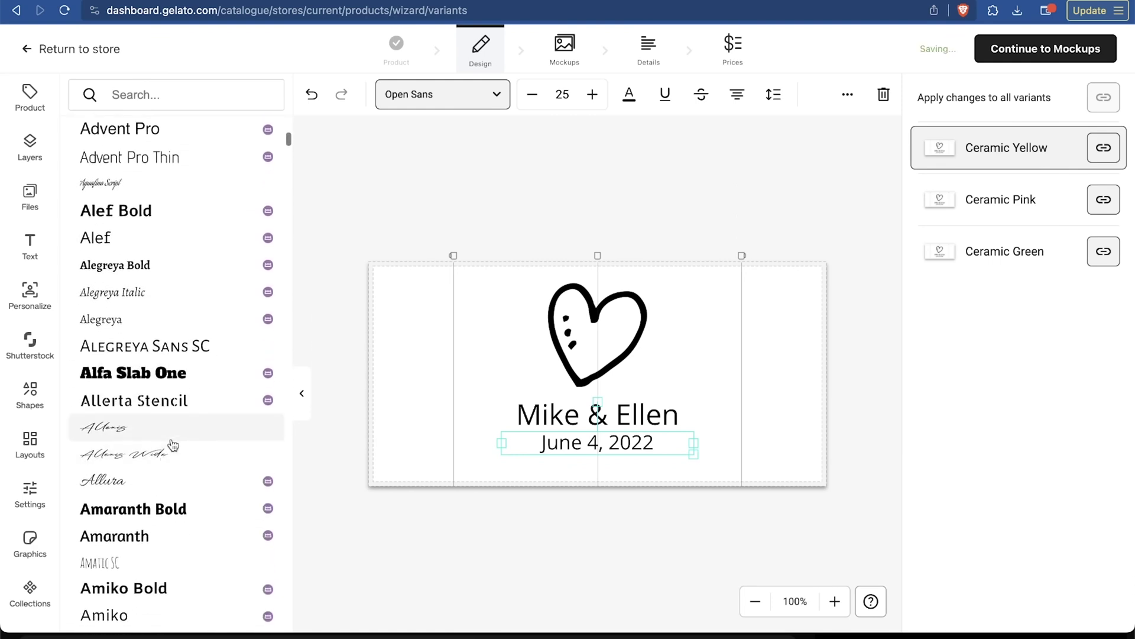
click(175, 441)
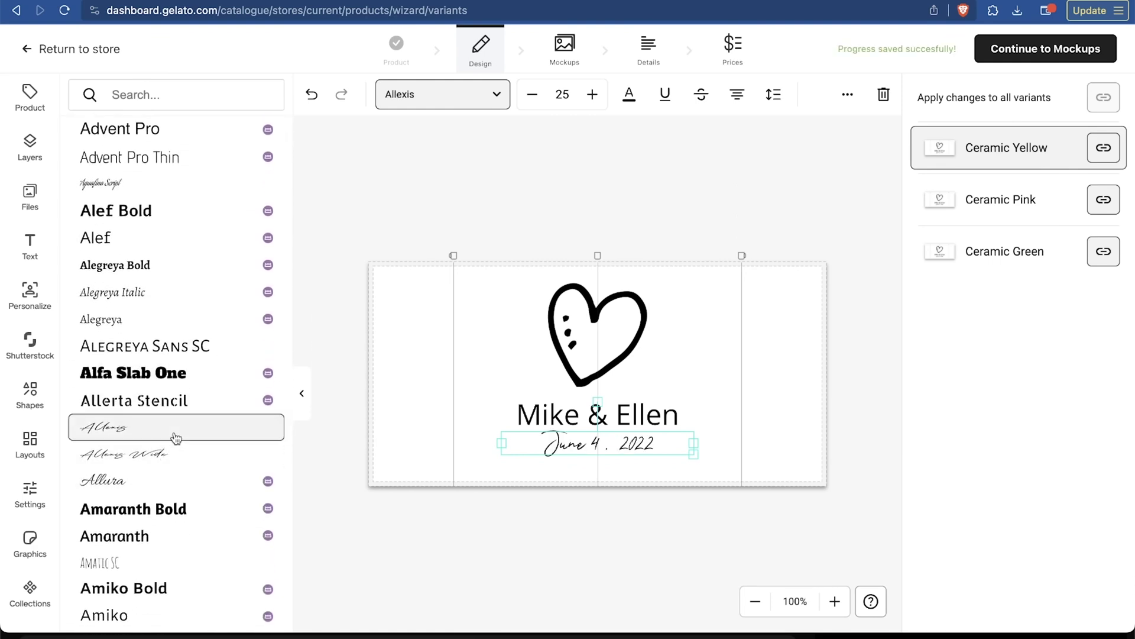
click(598, 414)
click(680, 502)
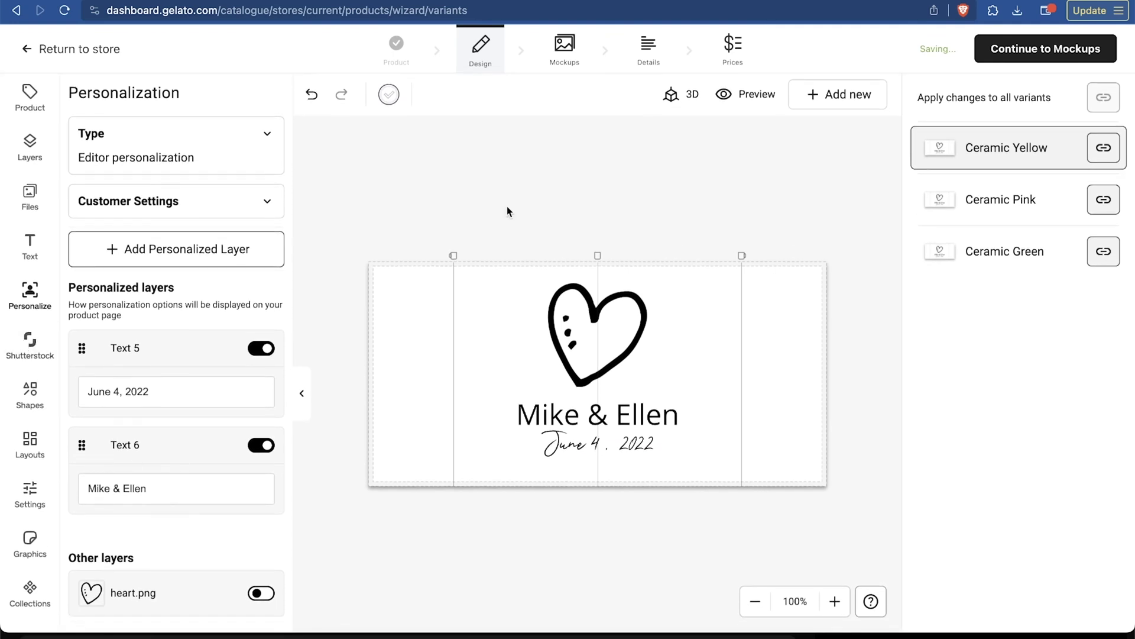
Step: Continue toward the mockups by opening the Personalization free trial offer, and examine its billing cycle options
click(1071, 48)
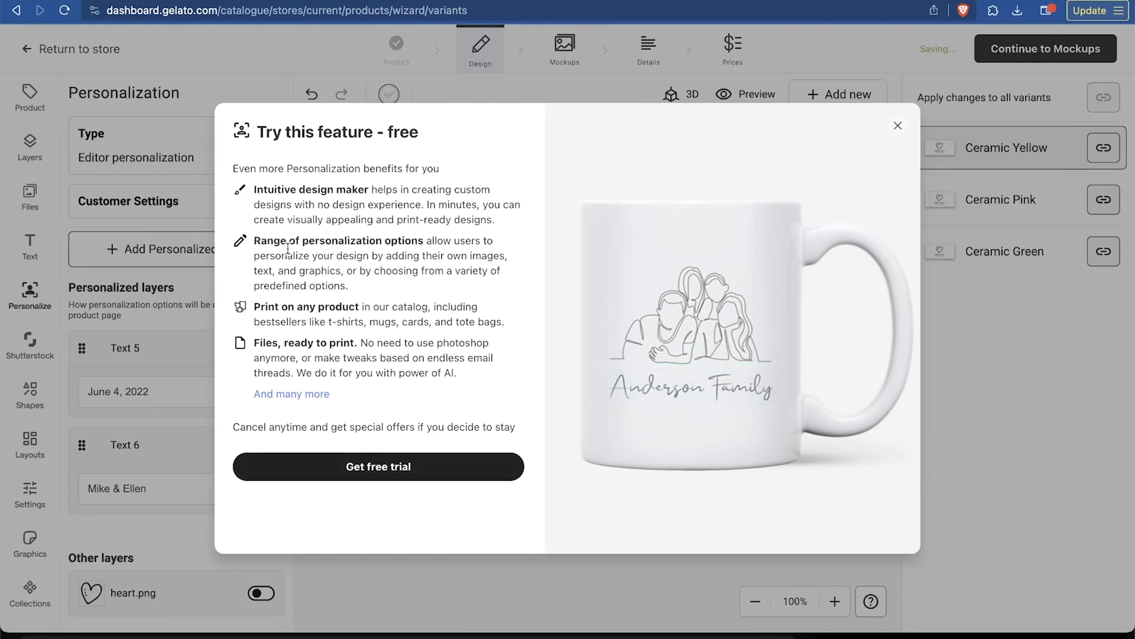
click(379, 468)
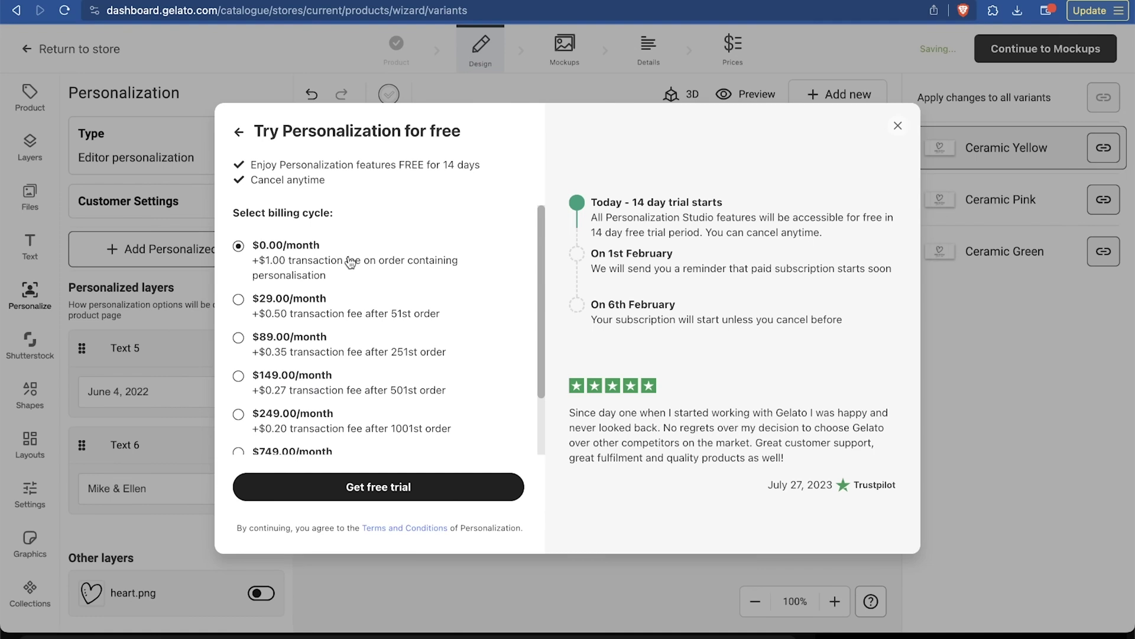
scroll(369, 290, down, 3)
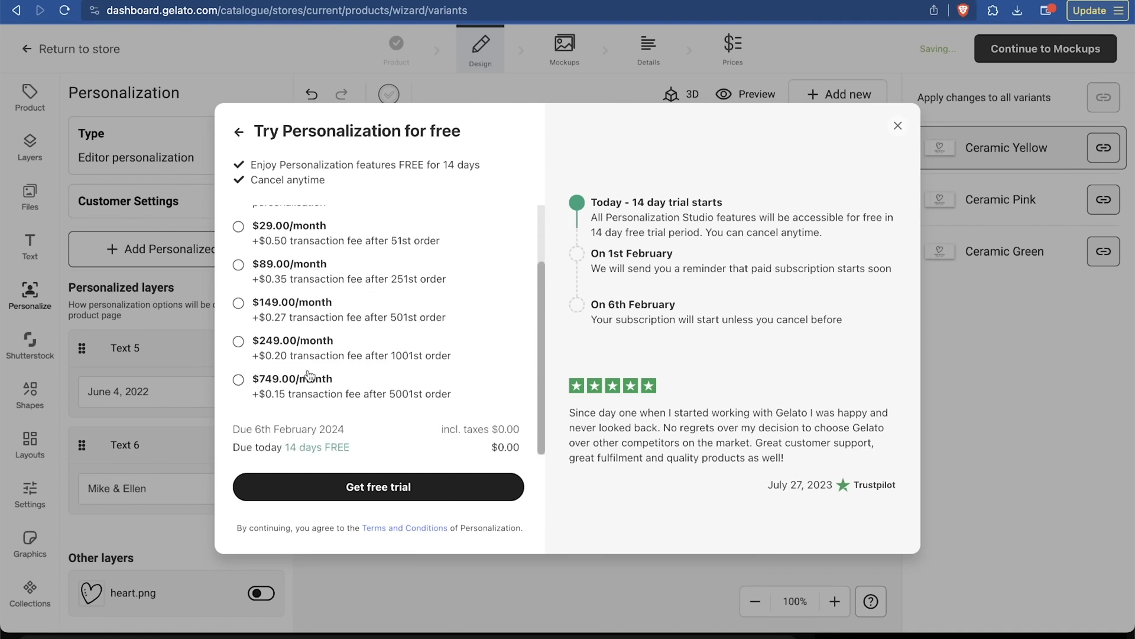
scroll(407, 384, up, 3)
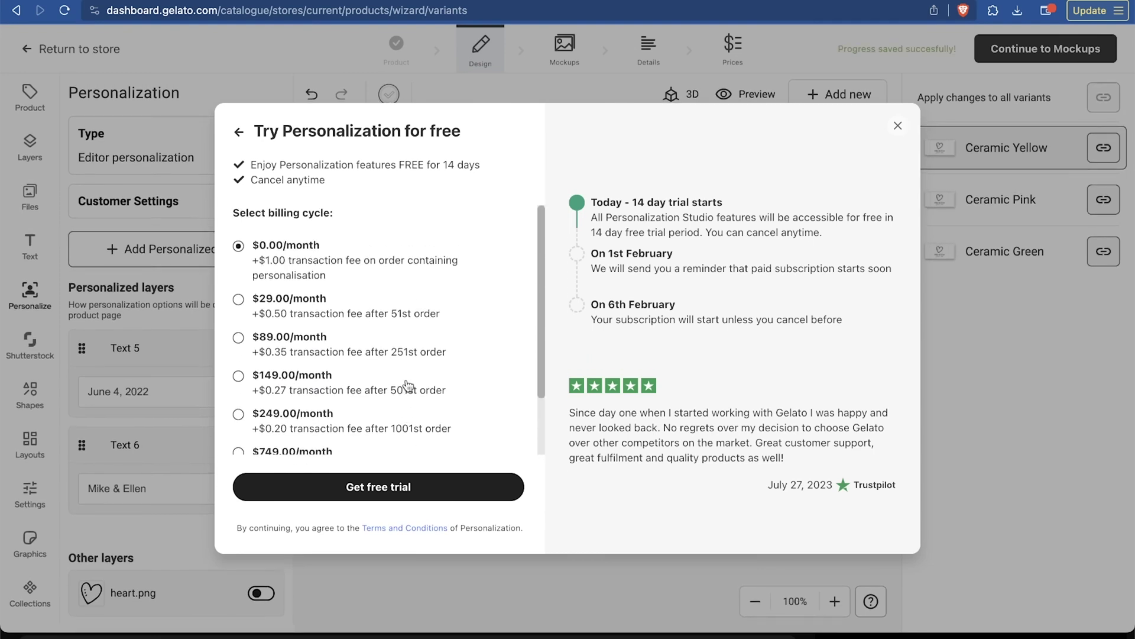
scroll(408, 385, down, 3)
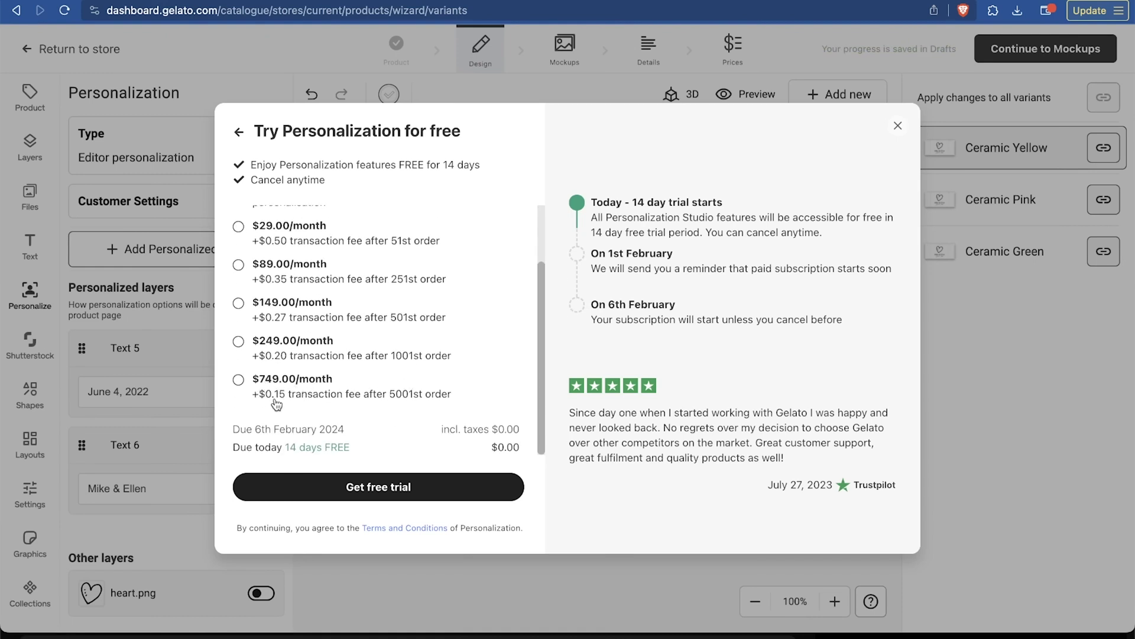
Step: Start the 14-day free Personalization trial on the $0.00/month billing cycle with the saved payment card
scroll(334, 411, up, 3)
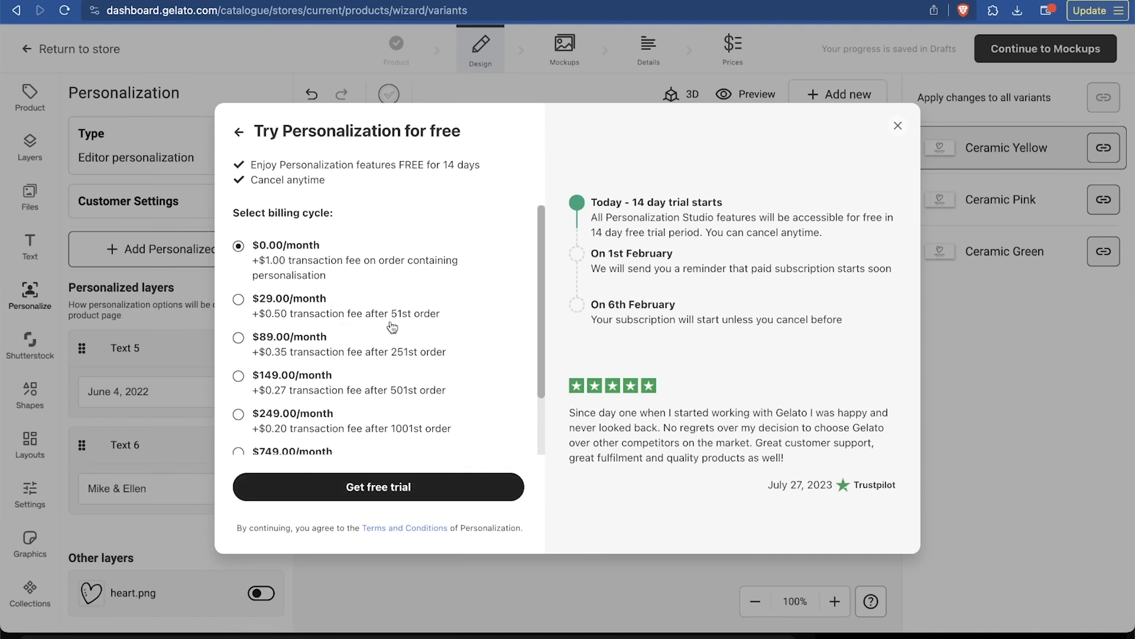
click(357, 484)
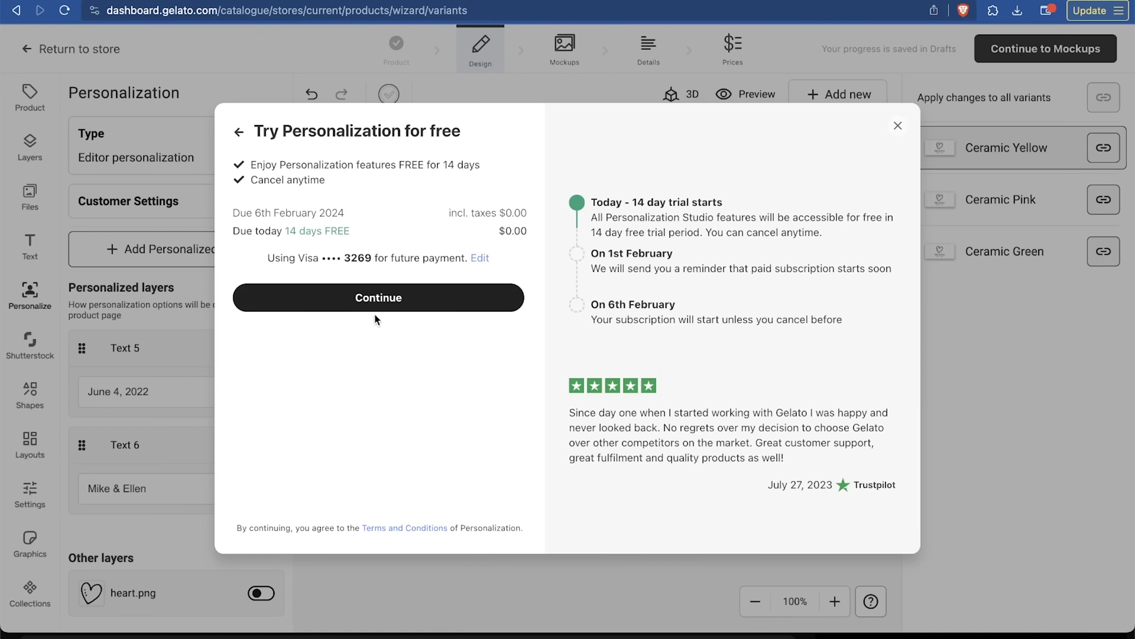
click(351, 303)
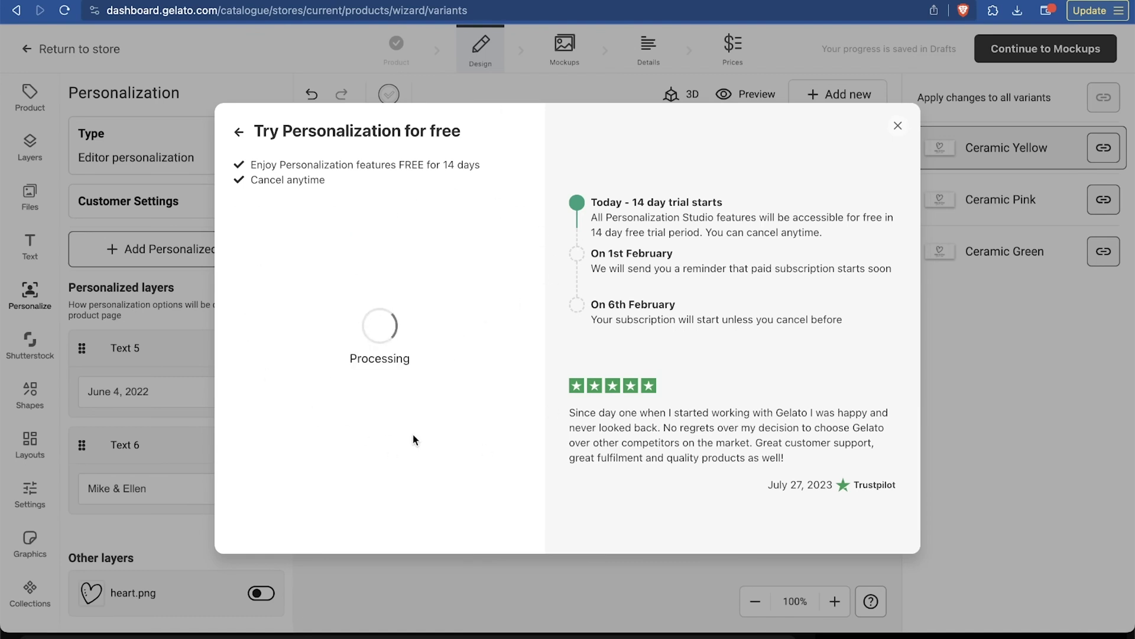
click(437, 500)
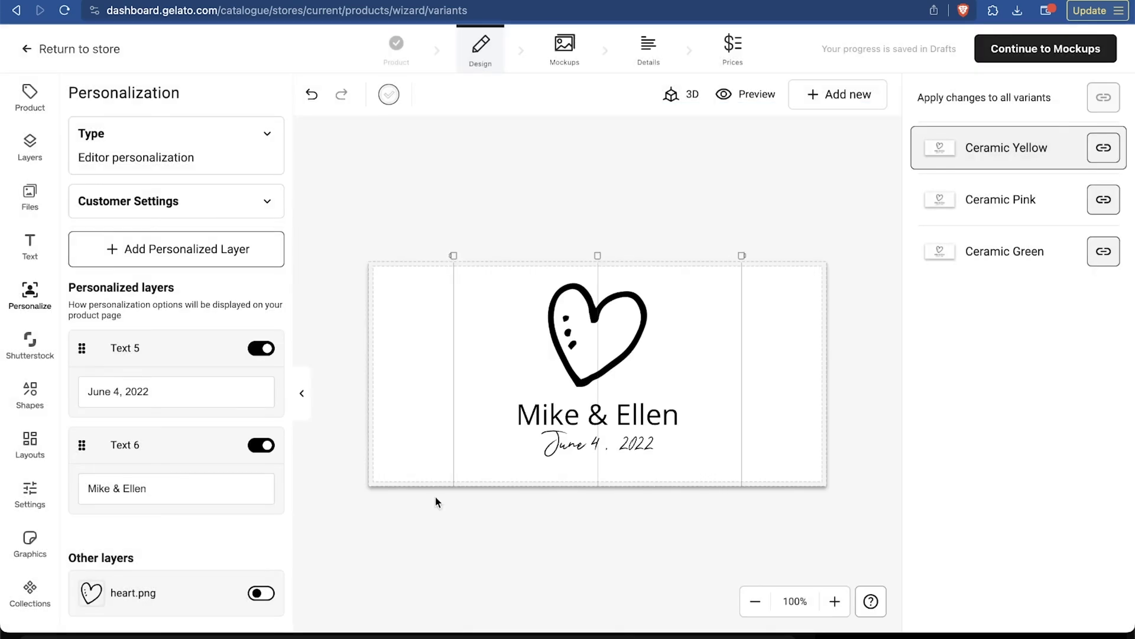
Step: Continue to the mockups and add the plant table scene and the books-and-vases scene to the mug's selected mockups
click(1054, 49)
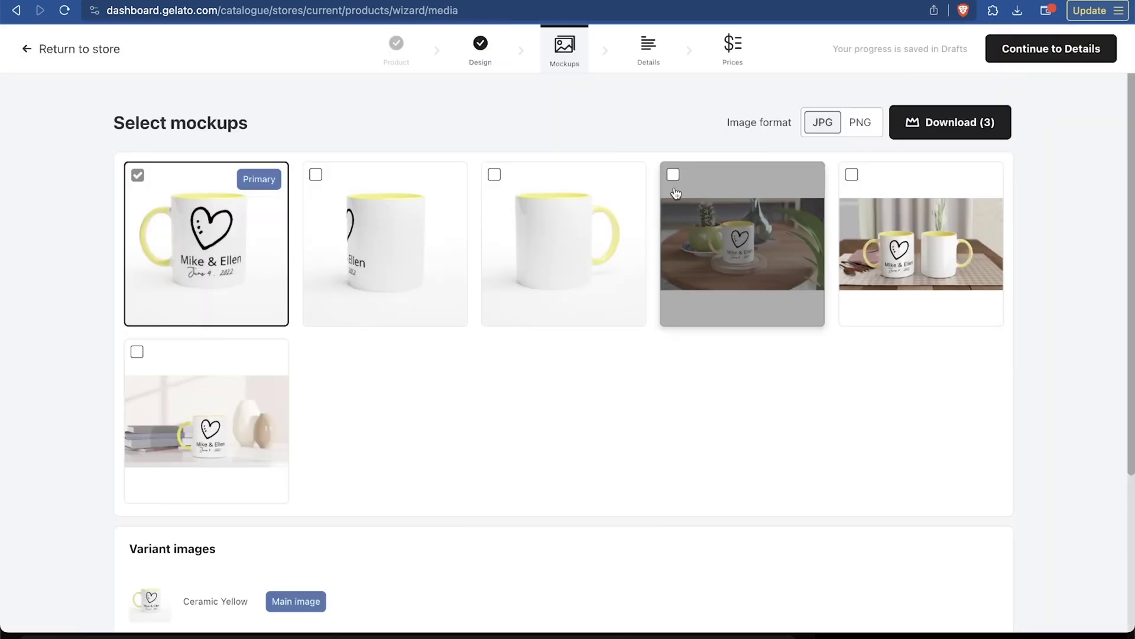
click(673, 175)
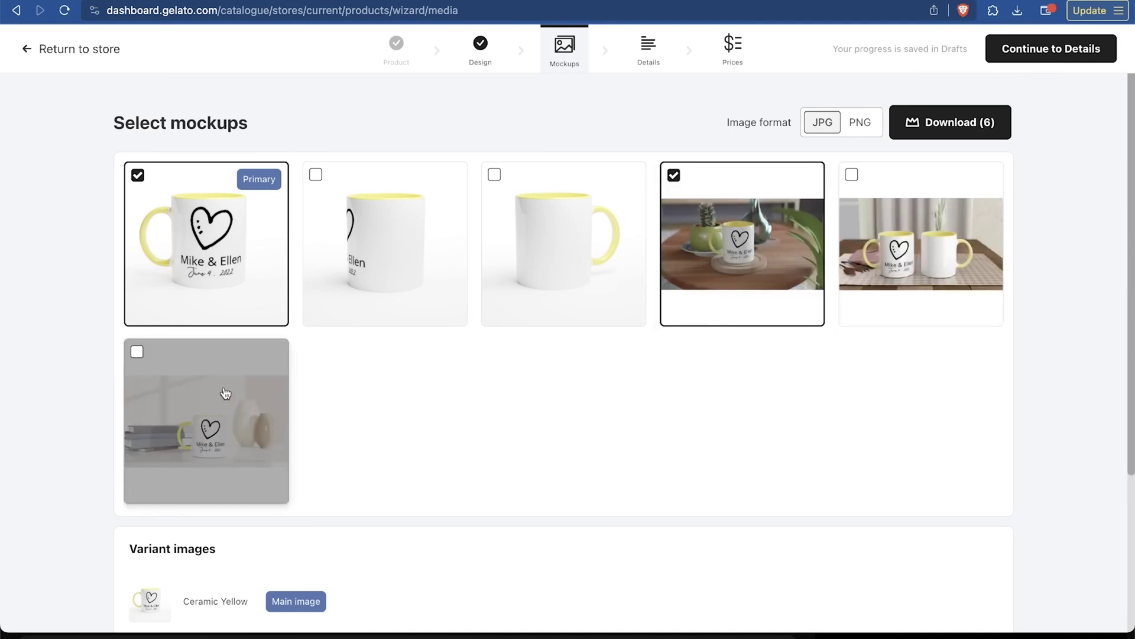
click(137, 352)
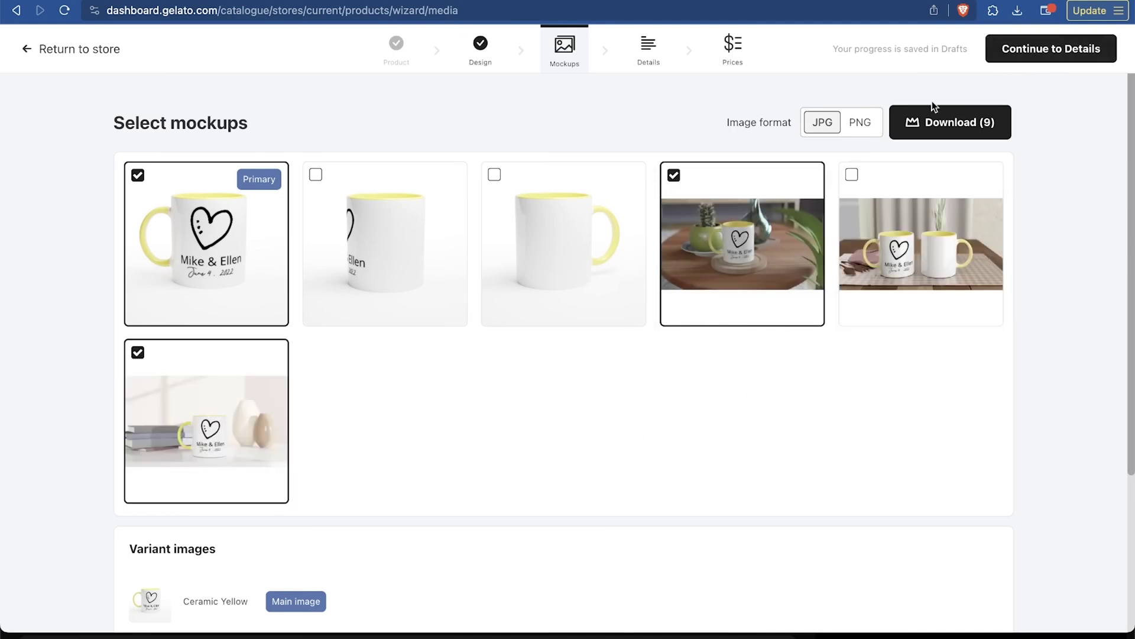
Step: Continue to the product details, keep the default title and description, and proceed to the prices
click(1052, 48)
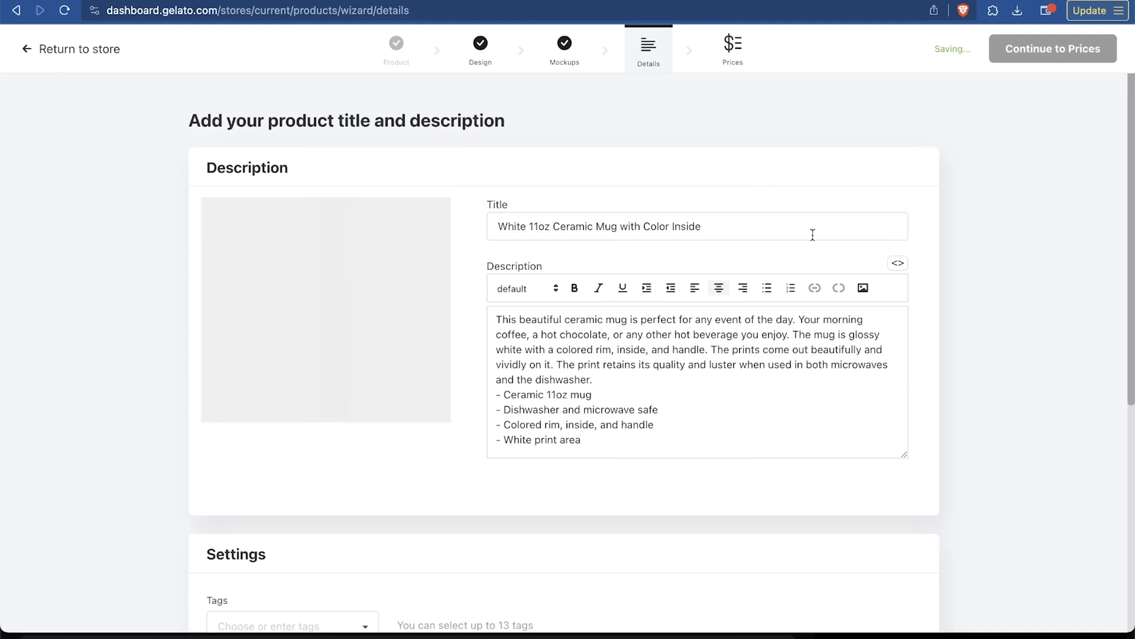
scroll(867, 406, down, 5)
scroll(869, 409, up, 5)
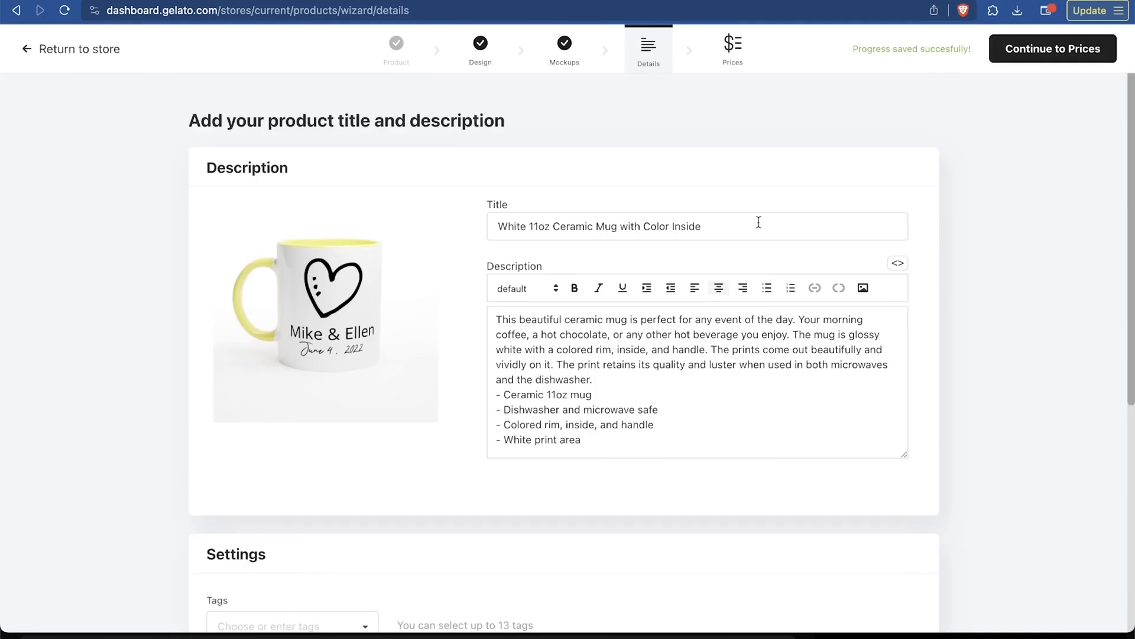
click(1052, 49)
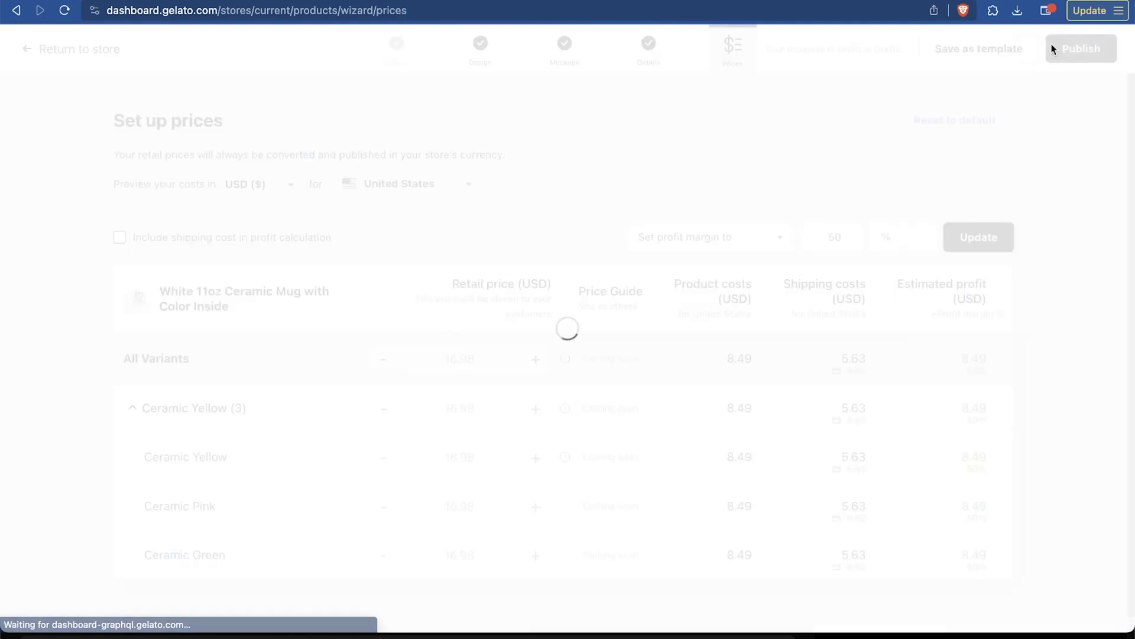
Step: Update all mug variants to a 60% profit margin and publish the mug to the store
scroll(810, 338, down, 1)
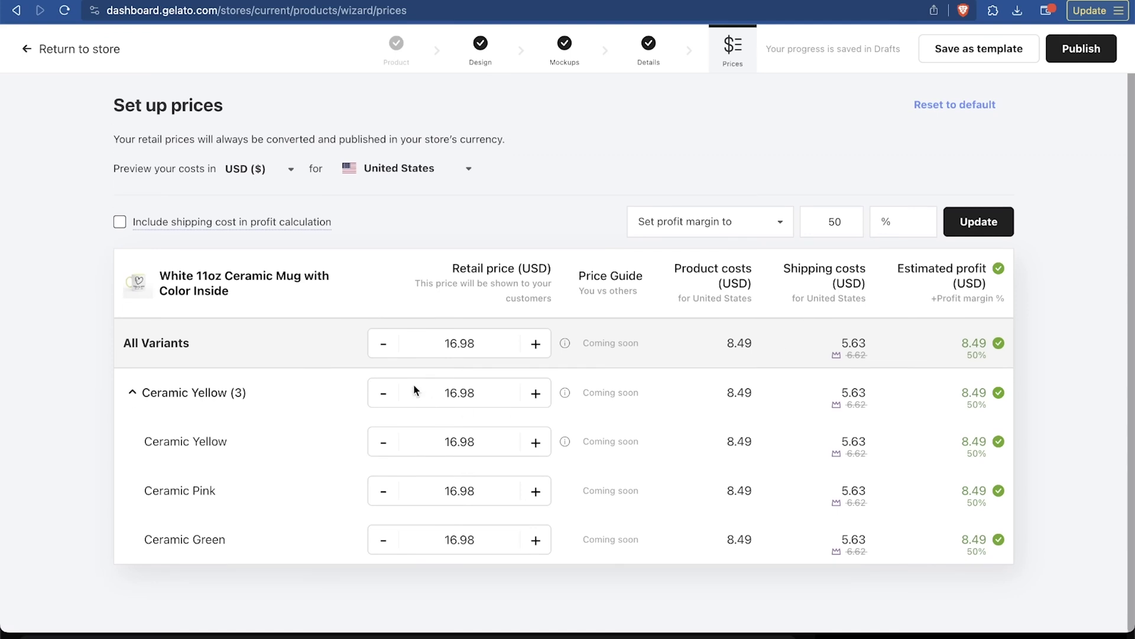
click(835, 221)
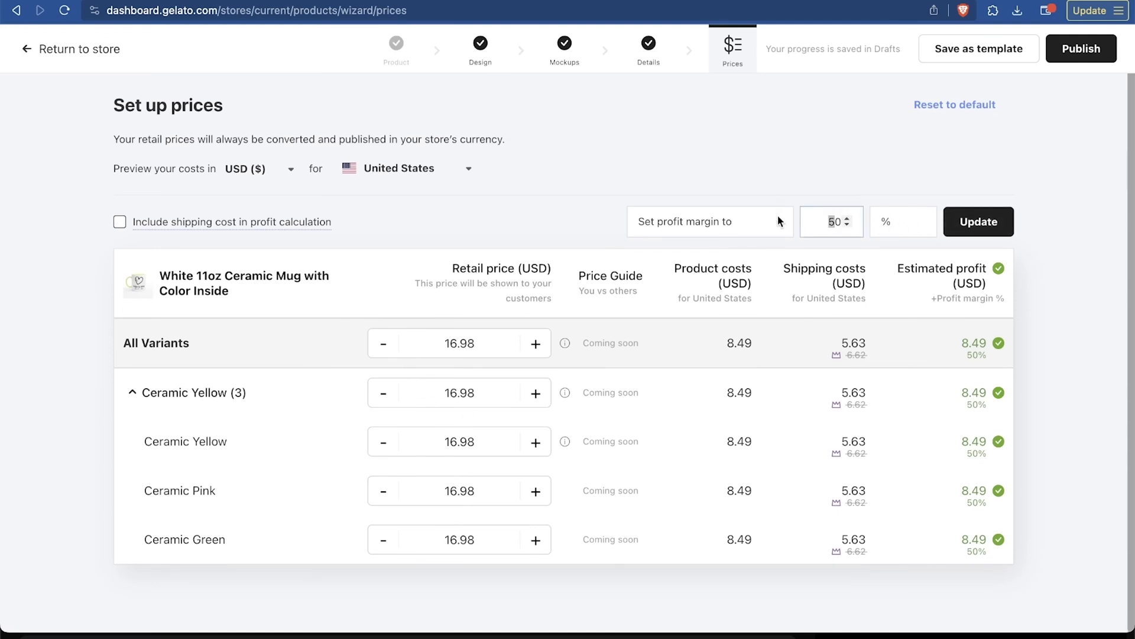
click(978, 223)
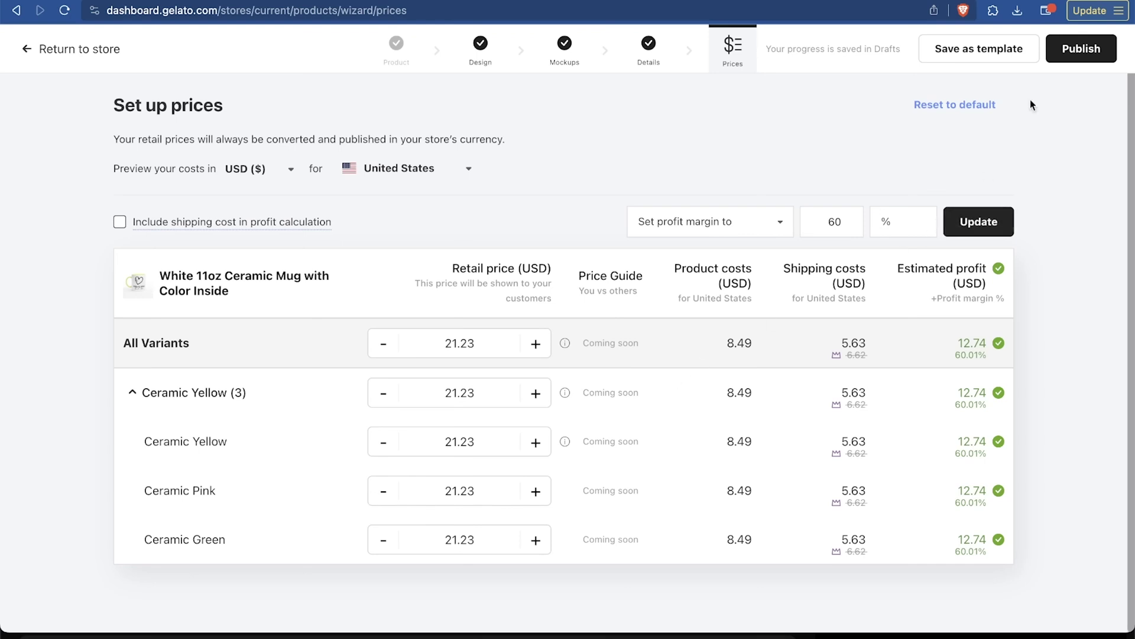
click(1091, 49)
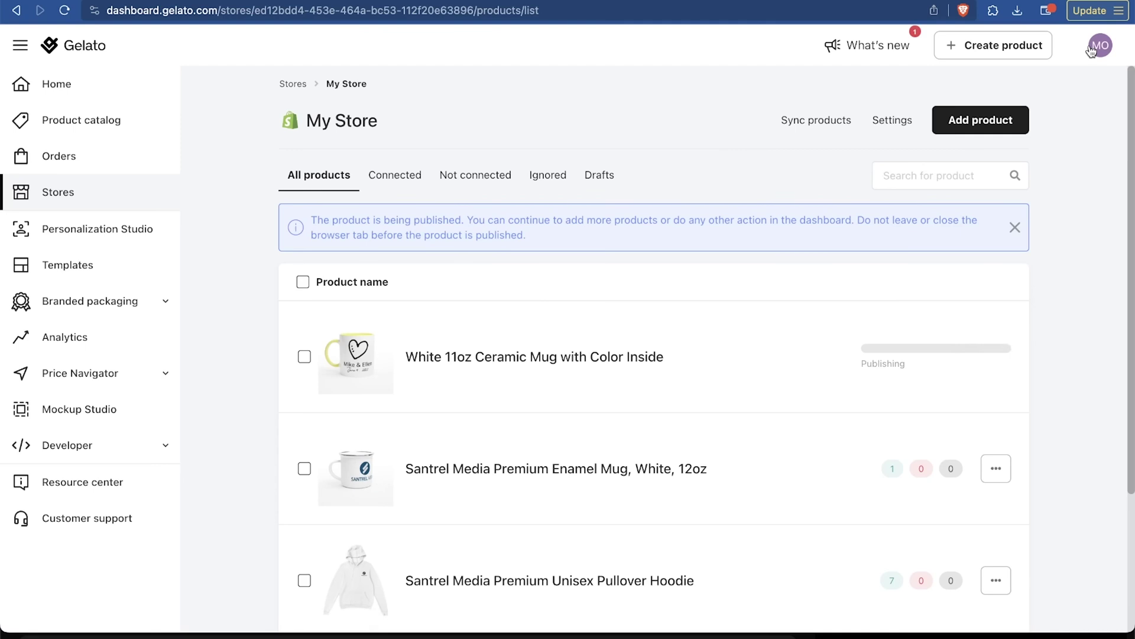
click(1014, 227)
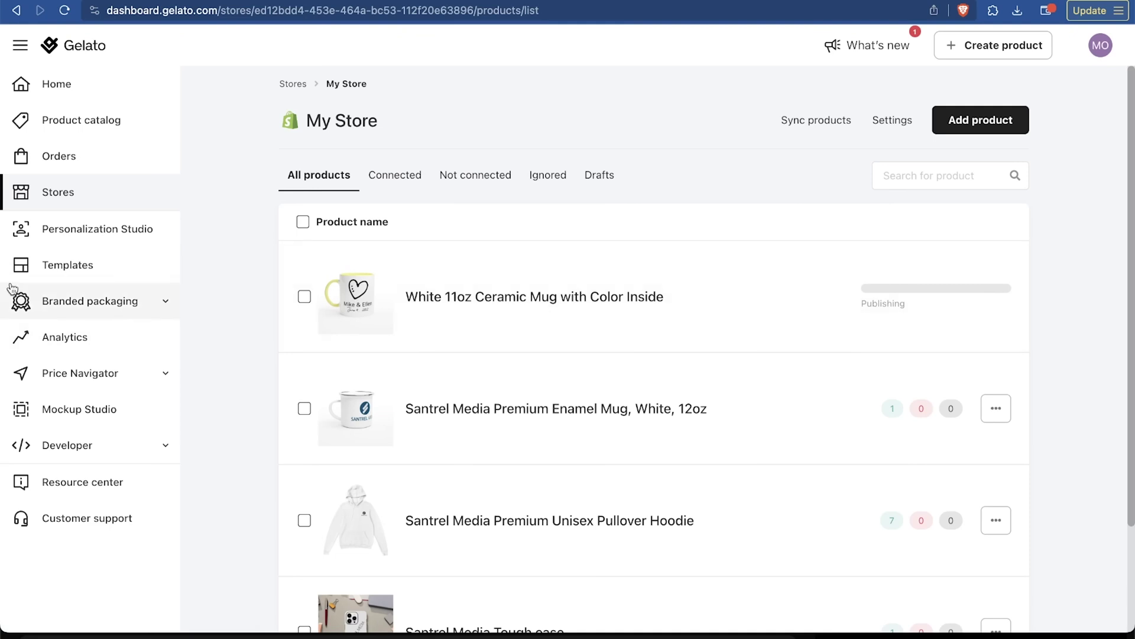
Step: Look at the templates page and examine the branded label and packaging insert options in the branded packaging configuration
click(83, 265)
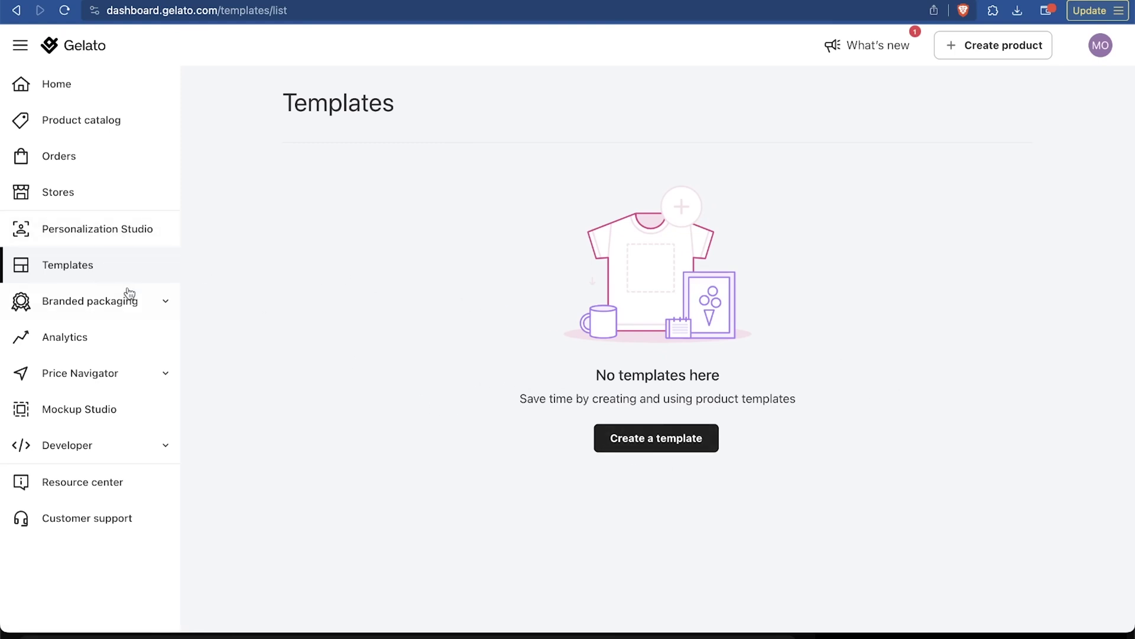
click(154, 301)
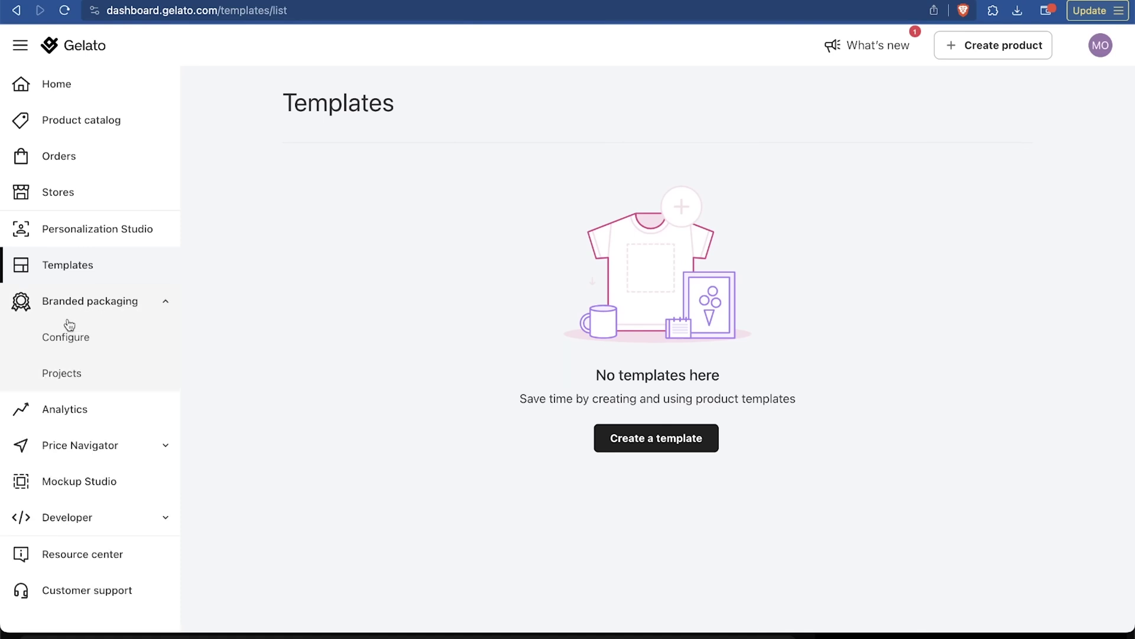
click(66, 342)
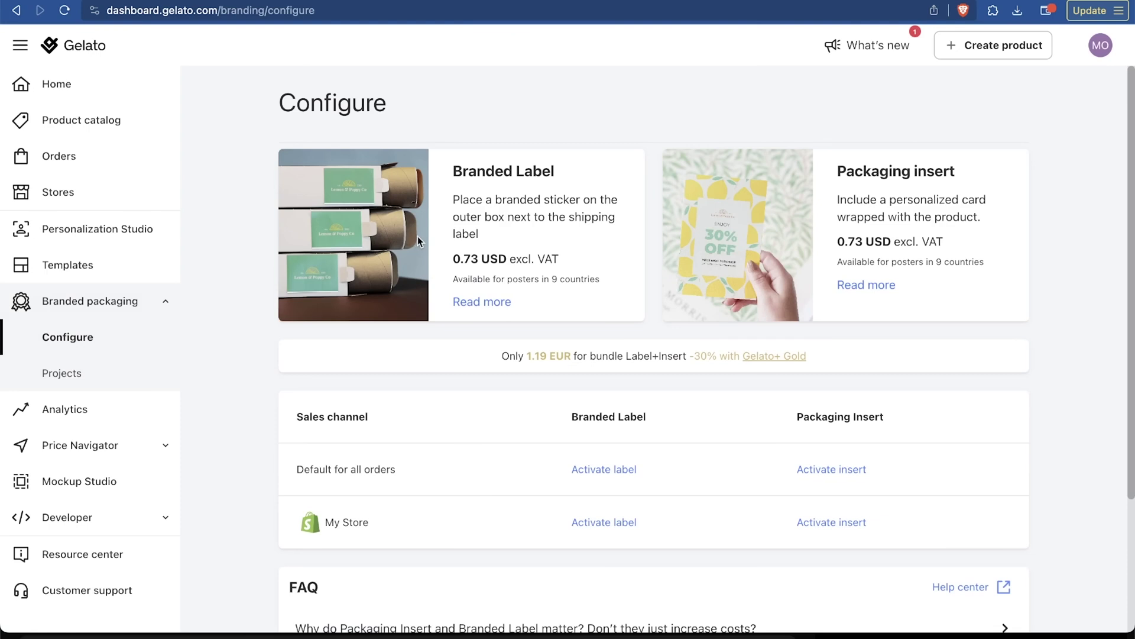
scroll(757, 250, down, 1)
scroll(757, 250, up, 1)
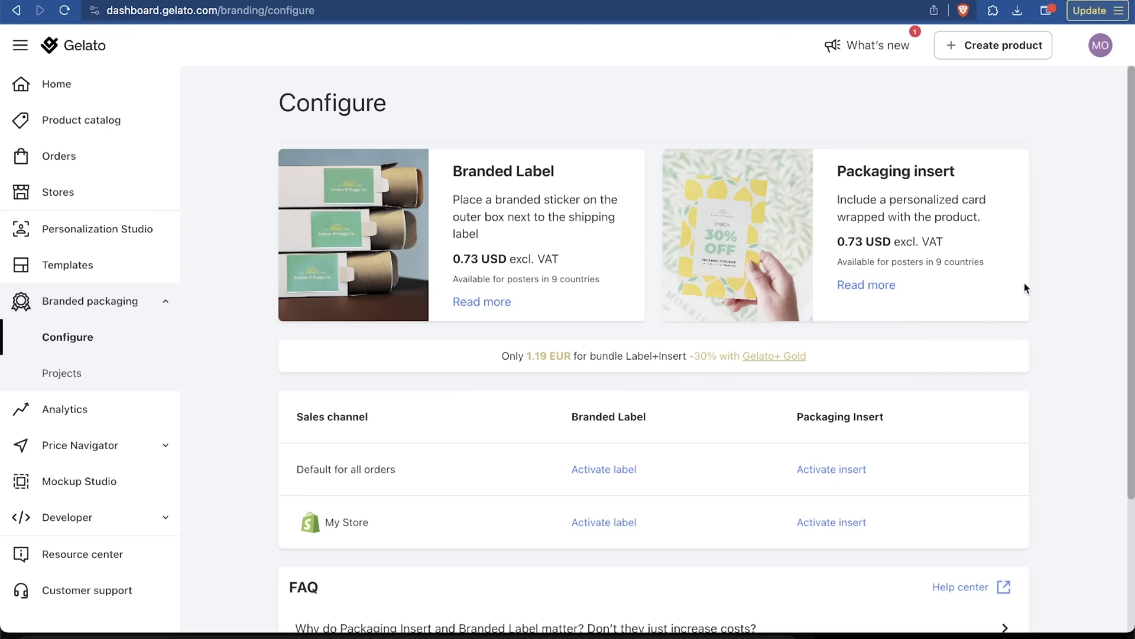
scroll(1071, 293, down, 2)
scroll(1072, 292, up, 2)
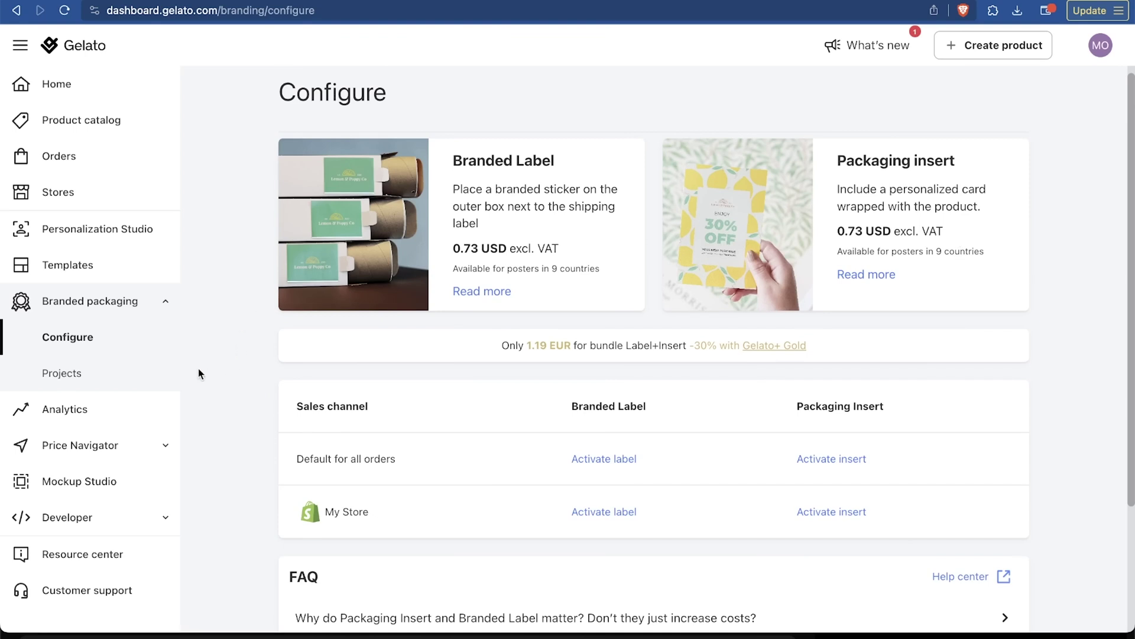
Step: Examine the store analytics, including the order summary, orders by country, product split and detailed breakdown
click(101, 414)
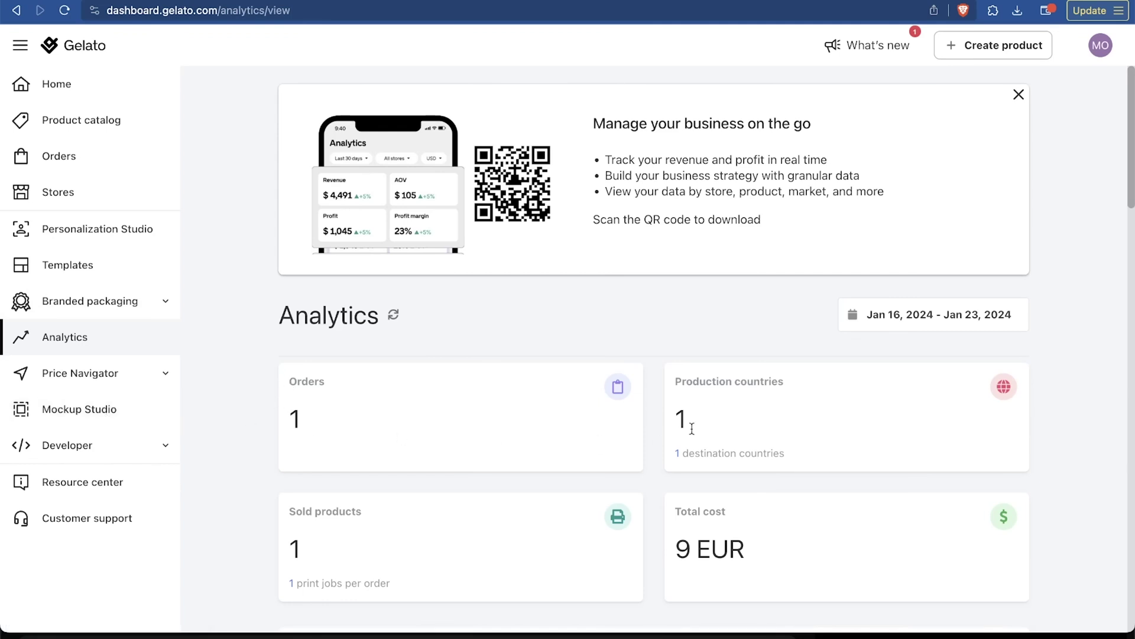
scroll(793, 421, down, 2)
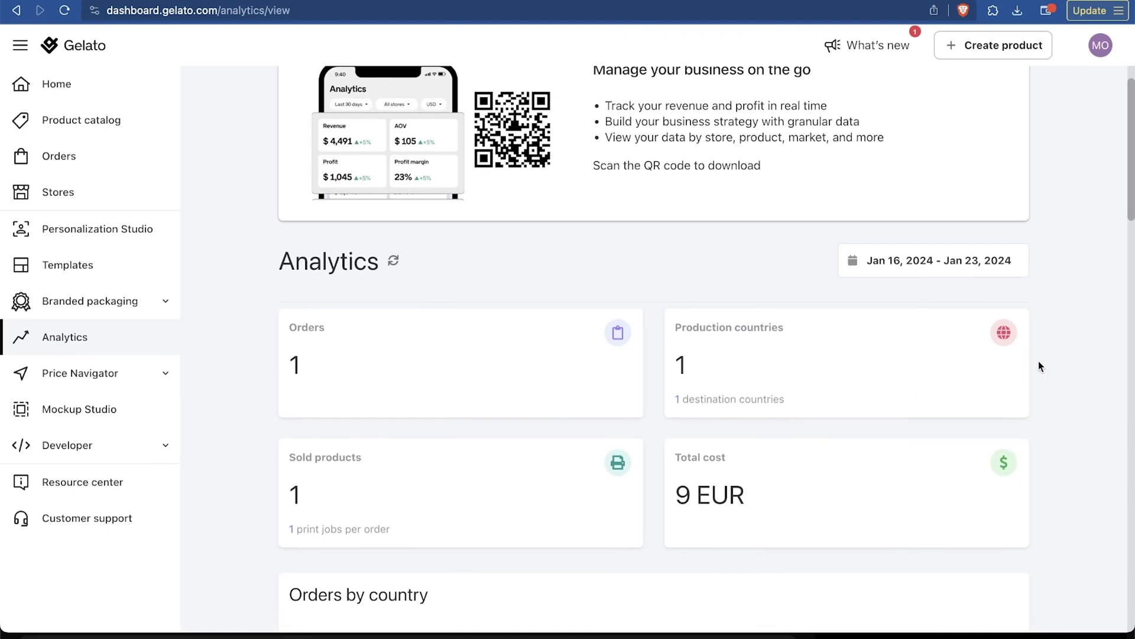
scroll(1040, 366, down, 3)
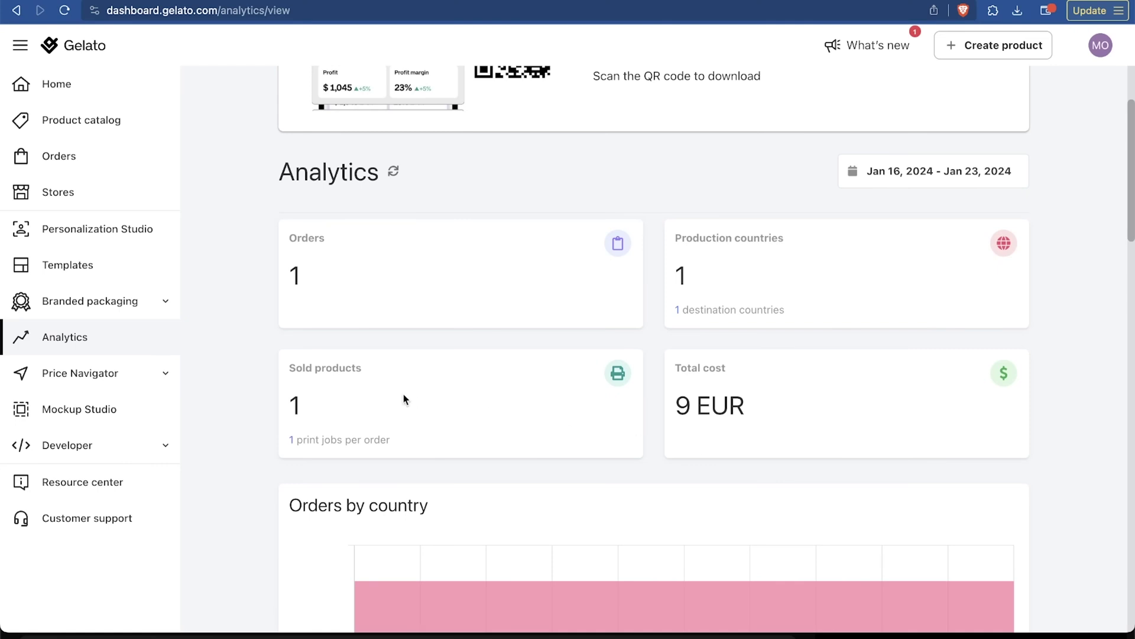
scroll(225, 395, down, 10)
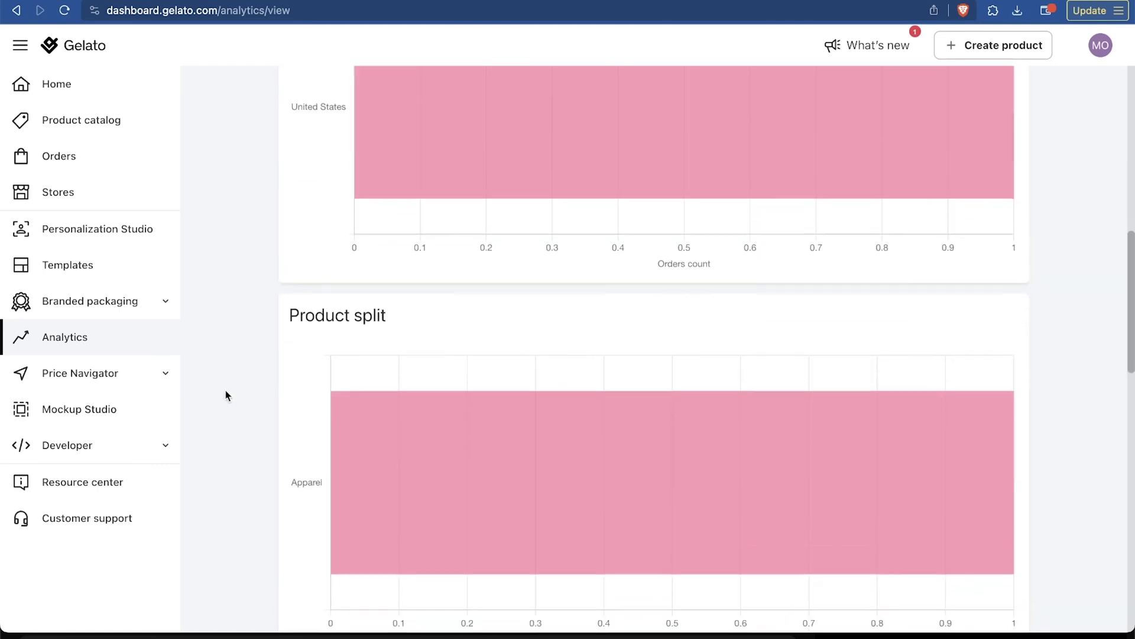
scroll(225, 395, down, 5)
scroll(210, 332, down, 8)
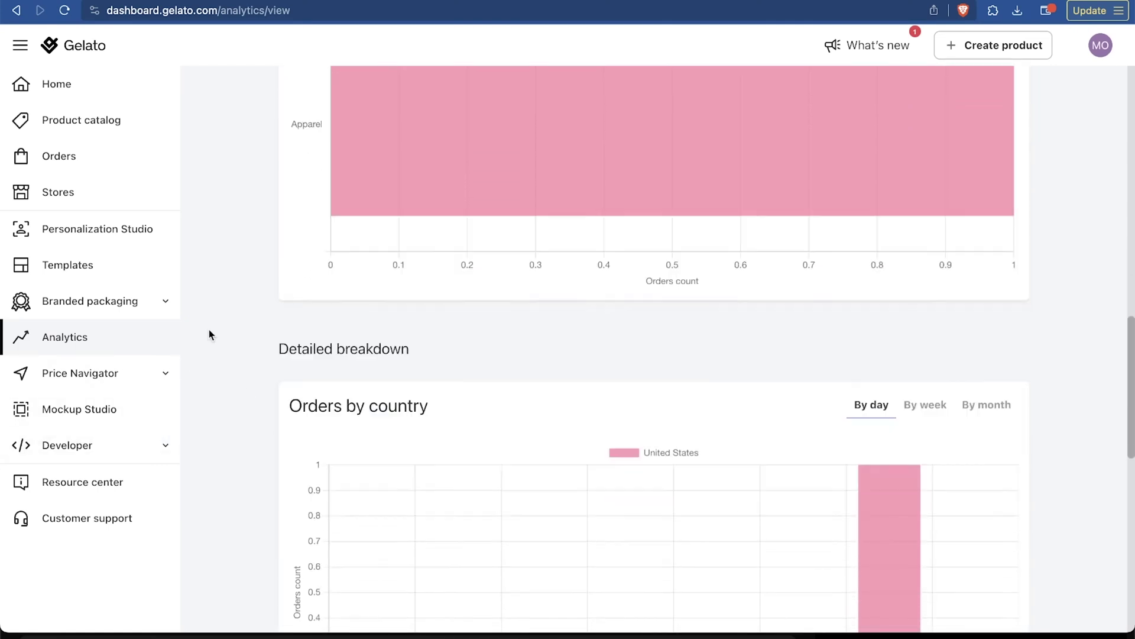
scroll(209, 335, down, 8)
scroll(209, 331, up, 20)
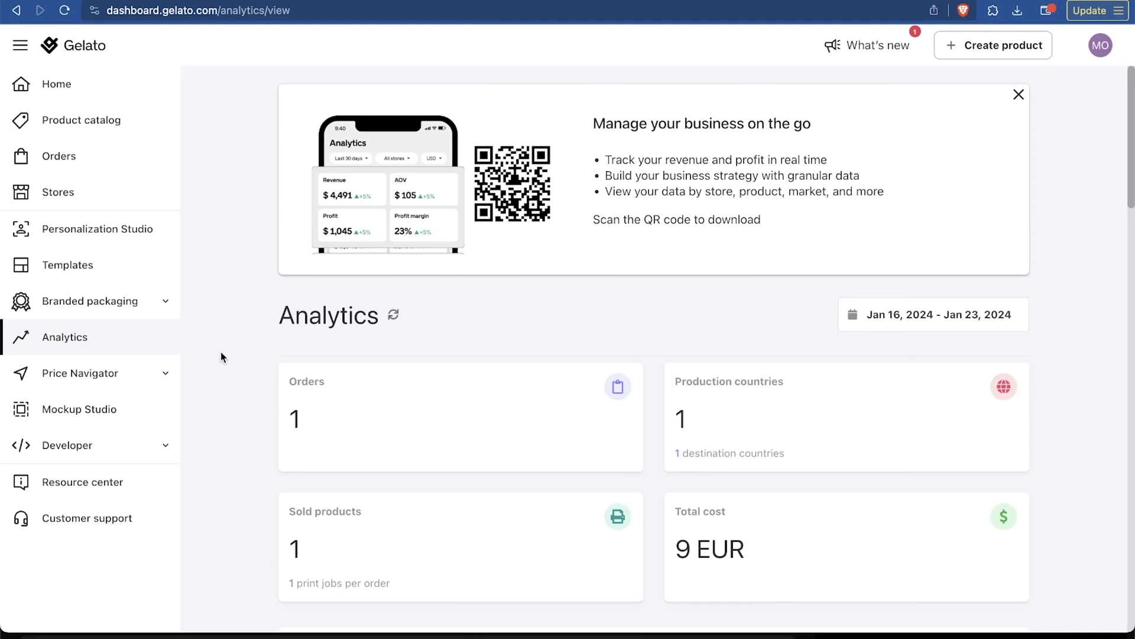
Step: Review the retail prices, product costs and price guide of the store's products in Price Navigator
click(112, 377)
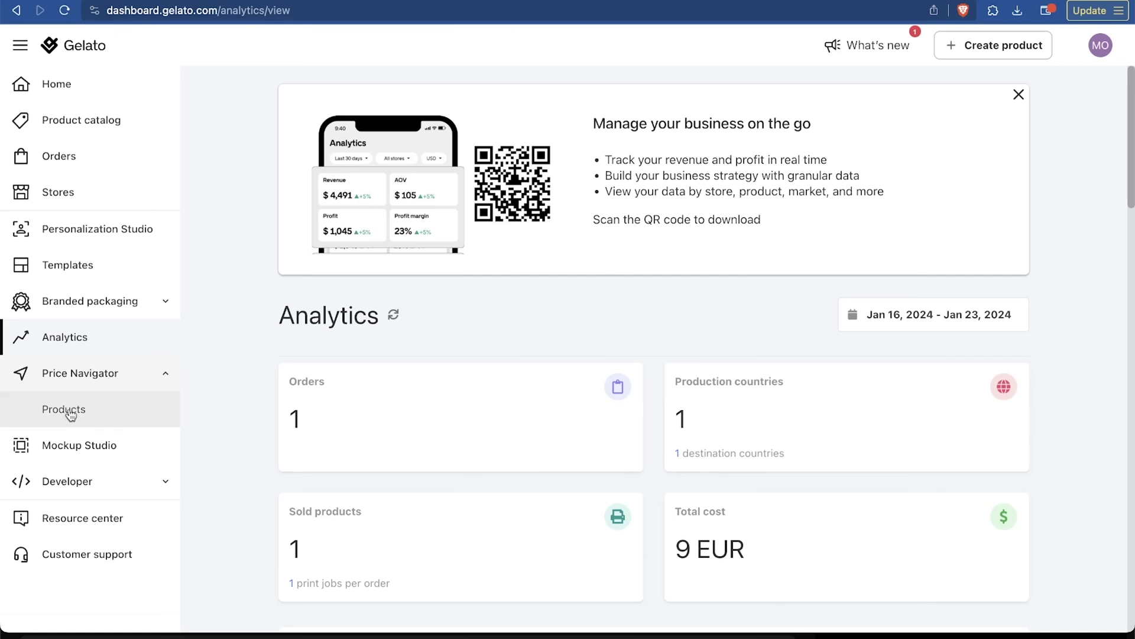
click(67, 410)
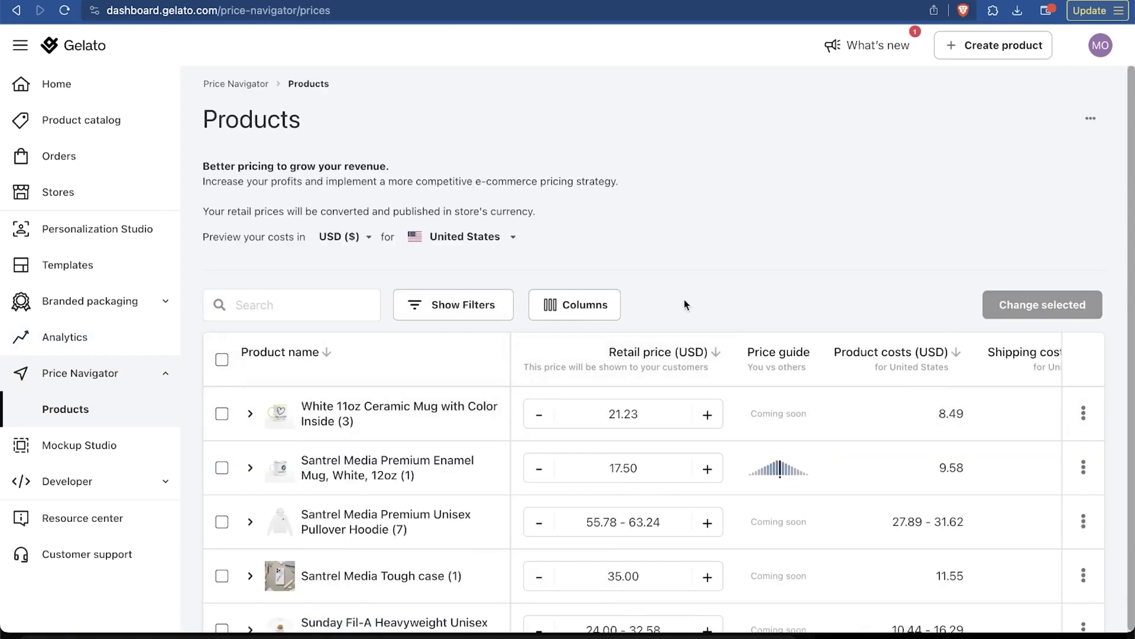
scroll(685, 304, down, 1)
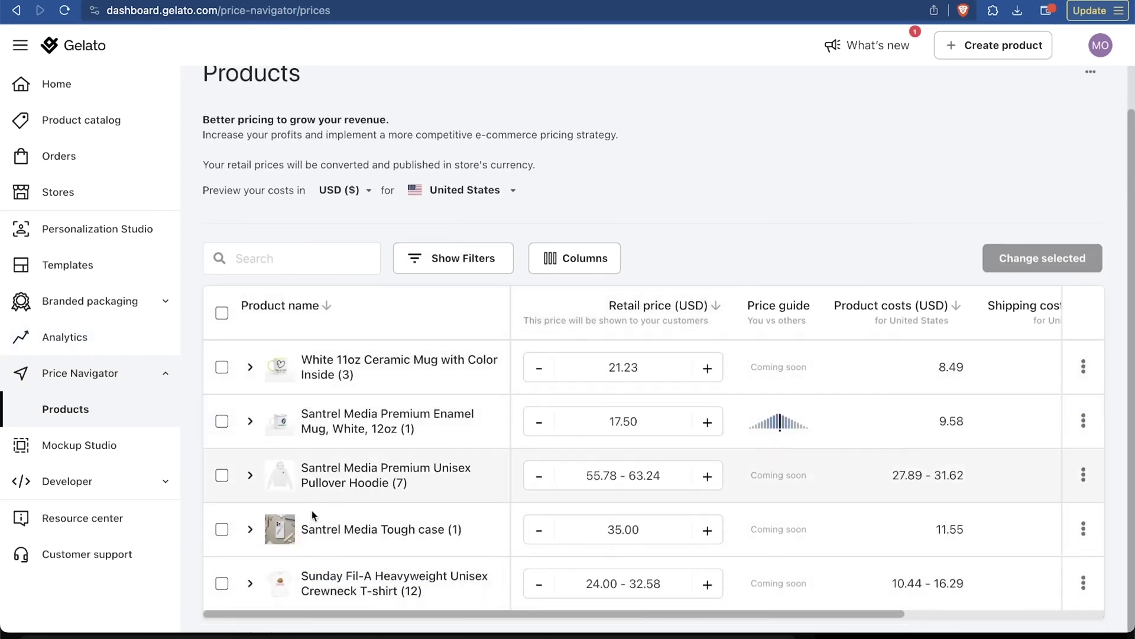
mouse_move(782, 427)
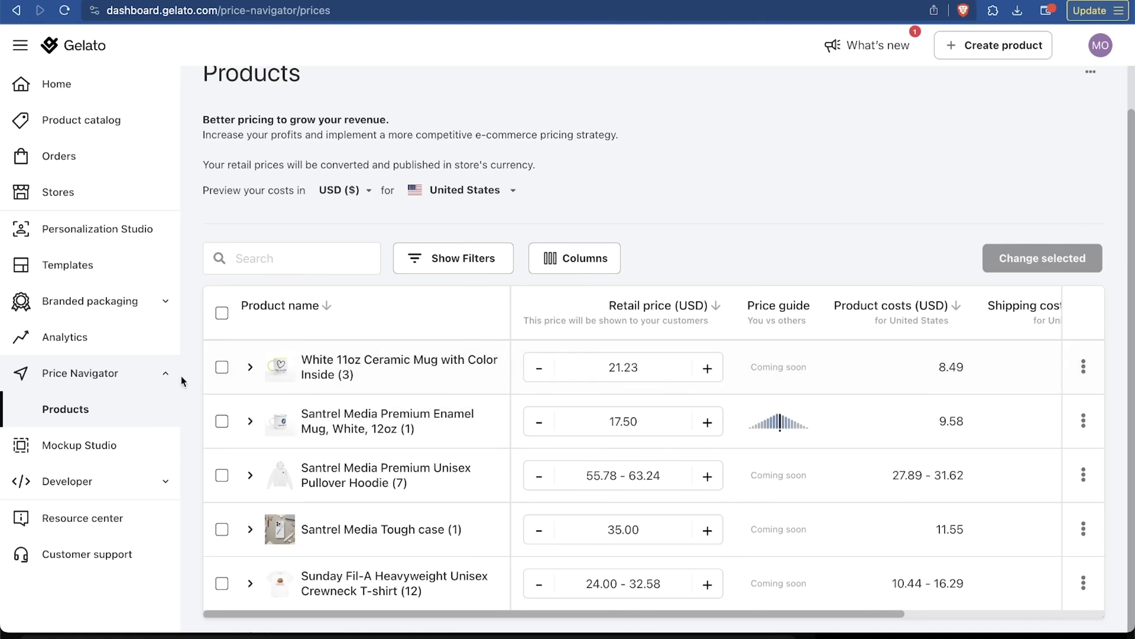
Step: Start a mockup template in Mockup Studio, upload heart.png from the device and place it on the canvas
click(102, 447)
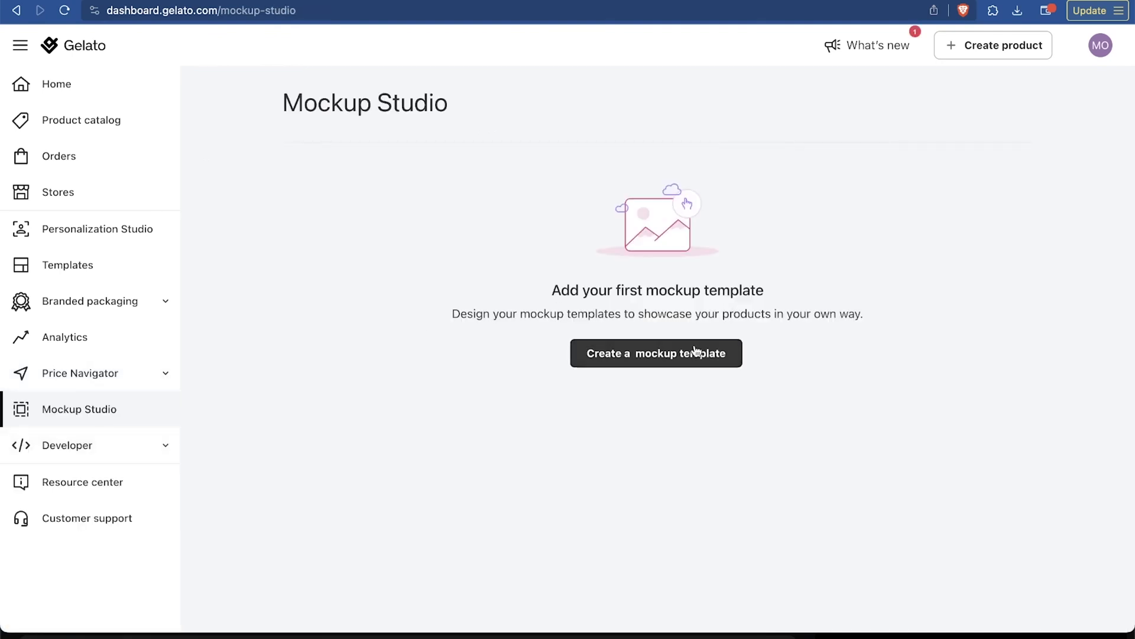
click(660, 355)
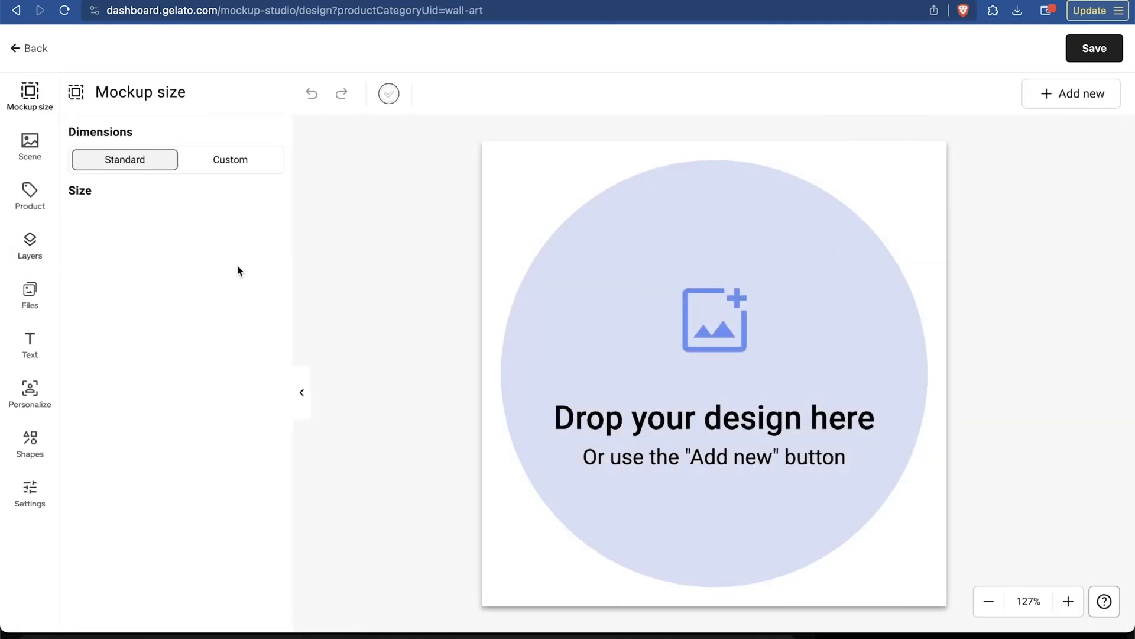
click(689, 306)
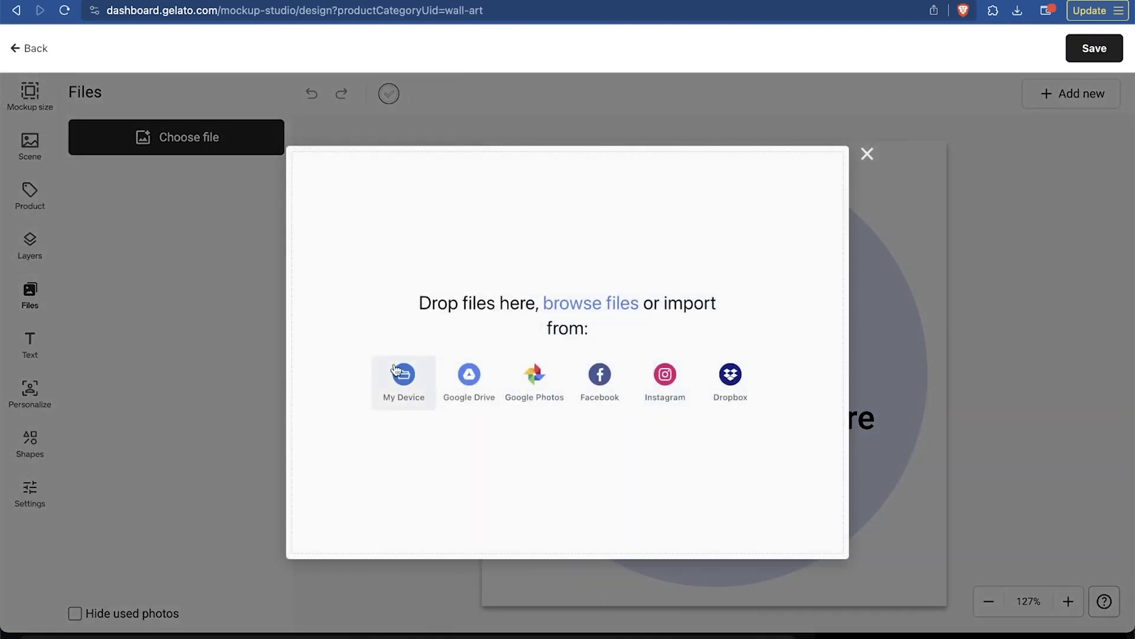
click(865, 155)
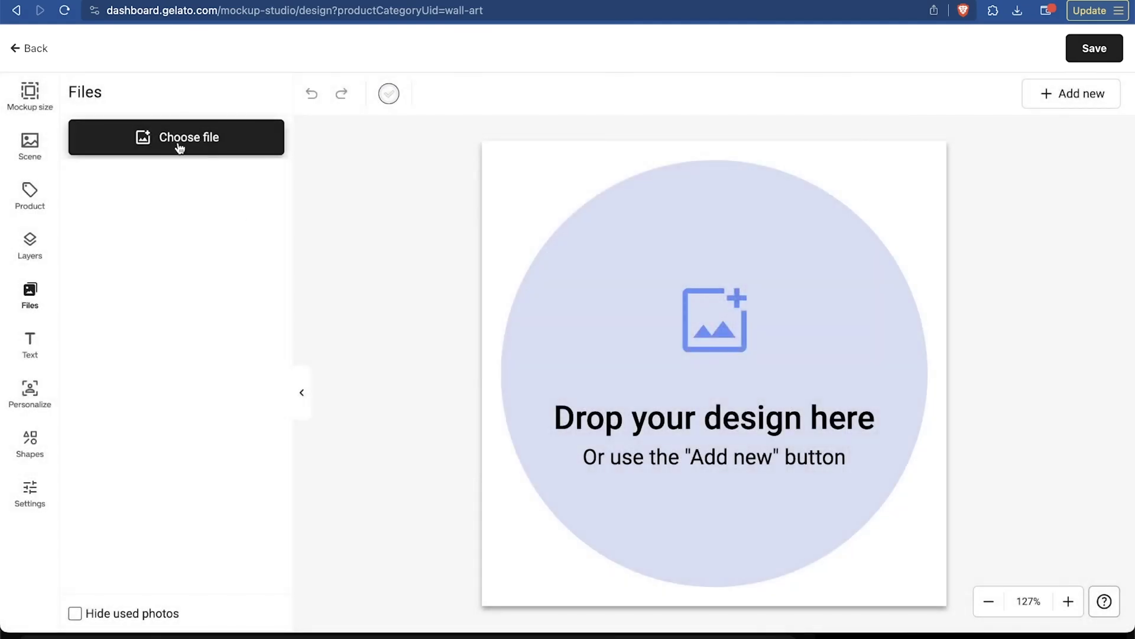
click(180, 149)
click(408, 377)
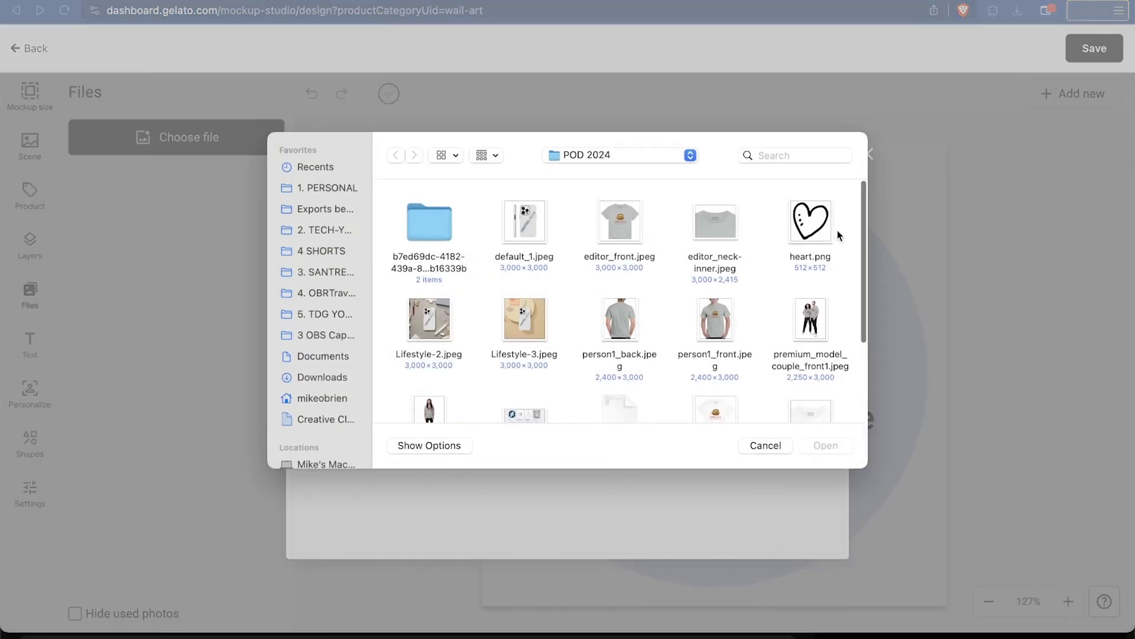
double_click(830, 237)
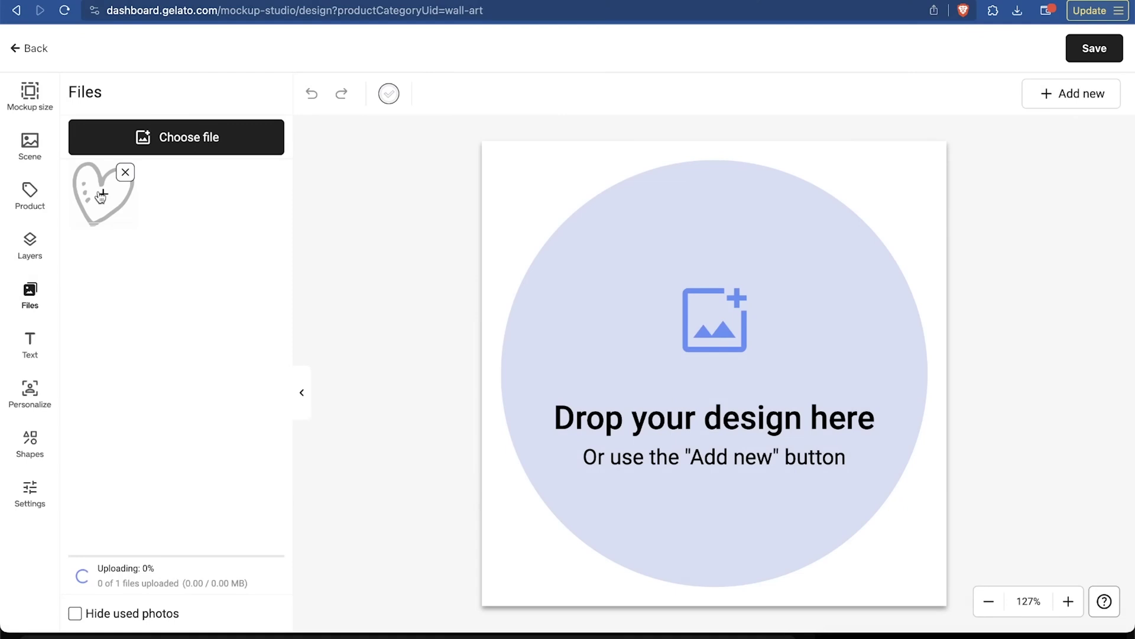
drag(93, 195, 718, 376)
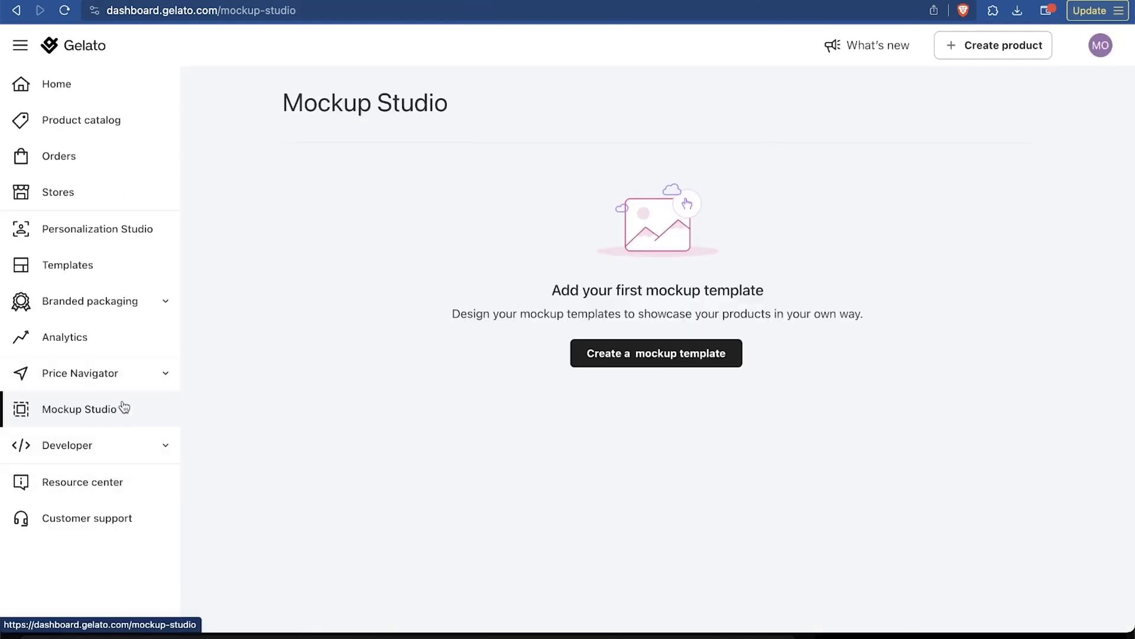
Step: Look over the developer options, the Personalization Studio page and the connected stores
click(126, 446)
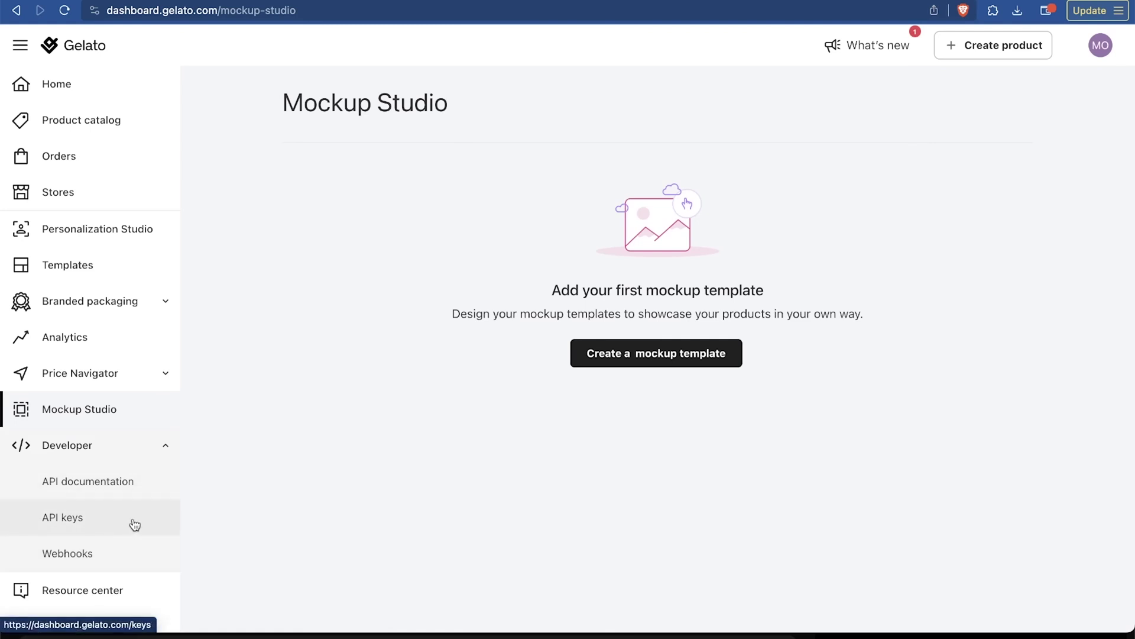
scroll(133, 525, down, 1)
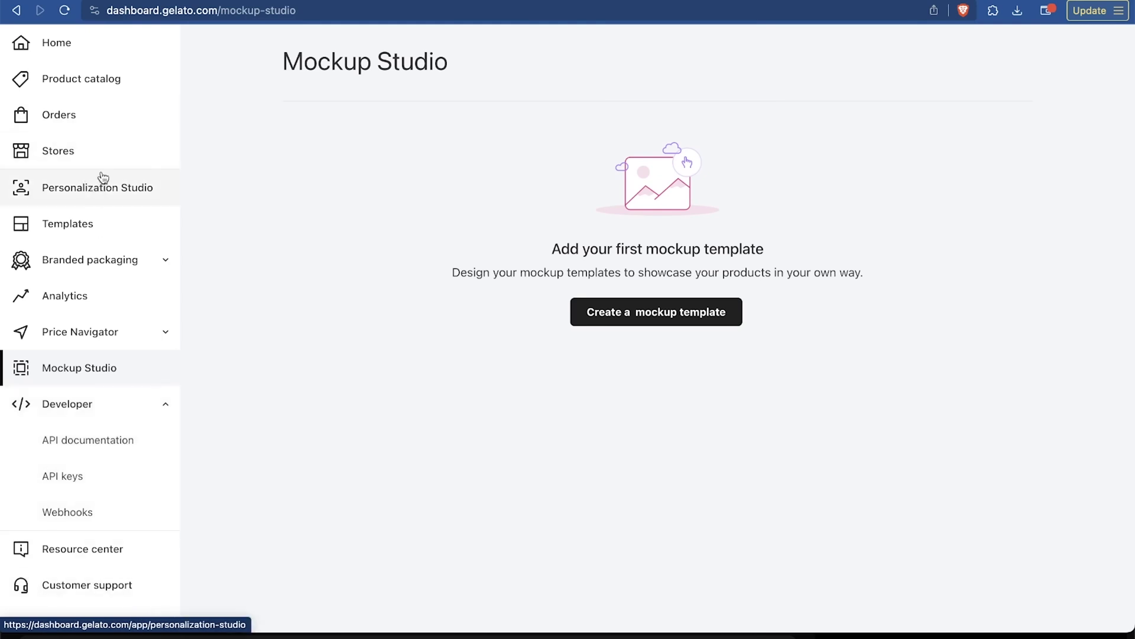
scroll(98, 178, up, 1)
click(102, 231)
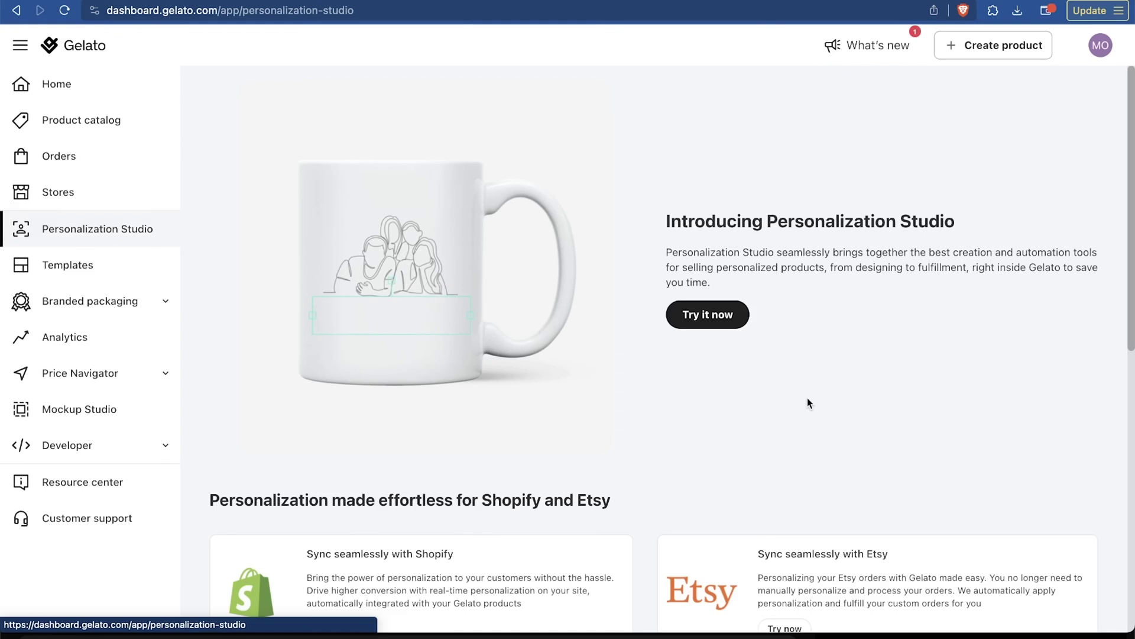
scroll(807, 398, down, 4)
scroll(807, 397, up, 3)
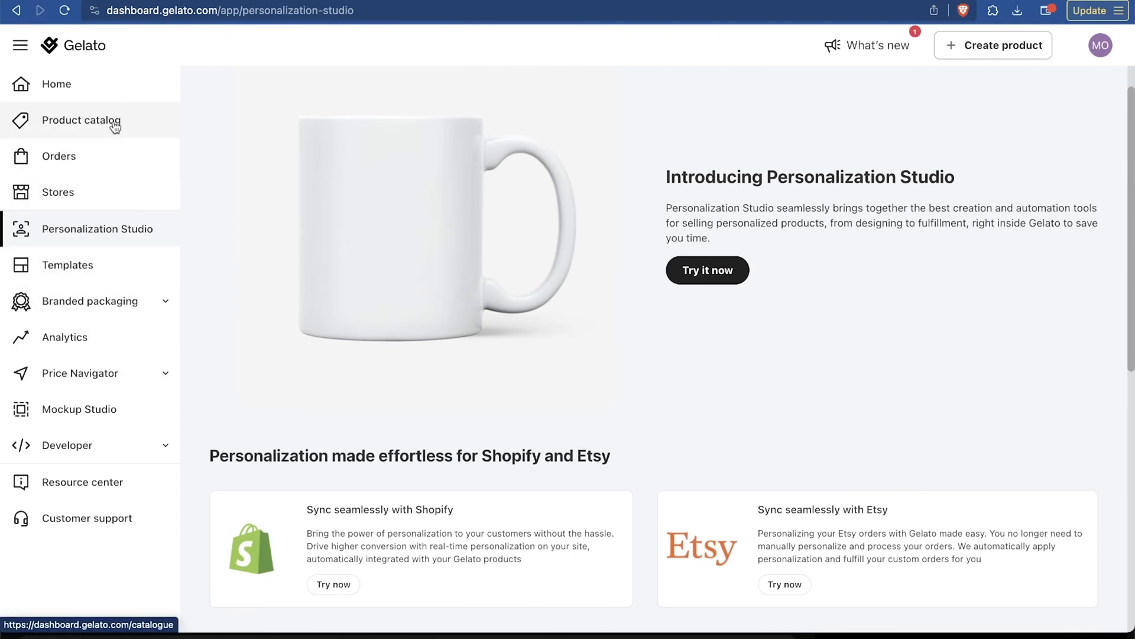
click(94, 204)
click(72, 195)
click(329, 194)
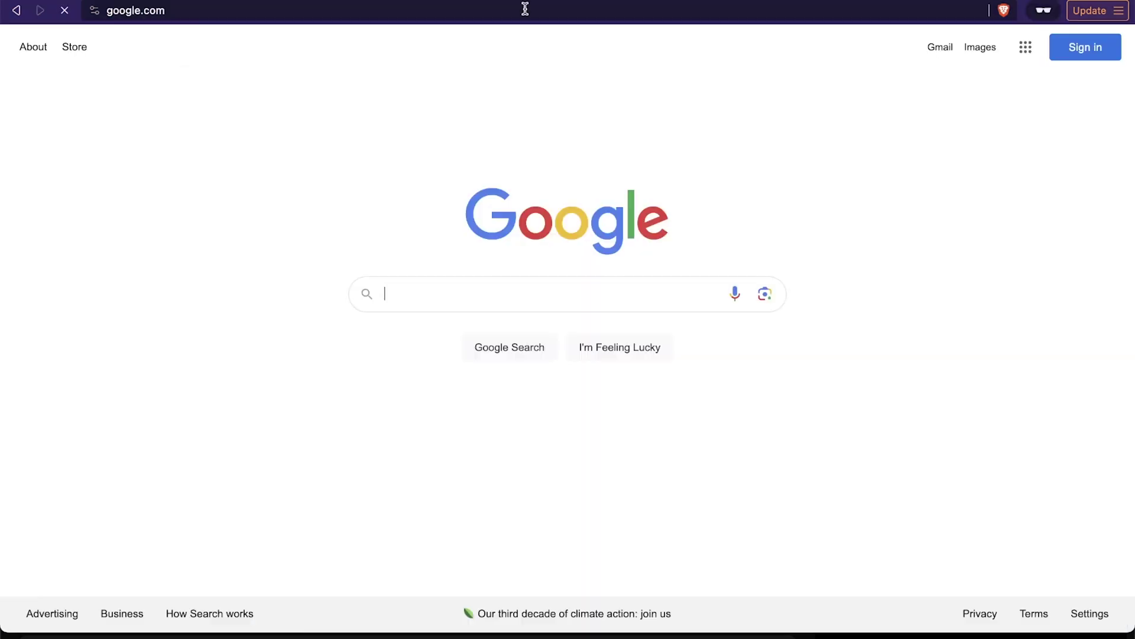
Step: Switch to a private browser window and load the storefront at santrelmerchshop.com
click(525, 8)
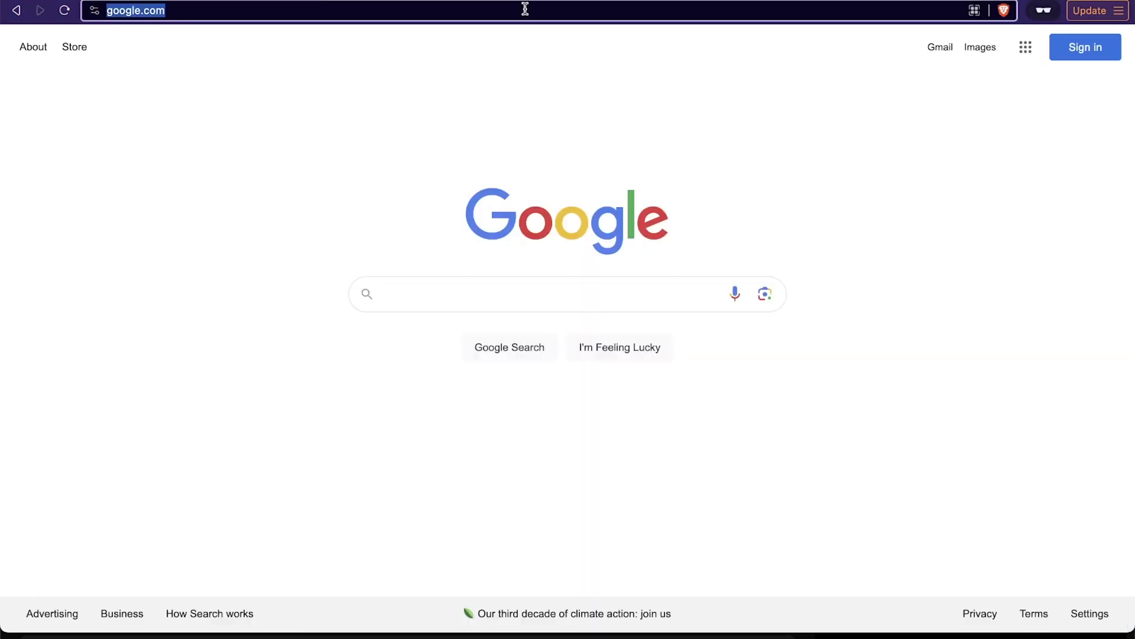
text(santrelmerch)
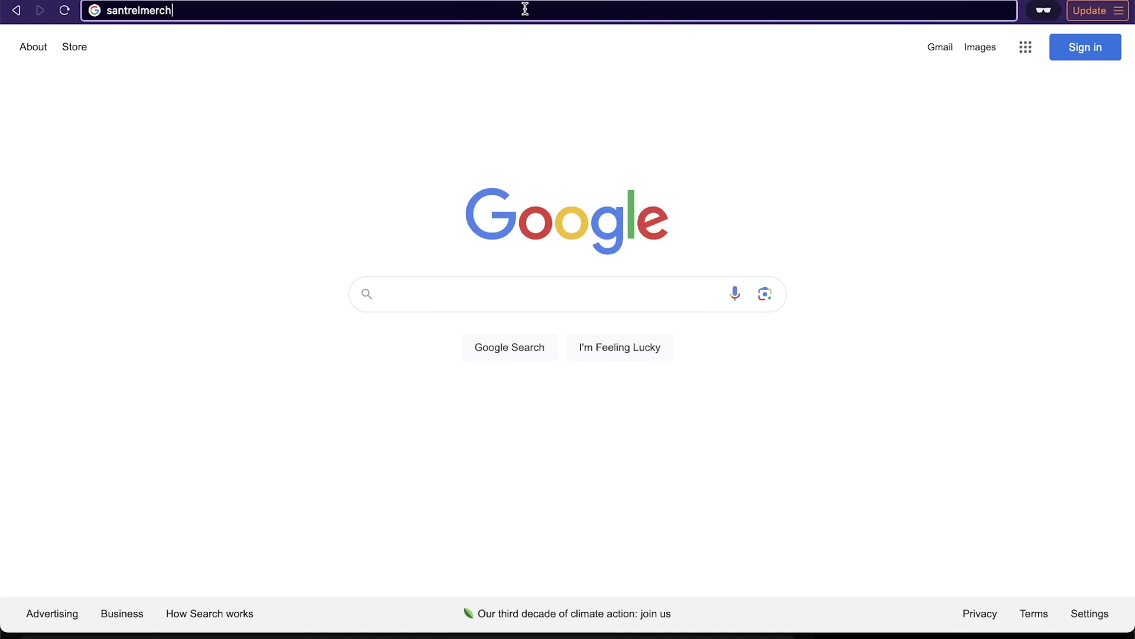
text(shop.com)
key(Return)
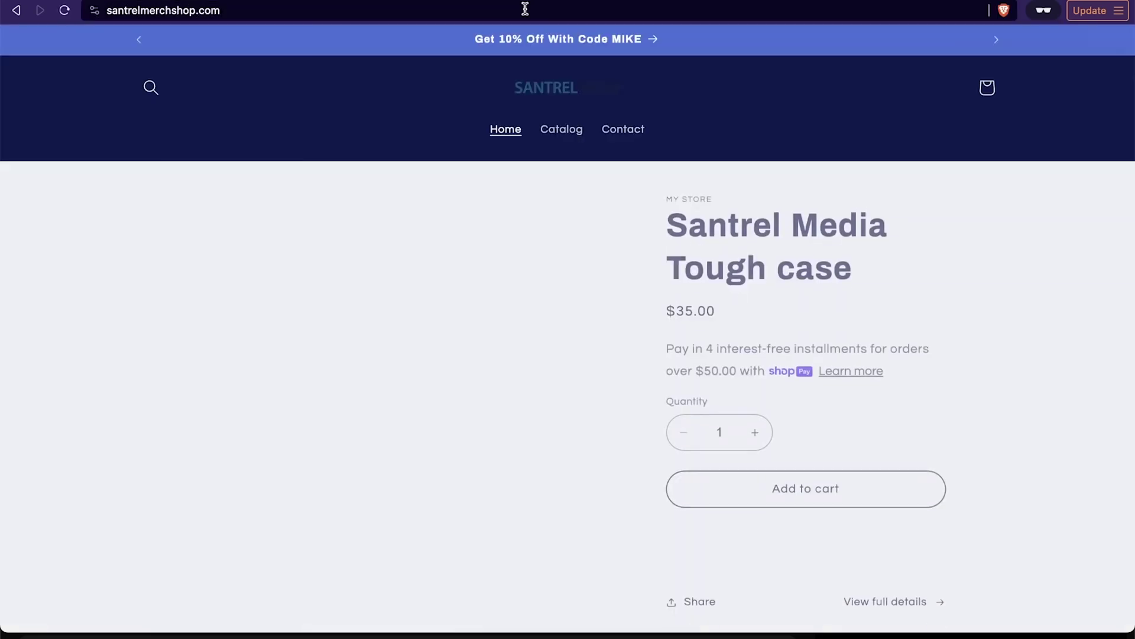
Step: Browse the storefront's catalog and view the product page of the White 11oz Ceramic Mug with Color Inside
click(569, 126)
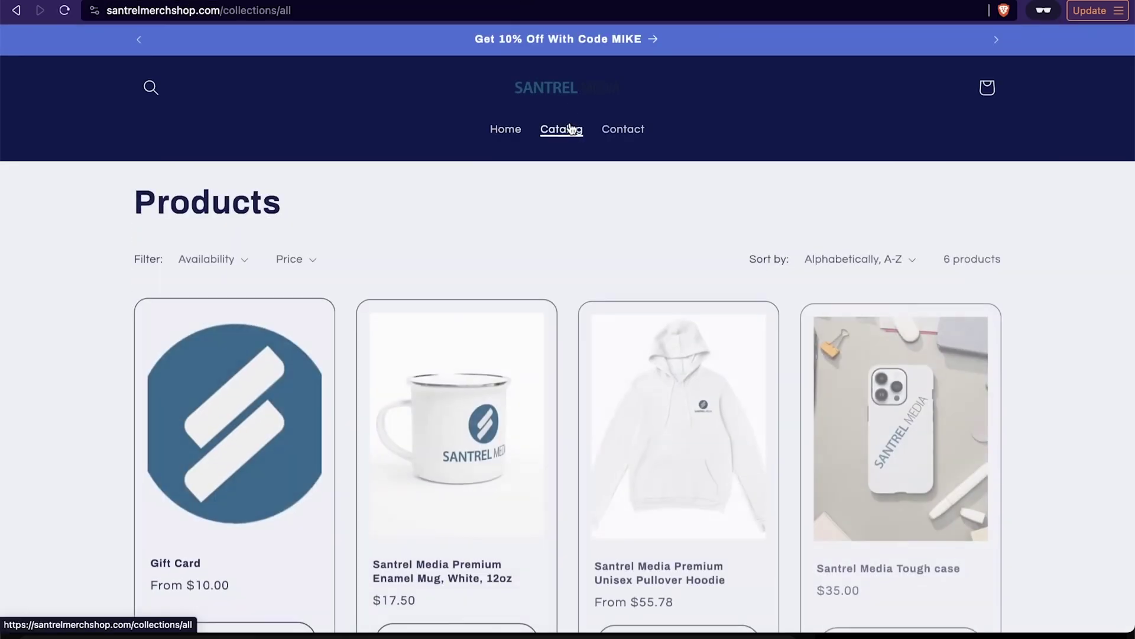
scroll(958, 339, down, 2)
scroll(1038, 342, down, 5)
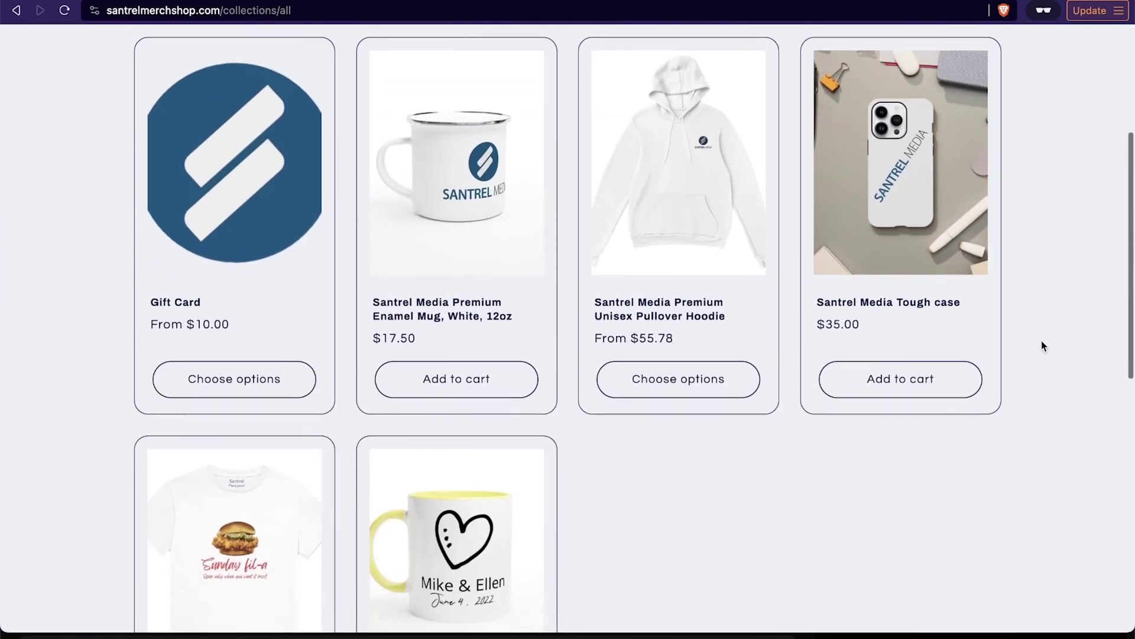
scroll(756, 470, down, 2)
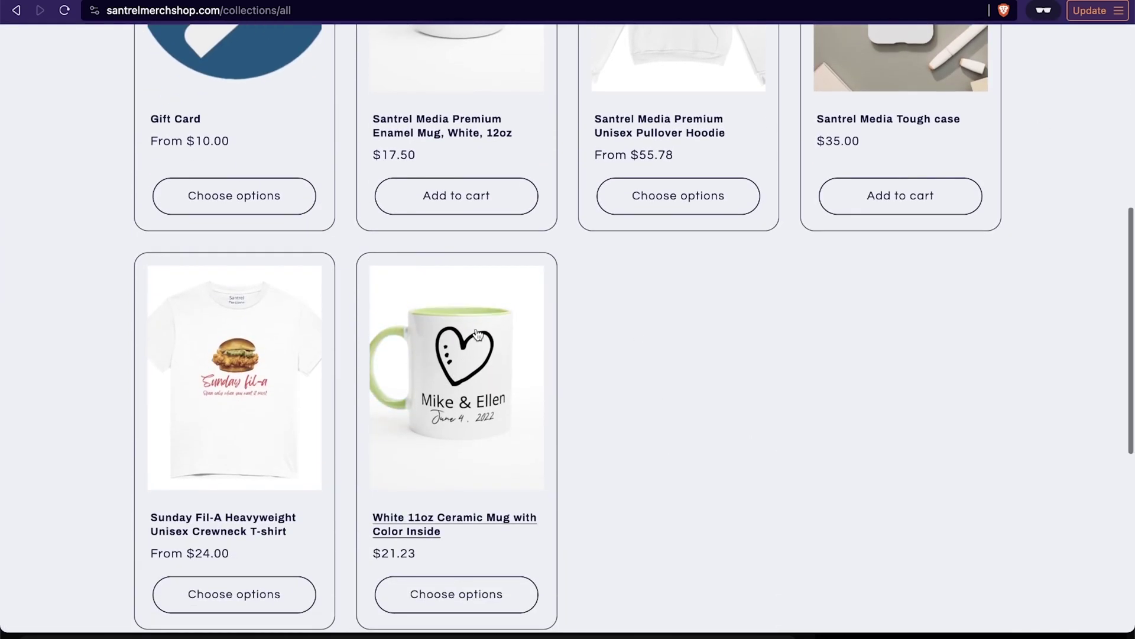
click(499, 533)
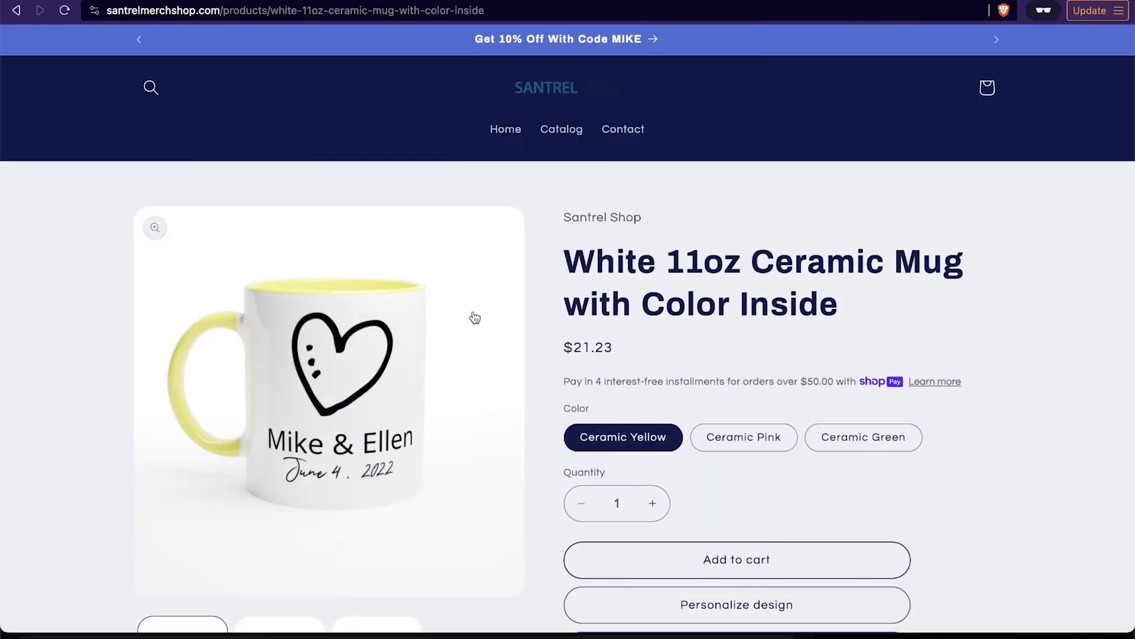
Step: Preview the mug in Ceramic Pink, Ceramic Green and Ceramic Yellow, and view its photo on the wooden table
click(743, 437)
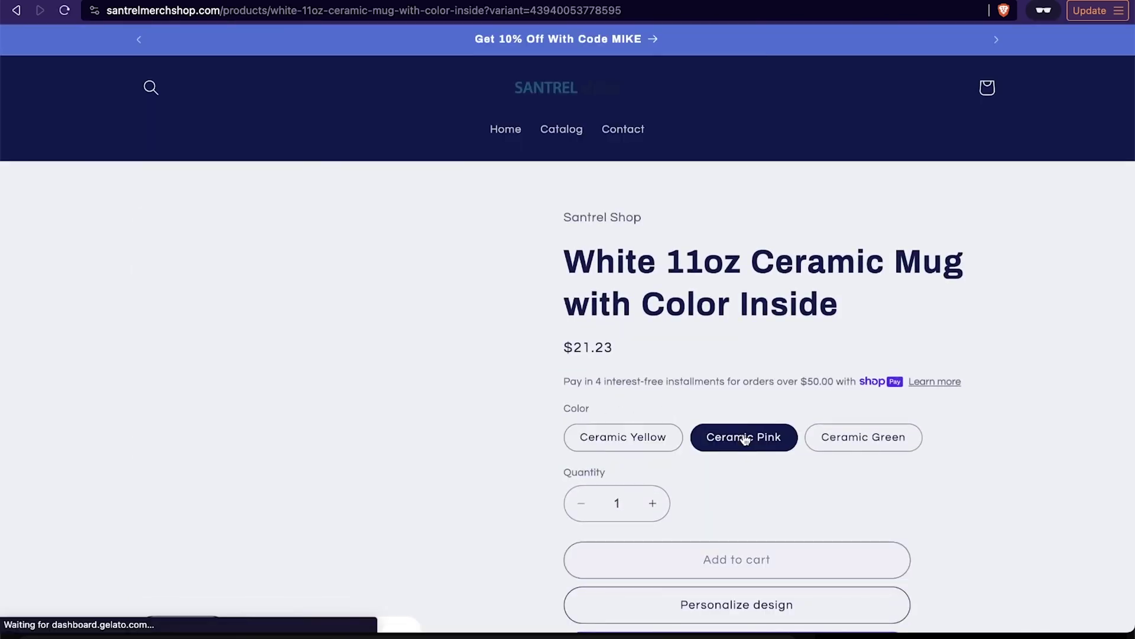
click(867, 445)
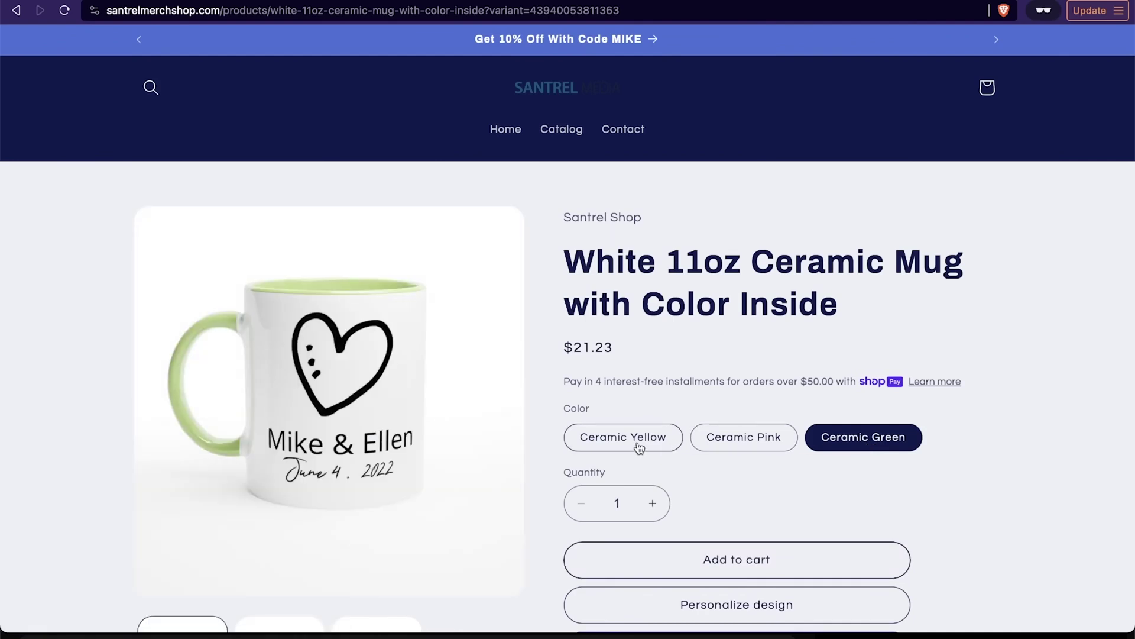
click(662, 438)
scroll(343, 429, down, 3)
click(279, 502)
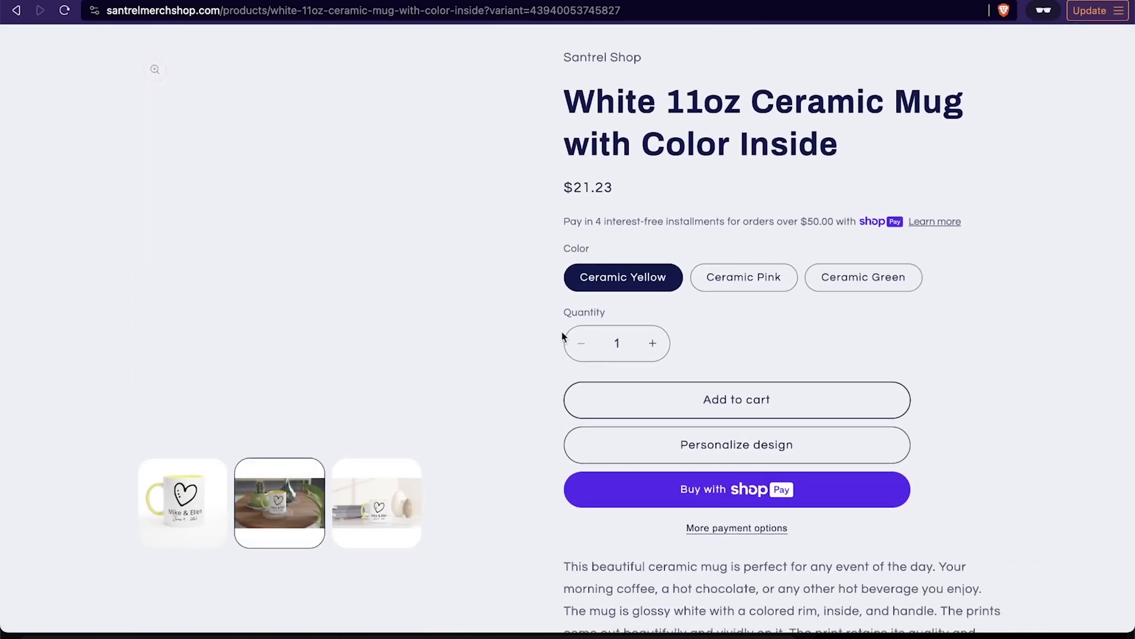
Step: Choose the Ceramic Pink variant and look through the mug's lifestyle photos
click(753, 283)
click(280, 502)
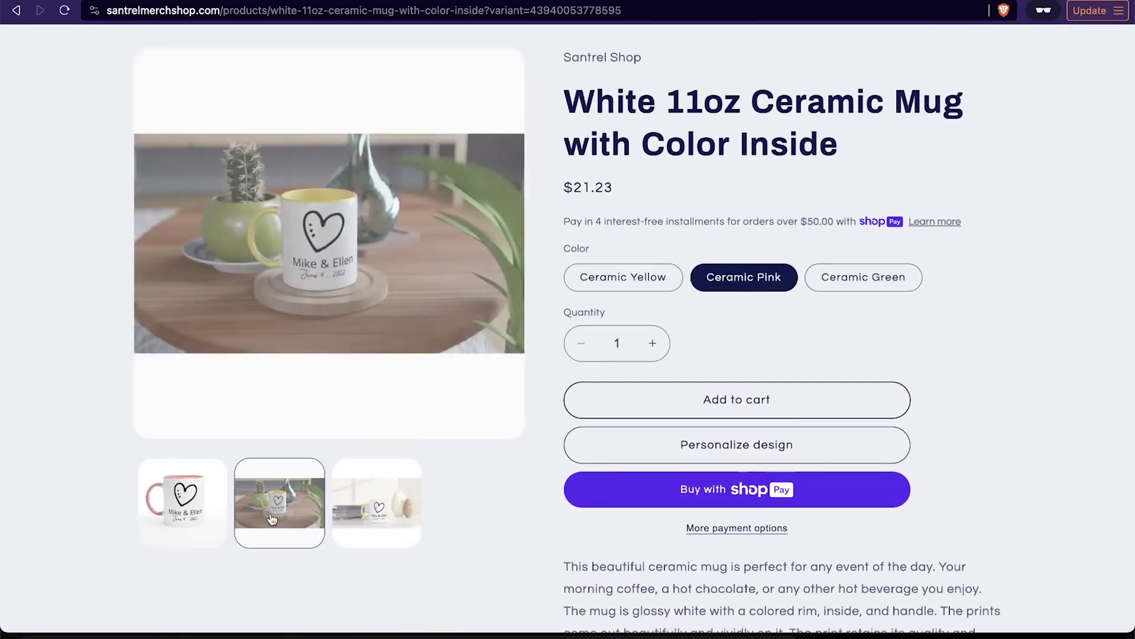
click(383, 535)
click(285, 512)
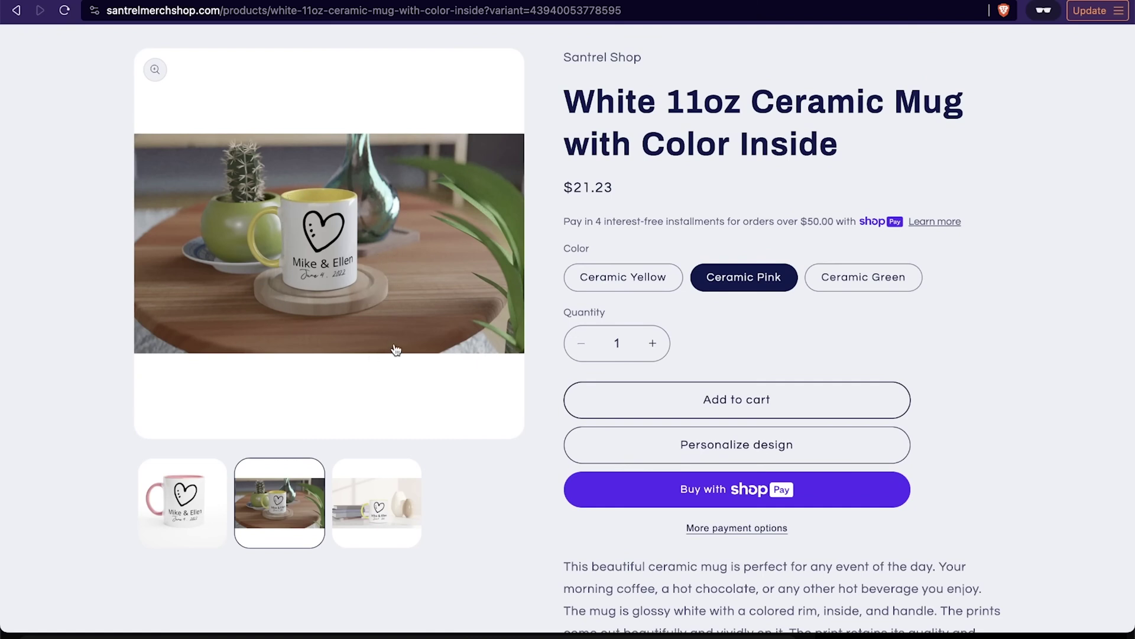
Step: Start personalizing the Ceramic Pink mug's design and replace the first name in its names line
click(820, 455)
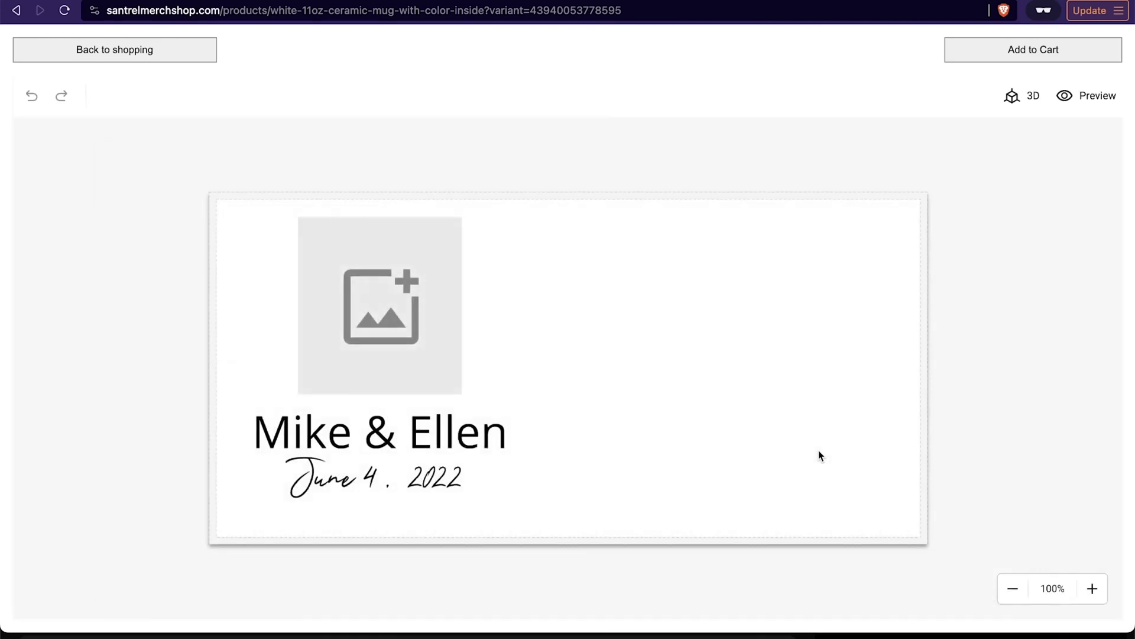
click(304, 413)
click(333, 345)
click(346, 425)
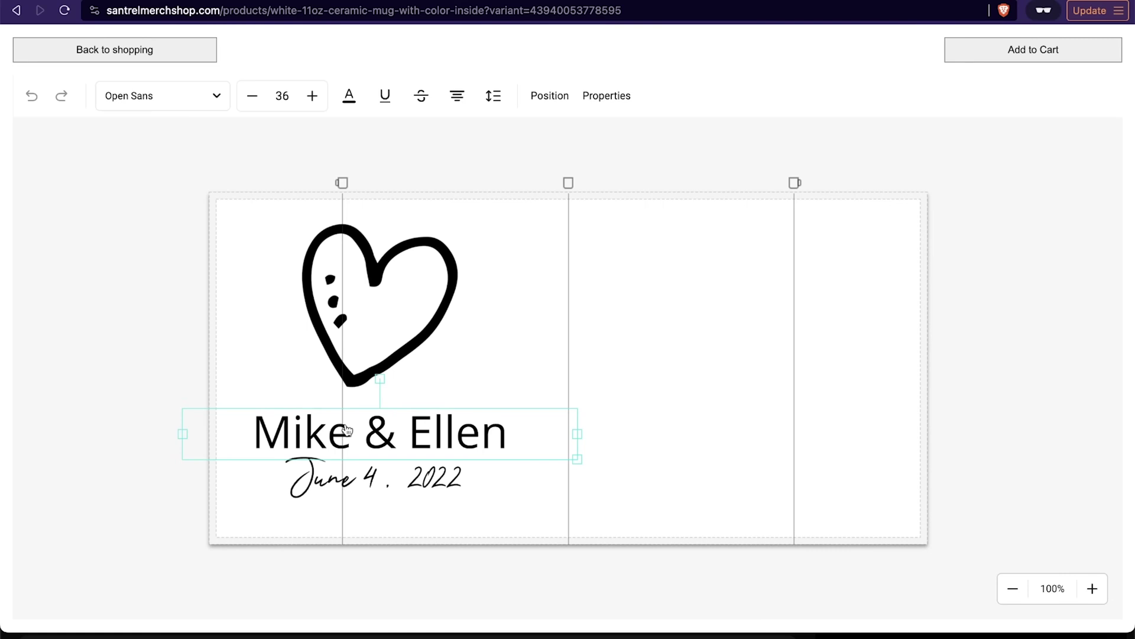
double_click(346, 425)
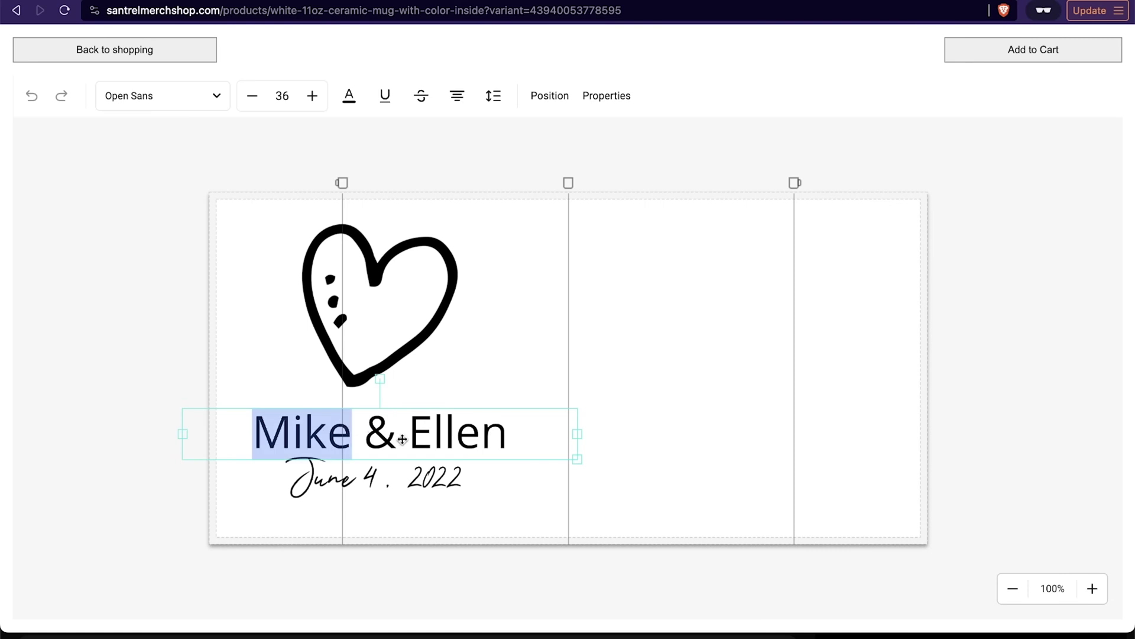
text(J)
text(oh)
key(BackSpace)
key(BackSpace)
text(ack)
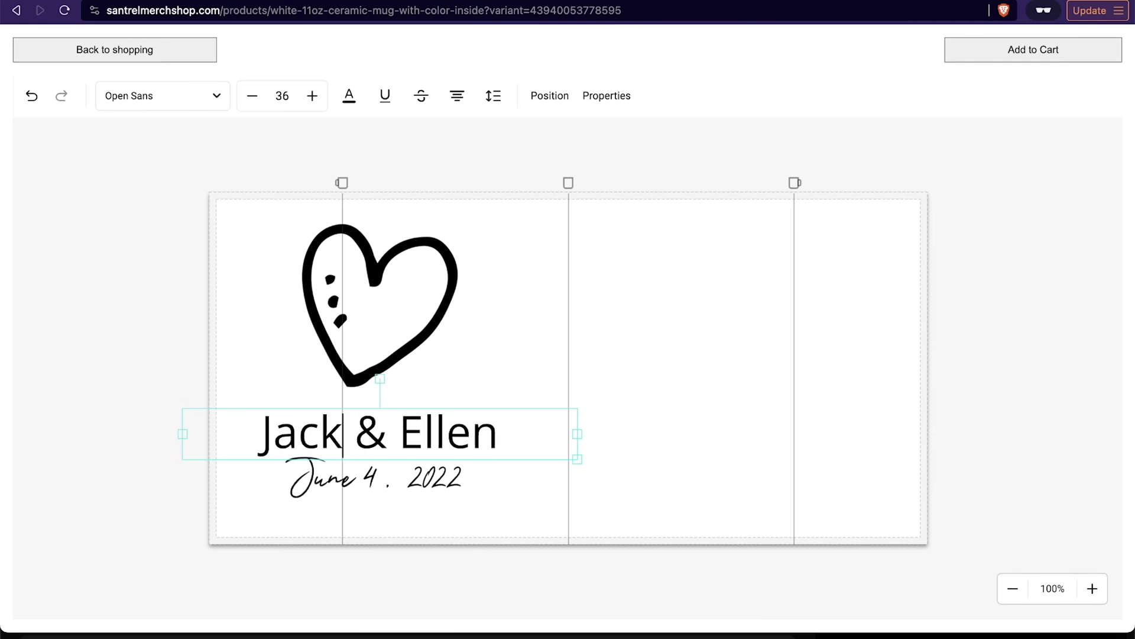
Step: Replace the second name in the mug's names line with the partner's new name
click(398, 427)
double_click(484, 427)
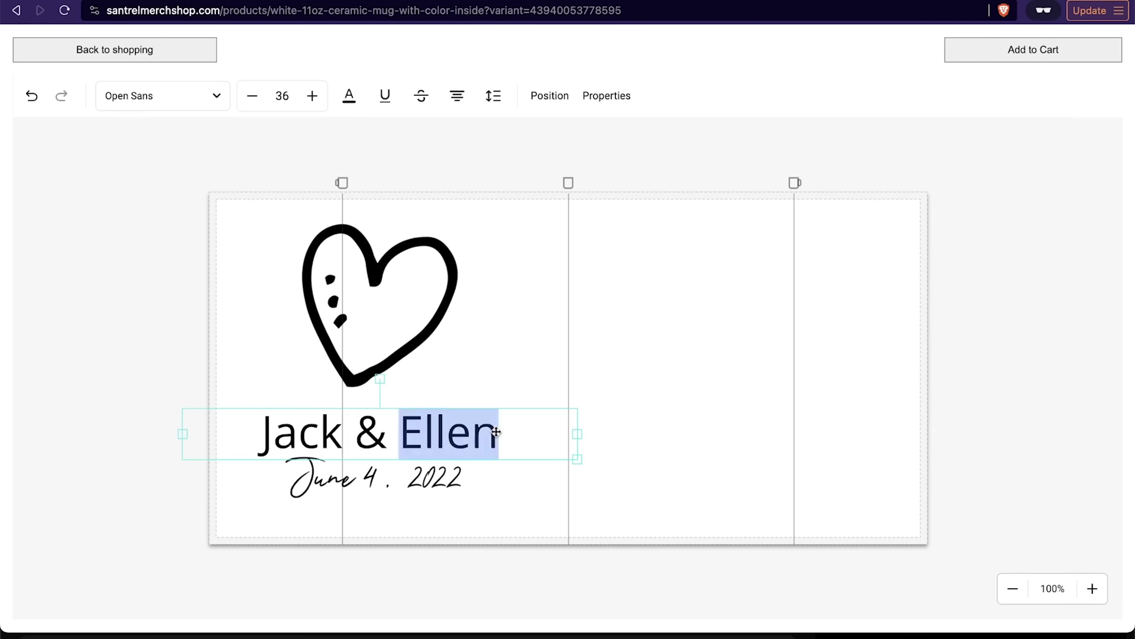
text(Diane)
Step: Change the year in the mug's date line to 2010
click(385, 473)
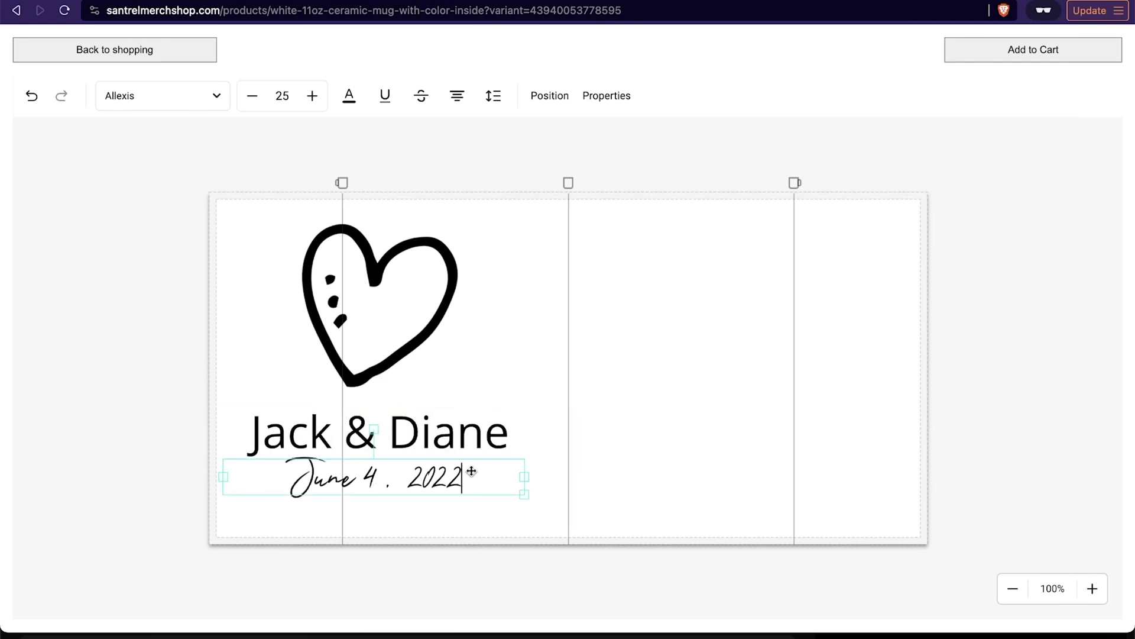
key(BackSpace)
key(BackSpace)
text(10)
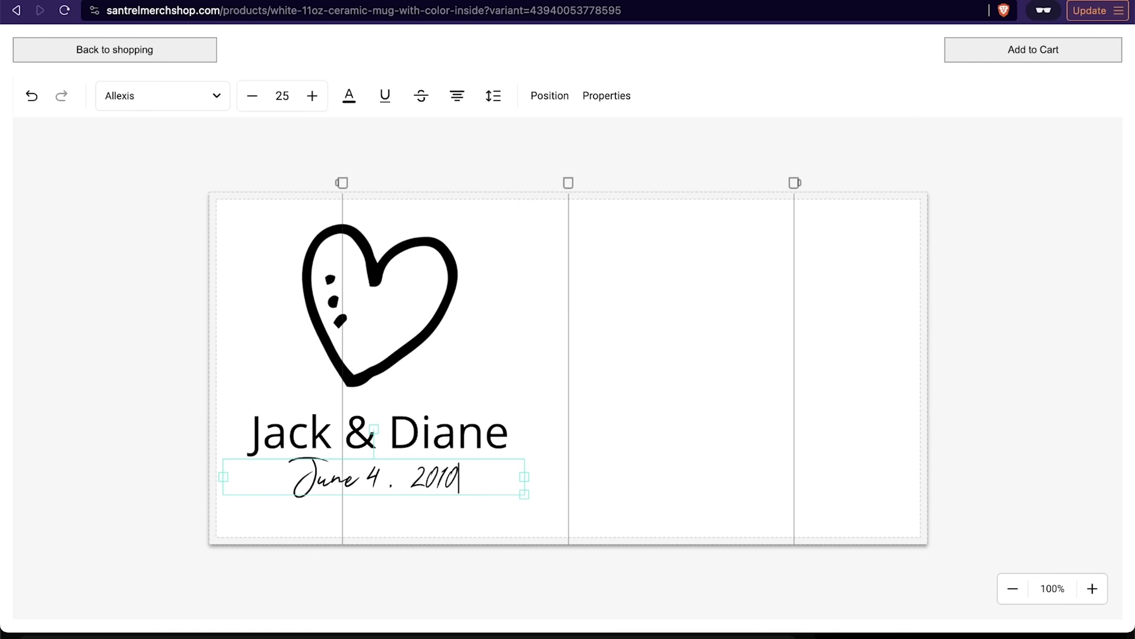
Step: Add the personalized mug to the cart, proceed to checkout and review the contact, delivery and payment sections
click(1042, 57)
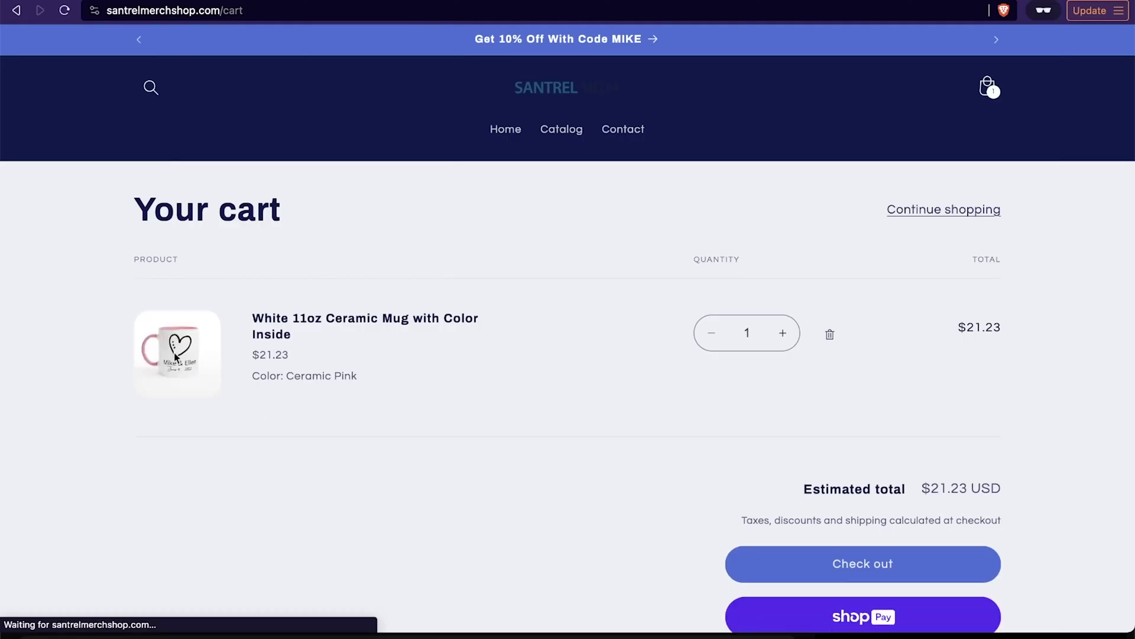
click(815, 570)
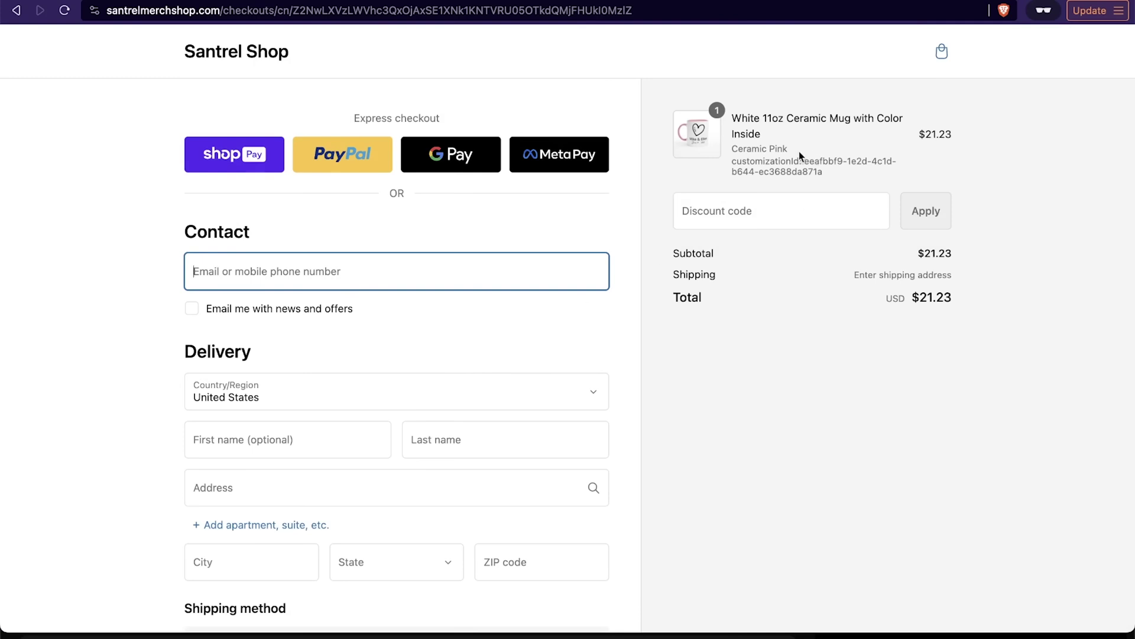
scroll(631, 514, down, 10)
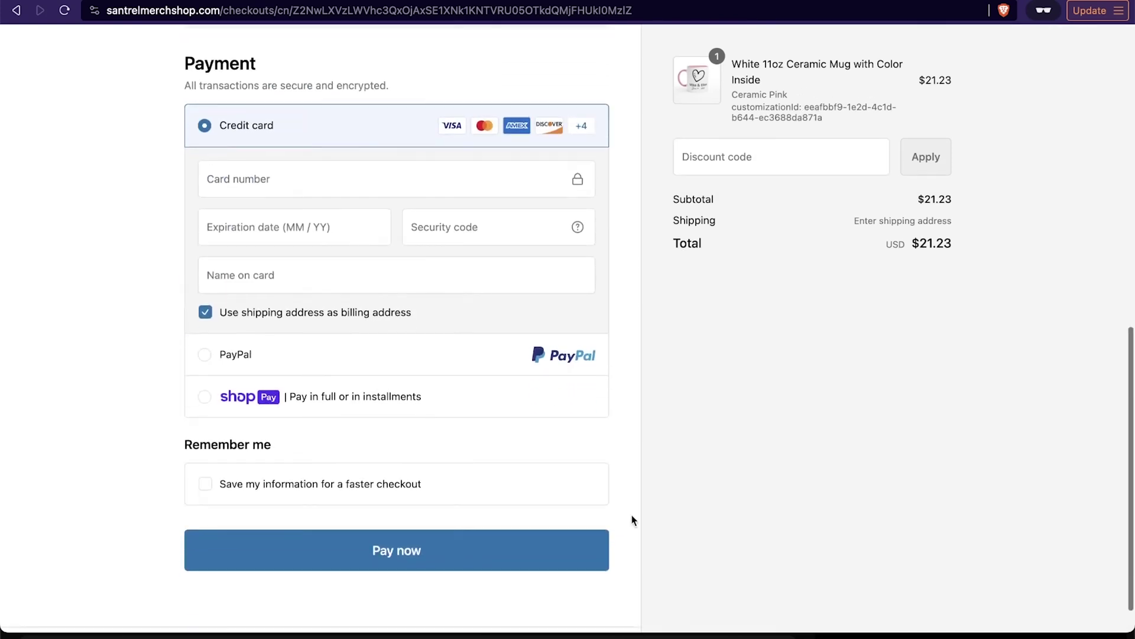
scroll(631, 514, up, 10)
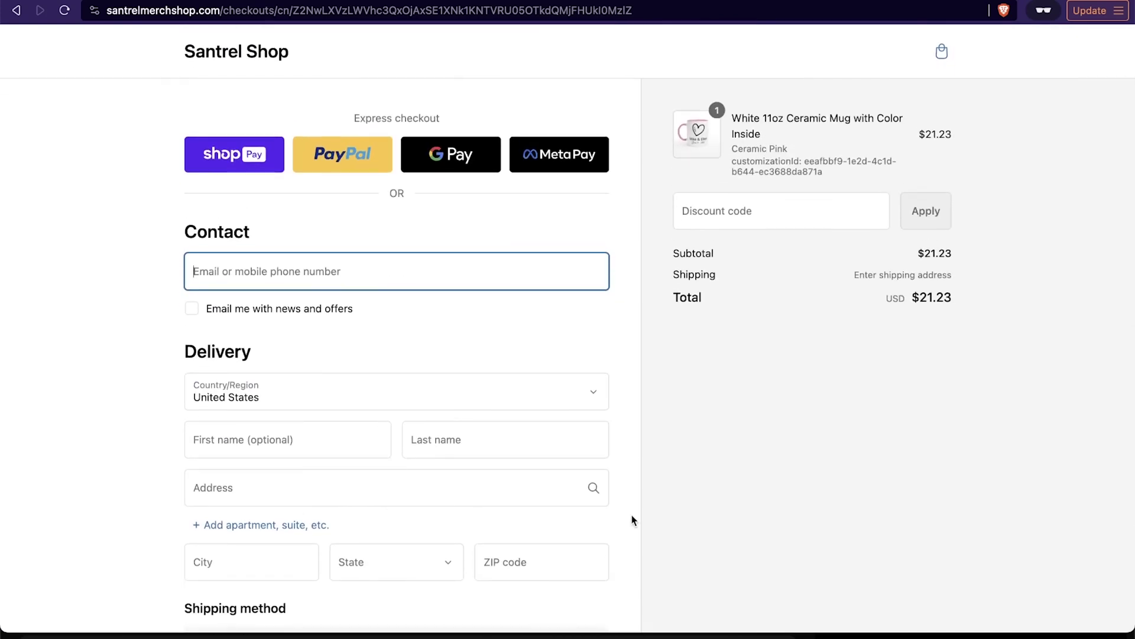
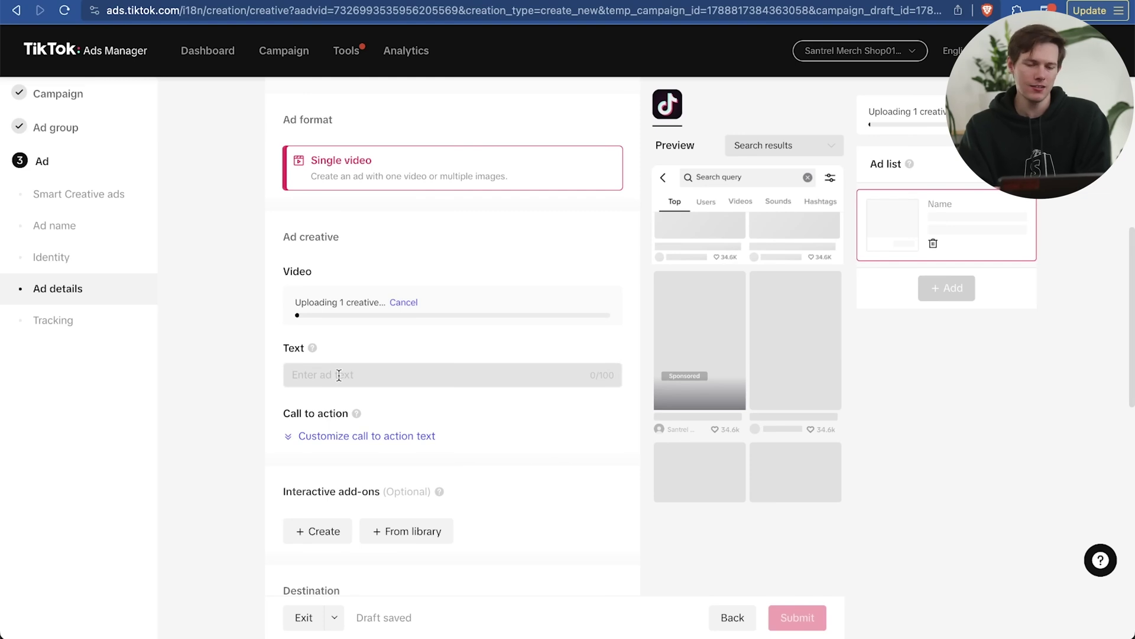
Step: Enter "Ever want a crispy chicken sandwich on a sunday?" as the ad text and expand the call-to-action settings
click(363, 378)
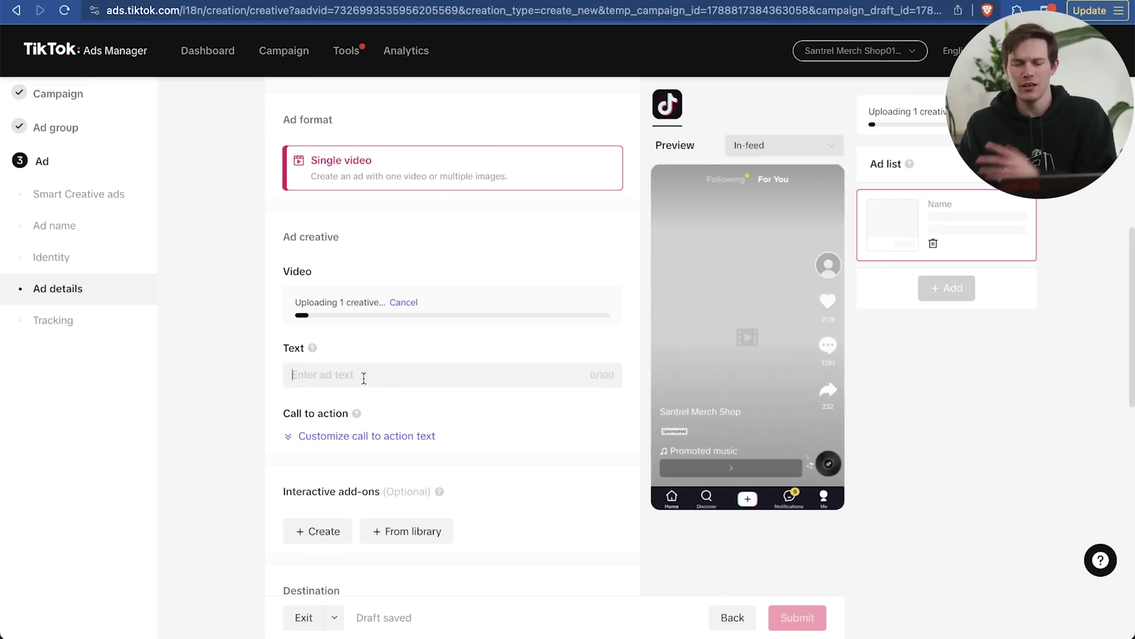
text(Ever want a )
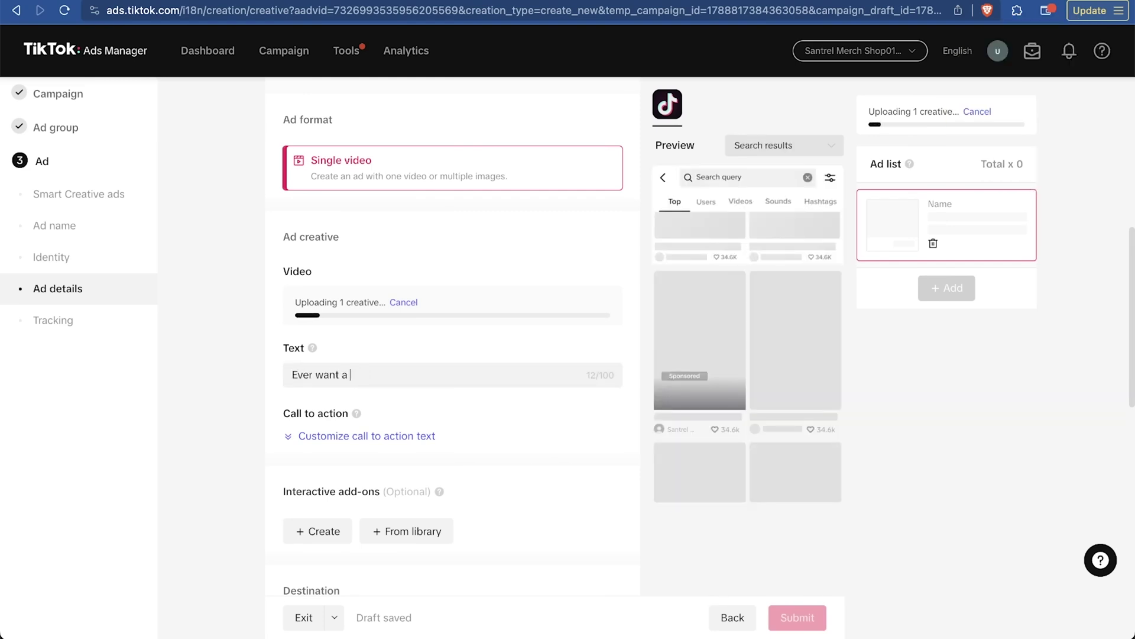
text(chic)
text(ick)
text(y chicken sandwich on a sund)
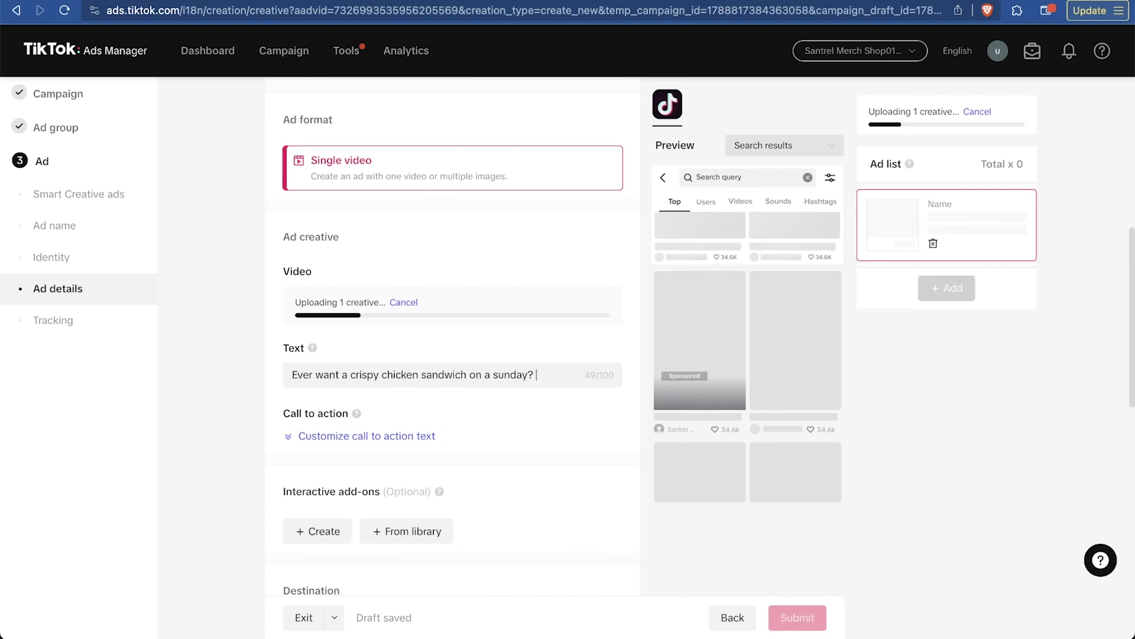
click(414, 436)
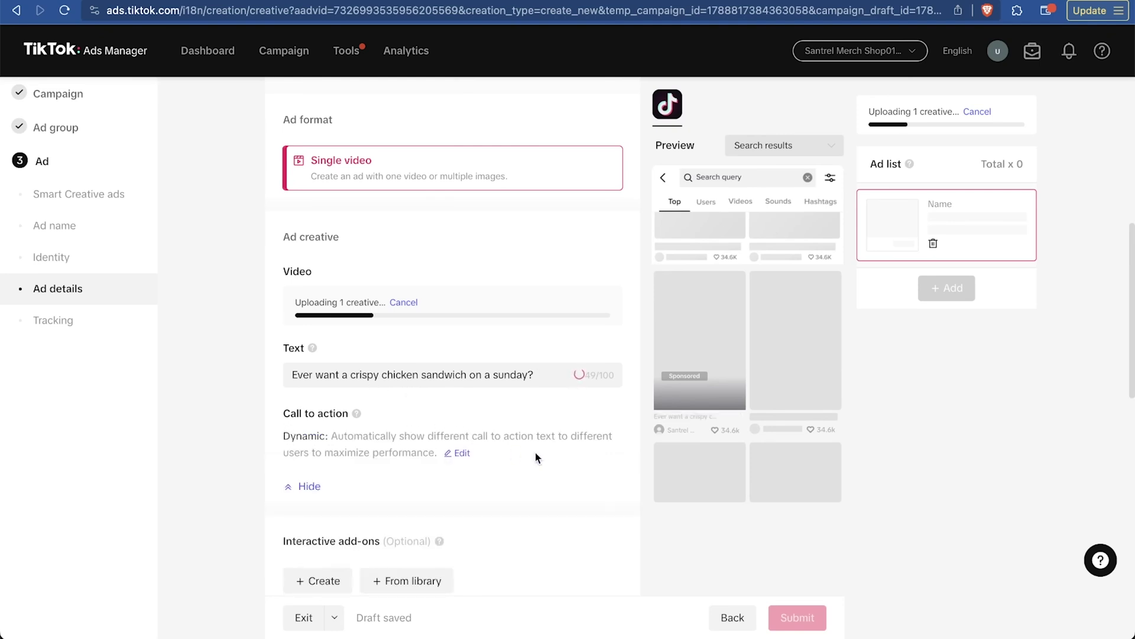
Step: Extend the ad text with "Buy the shirt" and try out different endings for that sentence
click(547, 381)
text(Buy the shirt)
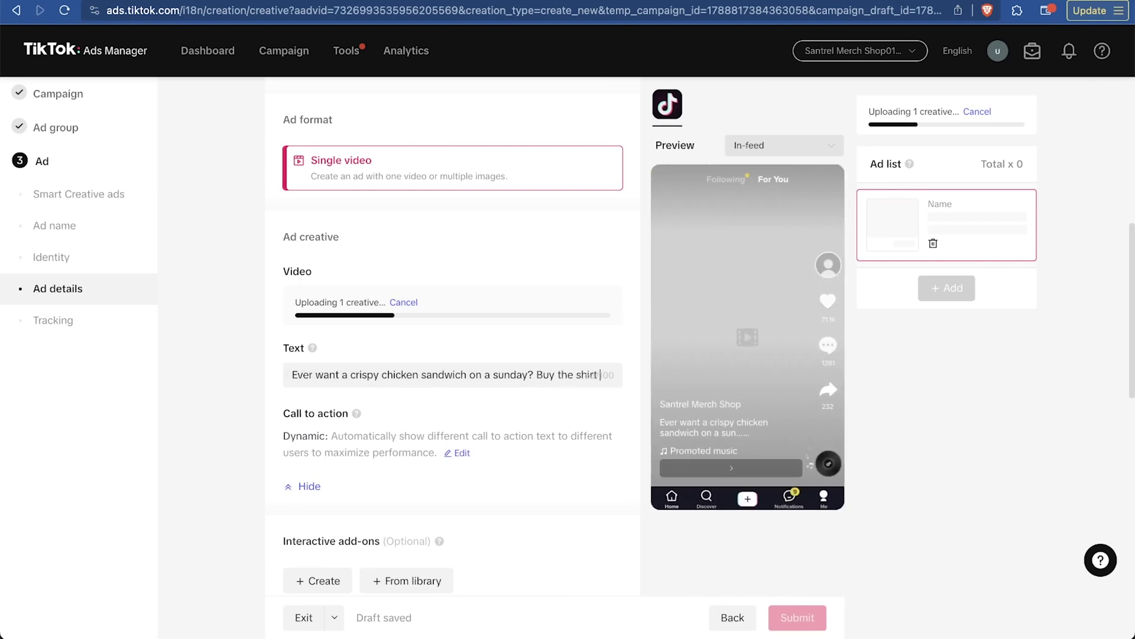
text( now)
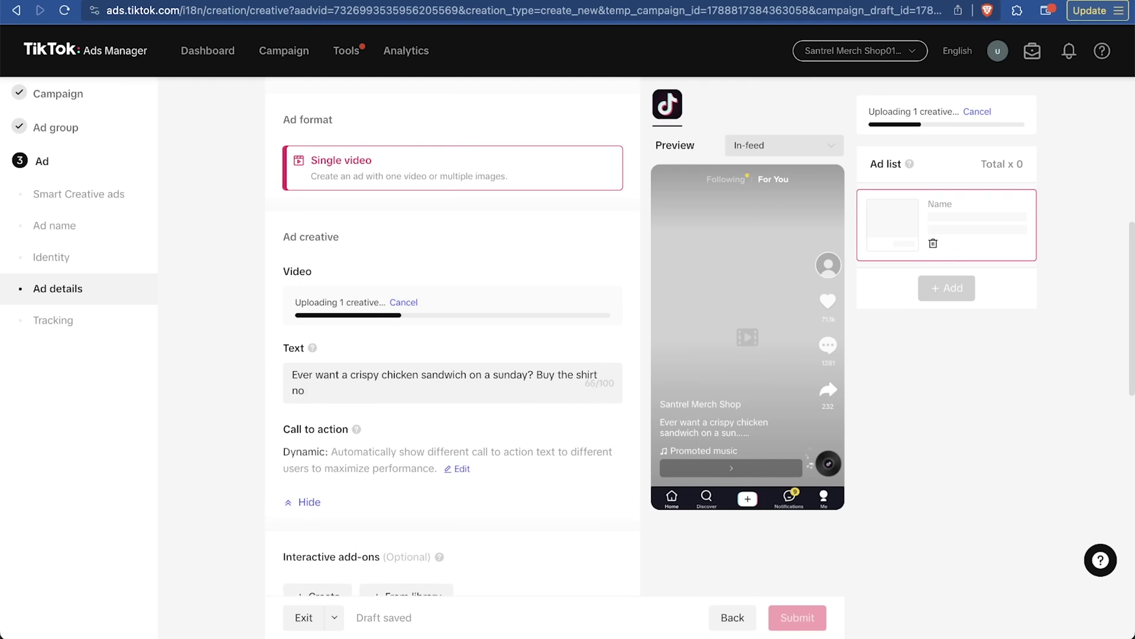
key(BackSpace)
key(BackSpace)
key(BackSpace)
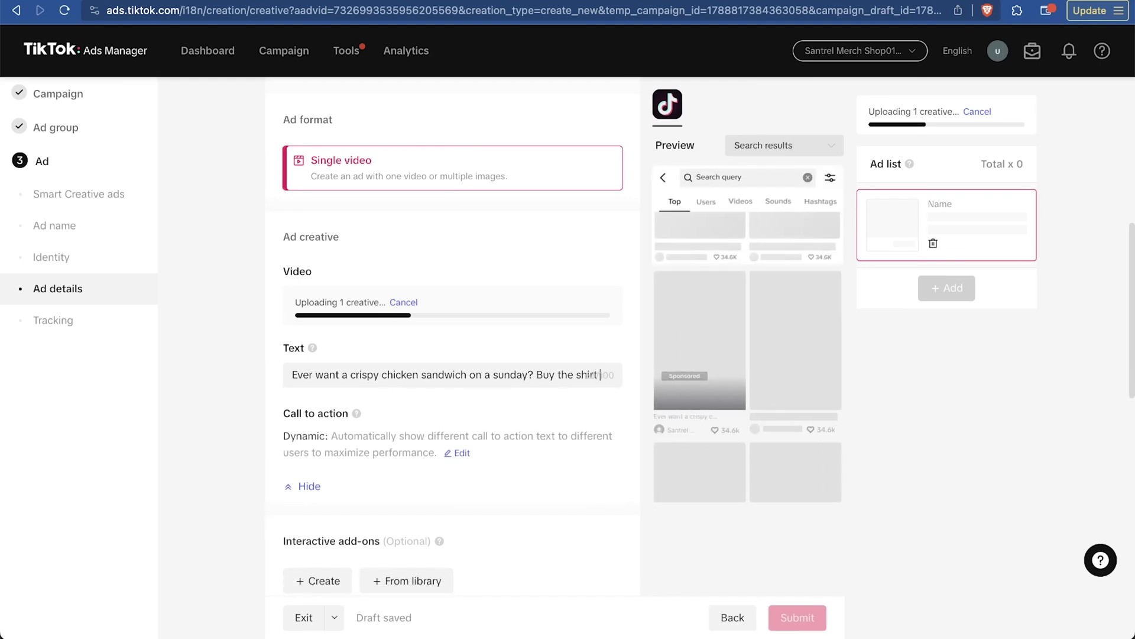
text(to )
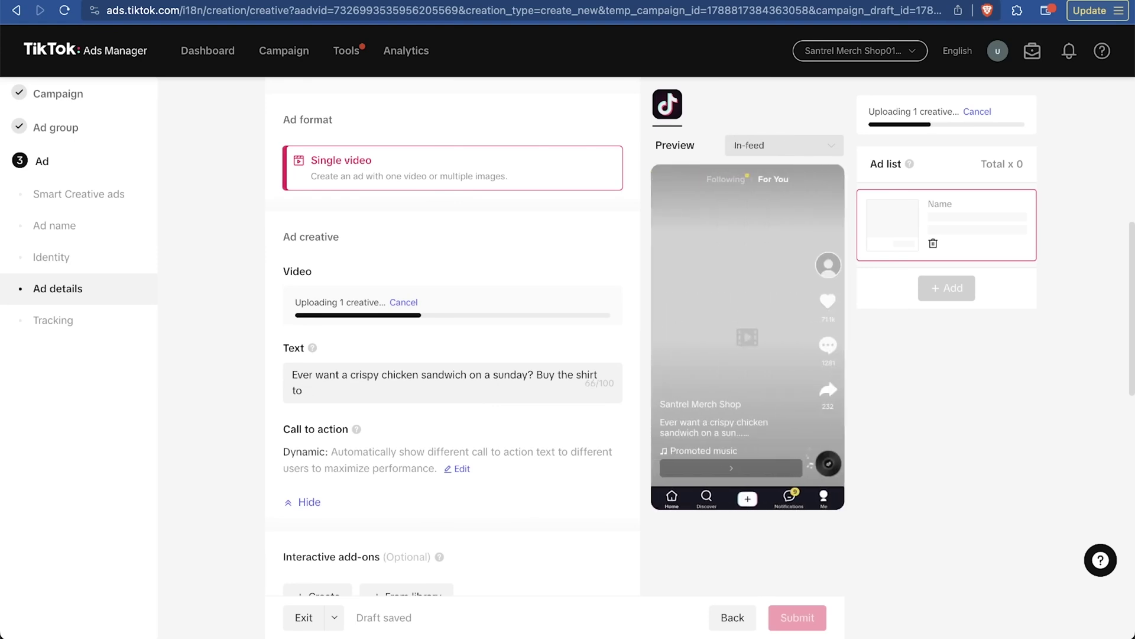
text(take a)
key(BackSpace)
key(BackSpace)
key(BackSpace)
key(BackSpace)
key(BackSpace)
key(BackSpace)
key(BackSpace)
key(BackSpace)
key(BackSpace)
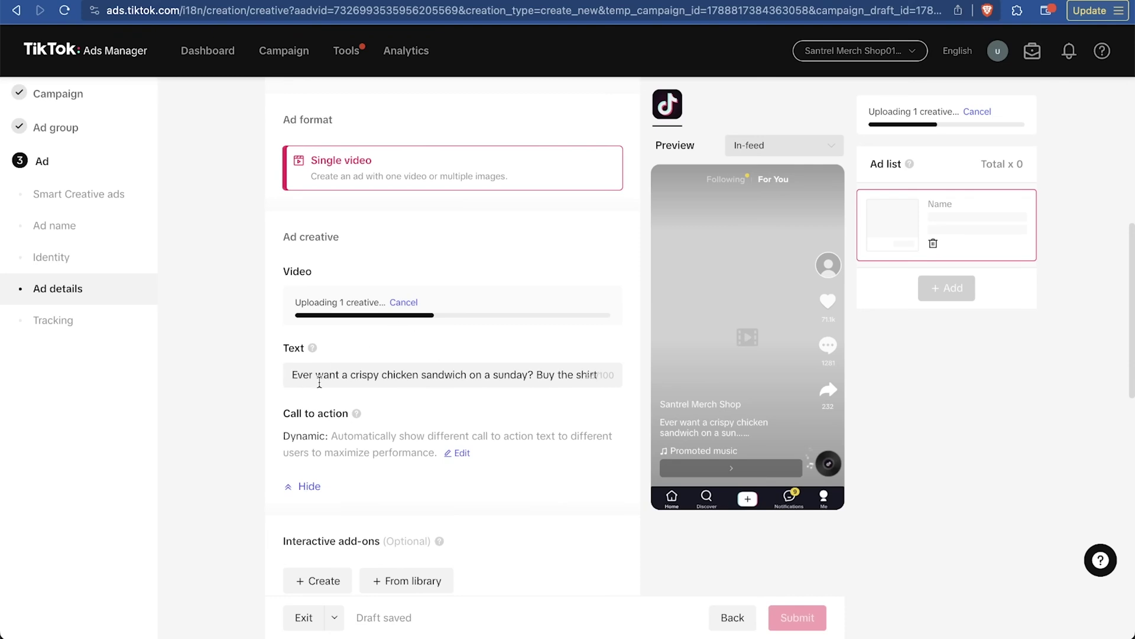
Step: Try replacing the whole ad text with a question beginning "Why do I always want"
triple_click(349, 373)
text(Why do I alwa)
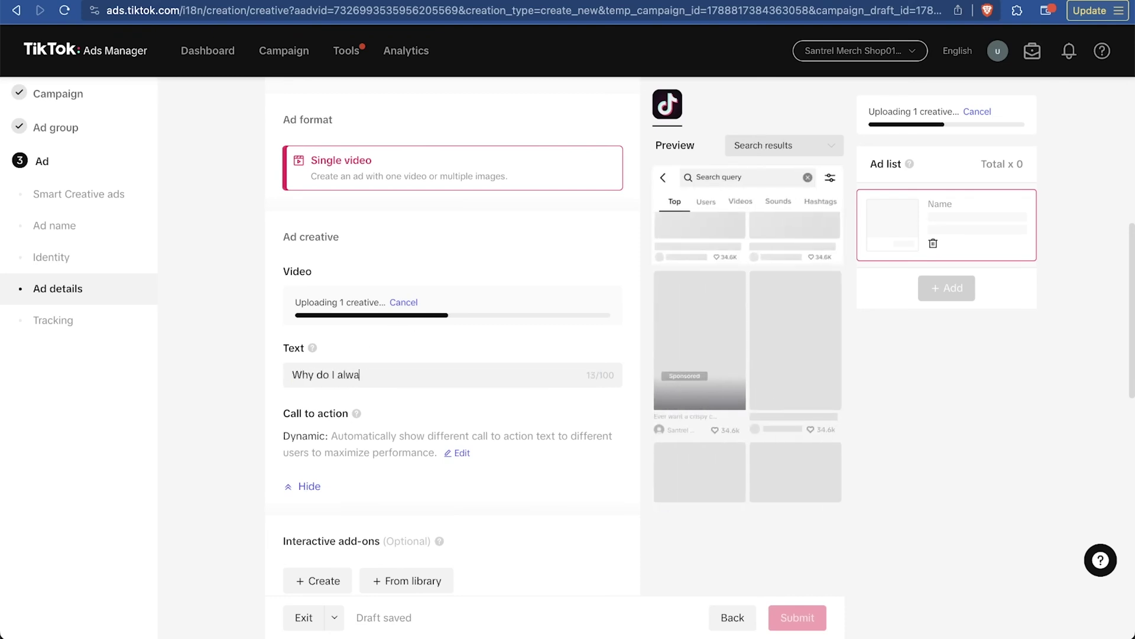
text(ys watn)
key(BackSpace)
key(BackSpace)
text(nt chi)
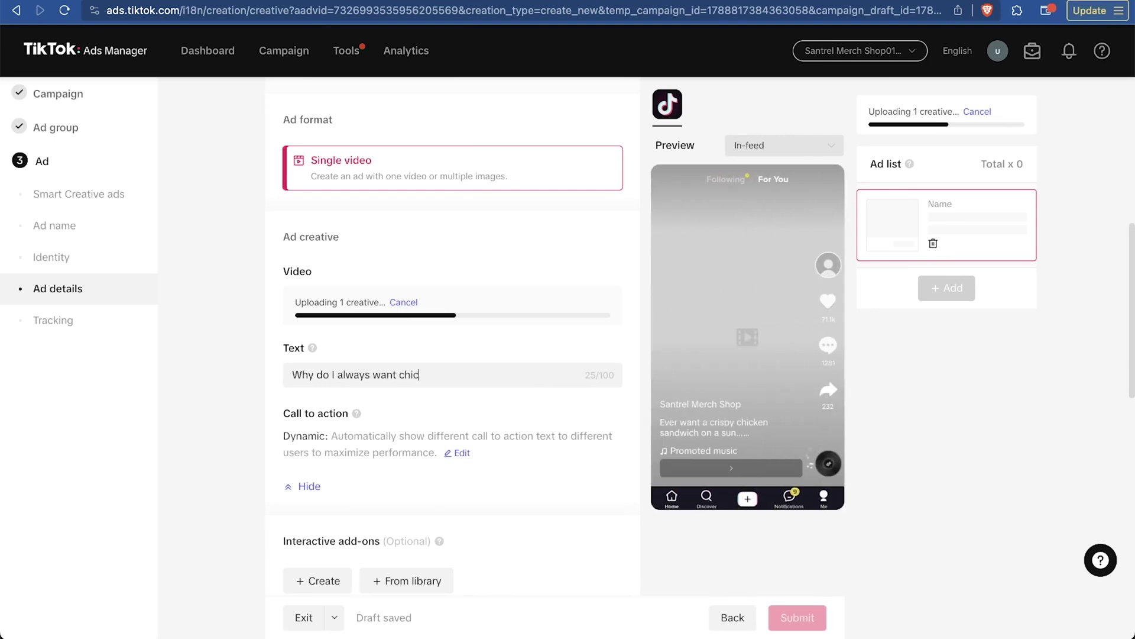
text( crisp)
Step: Replace the ad text with "Why do I only want crispy chicken on sunday?"
key(super+a)
text(W)
text(cri)
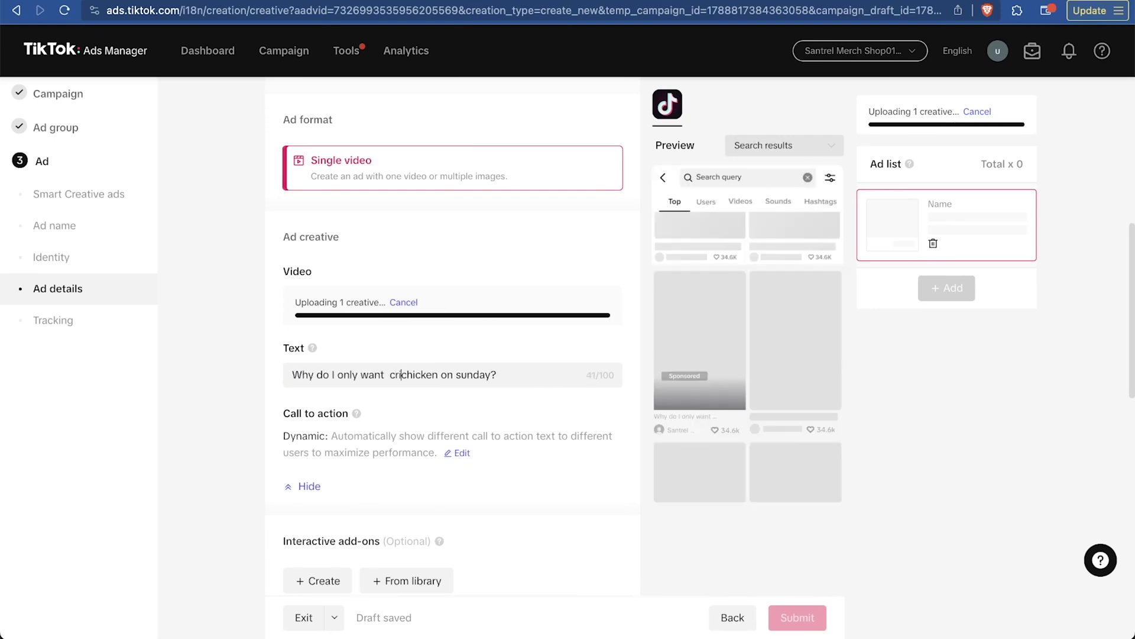
key(BackSpace)
key(BackSpace)
key(BackSpace)
text(c)
key(BackSpace)
text(crispy)
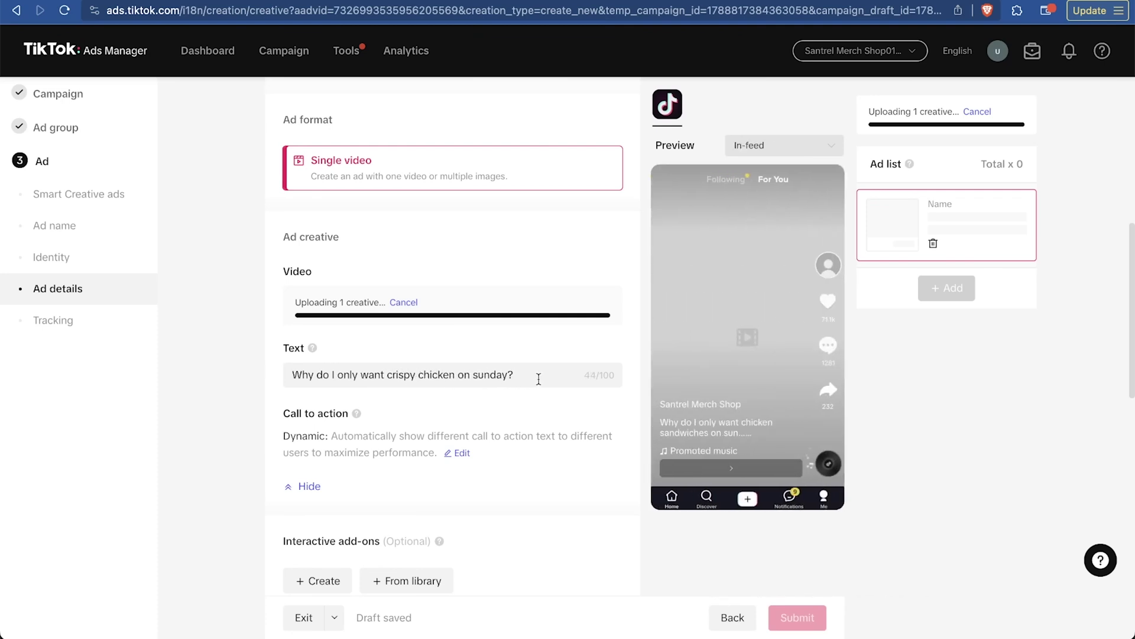
click(544, 429)
click(676, 337)
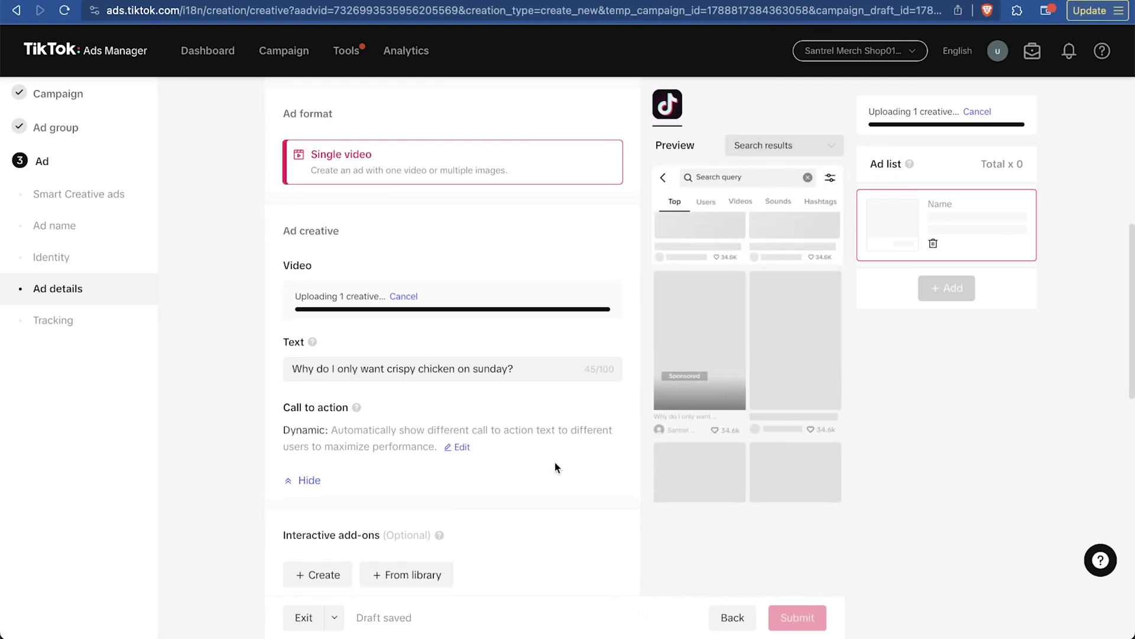
Step: Open the creation panel for interactive add-ons and close it without adding one
scroll(554, 462, down, 5)
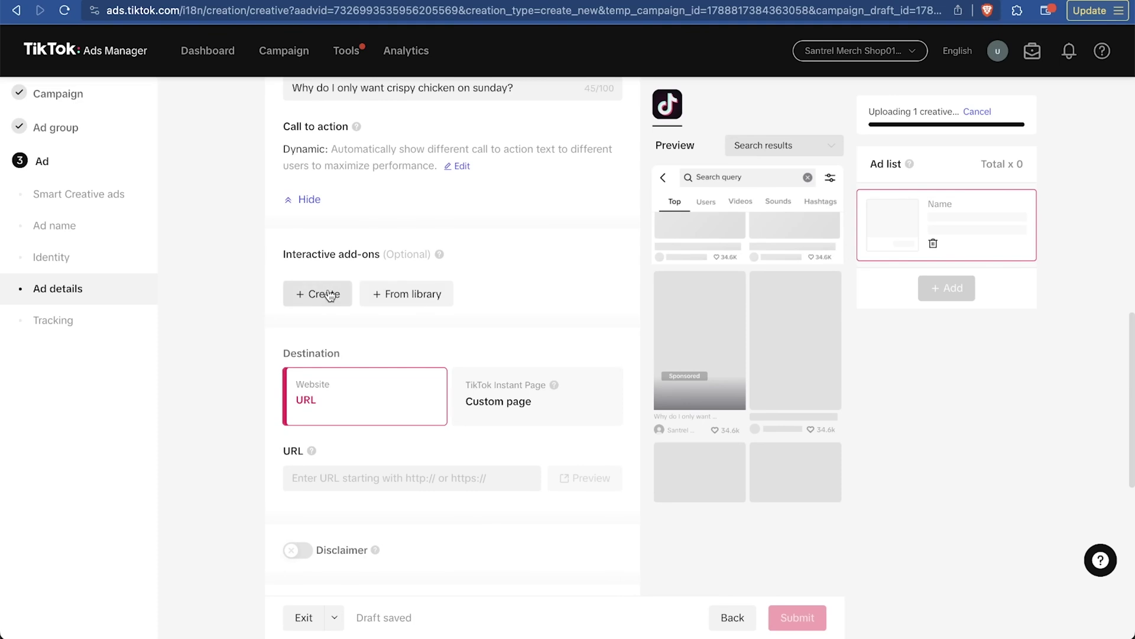
click(325, 294)
click(389, 90)
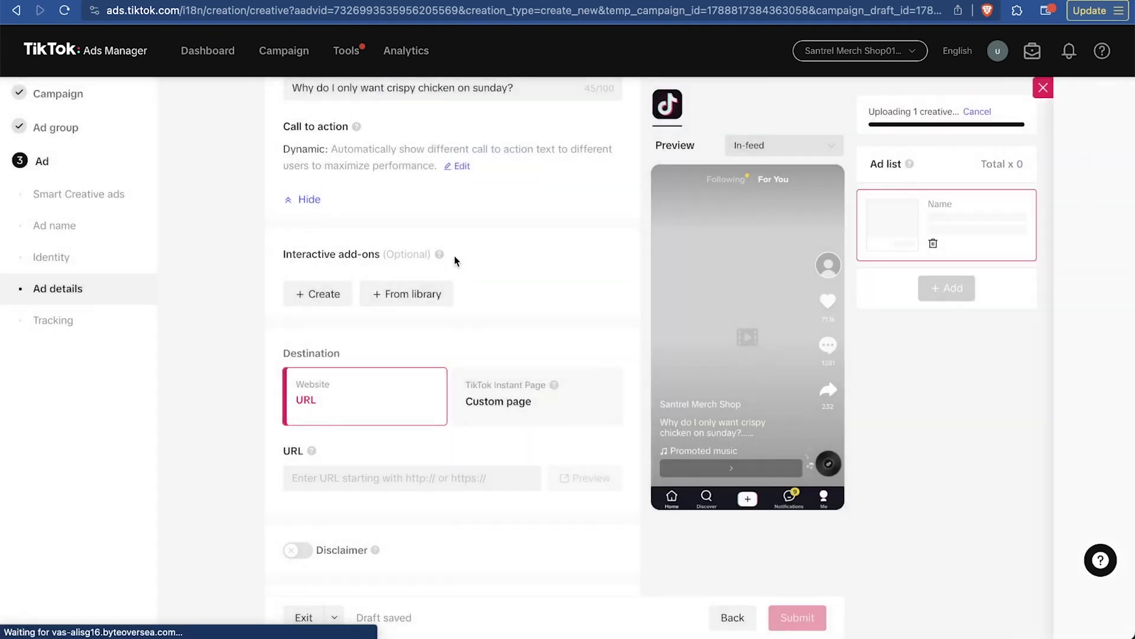
Step: Try the TikTok Instant Page custom page as the ad's destination and return to the website URL option
scroll(554, 364, down, 3)
click(406, 305)
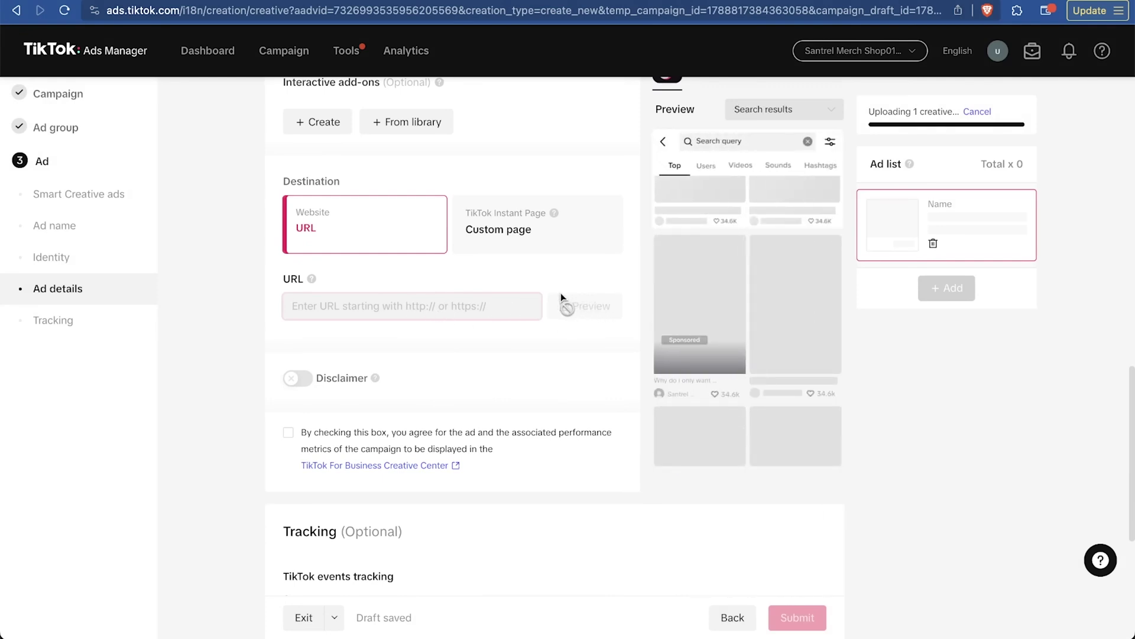
click(591, 304)
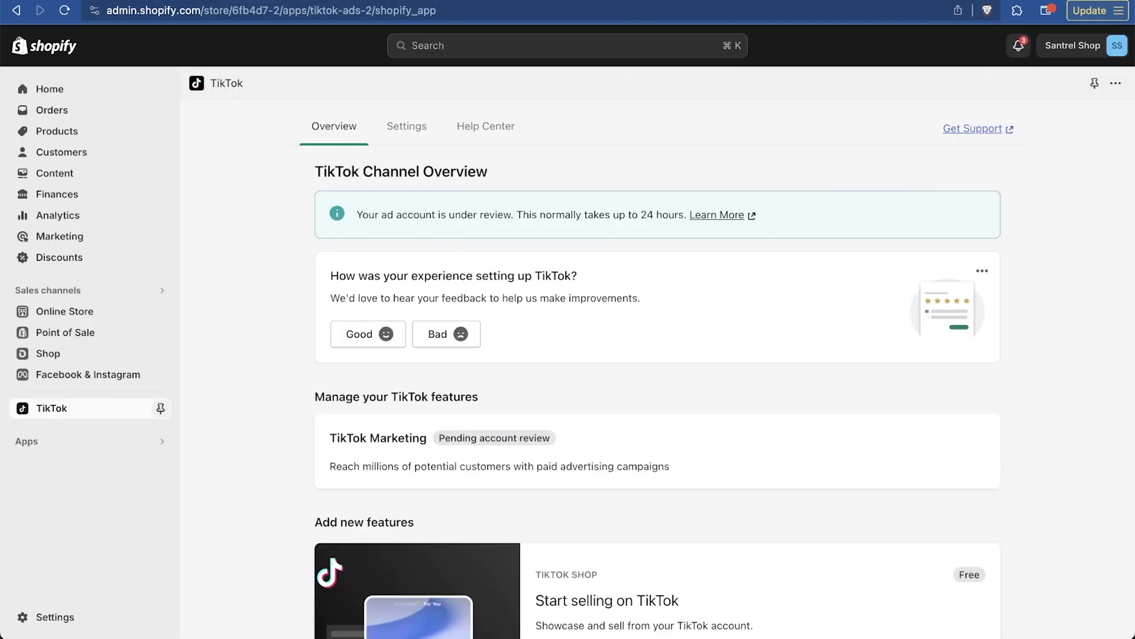
click(88, 374)
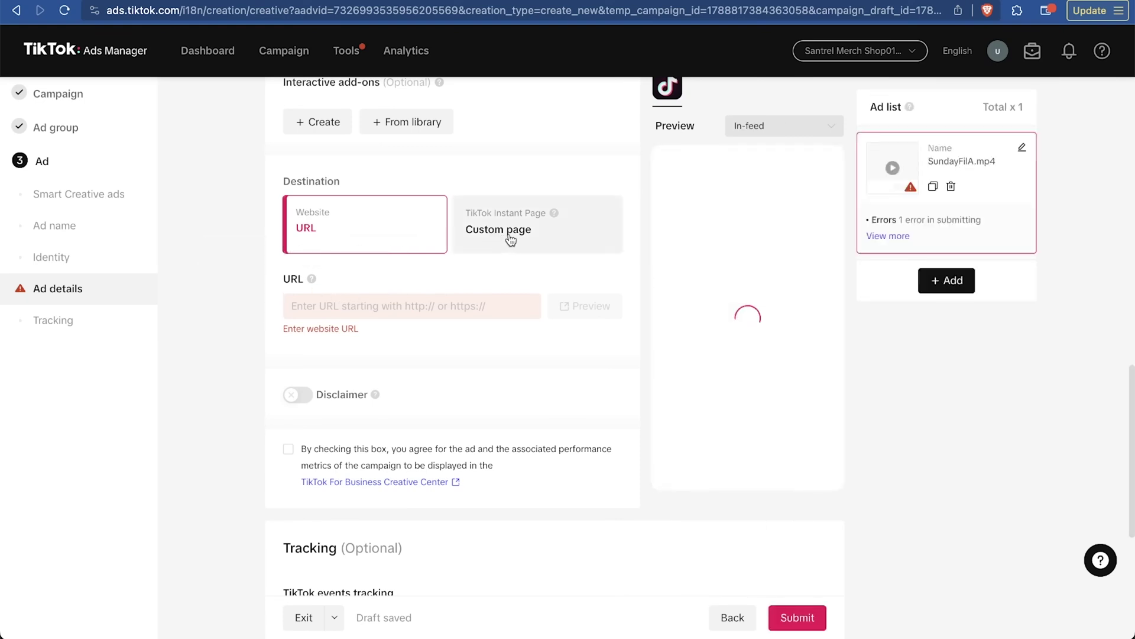
click(504, 239)
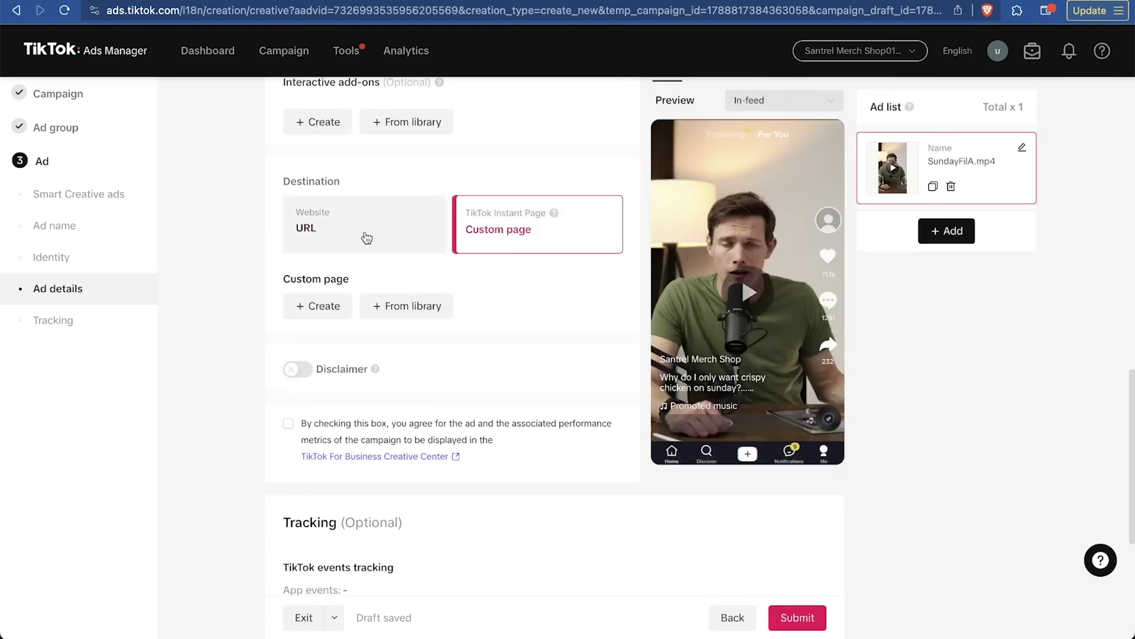
click(364, 235)
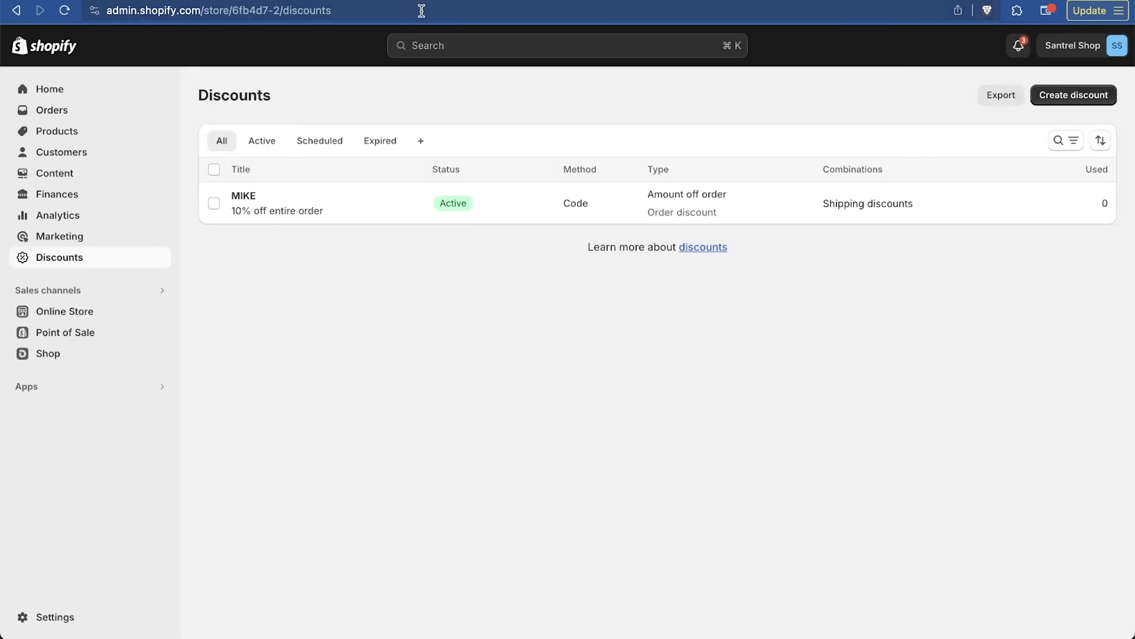
Step: Open the santrelmerchshop.com storefront in a new browser tab
key(super+t)
text(santlr)
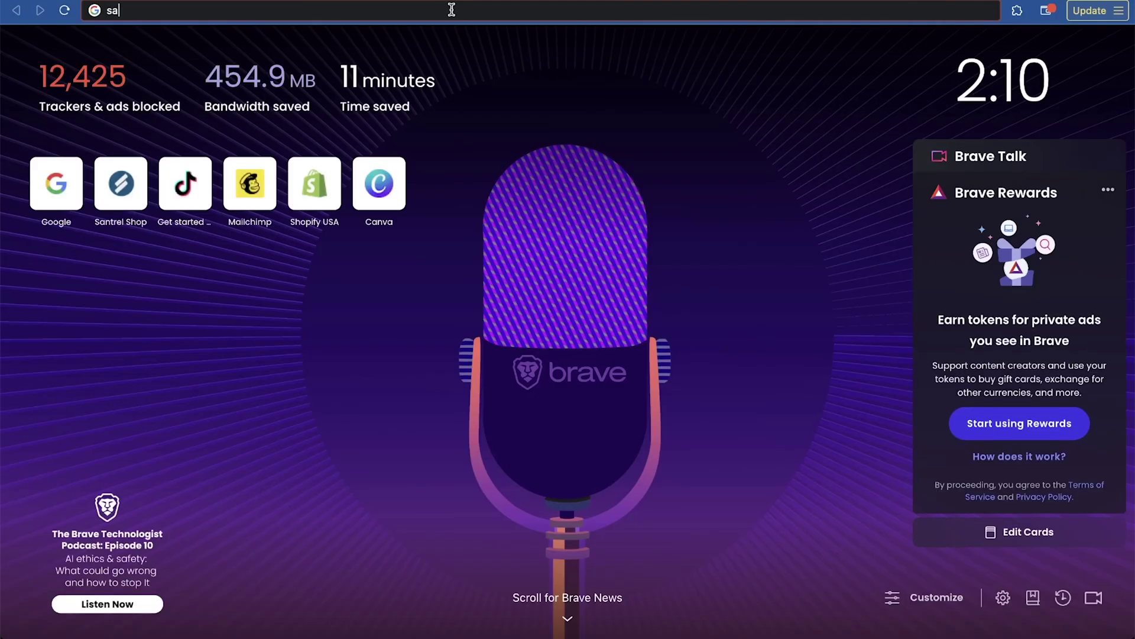
key(BackSpace)
key(BackSpace)
text(relmerc)
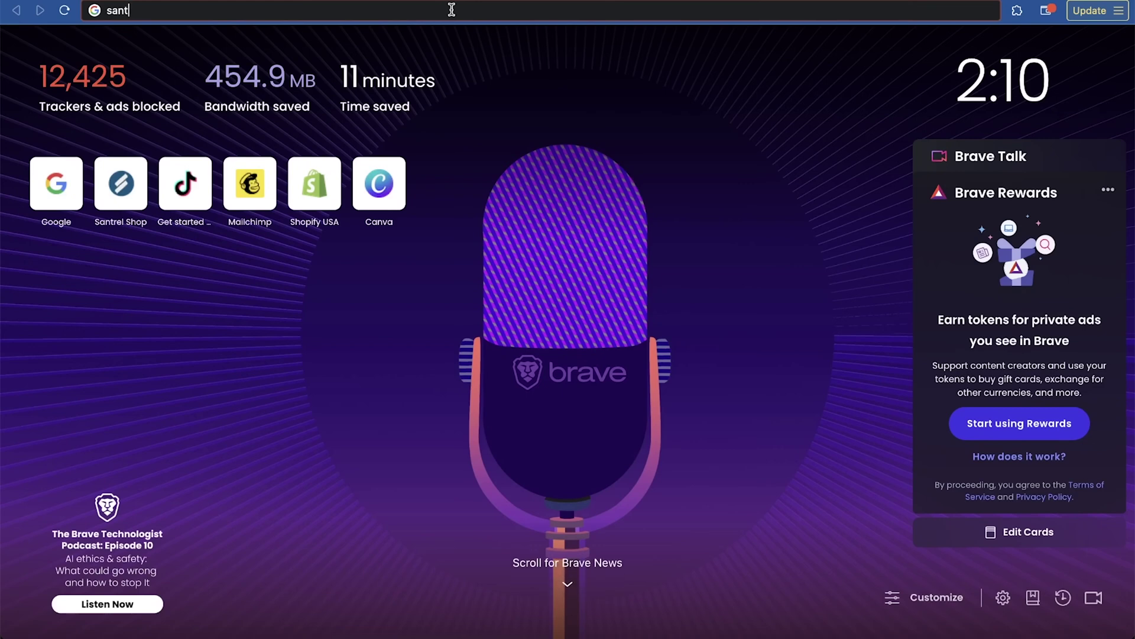
text(hshop.com)
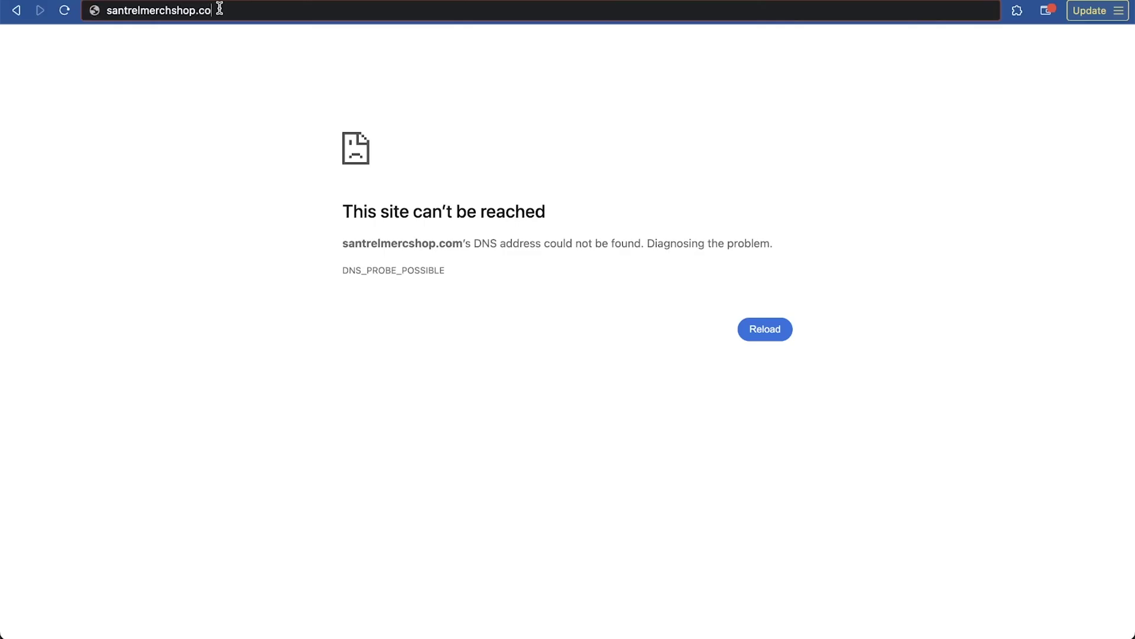
key(Return)
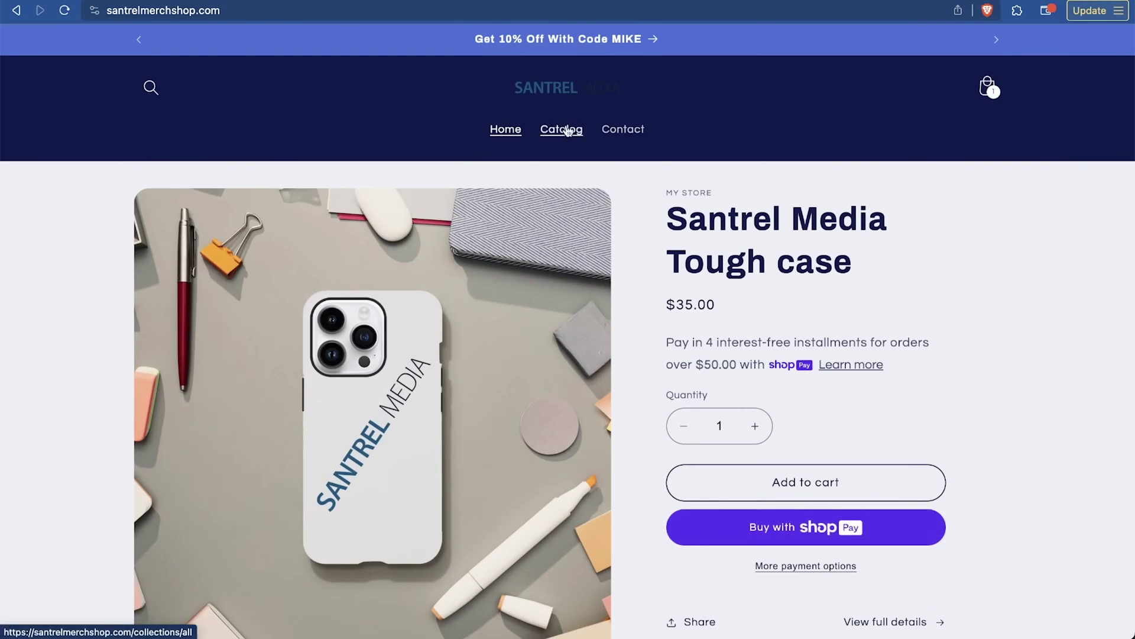
Step: Browse the store's catalog and open the Sunday Fil-A Heavyweight Unisex Crewneck T-shirt product page
scroll(793, 201, down, 10)
scroll(793, 201, up, 5)
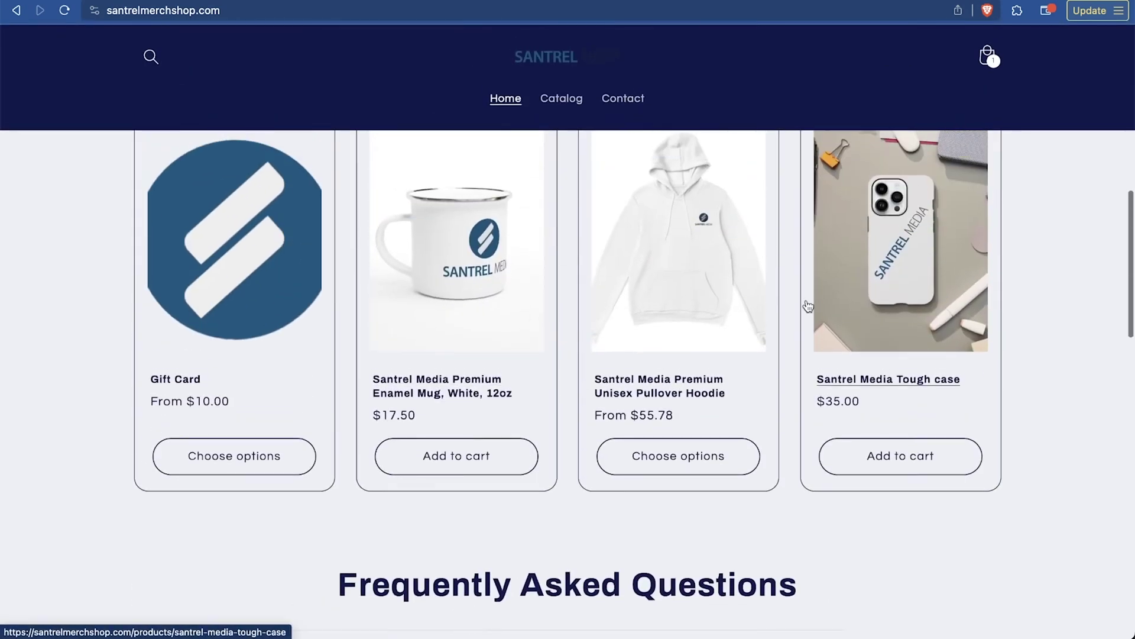
click(806, 304)
click(554, 144)
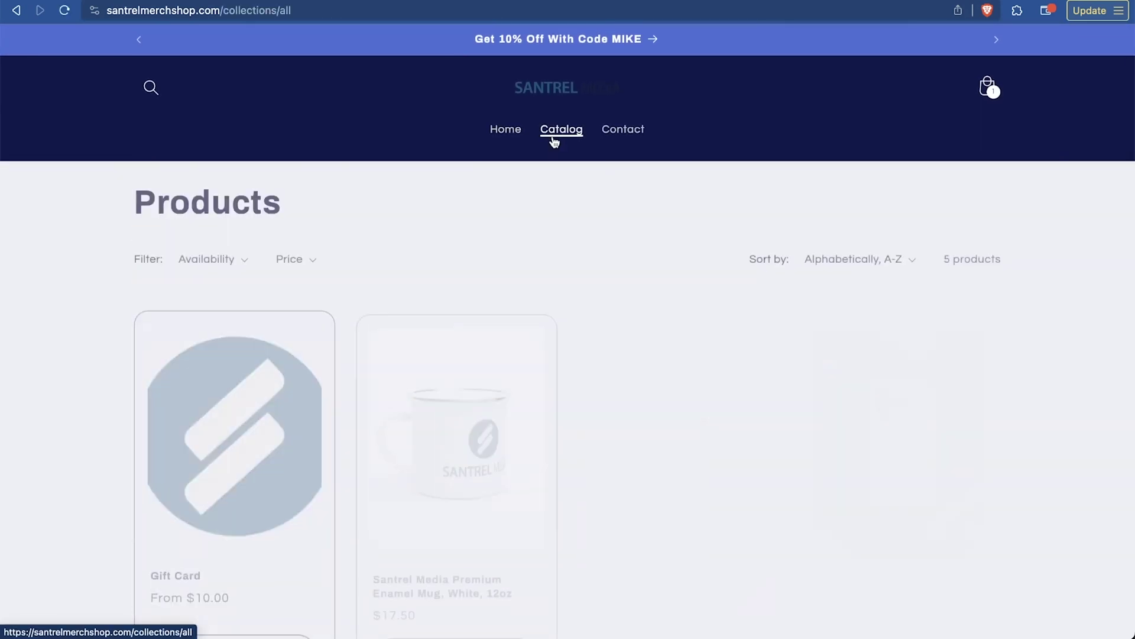
scroll(632, 358, down, 6)
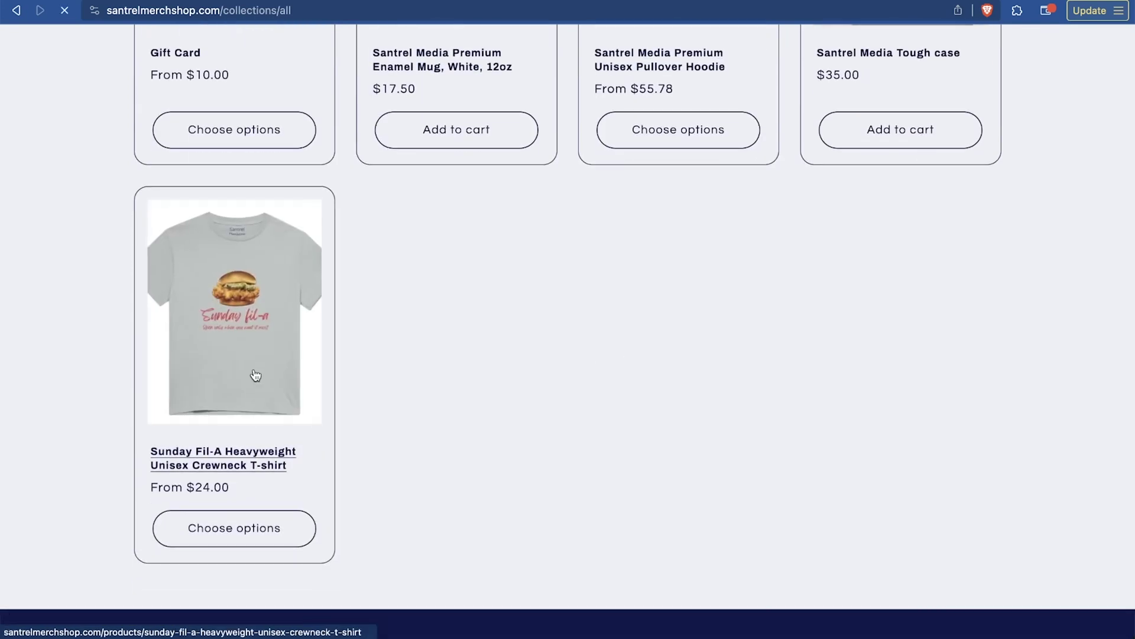
click(254, 375)
Step: Copy the T-shirt page's address and paste it as the ad's destination URL in TikTok Ads Manager
click(381, 9)
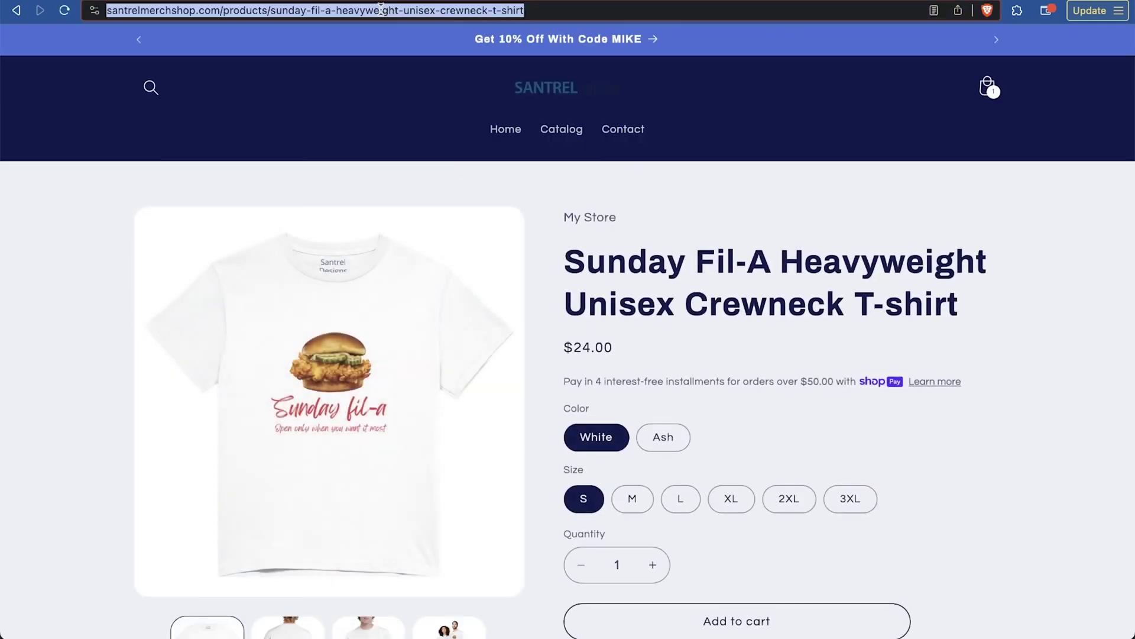
key(super+c)
key(ctrl+Tab)
click(436, 305)
key(super+v)
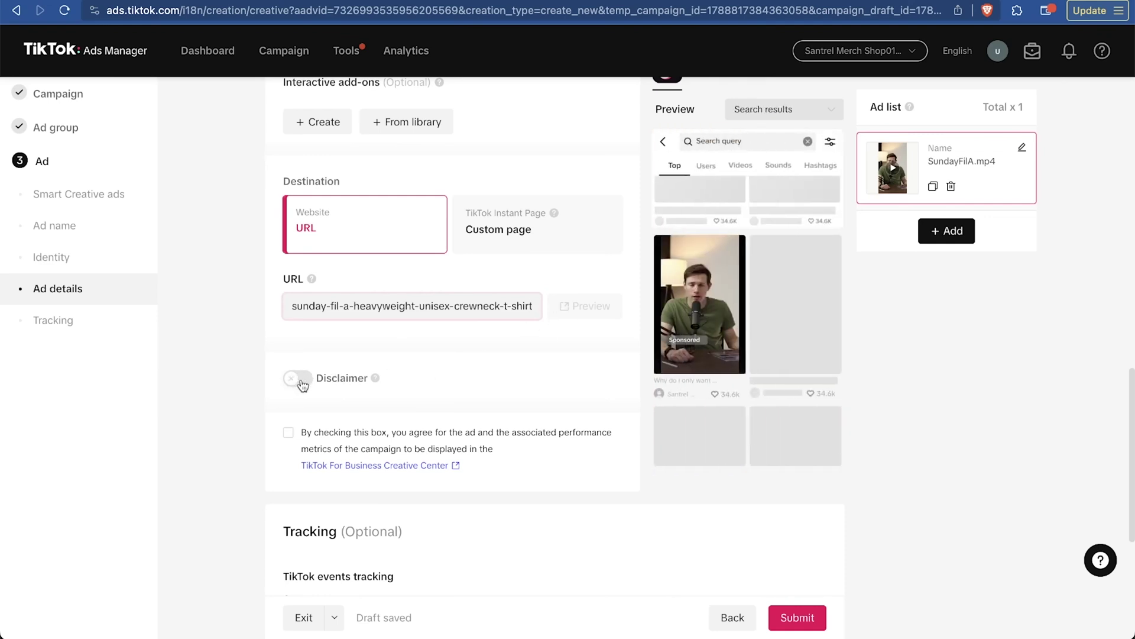
Step: Agree to display the ad in the TikTok For Business Creative Center, preview the destination page and close the preview
click(288, 433)
click(609, 310)
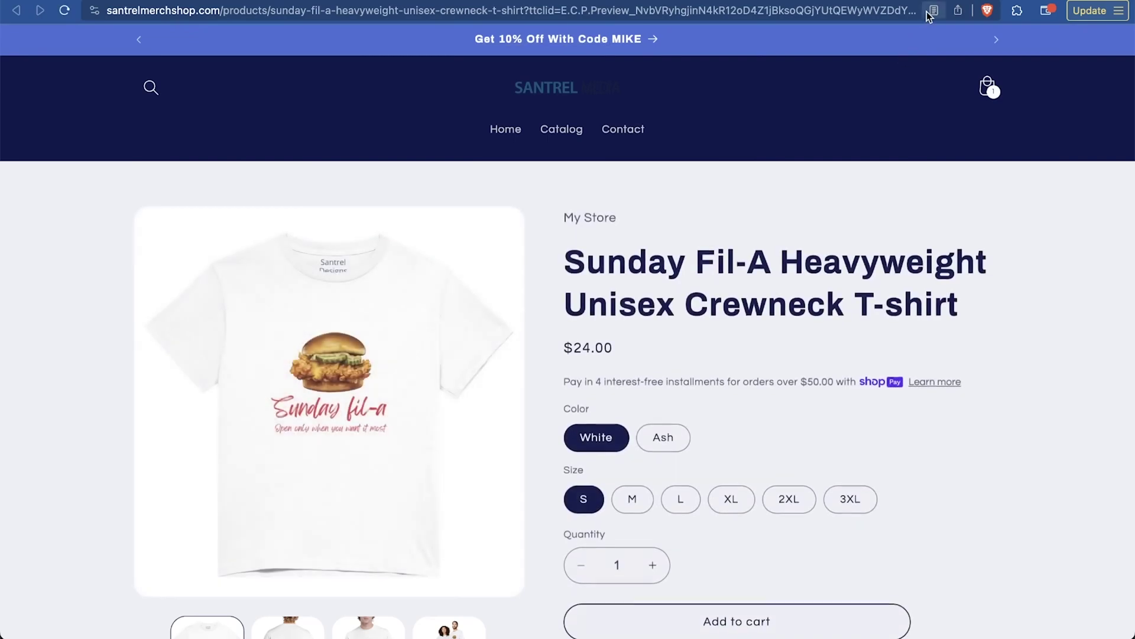
key(super+w)
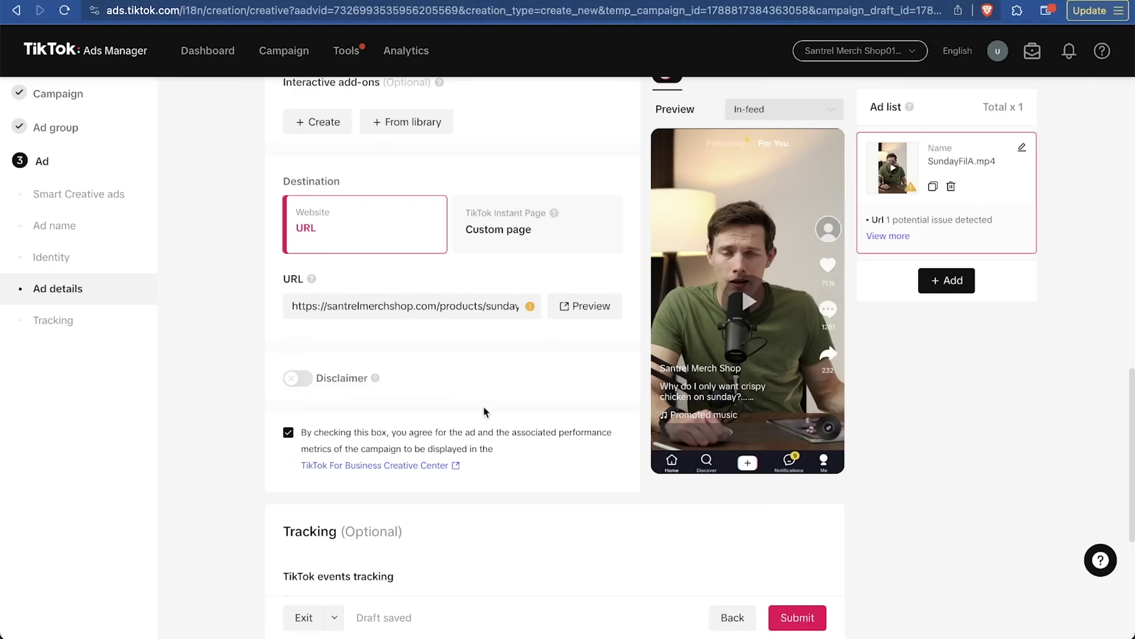
Step: Submit the Sunday Fil-A video ad and confirm the submission without resolving the flagged URL issue
scroll(483, 408, down, 5)
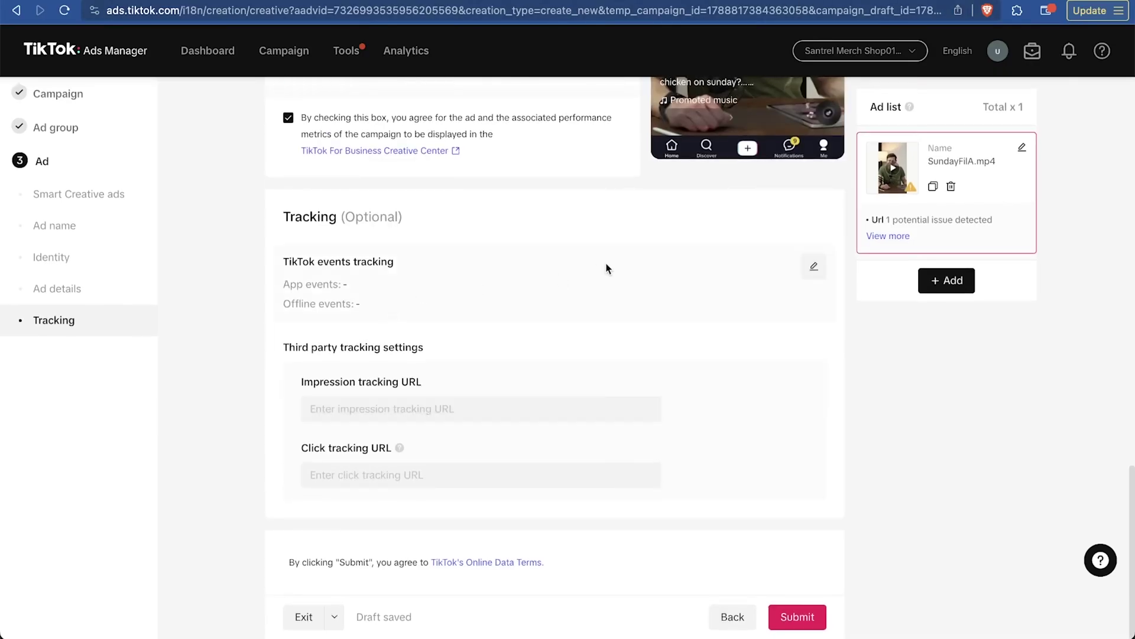
click(809, 619)
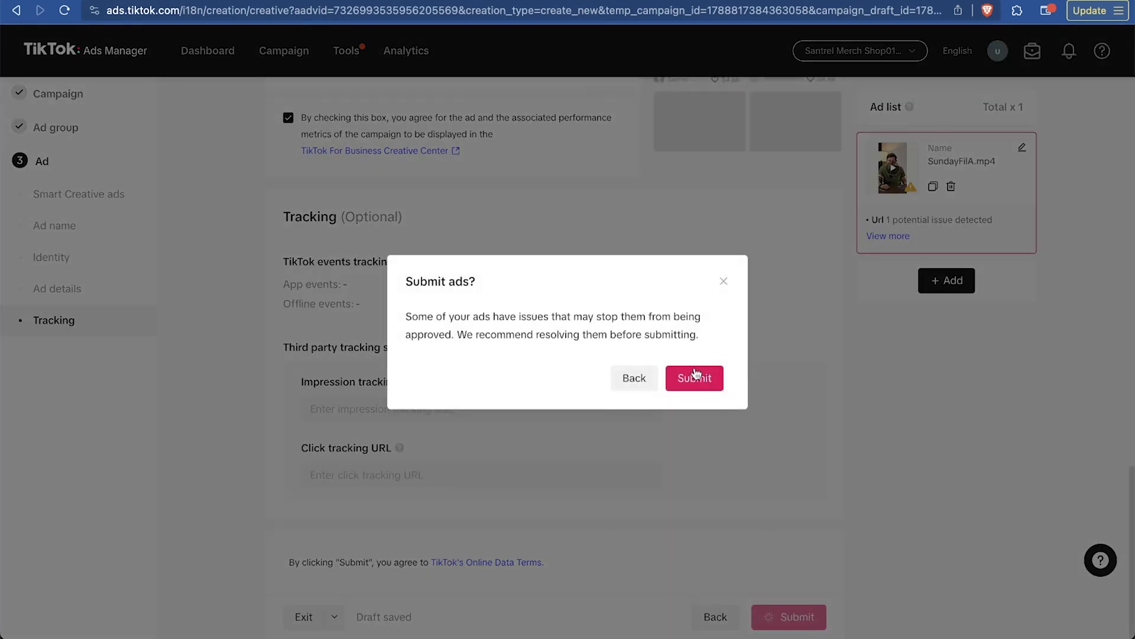
click(699, 377)
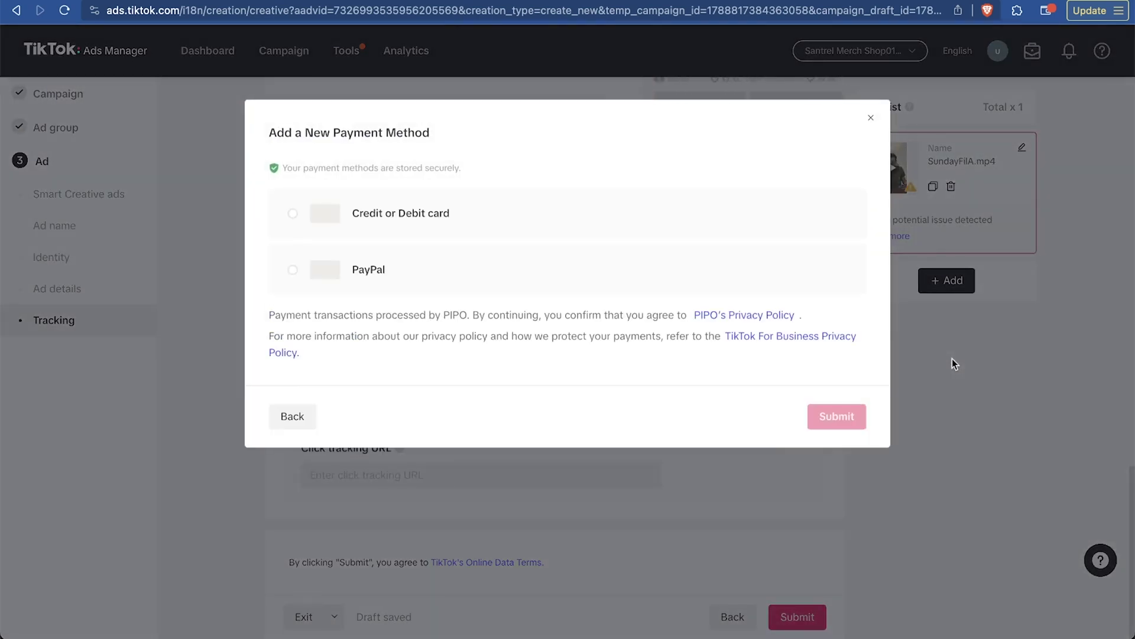
Step: Add a credit or debit card as the ad account's payment method, fill in the card details, and allow browser pop-ups for payment
click(293, 214)
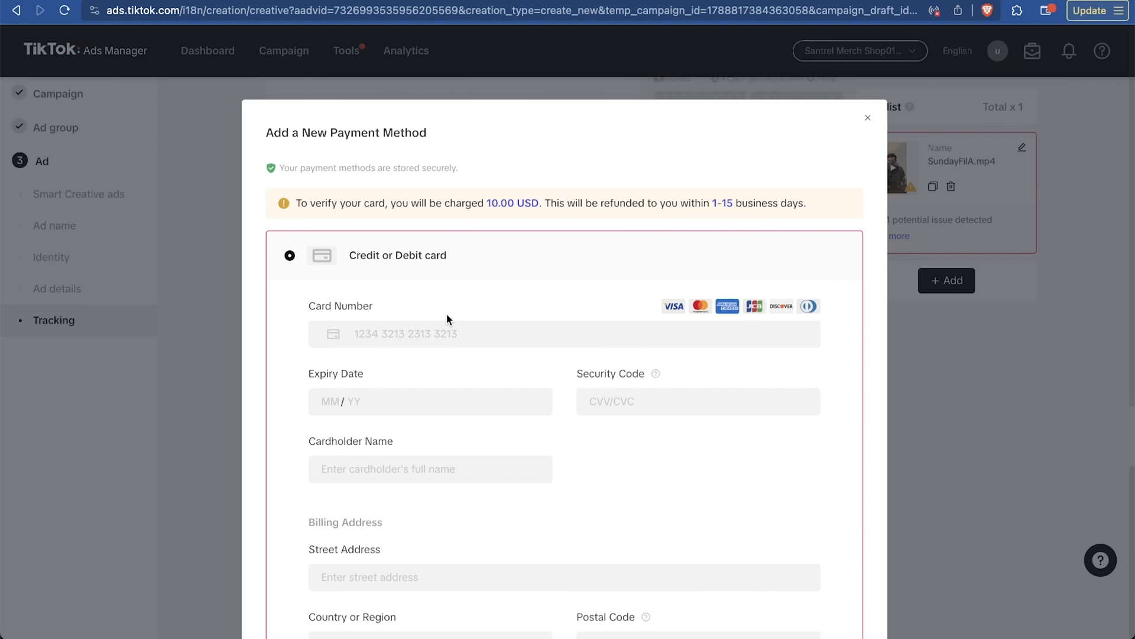
click(430, 344)
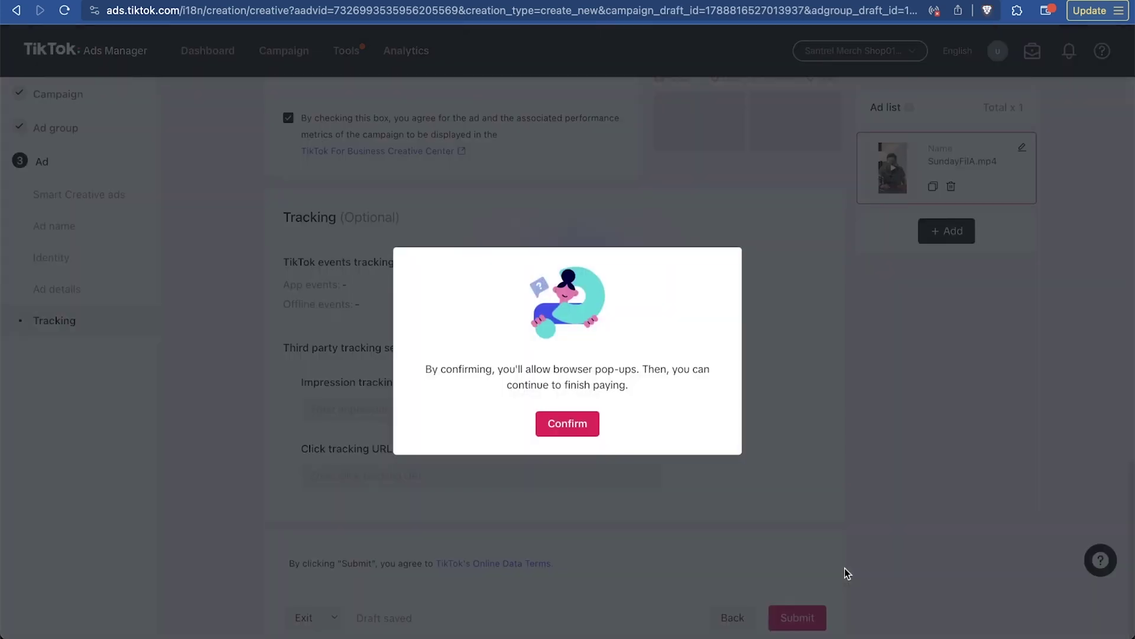
click(573, 424)
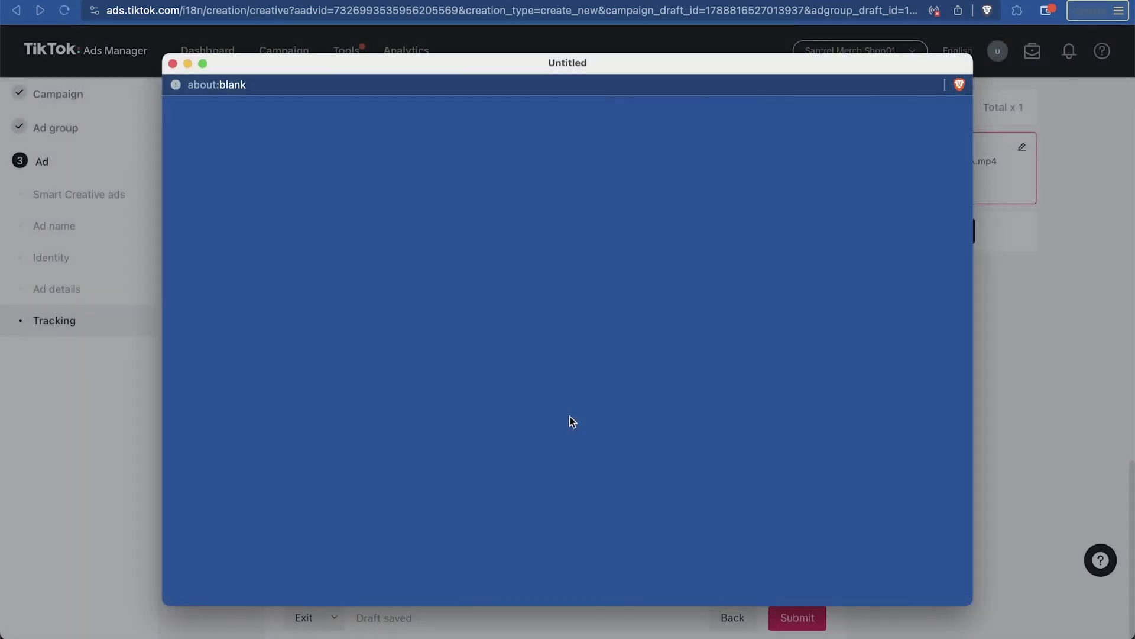
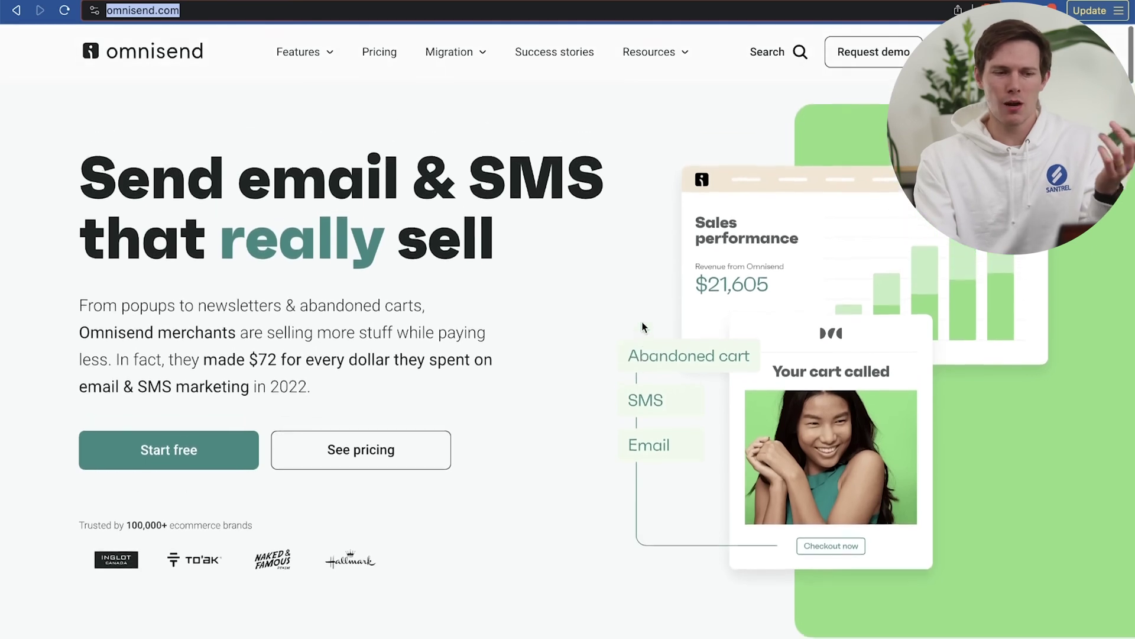
Step: Start a free Omnisend sign-up with Shopify and install the Omnisend Email Marketing & SMS app on the store
drag(580, 183, 504, 176)
click(577, 231)
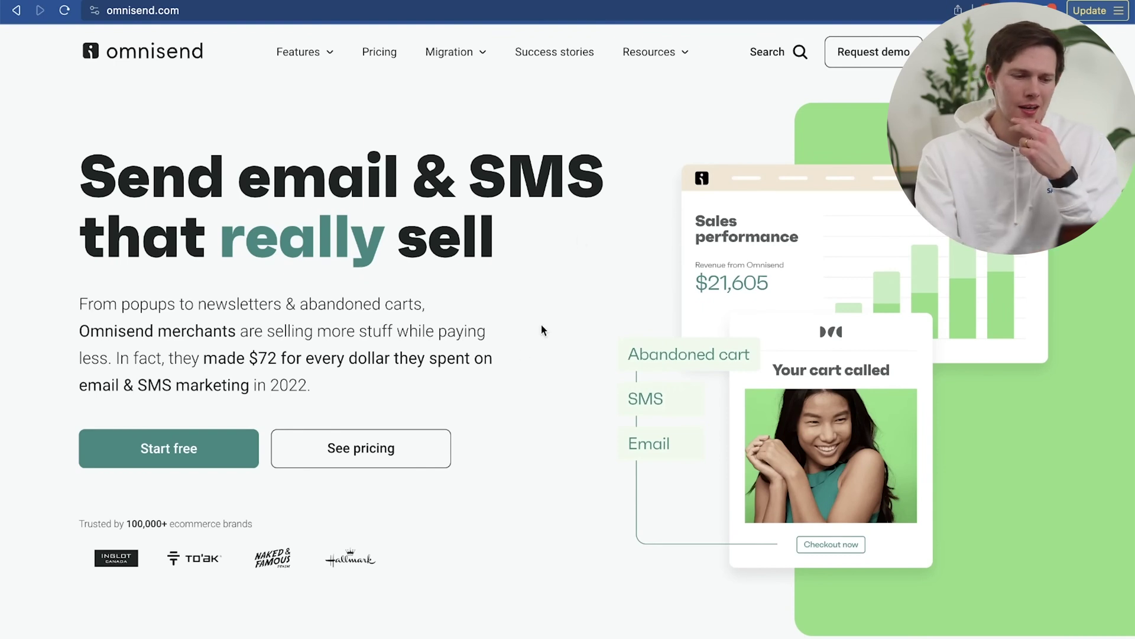
click(251, 451)
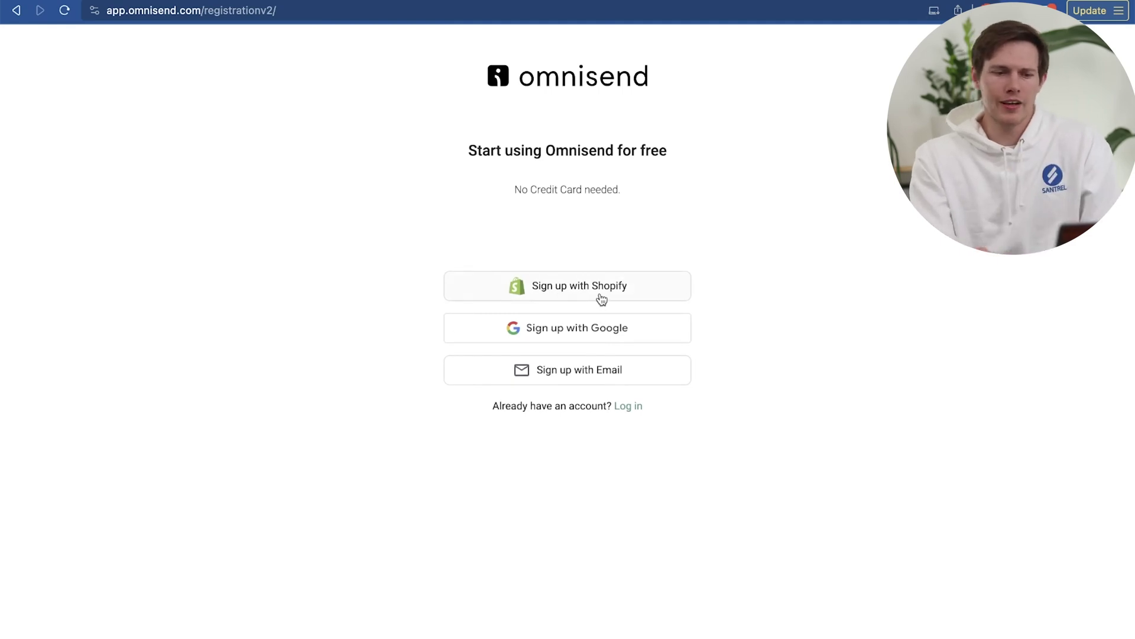
click(621, 291)
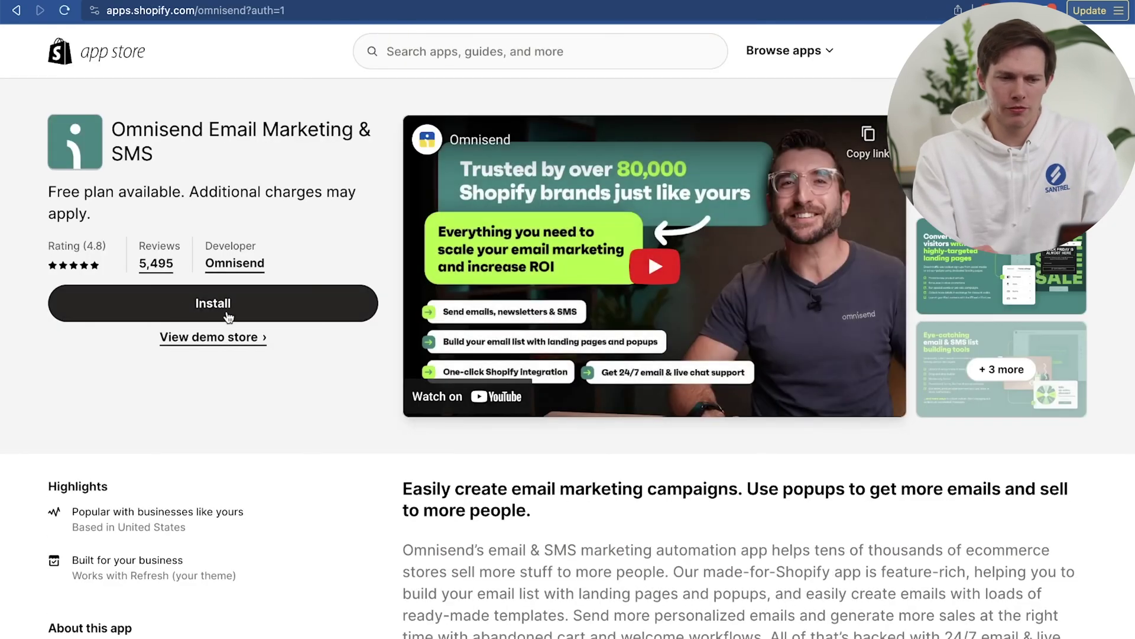
click(250, 310)
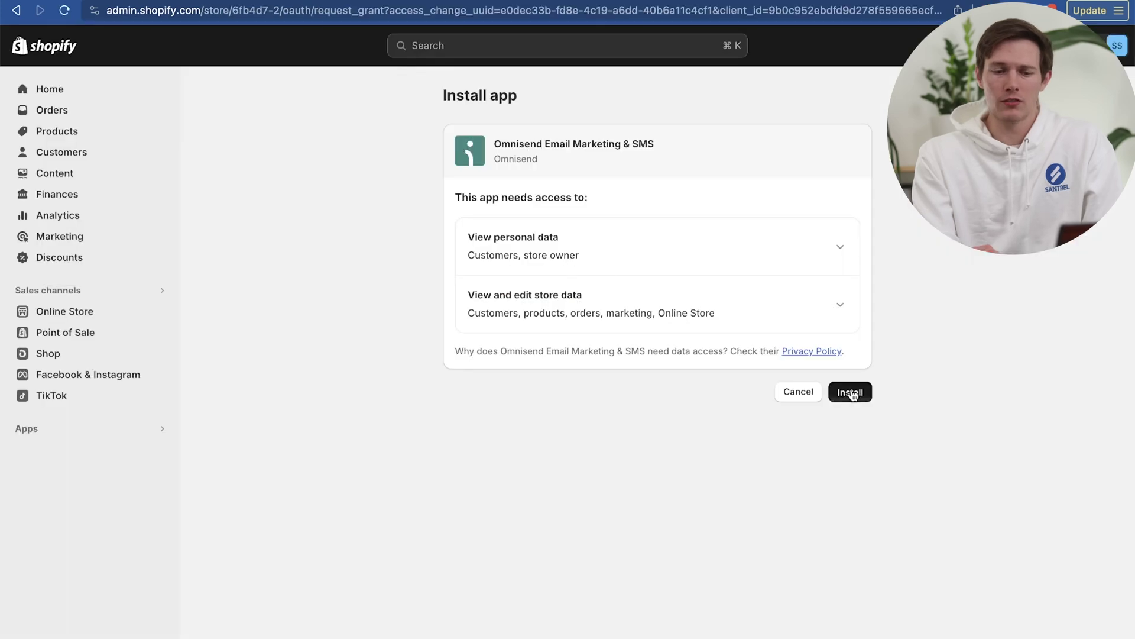
click(851, 389)
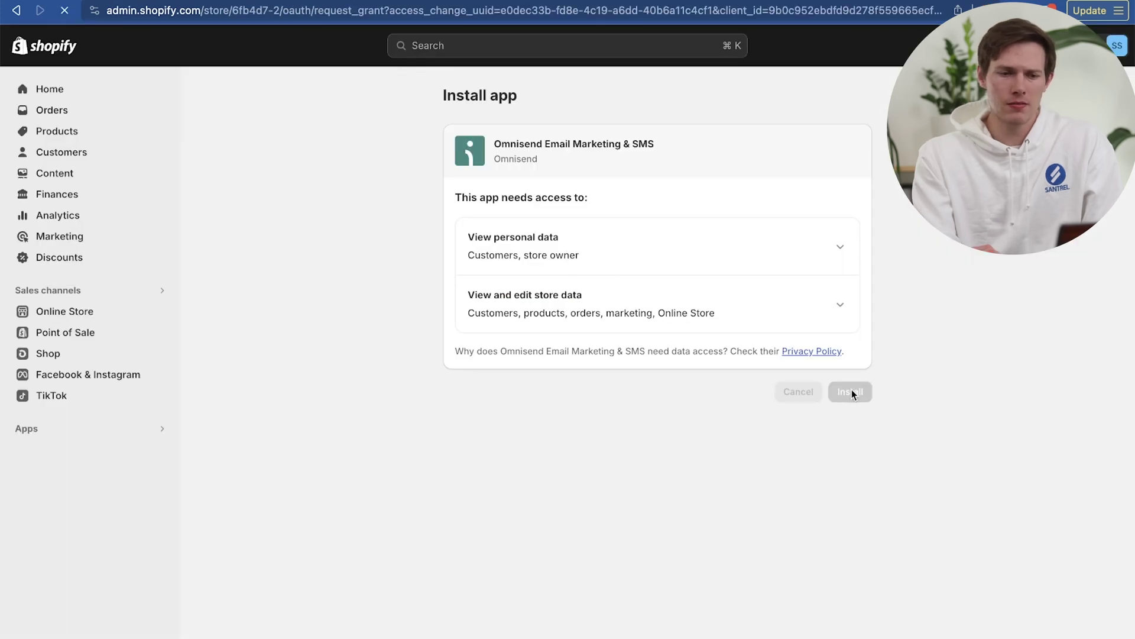
Step: Complete the Omnisend registration form with the account password and the owner's name, and dismiss the browser's offer to save the password
scroll(615, 264, down, 3)
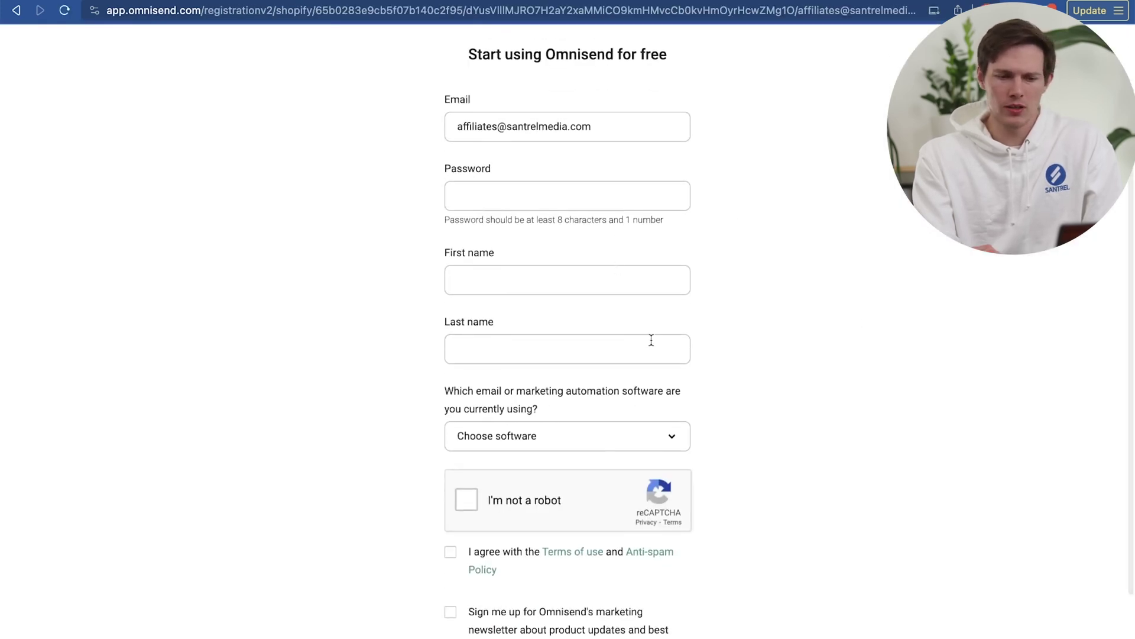
scroll(593, 386, down, 4)
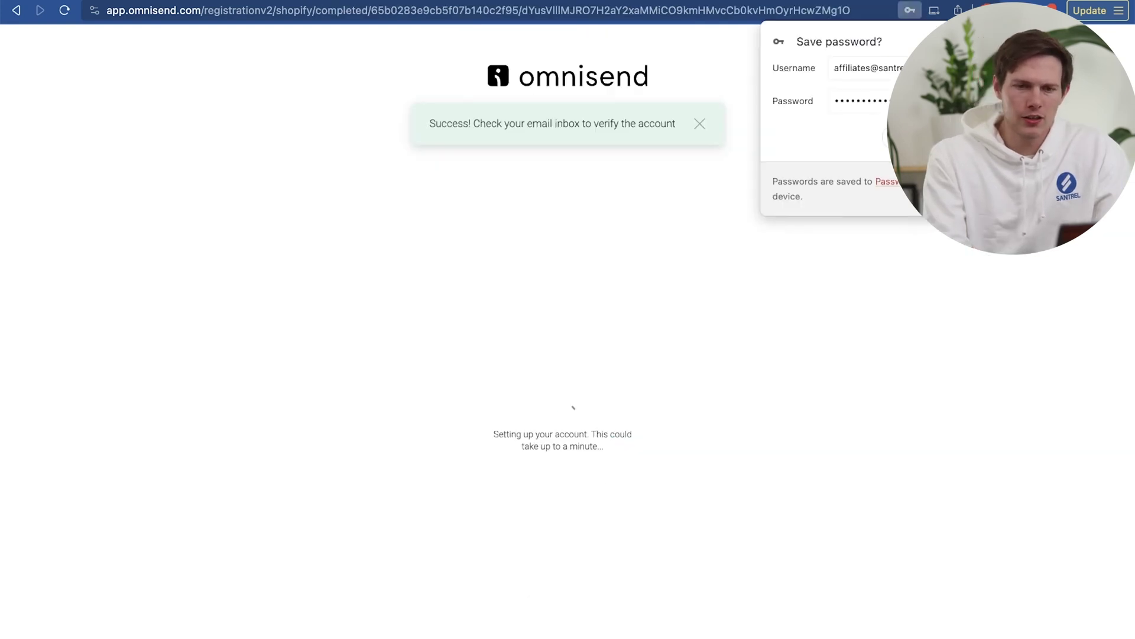
key(Escape)
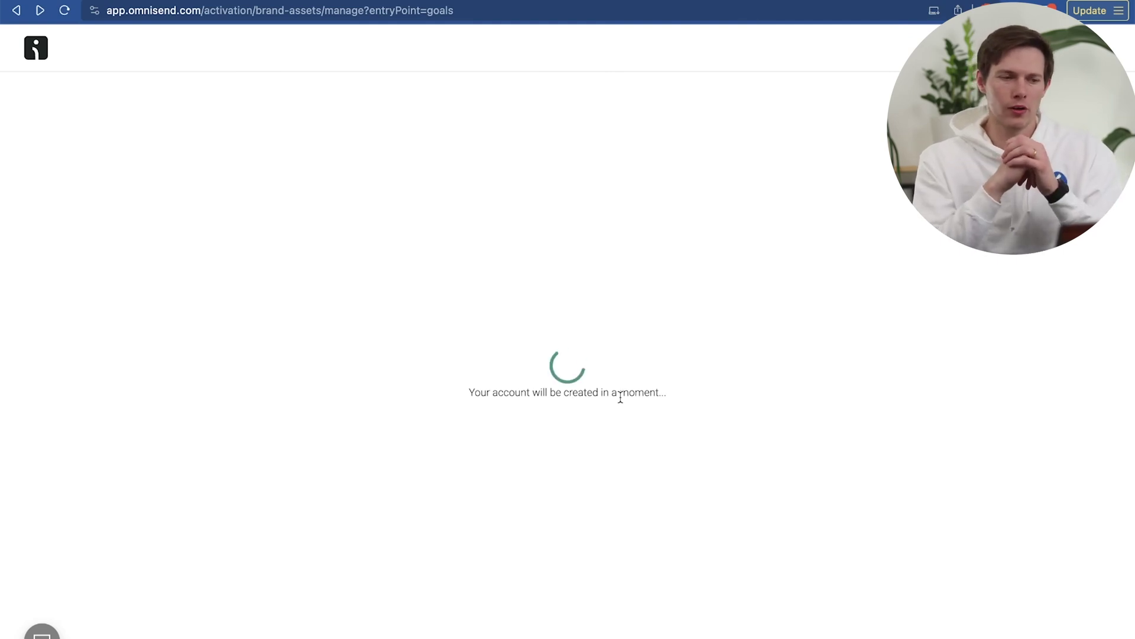
Step: Upload Santrel_Logo_A.png to the image library and choose it as the brand logo
click(325, 344)
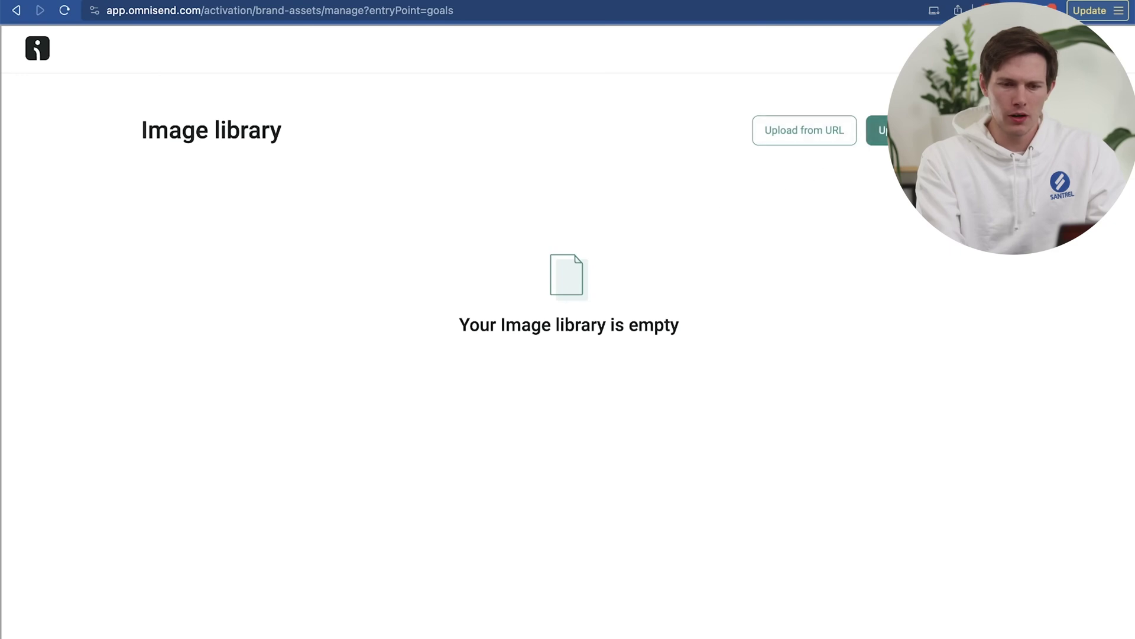
click(878, 131)
click(583, 372)
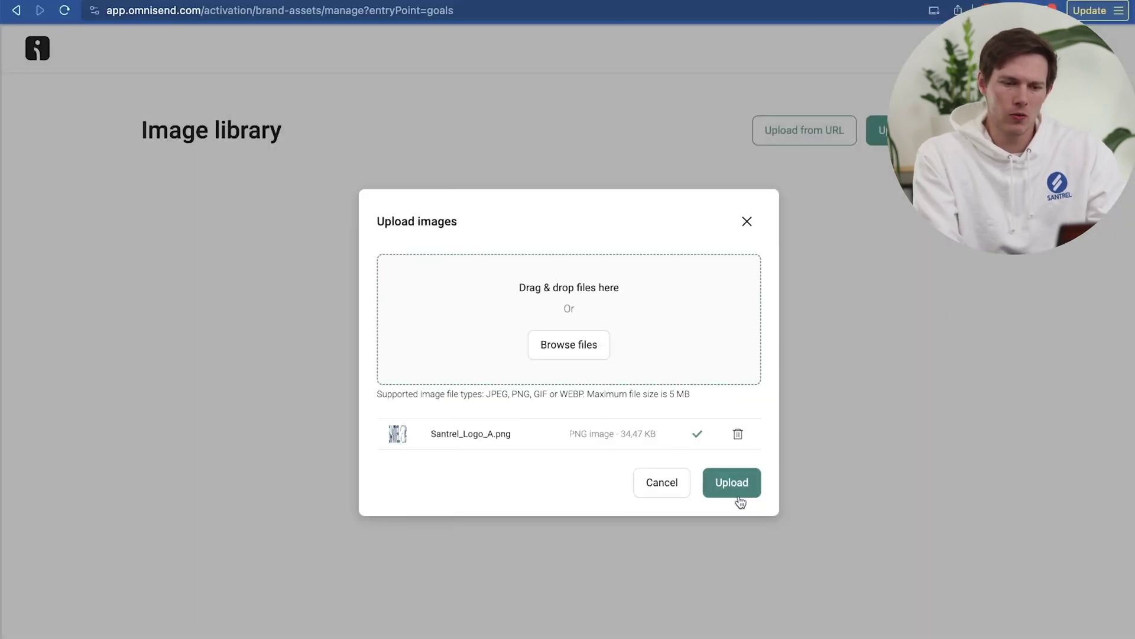
click(739, 496)
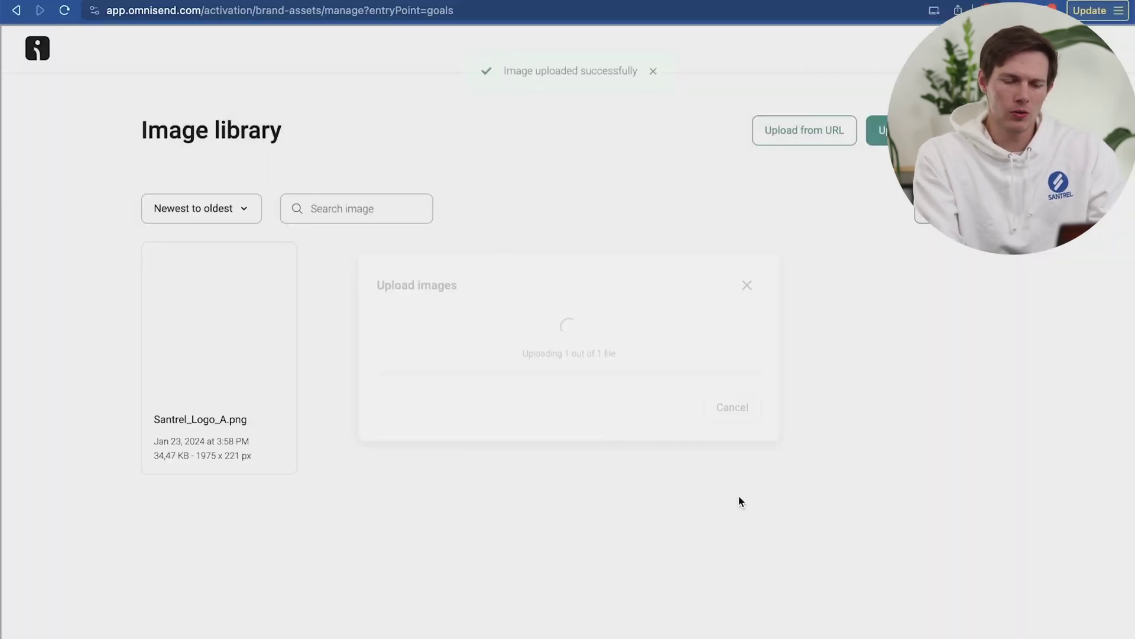
click(181, 380)
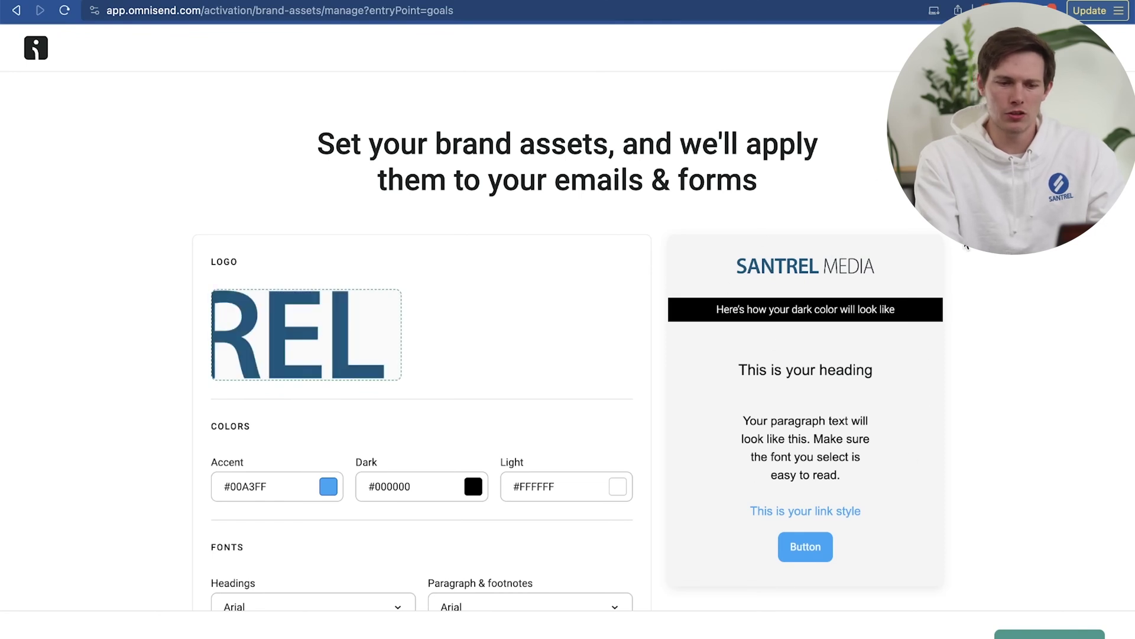
Step: Open the custom color picker for the brand's accent color
scroll(966, 246, down, 3)
scroll(966, 246, up, 1)
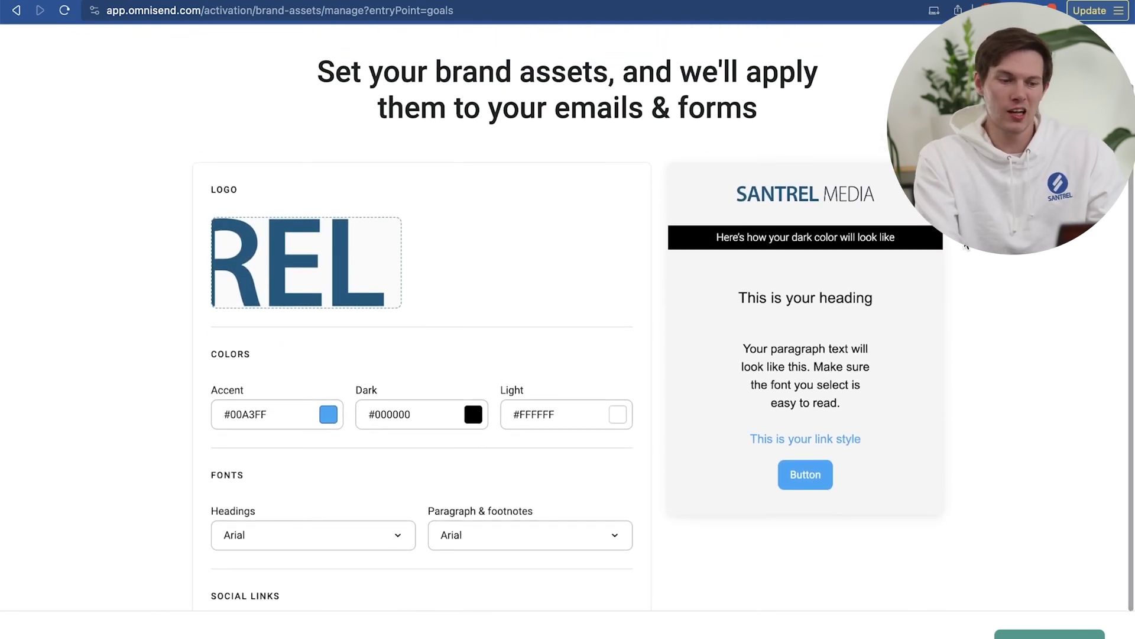
scroll(388, 363, down, 2)
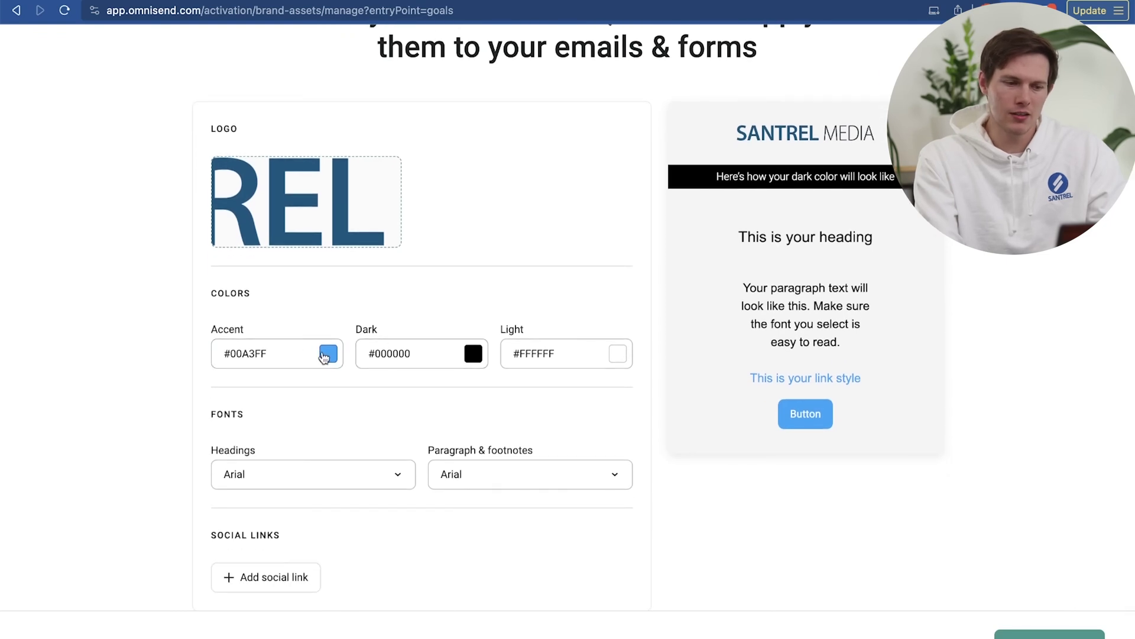
click(328, 355)
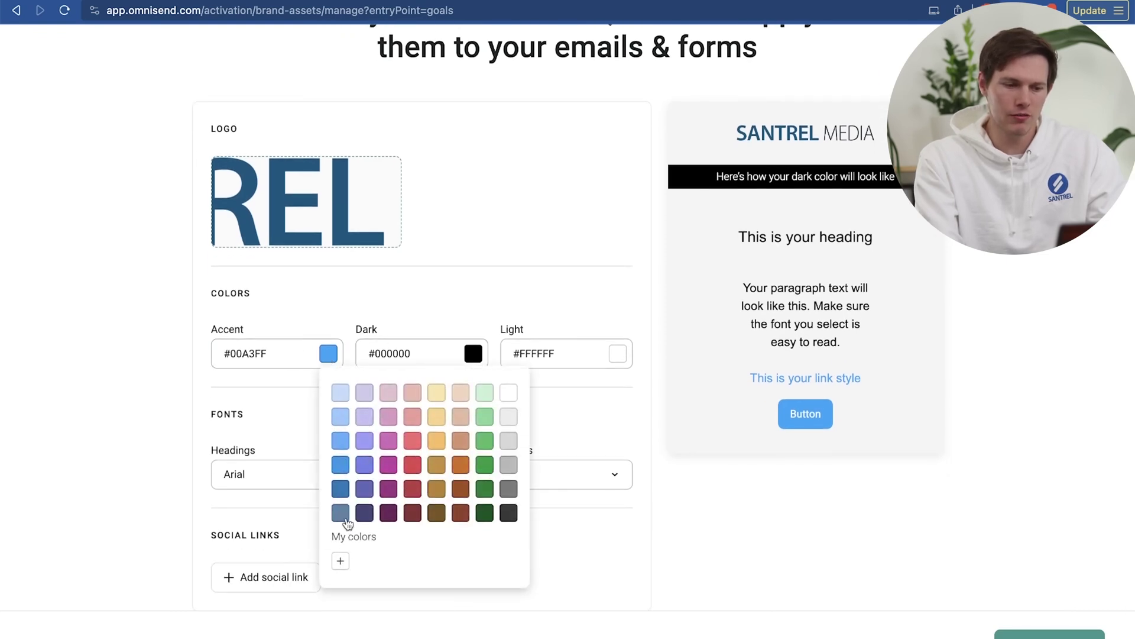
click(341, 561)
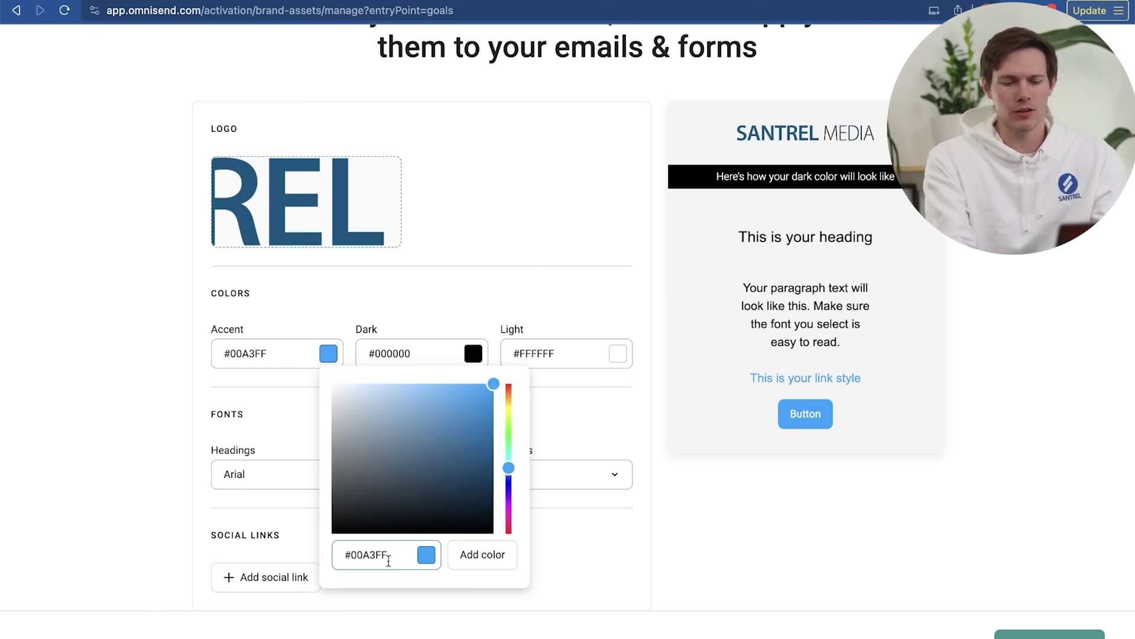
Step: Search Google for "html color identifier" in a new browser tab and open the Colors from Image tool on HTML-Color-Codes.info
key(super+t)
text(html color identifier)
key(Return)
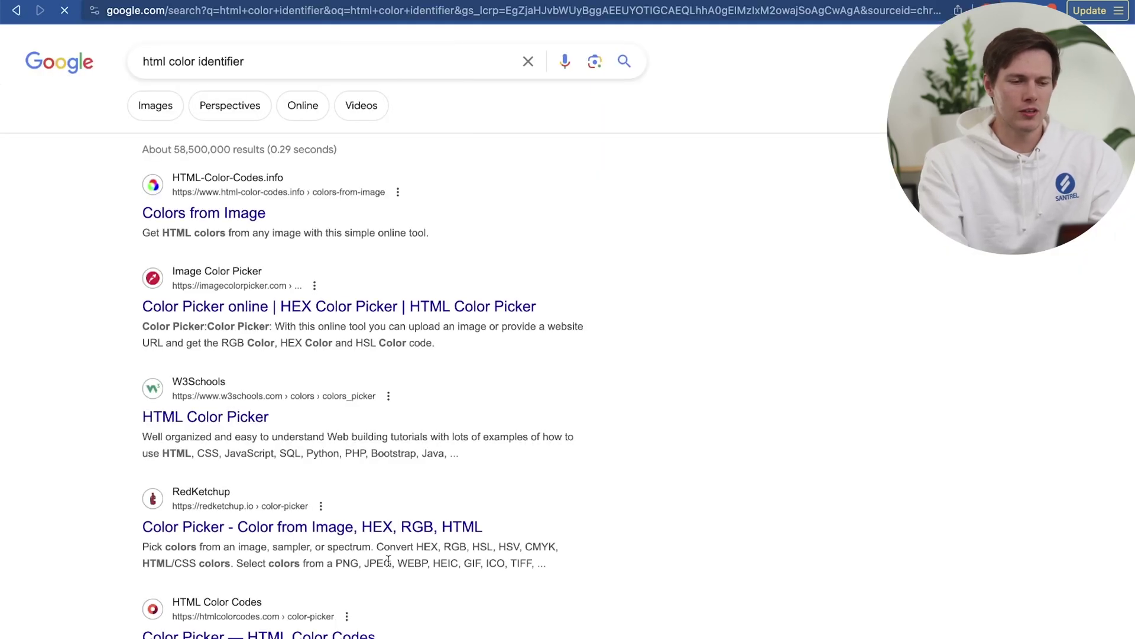
click(197, 220)
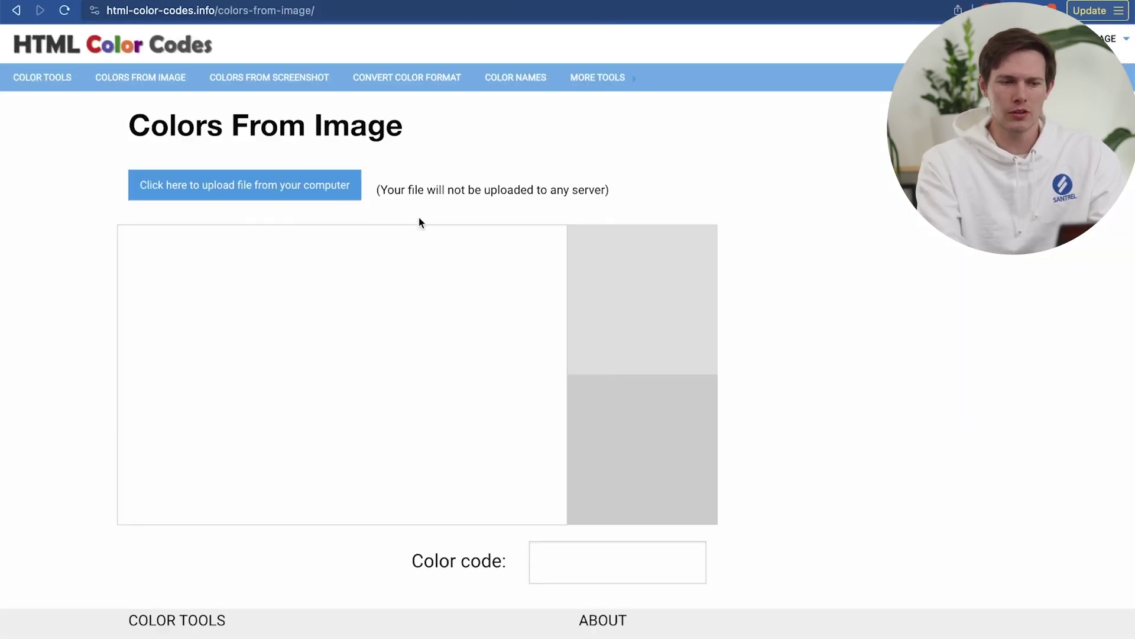
Step: Load Santrel_Logo_A.png from the LOGOS folder into the Colors From Image tool
click(276, 189)
click(417, 247)
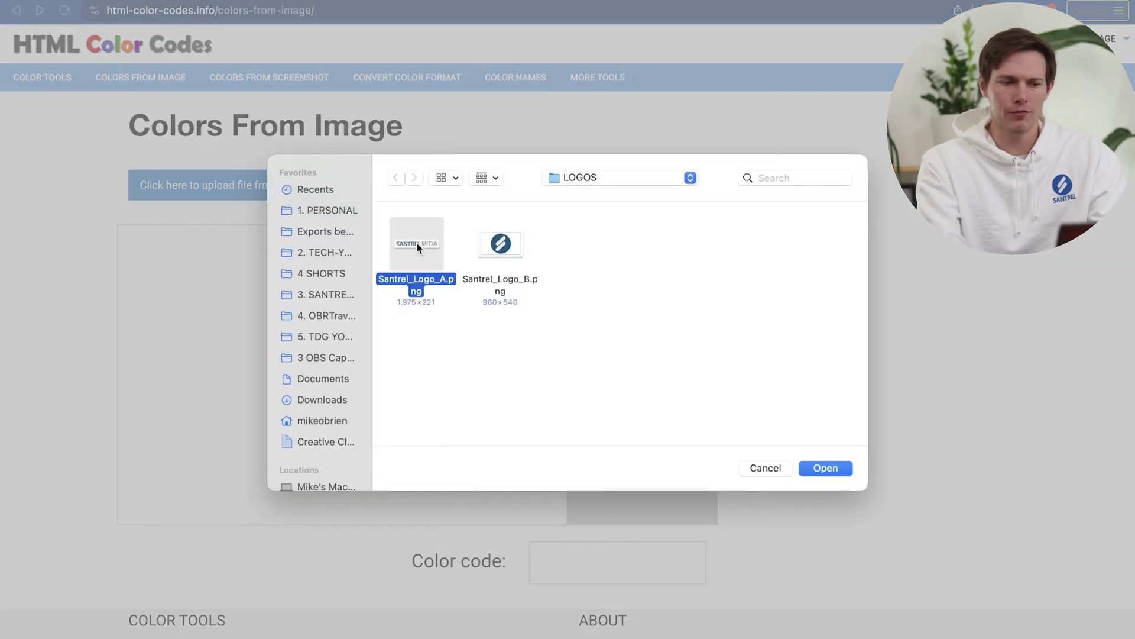
click(815, 466)
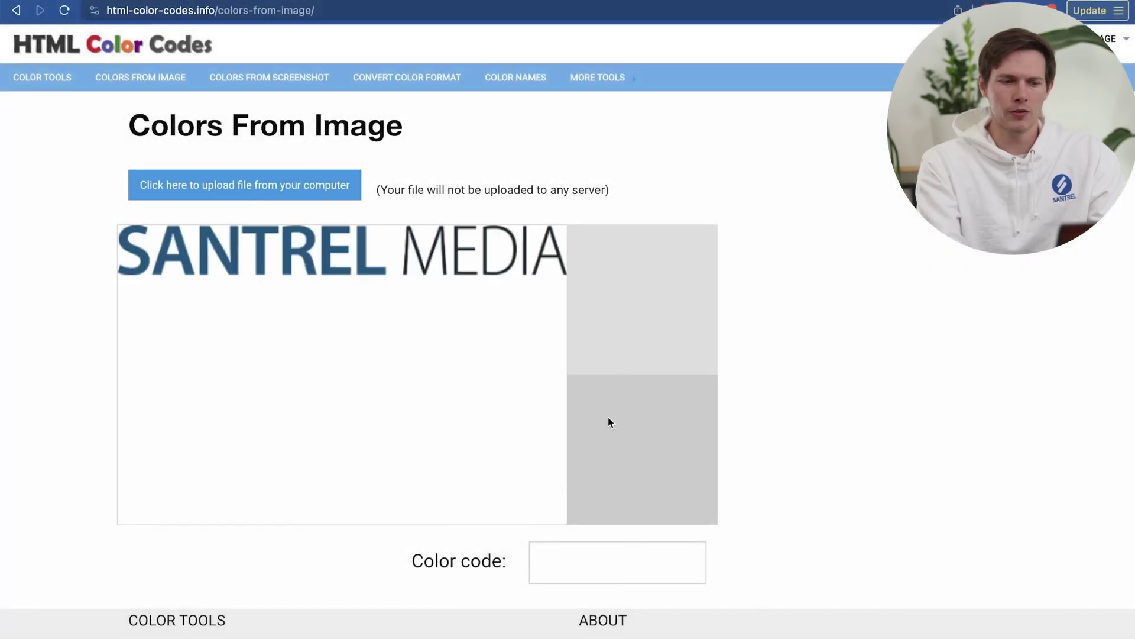
Step: Sample the blue of the SANTREL lettering in the logo and copy its color code #025682
click(263, 245)
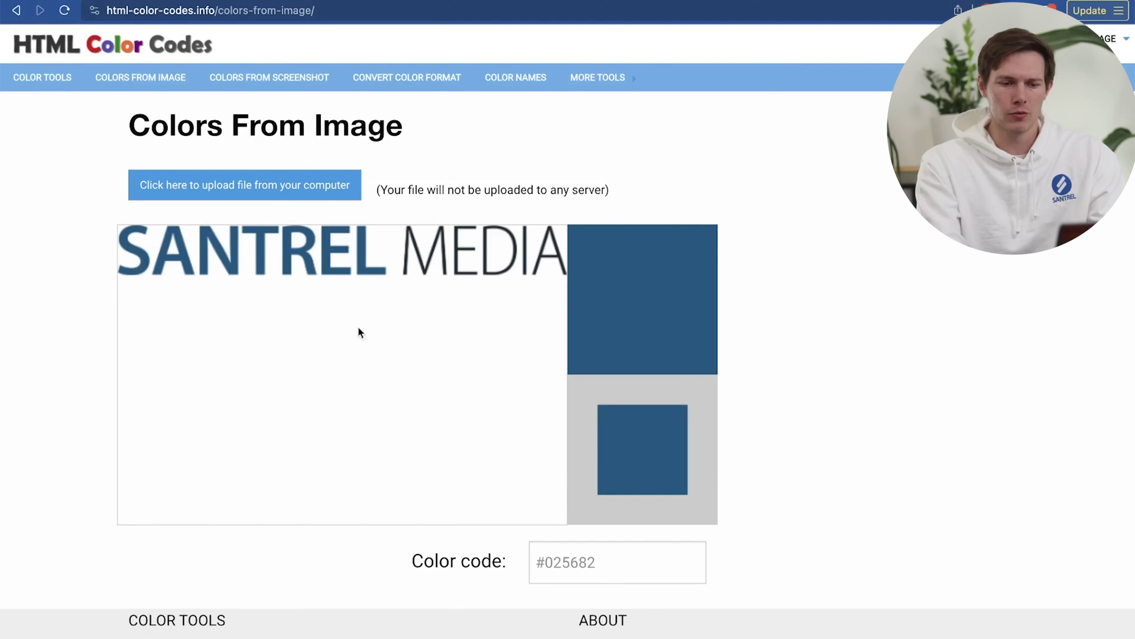
drag(602, 562, 521, 565)
key(super+c)
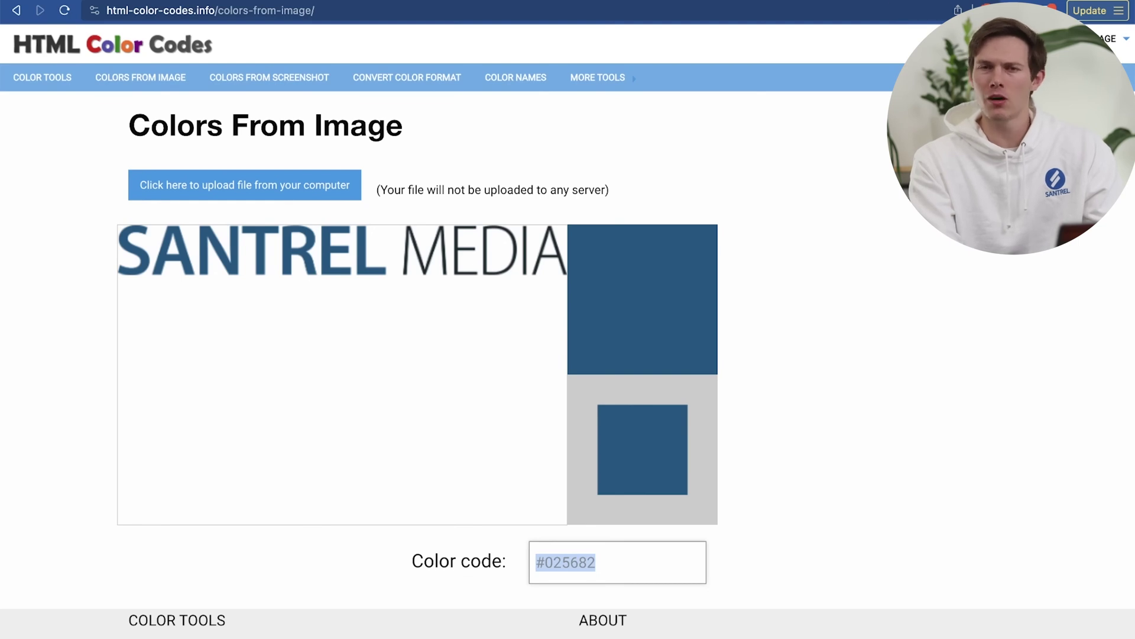
Step: Back in Omnisend, add #025682 as a custom color for the accent and apply the same saved color as the dark color
click(828, 1)
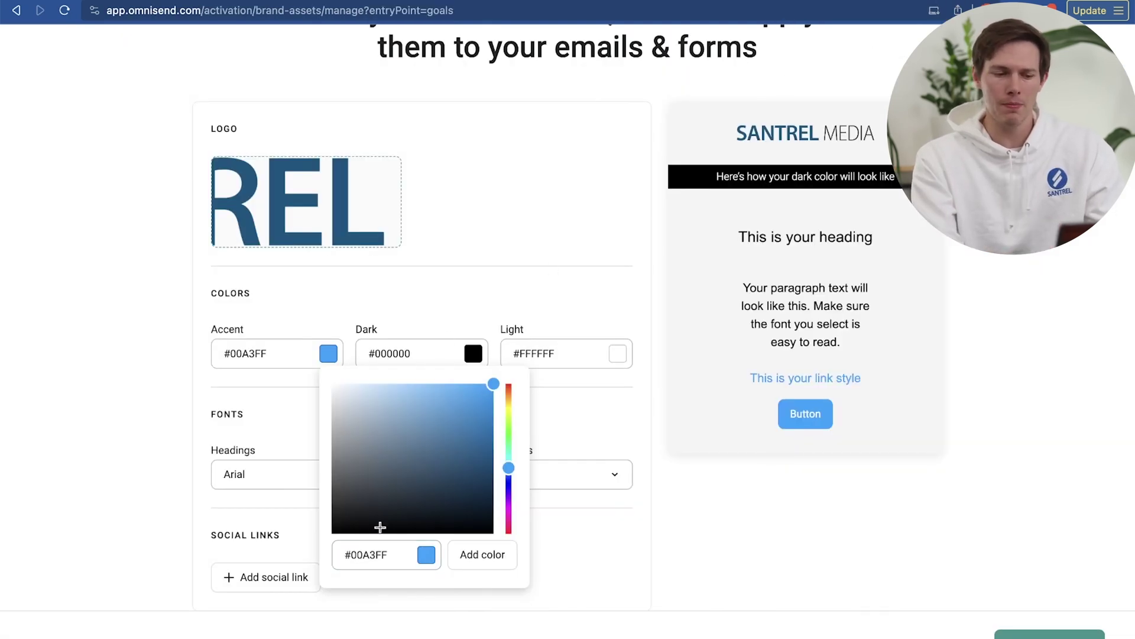
drag(392, 553, 324, 556)
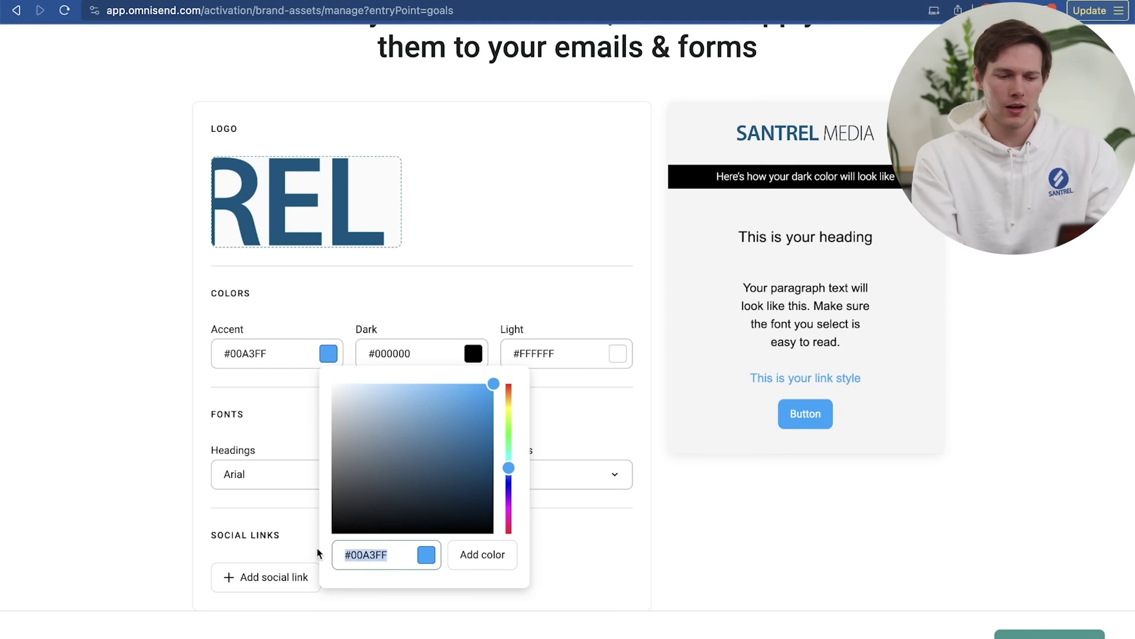
key(super+v)
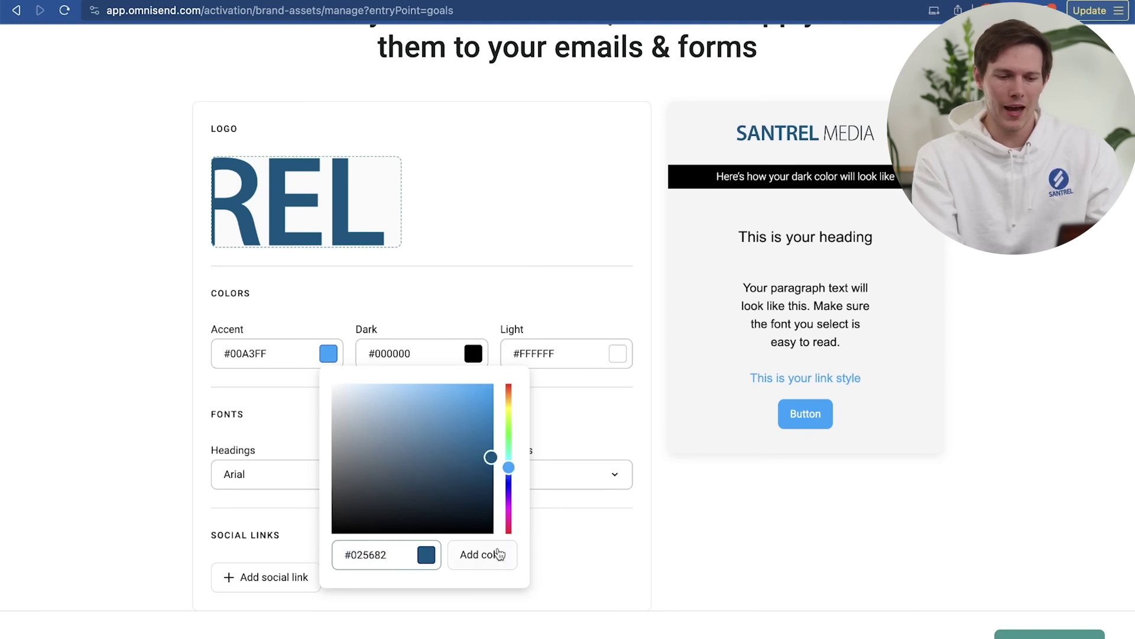
click(499, 551)
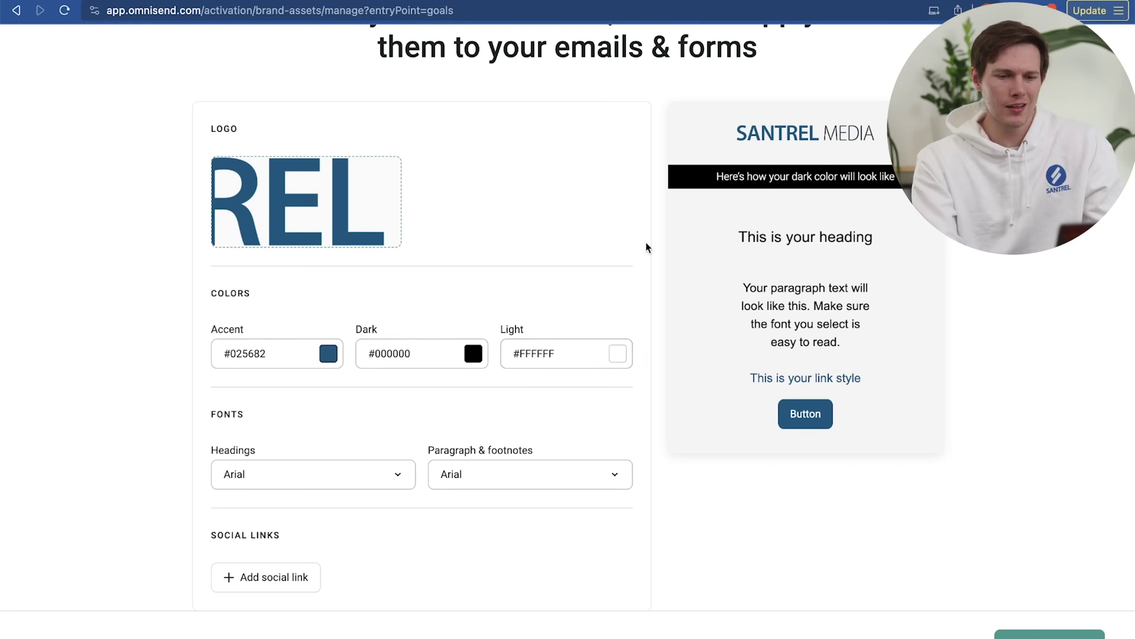
click(474, 354)
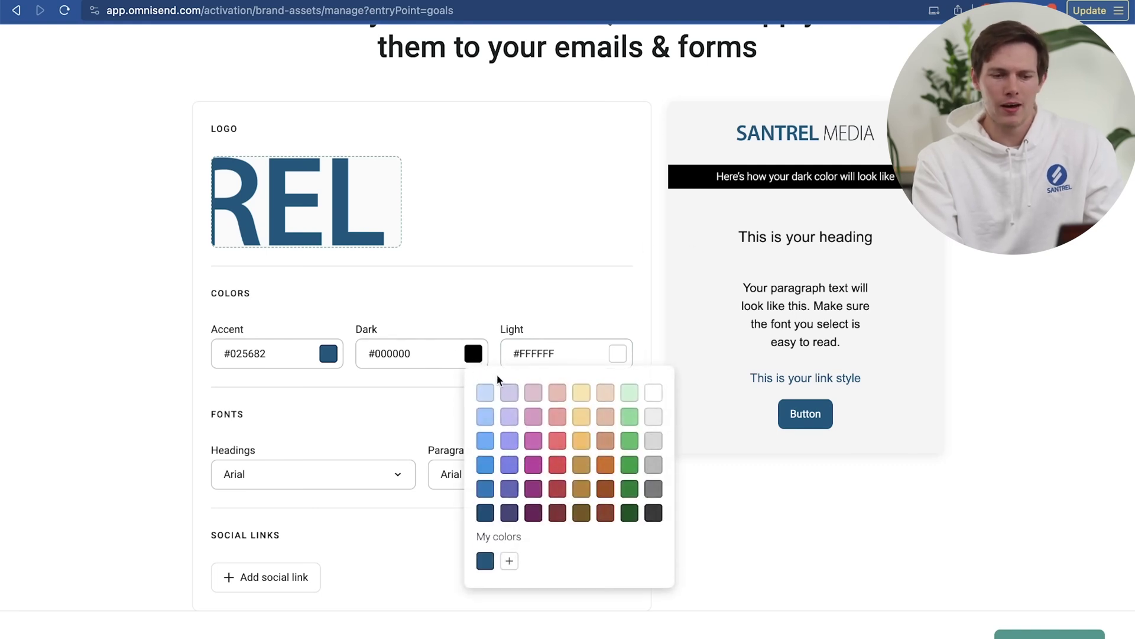
click(485, 559)
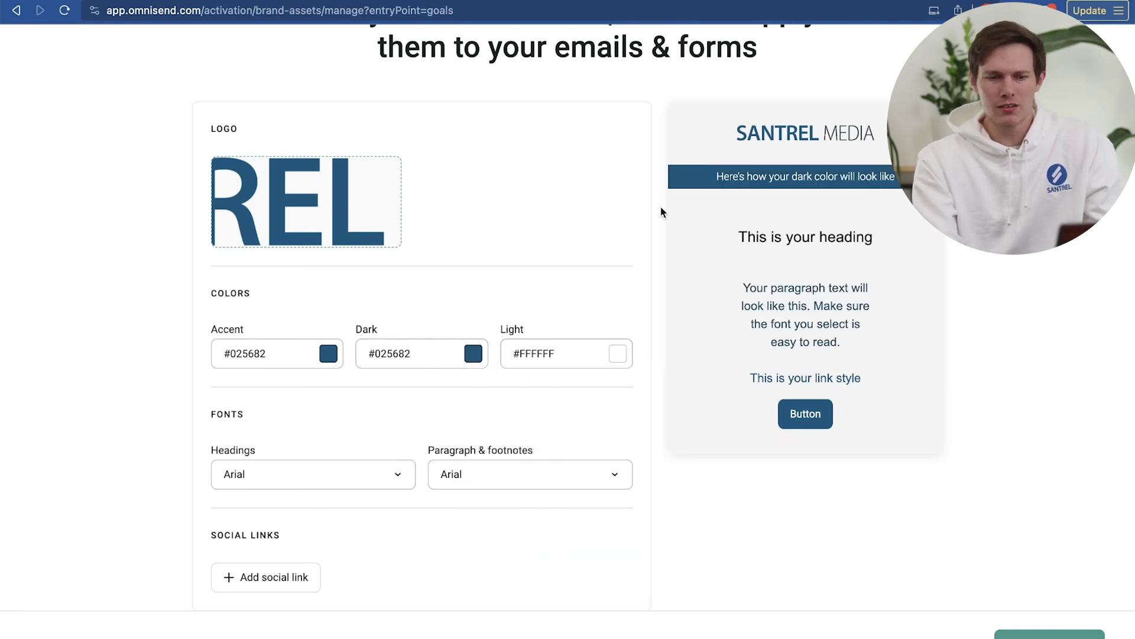
Step: Change the dark brand color to the dark gray swatch #383838
click(473, 359)
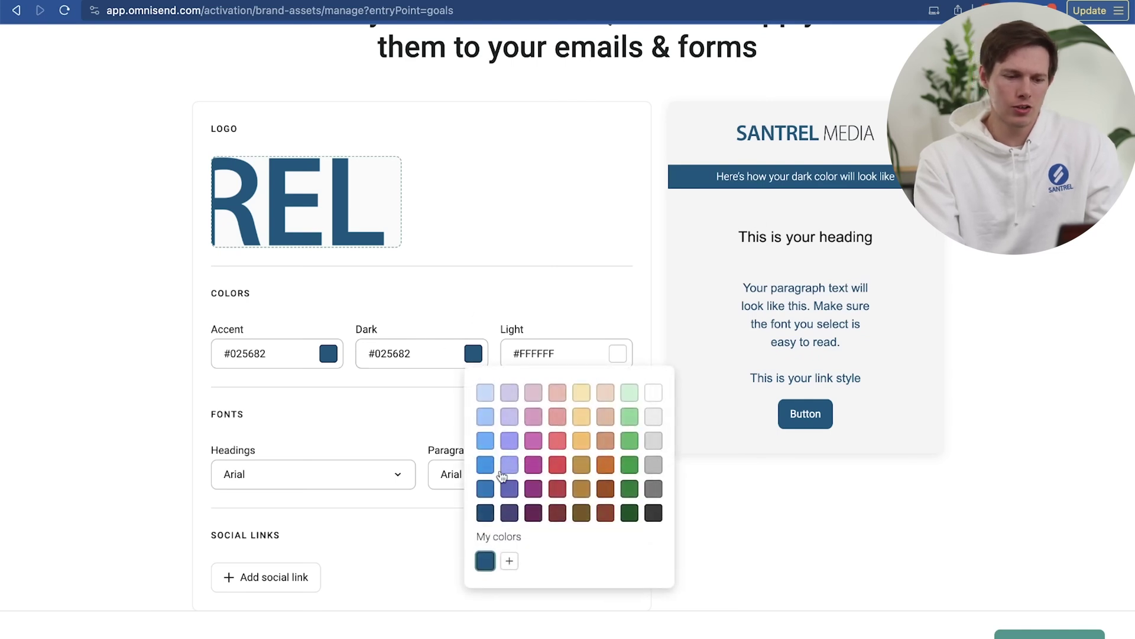
click(653, 513)
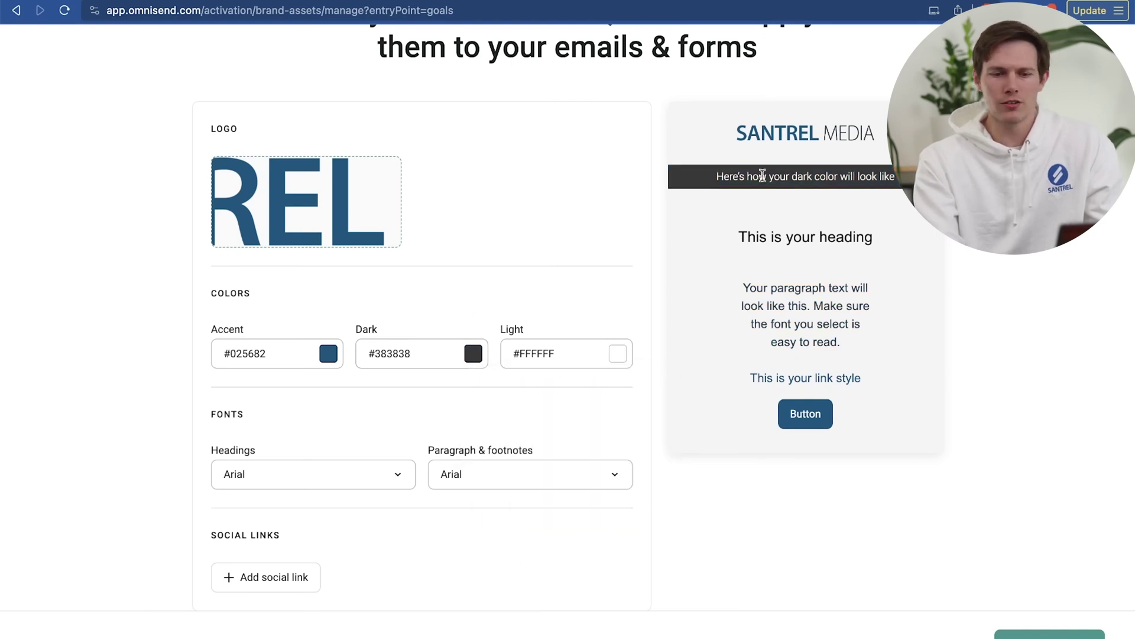
click(473, 353)
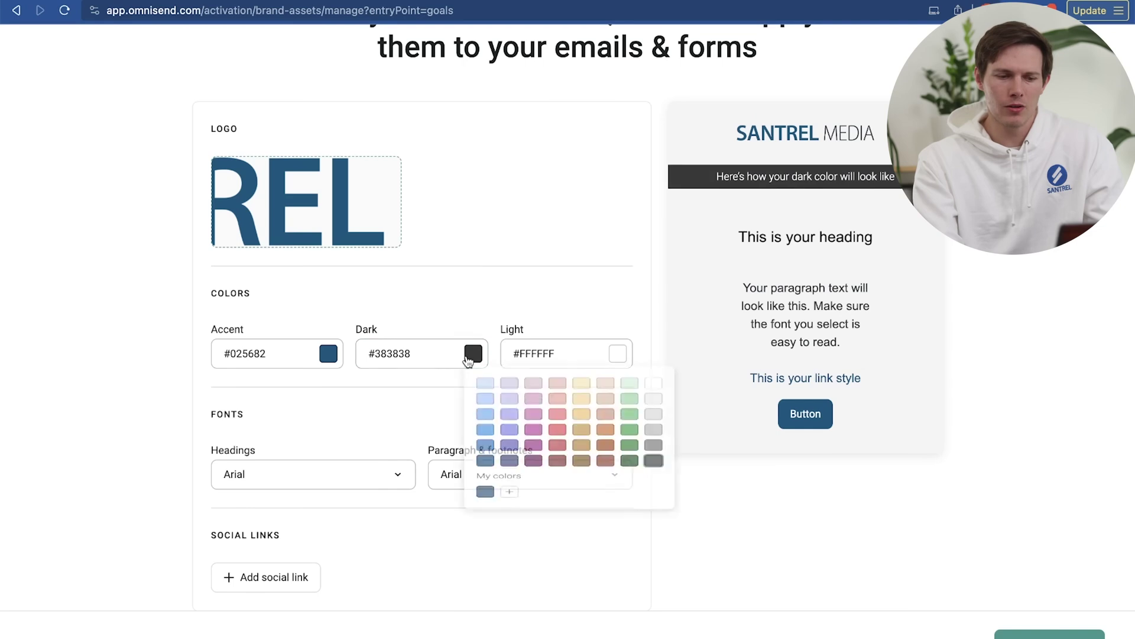
click(655, 514)
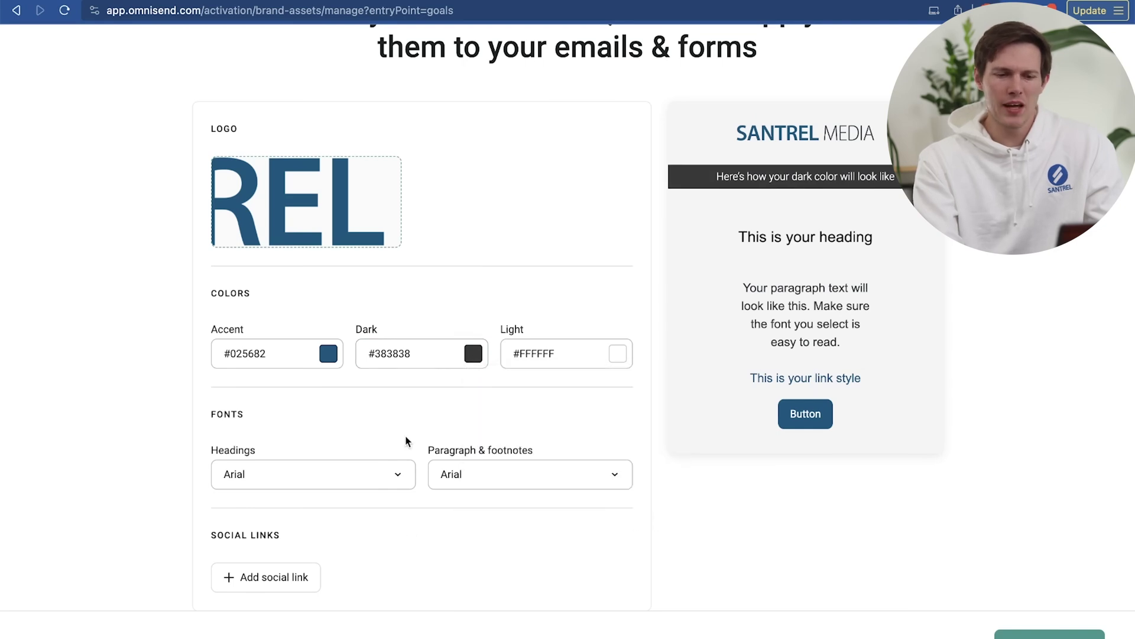
Step: Browse the heading font choices, keep Arial, and save the brand assets
scroll(418, 412, down, 1)
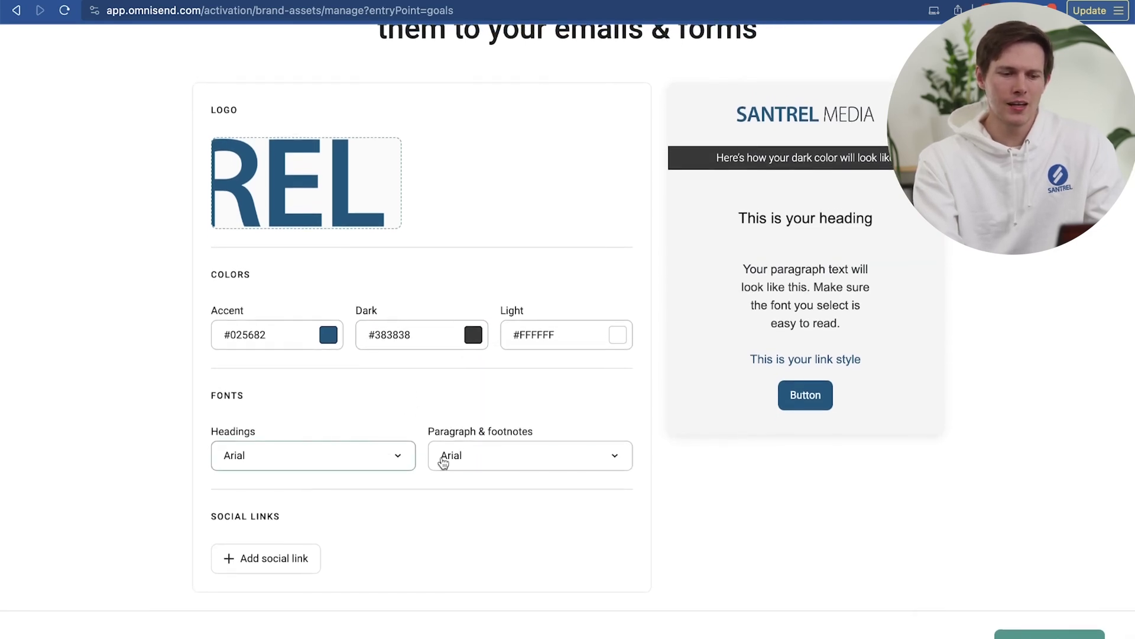
click(349, 466)
scroll(326, 397, down, 1)
scroll(326, 398, up, 1)
scroll(349, 399, down, 1)
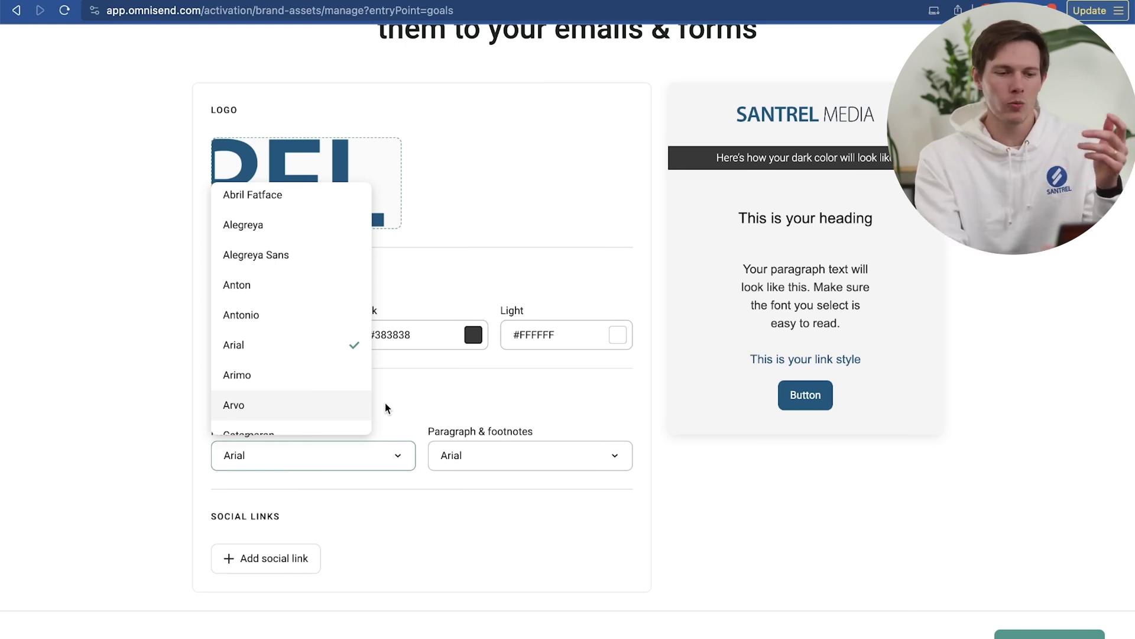
click(421, 415)
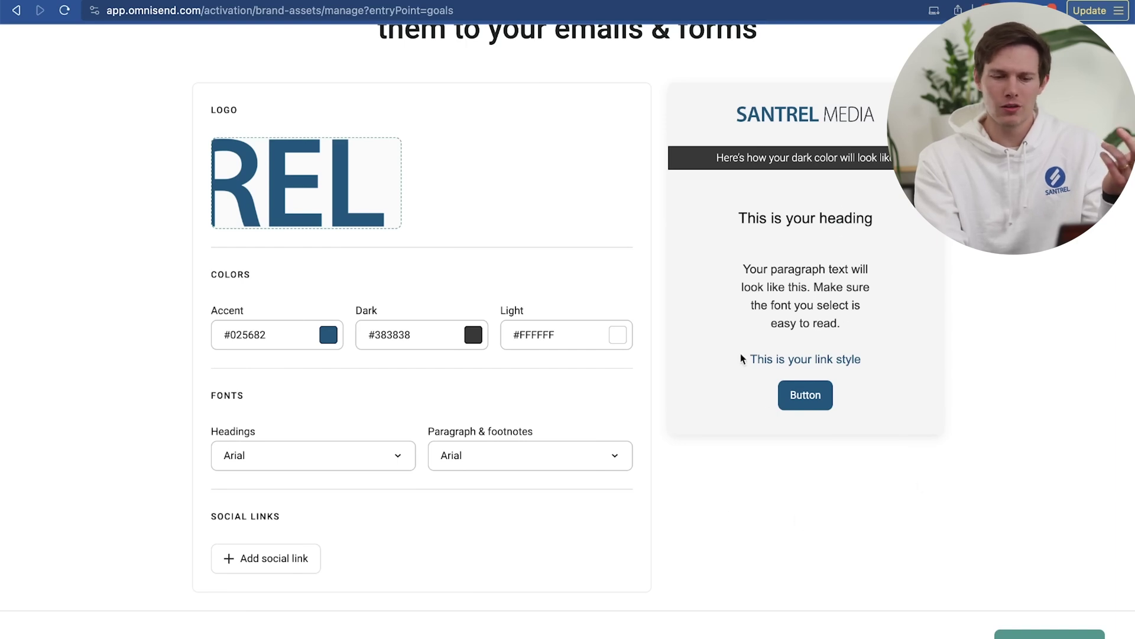
click(1047, 632)
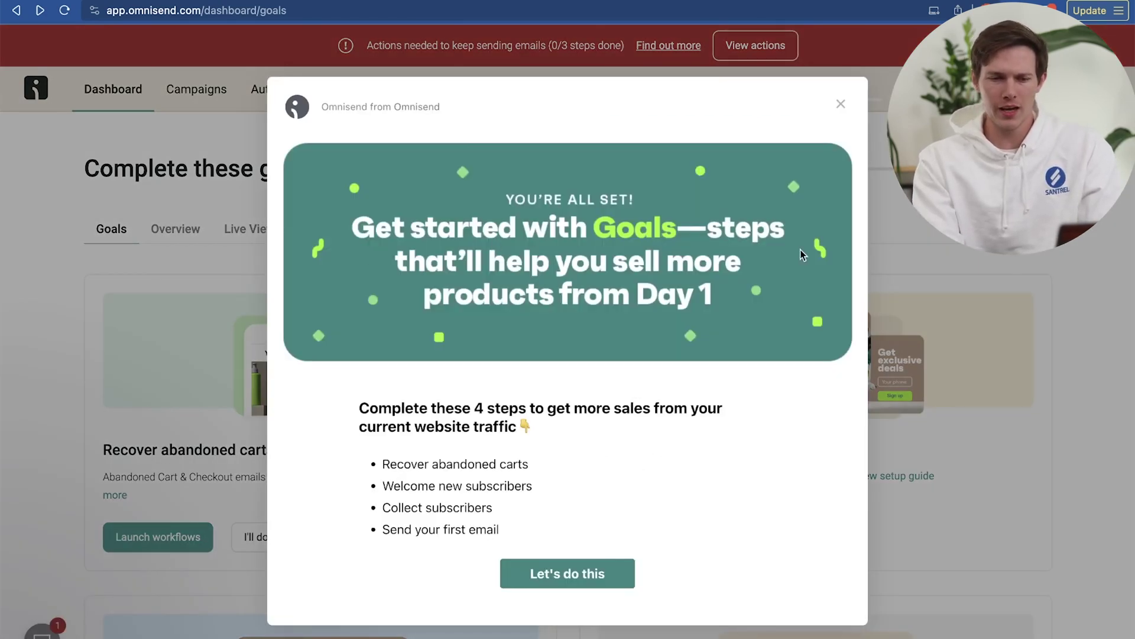
Step: Dismiss the Goals introduction and review the setup goals for carts, subscribers, welcome emails and campaigns
click(840, 104)
scroll(927, 275, down, 3)
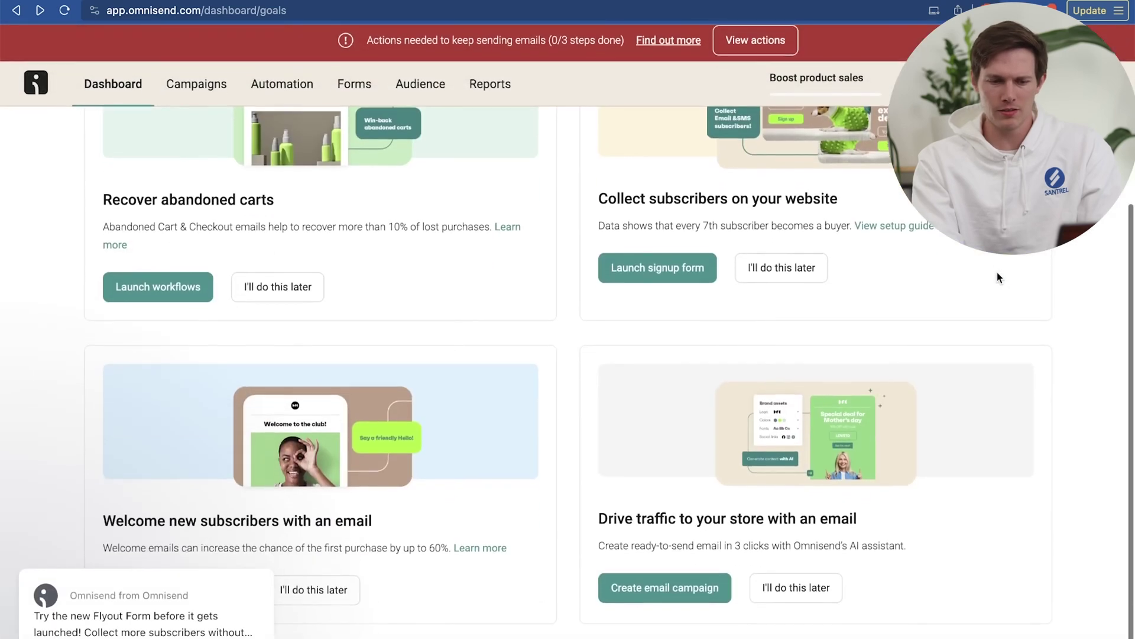
scroll(735, 523, up, 2)
scroll(735, 523, down, 2)
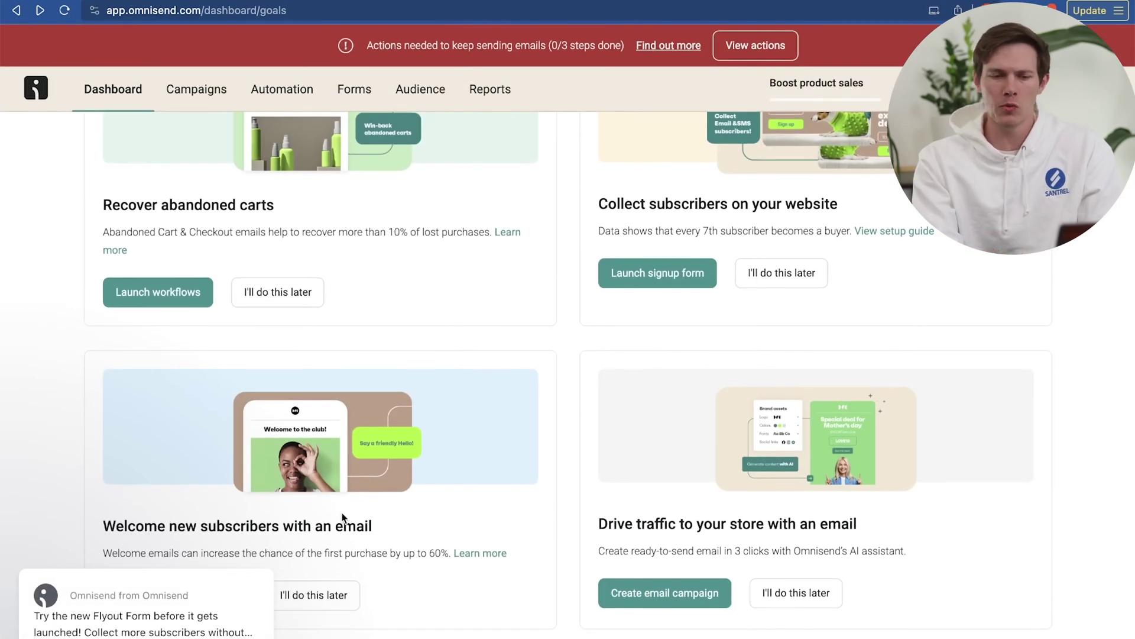
scroll(341, 517, up, 2)
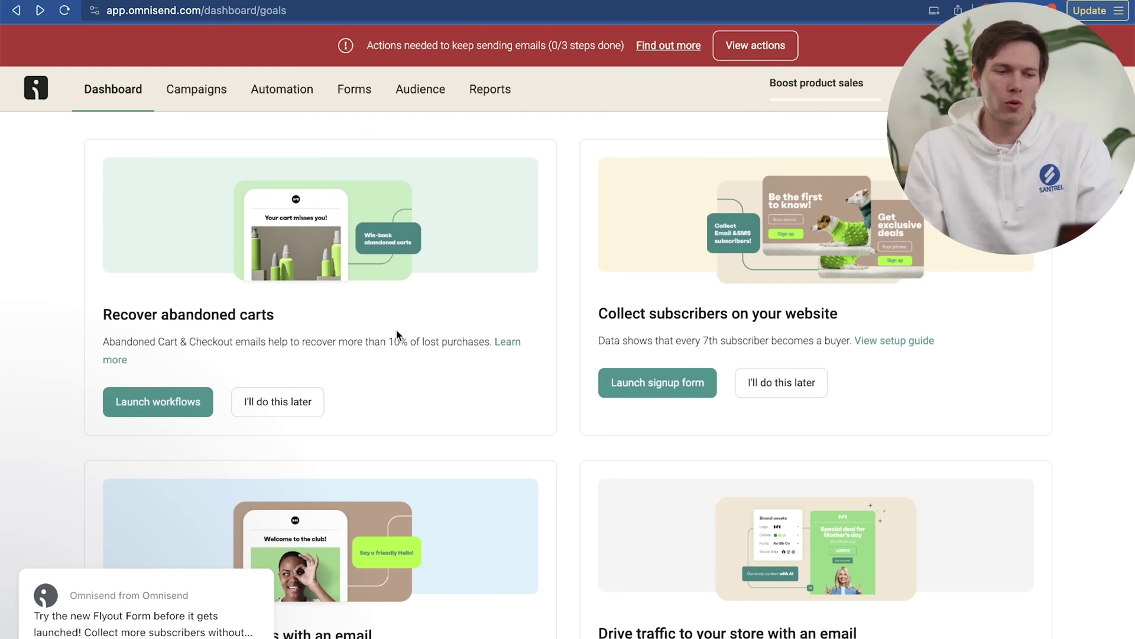
scroll(77, 520, down, 5)
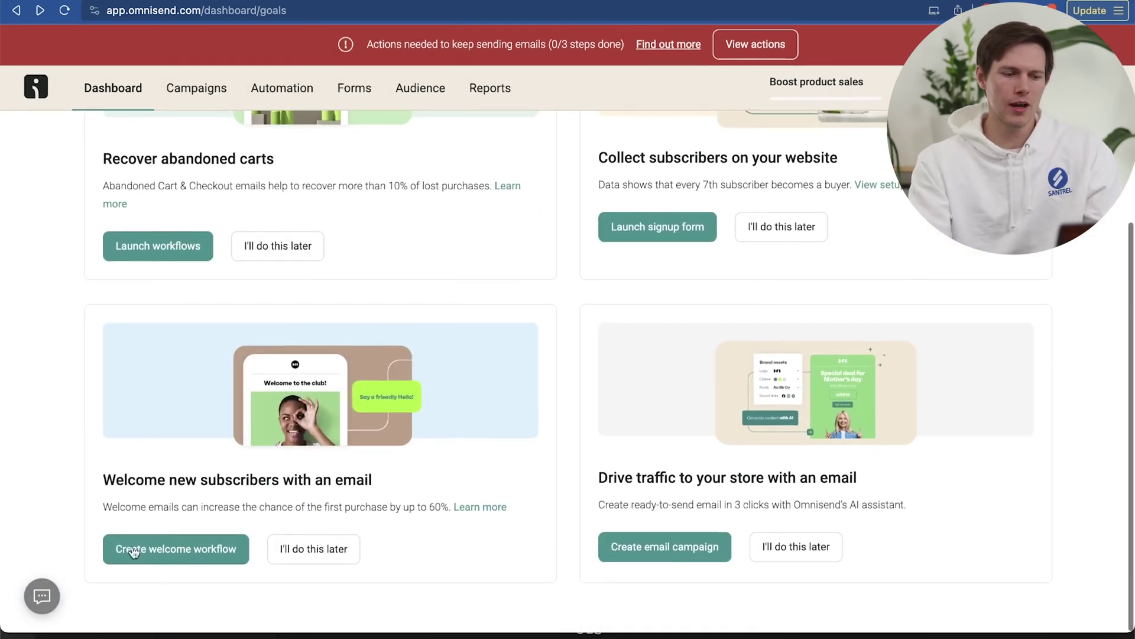
Step: Start creating the welcome workflow and include a 10% discount in the Welcome email
click(195, 556)
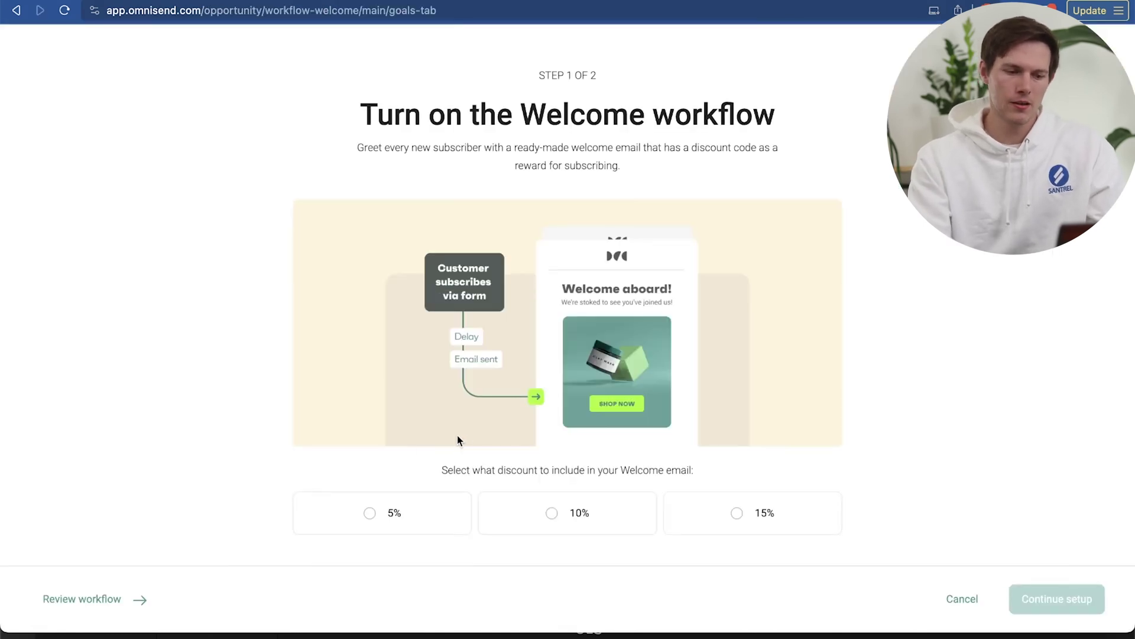
drag(428, 465, 674, 467)
click(733, 466)
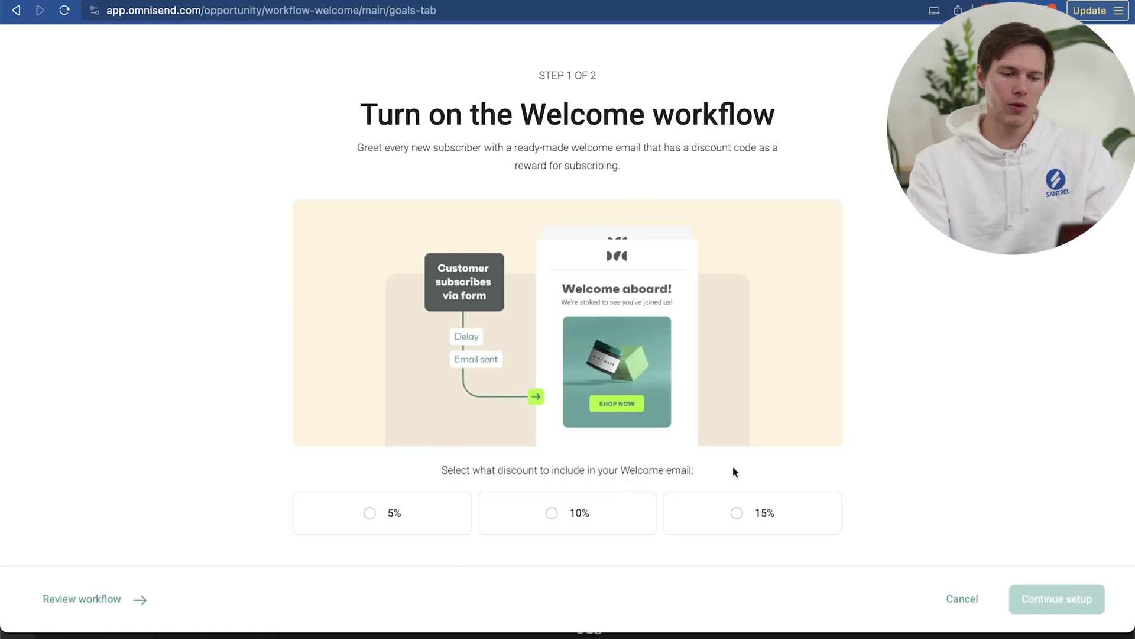
click(564, 511)
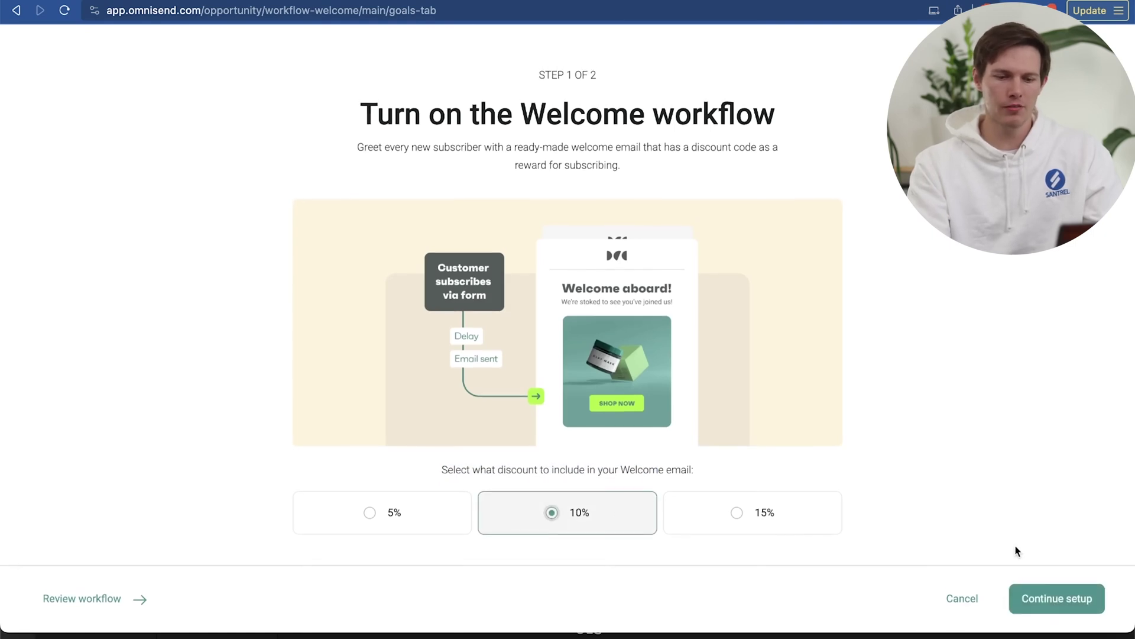
click(1066, 603)
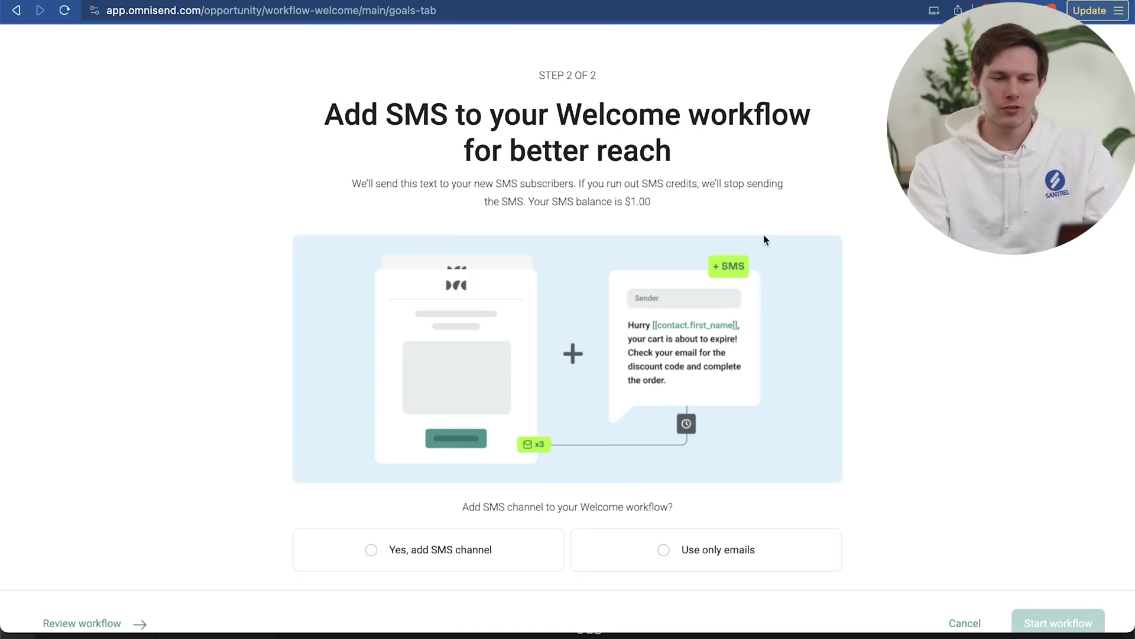
Step: Choose to use only emails for the Welcome workflow and start it
click(722, 560)
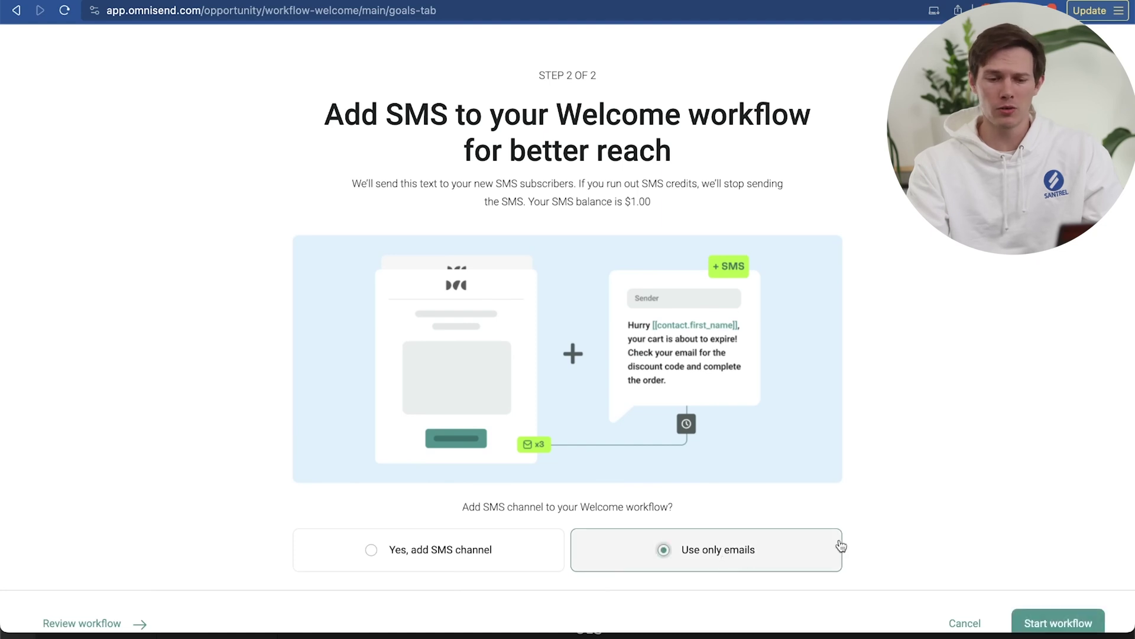
scroll(1025, 470, down, 1)
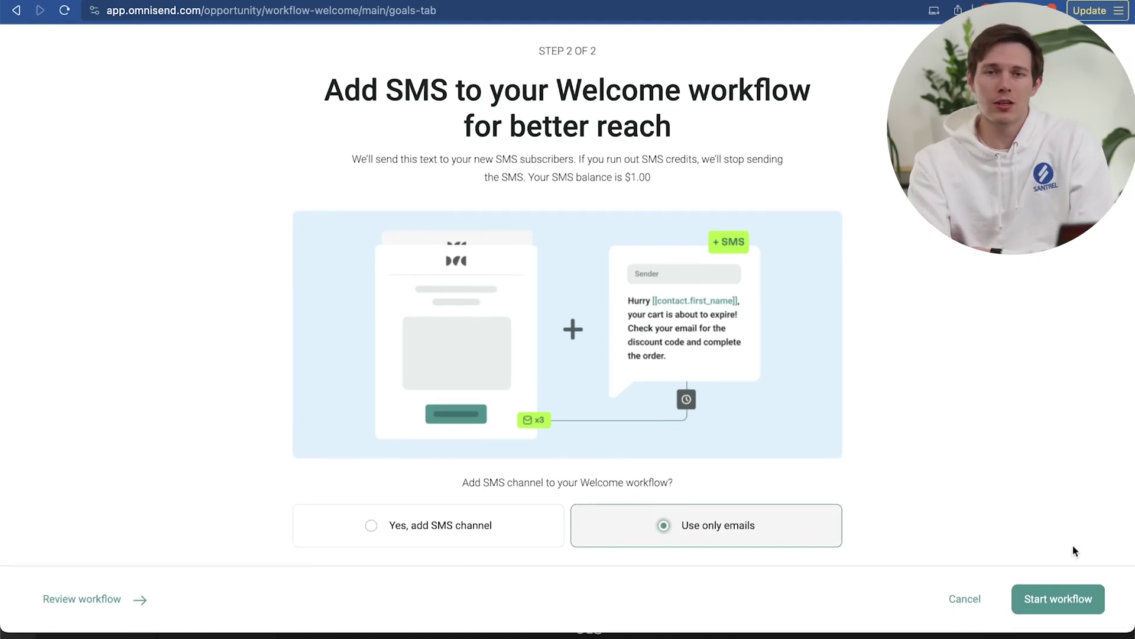
click(1073, 609)
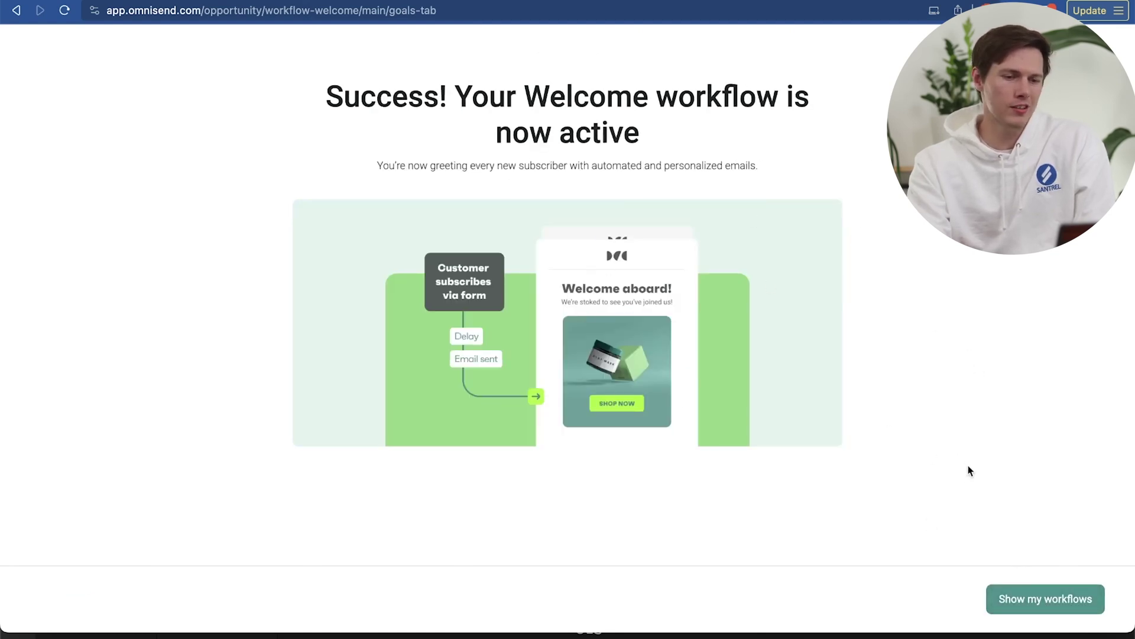
Step: Show the list of automation workflows and open the Welcome workflow in the editor
click(1044, 599)
scroll(579, 277, down, 1)
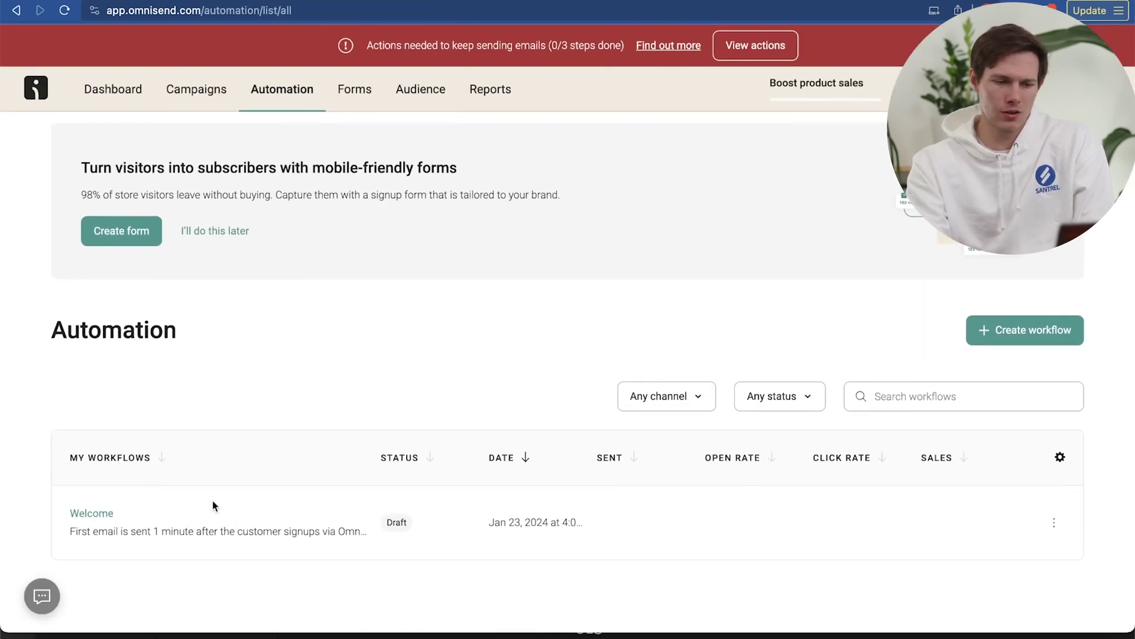
click(88, 513)
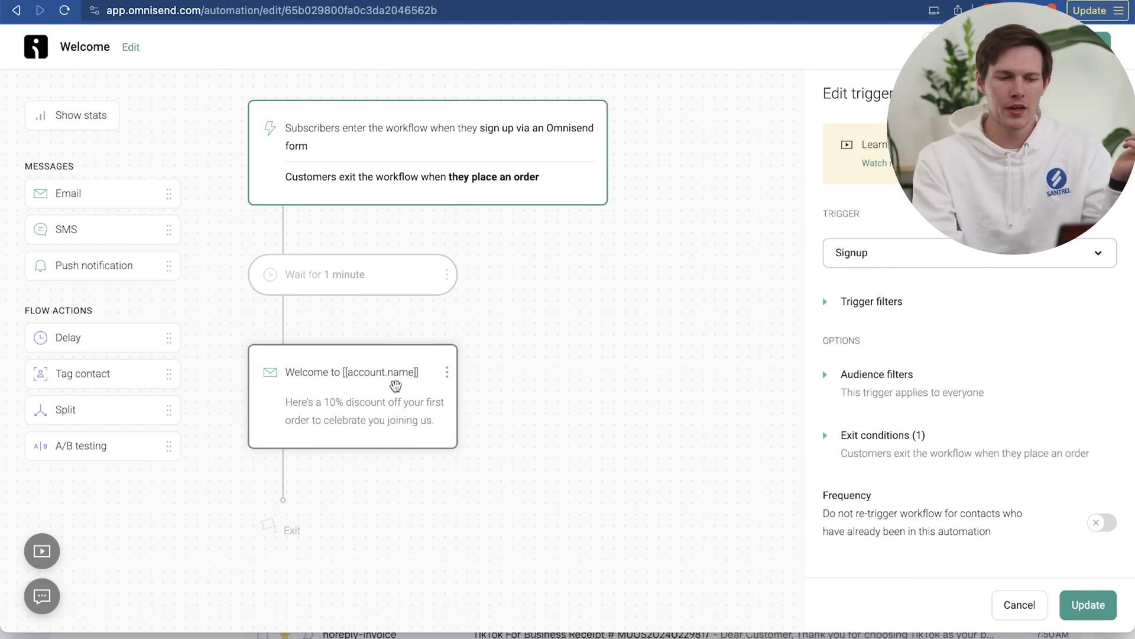
Step: Review the welcome email's subject, preheader, sender and other settings, leaving them as they are
click(401, 425)
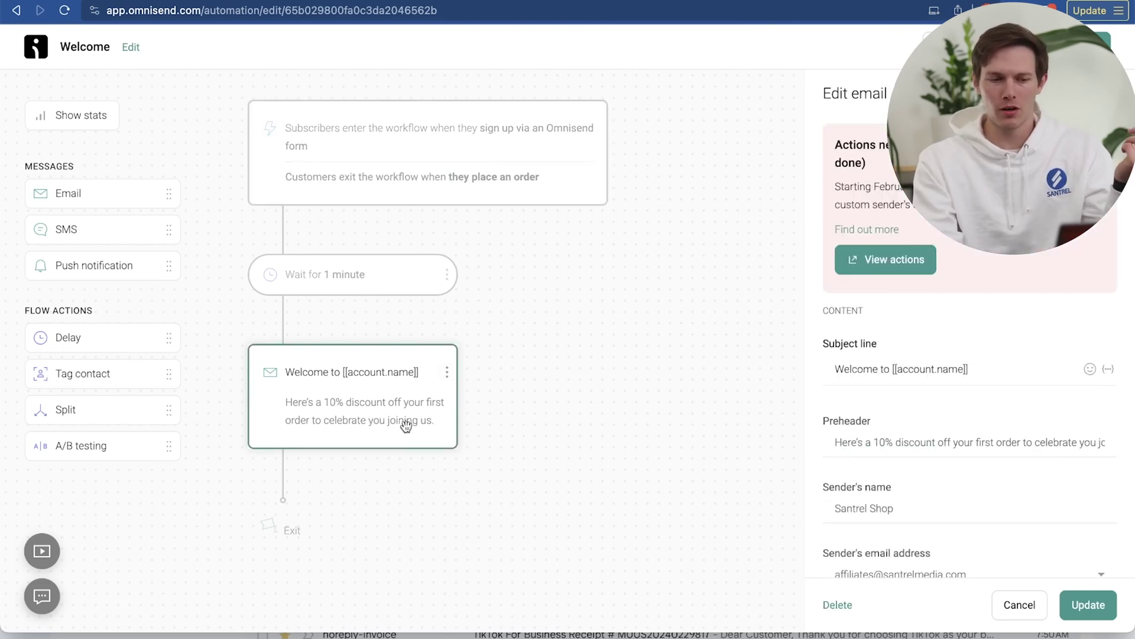
scroll(946, 382, down, 10)
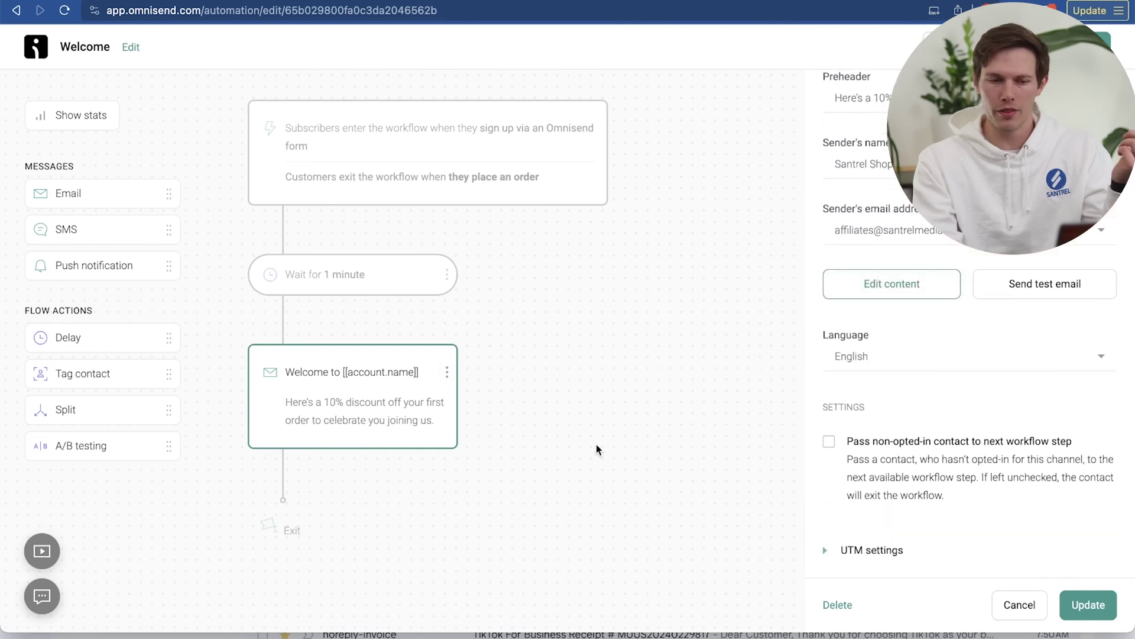
click(572, 517)
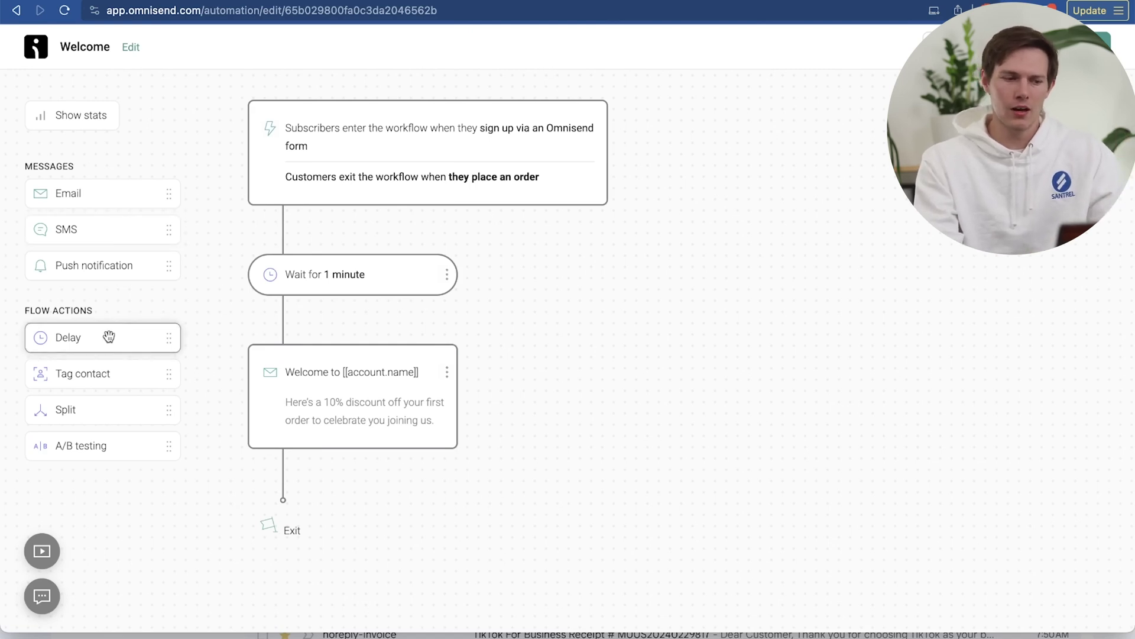
Step: Add a Delay after the welcome email and a Split below that delay
drag(109, 337, 321, 473)
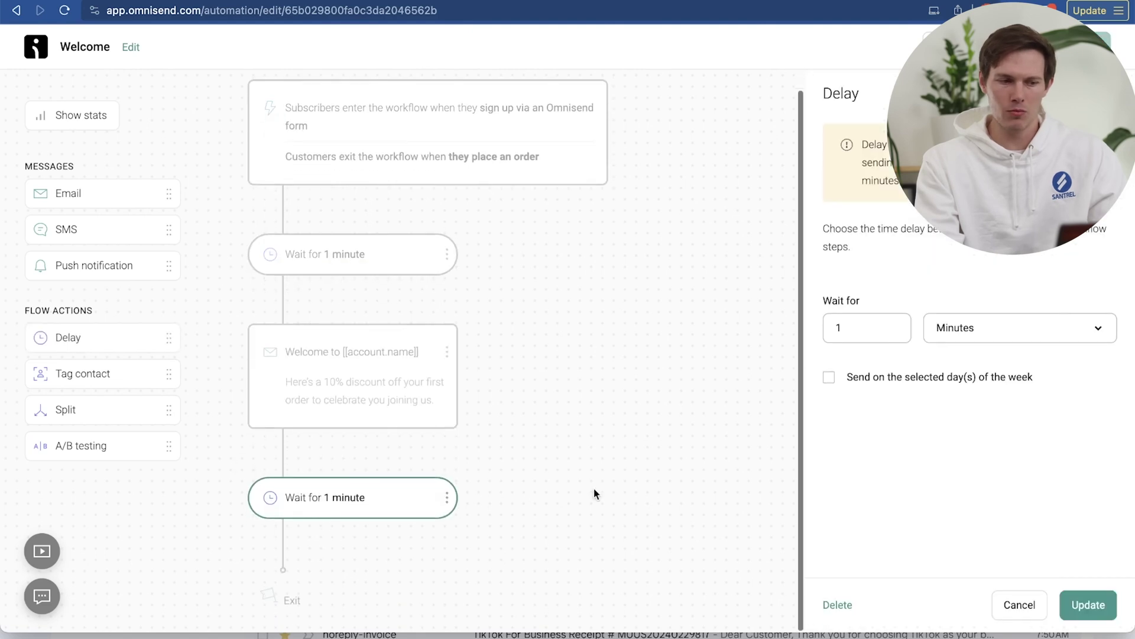
drag(121, 408, 296, 535)
click(655, 339)
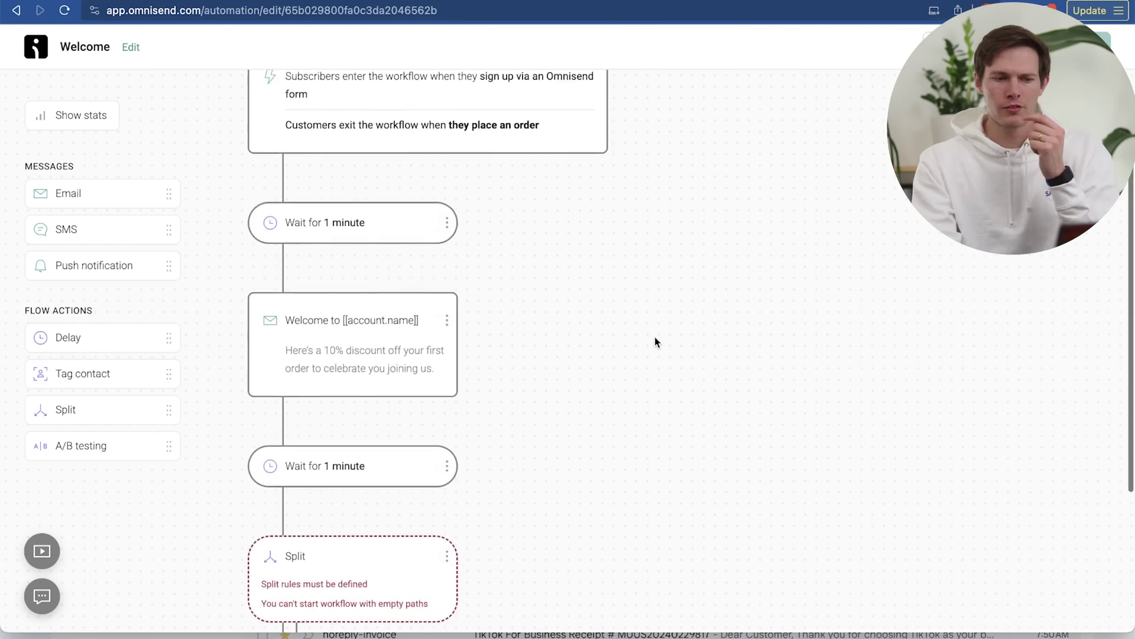
Step: Define the split rule by message behavior as contacts who opened the "Welcome to [[account.name]]" email
scroll(649, 534, down, 4)
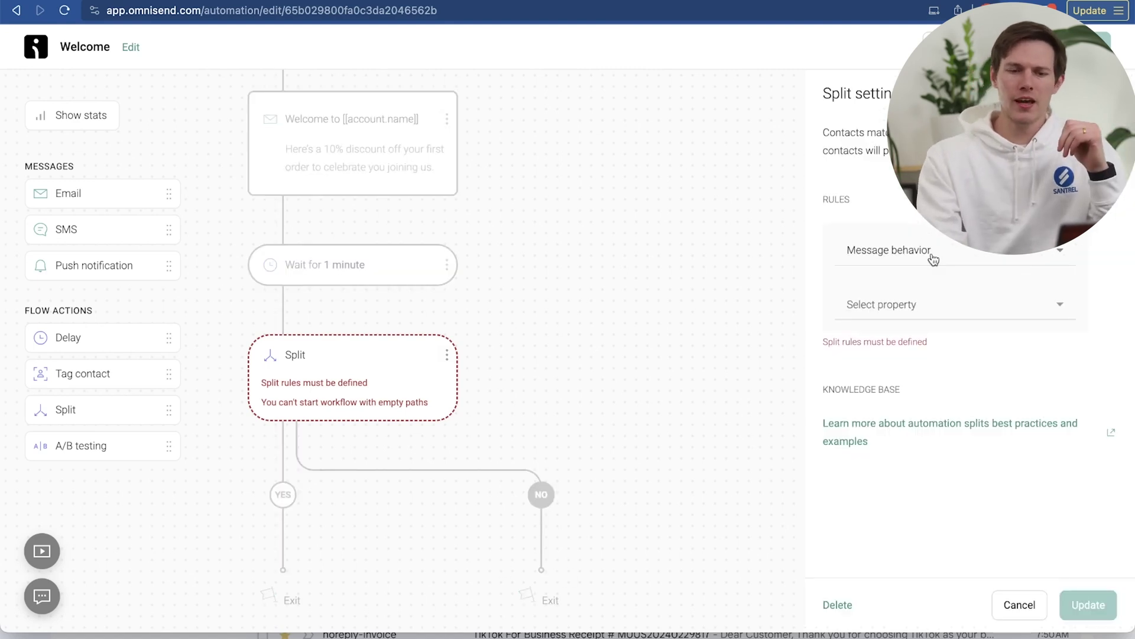
click(933, 260)
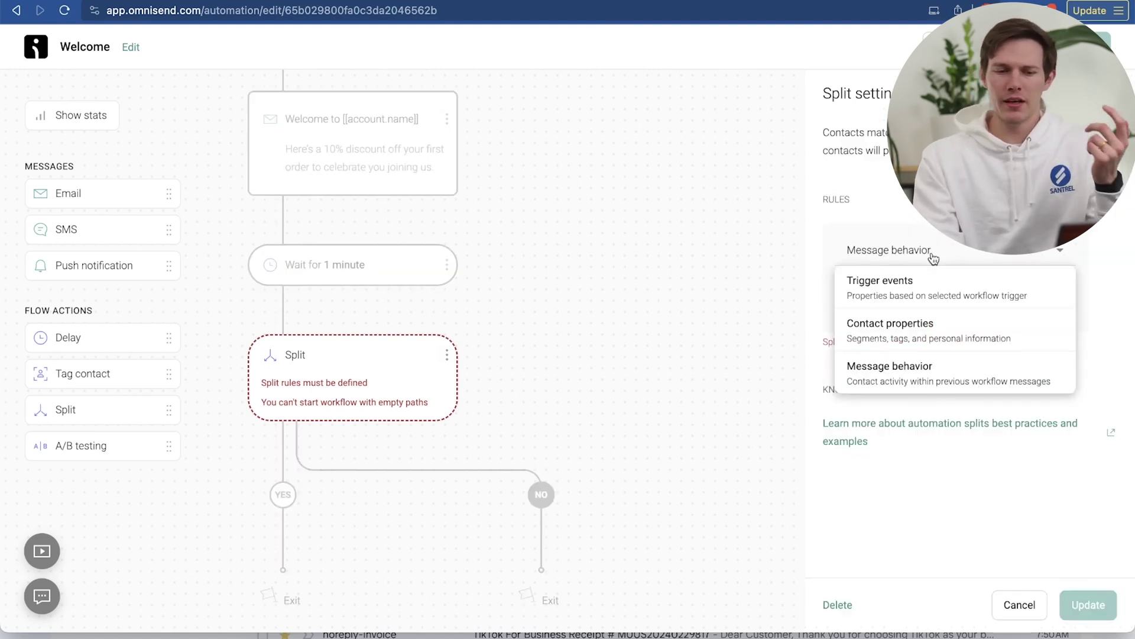
click(968, 370)
click(906, 305)
click(911, 331)
click(901, 374)
click(905, 393)
click(1052, 413)
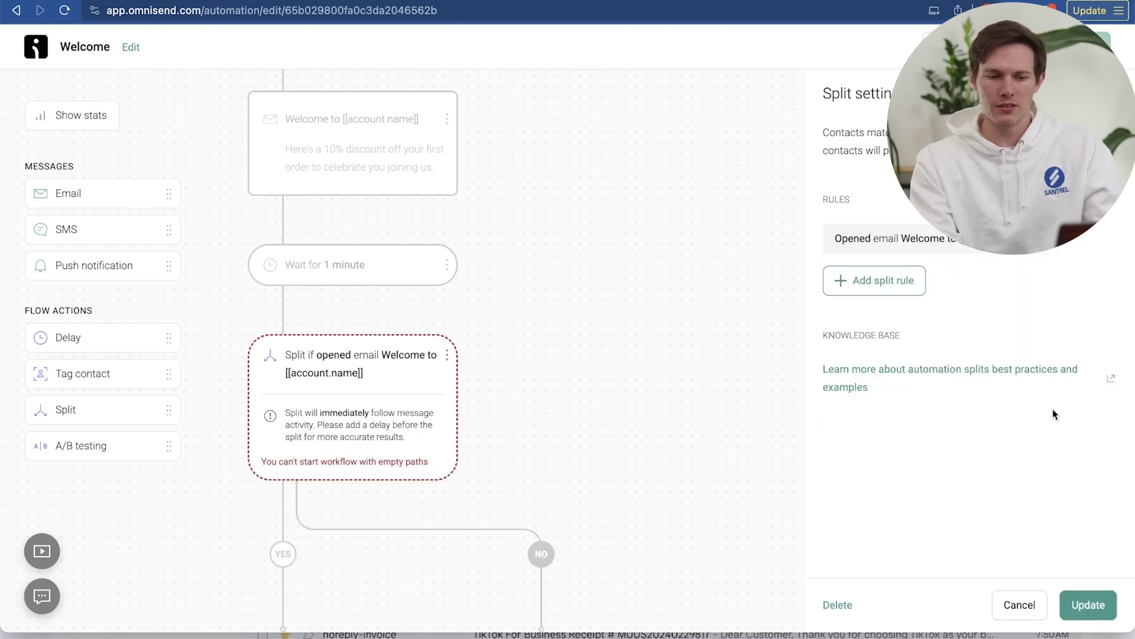
Step: Add an Email message to the YES branch of the split and leave its settings unfilled
scroll(469, 372, down, 2)
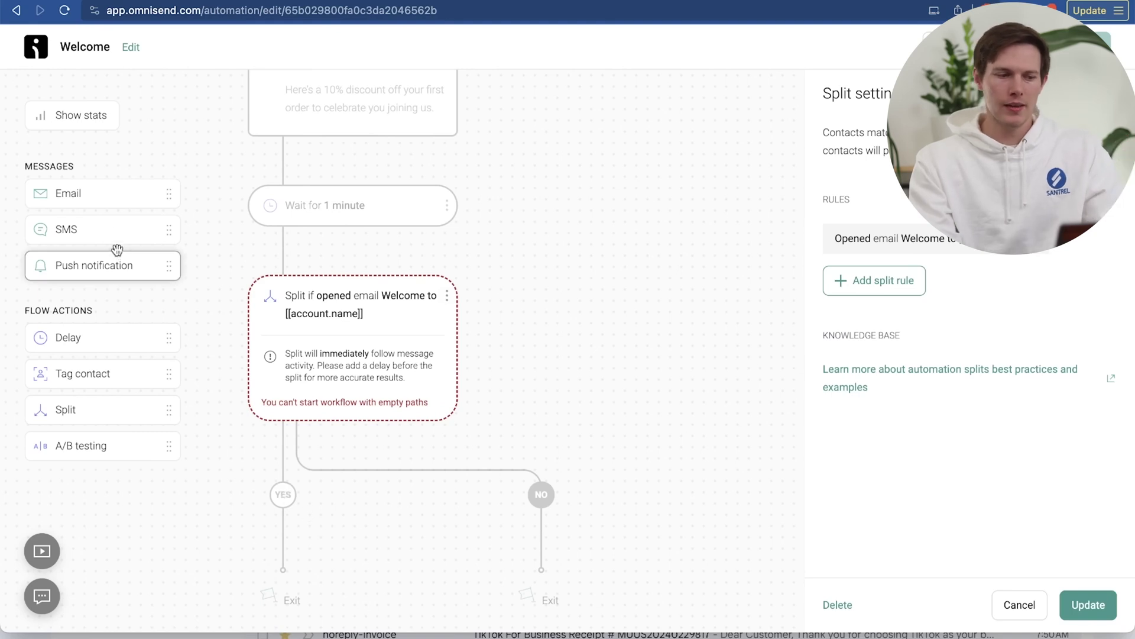
drag(100, 197, 285, 482)
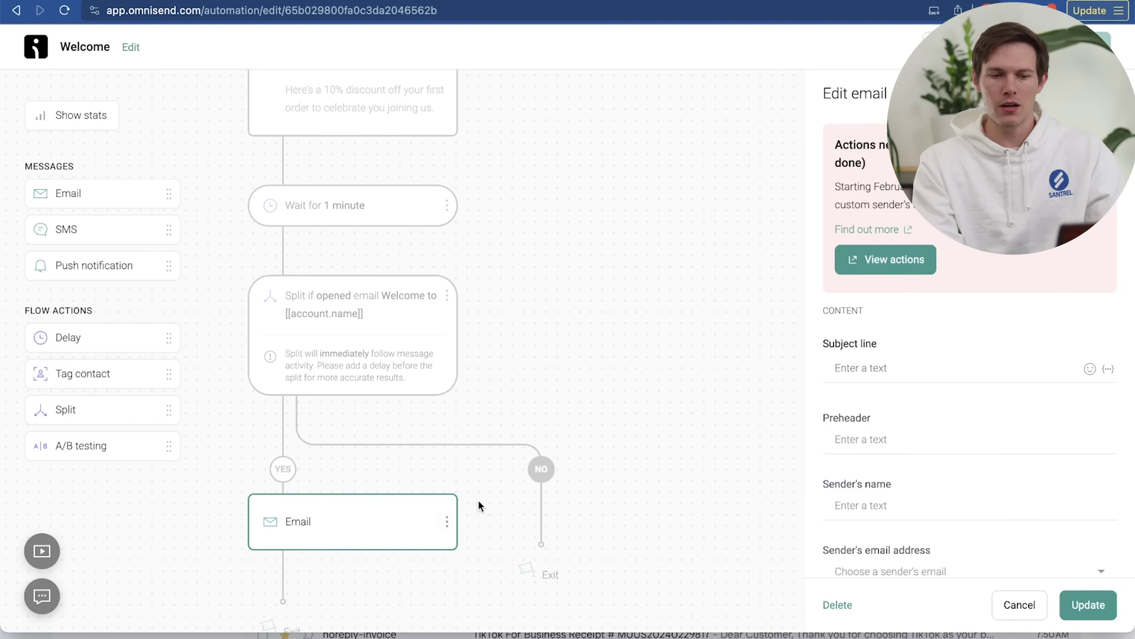
click(668, 320)
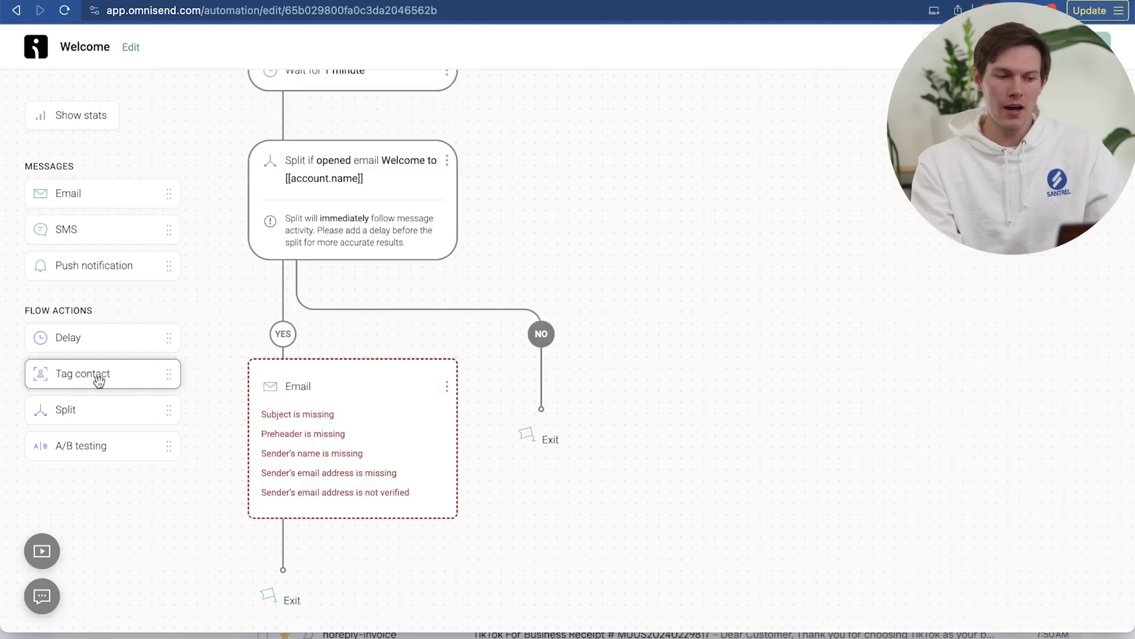
Step: Add a Tag contact action to the NO branch and open its choice of existing or new tags
drag(98, 380, 594, 338)
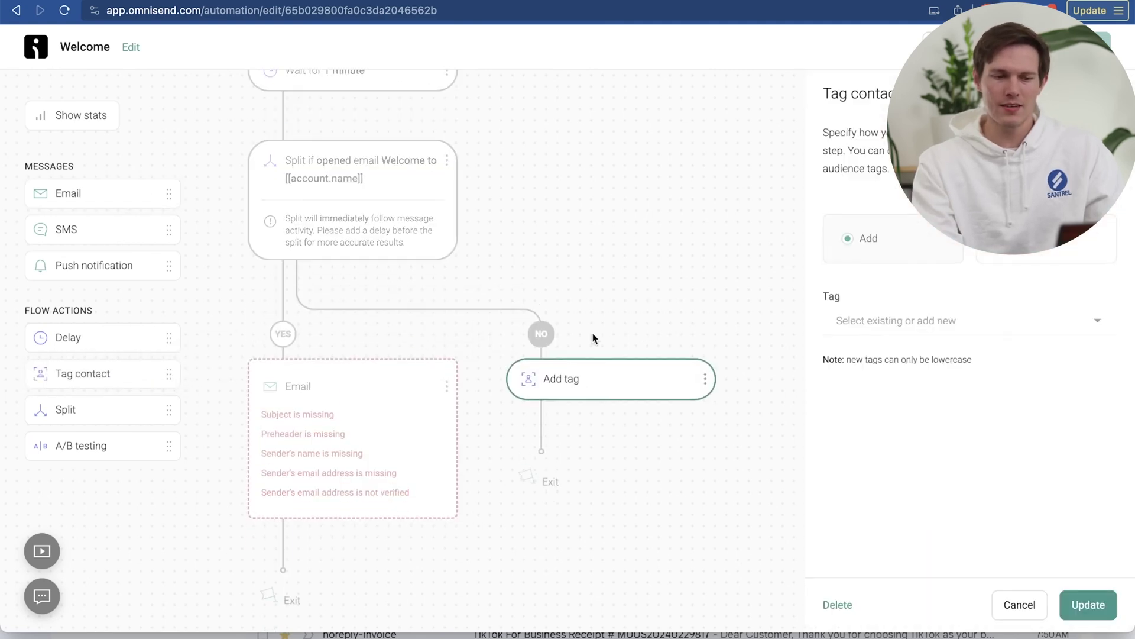
click(943, 324)
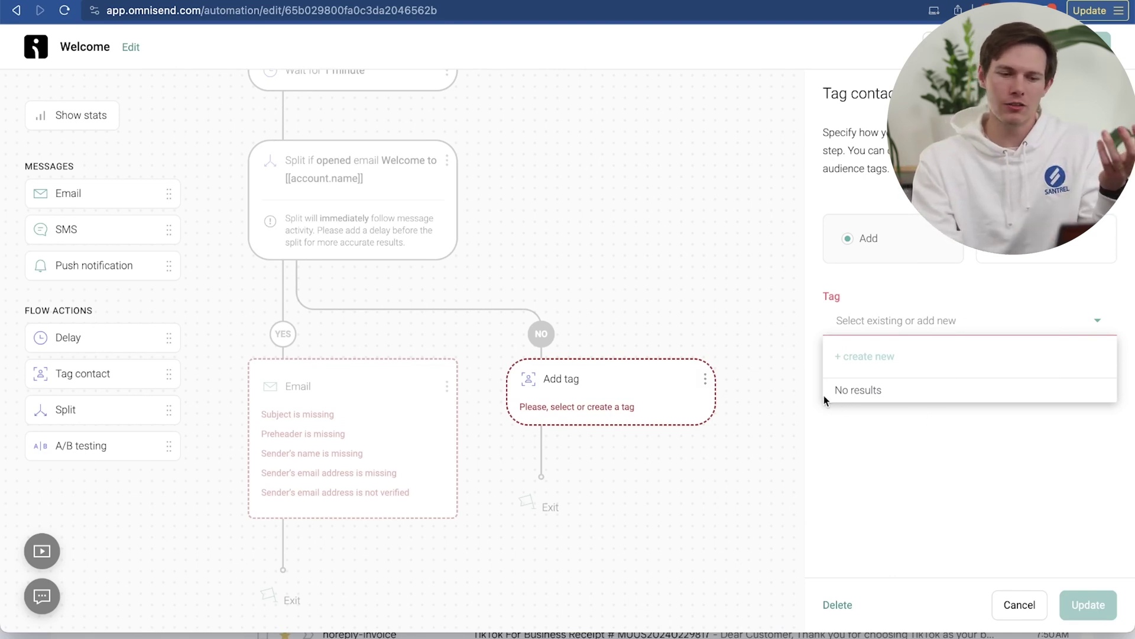
scroll(473, 417, up, 10)
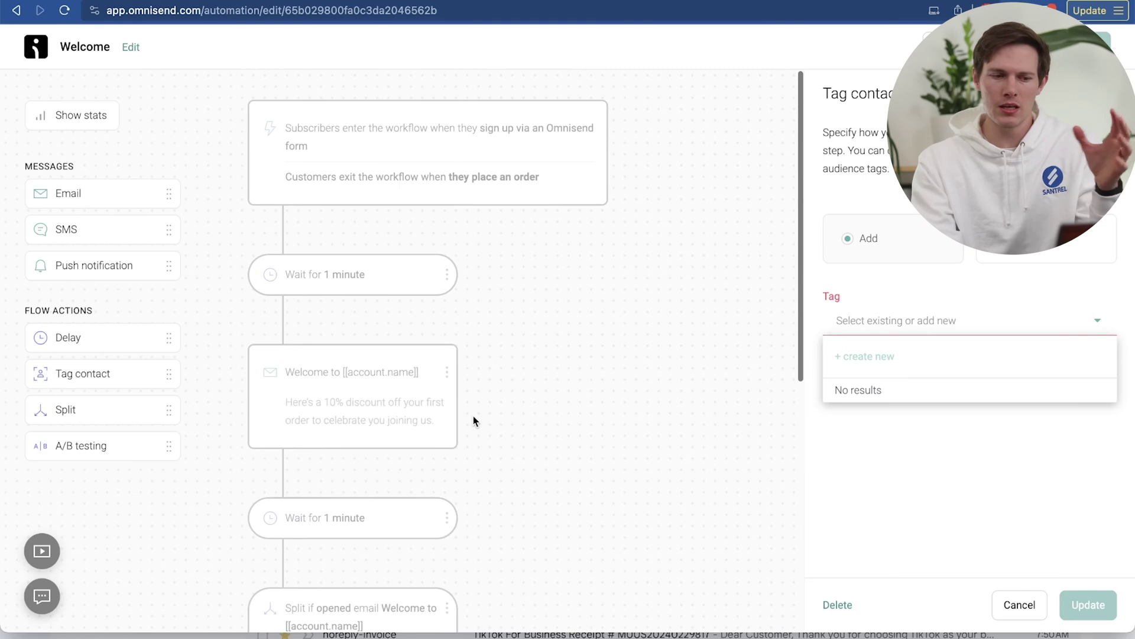
Step: Leave the tag settings and delete the Tag contact action from the NO branch of the split
scroll(466, 436, down, 10)
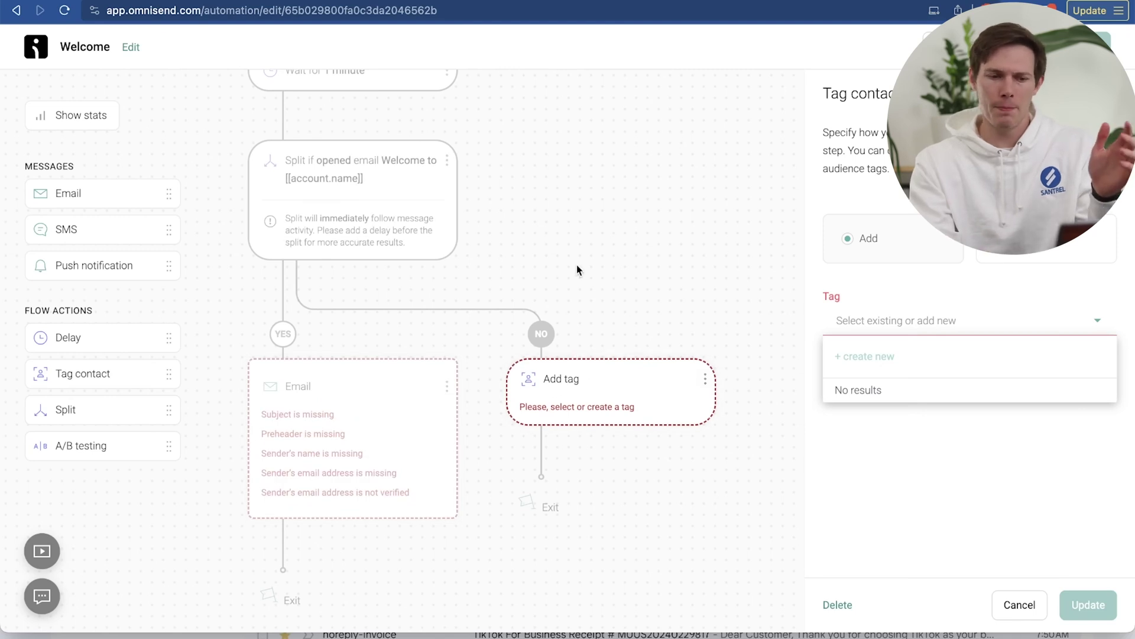
click(631, 401)
scroll(634, 401, up, 4)
scroll(633, 402, up, 4)
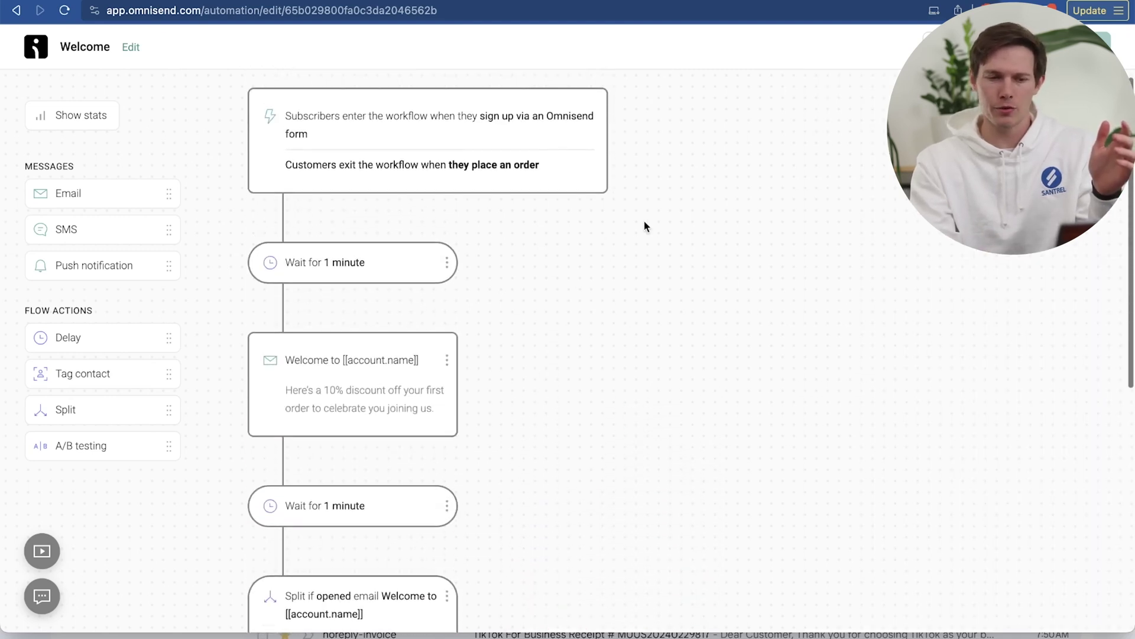
scroll(604, 396, down, 5)
scroll(604, 397, down, 3)
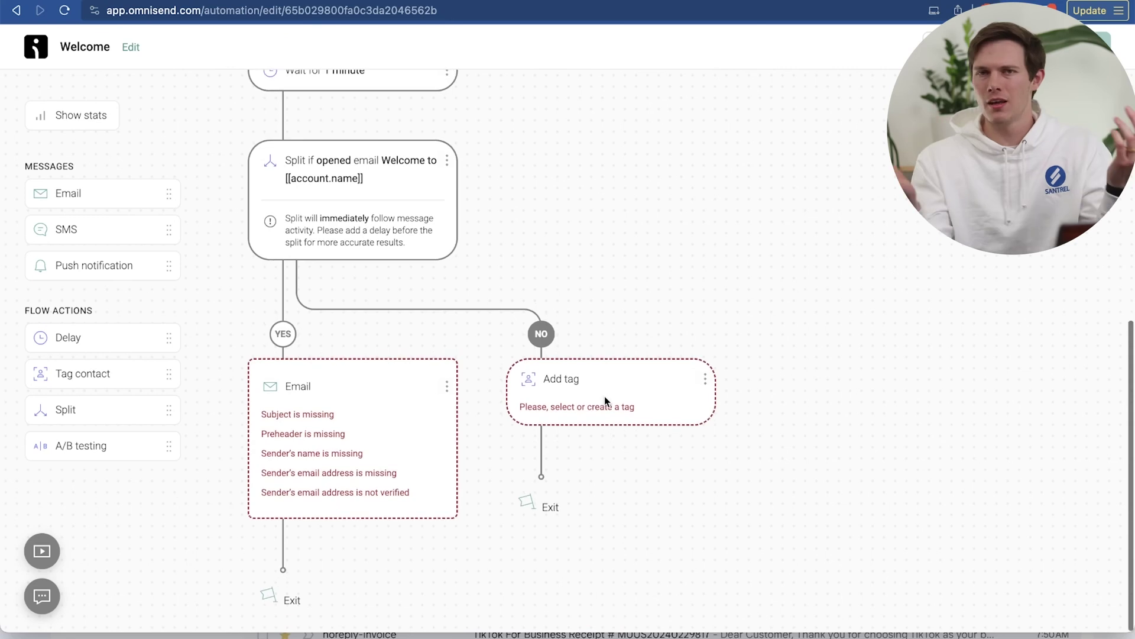
click(706, 381)
click(662, 411)
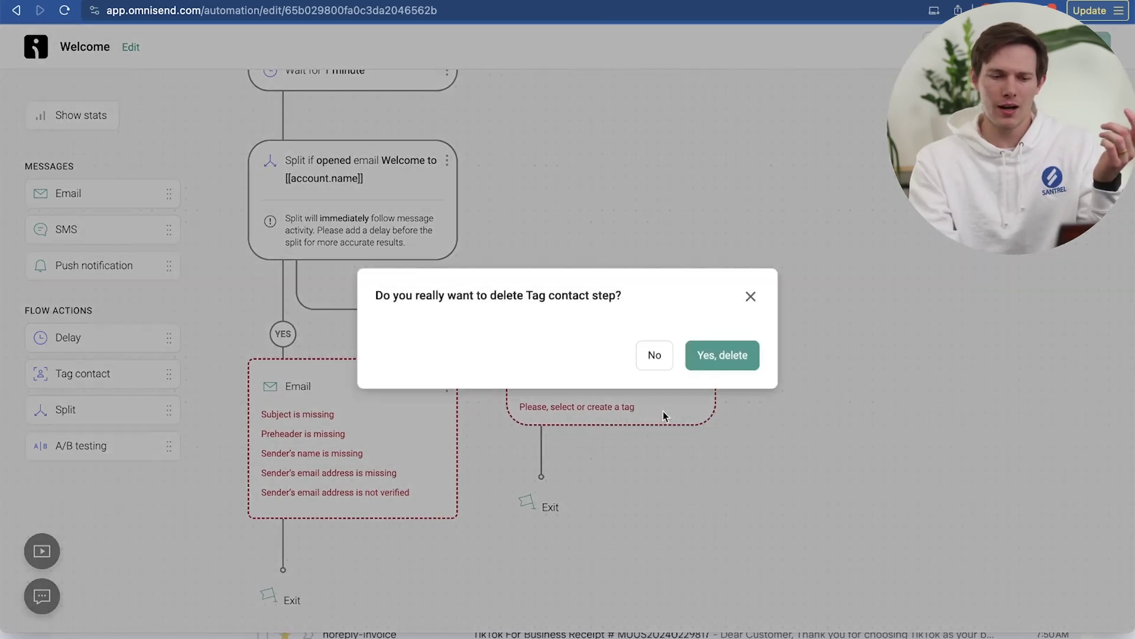
click(716, 358)
Step: Delete the unfilled Email message from the YES branch of the split
click(447, 387)
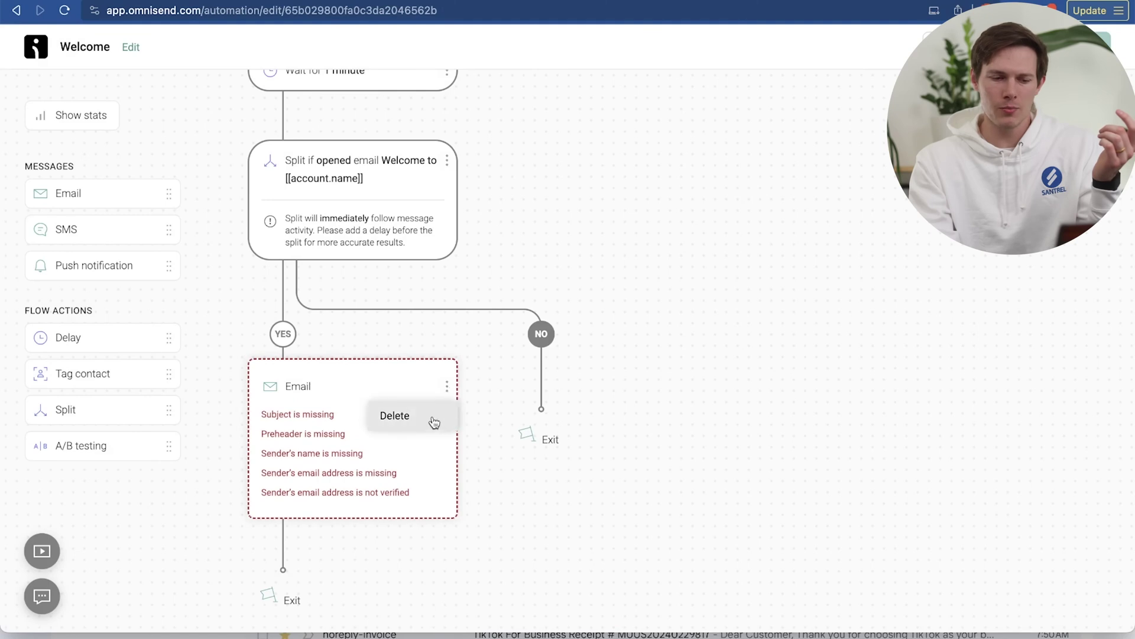
click(435, 417)
click(729, 358)
Step: Delete the empty Split and the Delay that follows the welcome email
scroll(549, 485, up, 4)
scroll(534, 491, up, 1)
click(447, 425)
click(434, 456)
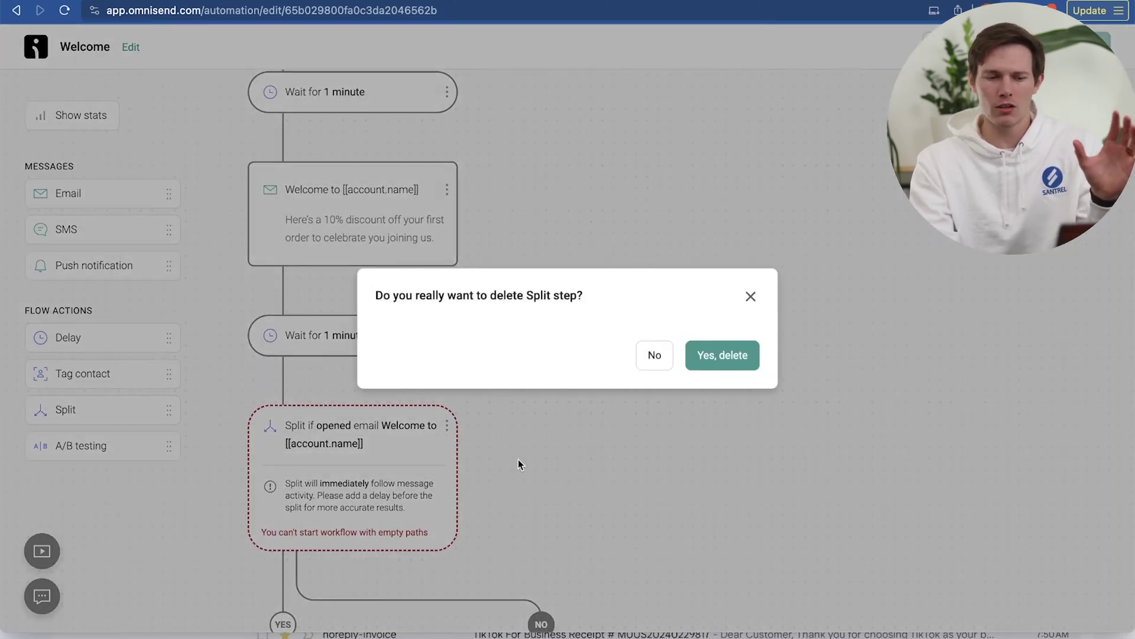
click(727, 357)
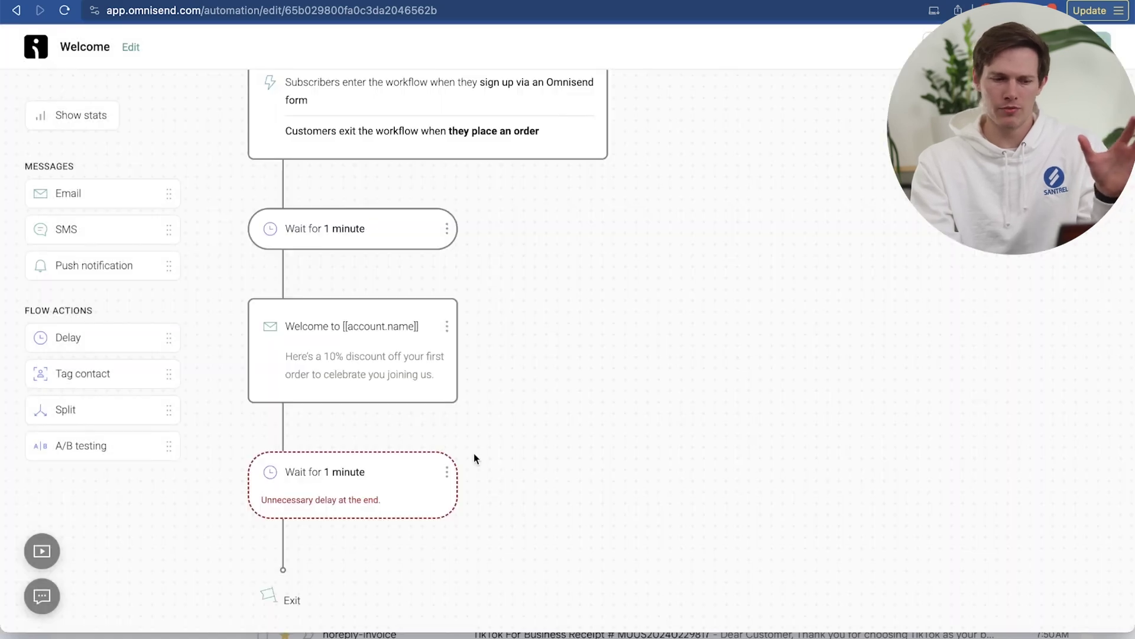
click(447, 472)
click(446, 500)
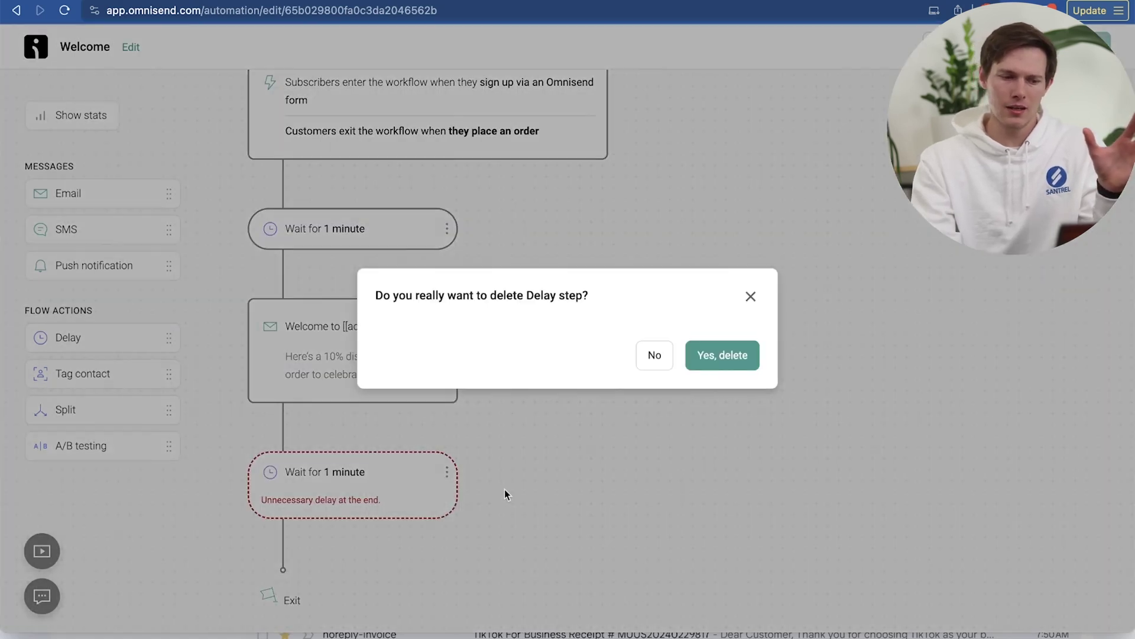
click(718, 354)
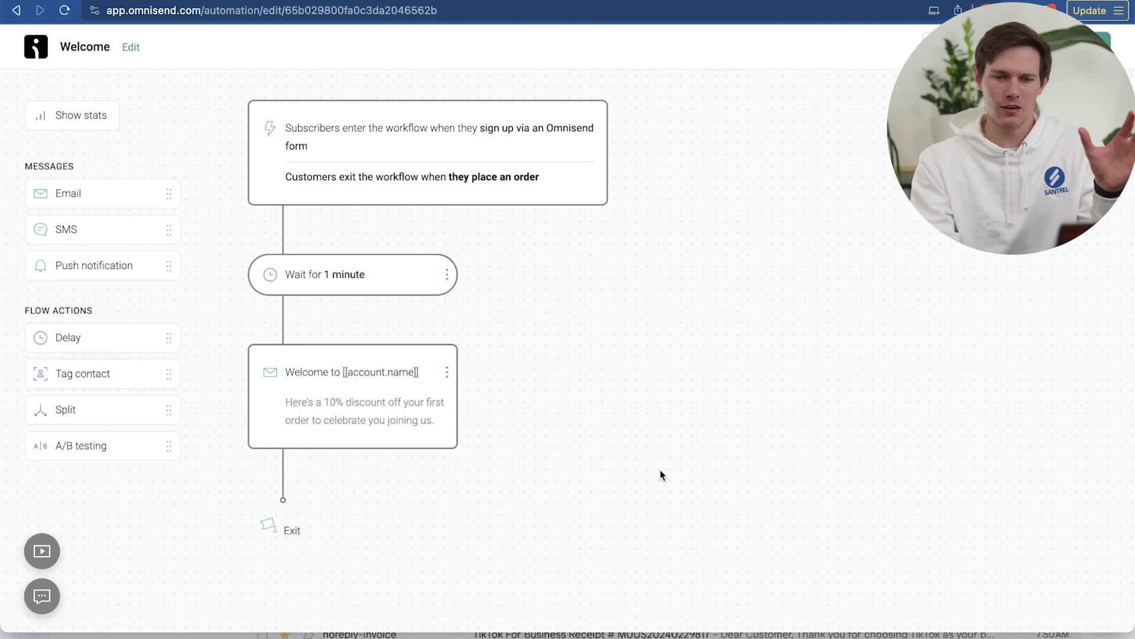
Step: Change the welcome email's subject line to "Welcome to the Santrel Merch Shop Club"
click(325, 371)
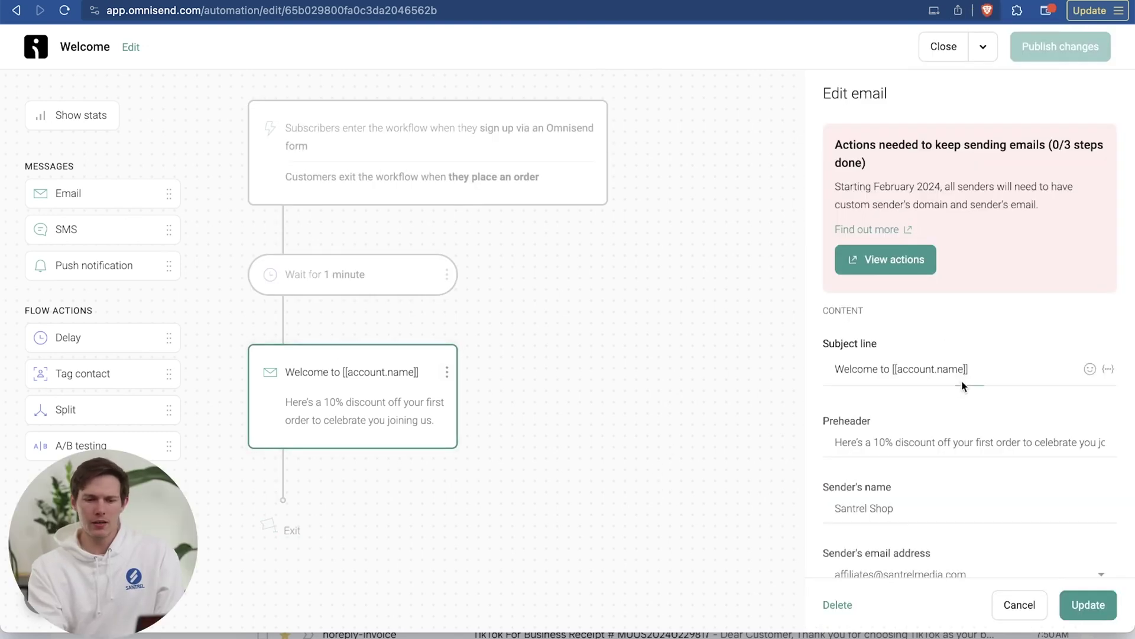
drag(984, 370, 893, 374)
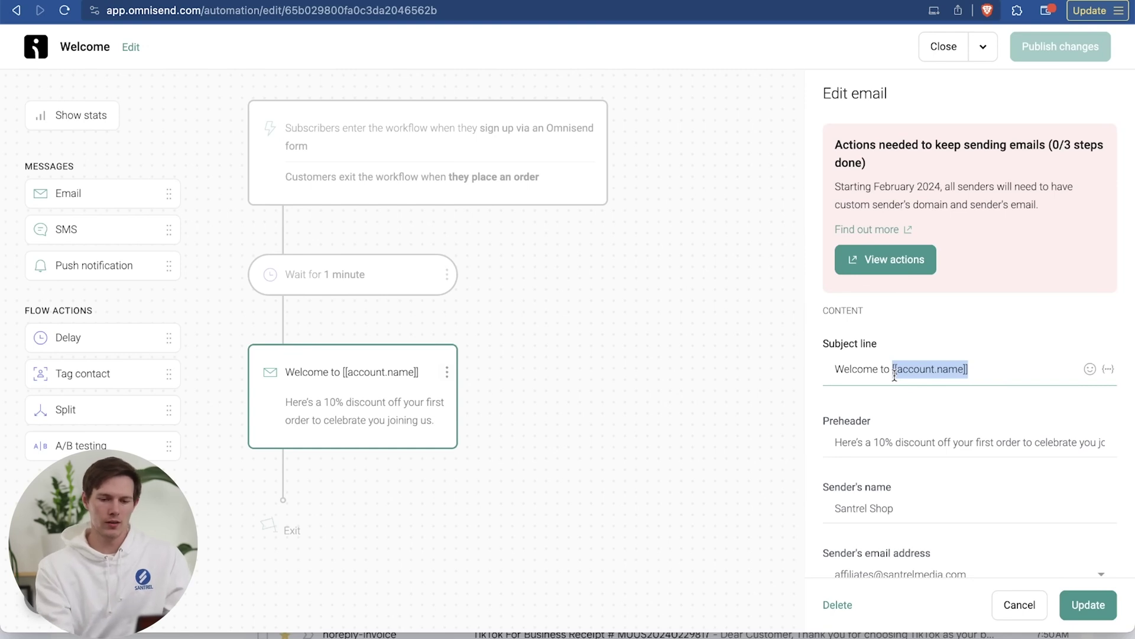
text(Santrel Merch ShopCl)
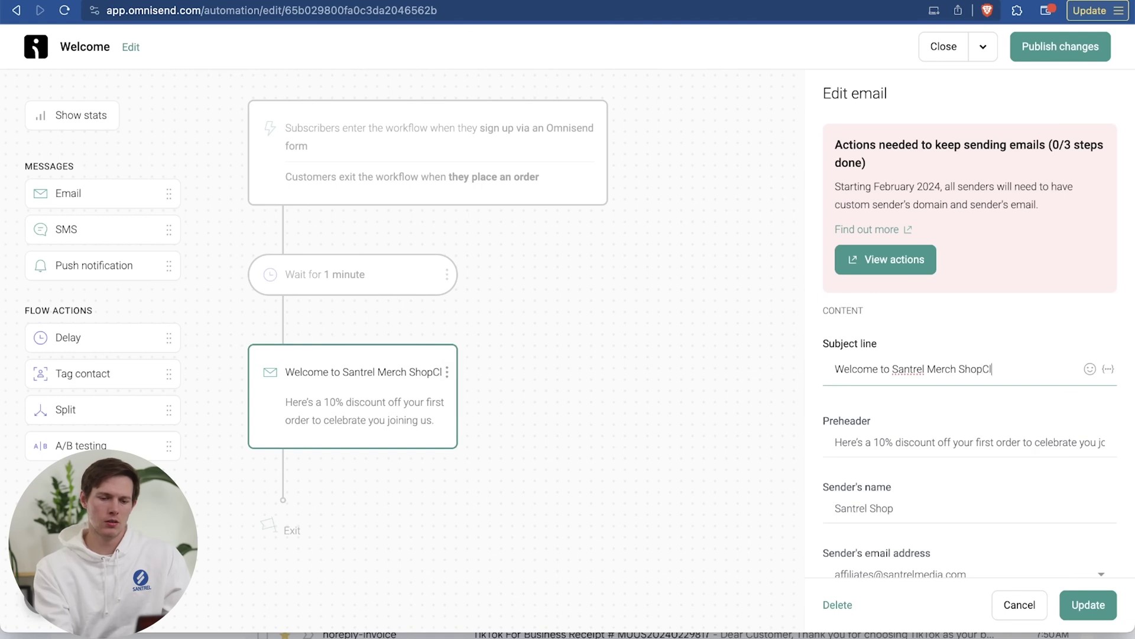
text(ub)
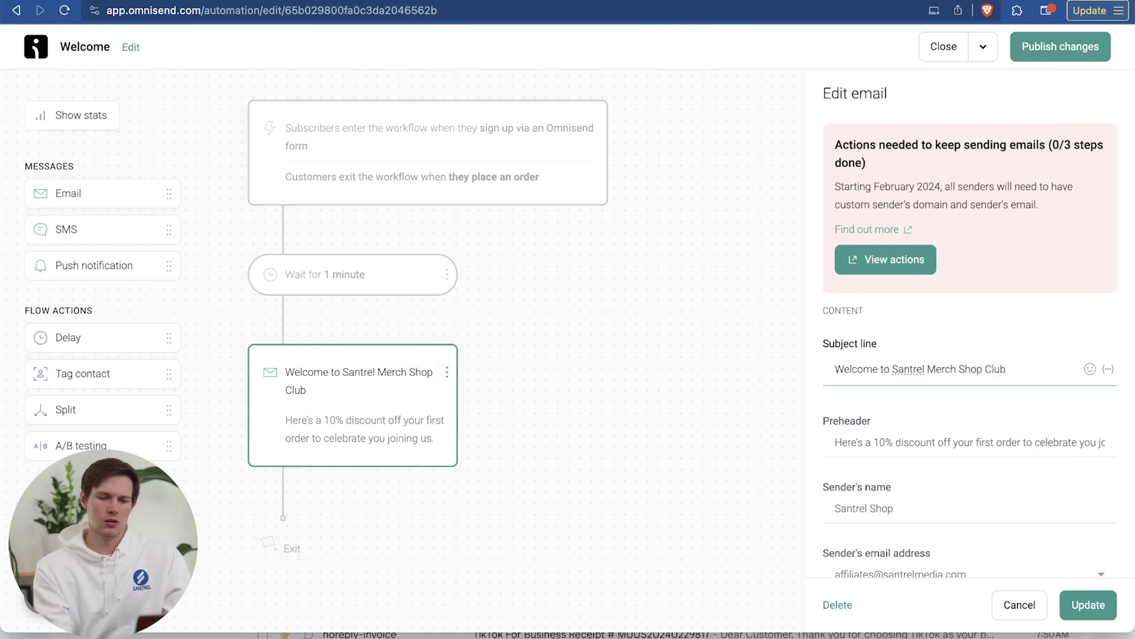
text(the)
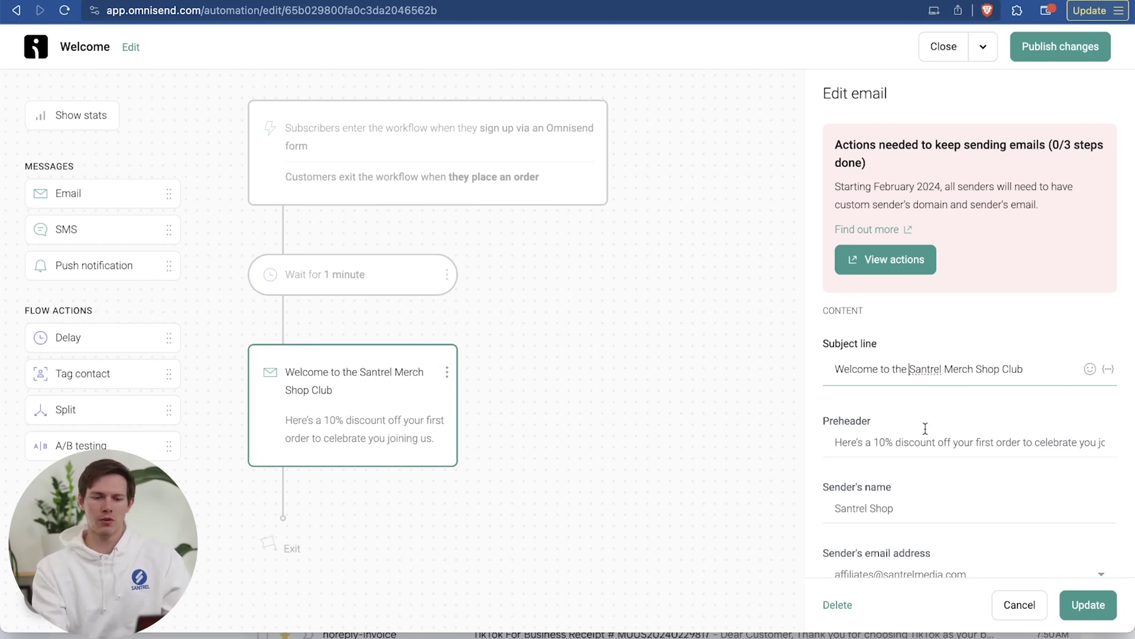
Step: Review the welcome email's preheader text, sender's name and remaining email settings
scroll(925, 427, down, 5)
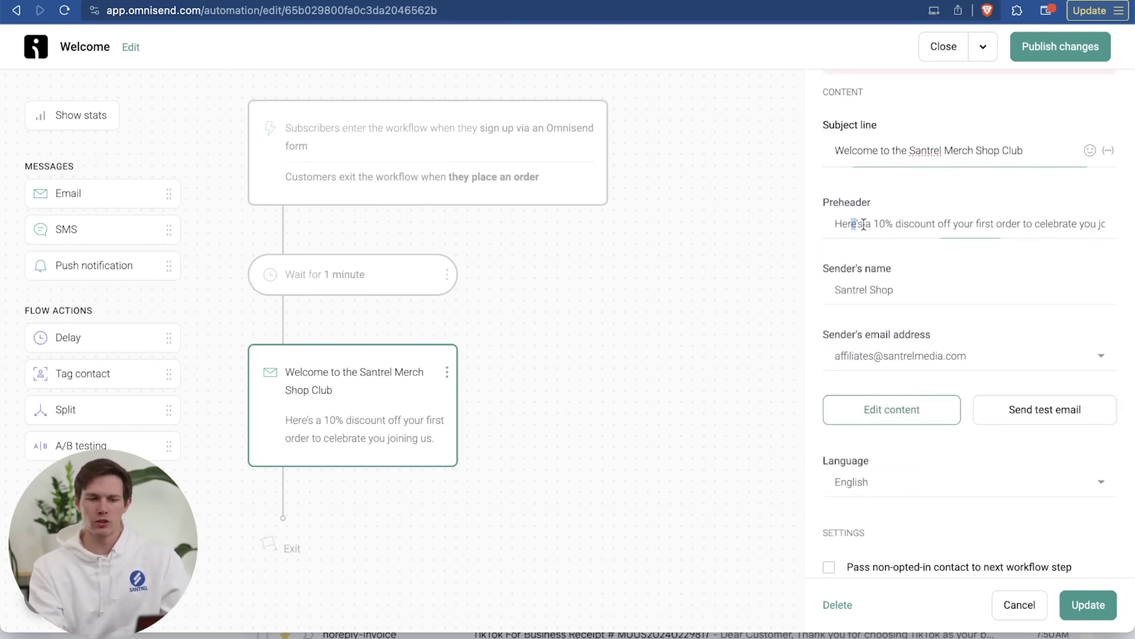
drag(851, 224, 976, 223)
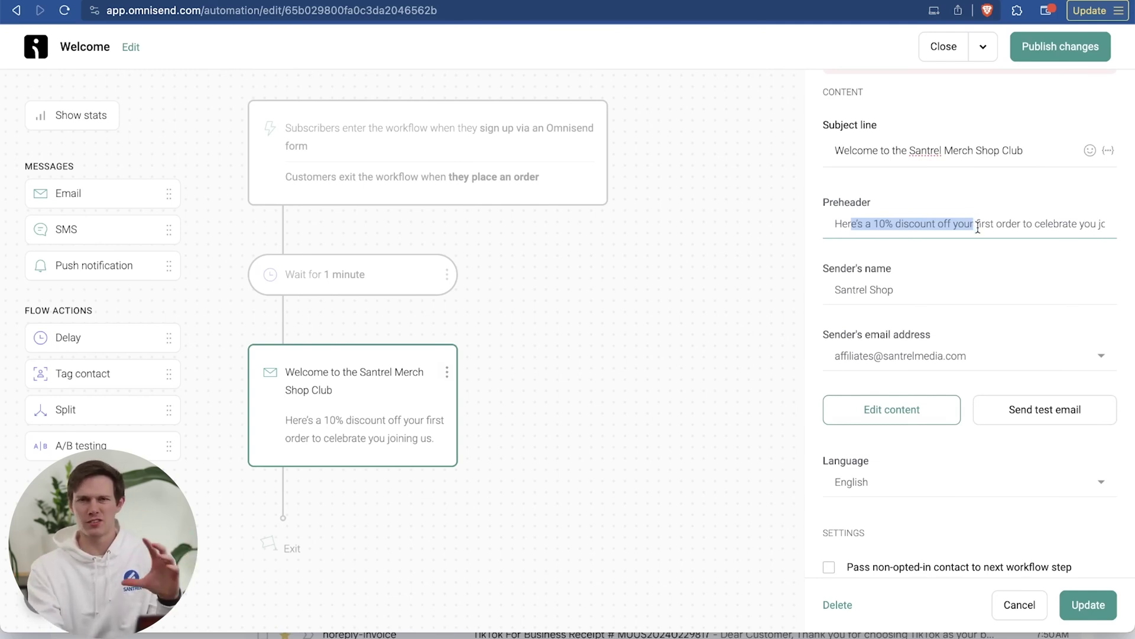
drag(938, 227, 1002, 223)
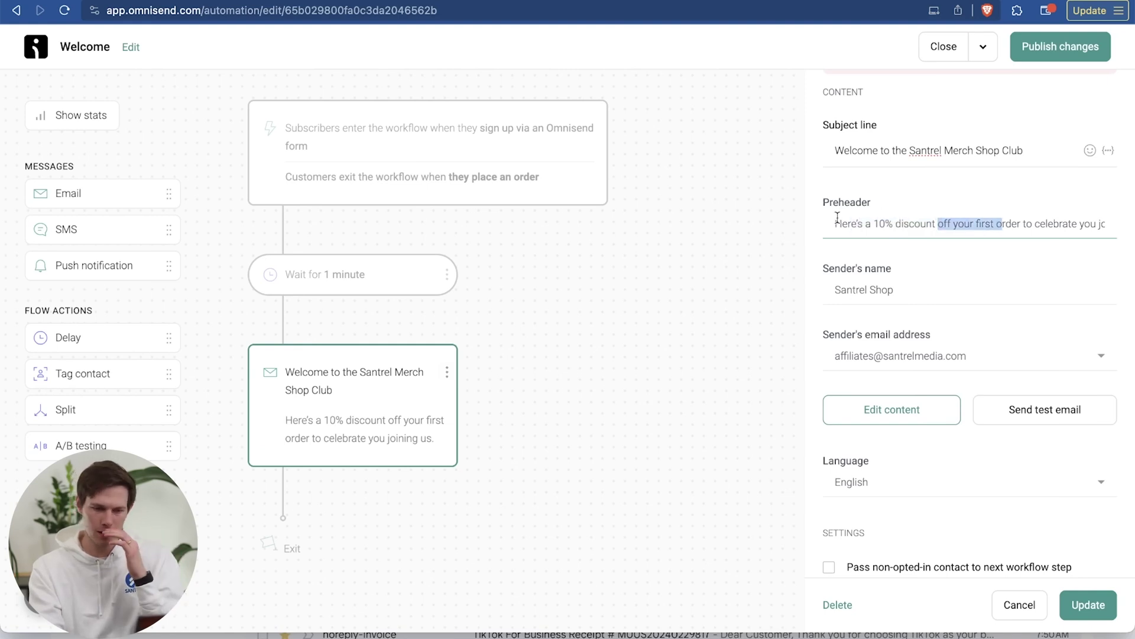
drag(875, 221, 1131, 226)
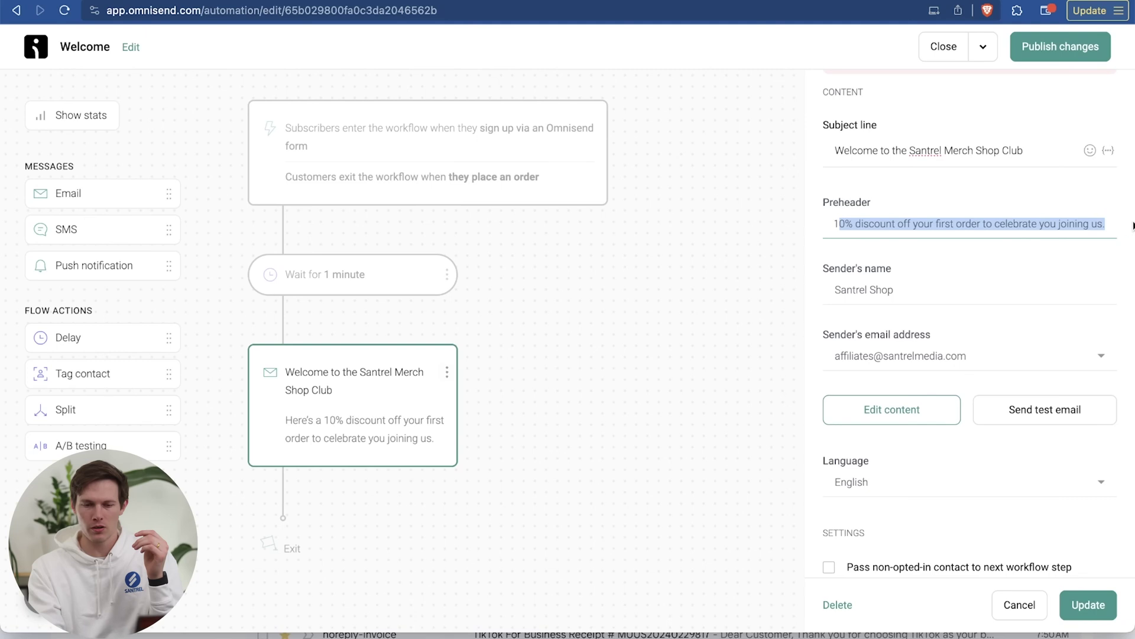
click(1012, 225)
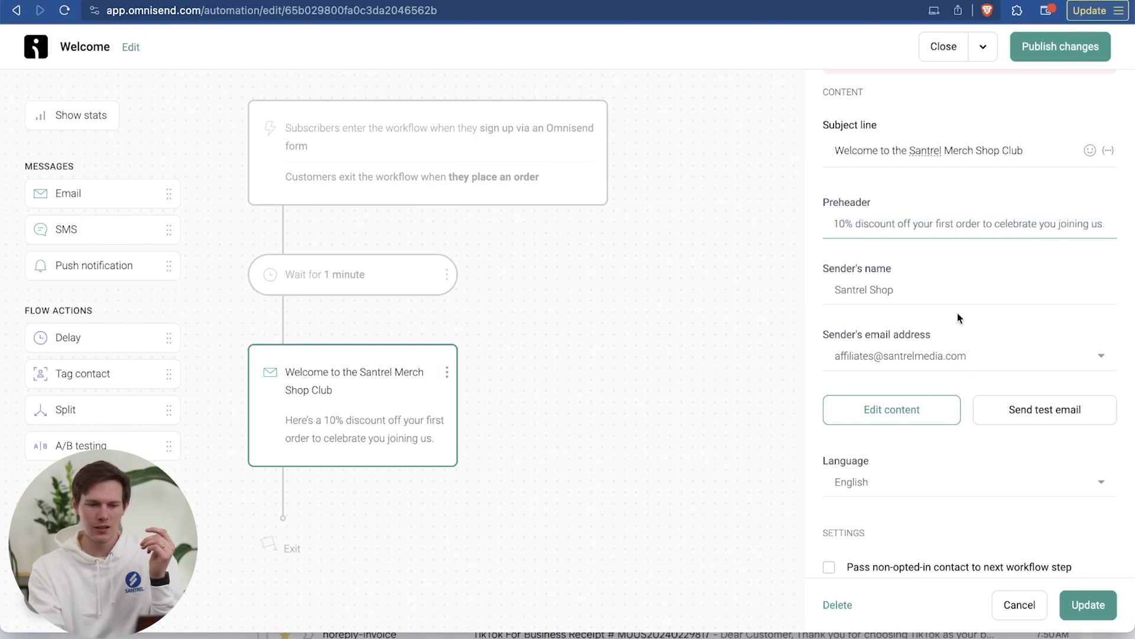
text(Here's a)
click(917, 291)
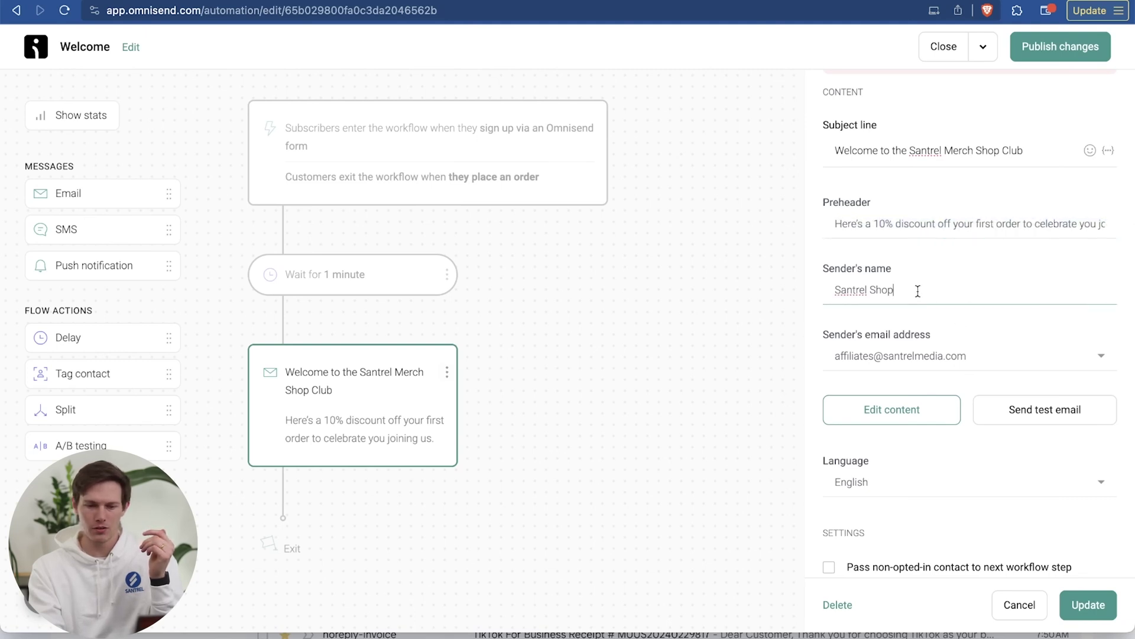
scroll(930, 336, down, 3)
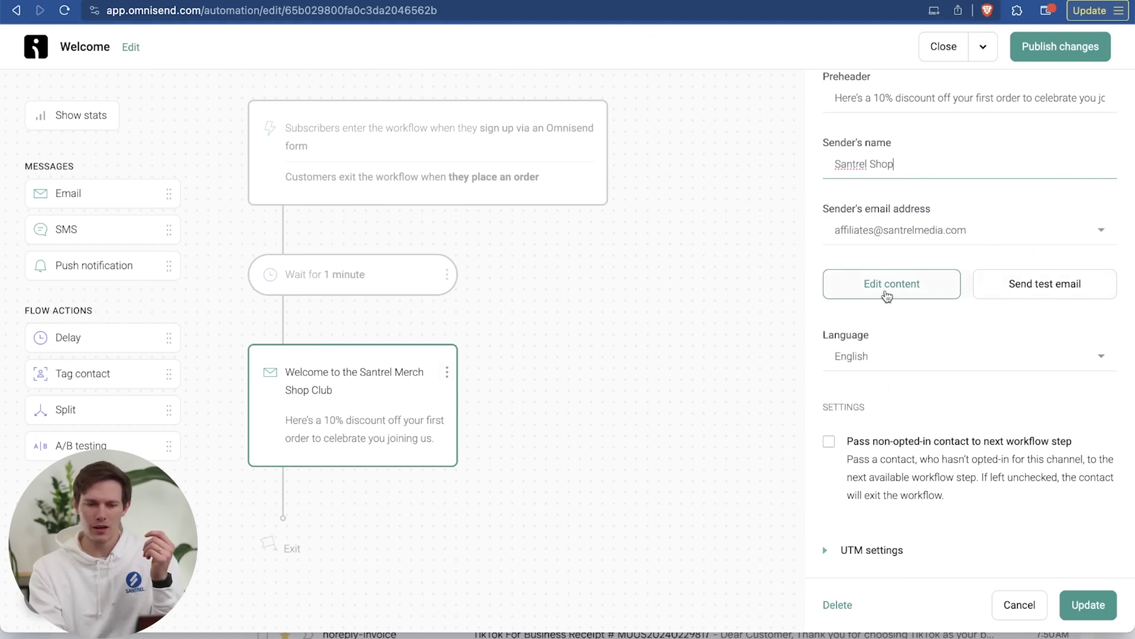
Step: Open the welcome email's content for editing and turn off the expiry of its discount block
click(887, 295)
click(738, 359)
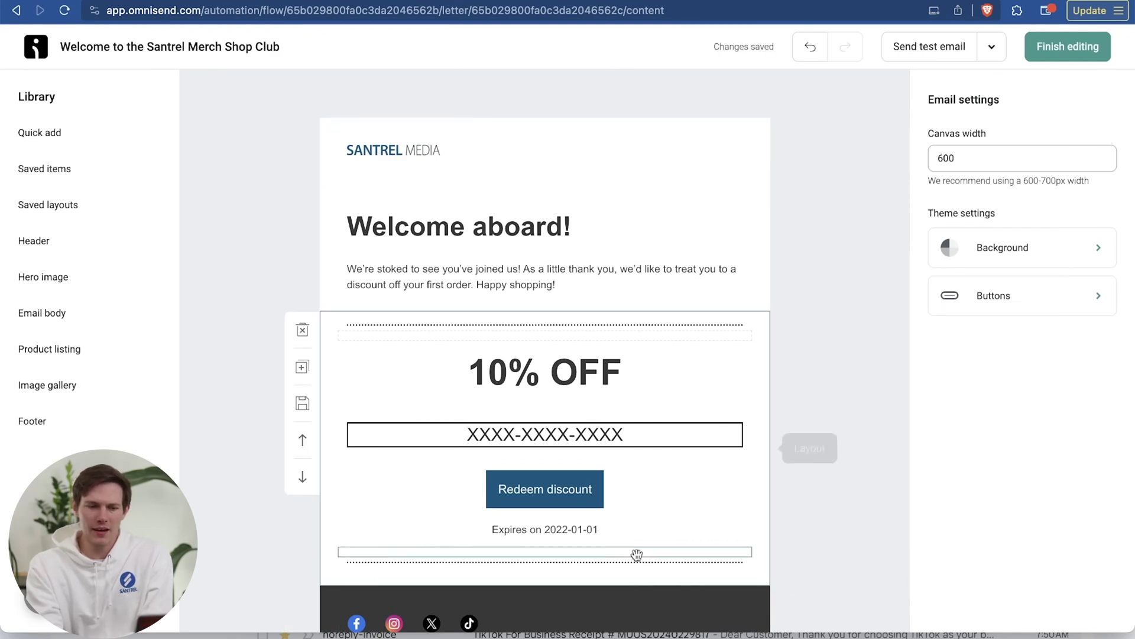
click(636, 451)
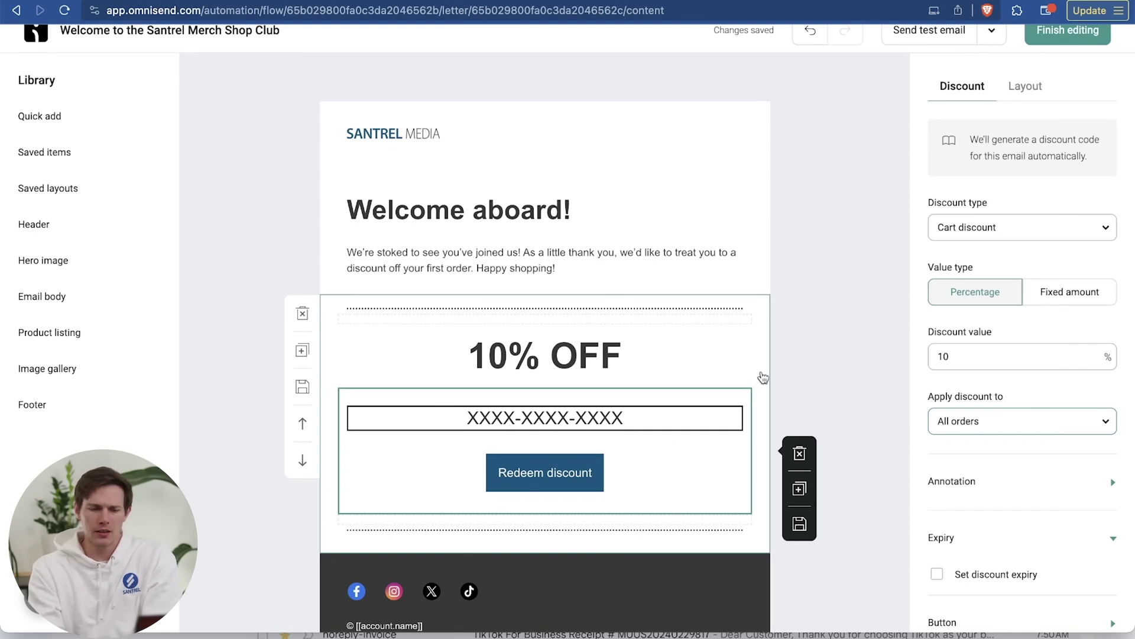
scroll(843, 369, up, 1)
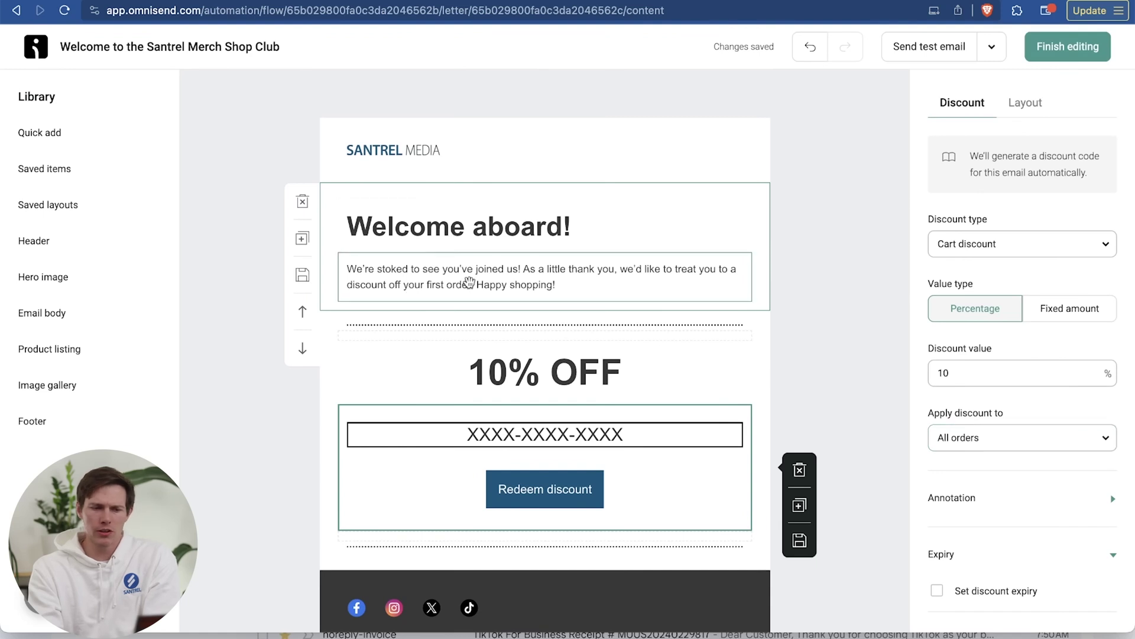
click(480, 281)
drag(556, 285, 414, 284)
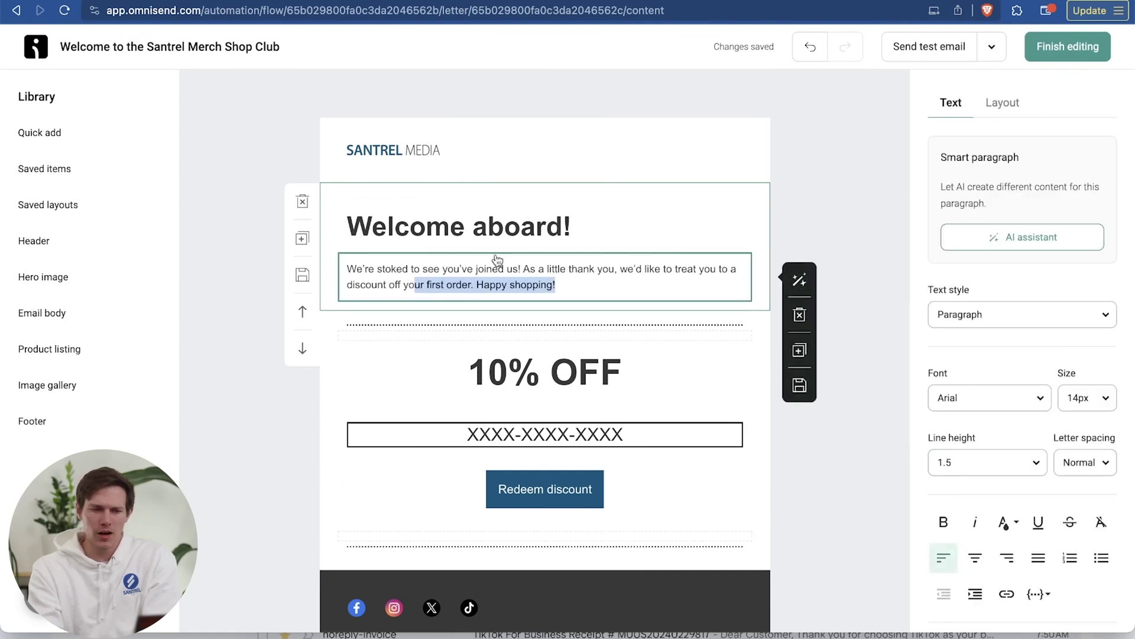
Step: Center the email's logo, set its top padding to 5 px and finish editing the email
click(399, 146)
click(1023, 382)
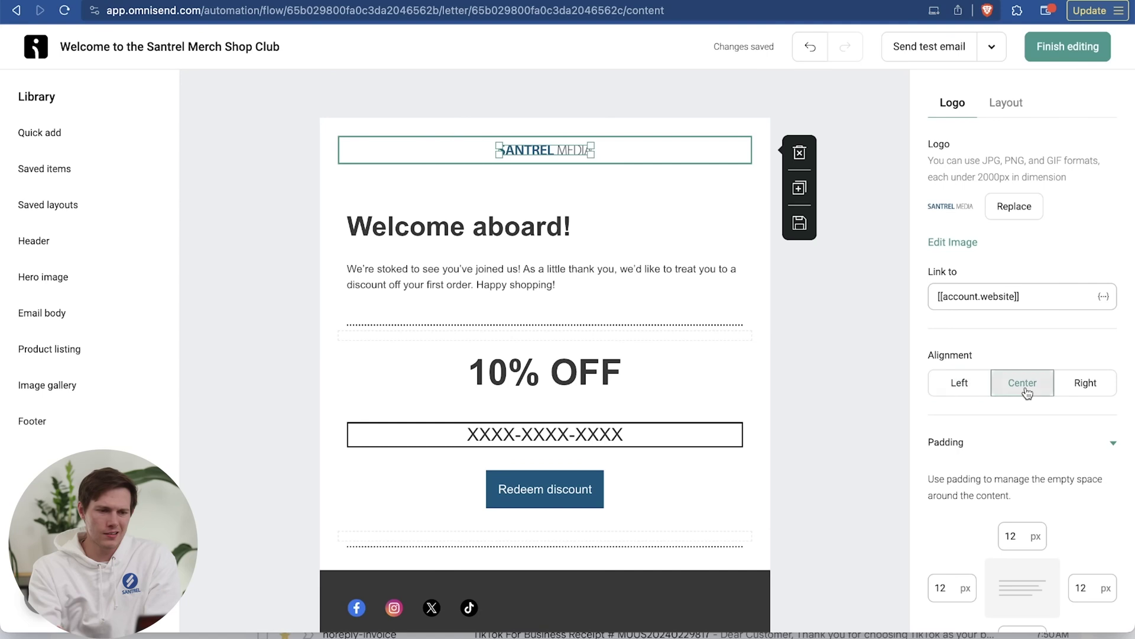
scroll(651, 287, down, 3)
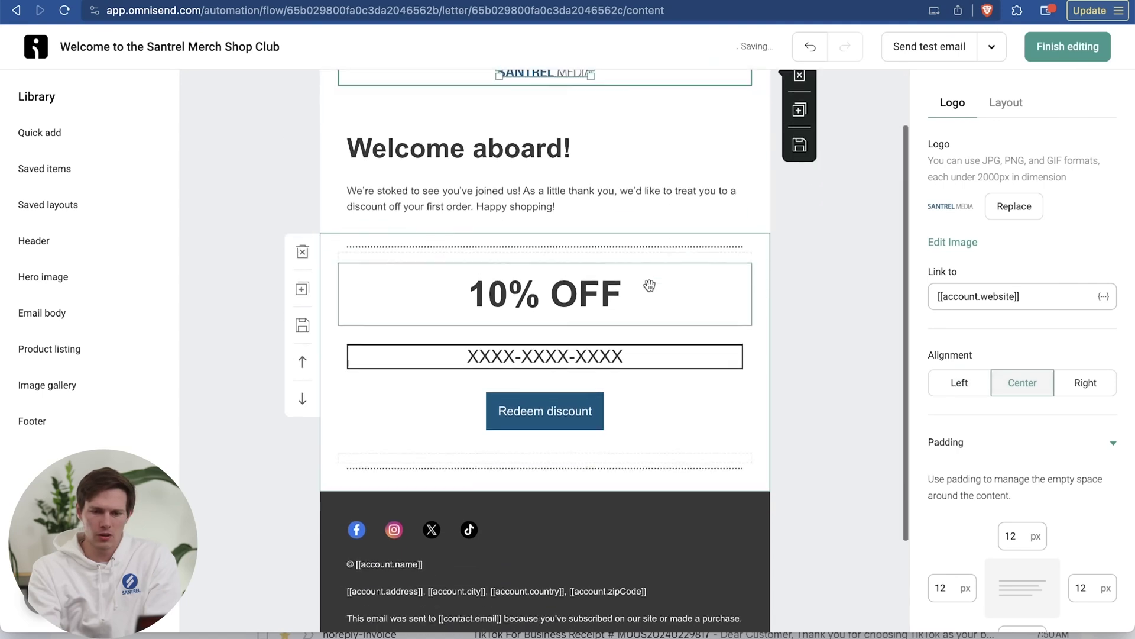
scroll(649, 285, up, 3)
drag(1018, 536, 980, 541)
text(5)
click(839, 453)
scroll(651, 334, down, 3)
scroll(651, 334, up, 3)
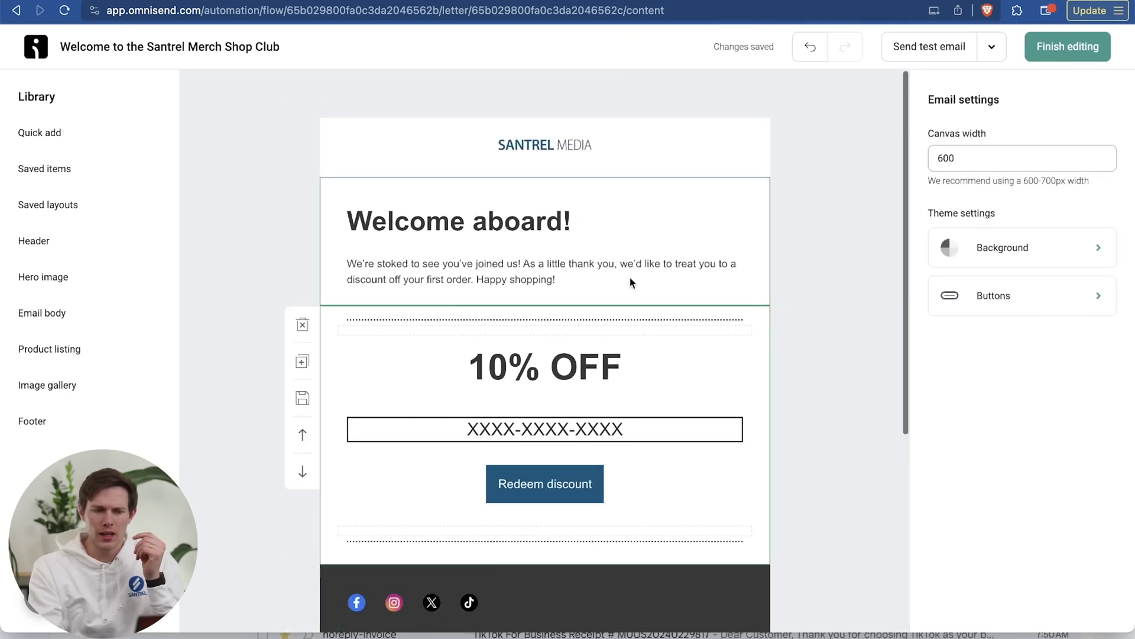
click(1068, 47)
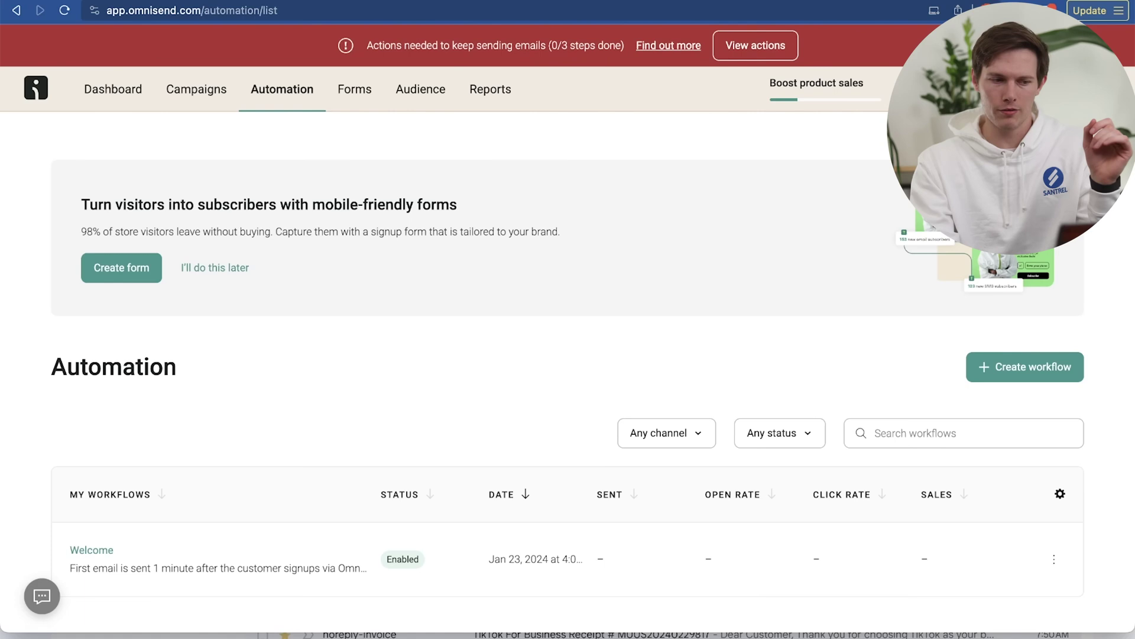
Step: Go to the signup forms and launch the suggested popup form in the form editor
scroll(568, 264, down, 1)
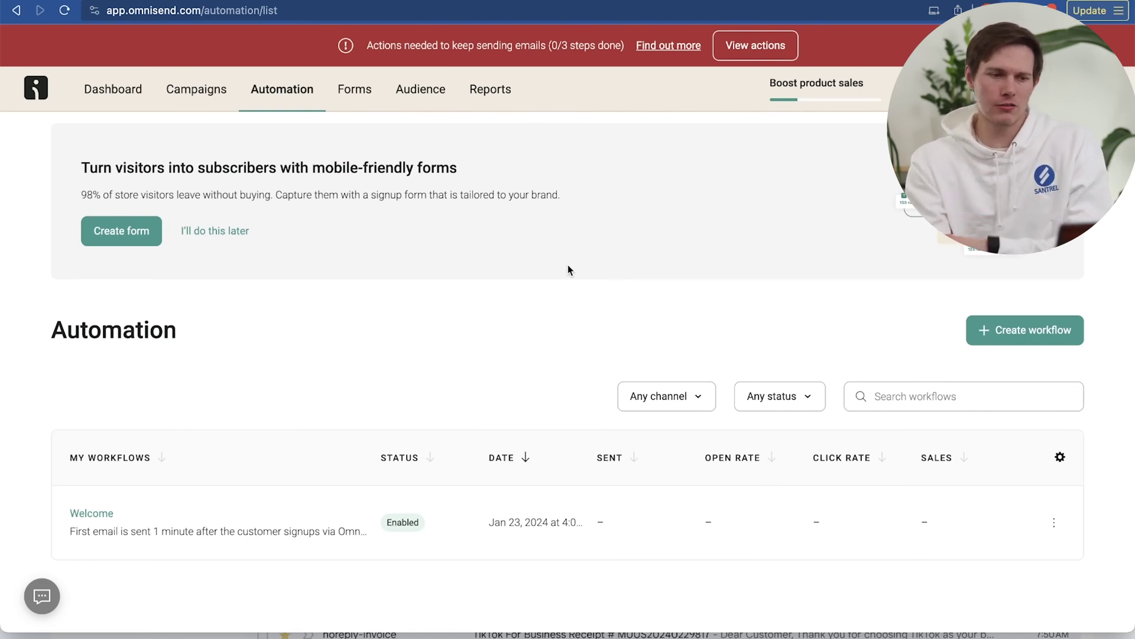
click(358, 93)
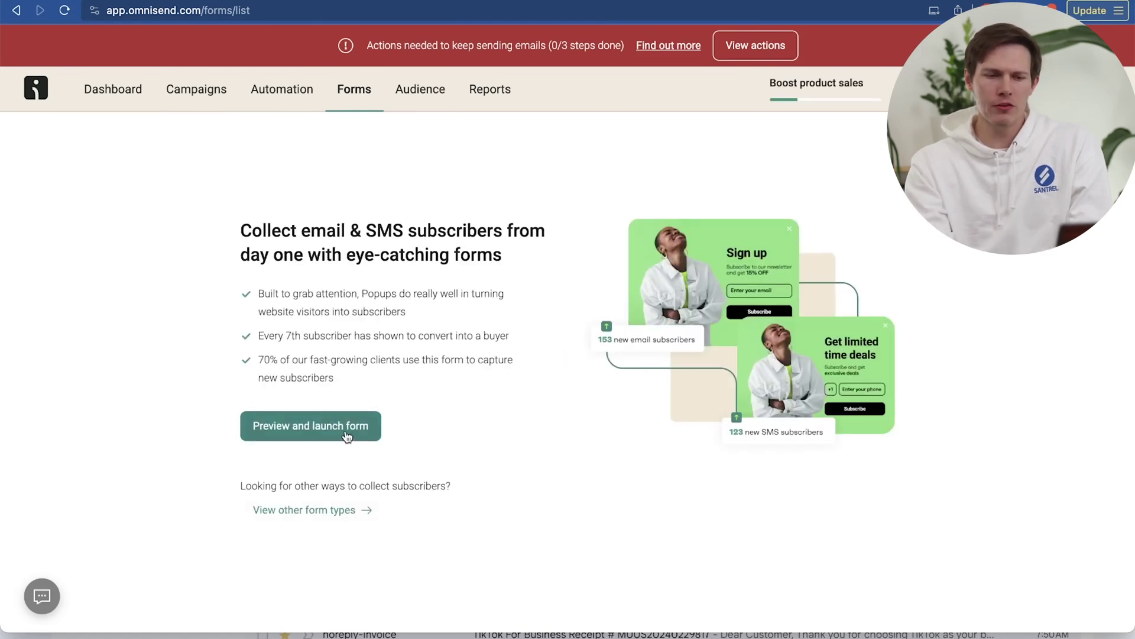
click(346, 434)
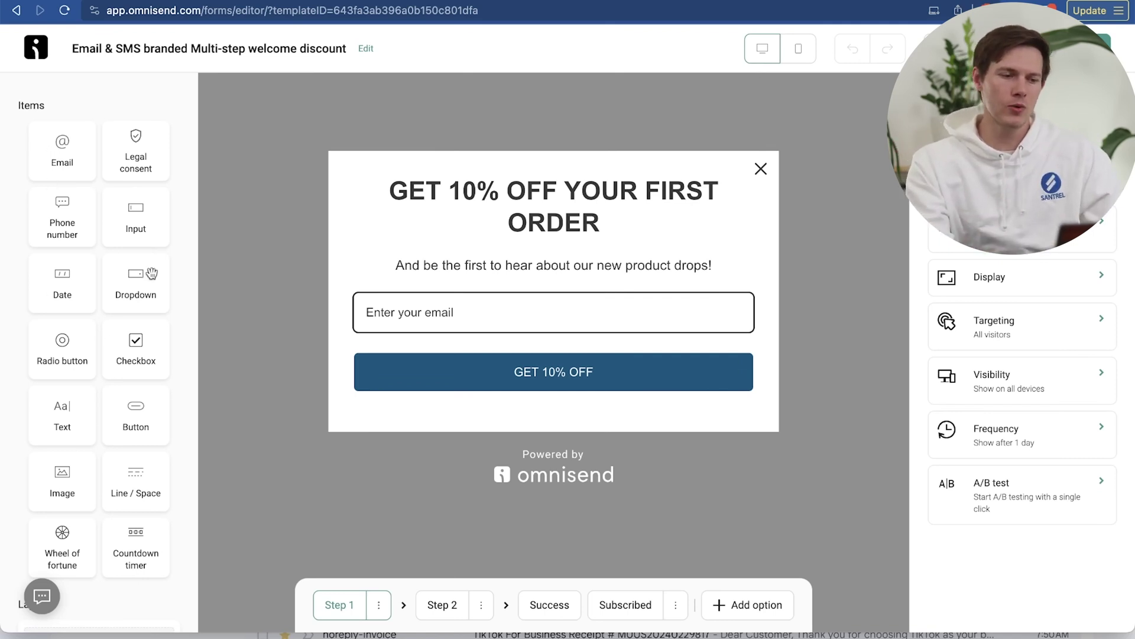
Step: Add a Gender radio button field with Female and Male below the popup's email field and delete it again
scroll(65, 386, down, 1)
scroll(65, 385, down, 3)
scroll(66, 391, up, 4)
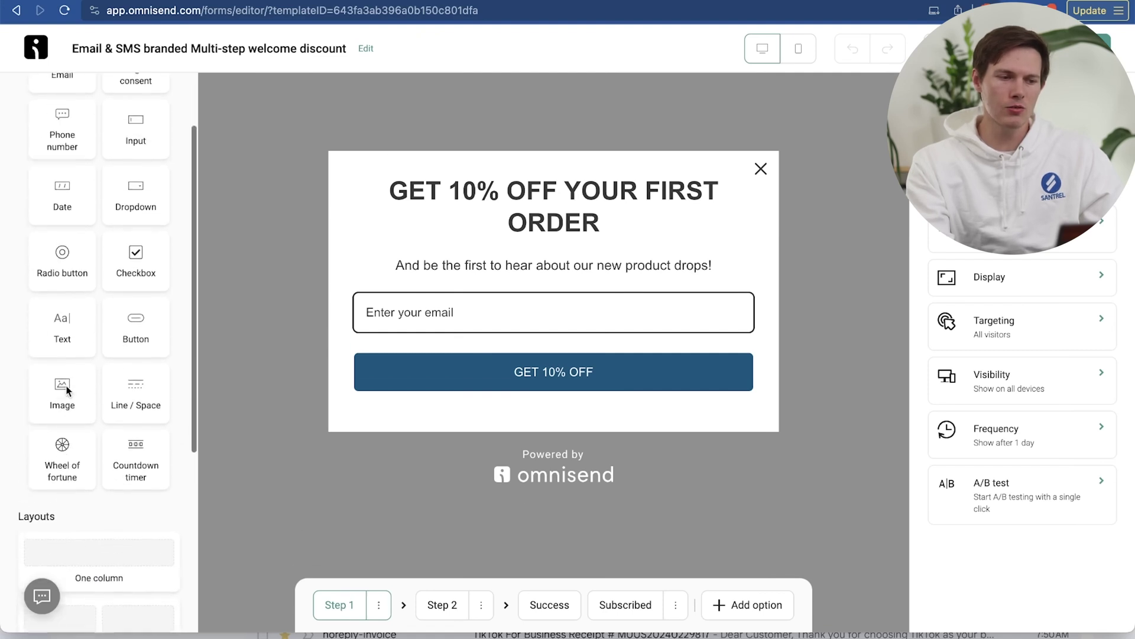
drag(66, 356, 436, 334)
click(436, 335)
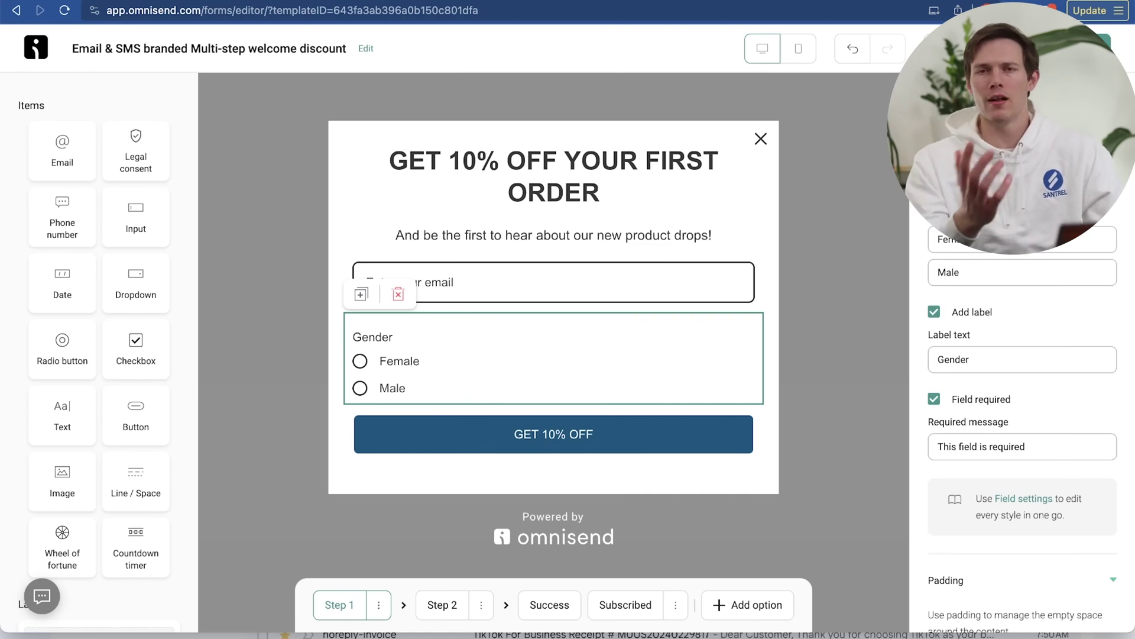
click(398, 294)
Step: Add a Checkbox field between the popup's email field and its GET 10% OFF button
drag(135, 350, 369, 337)
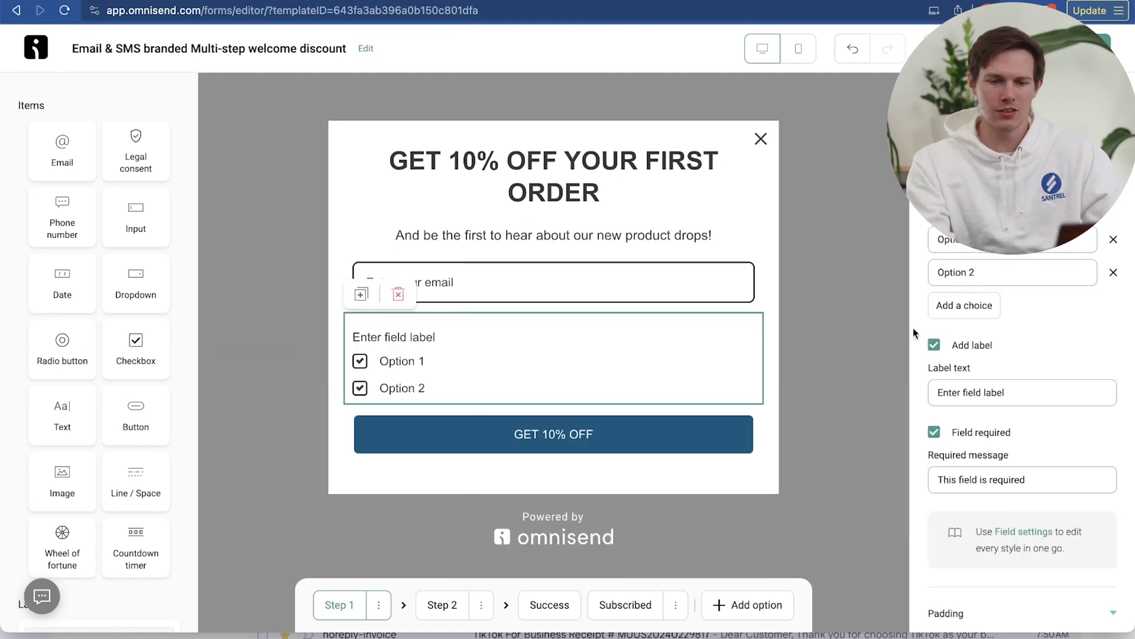
Step: Remove both options from the popup's Checkbox field and delete the field
click(1113, 272)
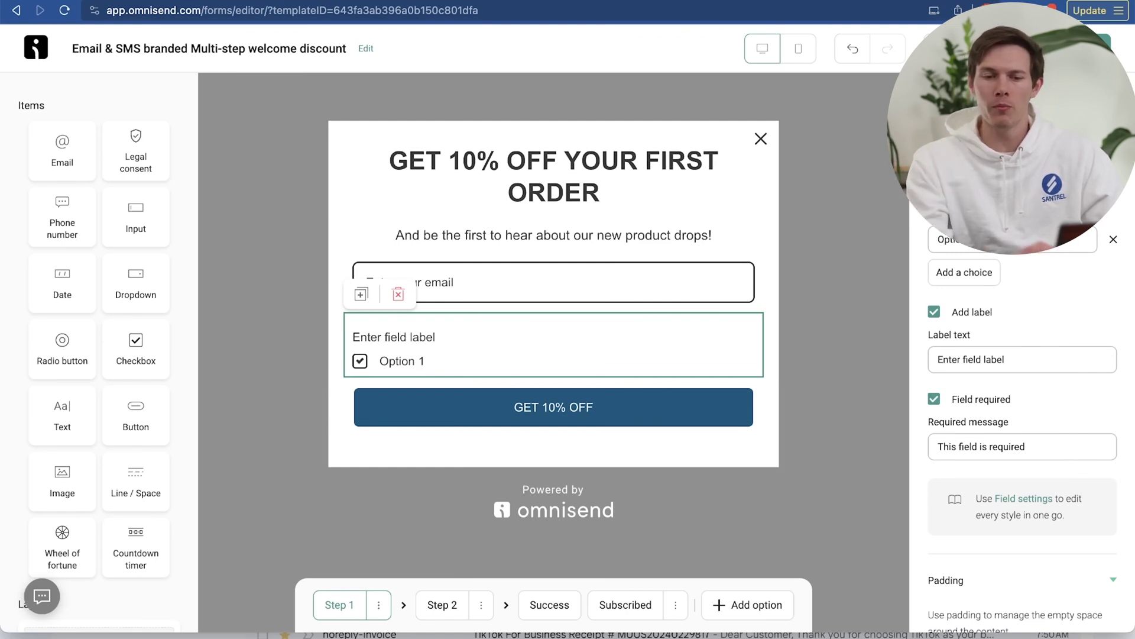
click(1114, 240)
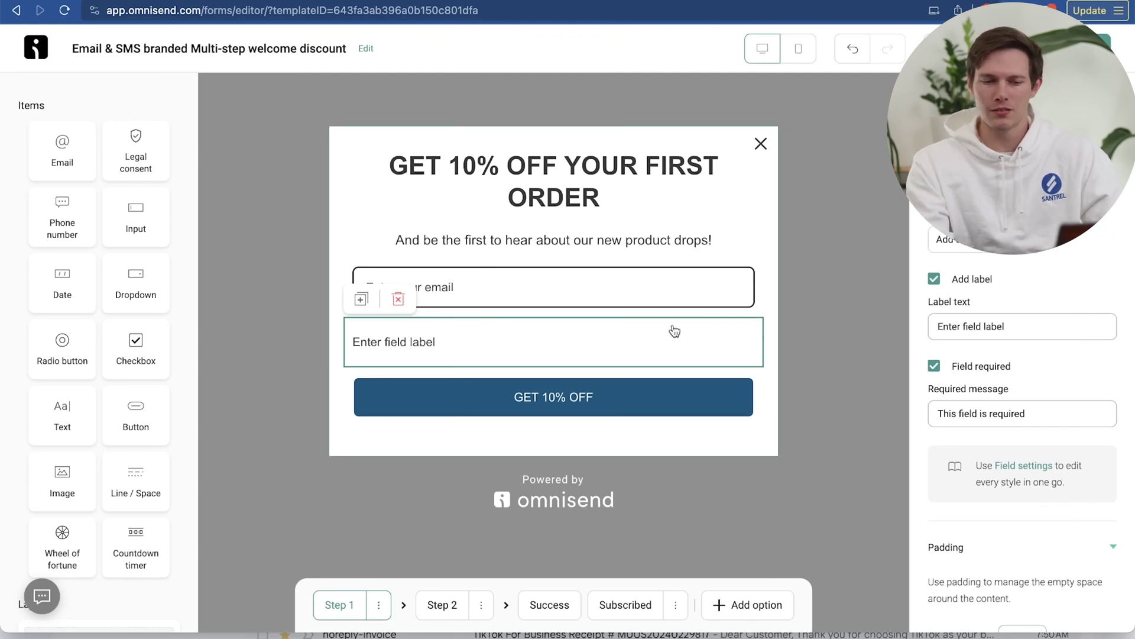
click(398, 300)
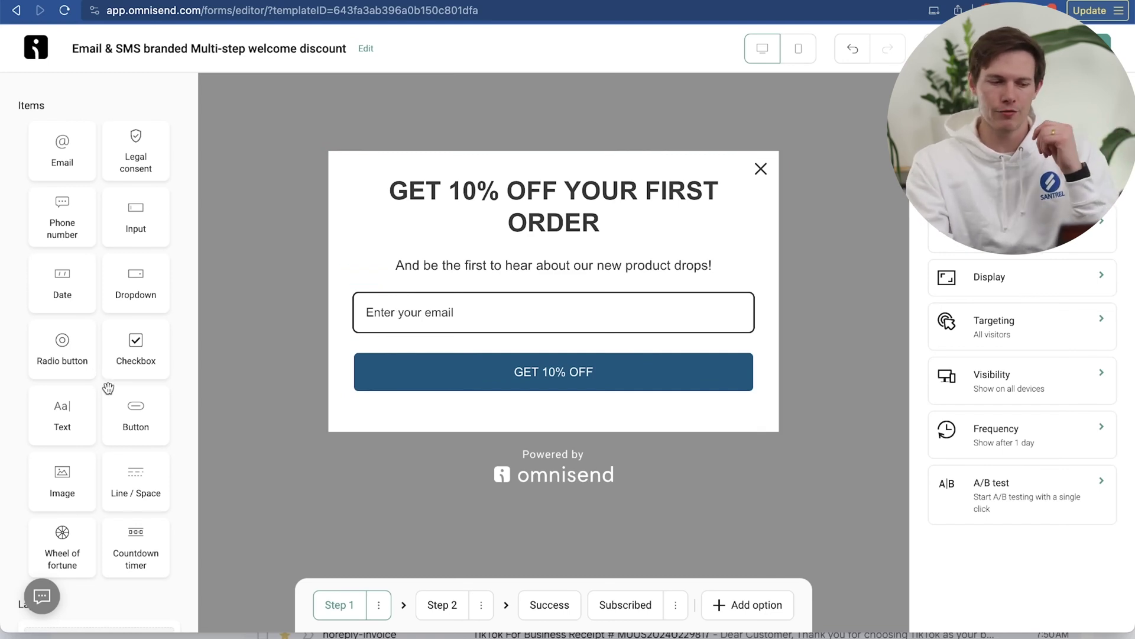
Step: Insert the Lifestyle-2.jpeg image between the popup's heading and its product drops text, and shrink it slightly
drag(62, 476, 529, 240)
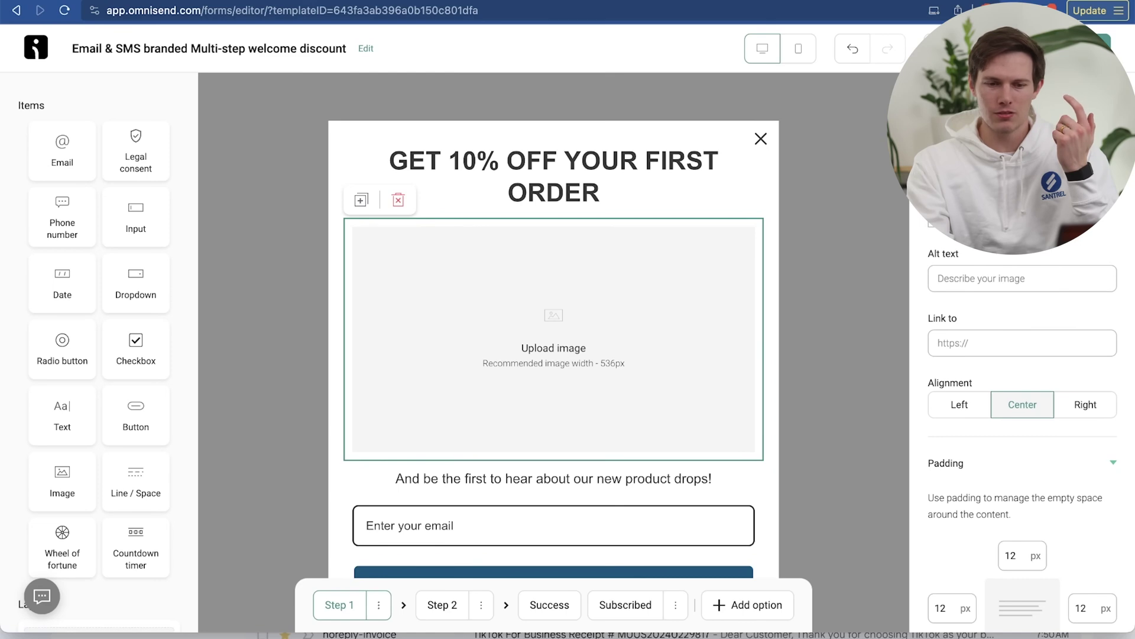
click(1022, 183)
scroll(694, 300, down, 2)
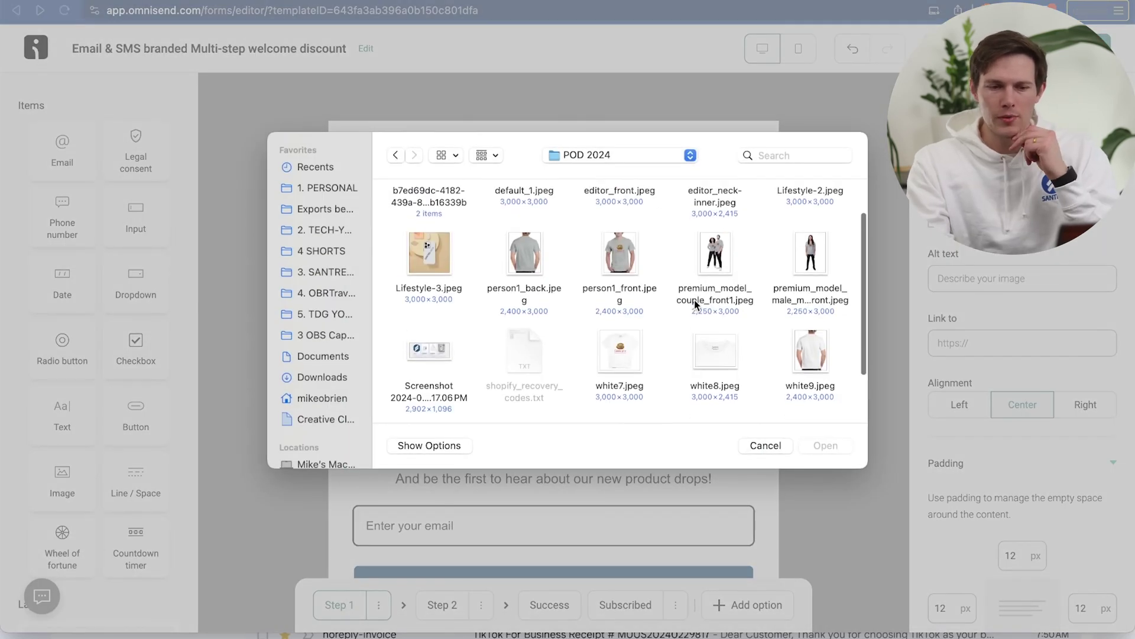
scroll(427, 316, up, 2)
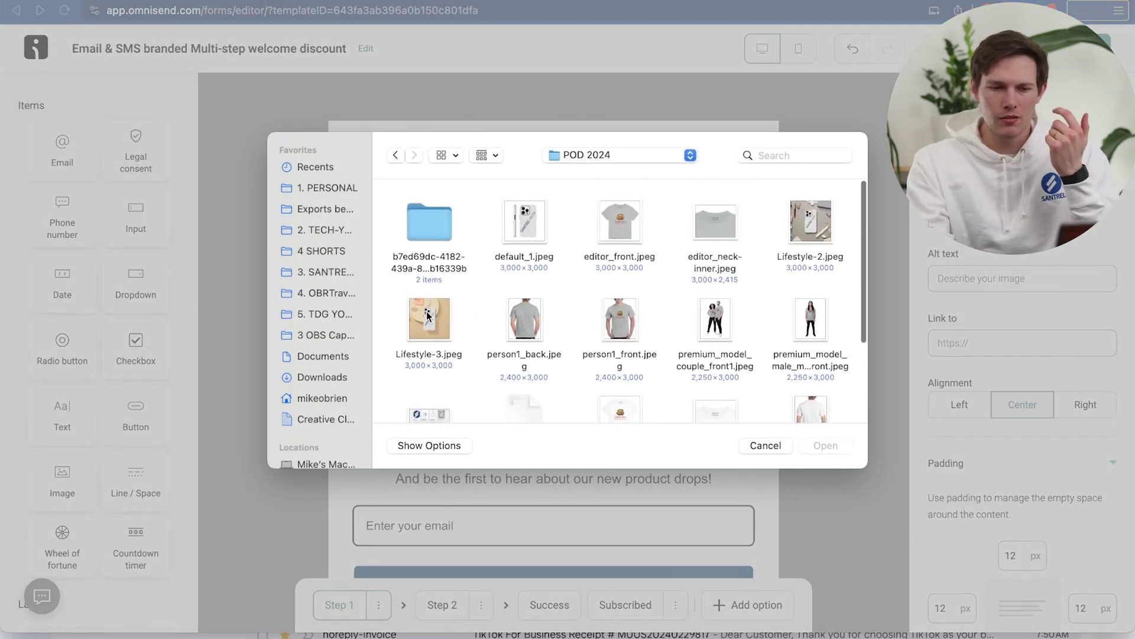
double_click(796, 238)
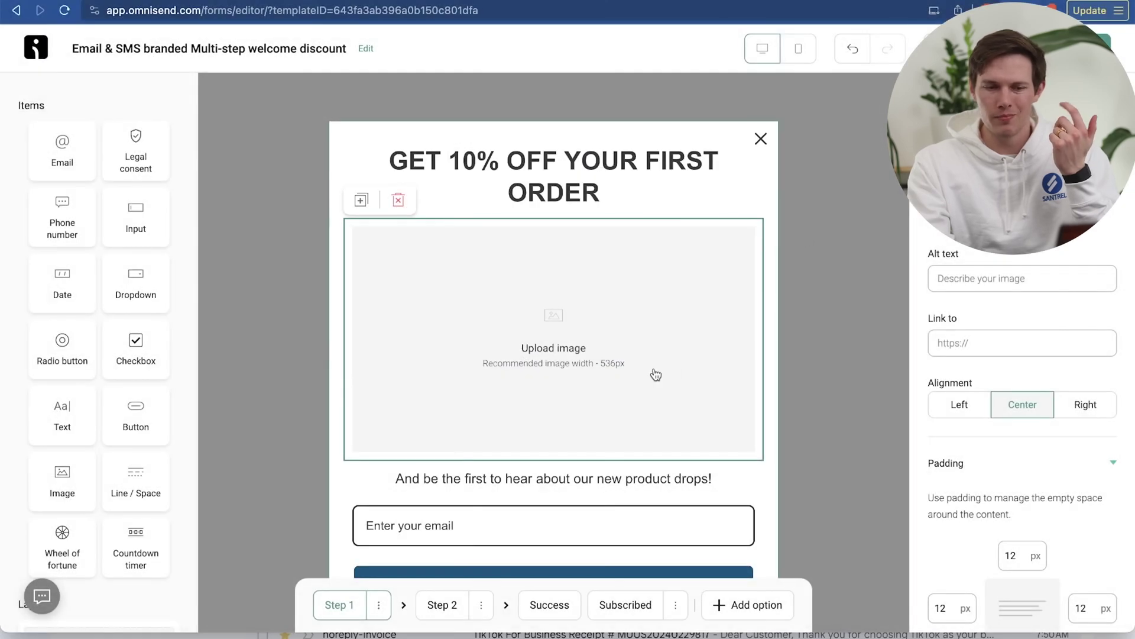
scroll(645, 343, down, 5)
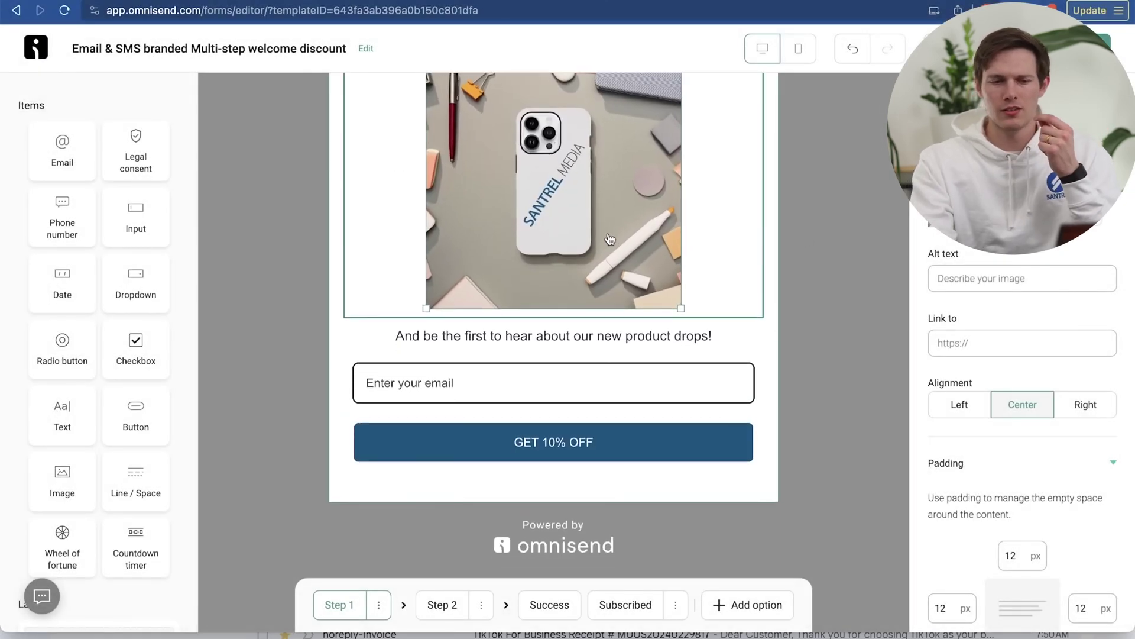
scroll(628, 300, up, 3)
scroll(712, 377, down, 2)
scroll(712, 377, up, 2)
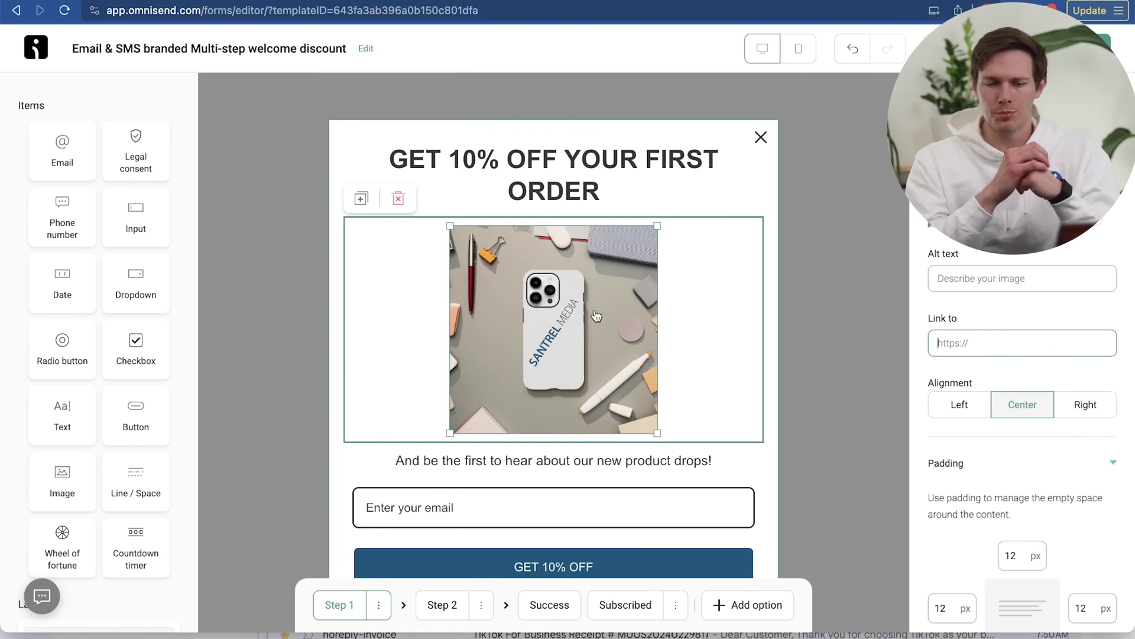
Step: Set the phone case image's padding to 0 px on all four sides
scroll(982, 521, down, 1)
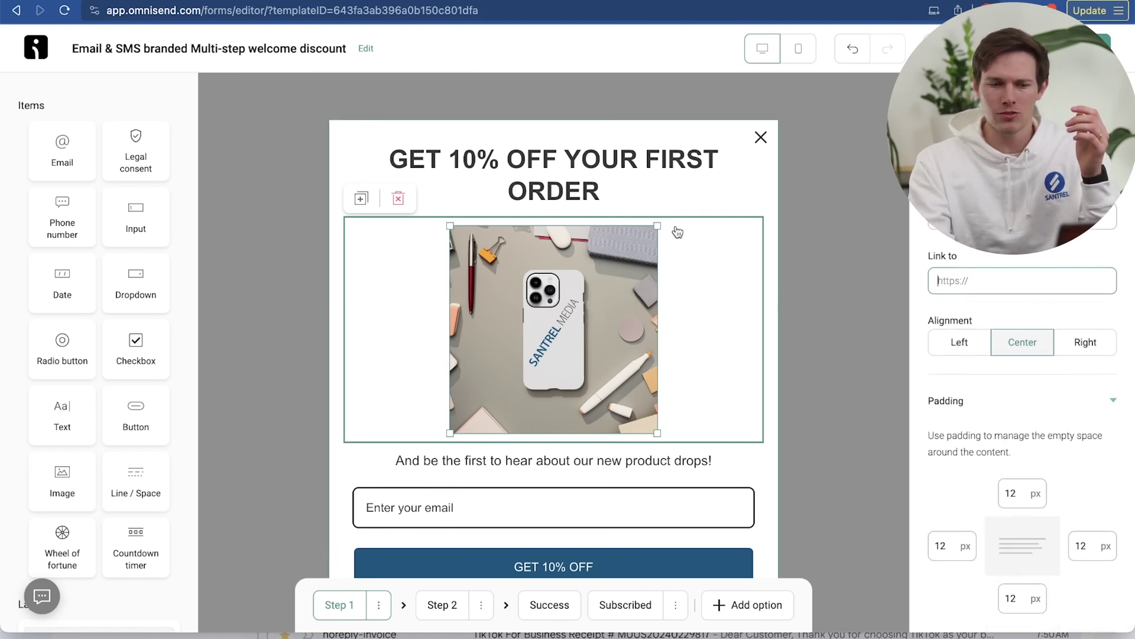
click(1010, 495)
text(0)
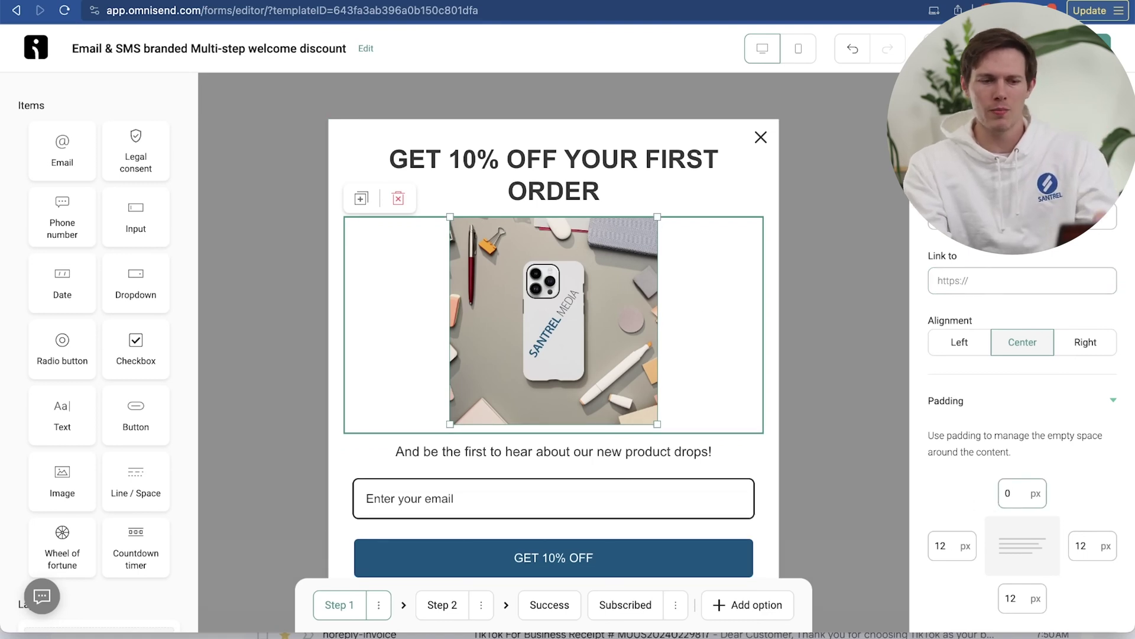
click(1012, 598)
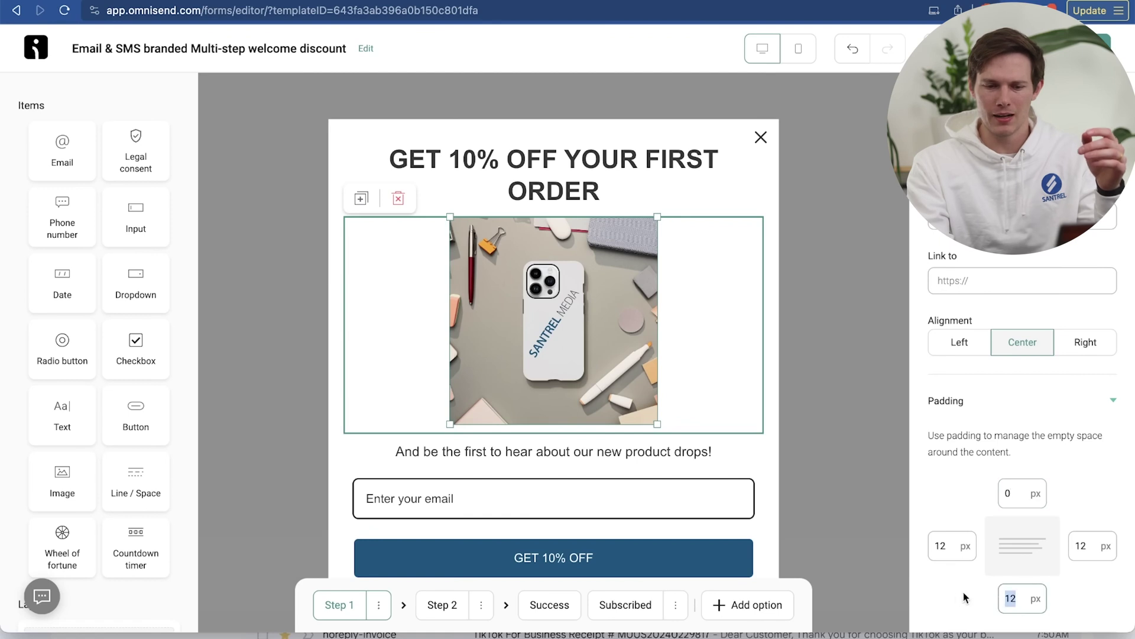
text(0)
click(1082, 550)
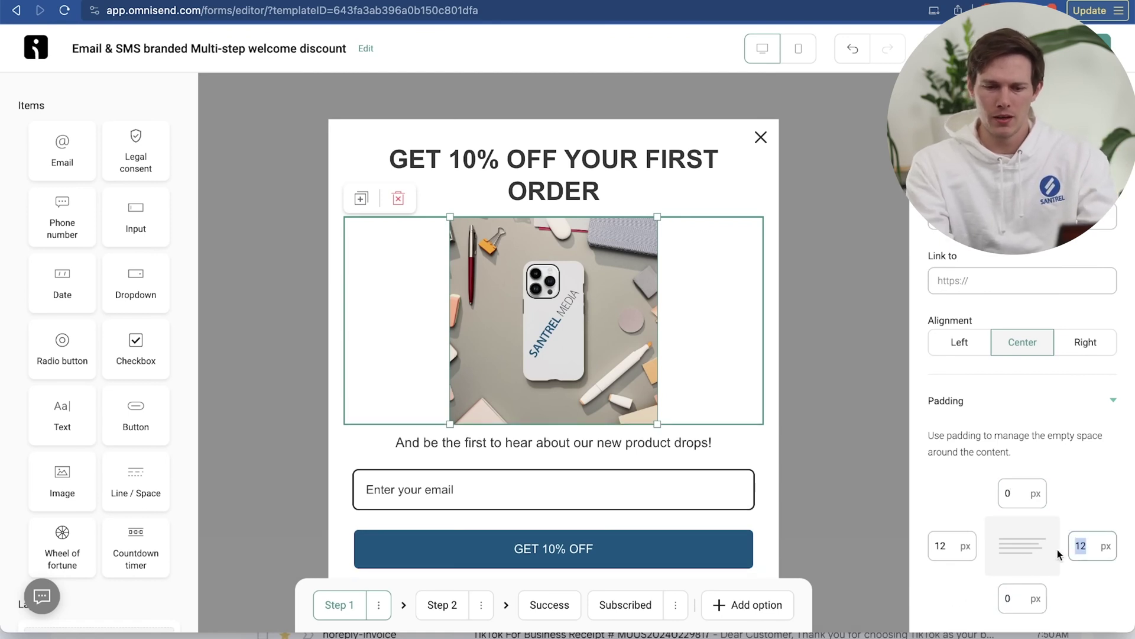
text(0)
click(946, 545)
text(0)
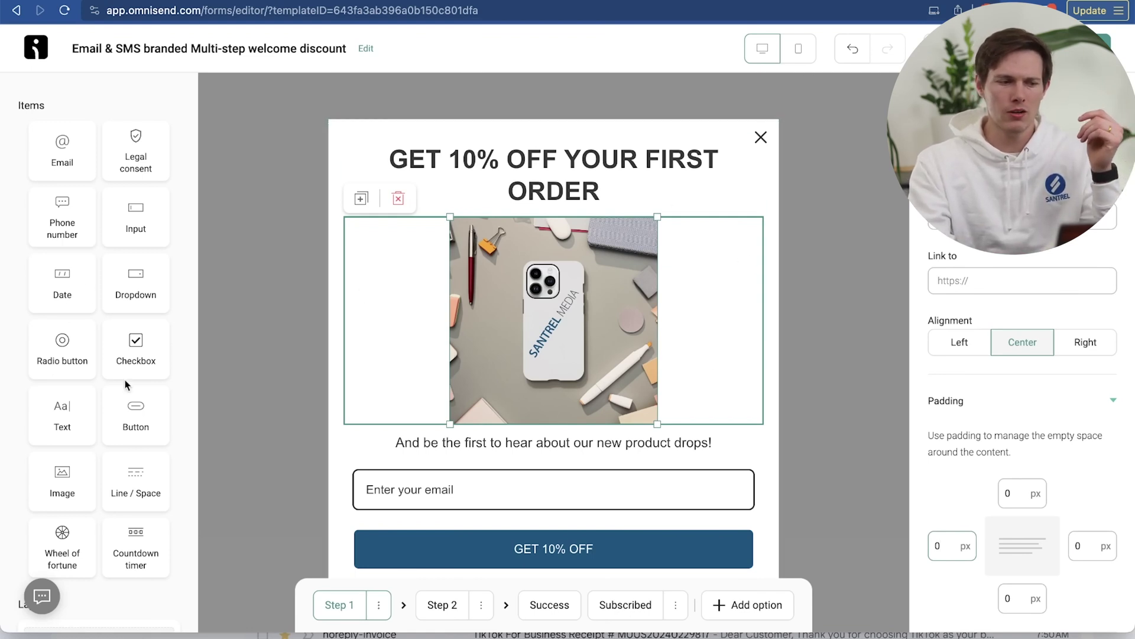
Step: Try an extra Email field below the heading and a Legal consent item below the existing email field, deleting each again
scroll(126, 384, down, 5)
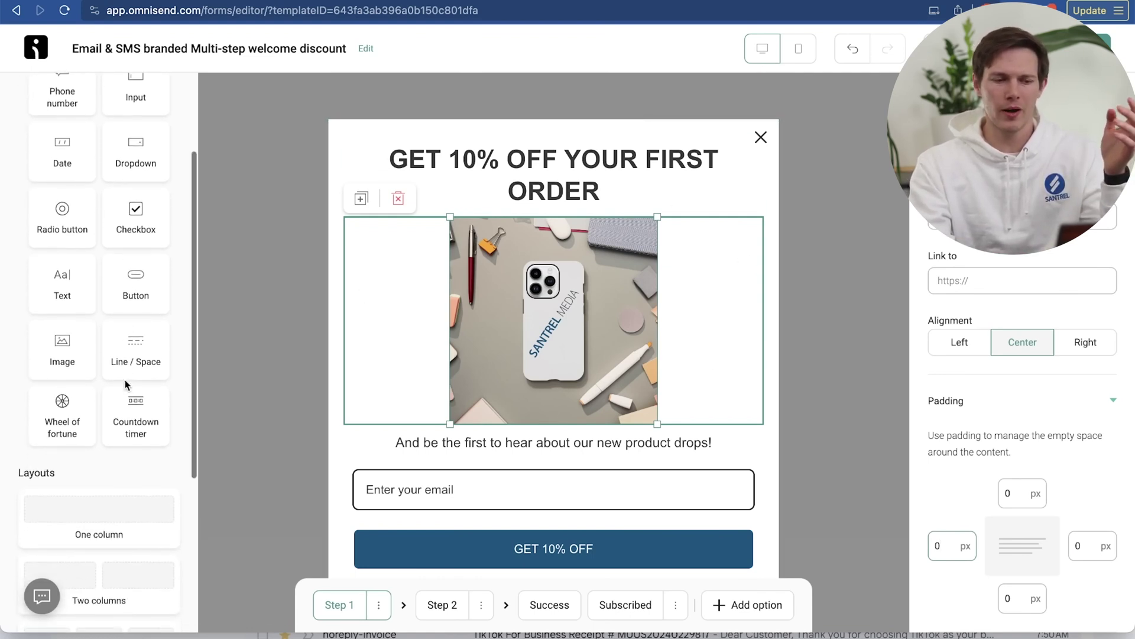
scroll(106, 384, up, 5)
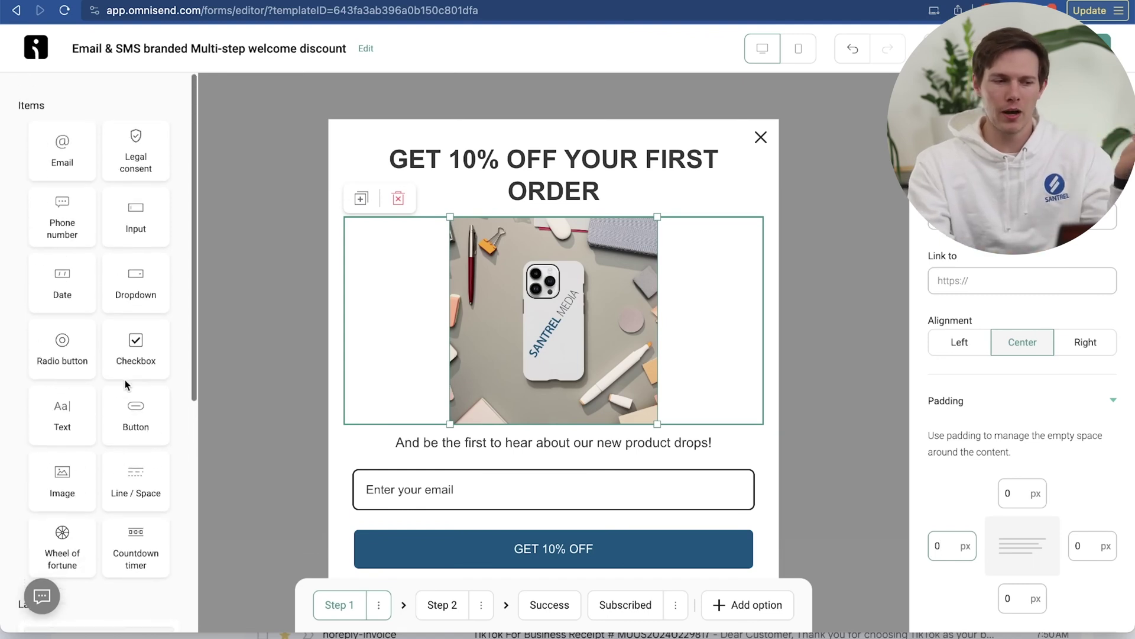
drag(64, 160, 490, 231)
scroll(601, 299, down, 5)
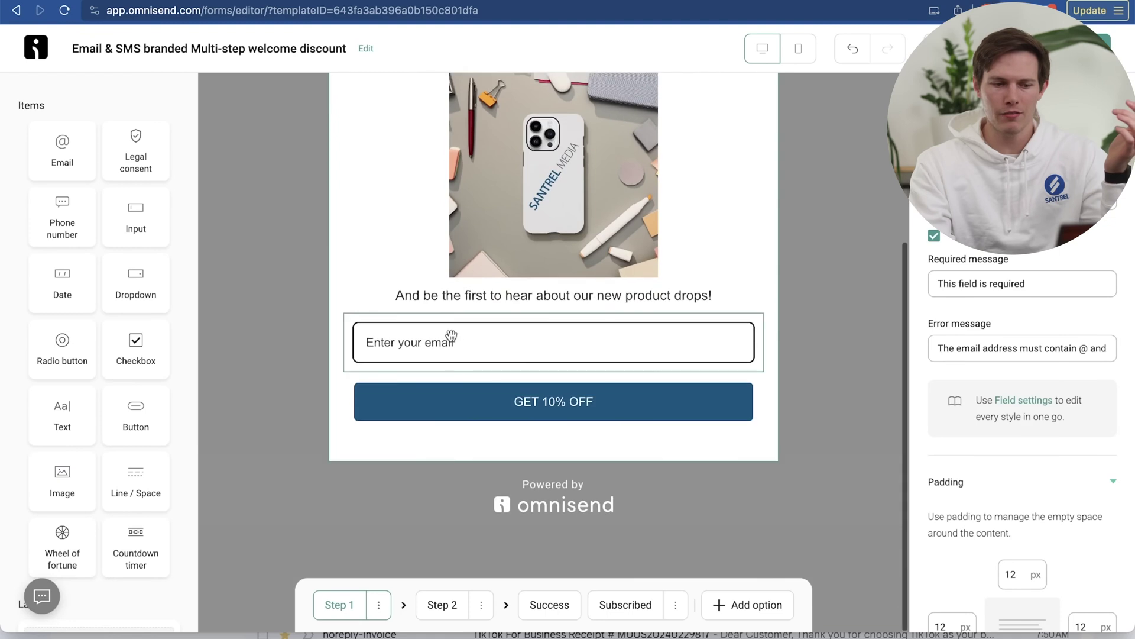
scroll(535, 313, up, 5)
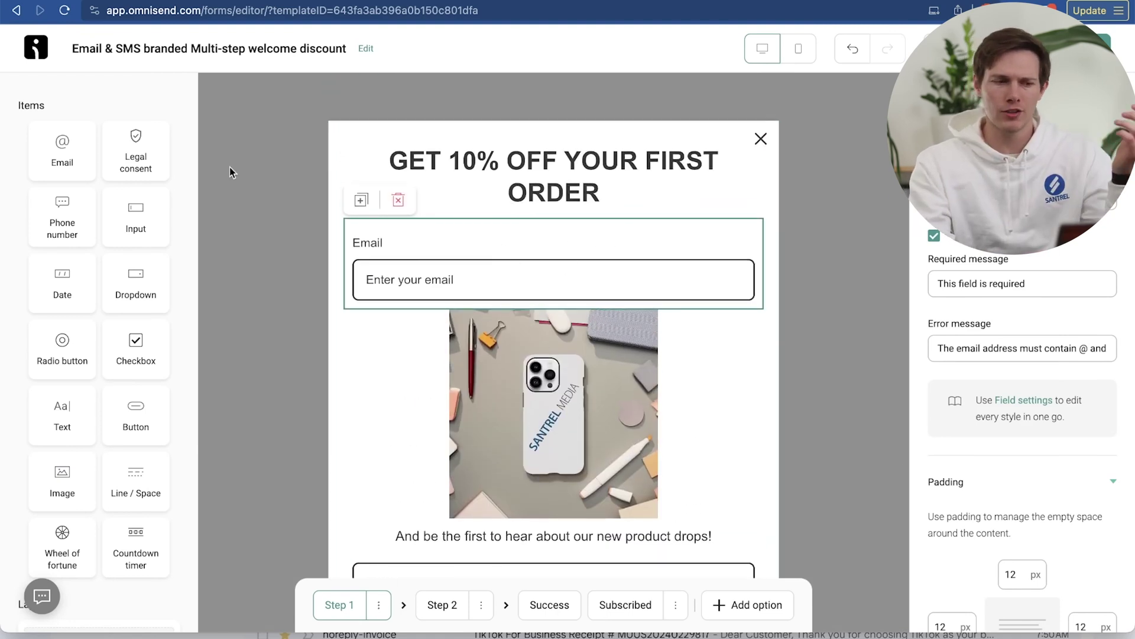
scroll(430, 306, down, 1)
key(Delete)
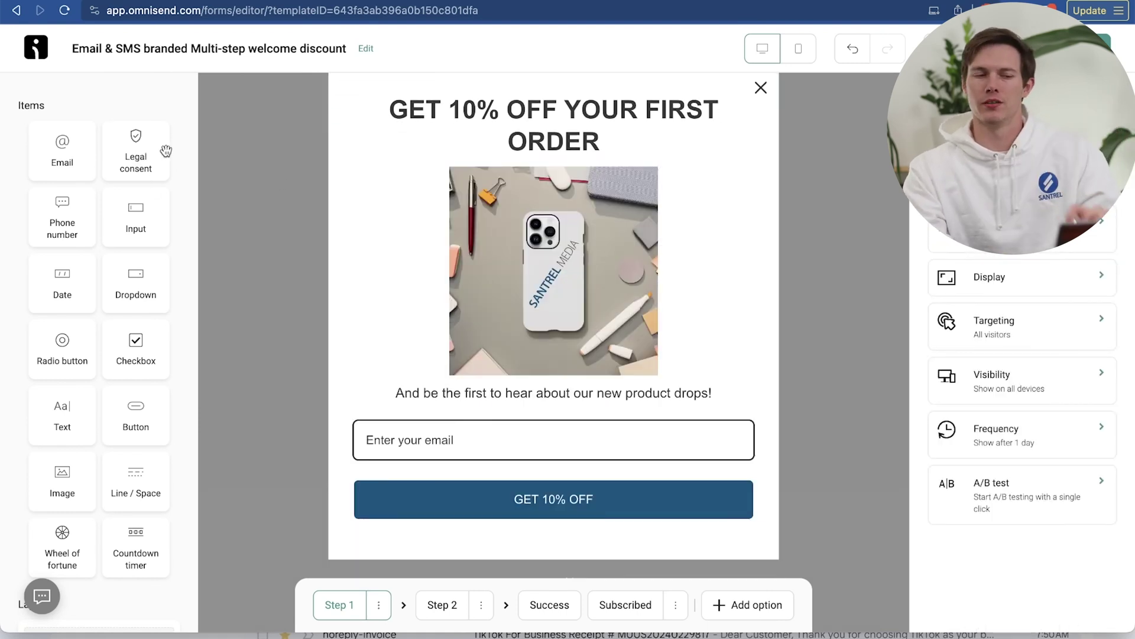
drag(140, 152, 409, 485)
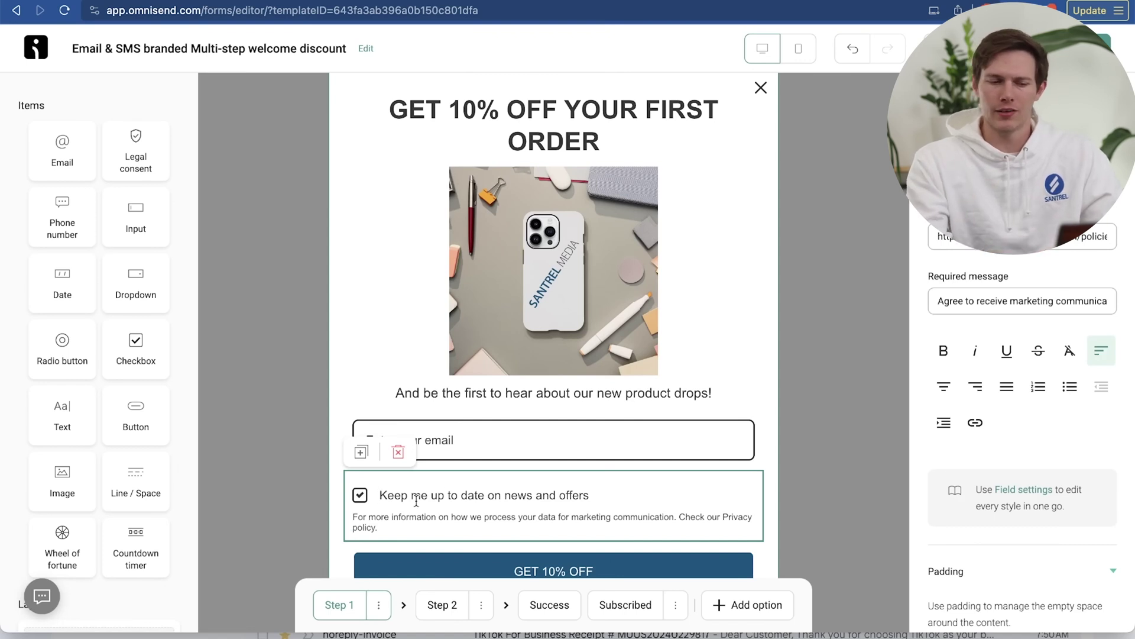
click(398, 451)
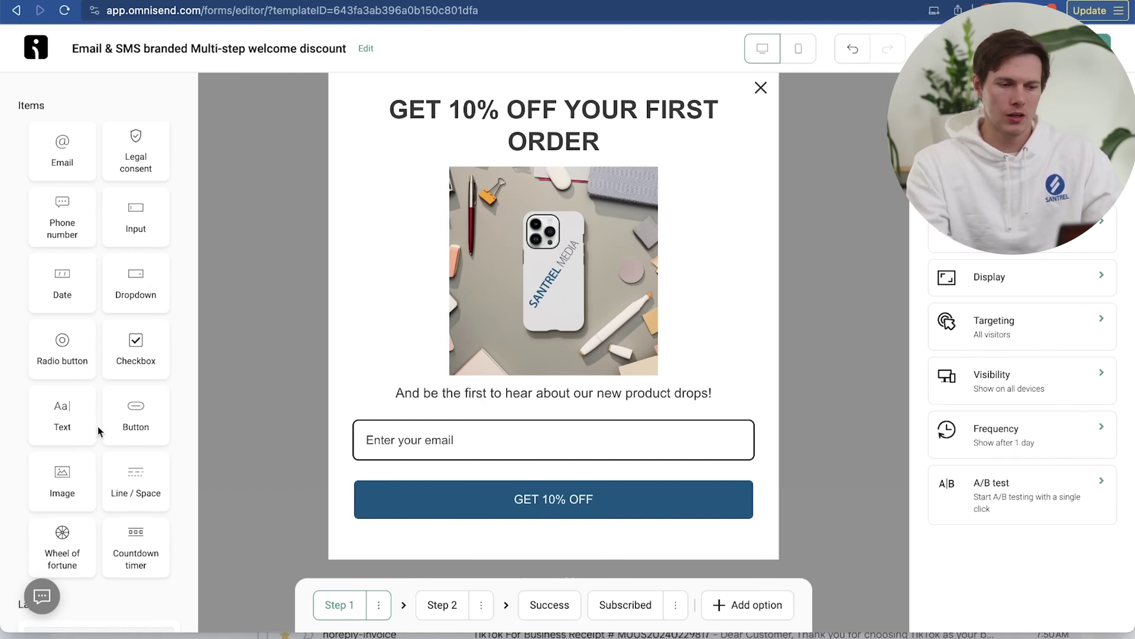
Step: Add a Wheel of fortune below the popup's heading, review its slices and colour settings, and delete it again
scroll(129, 491, down, 2)
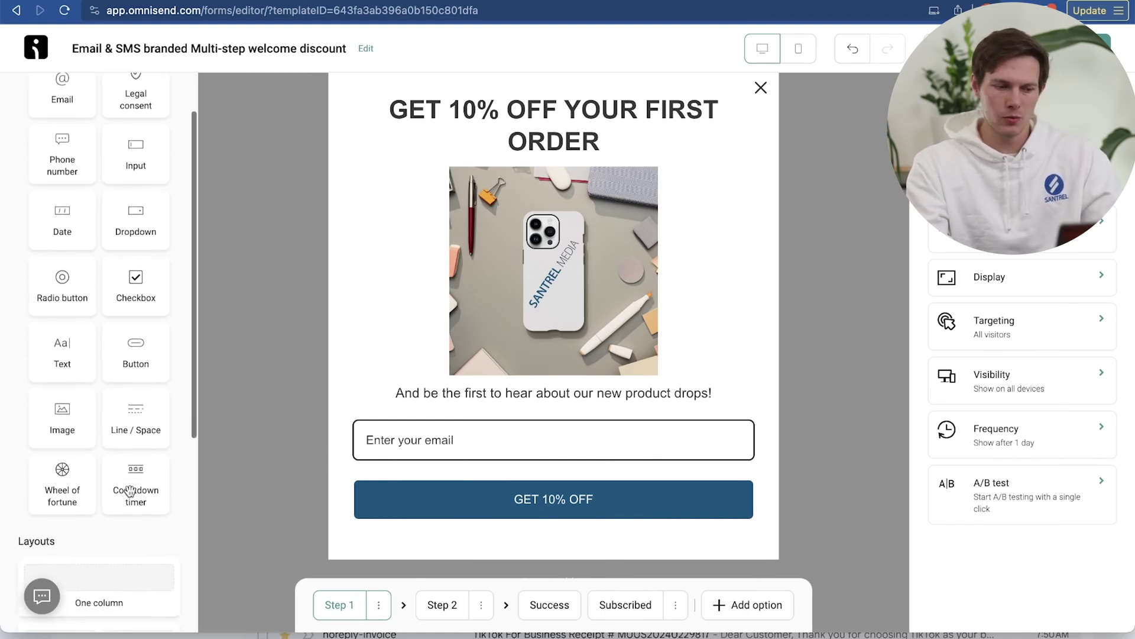
scroll(129, 491, down, 1)
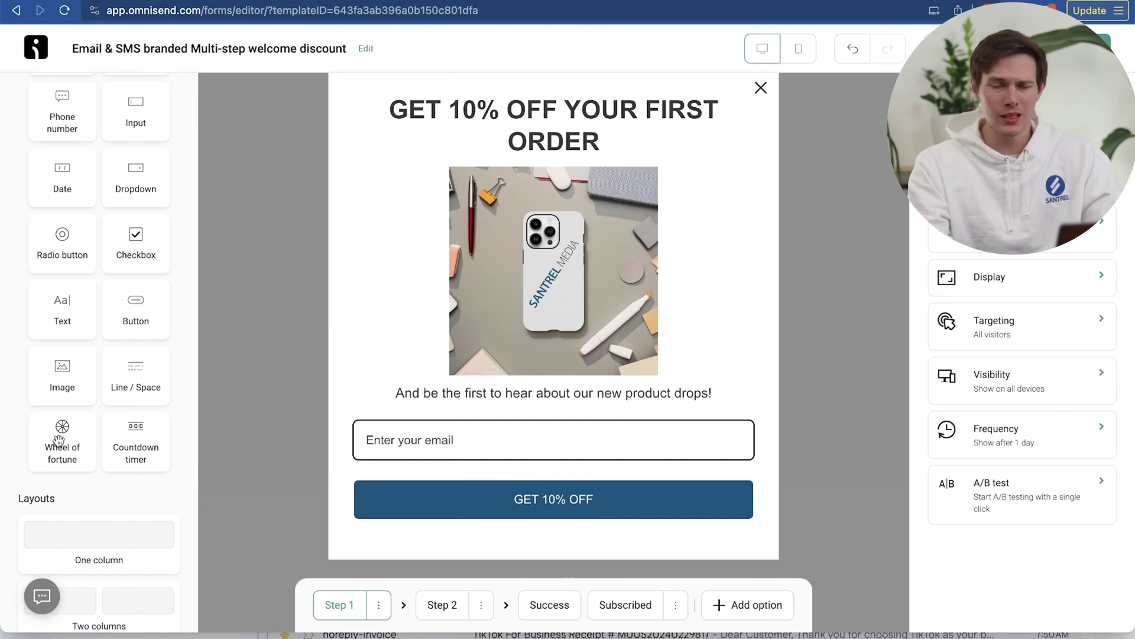
drag(59, 442, 523, 210)
scroll(690, 331, down, 3)
scroll(690, 330, up, 3)
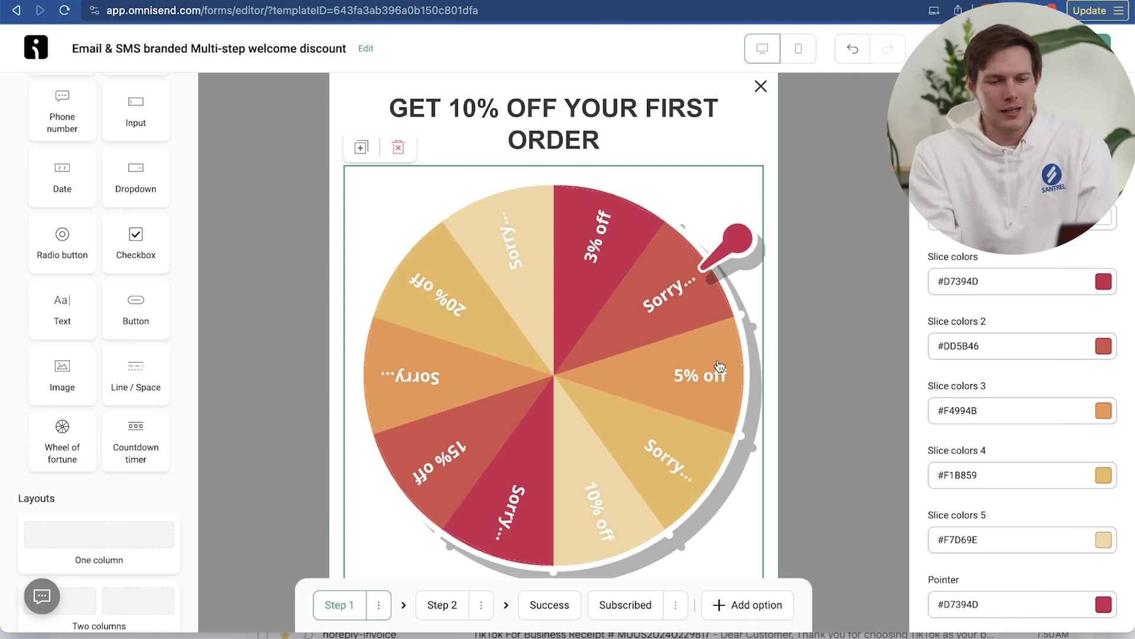
scroll(720, 366, down, 5)
scroll(786, 367, up, 6)
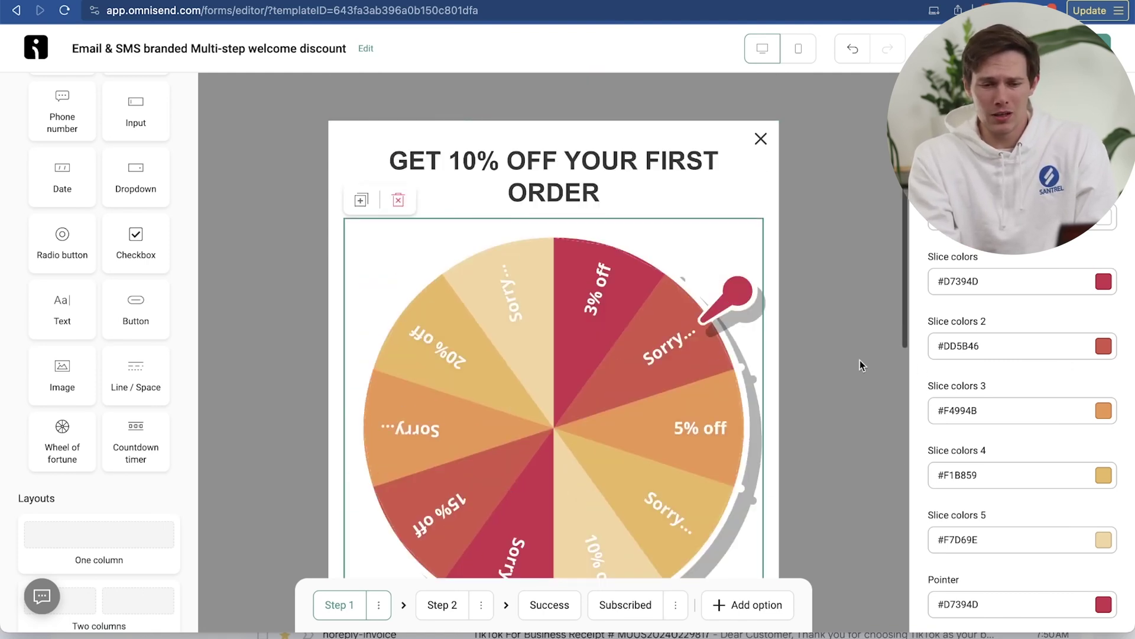
scroll(944, 371, down, 2)
scroll(944, 371, down, 3)
scroll(726, 457, down, 2)
scroll(743, 417, up, 2)
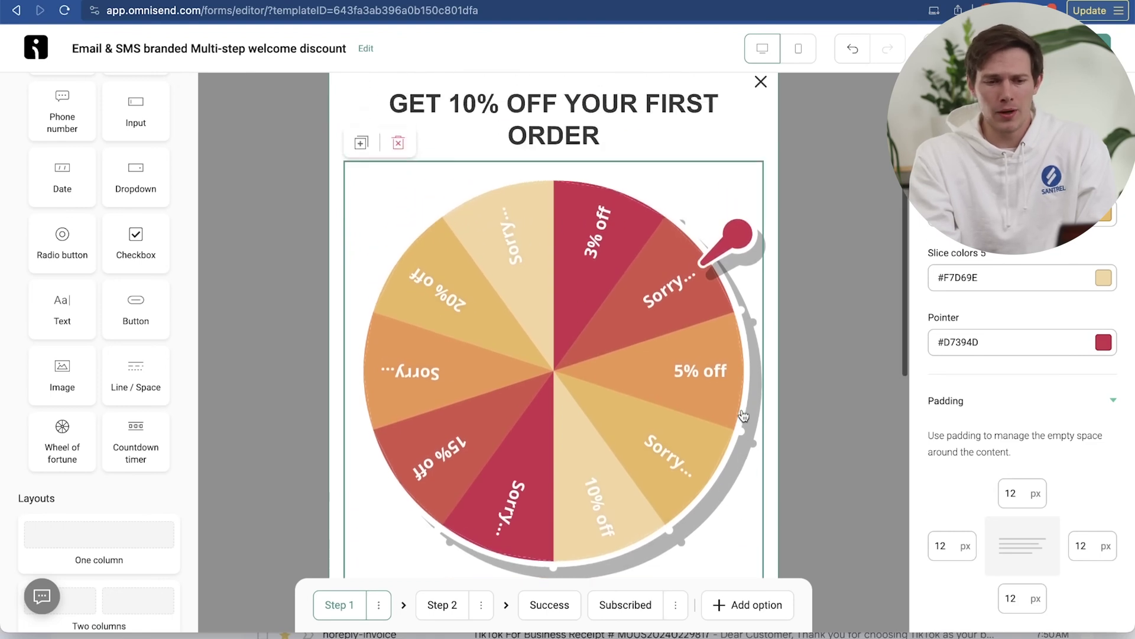
click(398, 143)
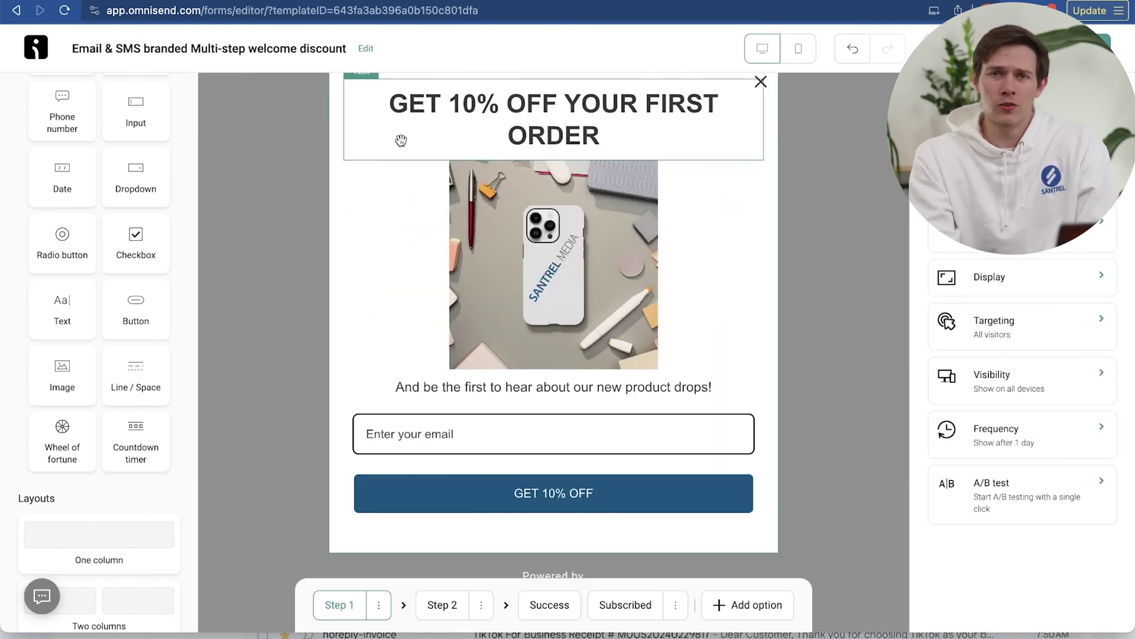
Step: Delete the phone case image from the popup
scroll(125, 369, down, 5)
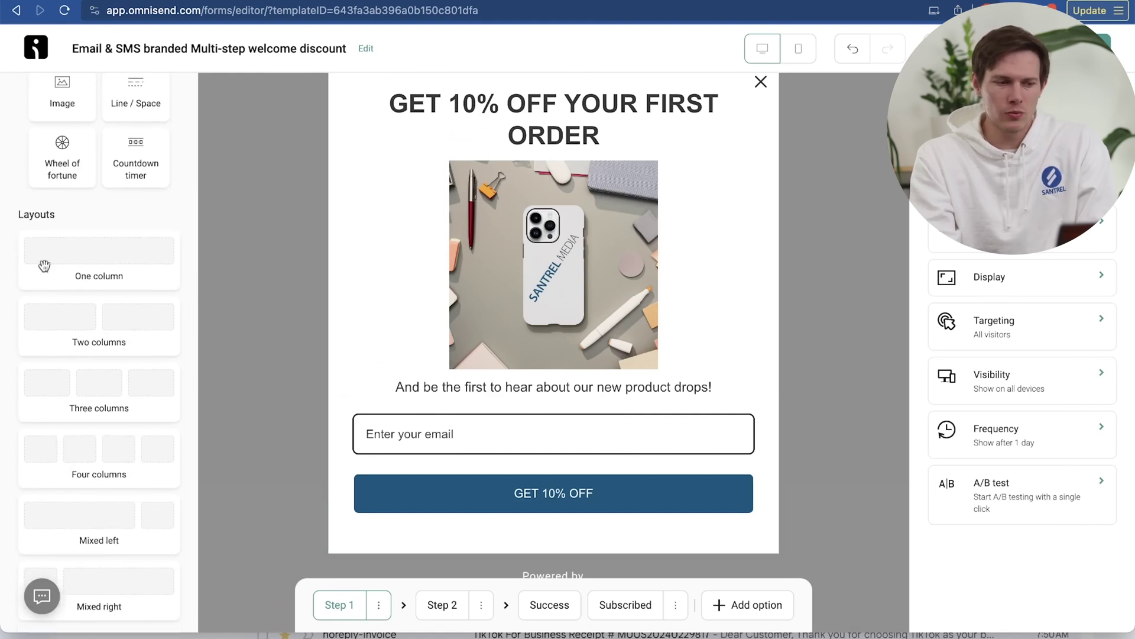
click(518, 223)
click(399, 143)
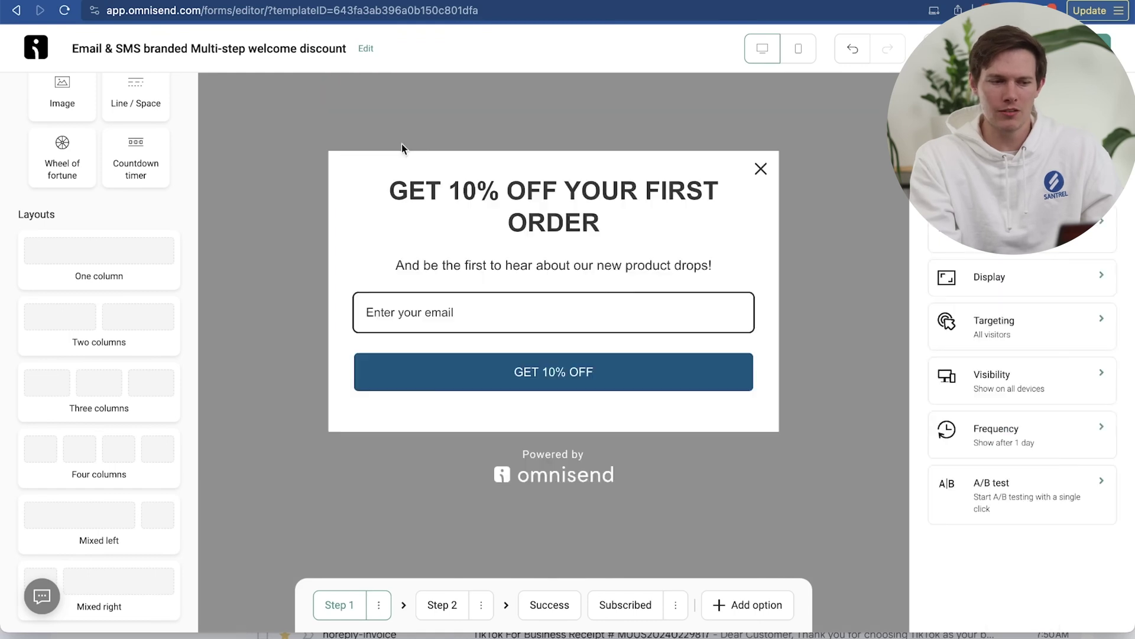
Step: Add a three-column layout below the GET 10% OFF button and place an Image item in each column
drag(80, 385, 572, 444)
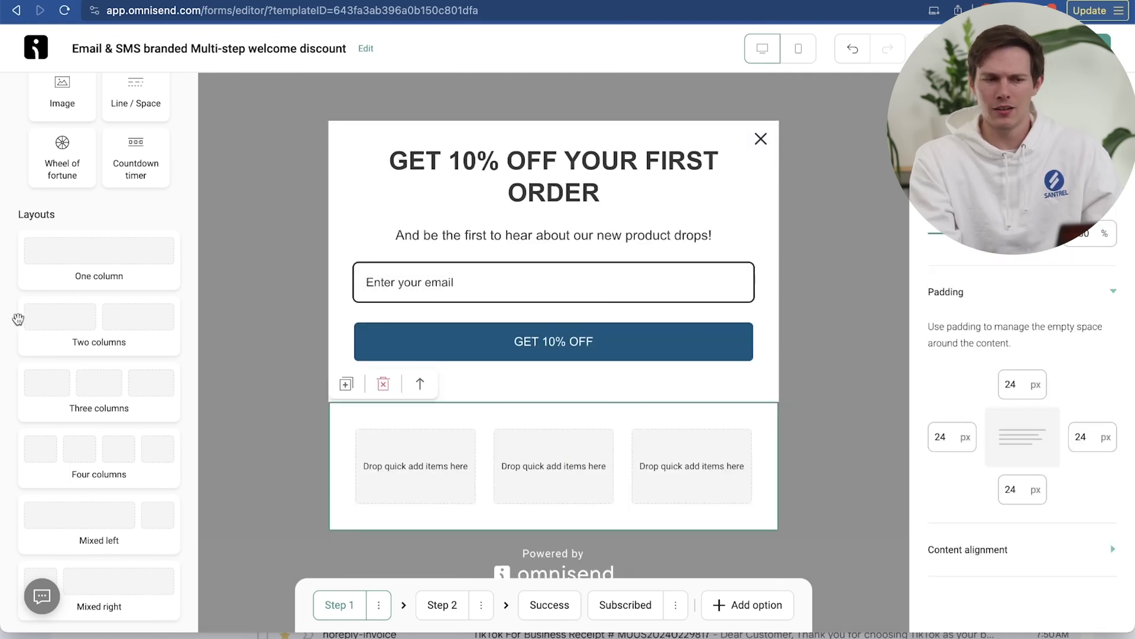
scroll(18, 325, up, 5)
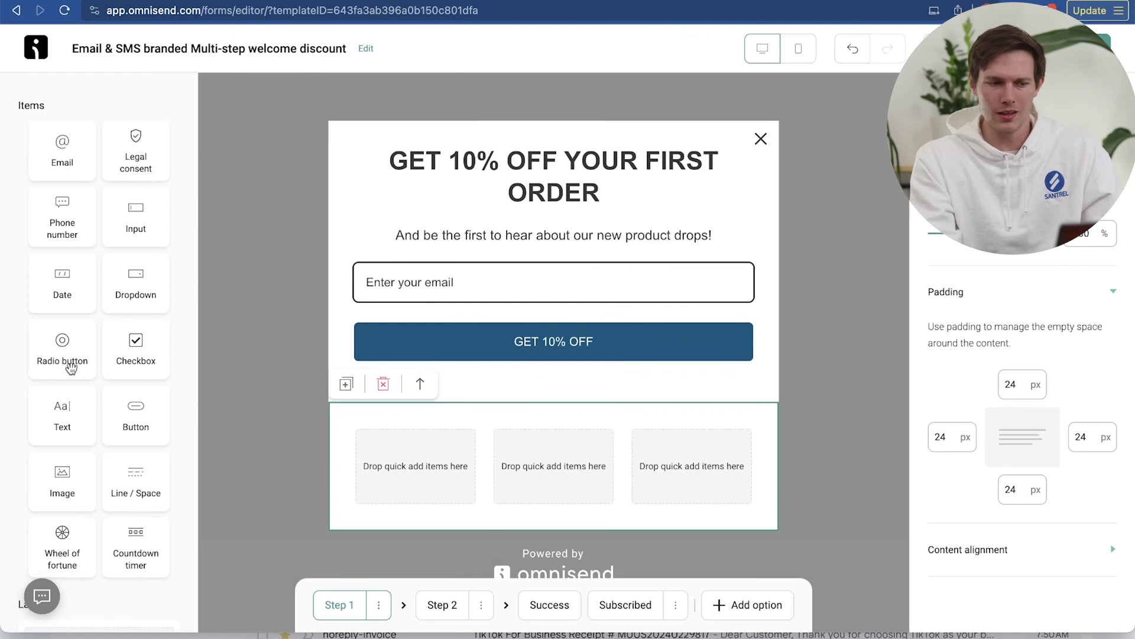
drag(58, 506, 444, 467)
drag(68, 477, 553, 485)
drag(62, 478, 679, 488)
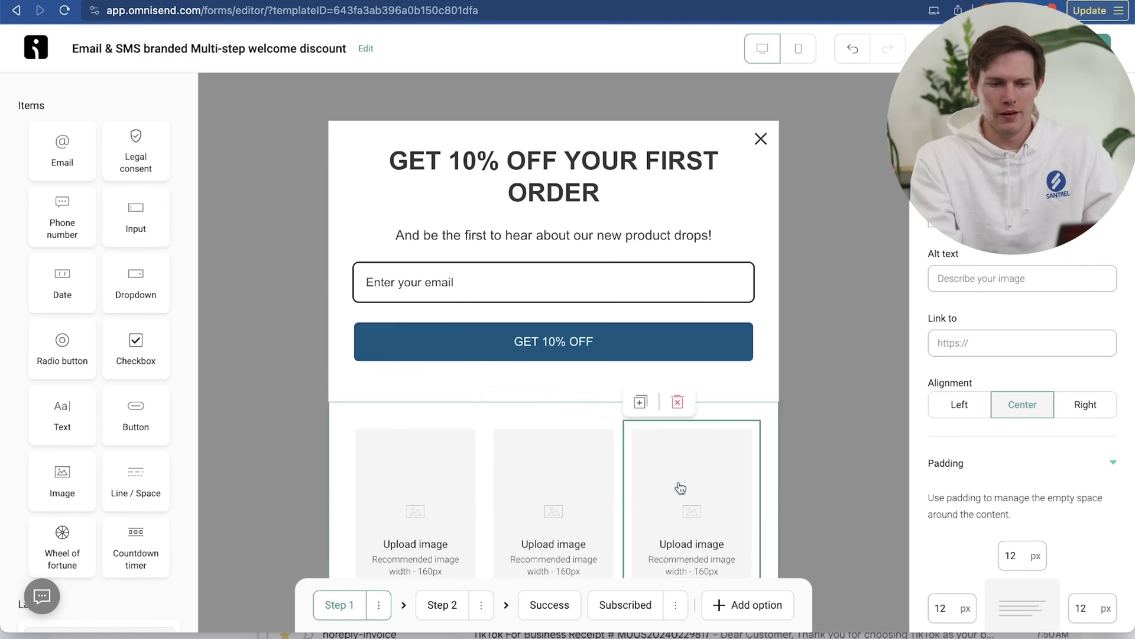
Step: Upload three burger T-shirt model photos into the column image items and enable the popup form
scroll(678, 489, down, 2)
click(425, 406)
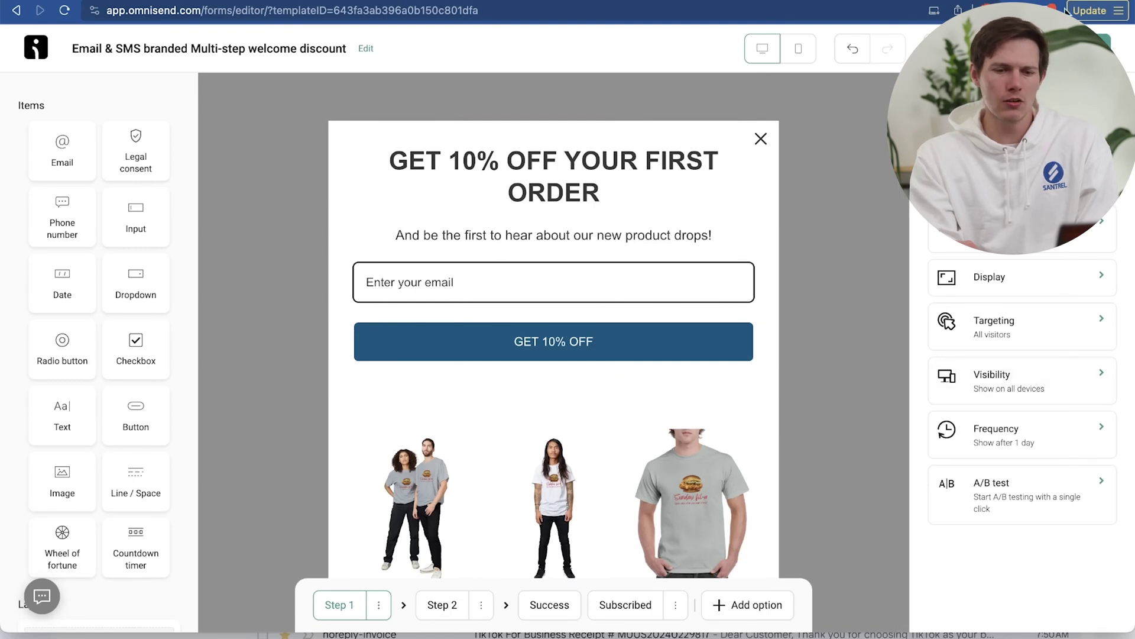
click(1072, 48)
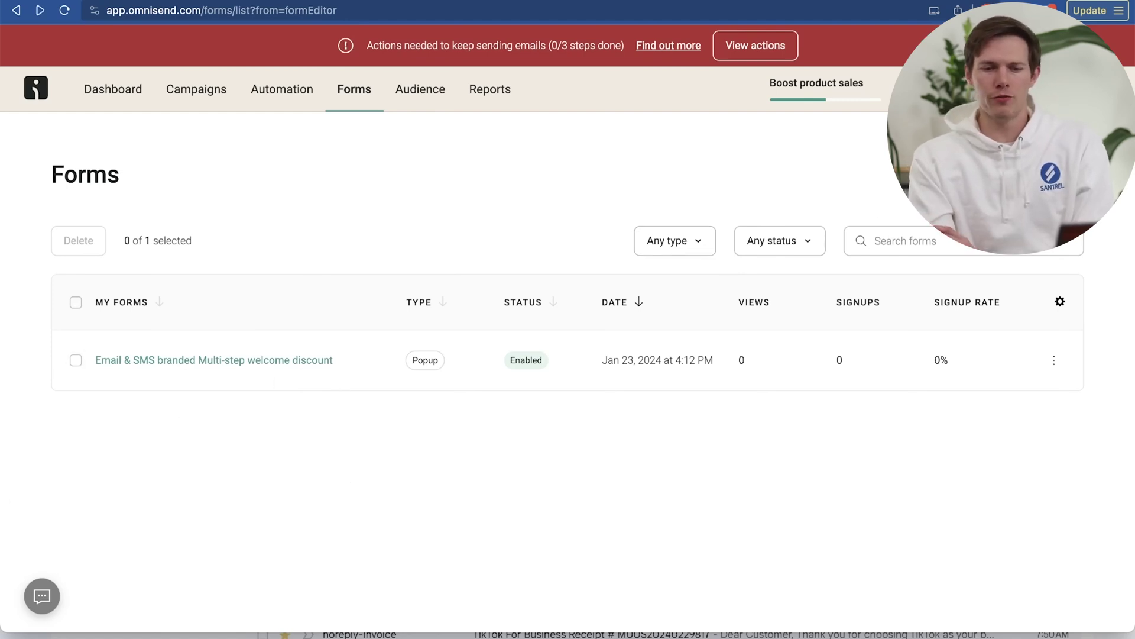
Step: Open the form template library and examine the recommended and general templates along with their goal, theme, type and settings filters
click(1049, 174)
scroll(507, 302, down, 5)
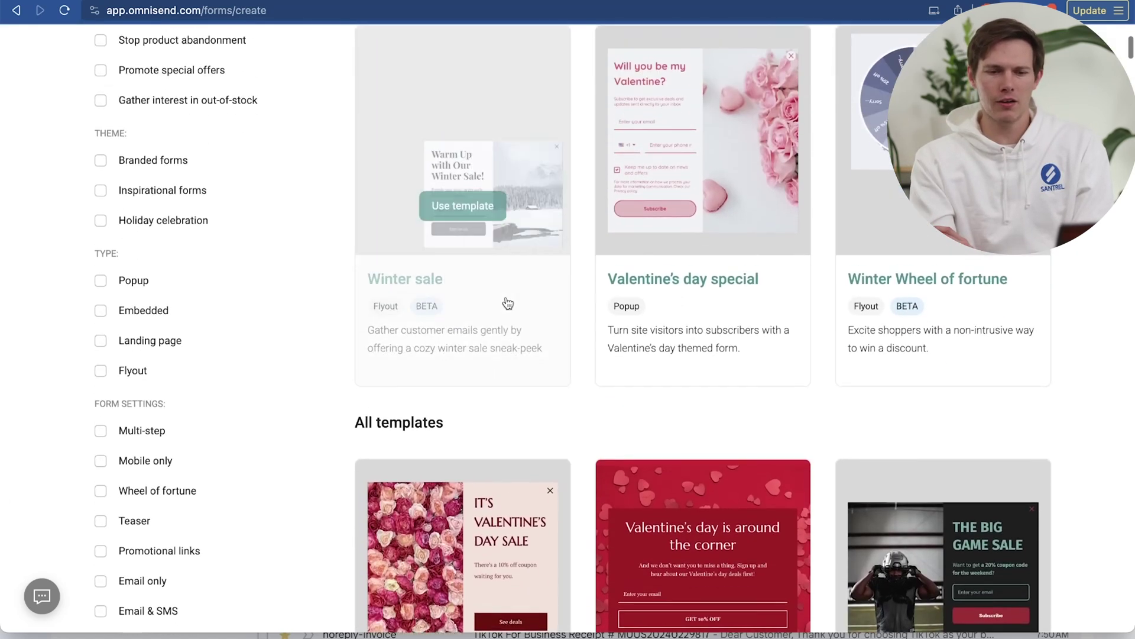
scroll(507, 301, down, 3)
scroll(506, 302, up, 5)
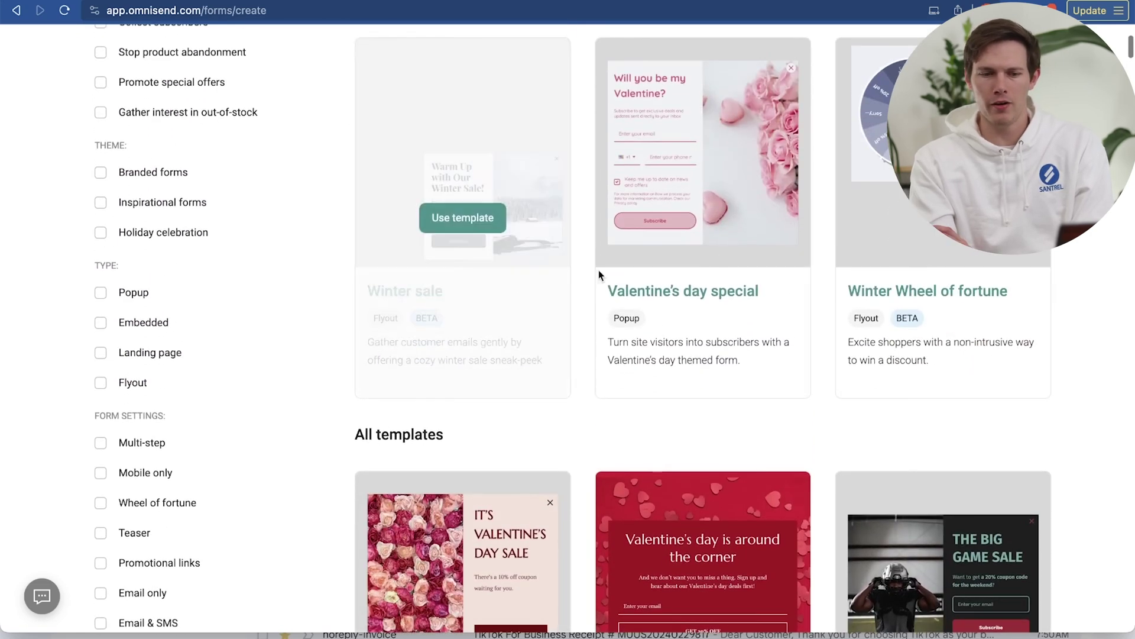
scroll(1108, 409, up, 2)
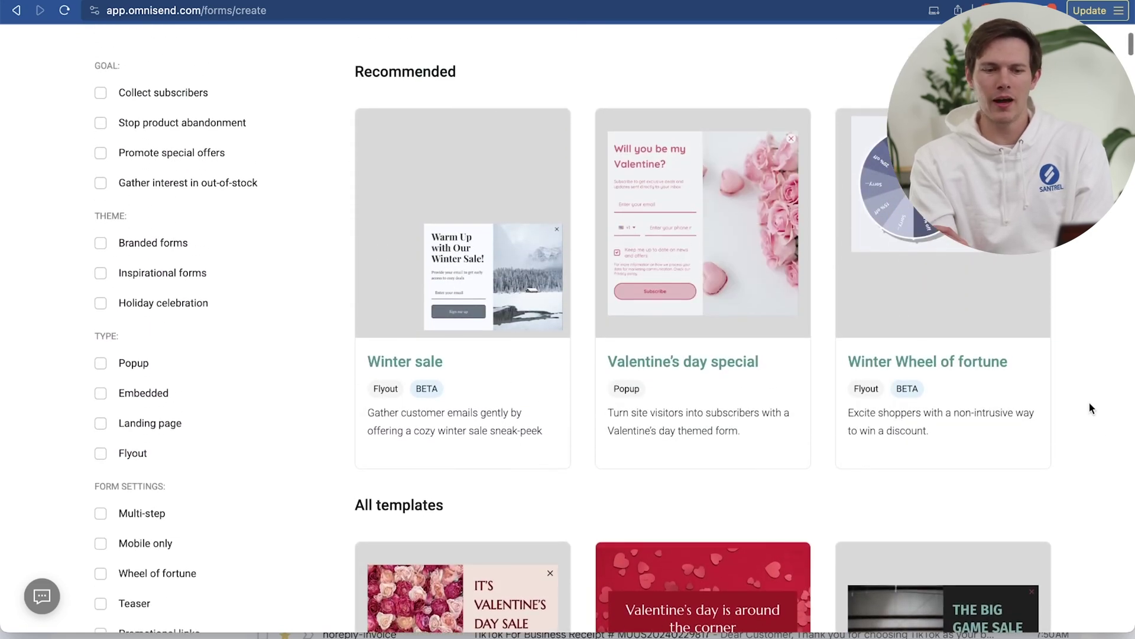
mouse_move(1050, 263)
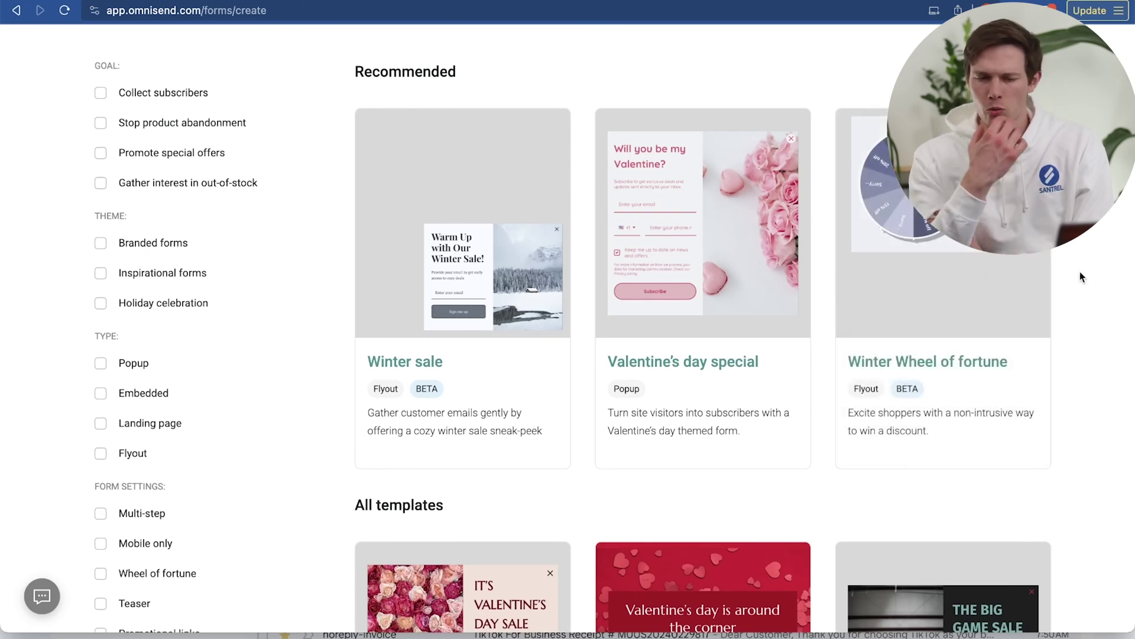
scroll(1079, 272, down, 4)
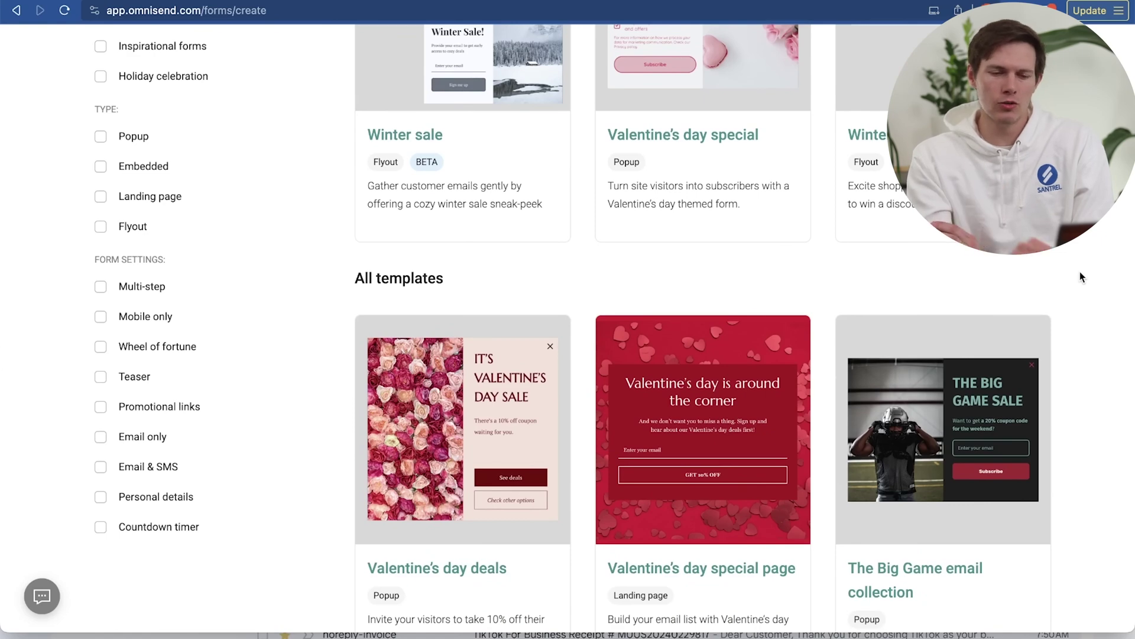
scroll(1080, 272, left, 5)
scroll(1079, 272, down, 2)
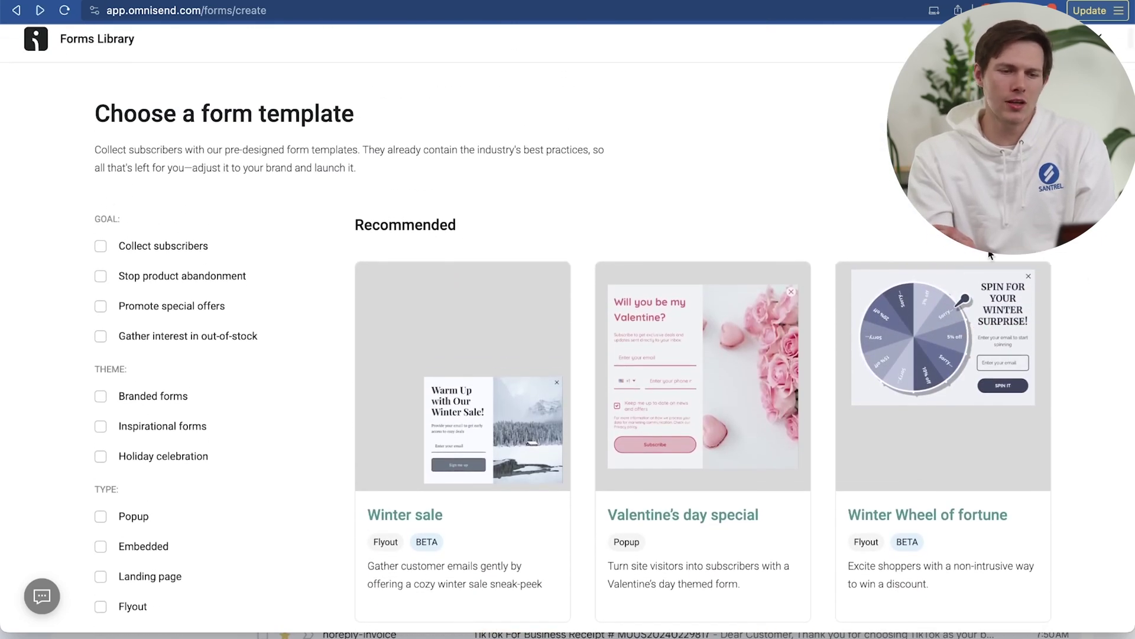
scroll(568, 331, left, 5)
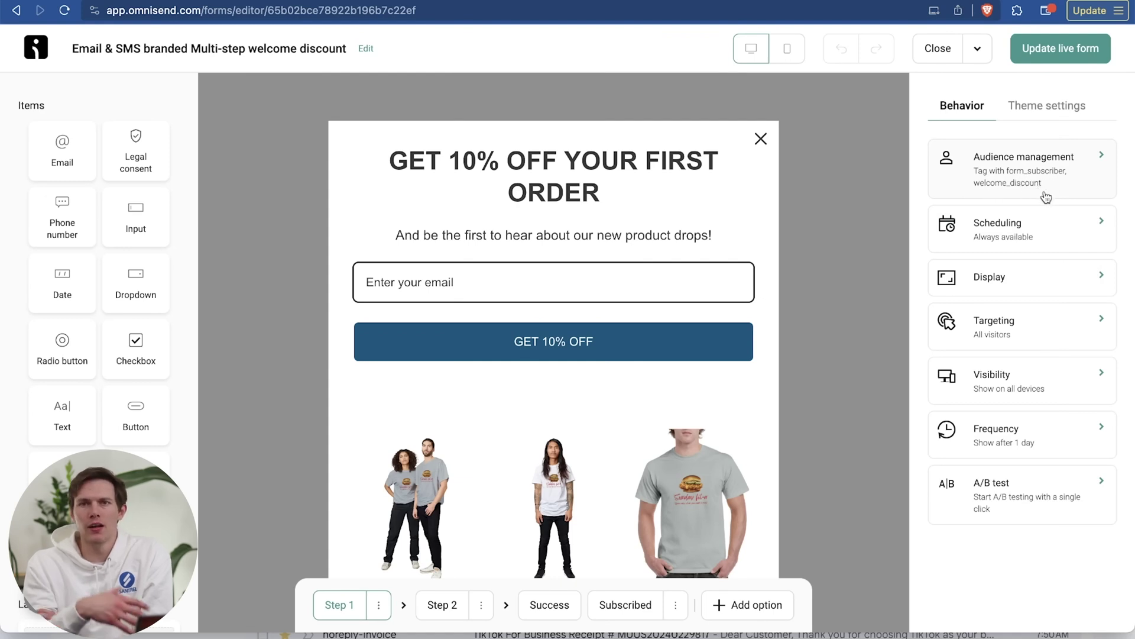
Step: Review the popup's scheduling options and try a Page visits display condition of 2 pages
click(1048, 241)
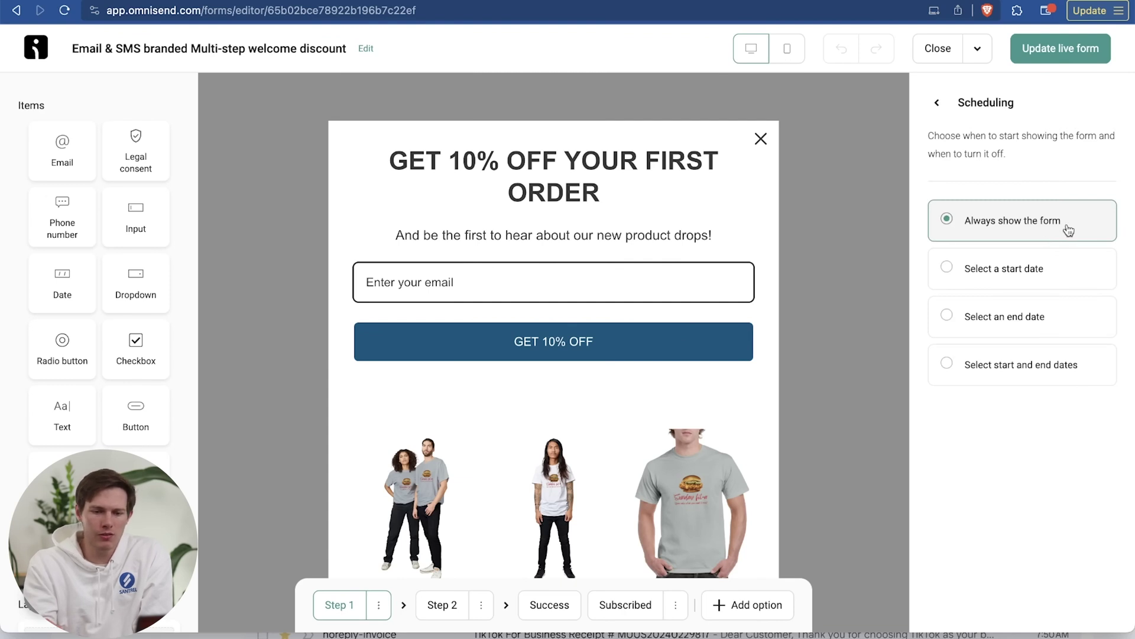
click(946, 105)
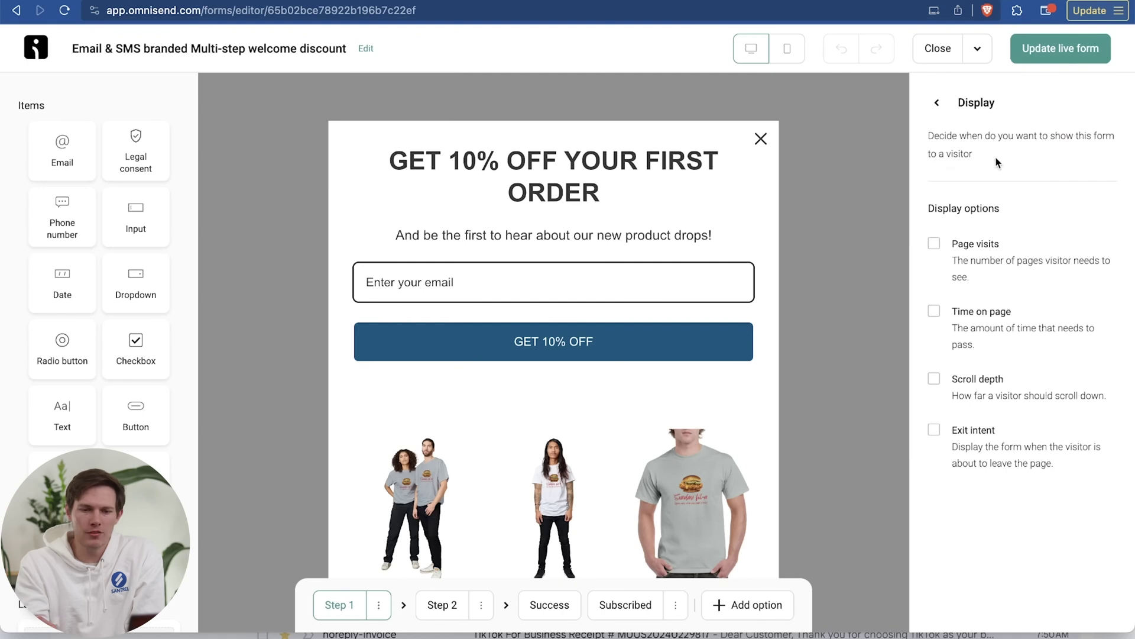
click(934, 244)
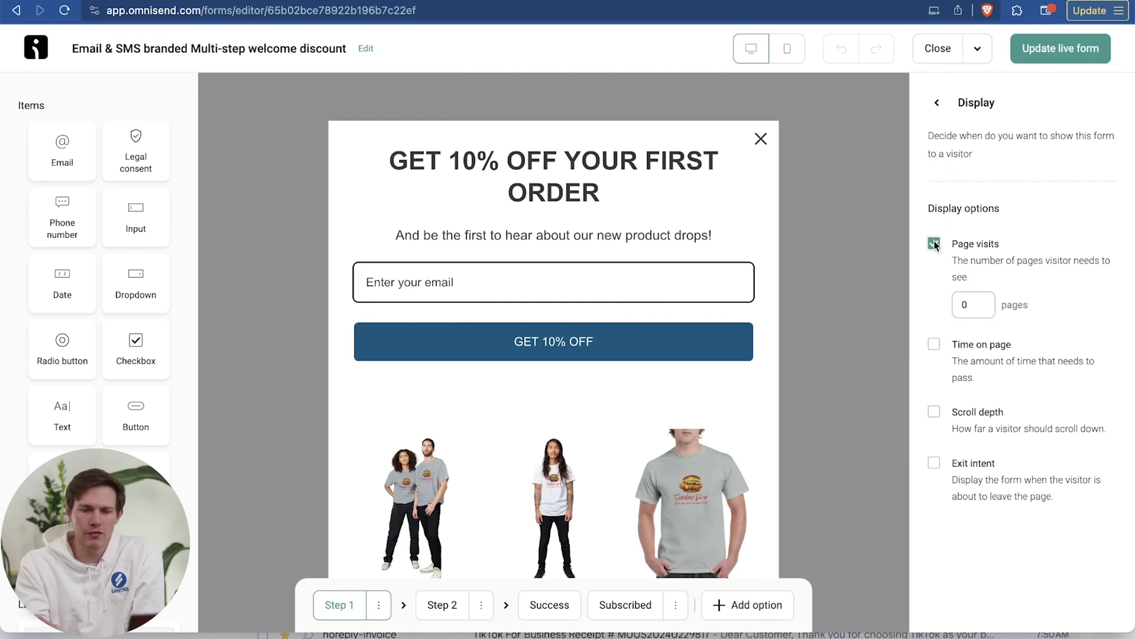
double_click(980, 307)
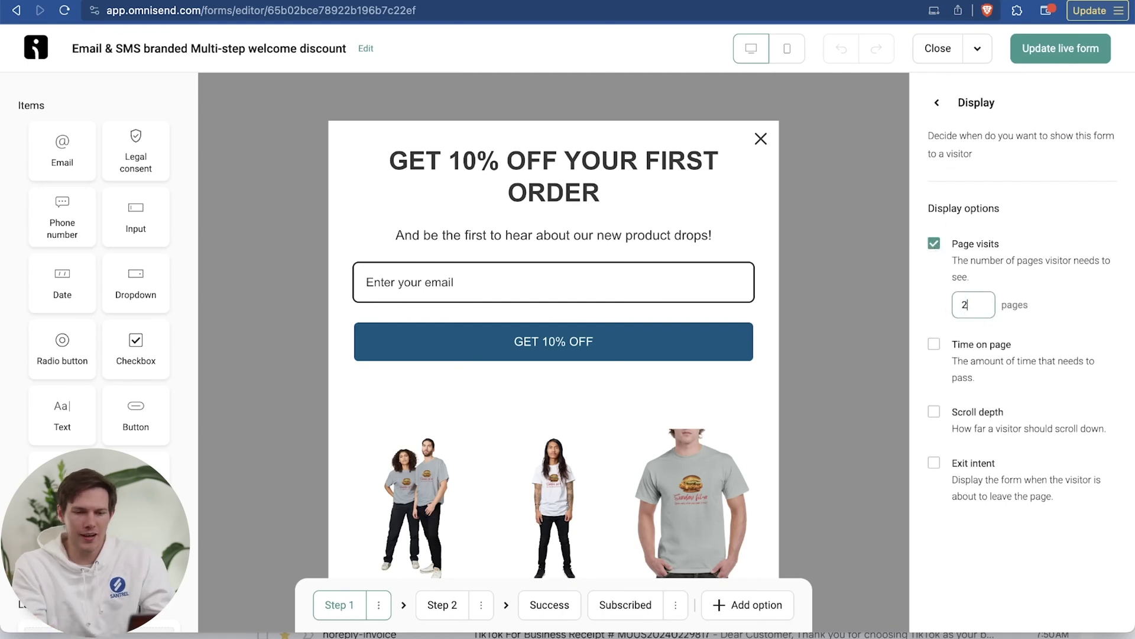
click(934, 244)
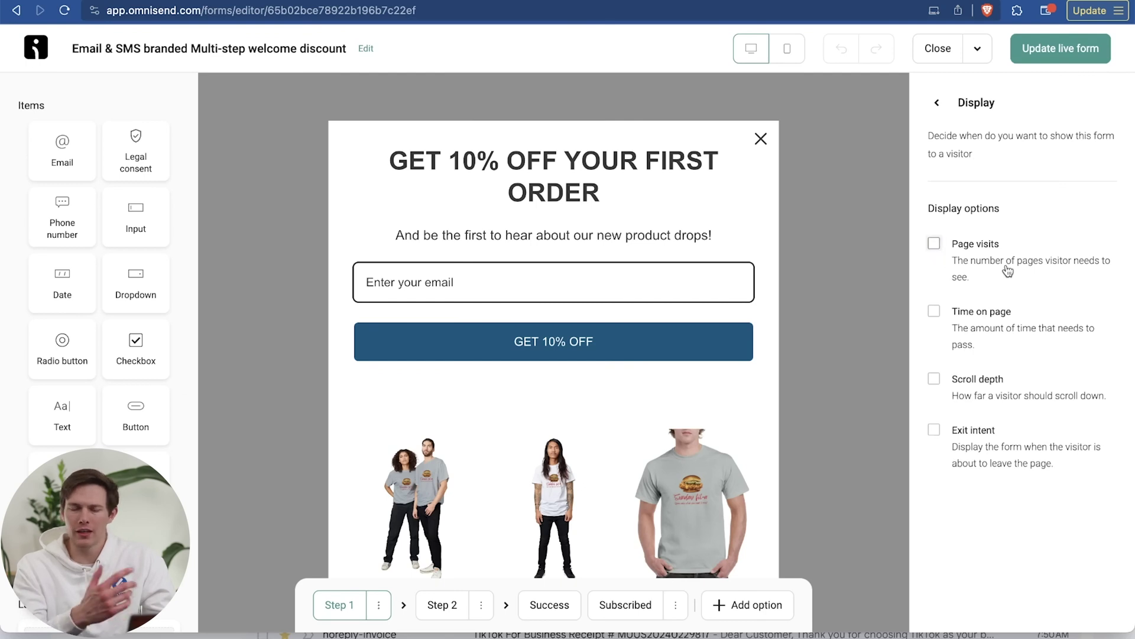
Step: Set the popup to display after 30 seconds on page and on exit intent, and update the live form
click(934, 311)
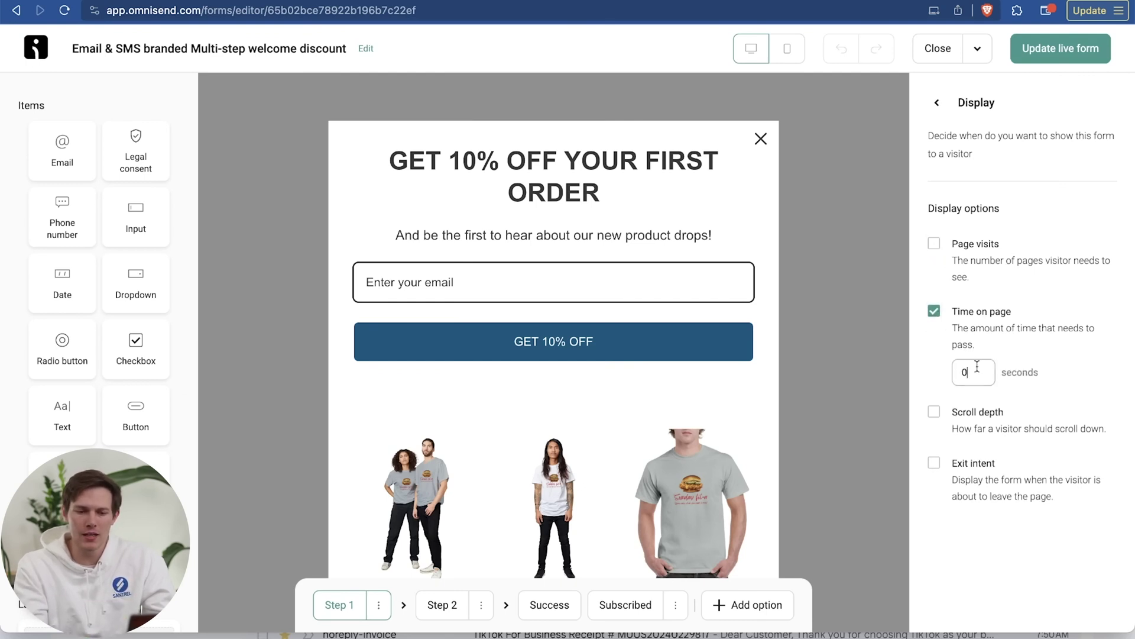
double_click(956, 372)
text(10)
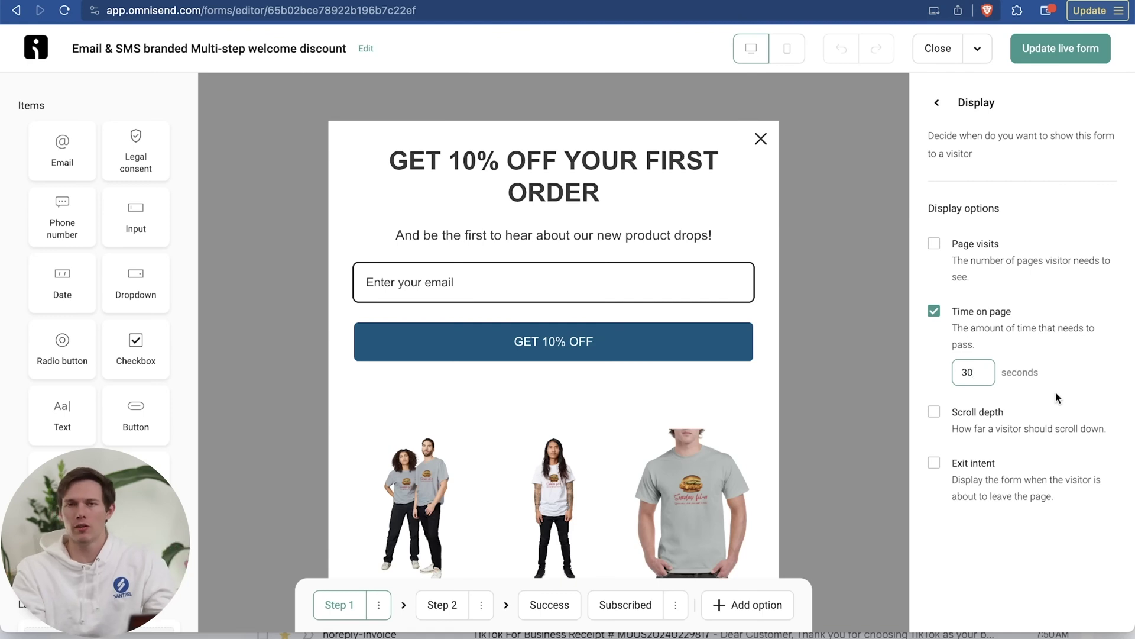
click(947, 419)
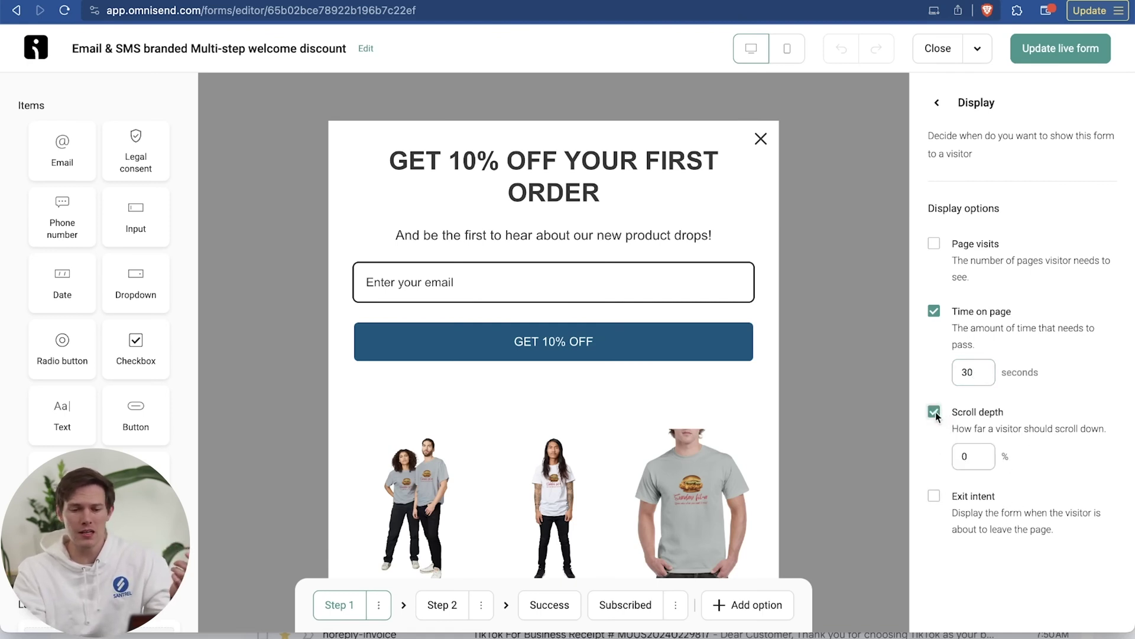
click(936, 417)
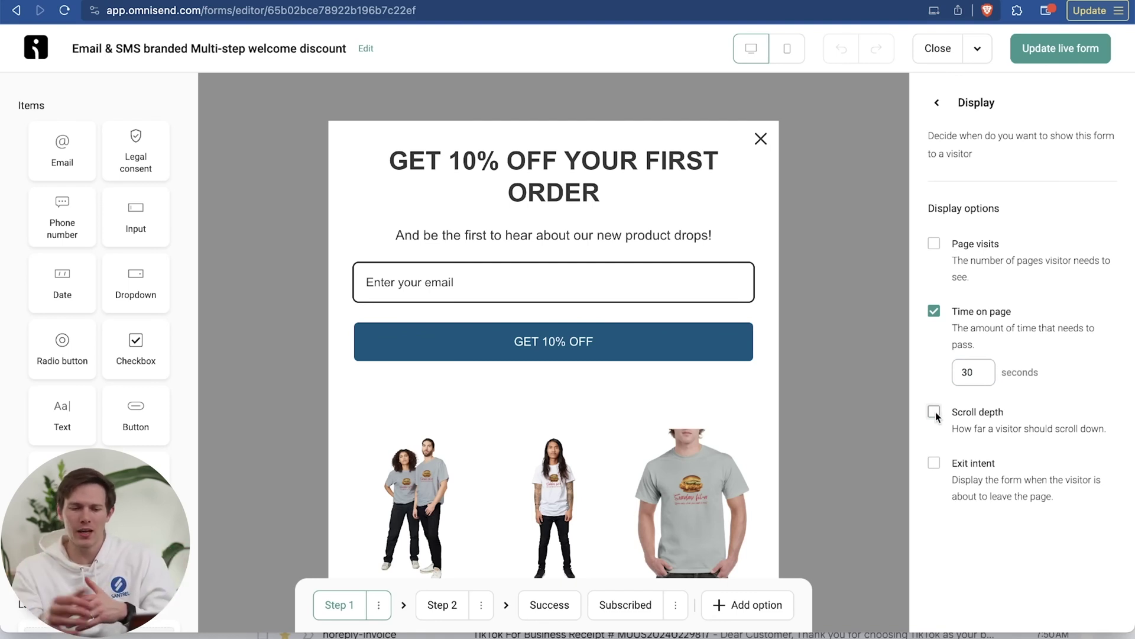
click(934, 464)
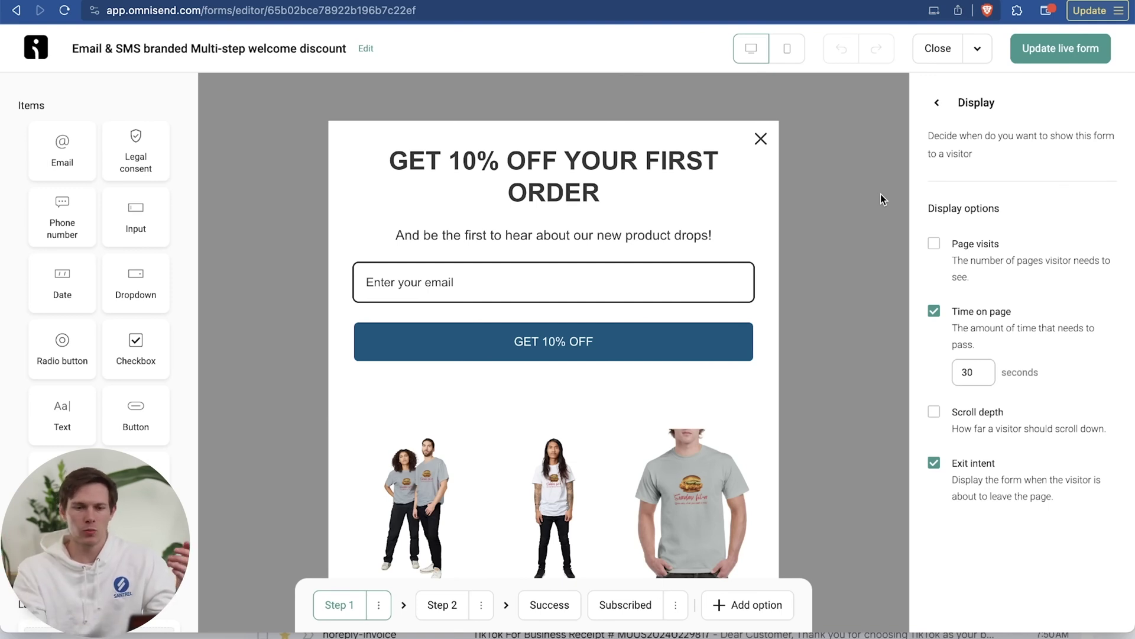
click(1041, 49)
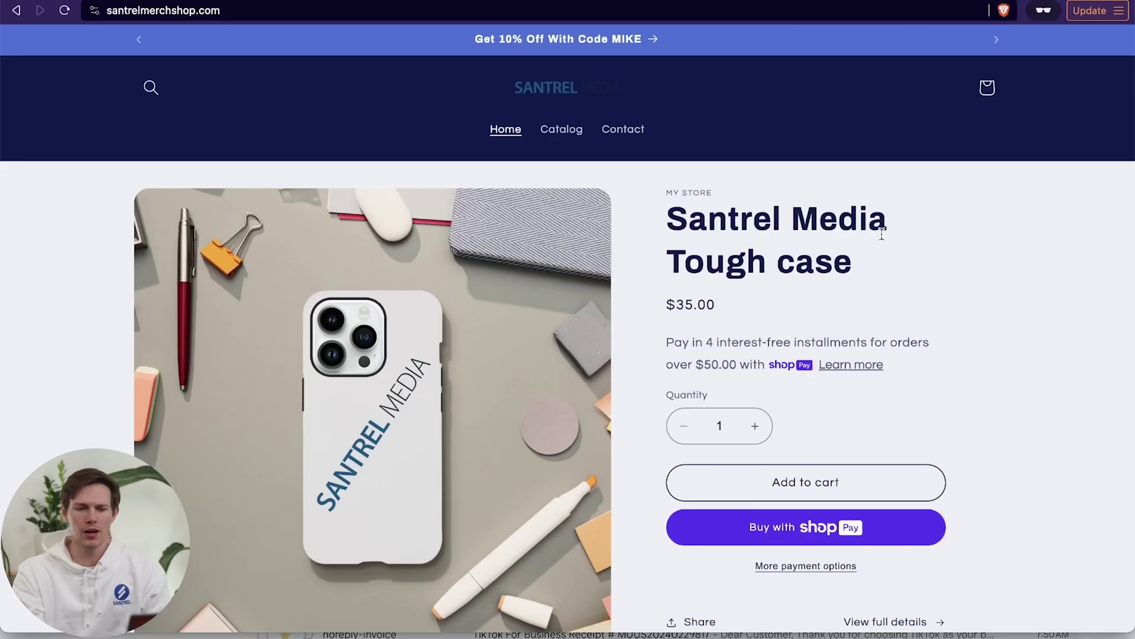
Step: On the live Santrel storefront, sign up through both stages of the 10% off popup and close the thank-you message
scroll(940, 276, down, 5)
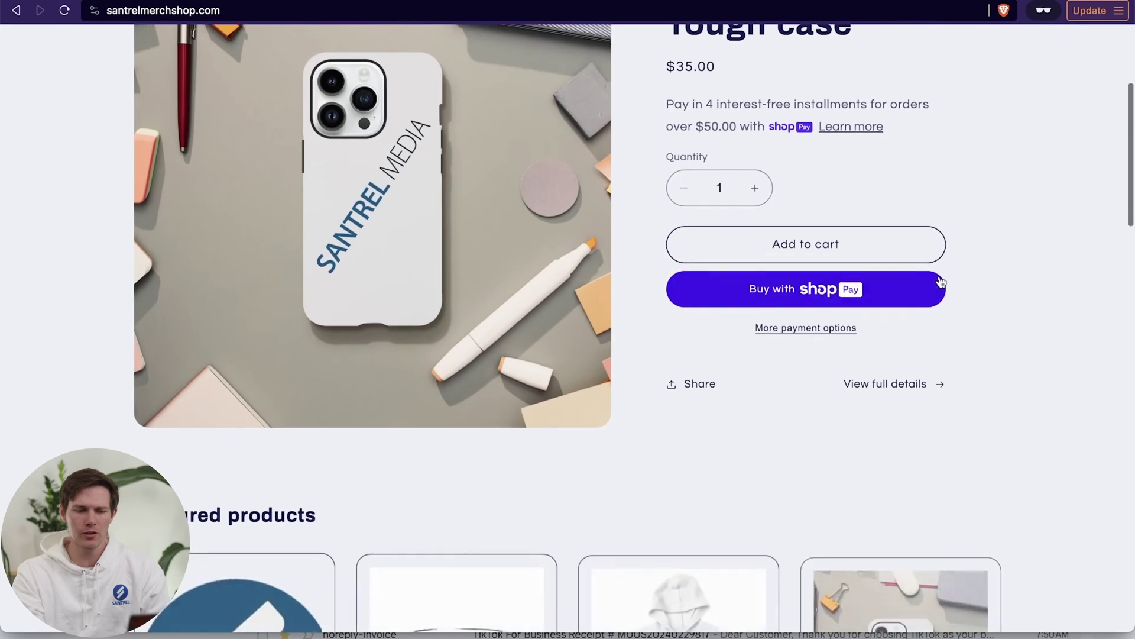
scroll(994, 312, down, 8)
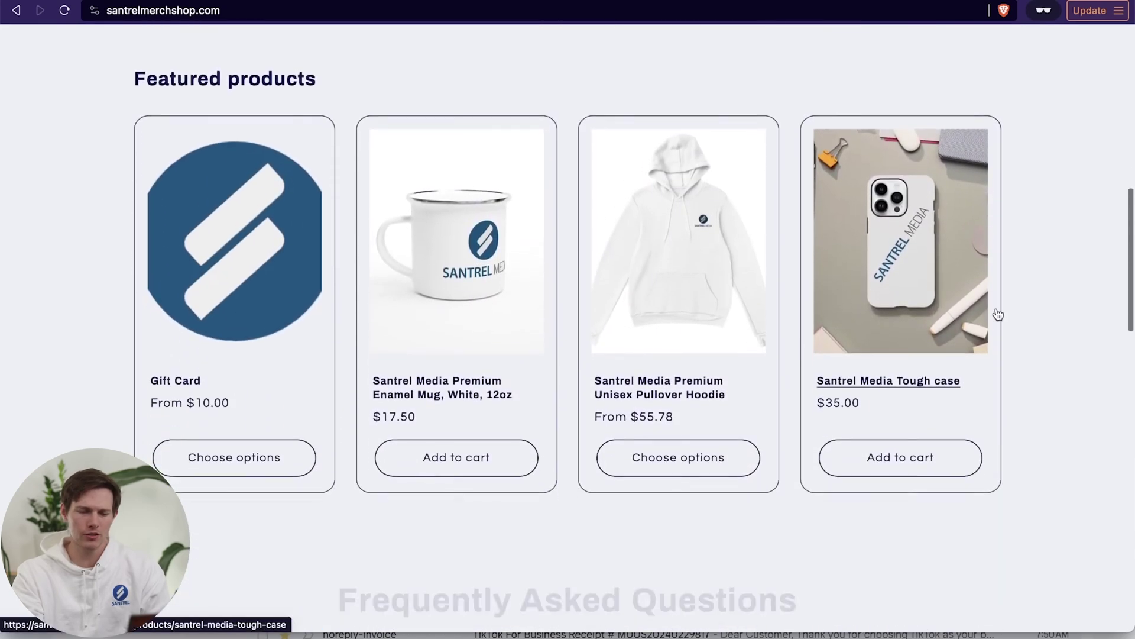
scroll(998, 314, down, 6)
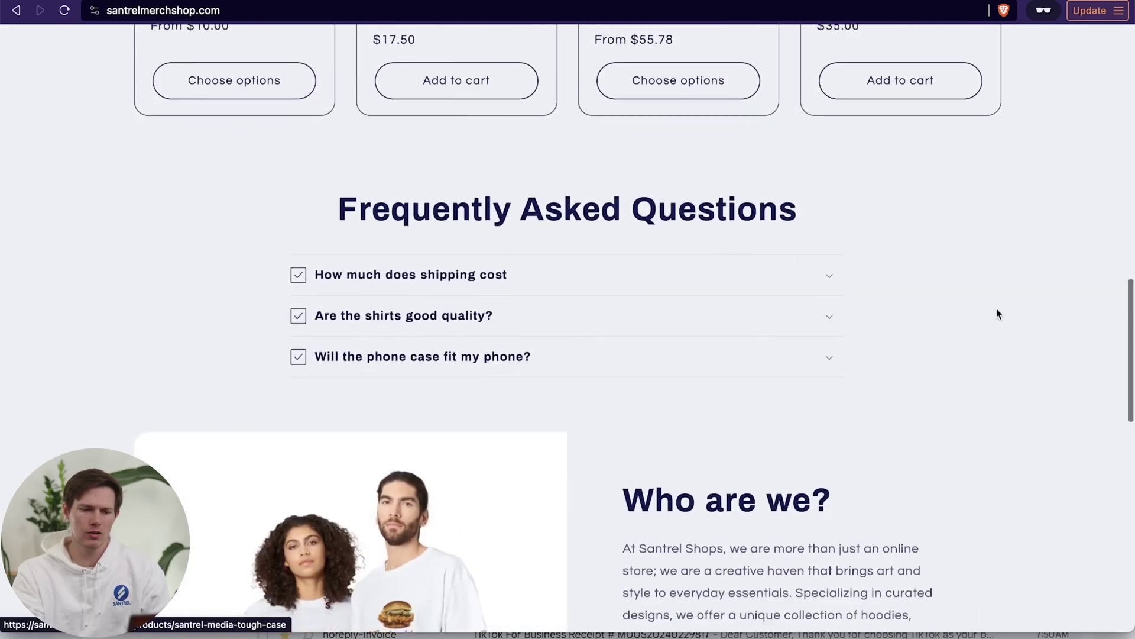
click(827, 152)
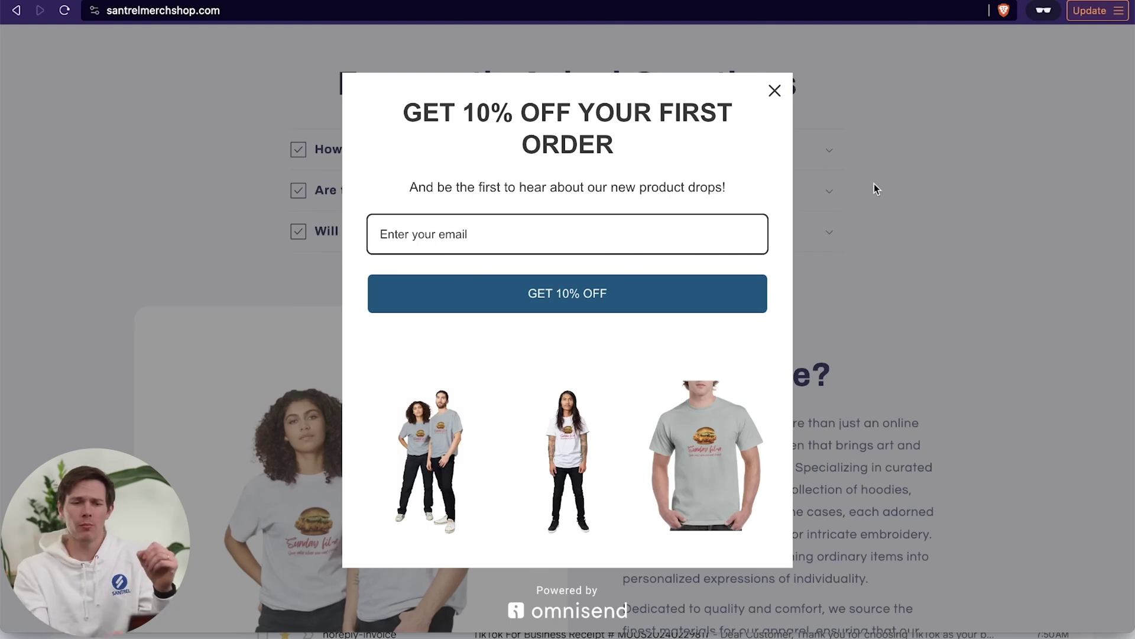
click(628, 235)
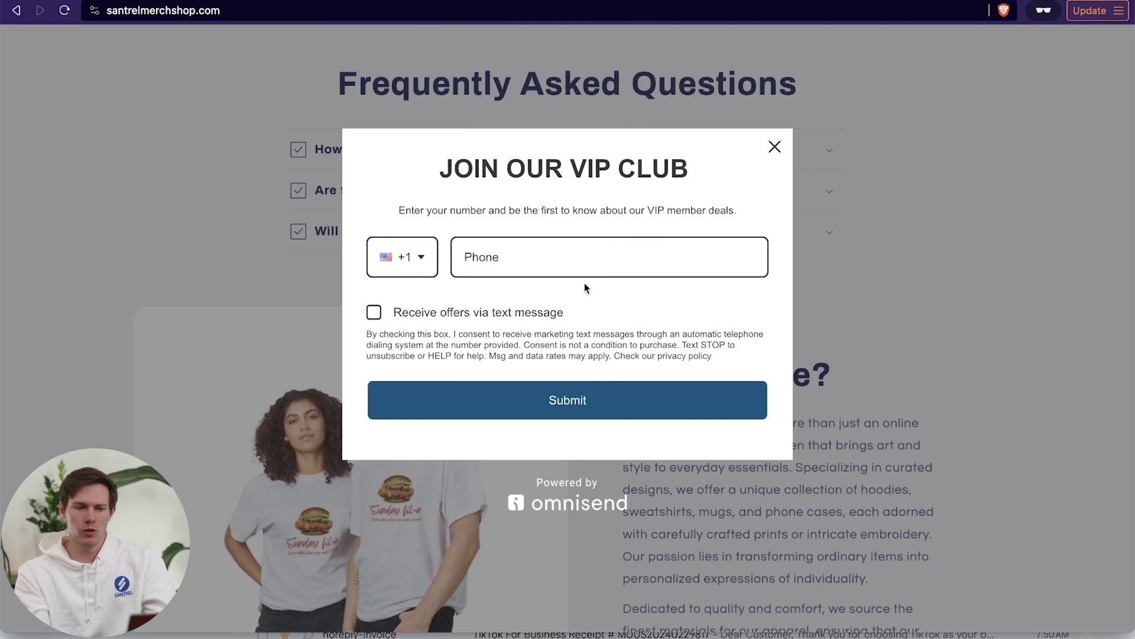
click(577, 401)
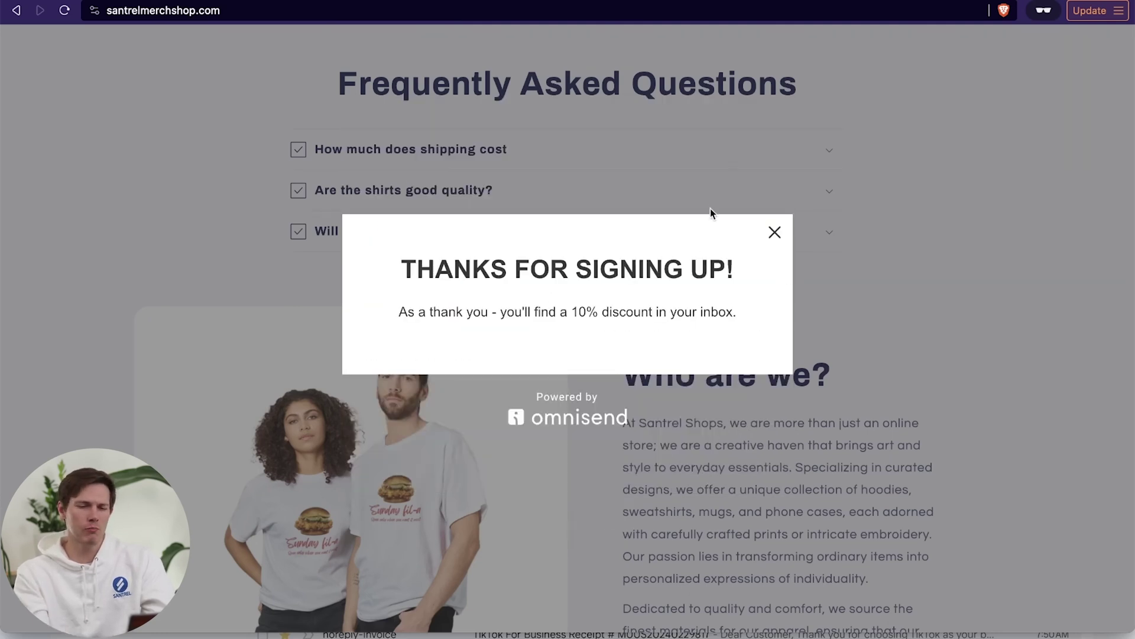
click(775, 234)
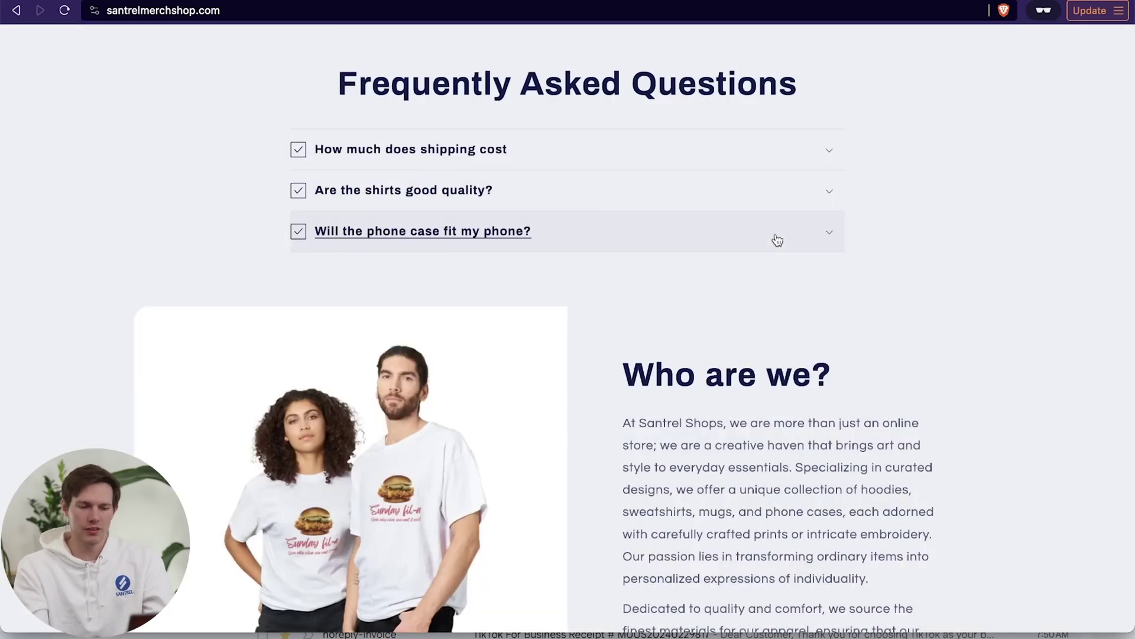
Step: Switch to Gmail and copy the 10% off discount code from the welcome email
scroll(778, 239, down, 5)
scroll(758, 225, up, 15)
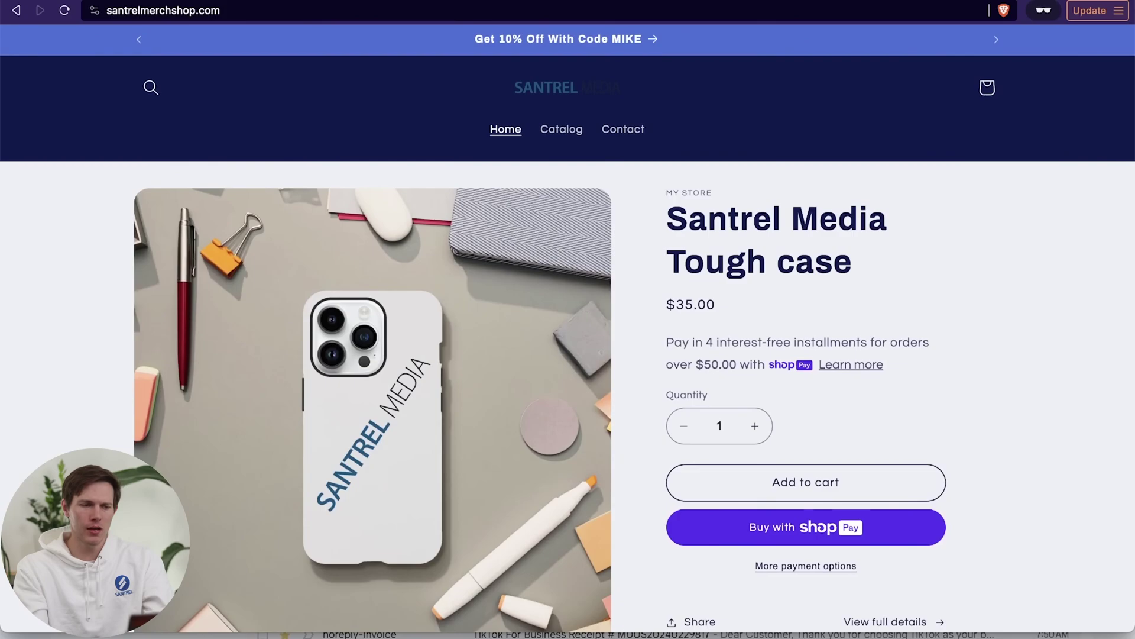
key(super+Tab)
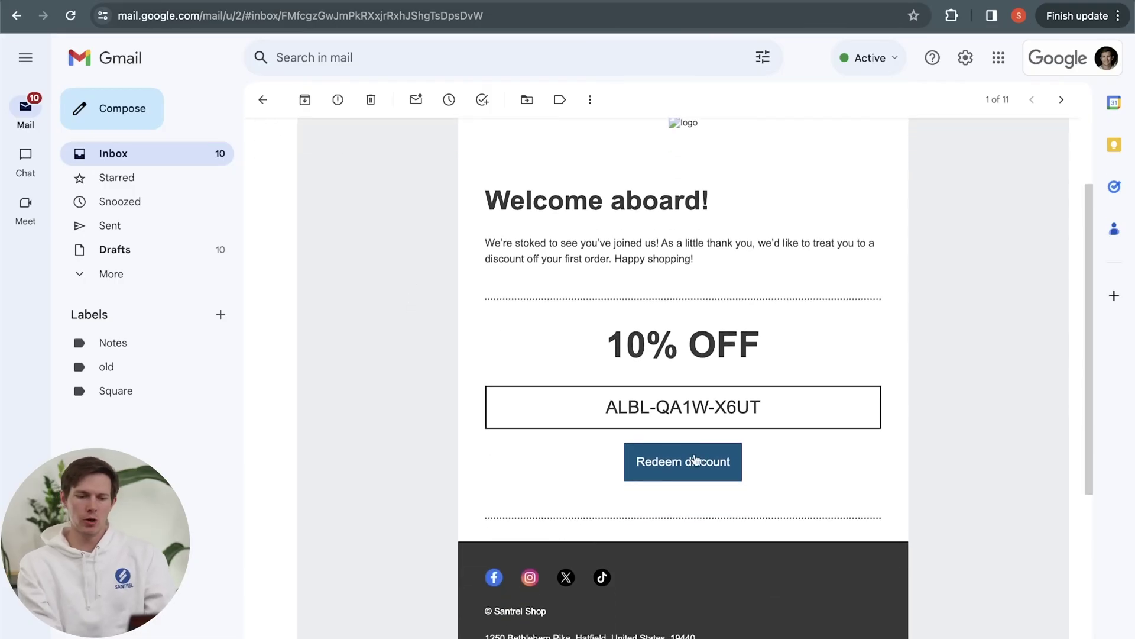
drag(760, 412, 606, 412)
key(super+c)
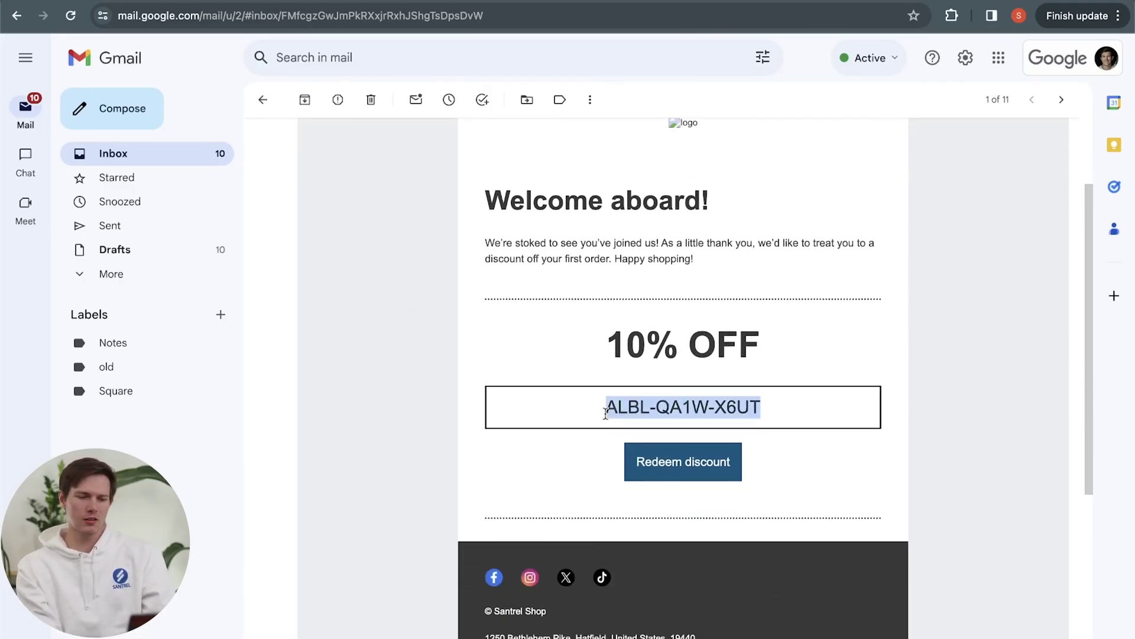
Step: Redeem the discount from the email, check out the Santrel Media Tough case and apply the copied discount code
click(651, 459)
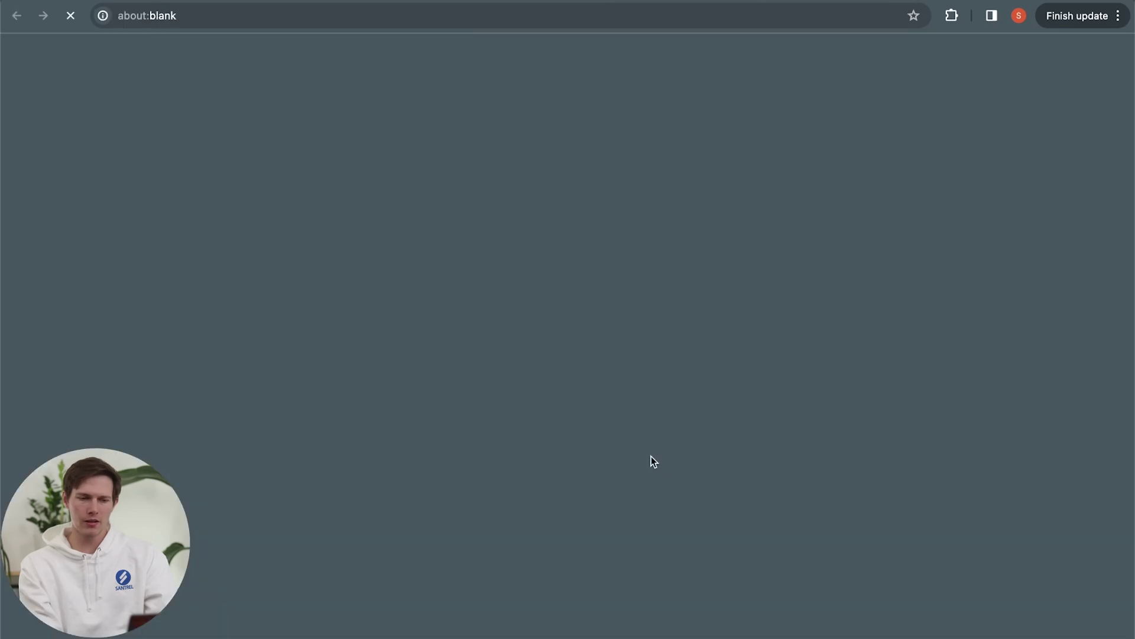
scroll(885, 392, down, 2)
click(831, 424)
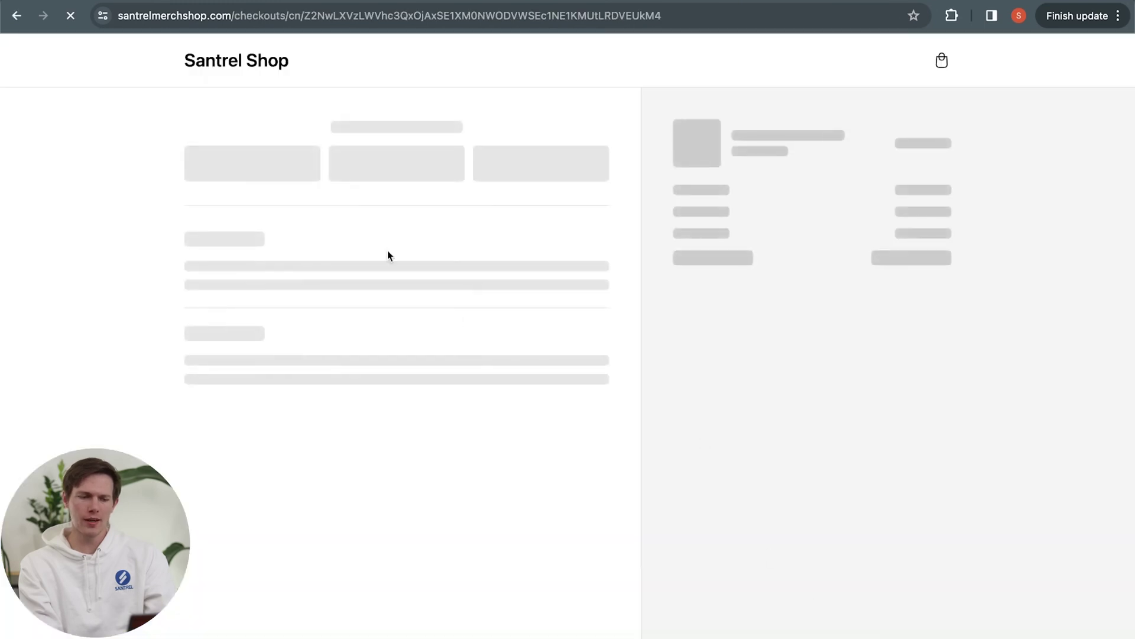
click(776, 202)
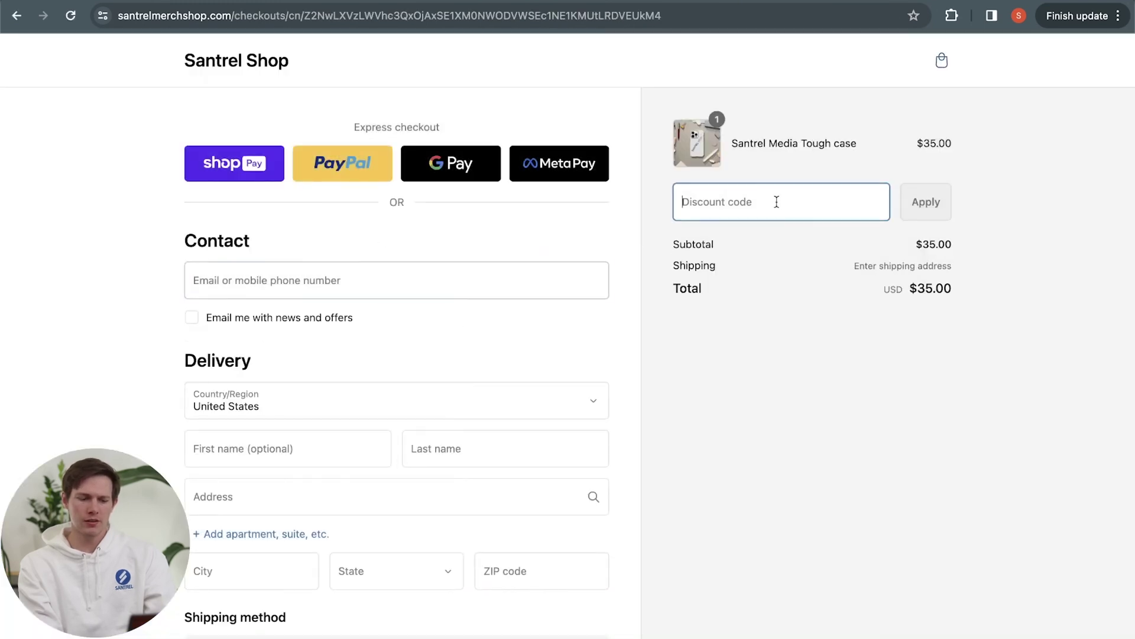
text(V)
key(BackSpace)
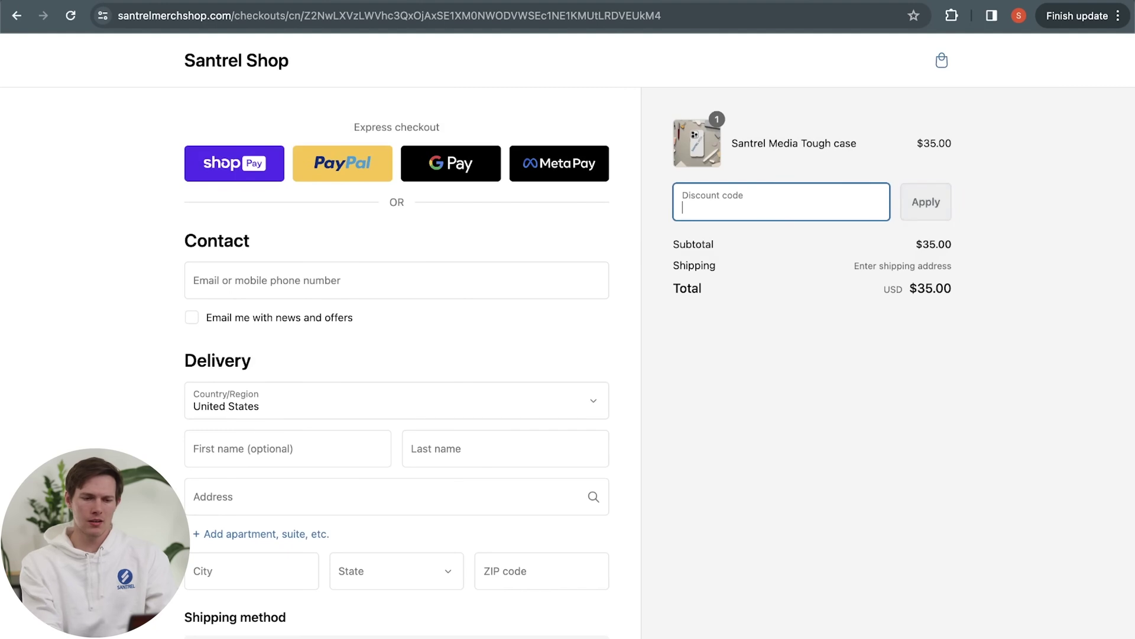
key(super+v)
click(930, 210)
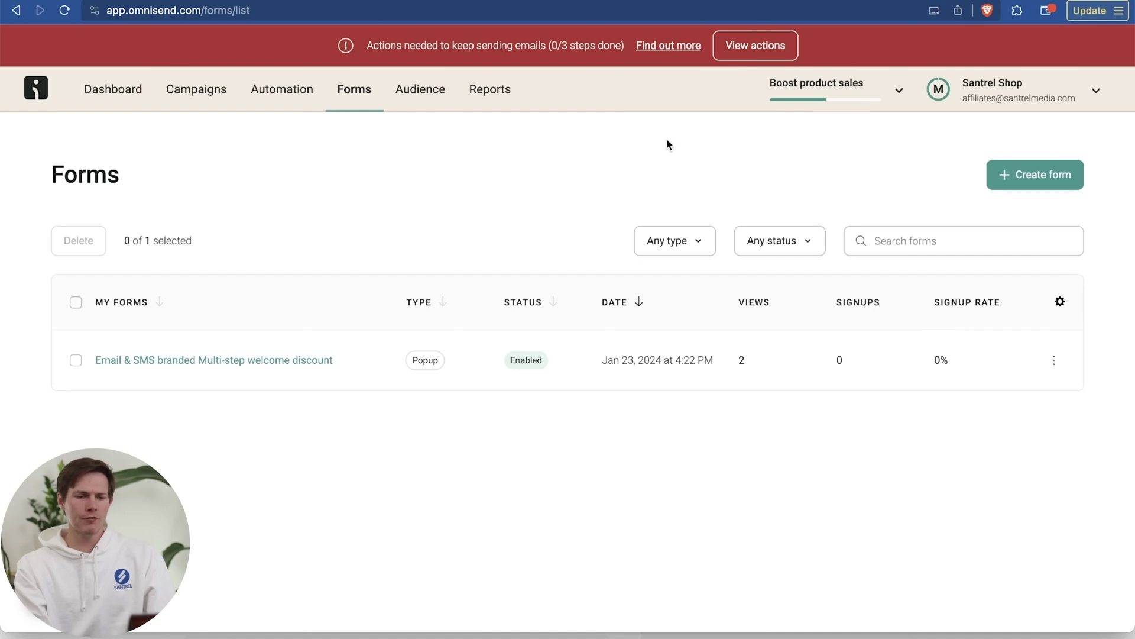
Step: In Omnisend, open the actions needed to keep sending emails and review the custom sender's domain authentication requirement
click(746, 52)
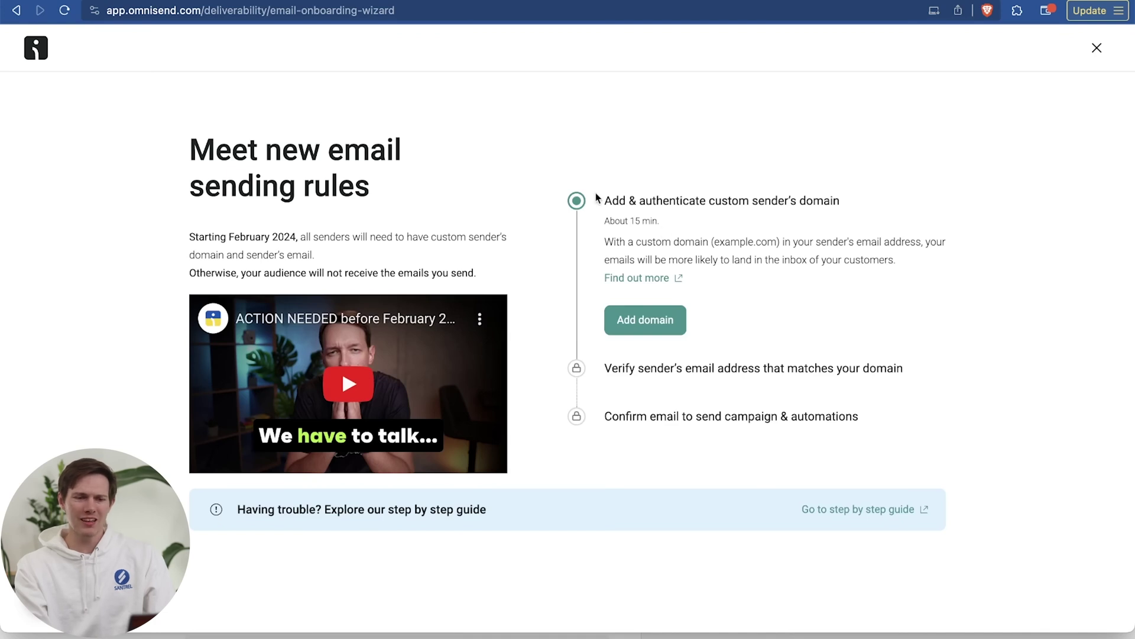
drag(604, 201, 772, 200)
click(821, 196)
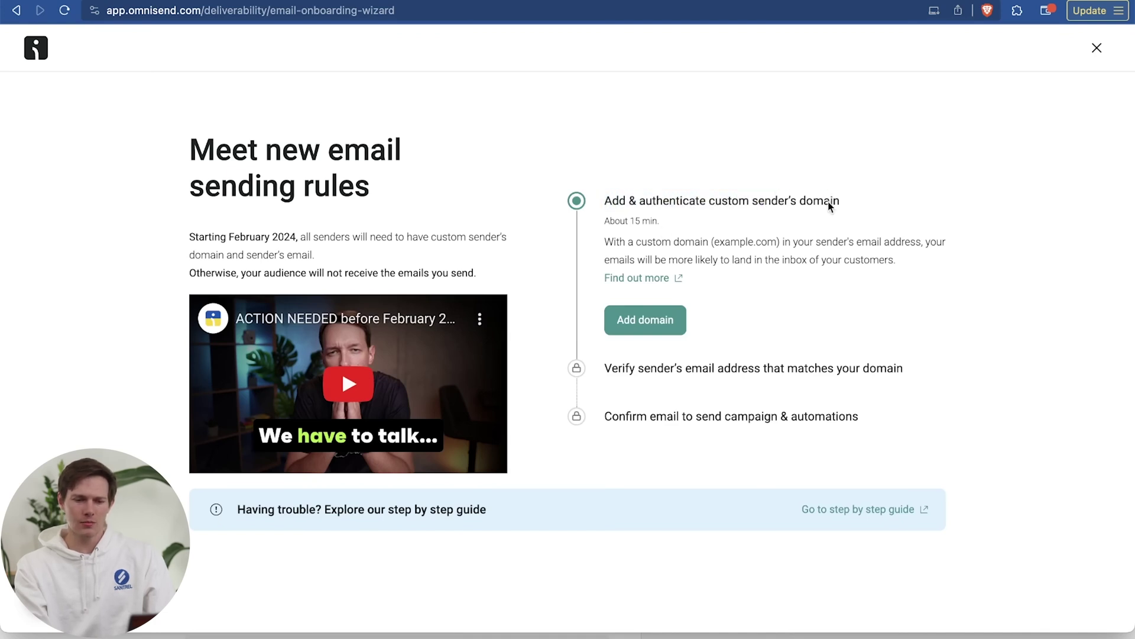
Step: Add santrelmerchshop.com as a custom sender domain and continue to its authentication records
click(651, 327)
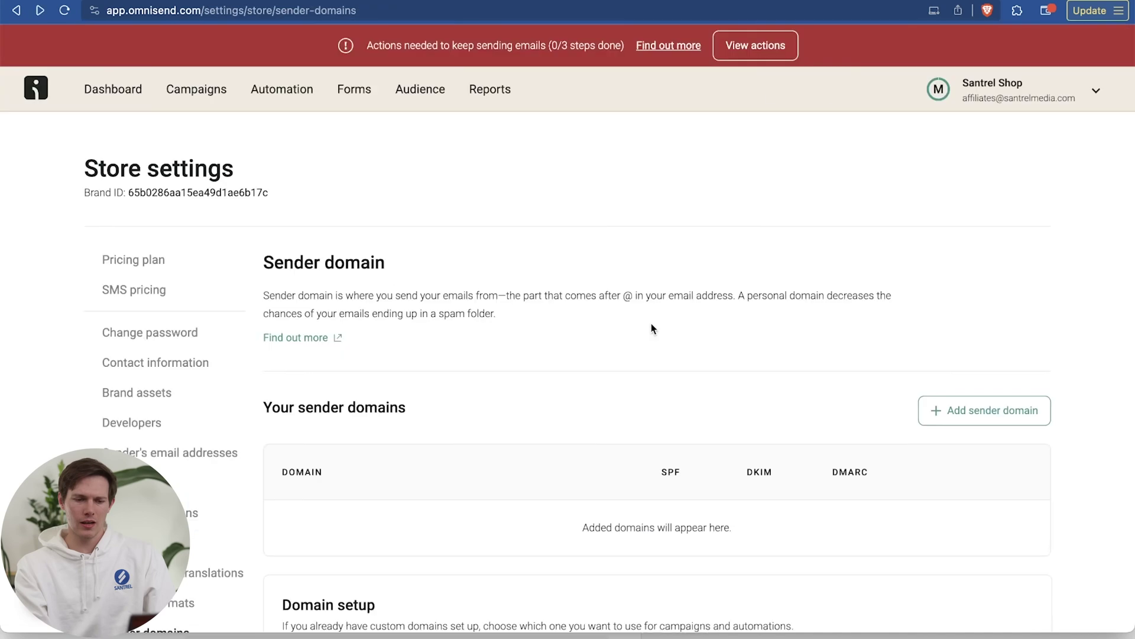
scroll(651, 328, down, 2)
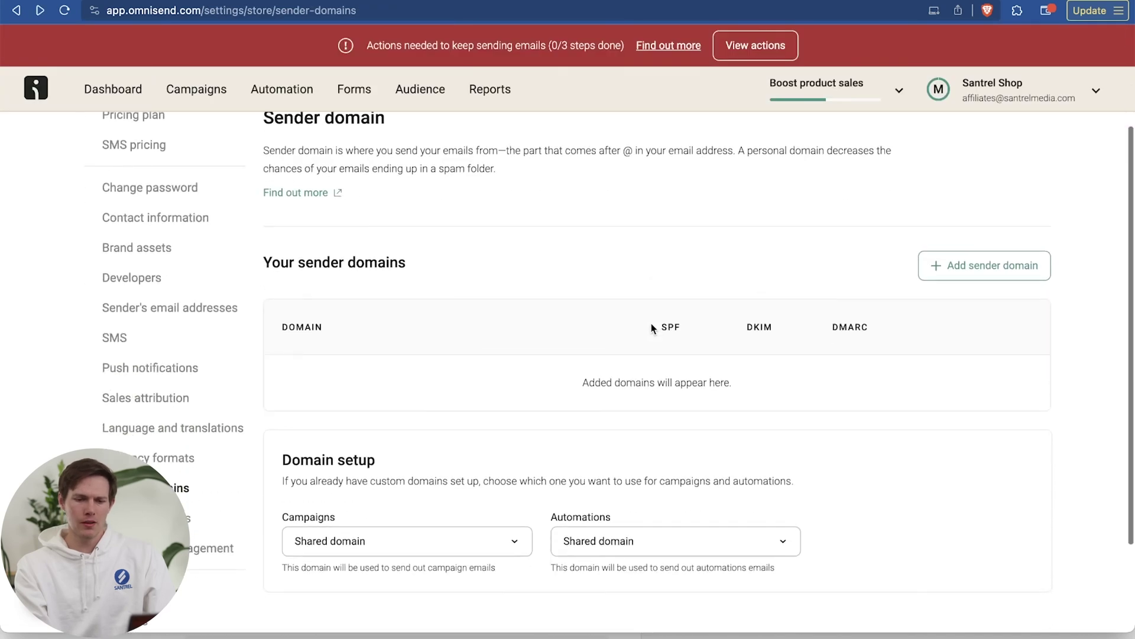
click(996, 272)
click(323, 414)
text(santrelmerchshop.com)
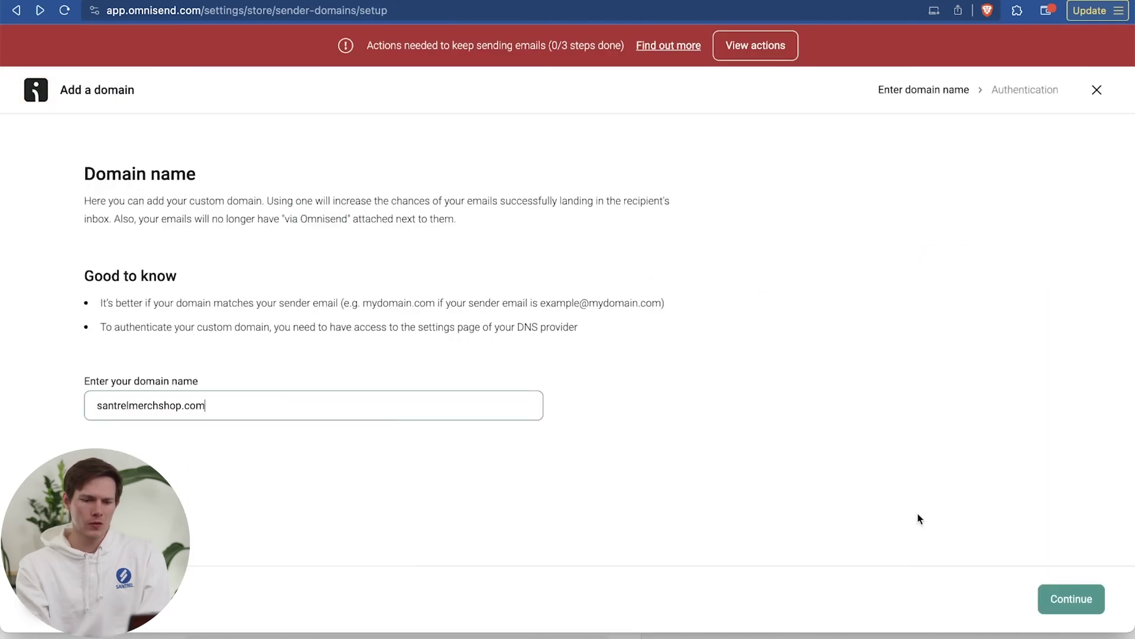
click(1072, 599)
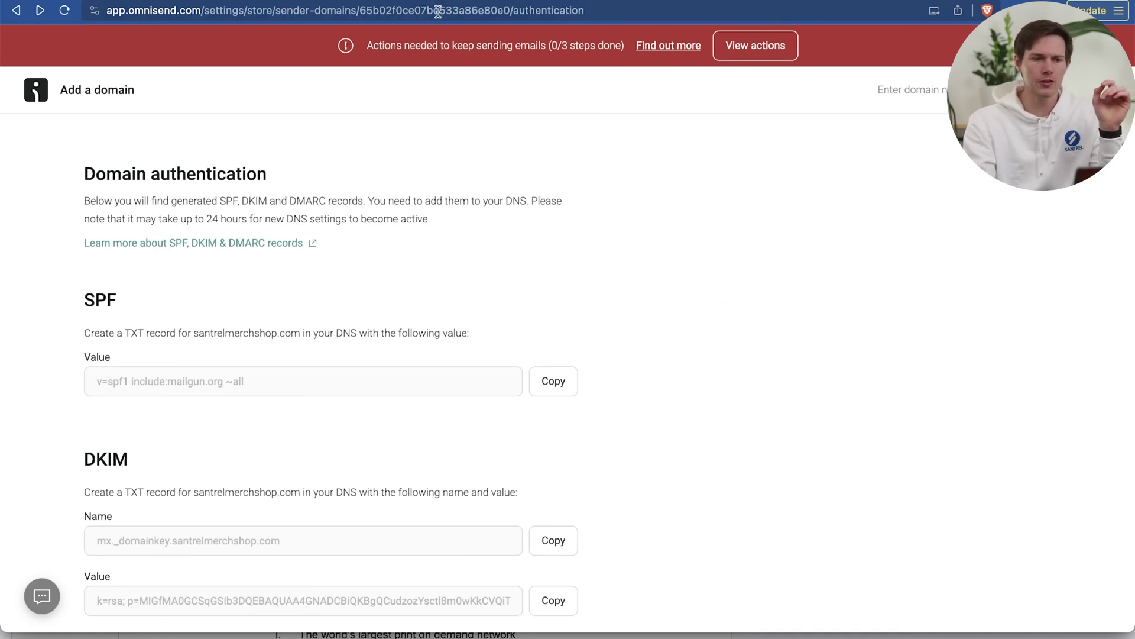
Step: Switch to the Shopify admin and open the DNS settings of the santrelmerchshop.com domain
click(421, 0)
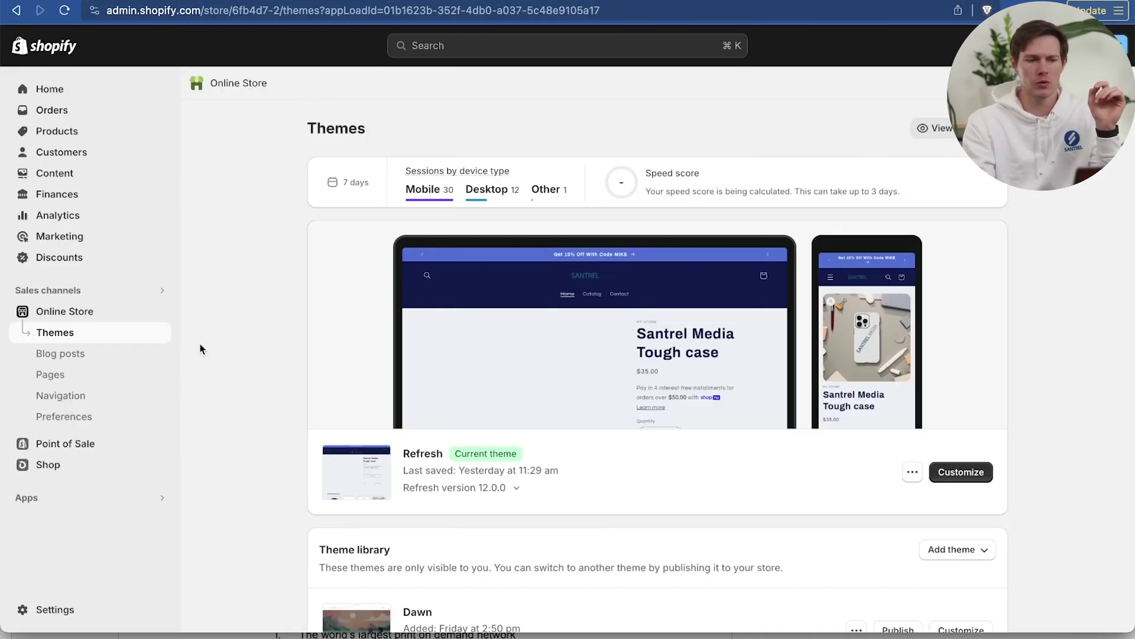
click(43, 610)
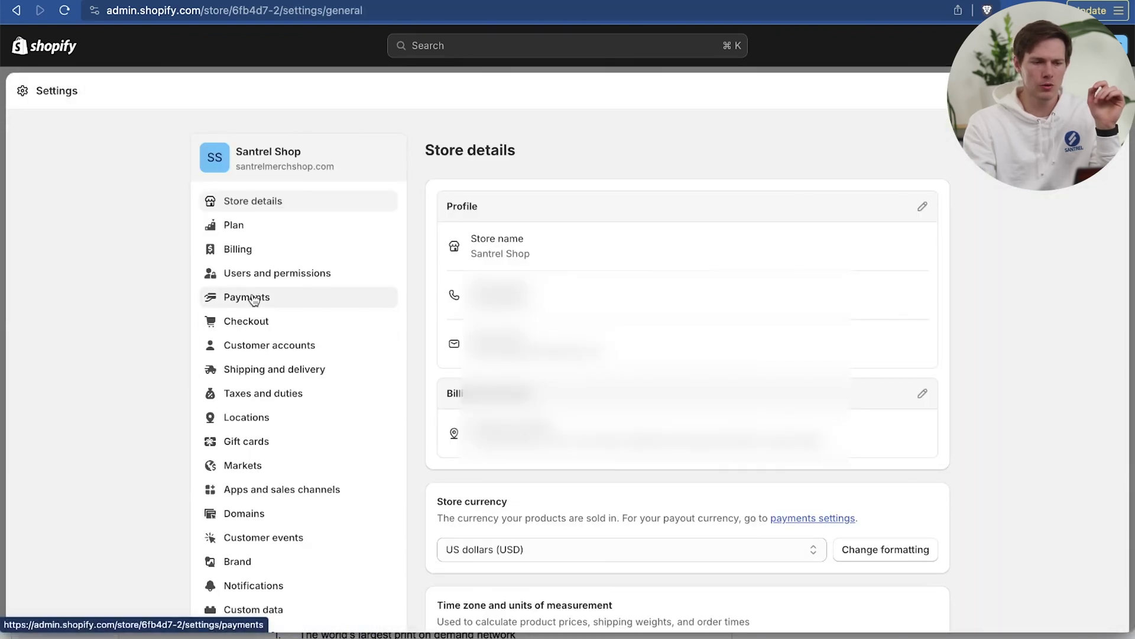
click(251, 518)
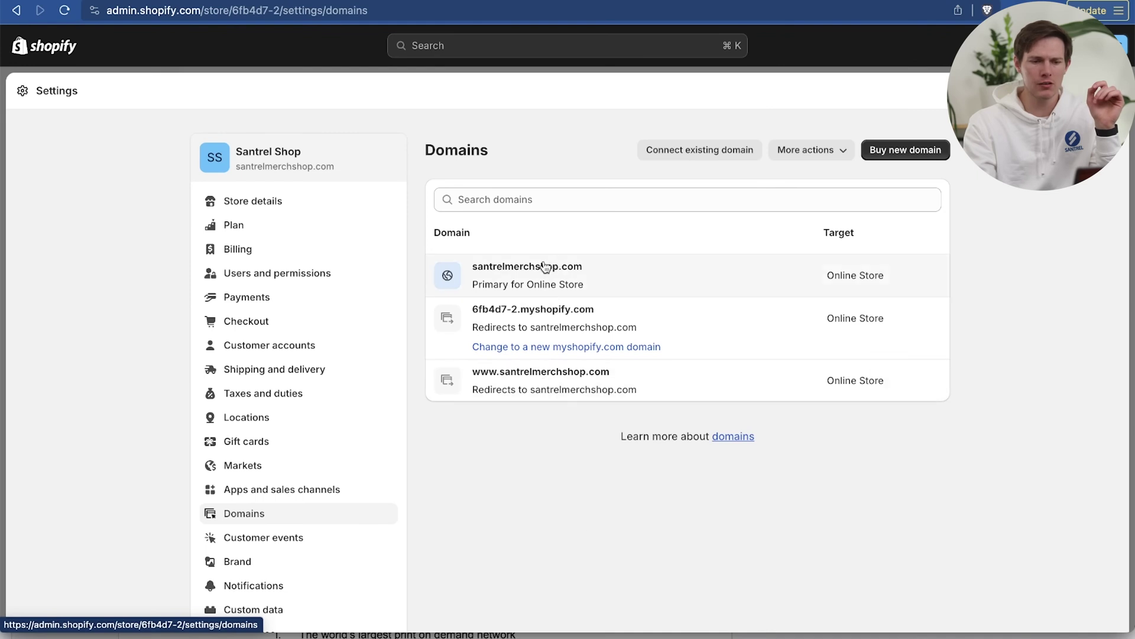
click(499, 273)
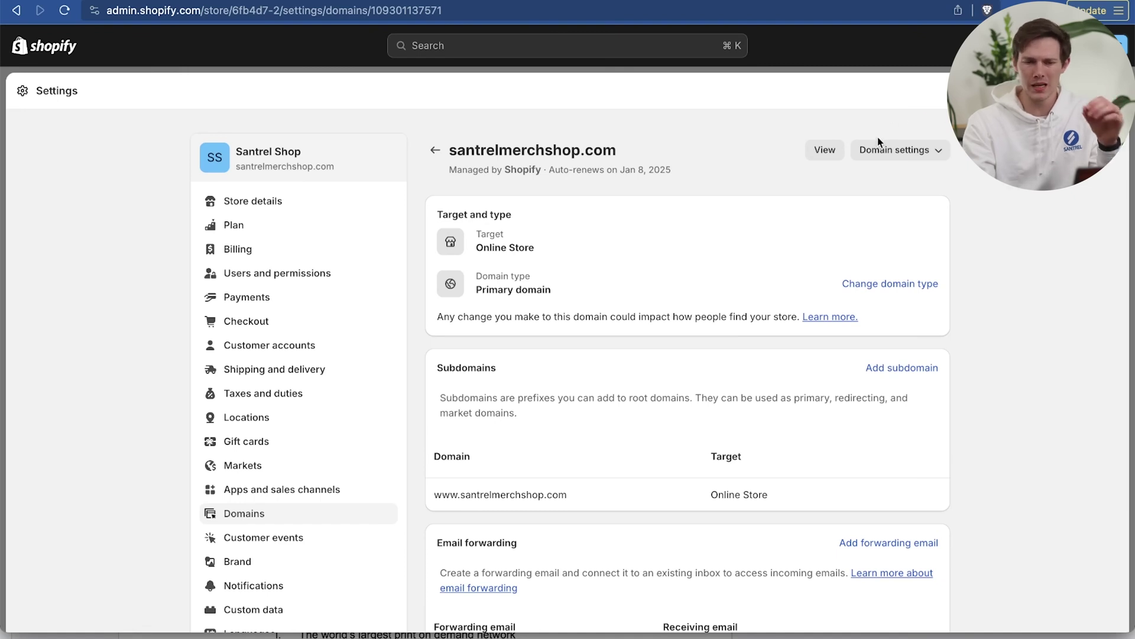
click(944, 155)
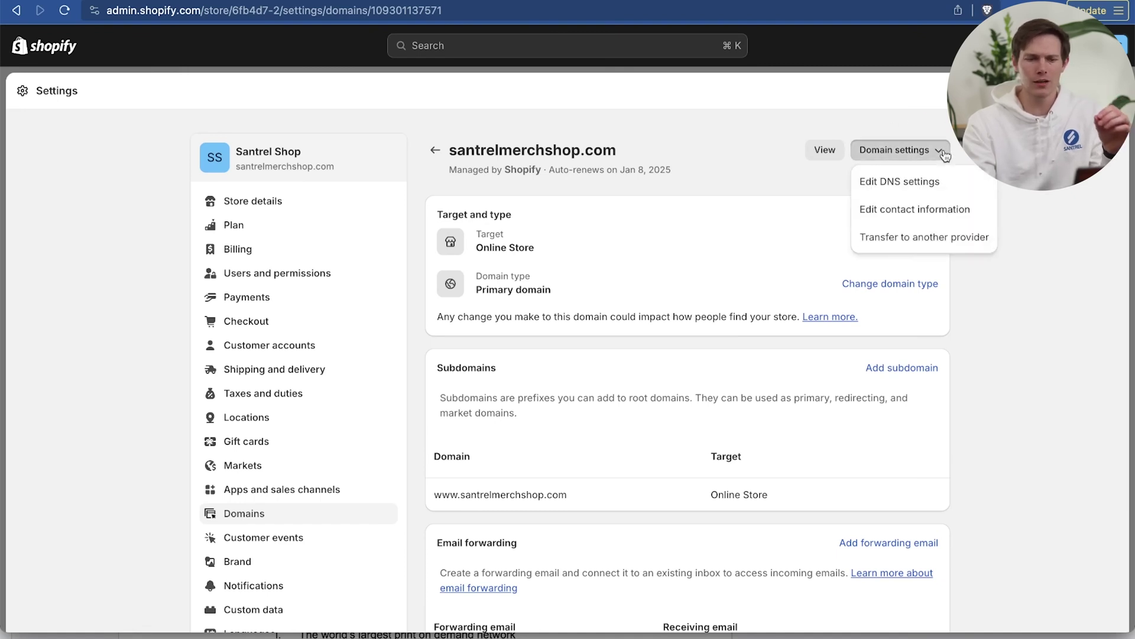
click(924, 184)
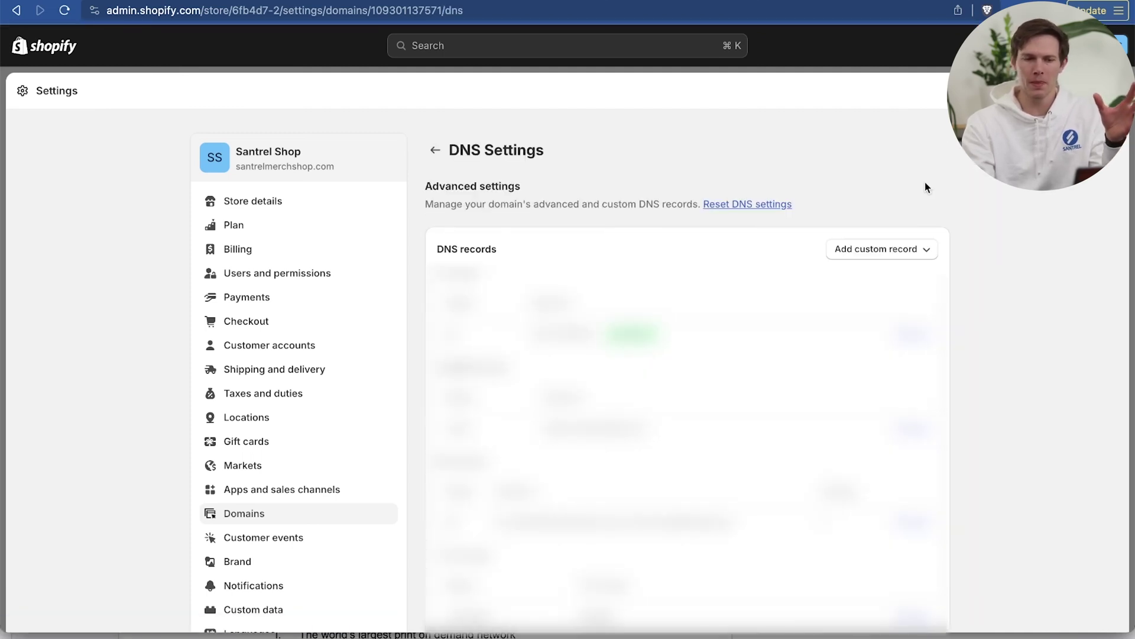
Step: Copy the SPF value from Omnisend and add it to the Shopify DNS records as a custom TXT record
key(ctrl+Tab)
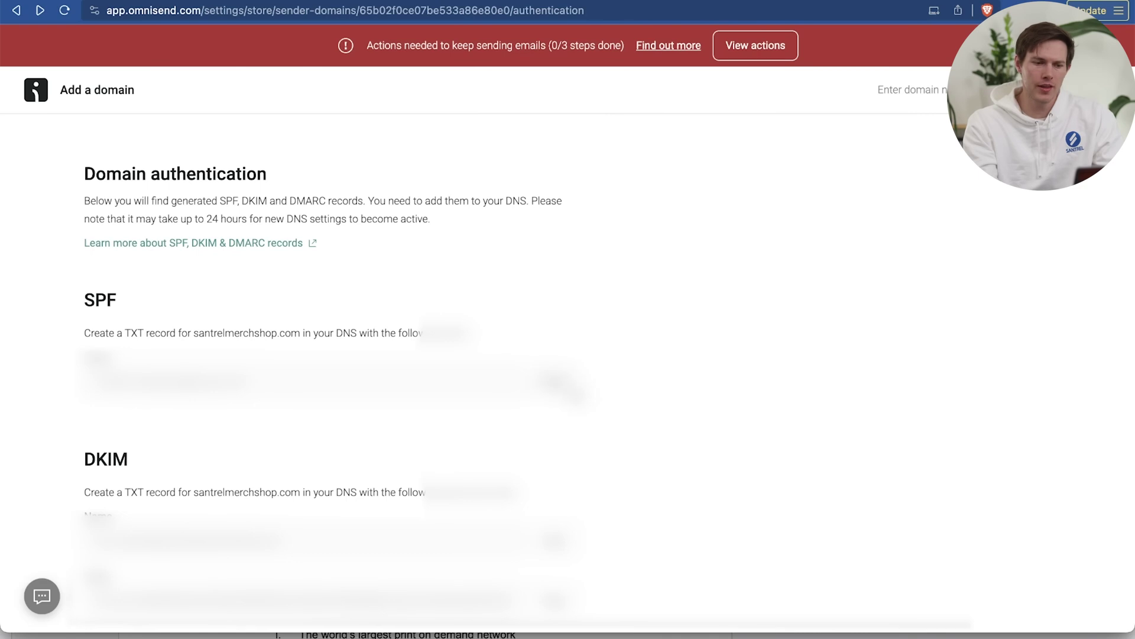
click(555, 383)
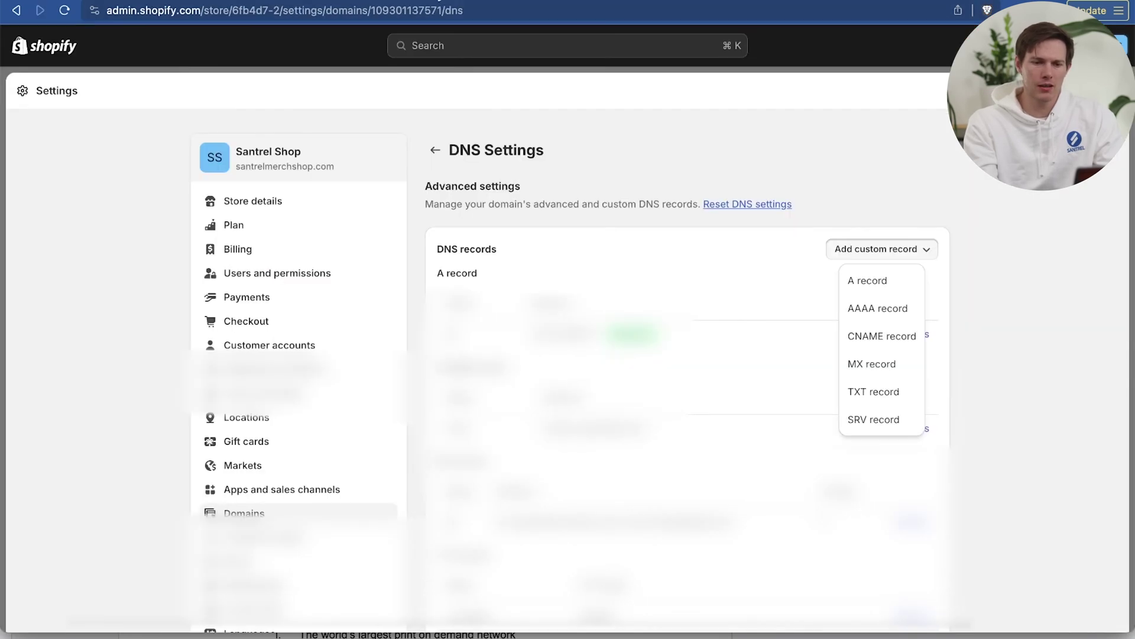
click(932, 249)
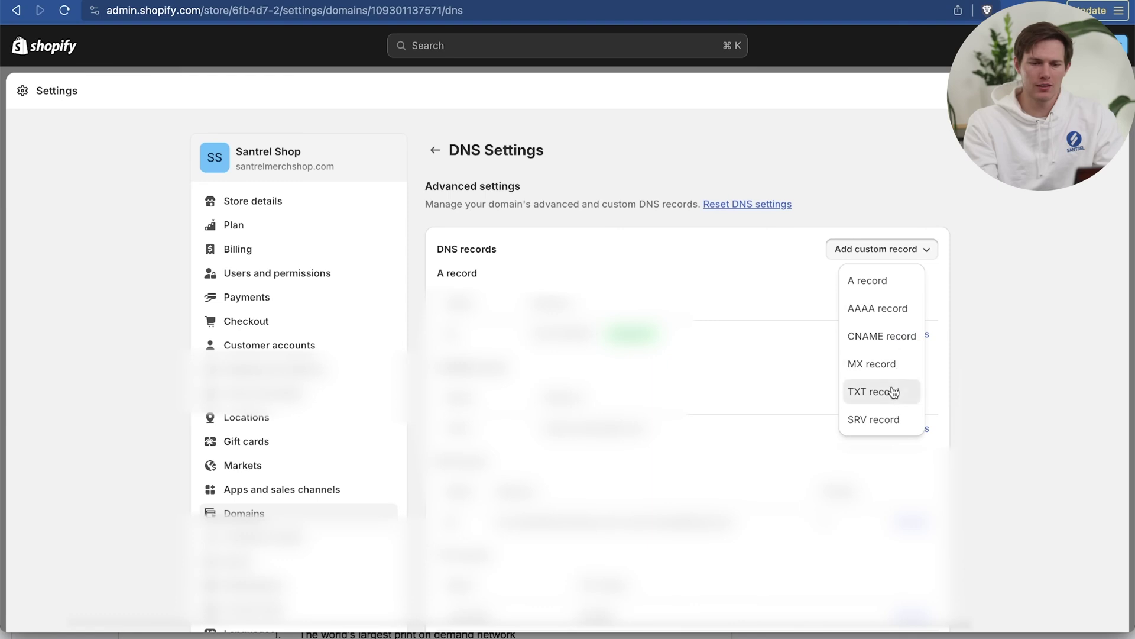
click(892, 390)
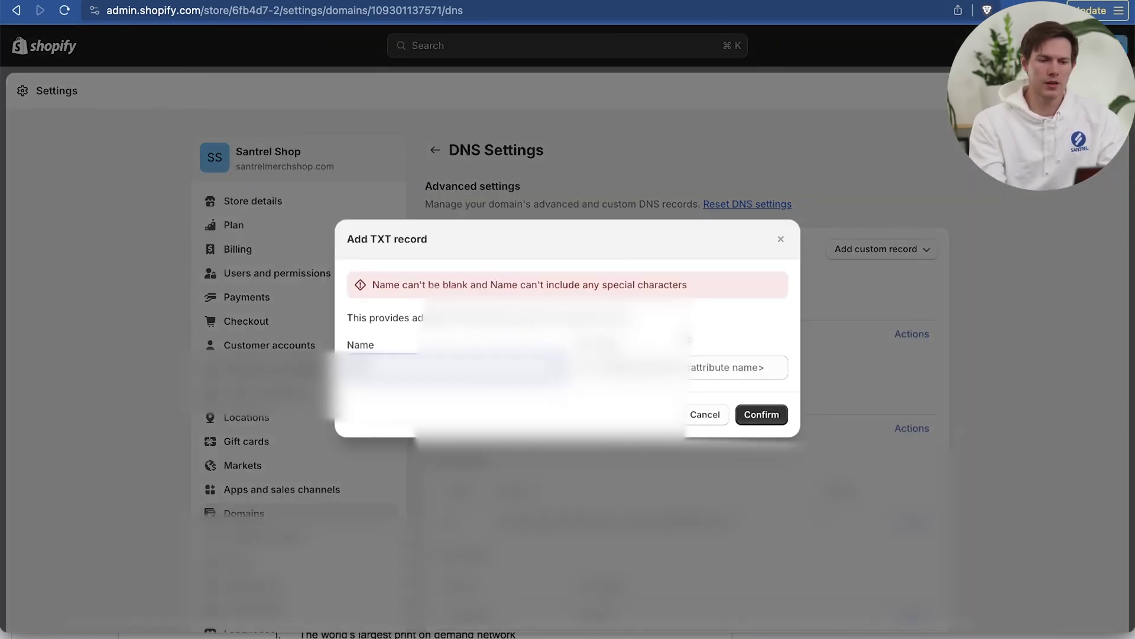
click(631, 367)
key(super+v)
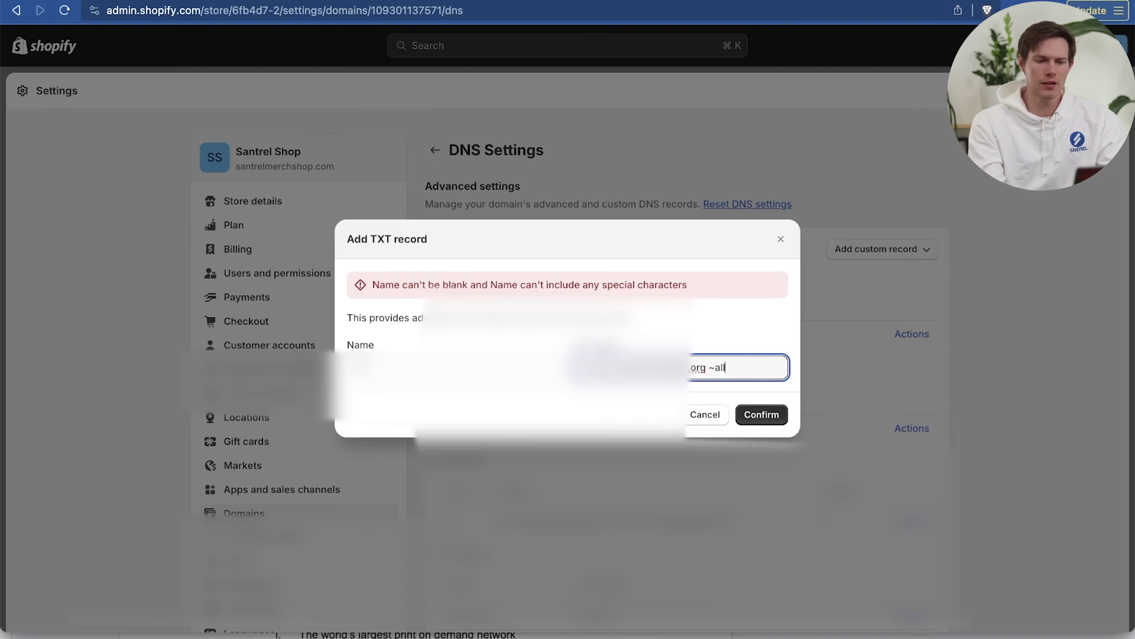
click(764, 416)
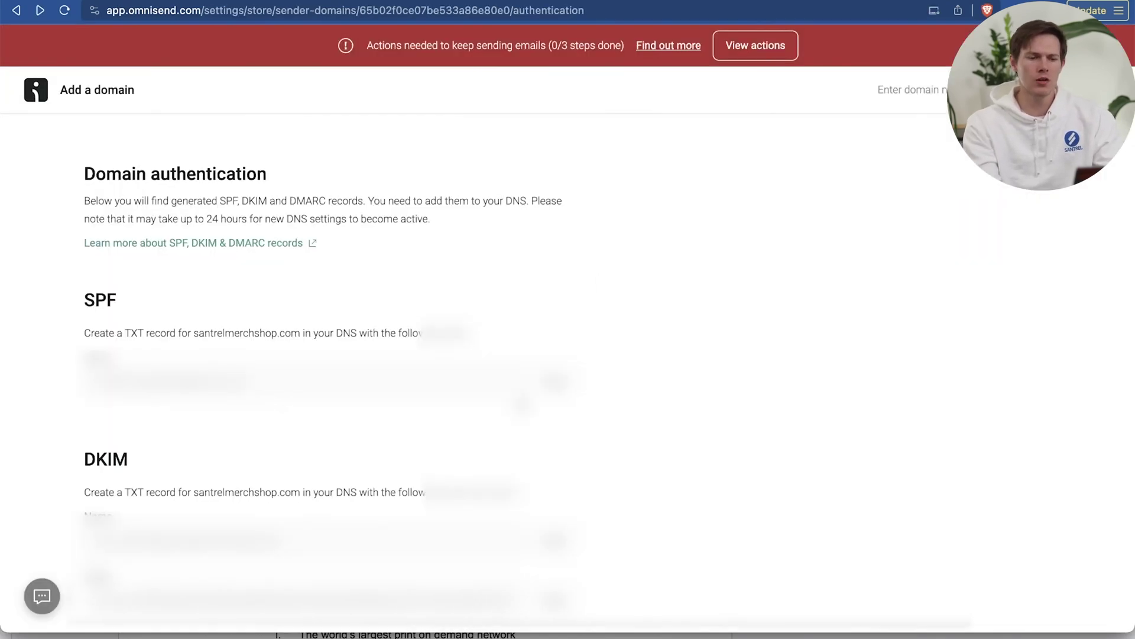
Step: Copy the DKIM name from Omnisend and enter it as the name of a new TXT record in Shopify
scroll(568, 331, down, 3)
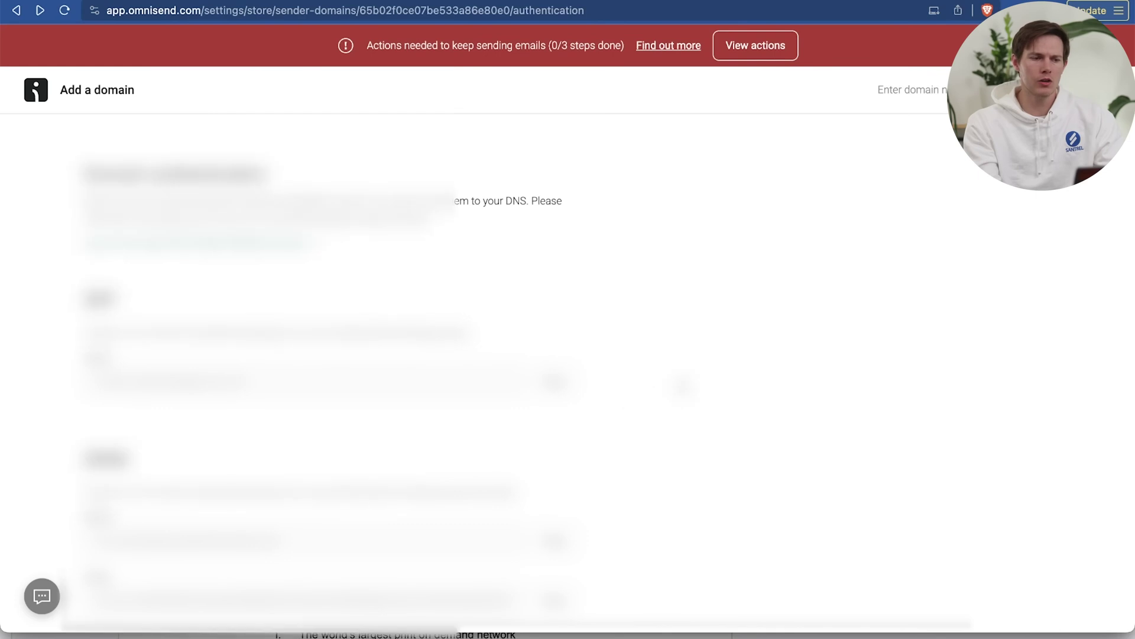
scroll(567, 331, down, 2)
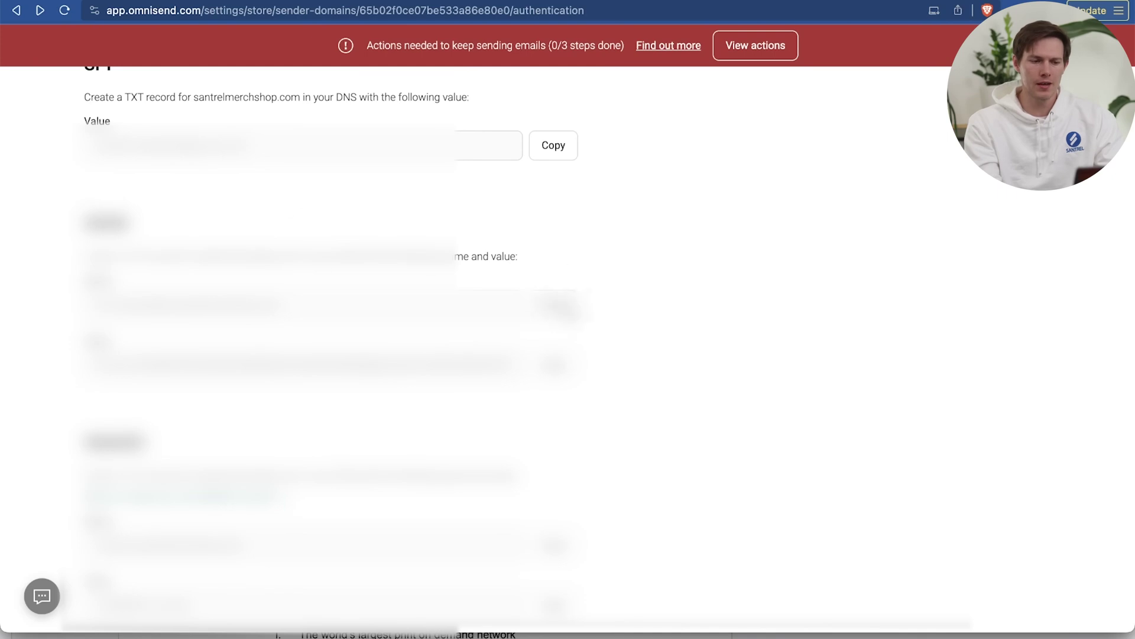
click(559, 308)
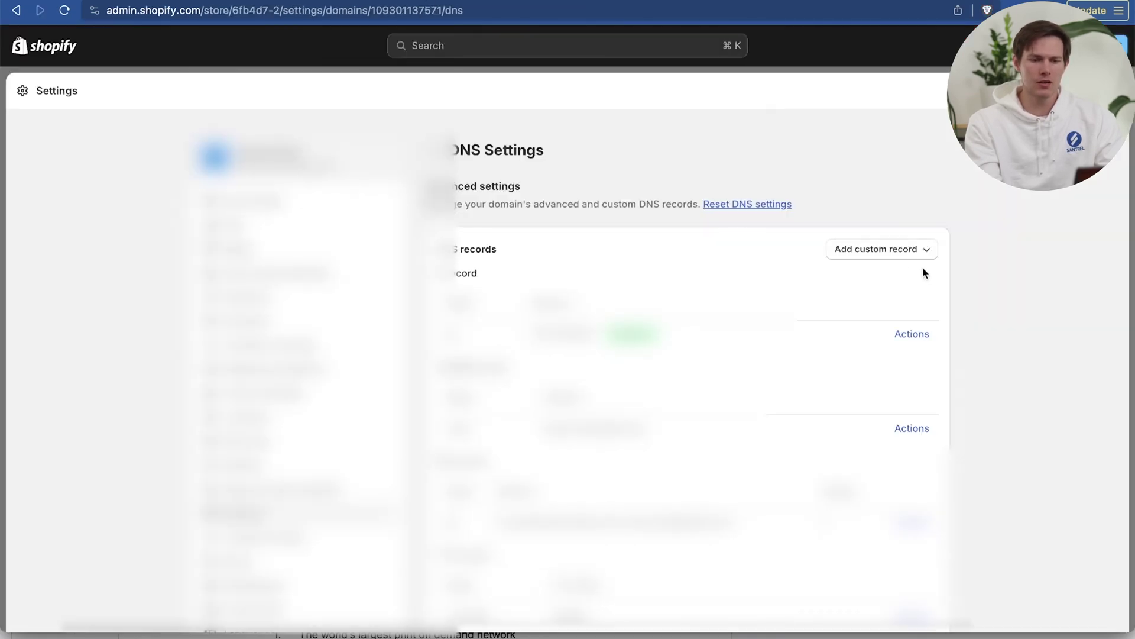
click(902, 250)
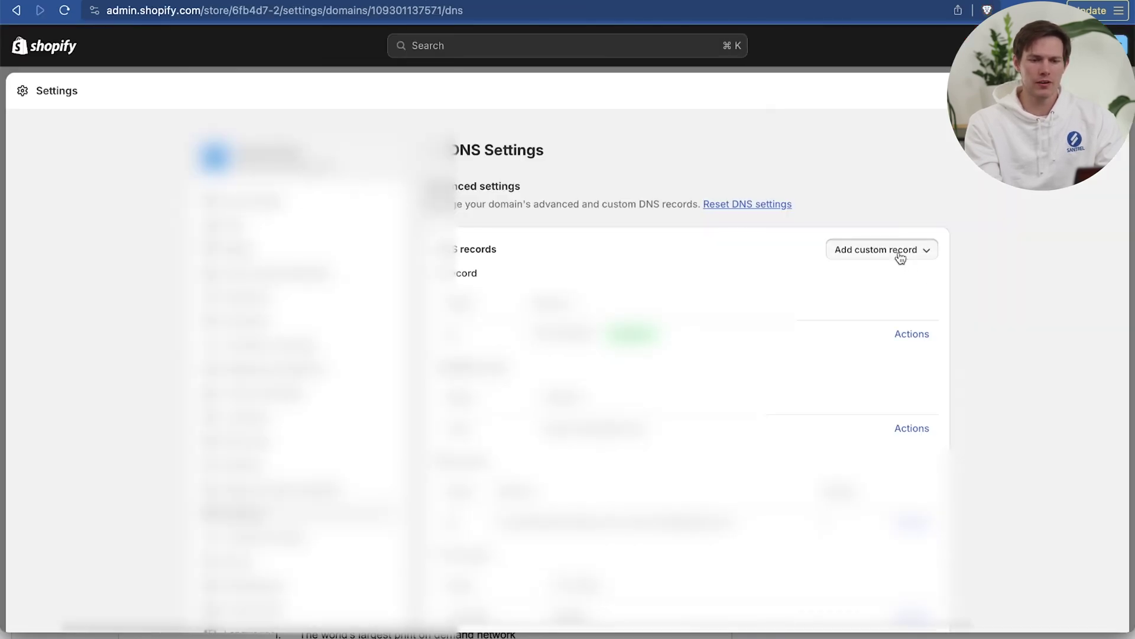
click(892, 391)
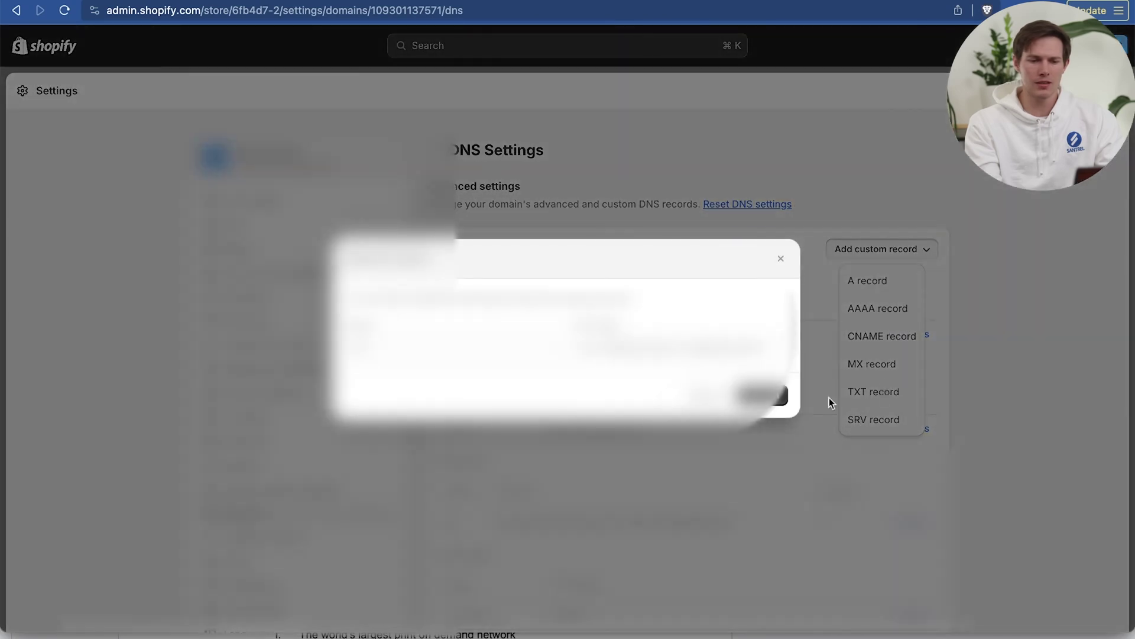
key(super+v)
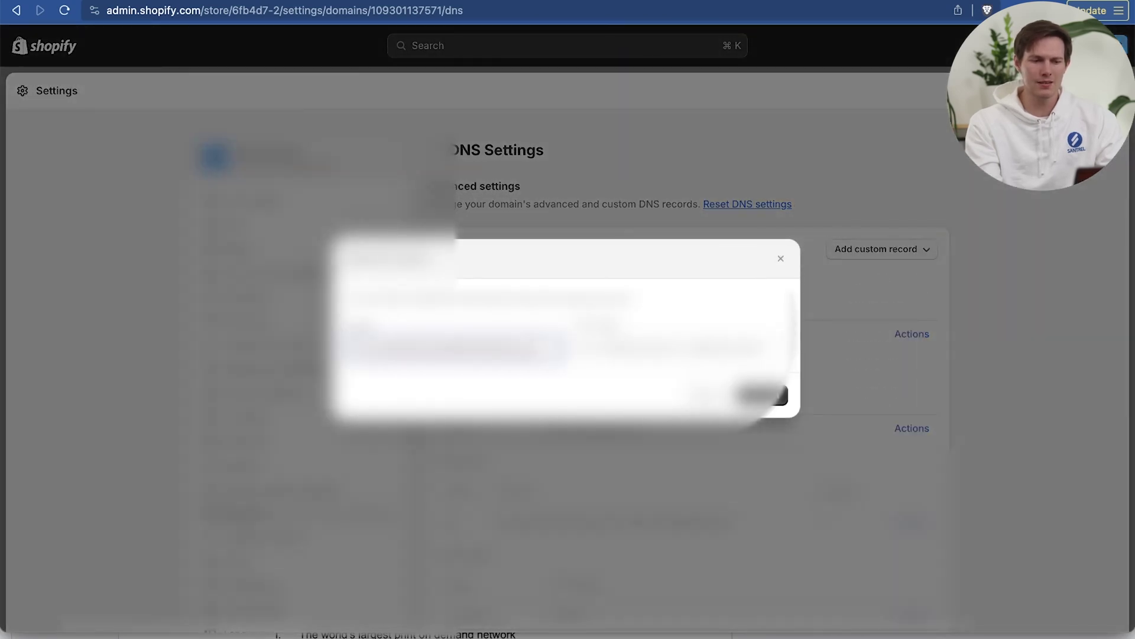
Step: Copy the DKIM value from Omnisend into the open Shopify TXT record and confirm the record
click(901, 0)
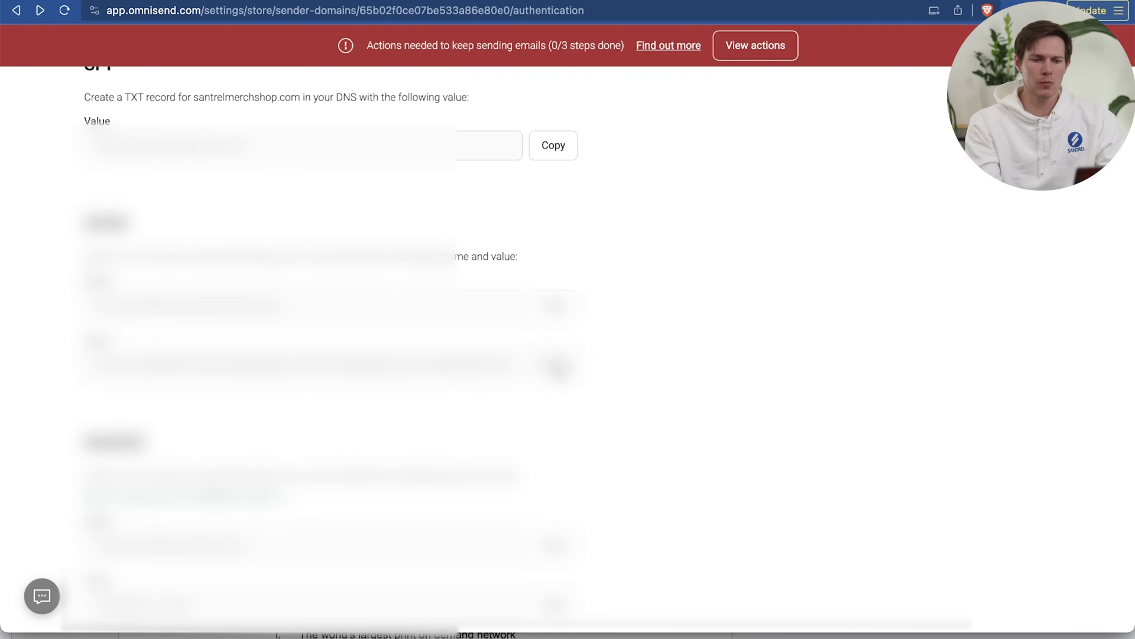
click(556, 366)
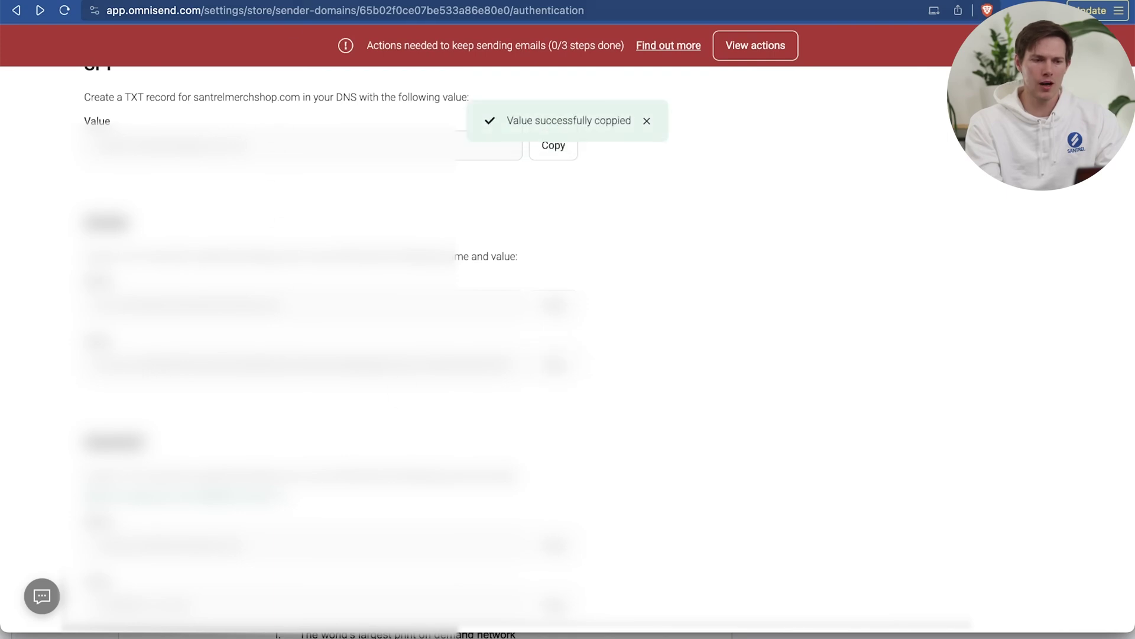
key(ctrl+shift+Tab)
click(680, 347)
key(super+v)
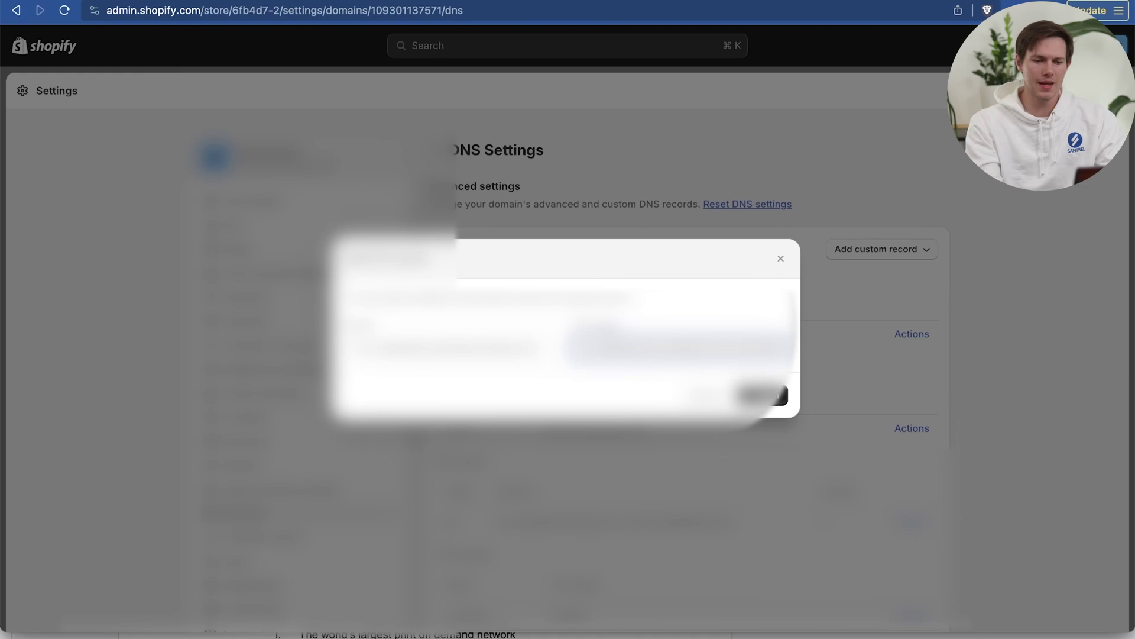
click(773, 405)
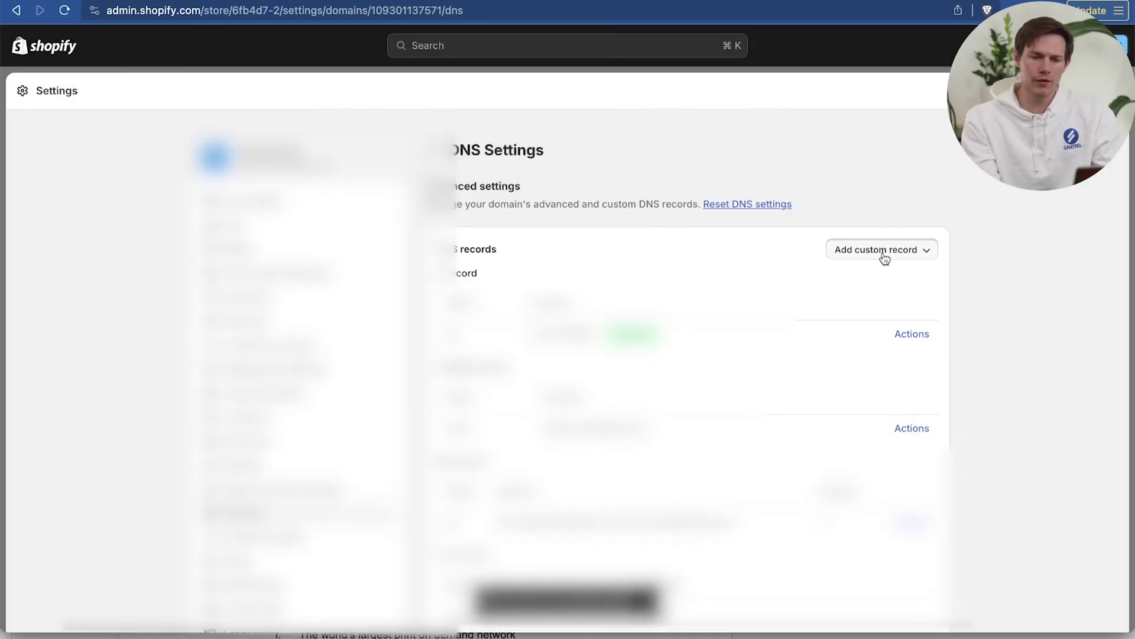
Step: Add another TXT record in Shopify using the DMARC name and value copied from Omnisend
click(883, 253)
click(886, 391)
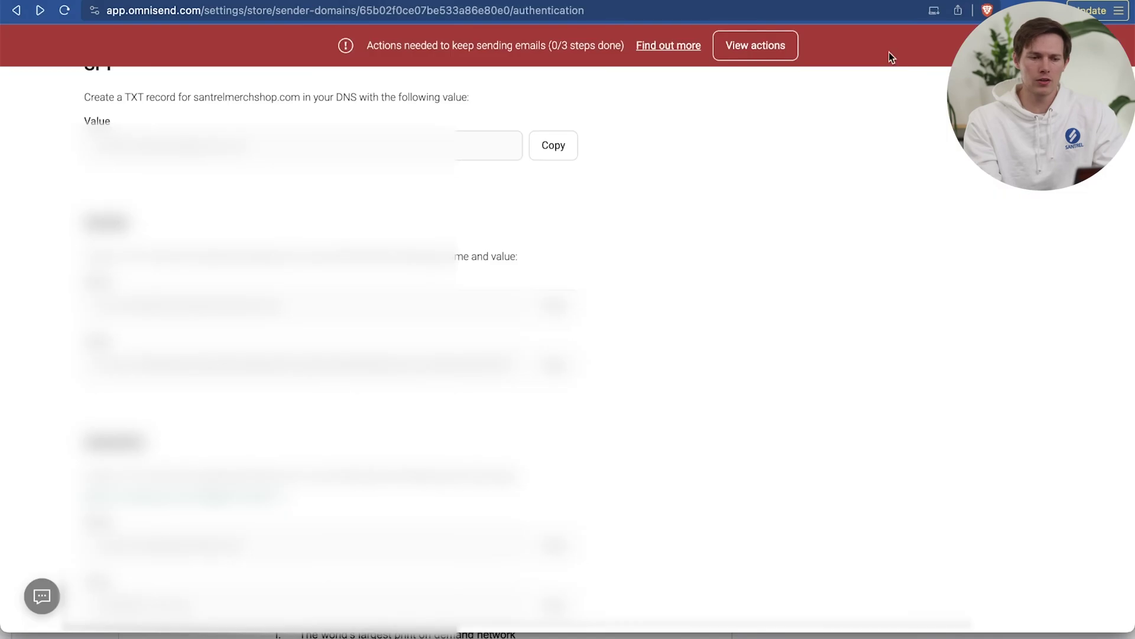
scroll(331, 295, down, 6)
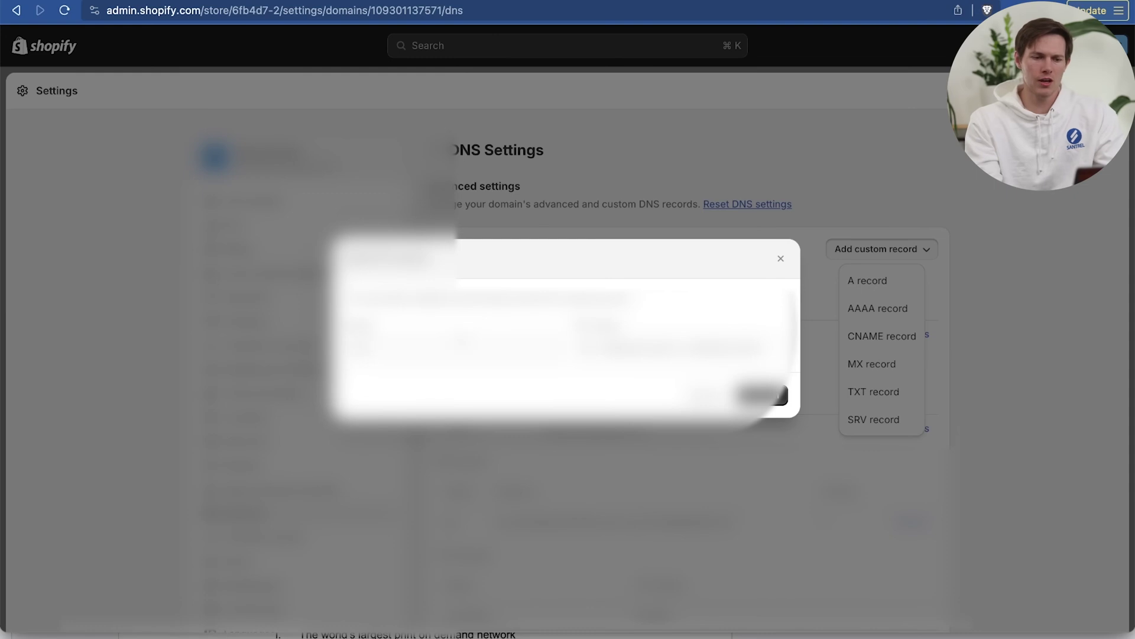
click(456, 347)
key(super+v)
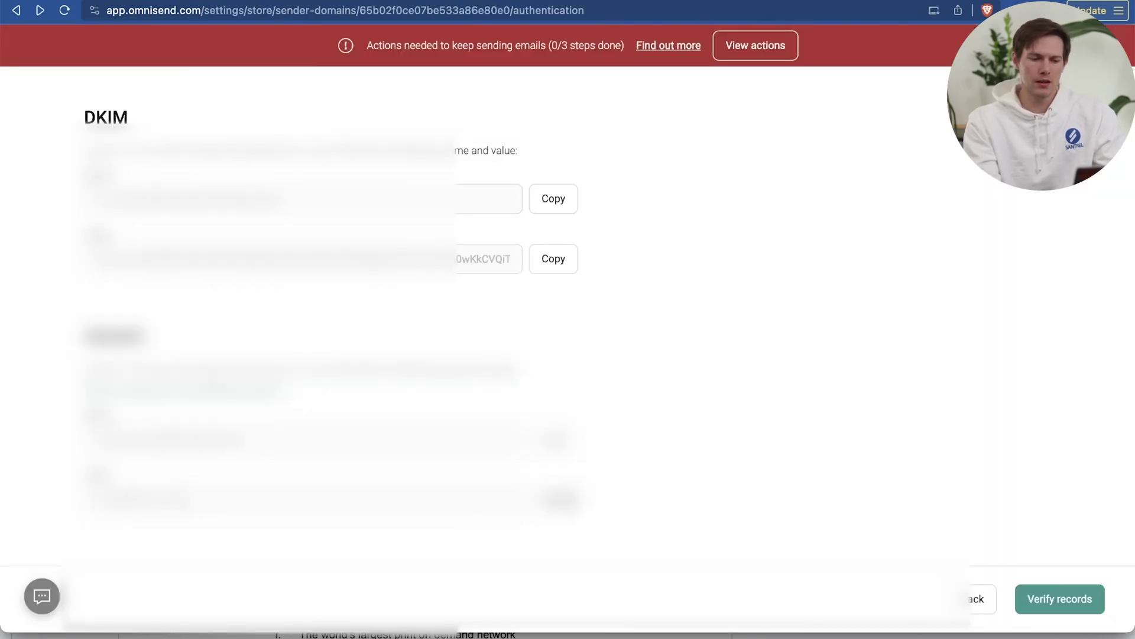
click(553, 258)
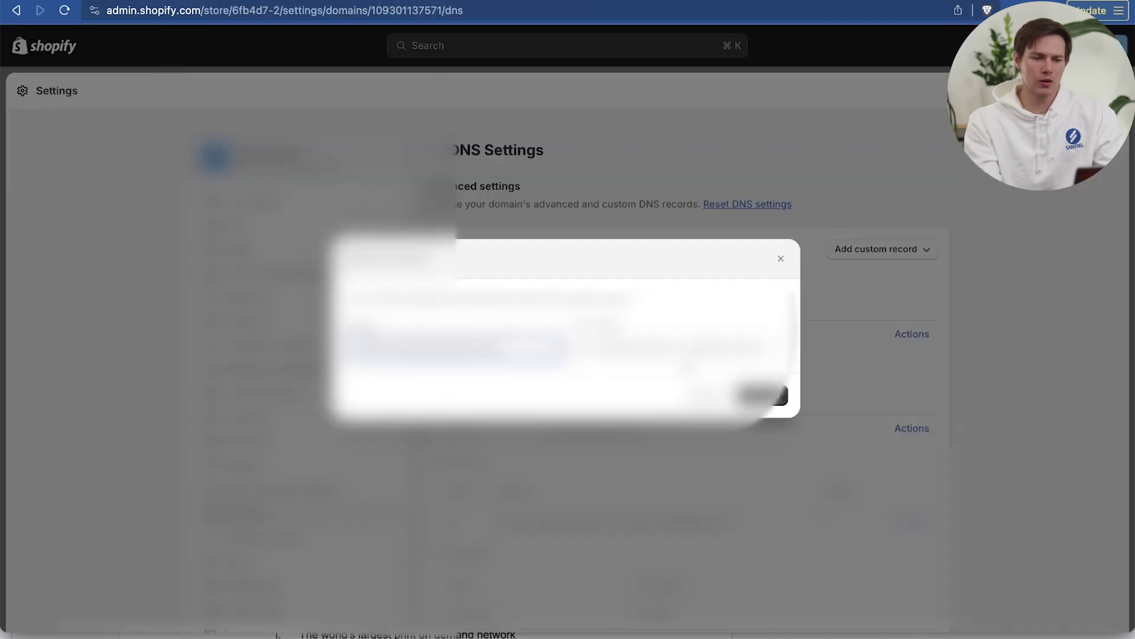
click(680, 348)
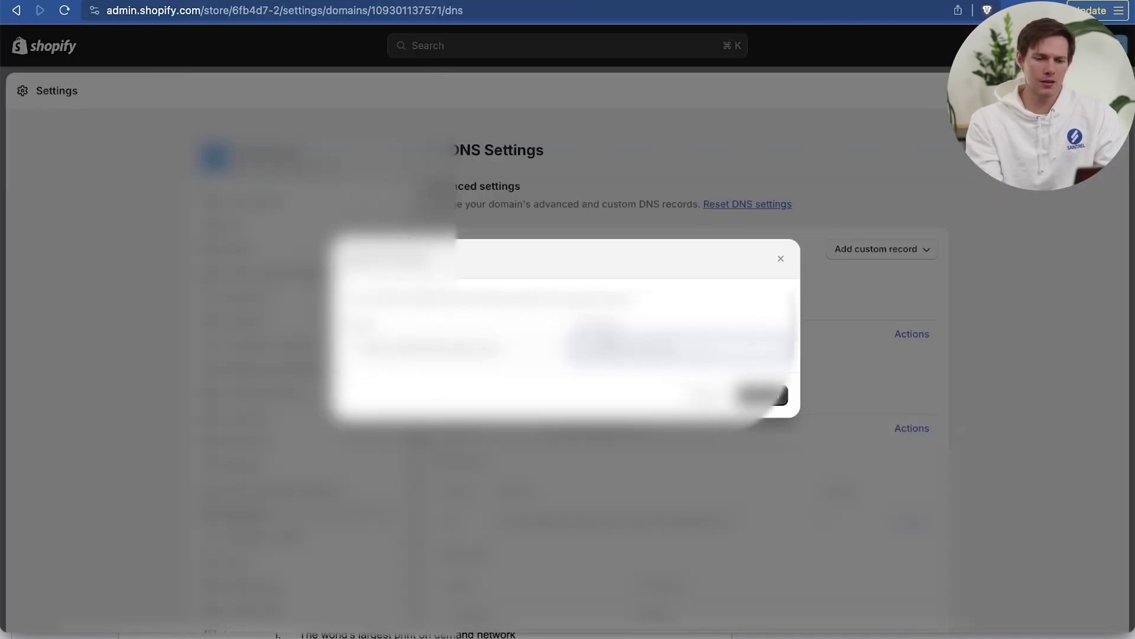
click(764, 394)
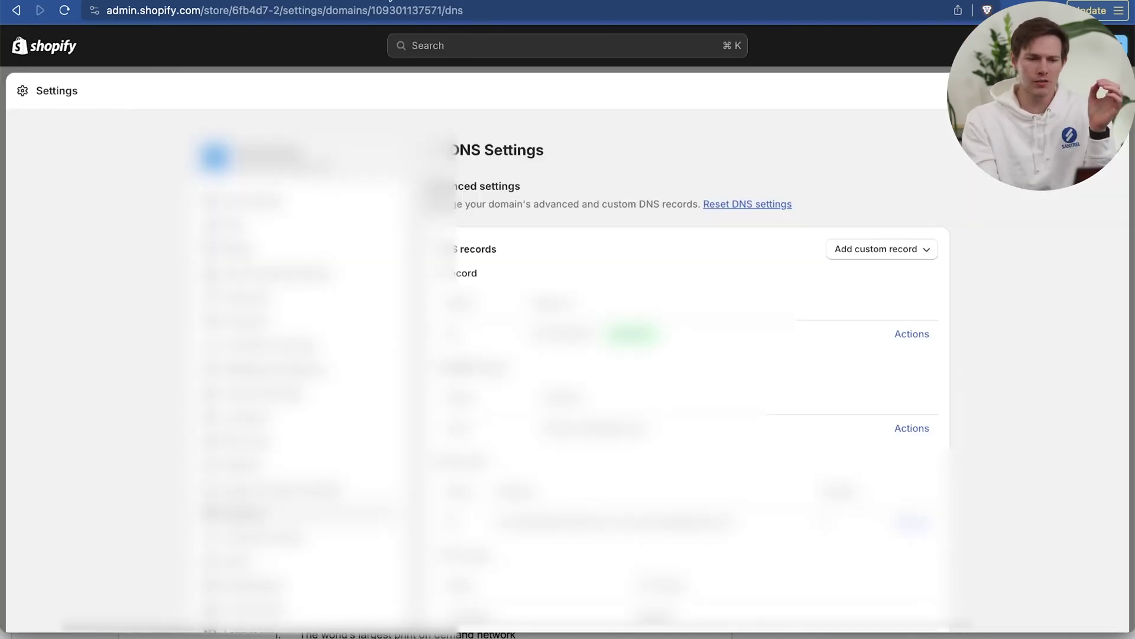
Step: Review the TXT records in Shopify's DNS list, then switch to Omnisend and verify the domain's records
scroll(899, 359, down, 5)
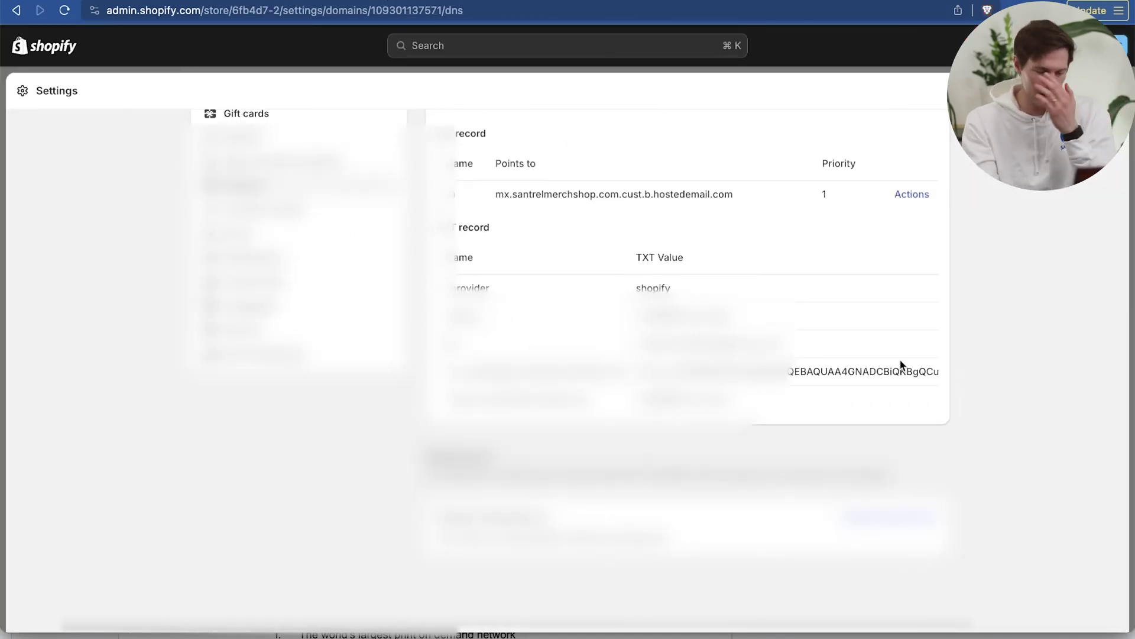
scroll(898, 362, up, 5)
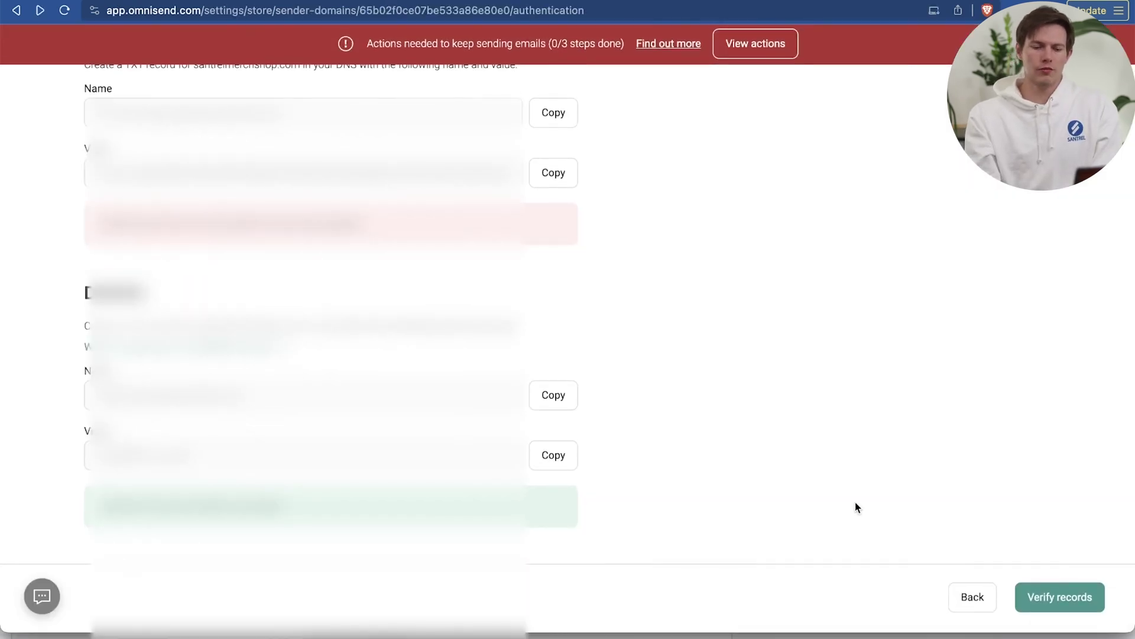
click(1068, 609)
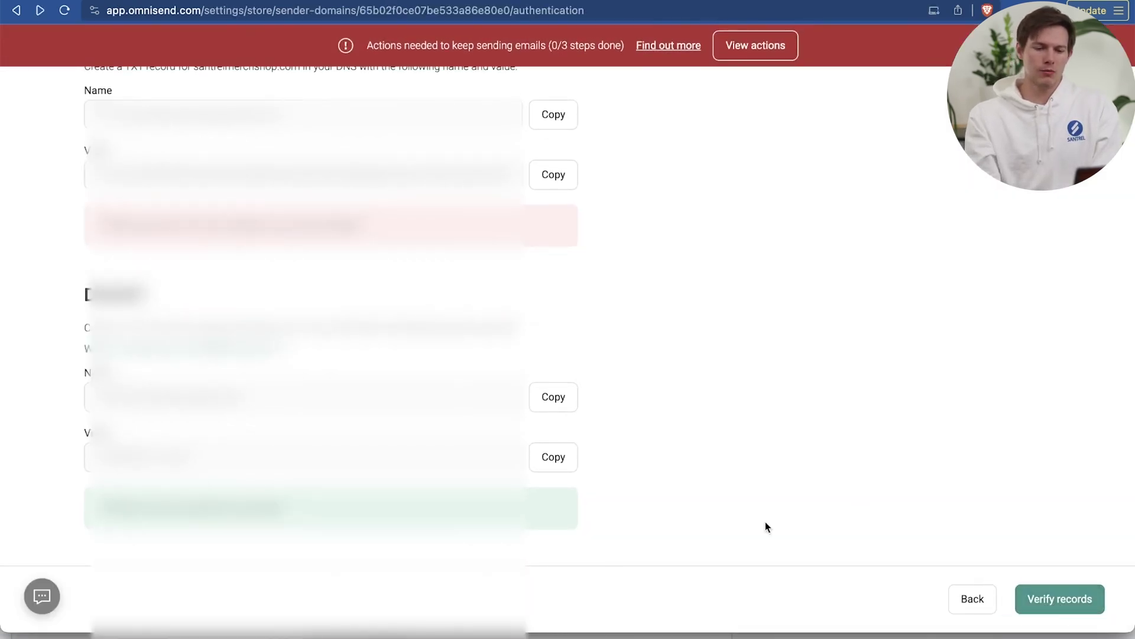
Step: Review the SPF, DKIM and DMARC record statuses for santrelmerchshop.com in Omnisend and run the record verification again
scroll(766, 522, up, 5)
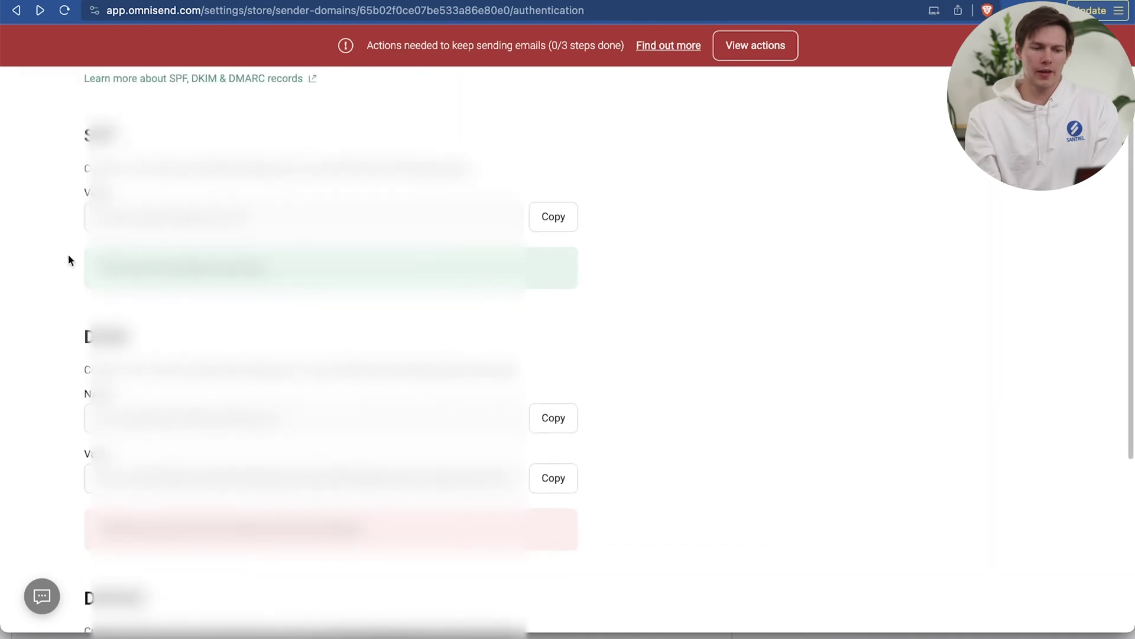
scroll(543, 308, down, 3)
scroll(694, 366, down, 1)
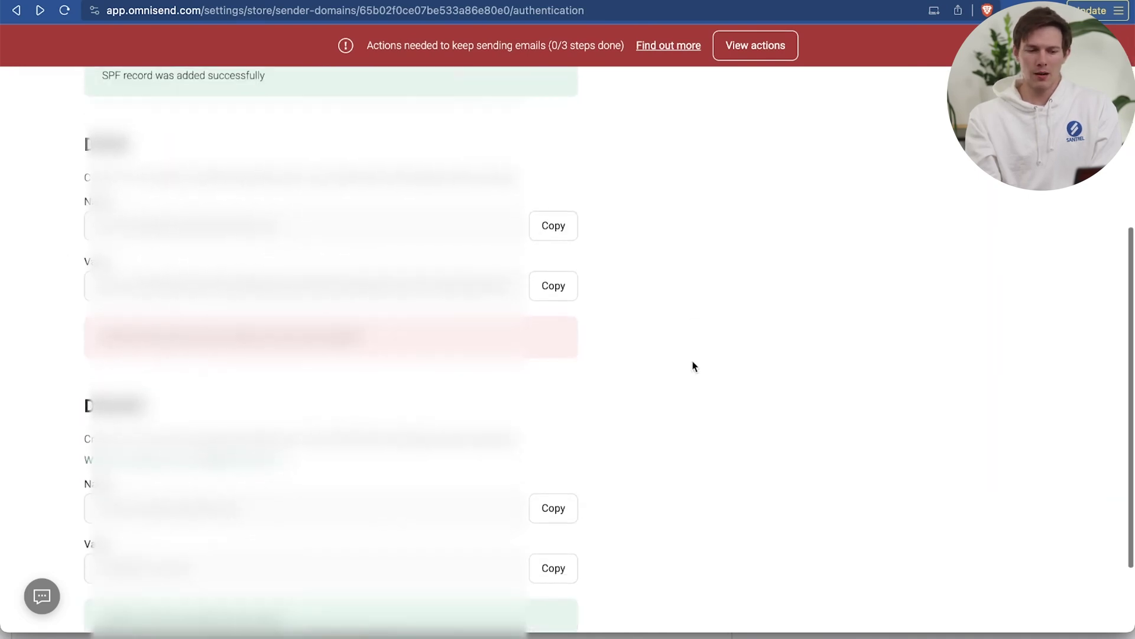
scroll(694, 367, down, 2)
click(1064, 604)
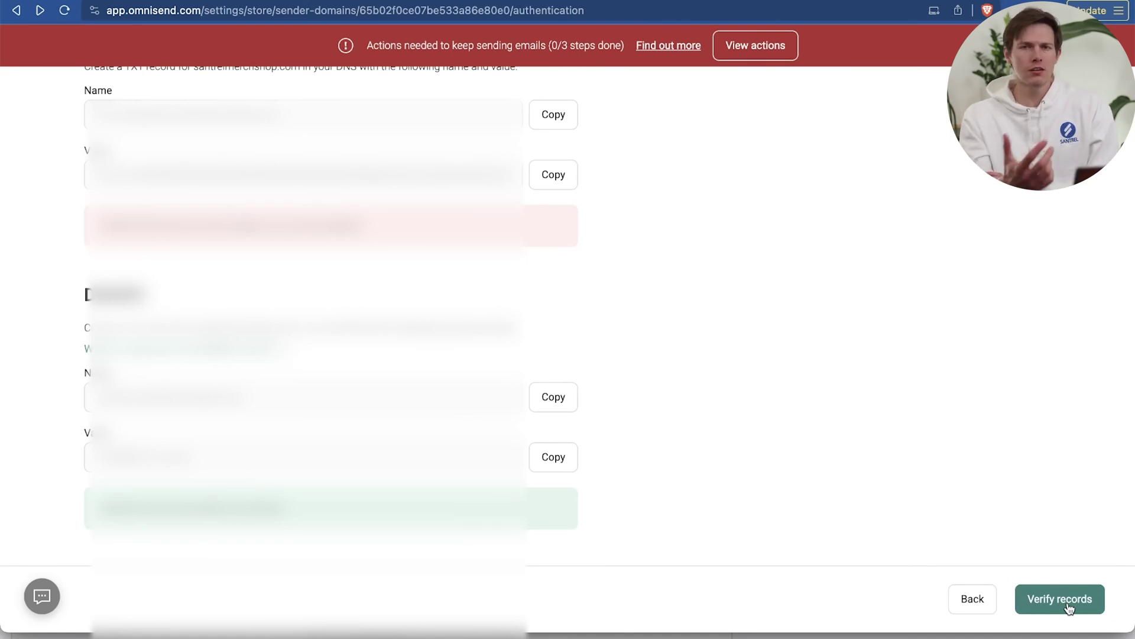
click(1069, 608)
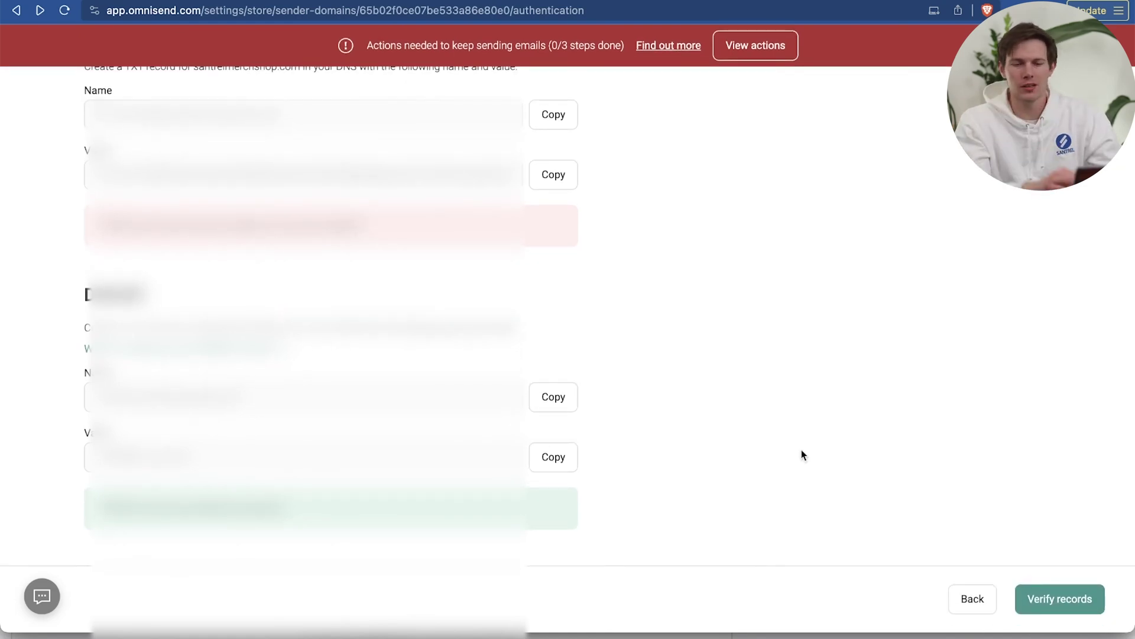
click(1034, 602)
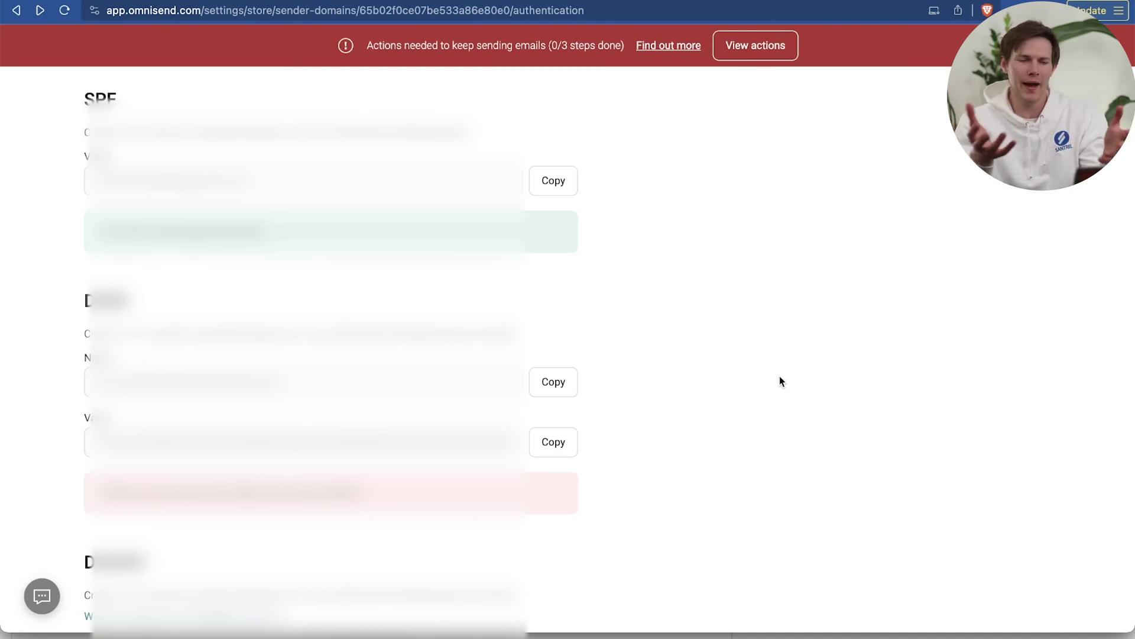
scroll(762, 350, down, 5)
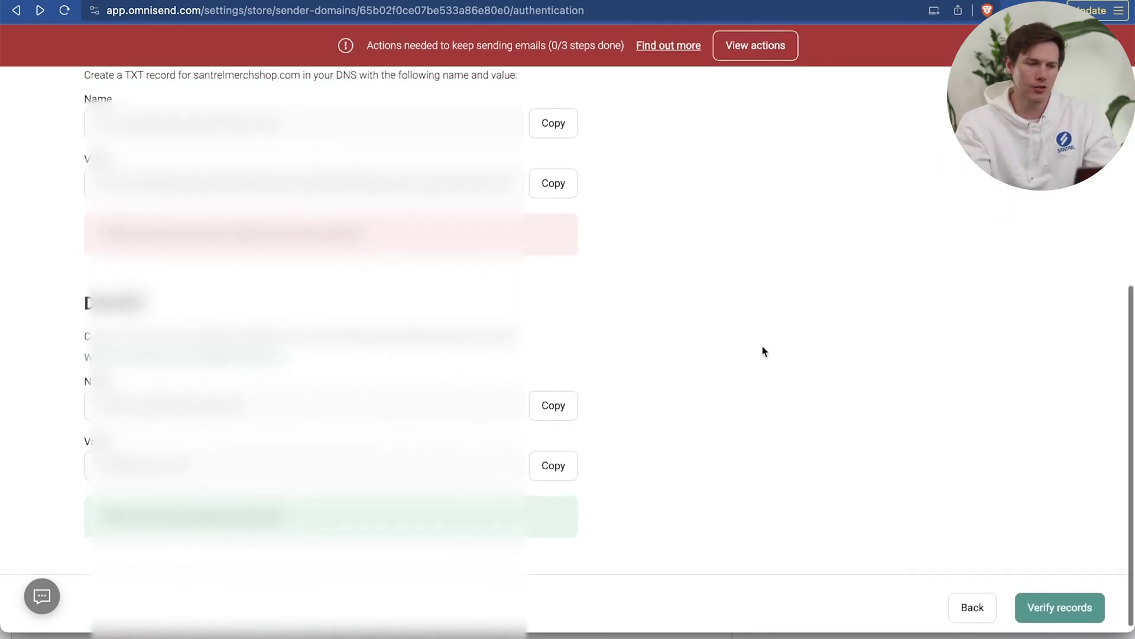
scroll(763, 350, up, 5)
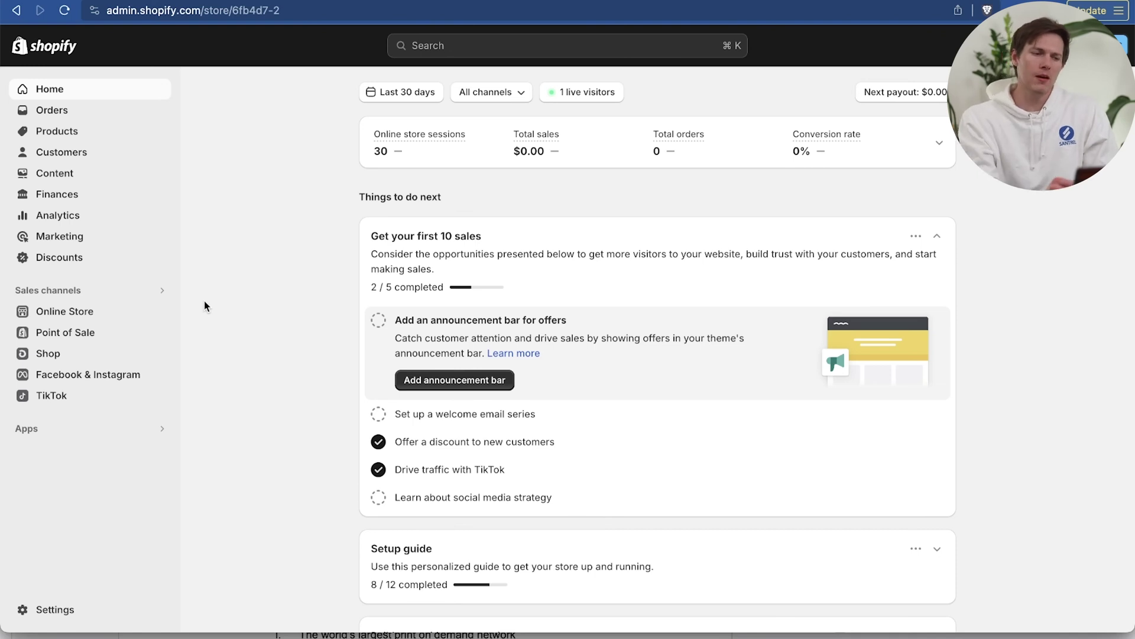
Step: Switch to the Shopify admin and look over the store's customer list and the Metaobjects page under Content
click(81, 155)
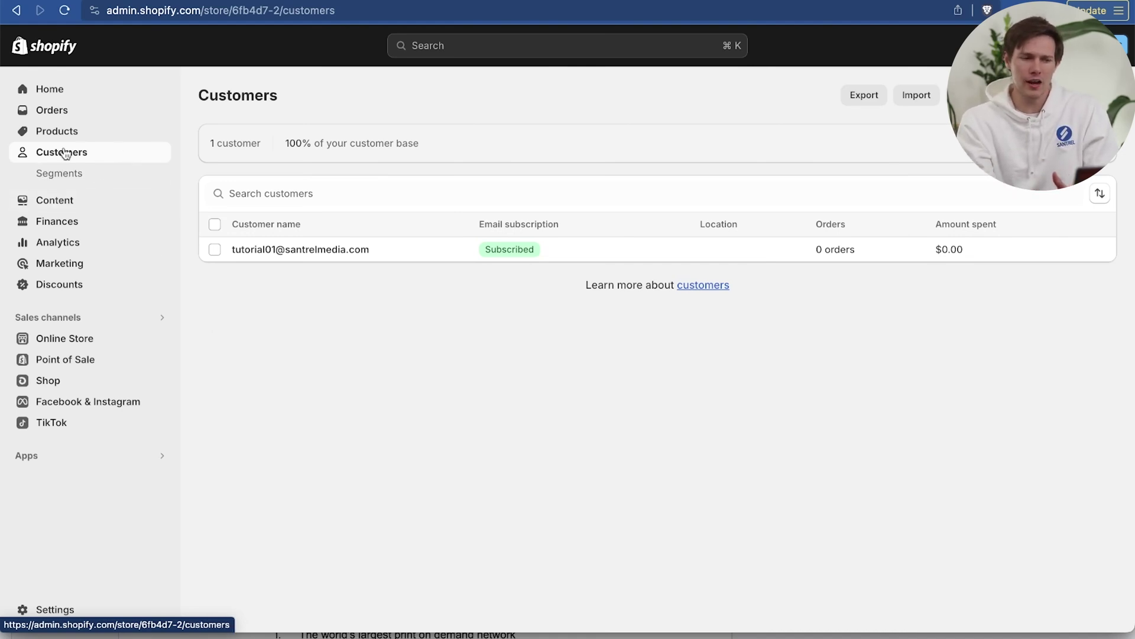
click(83, 200)
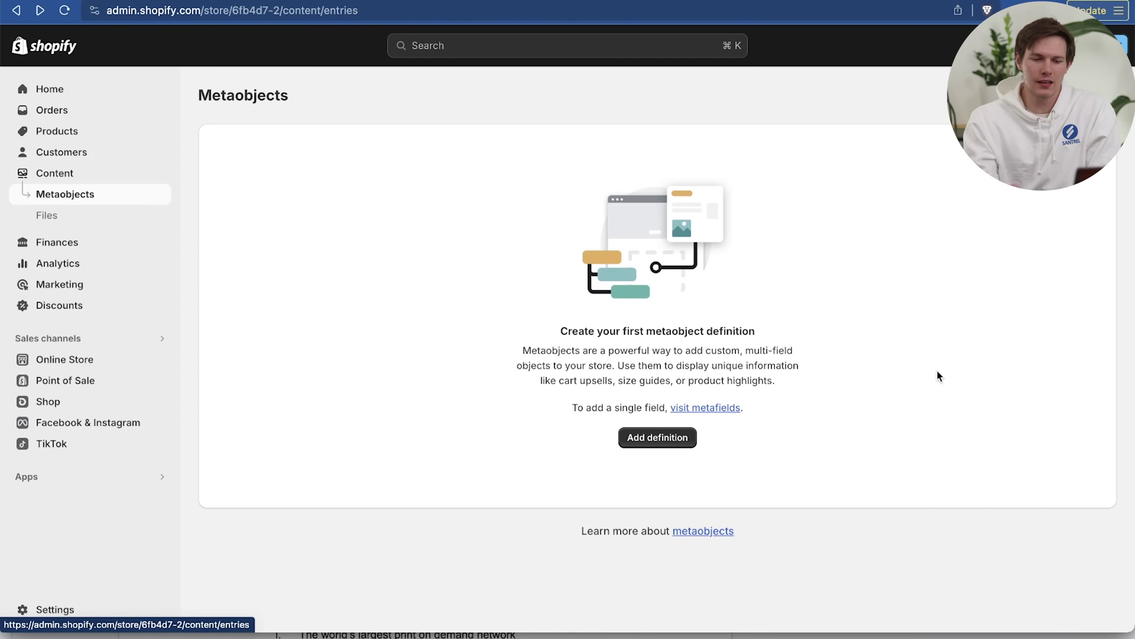
drag(562, 379, 600, 380)
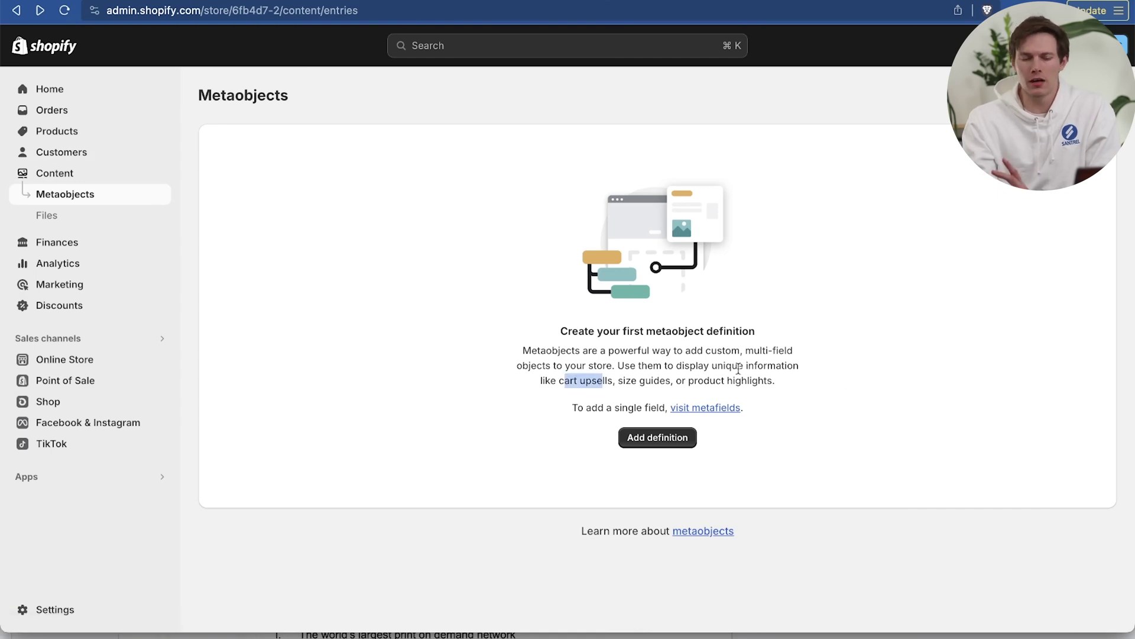
click(738, 369)
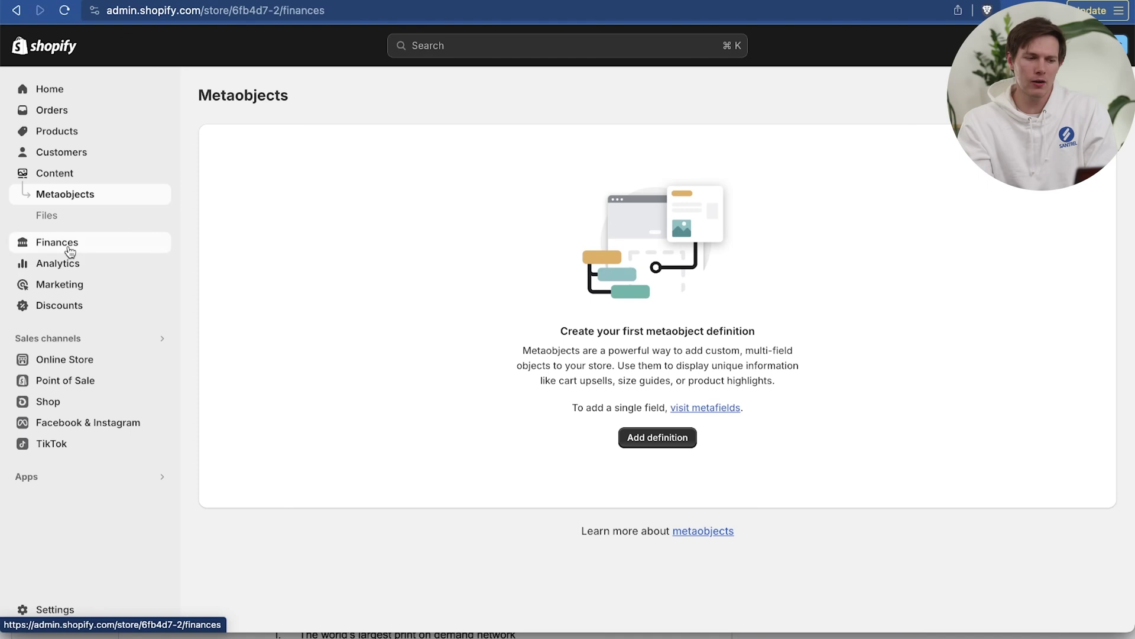
Step: Examine the store's finances overview, including net sales, gross profit, gross margin and the finances breakdown
click(69, 243)
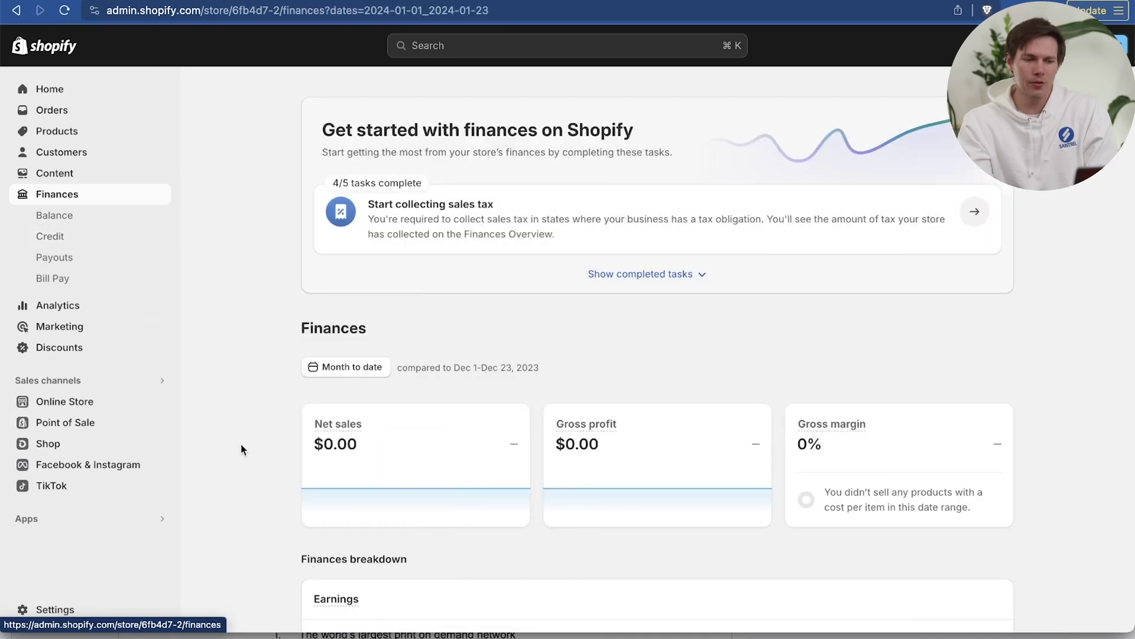
scroll(254, 418, down, 3)
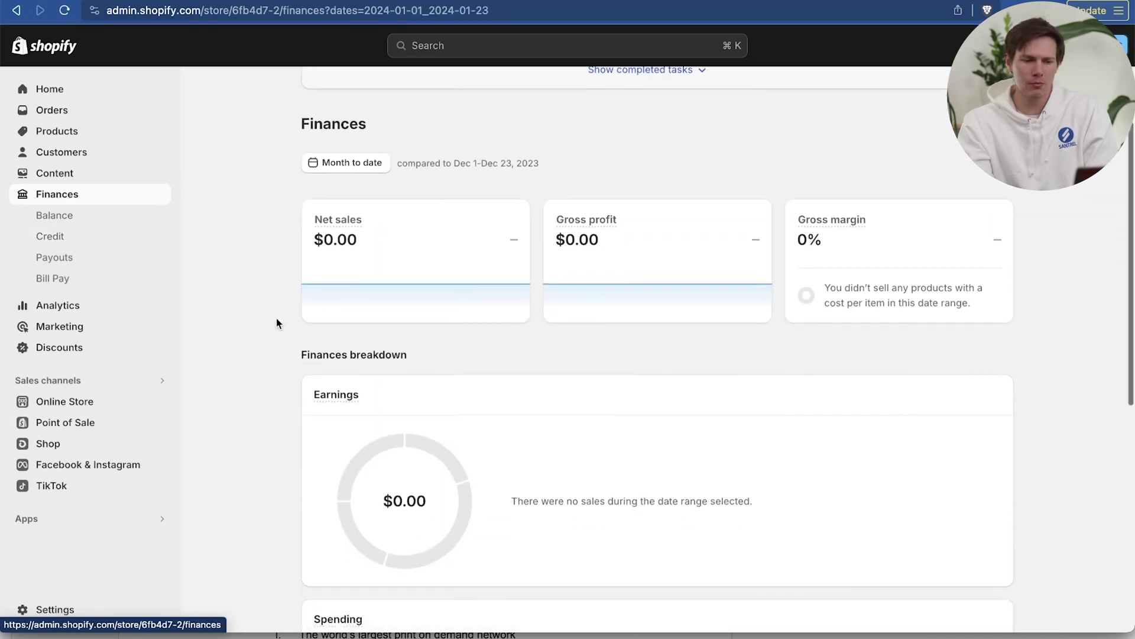
scroll(275, 317, down, 5)
scroll(276, 319, down, 3)
scroll(276, 319, up, 10)
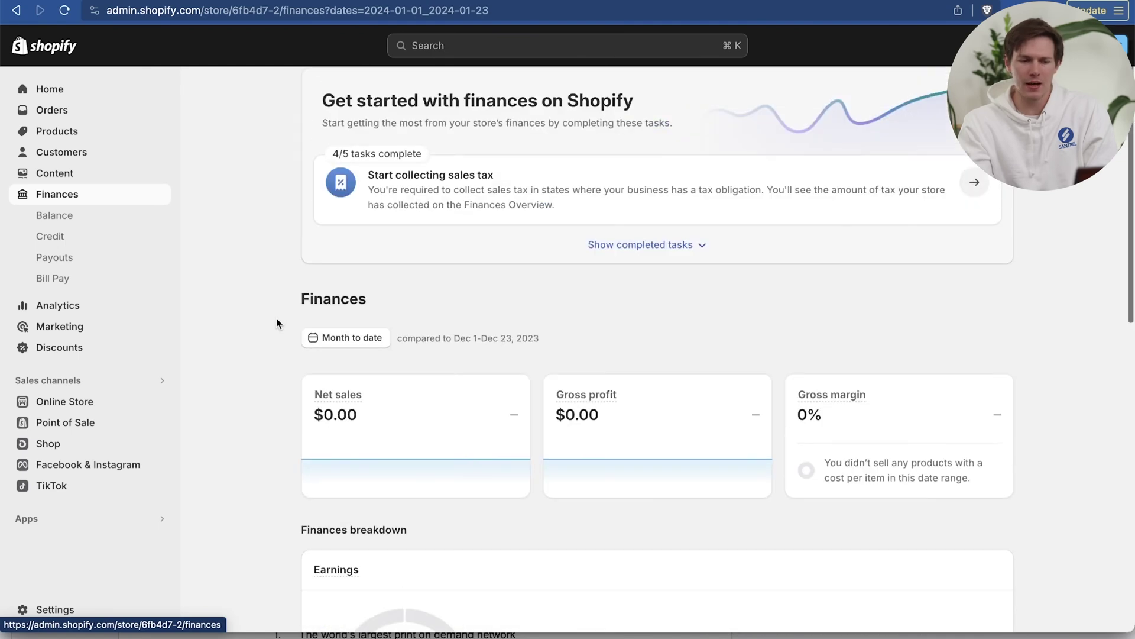
scroll(276, 323, down, 2)
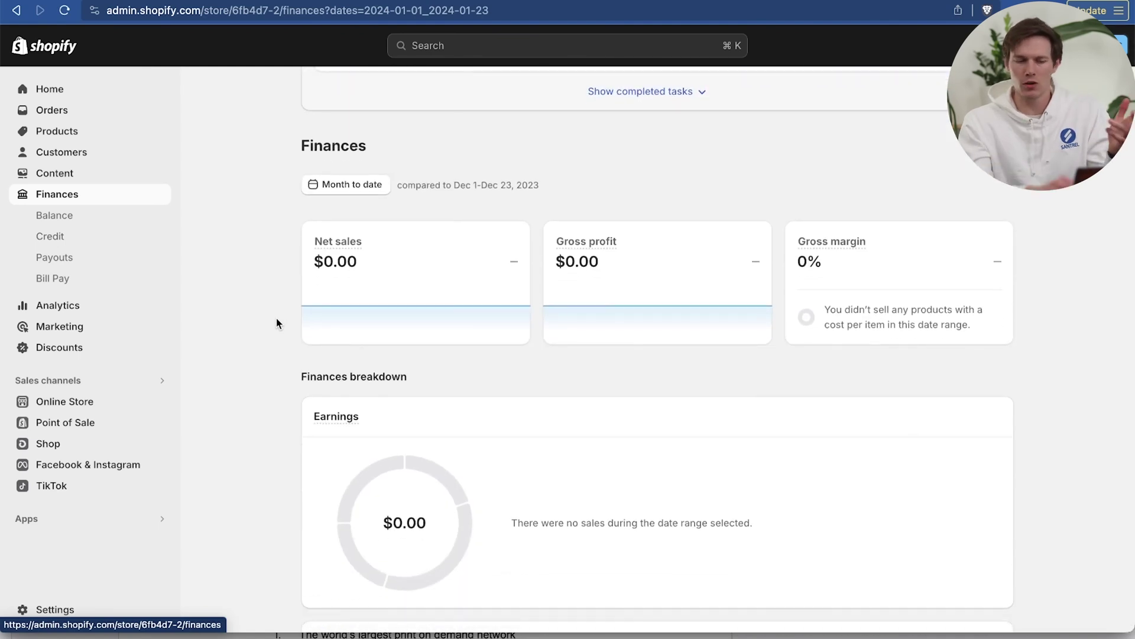
scroll(856, 205, up, 4)
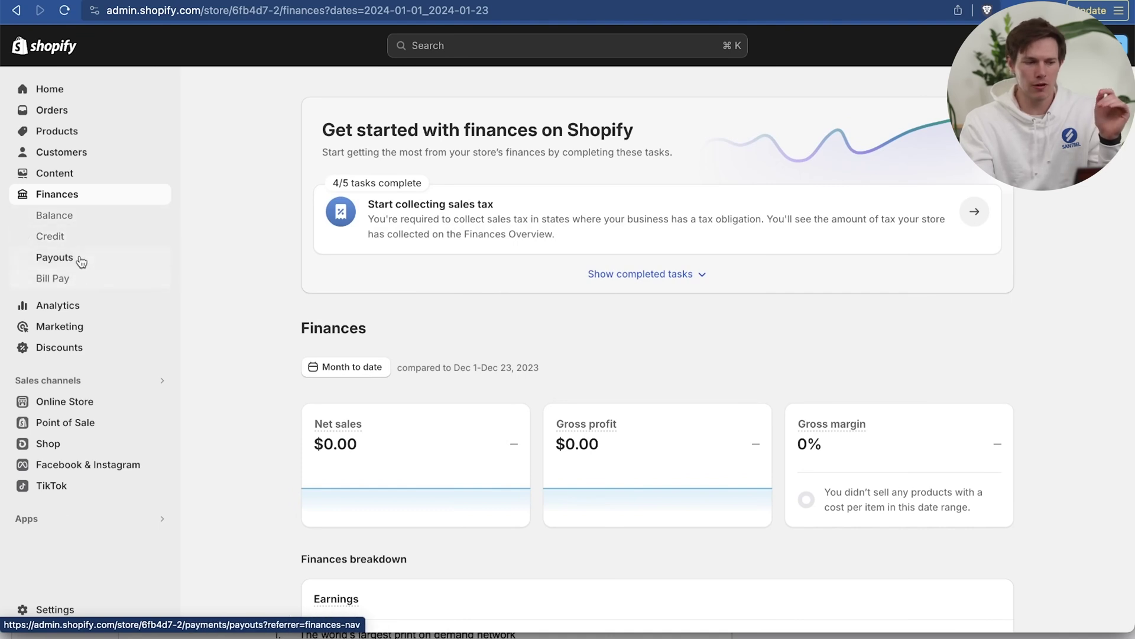
Step: Examine the store's analytics dashboard, from total sales and conversion rate to sessions by location, device and social source
click(81, 312)
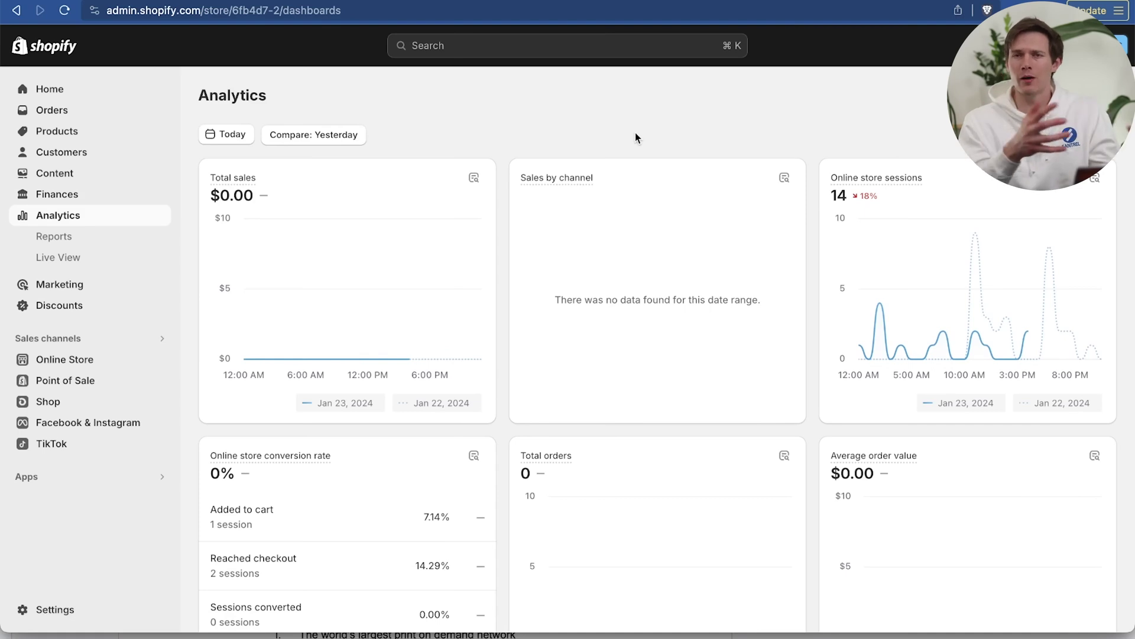
scroll(743, 292, down, 3)
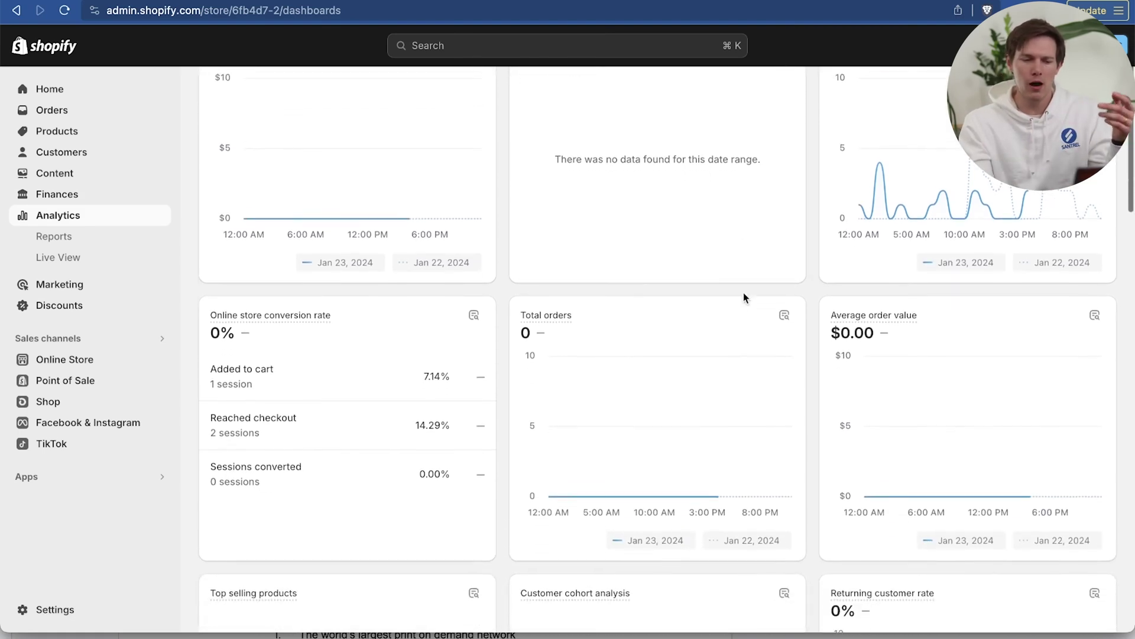
scroll(744, 292, down, 5)
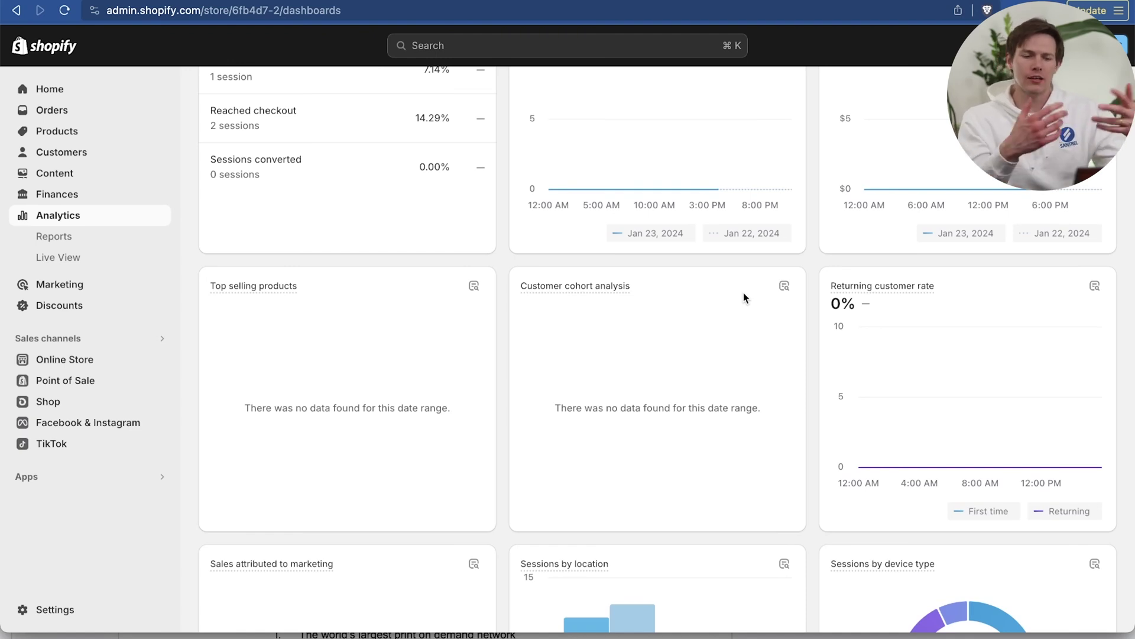
scroll(815, 403, down, 8)
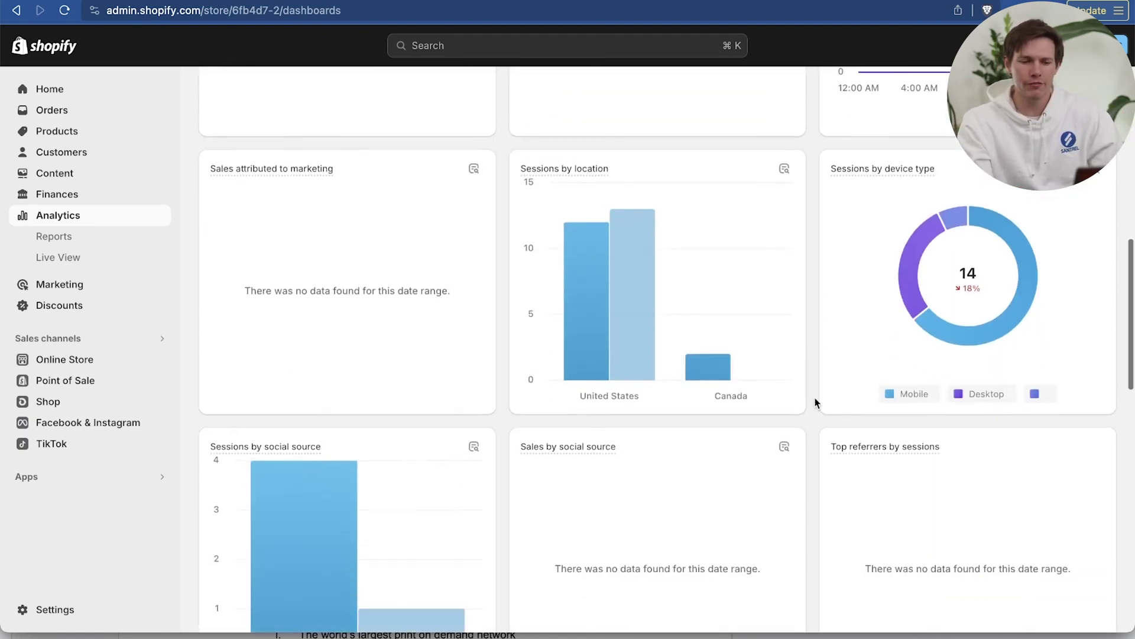
scroll(815, 402, down, 2)
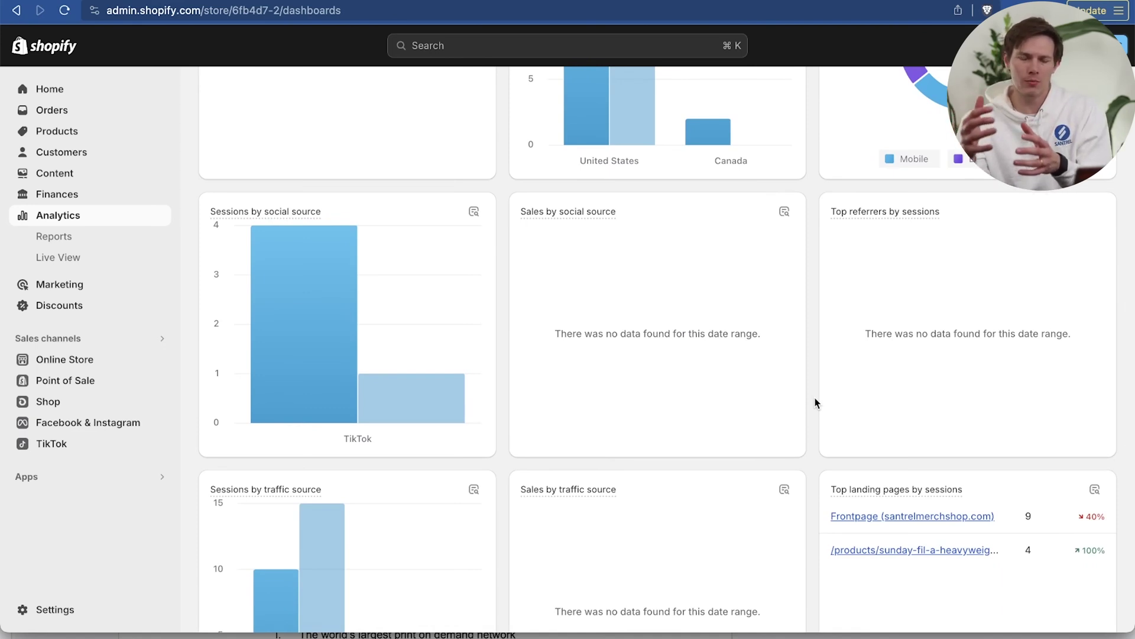
scroll(815, 403, up, 5)
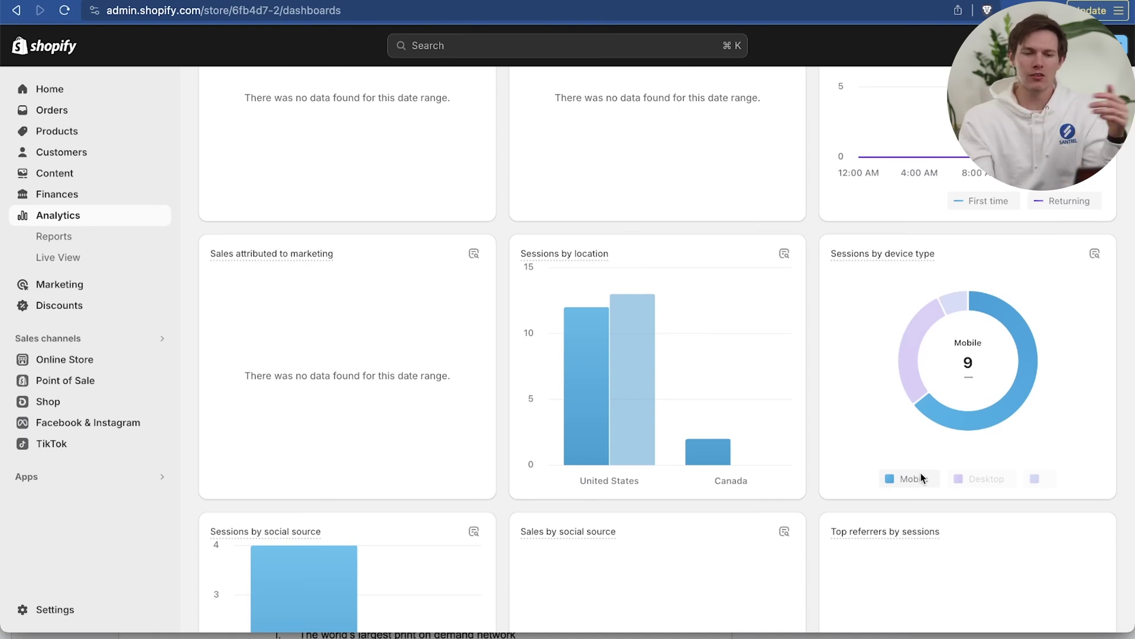
scroll(757, 484, up, 5)
scroll(794, 439, up, 4)
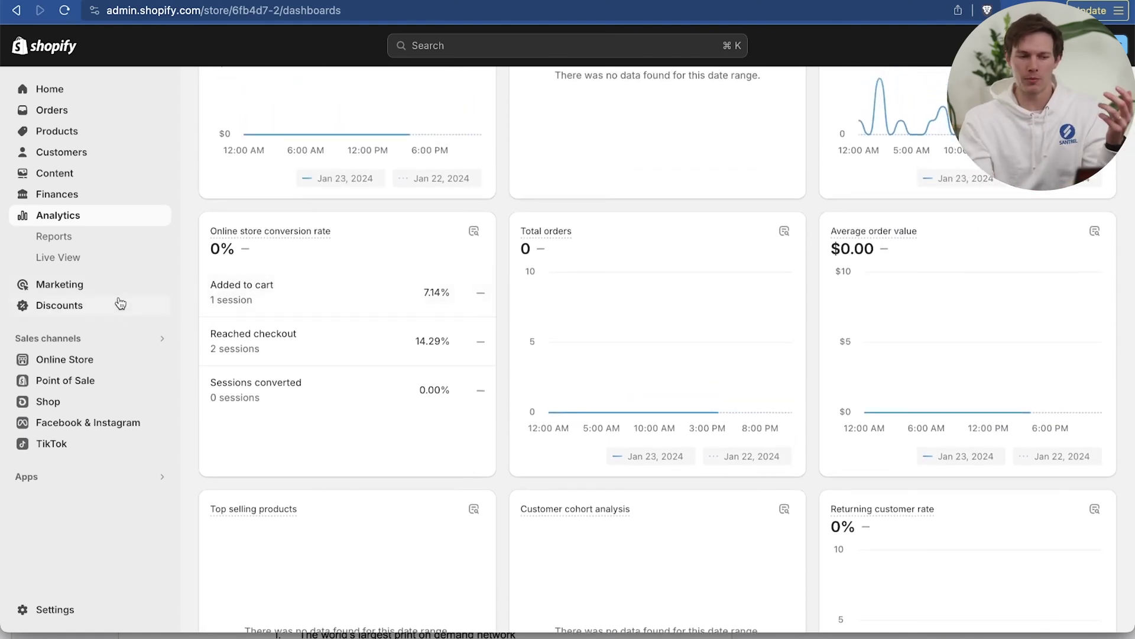
Step: View the store's marketing overview, its Campaigns report and its Automations page
click(80, 285)
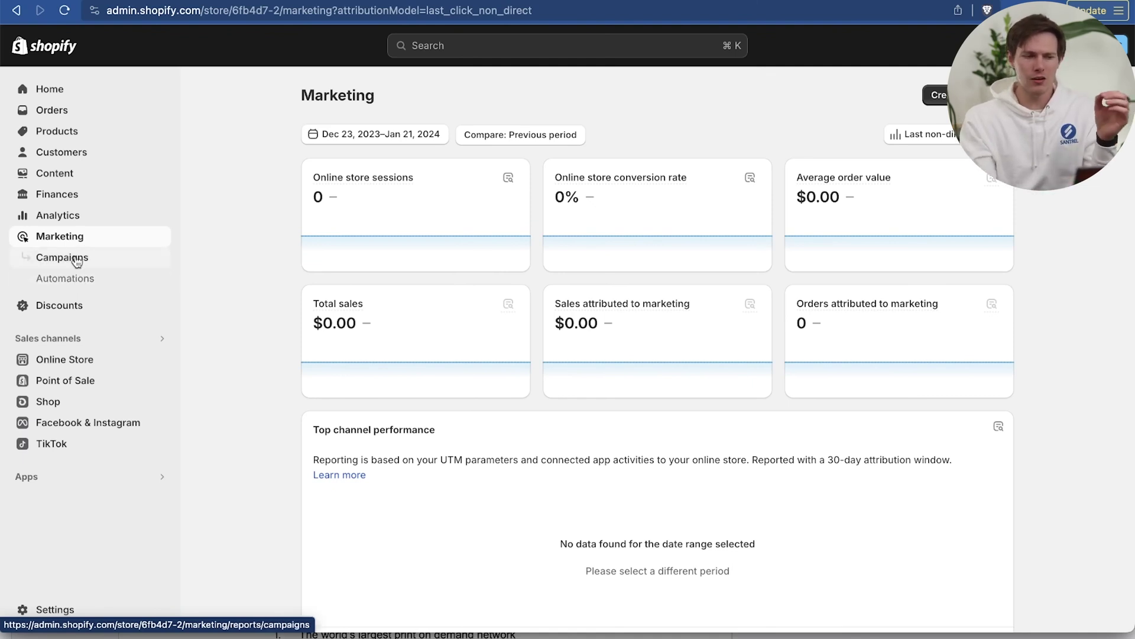
click(75, 264)
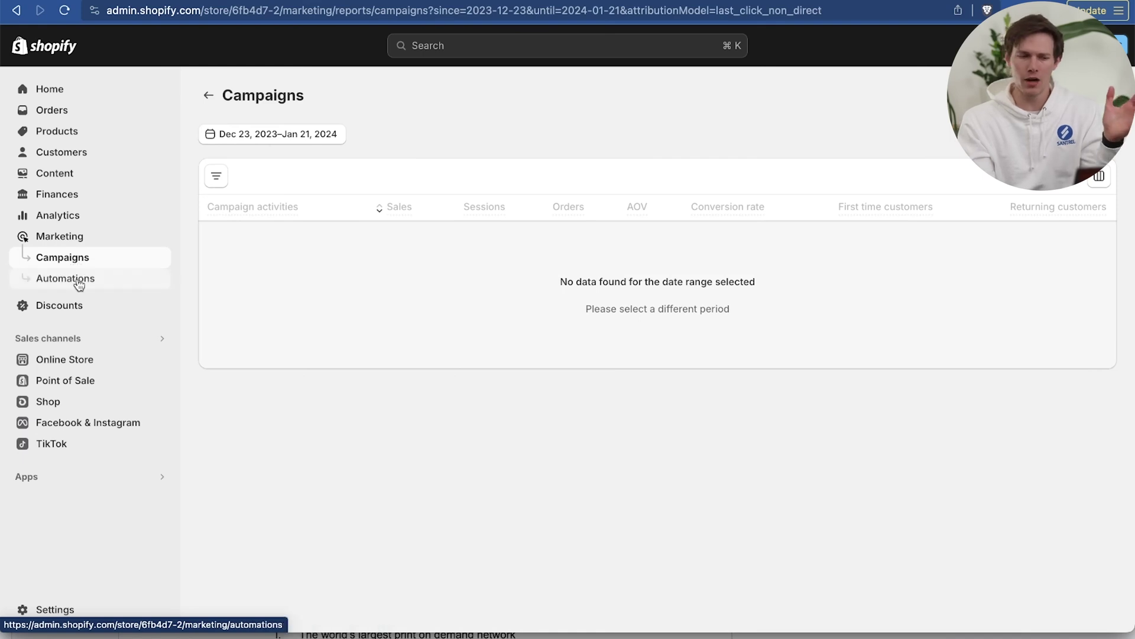
click(77, 282)
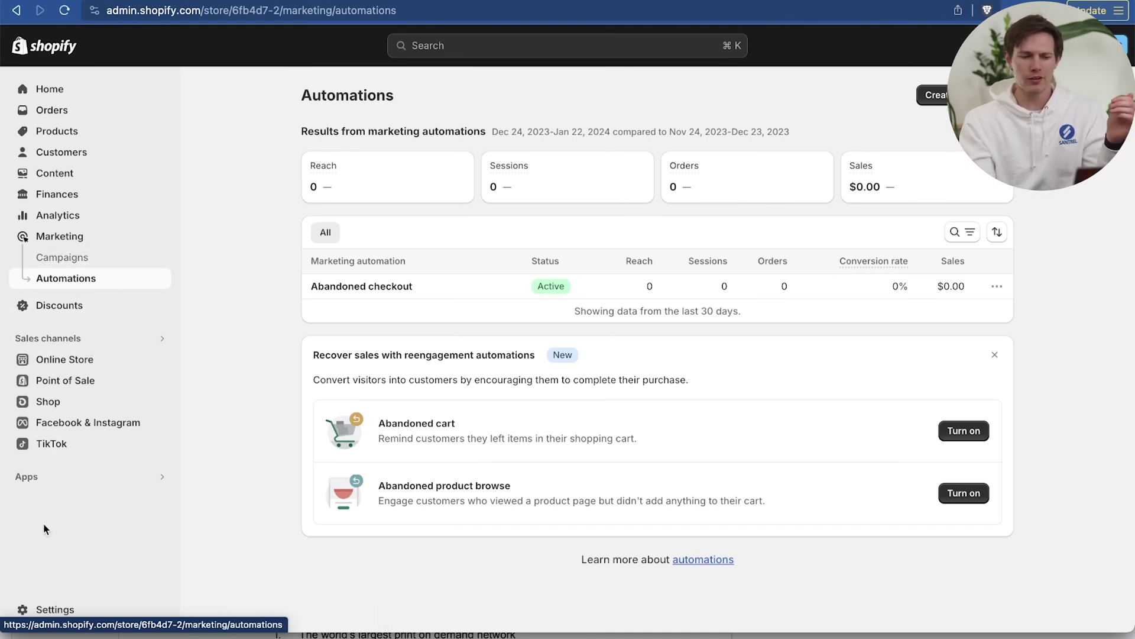
Step: Bring up all recommended apps for the store and continue from there to the Shopify App Store
click(88, 478)
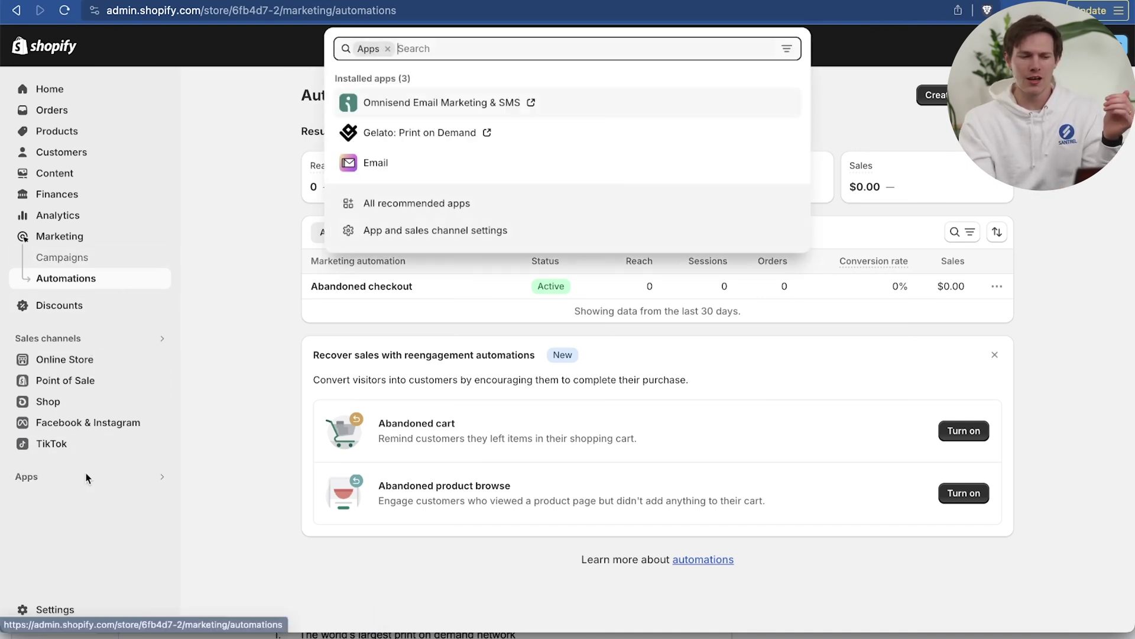
click(412, 205)
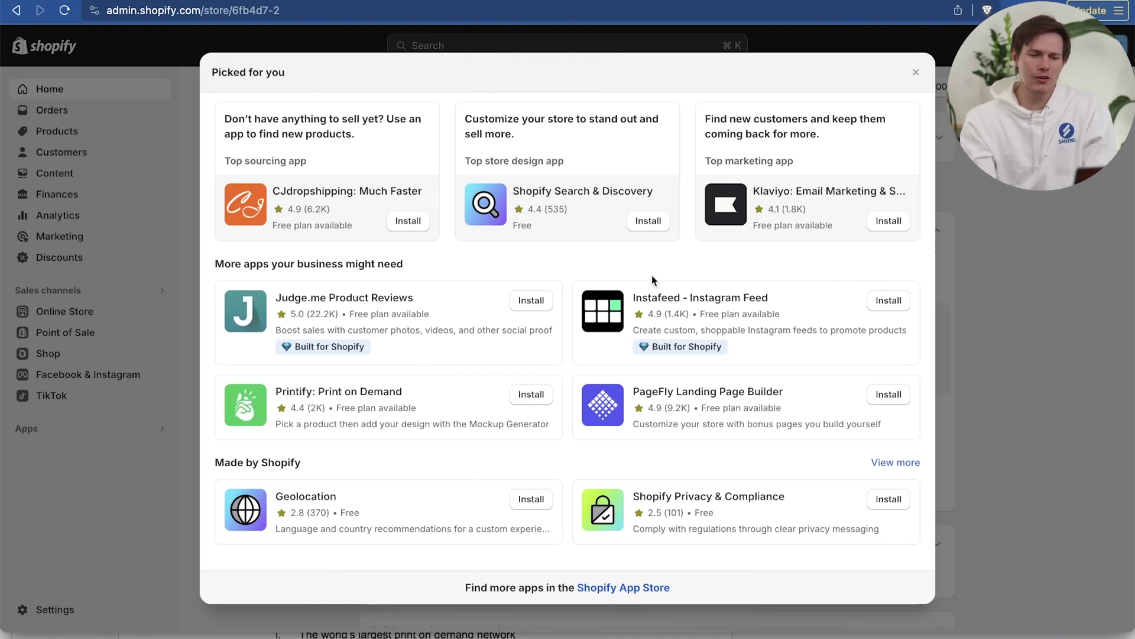
click(612, 588)
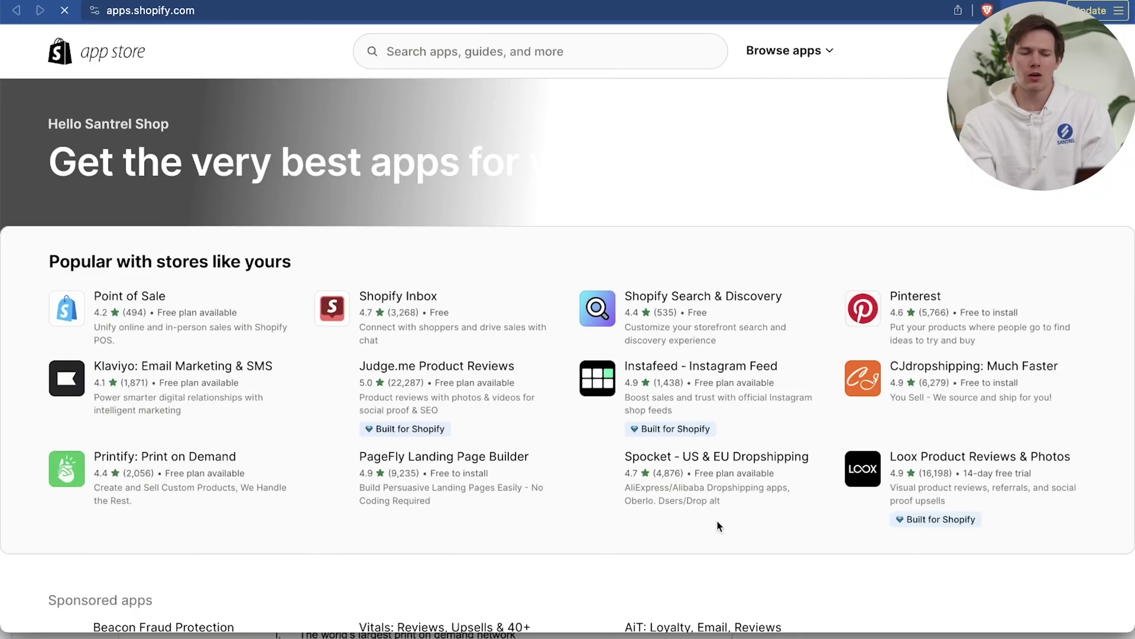
Step: Browse the App Store's popular, trending and sales channel apps, and open the Google & YouTube app listing
scroll(436, 474, down, 2)
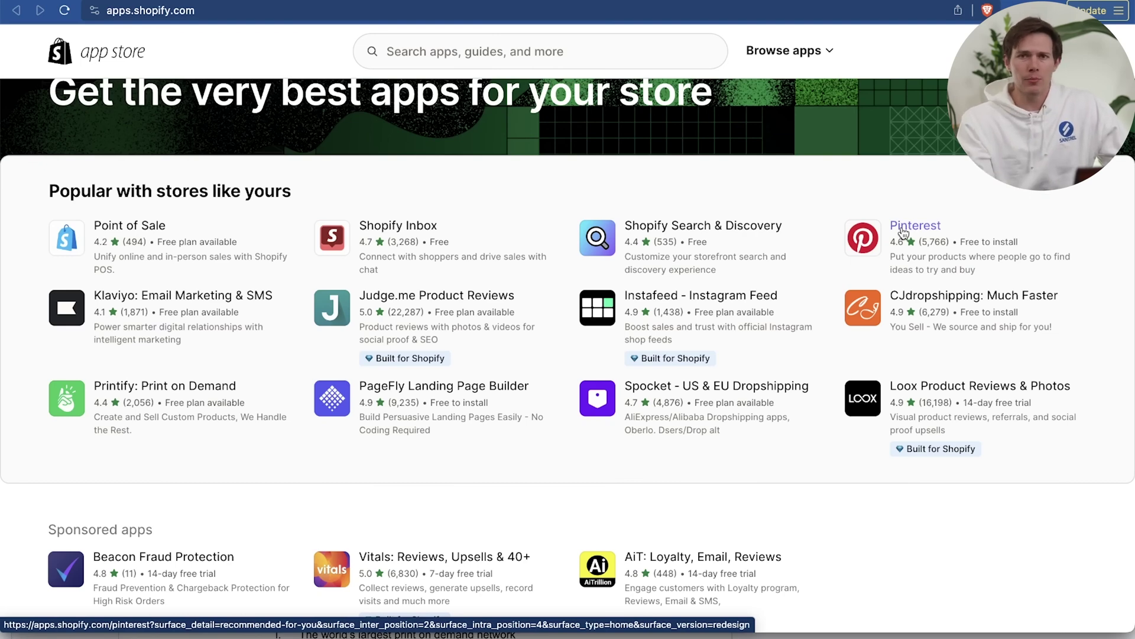
scroll(656, 438, down, 7)
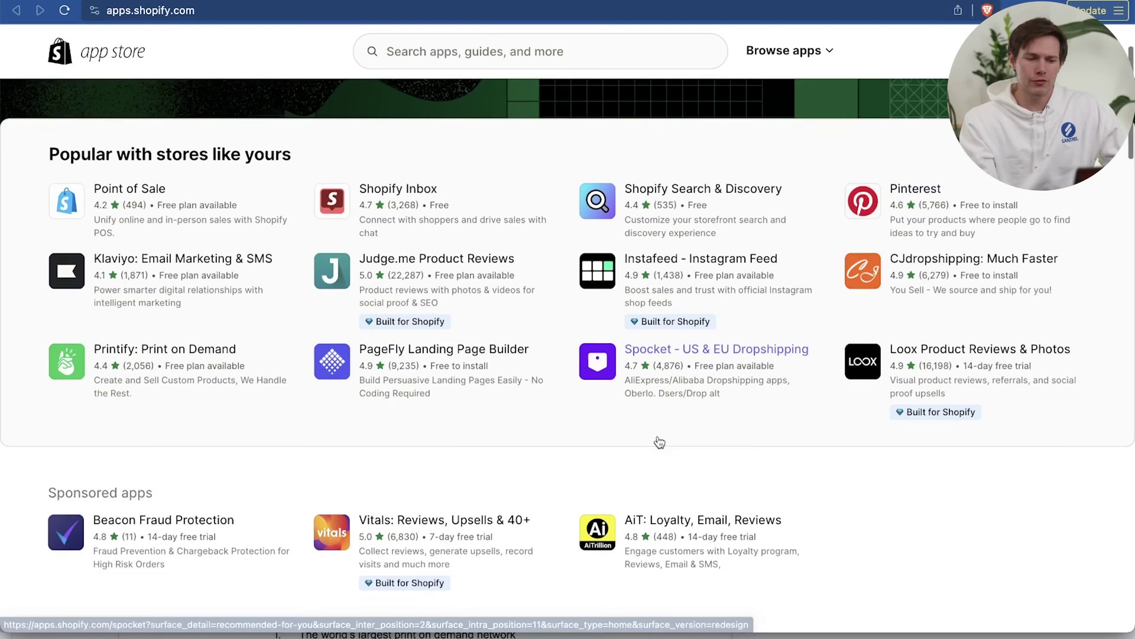
scroll(660, 442, down, 3)
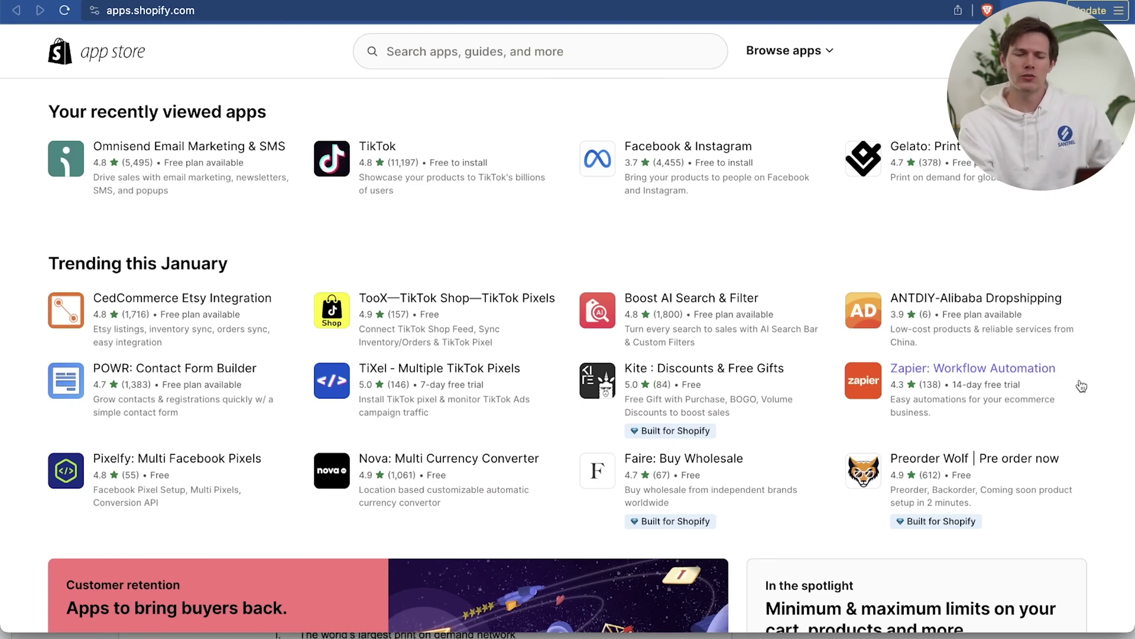
scroll(1082, 387, down, 2)
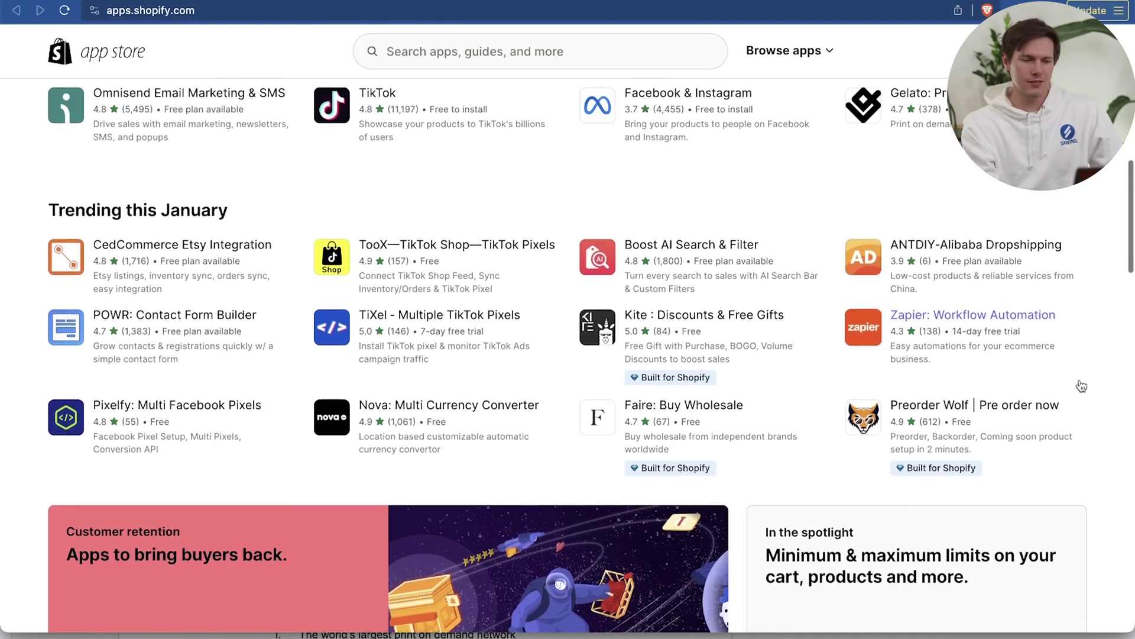
scroll(1082, 386, down, 6)
scroll(1079, 385, down, 16)
scroll(1082, 385, down, 2)
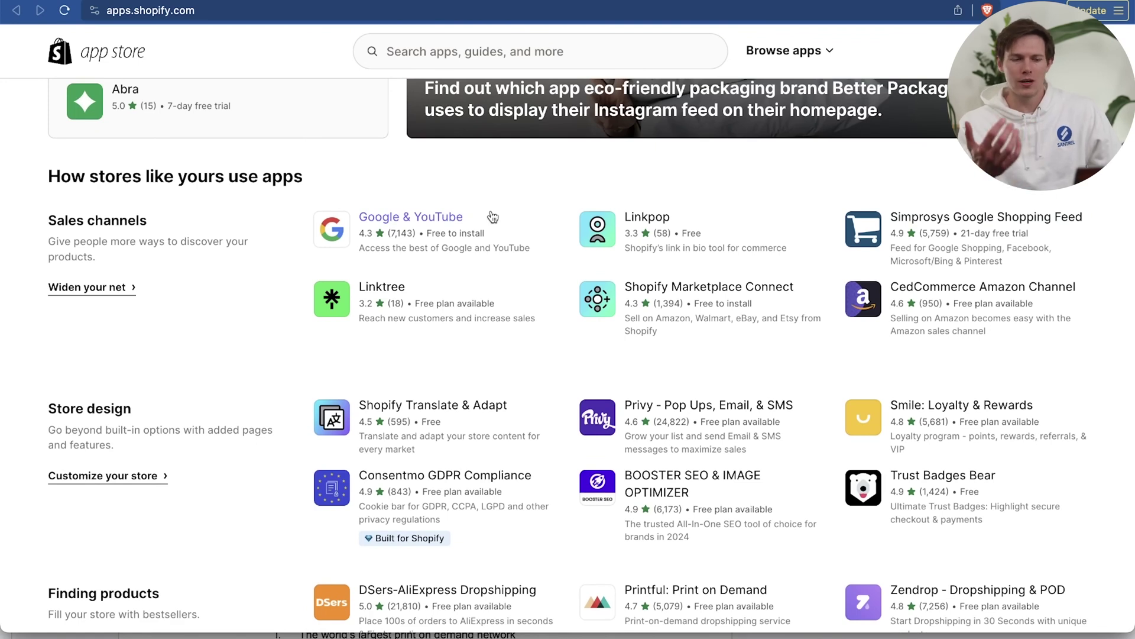
click(424, 223)
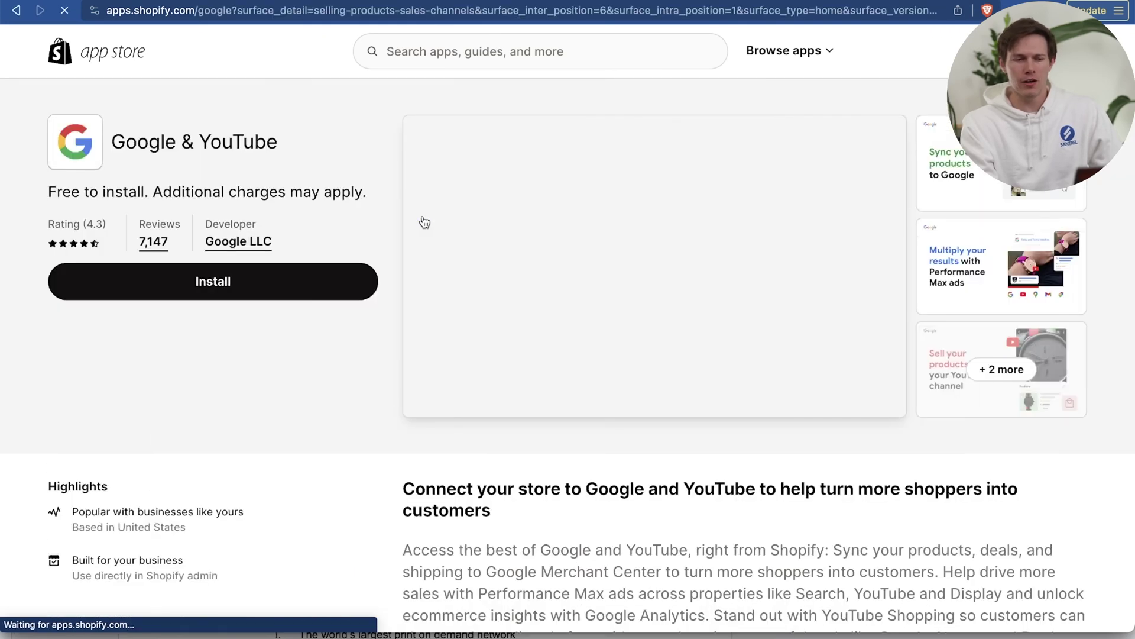
Step: Install the Google & YouTube app from its App Store listing and pin it among the store's sales channels
click(226, 283)
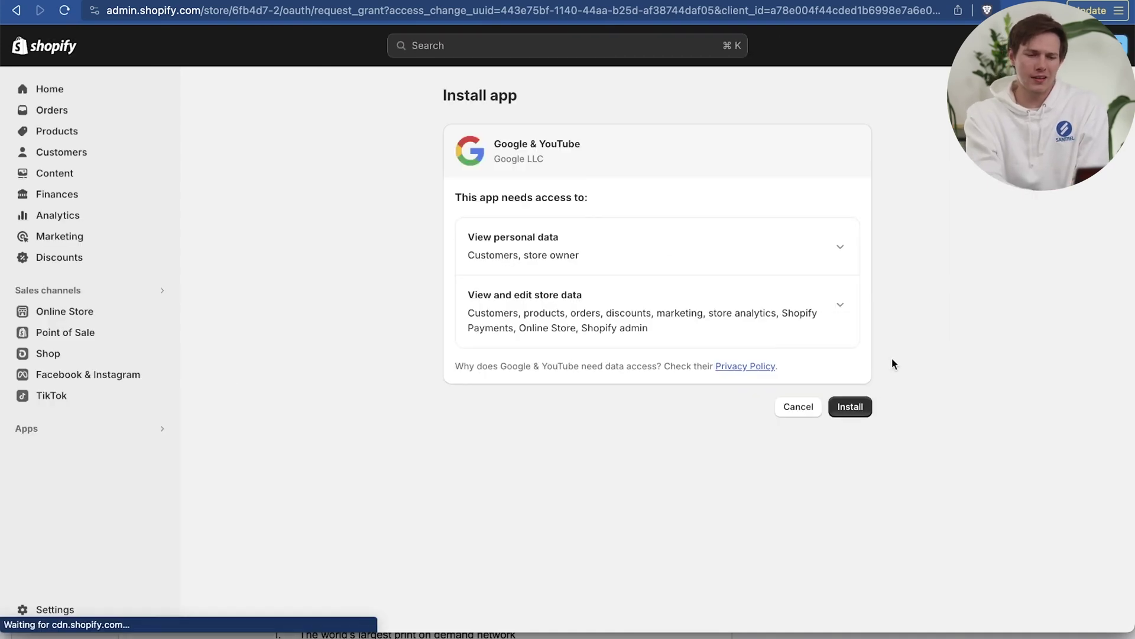
click(852, 407)
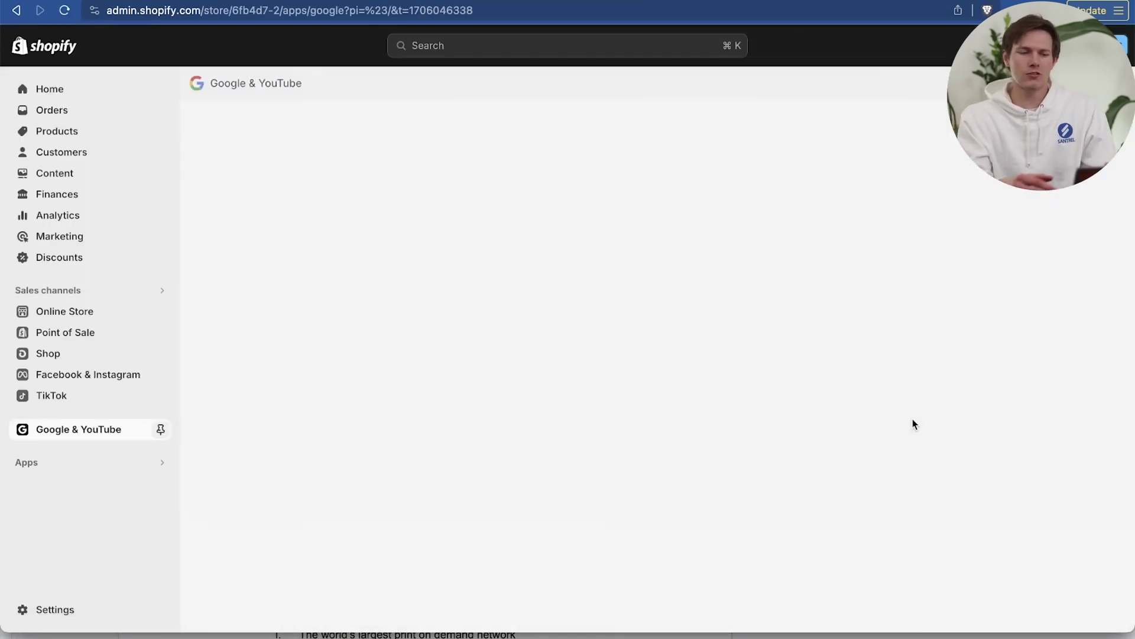
scroll(691, 363, down, 5)
scroll(691, 366, up, 3)
scroll(691, 363, up, 3)
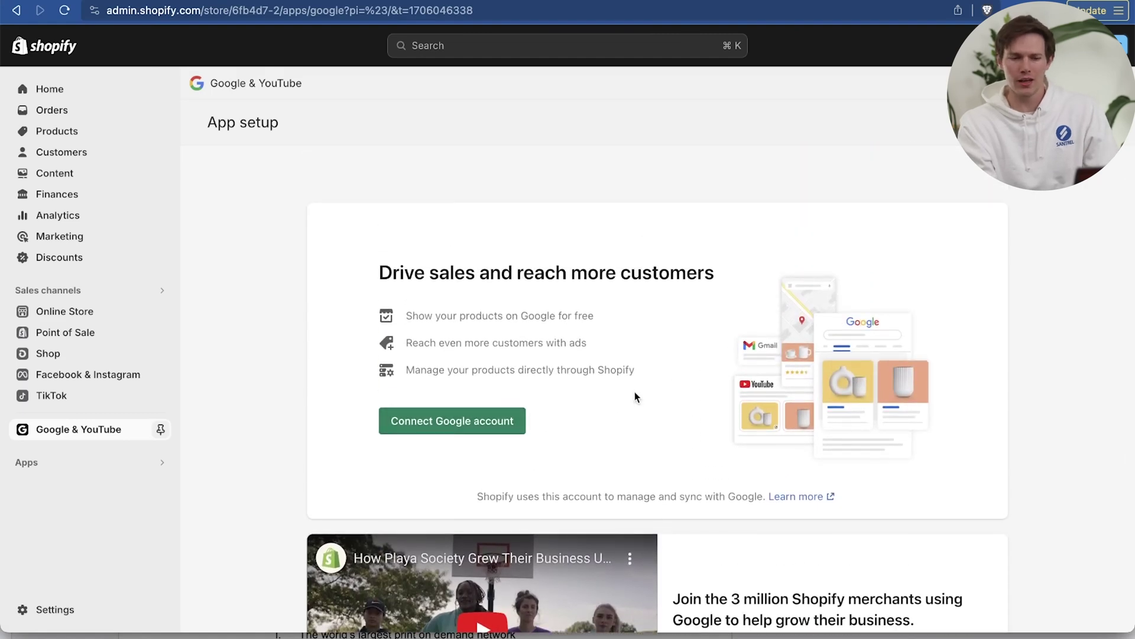
scroll(637, 397, down, 1)
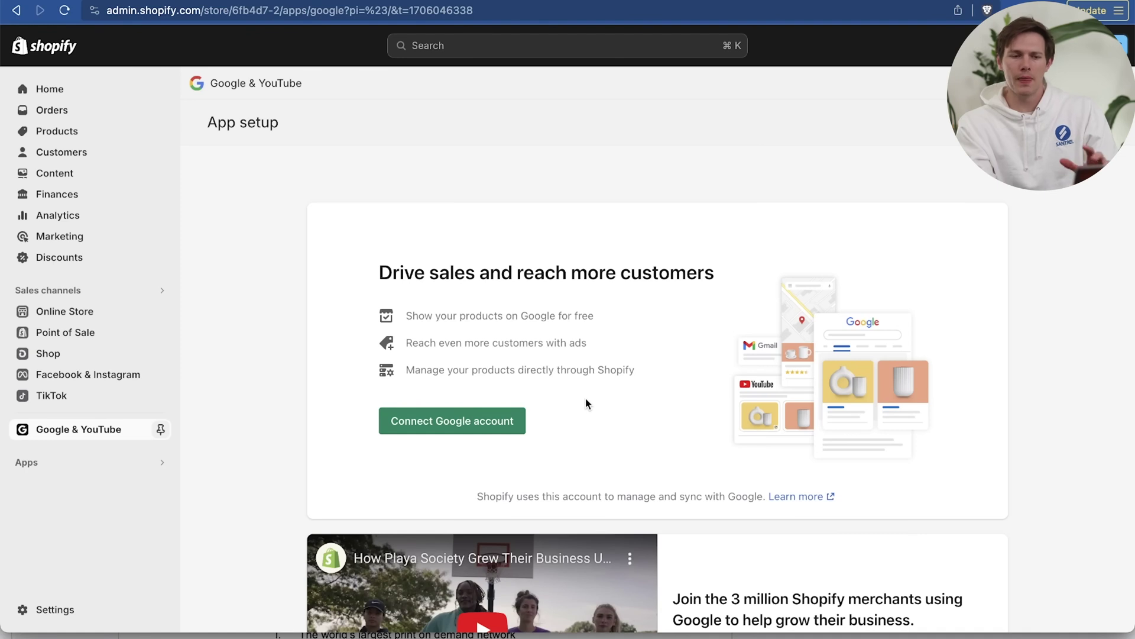
click(160, 429)
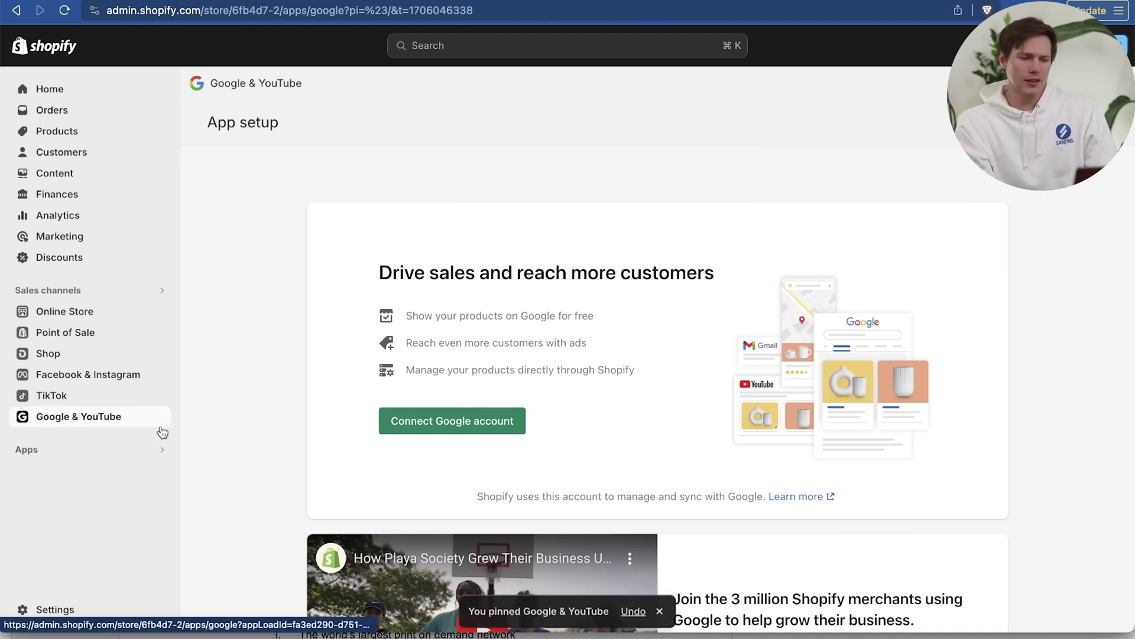
click(162, 291)
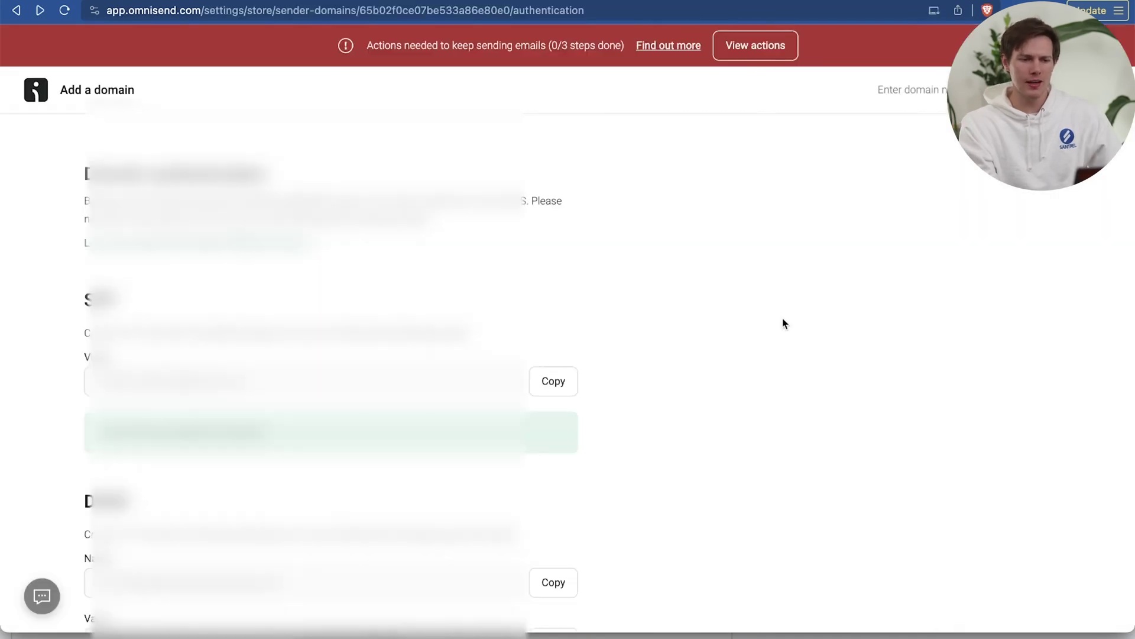
Step: Switch to Omnisend, run the sender domain's DNS record verification, and return to the sender domain settings to check its status
scroll(782, 319, down, 5)
click(1061, 598)
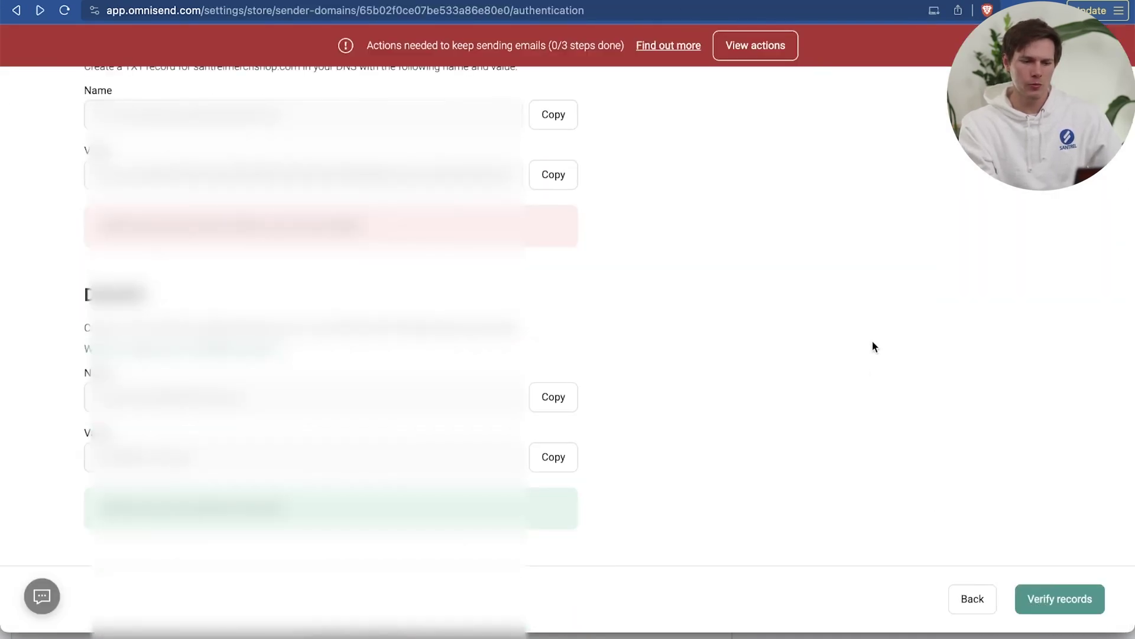
scroll(874, 346, up, 10)
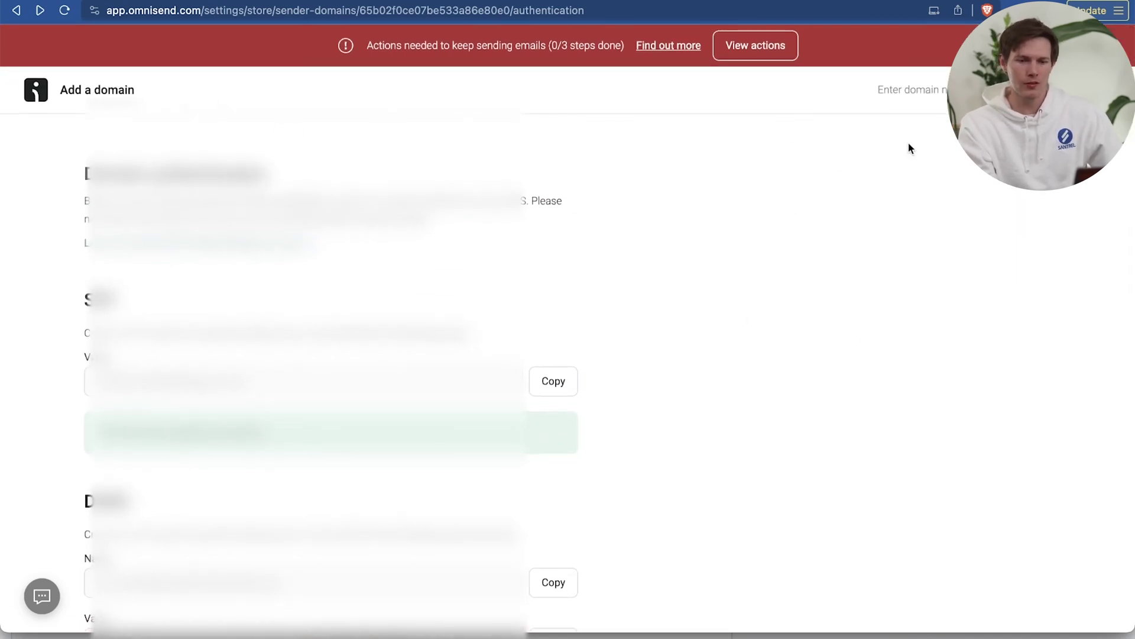
click(1111, 90)
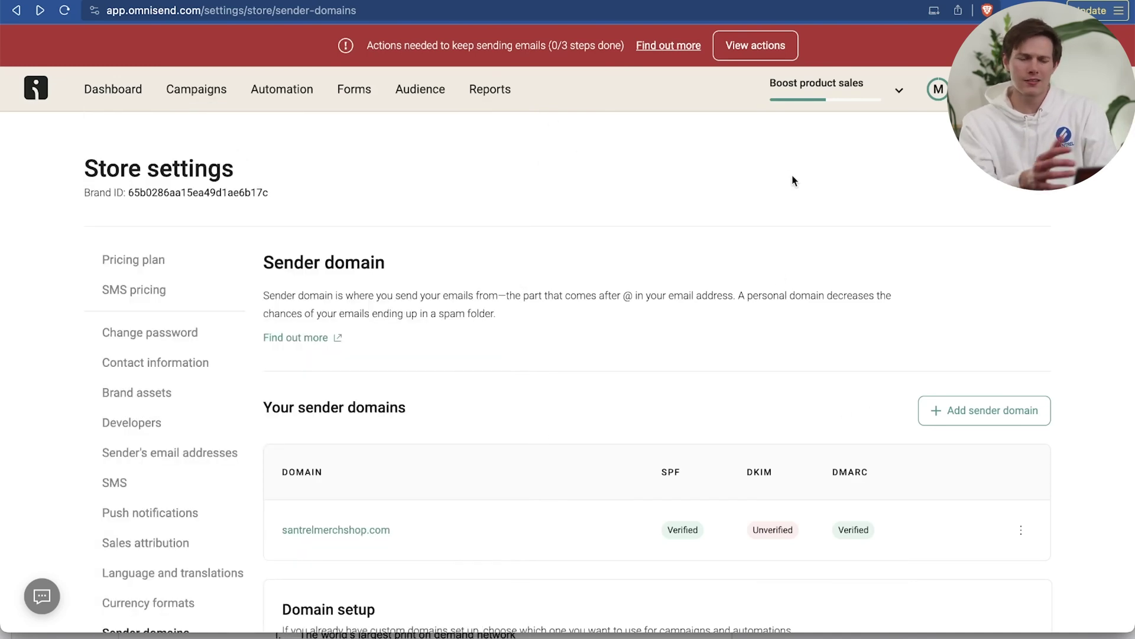
scroll(1005, 284, down, 5)
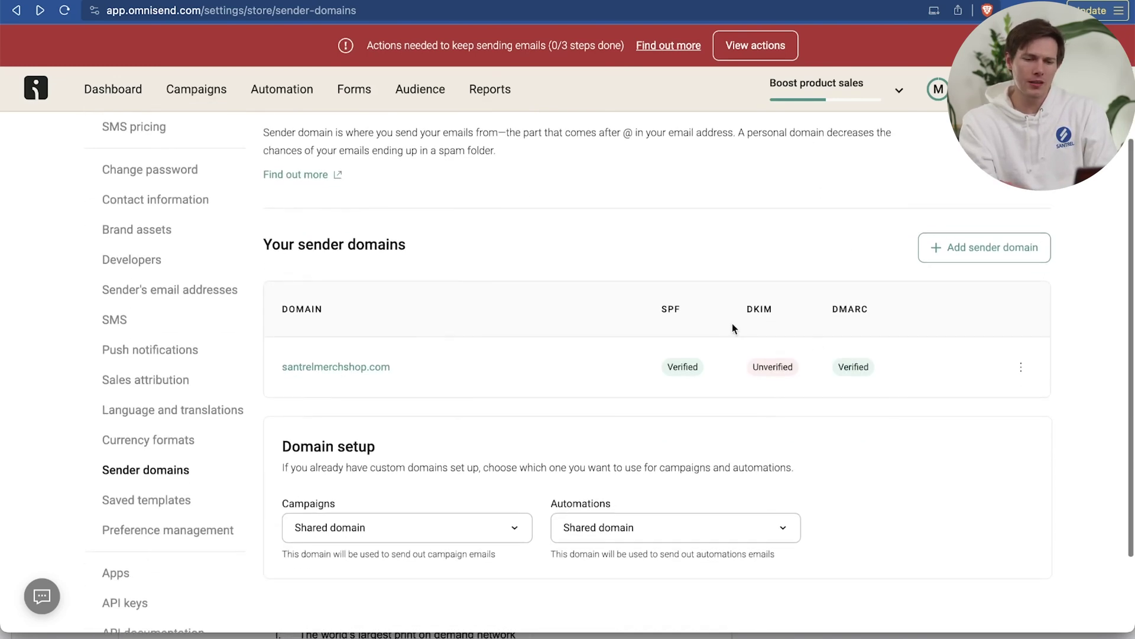
scroll(485, 257, up, 5)
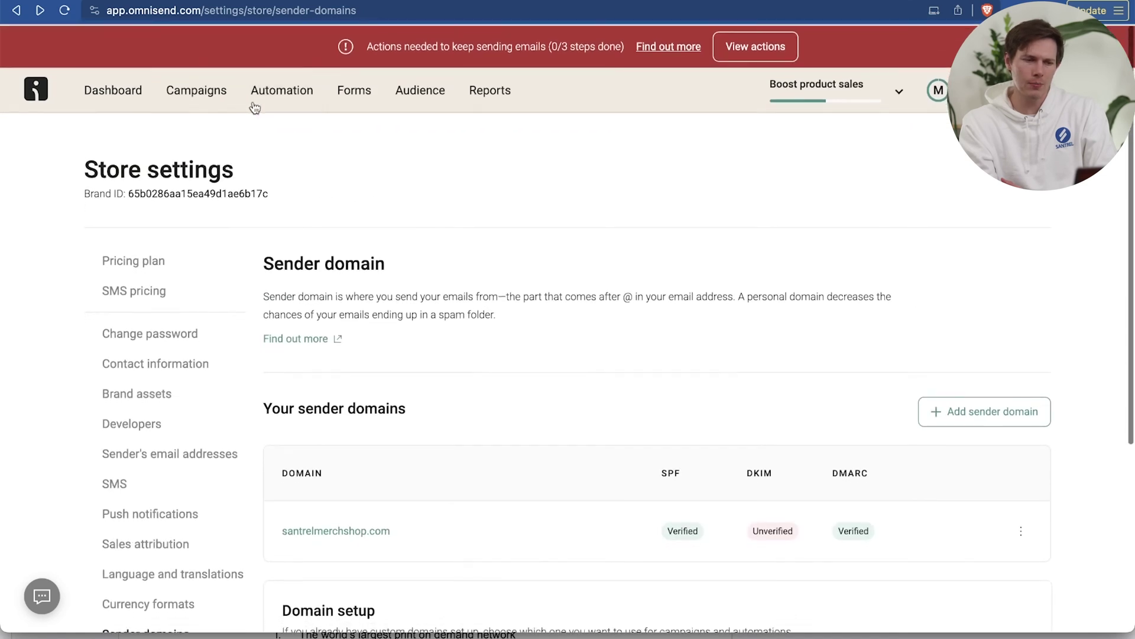
Step: Dismiss the Academy message on the Omnisend dashboard and launch the workflow setup for recovering abandoned carts
click(280, 101)
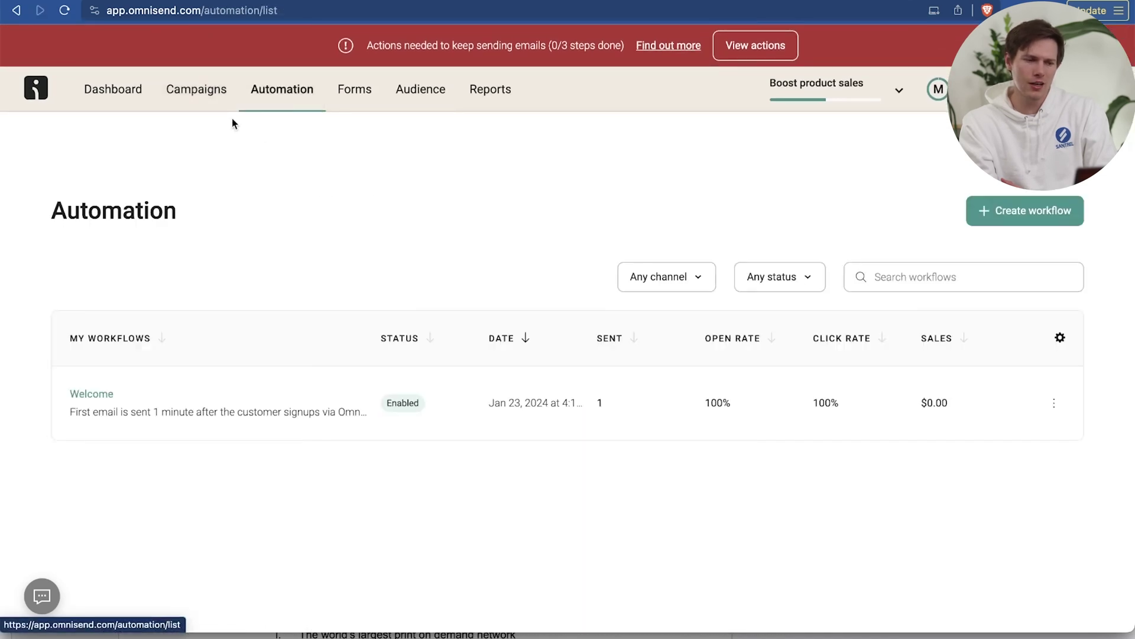
click(106, 97)
scroll(467, 392, down, 4)
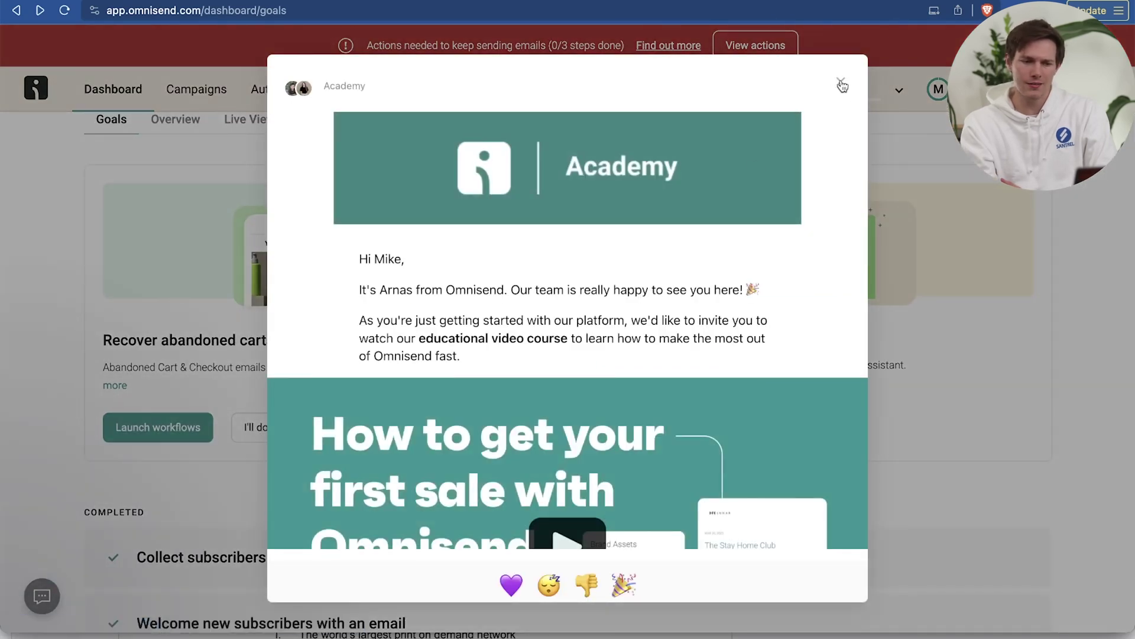
click(841, 82)
click(180, 434)
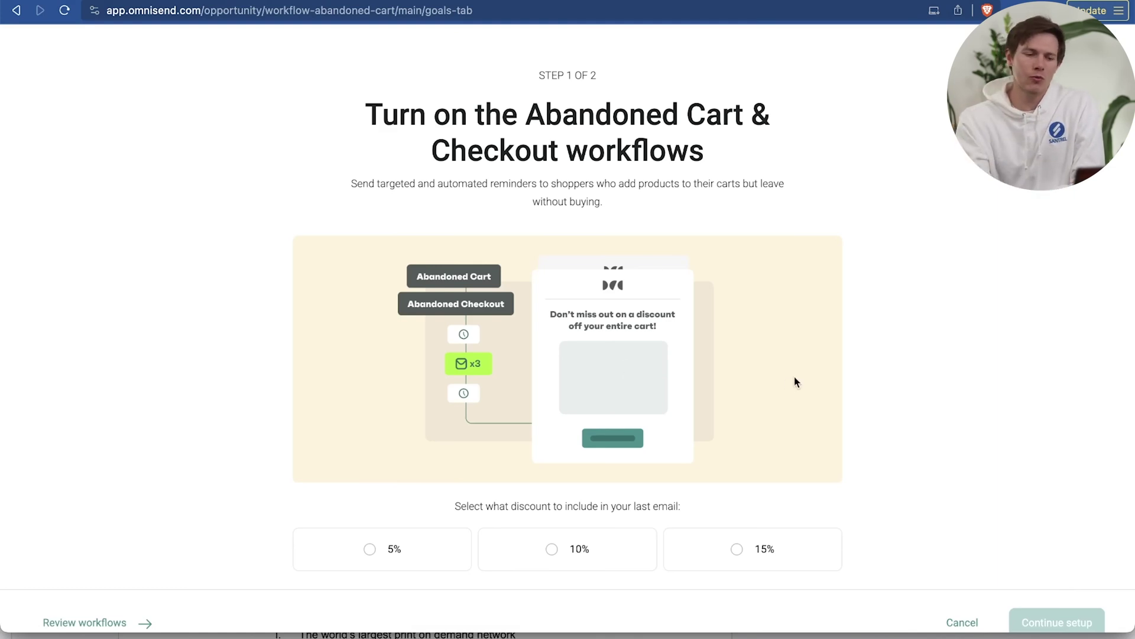
Step: Start the Abandoned Cart & Checkout workflows with a 15% discount in the last email and emails only, and show the workflow list
click(761, 548)
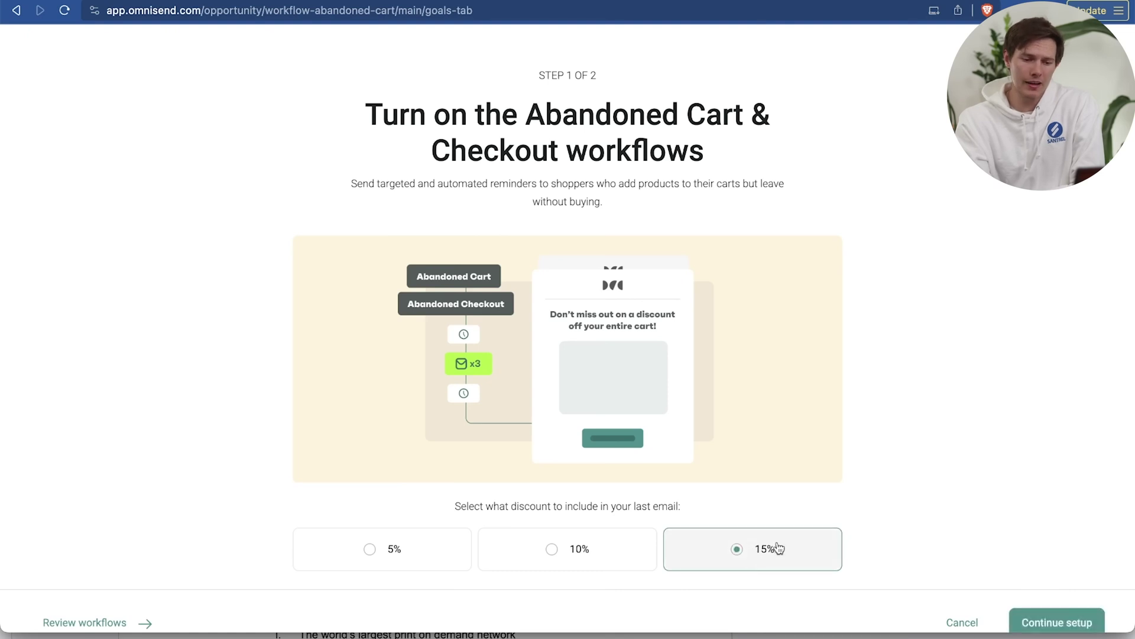
scroll(945, 477, down, 1)
click(1051, 602)
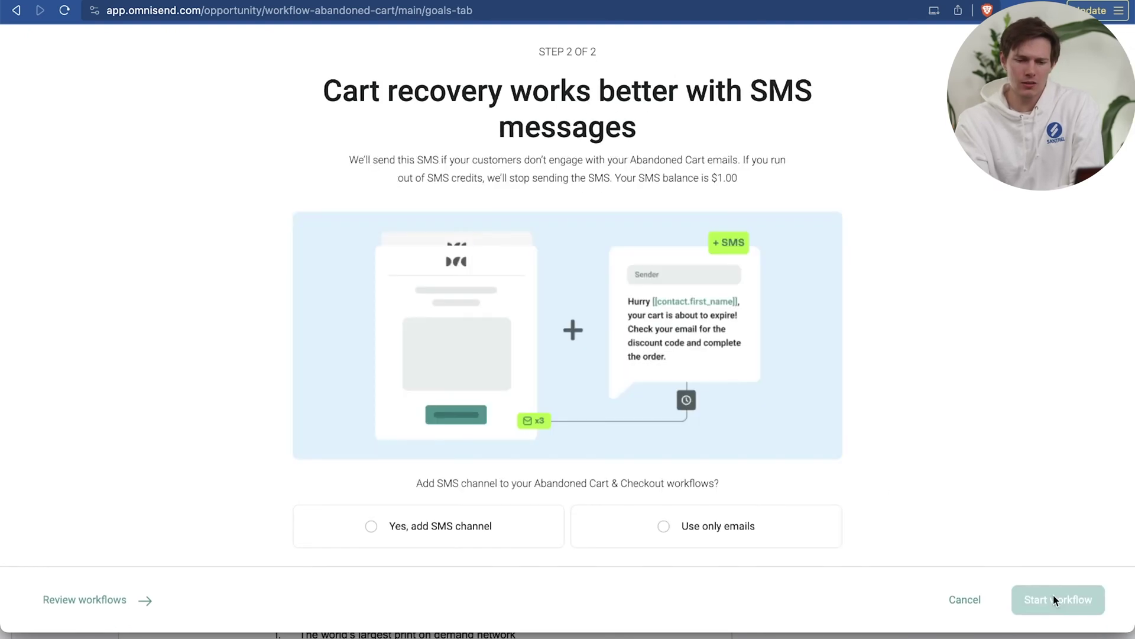
click(674, 534)
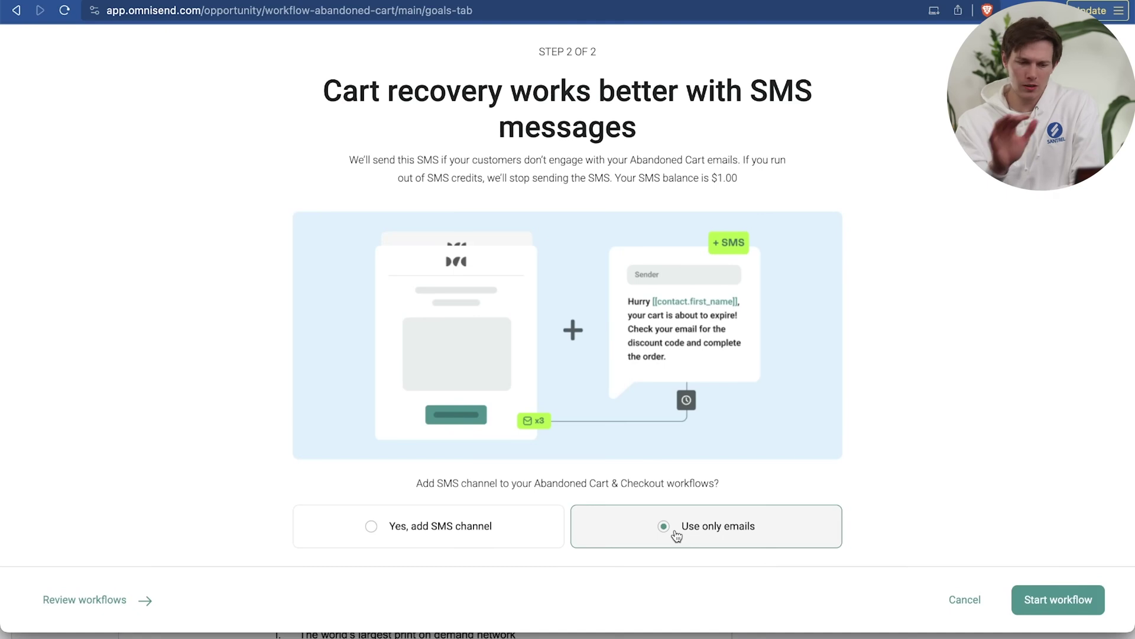
click(1050, 601)
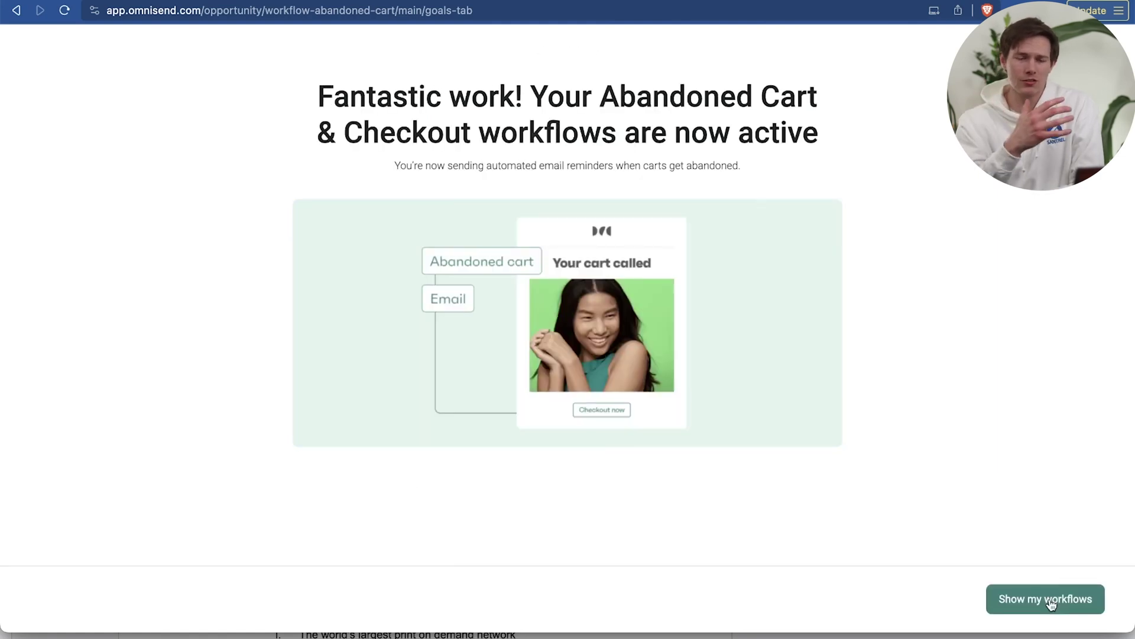
click(1050, 601)
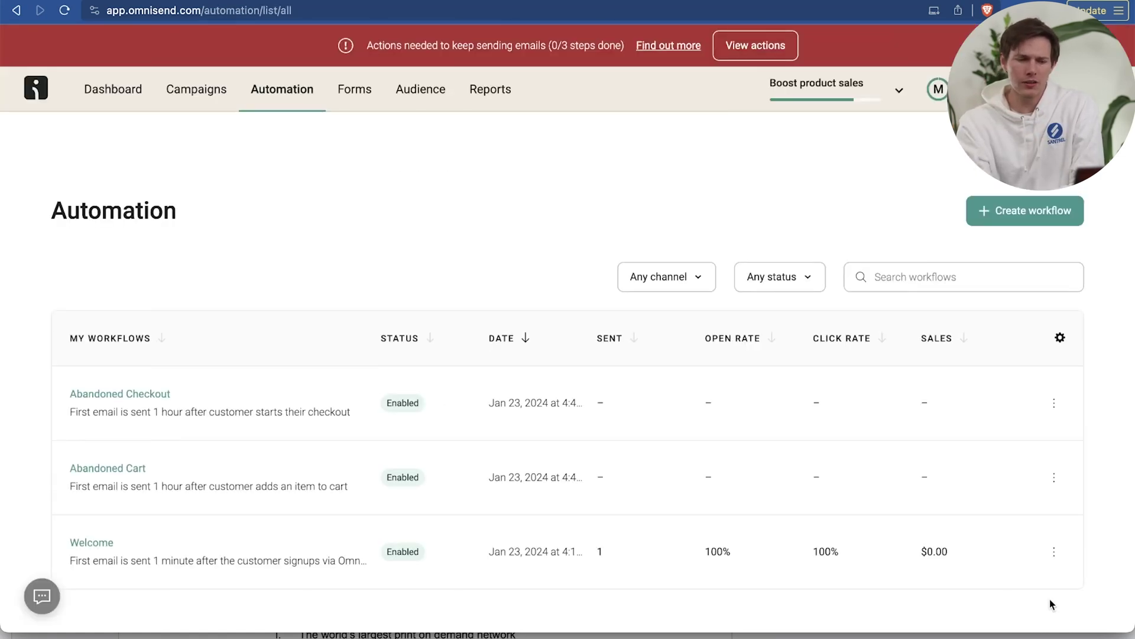
Step: Open the Abandoned Checkout workflow and look through its trigger, emails and delays
scroll(544, 476, down, 1)
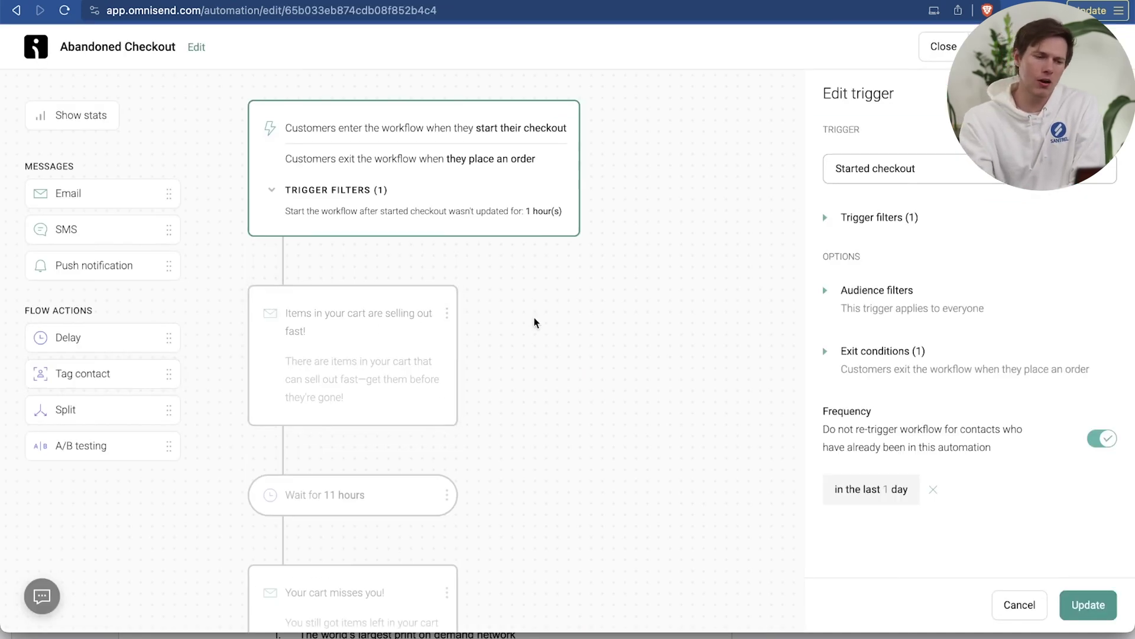
scroll(564, 324, down, 4)
scroll(564, 324, down, 4)
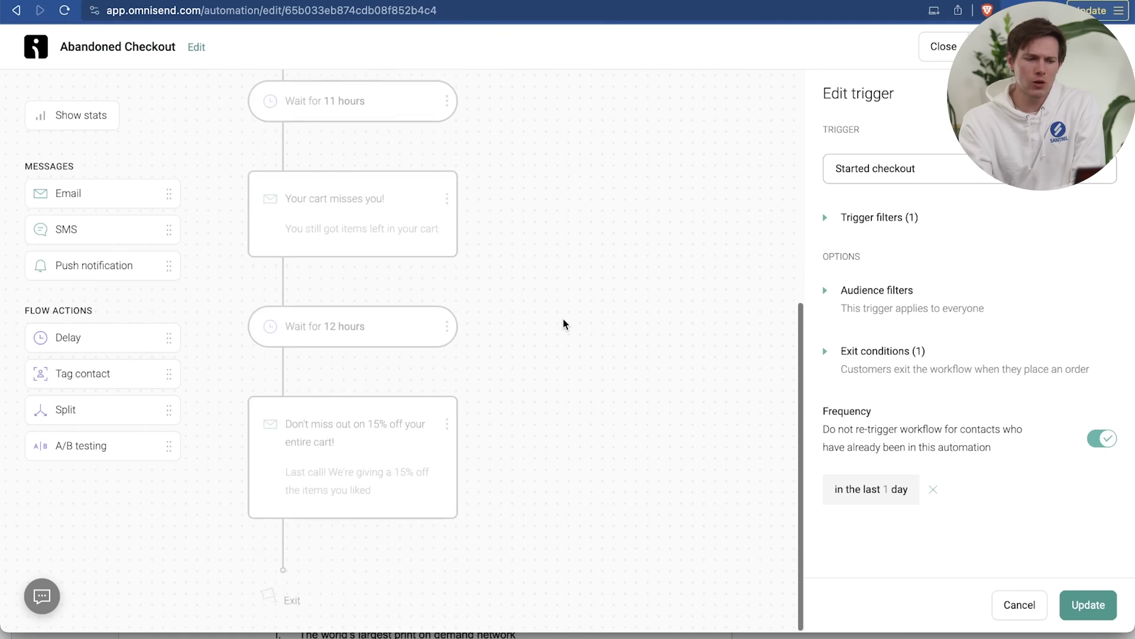
scroll(563, 323, up, 8)
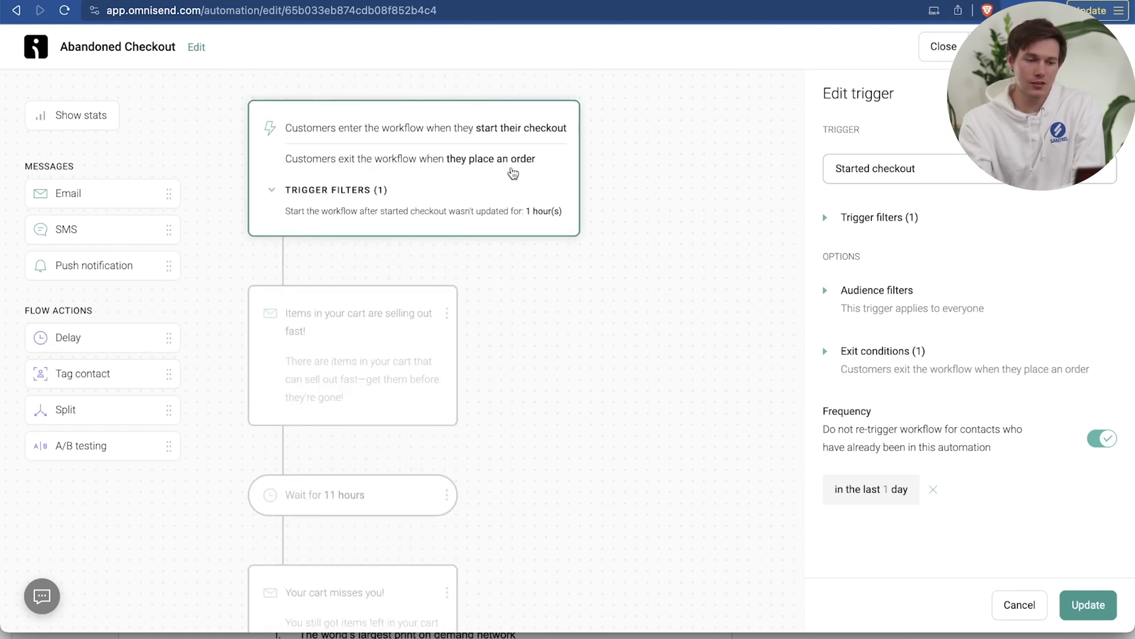
scroll(596, 237, down, 1)
scroll(596, 237, down, 3)
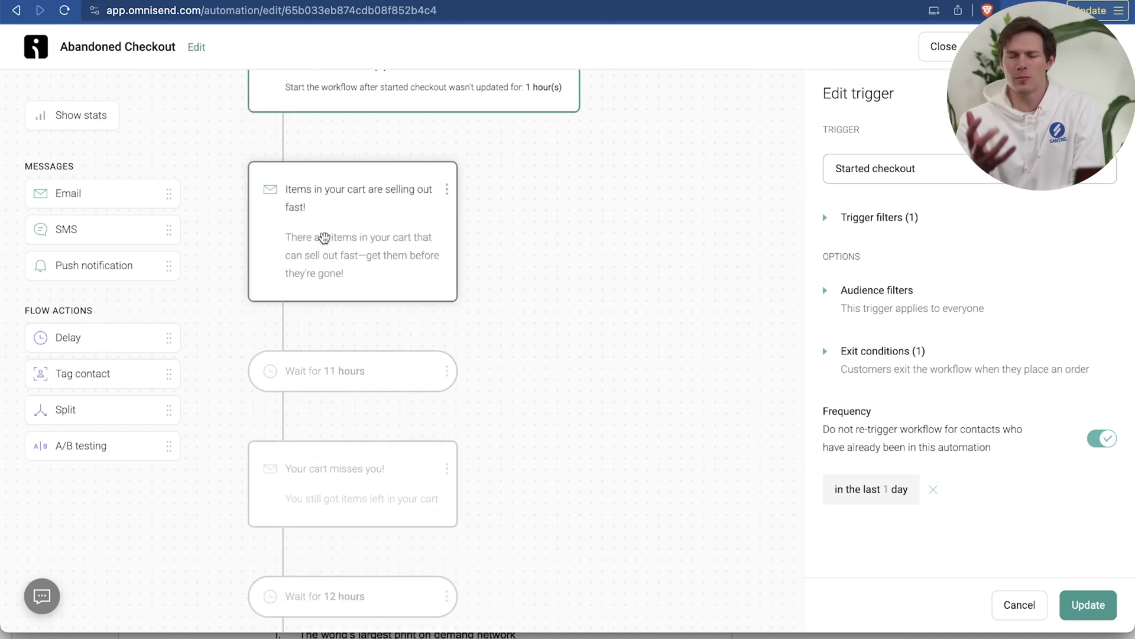
Step: Open the content of the workflow's first email, review it from header to footer, and return to the workflow
click(324, 238)
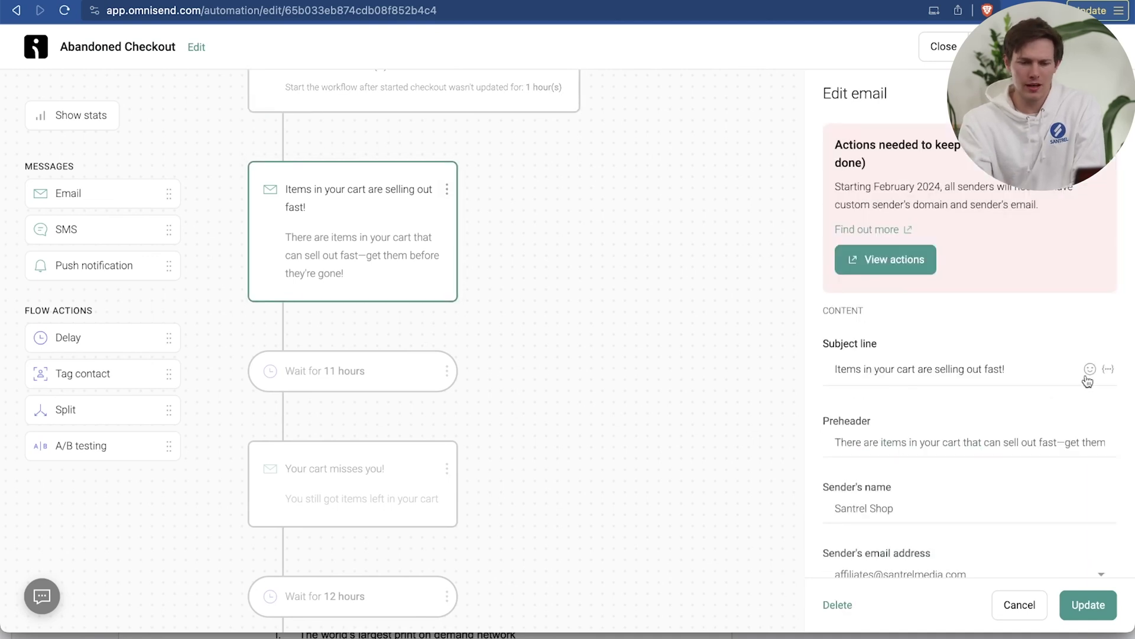
scroll(1009, 405, down, 5)
click(907, 284)
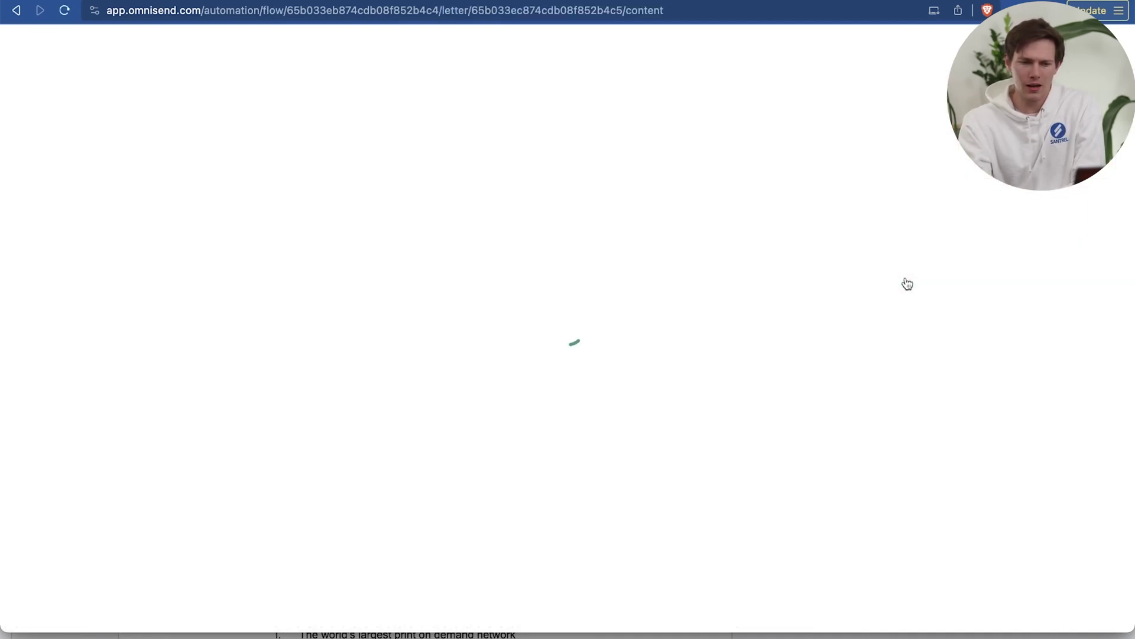
scroll(502, 319, down, 6)
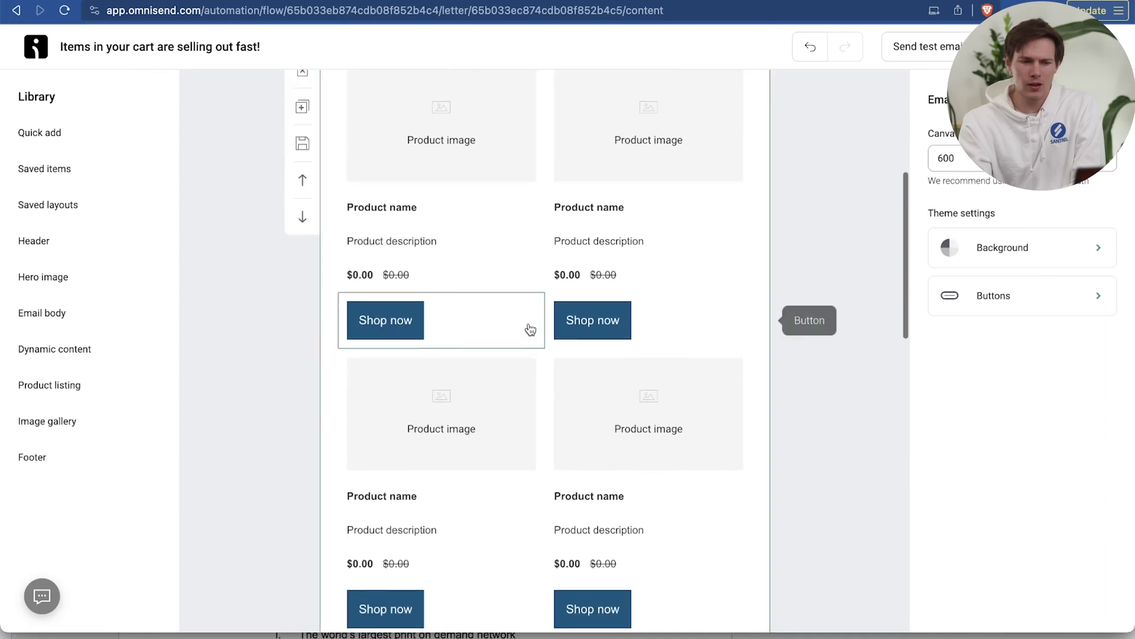
scroll(580, 445, down, 8)
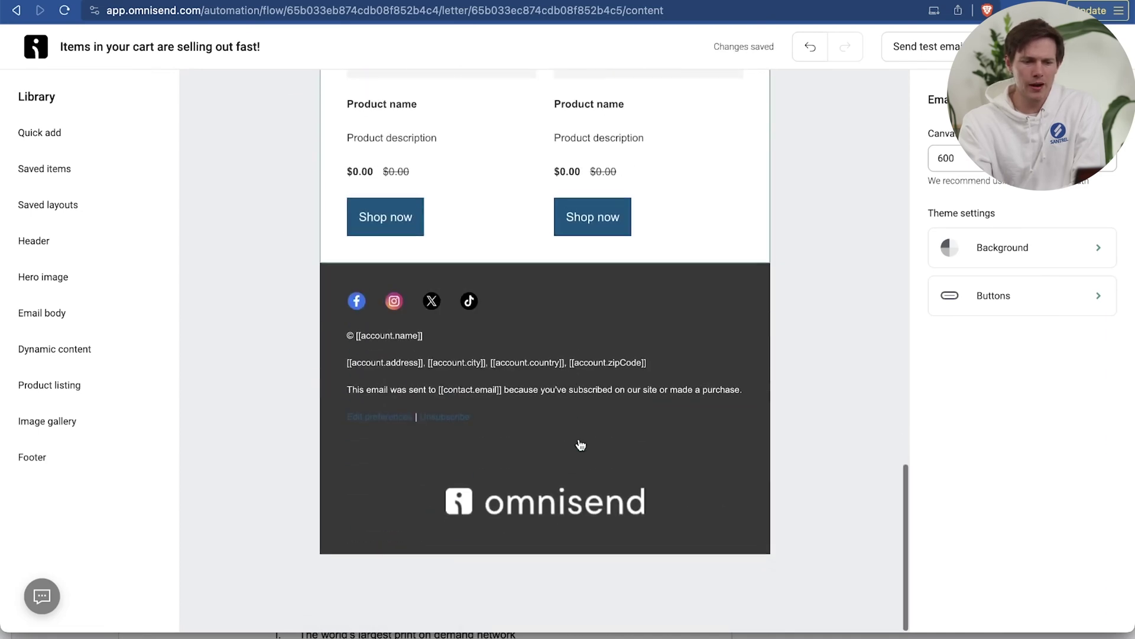
scroll(580, 445, up, 20)
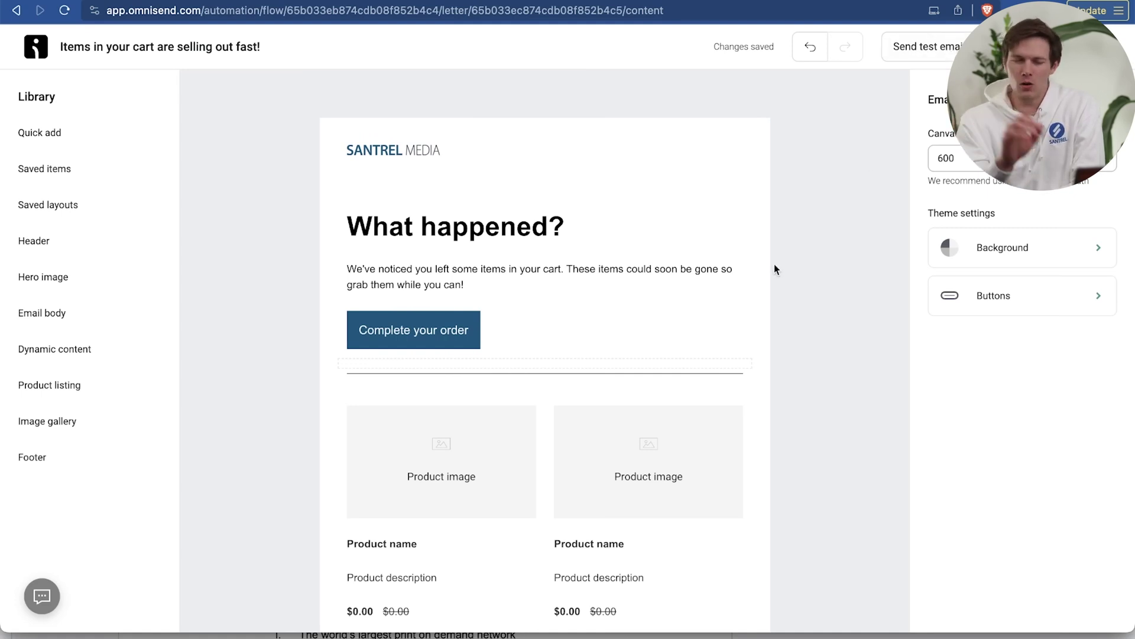
scroll(785, 269, left, 5)
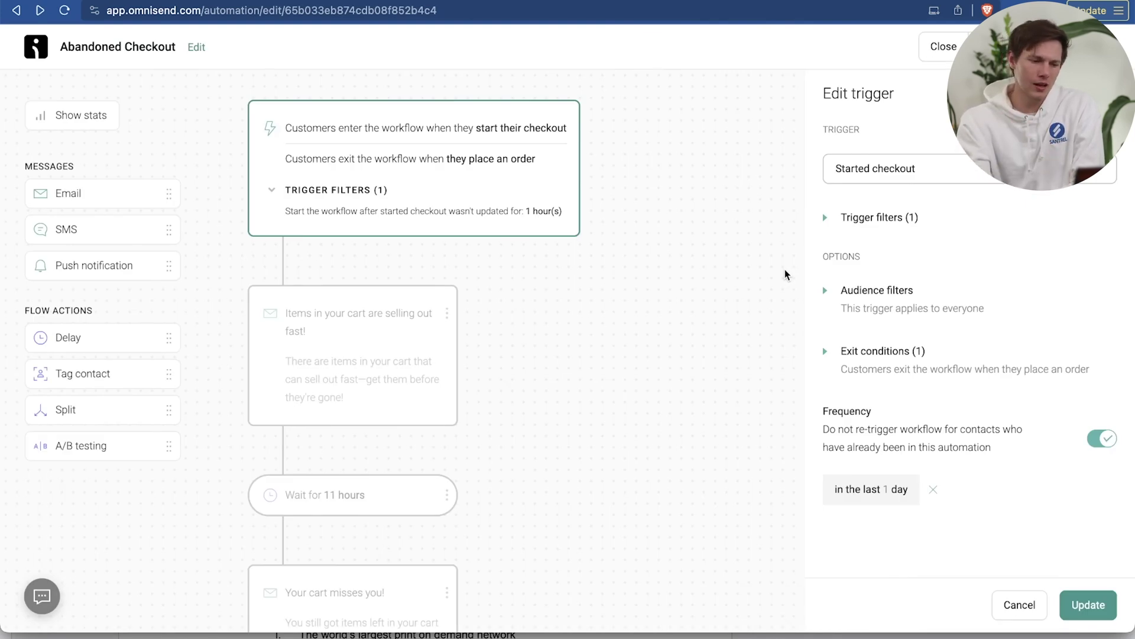
Step: Review the Abandoned Checkout sequence from the first delay through the final discount email, and return to its trigger
scroll(785, 270, down, 3)
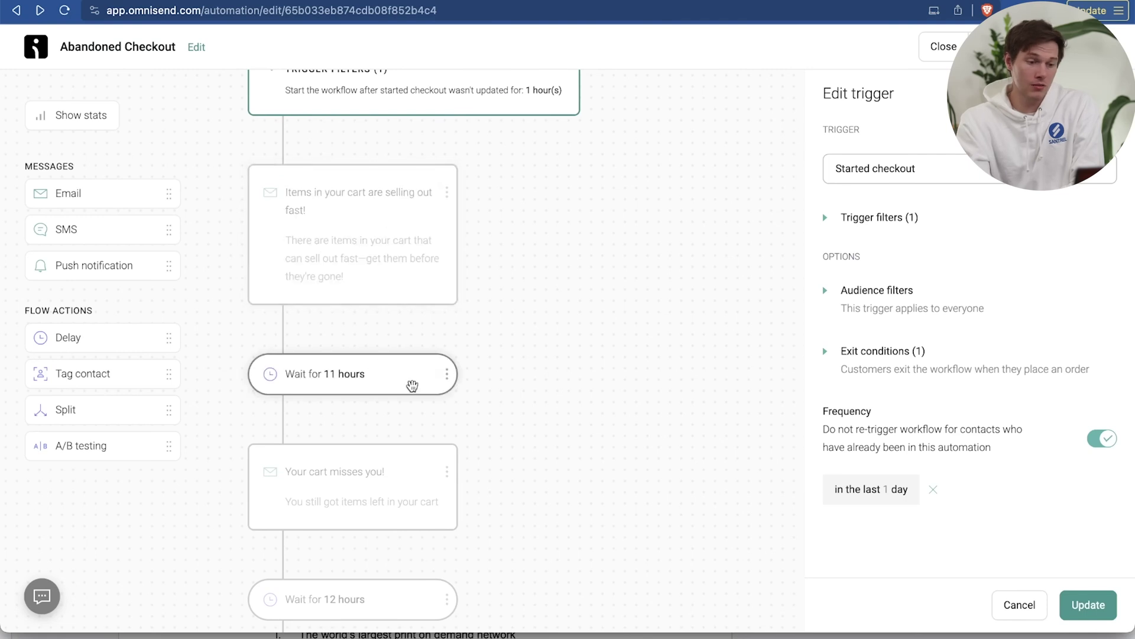
scroll(411, 385, down, 3)
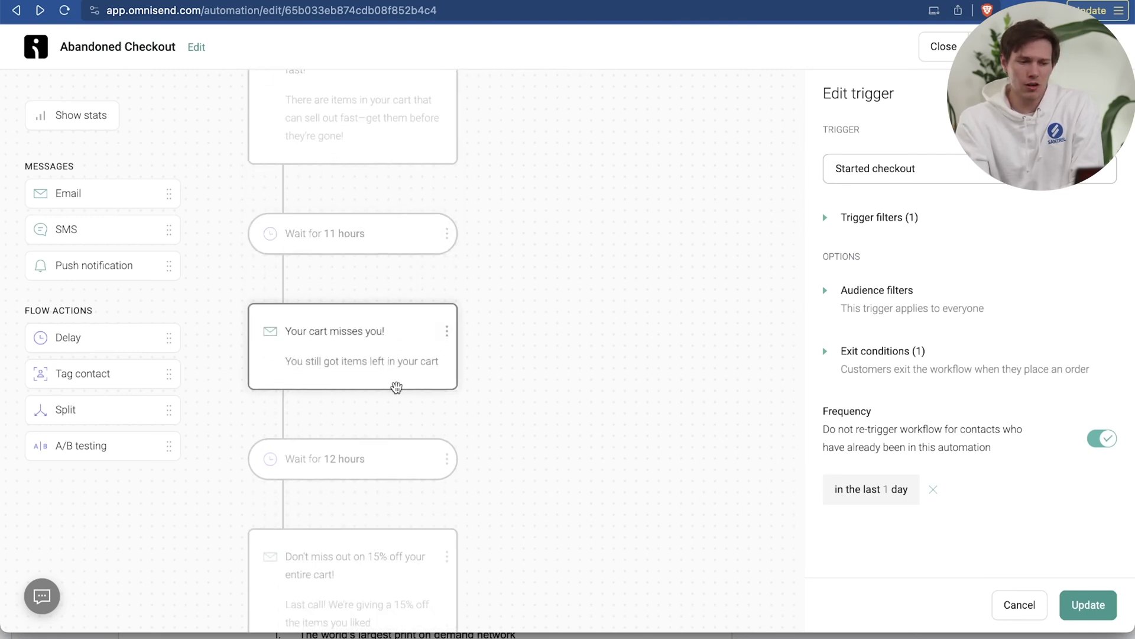
scroll(397, 387, down, 3)
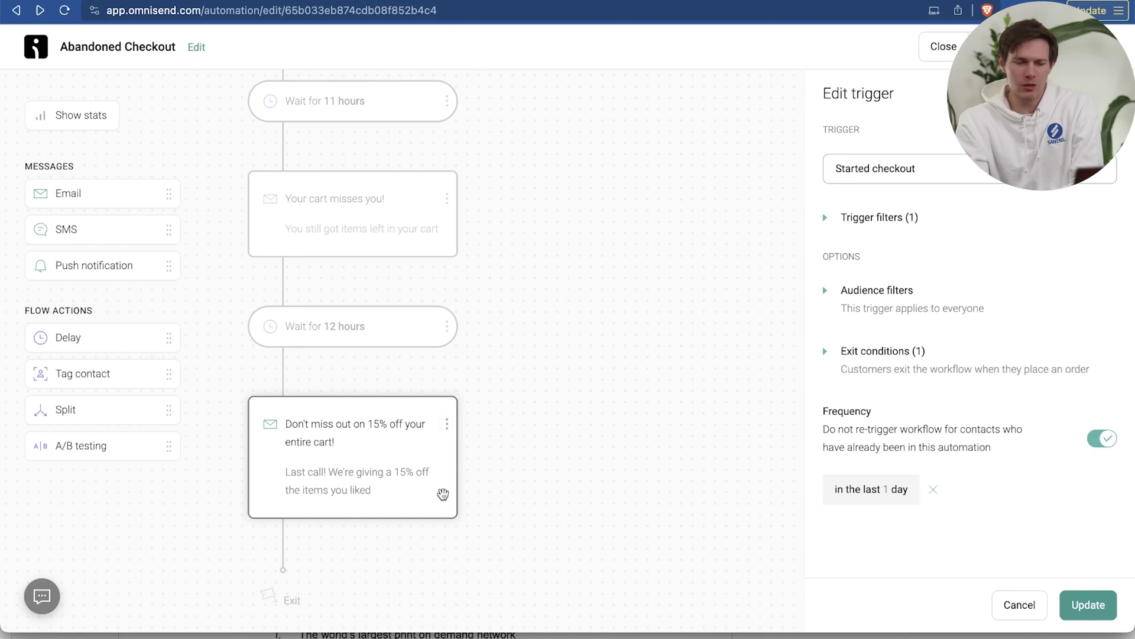
scroll(530, 521, up, 5)
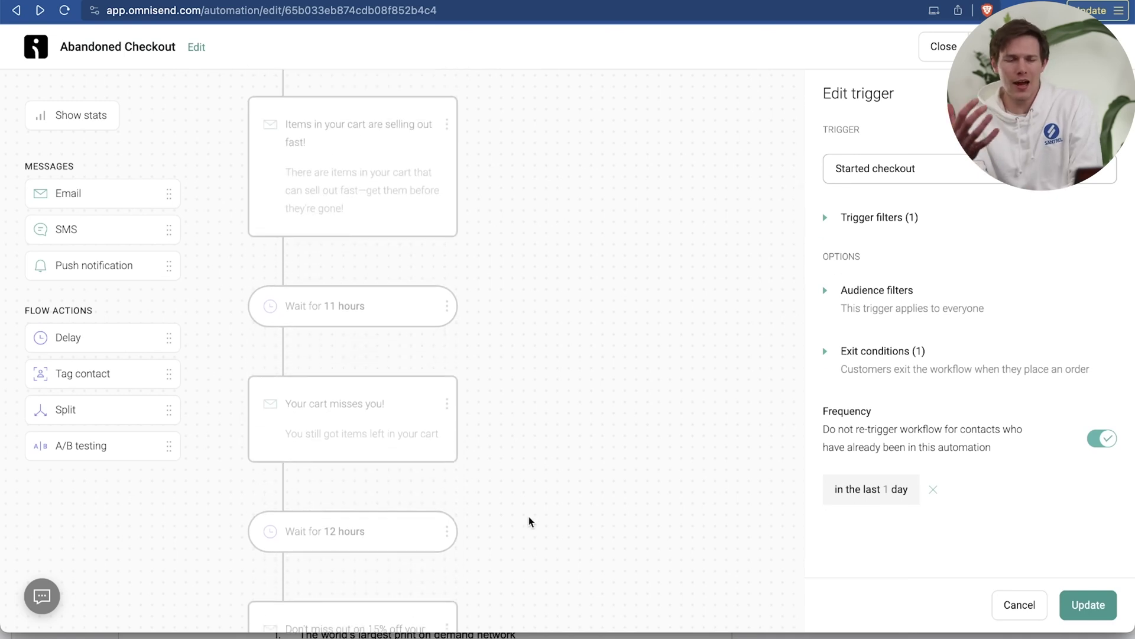
scroll(530, 521, down, 3)
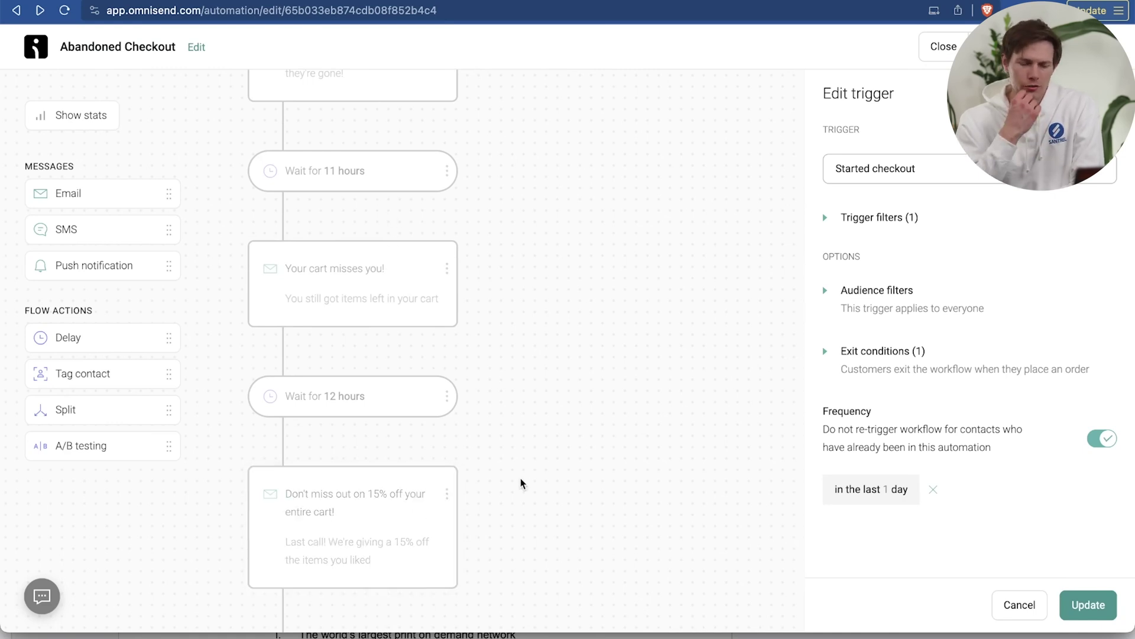
scroll(522, 483, up, 7)
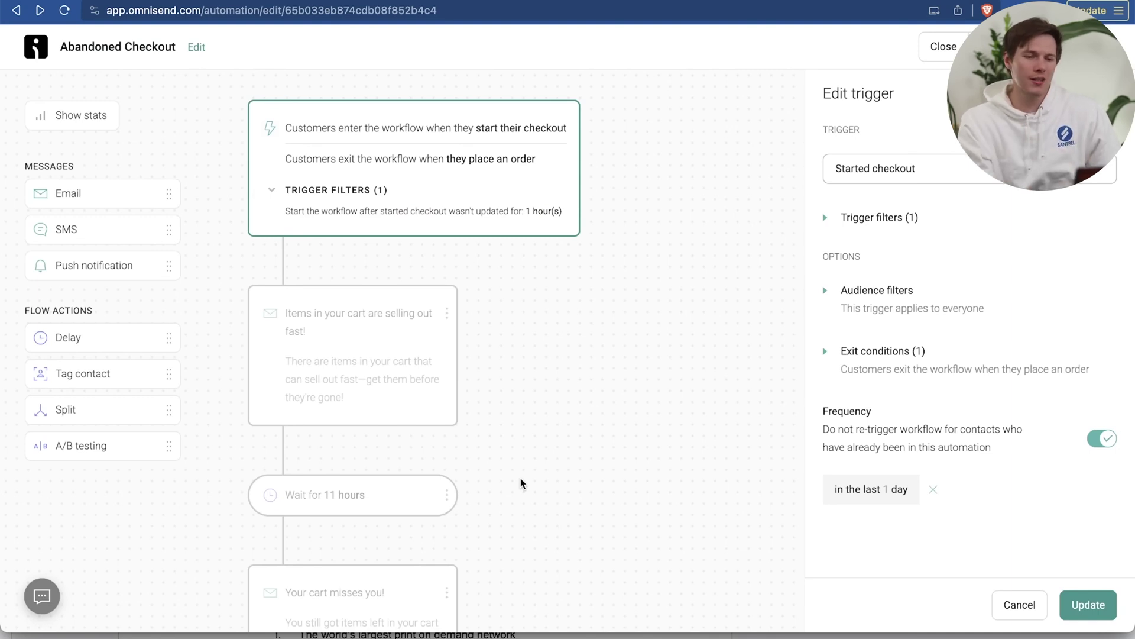
Step: Close the Abandoned Checkout workflow and view Omnisend's paid plans, selecting yearly billing for the Standard Email plan
scroll(496, 481, down, 7)
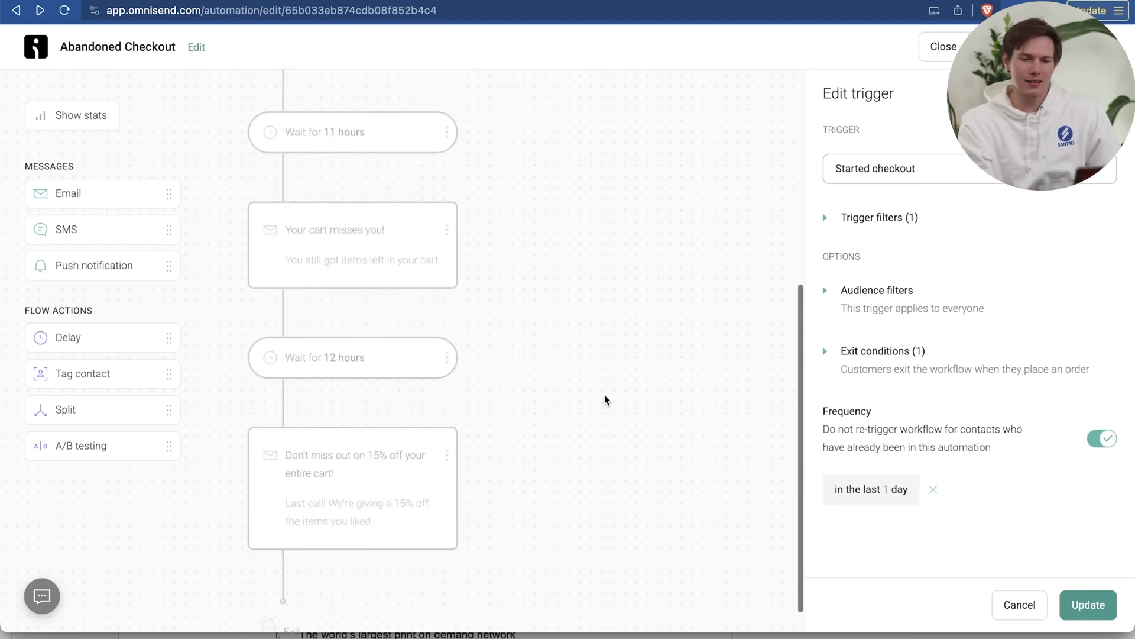
click(948, 58)
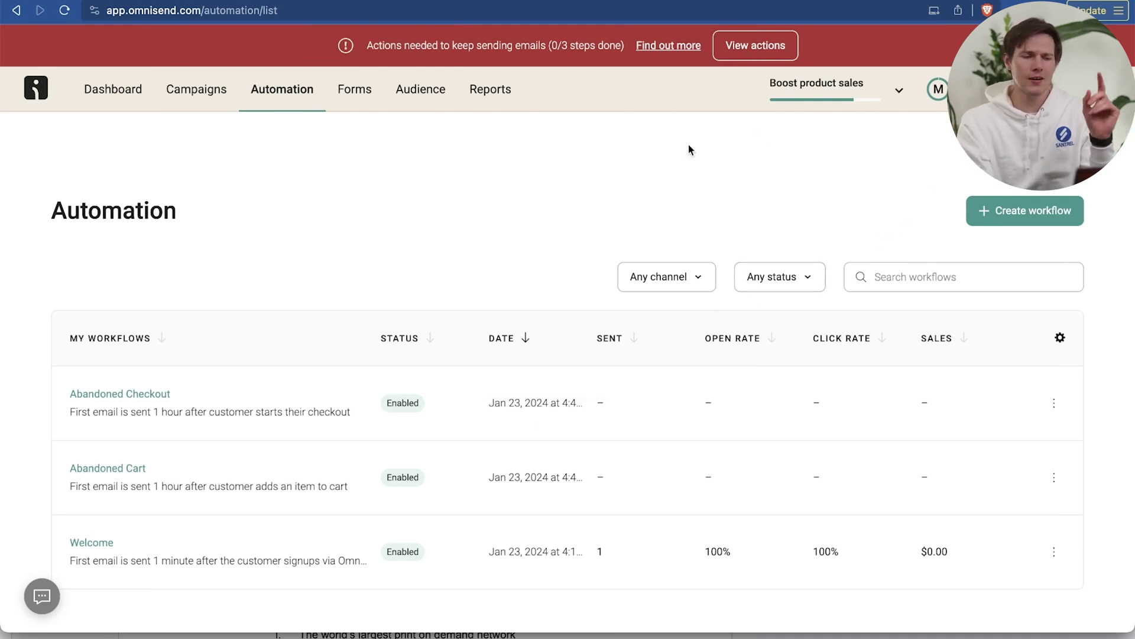
click(1006, 89)
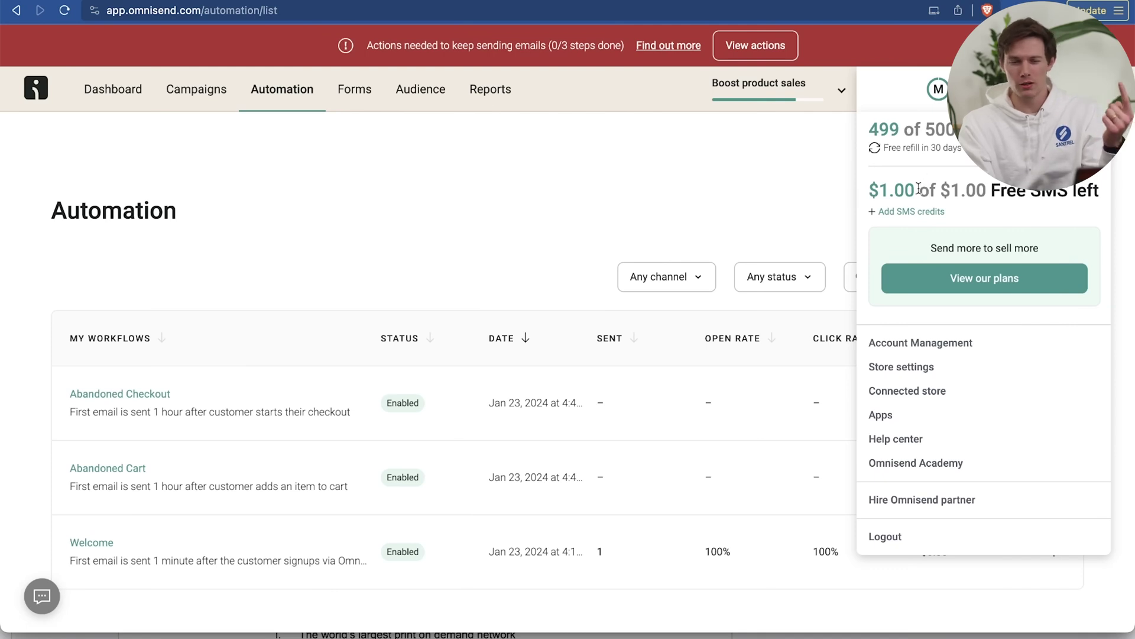
click(940, 287)
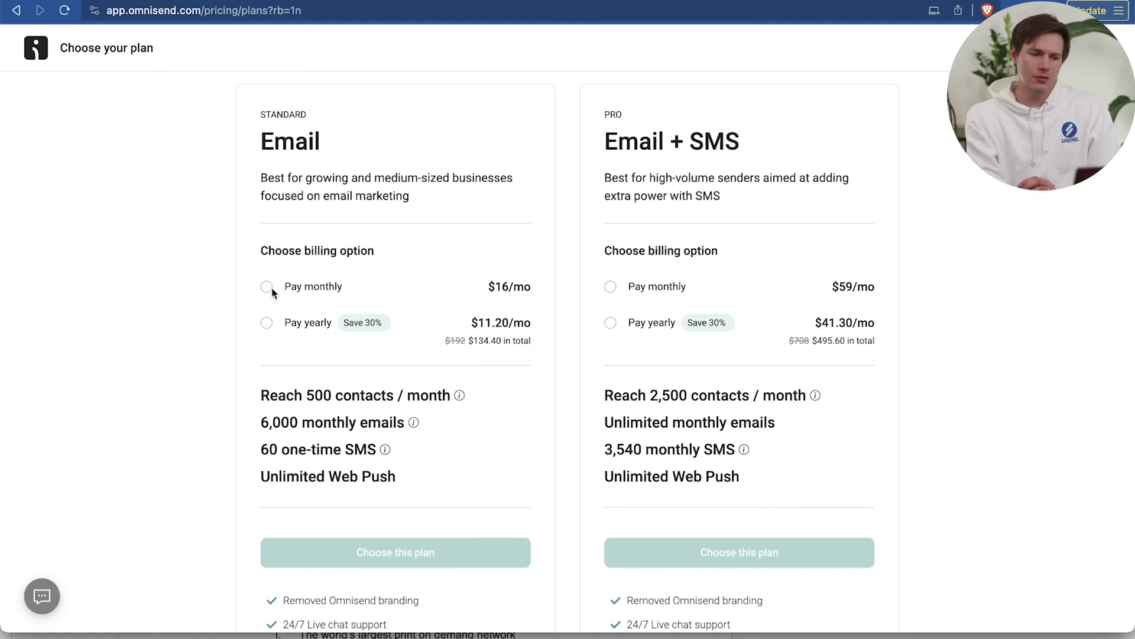
click(267, 324)
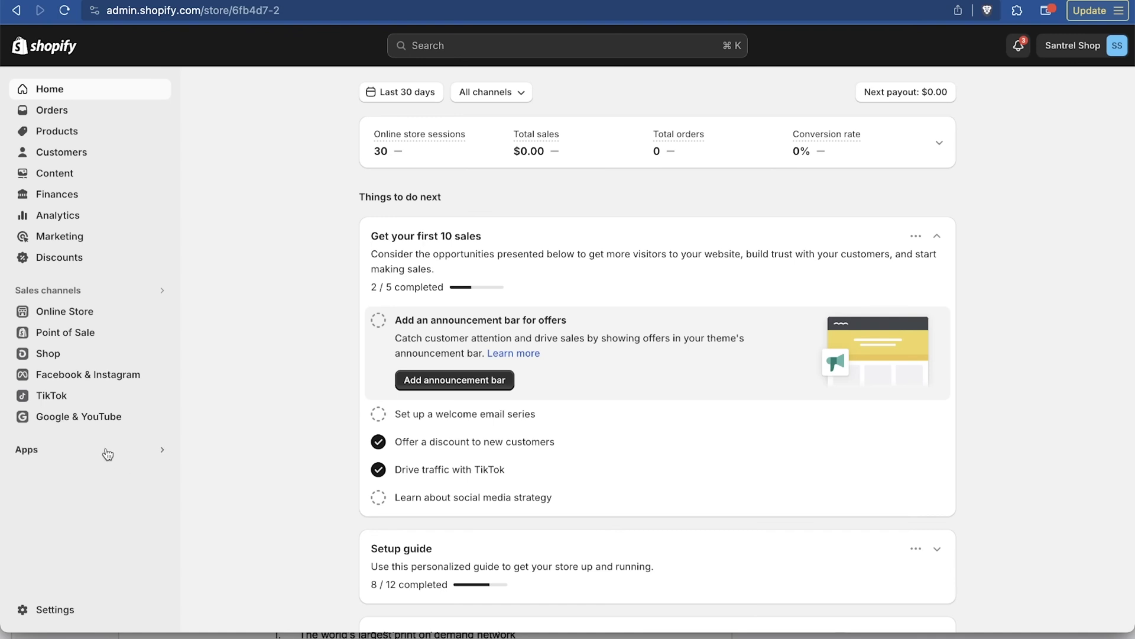
Step: From the Shopify admin, search the Shopify App Store for "seo" apps
click(29, 452)
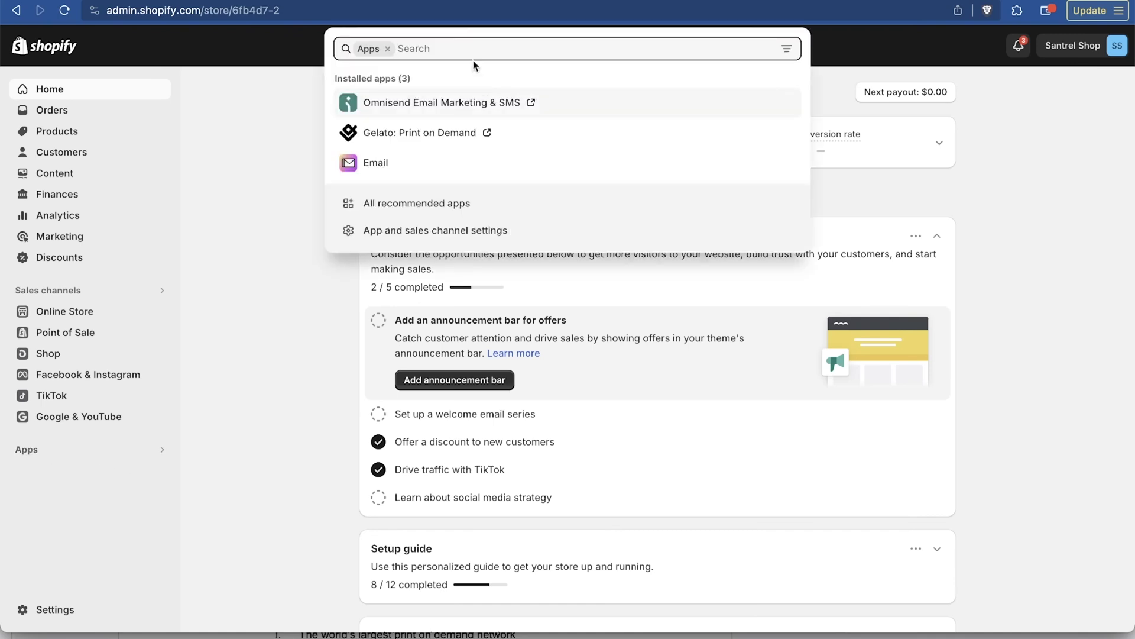
text(seo)
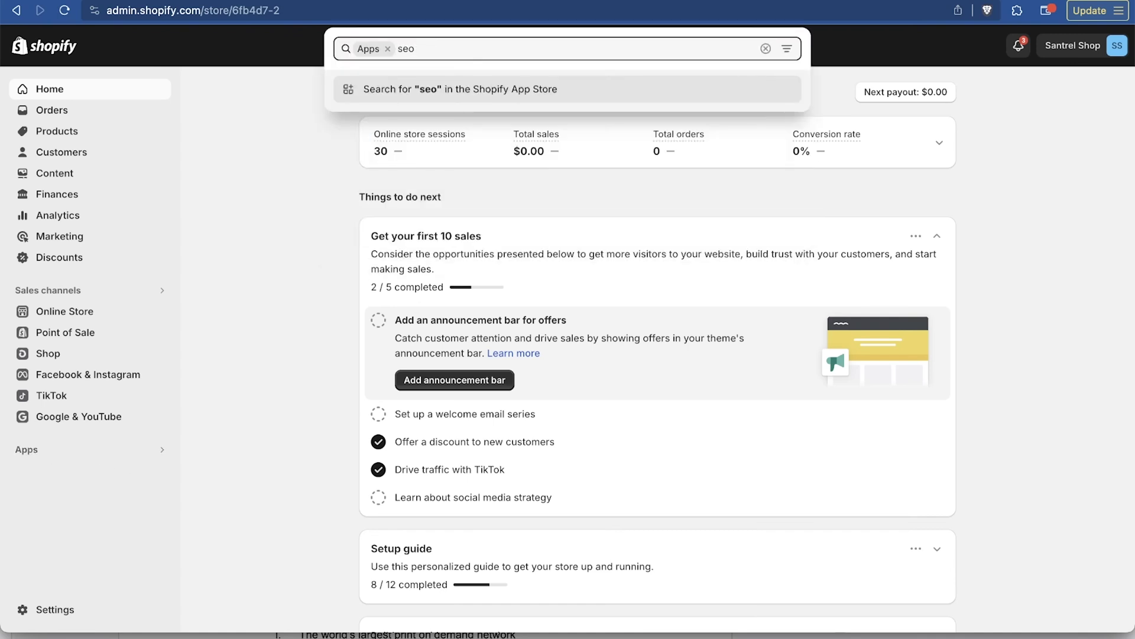
key(Return)
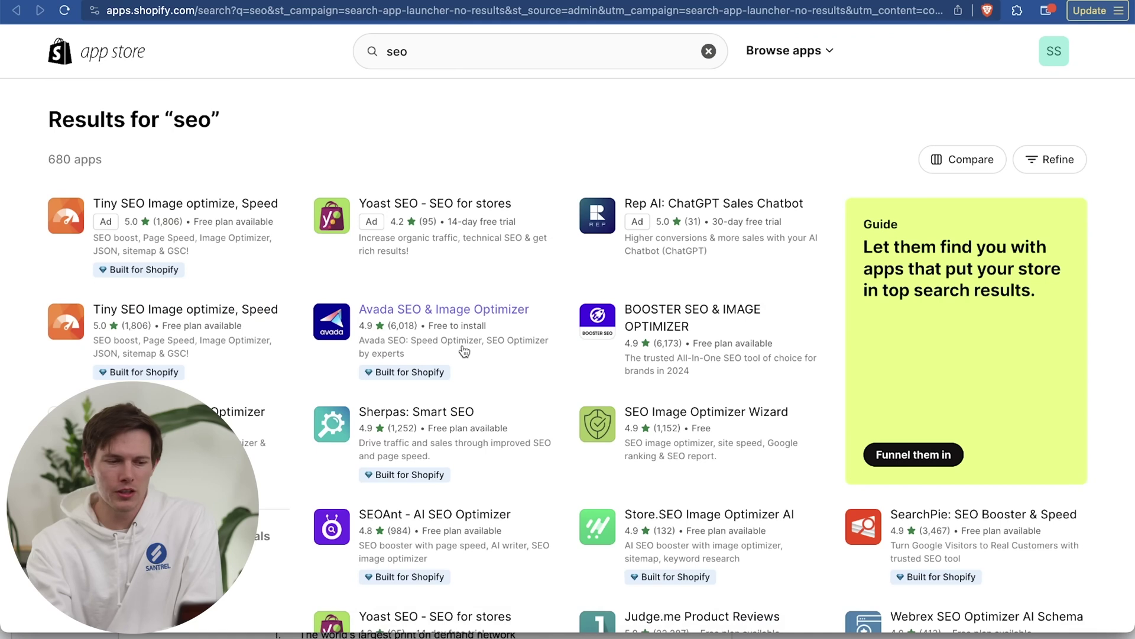
Step: Install the Tiny SEO Image optimize, Speed app by TinyIMG on the store, approving its data access
click(195, 309)
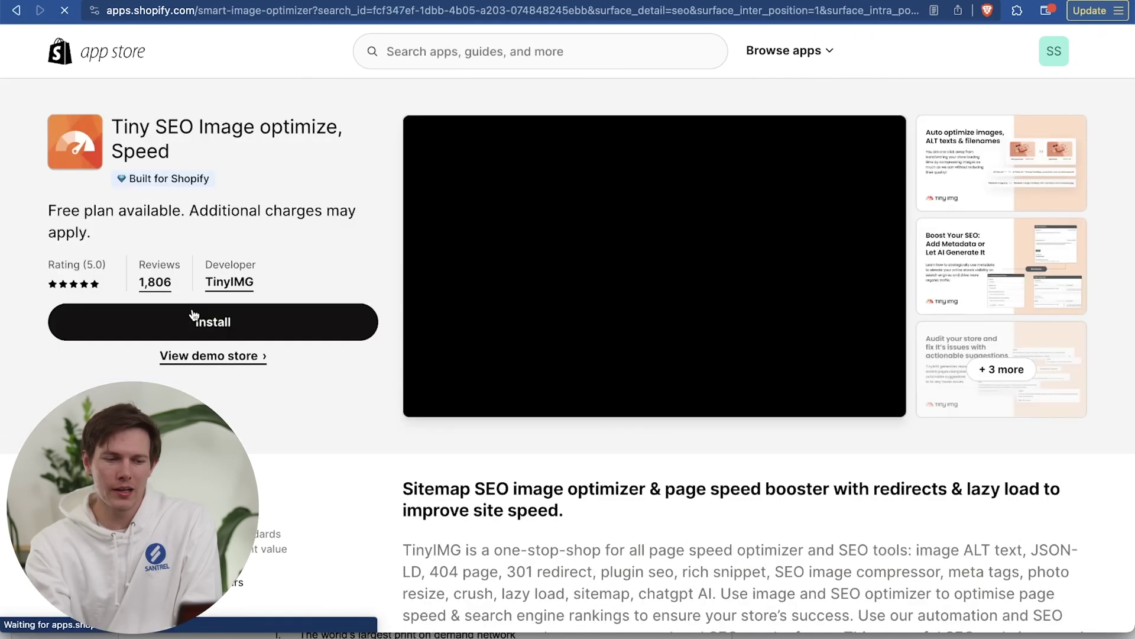
click(196, 326)
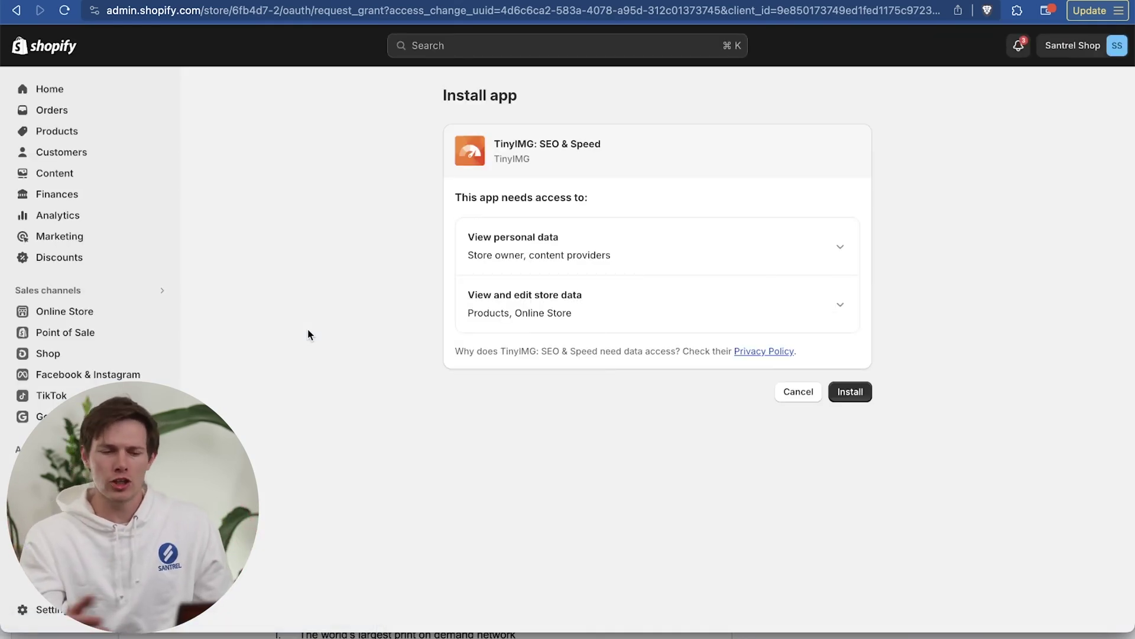
click(844, 394)
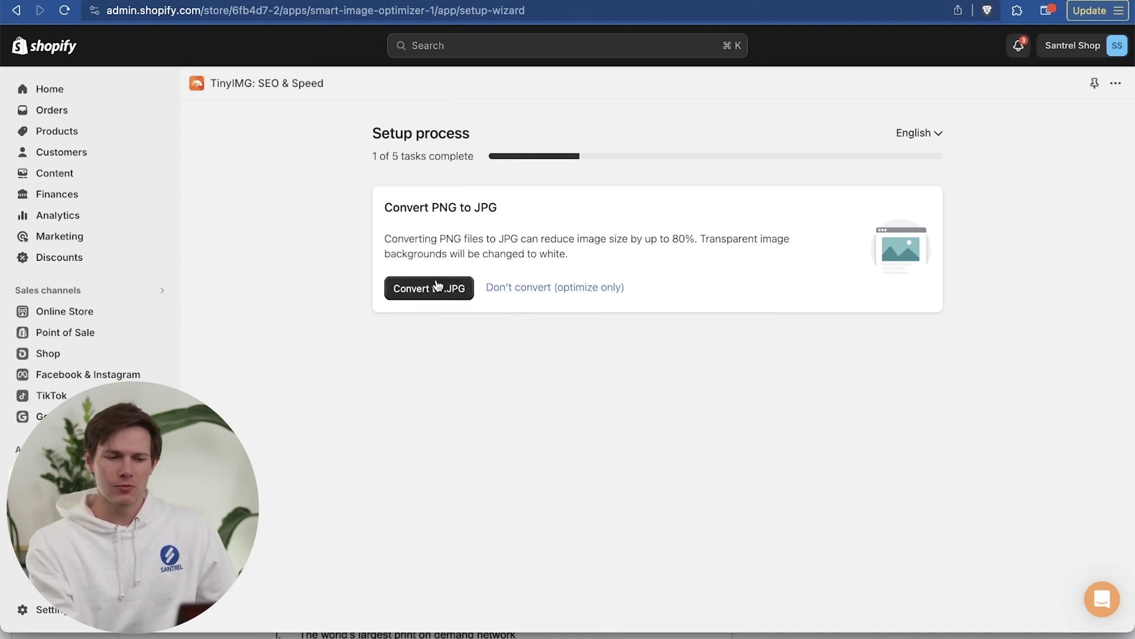
Step: Set TinyIMG to convert PNG to JPG, saving the ALT text template #product_name# - #shop_name# and the filename template #product_name#
click(459, 288)
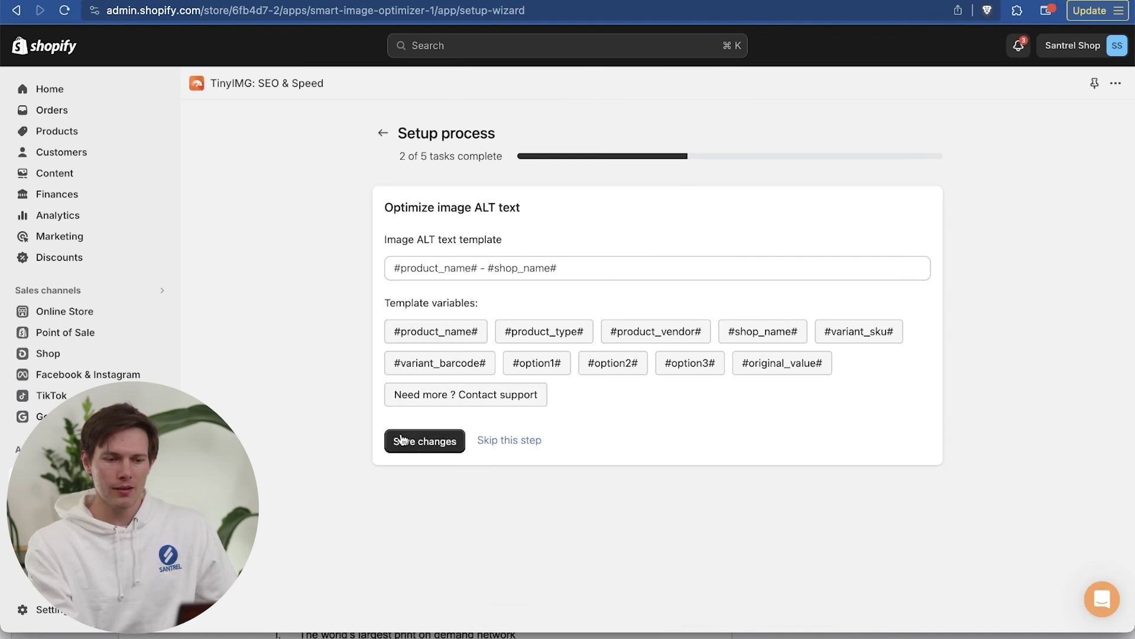
click(438, 452)
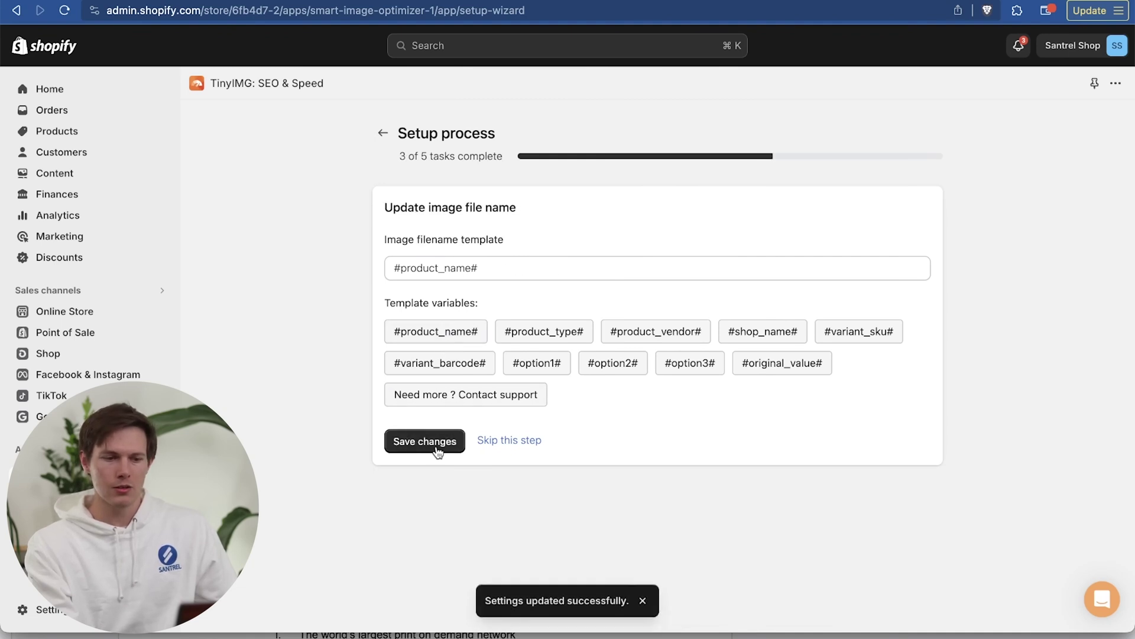
click(437, 452)
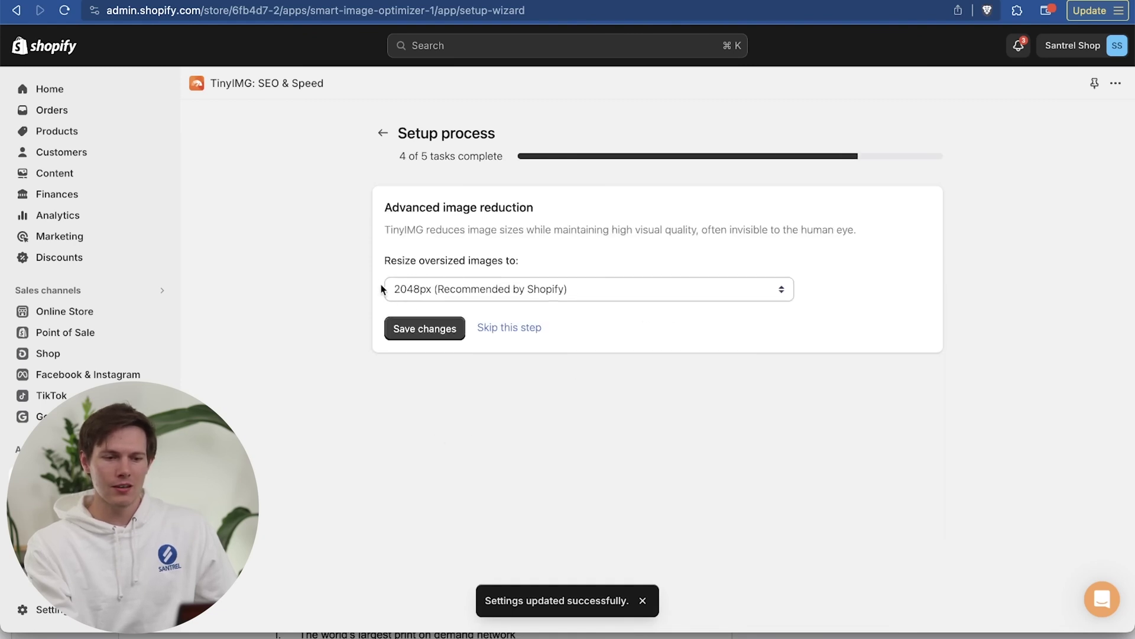
Step: Set TinyIMG's advanced image reduction to resize oversized images to 1600px and save the setting
click(448, 282)
click(603, 291)
click(599, 293)
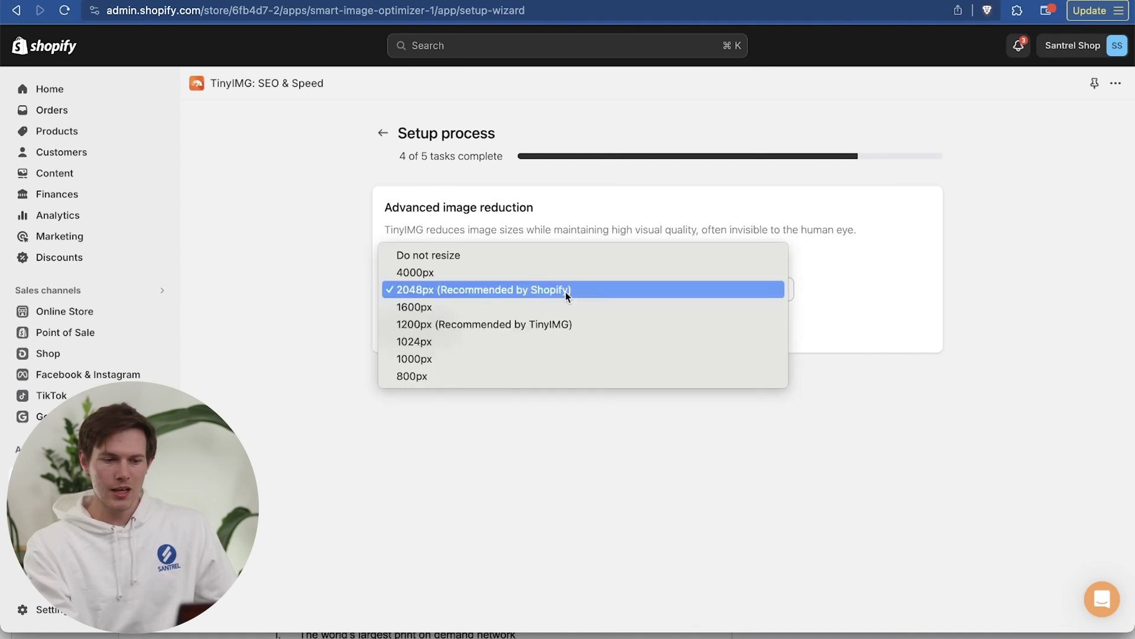
click(556, 328)
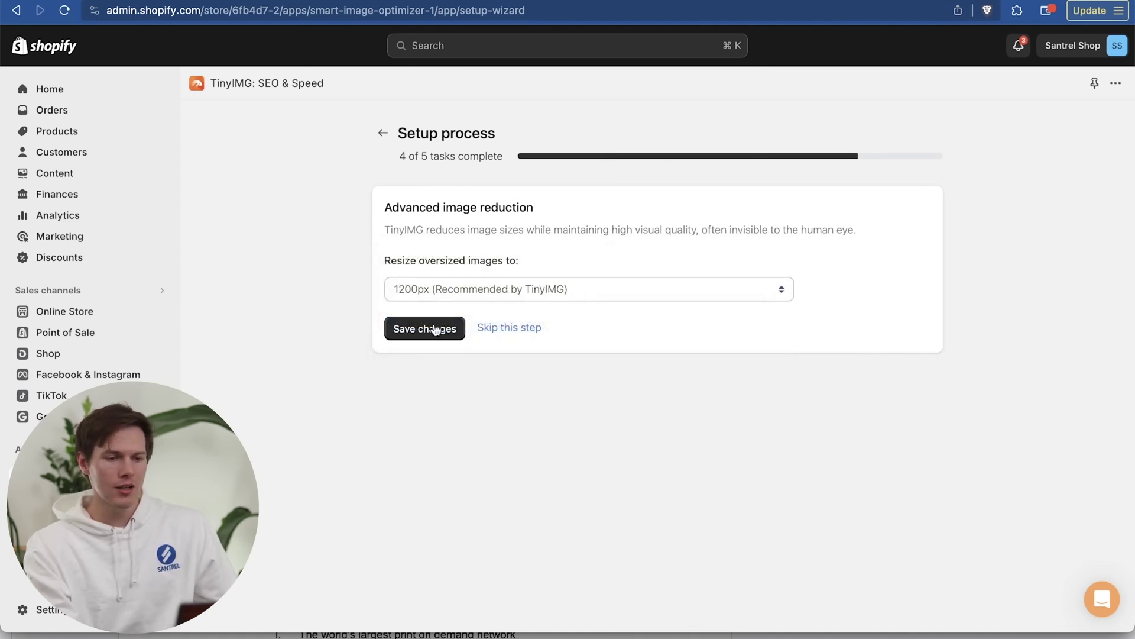
click(576, 292)
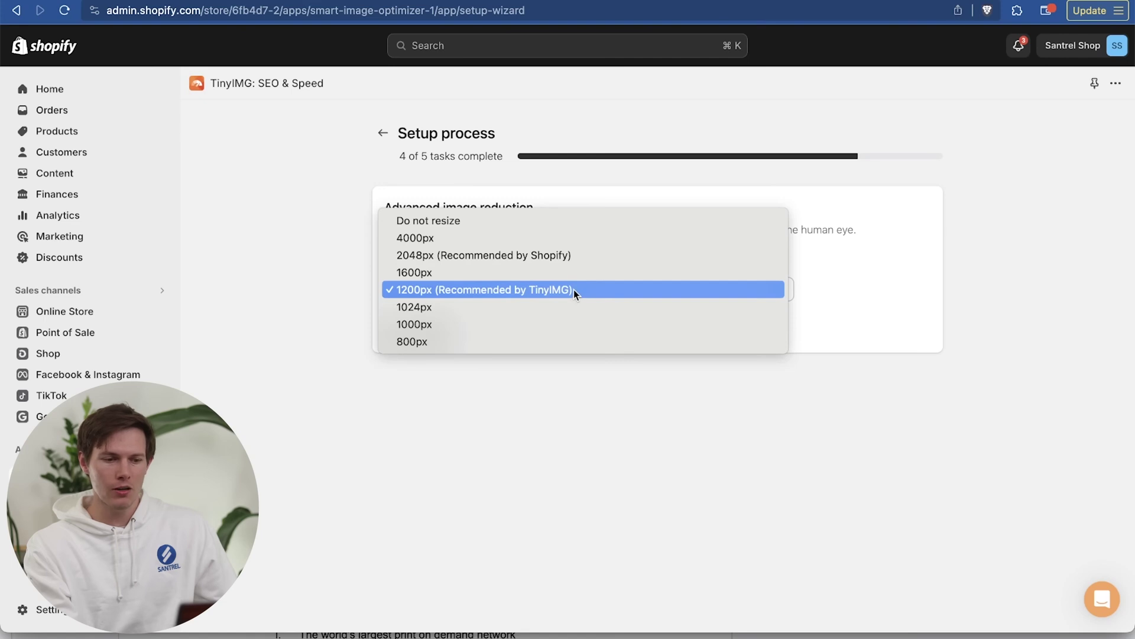
click(565, 272)
click(402, 328)
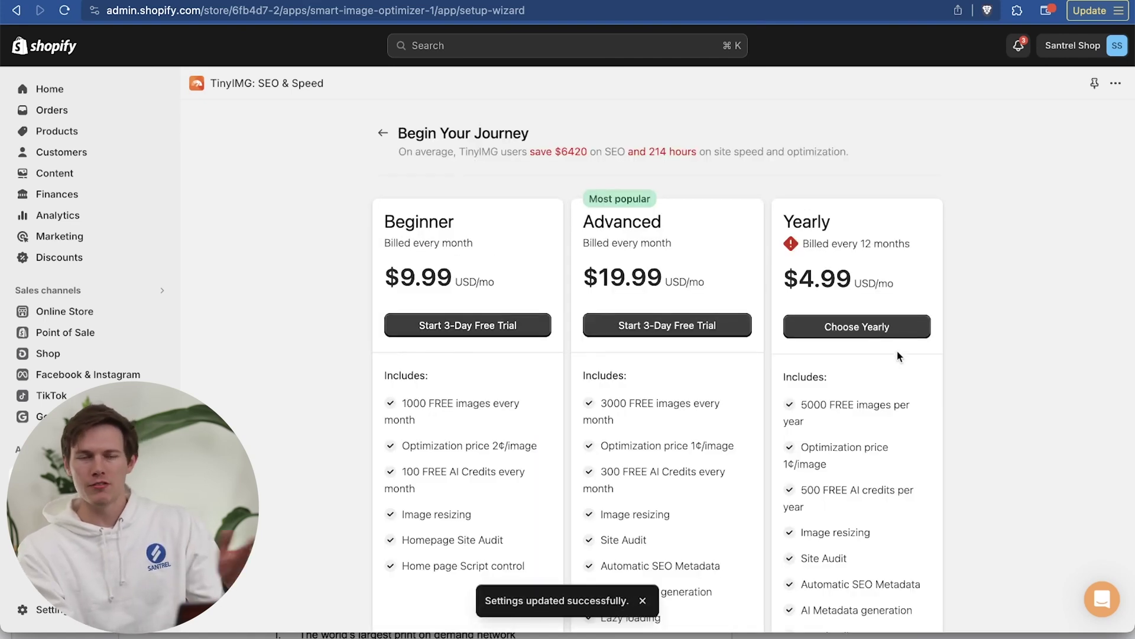
Step: Compare the prices and included features of the TinyIMG subscription plans, including the Enterprise and Minimal free alternatives
scroll(898, 354, down, 1)
scroll(896, 352, down, 5)
scroll(897, 355, up, 5)
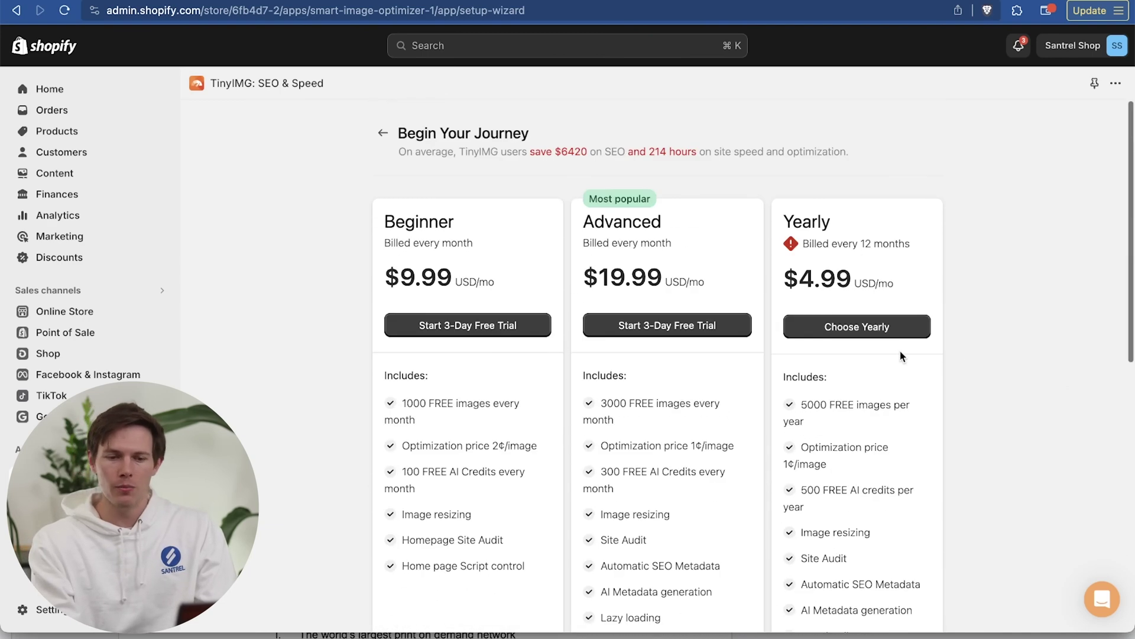
scroll(1025, 356, down, 10)
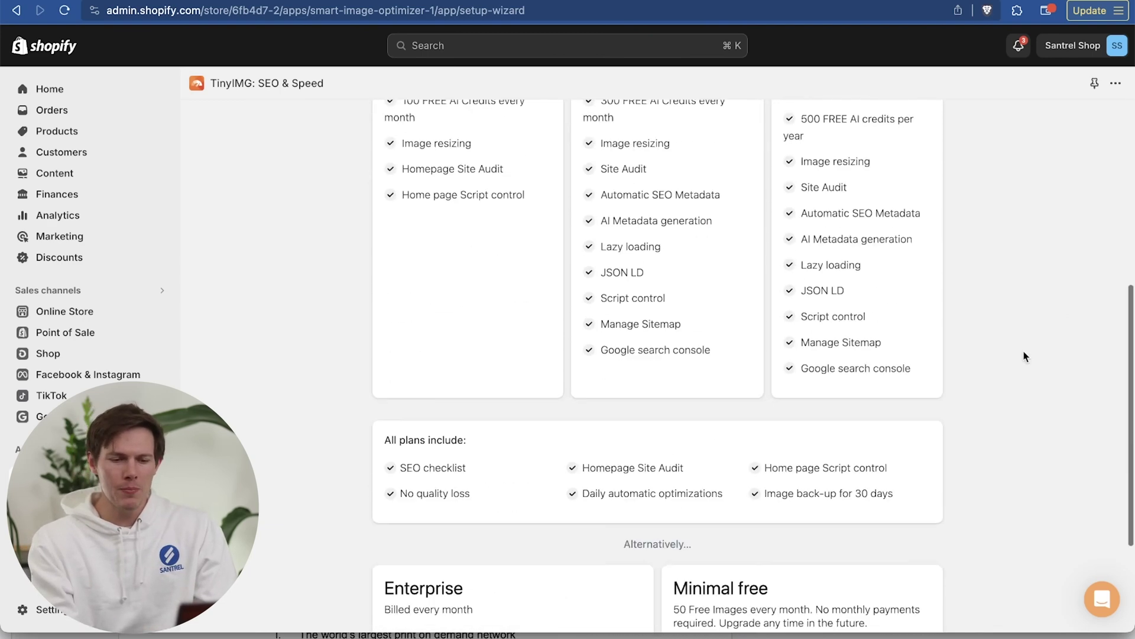
scroll(1025, 356, up, 3)
scroll(1025, 356, up, 7)
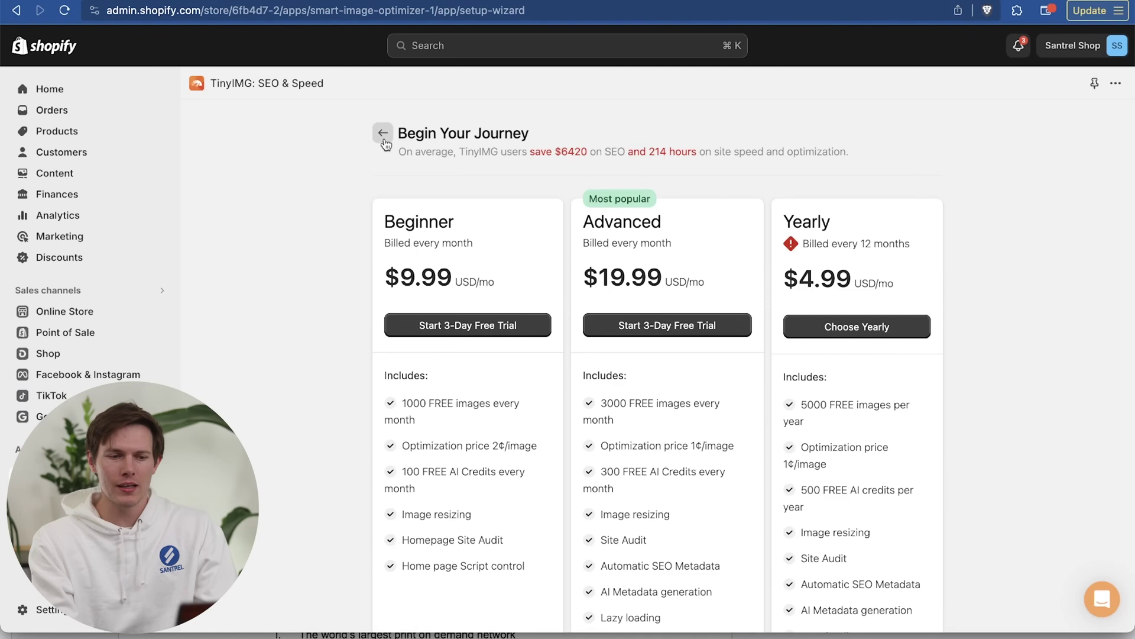